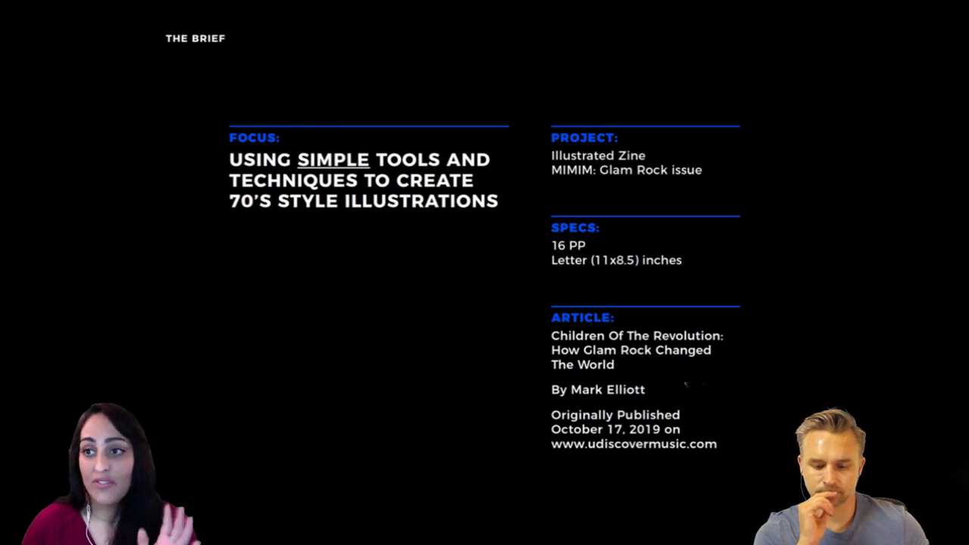
Page through the glam rock brief from the project specs past the plan, references and moodboard to the Precedent page of the MIMIM series
{"action": "key", "text": "Right"}
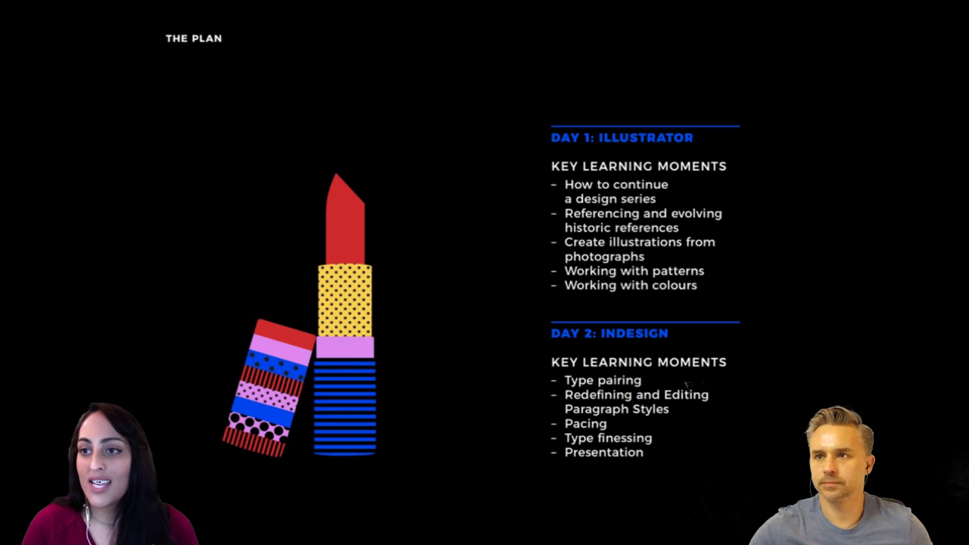
{"action": "key", "text": "Right"}
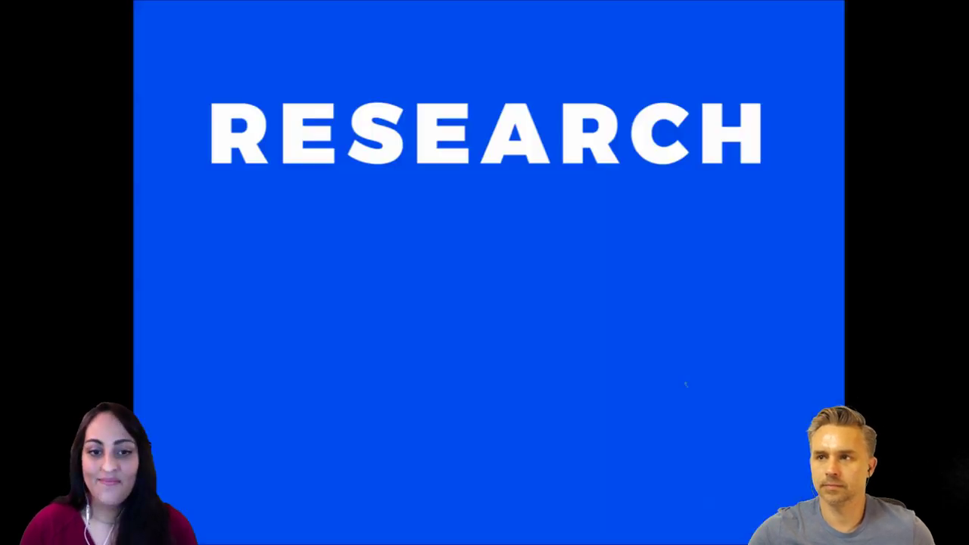
{"action": "key", "text": "Right"}
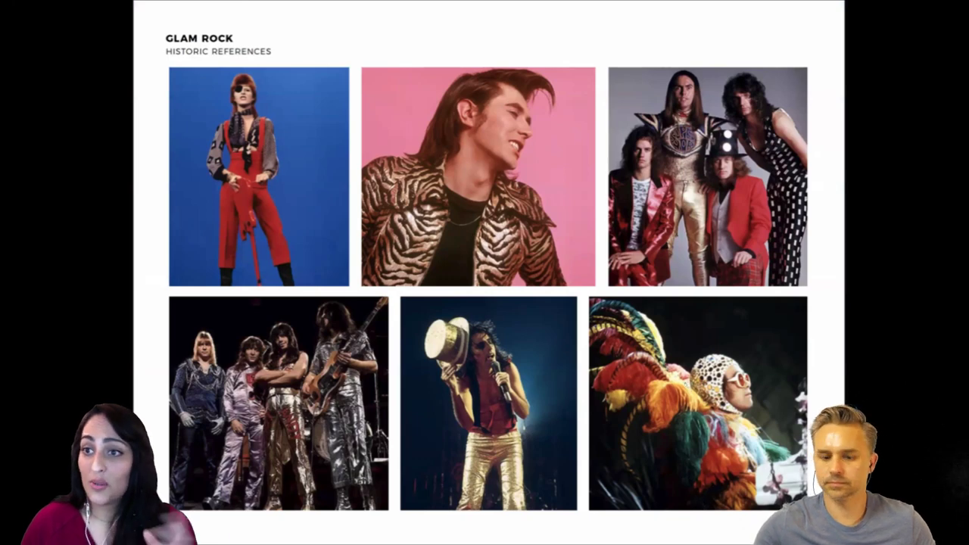
{"action": "key", "text": "Right"}
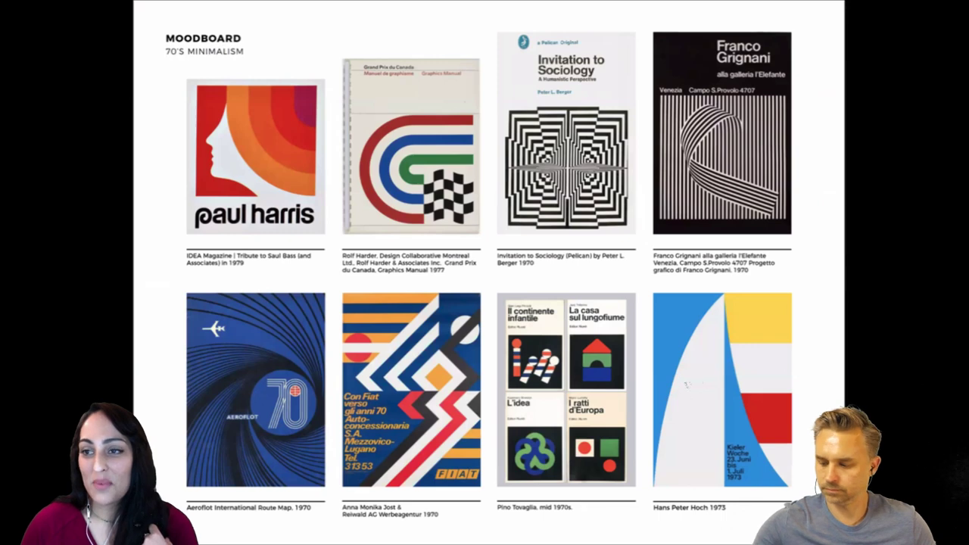
{"action": "key", "text": "Right"}
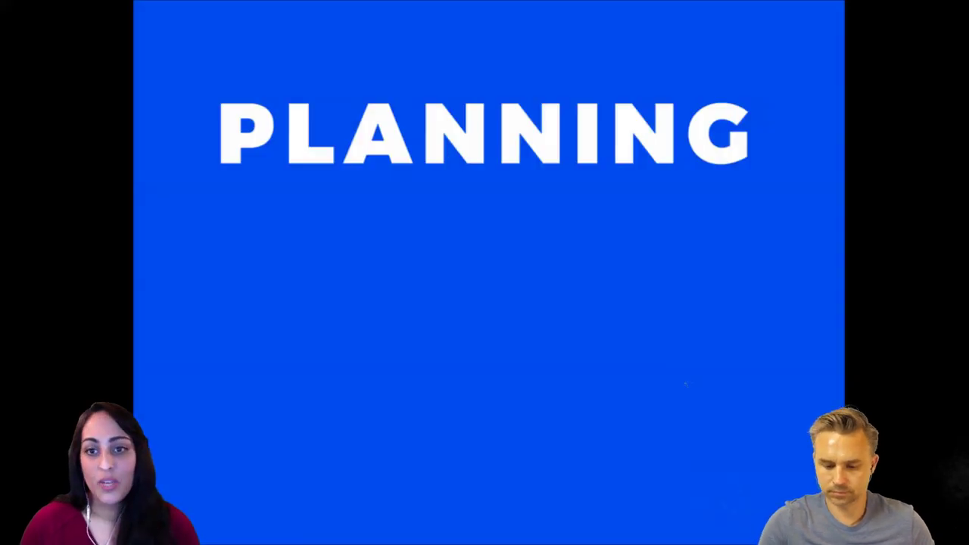
{"action": "key", "text": "Right"}
{"action": "key", "text": "Right"}
{"action": "key", "text": "Right"}
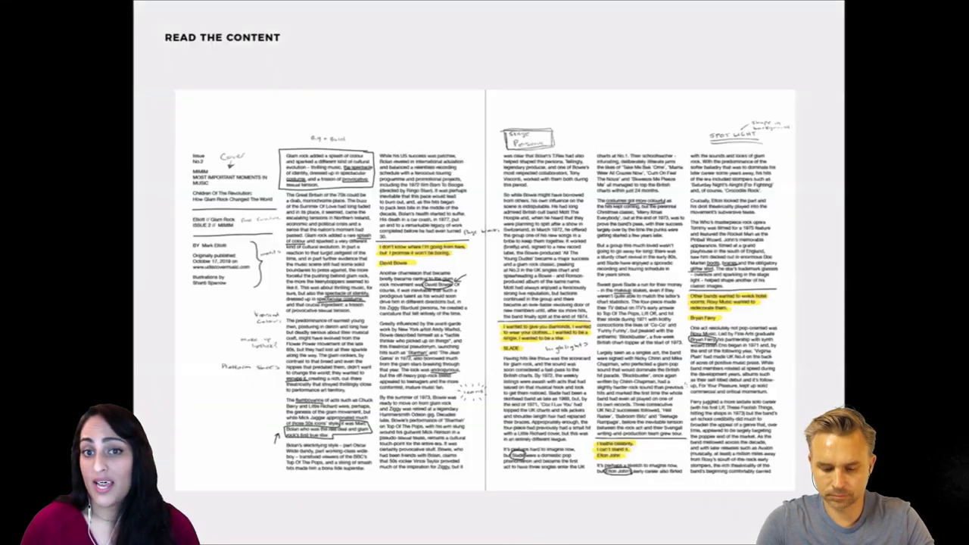
{"action": "key", "text": "Left"}
{"action": "key", "text": "Left"}
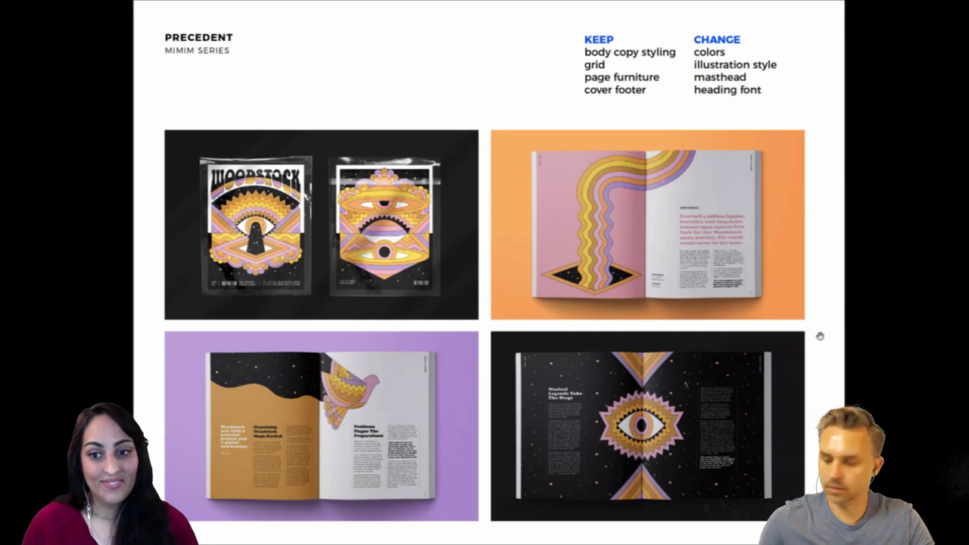
Leave the full-screen view of Glam Rock Brief.pdf and move its window aside to uncover the *ADOBE LIVE folder on the desktop
{"action": "key", "text": "Escape"}
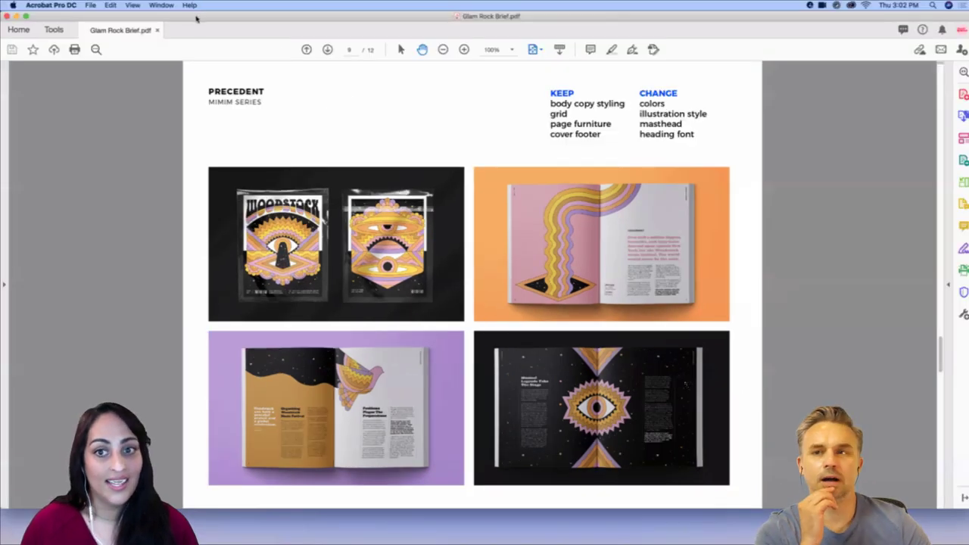
{"action": "left_click_drag", "start_coordinate": [198, 16], "coordinate": [212, 33]}
{"action": "left_click_drag", "start_coordinate": [13, 28], "coordinate": [70, 29]}
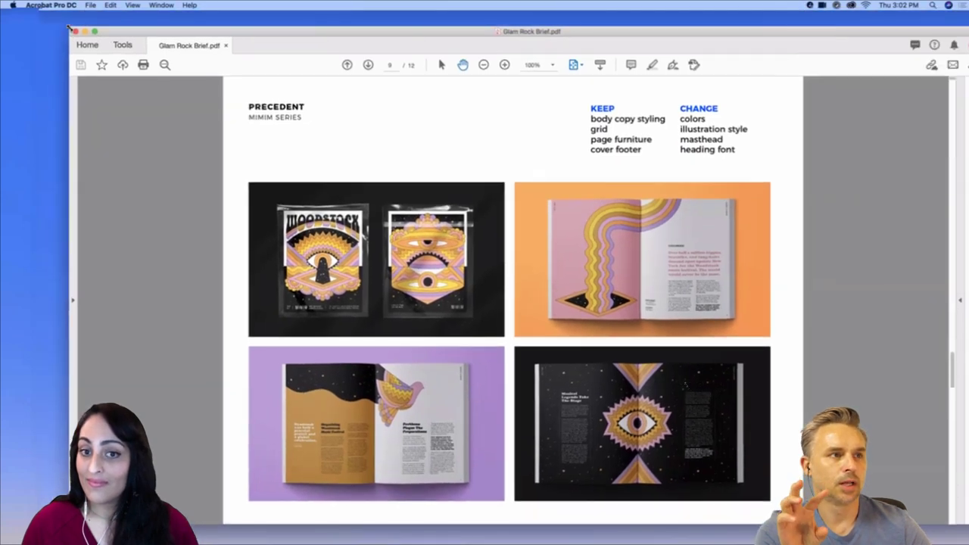
{"action": "left_click_drag", "start_coordinate": [654, 31], "coordinate": [587, 31]}
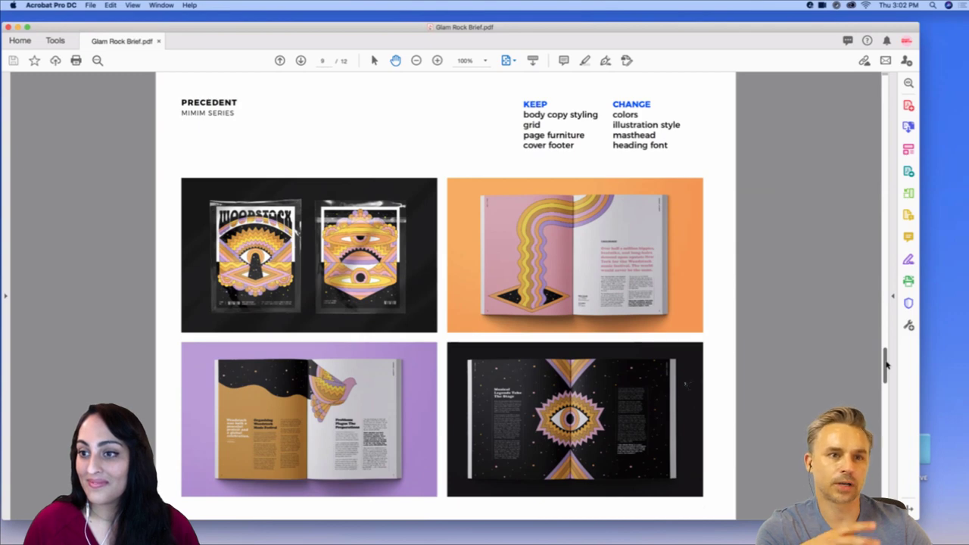
{"action": "left_click_drag", "start_coordinate": [887, 363], "coordinate": [889, 368]}
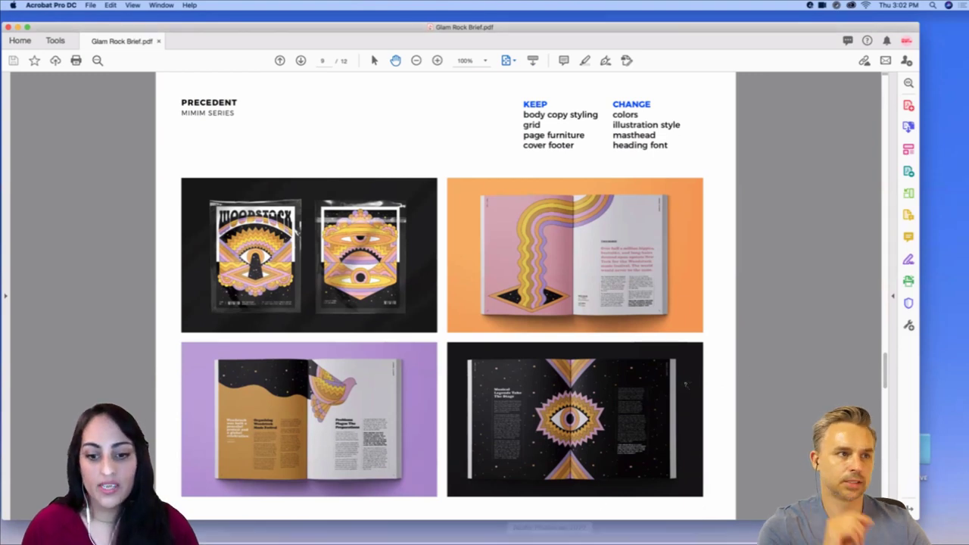
{"action": "mouse_move", "coordinate": [549, 532]}
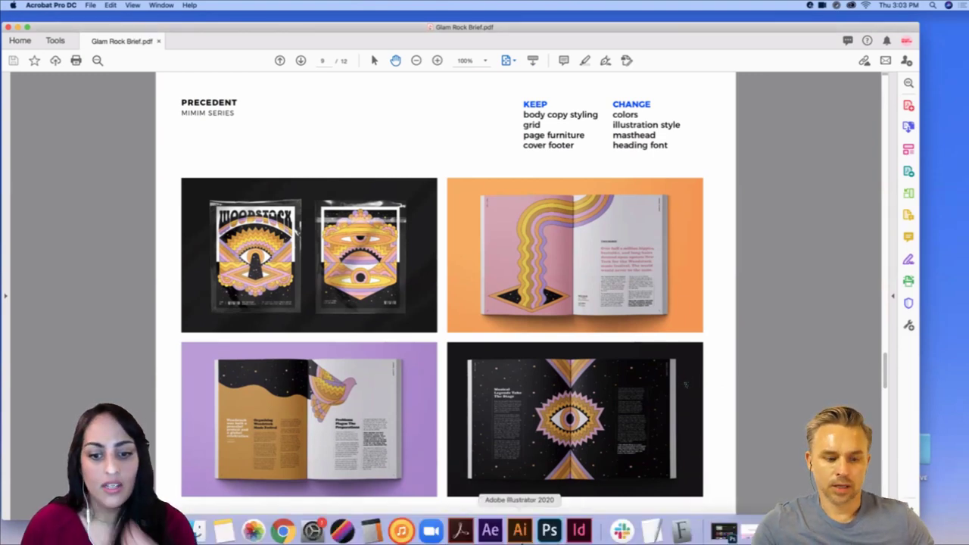
{"action": "left_click_drag", "start_coordinate": [694, 29], "coordinate": [593, 18]}
Open Collection.ai from the Illustrations > AI folder inside *ADOBE LIVE and move the file browser window out of the way
{"action": "double_click", "coordinate": [928, 450]}
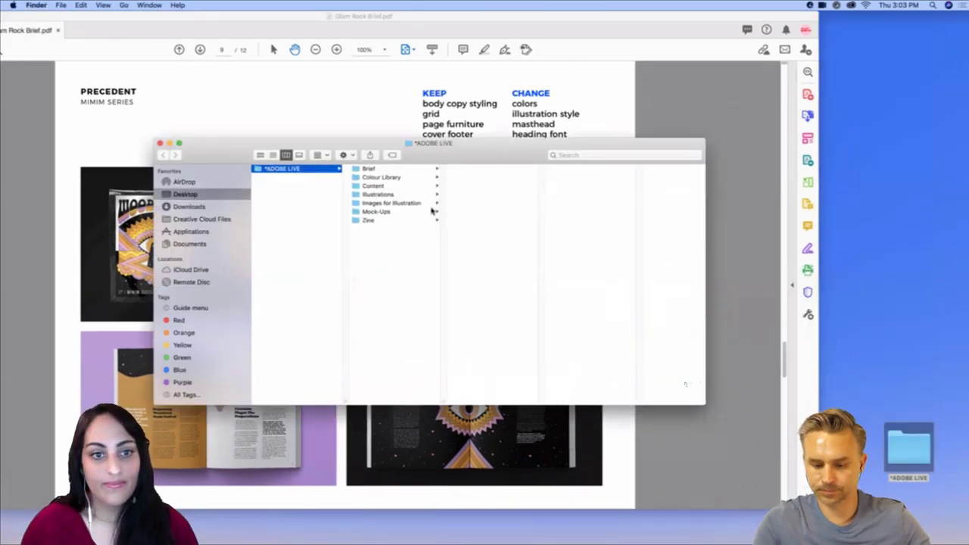
{"action": "left_click", "coordinate": [391, 195]}
{"action": "left_click", "coordinate": [487, 171]}
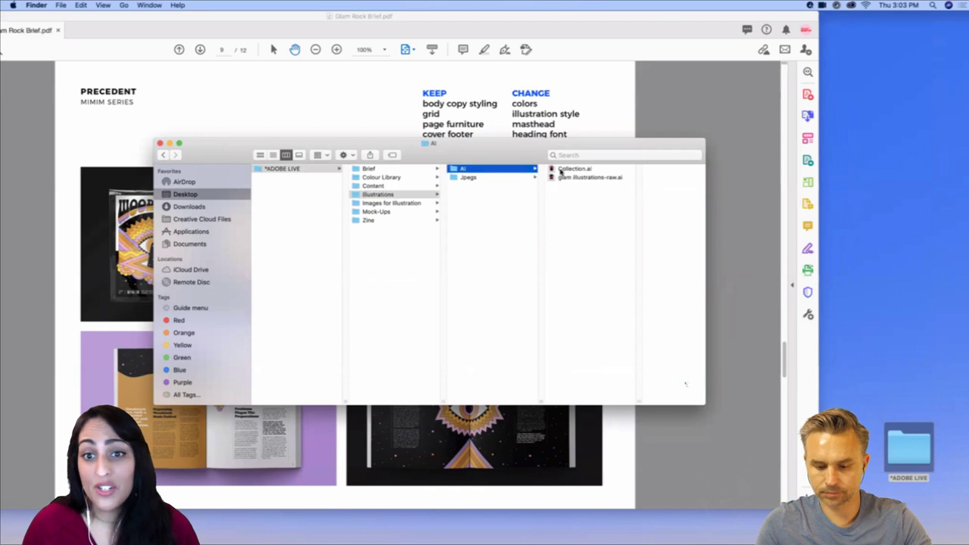
{"action": "left_click", "coordinate": [571, 170]}
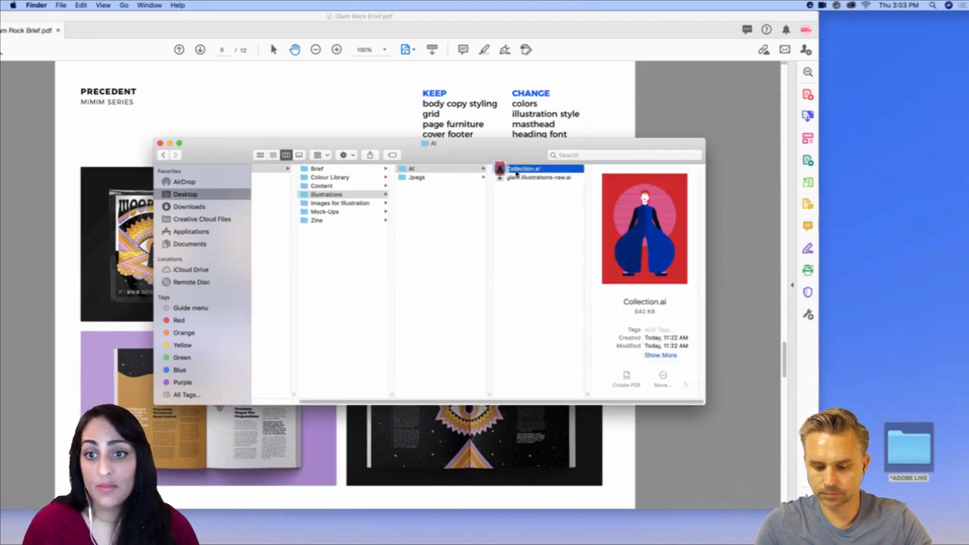
{"action": "left_click_drag", "start_coordinate": [575, 141], "coordinate": [650, 121]}
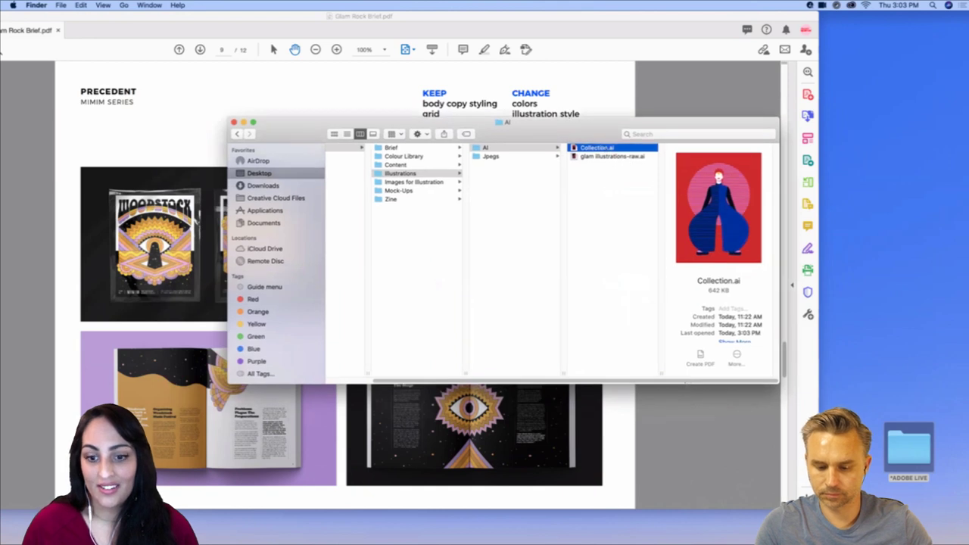
{"action": "mouse_move", "coordinate": [580, 542]}
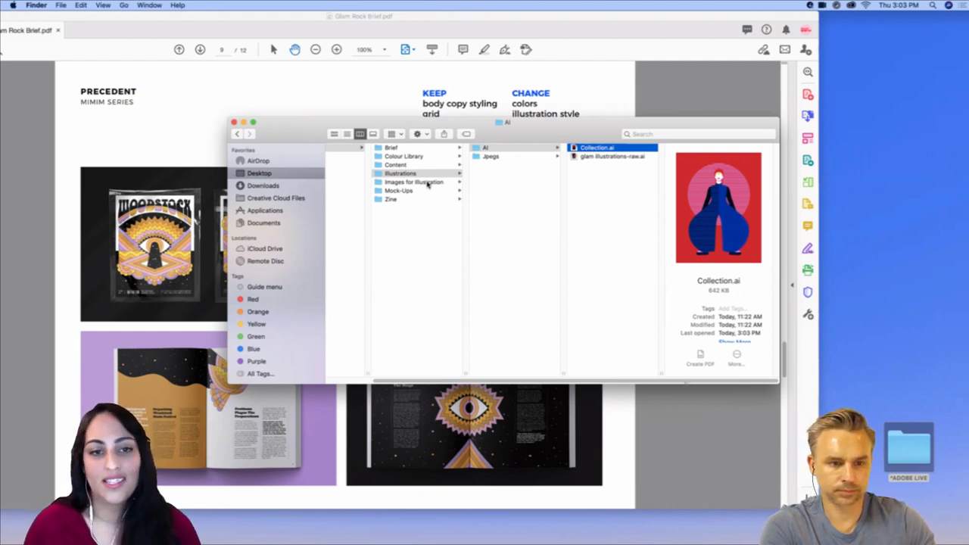
Select all GlamRock-zine images in the Jpegs folder and preview them in full screen
{"action": "left_click", "coordinate": [489, 156]}
{"action": "left_click_drag", "start_coordinate": [616, 253], "coordinate": [587, 139]}
{"action": "key", "text": "space"}
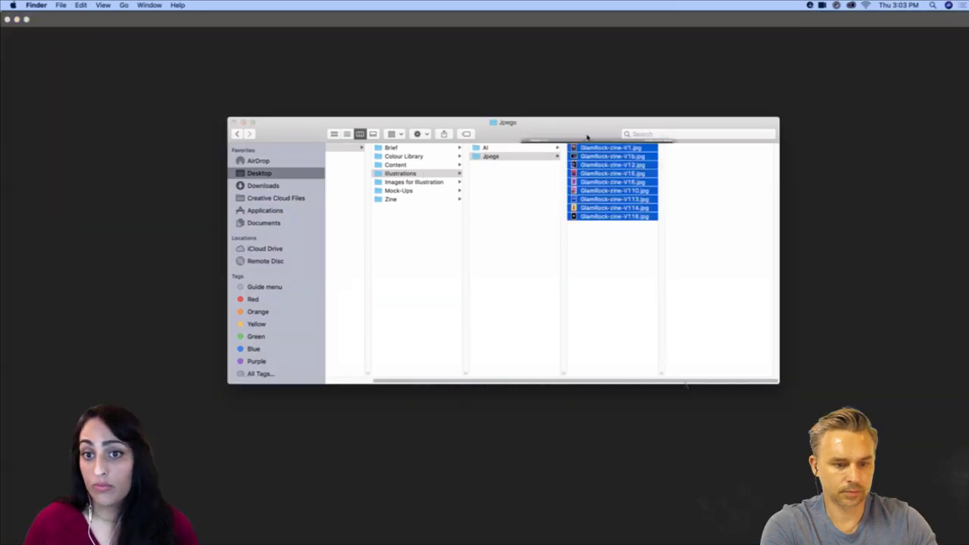
{"action": "key", "text": "super+Tab"}
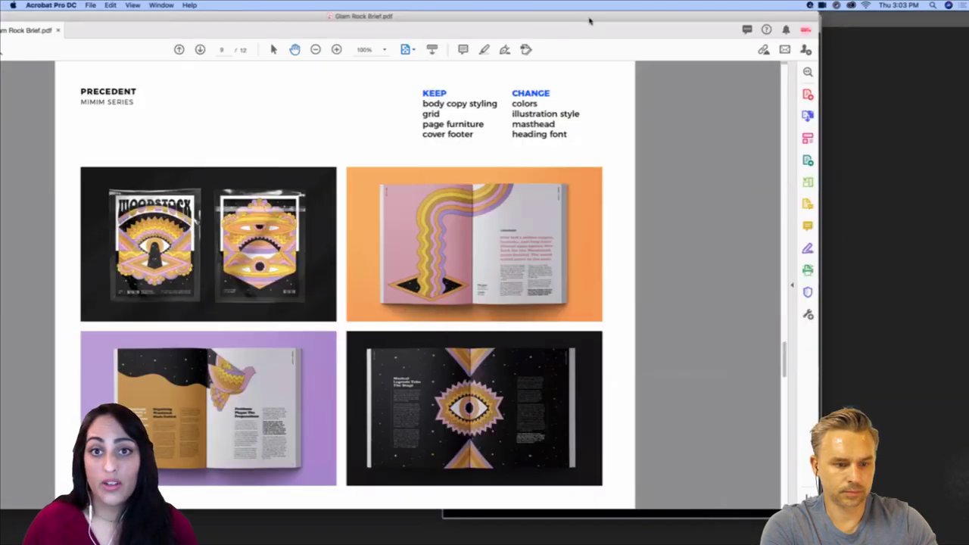
{"action": "left_click_drag", "start_coordinate": [591, 20], "coordinate": [625, 181]}
{"action": "left_click_drag", "start_coordinate": [625, 28], "coordinate": [476, 28]}
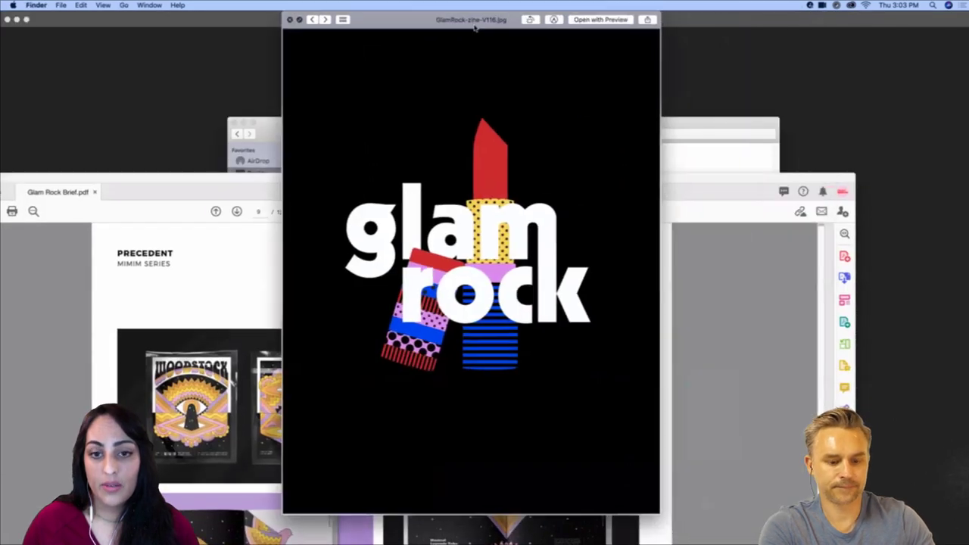
{"action": "left_click", "coordinate": [306, 24]}
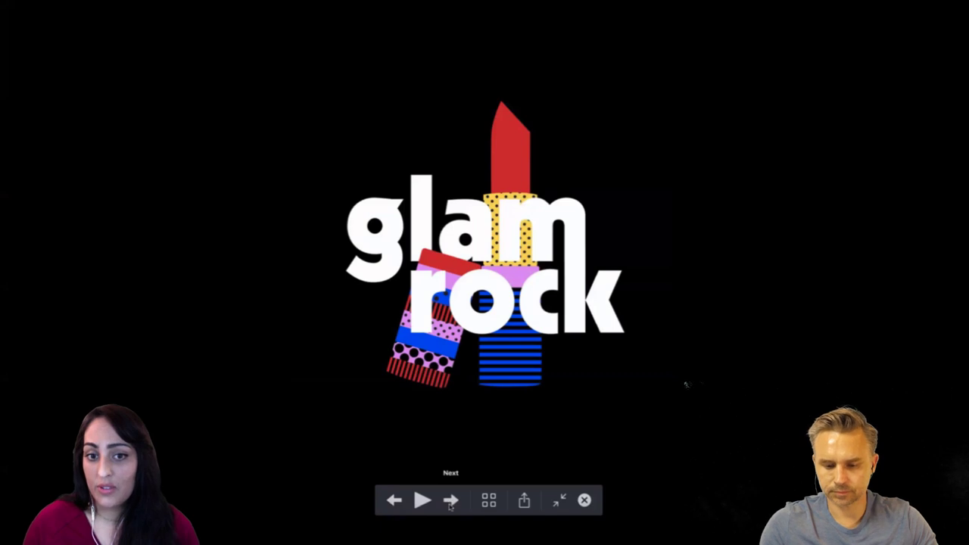
Go through the finished glam rock illustrations one by one up to the platform boots cover, and close the preview
{"action": "left_click", "coordinate": [451, 501]}
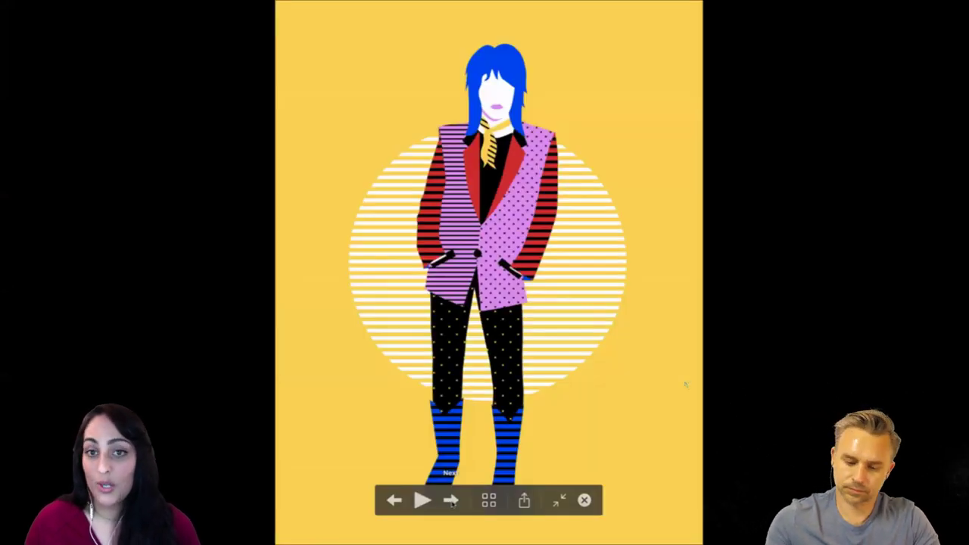
{"action": "left_click", "coordinate": [451, 501]}
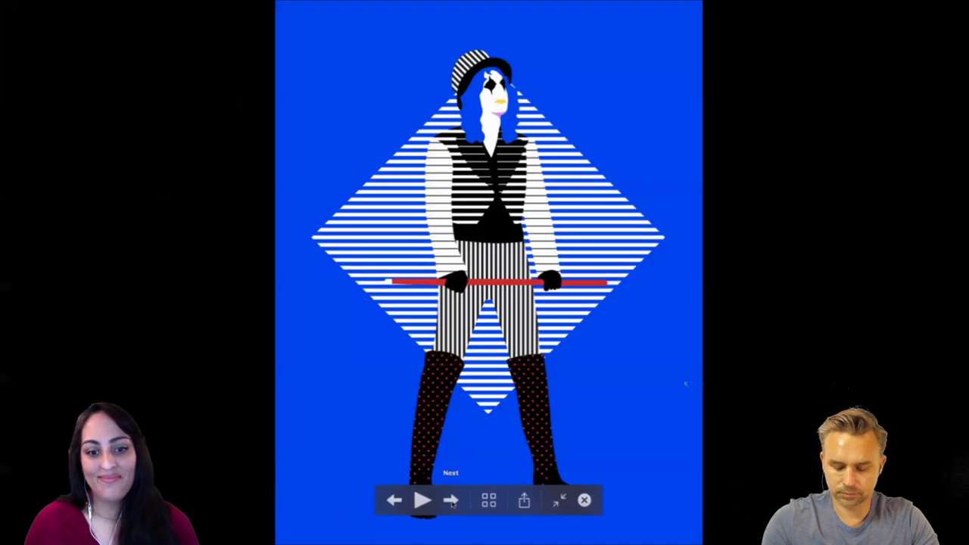
{"action": "left_click", "coordinate": [451, 502]}
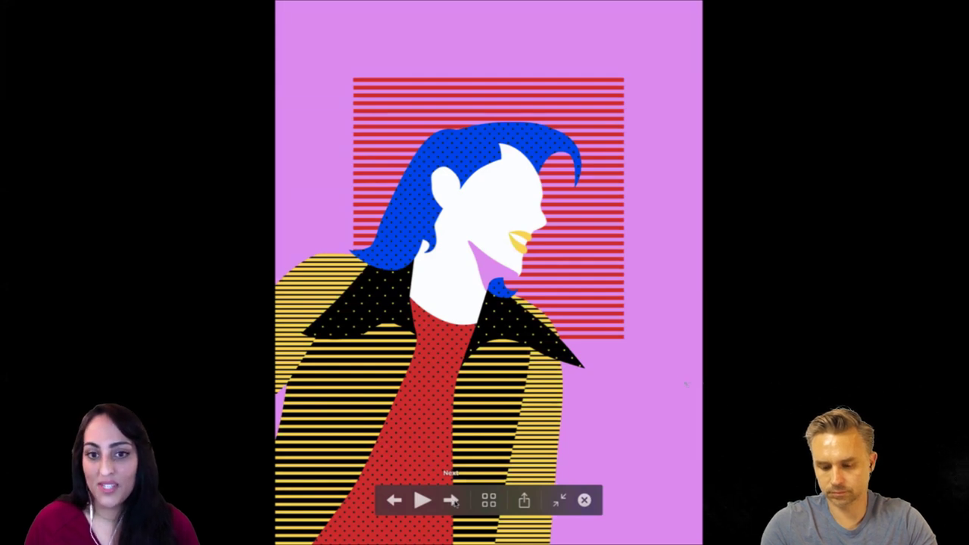
{"action": "left_click", "coordinate": [453, 501]}
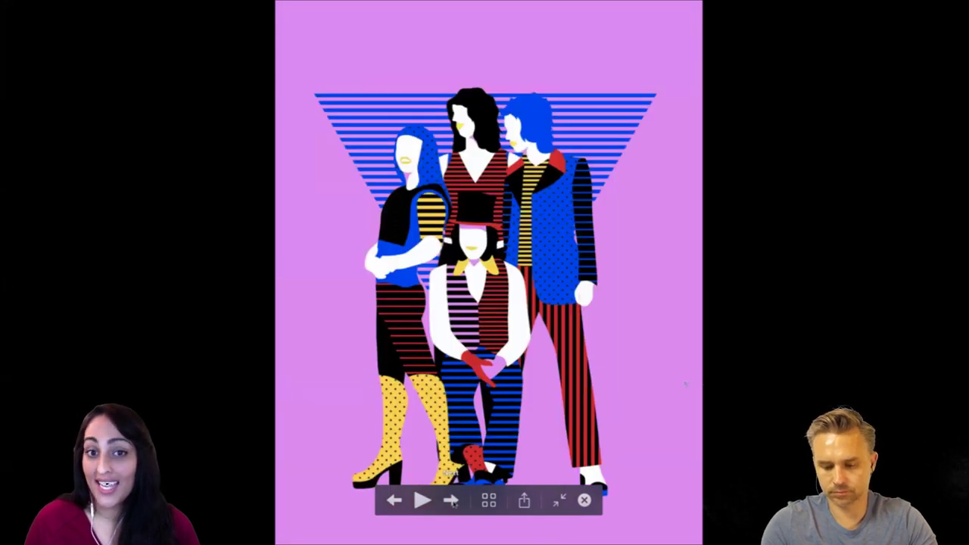
{"action": "left_click", "coordinate": [452, 501]}
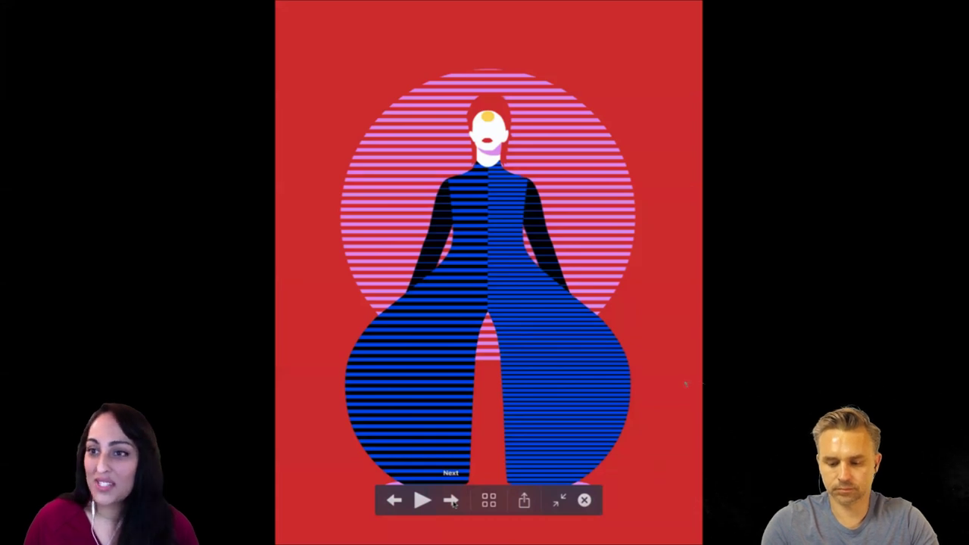
{"action": "left_click", "coordinate": [452, 502]}
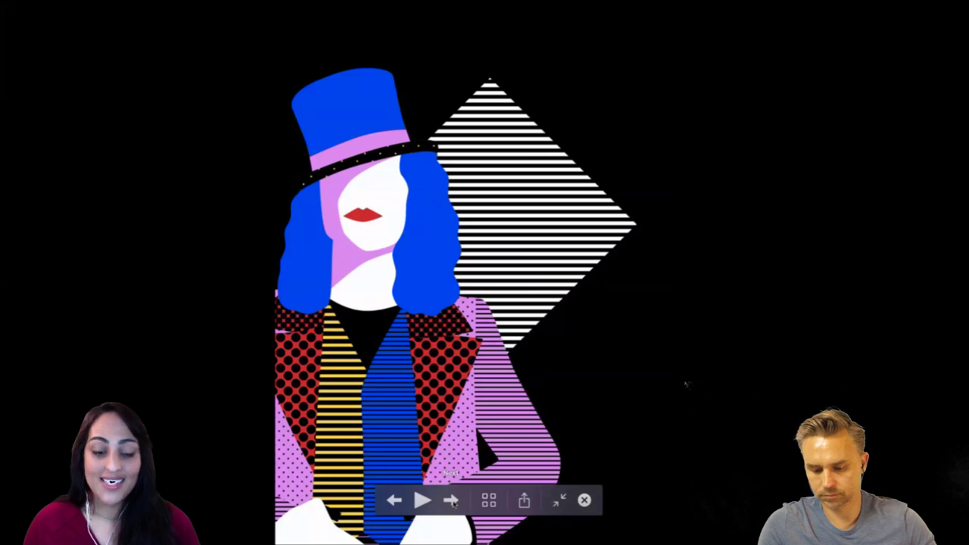
{"action": "left_click", "coordinate": [452, 502]}
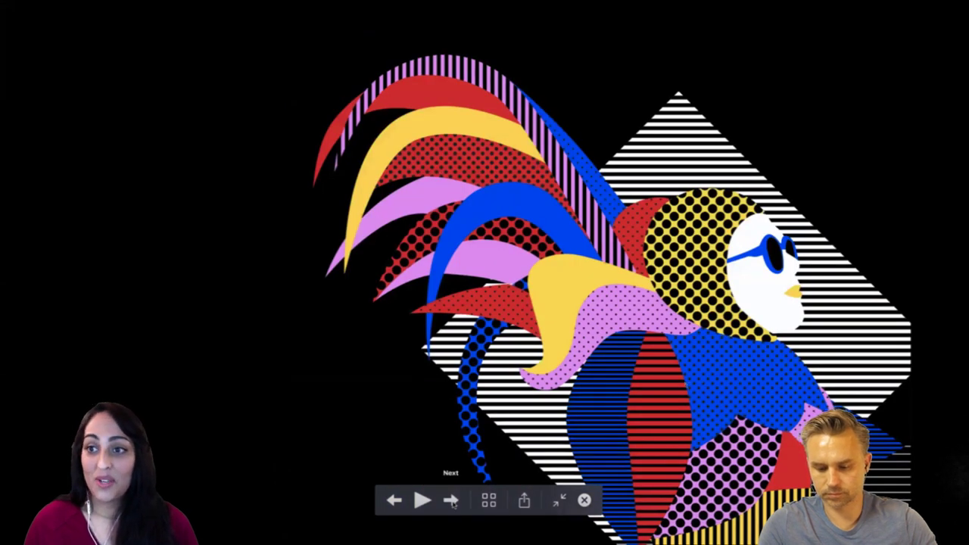
{"action": "left_click", "coordinate": [452, 502]}
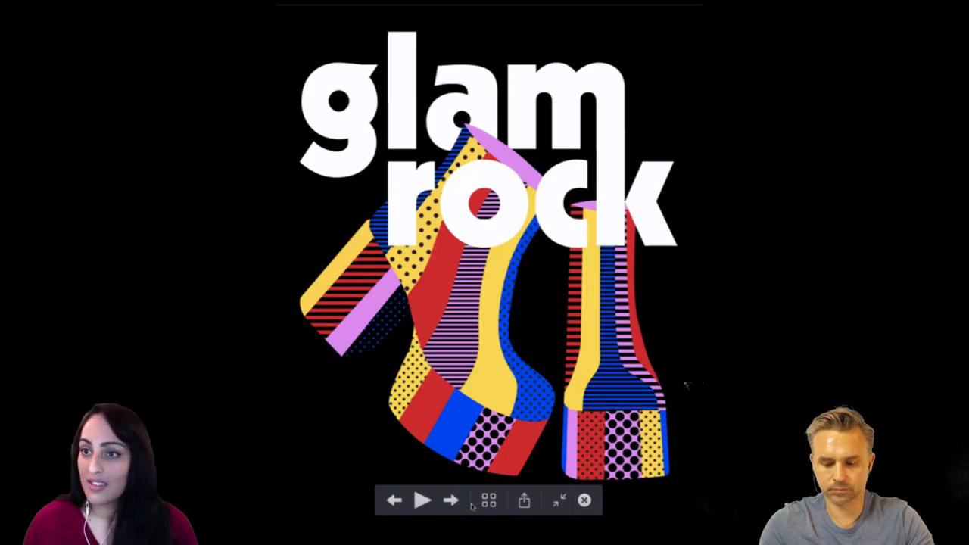
{"action": "left_click", "coordinate": [559, 500]}
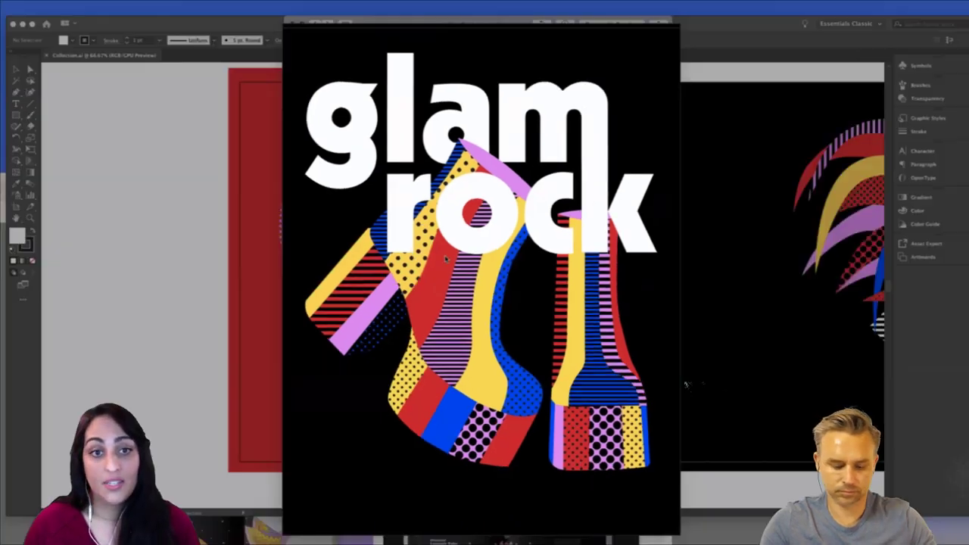
{"action": "left_click", "coordinate": [292, 24]}
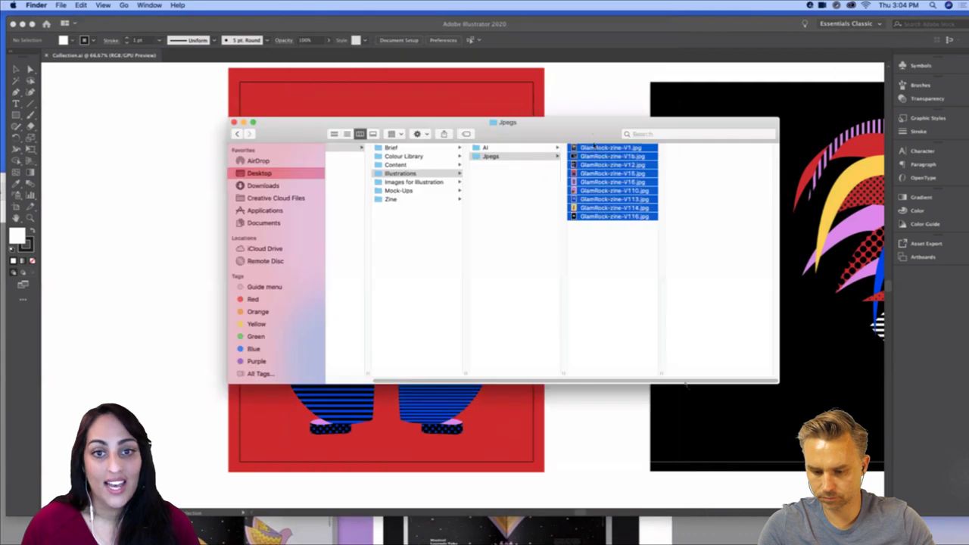
Switch to Illustrator, select the striped circle behind the blue-suited figure to inspect its pattern swatch, and dock the Layers panel
{"action": "left_click", "coordinate": [583, 106]}
{"action": "left_click_drag", "start_coordinate": [555, 115], "coordinate": [545, 134]}
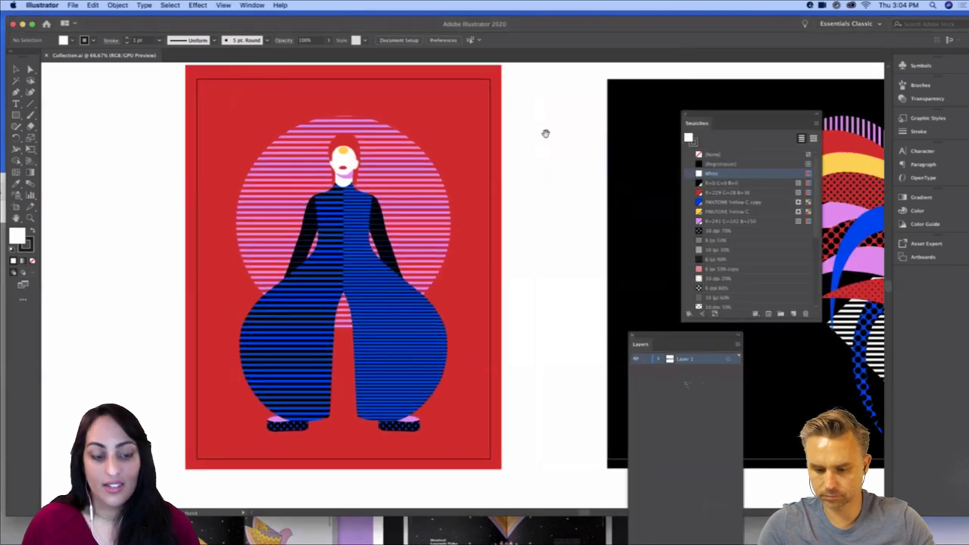
{"action": "left_click", "coordinate": [407, 192]}
{"action": "left_click", "coordinate": [407, 193]}
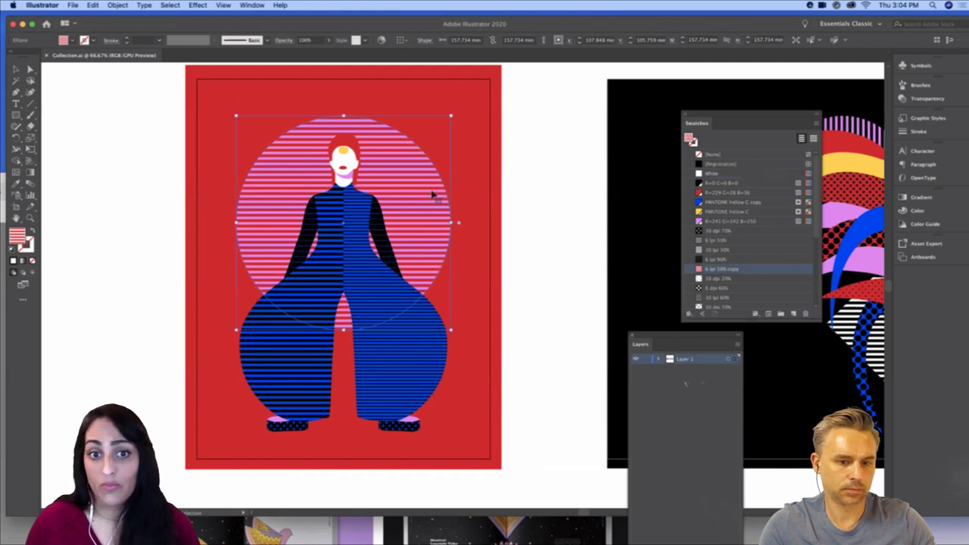
{"action": "scroll", "coordinate": [815, 221], "scroll_direction": "down", "scroll_amount": 3}
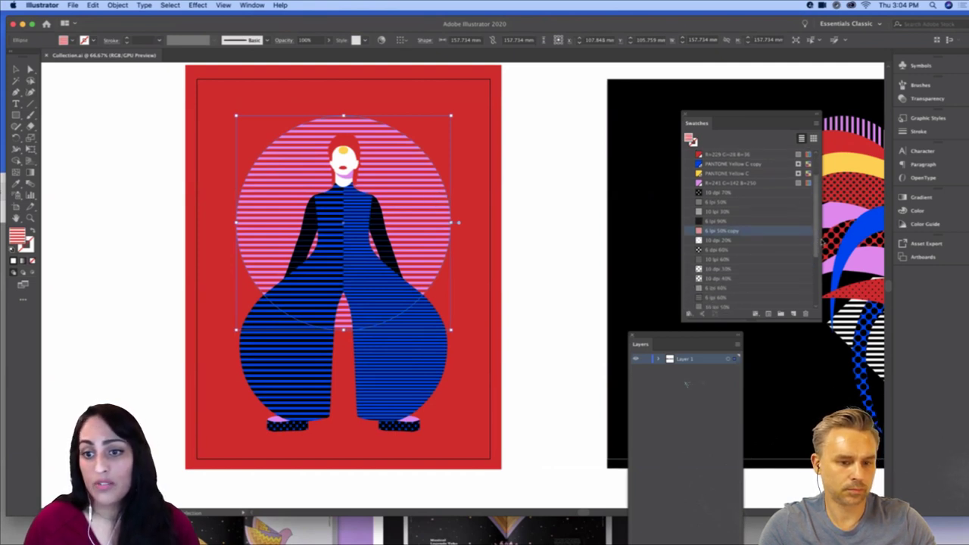
{"action": "left_click_drag", "start_coordinate": [640, 344], "coordinate": [921, 272]}
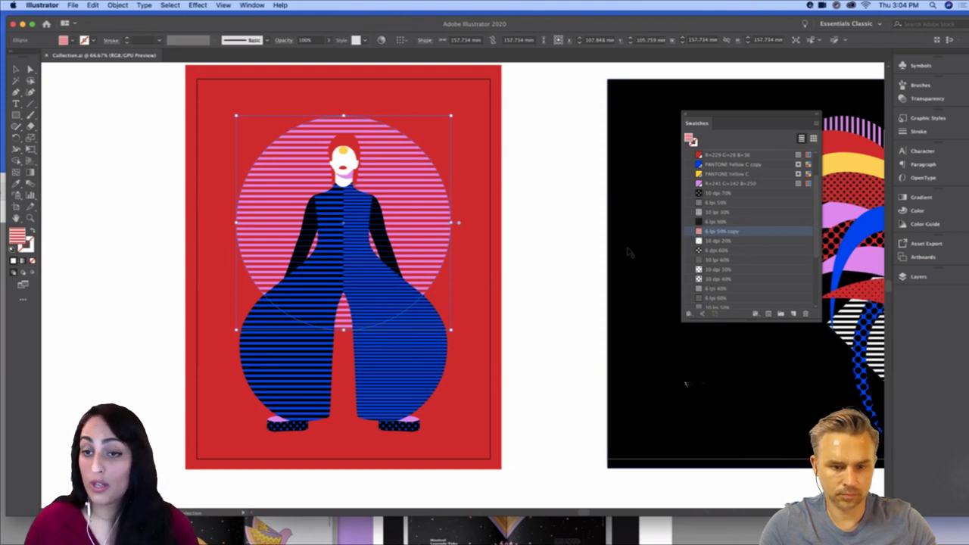
Look through the illustration artboards in Collection.ai from the red poster to the yellow one and back, and deselect the striped circle
{"action": "scroll", "coordinate": [643, 225], "scroll_direction": "right", "scroll_amount": 5}
{"action": "scroll", "coordinate": [571, 226], "scroll_direction": "right", "scroll_amount": 10}
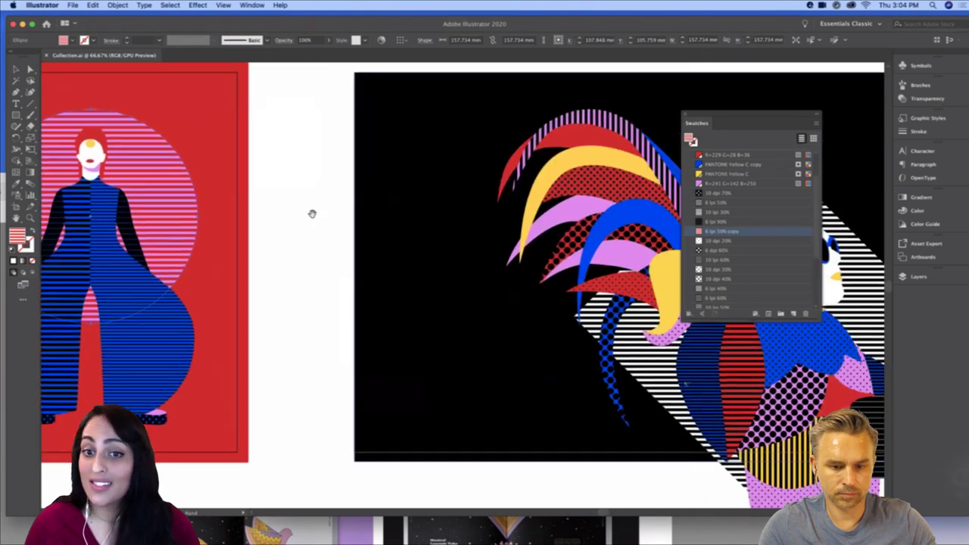
{"action": "scroll", "coordinate": [686, 384], "scroll_direction": "right", "scroll_amount": 12}
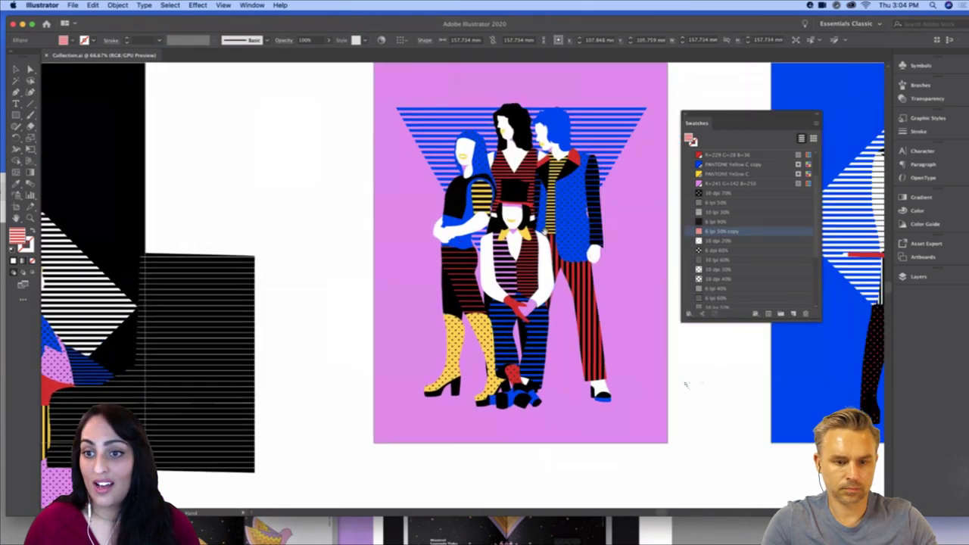
{"action": "left_click_drag", "start_coordinate": [544, 231], "coordinate": [293, 230]}
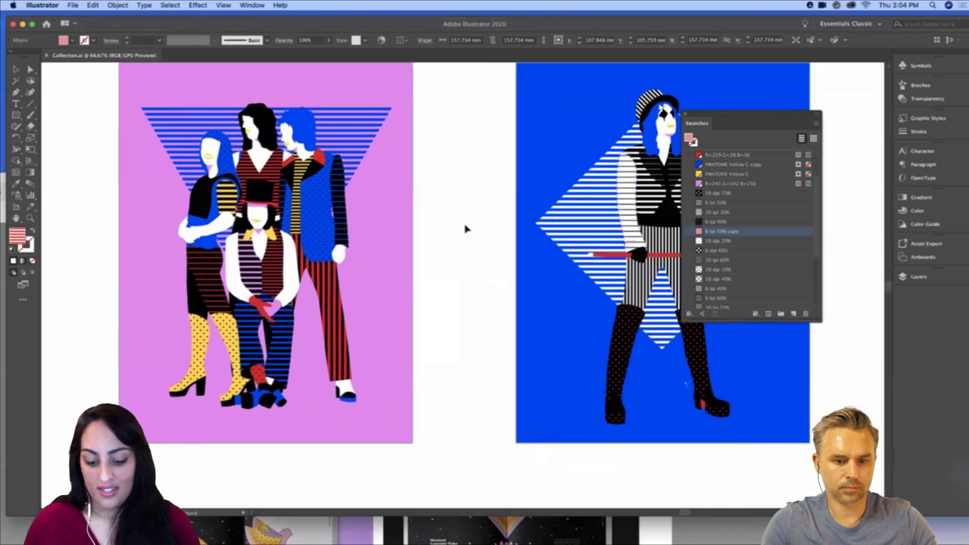
{"action": "key", "text": "super+plus"}
{"action": "key", "text": "super+minus"}
{"action": "key", "text": "super+minus"}
{"action": "left_click_drag", "start_coordinate": [452, 250], "coordinate": [427, 248]}
{"action": "scroll", "coordinate": [502, 253], "scroll_direction": "right", "scroll_amount": 20}
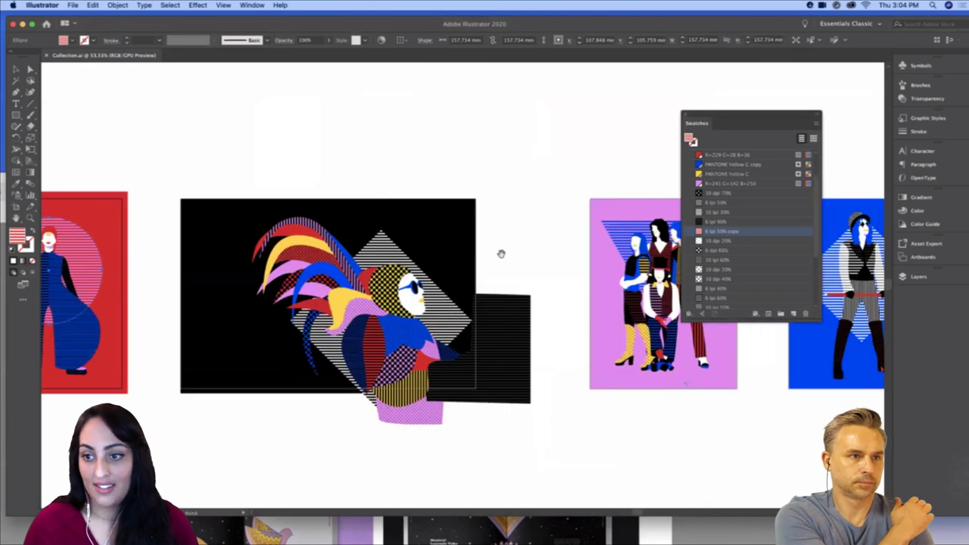
{"action": "scroll", "coordinate": [444, 259], "scroll_direction": "left", "scroll_amount": 20}
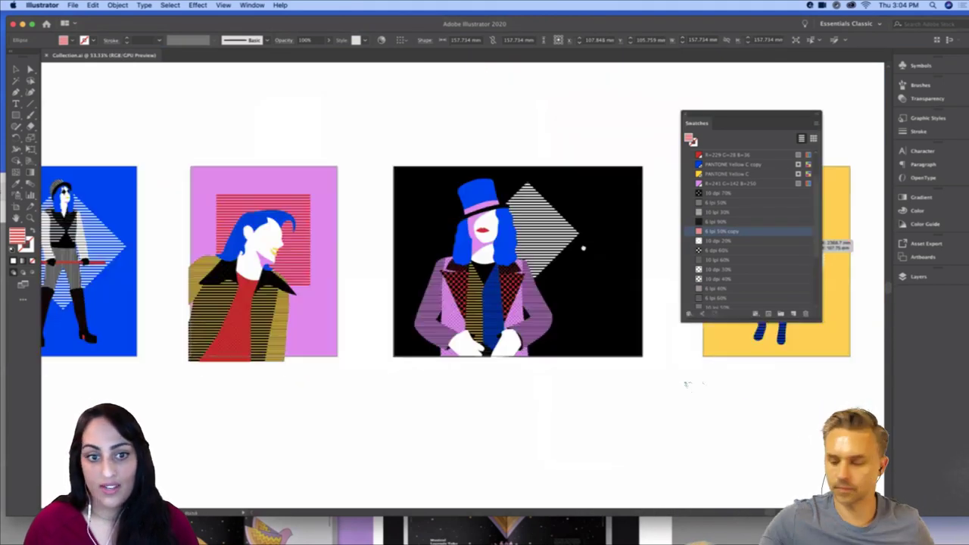
{"action": "left_click_drag", "start_coordinate": [555, 207], "coordinate": [569, 206]}
{"action": "left_click_drag", "start_coordinate": [216, 192], "coordinate": [489, 224]}
{"action": "key", "text": "super+minus"}
{"action": "scroll", "coordinate": [570, 211], "scroll_direction": "right", "scroll_amount": 6}
{"action": "scroll", "coordinate": [571, 212], "scroll_direction": "down", "scroll_amount": 3}
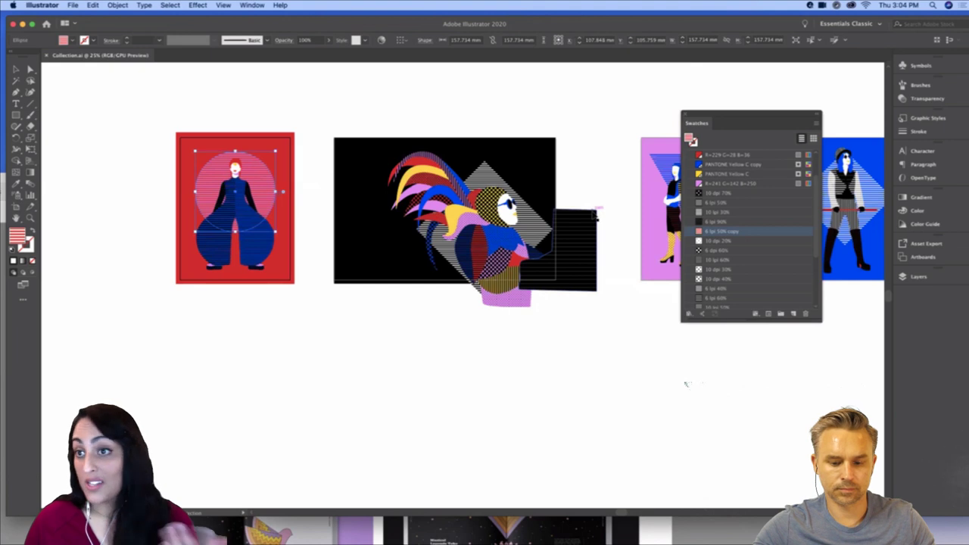
{"action": "left_click", "coordinate": [598, 191]}
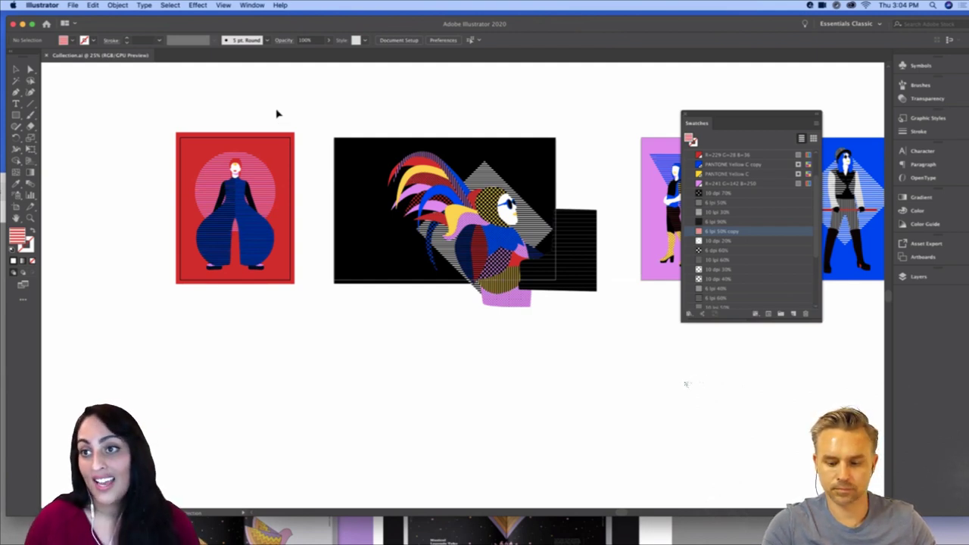
Put the Illustrator window away, clear the image selection in the Jpegs folder and bring the *ADOBE LIVE folder level back into view
{"action": "left_click", "coordinate": [22, 25]}
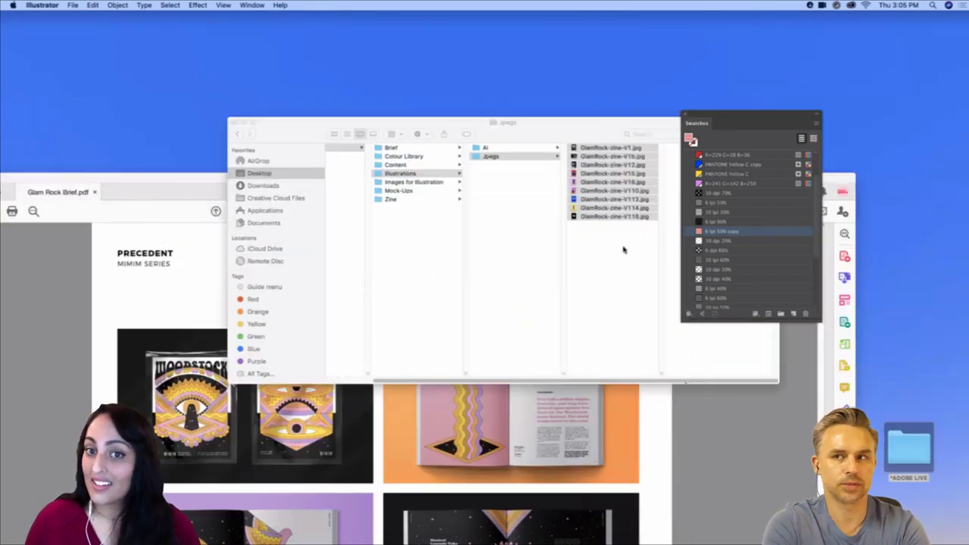
{"action": "left_click", "coordinate": [624, 250]}
{"action": "left_click", "coordinate": [646, 249]}
{"action": "left_click_drag", "start_coordinate": [648, 253], "coordinate": [601, 244]}
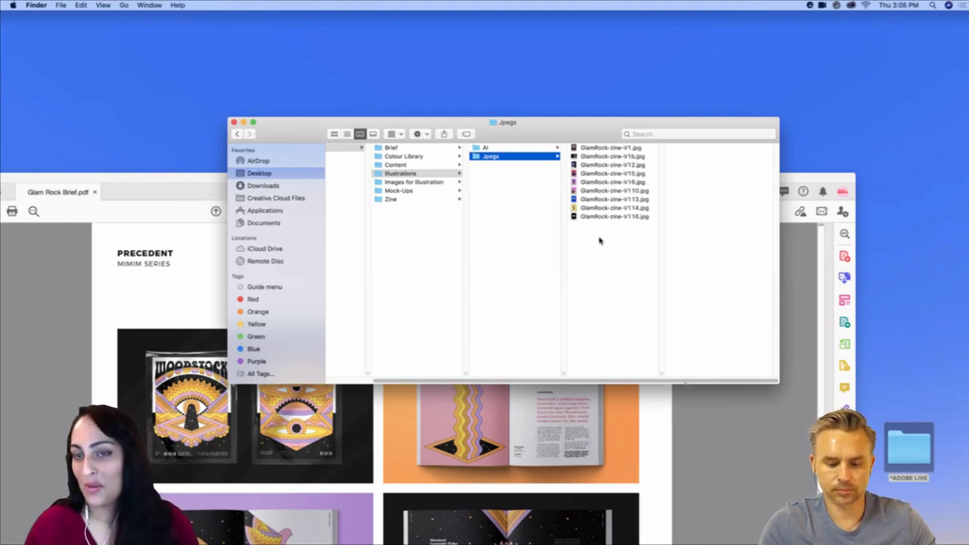
{"action": "scroll", "coordinate": [529, 237], "scroll_direction": "left", "scroll_amount": 3}
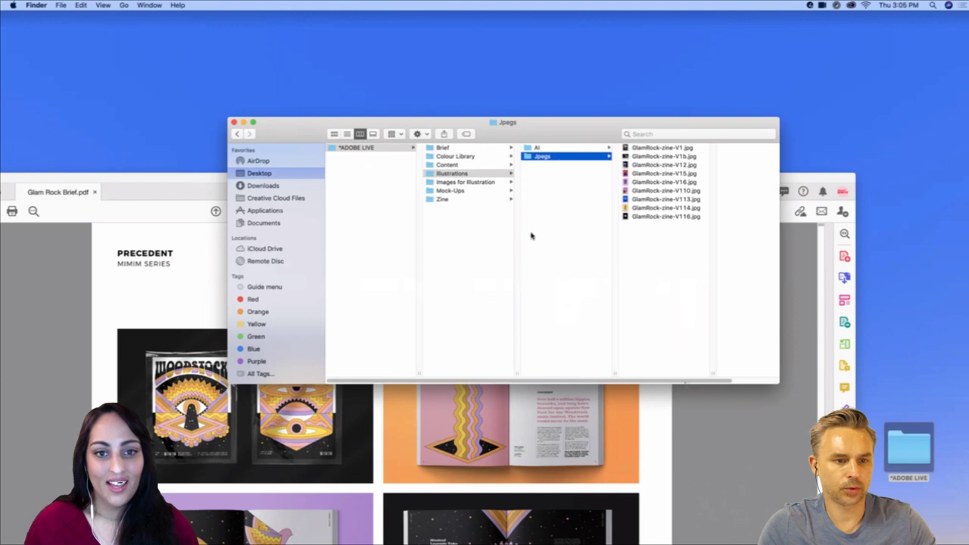
{"action": "left_click_drag", "start_coordinate": [580, 134], "coordinate": [567, 117]}
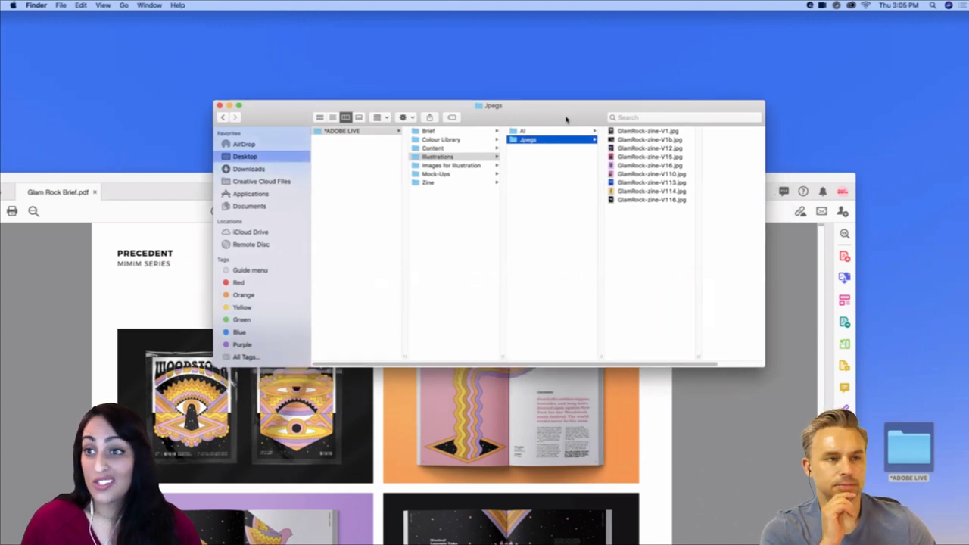
Put the Glam Rock Brief.pdf window away, switch to InDesign and reposition its start window on the screen
{"action": "double_click", "coordinate": [119, 177]}
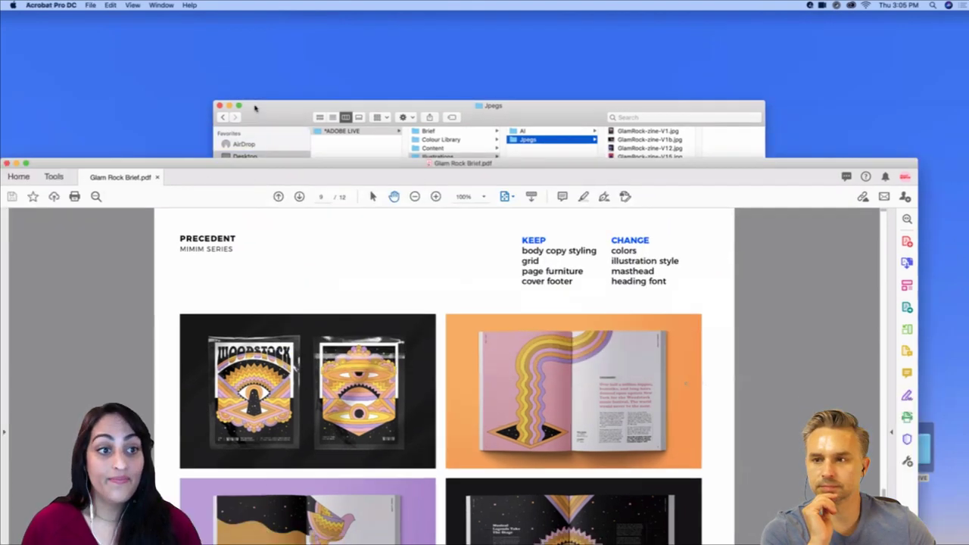
{"action": "left_click", "coordinate": [87, 109]}
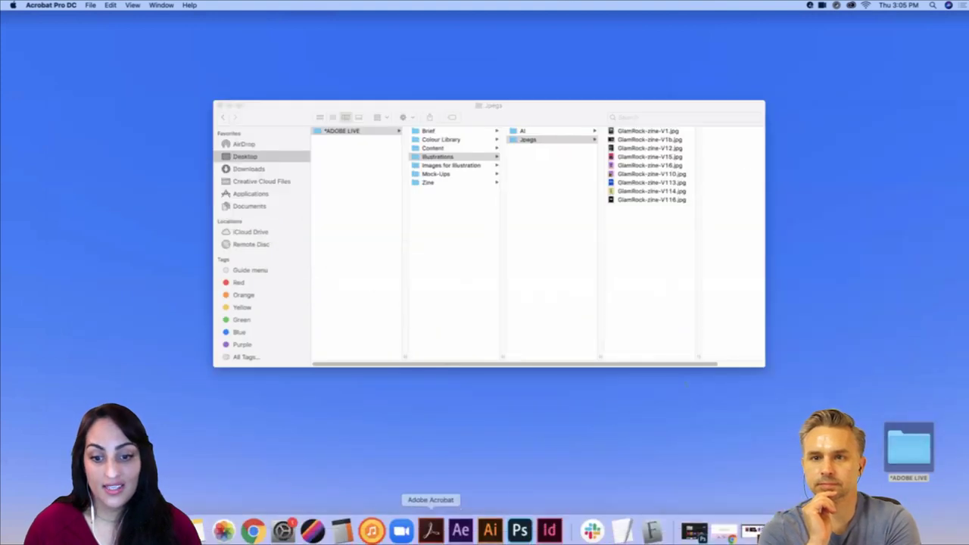
{"action": "left_click", "coordinate": [550, 532]}
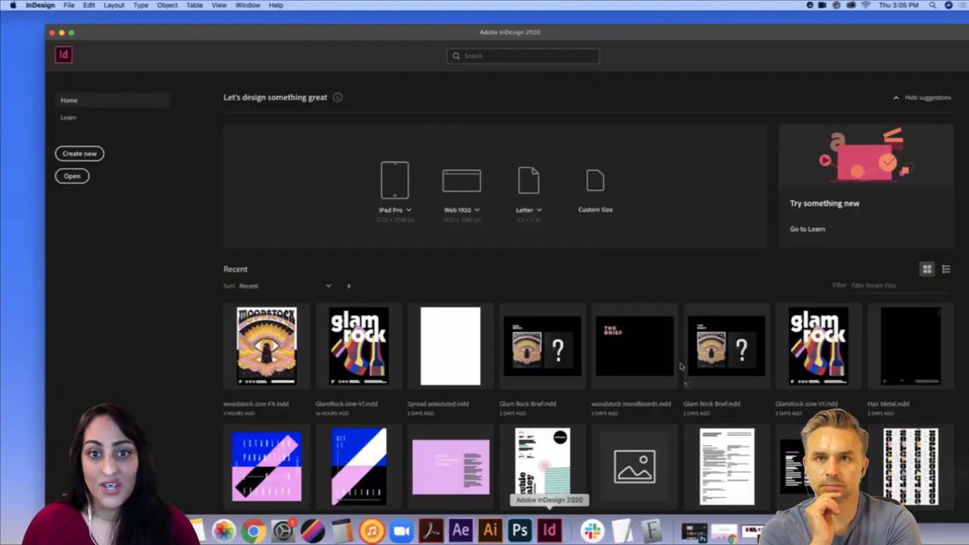
{"action": "left_click_drag", "start_coordinate": [689, 34], "coordinate": [643, 38]}
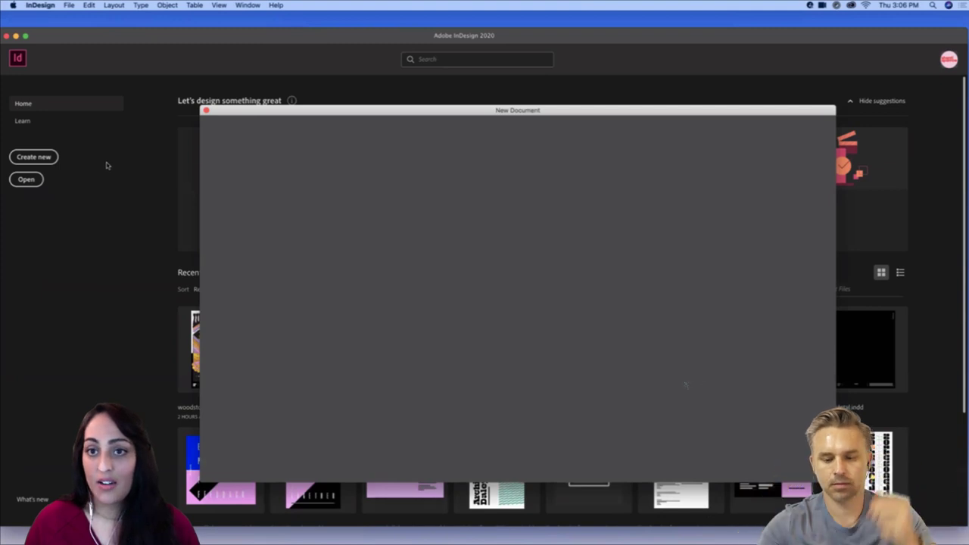
Base the new document on the Web Letter preset and set its units to millimeters
{"action": "left_click_drag", "start_coordinate": [321, 111], "coordinate": [274, 98]}
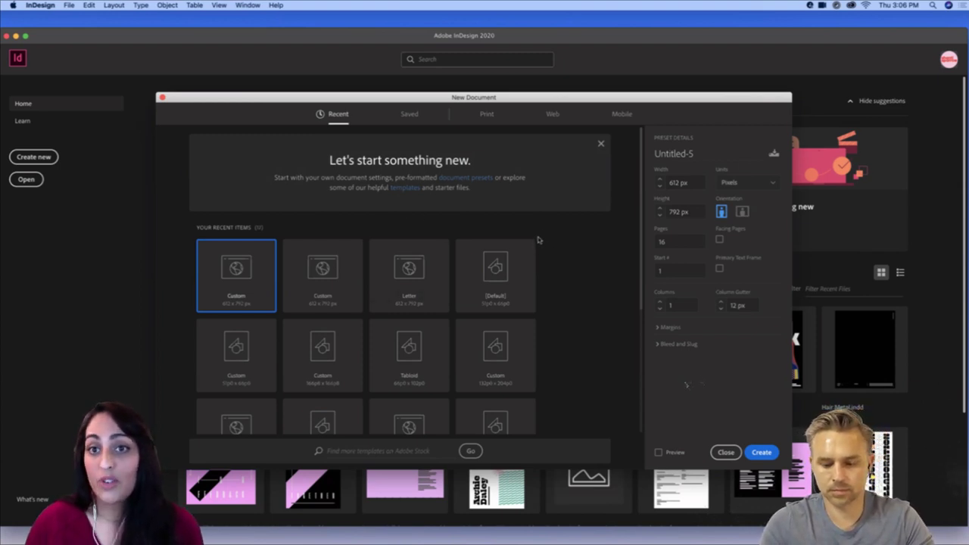
{"action": "left_click", "coordinate": [487, 115]}
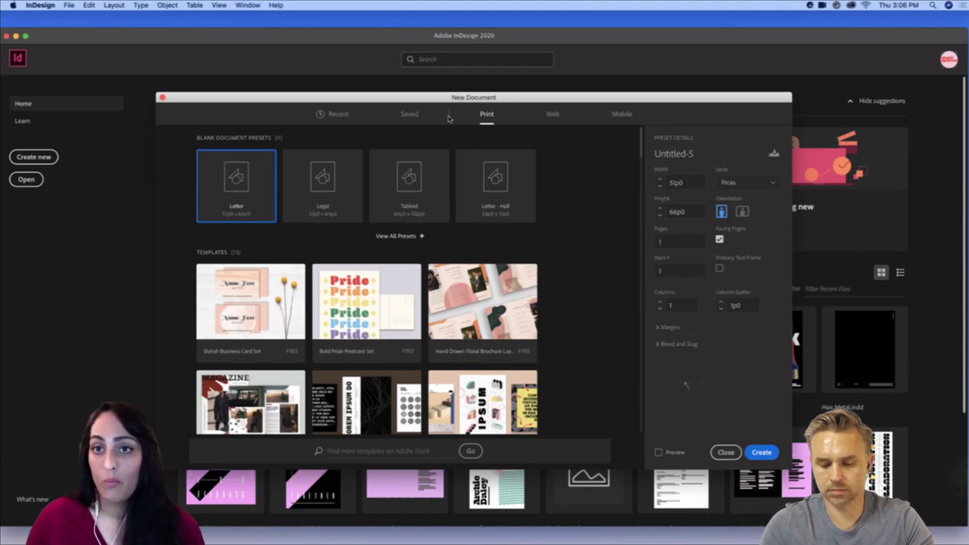
{"action": "left_click", "coordinate": [554, 116]}
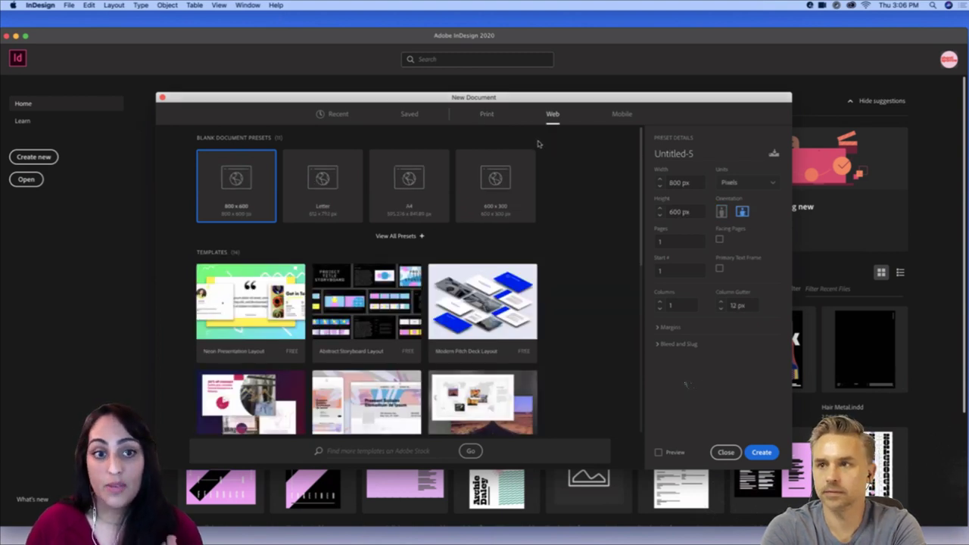
{"action": "left_click", "coordinate": [331, 196]}
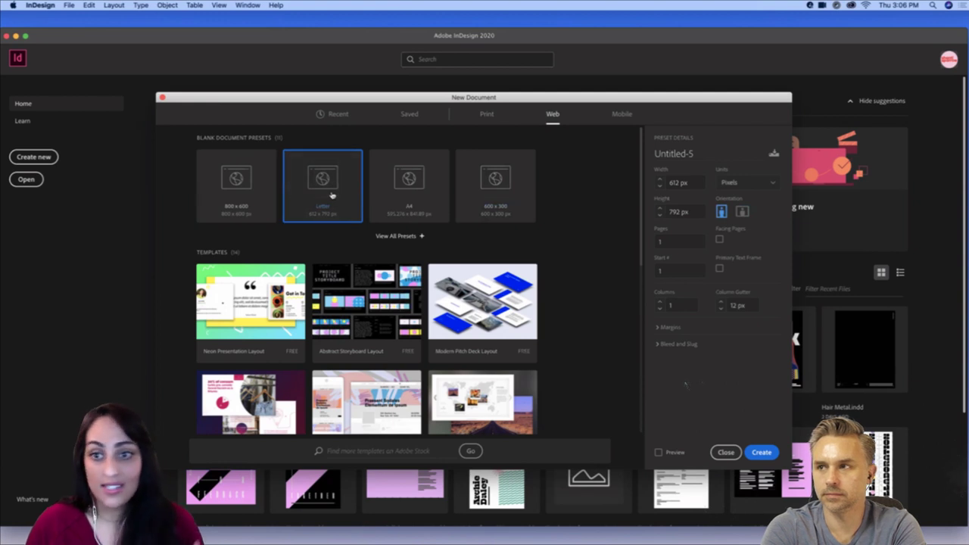
{"action": "left_click", "coordinate": [753, 184]}
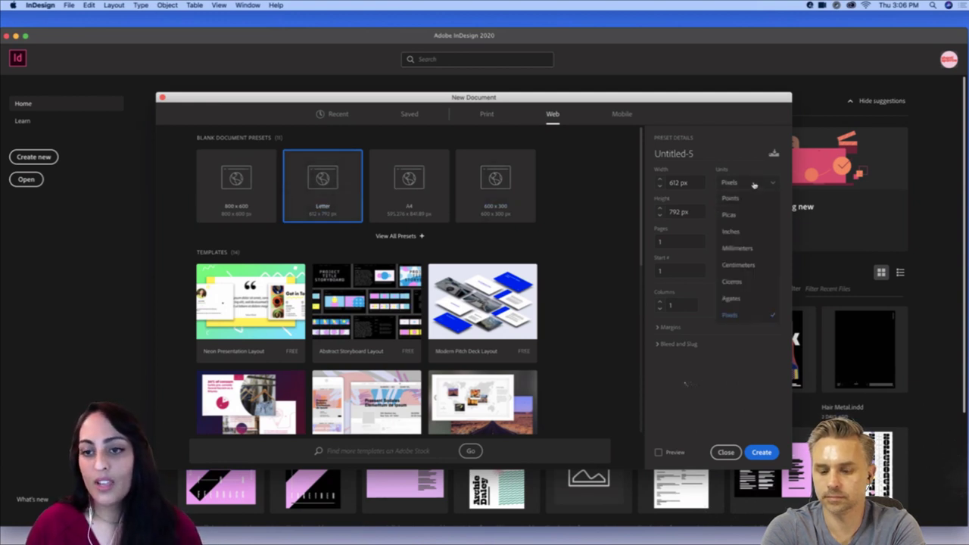
{"action": "left_click", "coordinate": [757, 249]}
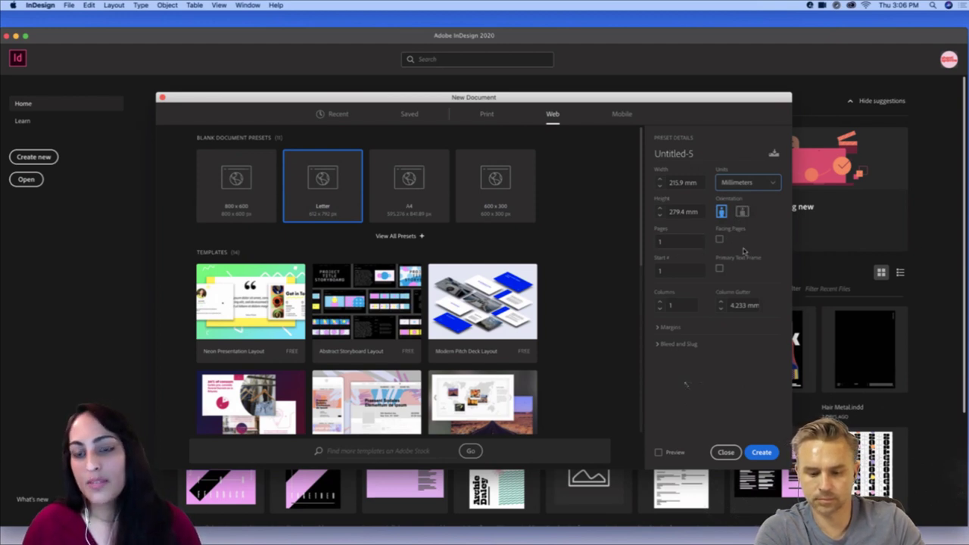
Set the new document to 16 pages and enable Facing Pages
{"action": "left_click", "coordinate": [680, 241]}
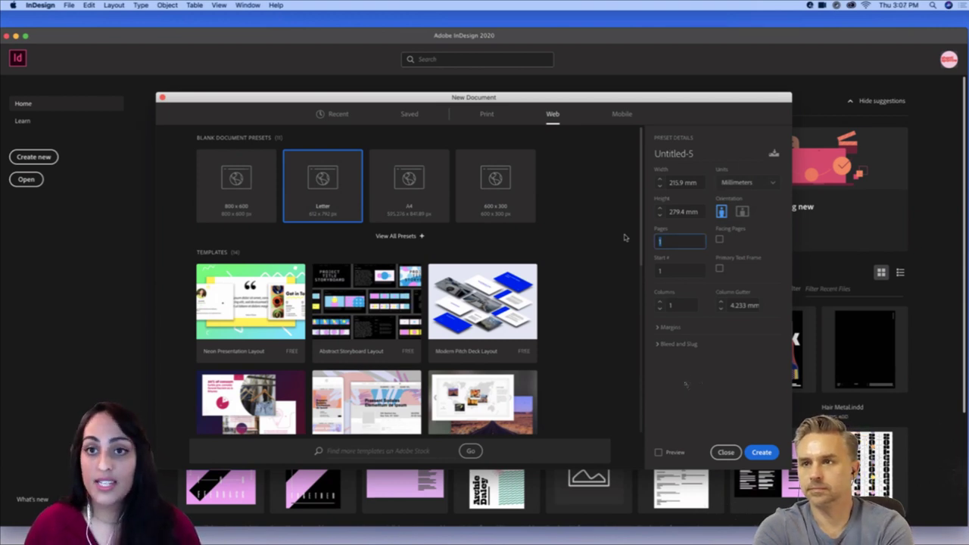
{"action": "type", "text": "6"}
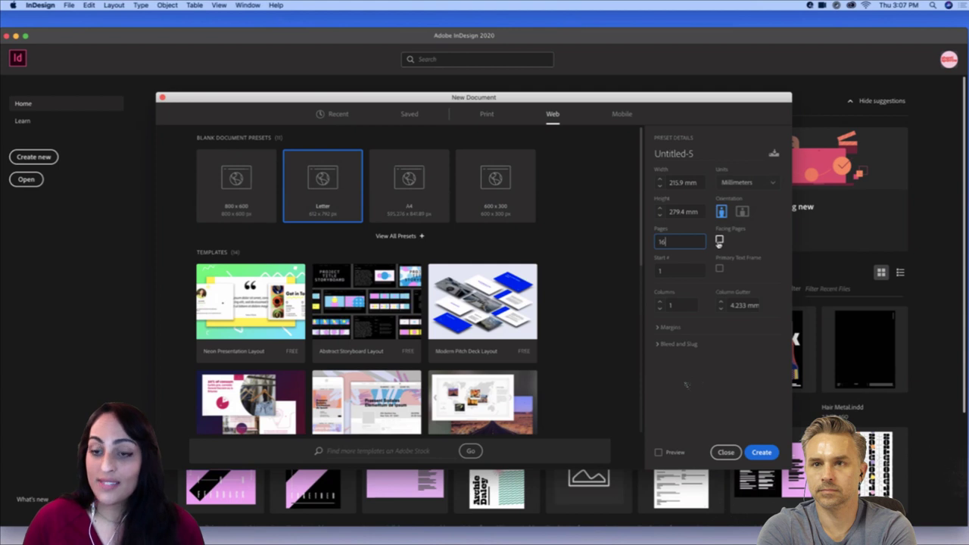
{"action": "left_click", "coordinate": [720, 241]}
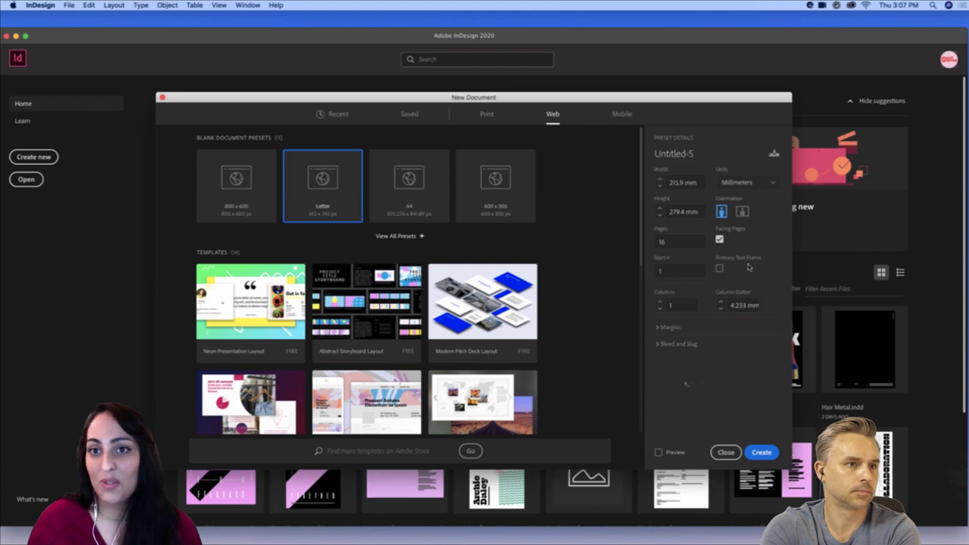
Expand the margin settings and set a 3 mm bleed on all sides of the new document
{"action": "left_click", "coordinate": [665, 328]}
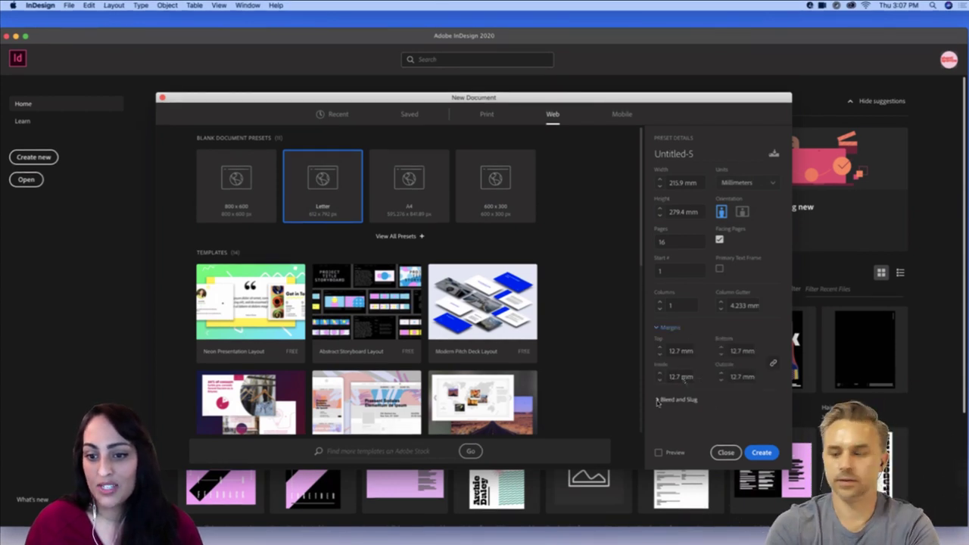
{"action": "left_click", "coordinate": [659, 399]}
{"action": "left_click", "coordinate": [674, 339]}
{"action": "type", "text": "3"}
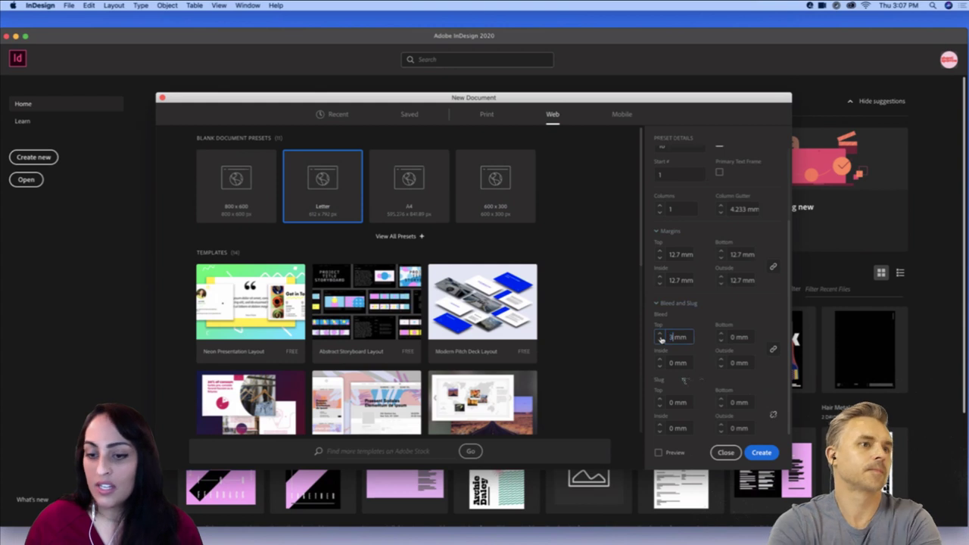
{"action": "left_click", "coordinate": [678, 363]}
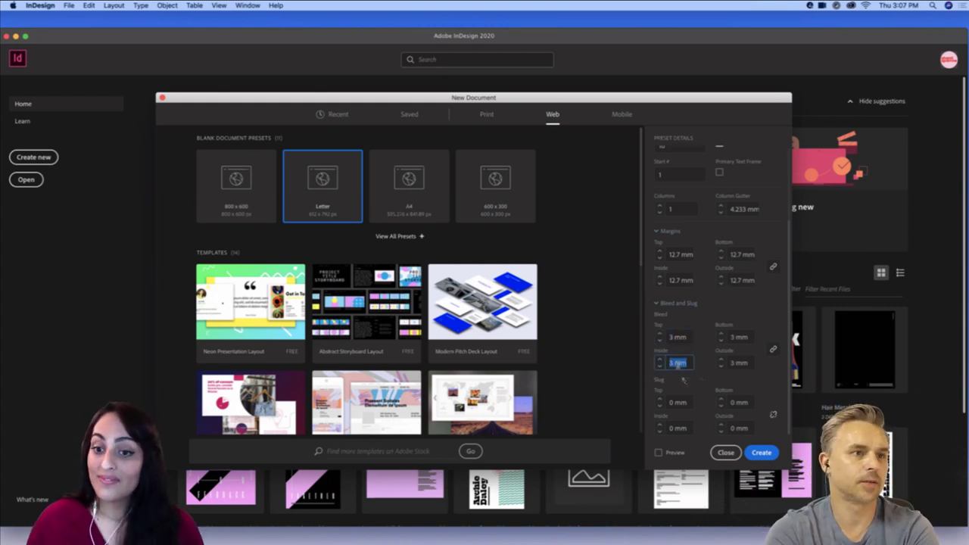
{"action": "left_click", "coordinate": [681, 337]}
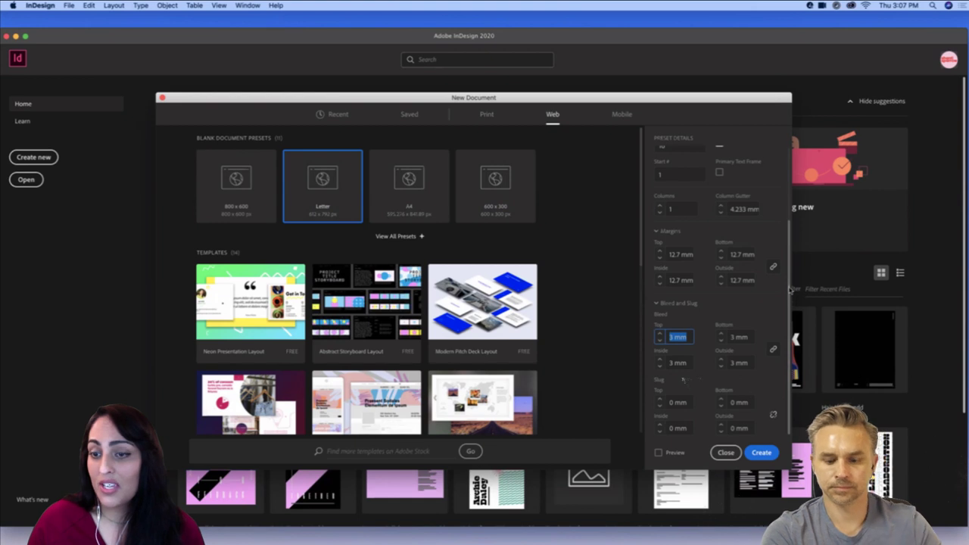
Name the new document Glam Rock-MIMIM-V1 and create it
{"action": "scroll", "coordinate": [684, 381], "scroll_direction": "up", "scroll_amount": 4}
{"action": "left_click", "coordinate": [675, 153]}
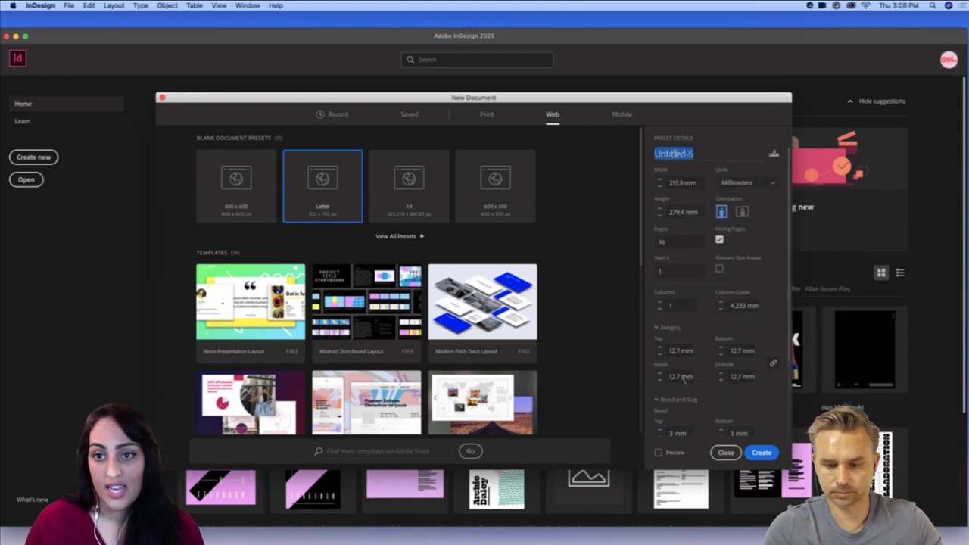
{"action": "type", "text": "GlamR"}
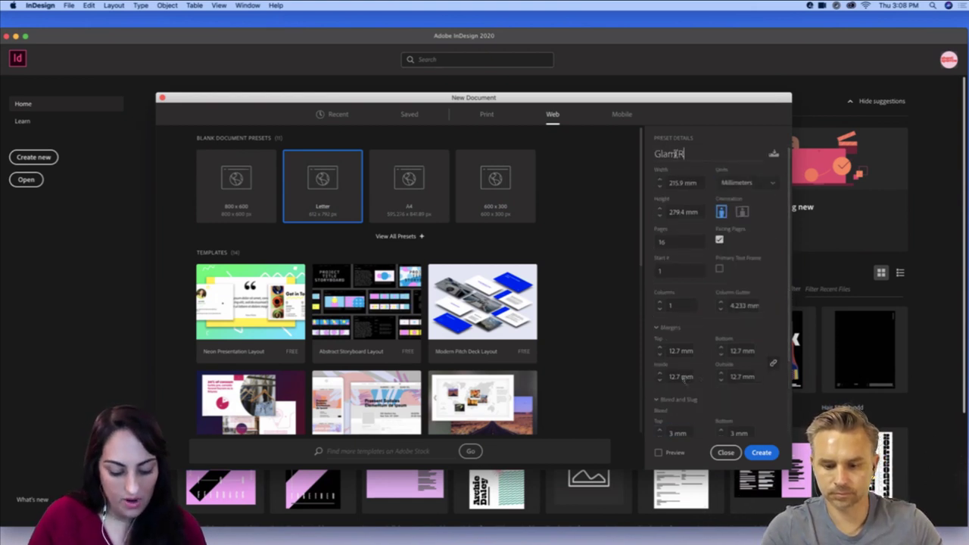
{"action": "type", "text": "ock-"}
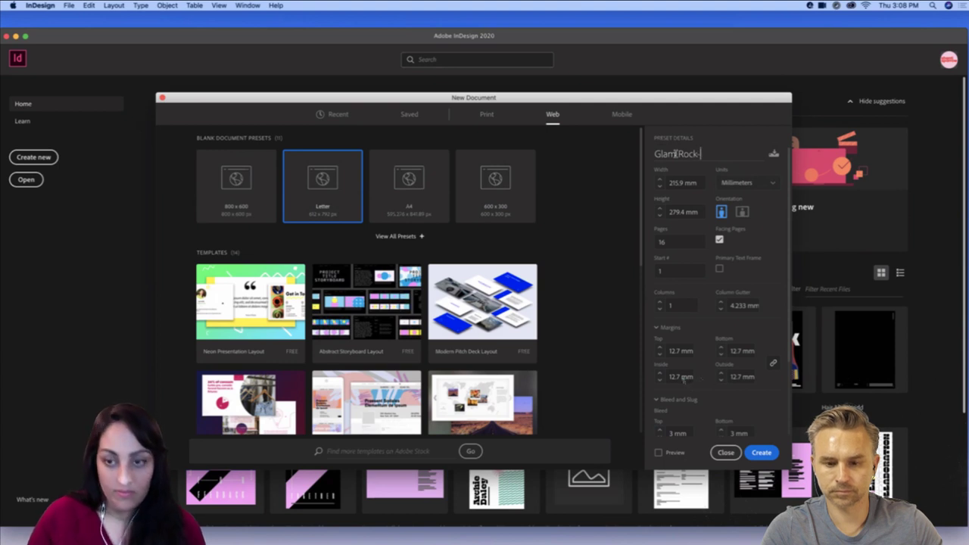
{"action": "type", "text": "MIMIM"}
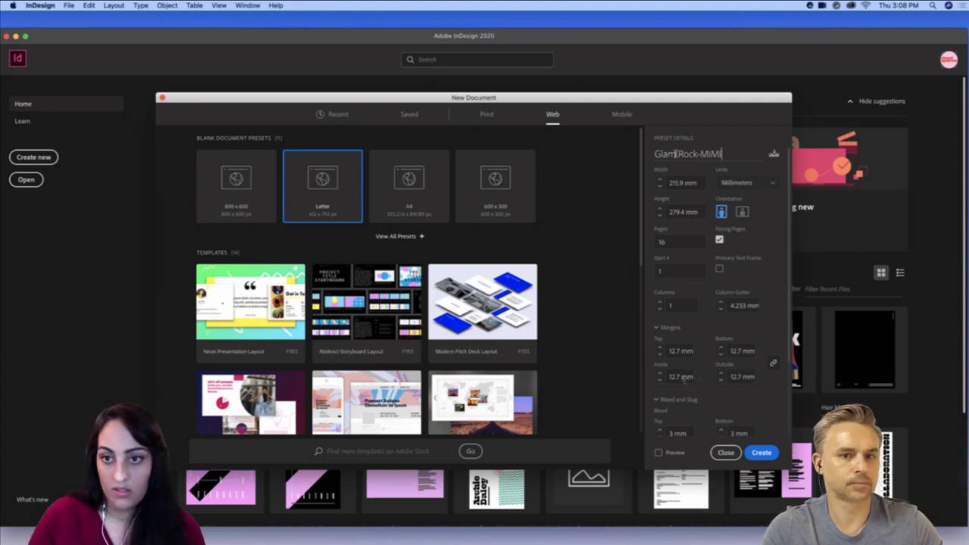
{"action": "type", "text": "-V1"}
{"action": "left_click", "coordinate": [676, 154]}
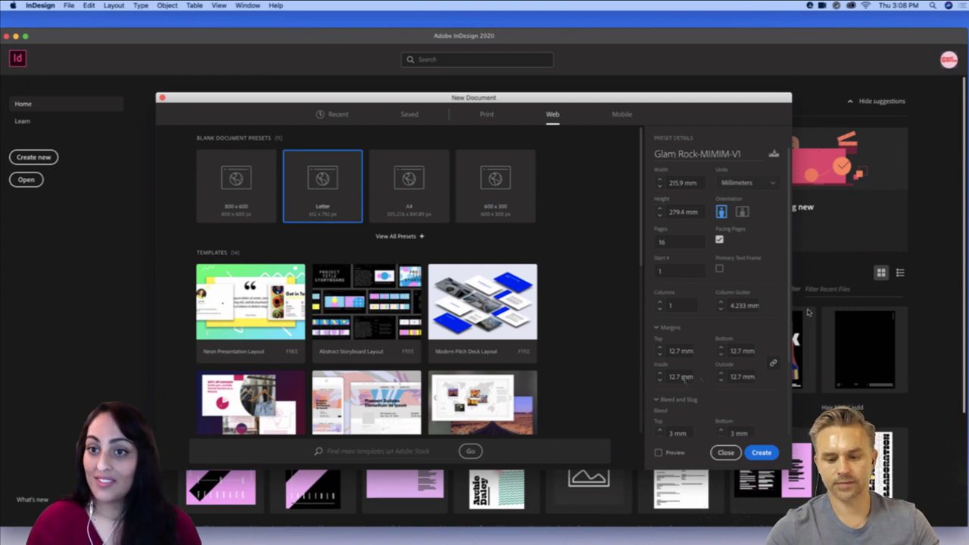
{"action": "left_click", "coordinate": [762, 453]}
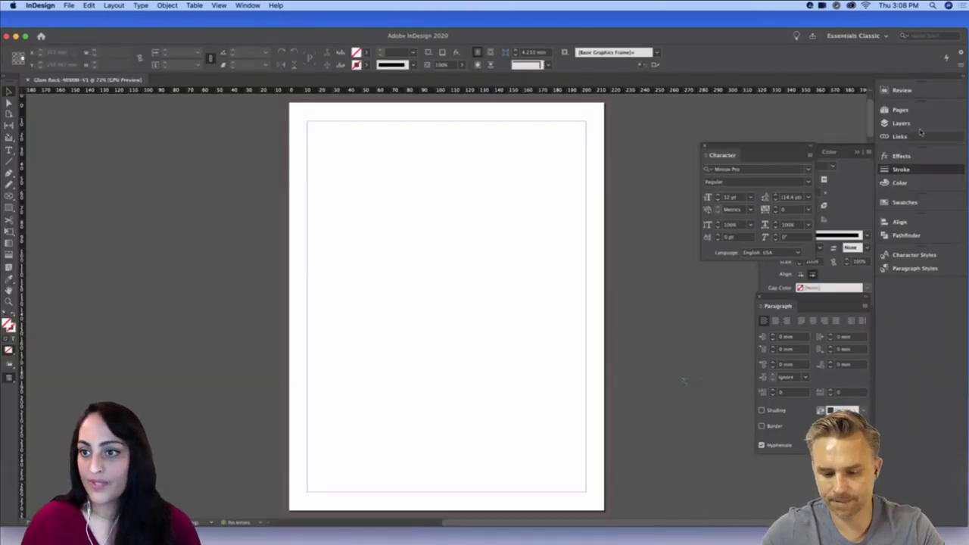
Dock the floating Character and Paragraph panels below Paragraph Styles and show the document's page thumbnails
{"action": "mouse_move", "coordinate": [764, 145]}
{"action": "left_mouse_down"}
{"action": "mouse_move", "coordinate": [800, 165]}
{"action": "mouse_move", "coordinate": [909, 291]}
{"action": "left_mouse_up"}
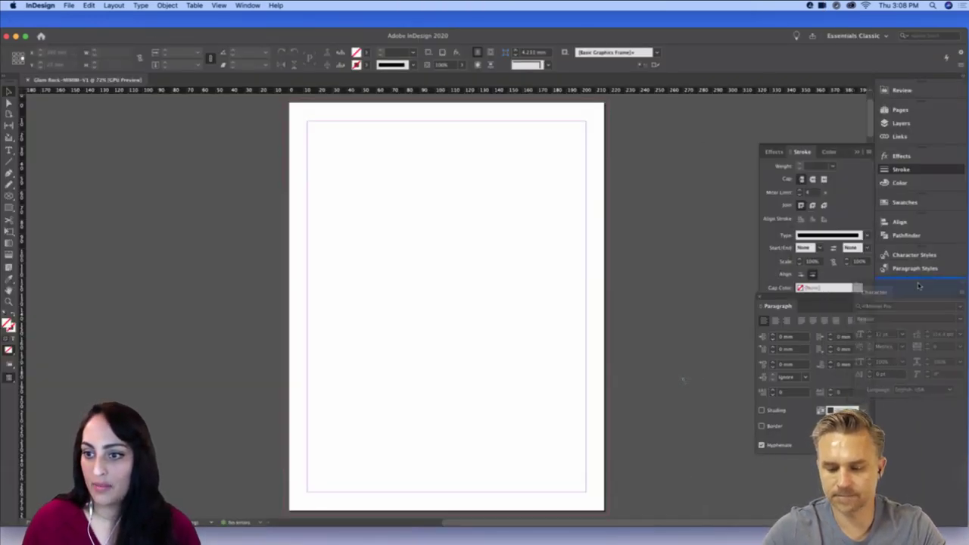
{"action": "left_click_drag", "start_coordinate": [777, 306], "coordinate": [915, 308]}
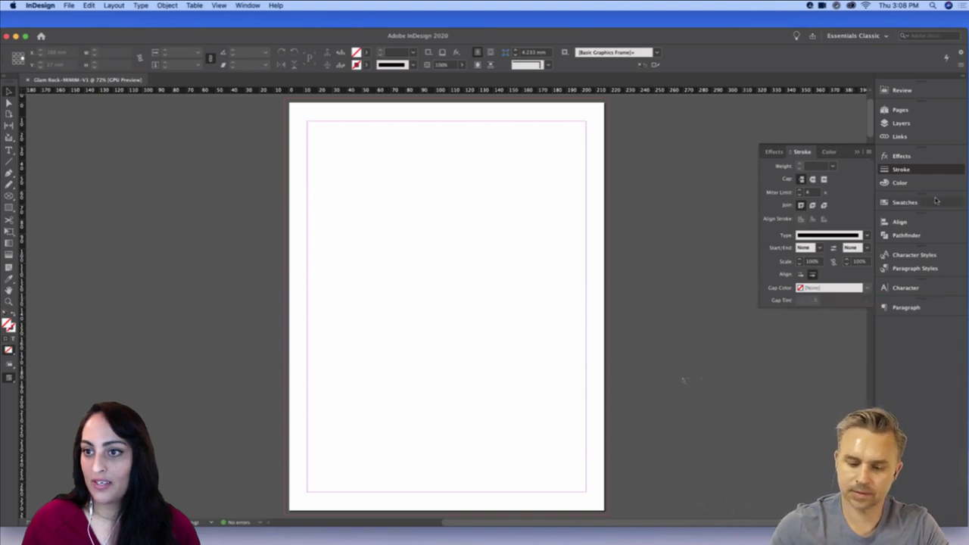
{"action": "left_click", "coordinate": [899, 110]}
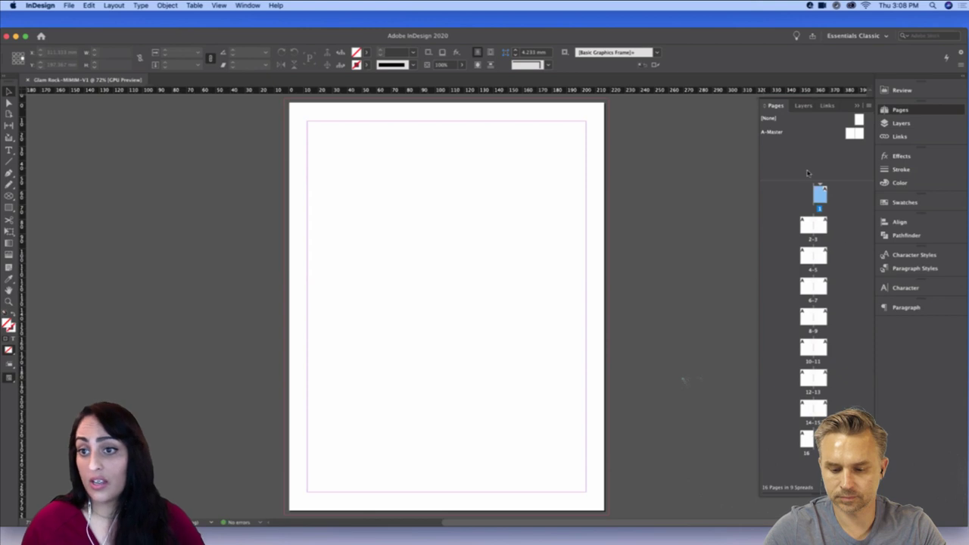
{"action": "key", "text": "super+minus"}
{"action": "key", "text": "super+minus"}
{"action": "key", "text": "super+minus"}
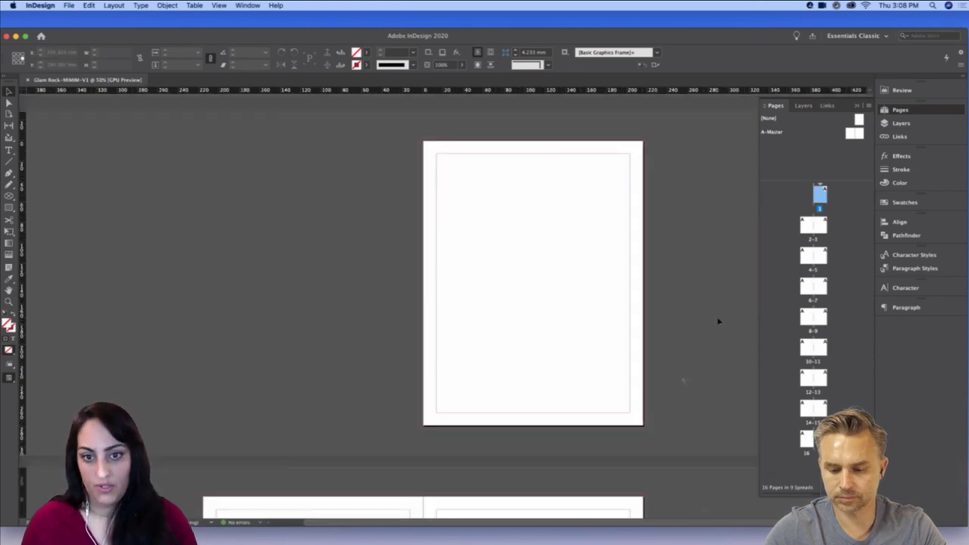
{"action": "key", "text": "super+equal"}
{"action": "key", "text": "super+equal"}
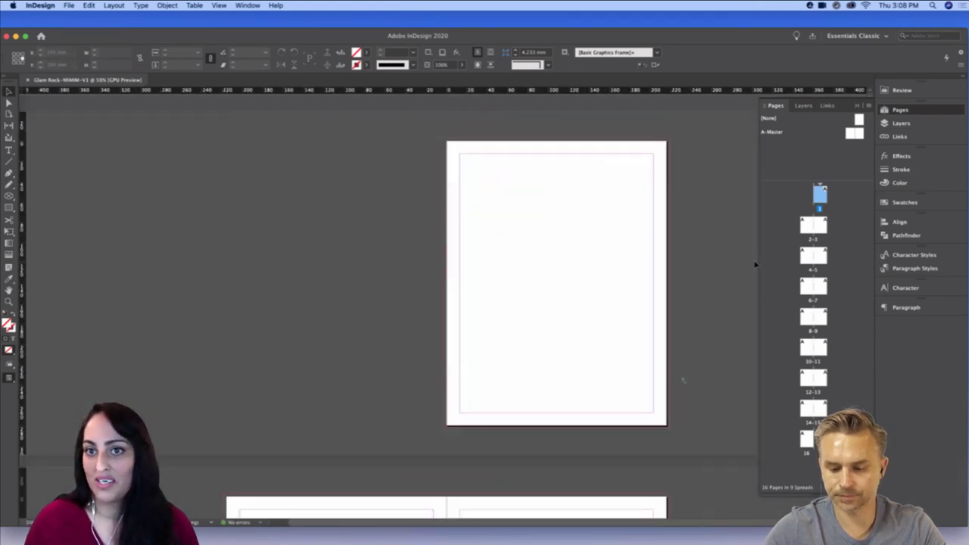
{"action": "left_click_drag", "start_coordinate": [736, 229], "coordinate": [700, 249]}
{"action": "key", "text": "super+equal"}
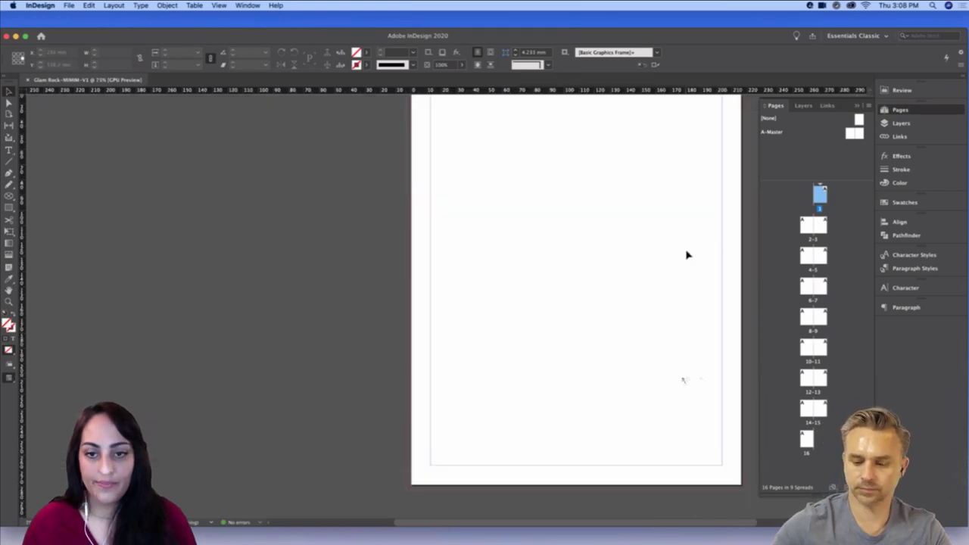
{"action": "scroll", "coordinate": [681, 227], "scroll_direction": "right", "scroll_amount": 2}
{"action": "key", "text": "super+minus"}
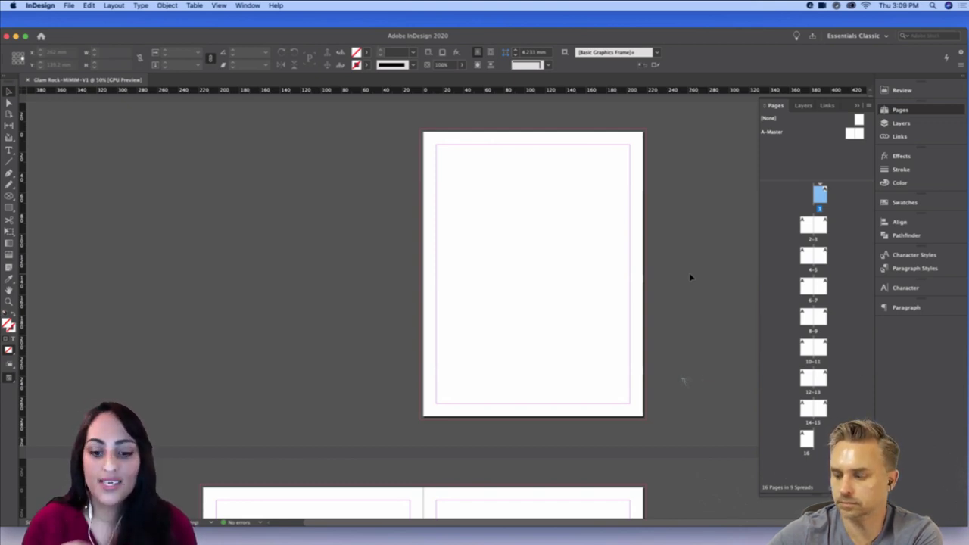
Switch to Glam Rock Brief.pdf in Acrobat to review the MIMIM series precedent page, then minimize it and return to InDesign
{"action": "mouse_move", "coordinate": [648, 543]}
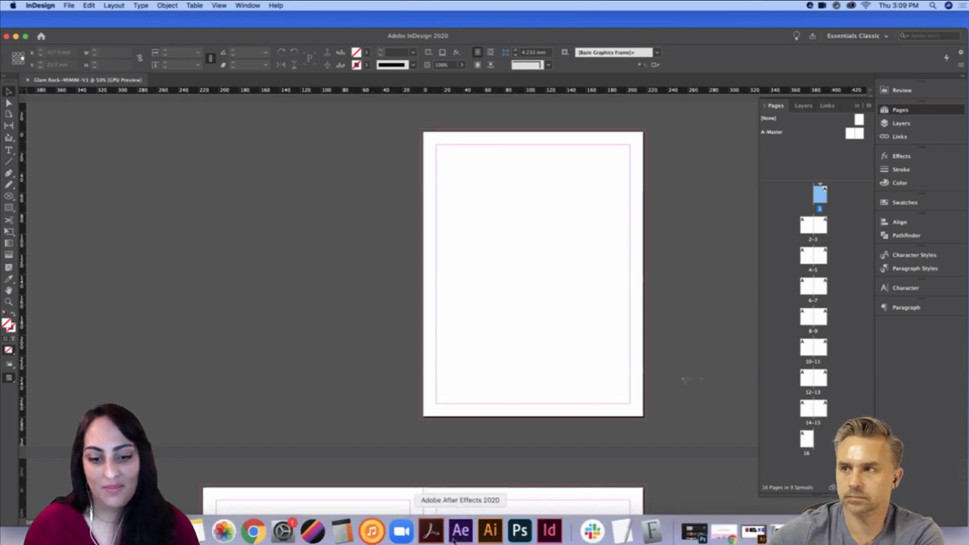
{"action": "left_click", "coordinate": [430, 531]}
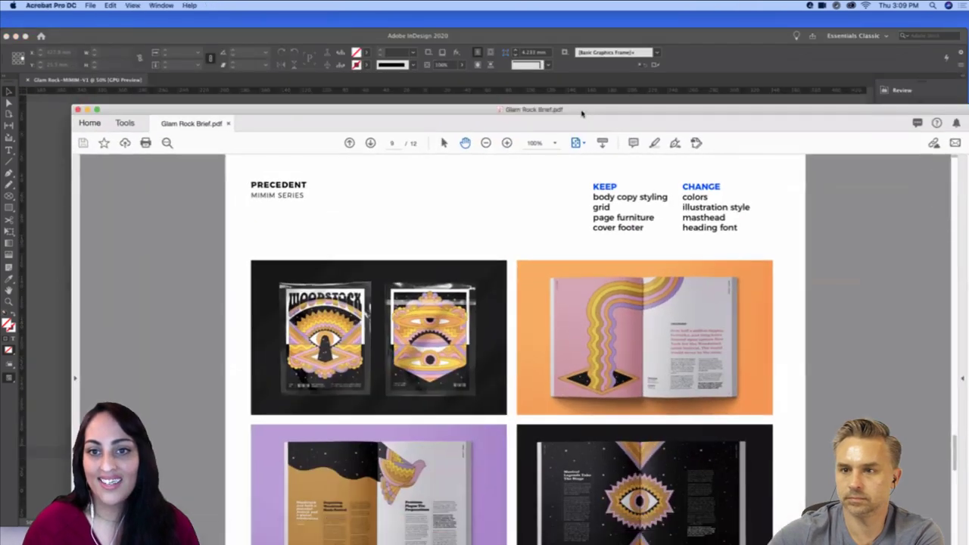
{"action": "left_click_drag", "start_coordinate": [582, 113], "coordinate": [538, 38]}
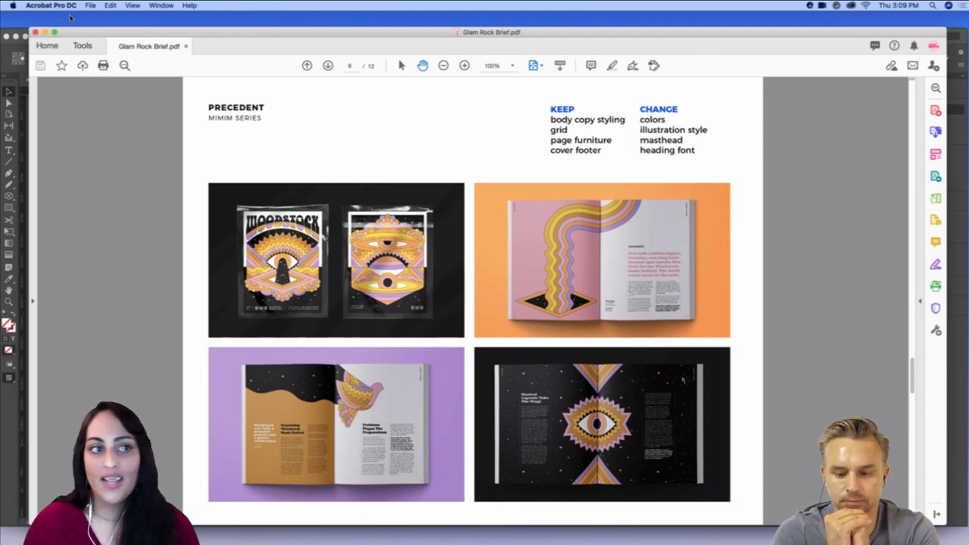
{"action": "left_click", "coordinate": [45, 32]}
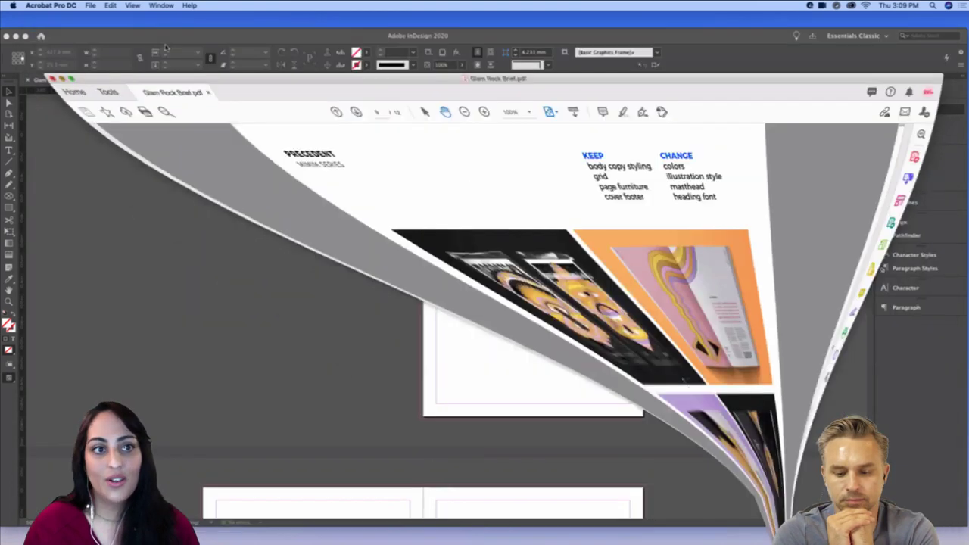
{"action": "double_click", "coordinate": [184, 38]}
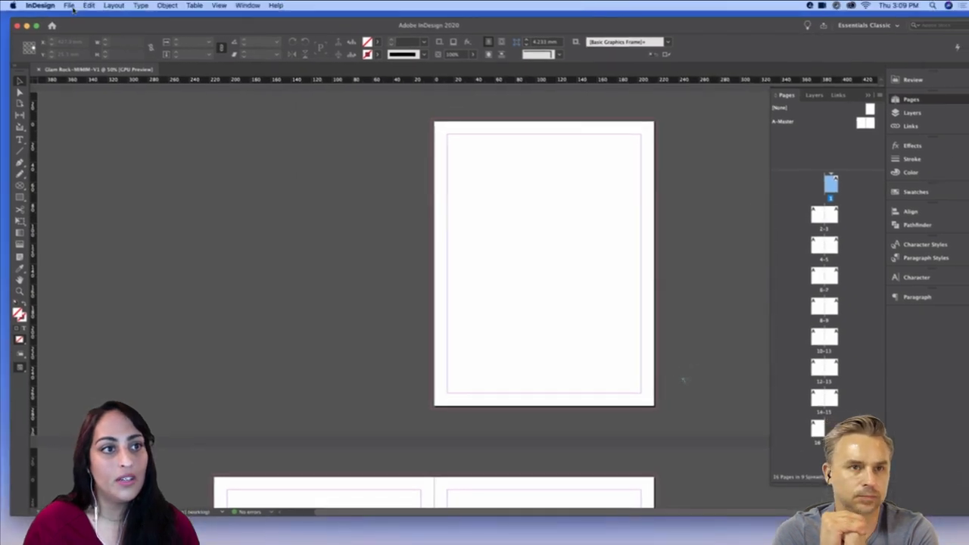
Open the recent document woodstock-zine-FA.indd and preview its front cover without guides
{"action": "left_click", "coordinate": [68, 5]}
{"action": "mouse_move", "coordinate": [106, 44]}
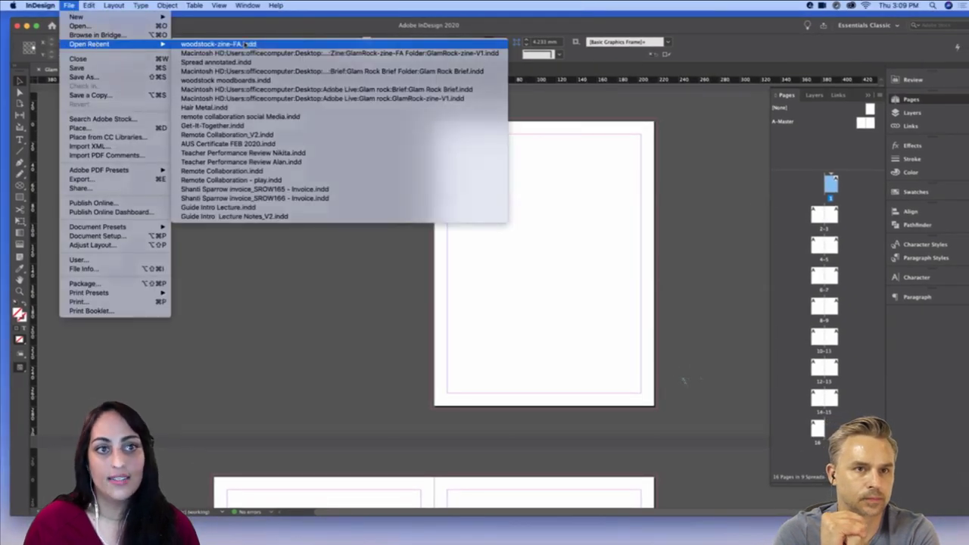
{"action": "left_click", "coordinate": [220, 44]}
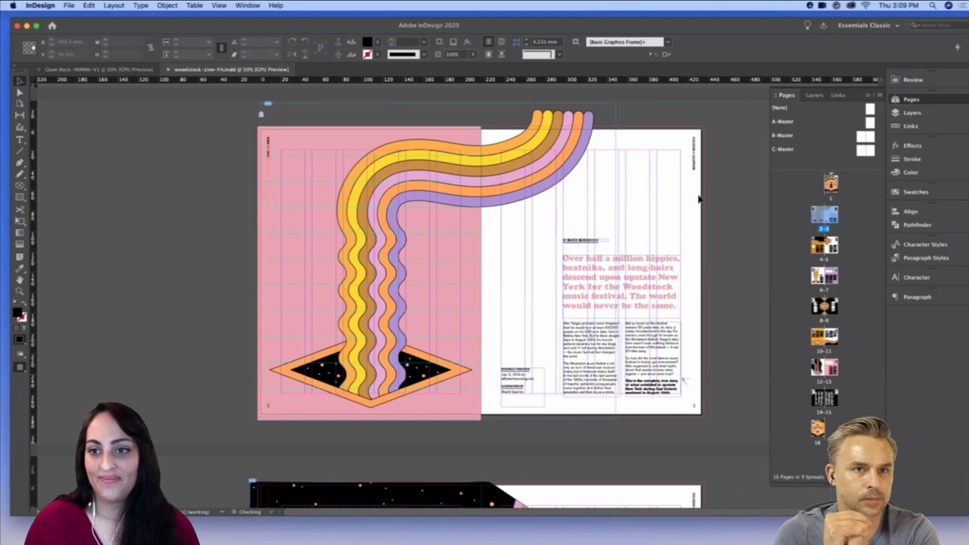
{"action": "key", "text": "w"}
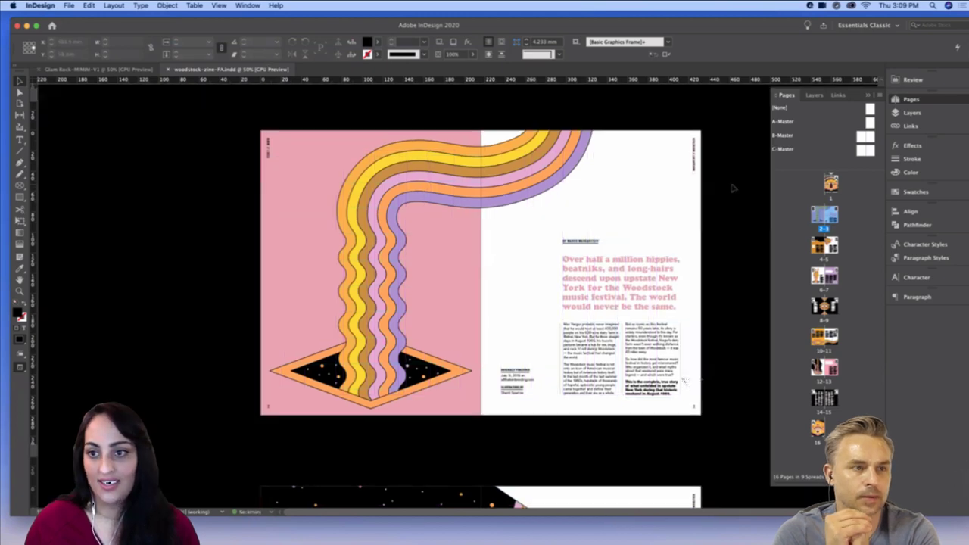
{"action": "scroll", "coordinate": [733, 189], "scroll_direction": "up", "scroll_amount": 5}
{"action": "scroll", "coordinate": [732, 189], "scroll_direction": "up", "scroll_amount": 5}
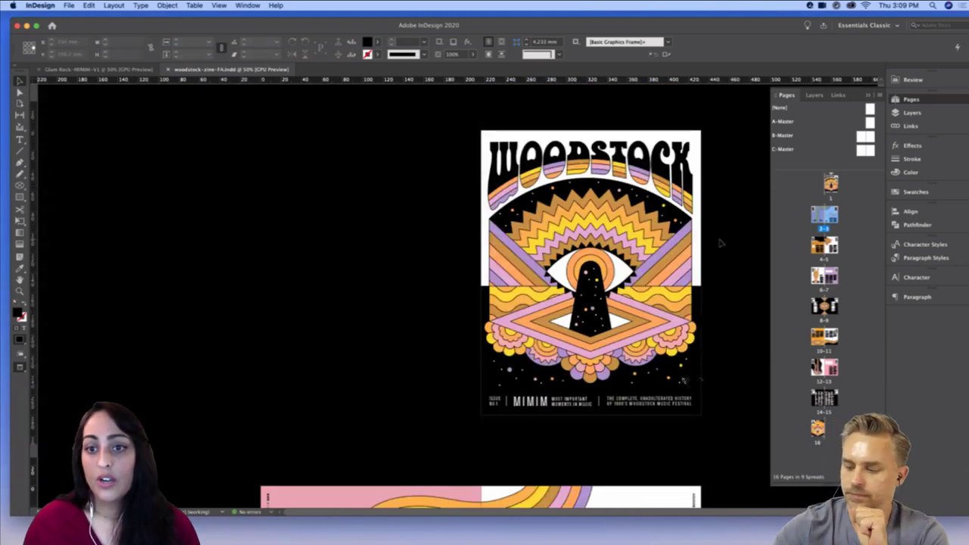
Select and copy all the footer text frames and divider lines on the Woodstock cover
{"action": "left_click", "coordinate": [603, 404]}
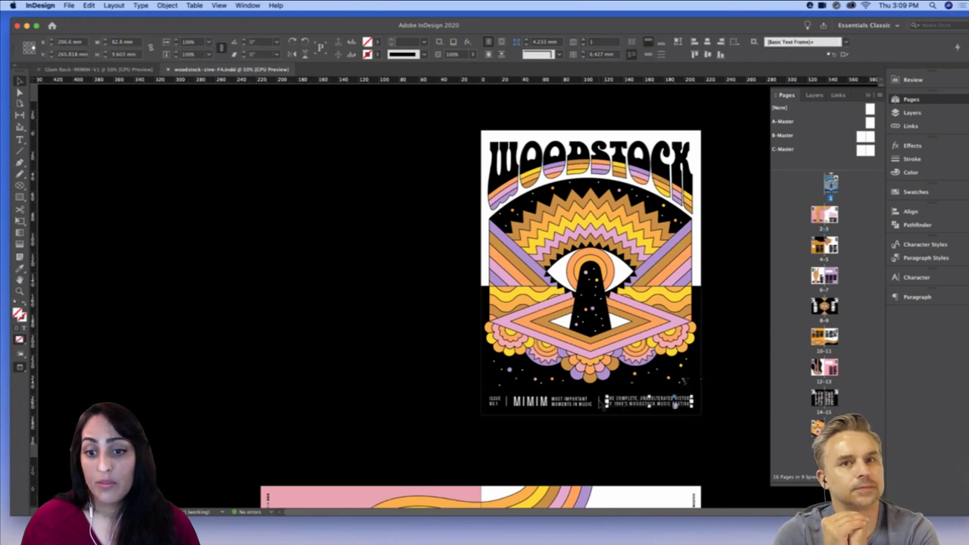
{"action": "left_click", "coordinate": [599, 402], "text": "shift"}
{"action": "left_click", "coordinate": [582, 404], "text": "shift"}
{"action": "left_click", "coordinate": [529, 403], "text": "shift"}
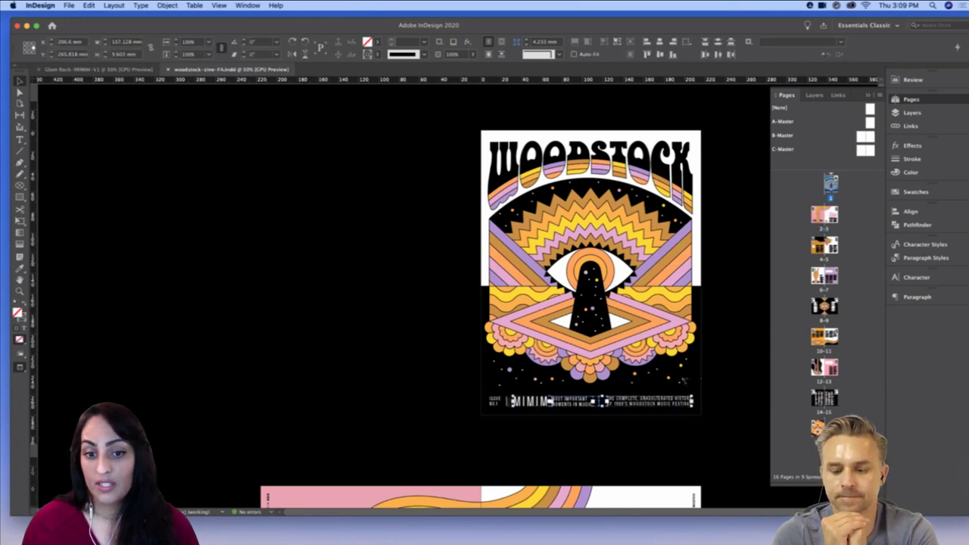
{"action": "left_click", "coordinate": [497, 406], "text": "shift"}
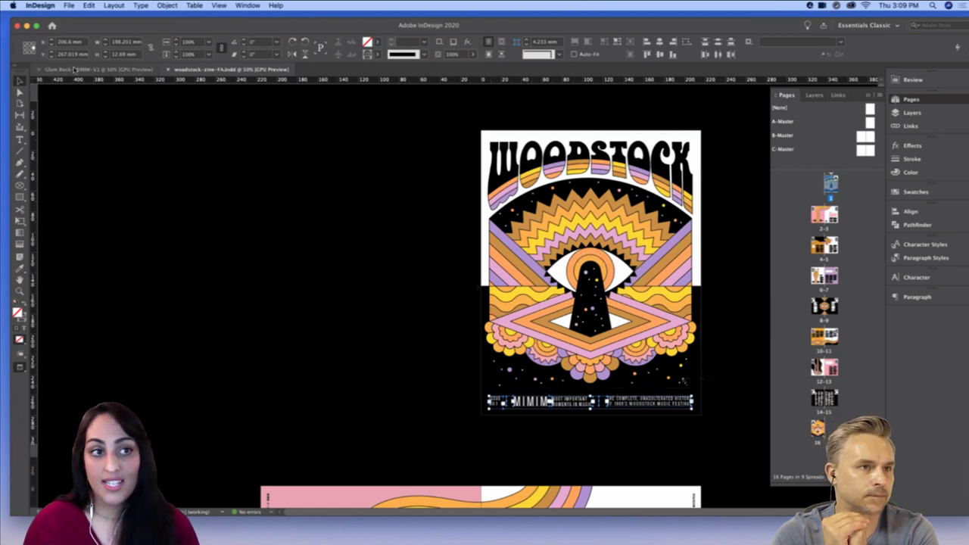
Paste the copied cover footer in place on page 1 of the Glam Rock-MIMIM-V1 document and deselect it
{"action": "left_click", "coordinate": [139, 70]}
{"action": "right_click", "coordinate": [528, 309]}
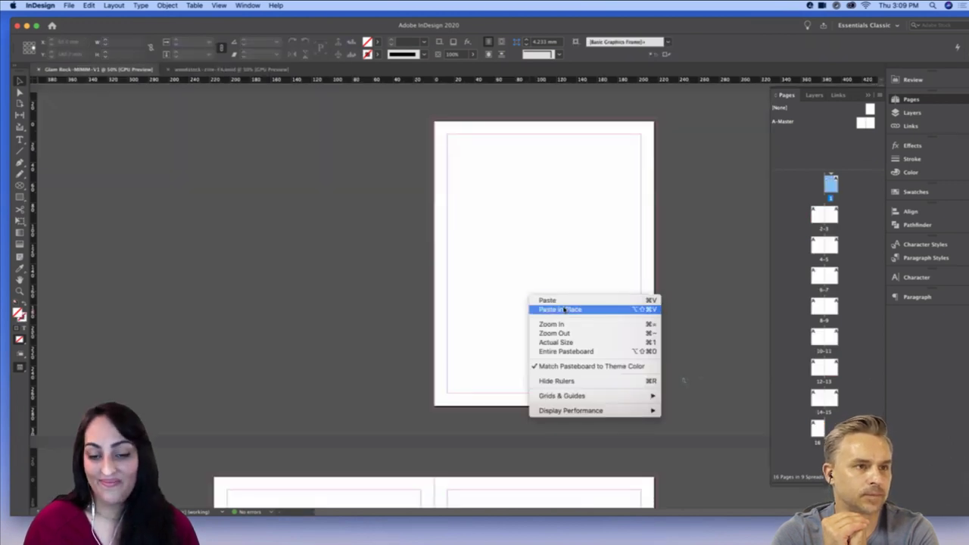
{"action": "left_click", "coordinate": [581, 309]}
{"action": "scroll", "coordinate": [568, 269], "scroll_direction": "down", "scroll_amount": 2}
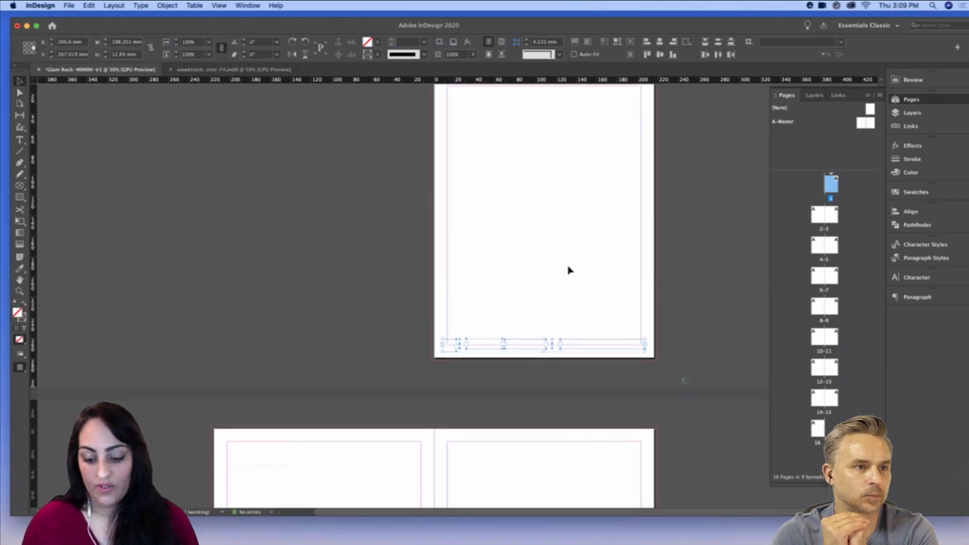
{"action": "key", "text": "super+equal"}
{"action": "scroll", "coordinate": [564, 227], "scroll_direction": "up", "scroll_amount": 5}
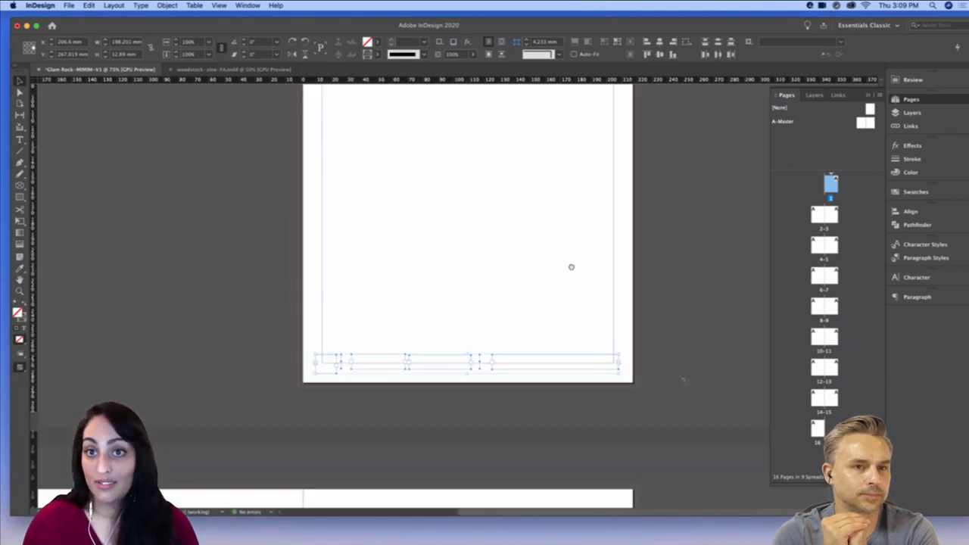
{"action": "key", "text": "super+minus"}
{"action": "scroll", "coordinate": [567, 212], "scroll_direction": "up", "scroll_amount": 3}
{"action": "left_click", "coordinate": [553, 240]}
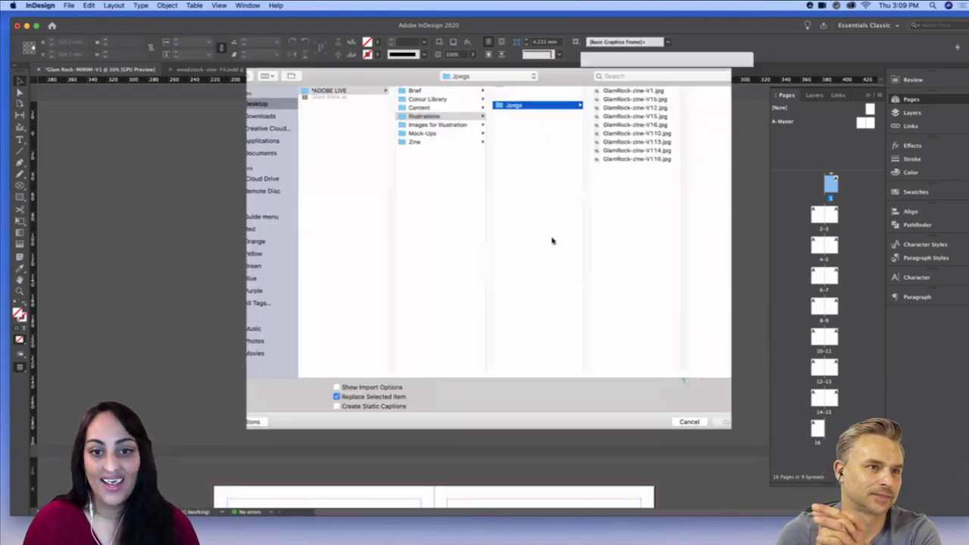
Place GlamRock-zine-V1.jpg on page 1 from the upper-left bleed corner, behind the footer text, and check the cover in preview
{"action": "key", "text": "super+d"}
{"action": "left_click", "coordinate": [602, 89]}
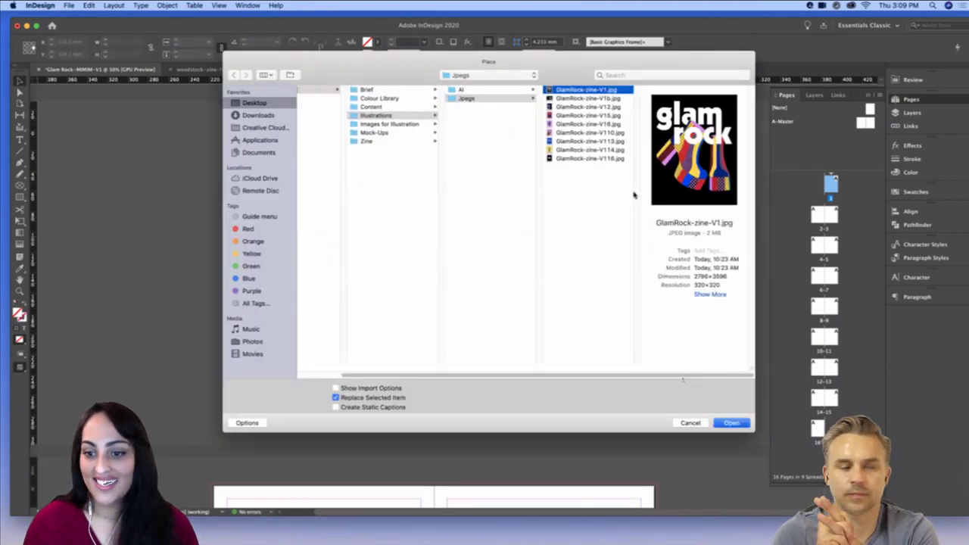
{"action": "left_click", "coordinate": [729, 423]}
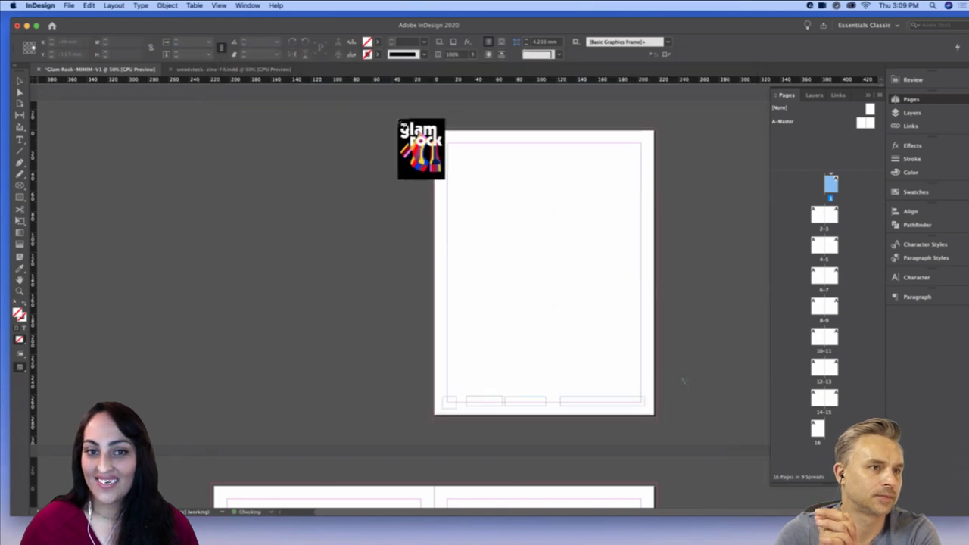
{"action": "left_click", "coordinate": [432, 129]}
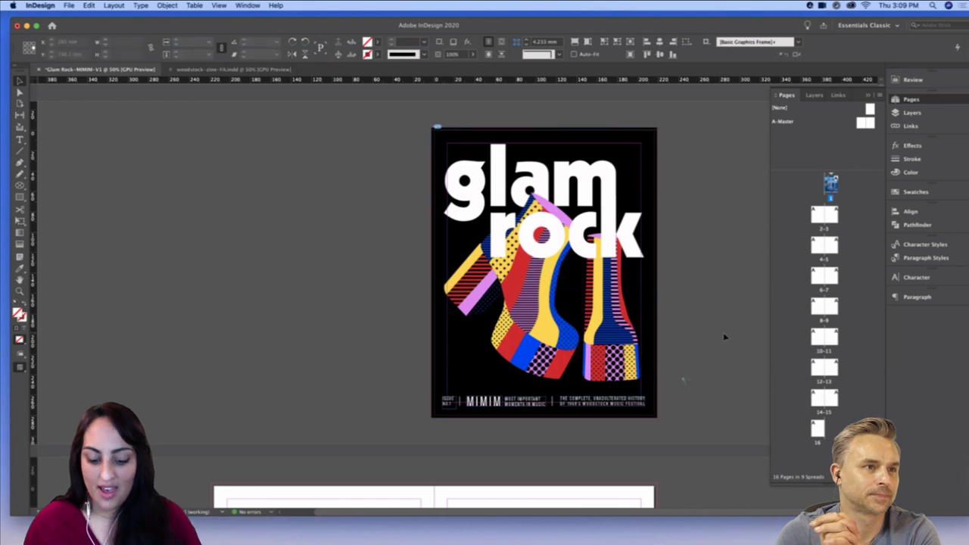
{"action": "key", "text": "super+equal"}
{"action": "key", "text": "super+equal"}
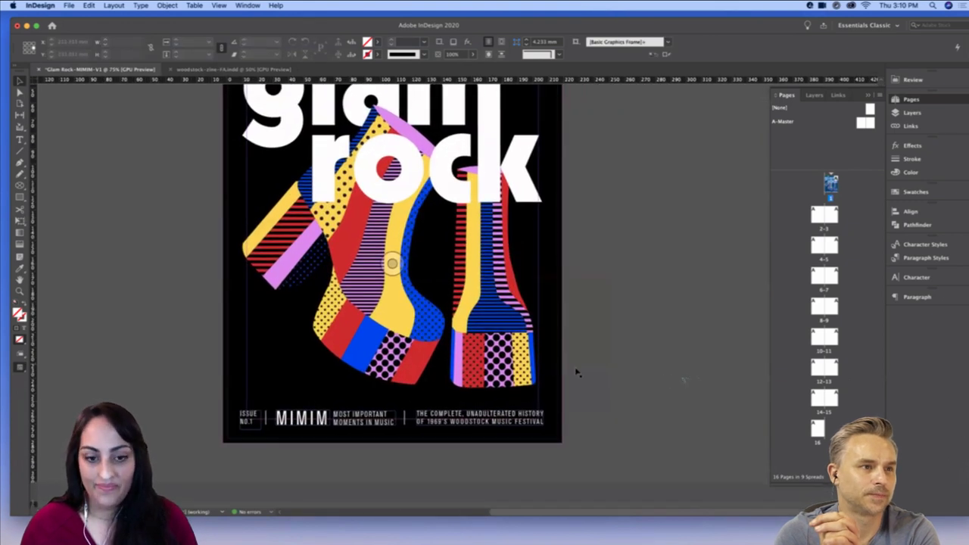
{"action": "key", "text": "w"}
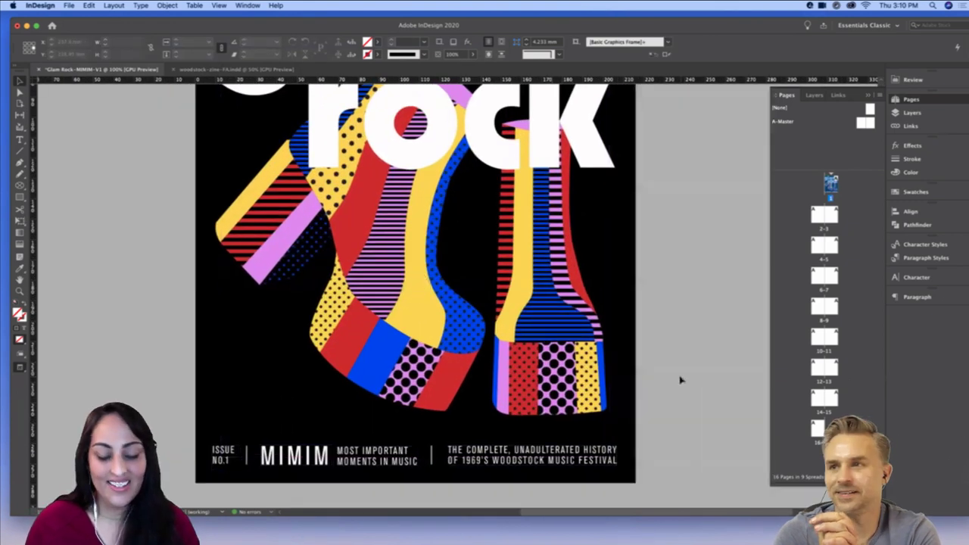
{"action": "key", "text": "w"}
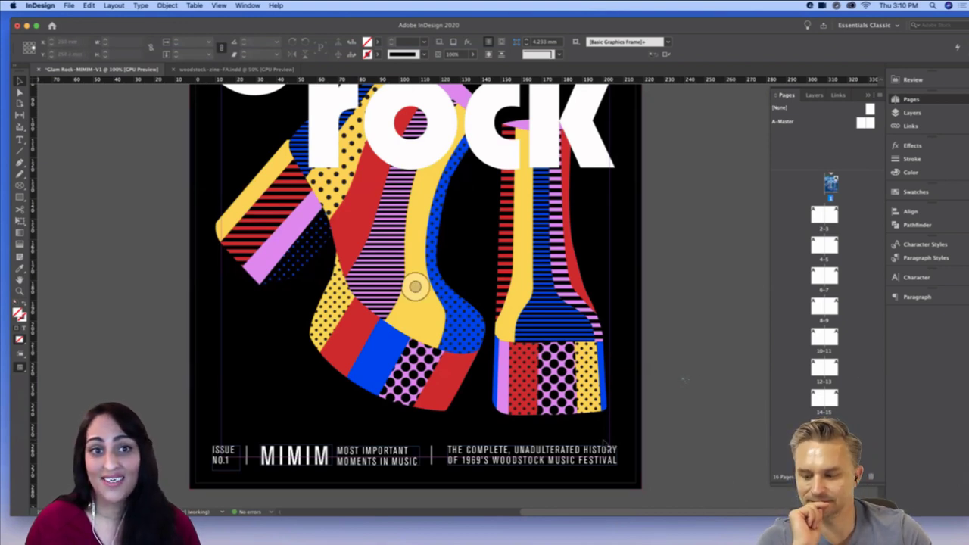
Set the top, bottom, inside and outside margins of page 1 to 9 mm
{"action": "left_click", "coordinate": [113, 6]}
{"action": "left_click", "coordinate": [141, 26]}
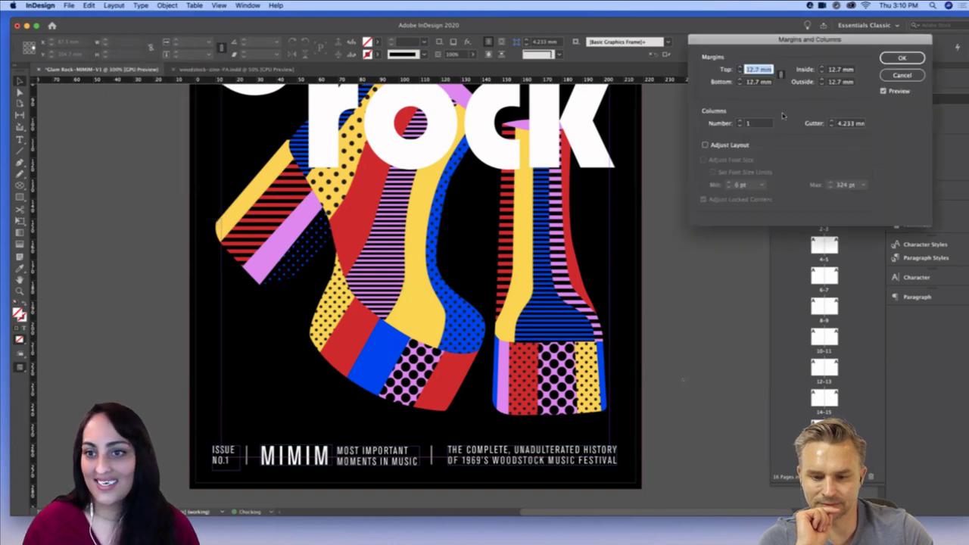
{"action": "left_click_drag", "start_coordinate": [864, 41], "coordinate": [854, 101]}
{"action": "left_click", "coordinate": [731, 133]}
{"action": "left_click", "coordinate": [731, 131]}
{"action": "left_click", "coordinate": [731, 131]}
{"action": "left_click", "coordinate": [731, 131]}
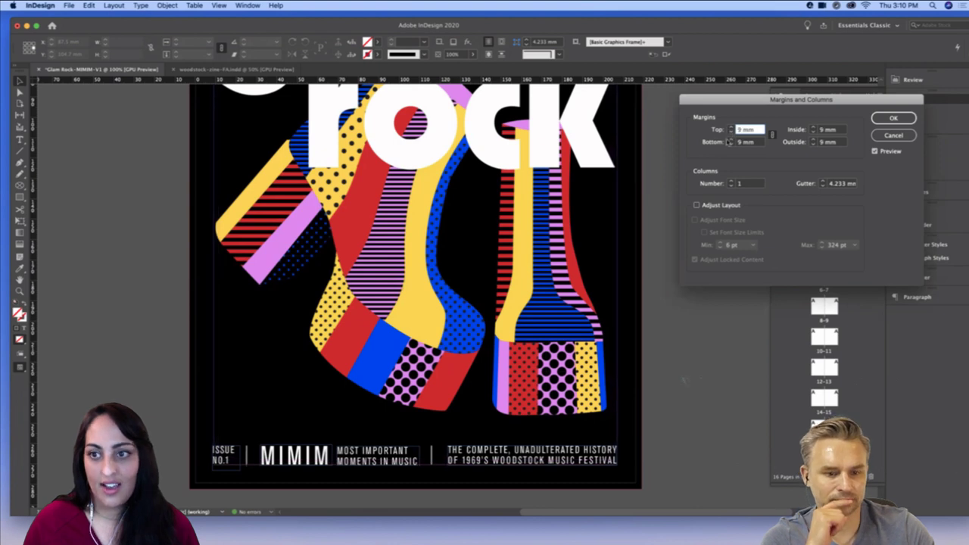
{"action": "left_click", "coordinate": [893, 119]}
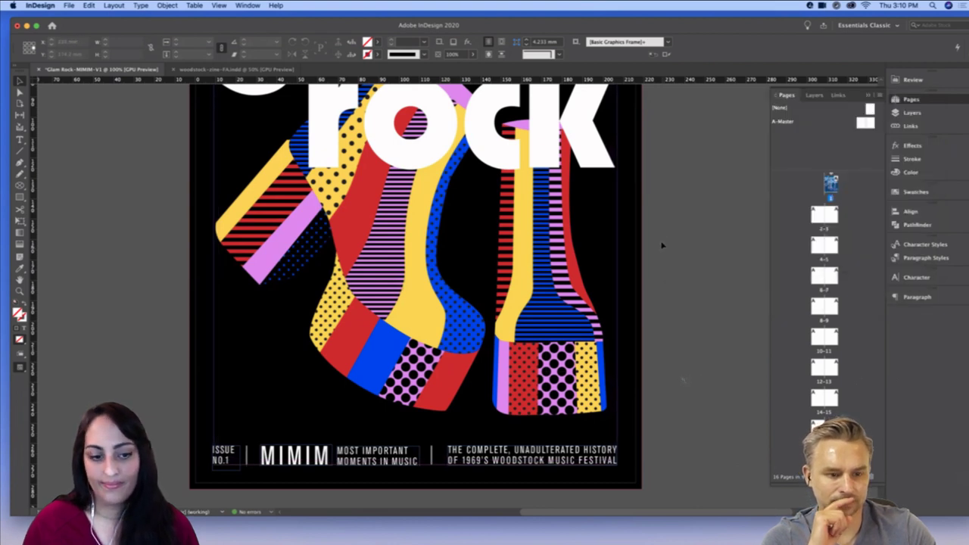
Open the Article content text file from the Content folder in Finder and place its window beside the cover
{"action": "mouse_move", "coordinate": [371, 533]}
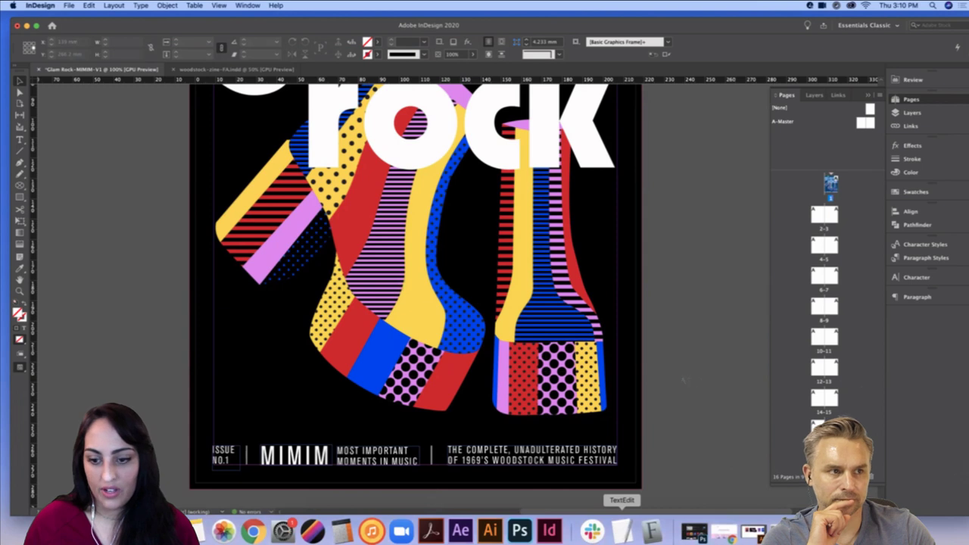
{"action": "left_click", "coordinate": [199, 532]}
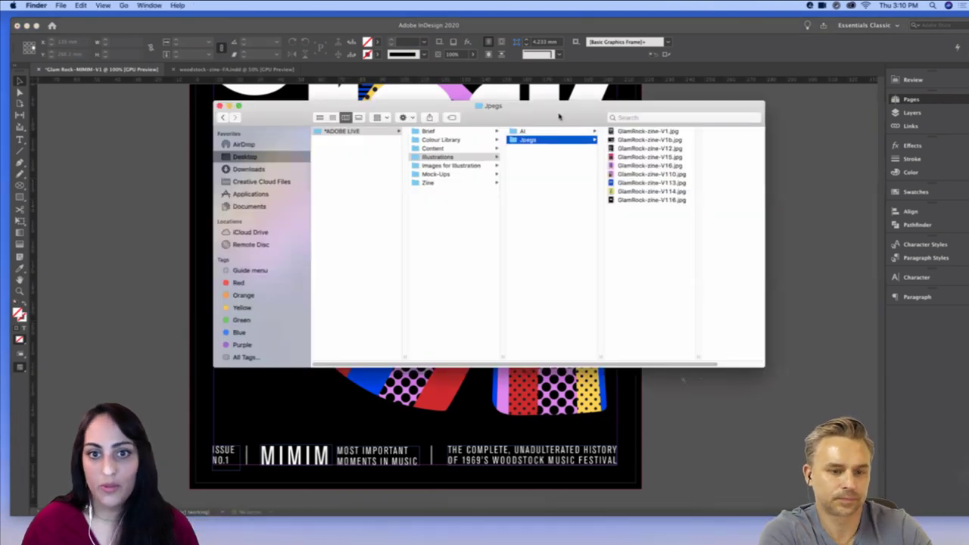
{"action": "left_click", "coordinate": [450, 148]}
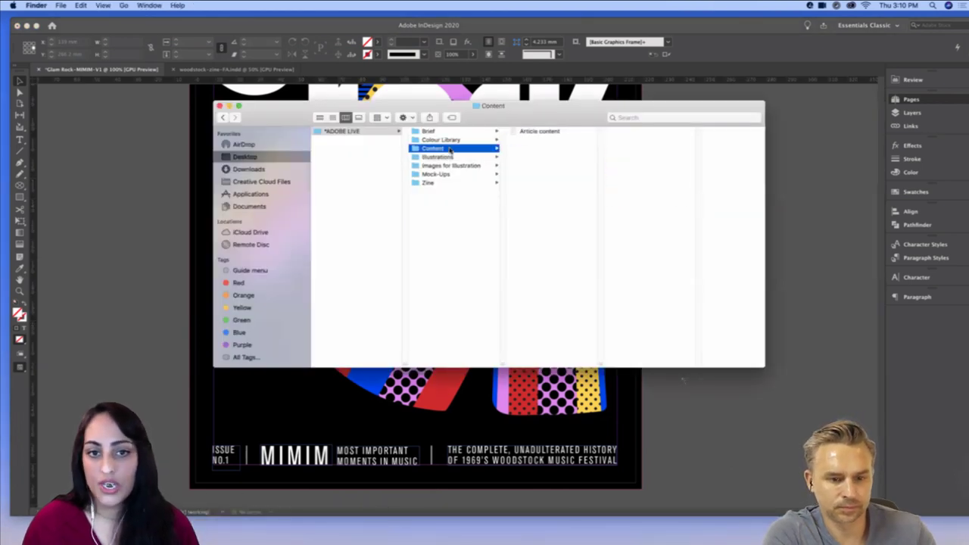
{"action": "double_click", "coordinate": [534, 131]}
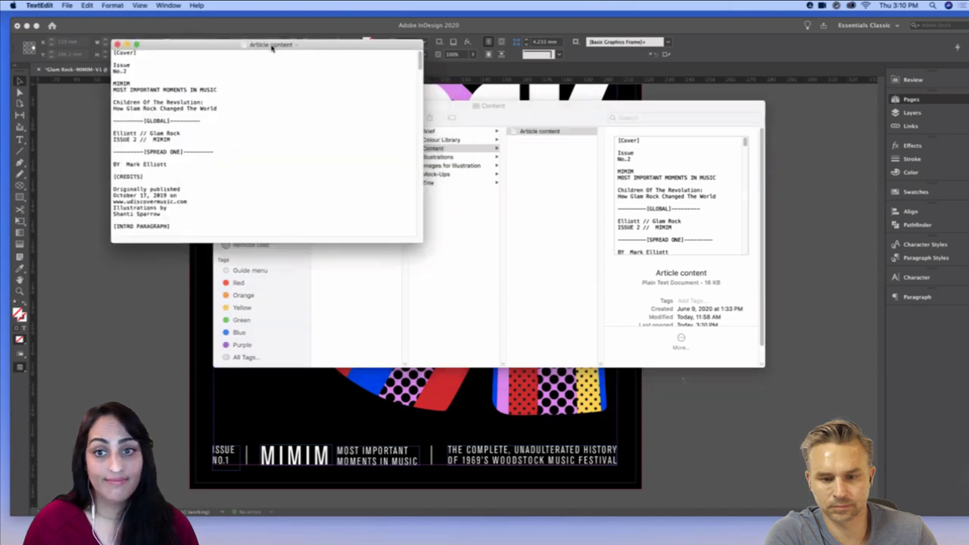
{"action": "left_click_drag", "start_coordinate": [271, 47], "coordinate": [807, 94]}
{"action": "left_click", "coordinate": [227, 109]}
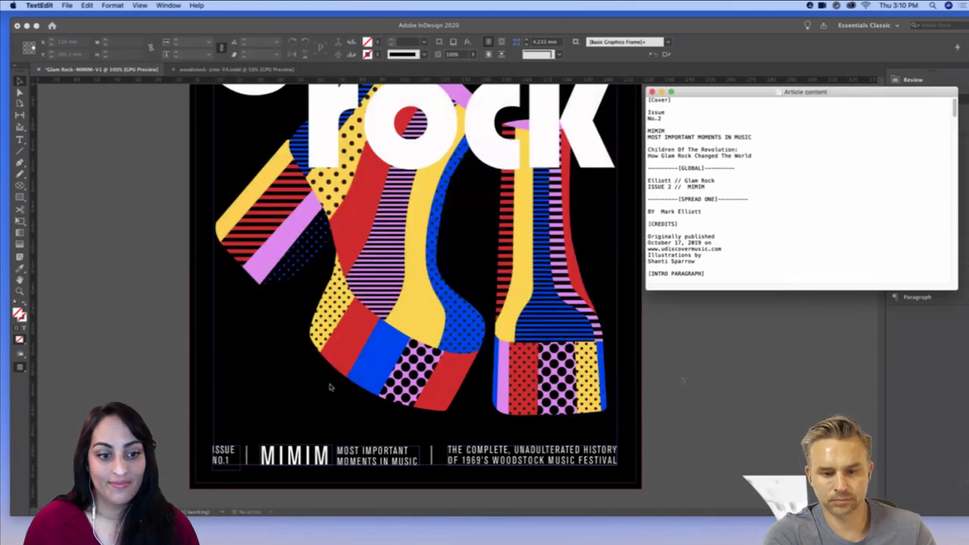
Change the issue number in the cover footer to 2
{"action": "left_click", "coordinate": [232, 461]}
{"action": "double_click", "coordinate": [230, 461]}
{"action": "type", "text": "2"}
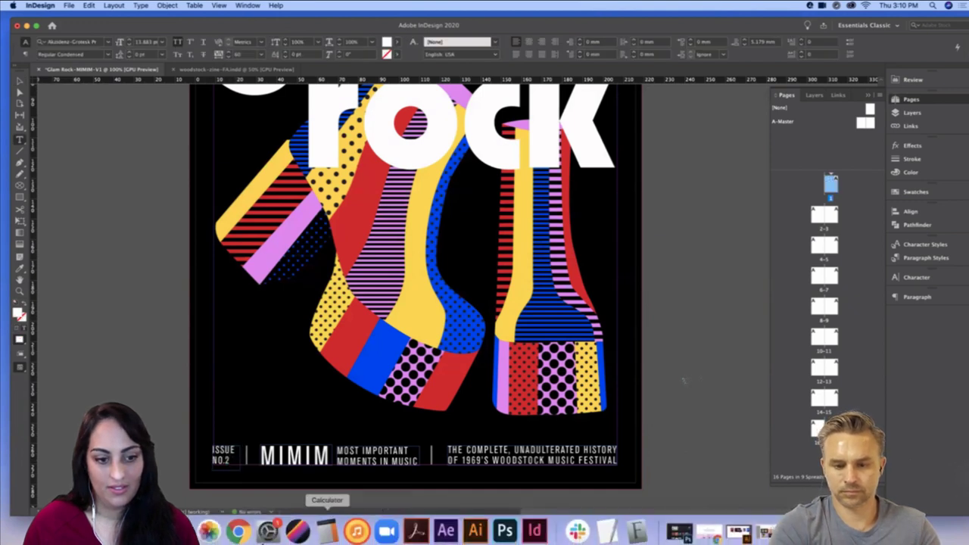
Replace the Woodstock line in the cover footer with the article's title, "CHILDREN OF THE REVOLUTION: HOW GLAM ROCK CHANGED THE WORLD"
{"action": "left_click", "coordinate": [606, 530]}
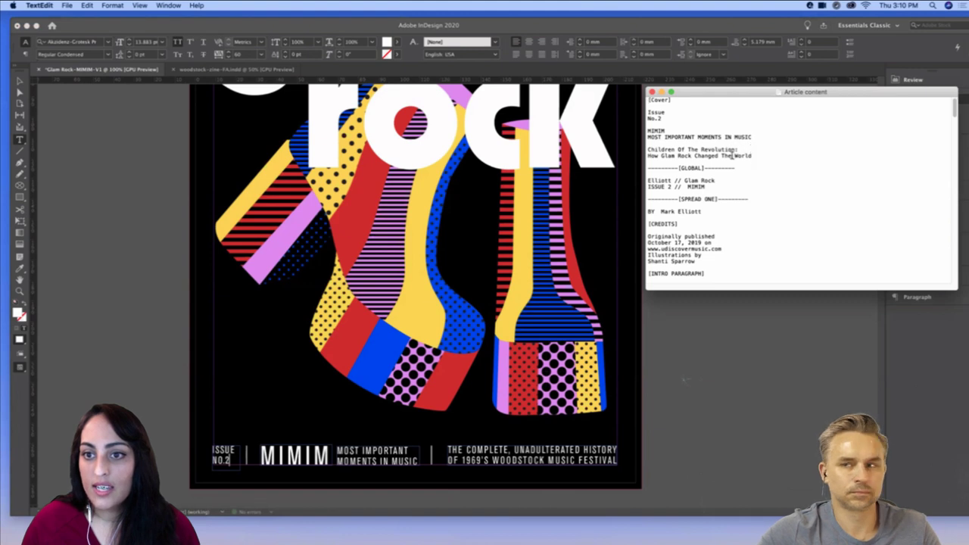
{"action": "left_click_drag", "start_coordinate": [754, 156], "coordinate": [645, 149]}
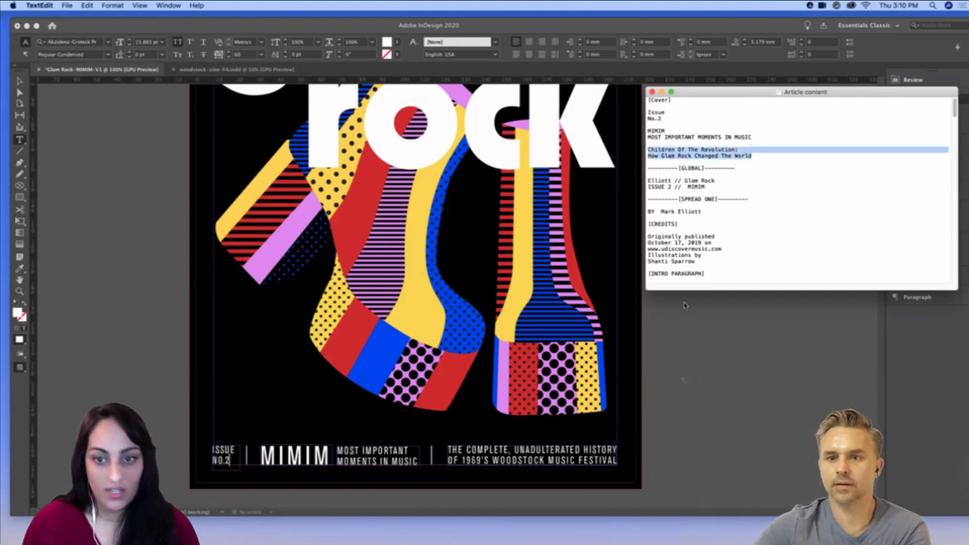
{"action": "left_click", "coordinate": [534, 452]}
{"action": "double_click", "coordinate": [534, 452]}
{"action": "triple_click", "coordinate": [534, 452]}
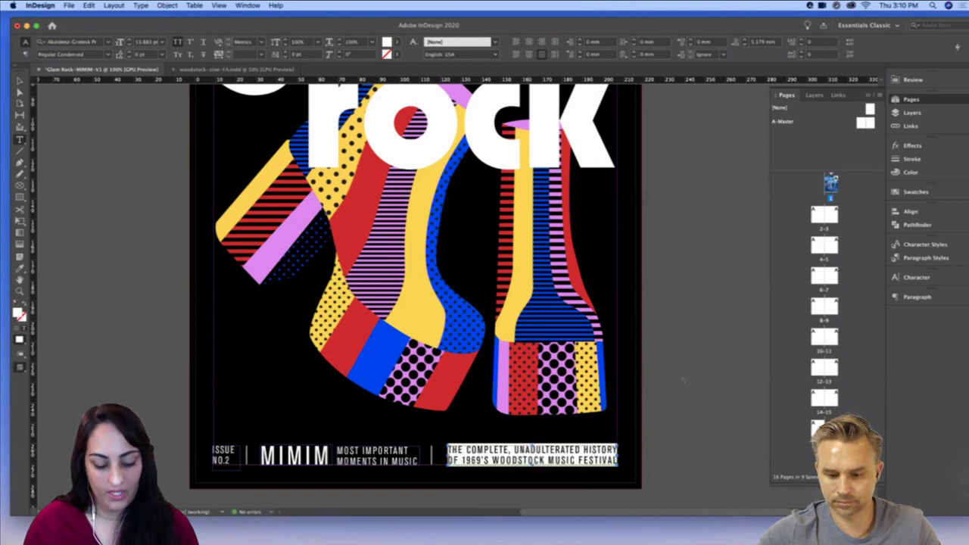
{"action": "type", "text": "CHILDREN OF THE REVOLUTION: HOW GLAM ROCK CHANGED THE WORLD"}
{"action": "key", "text": "Escape"}
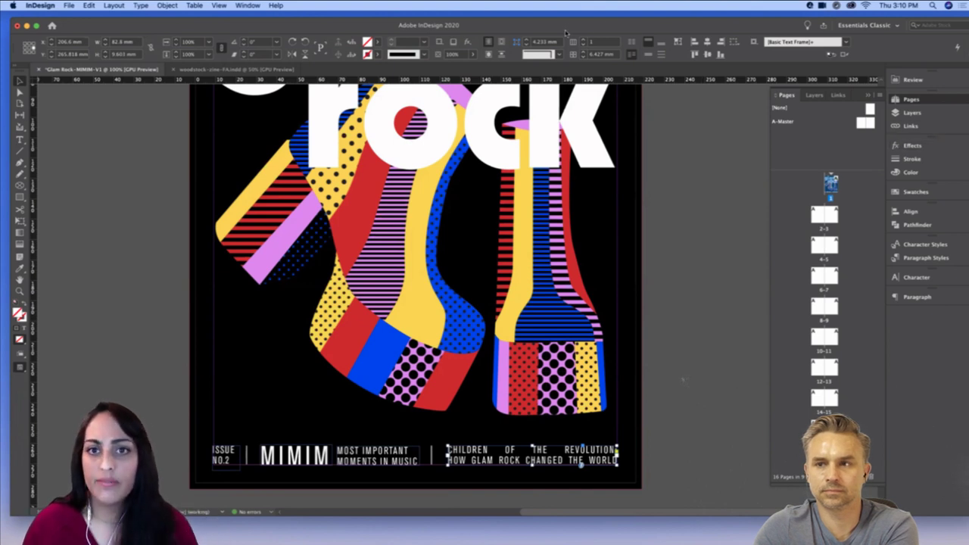
Left-align the article title in the cover footer and deselect its frame
{"action": "left_click_drag", "start_coordinate": [564, 29], "coordinate": [560, 29]}
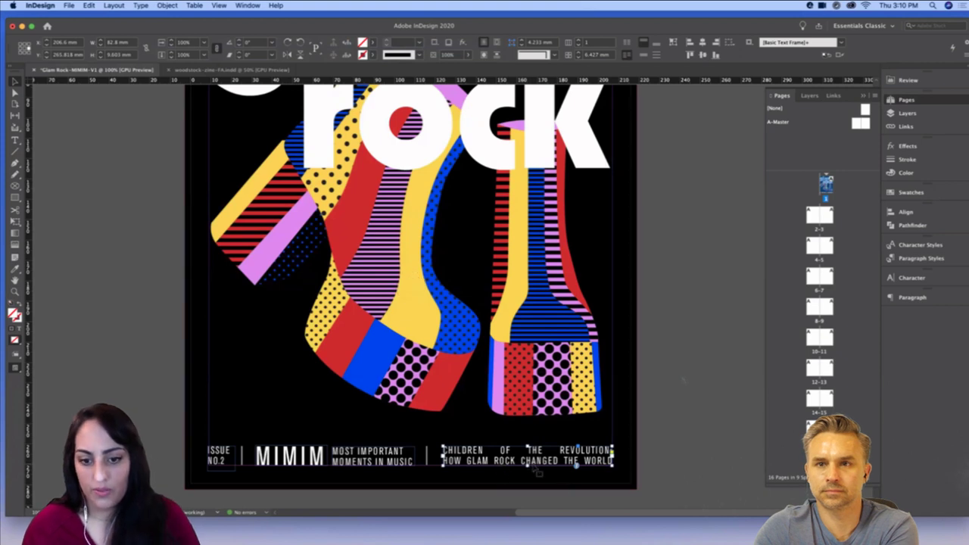
{"action": "key", "text": "super+equal"}
{"action": "key", "text": "super+equal"}
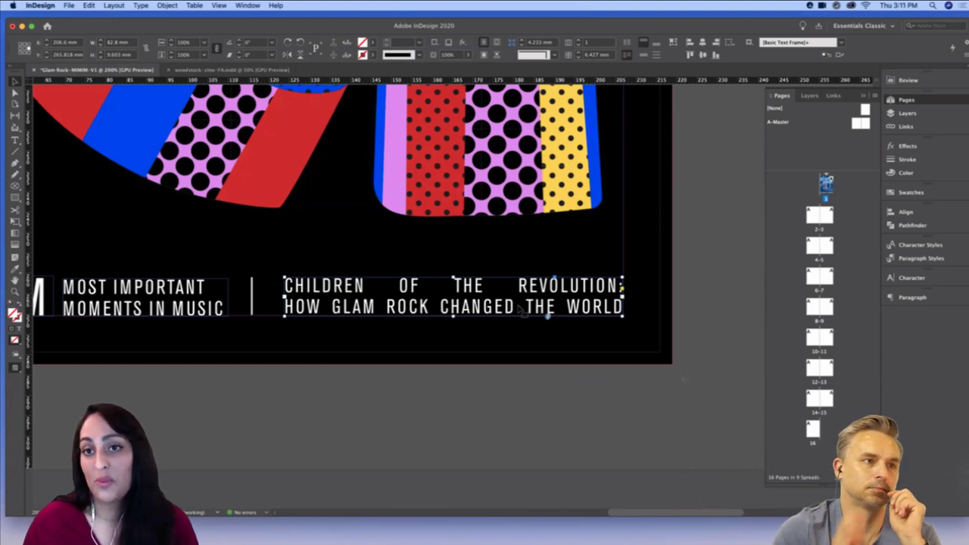
{"action": "key", "text": "super+minus"}
{"action": "key", "text": "super+minus"}
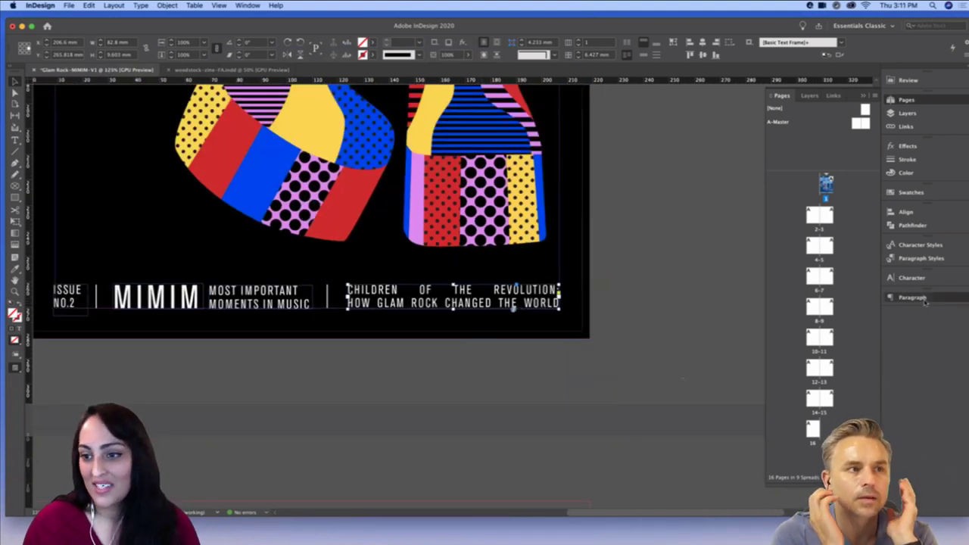
{"action": "left_click", "coordinate": [924, 301]}
{"action": "left_click_drag", "start_coordinate": [783, 295], "coordinate": [628, 193]}
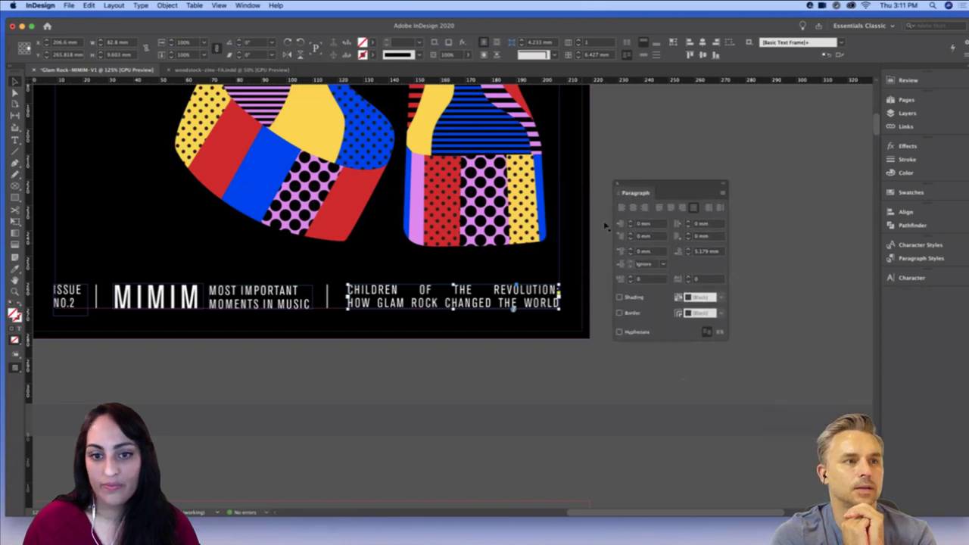
{"action": "left_click", "coordinate": [621, 207]}
{"action": "left_click", "coordinate": [595, 369]}
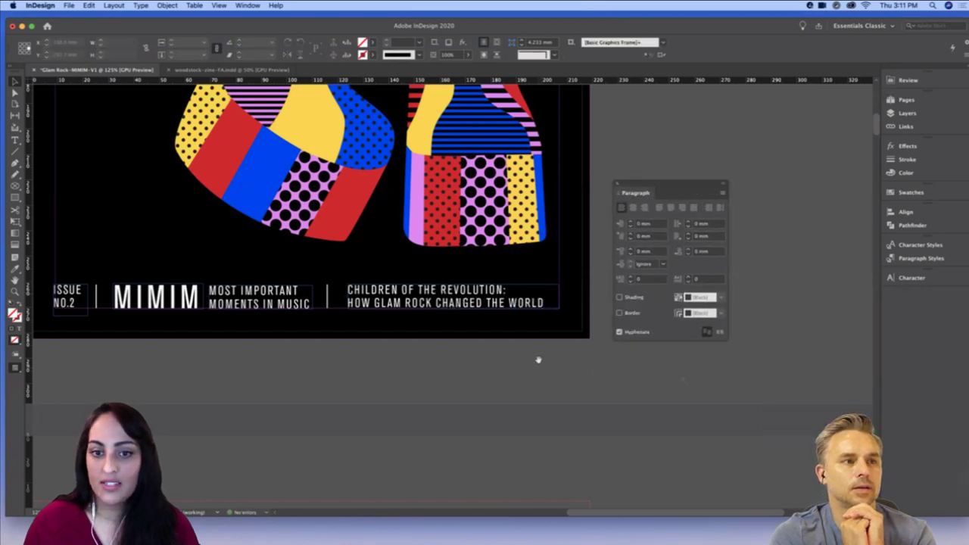
Try full justification on the footer's article title again, and return it to left alignment
{"action": "left_click_drag", "start_coordinate": [539, 360], "coordinate": [586, 379]}
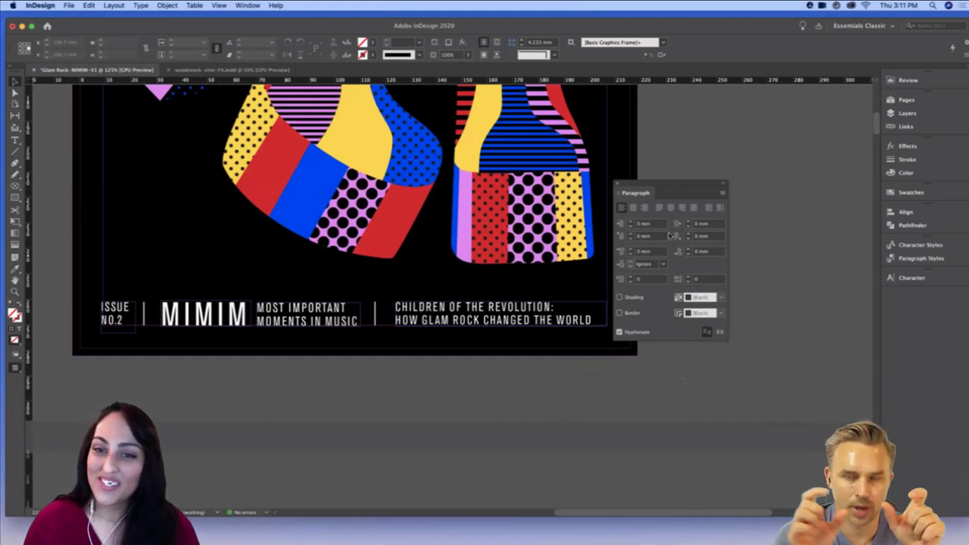
{"action": "left_click_drag", "start_coordinate": [670, 187], "coordinate": [784, 168]}
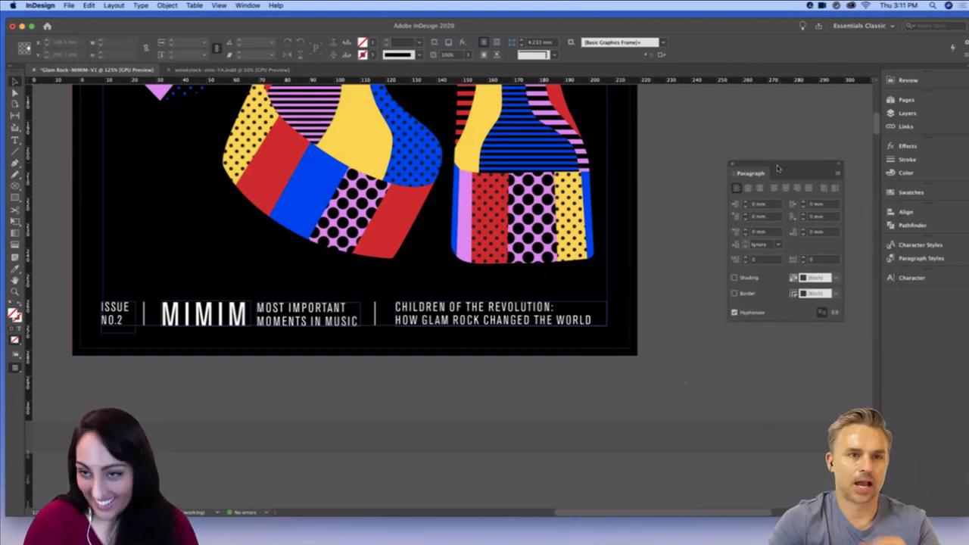
{"action": "left_click", "coordinate": [550, 303]}
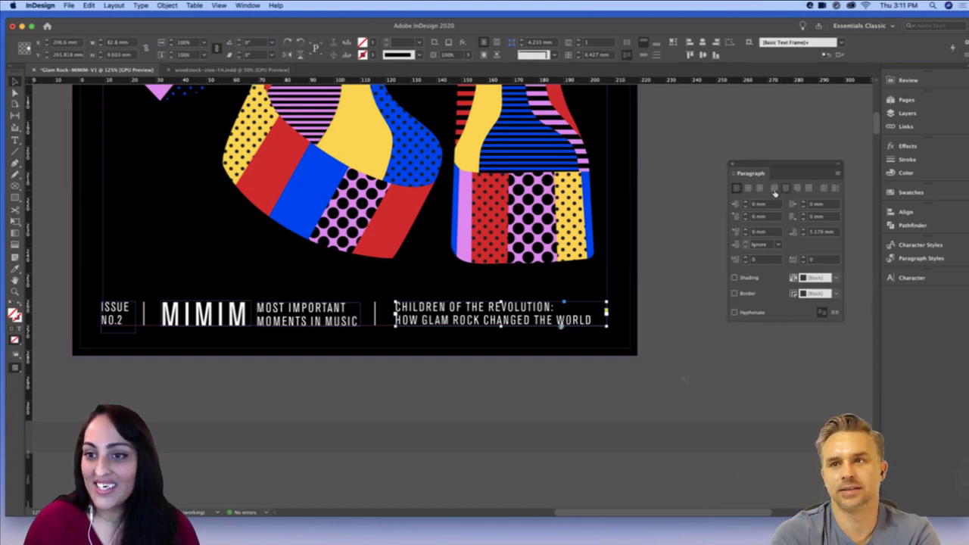
{"action": "left_click", "coordinate": [808, 189]}
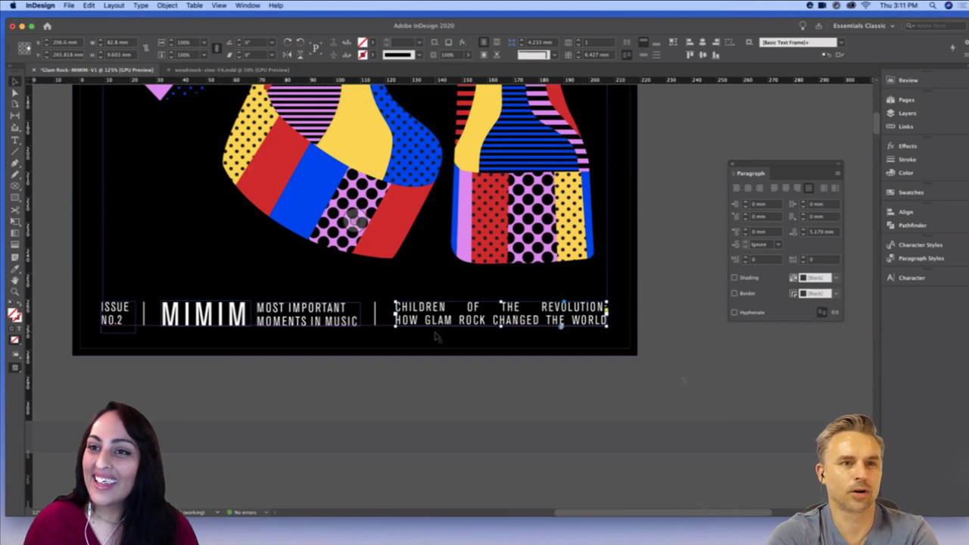
{"action": "left_click", "coordinate": [737, 188]}
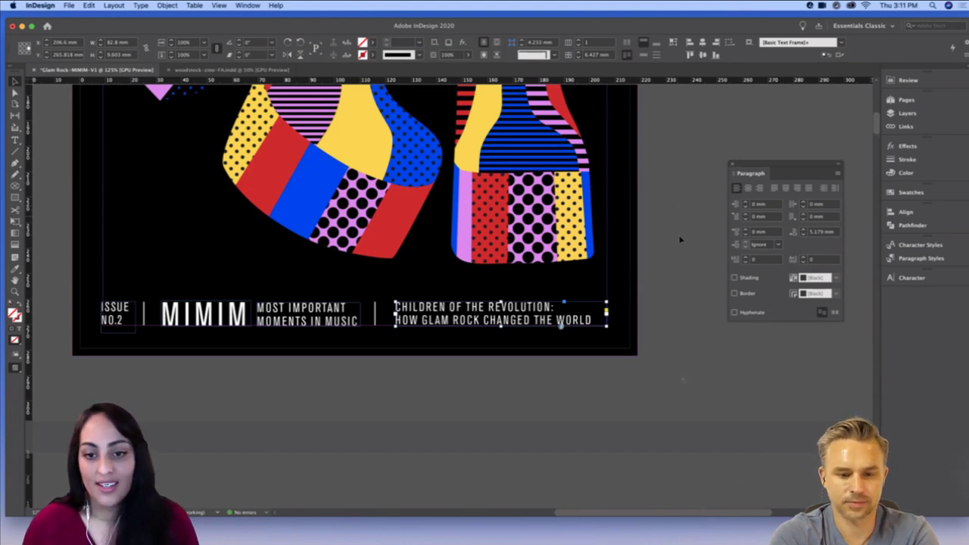
Examine the whole cover and its footer in preview mode, without guides and frame edges
{"action": "key", "text": "super+minus"}
{"action": "key", "text": "super+minus"}
{"action": "left_click_drag", "start_coordinate": [596, 165], "coordinate": [674, 305]}
{"action": "key", "text": "w"}
{"action": "left_click", "coordinate": [674, 305]}
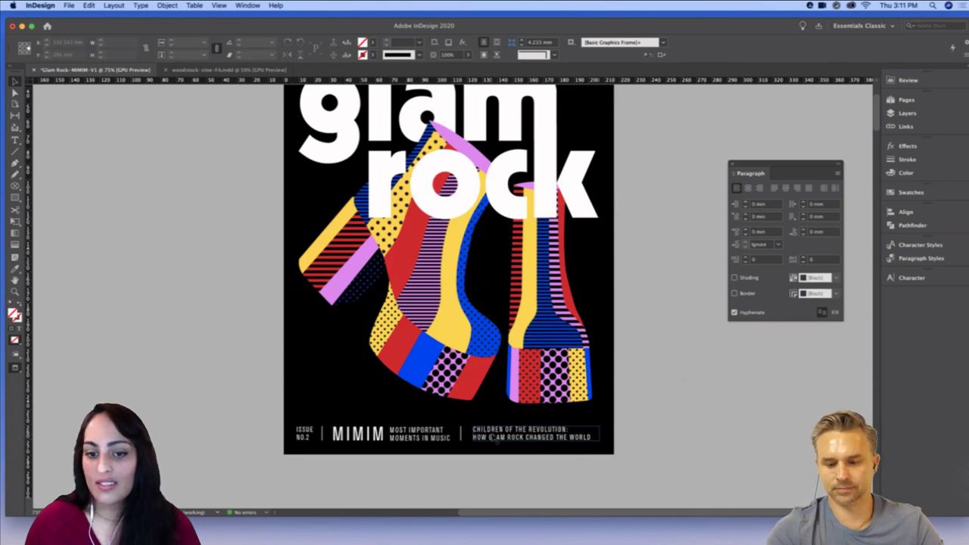
{"action": "key", "text": "super+equal"}
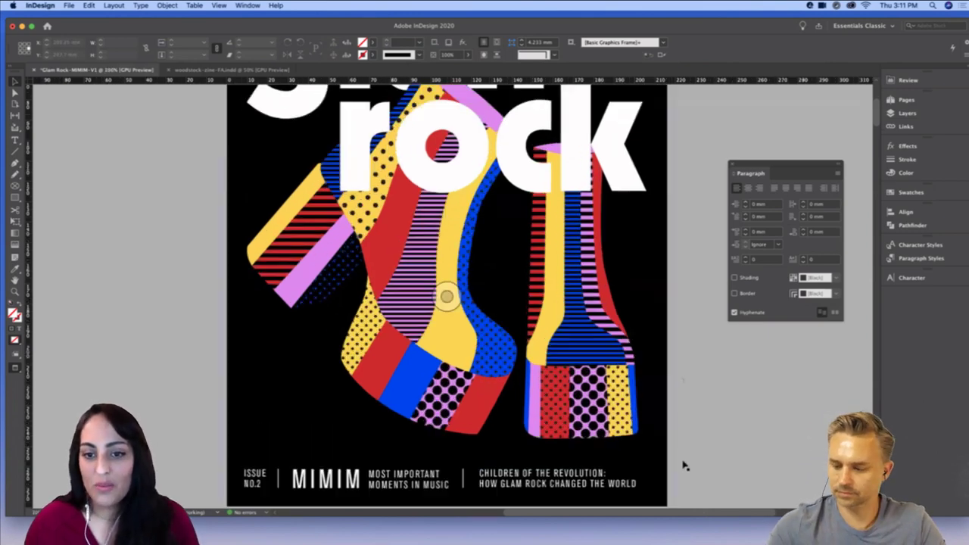
{"action": "key", "text": "super+equal"}
{"action": "scroll", "coordinate": [660, 368], "scroll_direction": "down", "scroll_amount": 5}
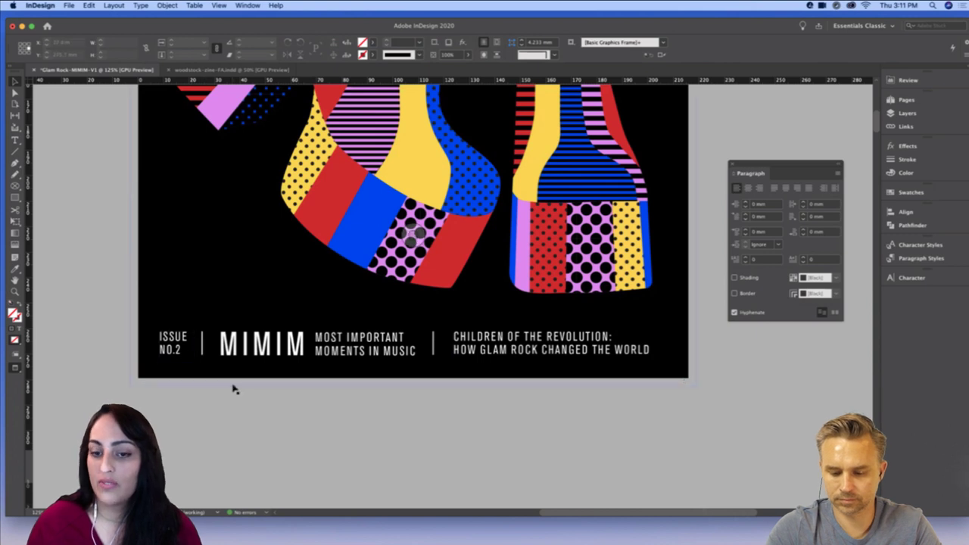
Narrow the article title's frame to fit its text and line it up with the cover's right margin
{"action": "key", "text": "w"}
{"action": "left_click", "coordinate": [564, 347]}
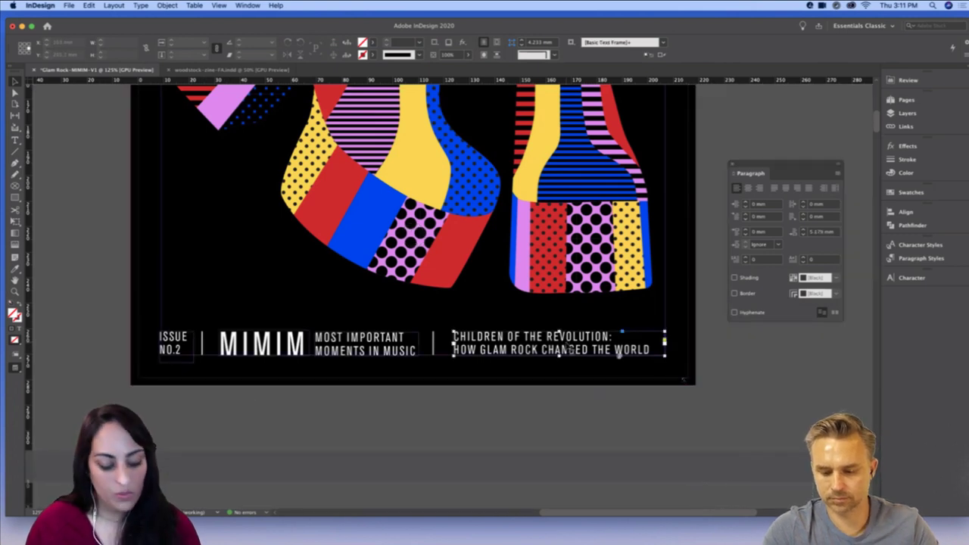
{"action": "mouse_move", "coordinate": [664, 352]}
{"action": "left_mouse_down"}
{"action": "mouse_move", "coordinate": [640, 354]}
{"action": "mouse_move", "coordinate": [657, 355]}
{"action": "left_mouse_up"}
{"action": "left_click", "coordinate": [745, 373]}
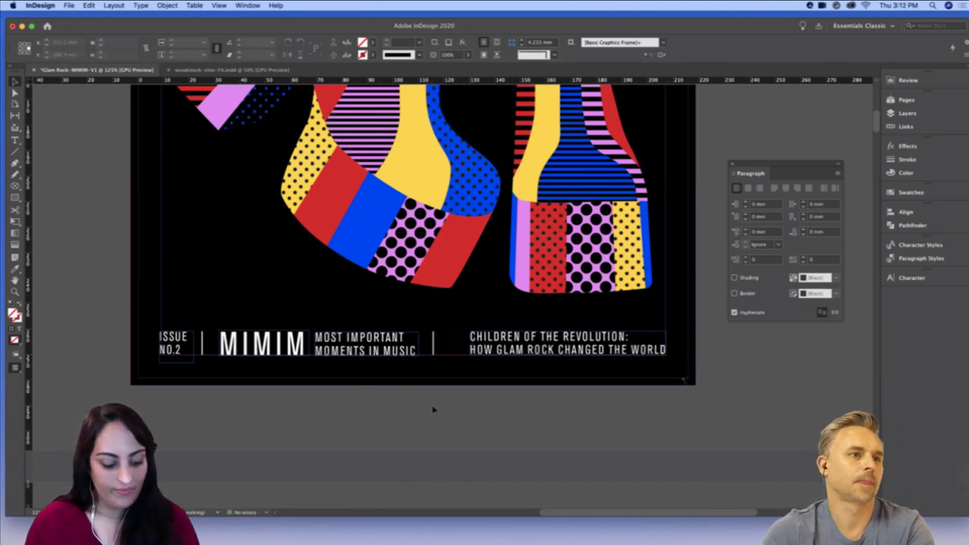
Shift the divider before the article title and the MIMIM logo with its tagline to the right in preview mode
{"action": "left_click", "coordinate": [342, 356]}
{"action": "left_click", "coordinate": [292, 346], "text": "shift"}
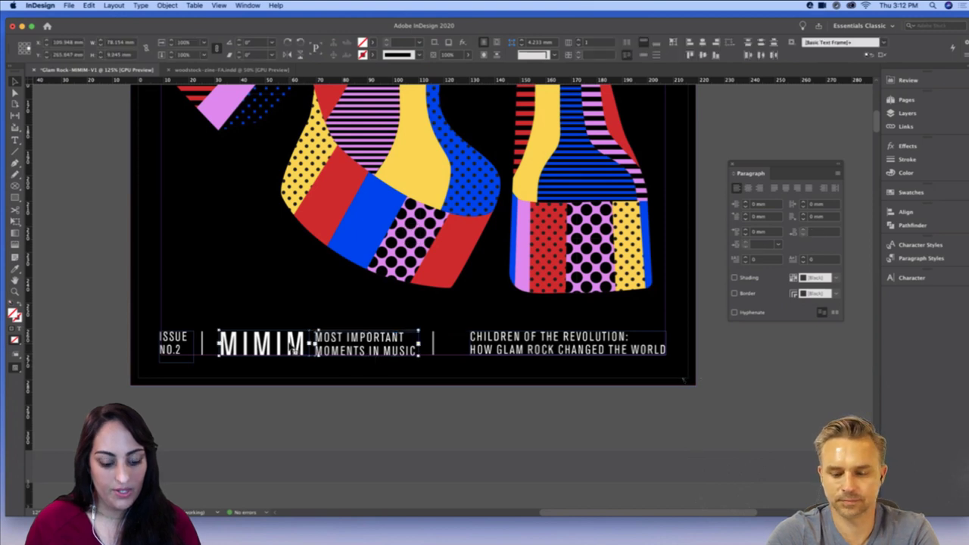
{"action": "left_click", "coordinate": [371, 382]}
{"action": "key", "text": "w"}
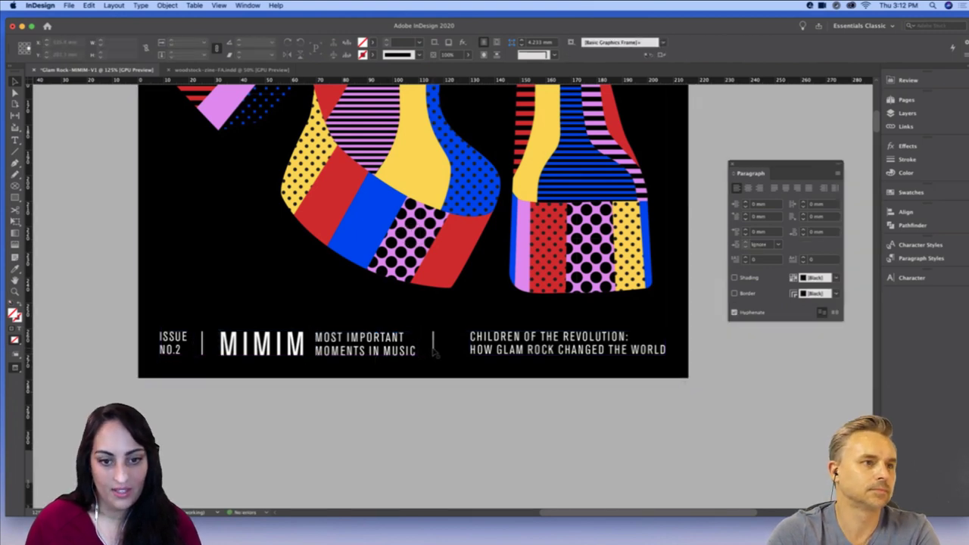
{"action": "left_click_drag", "start_coordinate": [434, 351], "coordinate": [453, 352]}
{"action": "left_click_drag", "start_coordinate": [384, 355], "coordinate": [397, 359]}
{"action": "left_click", "coordinate": [378, 383]}
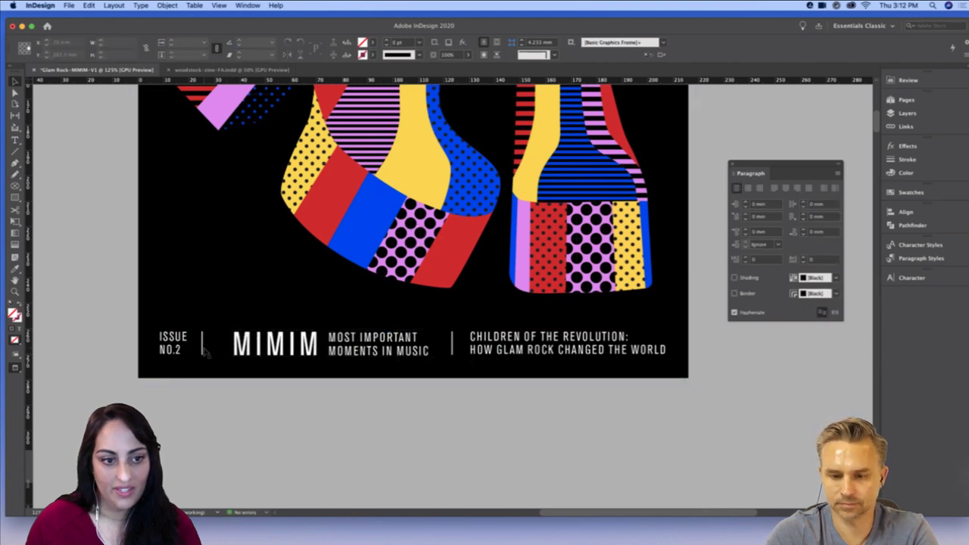
Reposition both footer dividers and the MIMIM block to even out the gaps between the issue number, logo and article title
{"action": "left_click_drag", "start_coordinate": [203, 350], "coordinate": [207, 351]}
{"action": "left_click_drag", "start_coordinate": [267, 351], "coordinate": [268, 350]}
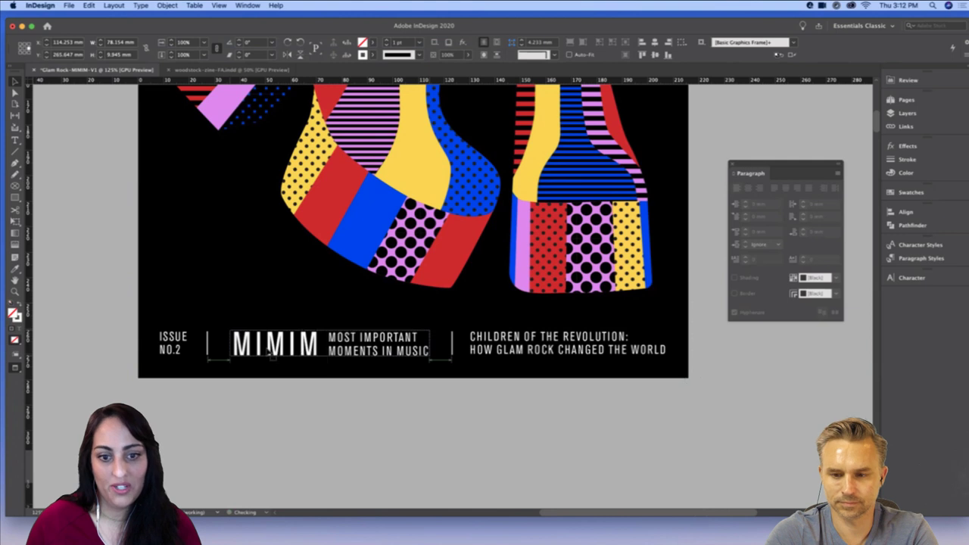
{"action": "left_click", "coordinate": [404, 415]}
{"action": "left_click_drag", "start_coordinate": [452, 352], "coordinate": [449, 352]}
{"action": "left_click", "coordinate": [489, 409]}
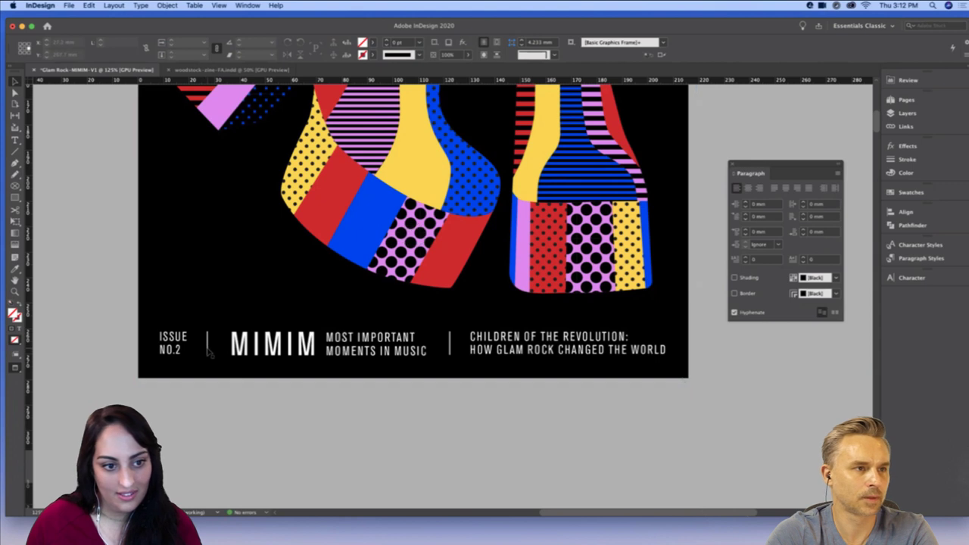
{"action": "left_click", "coordinate": [208, 353]}
{"action": "left_click_drag", "start_coordinate": [251, 354], "coordinate": [250, 354]}
{"action": "left_click", "coordinate": [278, 414]}
Check the footer spacing with and without guides, and view the full cover in presentation mode
{"action": "left_click", "coordinate": [183, 353]}
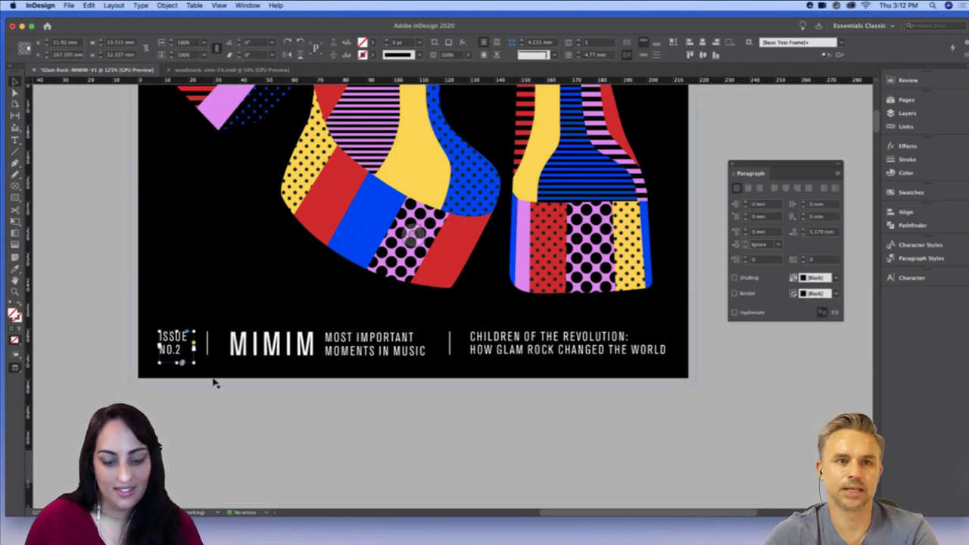
{"action": "left_click", "coordinate": [306, 411]}
{"action": "key", "text": "w"}
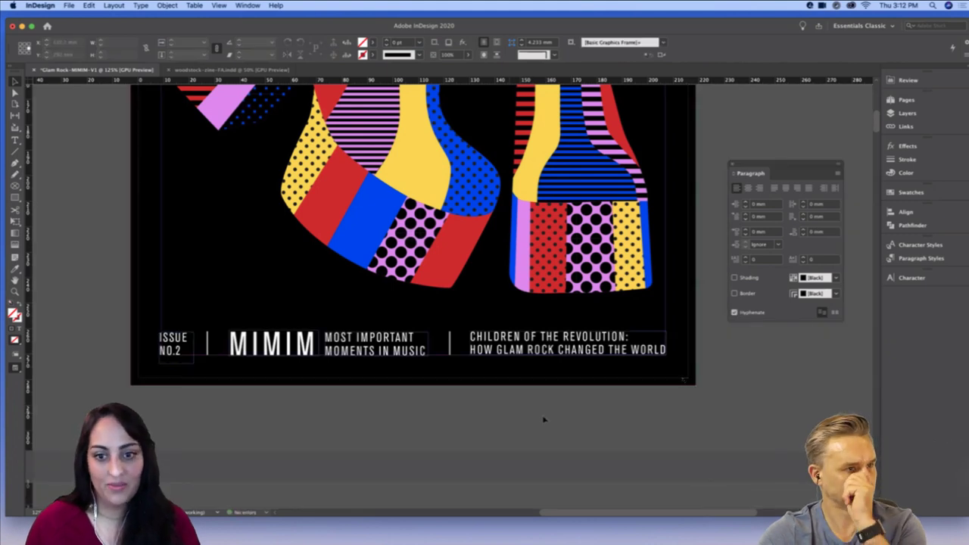
{"action": "key", "text": "w"}
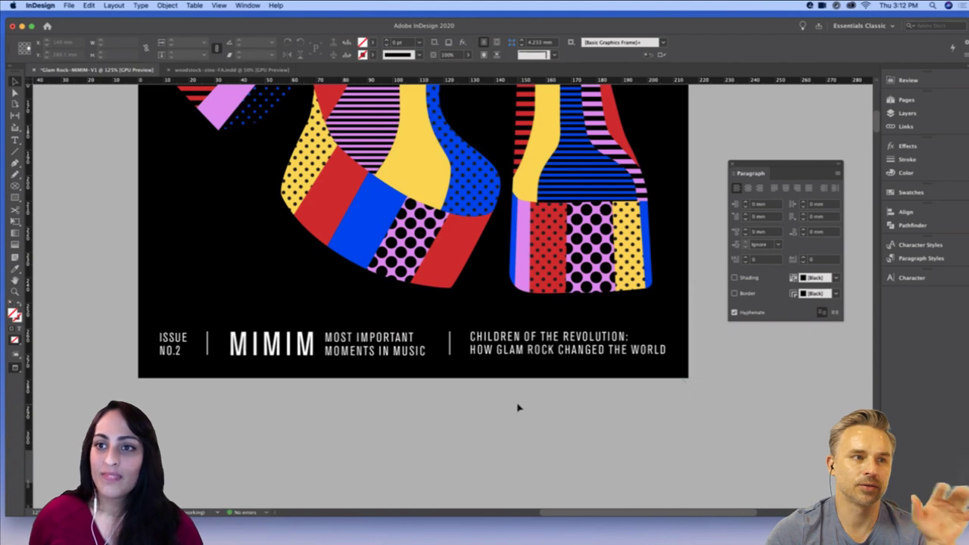
{"action": "key", "text": "shift+w"}
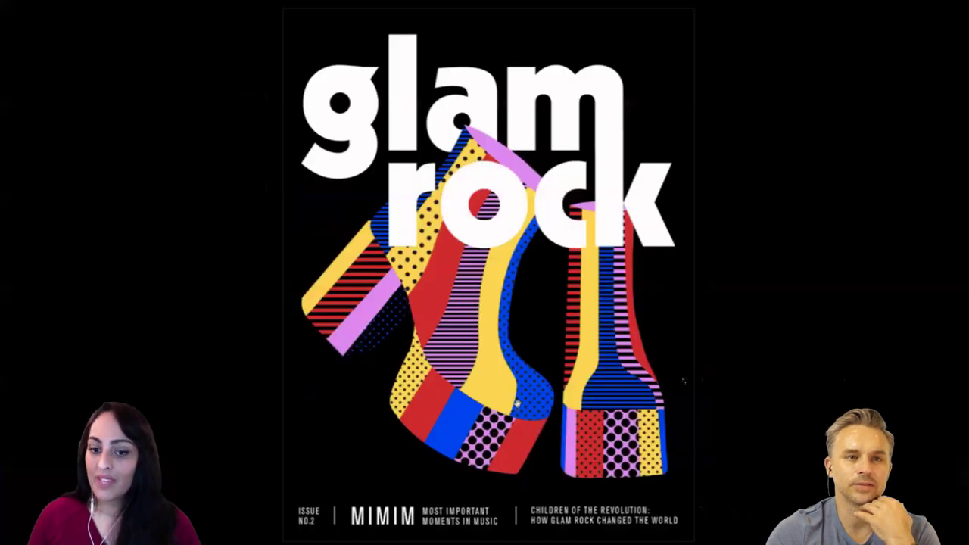
{"action": "key", "text": "Escape"}
Nudge the divider before the article title slightly left, two increments, and deselect it
{"action": "scroll", "coordinate": [461, 459], "scroll_direction": "down", "scroll_amount": 3}
{"action": "scroll", "coordinate": [461, 460], "scroll_direction": "down", "scroll_amount": 1}
{"action": "left_click", "coordinate": [457, 465]}
{"action": "key", "text": "Left"}
{"action": "key", "text": "Left"}
{"action": "left_click", "coordinate": [770, 470]}
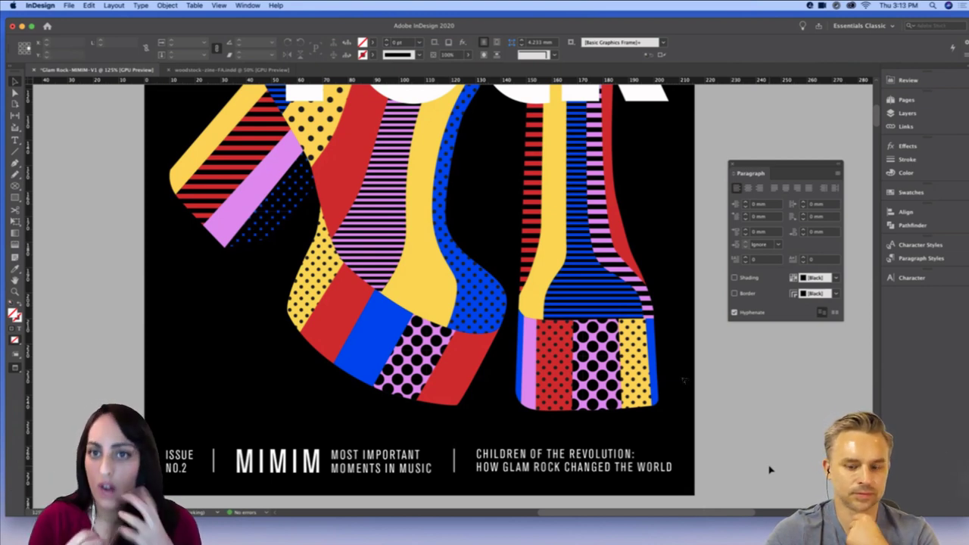
Review the full cover in presentation mode, ending at its footer and the start of the first inside spread
{"action": "key", "text": "super+minus"}
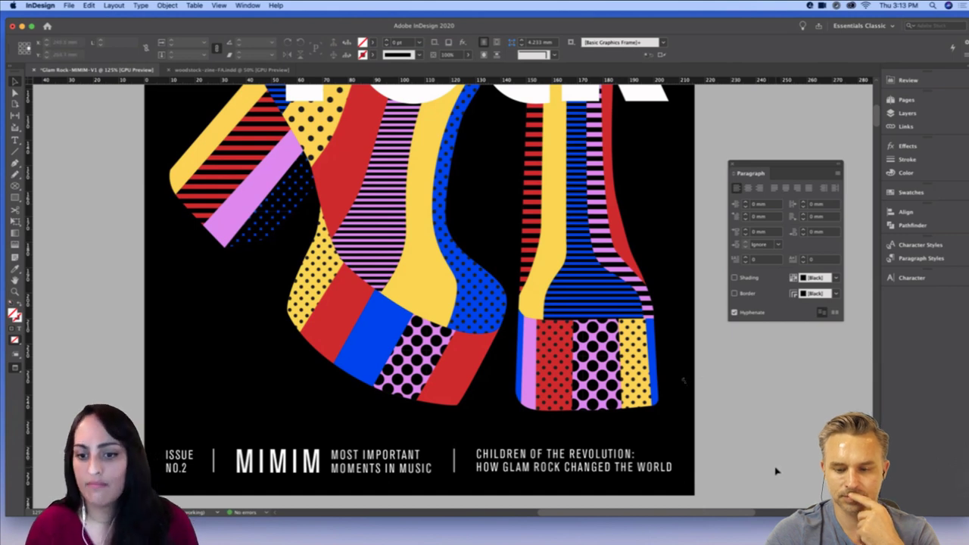
{"action": "key", "text": "shift+w"}
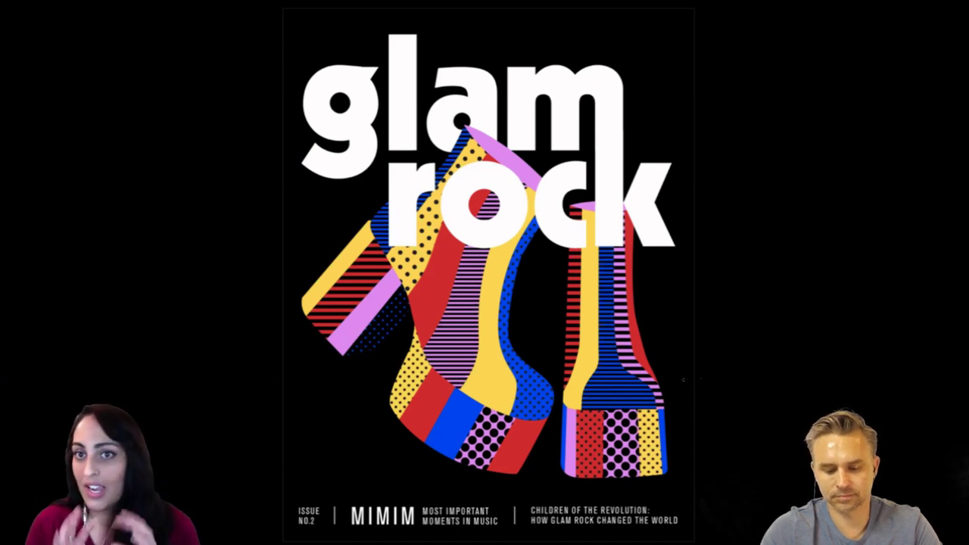
{"action": "key", "text": "Escape"}
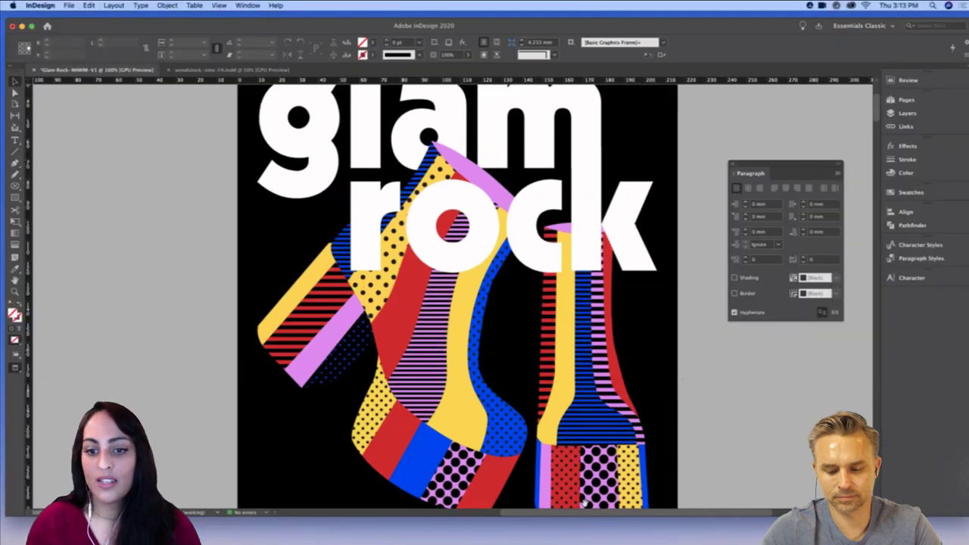
{"action": "scroll", "coordinate": [584, 240], "scroll_direction": "down", "scroll_amount": 3}
{"action": "scroll", "coordinate": [584, 240], "scroll_direction": "down", "scroll_amount": 5}
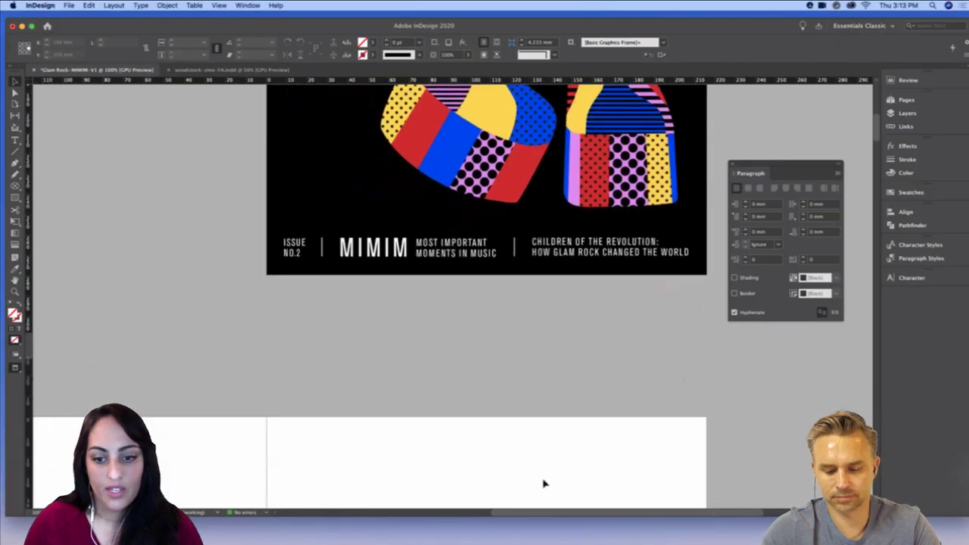
Switch to the Glam Rock brief in Acrobat and check what to keep and change from the MIMIM series precedent
{"action": "mouse_move", "coordinate": [534, 528]}
{"action": "left_click", "coordinate": [416, 530]}
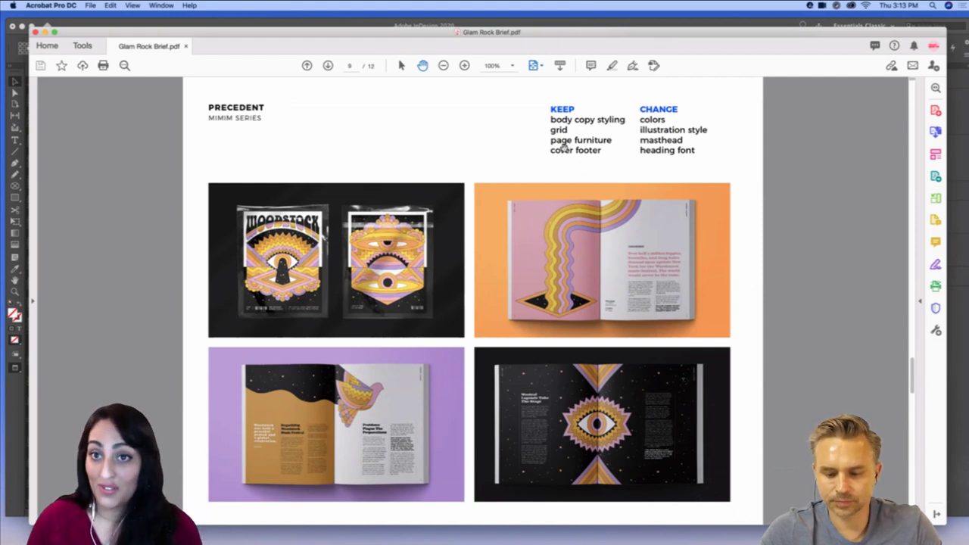
{"action": "left_click", "coordinate": [45, 33]}
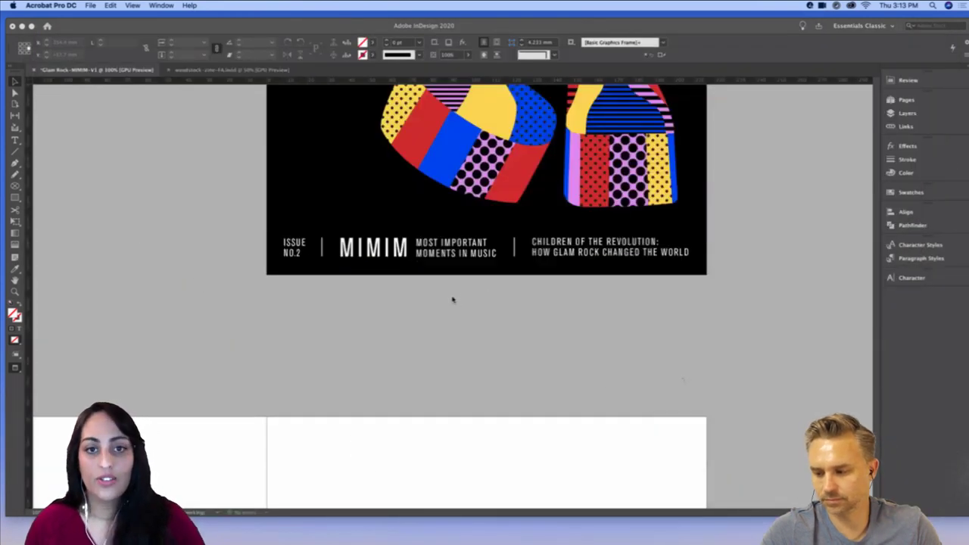
Select all the page furniture on the B-Master spread of the Woodstock zine for copying
{"action": "left_click", "coordinate": [236, 71]}
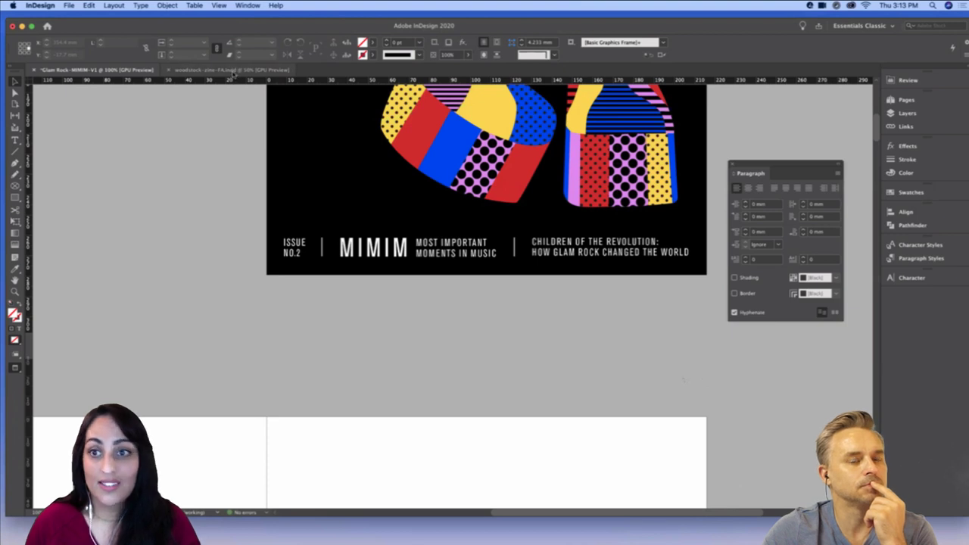
{"action": "left_click", "coordinate": [227, 70]}
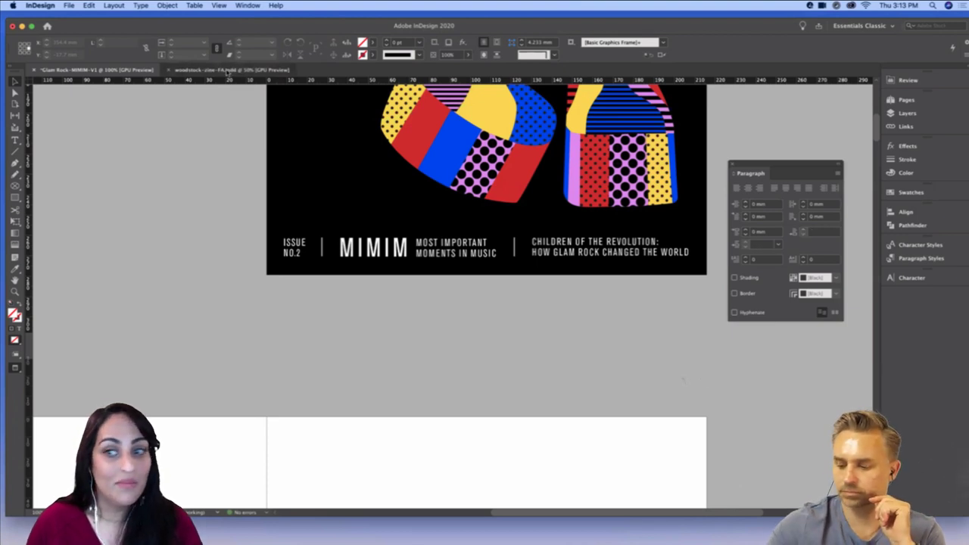
{"action": "left_click", "coordinate": [906, 100]}
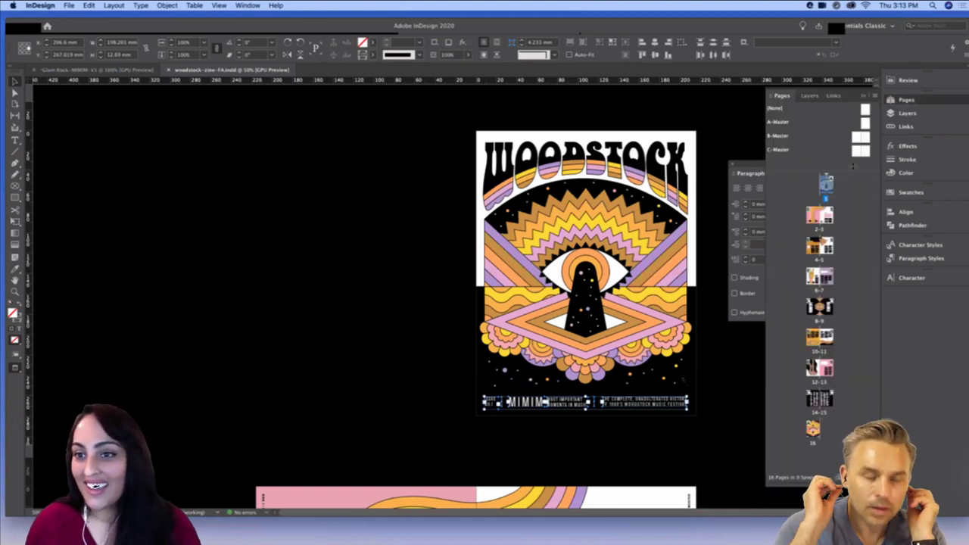
{"action": "double_click", "coordinate": [856, 141]}
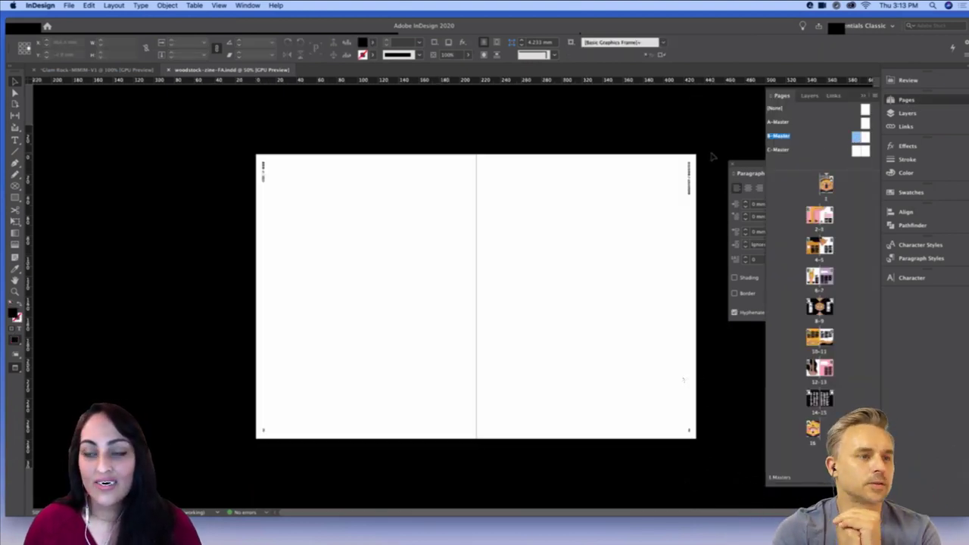
{"action": "mouse_move", "coordinate": [722, 158]}
{"action": "left_mouse_down"}
{"action": "mouse_move", "coordinate": [478, 296]}
{"action": "mouse_move", "coordinate": [222, 461]}
{"action": "mouse_move", "coordinate": [227, 454]}
{"action": "left_mouse_up"}
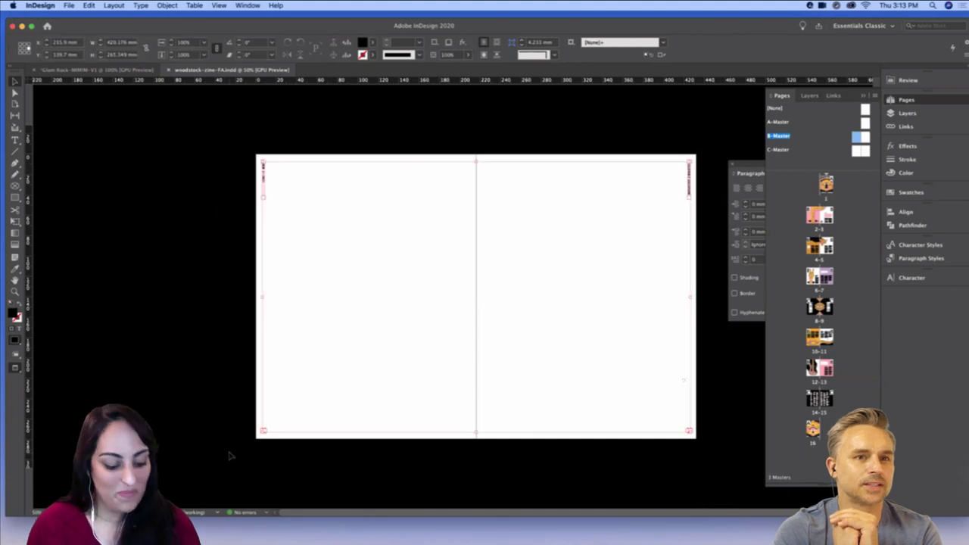
Return to the Glam Rock document, bring spread 2-3 into view and enlarge the window to fill the screen
{"action": "left_click", "coordinate": [101, 71]}
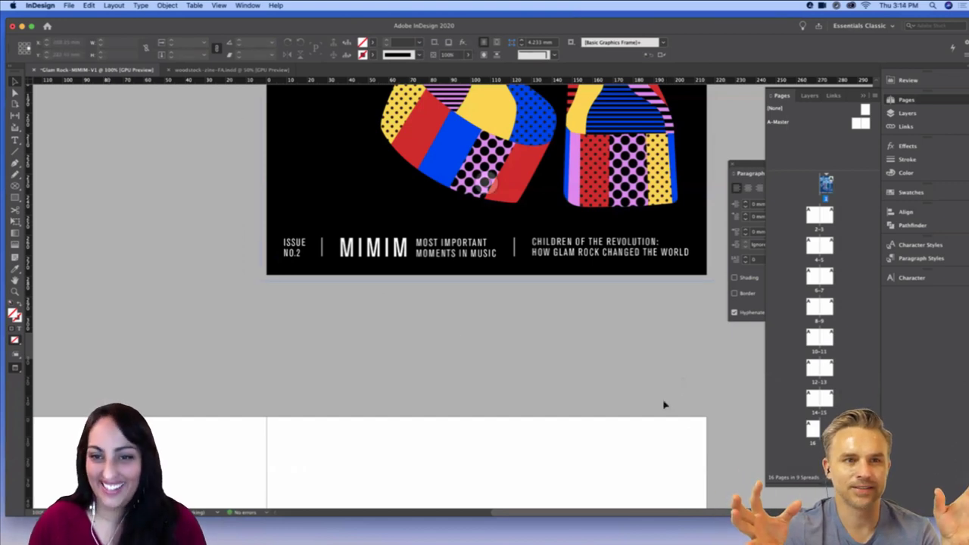
{"action": "left_click_drag", "start_coordinate": [439, 341], "coordinate": [529, 137]}
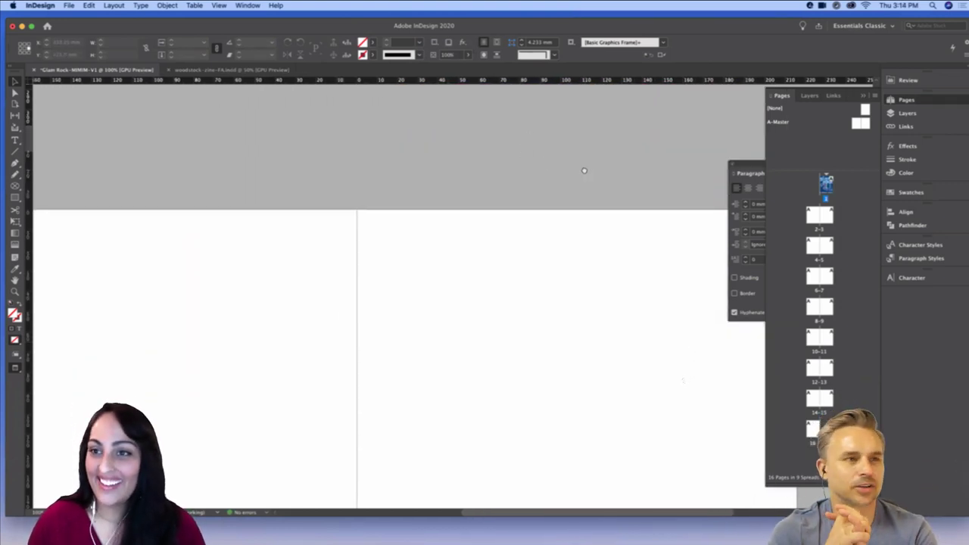
{"action": "key", "text": "super+minus"}
{"action": "left_click_drag", "start_coordinate": [494, 332], "coordinate": [523, 189]}
{"action": "key", "text": "super+minus"}
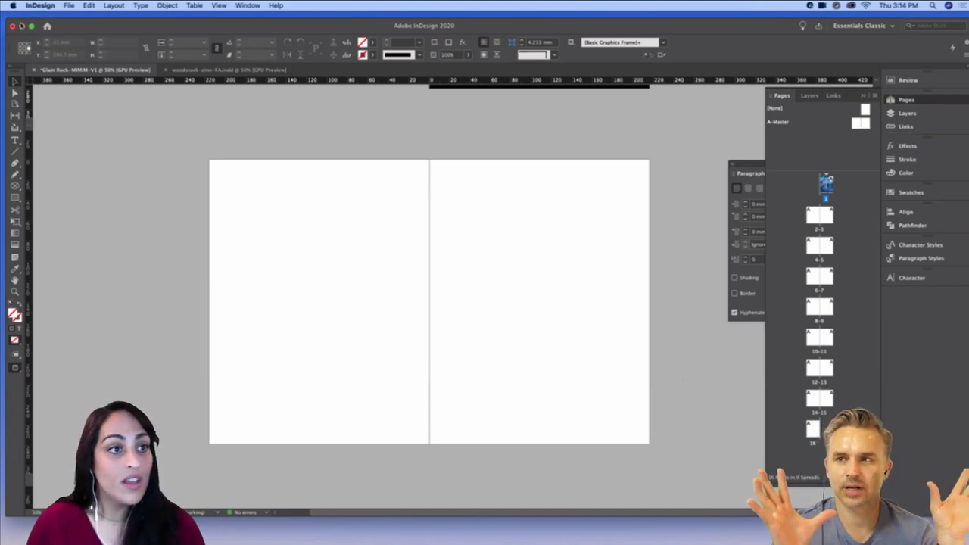
{"action": "left_click", "coordinate": [32, 26]}
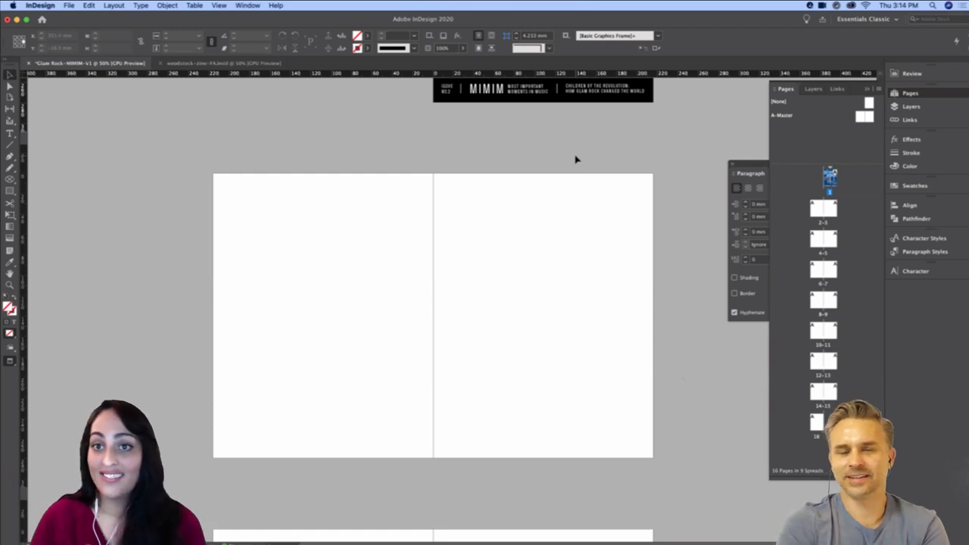
{"action": "left_click_drag", "start_coordinate": [564, 224], "coordinate": [581, 203]}
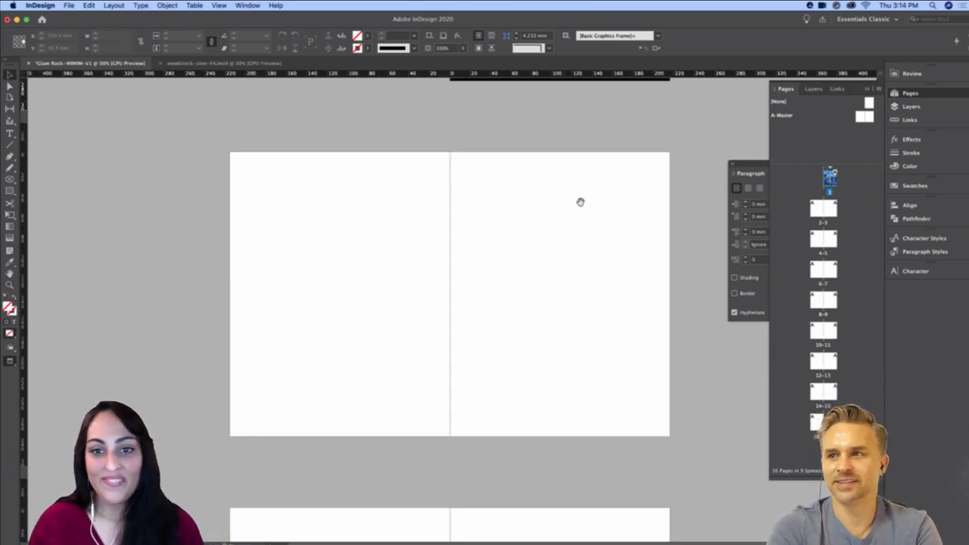
Open the A-Master spread and paste the copied Woodstock page furniture in place
{"action": "left_click", "coordinate": [818, 209]}
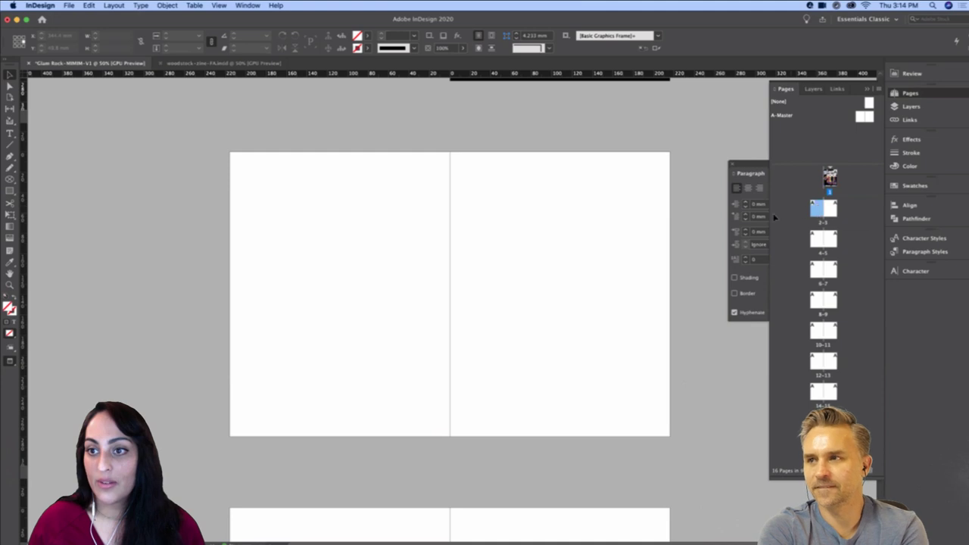
{"action": "left_click_drag", "start_coordinate": [592, 153], "coordinate": [588, 166]}
{"action": "left_click_drag", "start_coordinate": [645, 158], "coordinate": [633, 159]}
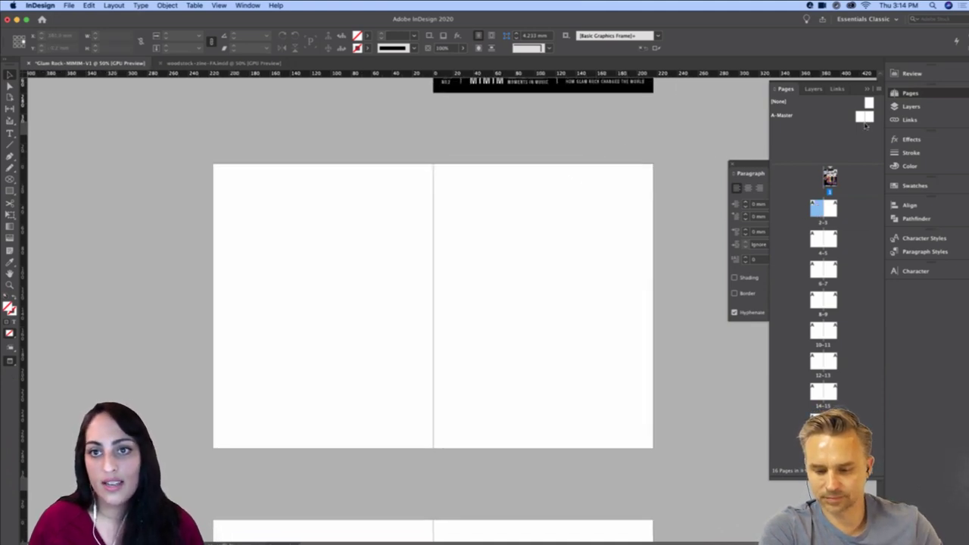
{"action": "left_click", "coordinate": [785, 119]}
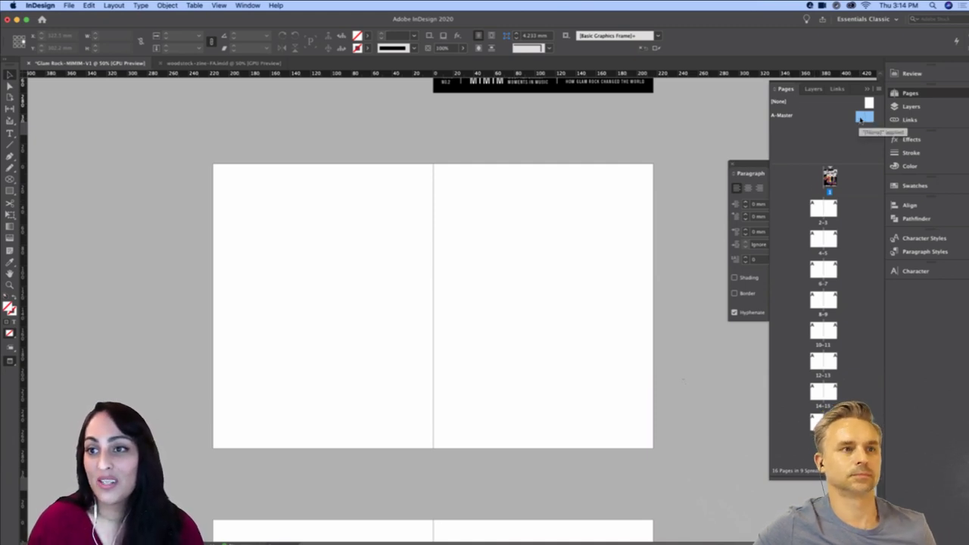
{"action": "double_click", "coordinate": [860, 119]}
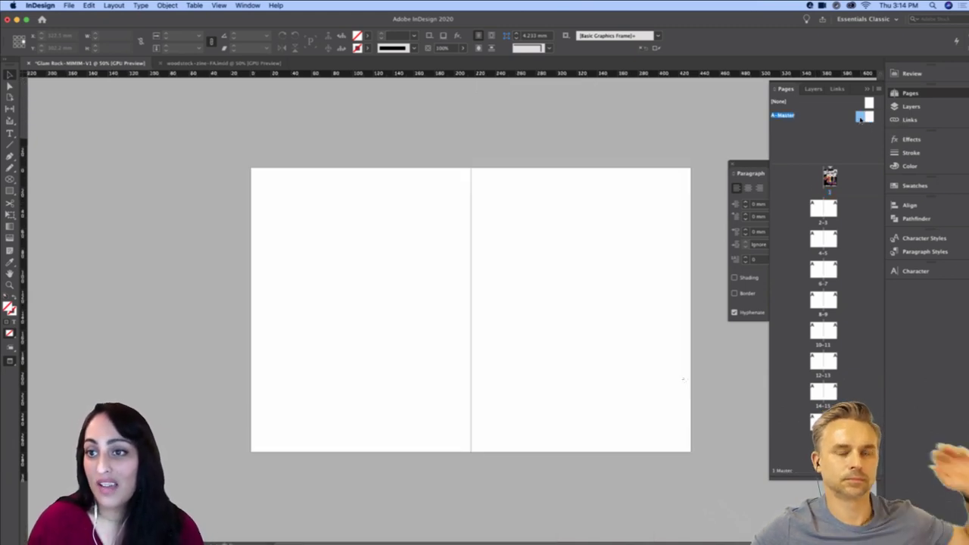
{"action": "right_click", "coordinate": [500, 191]}
{"action": "left_click", "coordinate": [536, 207]}
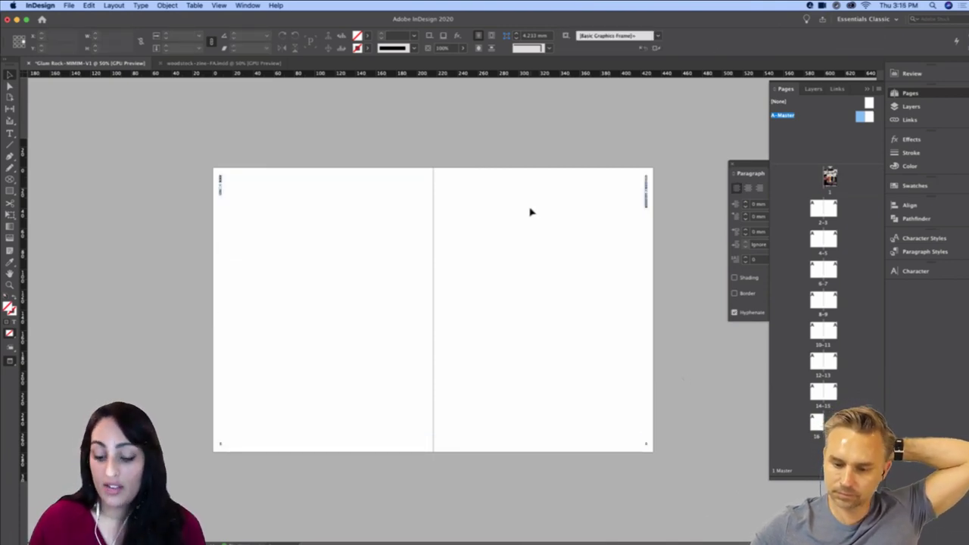
Inspect the pasted page furniture, then copy the author and Glam Rock line from the GLOBAL section of the TextEdit article content
{"action": "key", "text": "super+equal"}
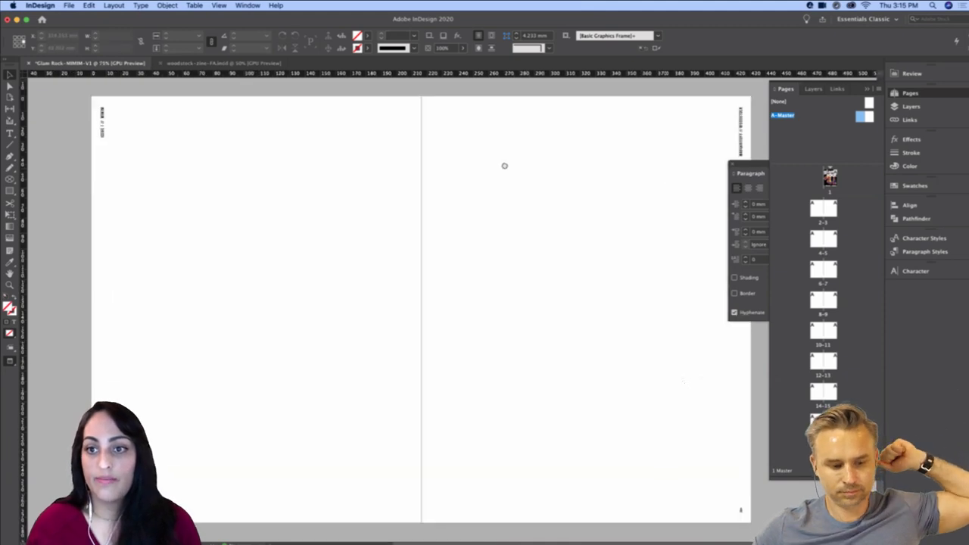
{"action": "scroll", "coordinate": [664, 166], "scroll_direction": "right", "scroll_amount": 5}
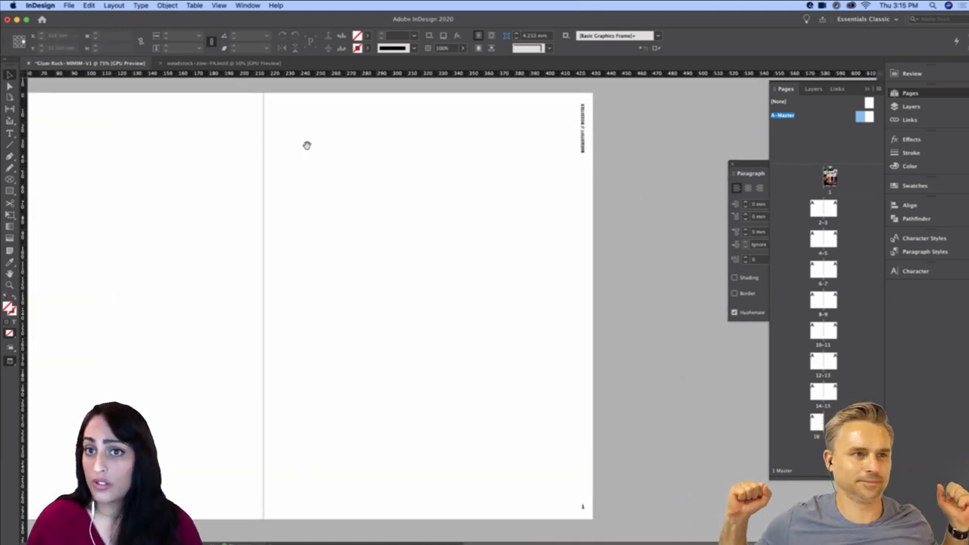
{"action": "scroll", "coordinate": [352, 148], "scroll_direction": "left", "scroll_amount": 9}
{"action": "scroll", "coordinate": [558, 163], "scroll_direction": "right", "scroll_amount": 8}
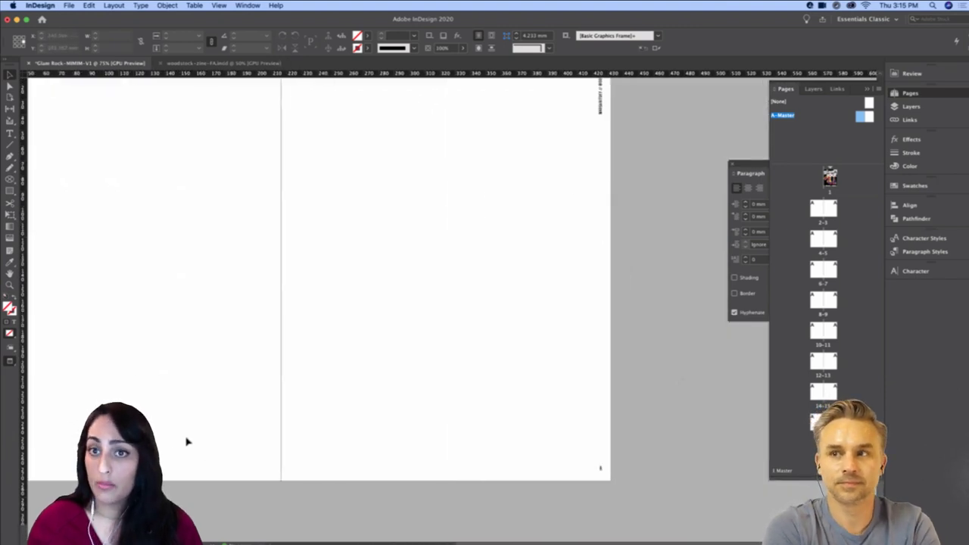
{"action": "scroll", "coordinate": [457, 331], "scroll_direction": "left", "scroll_amount": 7}
{"action": "mouse_move", "coordinate": [416, 539]}
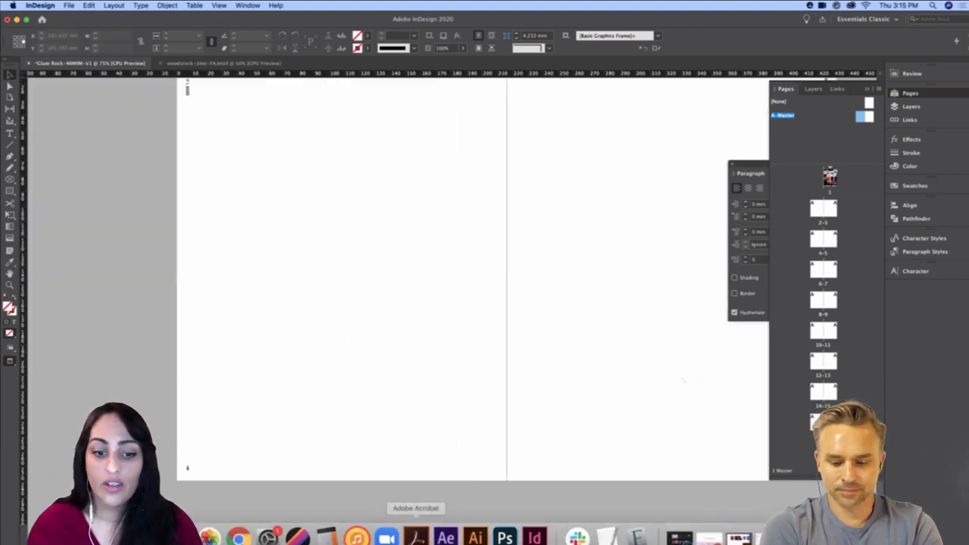
{"action": "left_click", "coordinate": [607, 539]}
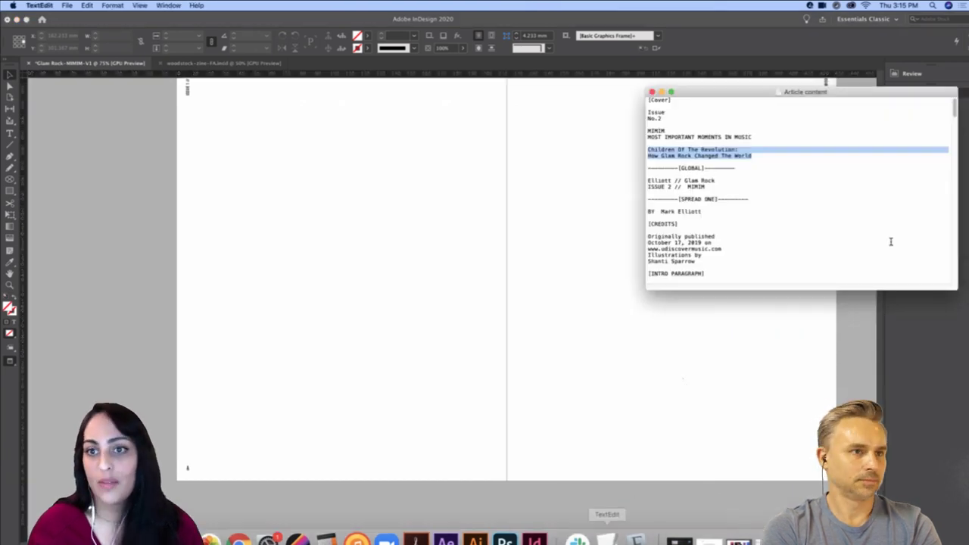
{"action": "left_click_drag", "start_coordinate": [679, 179], "coordinate": [636, 182]}
{"action": "key", "text": "super+c"}
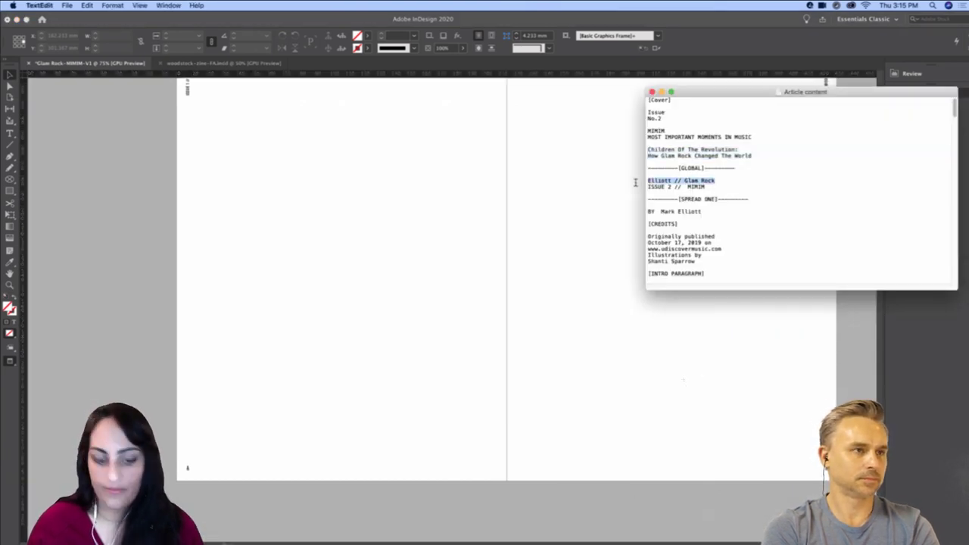
Replace the vertical running header on the right-hand A-Master page with the copied author and Glam Rock line
{"action": "left_click", "coordinate": [620, 176]}
{"action": "left_click_drag", "start_coordinate": [692, 156], "coordinate": [420, 199]}
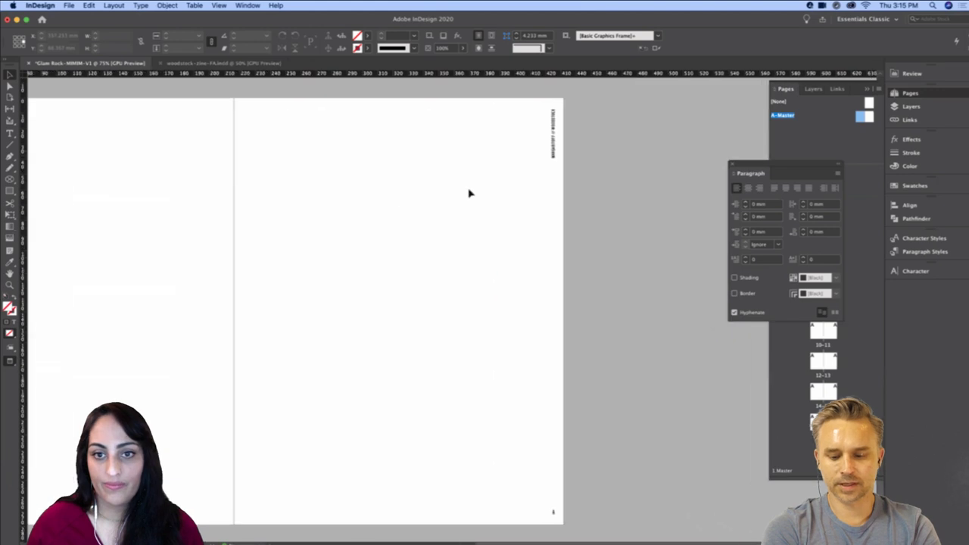
{"action": "double_click", "coordinate": [554, 152]}
{"action": "key", "text": "super+a"}
{"action": "key", "text": "super+v"}
{"action": "key", "text": "Escape"}
Update the left-hand master page's vertical running header to read ISSUE 2 // MIMIM
{"action": "left_click_drag", "start_coordinate": [372, 157], "coordinate": [538, 153]}
{"action": "left_click_drag", "start_coordinate": [254, 146], "coordinate": [293, 141]}
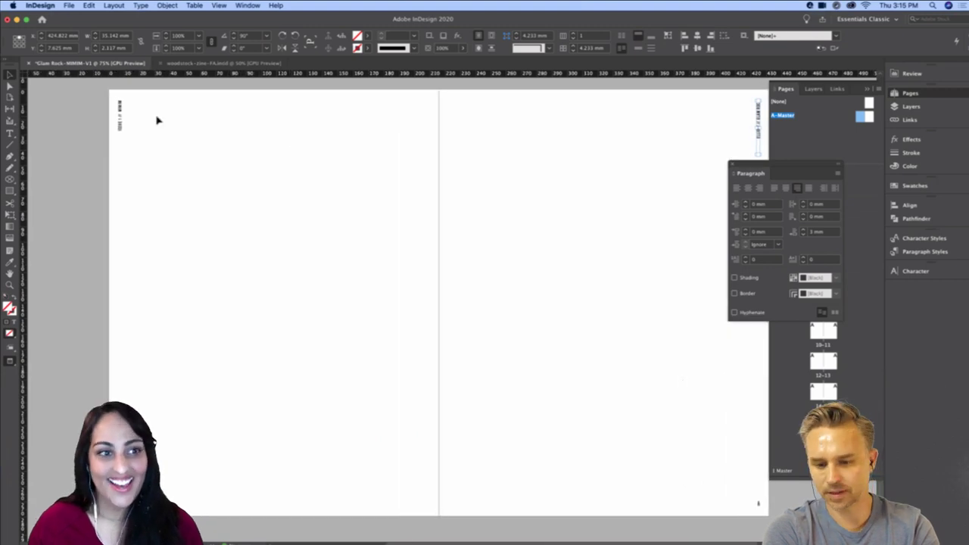
{"action": "double_click", "coordinate": [122, 123]}
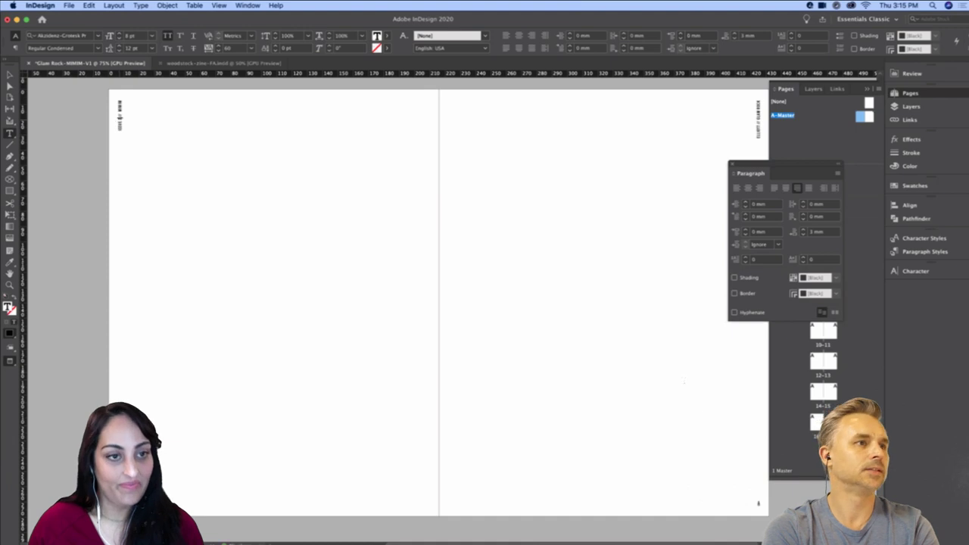
{"action": "key", "text": "Escape"}
{"action": "left_click", "coordinate": [177, 205]}
Examine the running header and the page number marker on the left-hand master page up close
{"action": "left_click_drag", "start_coordinate": [382, 225], "coordinate": [374, 224]}
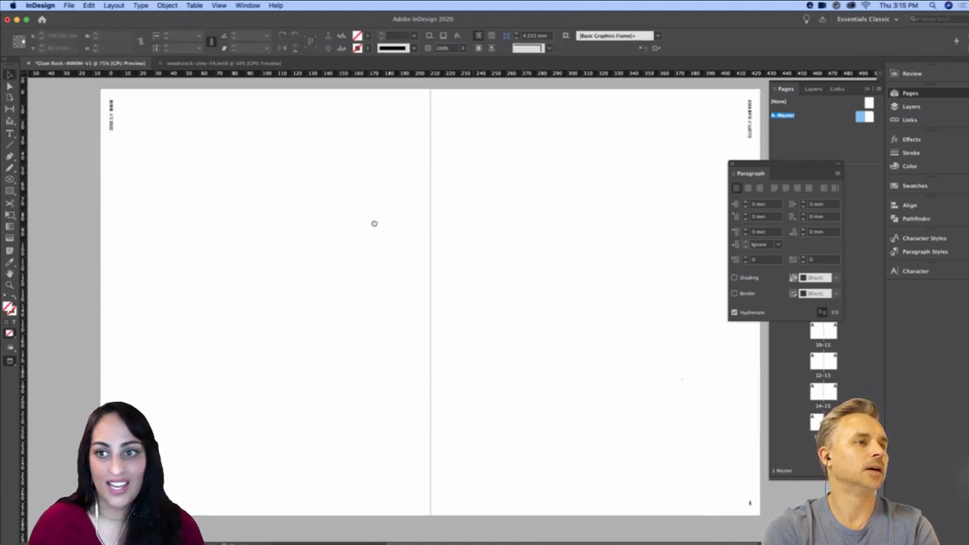
{"action": "scroll", "coordinate": [374, 223], "scroll_direction": "left", "scroll_amount": 2}
{"action": "key", "text": "super+equal"}
{"action": "left_click_drag", "start_coordinate": [185, 485], "coordinate": [466, 256]}
{"action": "left_click_drag", "start_coordinate": [436, 150], "coordinate": [403, 401]}
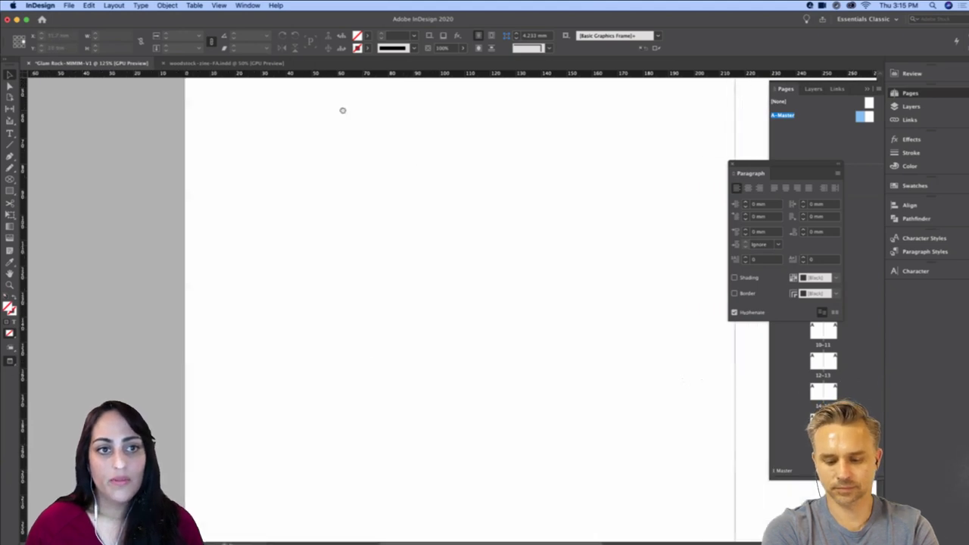
{"action": "scroll", "coordinate": [342, 109], "scroll_direction": "up", "scroll_amount": 3}
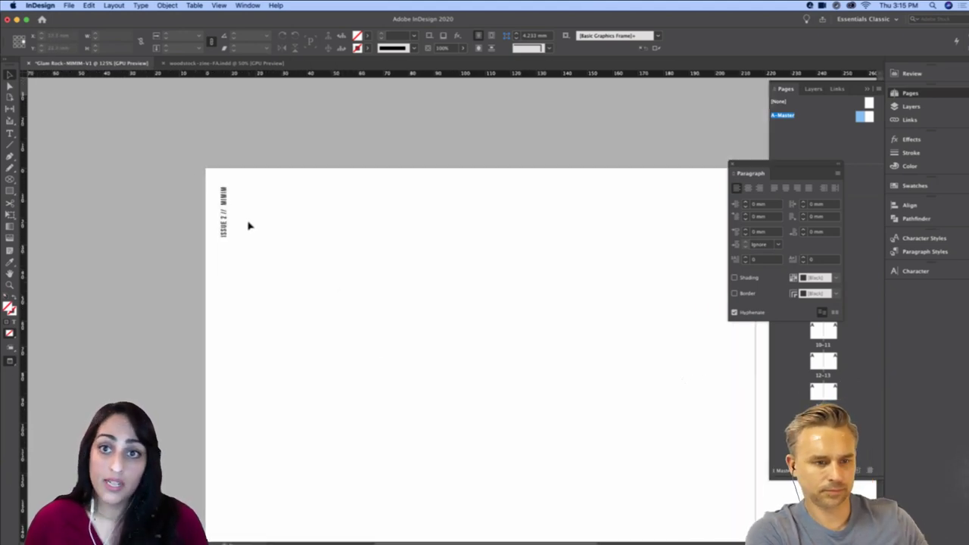
{"action": "left_click_drag", "start_coordinate": [381, 428], "coordinate": [448, 165]}
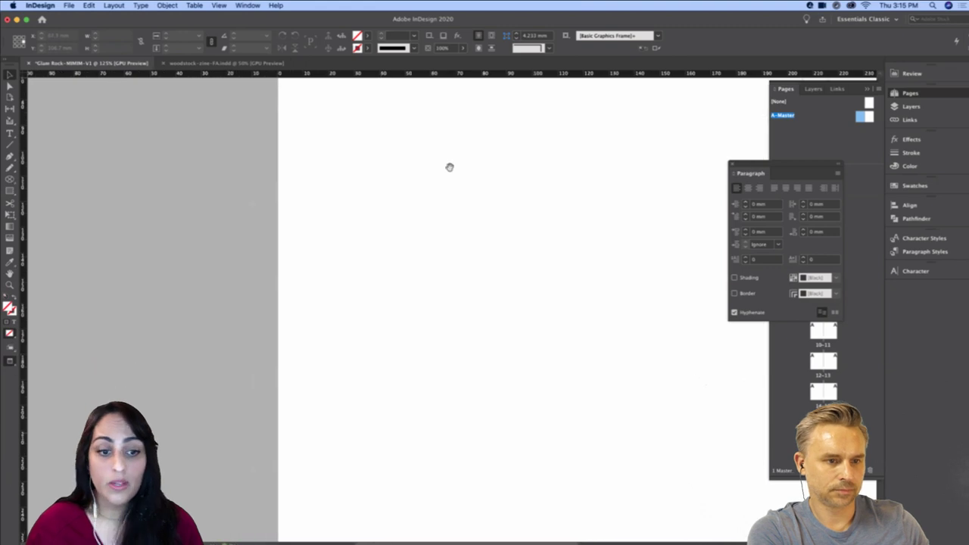
{"action": "left_click_drag", "start_coordinate": [501, 437], "coordinate": [435, 194]}
{"action": "key", "text": "super+equal"}
{"action": "left_click_drag", "start_coordinate": [257, 455], "coordinate": [312, 345]}
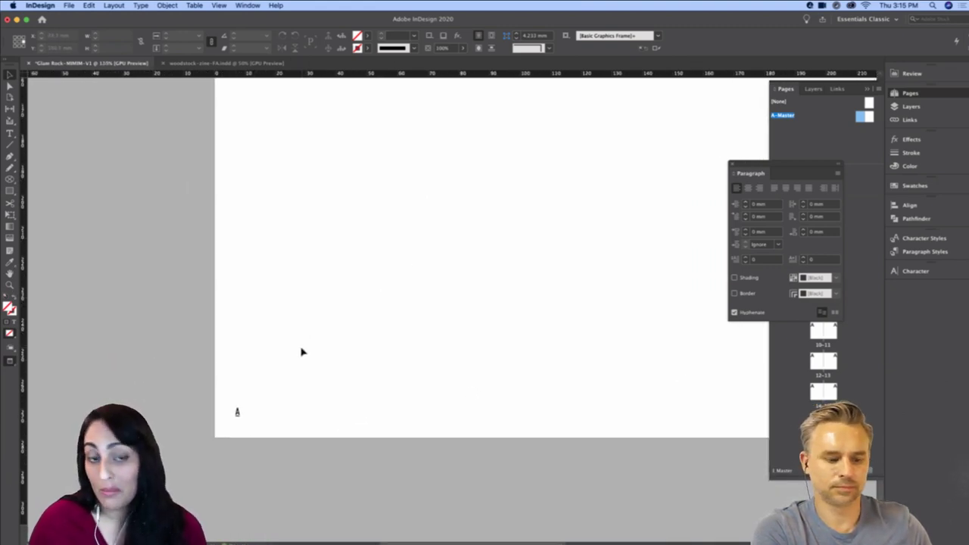
Dock the floating Paragraph panel with the other collapsed panels and inspect the left-hand master page's number marker up close
{"action": "left_click_drag", "start_coordinate": [765, 173], "coordinate": [914, 289]}
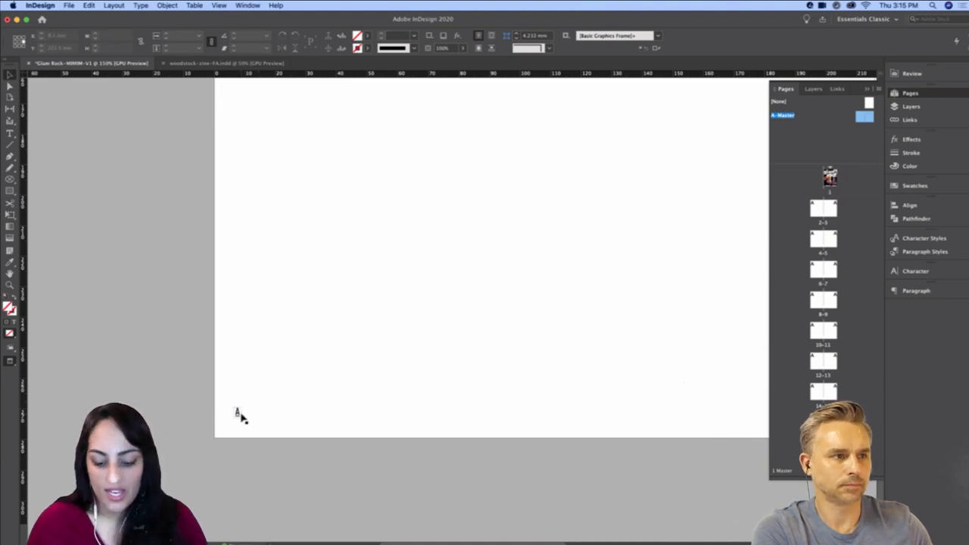
{"action": "key", "text": "super+equal"}
{"action": "key", "text": "super+equal"}
{"action": "mouse_move", "coordinate": [162, 450]}
{"action": "left_mouse_down"}
{"action": "mouse_move", "coordinate": [444, 252]}
{"action": "mouse_move", "coordinate": [438, 279]}
{"action": "mouse_move", "coordinate": [379, 308]}
{"action": "left_mouse_up"}
{"action": "scroll", "coordinate": [376, 335], "scroll_direction": "left", "scroll_amount": 2}
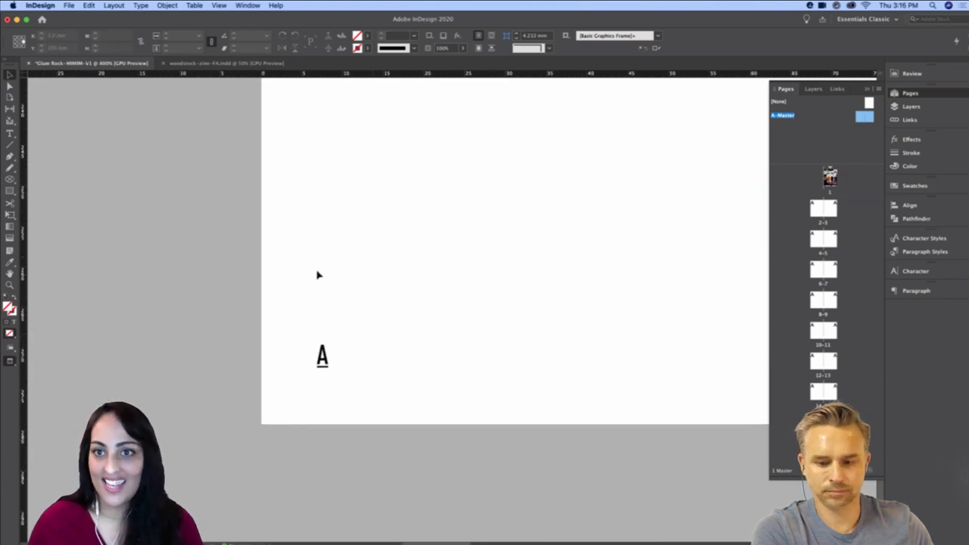
Check the automatic page numbering on pages 4, 12, 1 and 2, ending back on A-Master
{"action": "double_click", "coordinate": [815, 241]}
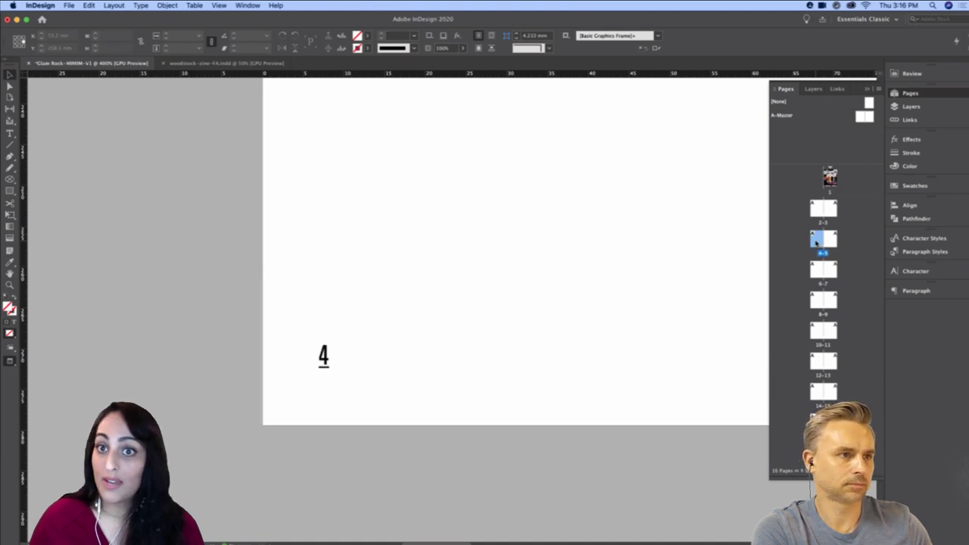
{"action": "double_click", "coordinate": [816, 364]}
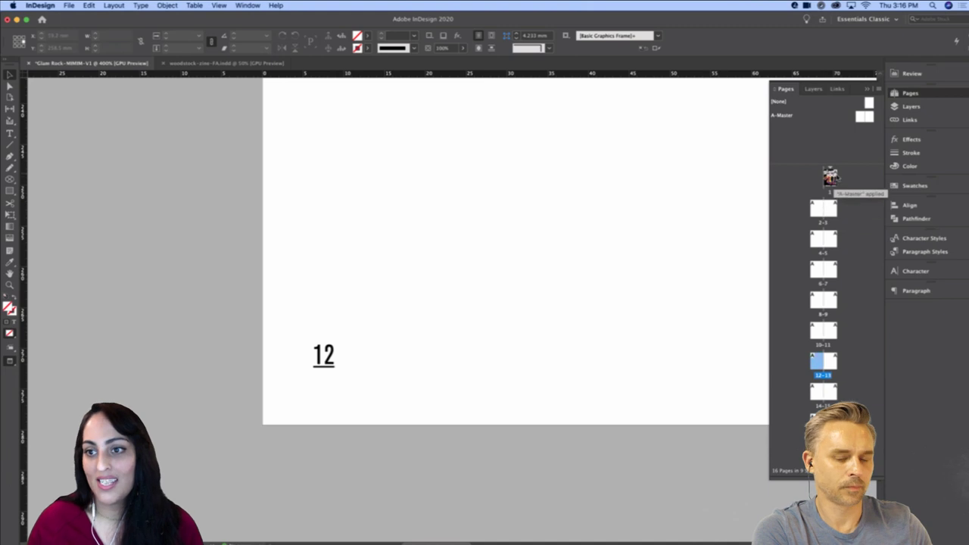
{"action": "double_click", "coordinate": [830, 182]}
{"action": "double_click", "coordinate": [817, 212]}
{"action": "double_click", "coordinate": [864, 116]}
{"action": "left_click_drag", "start_coordinate": [411, 293], "coordinate": [398, 333]}
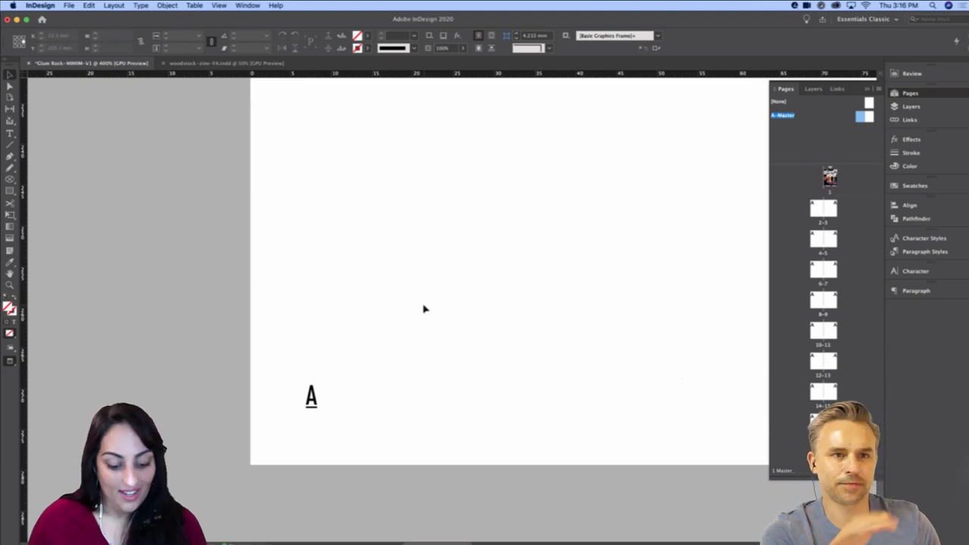
{"action": "key", "text": "t"}
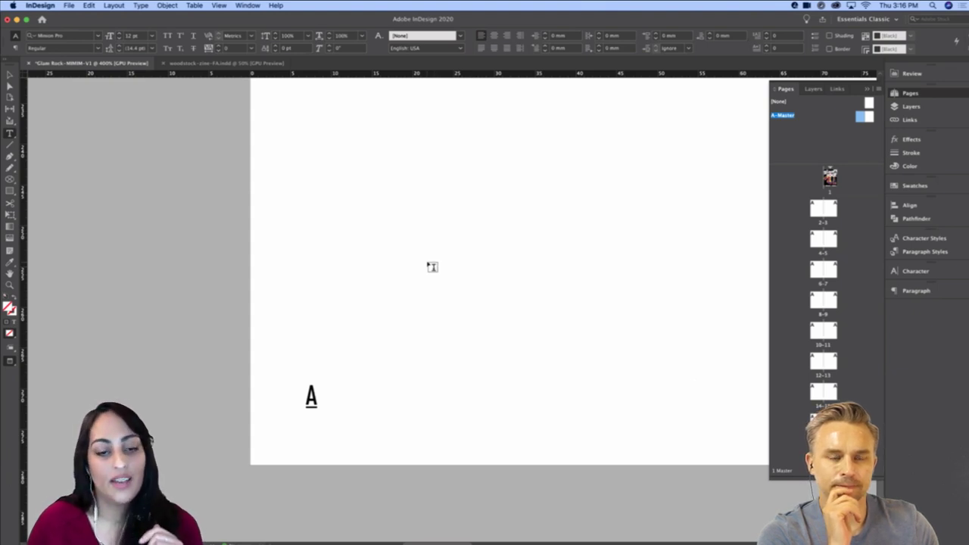
{"action": "left_click_drag", "start_coordinate": [392, 250], "coordinate": [562, 424]}
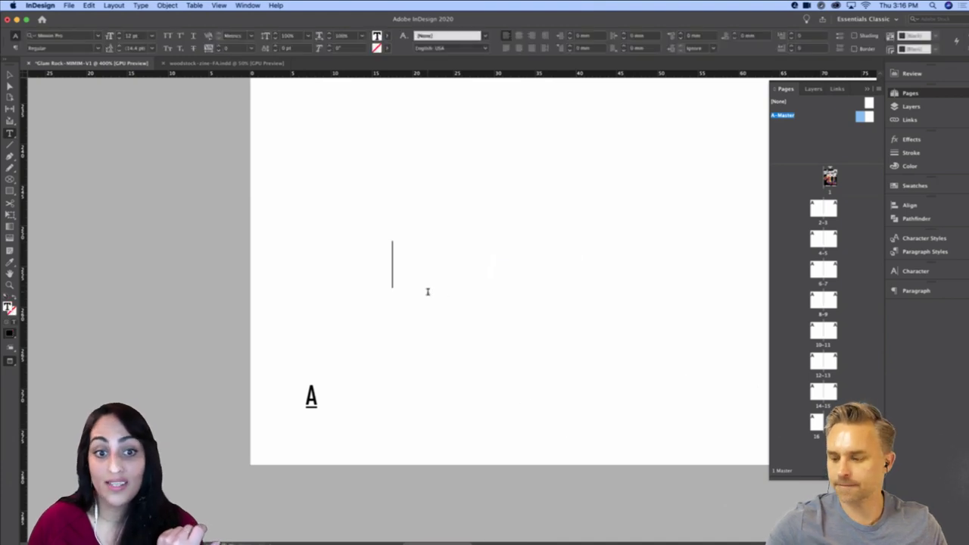
{"action": "key", "text": "Escape"}
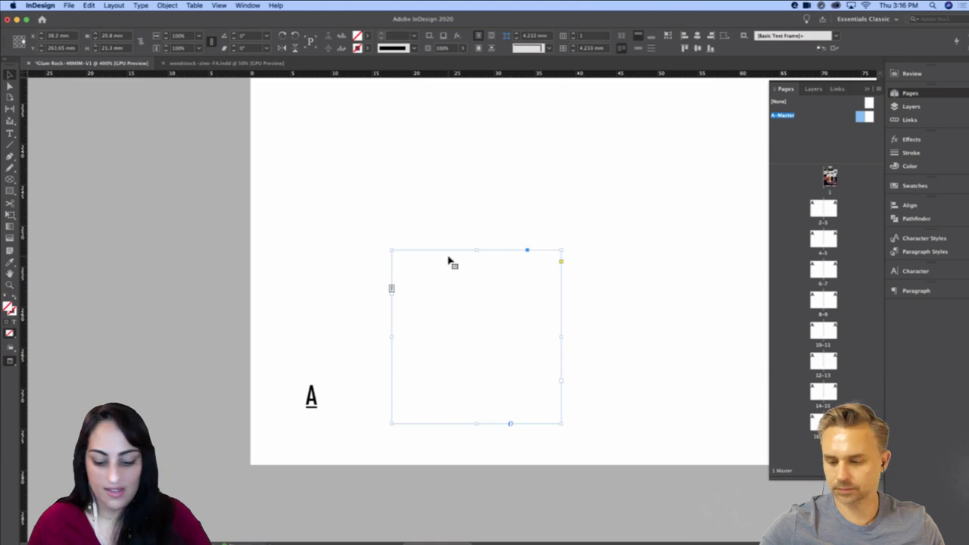
{"action": "key", "text": "BackSpace"}
Switch off preview mode to show the margins, bleed and frame edges on the master page
{"action": "key", "text": "w"}
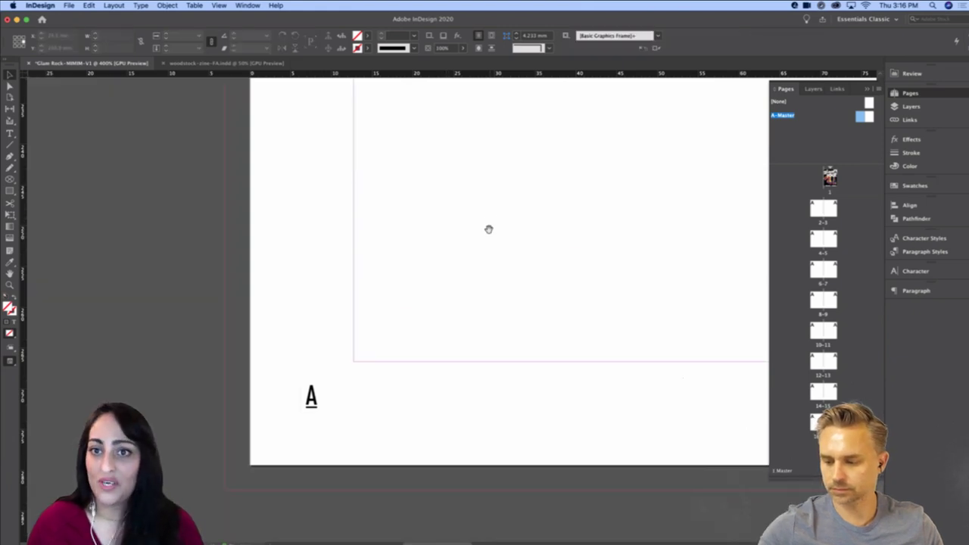
{"action": "scroll", "coordinate": [489, 235], "scroll_direction": "up", "scroll_amount": 1}
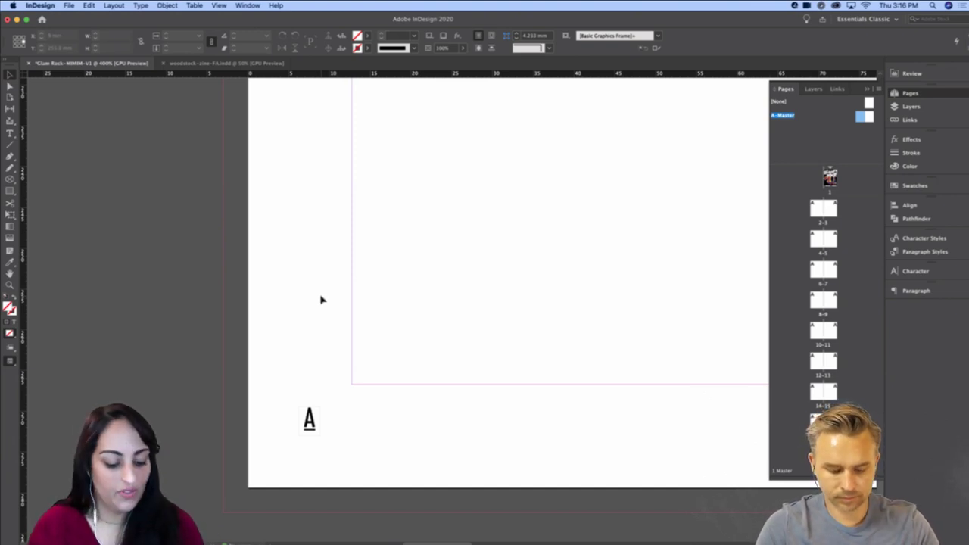
Insert a Current Page Number marker in a new text frame above the existing page number on the left-hand master page
{"action": "key", "text": "t"}
{"action": "left_click_drag", "start_coordinate": [383, 228], "coordinate": [509, 342]}
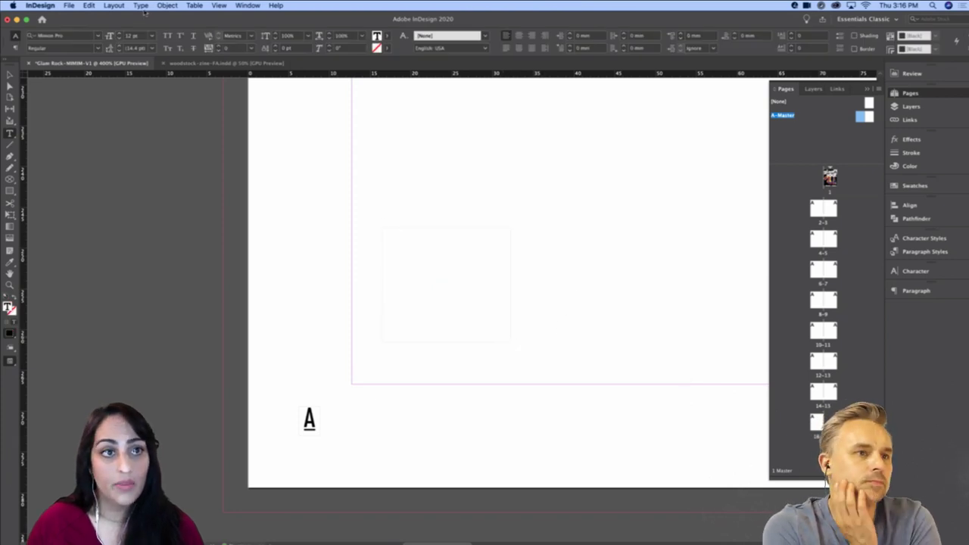
{"action": "left_click", "coordinate": [143, 6]}
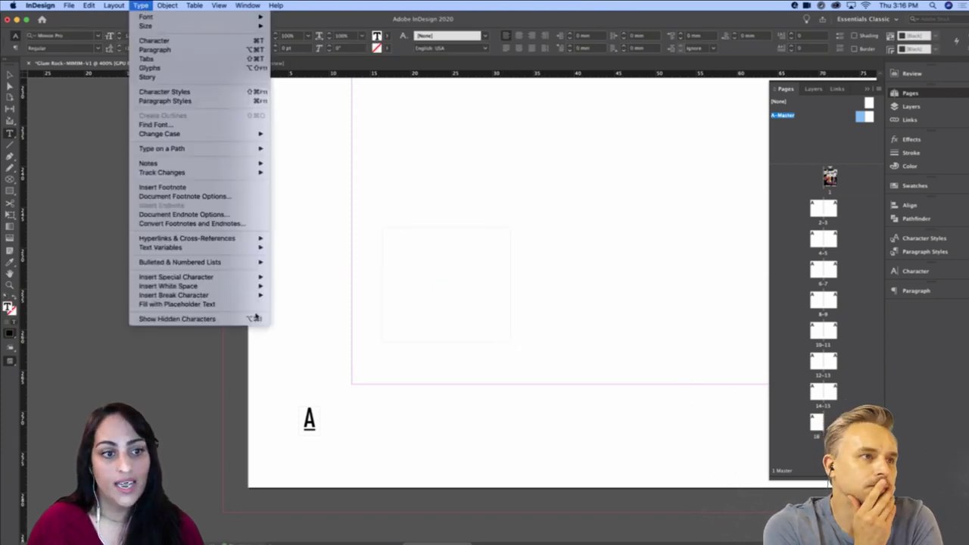
{"action": "mouse_move", "coordinate": [224, 279]}
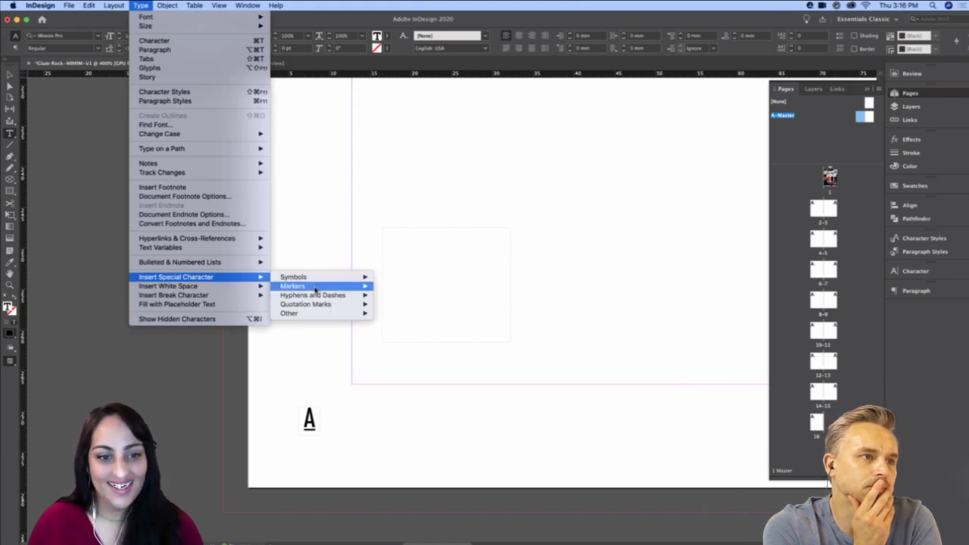
{"action": "mouse_move", "coordinate": [318, 288]}
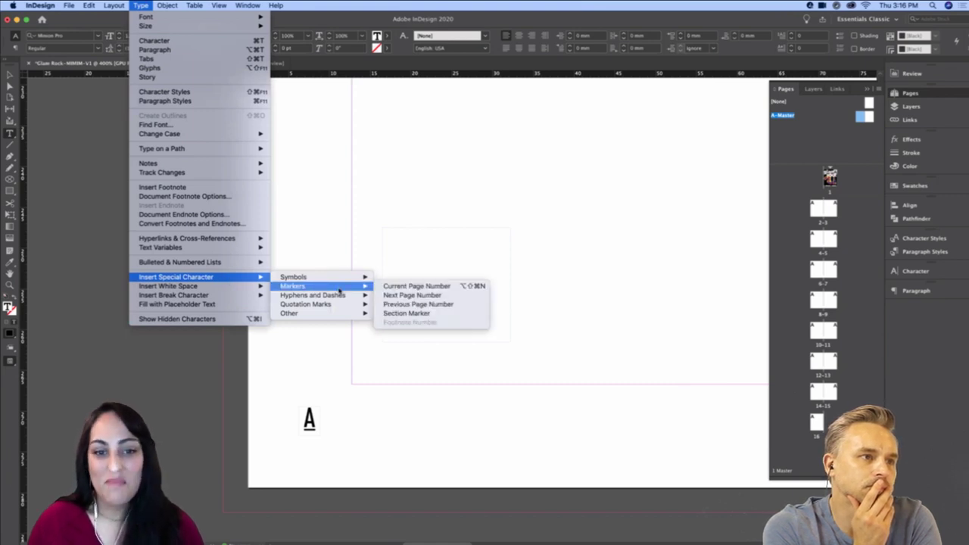
{"action": "left_click", "coordinate": [425, 287]}
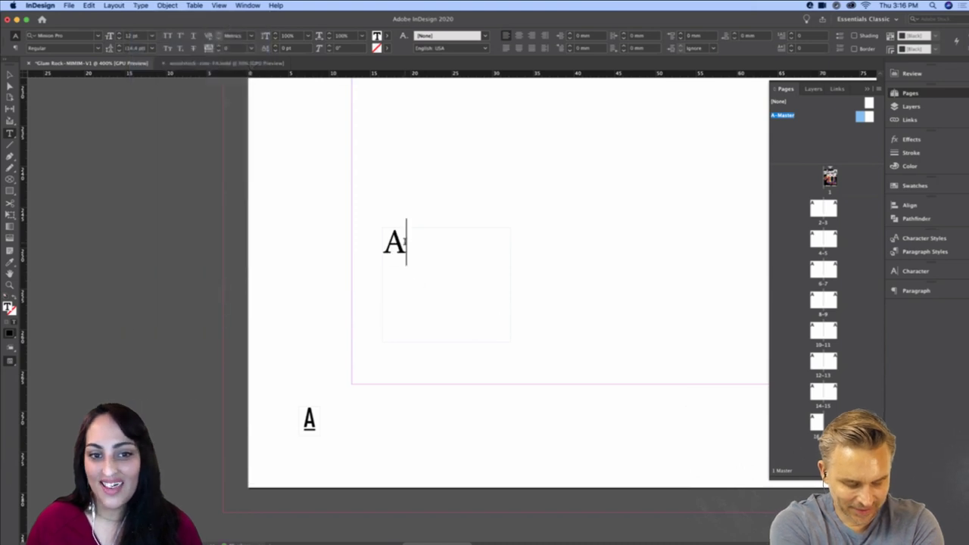
Format the trial page number marker as 24 pt Luminari
{"action": "left_click_drag", "start_coordinate": [407, 242], "coordinate": [385, 243]}
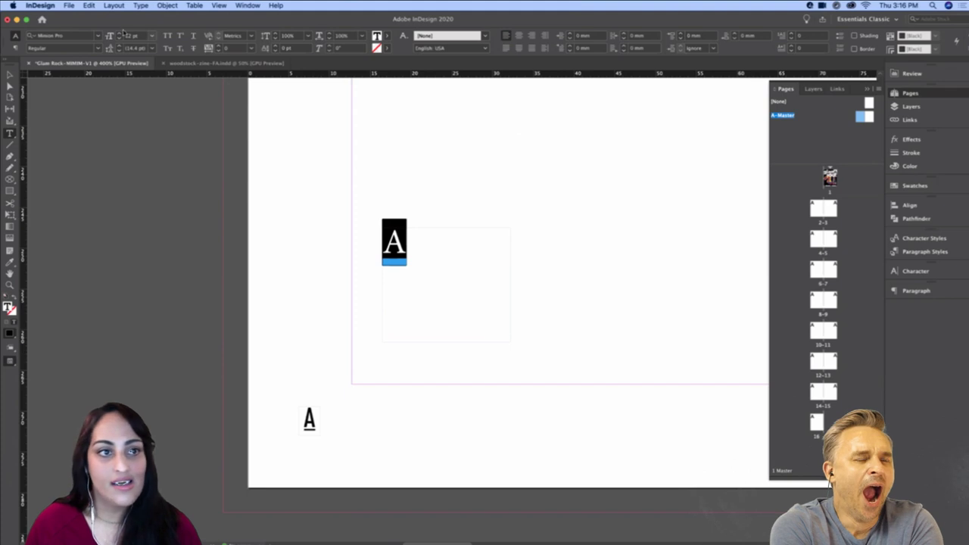
{"action": "left_click", "coordinate": [119, 34]}
{"action": "left_click", "coordinate": [119, 34]}
{"action": "left_click", "coordinate": [119, 34]}
{"action": "left_click", "coordinate": [119, 35]}
{"action": "left_click", "coordinate": [119, 34]}
{"action": "left_click", "coordinate": [119, 34]}
{"action": "left_click", "coordinate": [98, 36]}
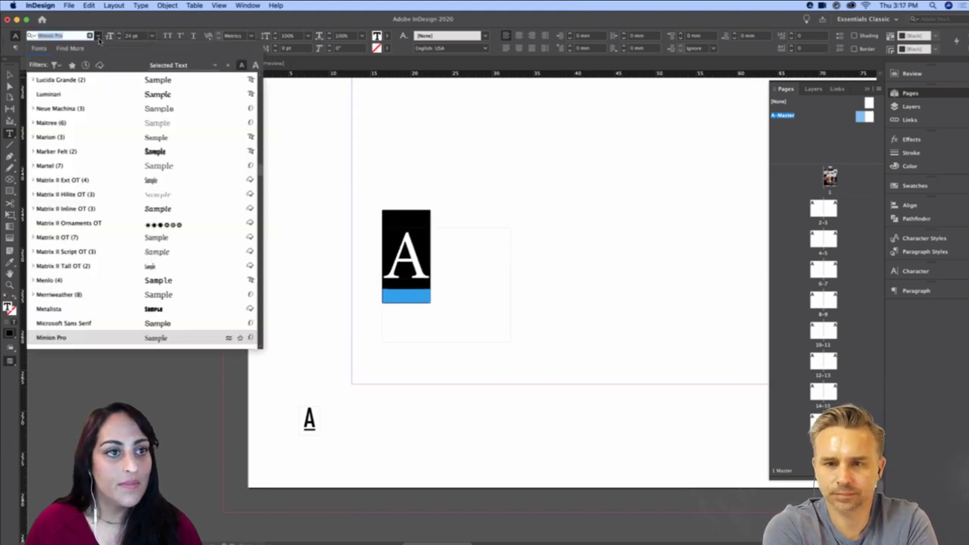
{"action": "left_click", "coordinate": [154, 94]}
{"action": "key", "text": "Escape"}
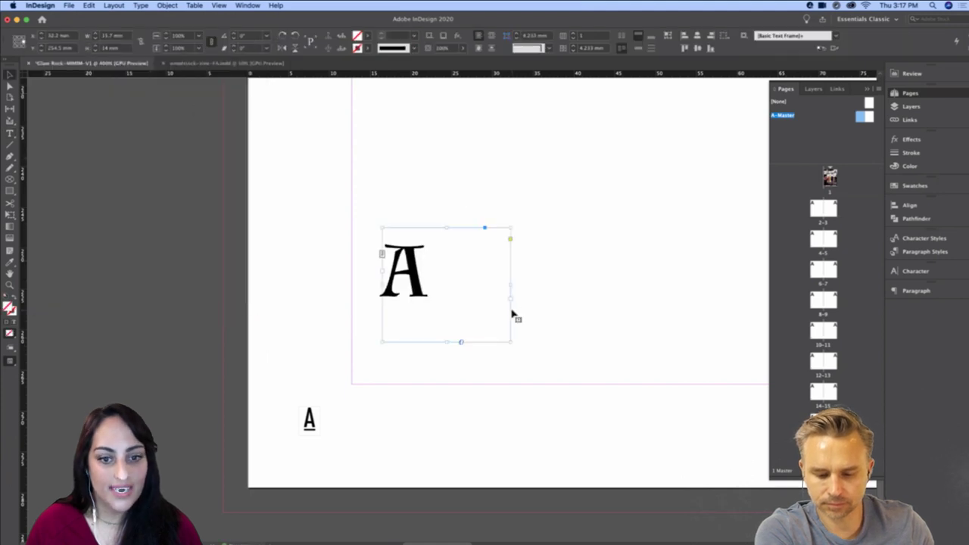
Enlarge the trial page number and its frame to about 53 × 26 mm, beside the existing page number
{"action": "key", "text": "super+alt+c"}
{"action": "left_click_drag", "start_coordinate": [521, 297], "coordinate": [647, 376]}
{"action": "left_click_drag", "start_coordinate": [452, 356], "coordinate": [443, 402]}
{"action": "left_click_drag", "start_coordinate": [374, 281], "coordinate": [296, 218]}
{"action": "left_click_drag", "start_coordinate": [337, 332], "coordinate": [479, 334]}
{"action": "left_click", "coordinate": [321, 269]}
{"action": "left_click", "coordinate": [294, 304]}
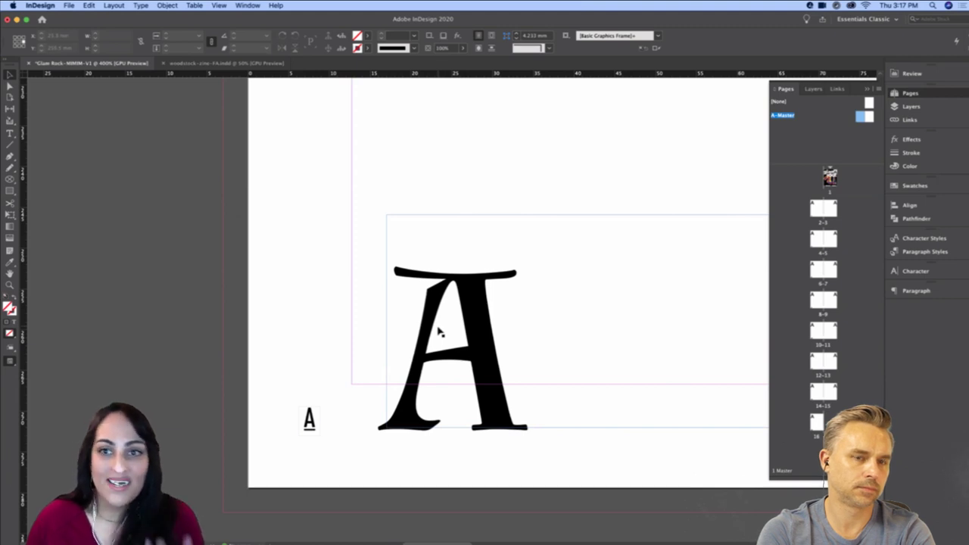
Check how the trial page number appears on pages 8 and 14
{"action": "left_click", "coordinate": [817, 301]}
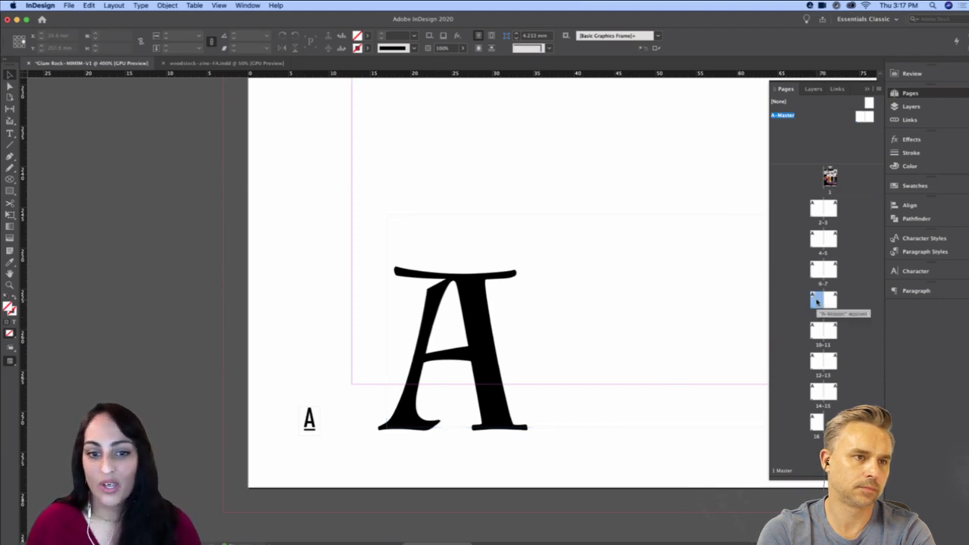
{"action": "double_click", "coordinate": [817, 301]}
{"action": "double_click", "coordinate": [818, 391]}
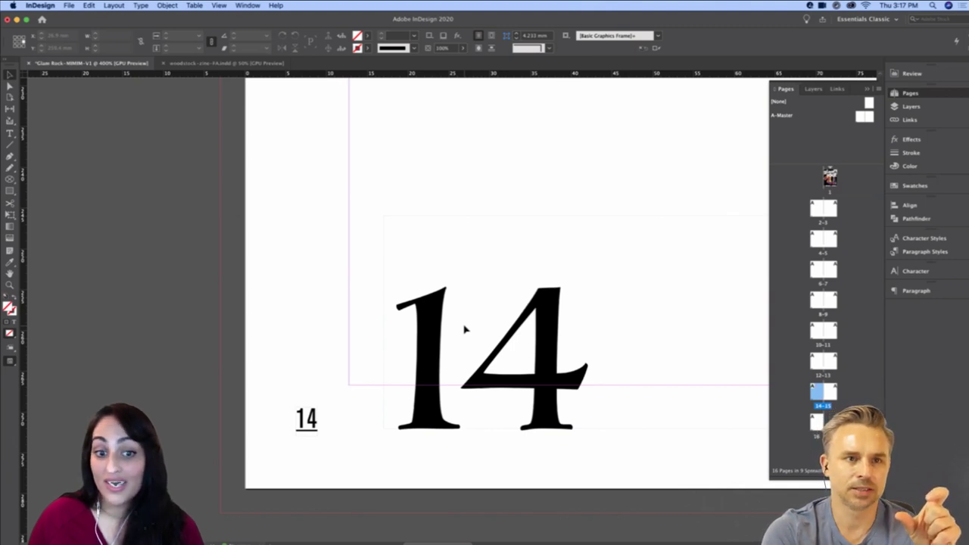
Delete the oversized trial page number frame from the left-hand A-Master page
{"action": "double_click", "coordinate": [861, 118]}
{"action": "left_click", "coordinate": [487, 361]}
{"action": "key", "text": "Delete"}
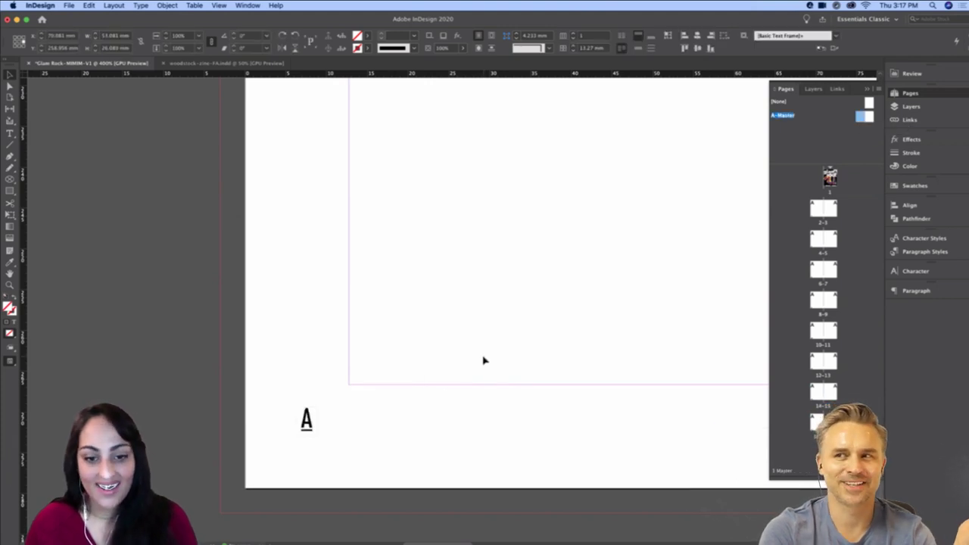
Review the whole A-Master spread and go to the page 2–3 spread
{"action": "key", "text": "super+minus"}
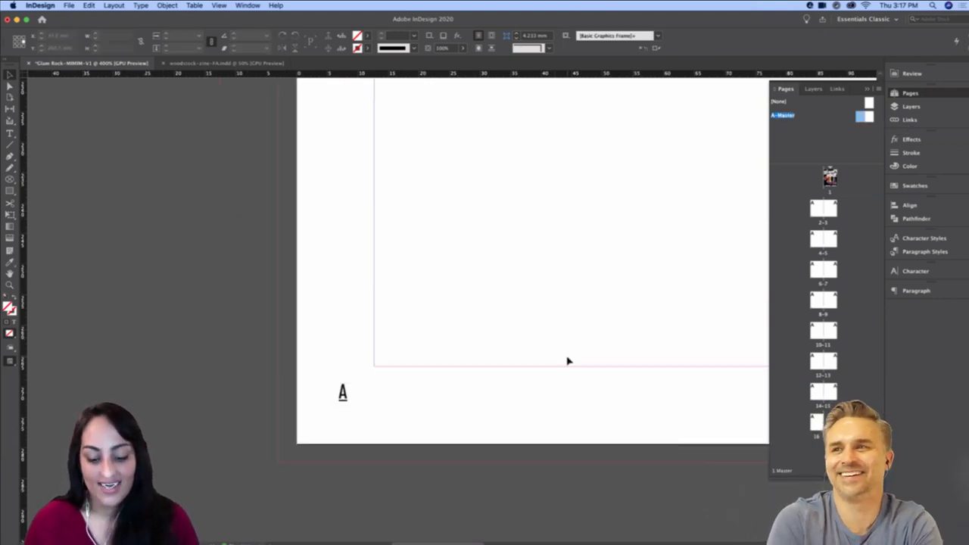
{"action": "key", "text": "super+minus"}
{"action": "key", "text": "super+minus"}
{"action": "left_click_drag", "start_coordinate": [642, 361], "coordinate": [402, 410]}
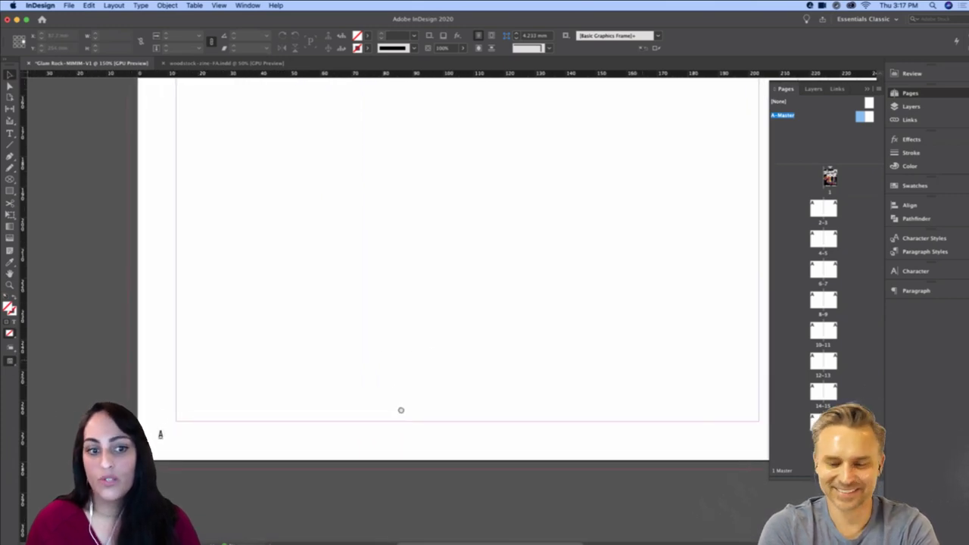
{"action": "key", "text": "super+minus"}
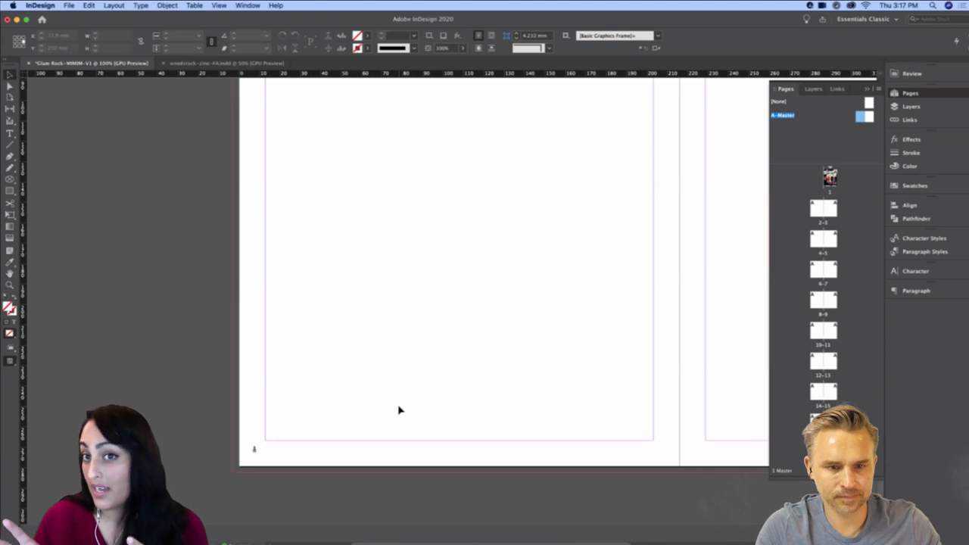
{"action": "key", "text": "super+minus"}
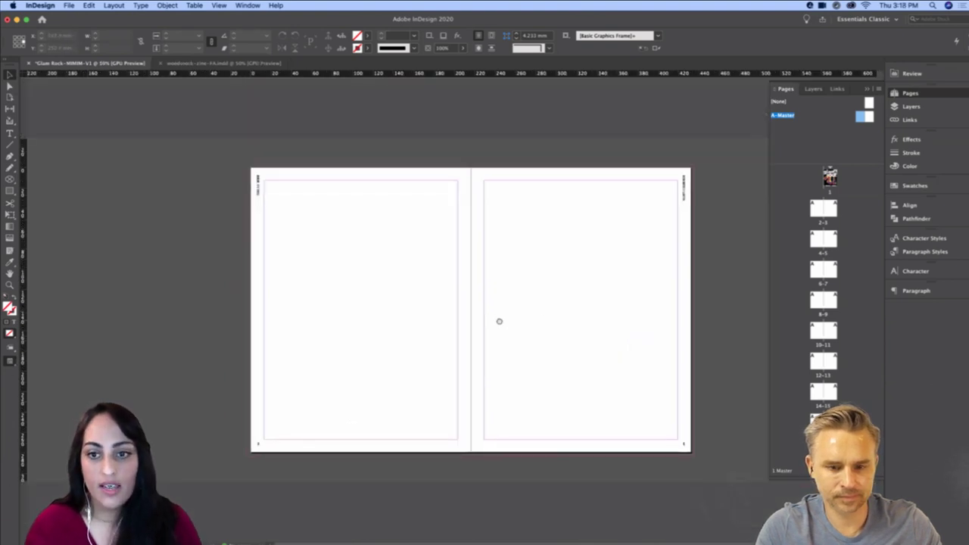
{"action": "key", "text": "super+equal"}
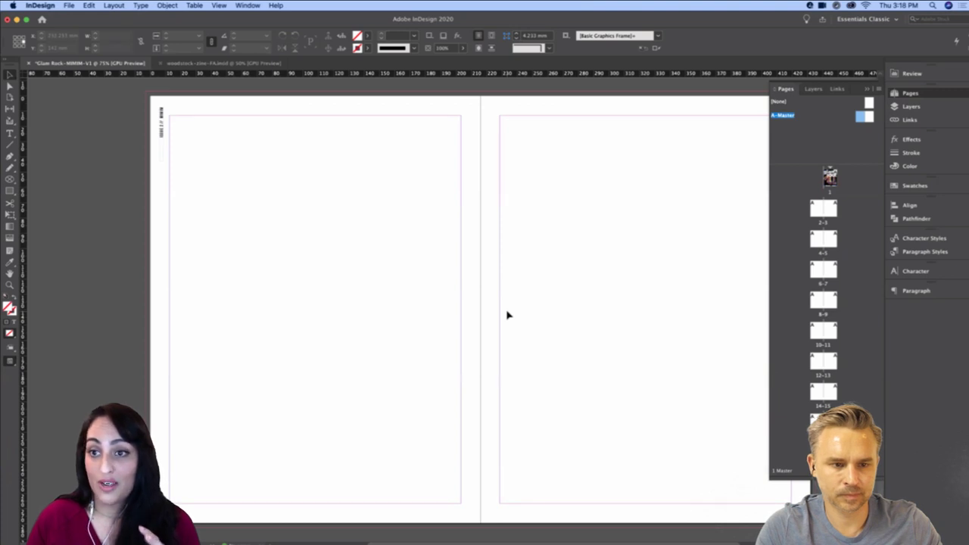
{"action": "double_click", "coordinate": [815, 212]}
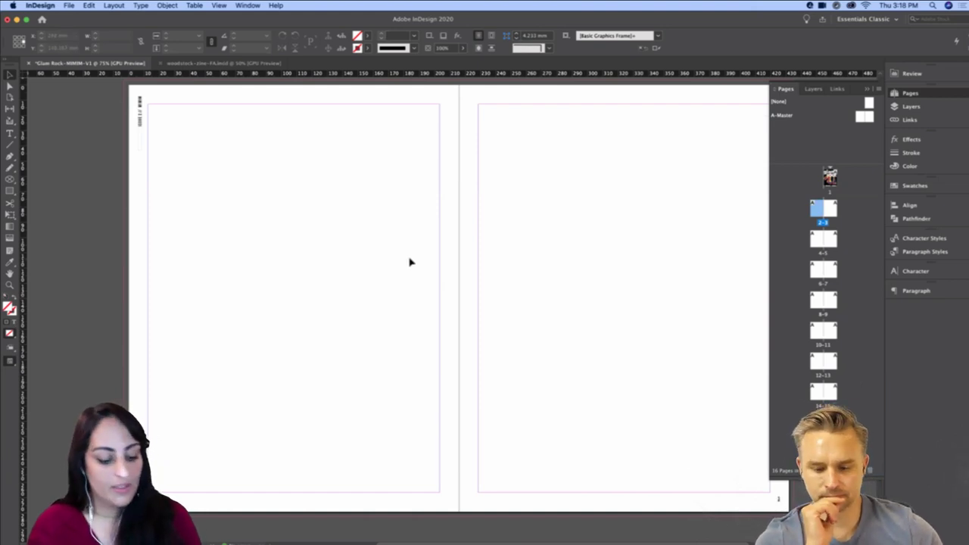
Place GlamRock-zine-V12.jpg as a full-bleed illustration on page 2 and trim its frame to the spine
{"action": "key", "text": "super+d"}
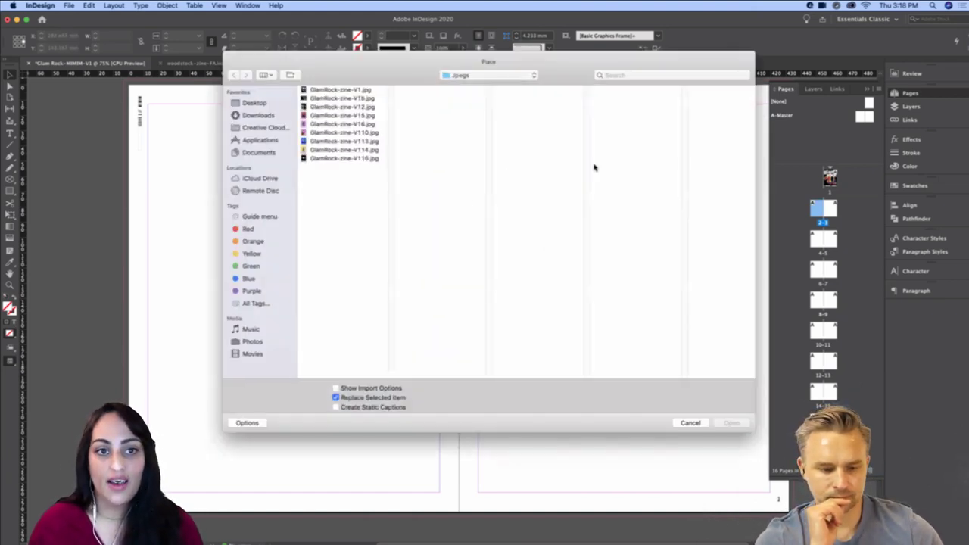
{"action": "left_click", "coordinate": [339, 107]}
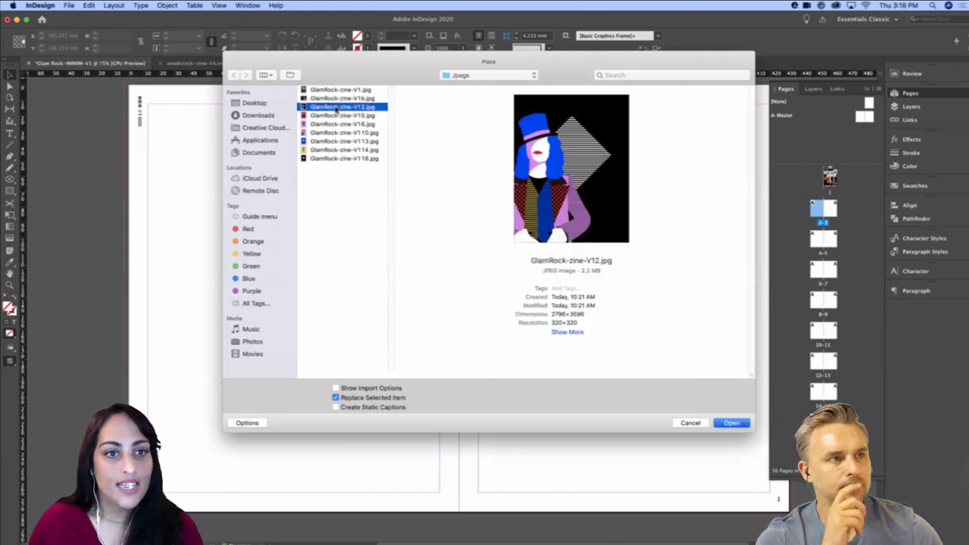
{"action": "left_click", "coordinate": [726, 424]}
{"action": "left_click", "coordinate": [186, 151]}
{"action": "left_click_drag", "start_coordinate": [215, 181], "coordinate": [159, 115]}
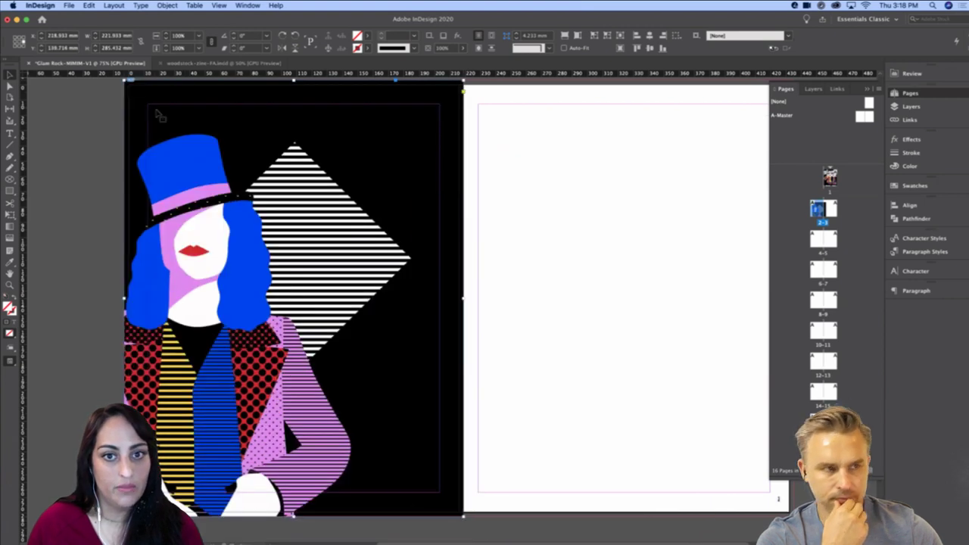
{"action": "left_click_drag", "start_coordinate": [464, 298], "coordinate": [458, 297]}
{"action": "left_click", "coordinate": [518, 297]}
{"action": "left_click_drag", "start_coordinate": [536, 286], "coordinate": [502, 288]}
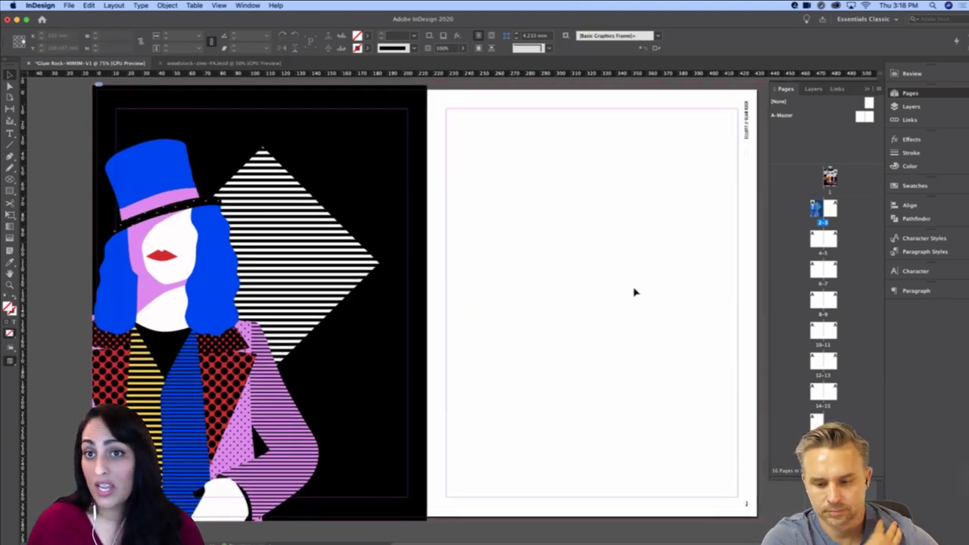
Delete all unused colour swatches from the document
{"action": "left_click", "coordinate": [909, 185]}
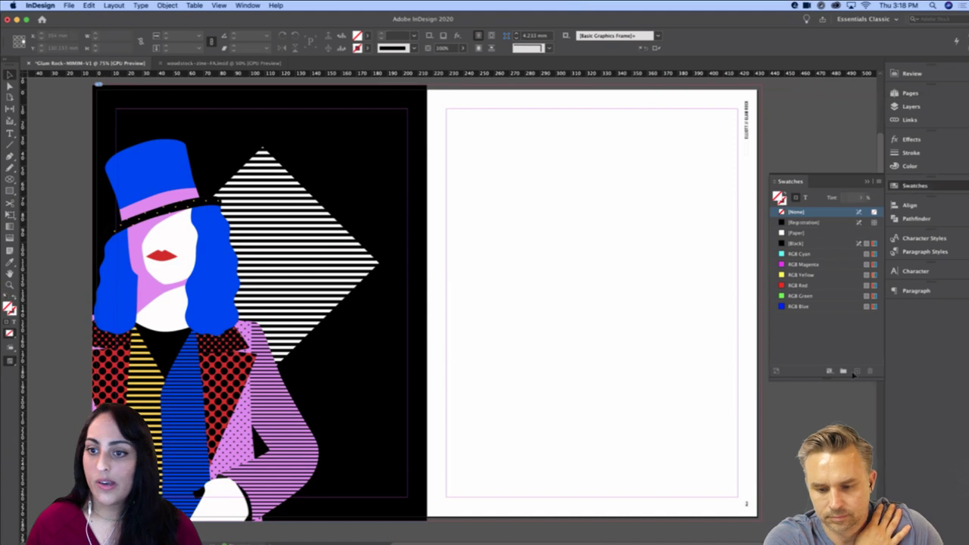
{"action": "left_click", "coordinate": [879, 182]}
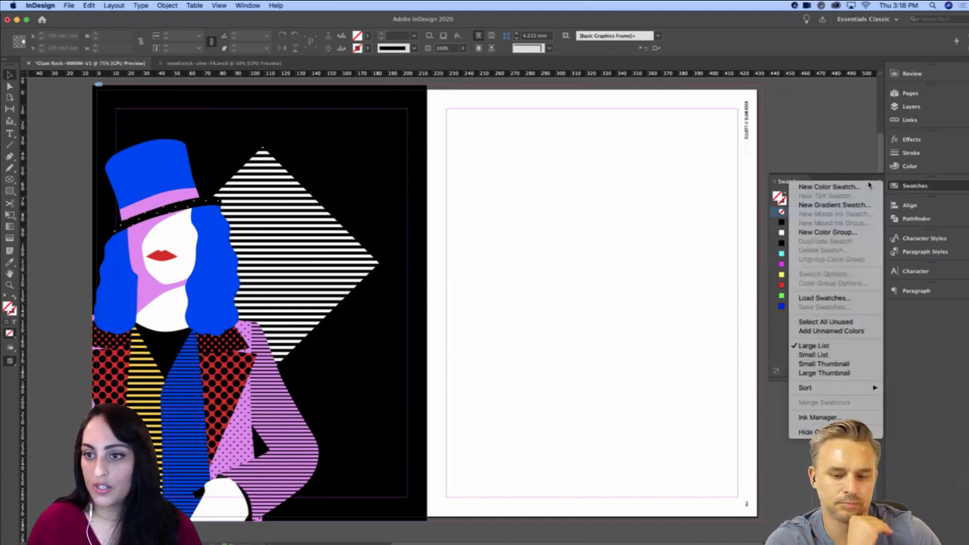
{"action": "left_click", "coordinate": [825, 322]}
{"action": "left_click", "coordinate": [870, 371]}
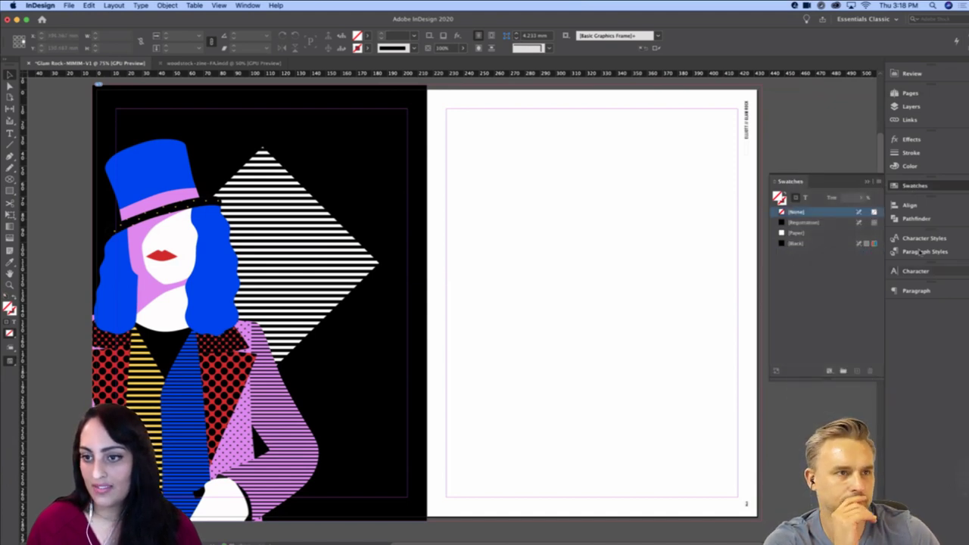
Load the colour swatches from Glam-Rock.ase in the Colour Library folder into the document
{"action": "left_click", "coordinate": [880, 182]}
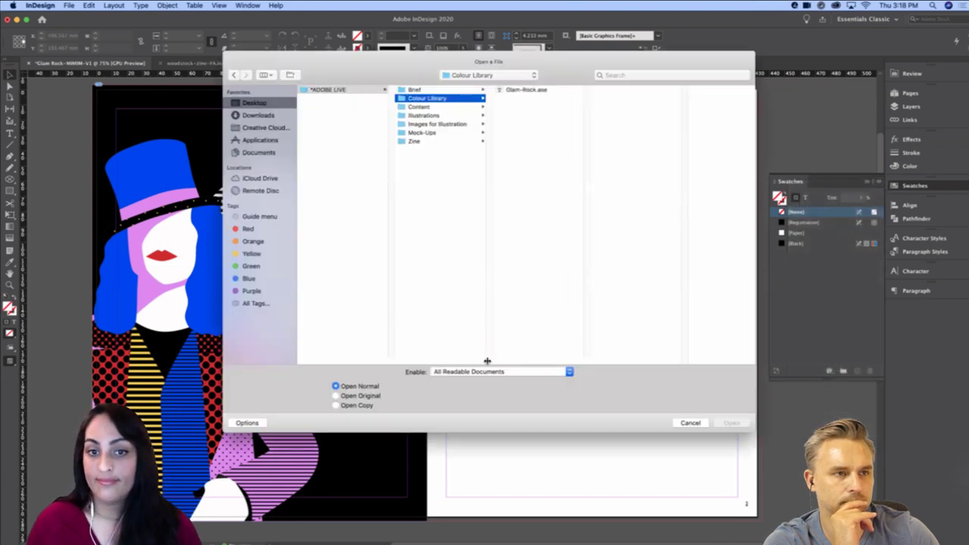
{"action": "left_click", "coordinate": [529, 98]}
{"action": "left_click", "coordinate": [526, 89]}
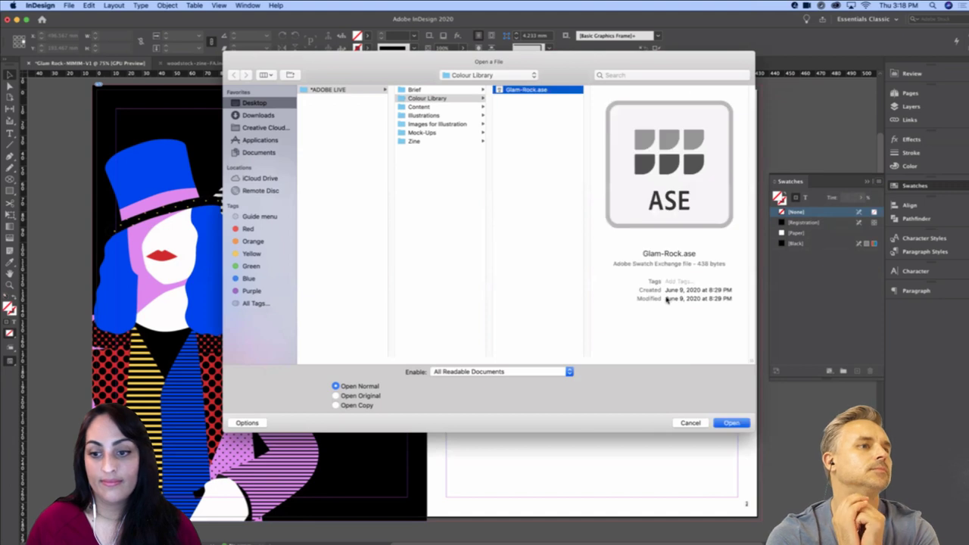
{"action": "left_click", "coordinate": [732, 422]}
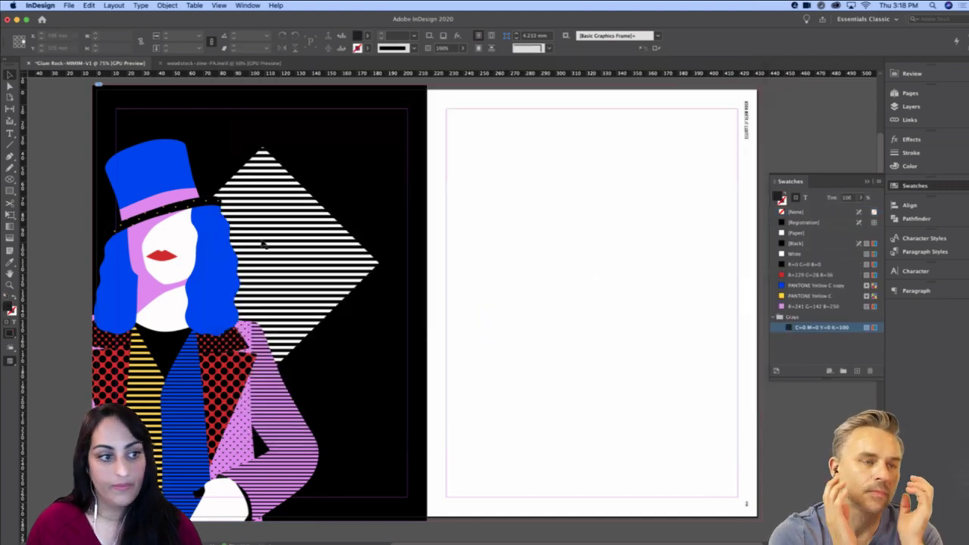
Draw a full-bleed rectangle covering page 3 and fill it with the PANTONE Yellow C swatch
{"action": "left_click", "coordinate": [10, 192]}
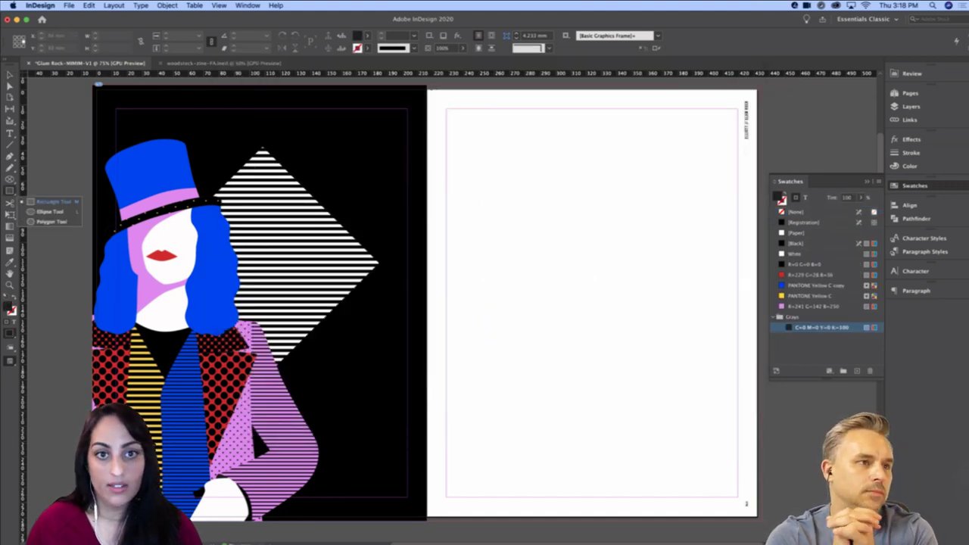
{"action": "left_click_drag", "start_coordinate": [430, 90], "coordinate": [761, 520]}
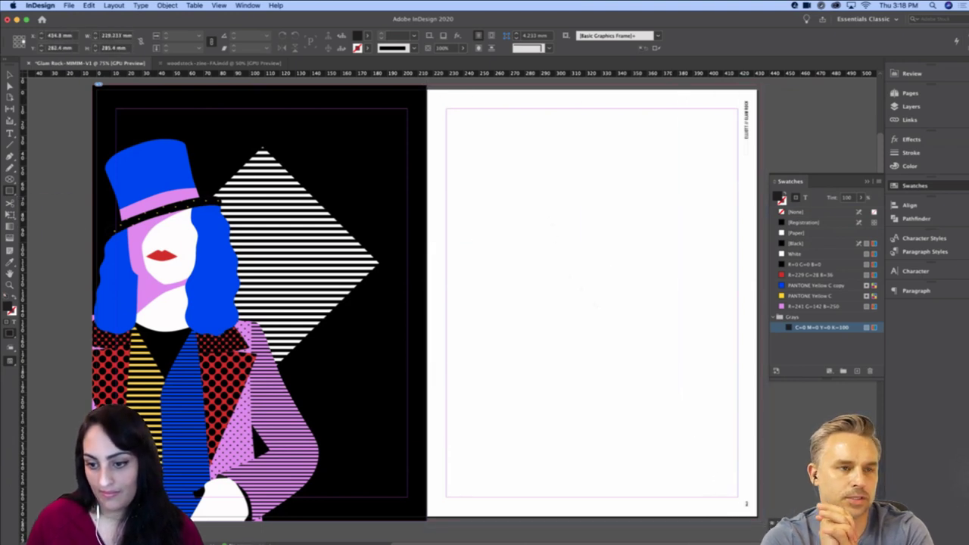
{"action": "left_click", "coordinate": [804, 296]}
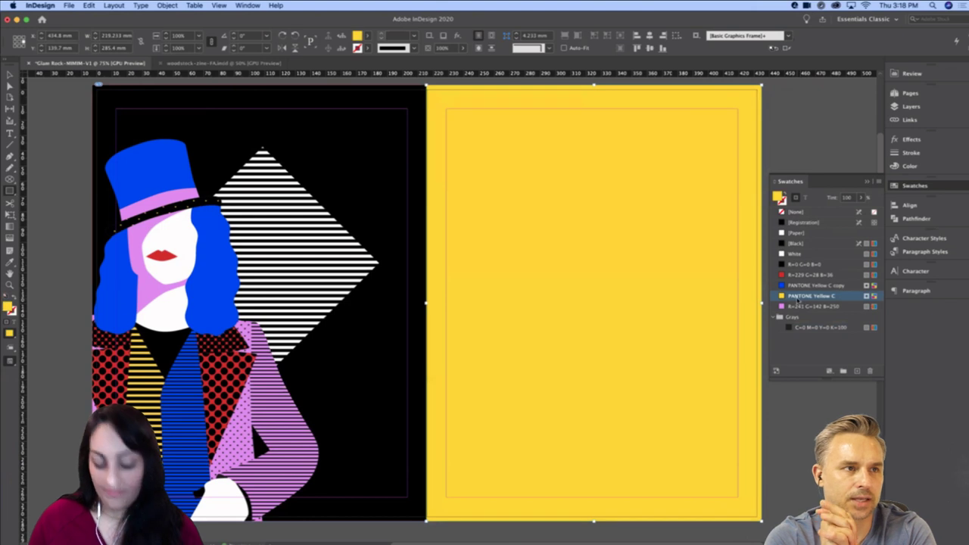
{"action": "left_click", "coordinate": [10, 75]}
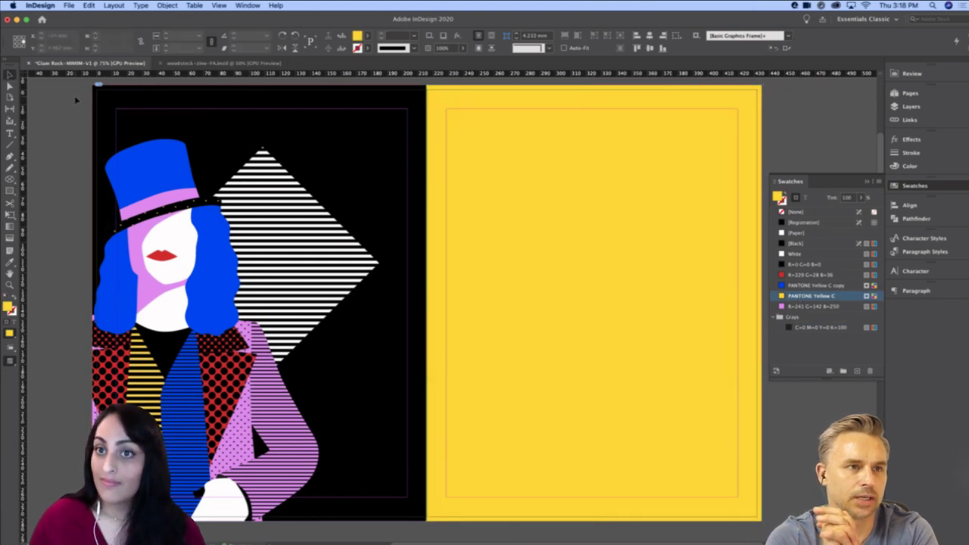
{"action": "left_click", "coordinate": [76, 100]}
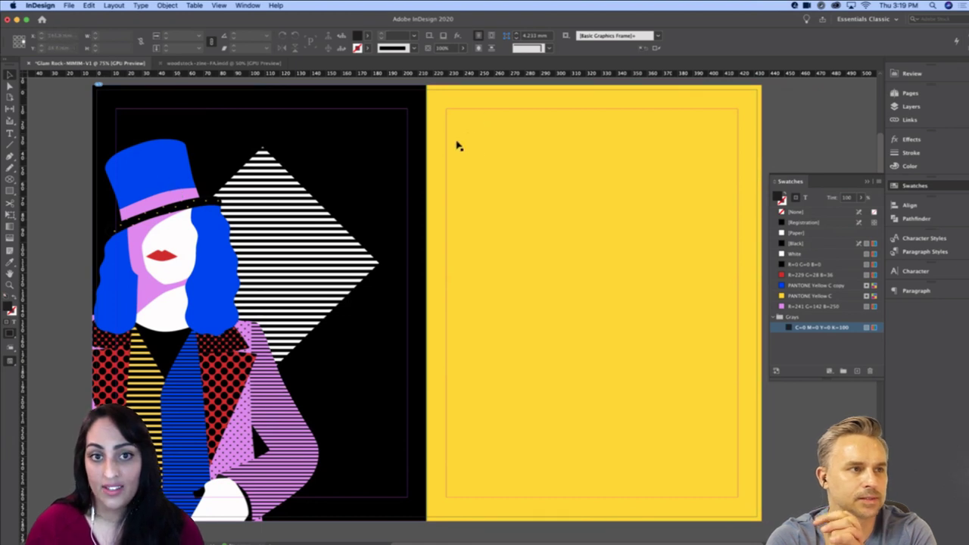
Try narrowing the page 2 illustration and the yellow page 3 background together from their outer edge, and undo the change
{"action": "left_click_drag", "start_coordinate": [700, 155], "coordinate": [701, 154]}
{"action": "key", "text": "shift+super+a"}
{"action": "left_click", "coordinate": [402, 158]}
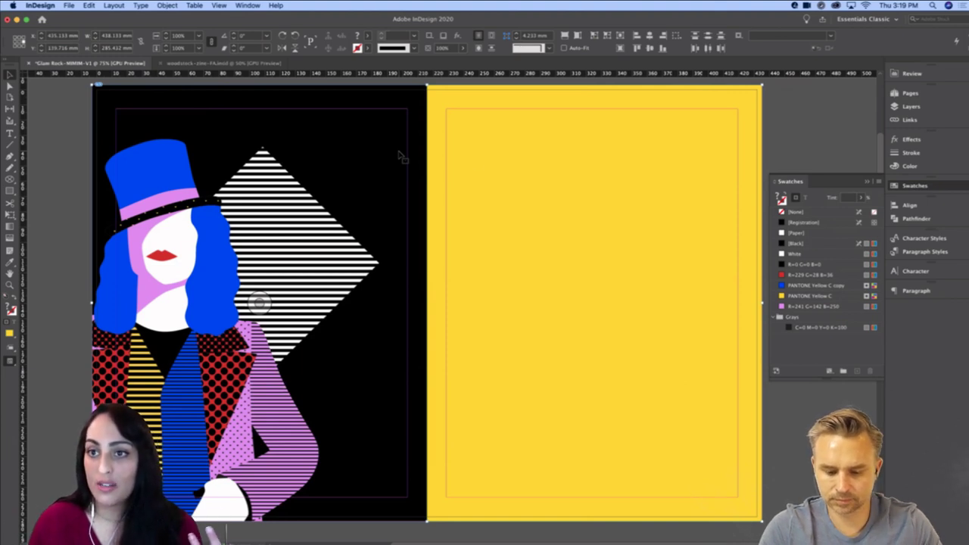
{"action": "left_click_drag", "start_coordinate": [761, 303], "coordinate": [740, 303]}
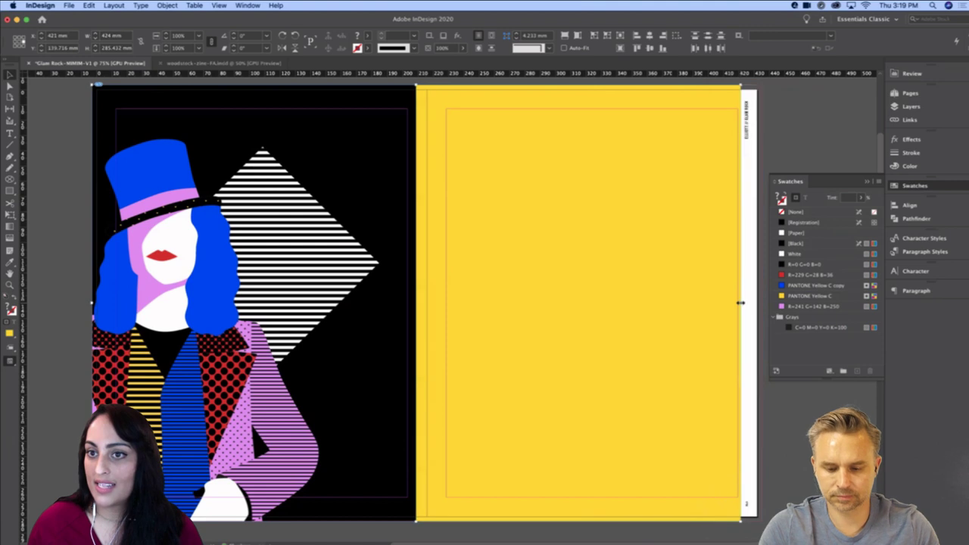
{"action": "key", "text": "super+z"}
{"action": "left_click", "coordinate": [828, 133]}
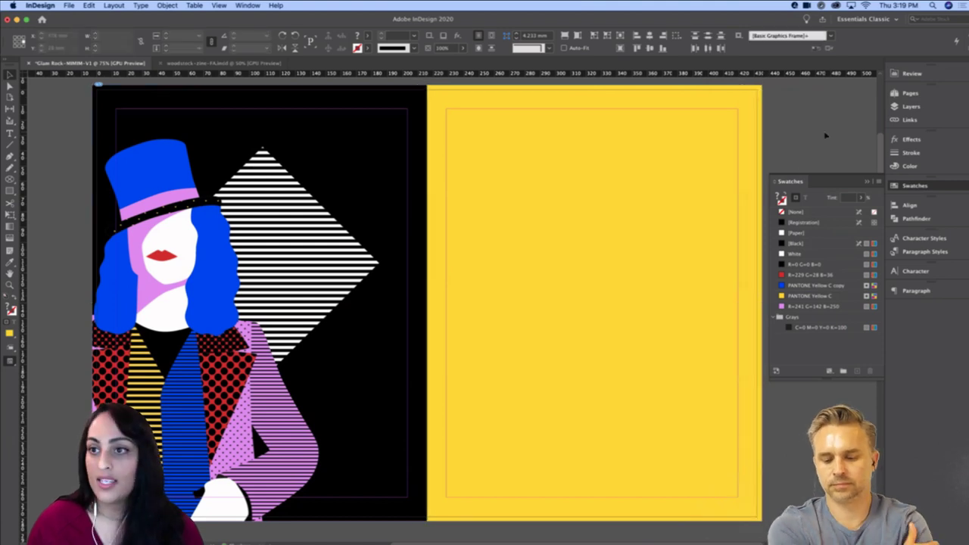
Move all the running text and page number frames on the A-Master spread onto a new top layer and lock that layer
{"action": "left_click", "coordinate": [904, 93]}
{"action": "double_click", "coordinate": [864, 118]}
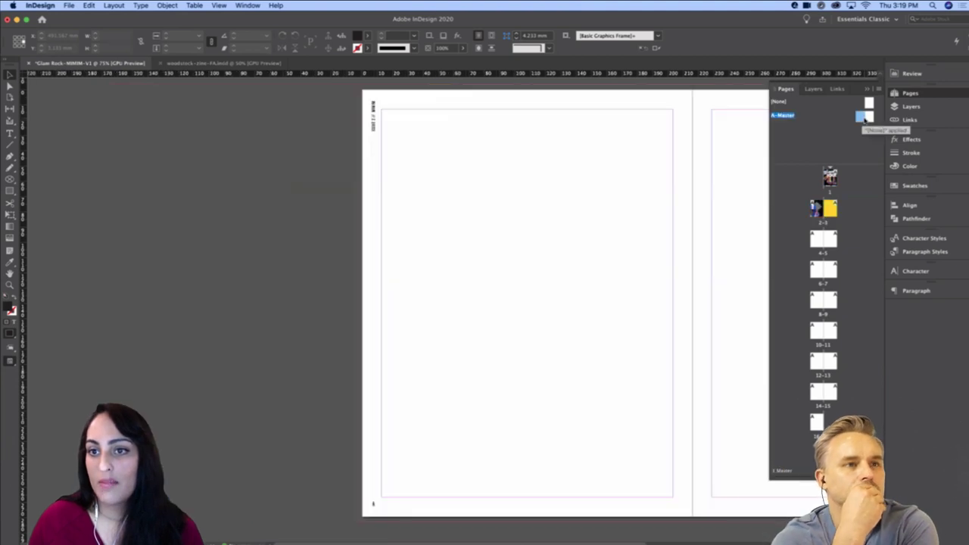
{"action": "left_click_drag", "start_coordinate": [725, 135], "coordinate": [459, 136]}
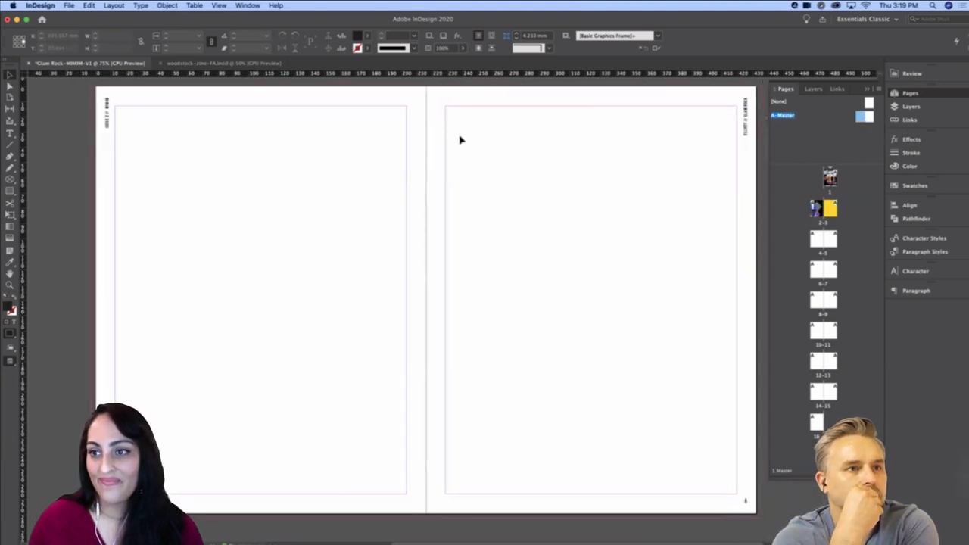
{"action": "left_click", "coordinate": [925, 111]}
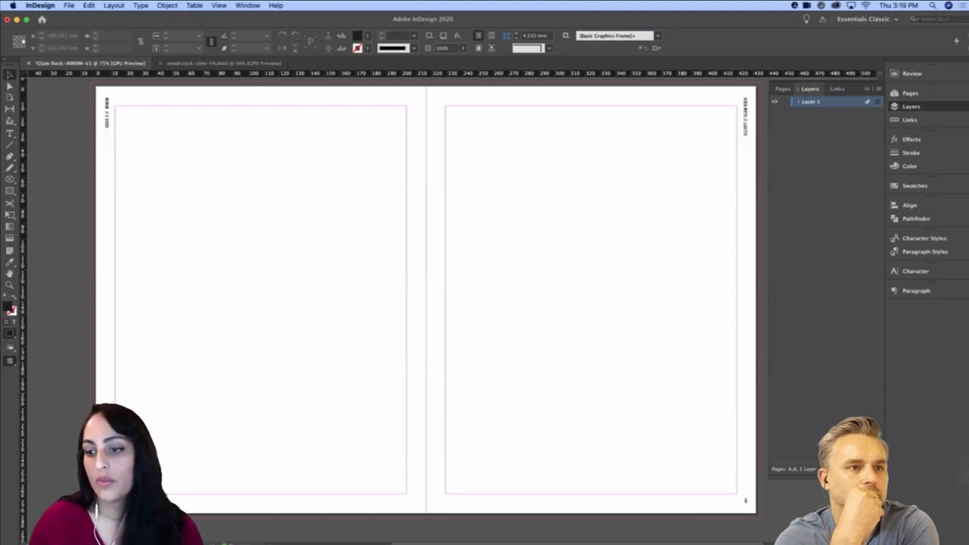
{"action": "left_click", "coordinate": [867, 469]}
{"action": "key", "text": "super+a"}
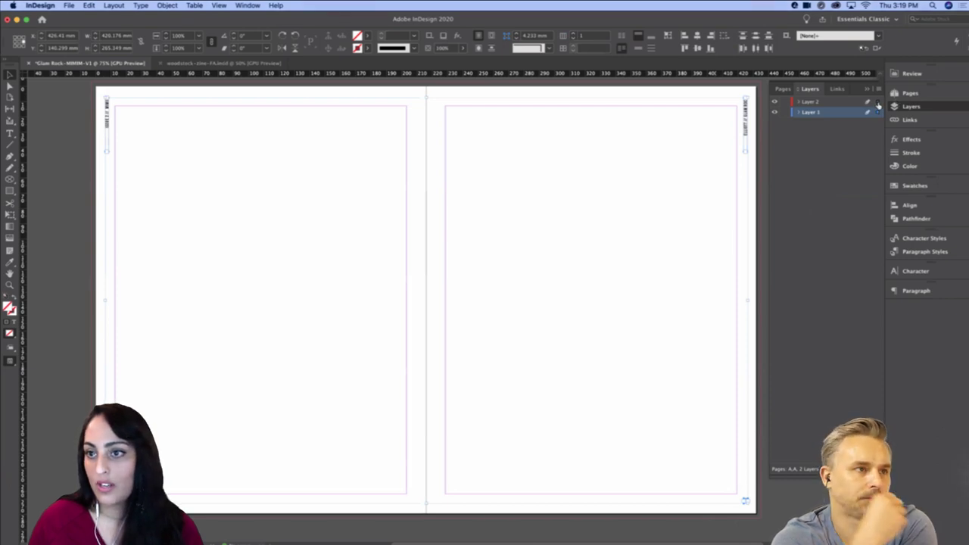
{"action": "left_click_drag", "start_coordinate": [878, 112], "coordinate": [878, 102]}
{"action": "left_click", "coordinate": [785, 102]}
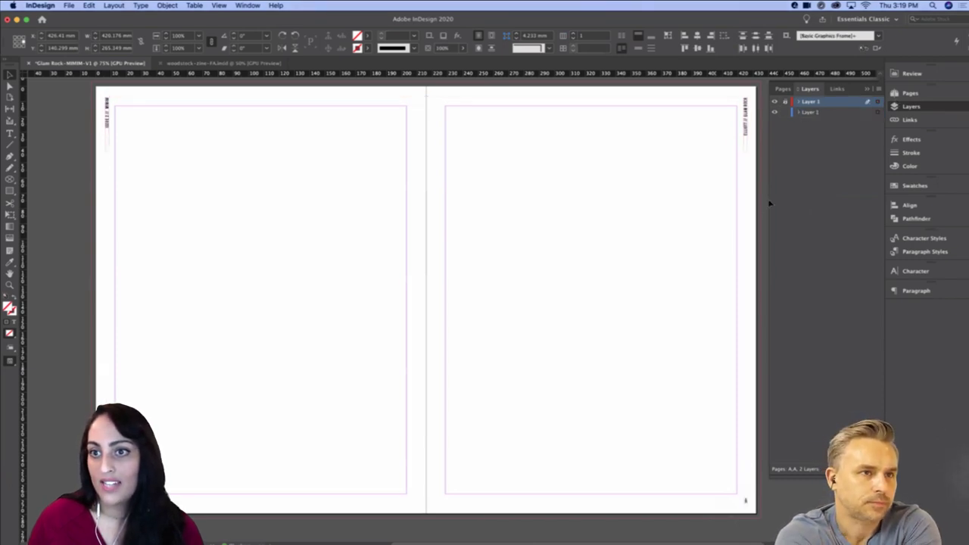
Return to the page 2–3 spread and rename Layer 2 as Page Furniture
{"action": "left_click", "coordinate": [908, 93]}
{"action": "double_click", "coordinate": [825, 212]}
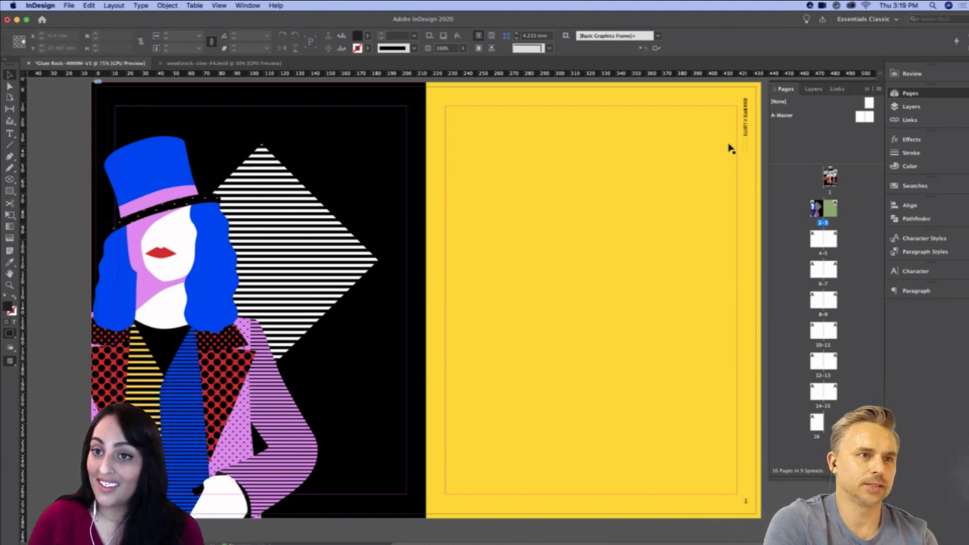
{"action": "left_click", "coordinate": [911, 106]}
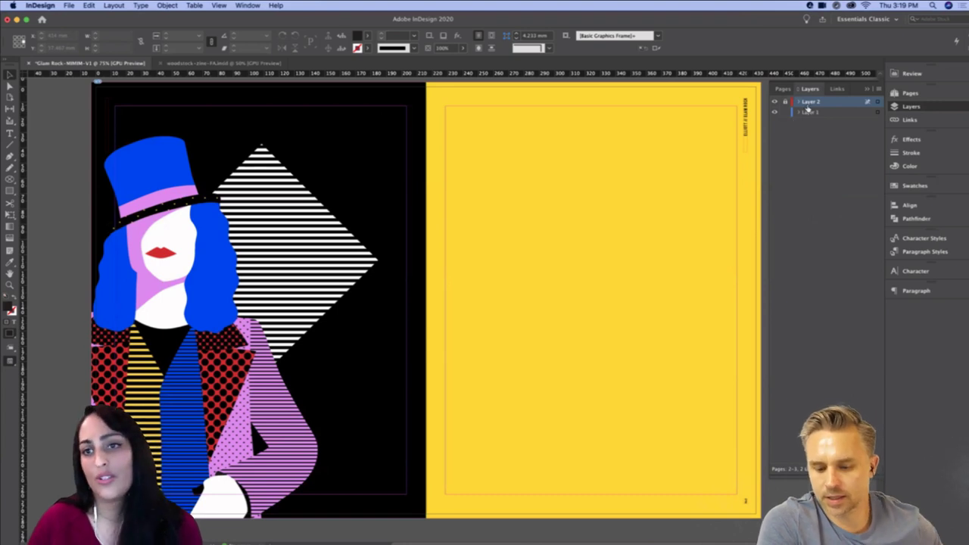
{"action": "double_click", "coordinate": [818, 103]}
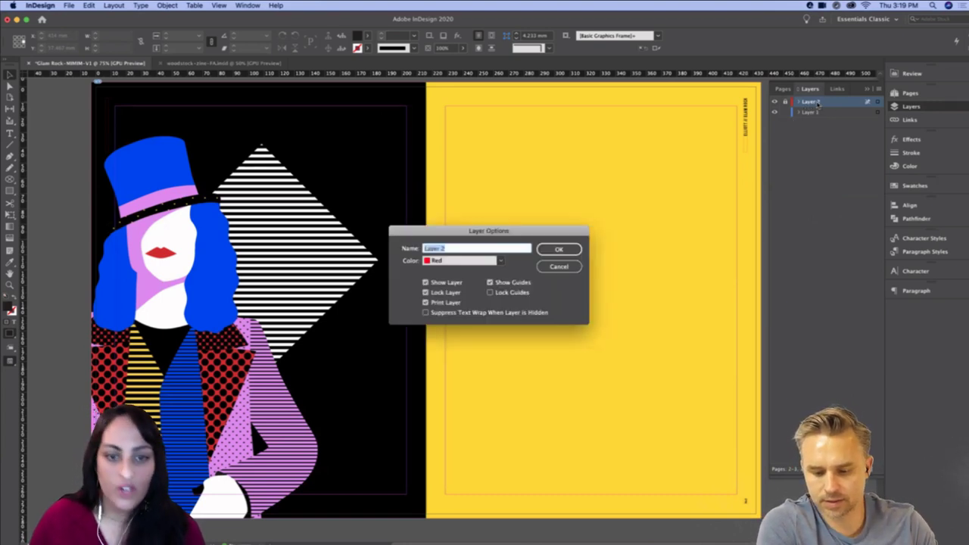
{"action": "type", "text": "I"}
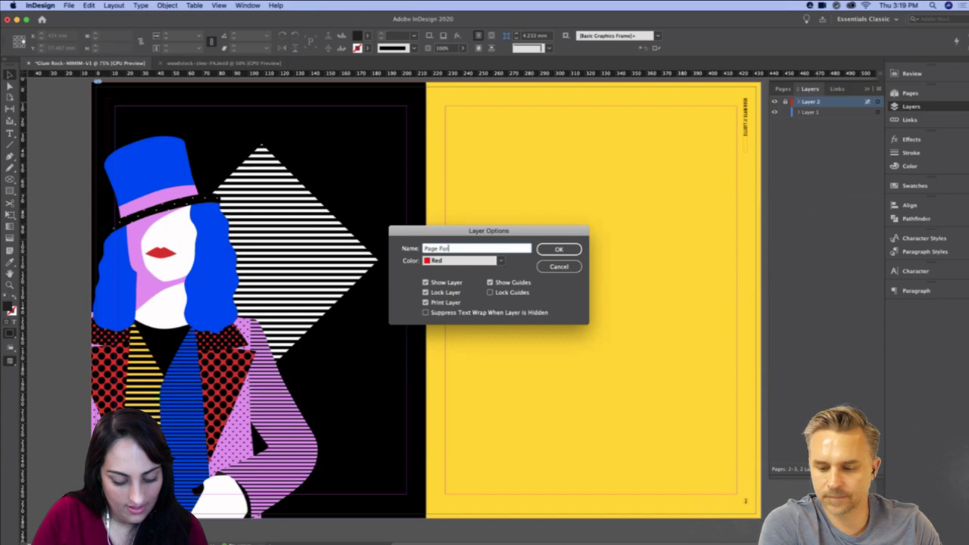
{"action": "type", "text": "age Furniture"}
{"action": "key", "text": "Return"}
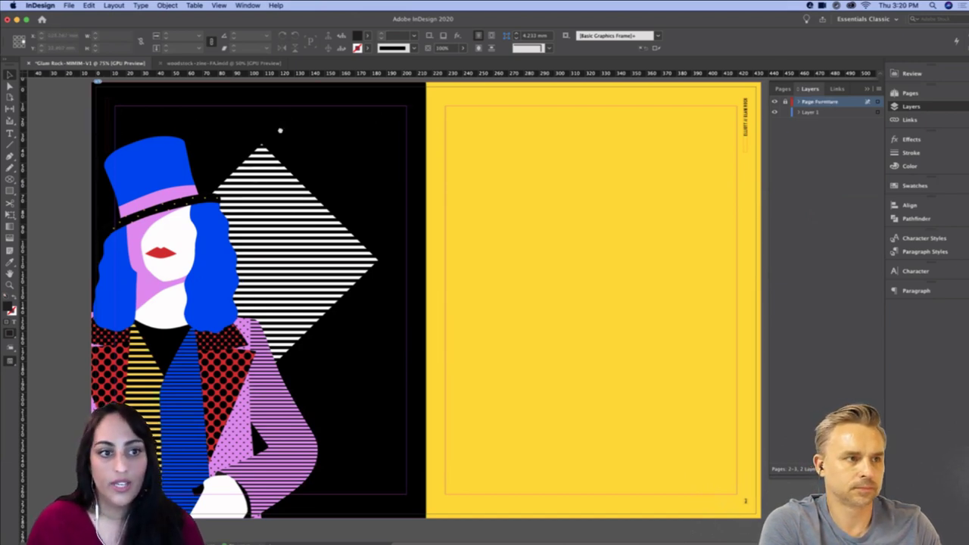
Duplicate the A-Master spread as a second master spread and view it whole
{"action": "scroll", "coordinate": [68, 132], "scroll_direction": "up", "scroll_amount": 1}
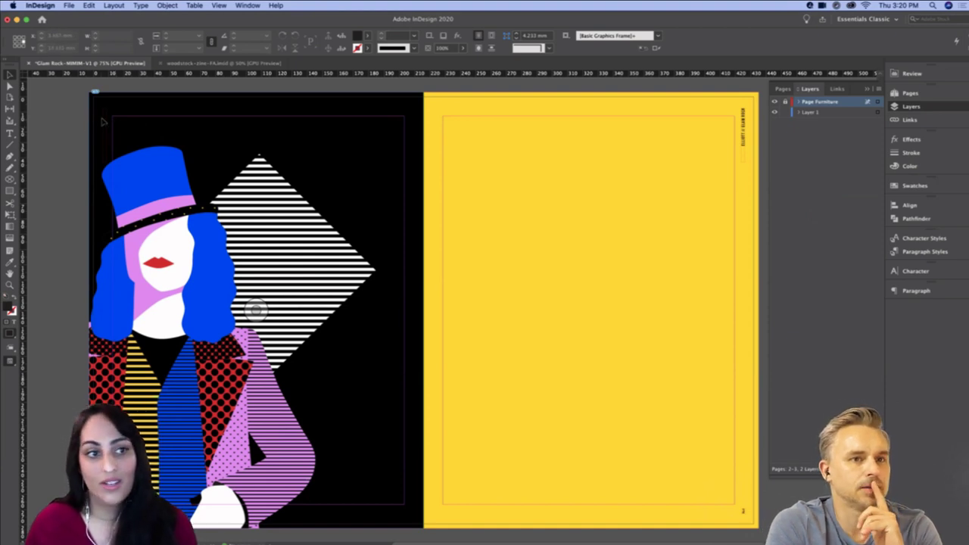
{"action": "left_click", "coordinate": [952, 97]}
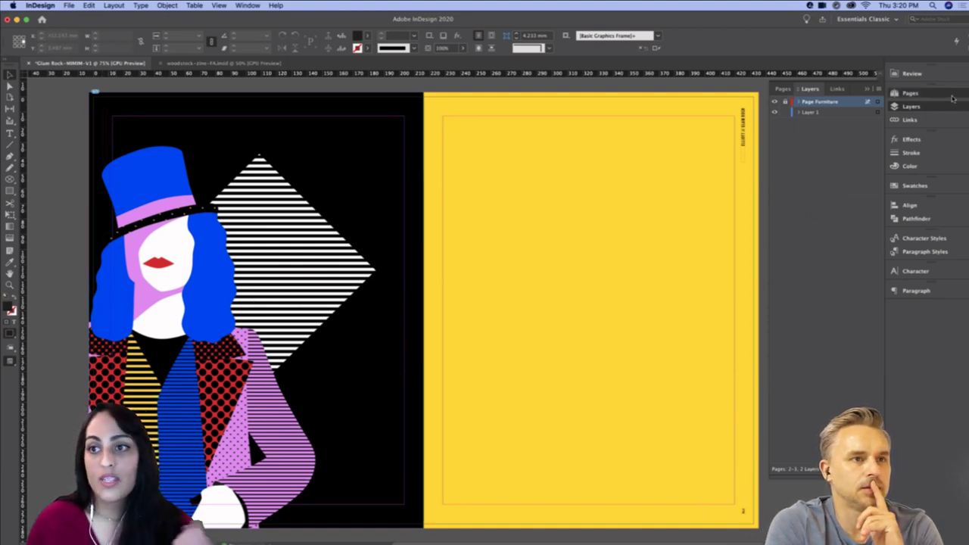
{"action": "left_click", "coordinate": [878, 90]}
{"action": "left_click", "coordinate": [860, 112]}
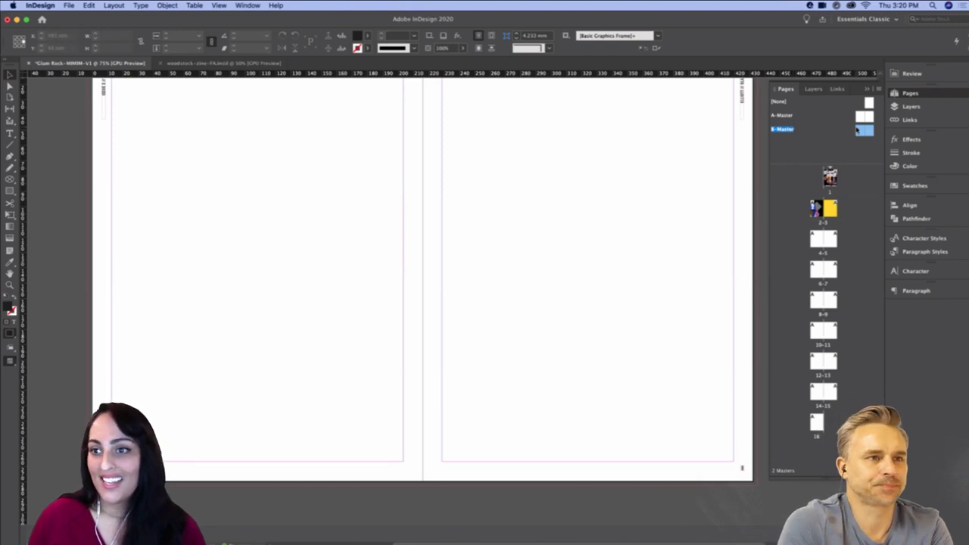
{"action": "key", "text": "super+minus"}
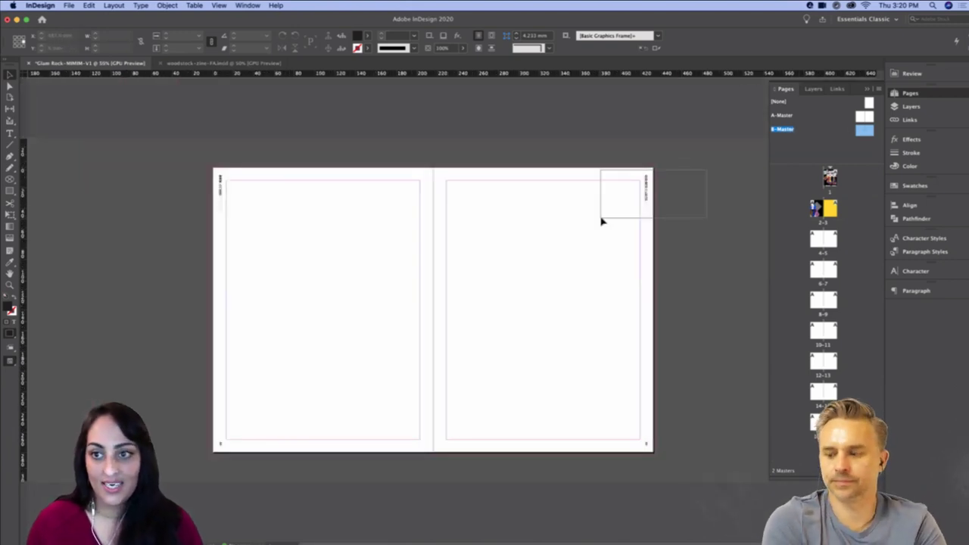
Unlock the Page Furniture layer and set the text colour of all B-Master running text and page numbers to [Paper]
{"action": "left_click", "coordinate": [813, 88]}
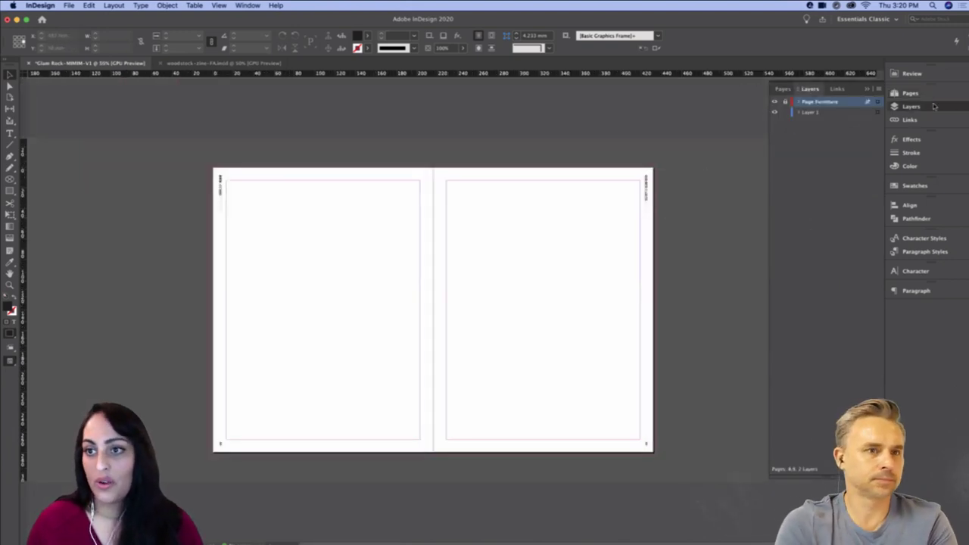
{"action": "left_click", "coordinate": [783, 89]}
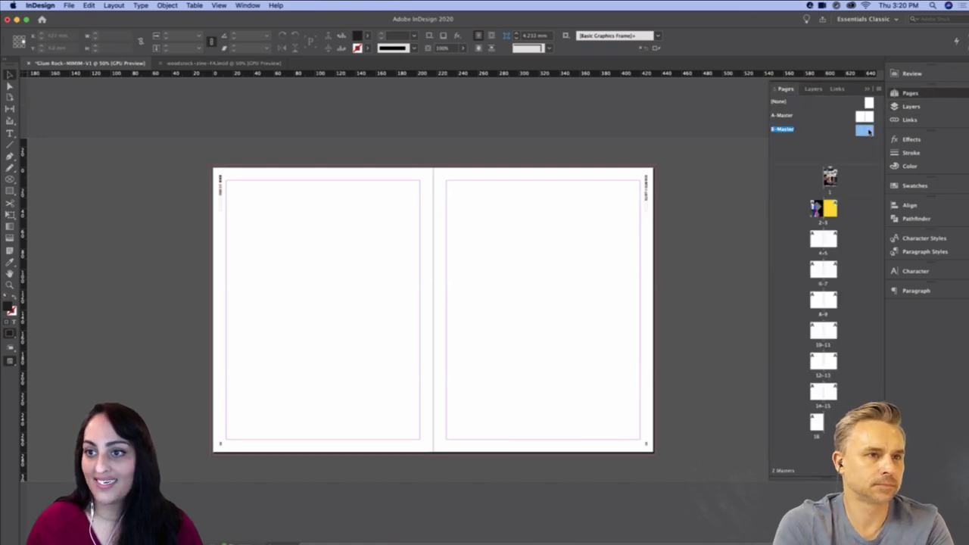
{"action": "left_click_drag", "start_coordinate": [574, 219], "coordinate": [186, 467]}
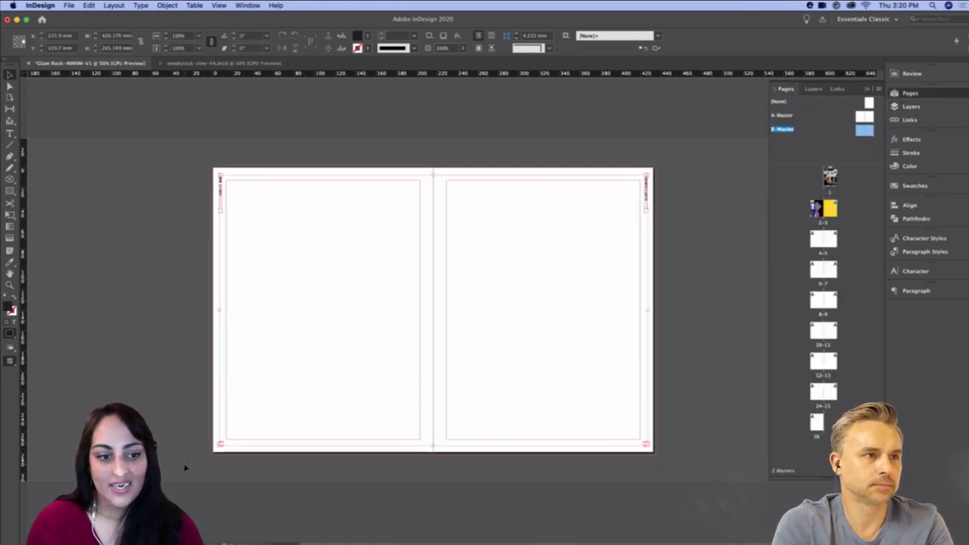
{"action": "left_click", "coordinate": [914, 186]}
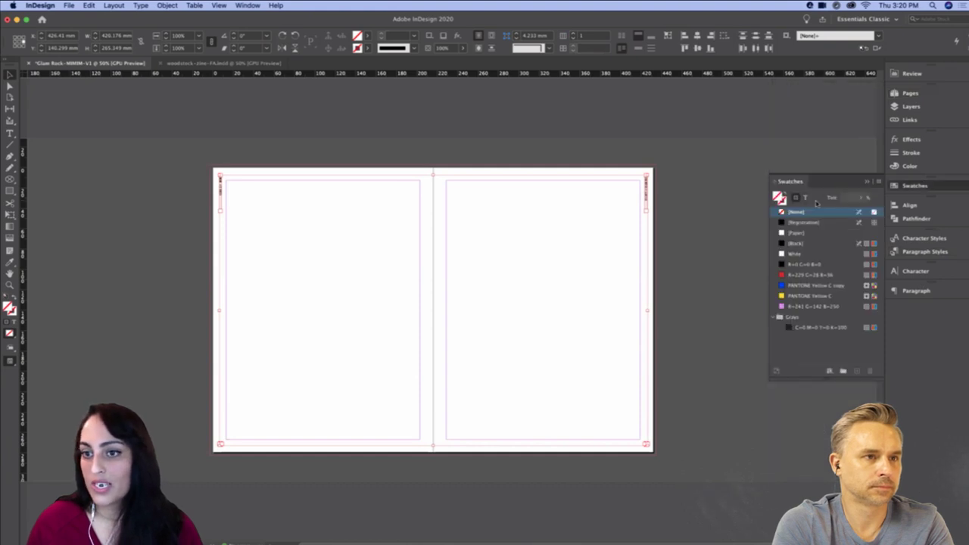
{"action": "left_click", "coordinate": [805, 199]}
{"action": "left_click", "coordinate": [793, 234]}
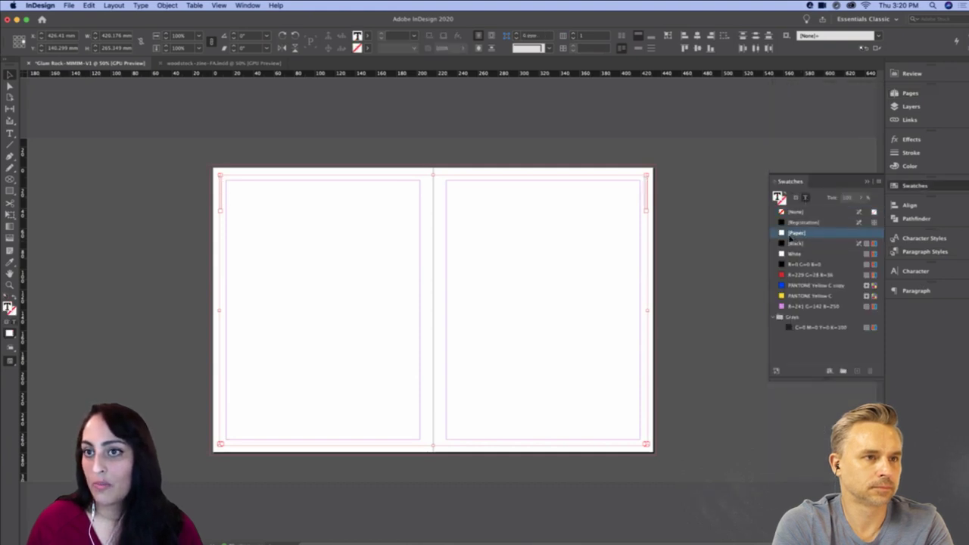
{"action": "left_click", "coordinate": [713, 257]}
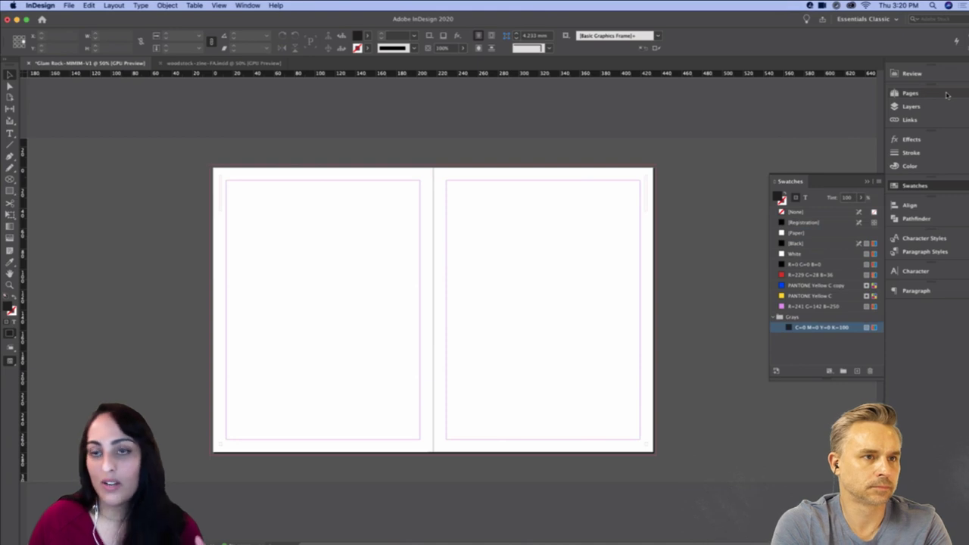
Apply the B-Master to page 2 and view the whole 2–3 spread
{"action": "key", "text": "super+equal"}
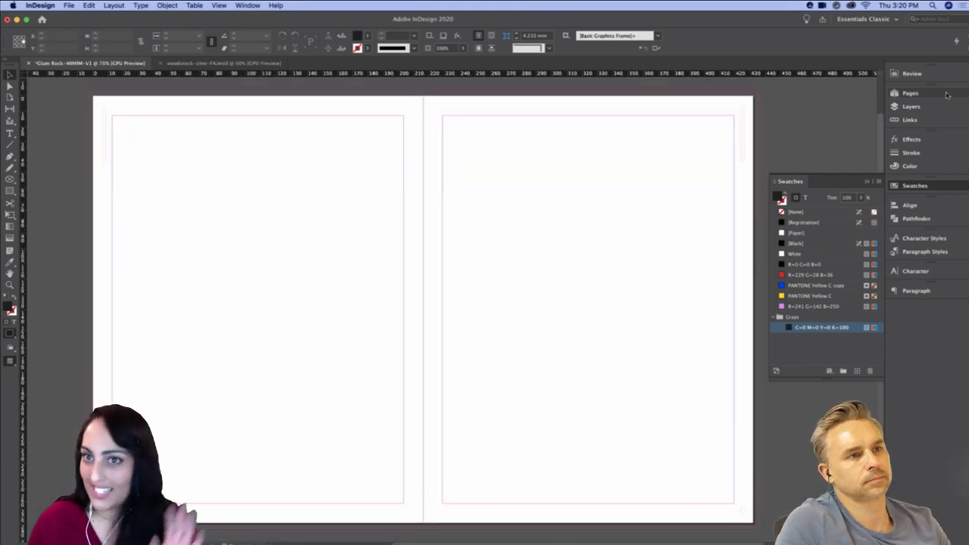
{"action": "left_click", "coordinate": [943, 94]}
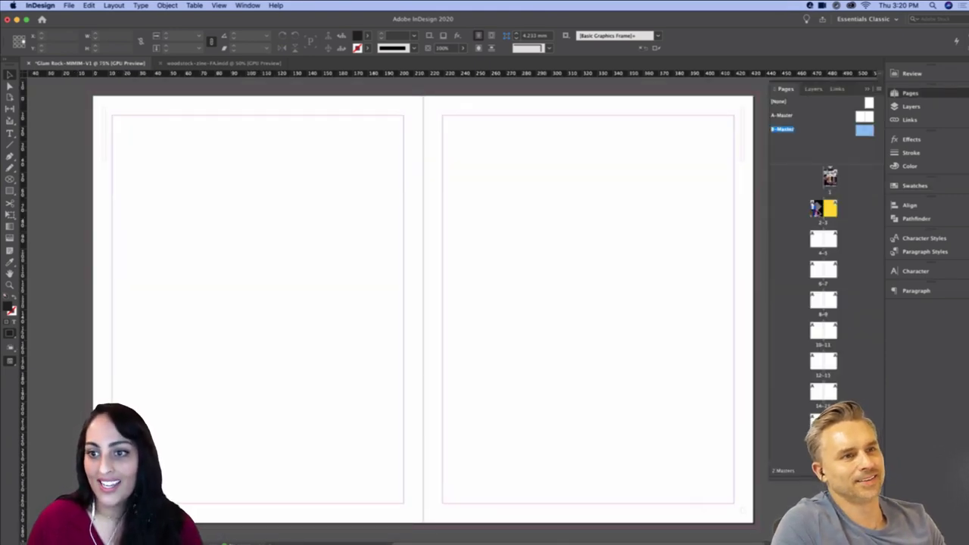
{"action": "left_click", "coordinate": [817, 212]}
{"action": "double_click", "coordinate": [817, 212]}
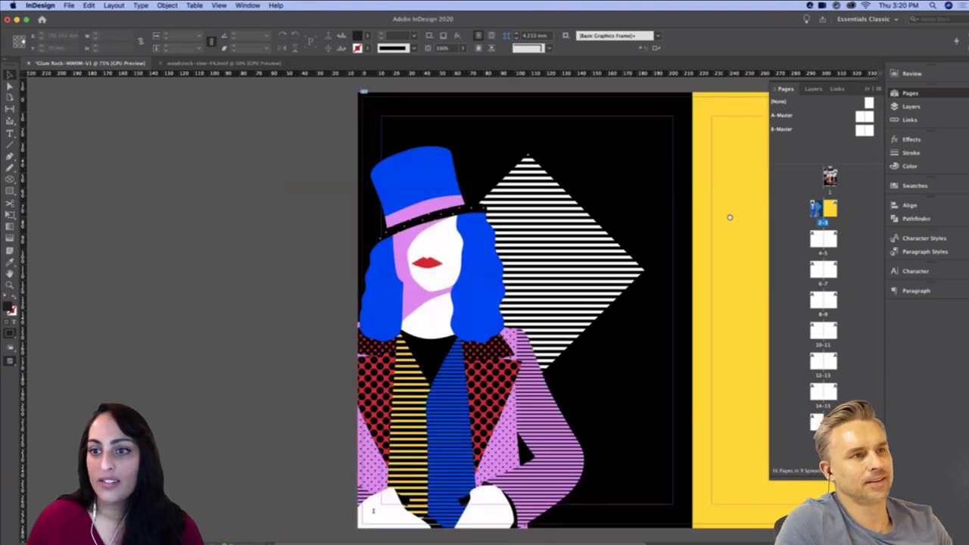
{"action": "scroll", "coordinate": [729, 216], "scroll_direction": "right", "scroll_amount": 5}
{"action": "scroll", "coordinate": [636, 209], "scroll_direction": "right", "scroll_amount": 1}
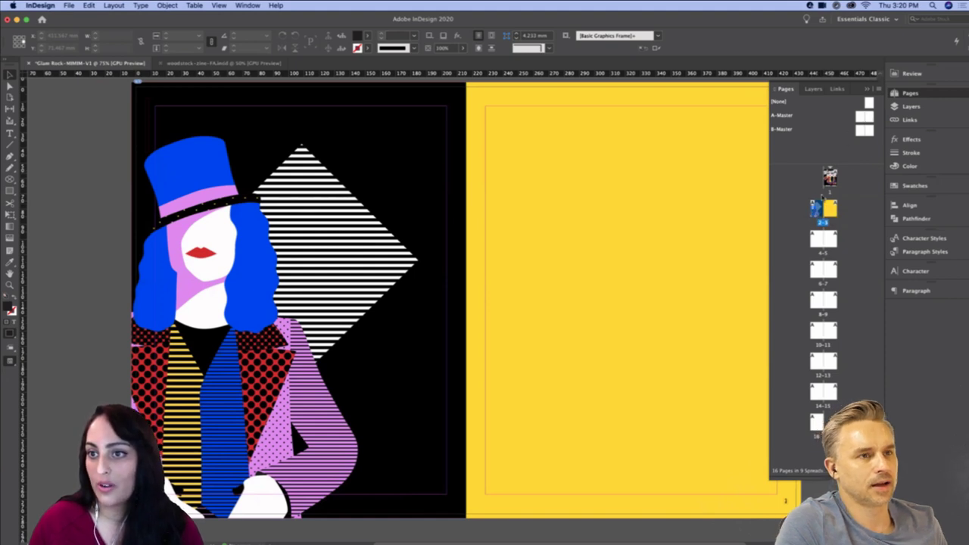
{"action": "left_click_drag", "start_coordinate": [854, 130], "coordinate": [816, 211]}
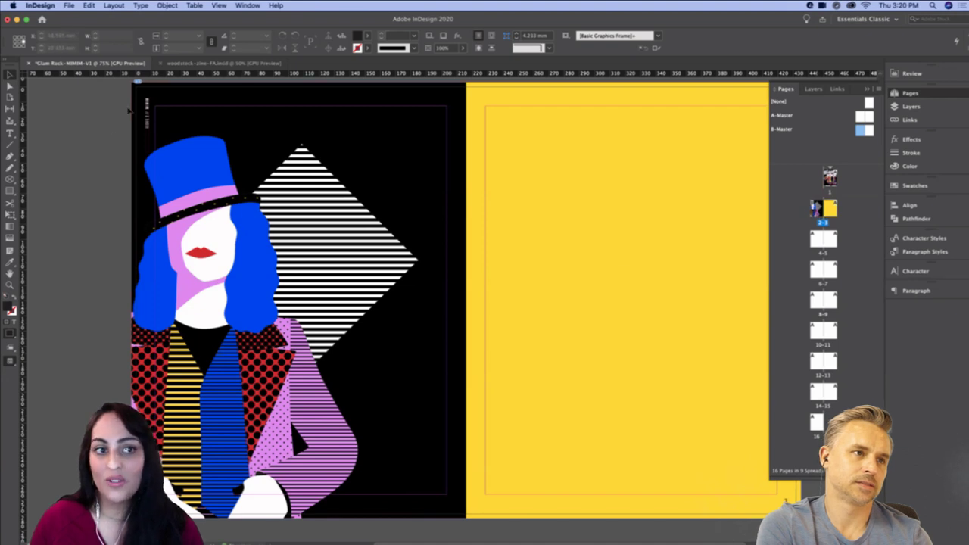
{"action": "scroll", "coordinate": [508, 173], "scroll_direction": "right", "scroll_amount": 2}
{"action": "key", "text": "super+minus"}
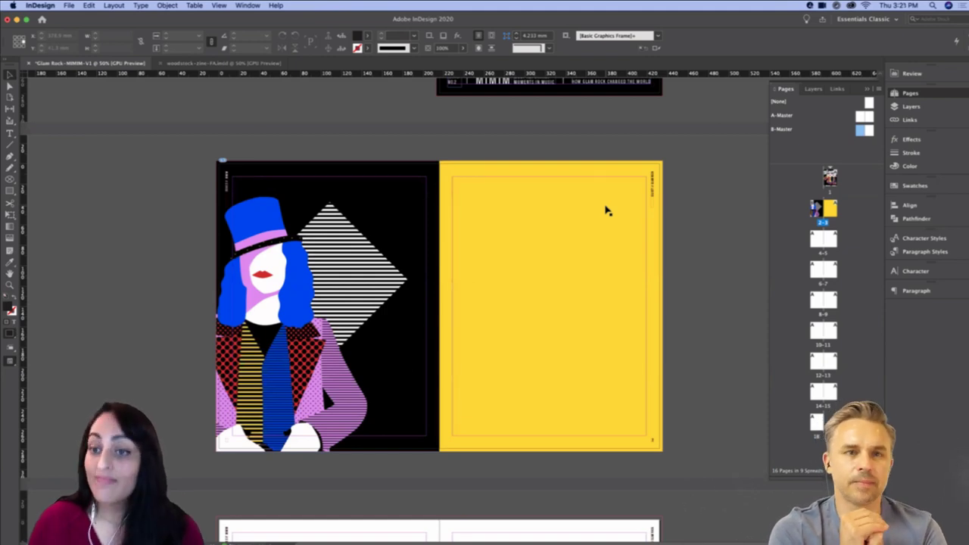
Compare the page furniture on the B-Master and A-Master spreads and return to the page 2–3 spread
{"action": "double_click", "coordinate": [784, 130]}
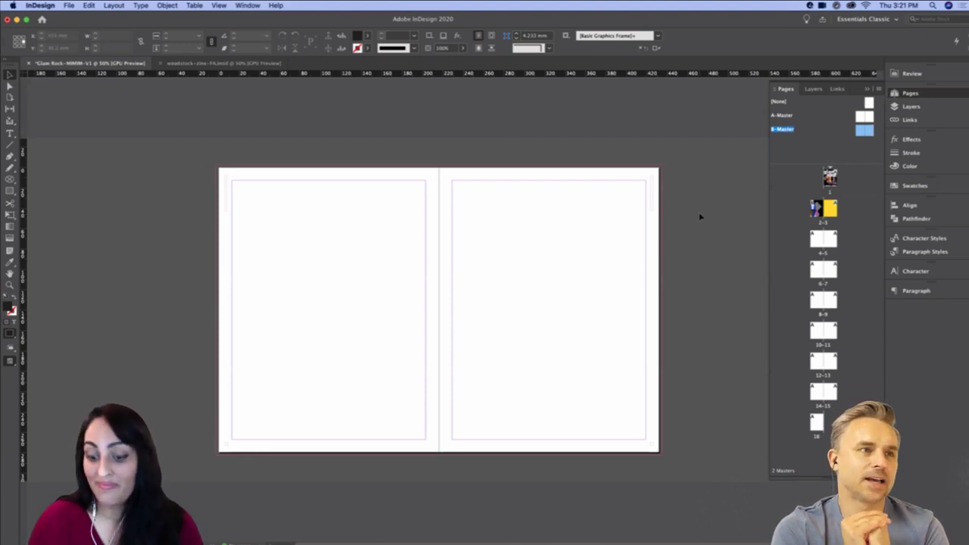
{"action": "key", "text": "super+minus"}
{"action": "key", "text": "super+equal"}
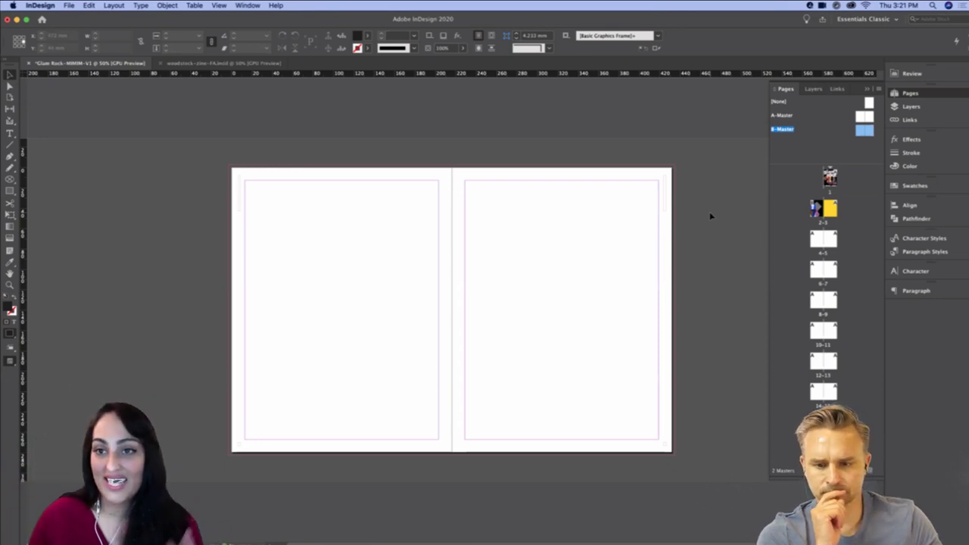
{"action": "double_click", "coordinate": [864, 116]}
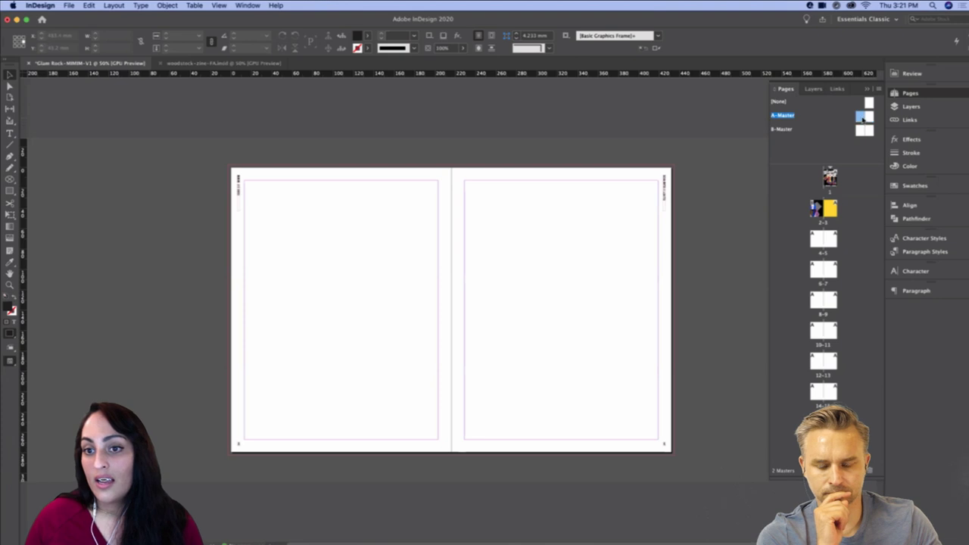
{"action": "left_click", "coordinate": [862, 133]}
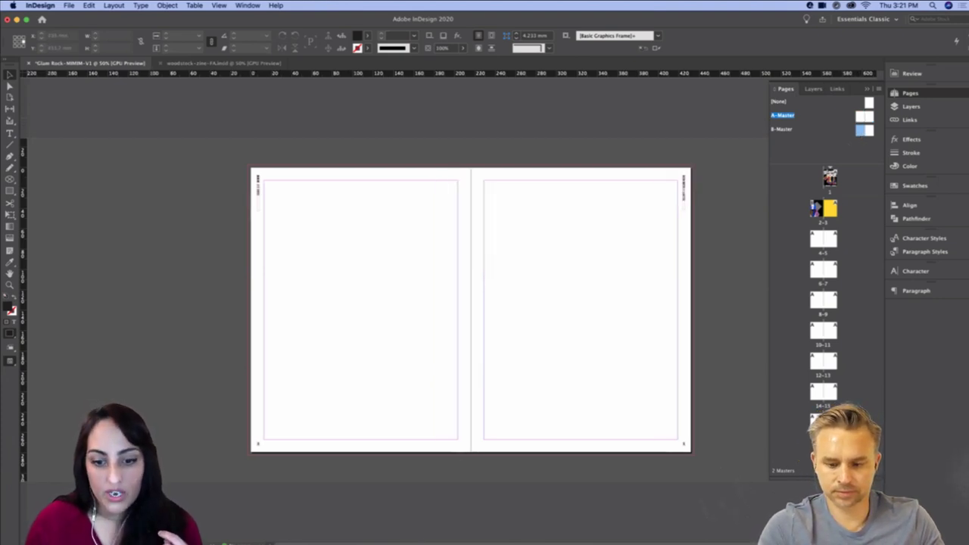
{"action": "mouse_move", "coordinate": [445, 530]}
{"action": "double_click", "coordinate": [823, 208]}
Switch to Glam Rock Brief.pdf in Acrobat, check its Keep and Change lists, and return to InDesign
{"action": "mouse_move", "coordinate": [535, 533]}
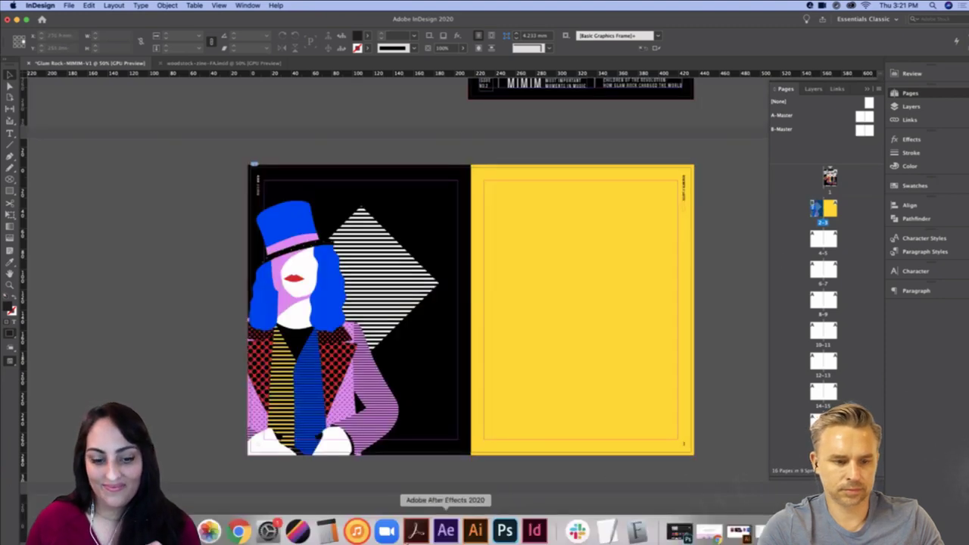
{"action": "left_click", "coordinate": [421, 532]}
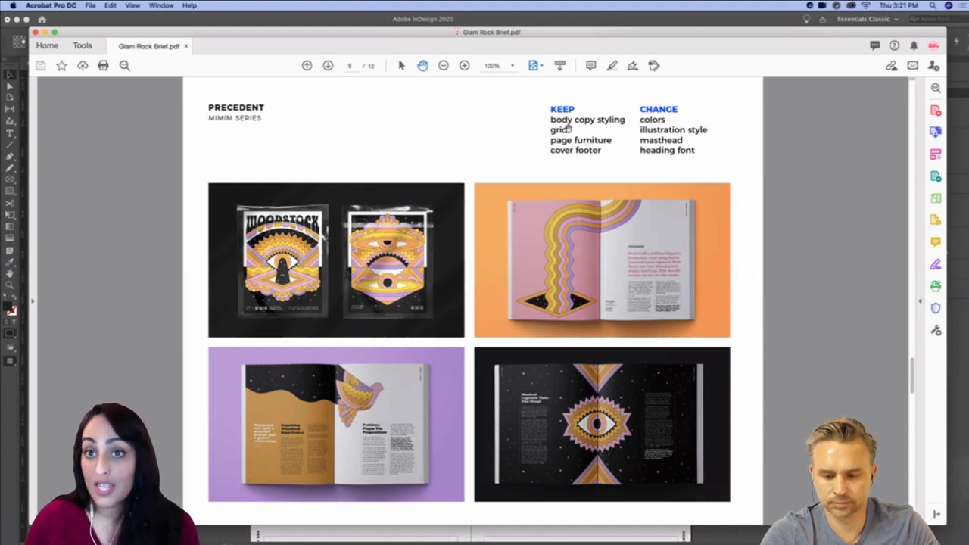
{"action": "left_click", "coordinate": [331, 28]}
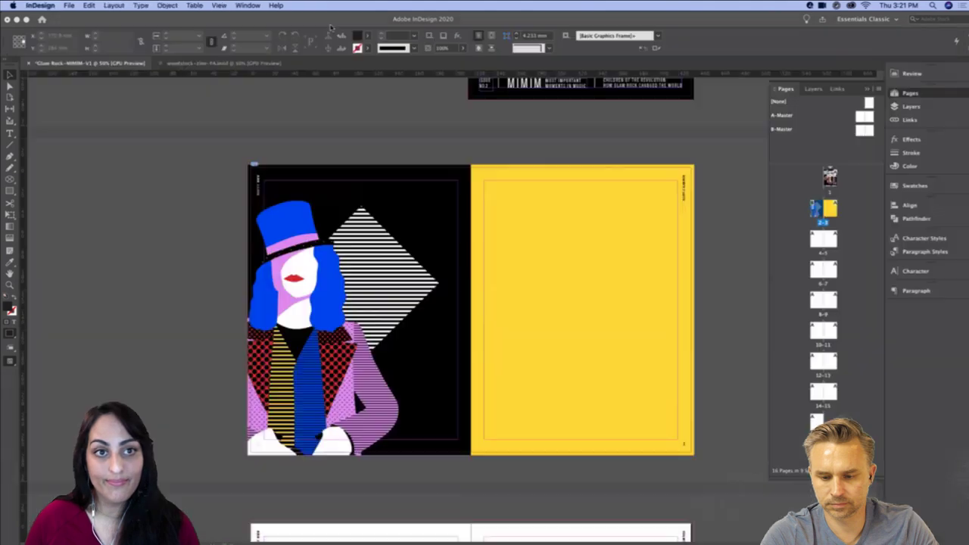
{"action": "scroll", "coordinate": [448, 162], "scroll_direction": "up", "scroll_amount": 3}
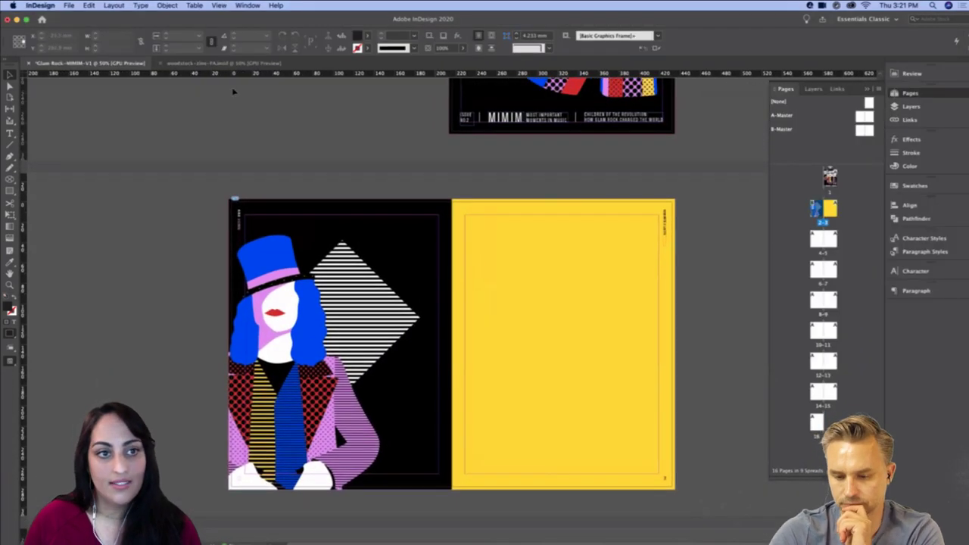
Check the margin and column settings of the Woodstock zine's 4–5 spread and return to the Glam Rock document
{"action": "left_click", "coordinate": [250, 64]}
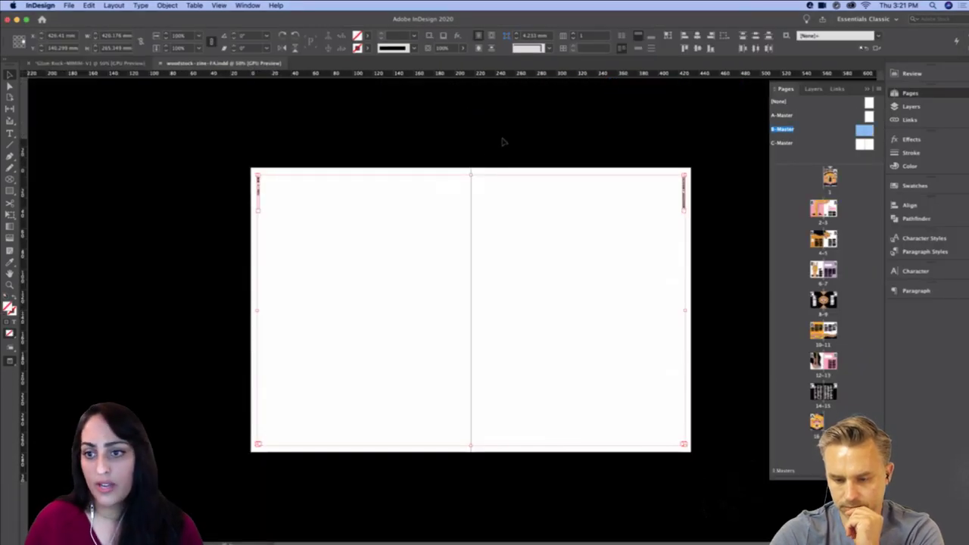
{"action": "double_click", "coordinate": [824, 210]}
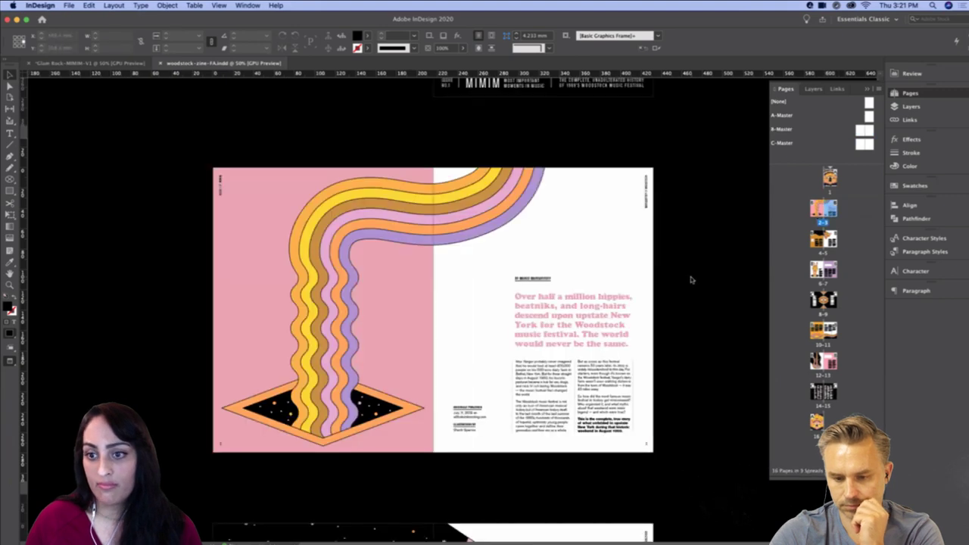
{"action": "double_click", "coordinate": [821, 240]}
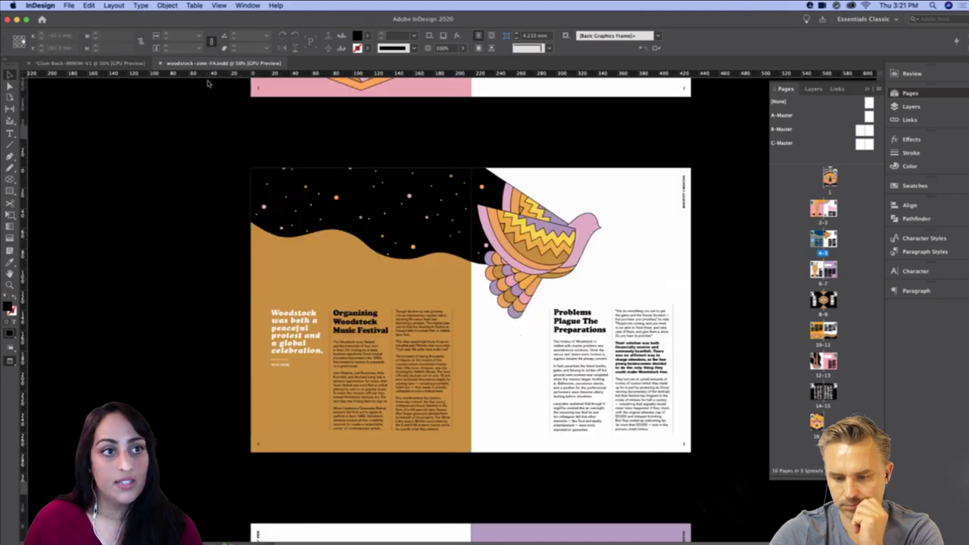
{"action": "left_click", "coordinate": [114, 6]}
{"action": "left_click", "coordinate": [140, 25]}
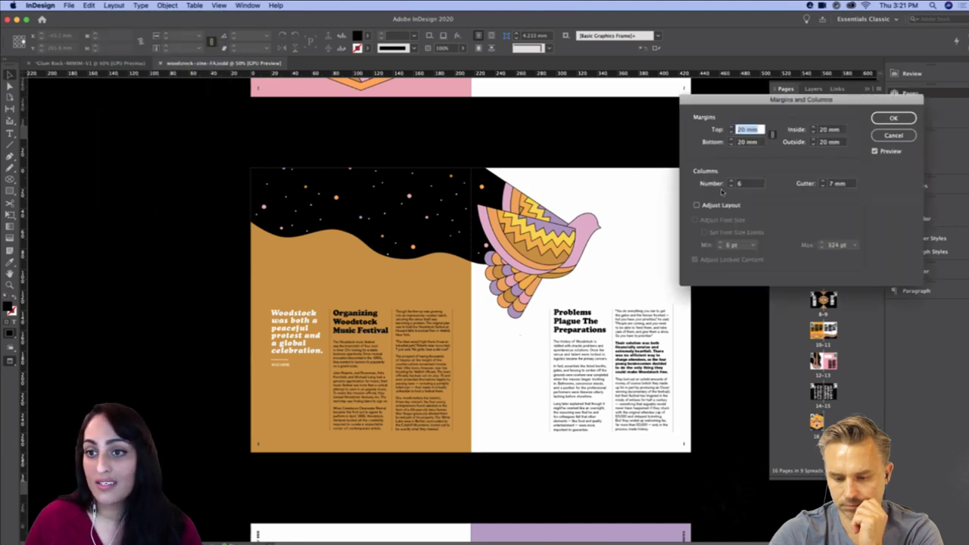
{"action": "left_click", "coordinate": [901, 135]}
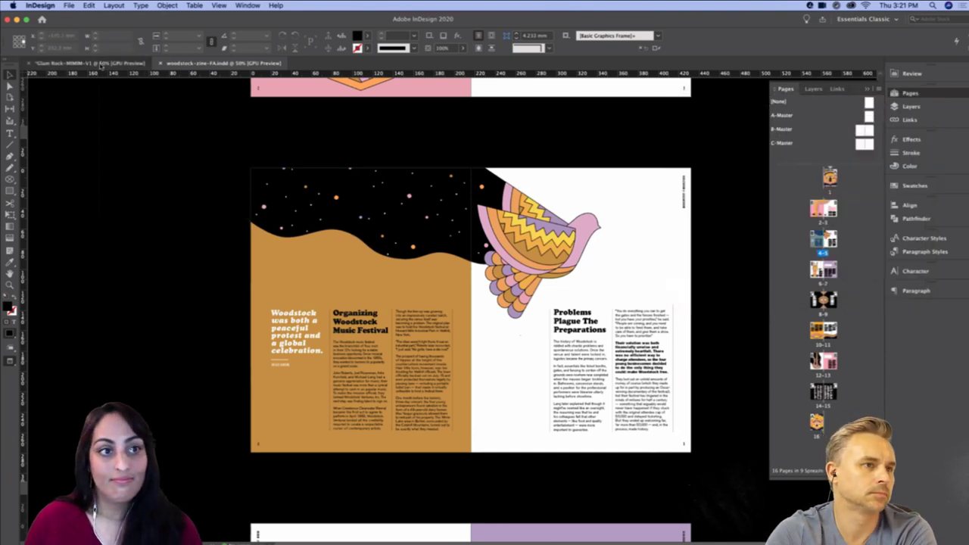
{"action": "left_click", "coordinate": [102, 64]}
{"action": "scroll", "coordinate": [508, 186], "scroll_direction": "down", "scroll_amount": 1}
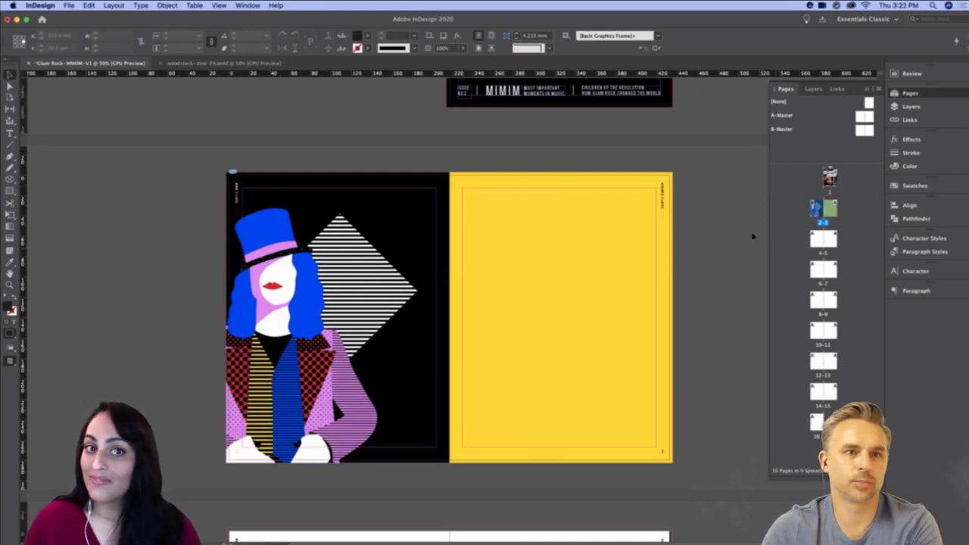
Browse the Woodstock zine's inside spreads and cover to examine how text columns and illustrations sit on the grid
{"action": "left_click", "coordinate": [236, 63]}
{"action": "left_click_drag", "start_coordinate": [721, 186], "coordinate": [692, 182]}
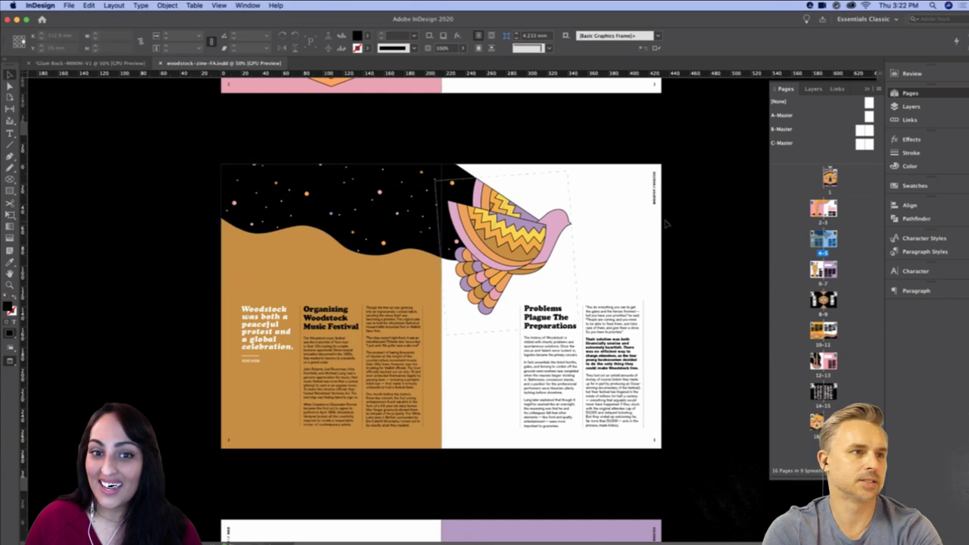
{"action": "scroll", "coordinate": [717, 227], "scroll_direction": "down", "scroll_amount": 9}
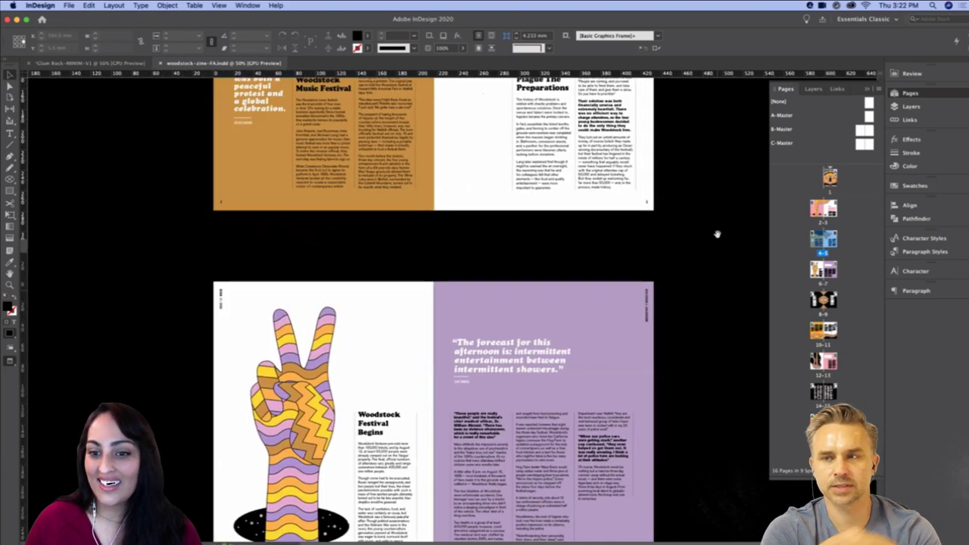
{"action": "scroll", "coordinate": [715, 258], "scroll_direction": "down", "scroll_amount": 2}
{"action": "scroll", "coordinate": [709, 311], "scroll_direction": "down", "scroll_amount": 6}
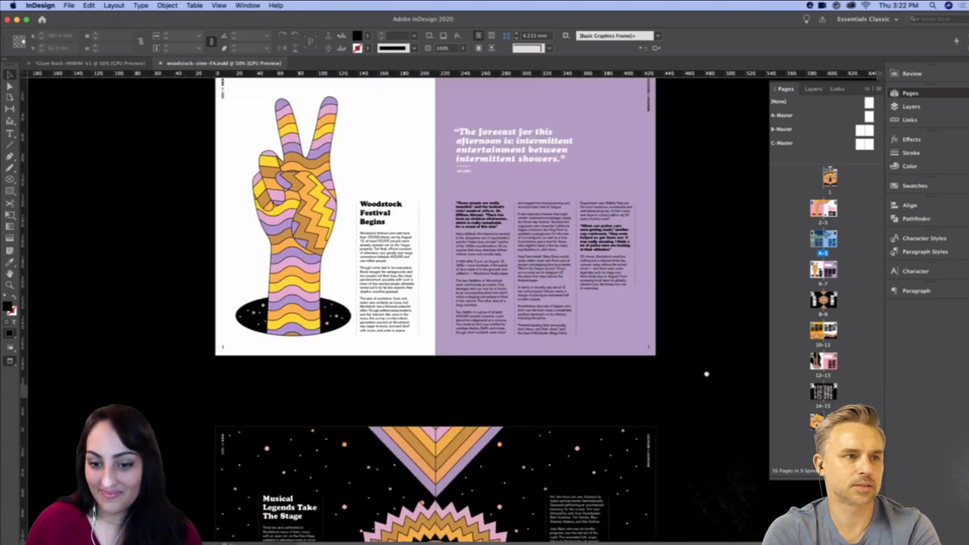
{"action": "scroll", "coordinate": [700, 303], "scroll_direction": "down", "scroll_amount": 9}
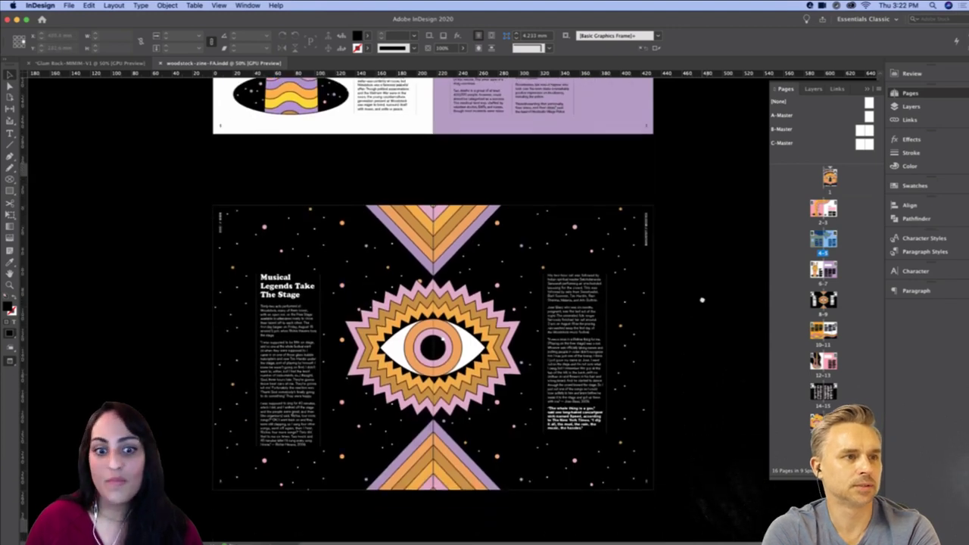
{"action": "scroll", "coordinate": [702, 300], "scroll_direction": "down", "scroll_amount": 5}
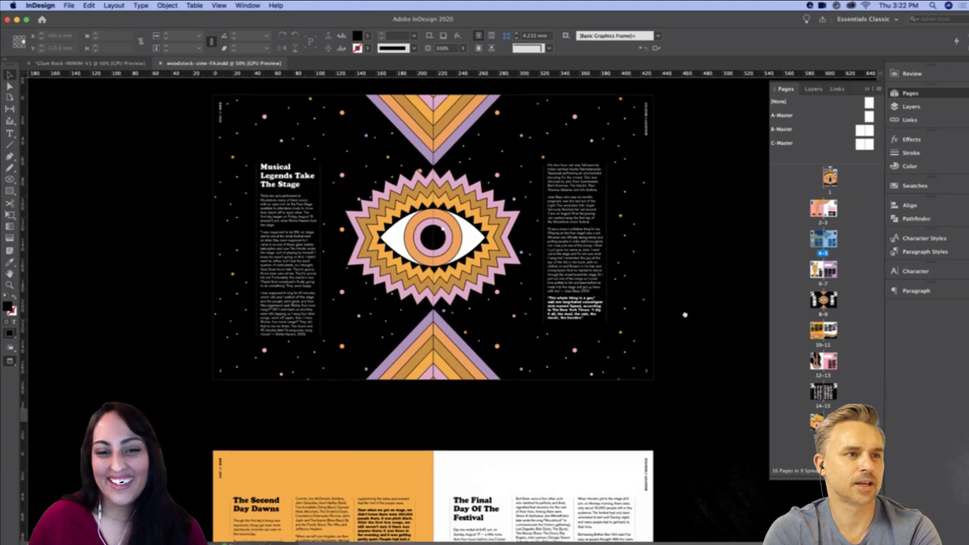
{"action": "scroll", "coordinate": [690, 312], "scroll_direction": "down", "scroll_amount": 9}
{"action": "scroll", "coordinate": [692, 318], "scroll_direction": "down", "scroll_amount": 7}
{"action": "scroll", "coordinate": [695, 303], "scroll_direction": "down", "scroll_amount": 6}
{"action": "scroll", "coordinate": [700, 213], "scroll_direction": "down", "scroll_amount": 14}
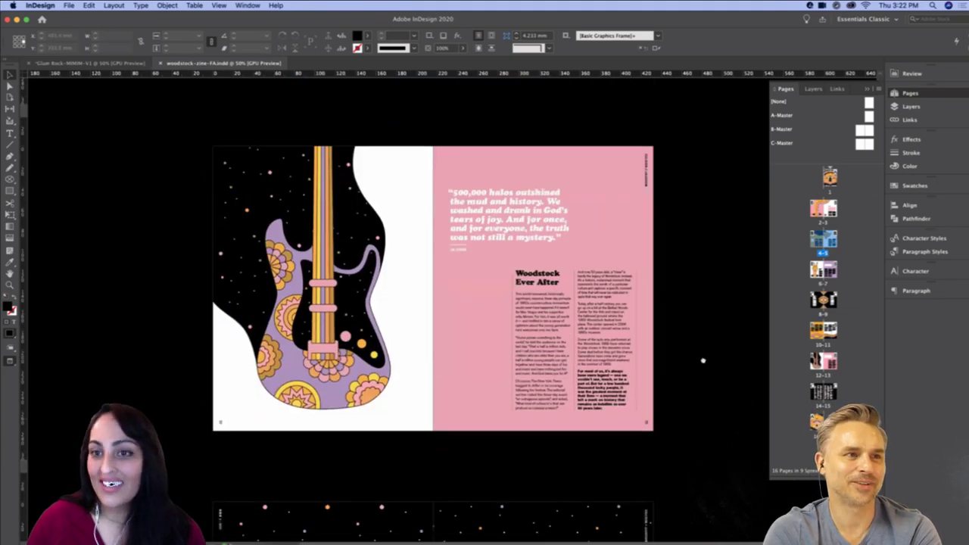
{"action": "scroll", "coordinate": [702, 174], "scroll_direction": "down", "scroll_amount": 1}
{"action": "scroll", "coordinate": [701, 174], "scroll_direction": "up", "scroll_amount": 1}
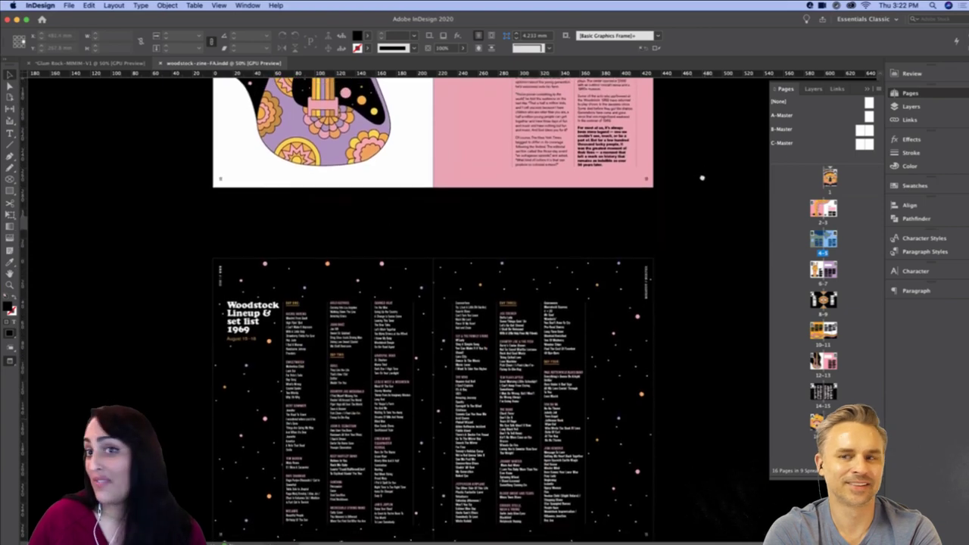
{"action": "scroll", "coordinate": [695, 304], "scroll_direction": "up", "scroll_amount": 1}
{"action": "scroll", "coordinate": [695, 304], "scroll_direction": "up", "scroll_amount": 18}
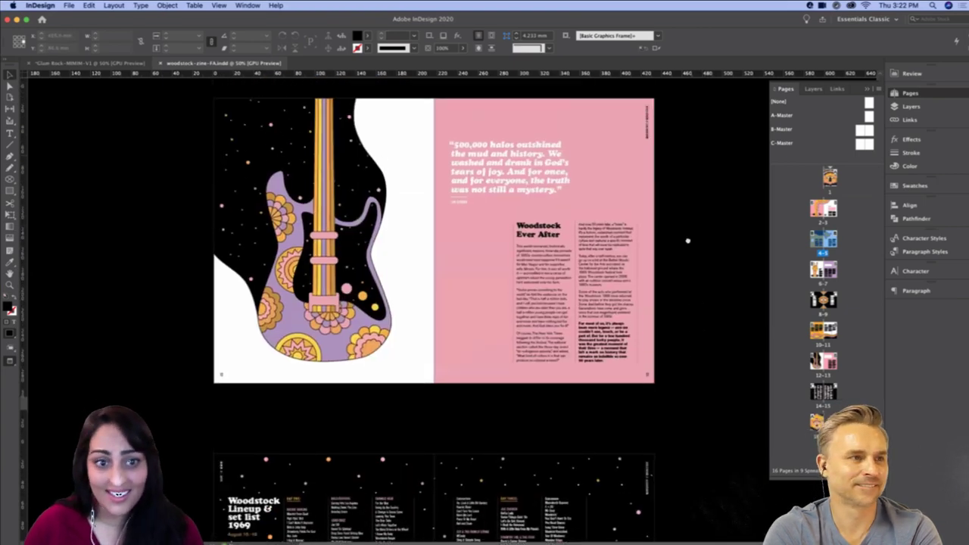
{"action": "scroll", "coordinate": [698, 142], "scroll_direction": "up", "scroll_amount": 14}
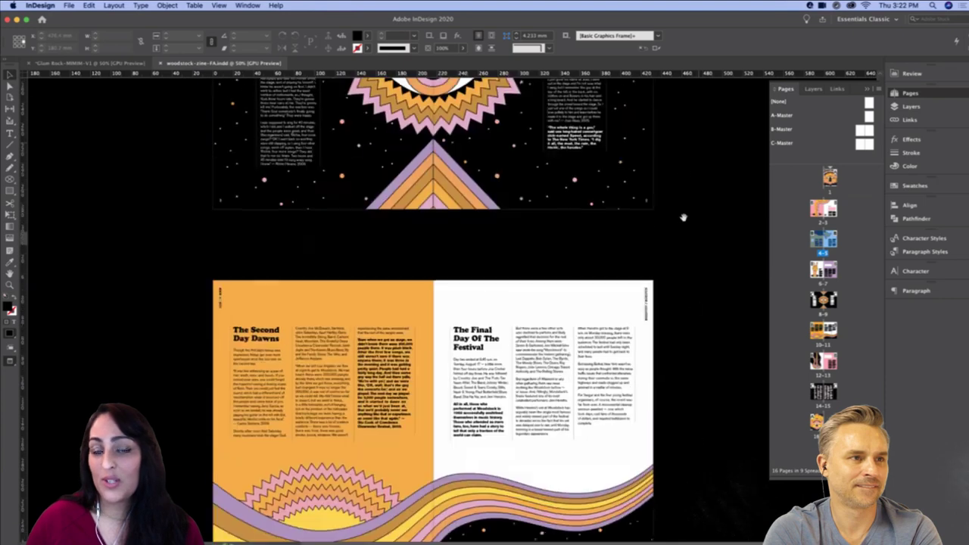
{"action": "scroll", "coordinate": [685, 167], "scroll_direction": "up", "scroll_amount": 9}
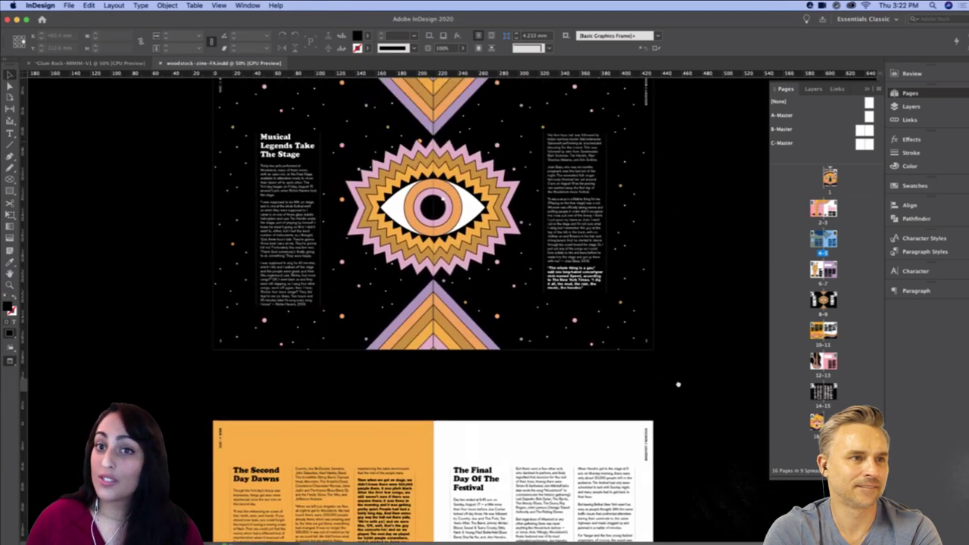
{"action": "double_click", "coordinate": [831, 179]}
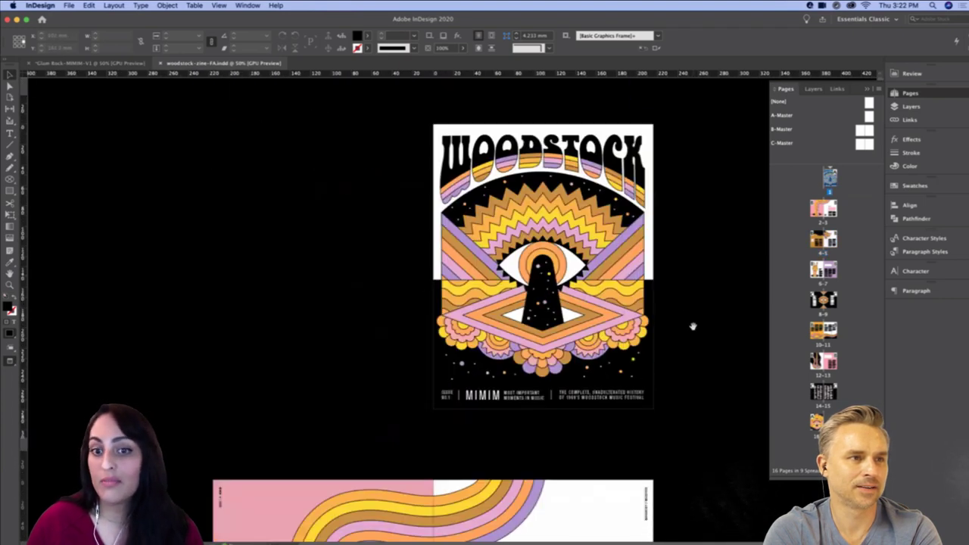
{"action": "left_click_drag", "start_coordinate": [692, 358], "coordinate": [675, 221]}
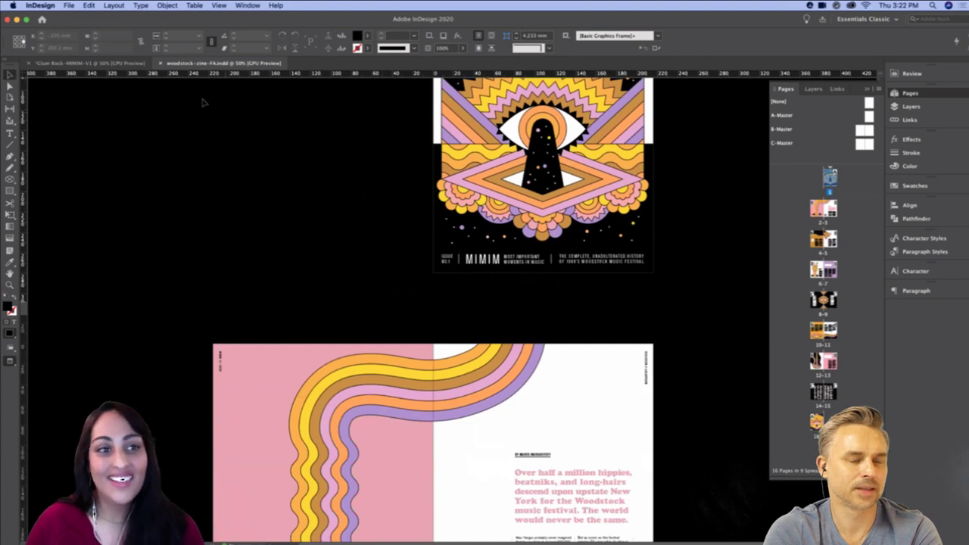
In the Glam Rock document, give both A-Master and B-Master spreads 20 mm margins on all sides and 6 columns with a wider gutter
{"action": "left_click", "coordinate": [110, 64]}
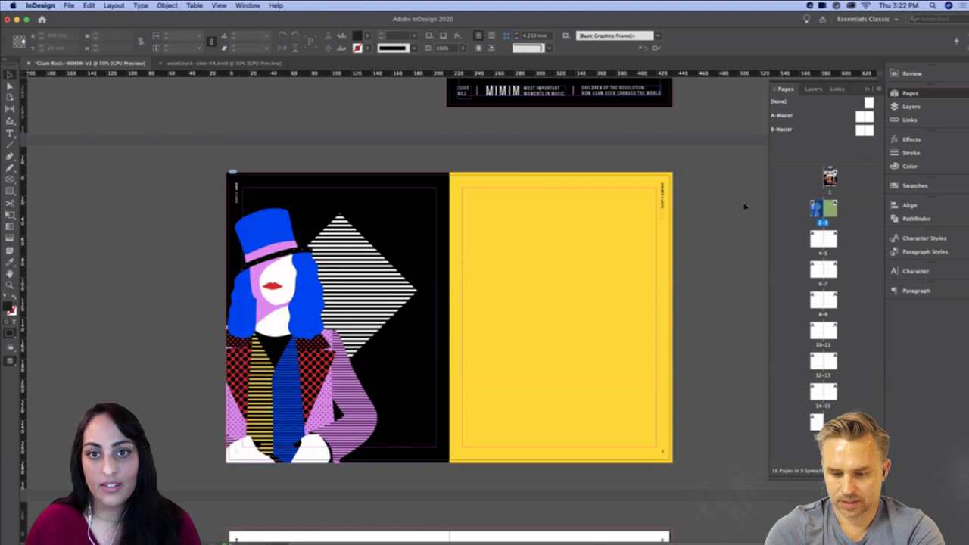
{"action": "scroll", "coordinate": [731, 203], "scroll_direction": "right", "scroll_amount": 1}
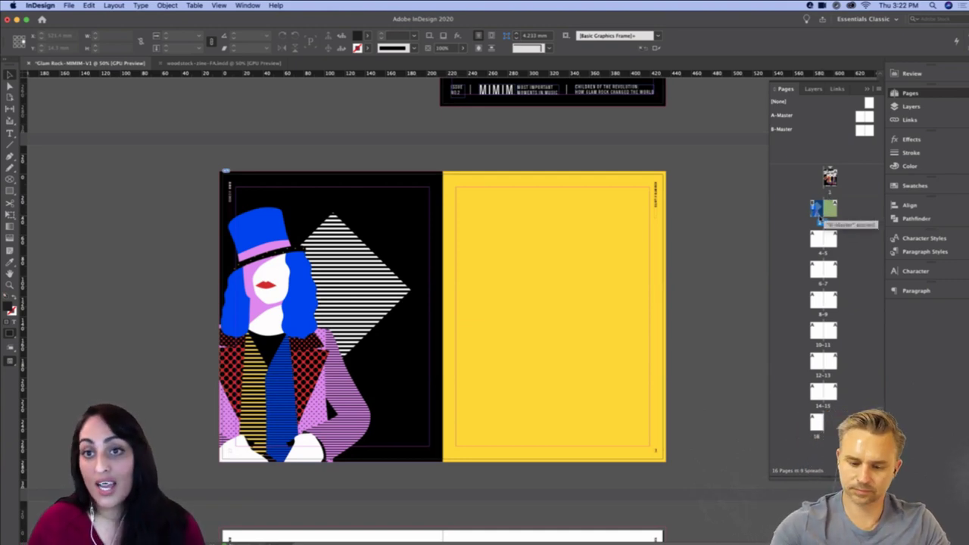
{"action": "left_click", "coordinate": [861, 119]}
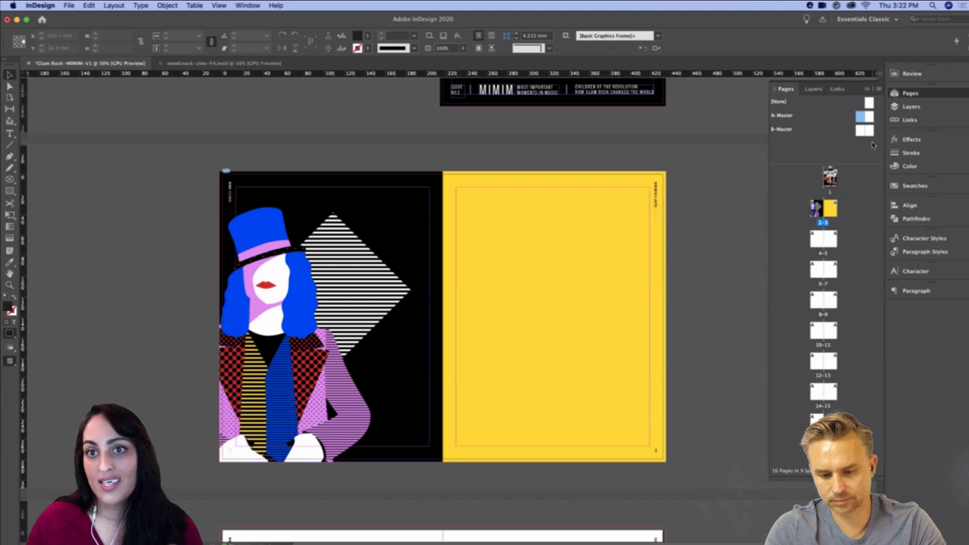
{"action": "left_click", "coordinate": [870, 132], "text": "shift"}
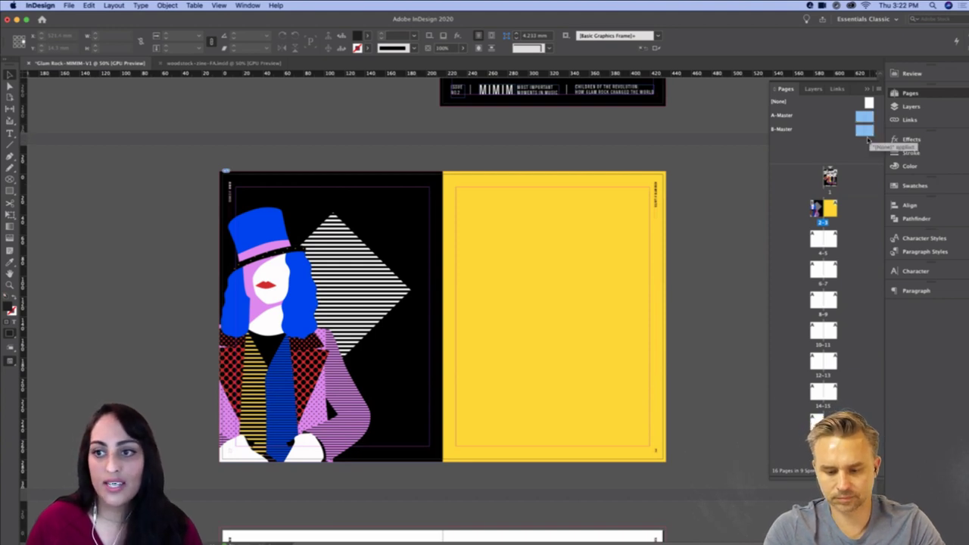
{"action": "left_click", "coordinate": [114, 5]}
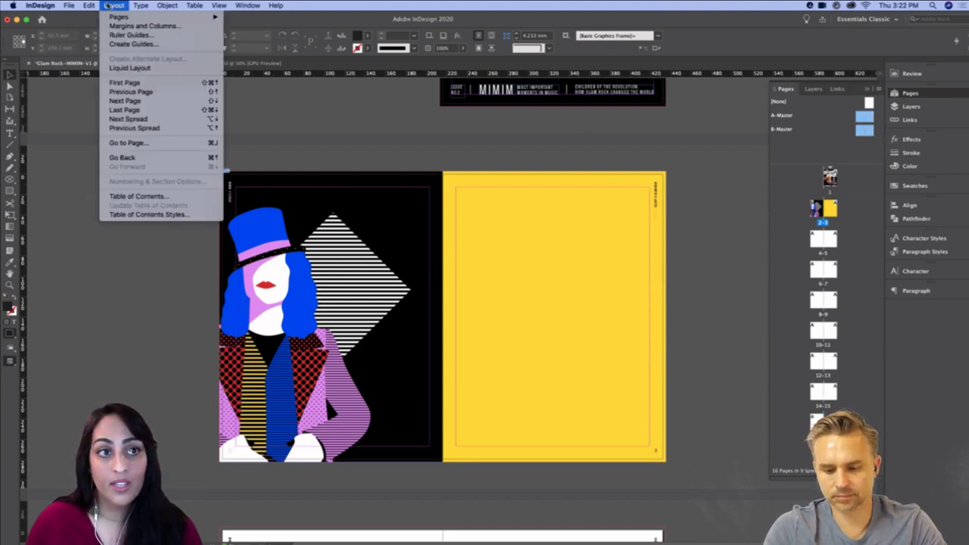
{"action": "left_click", "coordinate": [131, 30]}
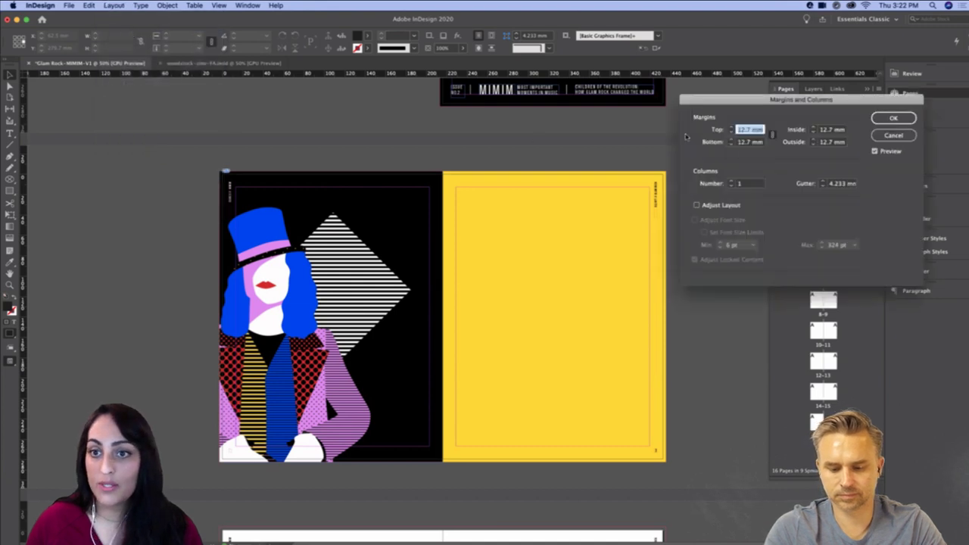
{"action": "type", "text": "20"}
{"action": "left_click", "coordinate": [658, 203]}
{"action": "left_click_drag", "start_coordinate": [655, 245], "coordinate": [613, 243]}
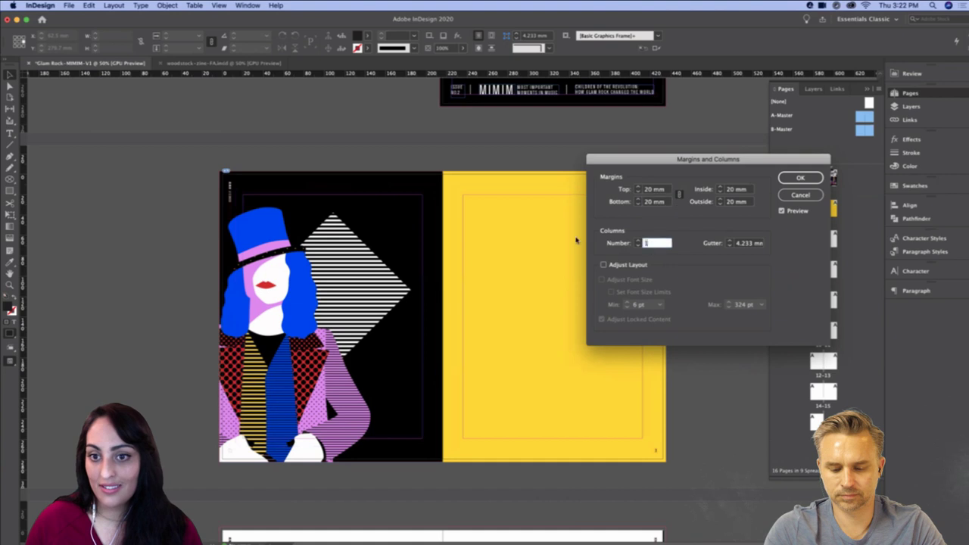
{"action": "type", "text": "6"}
{"action": "left_click", "coordinate": [748, 243]}
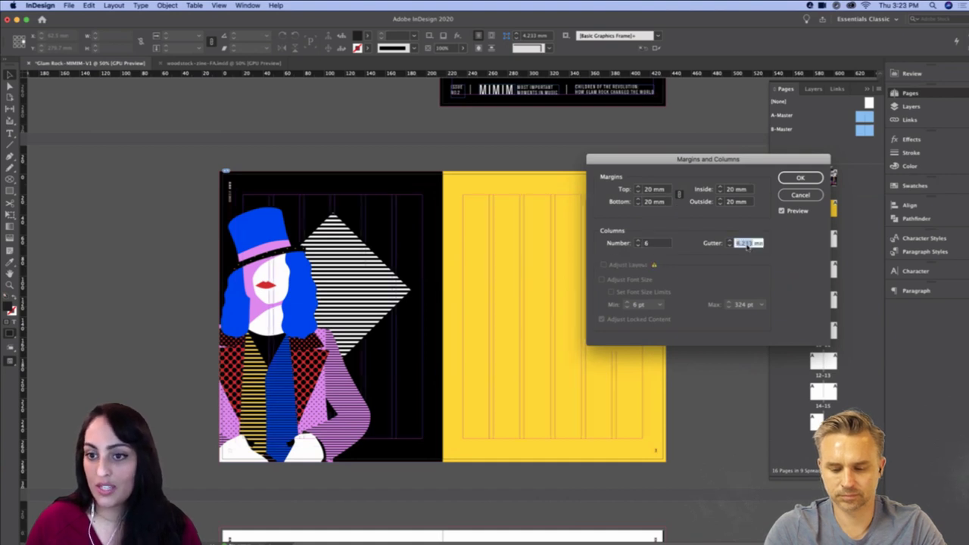
{"action": "left_click", "coordinate": [802, 178]}
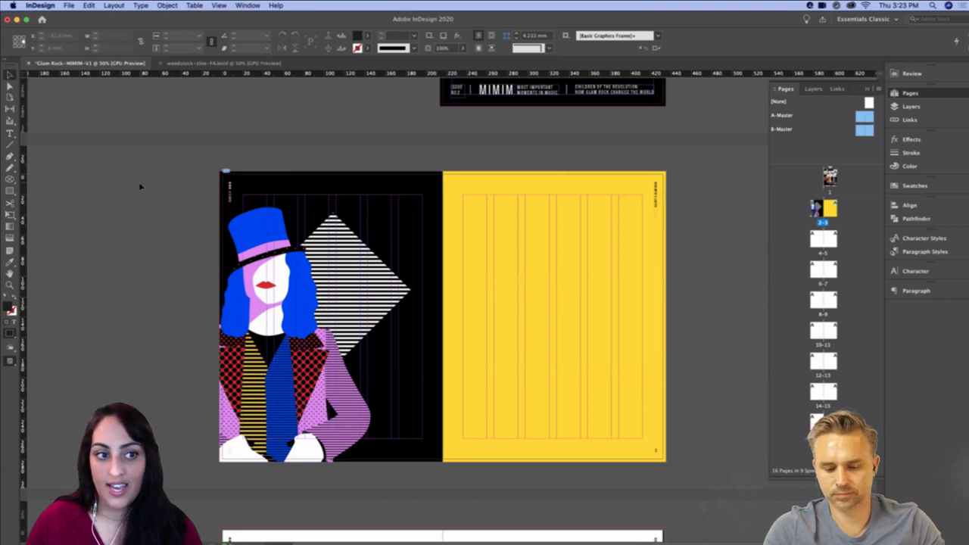
Check the new column grid on the spreads from 4–5 to 8–9 and return to the page 2–3 spread
{"action": "double_click", "coordinate": [814, 241]}
{"action": "double_click", "coordinate": [823, 270]}
{"action": "left_click", "coordinate": [818, 301]}
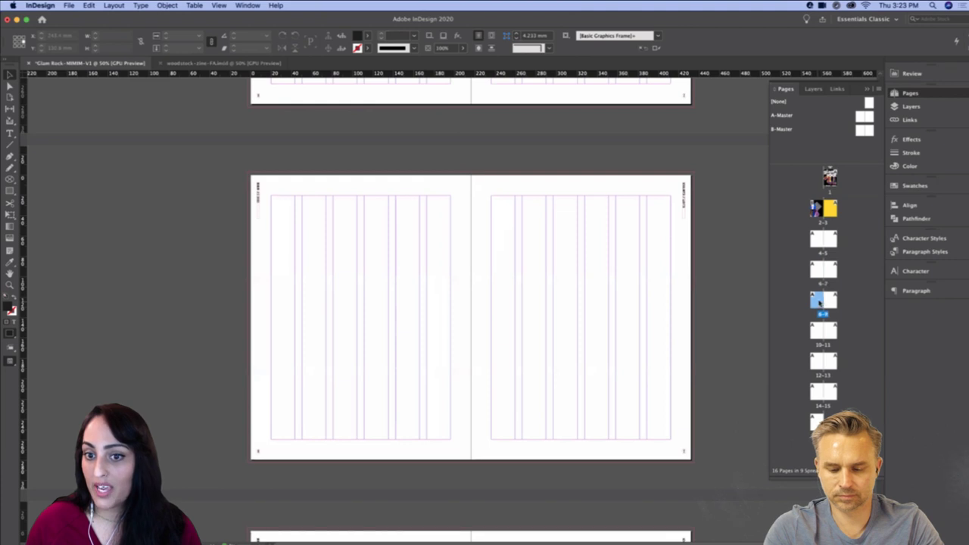
{"action": "double_click", "coordinate": [822, 209]}
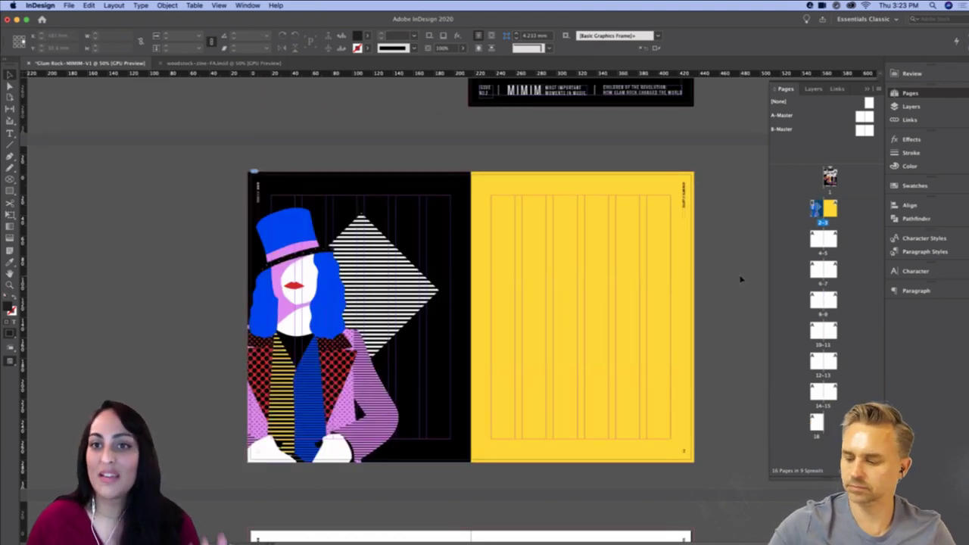
Switch to Glam Rock Brief.pdf in Acrobat, review the precedent page's spread layouts, and return to InDesign
{"action": "left_click_drag", "start_coordinate": [736, 287], "coordinate": [728, 264]}
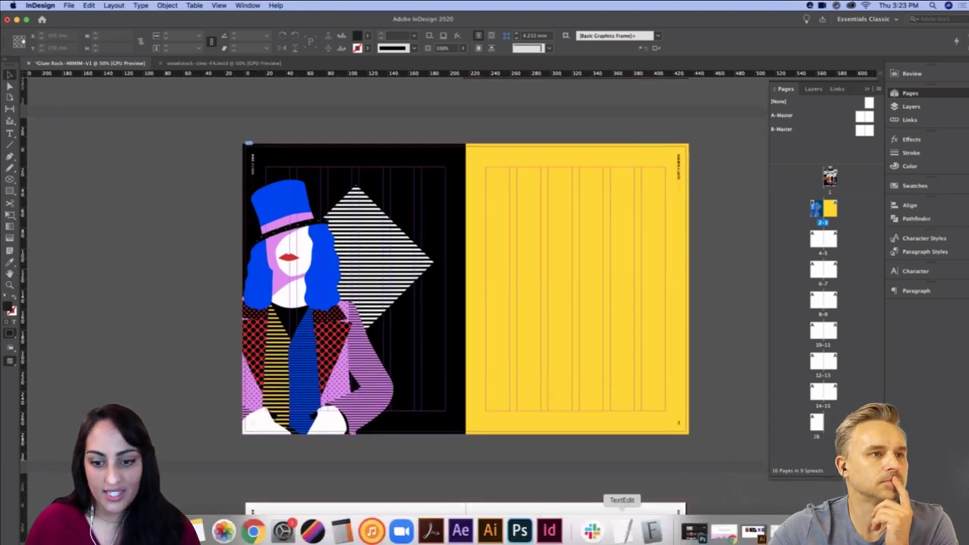
{"action": "left_click", "coordinate": [430, 531]}
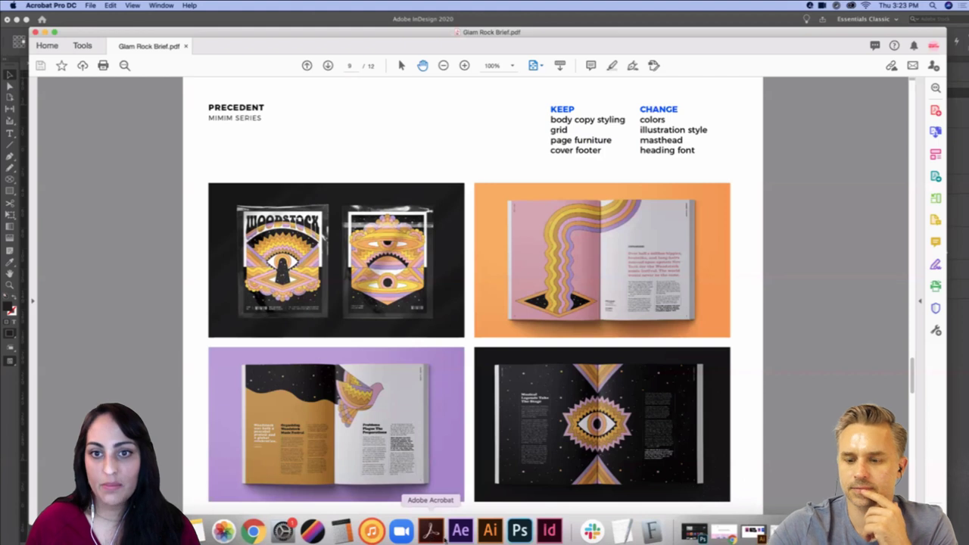
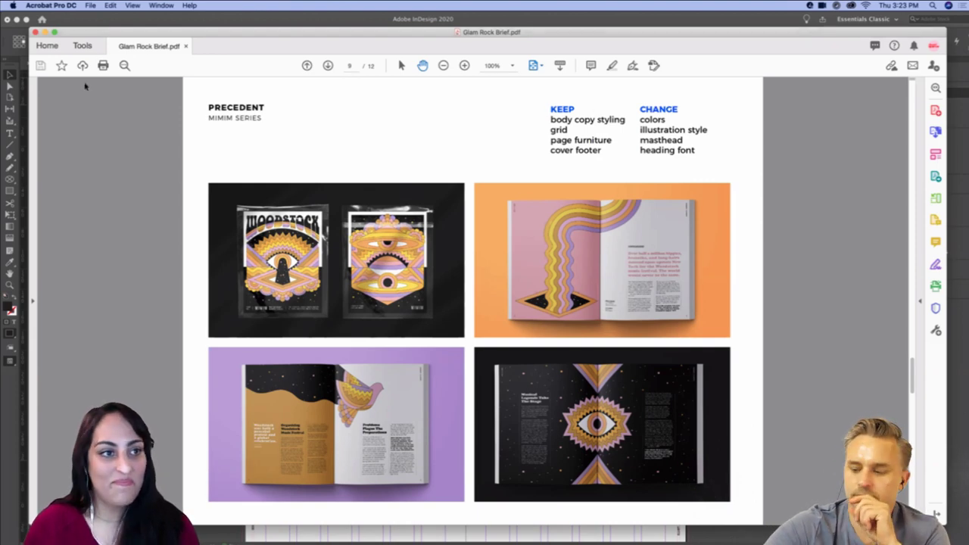
{"action": "left_click", "coordinate": [45, 32]}
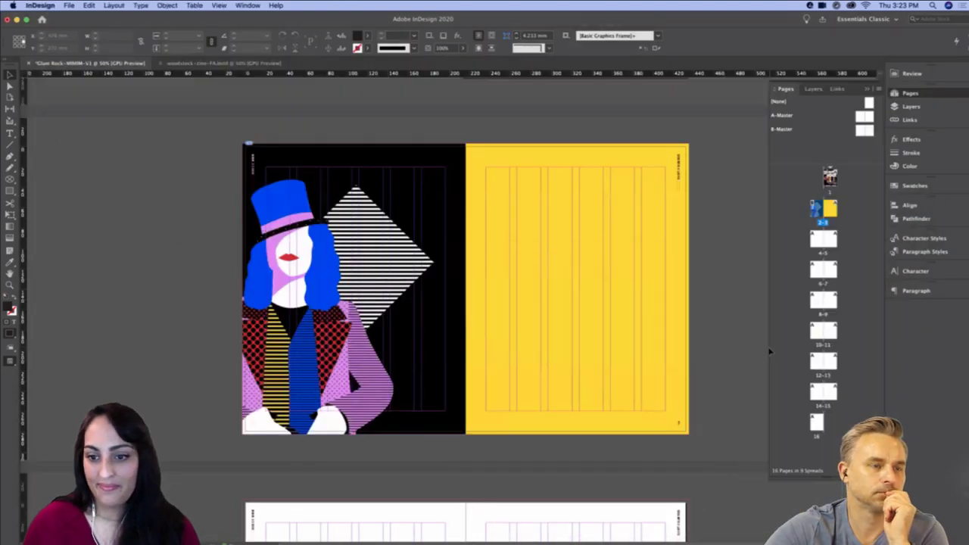
Switch to the Article content file in TextEdit, enlarge its window, and copy the Spread Two quote and body copy
{"action": "scroll", "coordinate": [734, 259], "scroll_direction": "down", "scroll_amount": 5}
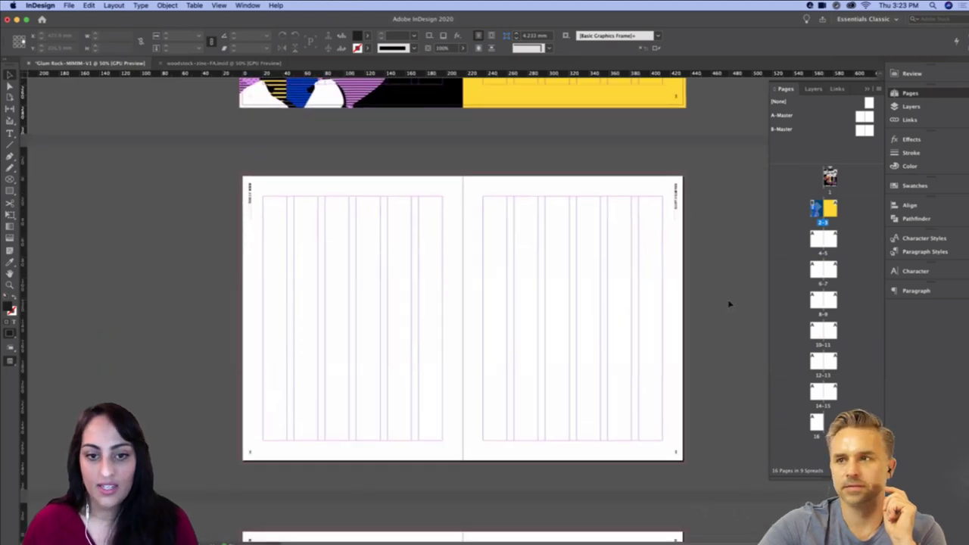
{"action": "key", "text": "super+equal"}
{"action": "left_click_drag", "start_coordinate": [695, 334], "coordinate": [638, 311]}
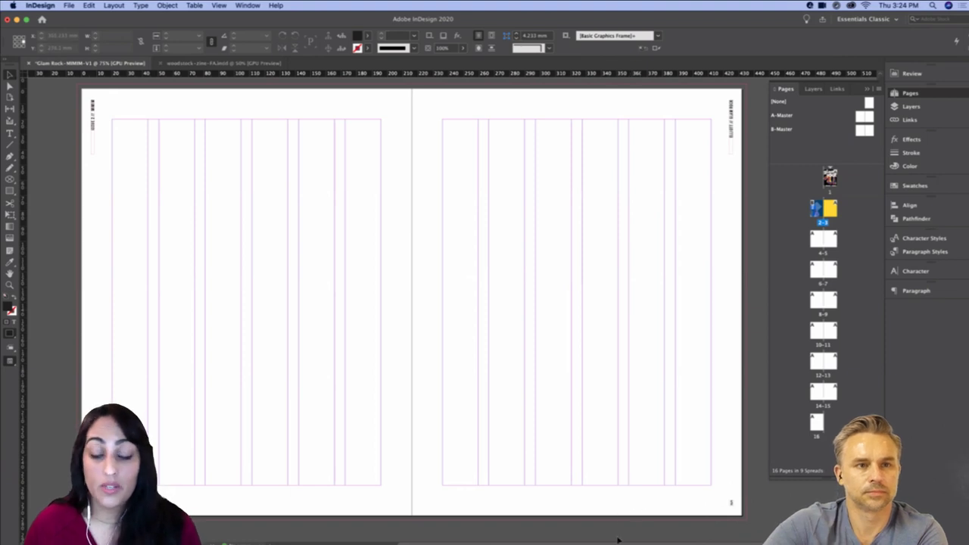
{"action": "mouse_move", "coordinate": [606, 533]}
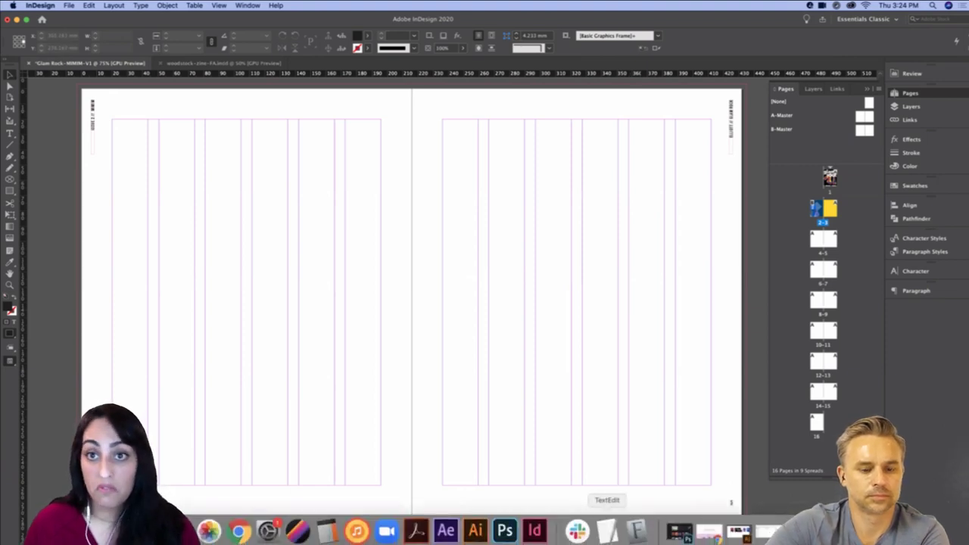
{"action": "left_click", "coordinate": [606, 533]}
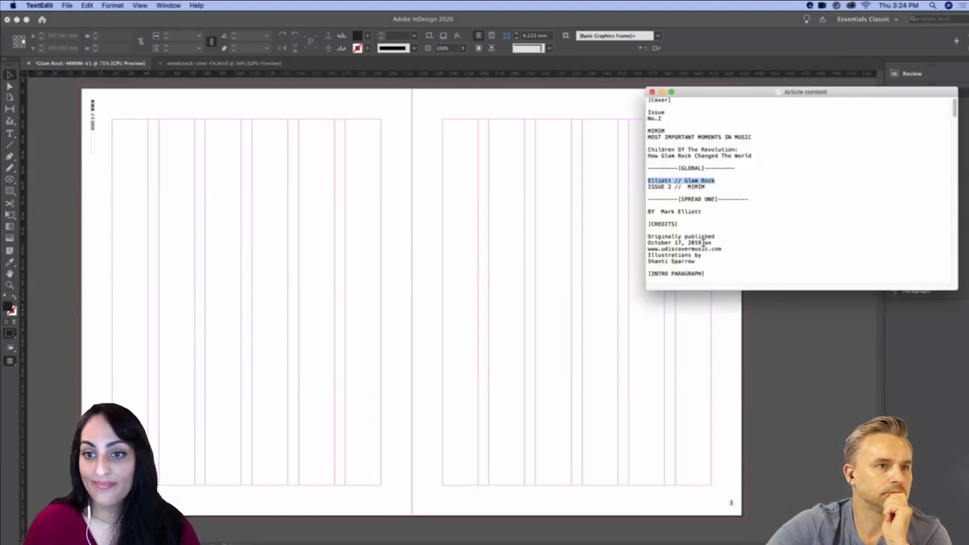
{"action": "scroll", "coordinate": [957, 123], "scroll_direction": "down", "scroll_amount": 5}
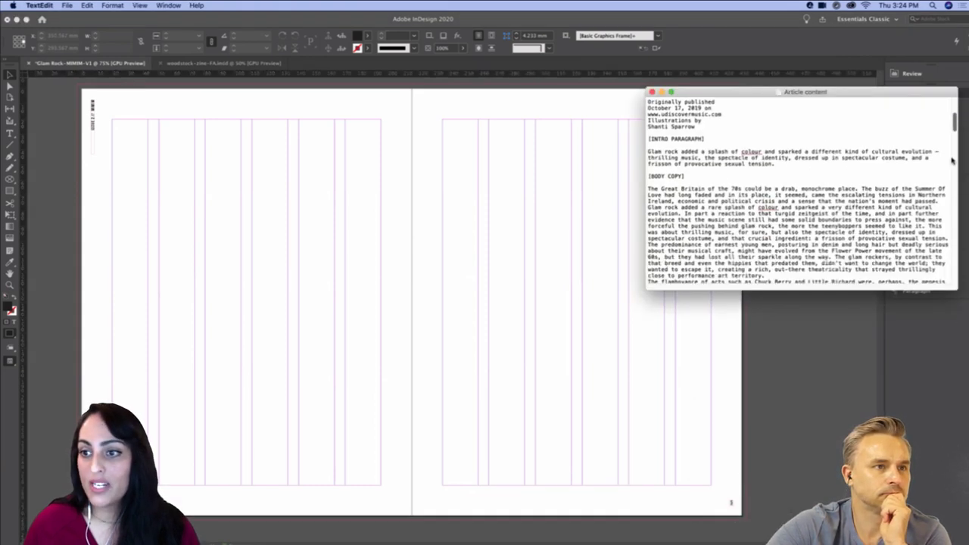
{"action": "left_click_drag", "start_coordinate": [950, 294], "coordinate": [962, 451]}
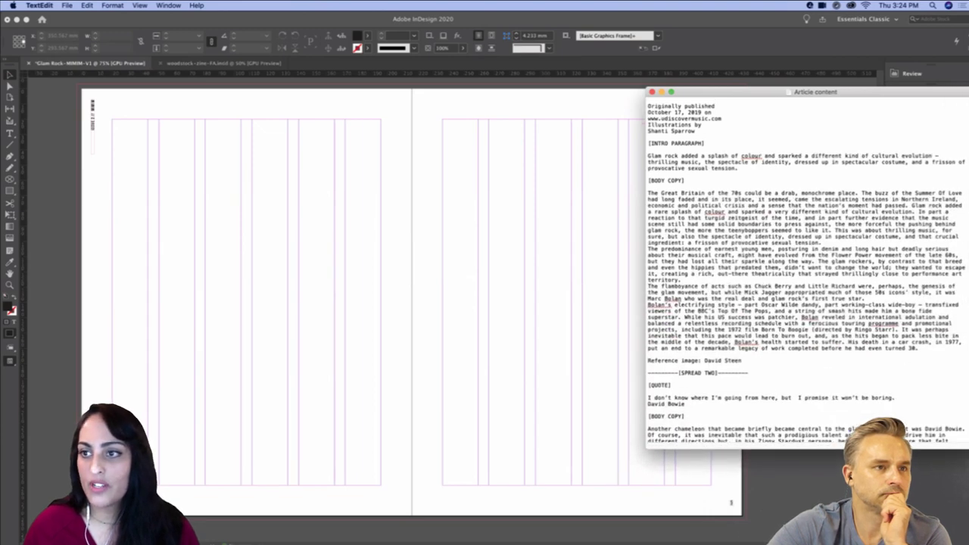
{"action": "left_click_drag", "start_coordinate": [902, 93], "coordinate": [858, 84]}
{"action": "left_click_drag", "start_coordinate": [929, 128], "coordinate": [935, 173]}
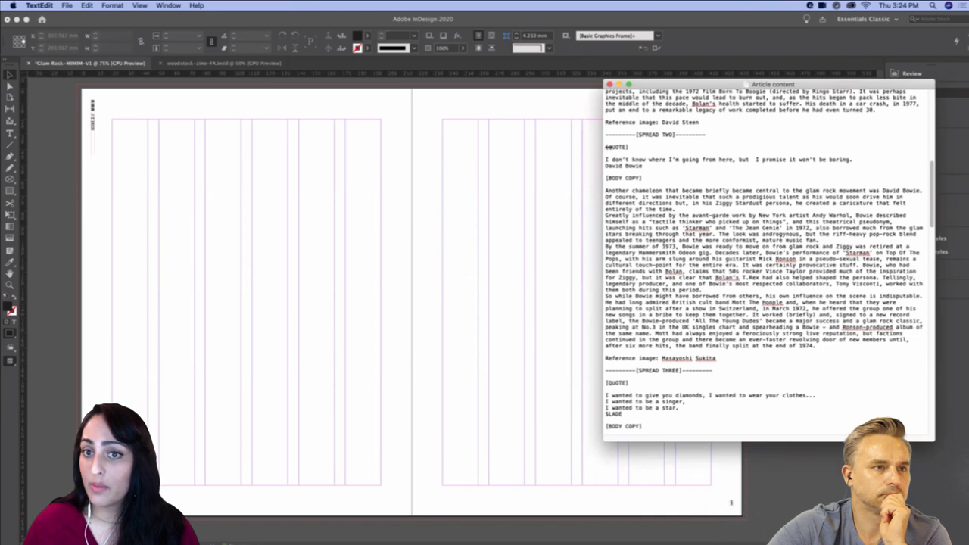
{"action": "left_click_drag", "start_coordinate": [606, 146], "coordinate": [843, 346]}
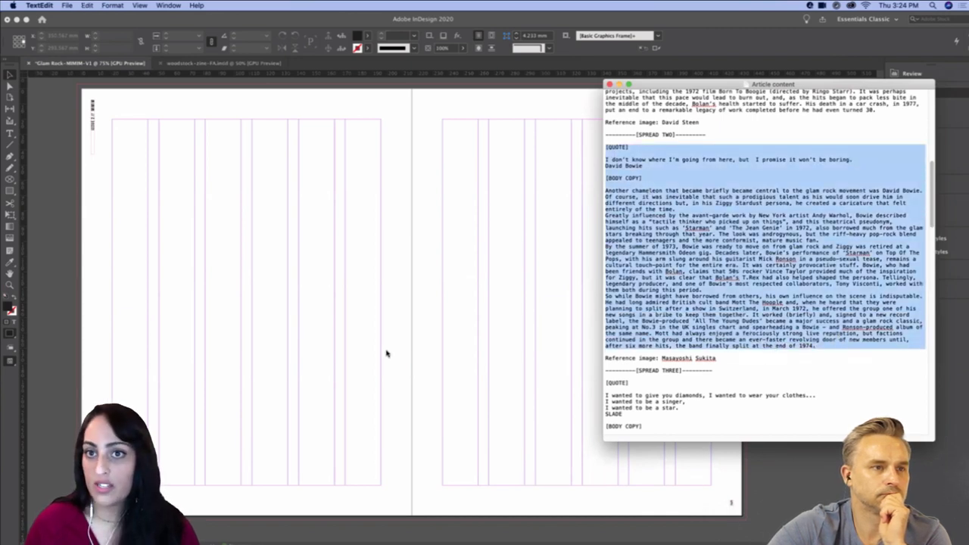
In InDesign, draw a text frame about 54 mm wide over page 4's first two grid columns, down to the bottom margin, and paste the copied text
{"action": "left_click", "coordinate": [197, 201]}
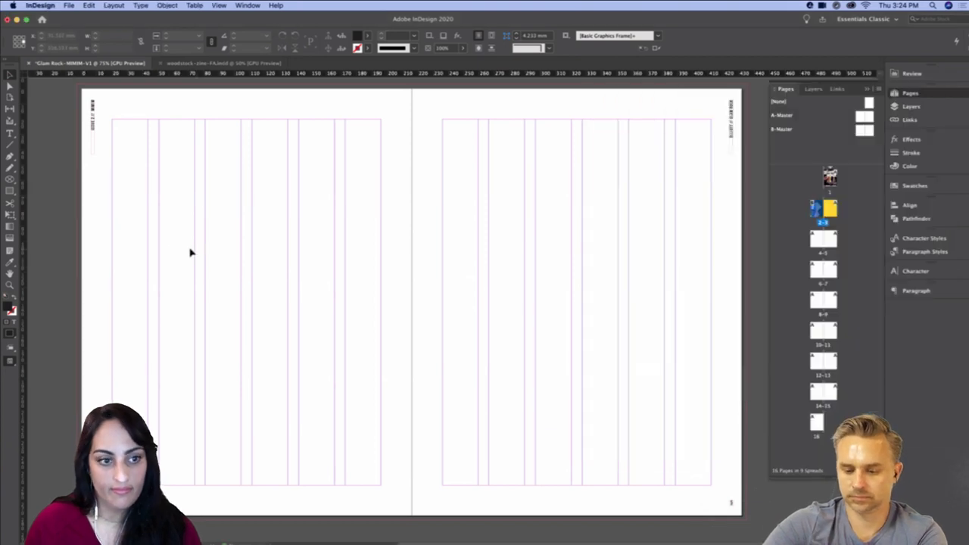
{"action": "left_click_drag", "start_coordinate": [177, 245], "coordinate": [231, 247]}
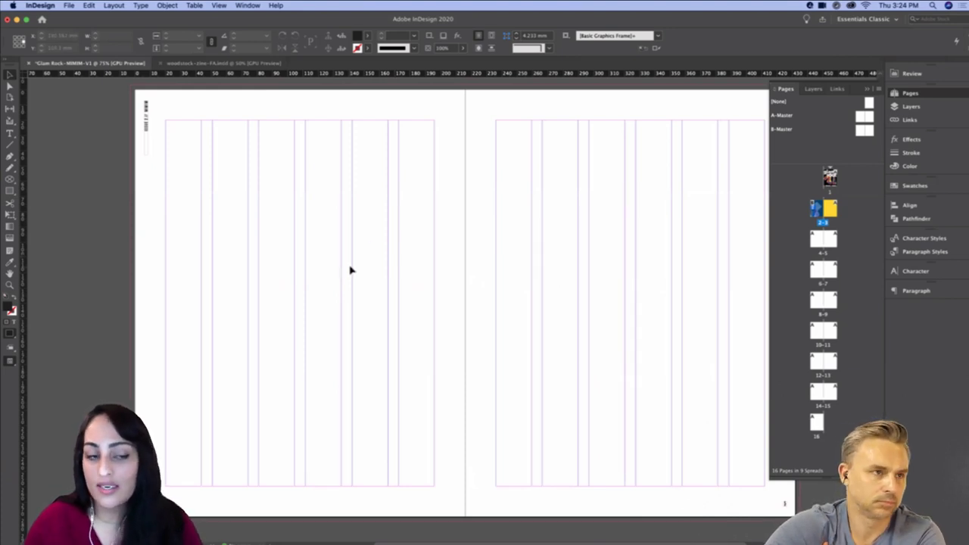
{"action": "key", "text": "t"}
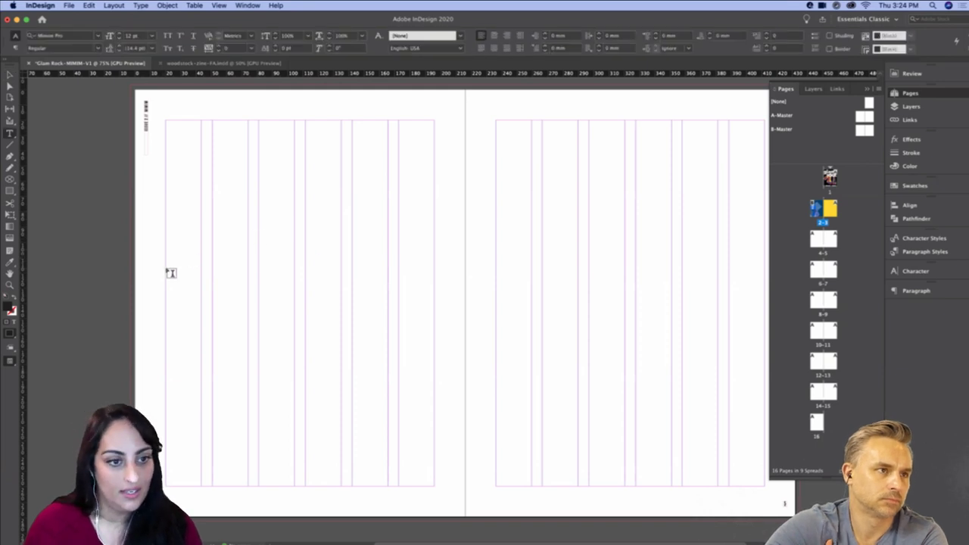
{"action": "left_click_drag", "start_coordinate": [167, 267], "coordinate": [249, 487]}
{"action": "key", "text": "super+v"}
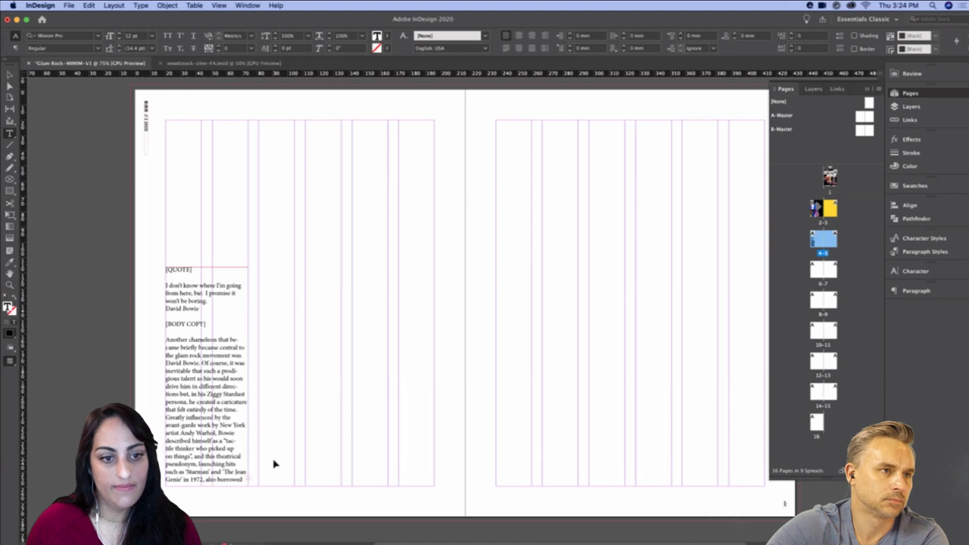
Thread the overset text into a second frame of matching height across the third and fourth grid columns of page 4
{"action": "key", "text": "Escape"}
{"action": "left_click", "coordinate": [247, 480]}
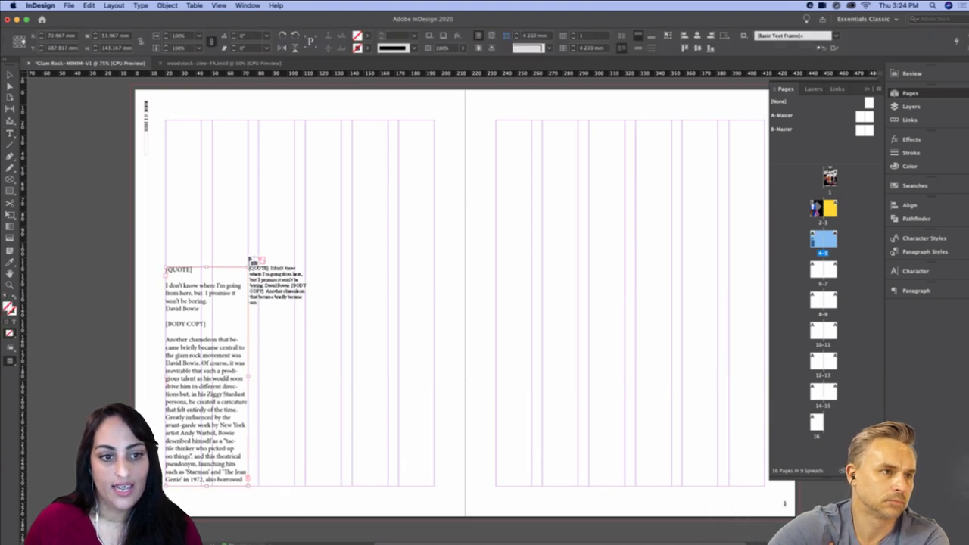
{"action": "left_click_drag", "start_coordinate": [259, 267], "coordinate": [341, 485]}
{"action": "left_click", "coordinate": [341, 483]}
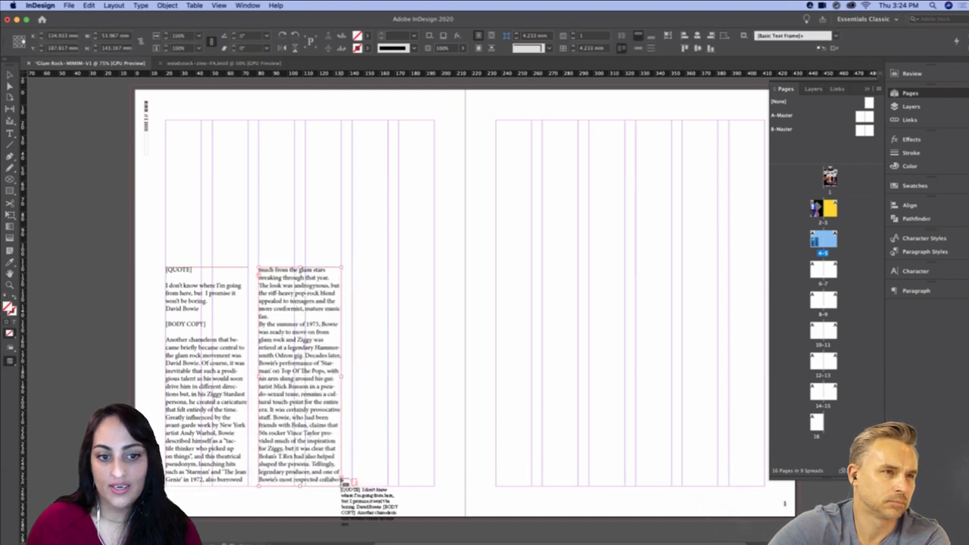
{"action": "left_click", "coordinate": [405, 456]}
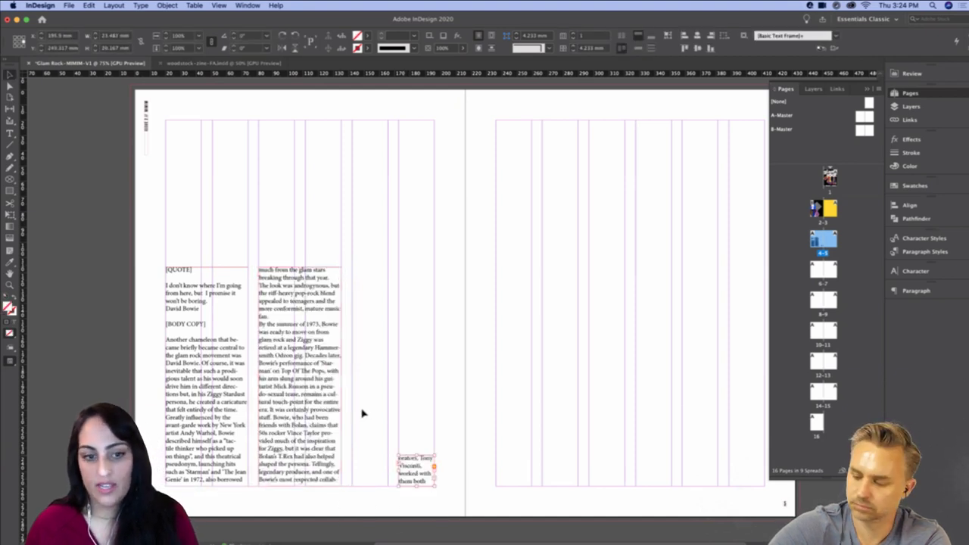
{"action": "key", "text": "Delete"}
Set the font size of all text in the two threaded frames on page 4 to 9.5 pt
{"action": "double_click", "coordinate": [291, 334]}
{"action": "triple_click", "coordinate": [290, 334]}
{"action": "key", "text": "super+a"}
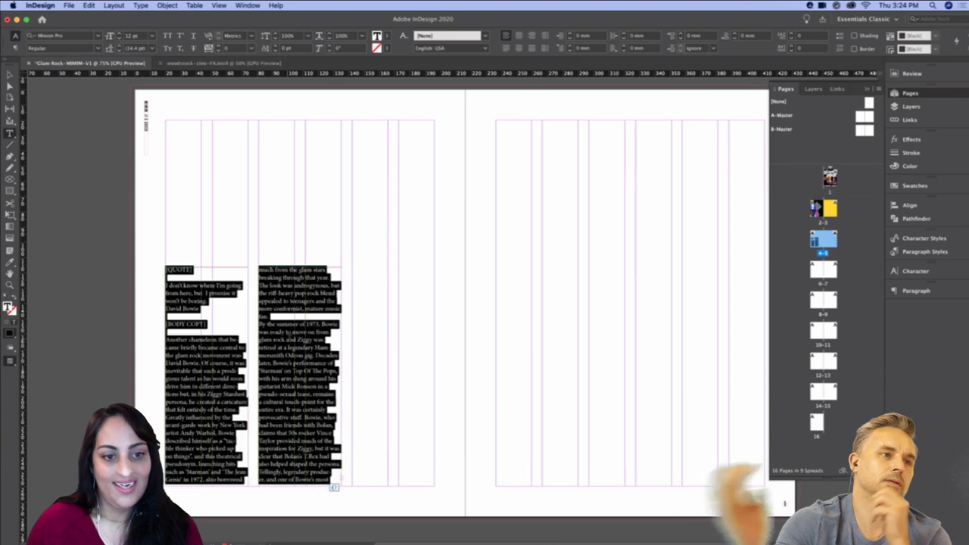
{"action": "left_click", "coordinate": [135, 36]}
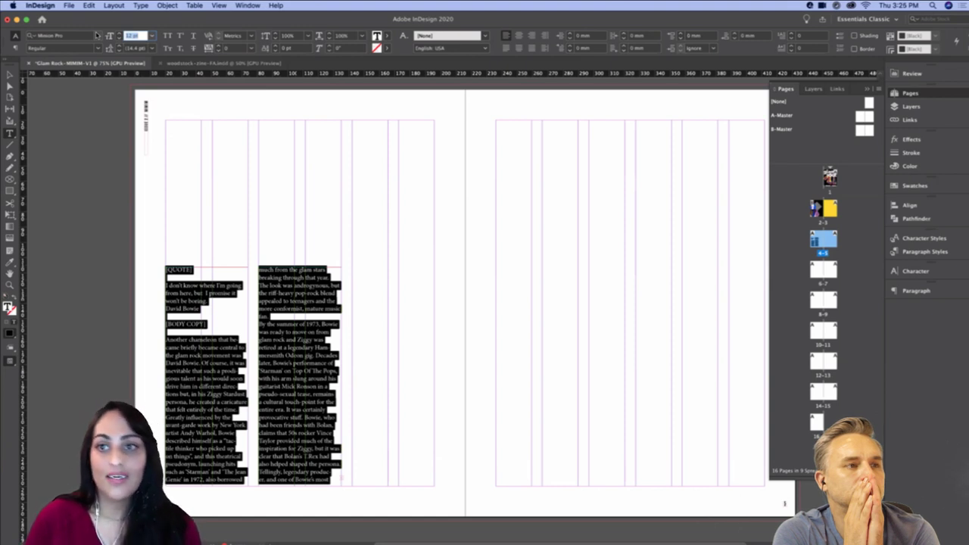
{"action": "type", "text": "9"}
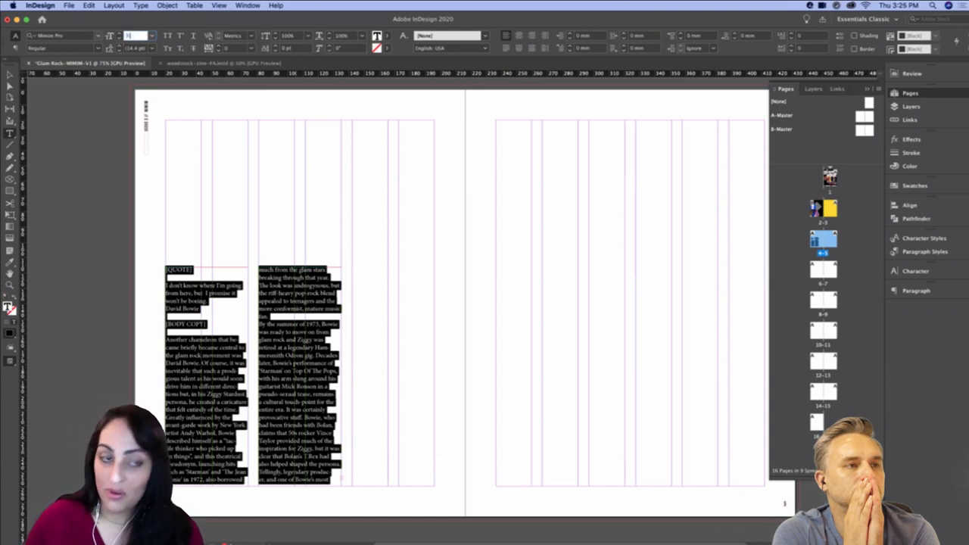
{"action": "type", "text": ".5"}
{"action": "left_click", "coordinate": [132, 47]}
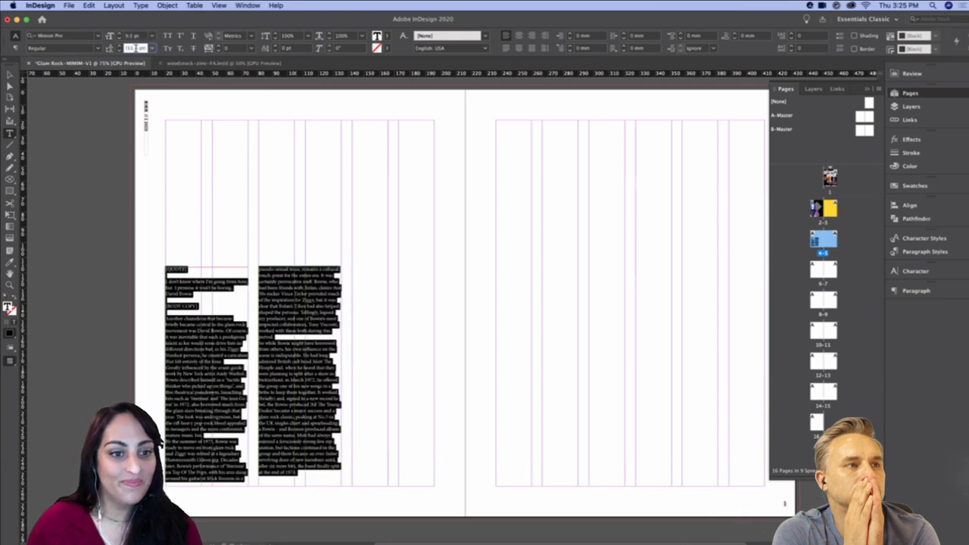
{"action": "left_click", "coordinate": [208, 296]}
{"action": "key", "text": "super+="}
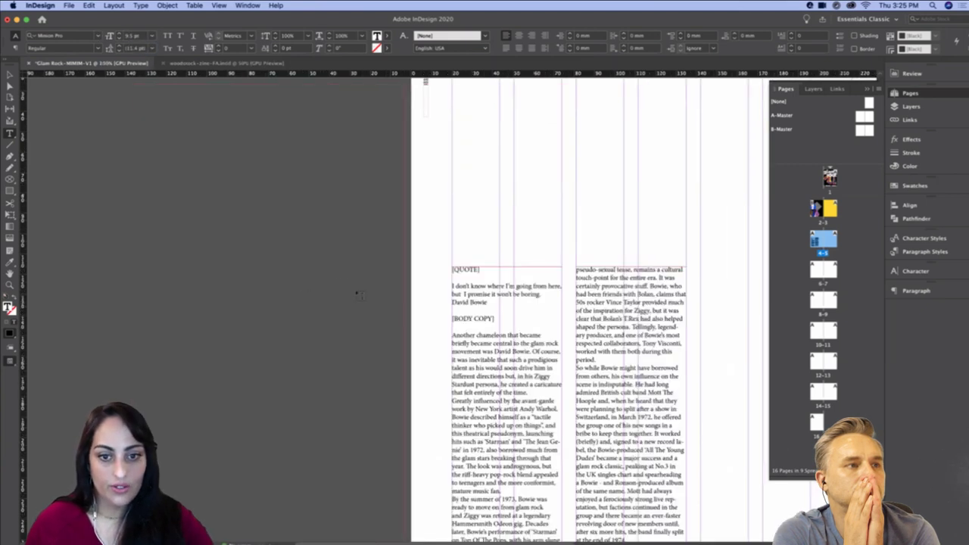
Delete the [QUOTE] label at the start of the threaded text on page 4
{"action": "key", "text": "Escape"}
{"action": "left_click_drag", "start_coordinate": [605, 362], "coordinate": [446, 288]}
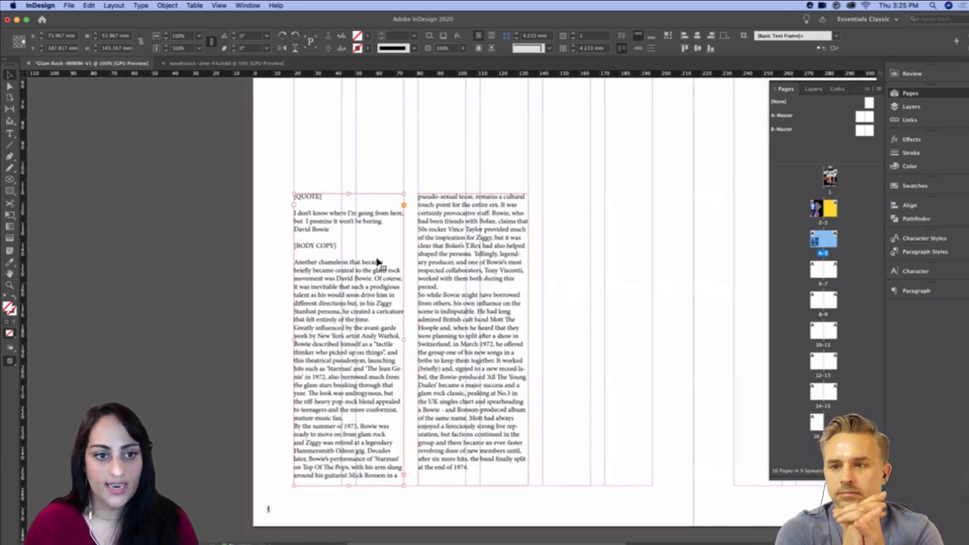
{"action": "double_click", "coordinate": [311, 198]}
{"action": "triple_click", "coordinate": [311, 196]}
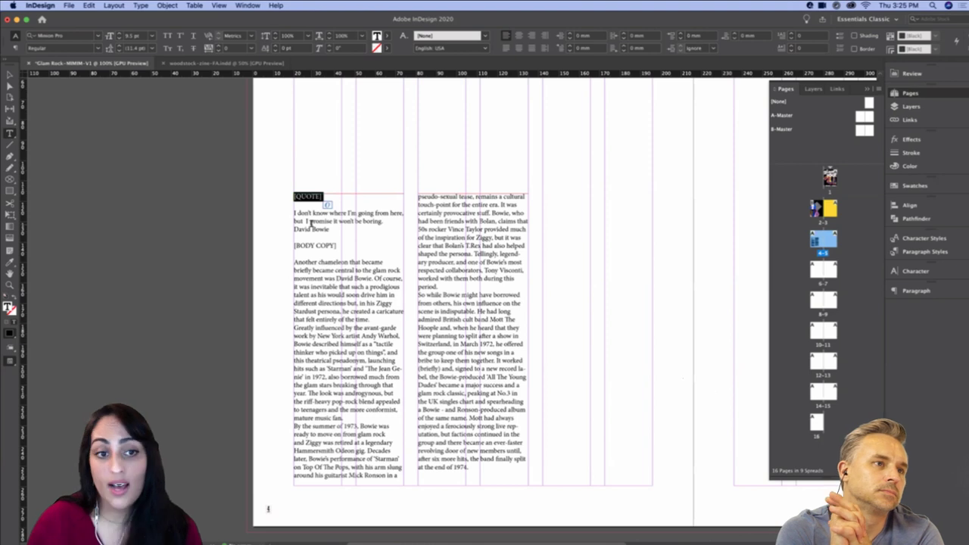
{"action": "key", "text": "BackSpace"}
Cut the quote and its David Bowie credit from the body text and paste them into a new frame above, spanning the first four grid columns
{"action": "left_click_drag", "start_coordinate": [338, 220], "coordinate": [292, 199]}
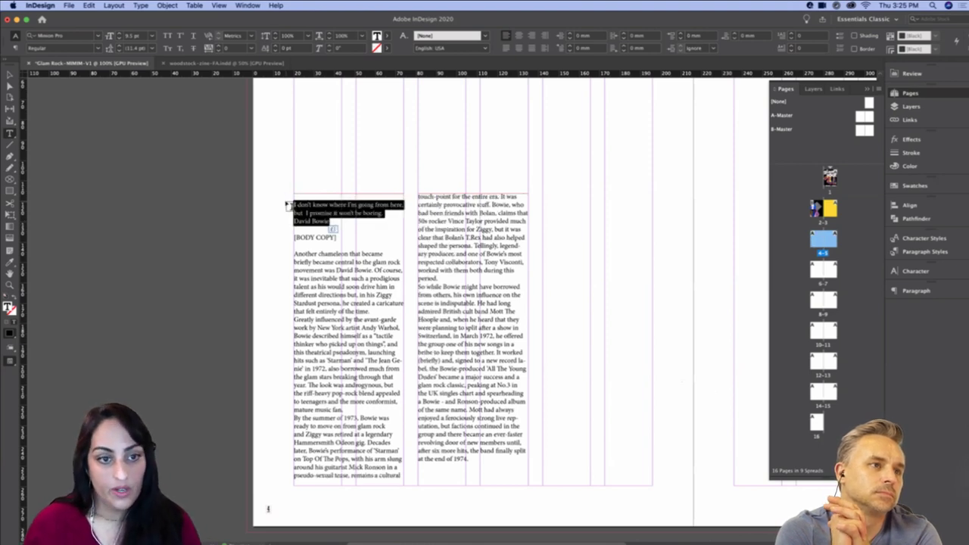
{"action": "key", "text": "super+x"}
{"action": "left_click_drag", "start_coordinate": [297, 127], "coordinate": [528, 172]}
{"action": "key", "text": "super+v"}
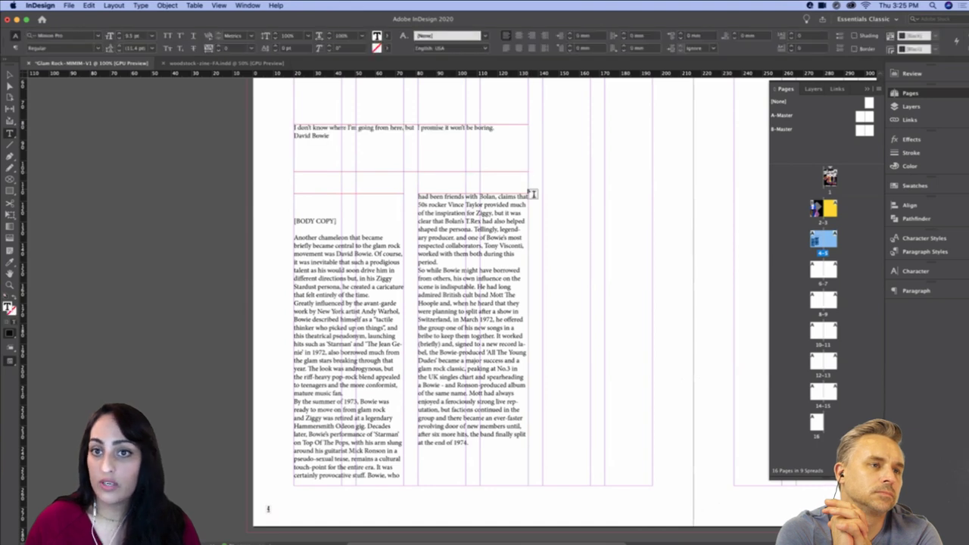
Remove the [BODY COPY] label and the blank lines before "Another chameleon" so the article starts at the top of its frame
{"action": "left_click", "coordinate": [299, 241]}
{"action": "left_click", "coordinate": [295, 238]}
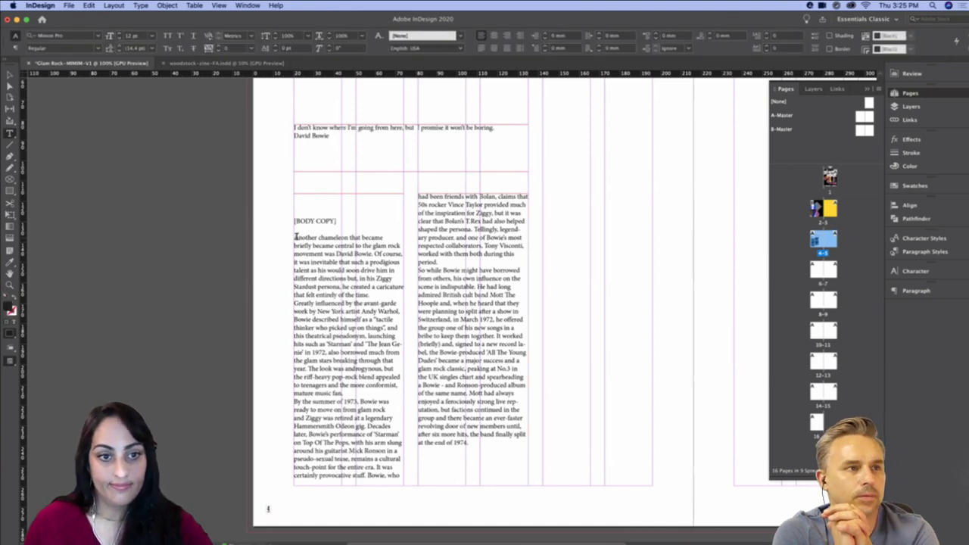
{"action": "key", "text": "BackSpace"}
{"action": "key", "text": "BackSpace"}
{"action": "key", "text": "BackSpace"}
{"action": "key", "text": "BackSpace"}
{"action": "key", "text": "BackSpace"}
{"action": "key", "text": "BackSpace"}
{"action": "key", "text": "BackSpace"}
{"action": "key", "text": "BackSpace"}
{"action": "key", "text": "BackSpace"}
{"action": "key", "text": "BackSpace"}
{"action": "key", "text": "BackSpace"}
{"action": "key", "text": "BackSpace"}
{"action": "key", "text": "BackSpace"}
{"action": "key", "text": "BackSpace"}
{"action": "key", "text": "BackSpace"}
{"action": "key", "text": "BackSpace"}
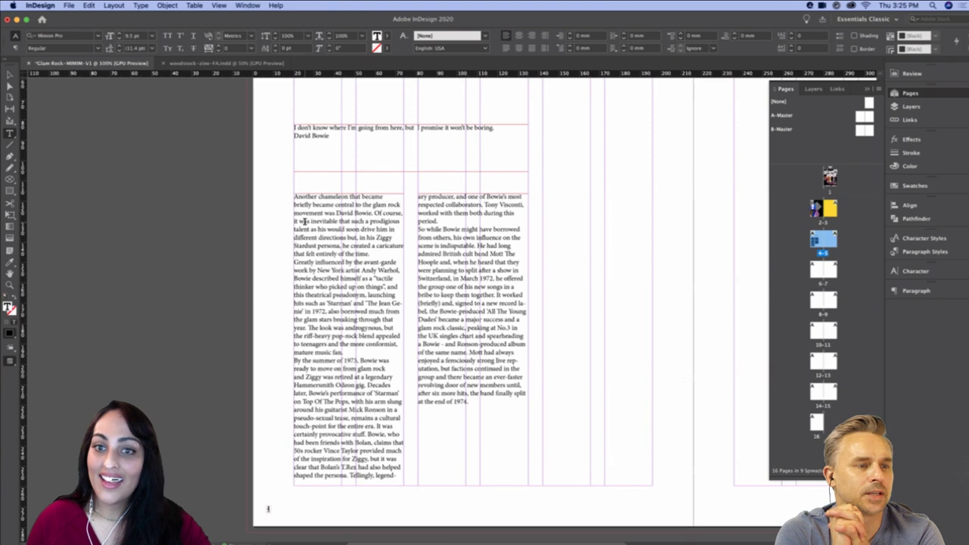
{"action": "left_click", "coordinate": [332, 224]}
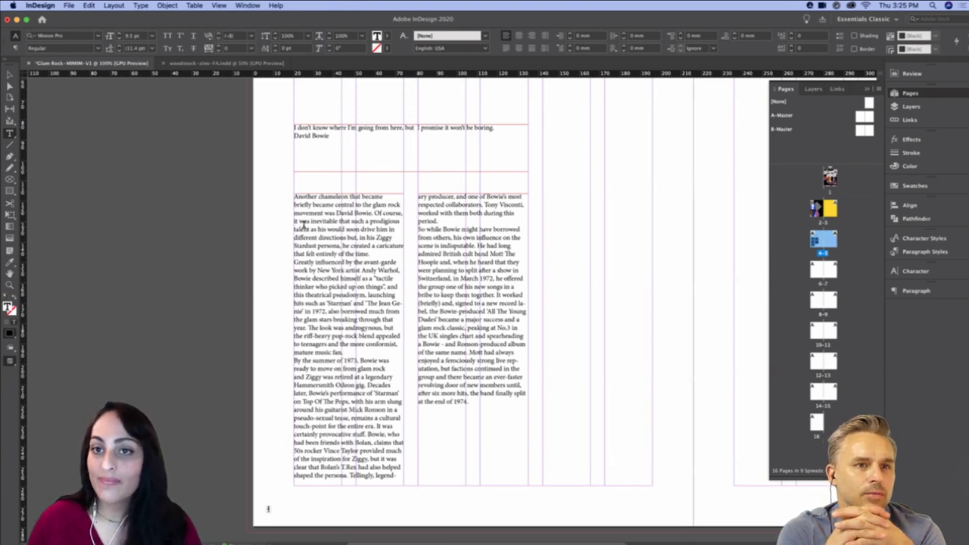
{"action": "key", "text": "Escape"}
{"action": "left_click", "coordinate": [260, 232]}
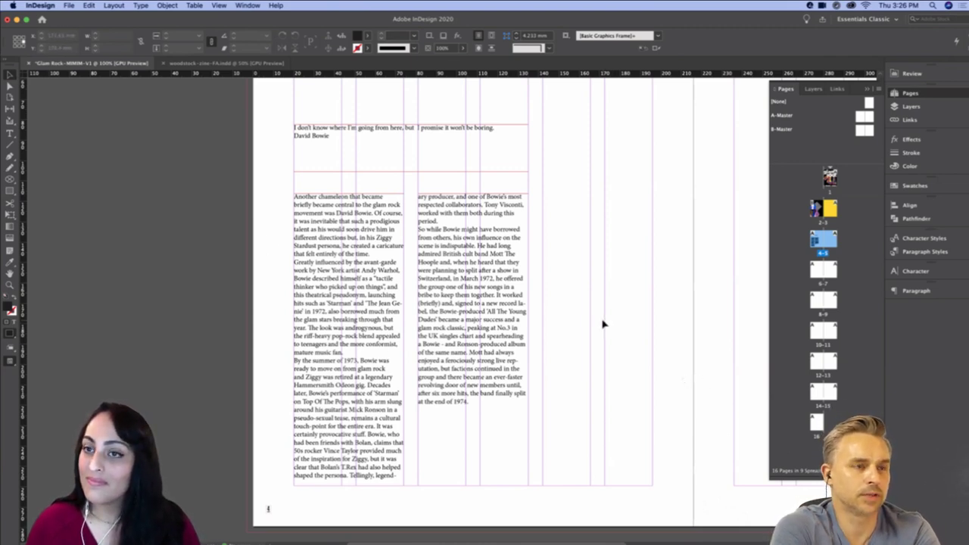
Open the A-Master spread and examine its margin and column settings without changing them
{"action": "left_click_drag", "start_coordinate": [608, 323], "coordinate": [543, 315]}
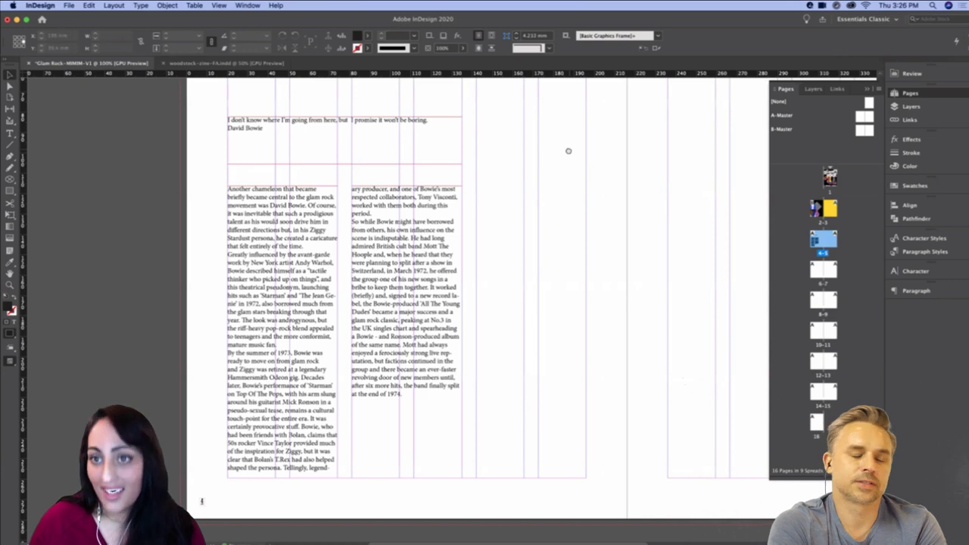
{"action": "left_click_drag", "start_coordinate": [567, 149], "coordinate": [563, 280]}
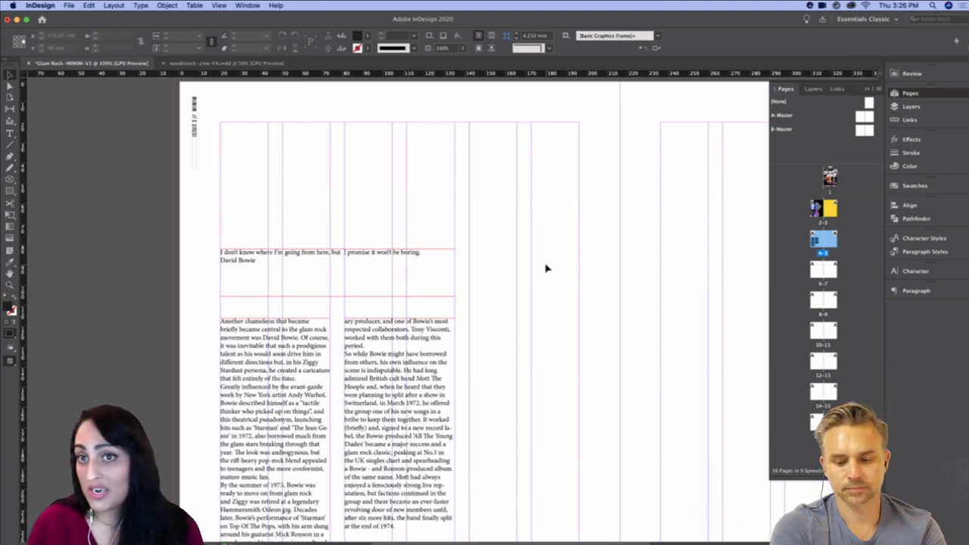
{"action": "scroll", "coordinate": [543, 296], "scroll_direction": "down", "scroll_amount": 5}
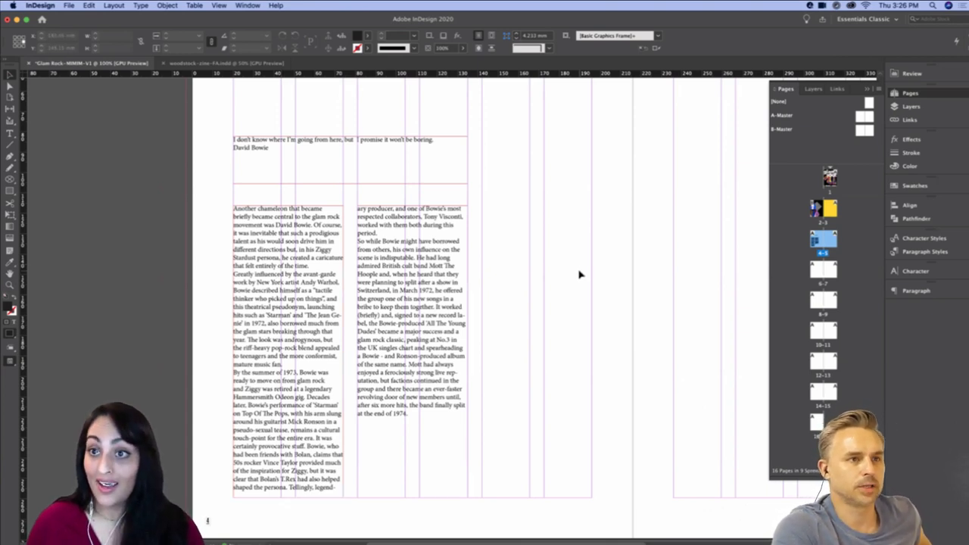
{"action": "double_click", "coordinate": [861, 118]}
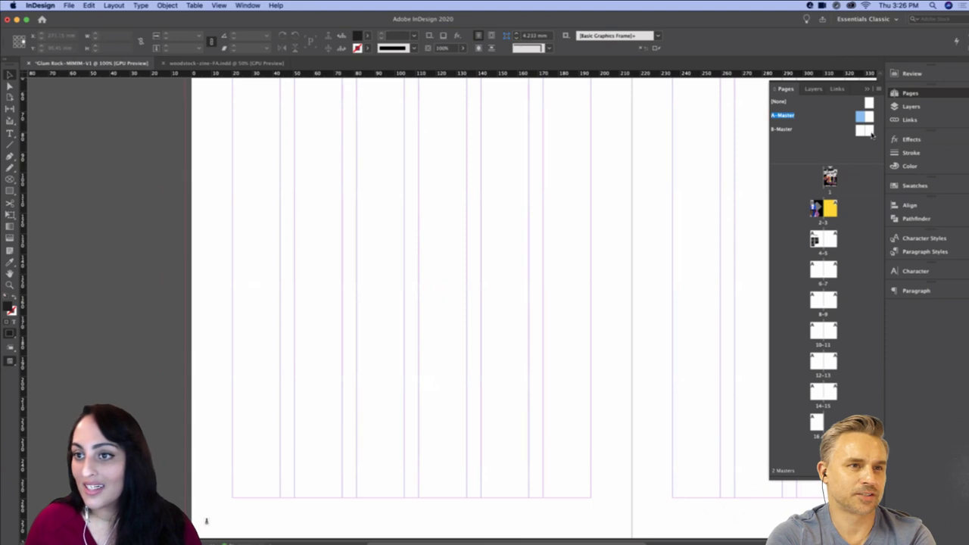
{"action": "left_click", "coordinate": [116, 6]}
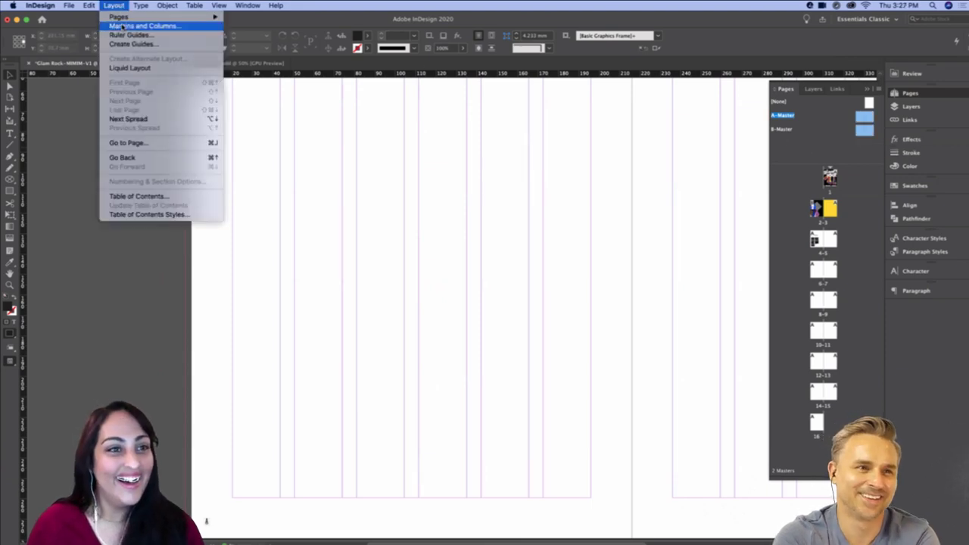
{"action": "left_click", "coordinate": [122, 27]}
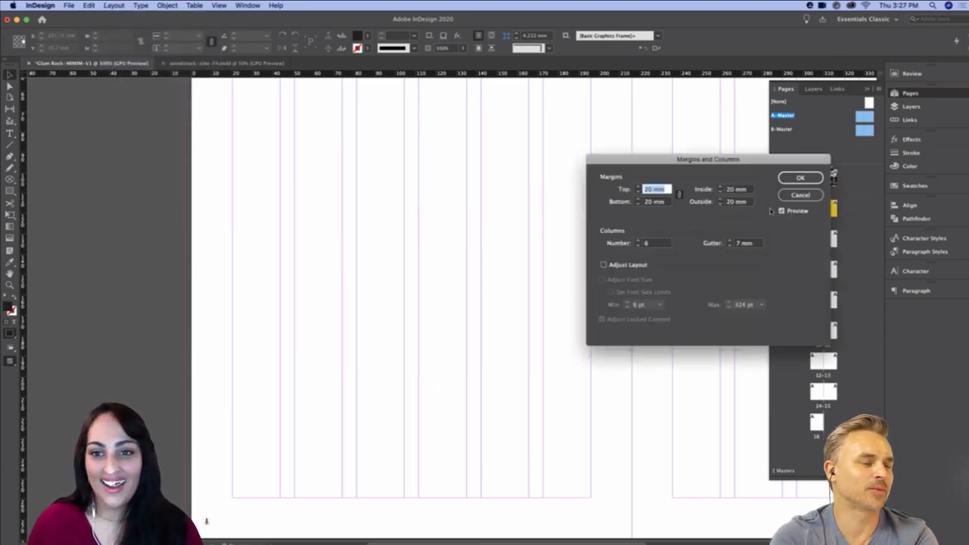
{"action": "left_click", "coordinate": [792, 195]}
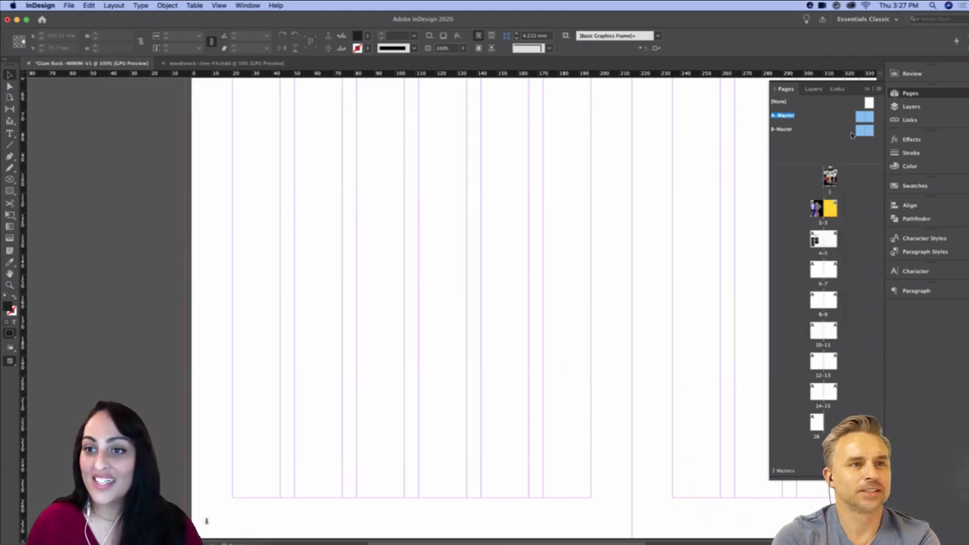
Preview a 12-column grid on both the A-Master and B-Master spreads, and set the column number back to 6
{"action": "left_click_drag", "start_coordinate": [866, 120], "coordinate": [825, 244]}
{"action": "left_click", "coordinate": [801, 157]}
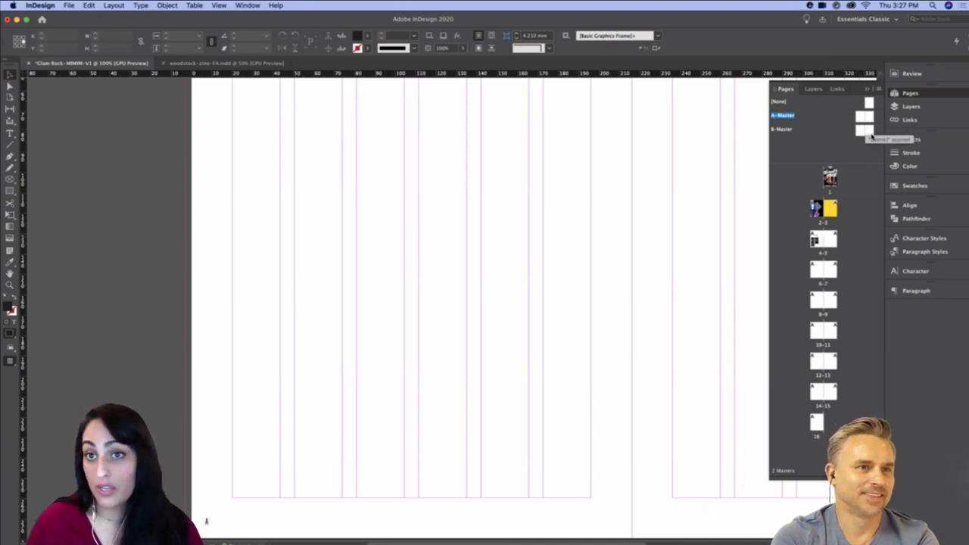
{"action": "left_click", "coordinate": [863, 118]}
{"action": "left_click", "coordinate": [871, 130], "text": "shift"}
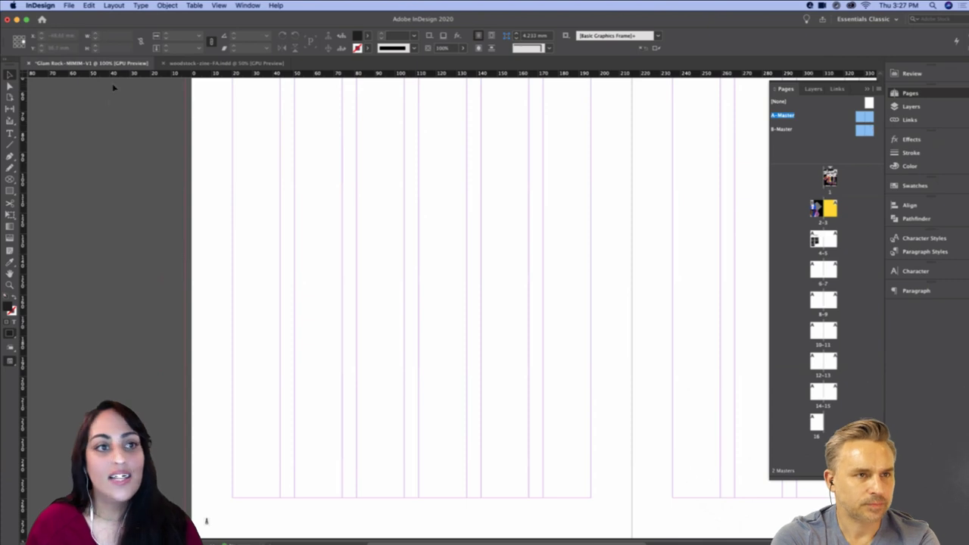
{"action": "left_click", "coordinate": [118, 6]}
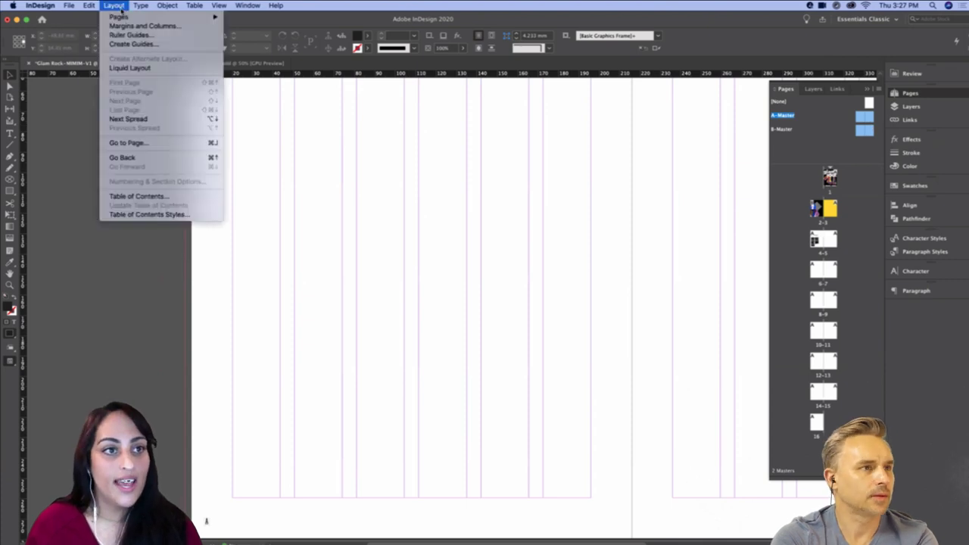
{"action": "left_click", "coordinate": [135, 27]}
{"action": "left_click_drag", "start_coordinate": [637, 161], "coordinate": [797, 128]}
{"action": "left_click", "coordinate": [757, 203]}
{"action": "left_click", "coordinate": [756, 204]}
{"action": "left_click", "coordinate": [756, 203]}
{"action": "left_click", "coordinate": [756, 204]}
{"action": "left_click", "coordinate": [757, 203]}
{"action": "left_click", "coordinate": [756, 203]}
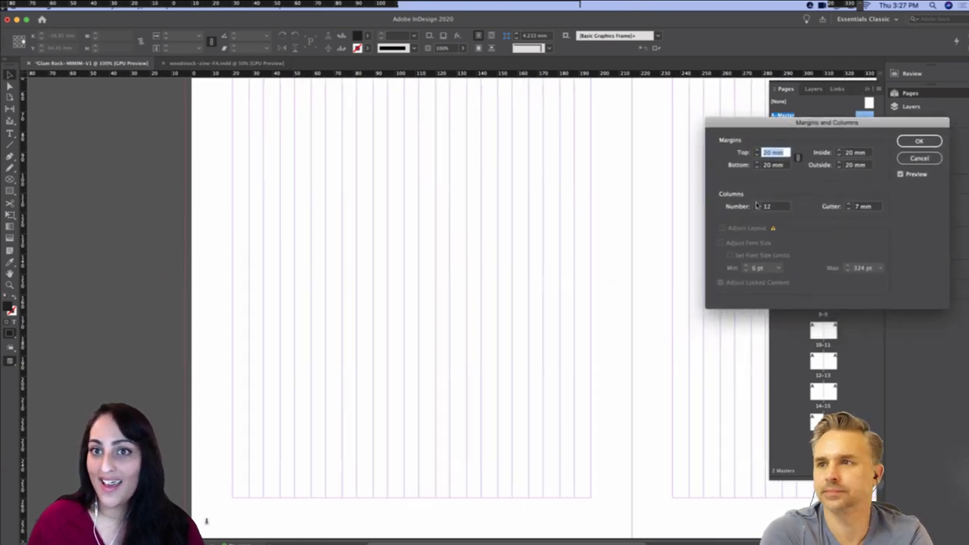
{"action": "left_click", "coordinate": [756, 209]}
{"action": "left_click", "coordinate": [757, 209]}
{"action": "left_click", "coordinate": [756, 209]}
{"action": "left_click", "coordinate": [756, 209]}
{"action": "left_click", "coordinate": [757, 209]}
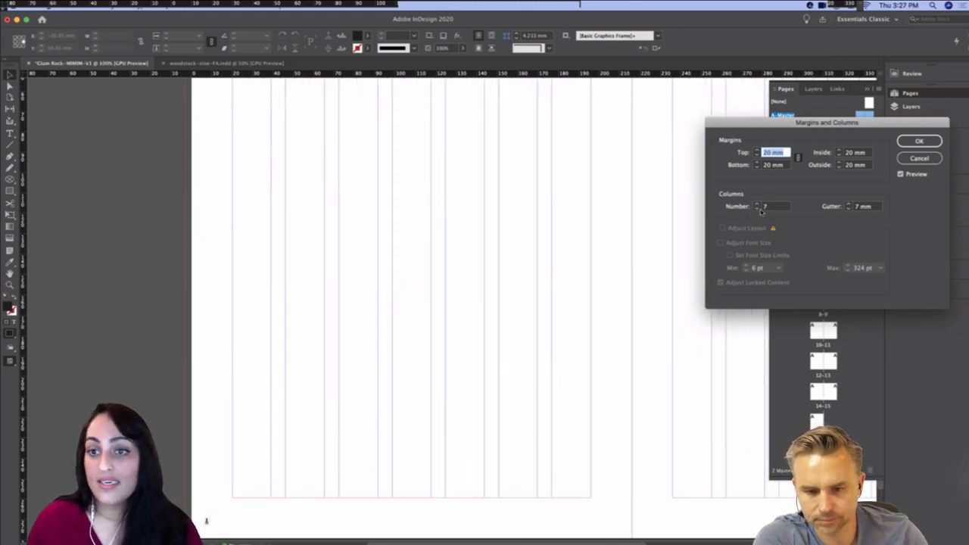
{"action": "left_click", "coordinate": [756, 209]}
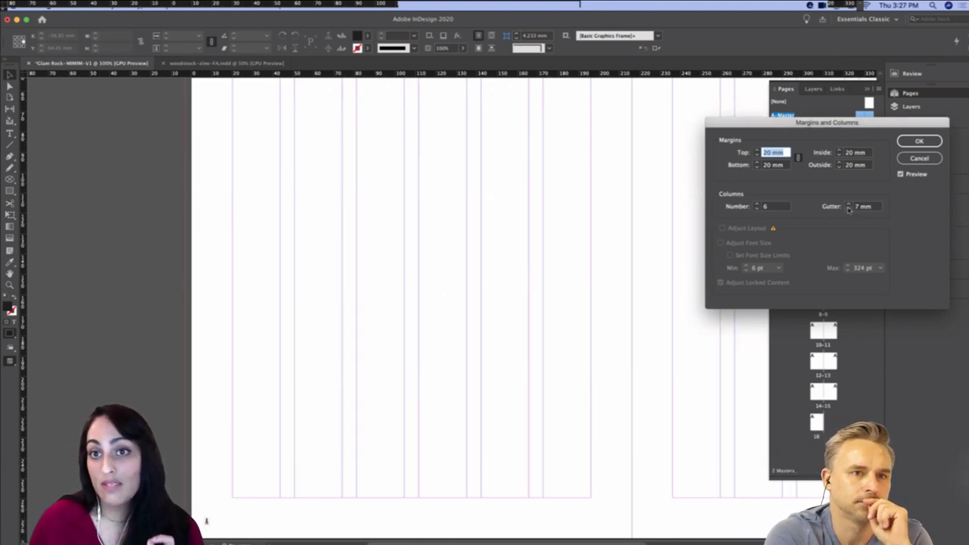
Preview column gutters down to 0 mm on both masters, set the gutter back to 7 mm, and return to page 4
{"action": "left_click", "coordinate": [848, 210]}
{"action": "left_click", "coordinate": [849, 210]}
{"action": "left_click", "coordinate": [849, 209]}
{"action": "left_click", "coordinate": [849, 210]}
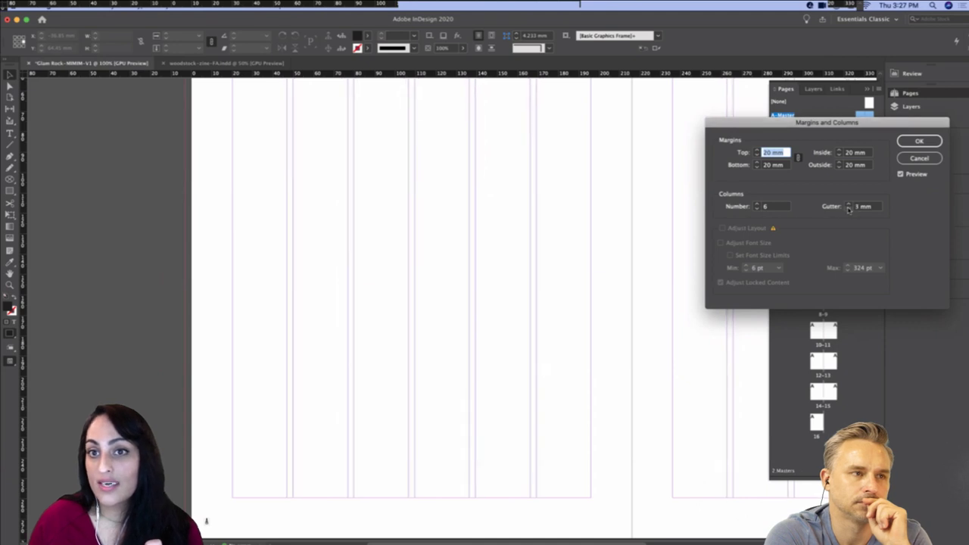
{"action": "left_click", "coordinate": [848, 210]}
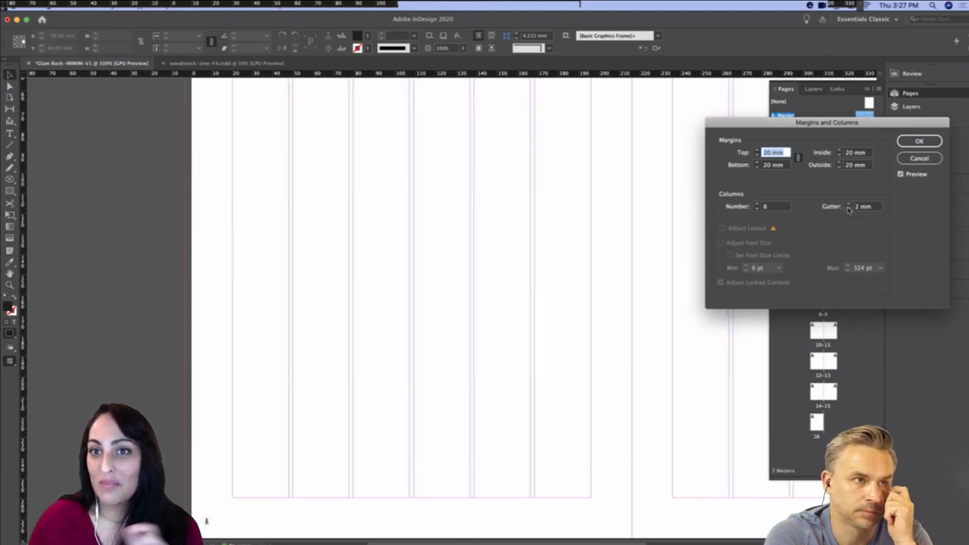
{"action": "left_click", "coordinate": [848, 210]}
{"action": "left_click", "coordinate": [849, 210]}
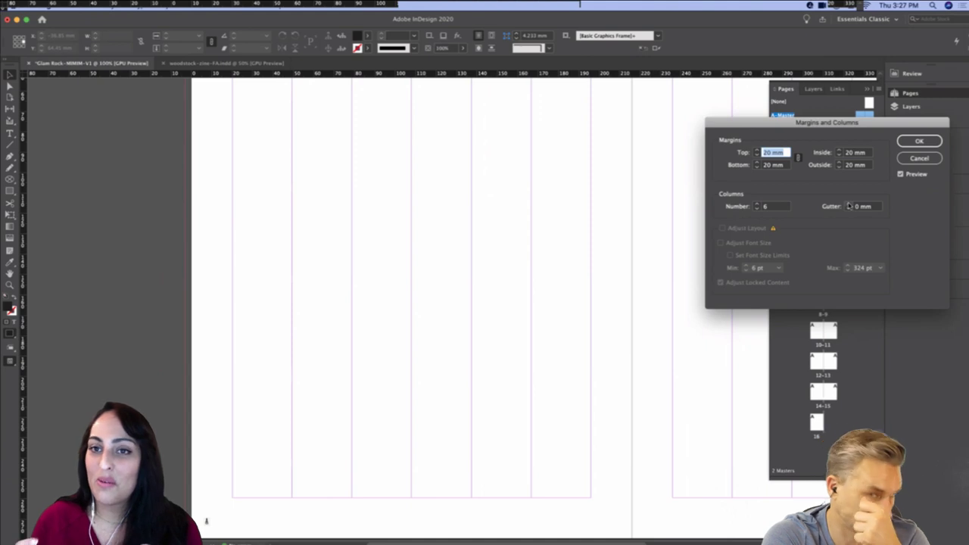
{"action": "left_click", "coordinate": [849, 205]}
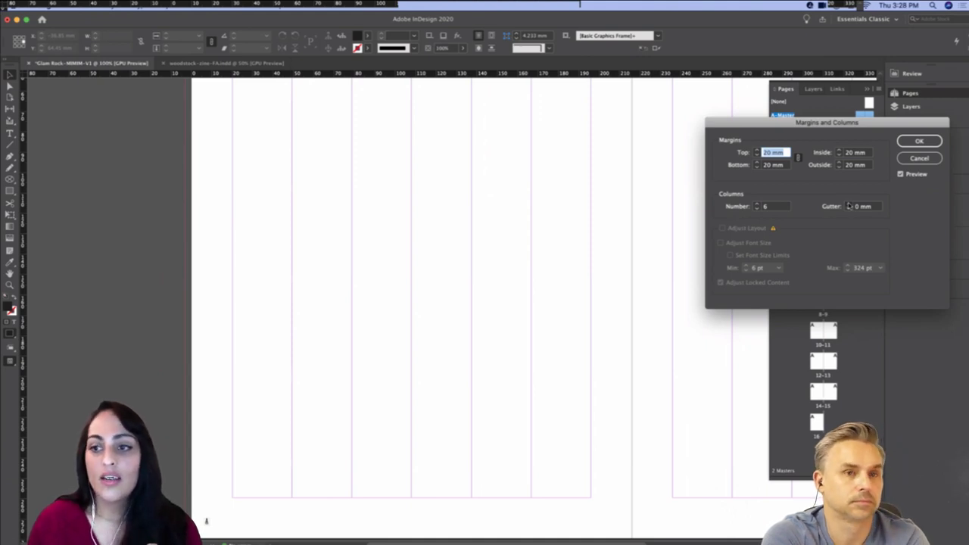
{"action": "left_click", "coordinate": [850, 205]}
{"action": "left_click", "coordinate": [849, 204]}
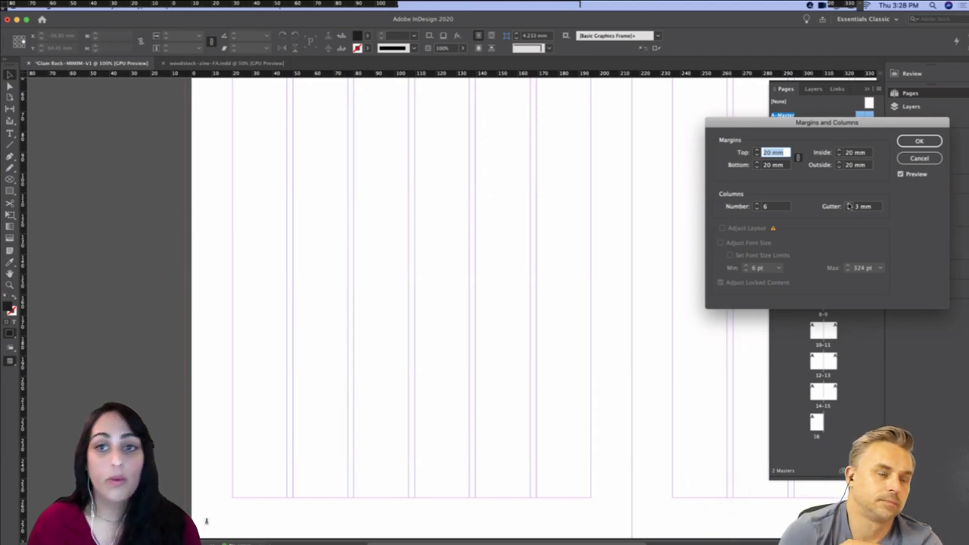
{"action": "left_click", "coordinate": [850, 204]}
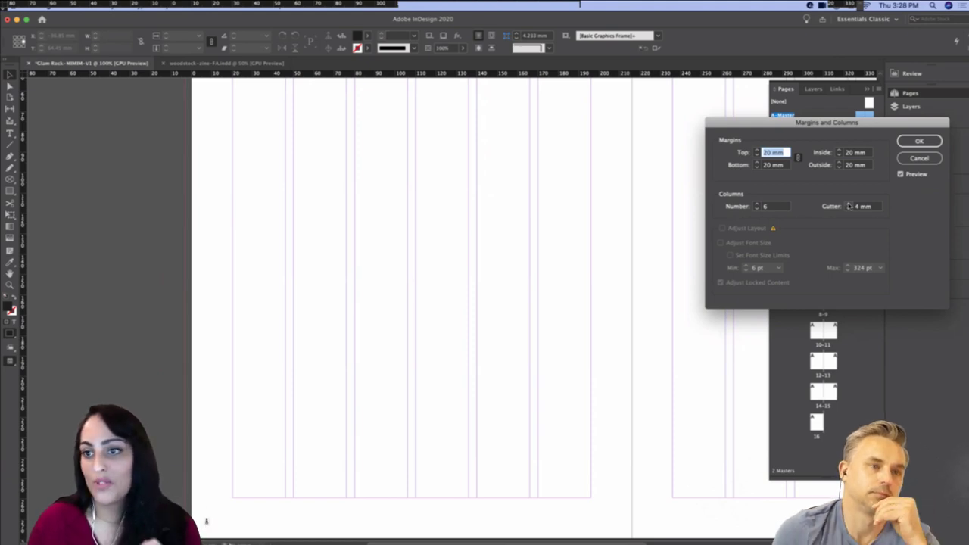
{"action": "left_click", "coordinate": [850, 205]}
{"action": "left_click", "coordinate": [850, 204]}
{"action": "left_click", "coordinate": [849, 204]}
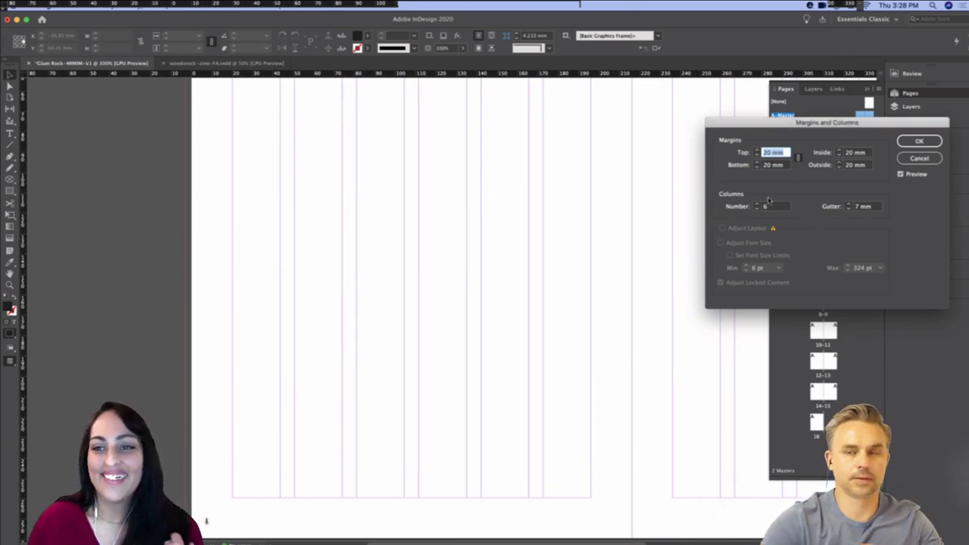
{"action": "left_click", "coordinate": [919, 141]}
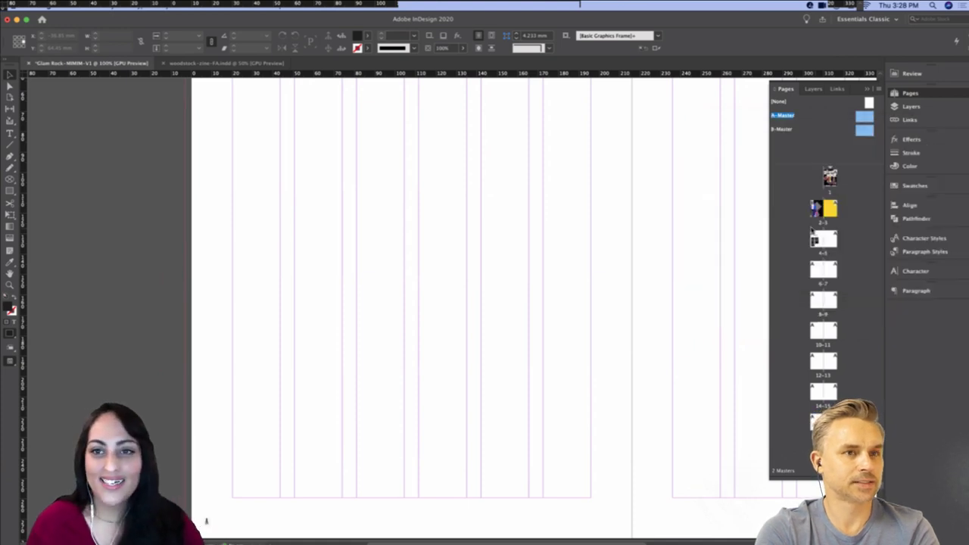
{"action": "double_click", "coordinate": [814, 240]}
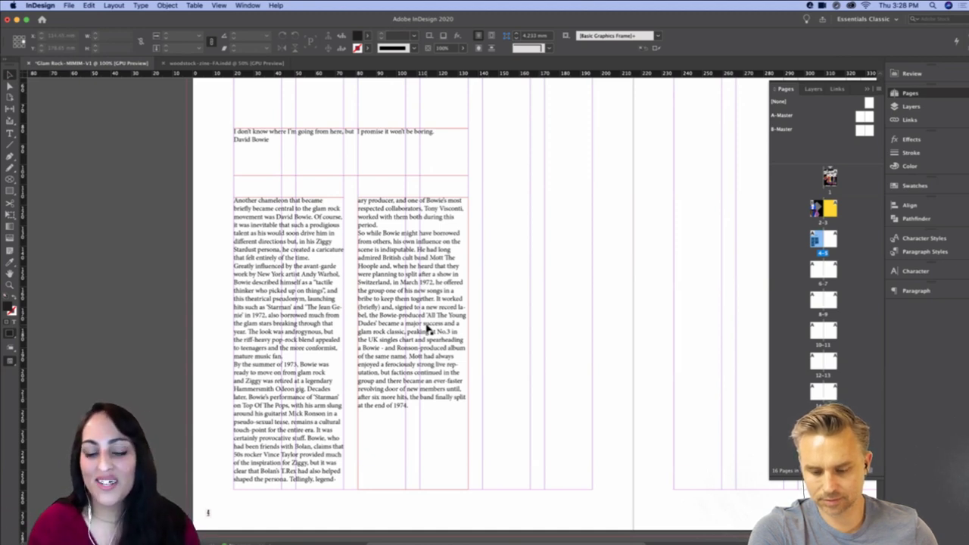
Switch to Chrome and open the Fonts In Use page for the 1970s tag in a new tab
{"action": "mouse_move", "coordinate": [387, 532]}
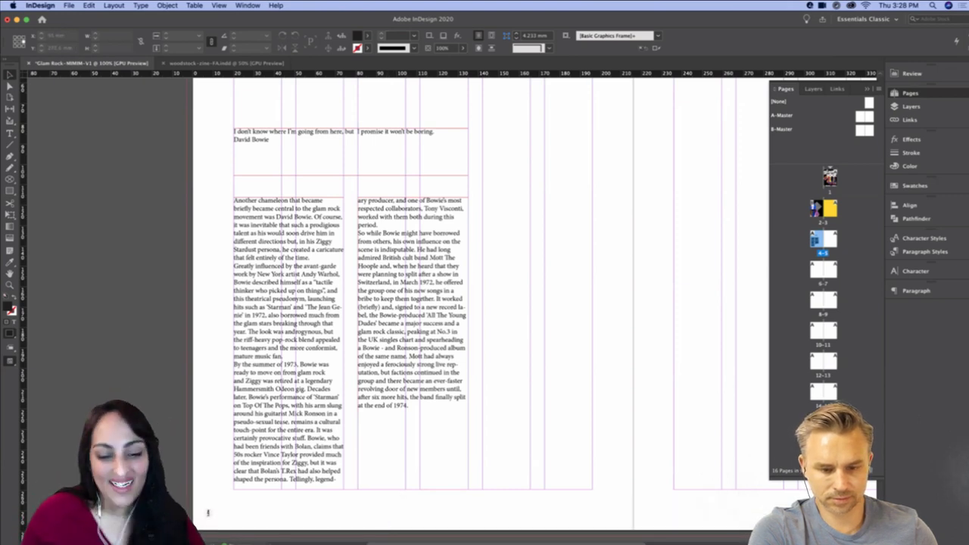
{"action": "left_click", "coordinate": [253, 531]}
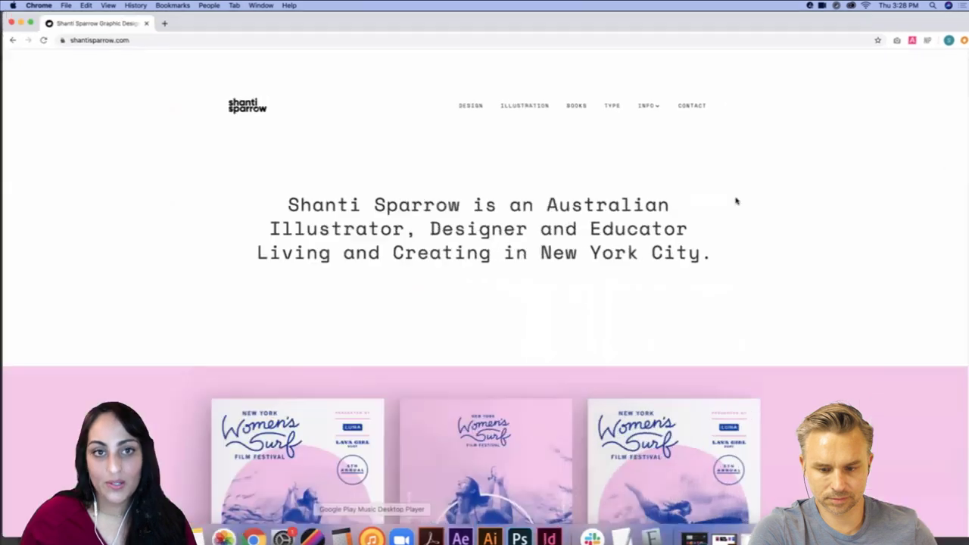
{"action": "left_click", "coordinate": [164, 23]}
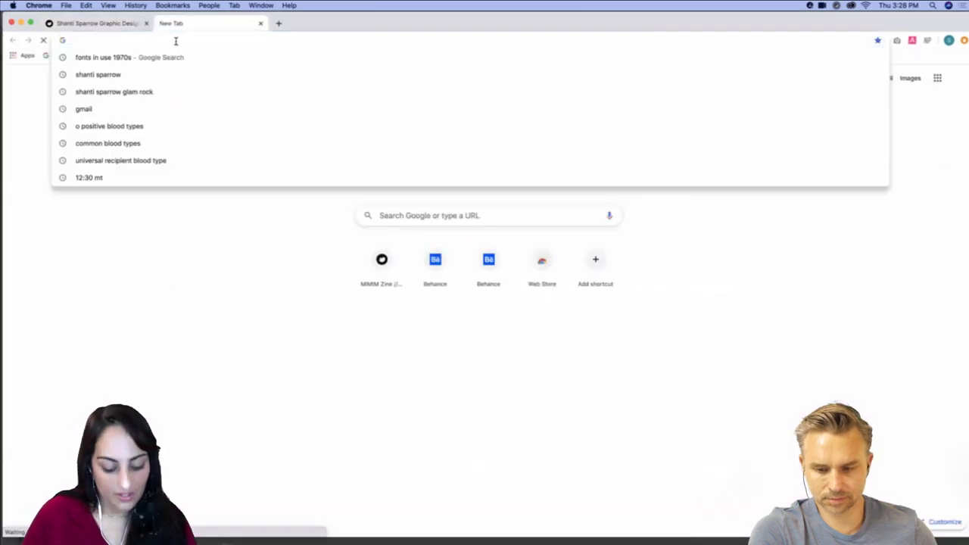
{"action": "type", "text": "fonts"}
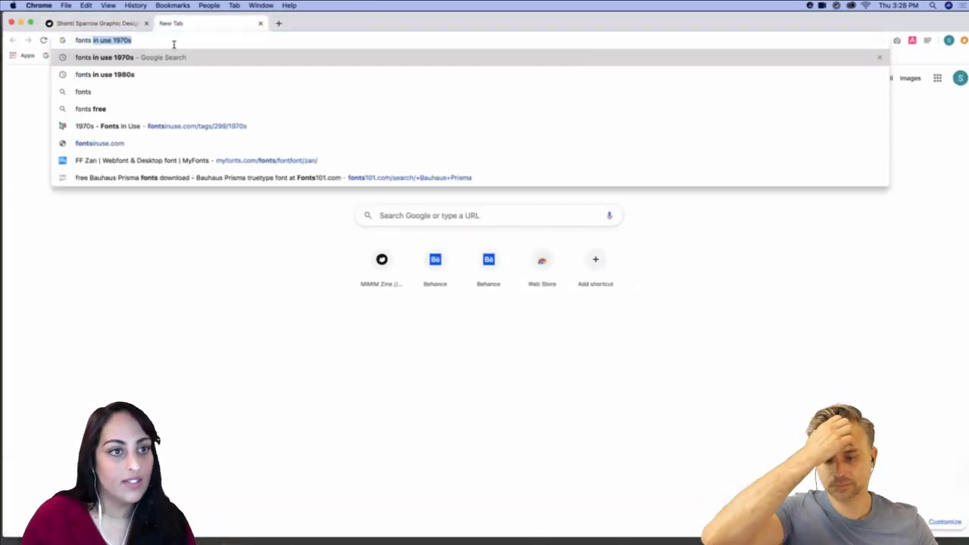
{"action": "left_click", "coordinate": [160, 60]}
{"action": "left_click", "coordinate": [150, 159]}
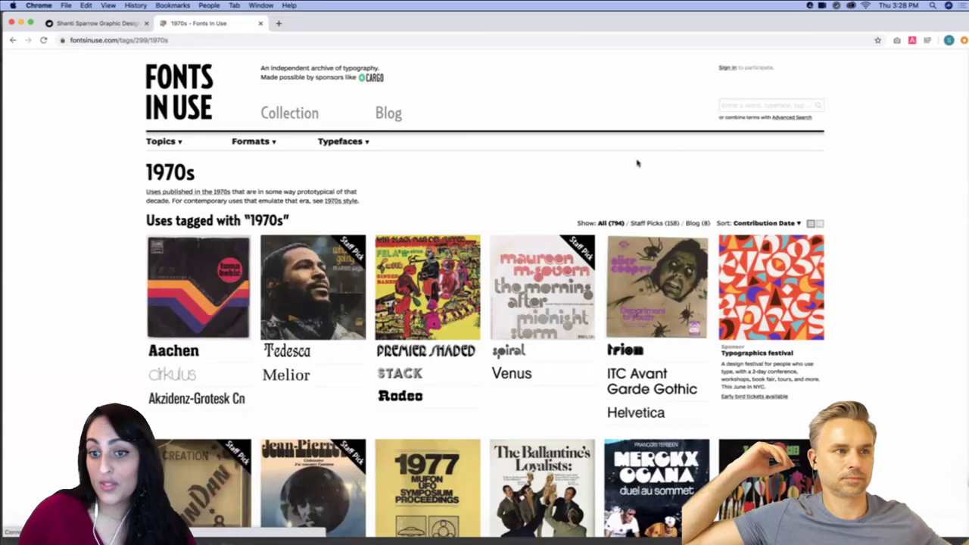
Browse the 1970s-tagged album covers and posters on Fonts In Use and examine the typefaces credited beneath them
{"action": "scroll", "coordinate": [886, 129], "scroll_direction": "down", "scroll_amount": 2}
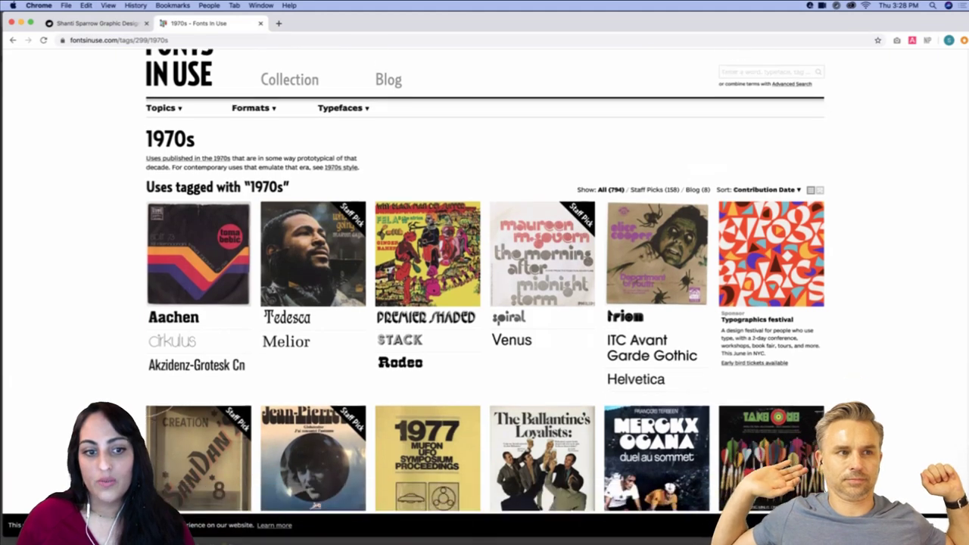
{"action": "scroll", "coordinate": [203, 243], "scroll_direction": "down", "scroll_amount": 4}
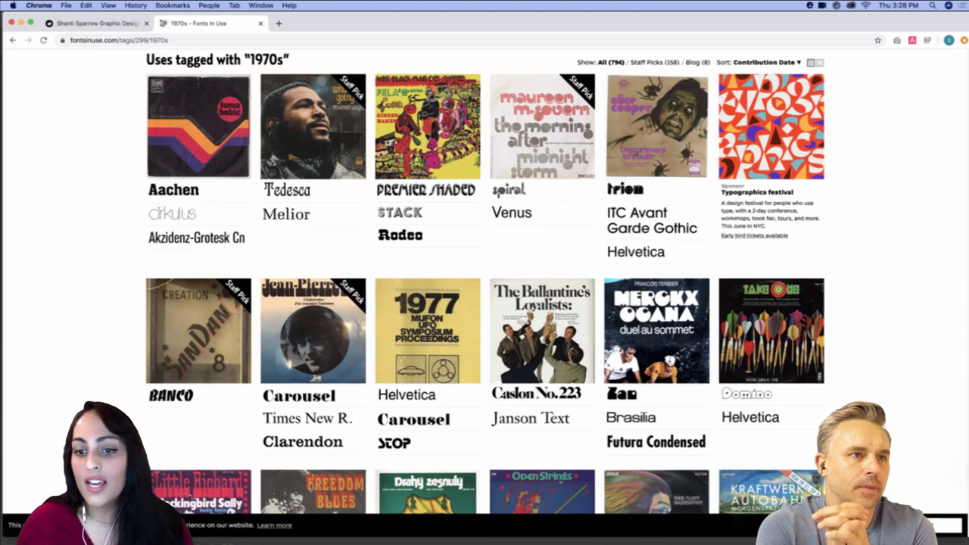
{"action": "scroll", "coordinate": [484, 280], "scroll_direction": "down", "scroll_amount": 3}
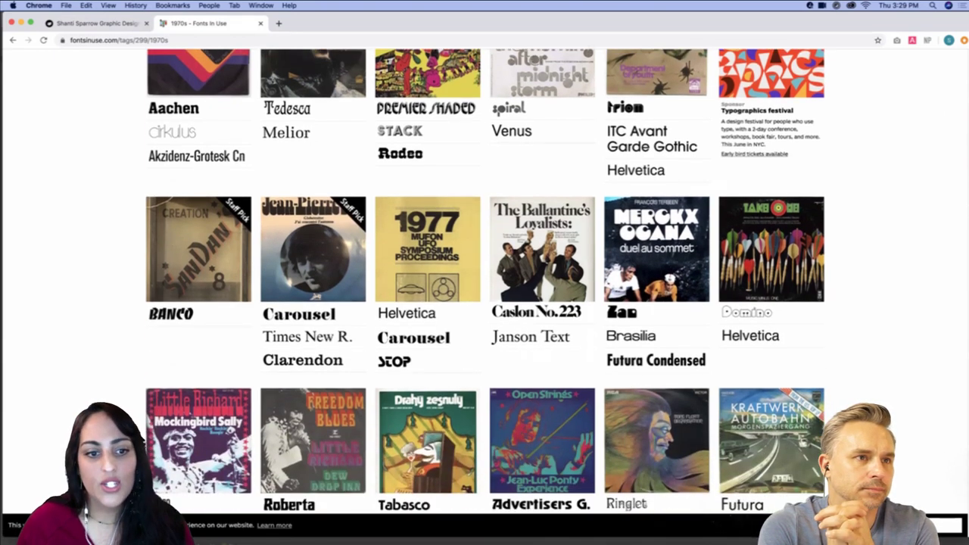
{"action": "scroll", "coordinate": [485, 280], "scroll_direction": "down", "scroll_amount": 4}
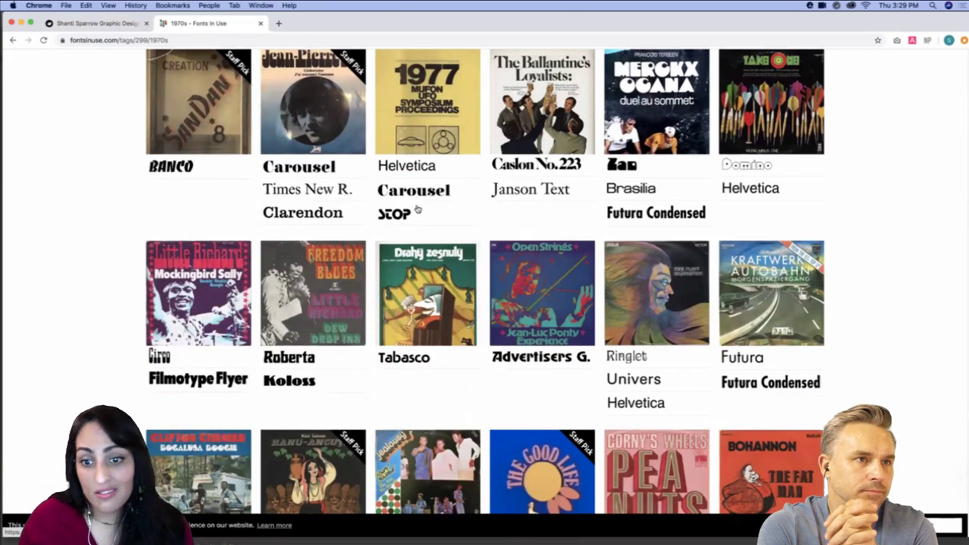
{"action": "scroll", "coordinate": [485, 280], "scroll_direction": "down", "scroll_amount": 7}
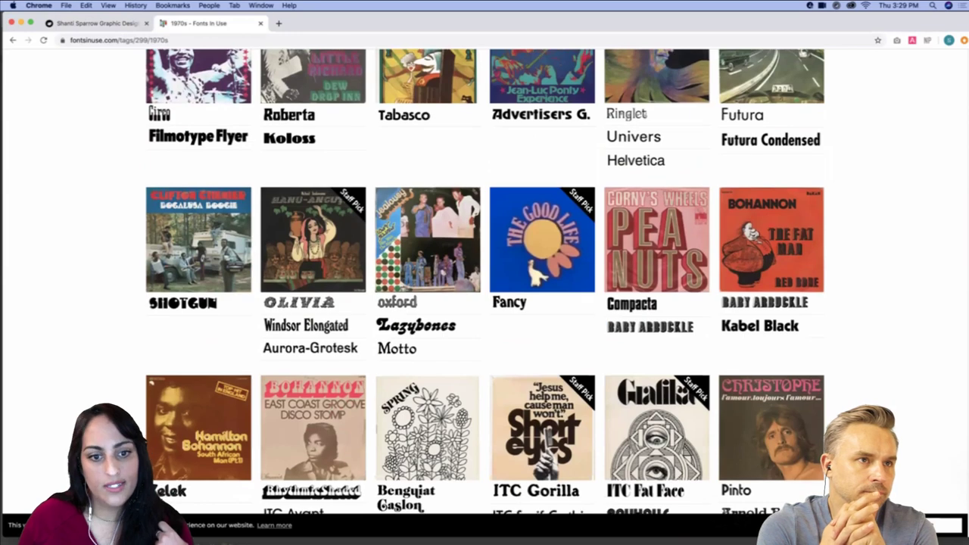
{"action": "scroll", "coordinate": [485, 280], "scroll_direction": "down", "scroll_amount": 4}
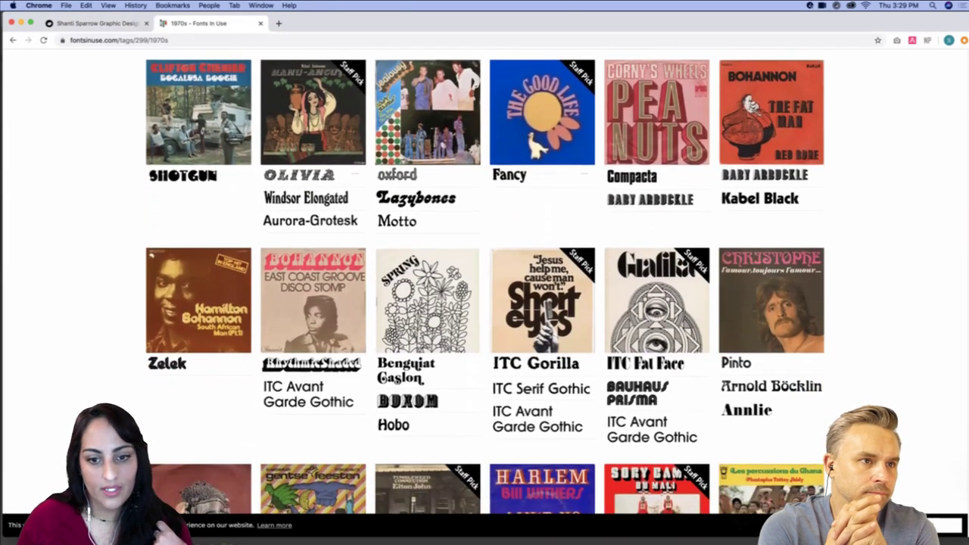
{"action": "scroll", "coordinate": [485, 280], "scroll_direction": "down", "scroll_amount": 5}
{"action": "scroll", "coordinate": [700, 238], "scroll_direction": "down", "scroll_amount": 2}
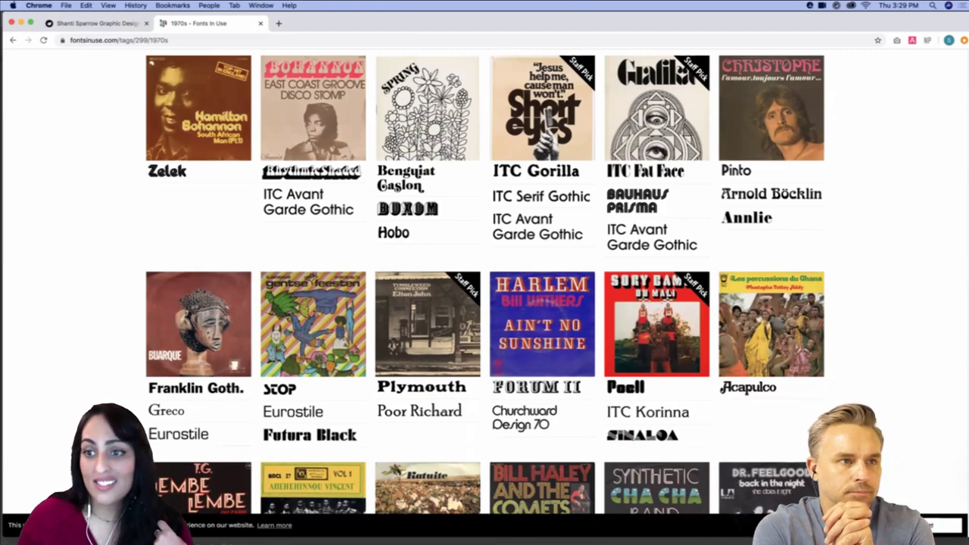
{"action": "scroll", "coordinate": [484, 281], "scroll_direction": "down", "scroll_amount": 8}
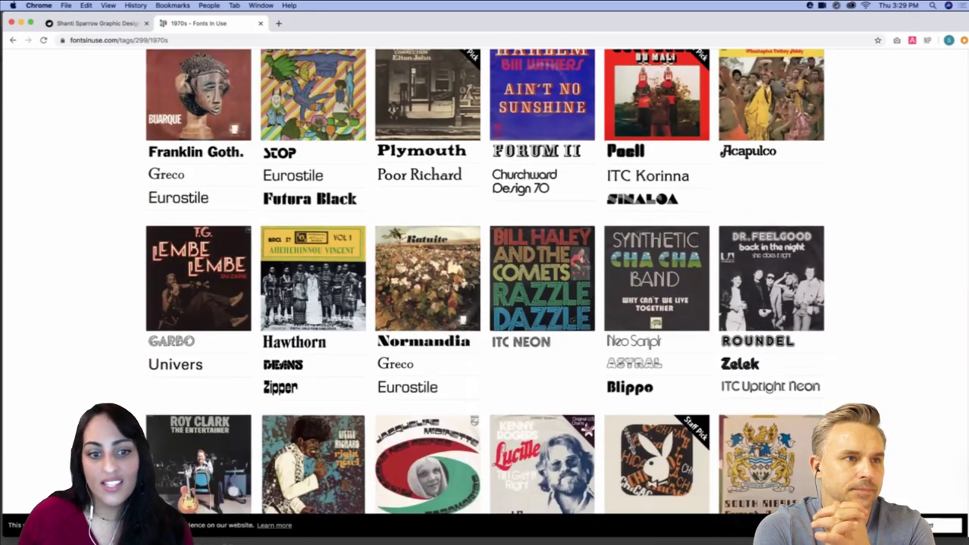
{"action": "scroll", "coordinate": [484, 282], "scroll_direction": "down", "scroll_amount": 6}
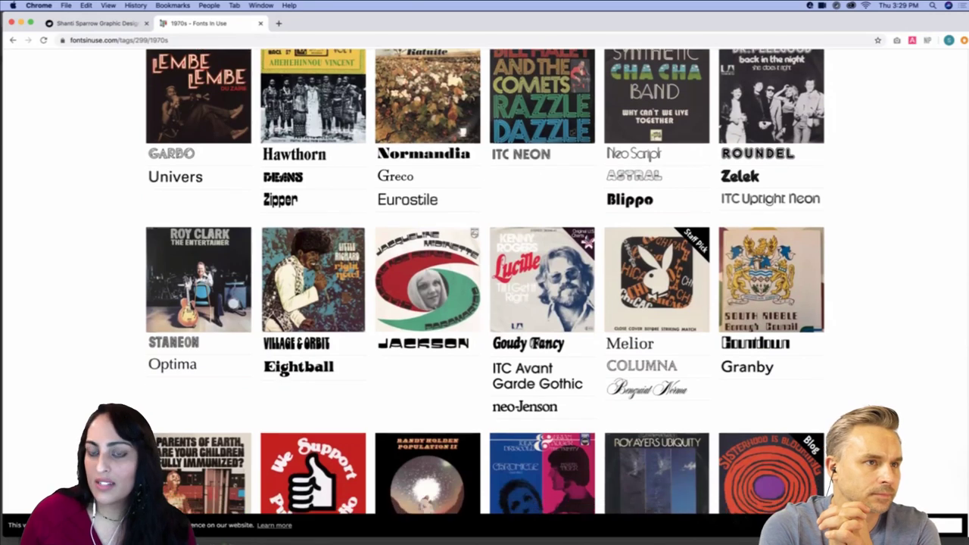
{"action": "scroll", "coordinate": [484, 282], "scroll_direction": "down", "scroll_amount": 4}
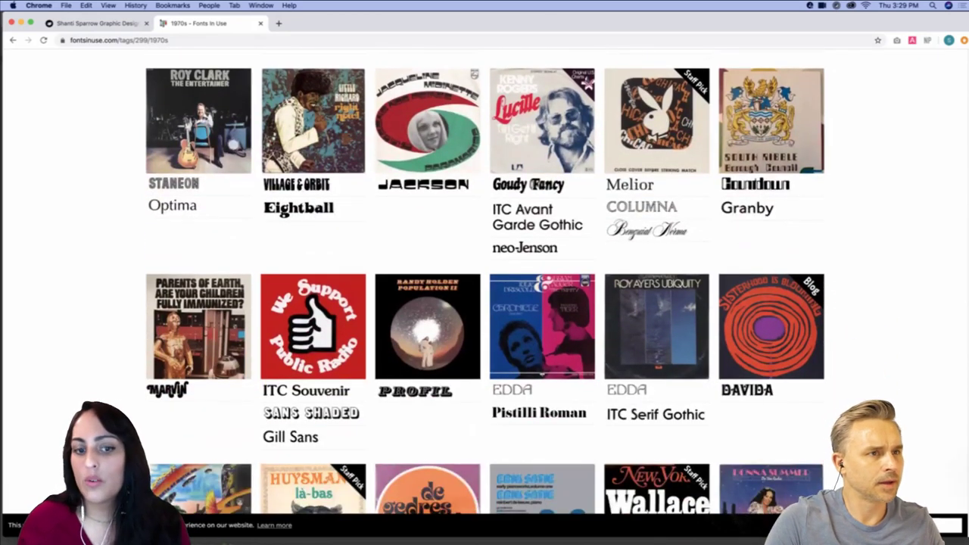
{"action": "scroll", "coordinate": [530, 306], "scroll_direction": "down", "scroll_amount": 2}
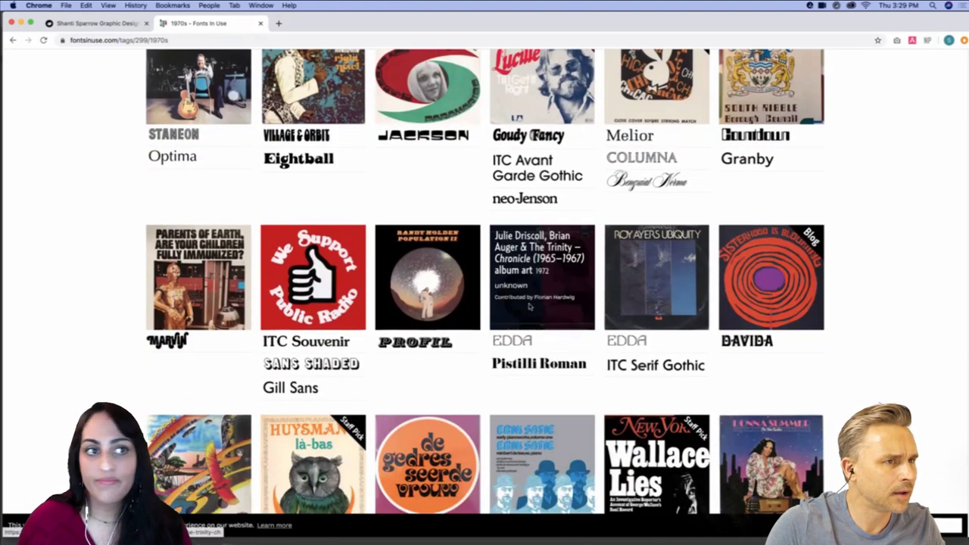
Switch back to InDesign and set the whole two-column article text on page 4 to Gill Sans Regular
{"action": "left_click", "coordinate": [20, 23]}
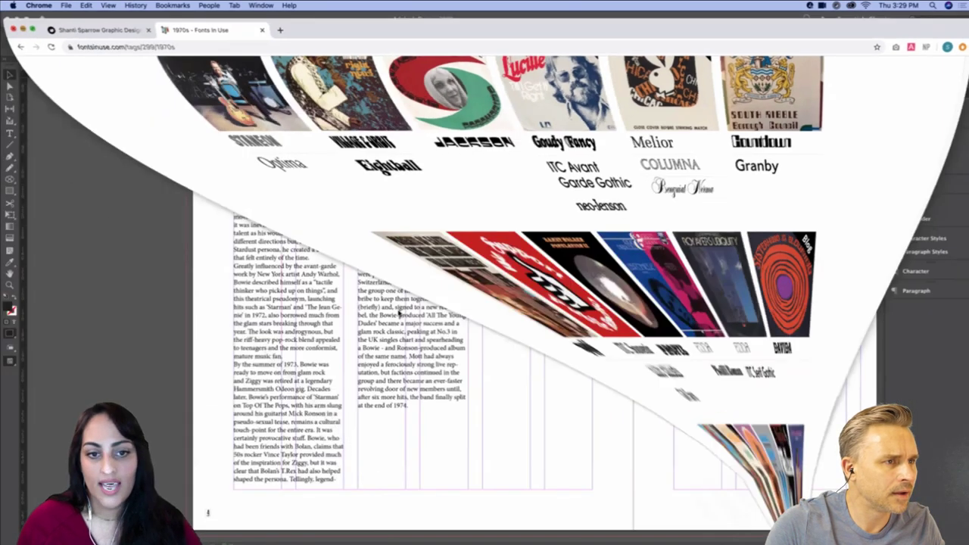
{"action": "key", "text": "super+a"}
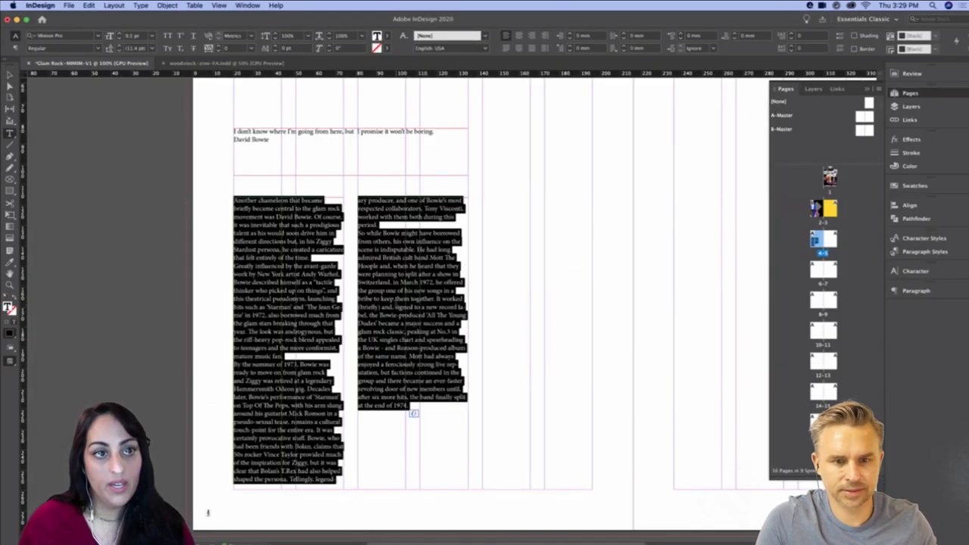
{"action": "left_click_drag", "start_coordinate": [80, 36], "coordinate": [13, 31]}
{"action": "type", "text": "gill"}
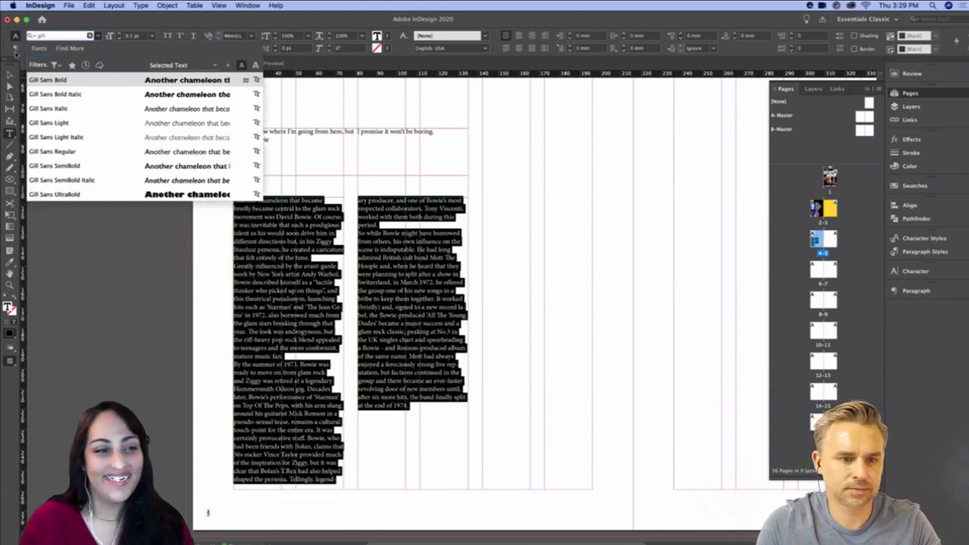
{"action": "left_click", "coordinate": [85, 153]}
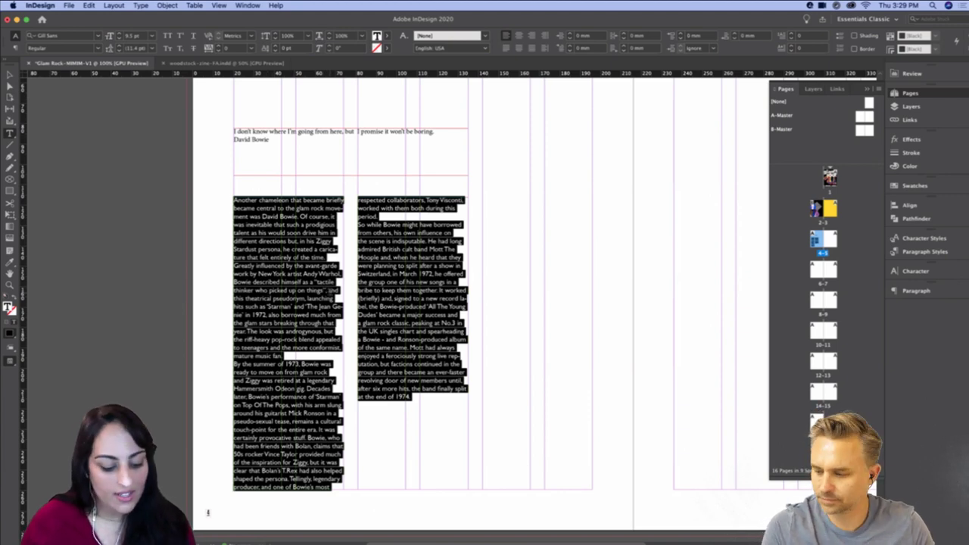
Set the space after each paragraph of the article text to 3 mm
{"action": "key", "text": "alt+super+t"}
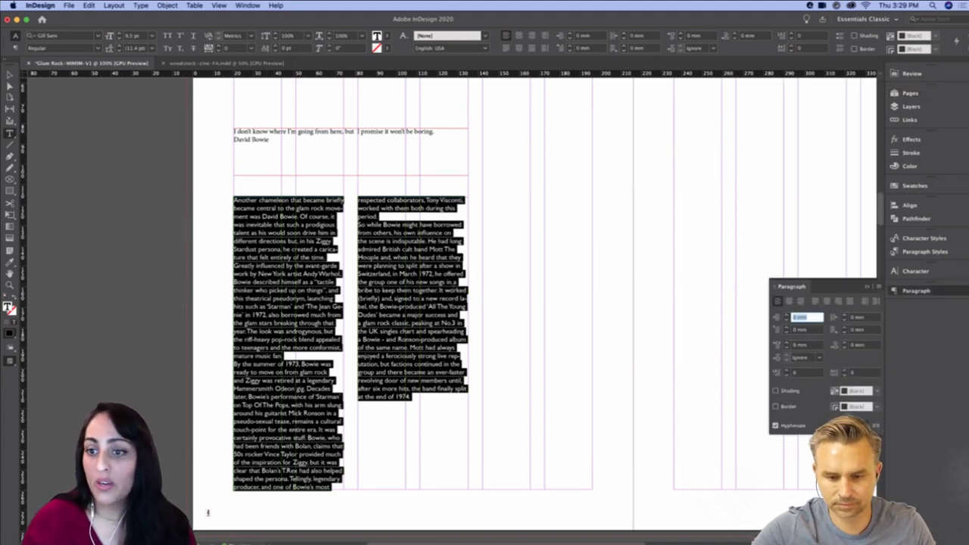
{"action": "left_click_drag", "start_coordinate": [789, 286], "coordinate": [531, 178]}
{"action": "left_click", "coordinate": [588, 241]}
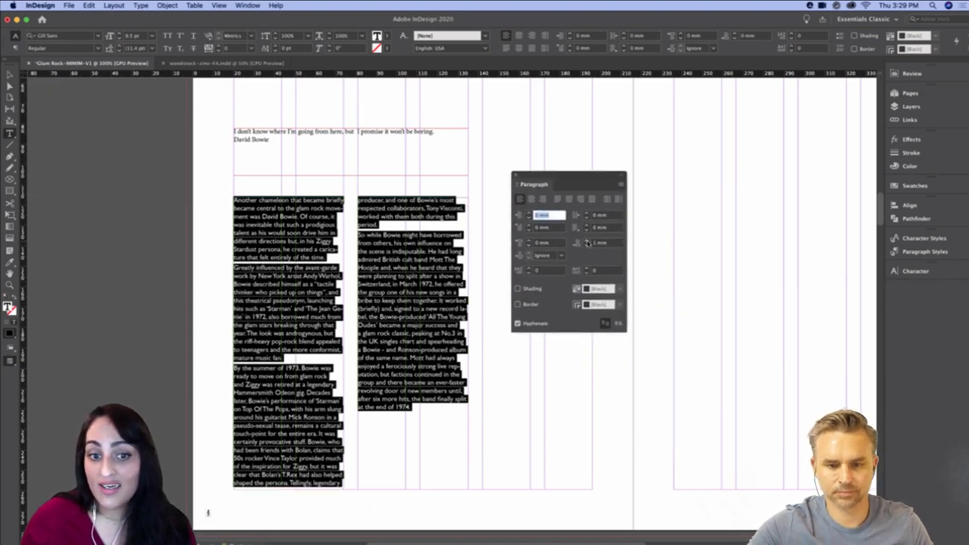
{"action": "left_click", "coordinate": [588, 241]}
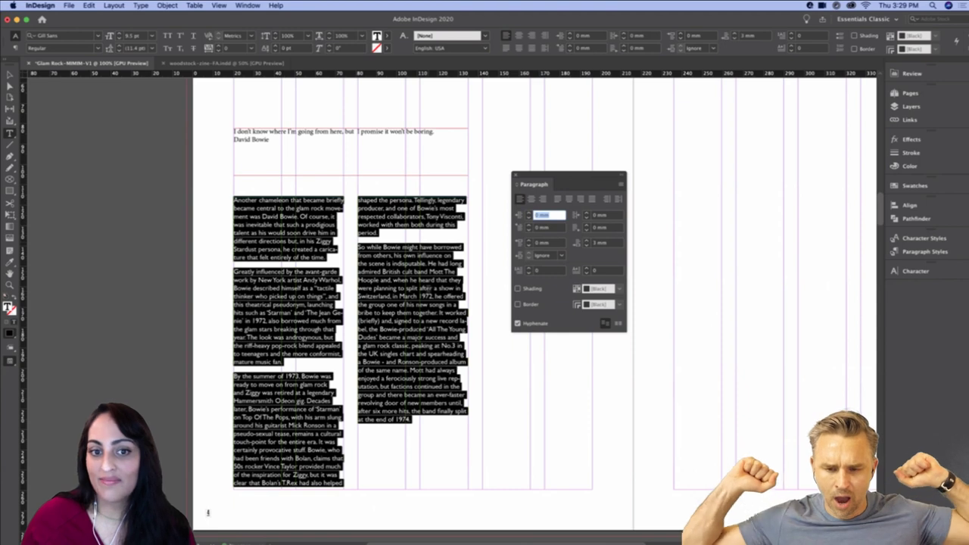
{"action": "left_click", "coordinate": [462, 392]}
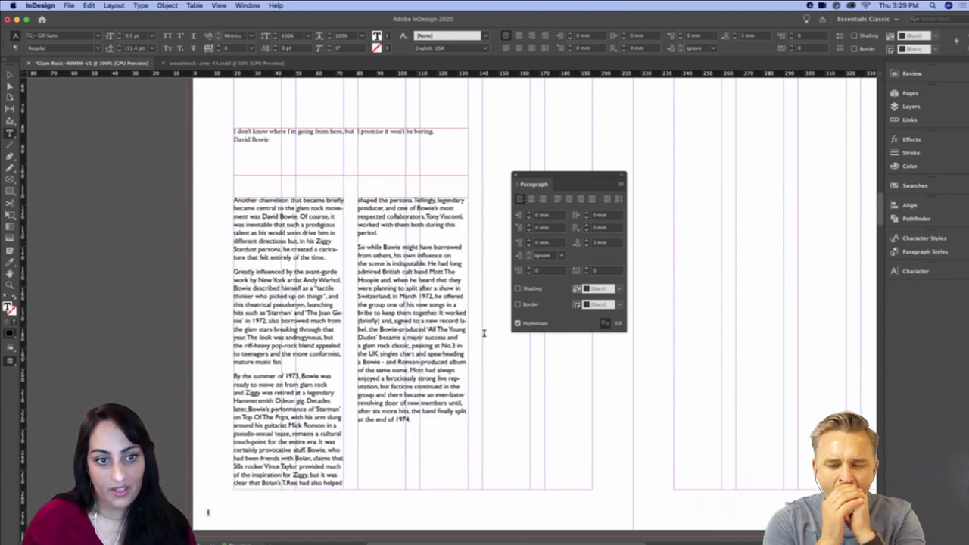
Turn off hyphenation for all of the two-column article text
{"action": "key", "text": "super+a"}
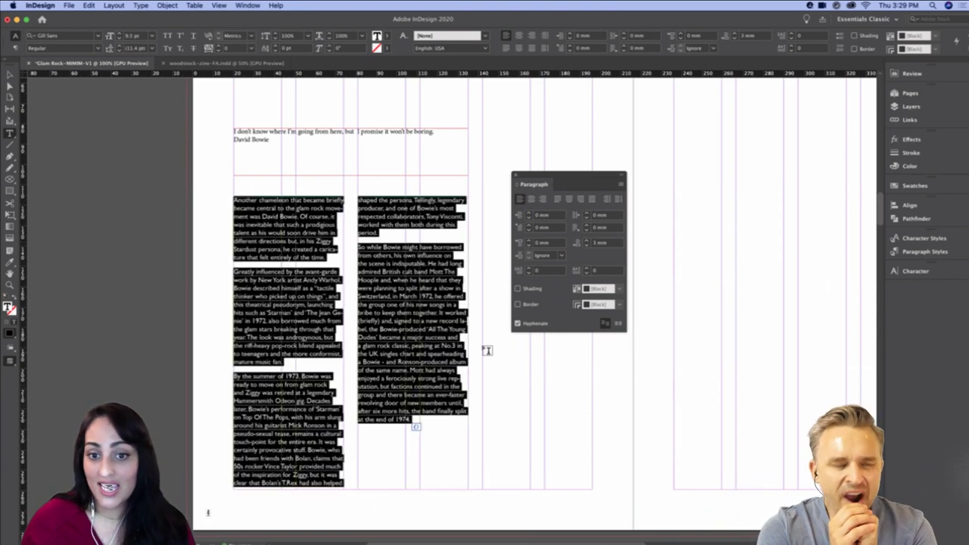
{"action": "left_click", "coordinate": [518, 324]}
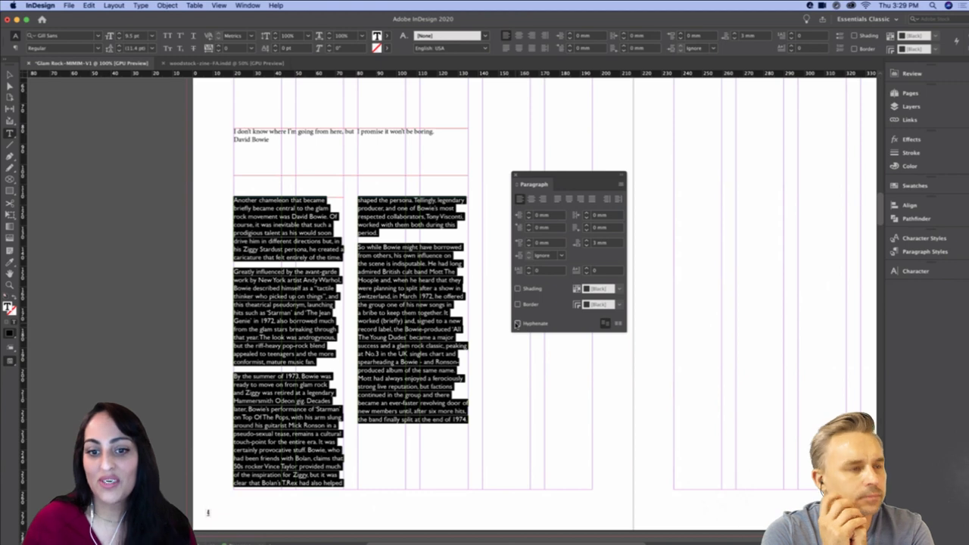
{"action": "left_click", "coordinate": [457, 355]}
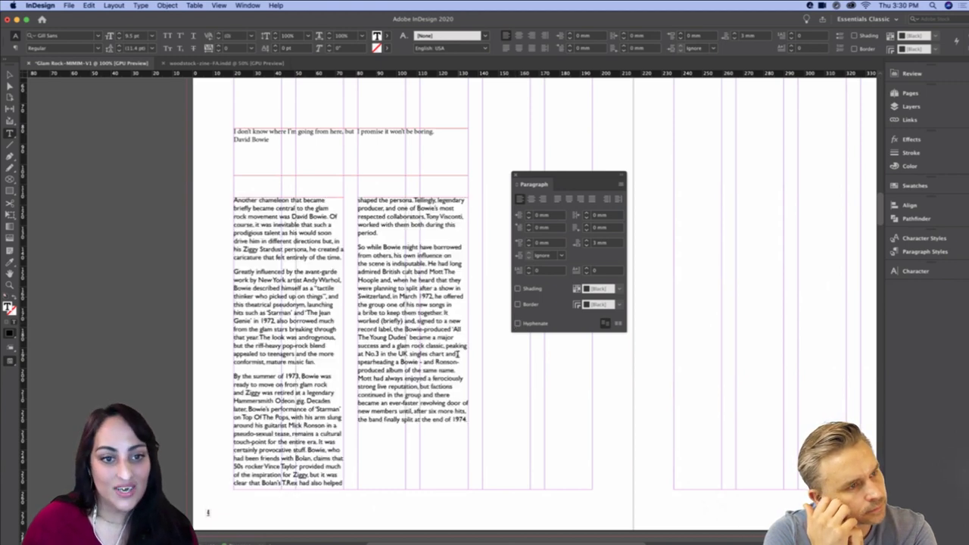
Copy the article text's formatting onto the David Bowie quote above it with the Eyedropper, and deselect the frame
{"action": "left_click_drag", "start_coordinate": [285, 141], "coordinate": [227, 129]}
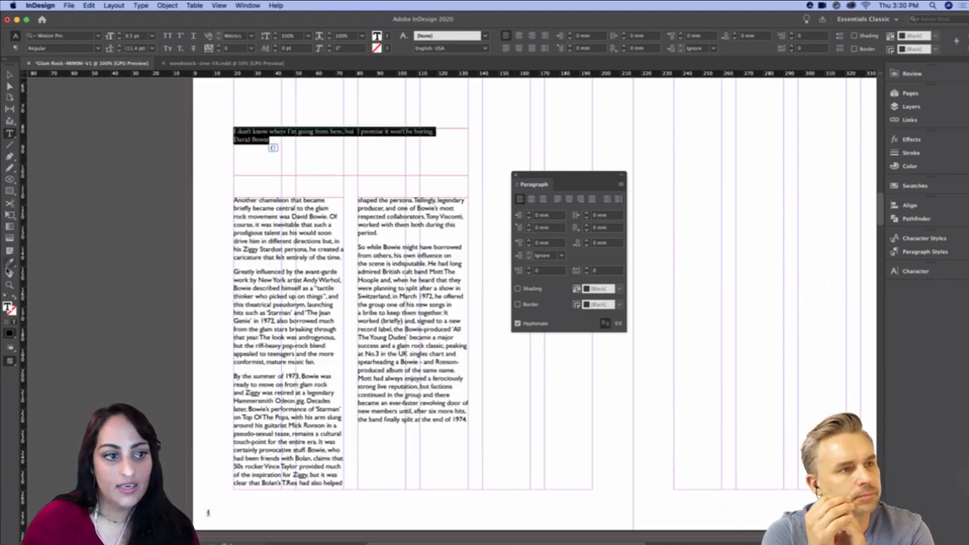
{"action": "left_click", "coordinate": [9, 262]}
{"action": "left_click", "coordinate": [298, 217]}
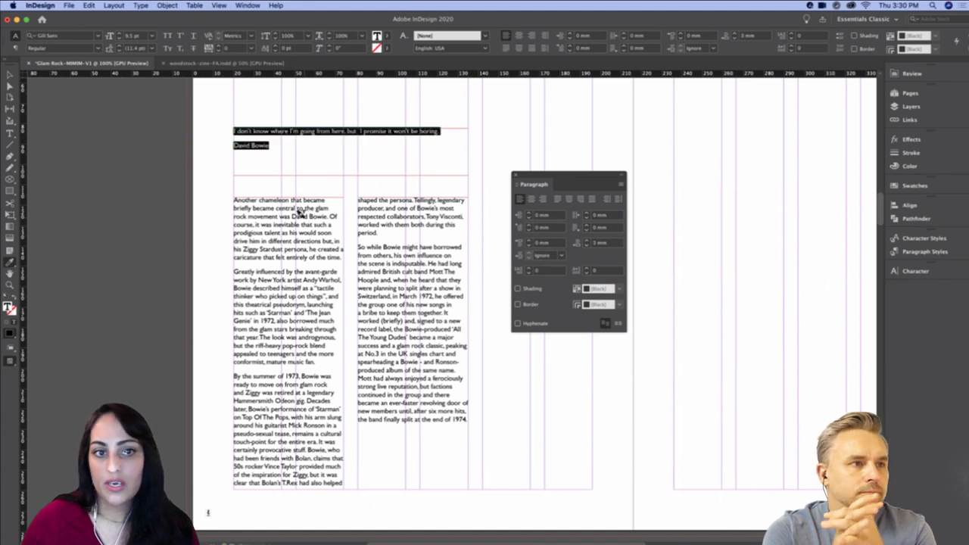
{"action": "key", "text": "Escape"}
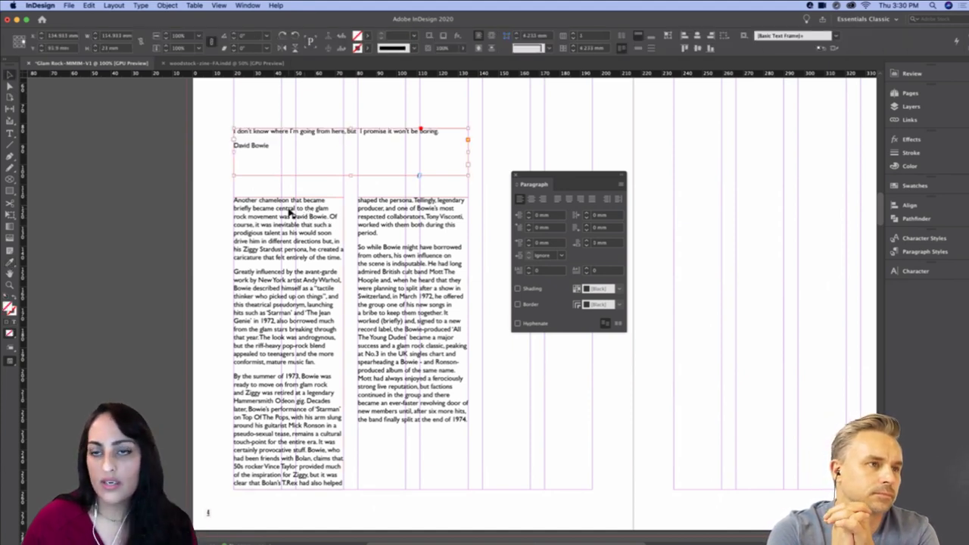
{"action": "left_click", "coordinate": [148, 167]}
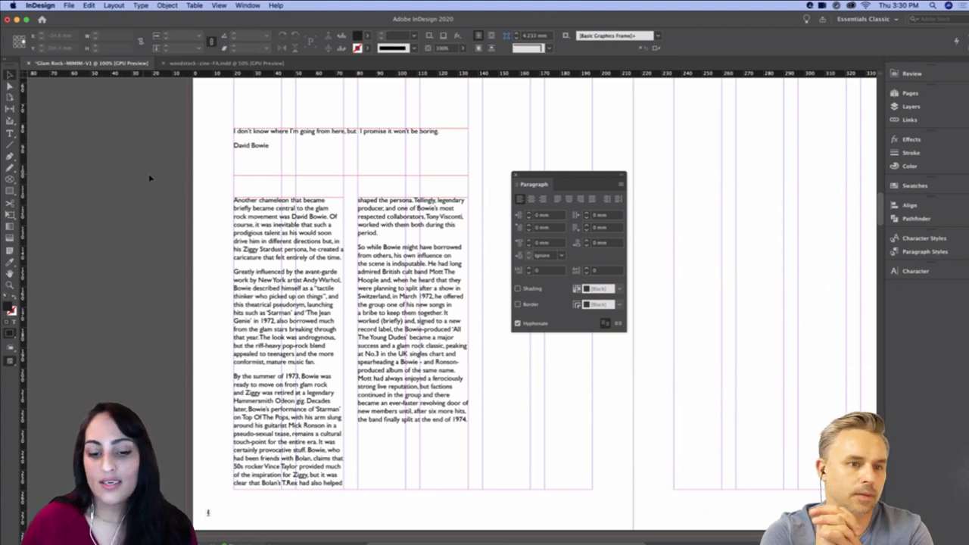
Switch to Chrome, search Google for "font dating game" in a new tab, and open the Type Connection site
{"action": "mouse_move", "coordinate": [415, 542]}
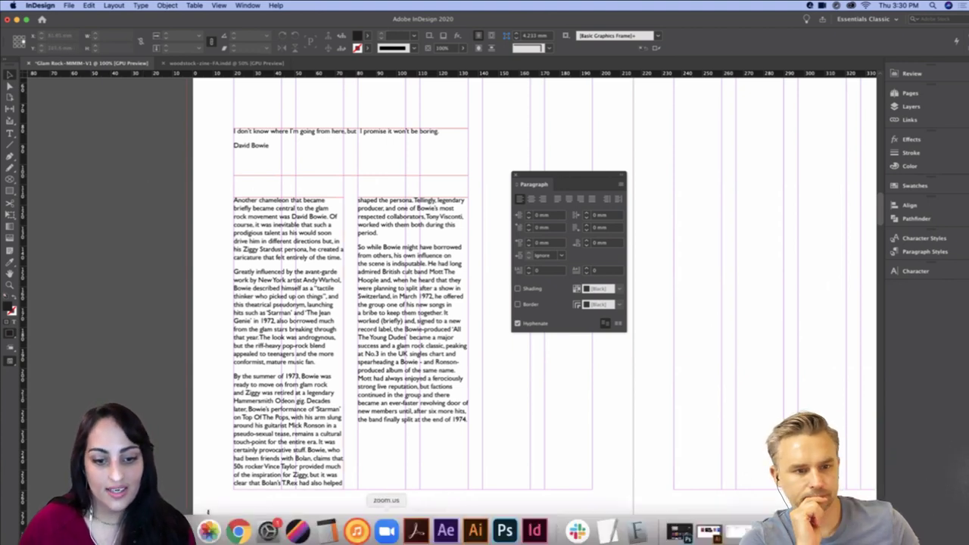
{"action": "left_click", "coordinate": [238, 530]}
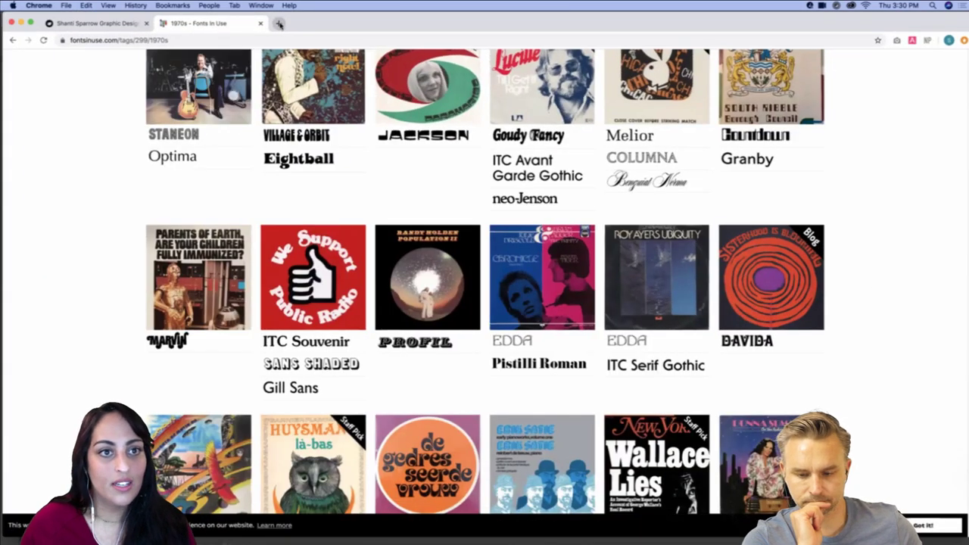
{"action": "left_click", "coordinate": [278, 24]}
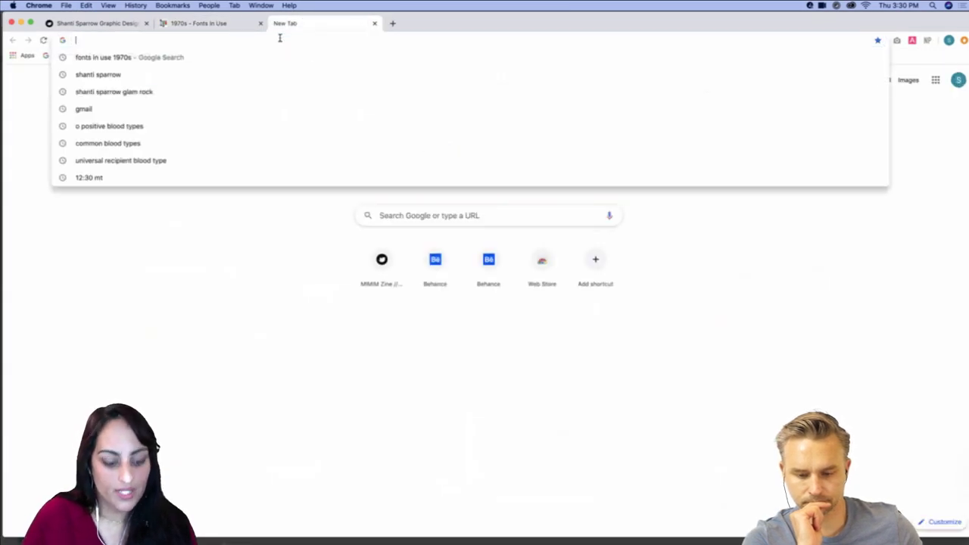
{"action": "type", "text": "font"}
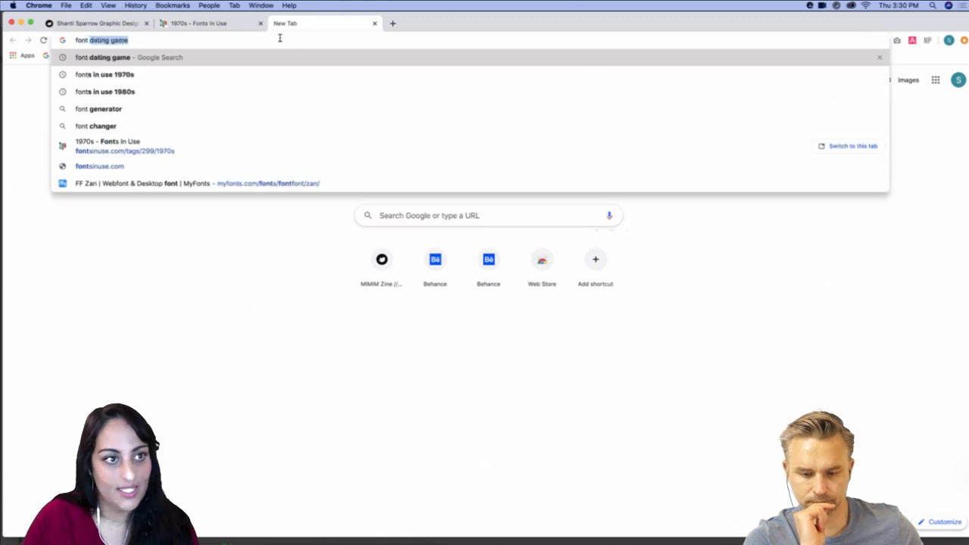
{"action": "left_click", "coordinate": [204, 60]}
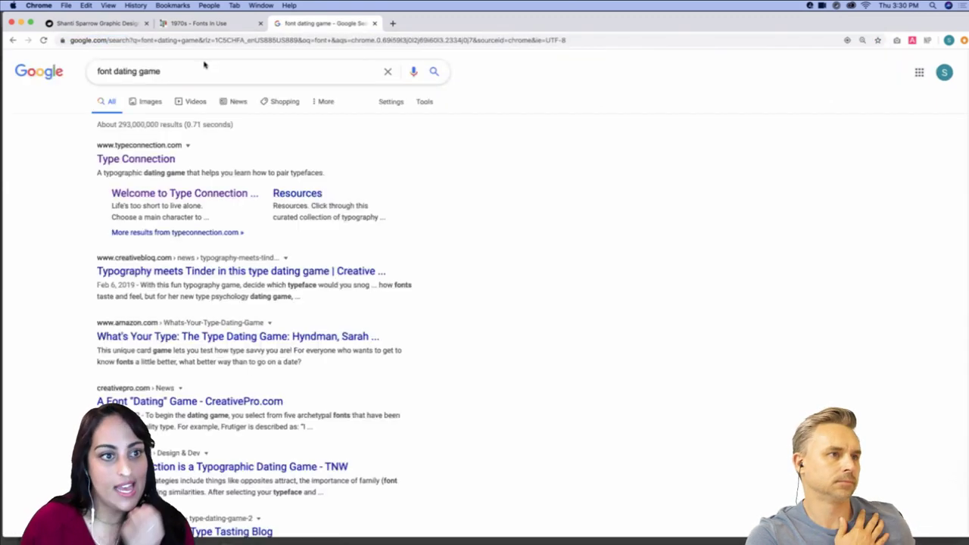
{"action": "left_click", "coordinate": [149, 160]}
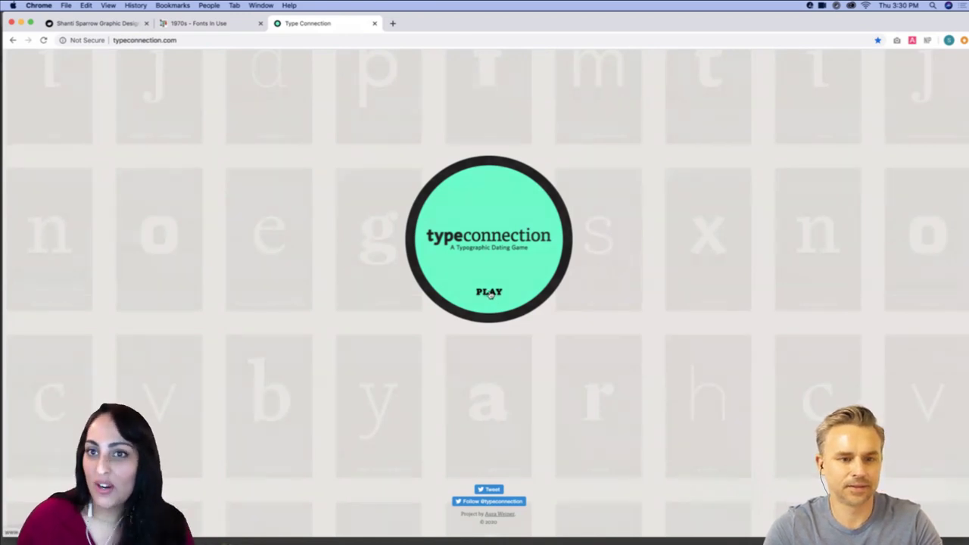
Start the Type Connection game, choose ITC Century as the main character, and minimize the browser to return to InDesign
{"action": "left_click", "coordinate": [489, 294]}
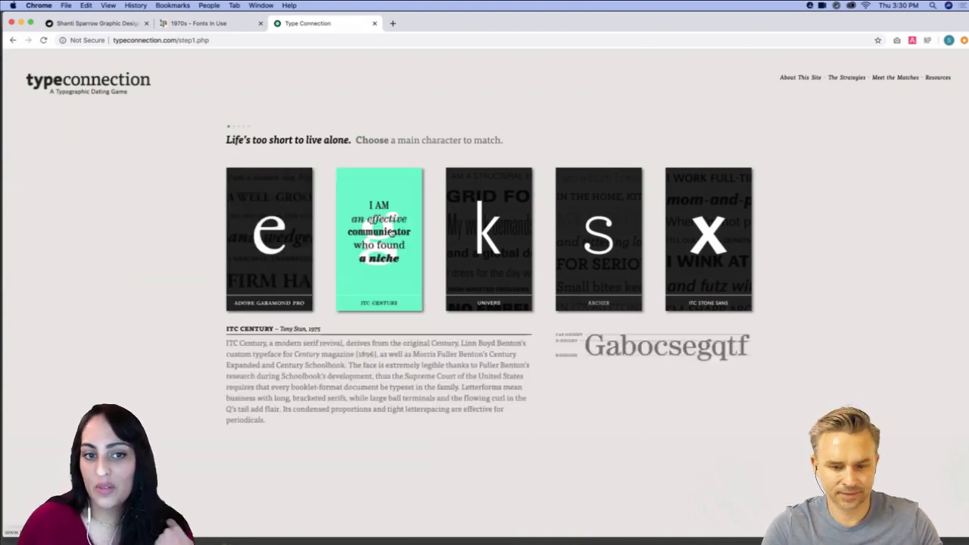
{"action": "left_click", "coordinate": [381, 310]}
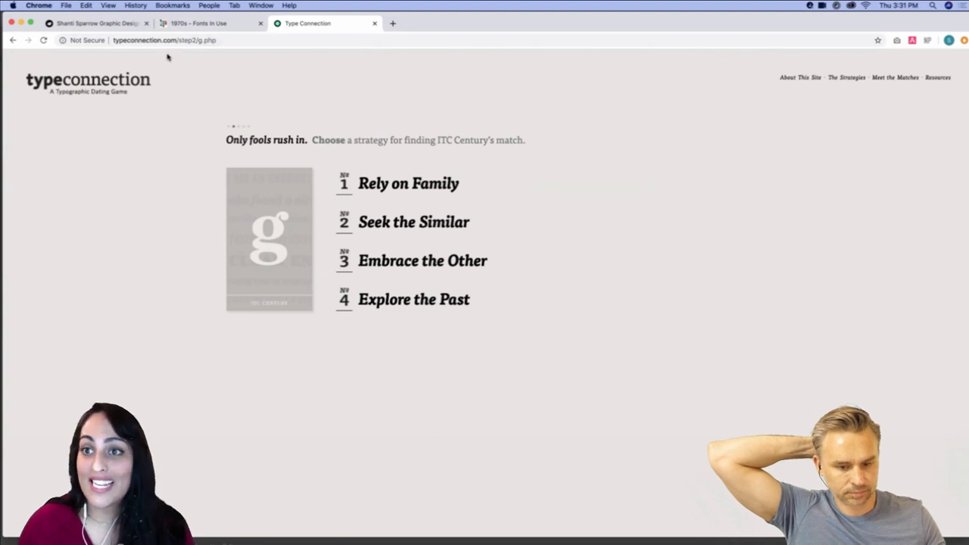
{"action": "left_click", "coordinate": [22, 23]}
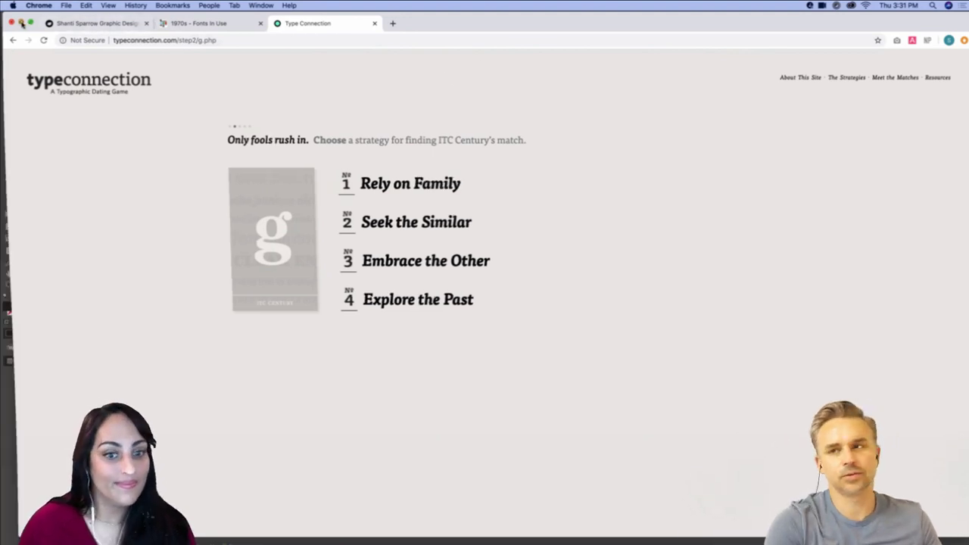
Lower the top edge of both article text columns to leave more space below the quote, and deselect them
{"action": "left_click", "coordinate": [536, 245]}
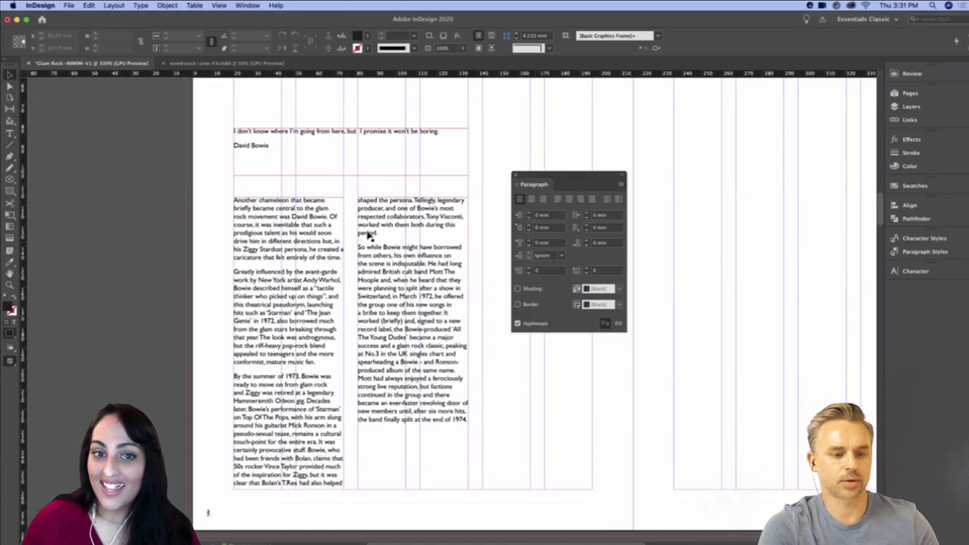
{"action": "left_click", "coordinate": [320, 217]}
{"action": "left_click_drag", "start_coordinate": [351, 198], "coordinate": [352, 215]}
{"action": "left_click", "coordinate": [359, 197]}
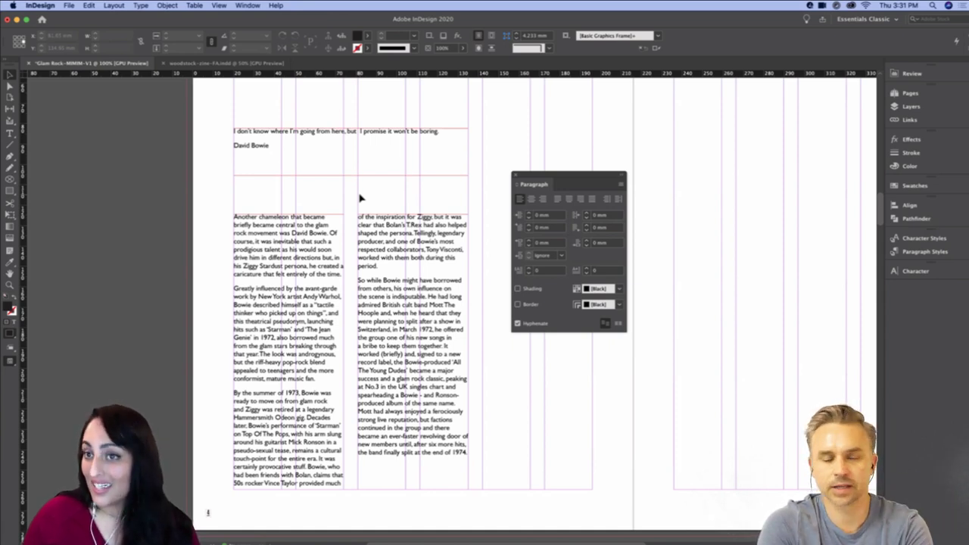
Set the quote sentence above the article to Gill Sans UltraBold and enlarge it until it fills three lines
{"action": "double_click", "coordinate": [257, 131]}
{"action": "triple_click", "coordinate": [257, 131]}
{"action": "left_click", "coordinate": [97, 48]}
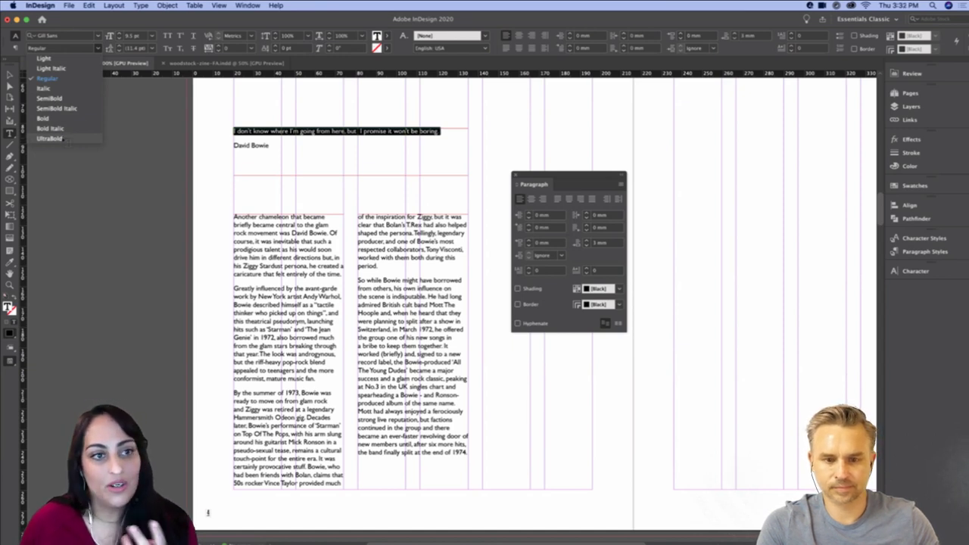
{"action": "left_click", "coordinate": [64, 140]}
{"action": "left_click", "coordinate": [120, 34]}
{"action": "left_click", "coordinate": [121, 34]}
{"action": "left_click", "coordinate": [120, 34]}
{"action": "left_click", "coordinate": [121, 34]}
{"action": "left_click", "coordinate": [120, 34]}
{"action": "left_click", "coordinate": [121, 34]}
{"action": "left_click", "coordinate": [121, 34]}
{"action": "left_click", "coordinate": [120, 34]}
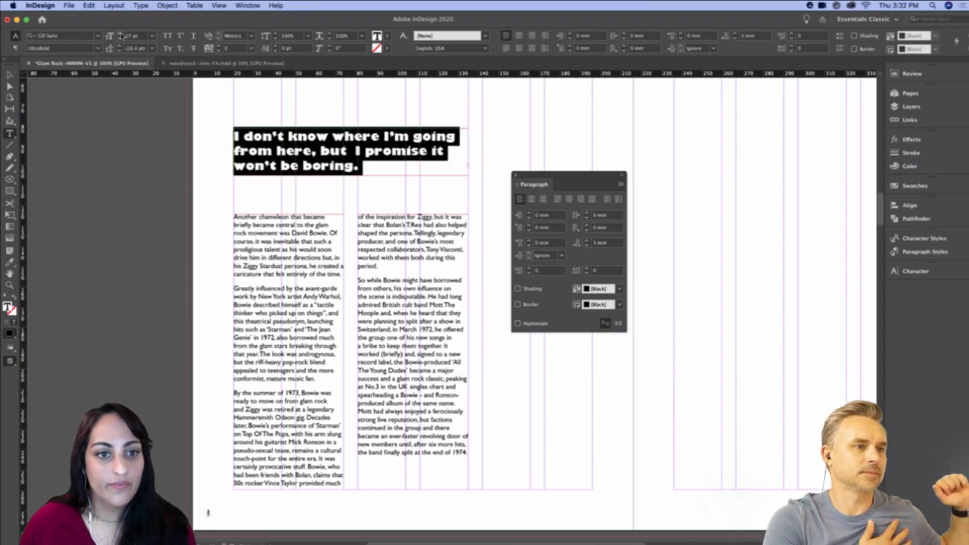
Extend the quote frame downward to fit the David Bowie attribution, and set that attribution in all caps
{"action": "key", "text": "Escape"}
{"action": "left_click_drag", "start_coordinate": [351, 176], "coordinate": [353, 197]}
{"action": "double_click", "coordinate": [274, 185]}
{"action": "left_click_drag", "start_coordinate": [277, 184], "coordinate": [217, 183]}
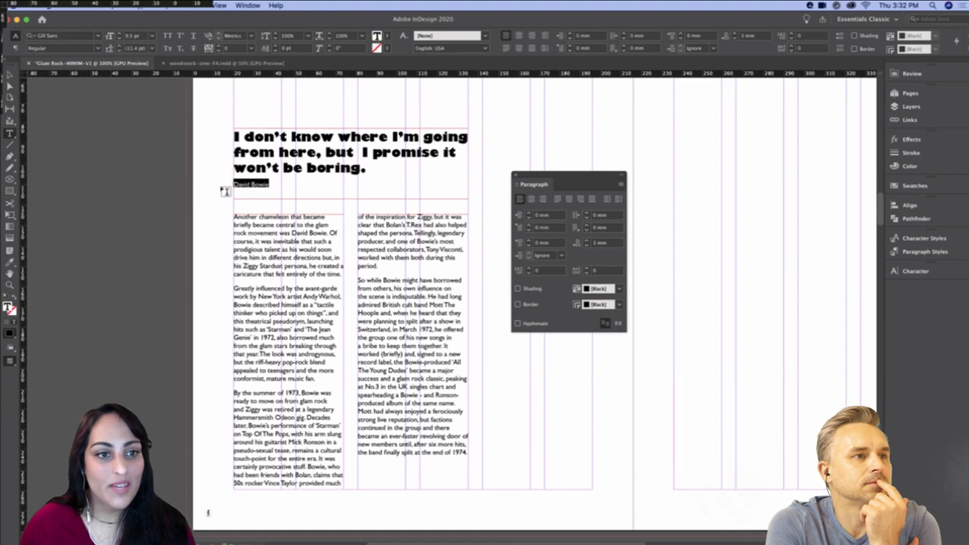
{"action": "key", "text": "super+shift+k"}
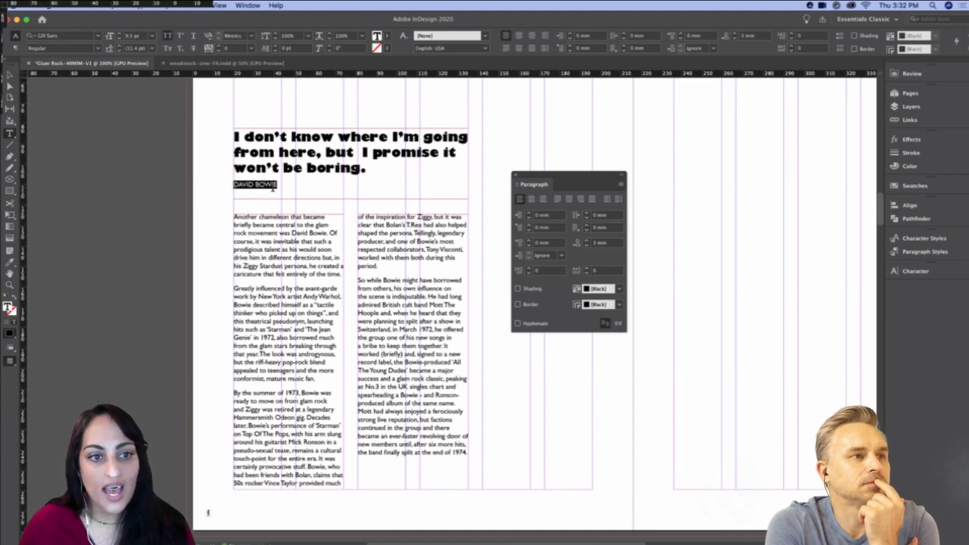
{"action": "key", "text": "Escape"}
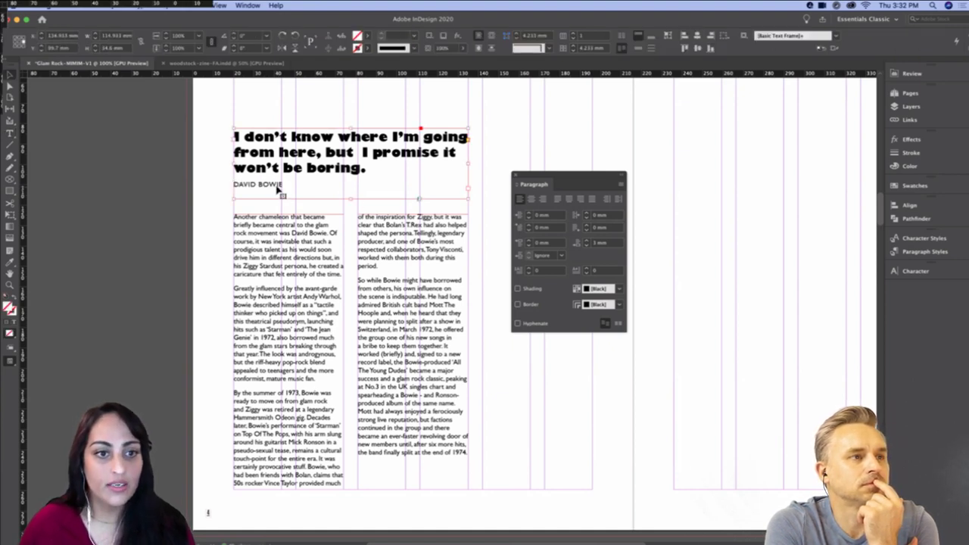
Narrow the quote frame and raise its top edge so the quote wraps over four lines, and slightly lower the tops of both article columns
{"action": "left_click_drag", "start_coordinate": [467, 129], "coordinate": [405, 98]}
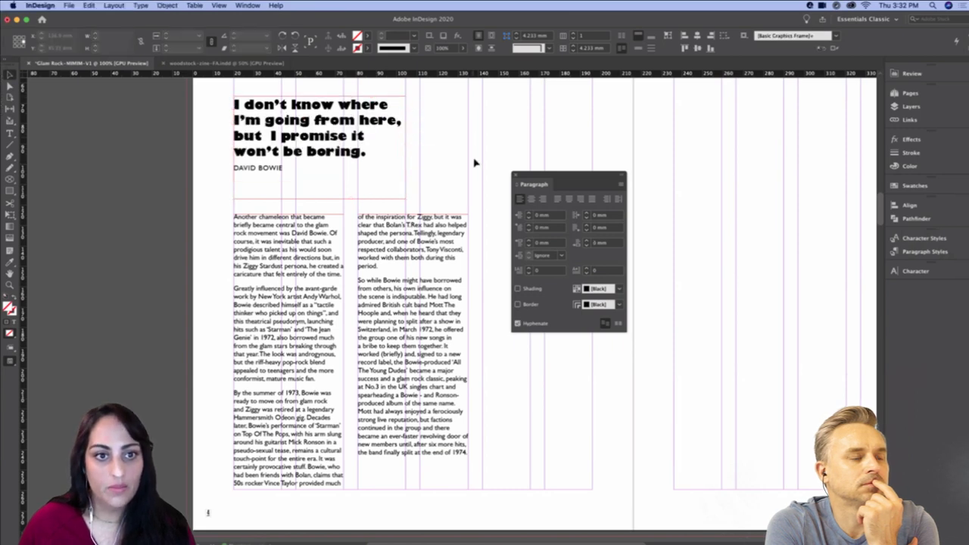
{"action": "scroll", "coordinate": [457, 138], "scroll_direction": "right", "scroll_amount": 2}
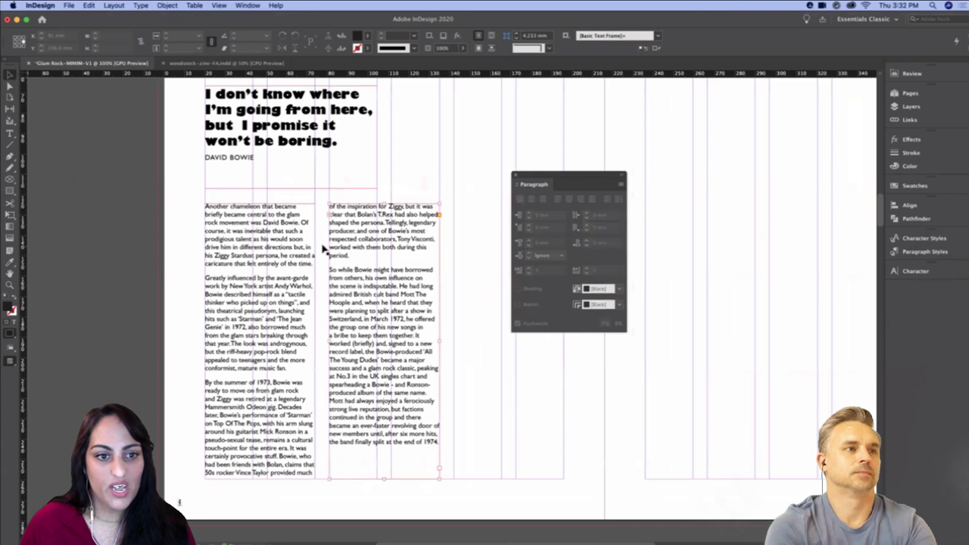
{"action": "left_click", "coordinate": [324, 206]}
{"action": "left_click_drag", "start_coordinate": [325, 206], "coordinate": [325, 212]}
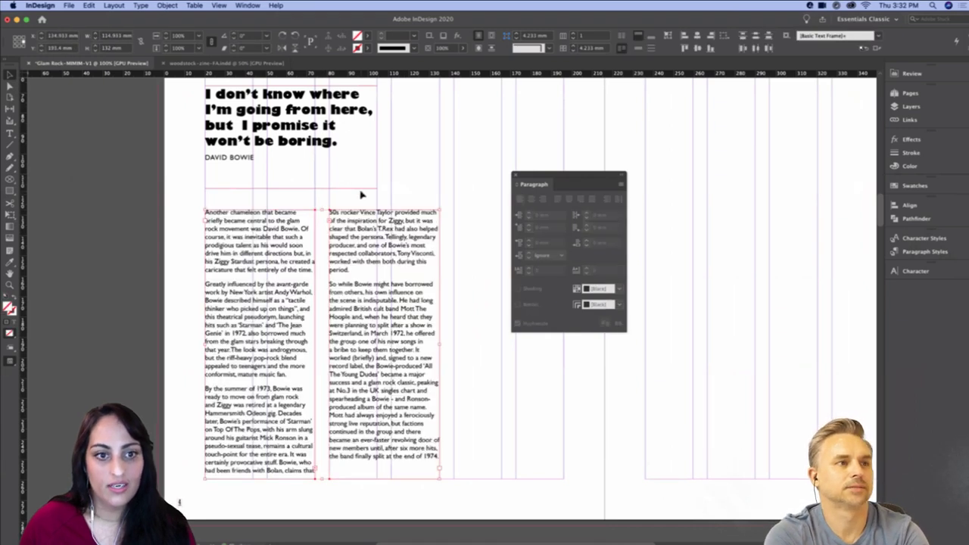
{"action": "left_click", "coordinate": [454, 175]}
Move the Paragraph panel off the left page, select the article's opening paragraph and open its font style choices
{"action": "left_click_drag", "start_coordinate": [536, 179], "coordinate": [752, 223]}
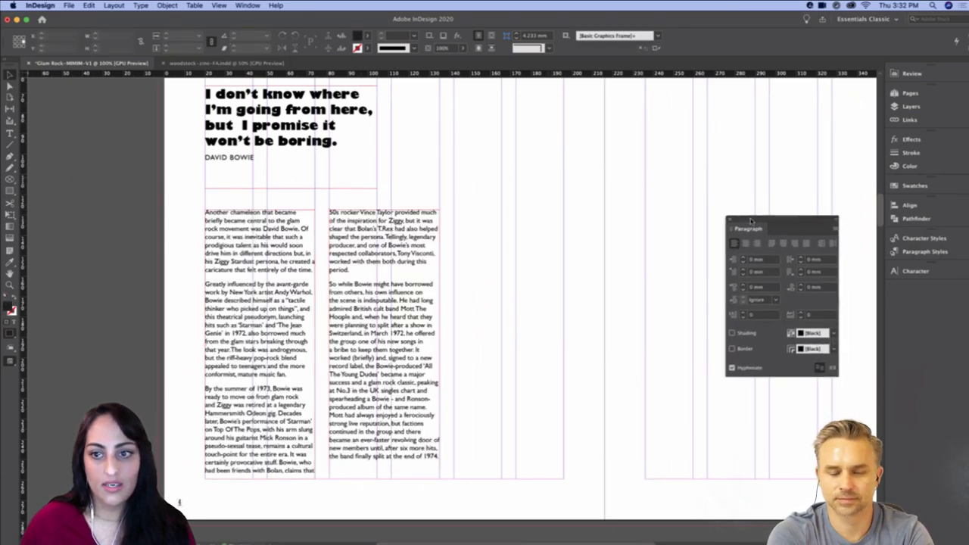
{"action": "double_click", "coordinate": [271, 275]}
{"action": "left_click_drag", "start_coordinate": [312, 271], "coordinate": [195, 209]}
{"action": "left_click", "coordinate": [98, 48]}
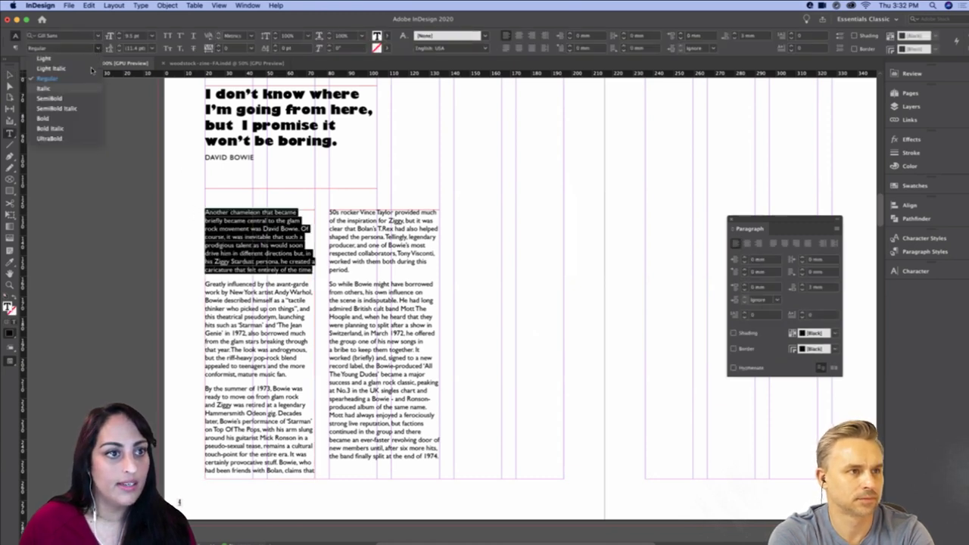
Set the opening paragraph of the body text to the SemiBold weight
{"action": "left_click", "coordinate": [78, 99]}
{"action": "left_click", "coordinate": [292, 260]}
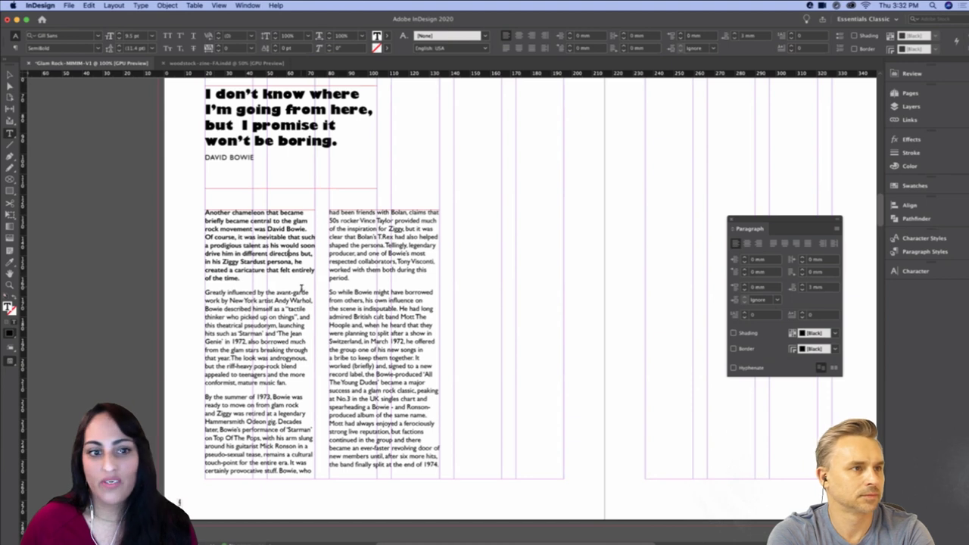
{"action": "left_click_drag", "start_coordinate": [242, 277], "coordinate": [190, 203]}
Set all body text following the opening paragraph, across both columns, to the Light weight
{"action": "left_click_drag", "start_coordinate": [205, 292], "coordinate": [445, 468]}
{"action": "left_click", "coordinate": [98, 50]}
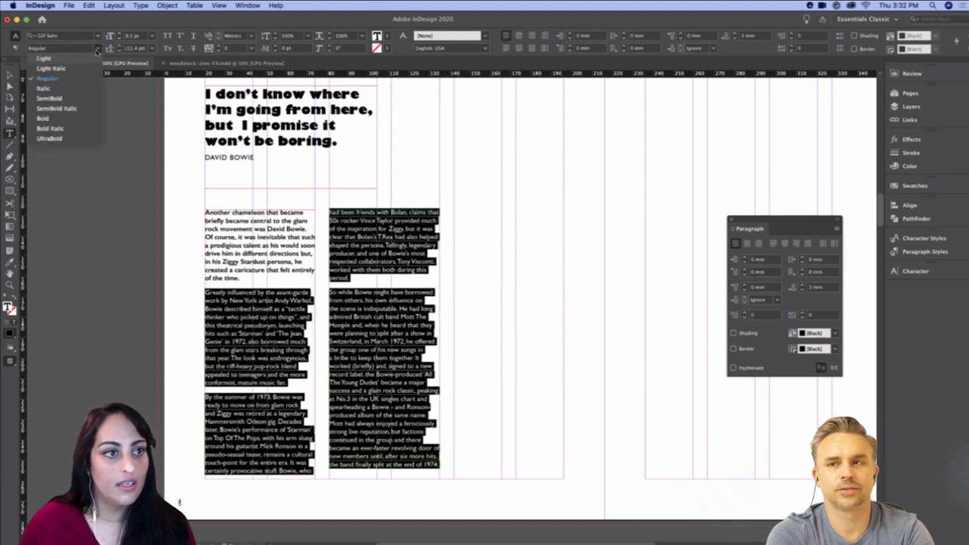
{"action": "left_click", "coordinate": [43, 59]}
{"action": "key", "text": "Escape"}
{"action": "left_click", "coordinate": [517, 249]}
{"action": "left_click_drag", "start_coordinate": [482, 198], "coordinate": [413, 188]}
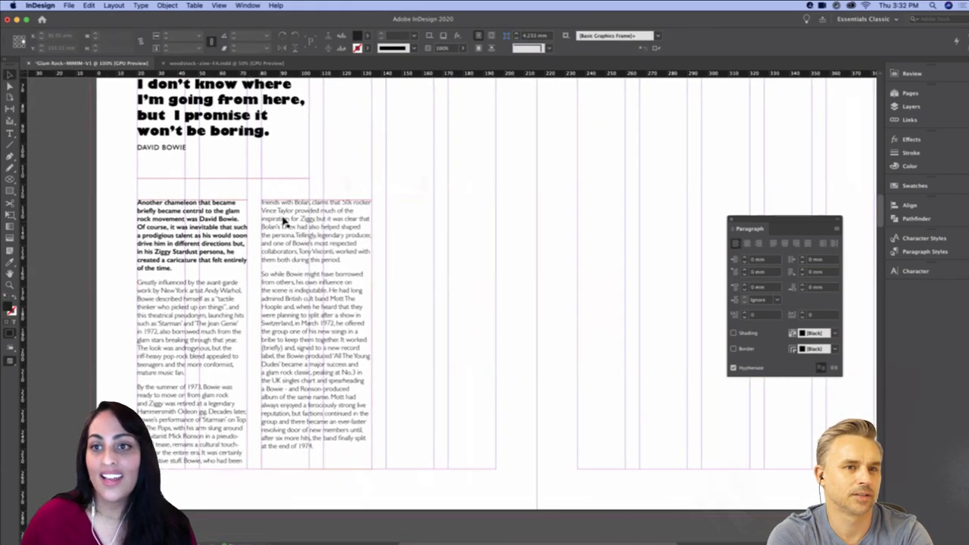
With guides hidden in preview mode, move the quote block slightly down toward the body columns and fit its frame to the content
{"action": "left_click", "coordinate": [285, 220]}
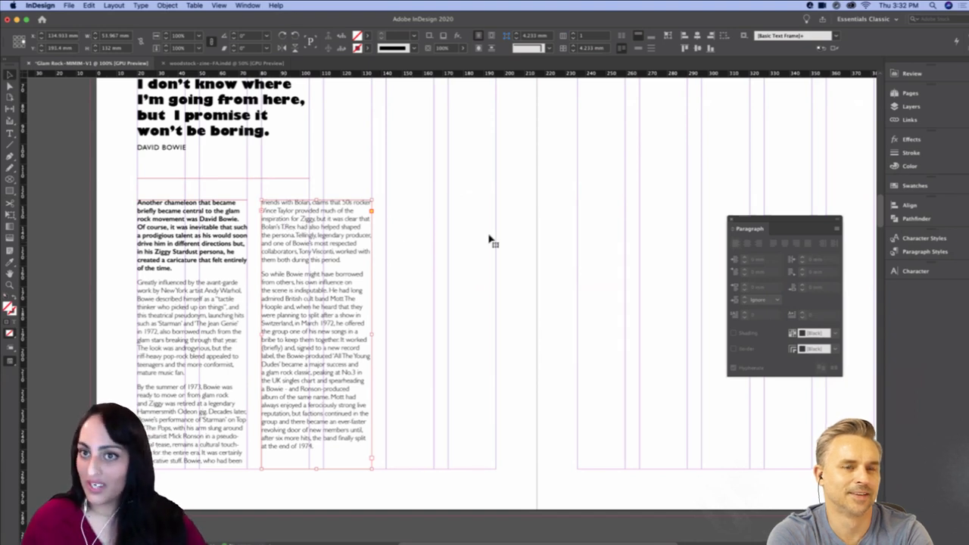
{"action": "key", "text": "super+minus"}
{"action": "left_click_drag", "start_coordinate": [586, 225], "coordinate": [404, 261]}
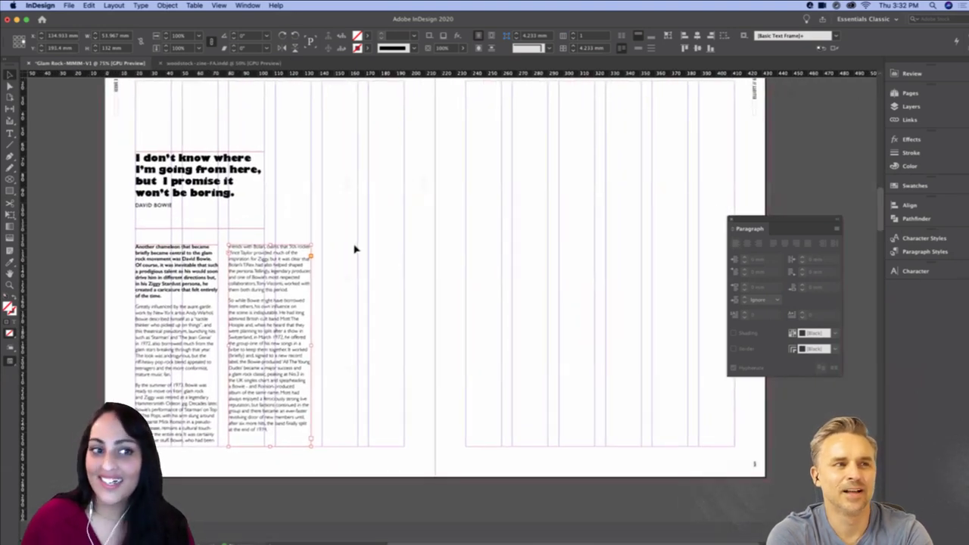
{"action": "left_click", "coordinate": [317, 218]}
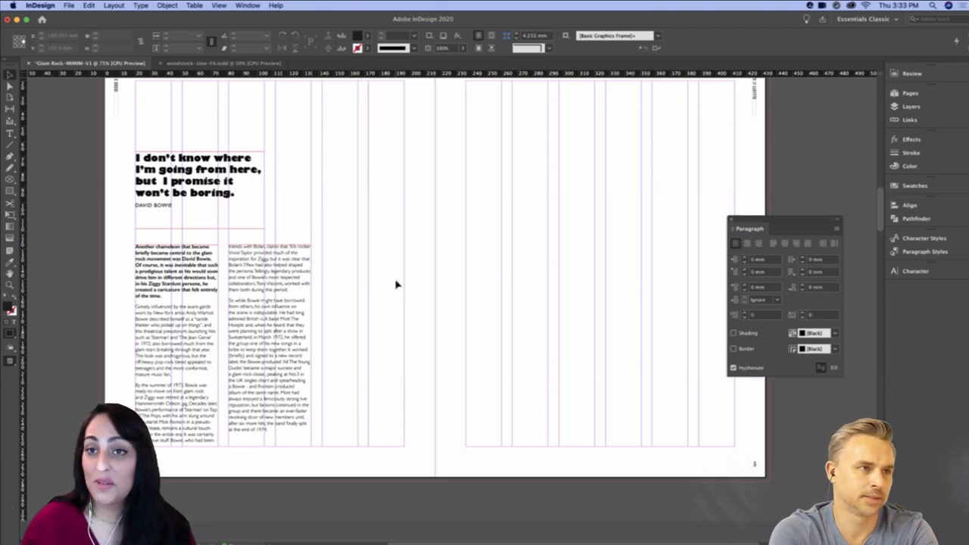
{"action": "key", "text": "w"}
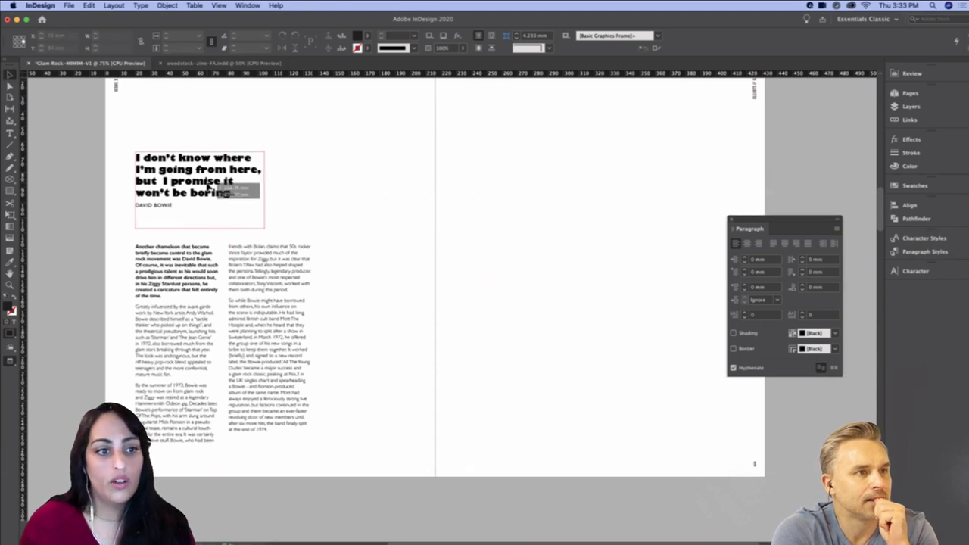
{"action": "left_click_drag", "start_coordinate": [209, 187], "coordinate": [209, 198]}
{"action": "key", "text": "alt+super+c"}
{"action": "left_click", "coordinate": [340, 206]}
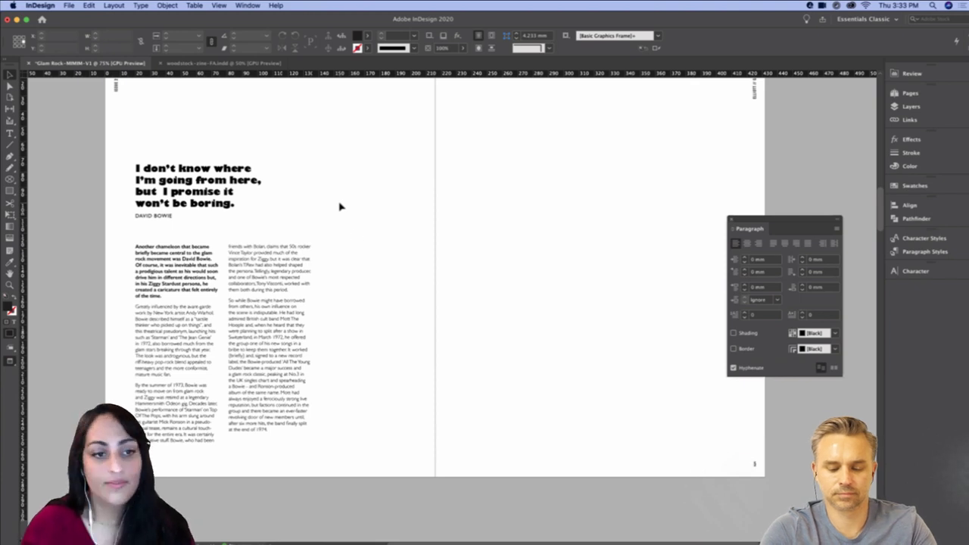
Show the guides again and duplicate the quote and both body text columns onto the facing page at the same height
{"action": "left_click_drag", "start_coordinate": [518, 335], "coordinate": [496, 314]}
{"action": "key", "text": "w"}
{"action": "left_click_drag", "start_coordinate": [280, 168], "coordinate": [194, 414]}
{"action": "left_click_drag", "start_coordinate": [150, 356], "coordinate": [473, 356]}
{"action": "left_click", "coordinate": [401, 361]}
{"action": "scroll", "coordinate": [384, 346], "scroll_direction": "right", "scroll_amount": 2}
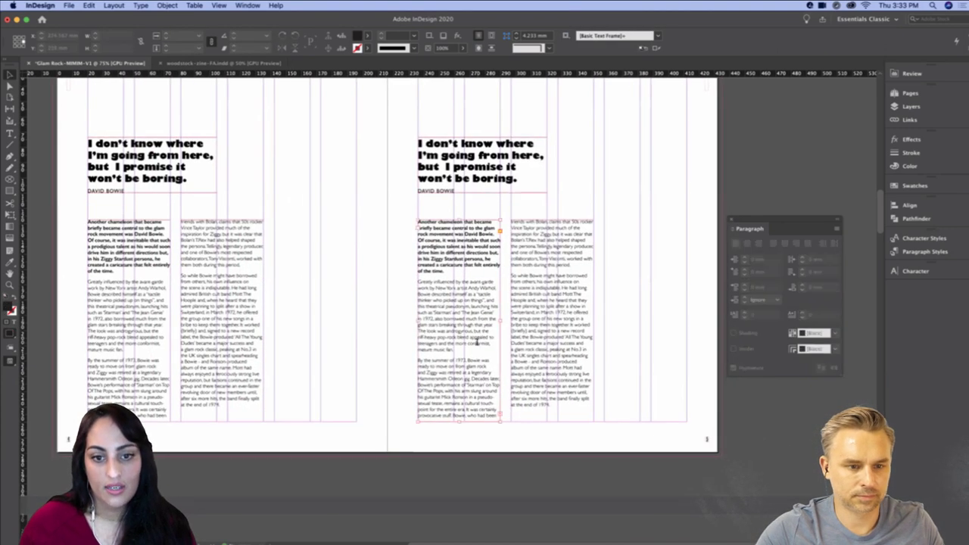
Change the entire duplicated body text on the facing page to Akzidenz-Grotesk Pro Light
{"action": "double_click", "coordinate": [477, 343]}
{"action": "double_click", "coordinate": [477, 343]}
{"action": "key", "text": "ctrl+a"}
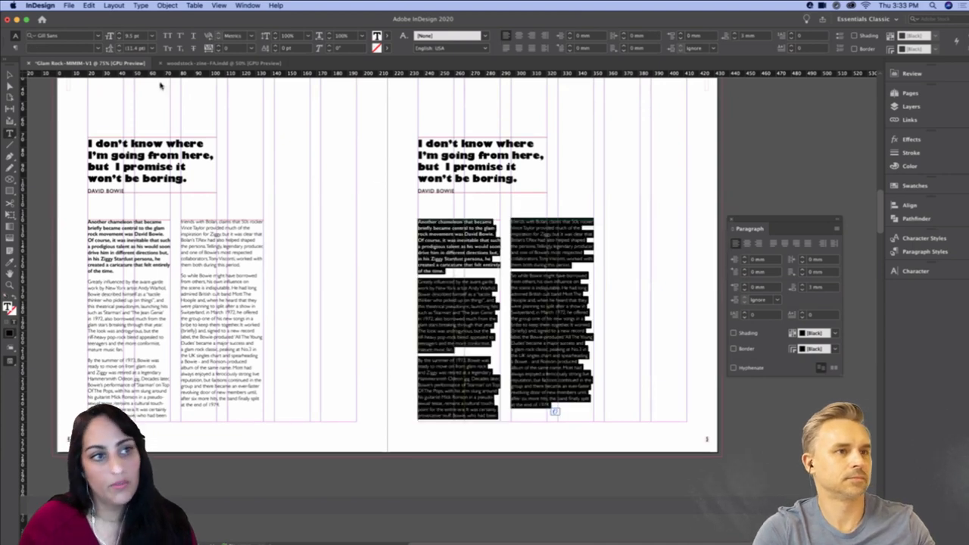
{"action": "left_click", "coordinate": [68, 35]}
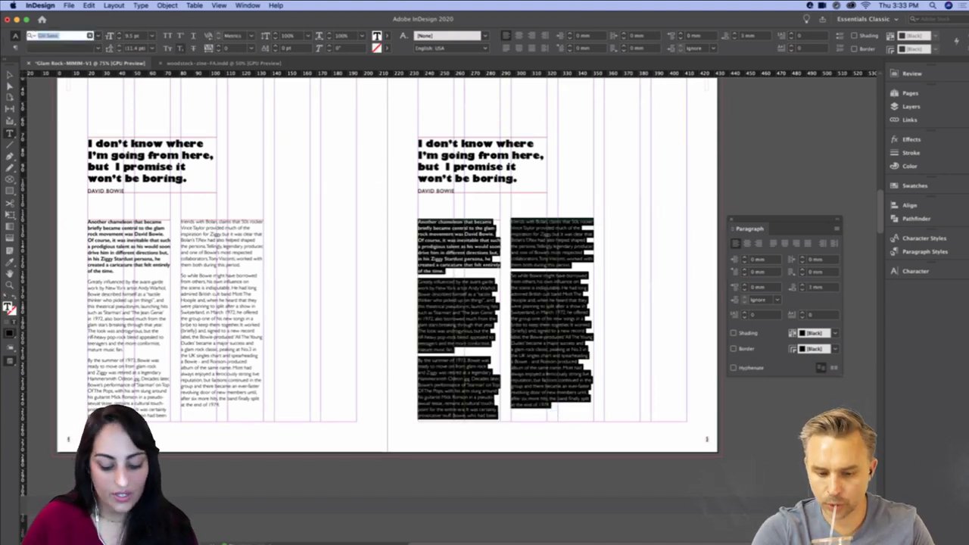
{"action": "type", "text": "akz"}
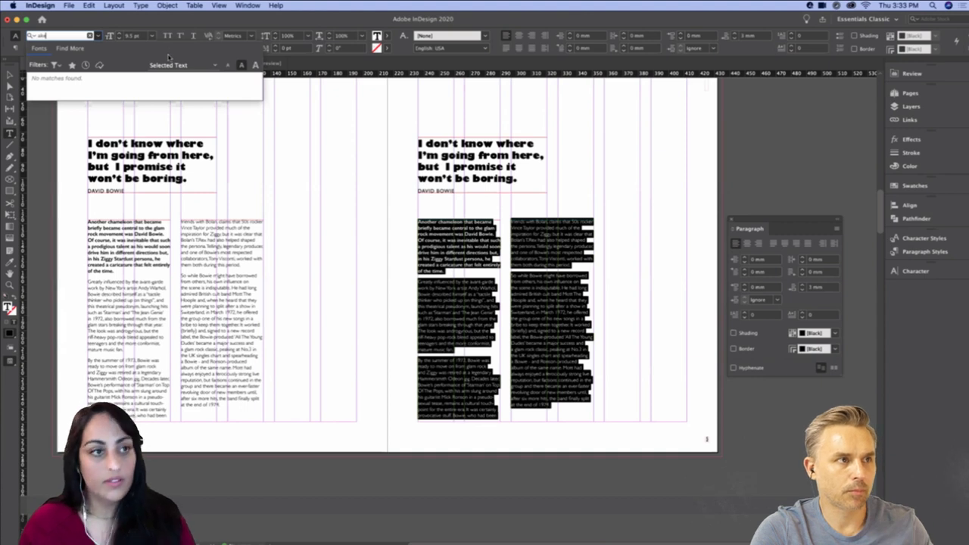
{"action": "key", "text": "BackSpace"}
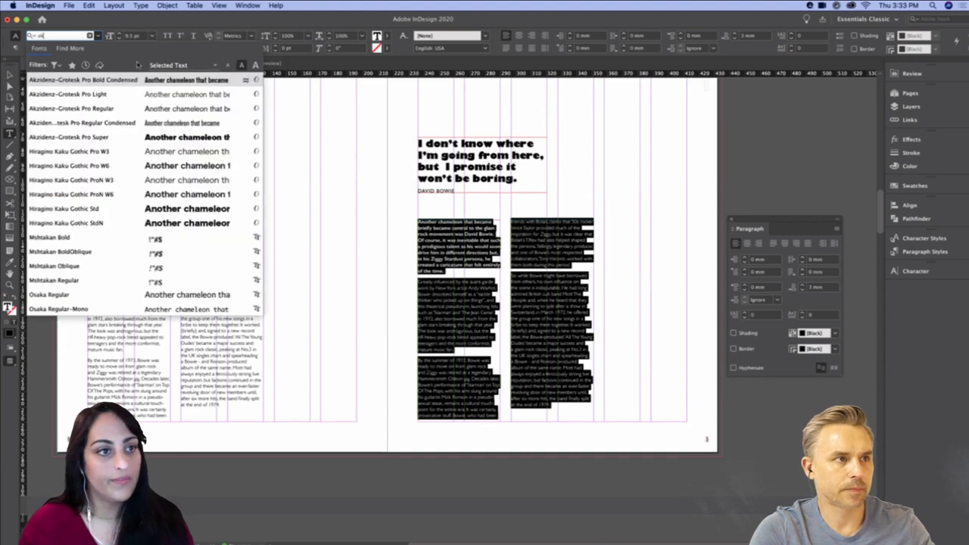
{"action": "left_click", "coordinate": [91, 95]}
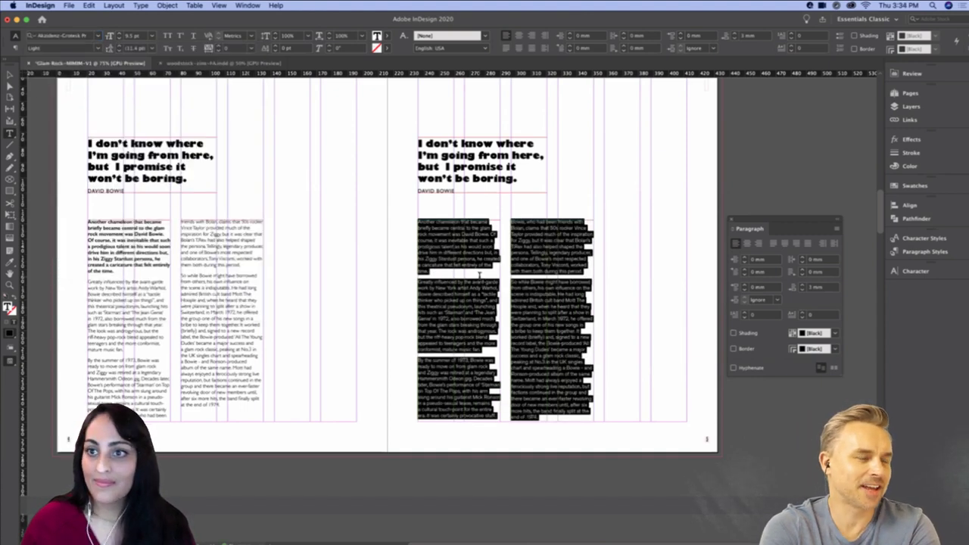
{"action": "left_click", "coordinate": [98, 36]}
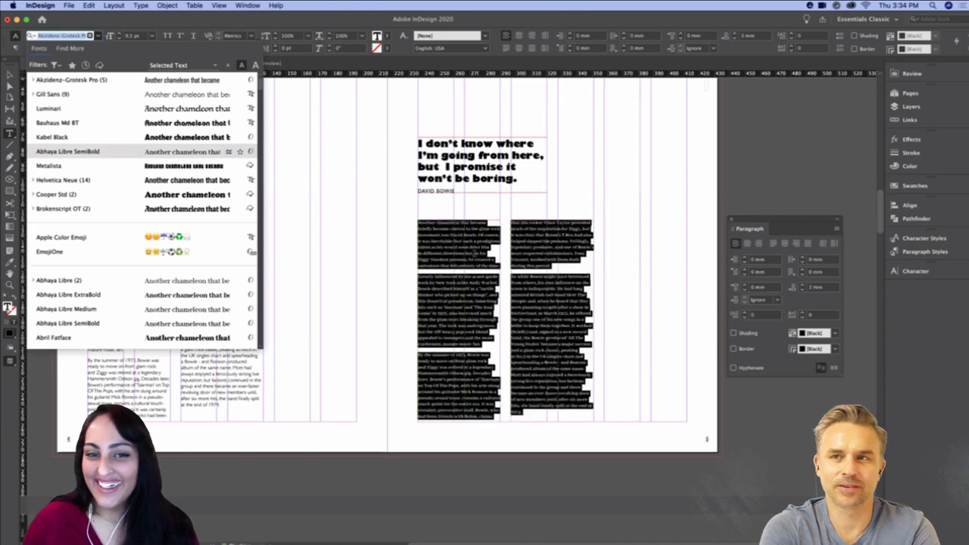
{"action": "left_click", "coordinate": [474, 252]}
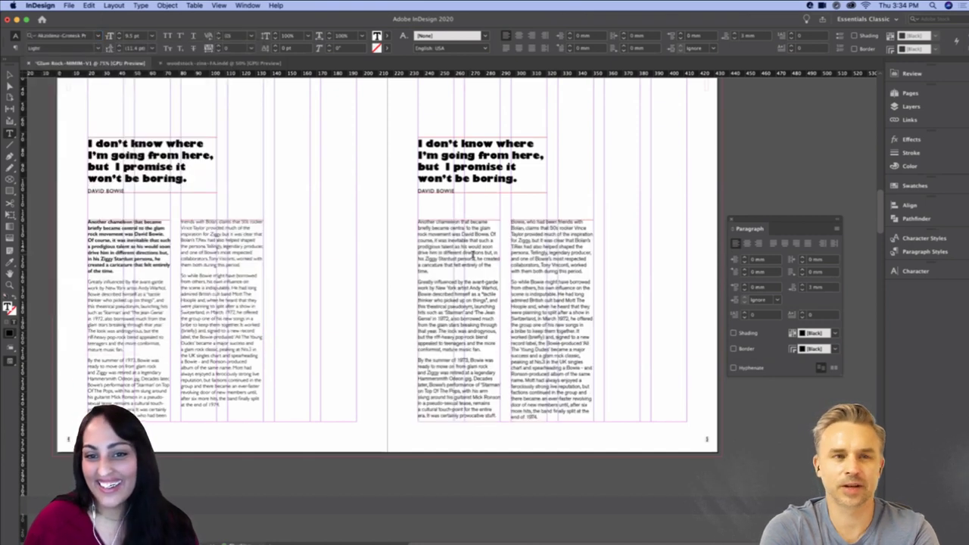
{"action": "triple_click", "coordinate": [477, 253]}
{"action": "double_click", "coordinate": [478, 253]}
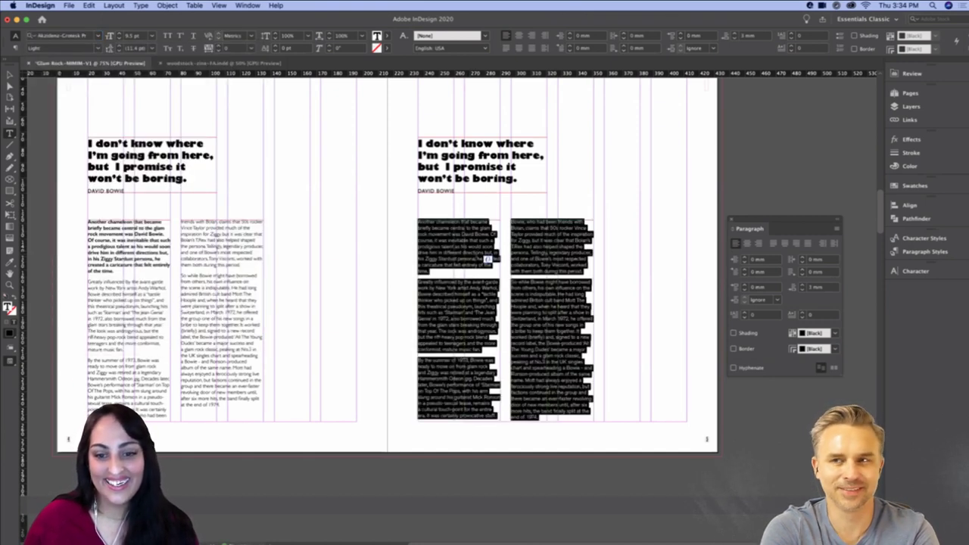
{"action": "key", "text": "Escape"}
{"action": "left_click", "coordinate": [649, 276]}
Copy the body text's formatting onto the duplicated quote and its David Bowie credit with the Eyedropper tool
{"action": "double_click", "coordinate": [452, 167]}
{"action": "triple_click", "coordinate": [452, 167]}
{"action": "left_click_drag", "start_coordinate": [470, 190], "coordinate": [388, 138]}
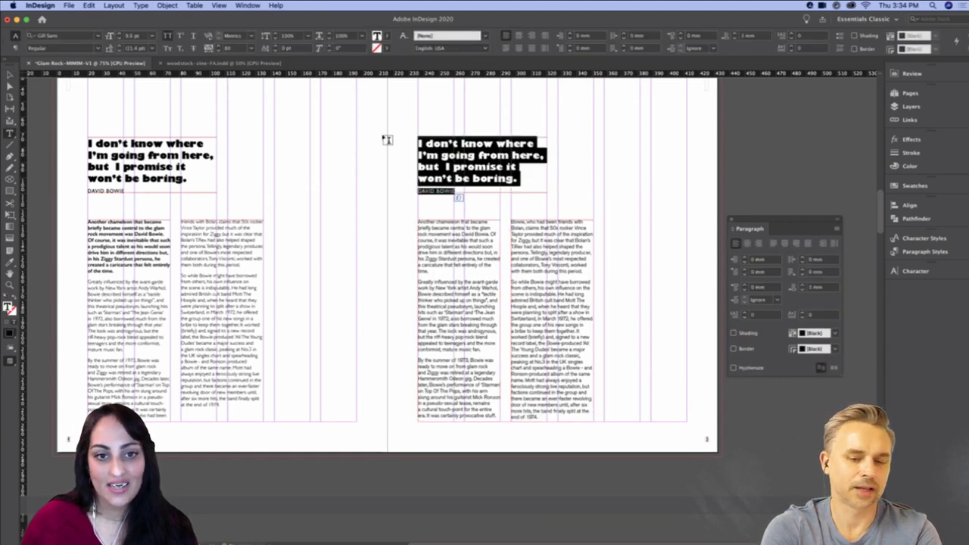
{"action": "left_click", "coordinate": [13, 261]}
{"action": "left_click", "coordinate": [439, 232]}
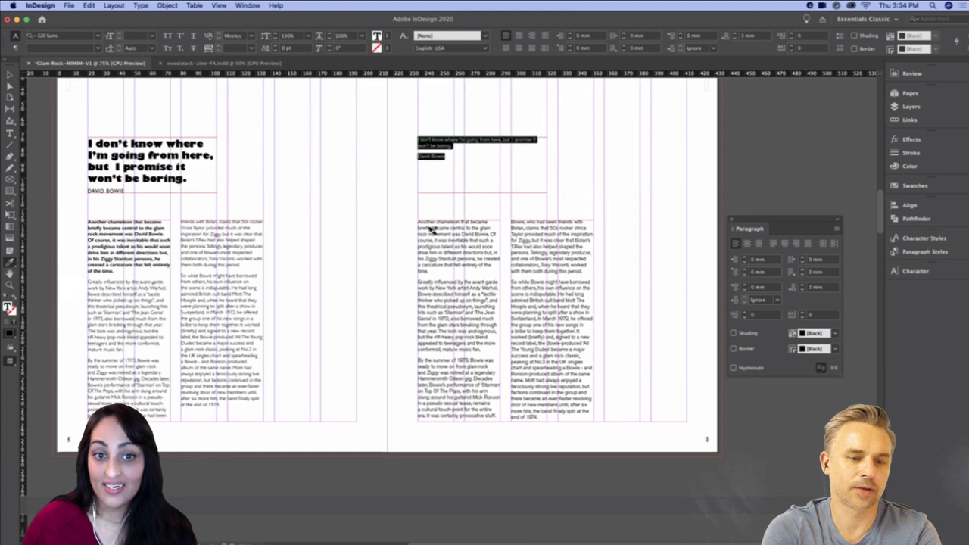
{"action": "left_click", "coordinate": [9, 76]}
{"action": "left_click", "coordinate": [369, 139]}
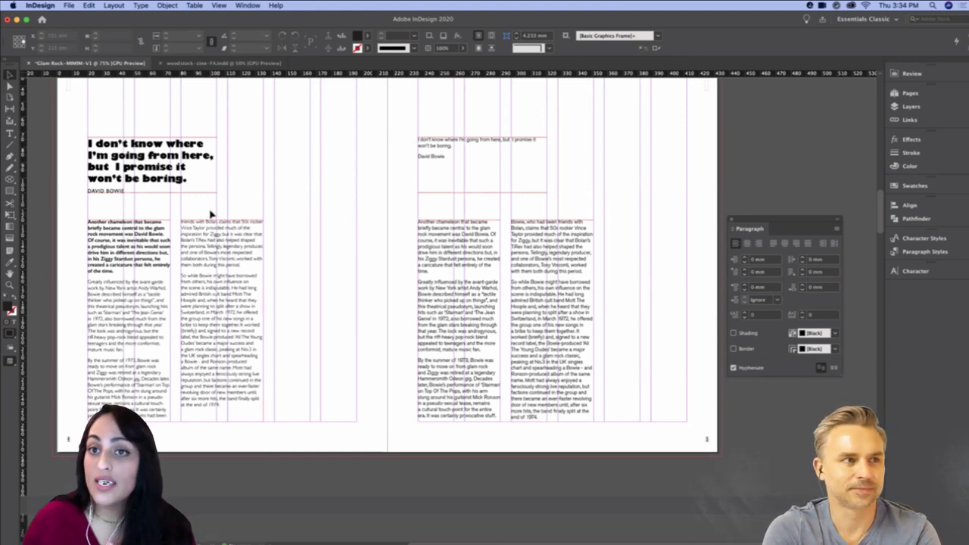
{"action": "left_click", "coordinate": [155, 188]}
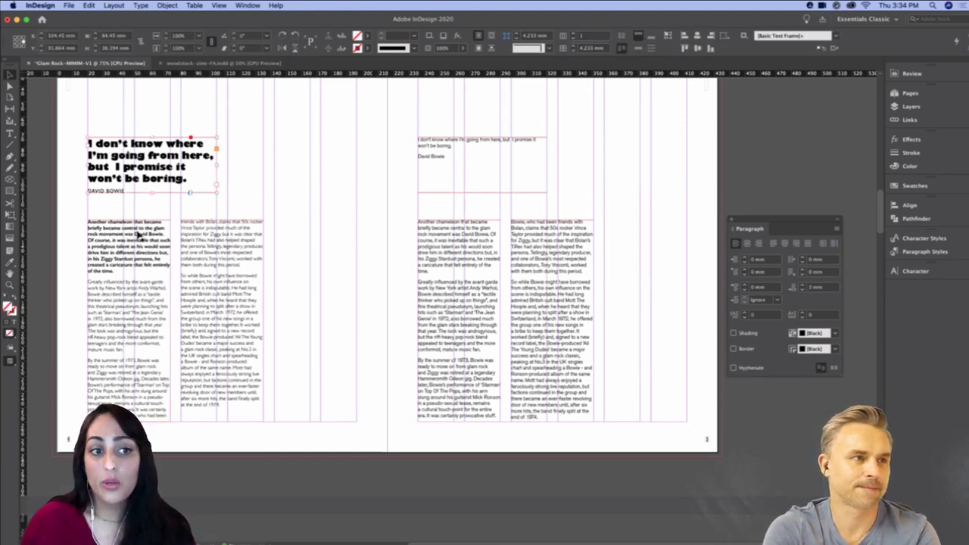
{"action": "left_click", "coordinate": [141, 235], "text": "shift"}
{"action": "left_click", "coordinate": [211, 234], "text": "shift"}
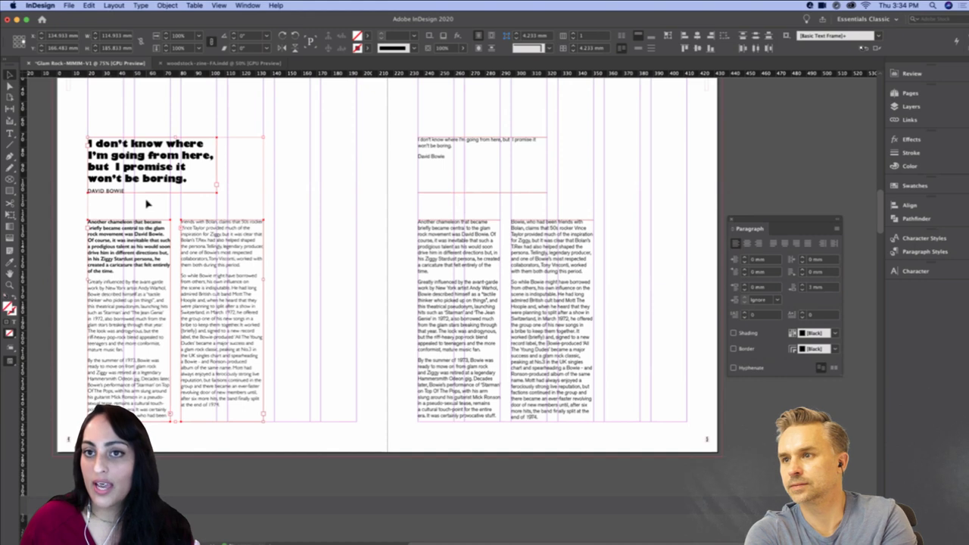
{"action": "double_click", "coordinate": [187, 176]}
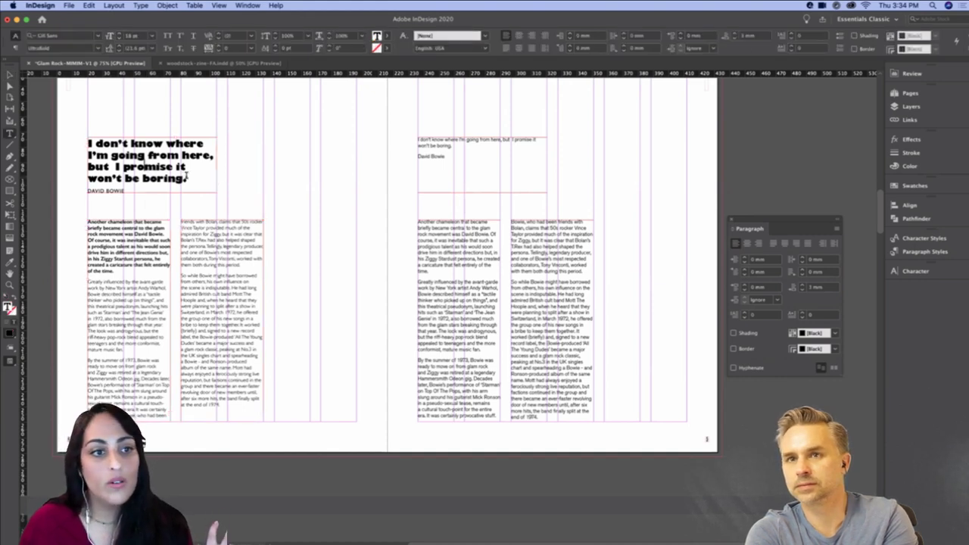
{"action": "left_click_drag", "start_coordinate": [186, 176], "coordinate": [123, 168]}
{"action": "key", "text": "Escape"}
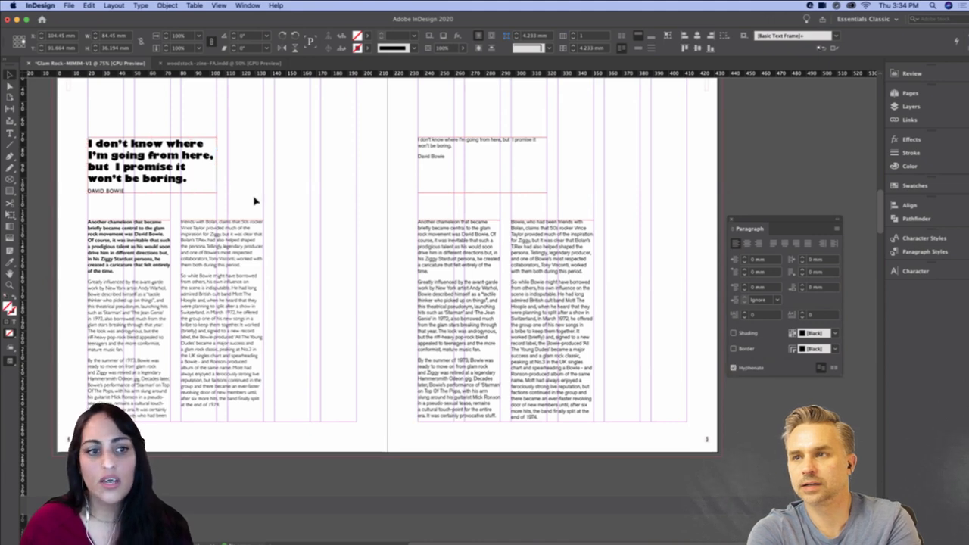
{"action": "left_click", "coordinate": [255, 200]}
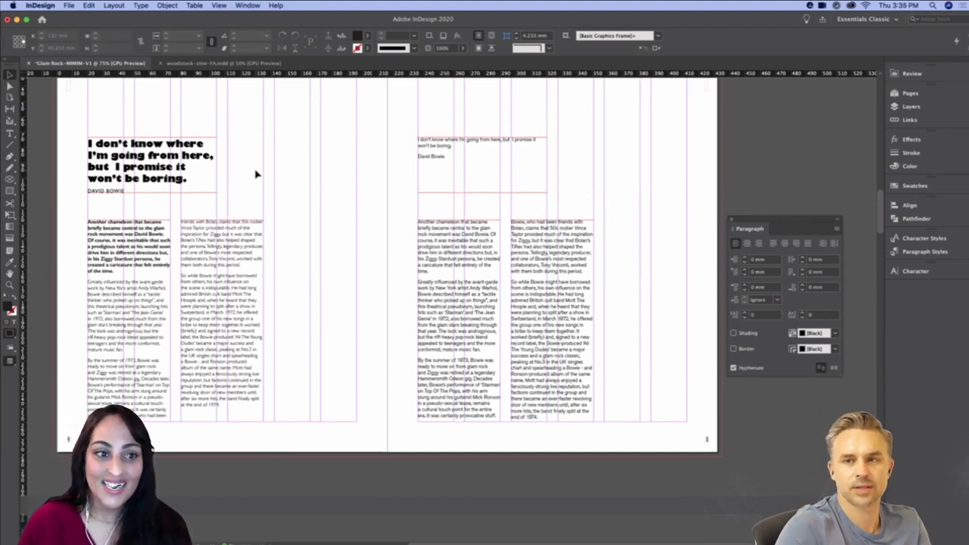
Compare the font weights of the opening paragraph, body text and quote in the original Gill Sans layout
{"action": "left_click", "coordinate": [171, 180]}
{"action": "key", "text": "super+equal"}
{"action": "left_click_drag", "start_coordinate": [505, 333], "coordinate": [377, 195]}
{"action": "double_click", "coordinate": [280, 284]}
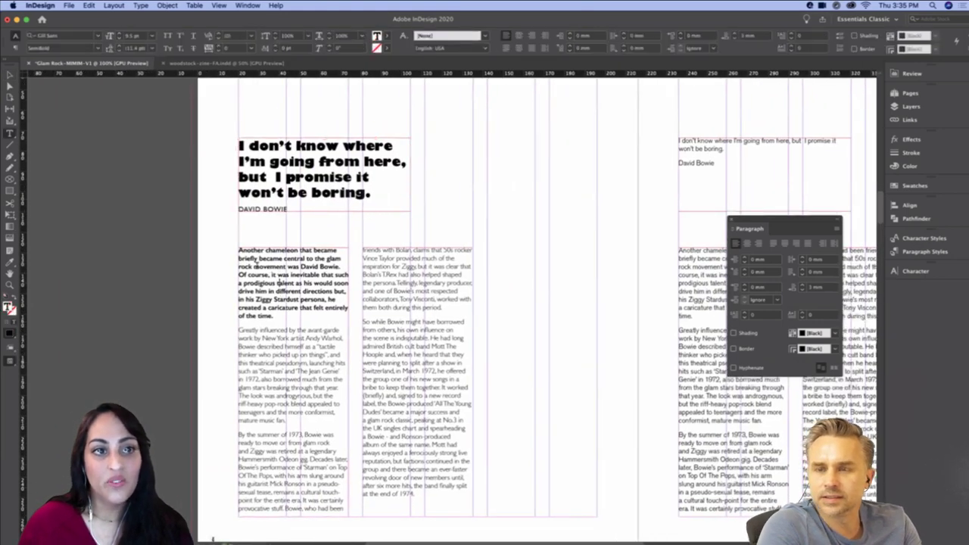
{"action": "left_click_drag", "start_coordinate": [264, 267], "coordinate": [324, 282]}
{"action": "left_click_drag", "start_coordinate": [277, 338], "coordinate": [306, 346]}
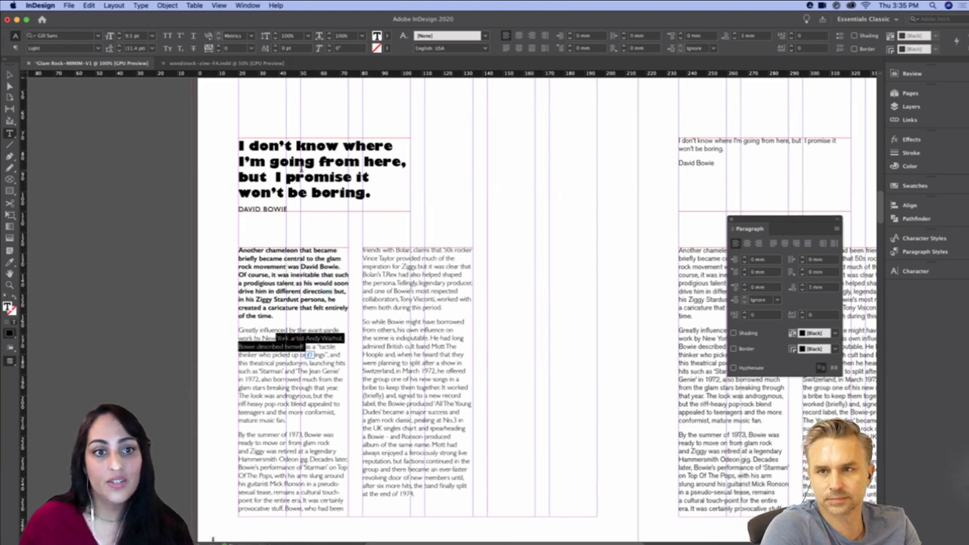
{"action": "left_click_drag", "start_coordinate": [305, 174], "coordinate": [333, 177]}
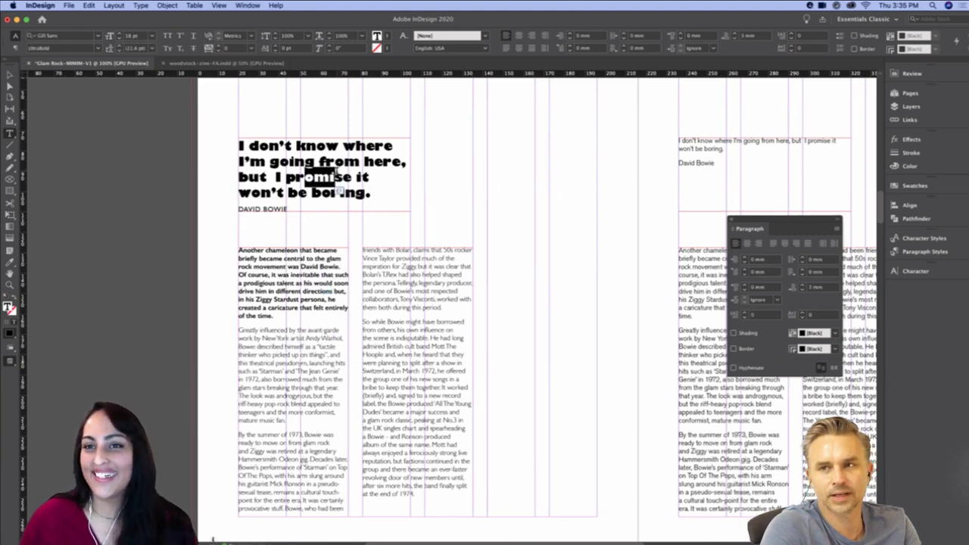
{"action": "key", "text": "Escape"}
{"action": "left_click", "coordinate": [532, 214]}
{"action": "left_click_drag", "start_coordinate": [293, 190], "coordinate": [254, 187]}
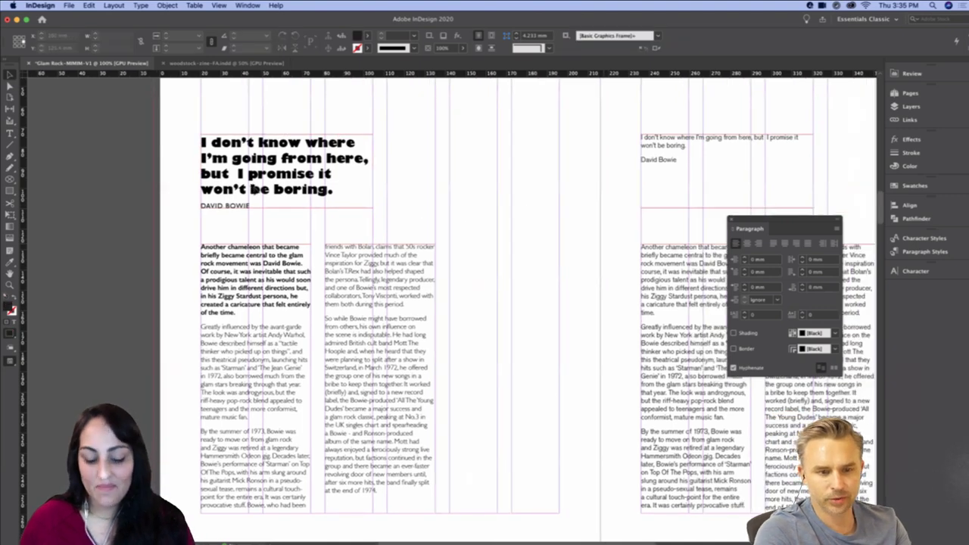
Change the whole quote on the facing page, without its credit, to Bauhaus Md BT Bold
{"action": "scroll", "coordinate": [253, 187], "scroll_direction": "right", "scroll_amount": 8}
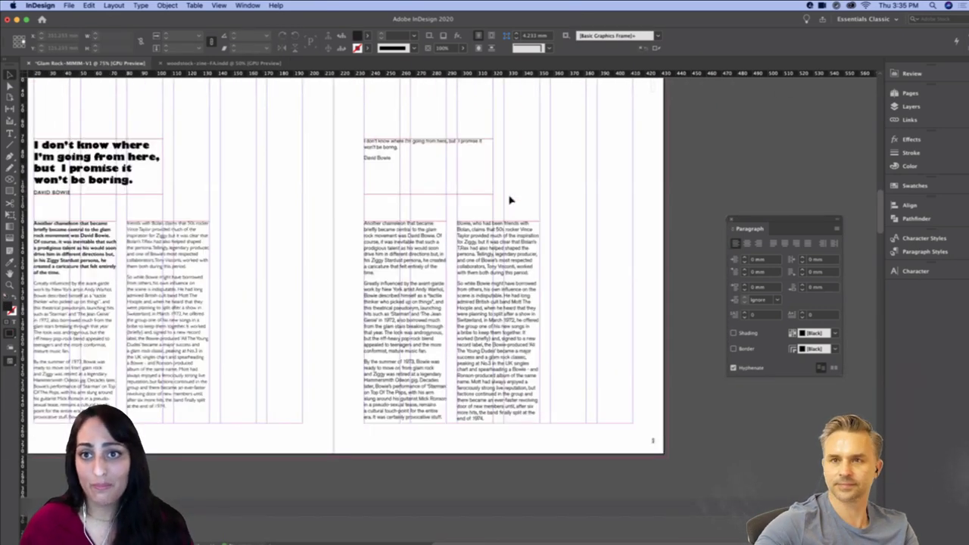
{"action": "scroll", "coordinate": [509, 200], "scroll_direction": "right", "scroll_amount": 5}
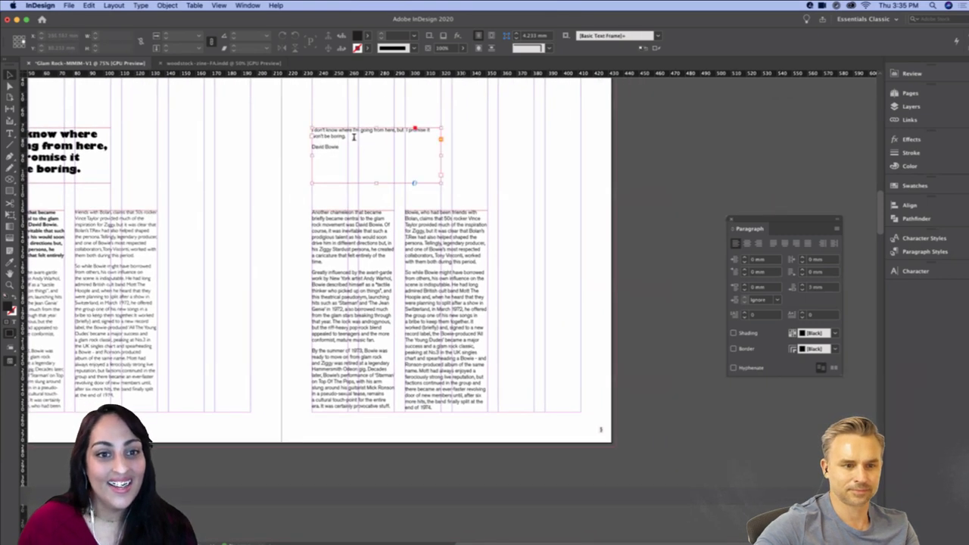
{"action": "triple_click", "coordinate": [353, 138]}
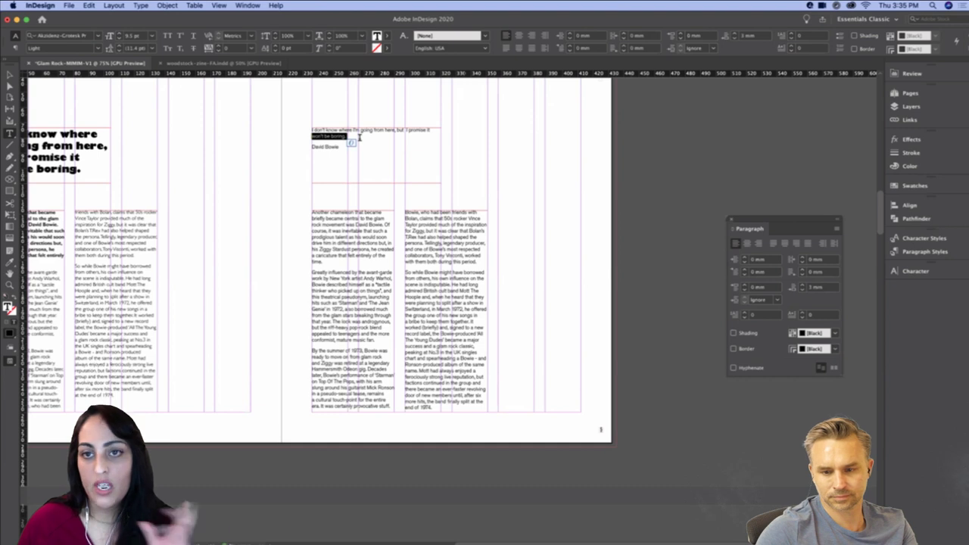
{"action": "left_click", "coordinate": [354, 135]}
{"action": "key", "text": "super+a"}
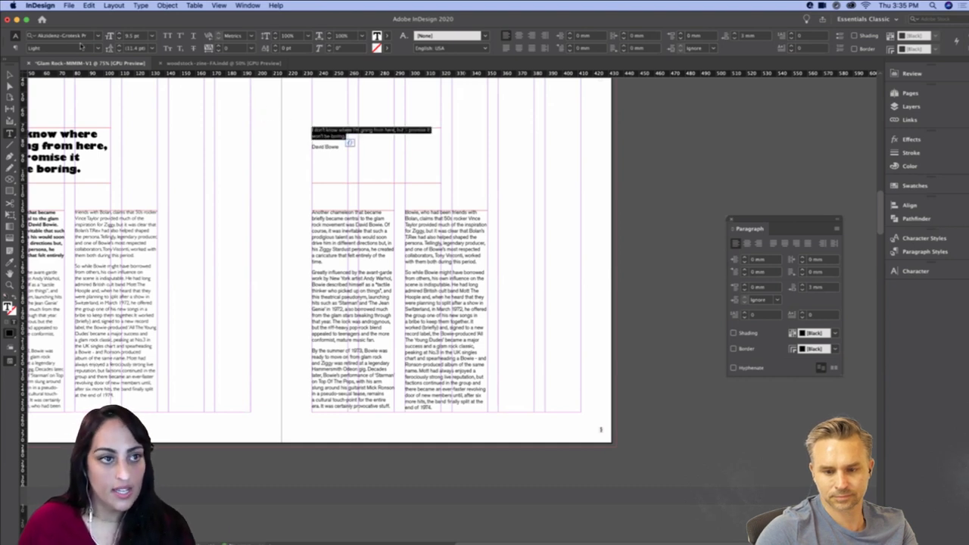
{"action": "left_click", "coordinate": [99, 36]}
{"action": "left_click", "coordinate": [75, 35]}
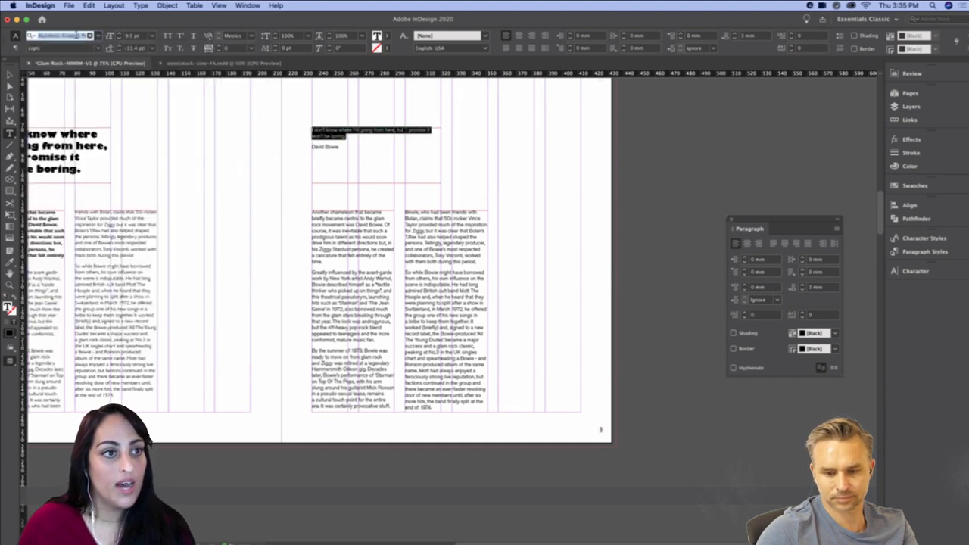
{"action": "type", "text": "bau"}
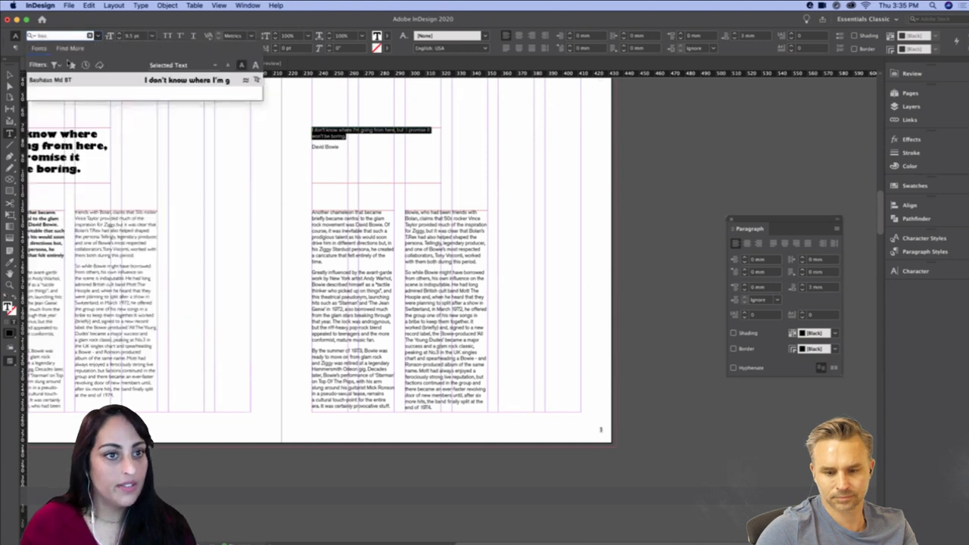
{"action": "left_click", "coordinate": [66, 81]}
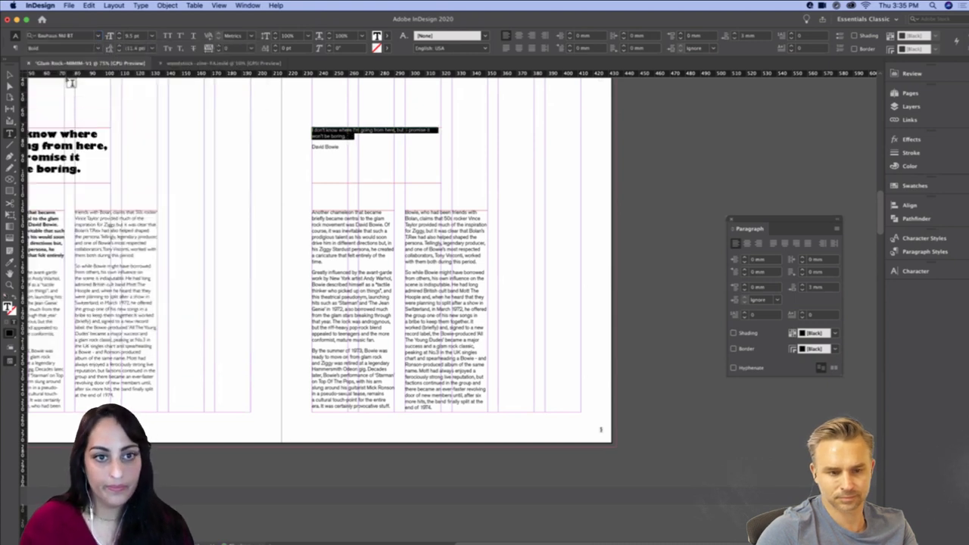
Enlarge the facing page's quote and widen its frame to about 115 mm so it spans both body text columns
{"action": "left_click", "coordinate": [118, 33]}
{"action": "left_click", "coordinate": [118, 33]}
{"action": "left_click", "coordinate": [118, 33]}
{"action": "left_click", "coordinate": [118, 34]}
{"action": "left_click", "coordinate": [118, 34]}
{"action": "left_click", "coordinate": [118, 33]}
{"action": "left_click", "coordinate": [119, 33]}
{"action": "left_click", "coordinate": [118, 33]}
{"action": "key", "text": "Escape"}
{"action": "left_click_drag", "start_coordinate": [442, 124], "coordinate": [486, 123]}
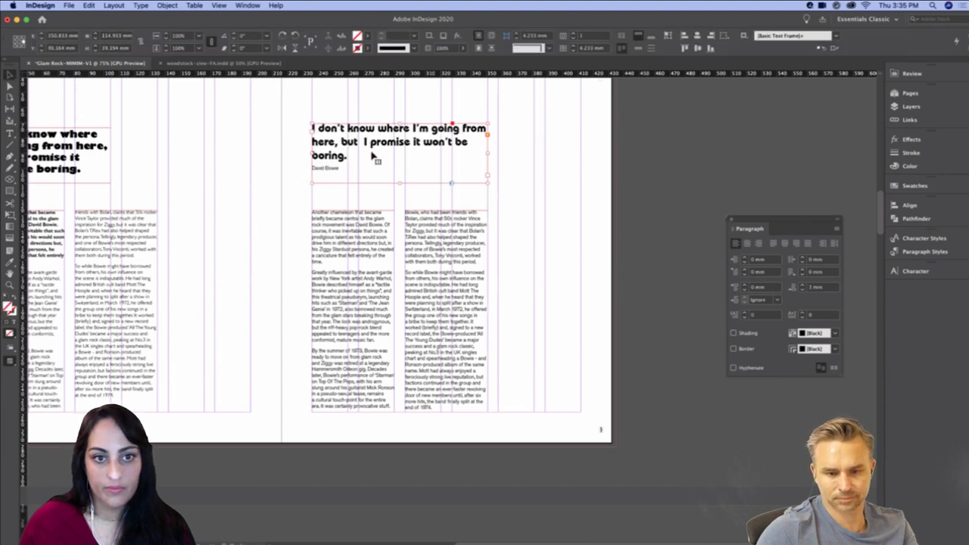
Increase the font size of the facing page's quote a few steps further within its widened frame
{"action": "triple_click", "coordinate": [334, 139]}
{"action": "left_click_drag", "start_coordinate": [361, 152], "coordinate": [302, 125]}
{"action": "left_click", "coordinate": [119, 35]}
{"action": "left_click", "coordinate": [119, 34]}
{"action": "left_click", "coordinate": [119, 35]}
{"action": "left_click", "coordinate": [119, 35]}
Set the David Bowie credit under the facing page's quote in all caps at 8 pt
{"action": "left_click", "coordinate": [340, 175]}
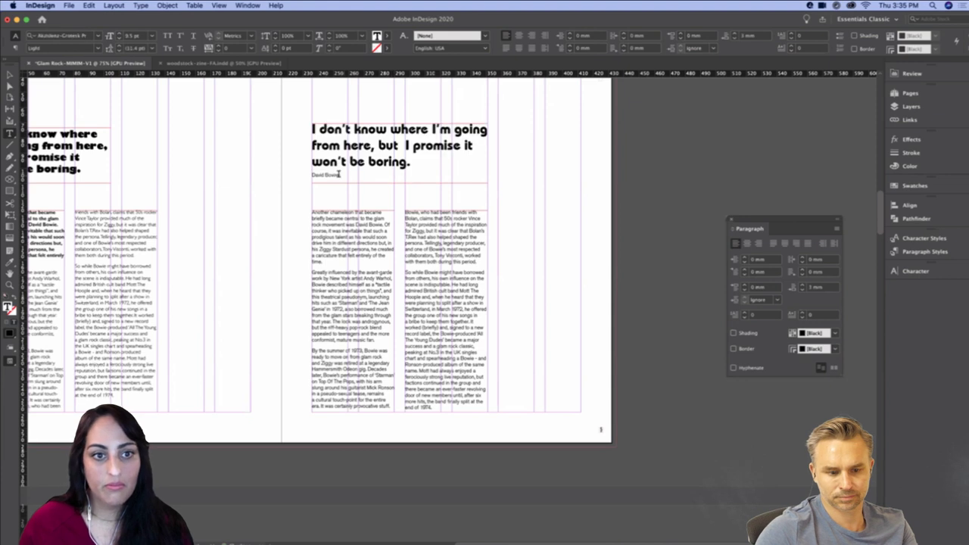
{"action": "left_click_drag", "start_coordinate": [340, 175], "coordinate": [313, 171]}
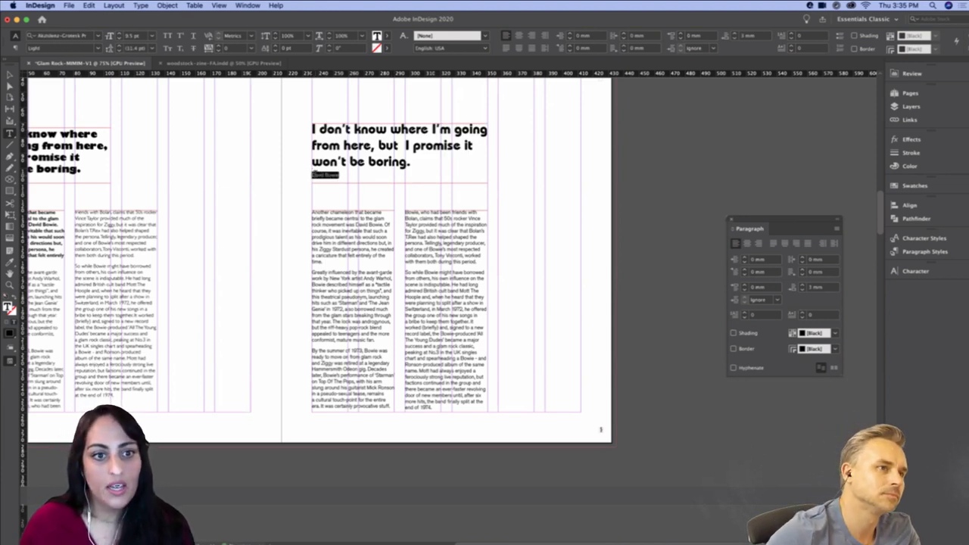
{"action": "left_click", "coordinate": [168, 35]}
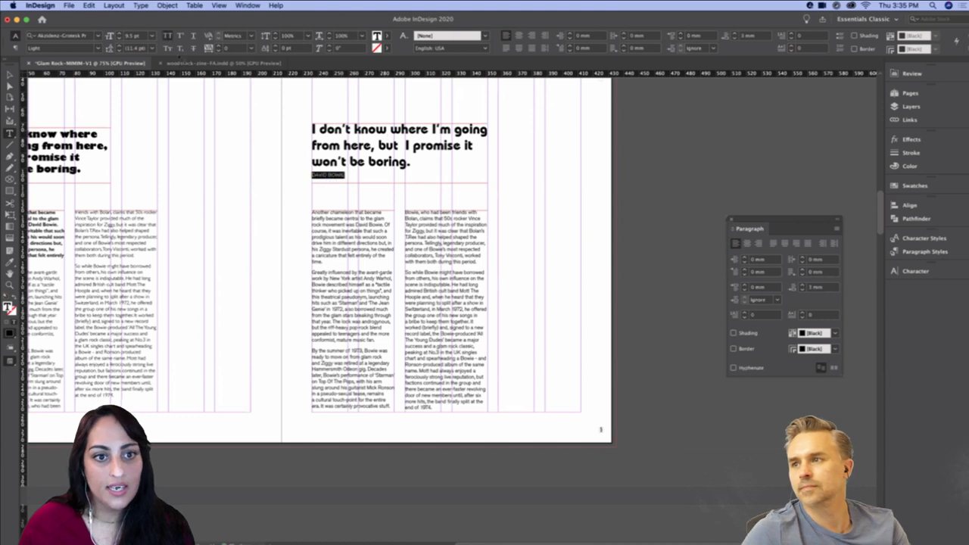
{"action": "key", "text": "Escape"}
{"action": "left_click", "coordinate": [264, 156]}
{"action": "left_click_drag", "start_coordinate": [262, 180], "coordinate": [354, 158]}
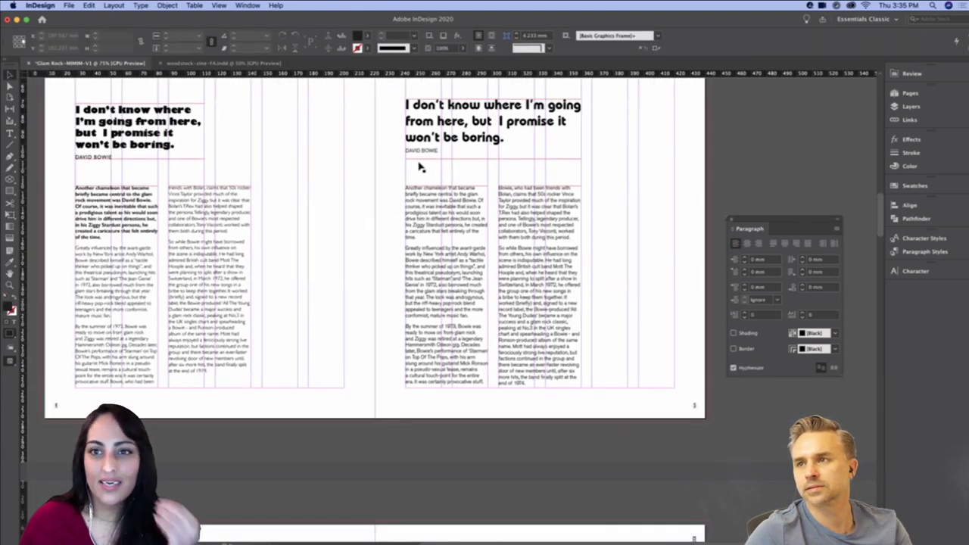
{"action": "scroll", "coordinate": [421, 168], "scroll_direction": "right", "scroll_amount": 2}
{"action": "triple_click", "coordinate": [410, 168]}
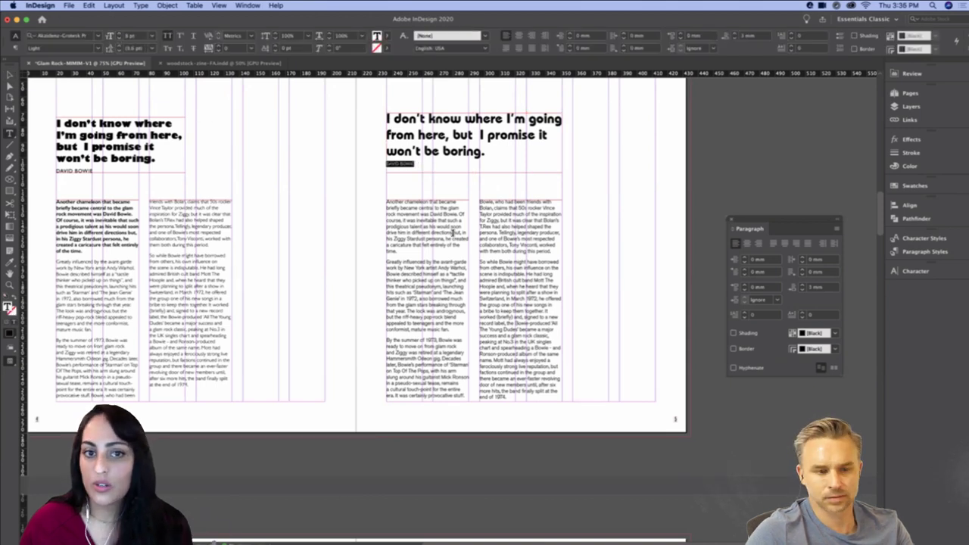
{"action": "key", "text": "Escape"}
Turn on a paragraph rule above the facing page's David Bowie credit
{"action": "triple_click", "coordinate": [403, 168]}
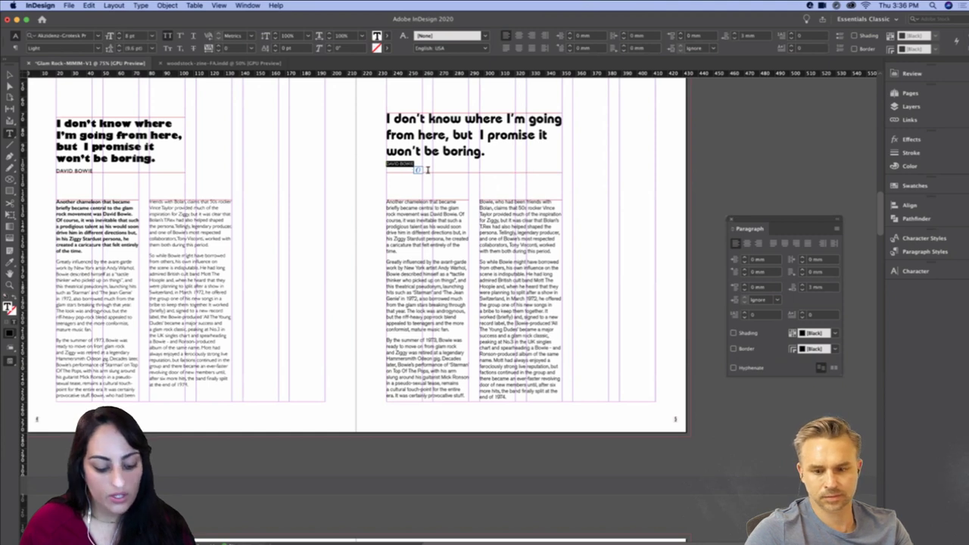
{"action": "key", "text": "super+alt+j"}
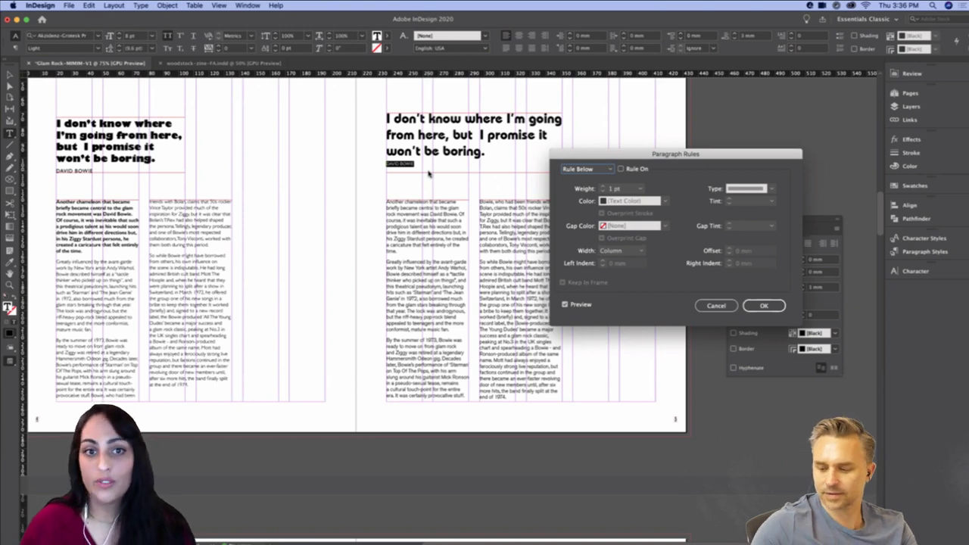
{"action": "left_click", "coordinate": [588, 169]}
{"action": "left_click", "coordinate": [595, 174]}
{"action": "left_click", "coordinate": [620, 169]}
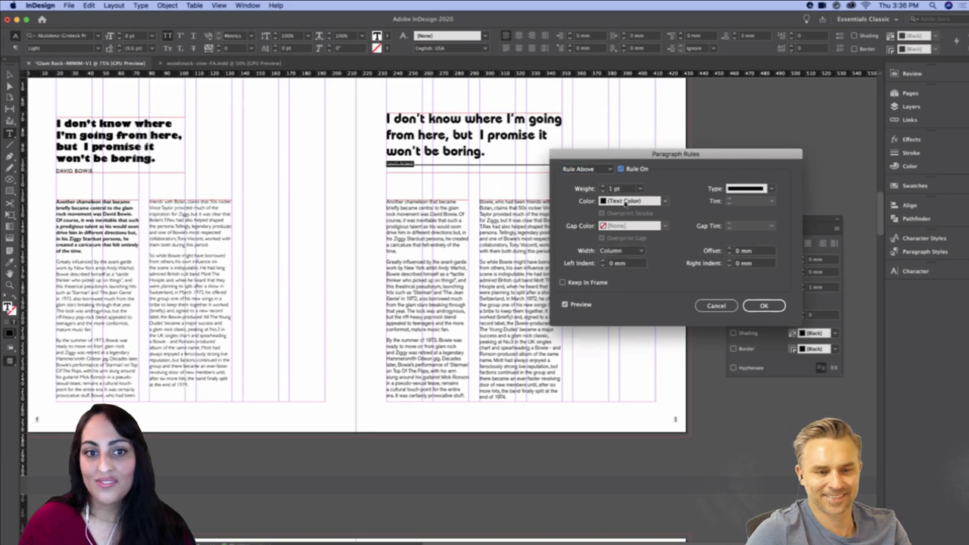
{"action": "left_click_drag", "start_coordinate": [630, 149], "coordinate": [706, 98]}
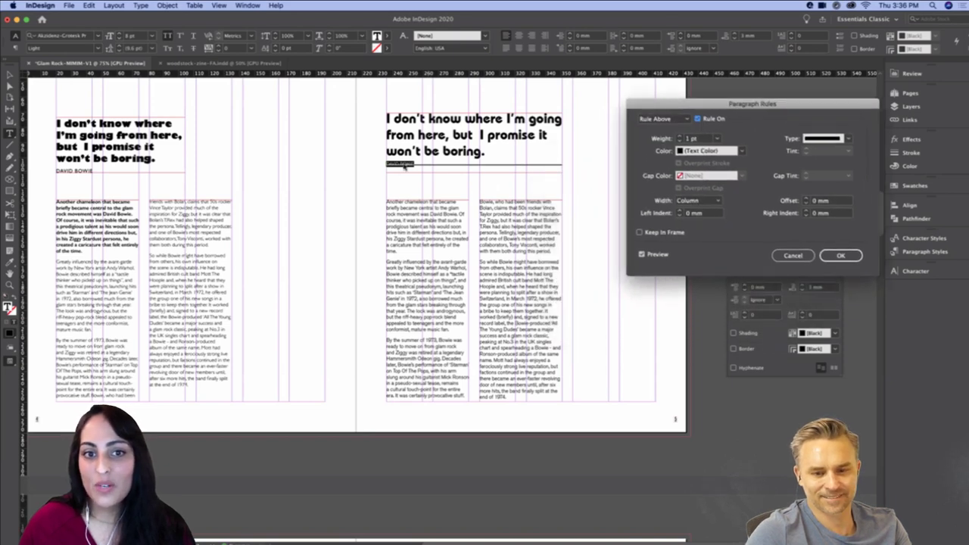
{"action": "key", "text": "super+equal"}
{"action": "key", "text": "super+equal"}
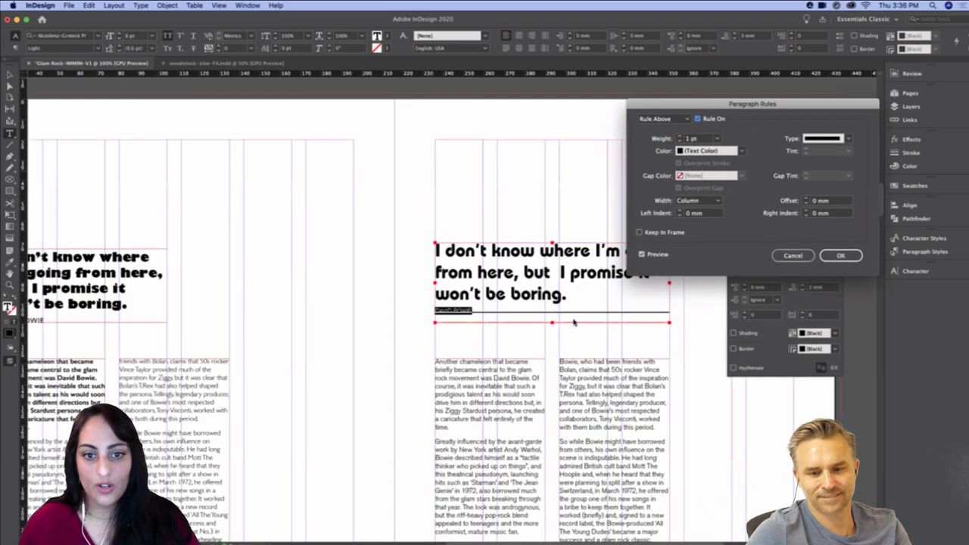
{"action": "key", "text": "super+equal"}
{"action": "left_click", "coordinate": [698, 119]}
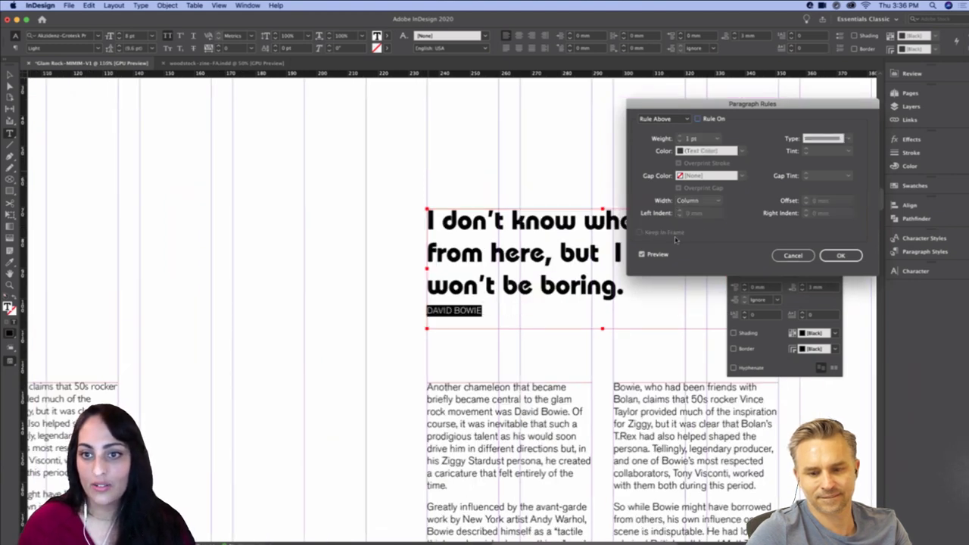
{"action": "left_click", "coordinate": [698, 120]}
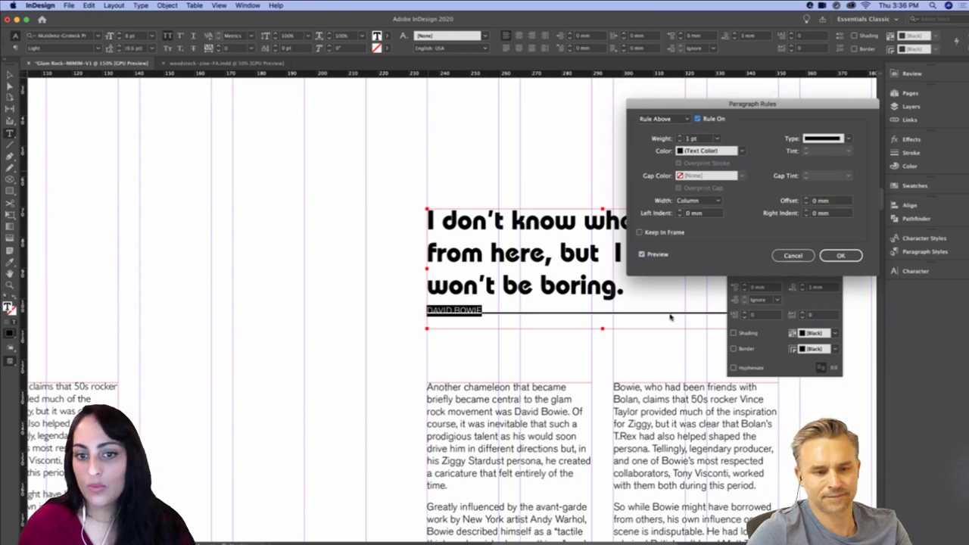
Set the credit's rule to text width with a 4 mm offset, and give the credit 4 mm of space before
{"action": "left_click", "coordinate": [712, 201]}
{"action": "left_click", "coordinate": [702, 222]}
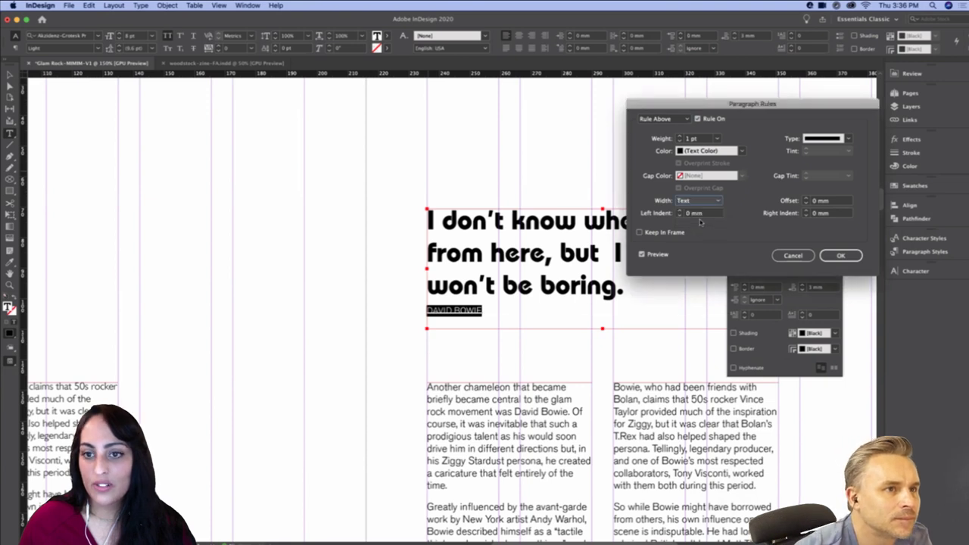
{"action": "left_click", "coordinate": [806, 199]}
{"action": "left_click", "coordinate": [806, 199]}
{"action": "left_click", "coordinate": [806, 199]}
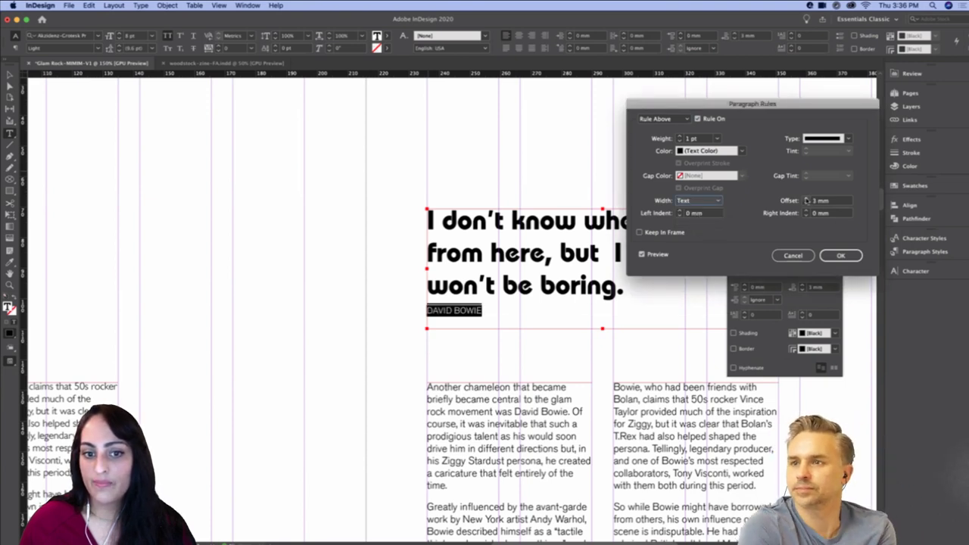
{"action": "left_click", "coordinate": [806, 199]}
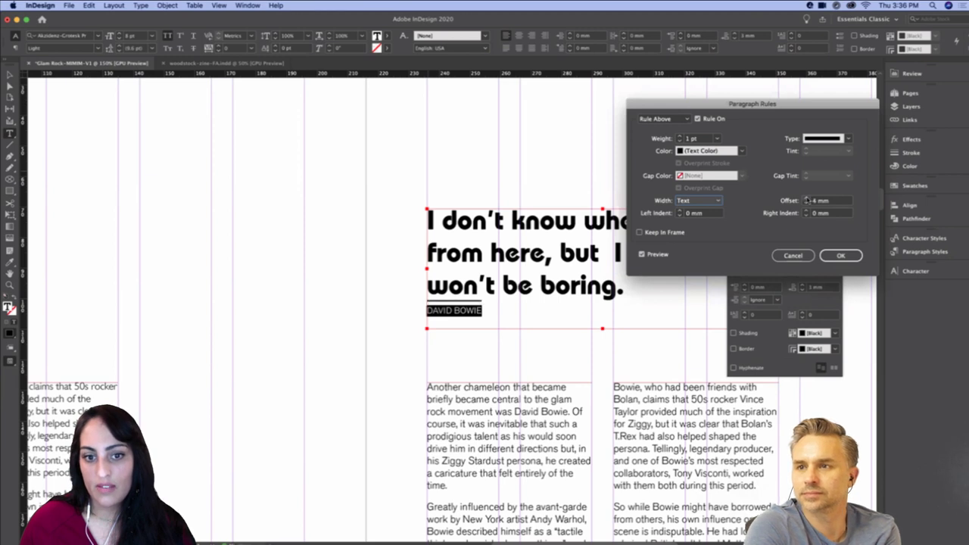
{"action": "left_click", "coordinate": [841, 256]}
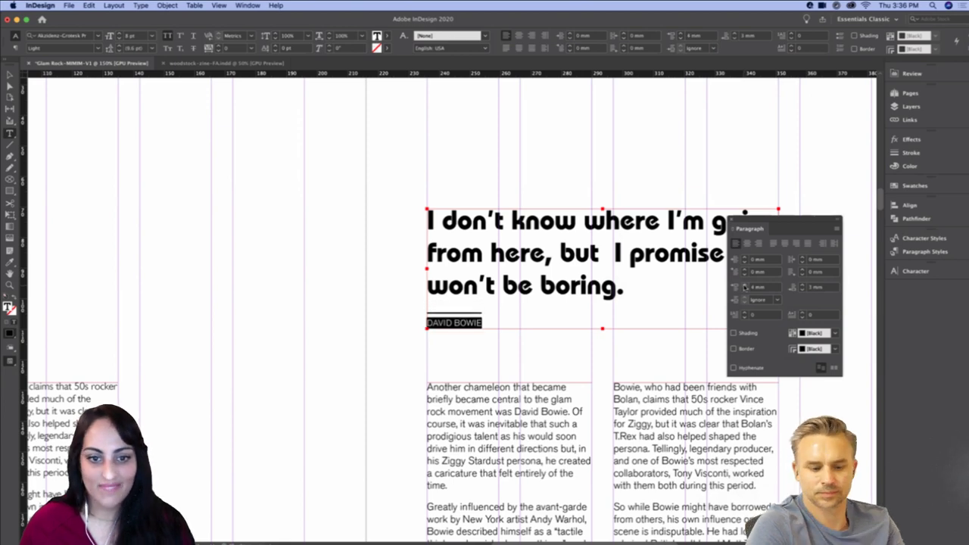
Deselect the quote and move the Paragraph panel clear of it
{"action": "key", "text": "Escape"}
{"action": "left_click_drag", "start_coordinate": [752, 218], "coordinate": [840, 208]}
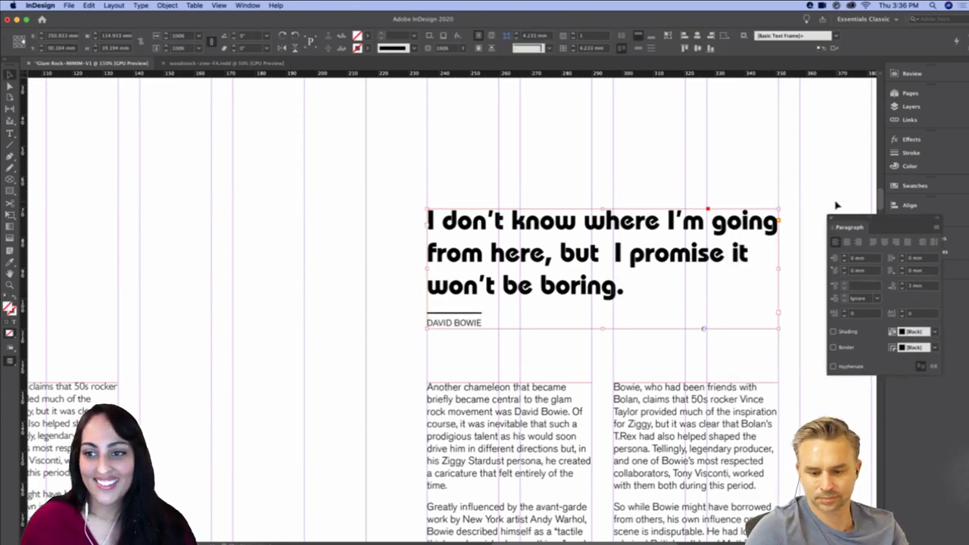
{"action": "left_click", "coordinate": [829, 210]}
{"action": "scroll", "coordinate": [688, 149], "scroll_direction": "down", "scroll_amount": 5}
{"action": "scroll", "coordinate": [688, 149], "scroll_direction": "right", "scroll_amount": 4}
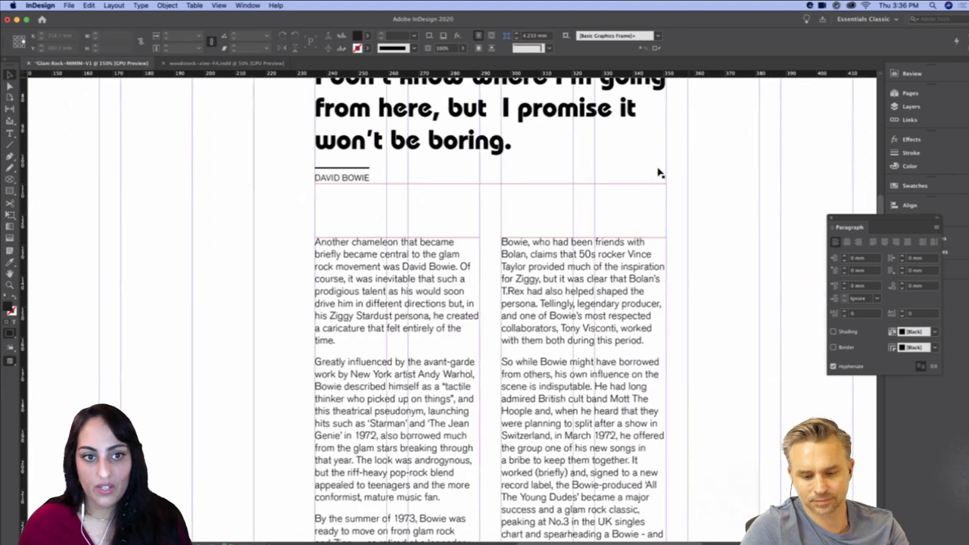
Change the facing page's David Bowie credit to the Super weight of Akzidenz-Grotesk Pro
{"action": "key", "text": "super+minus"}
{"action": "key", "text": "super+minus"}
{"action": "key", "text": "super+minus"}
{"action": "triple_click", "coordinate": [399, 244]}
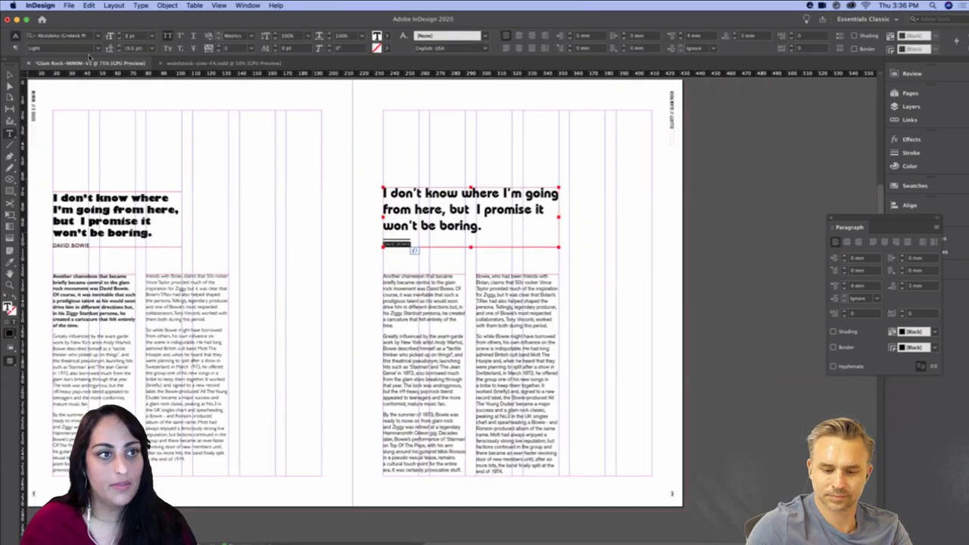
{"action": "left_click", "coordinate": [97, 48]}
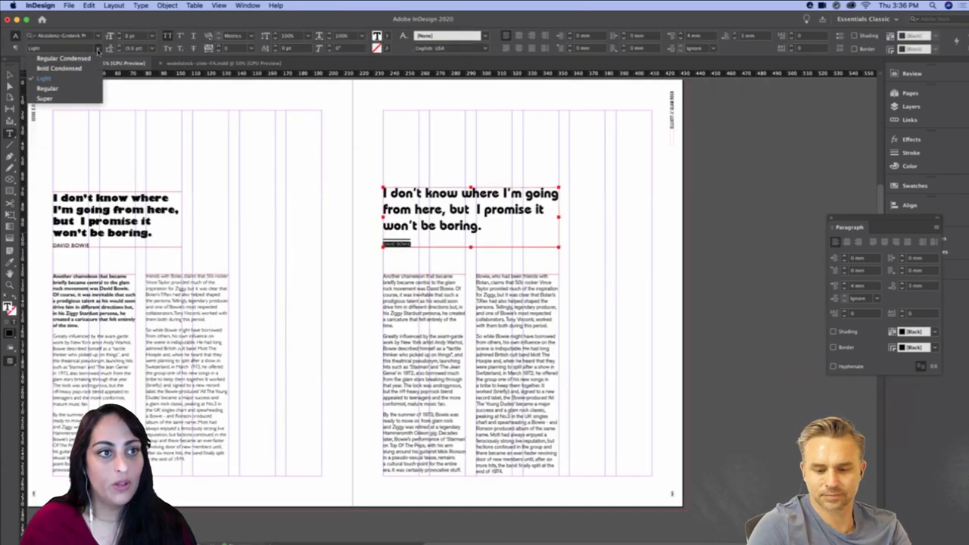
{"action": "left_click", "coordinate": [78, 98]}
{"action": "key", "text": "Escape"}
{"action": "left_click", "coordinate": [239, 132]}
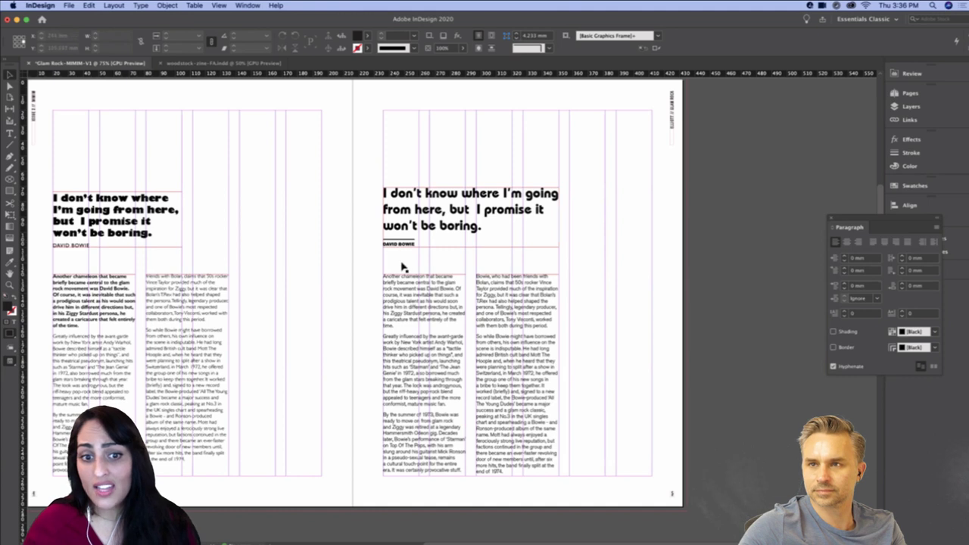
Turn on a rule above the facing page's "Greatly influenced" paragraph, offset 4 mm
{"action": "double_click", "coordinate": [424, 341]}
{"action": "triple_click", "coordinate": [424, 342]}
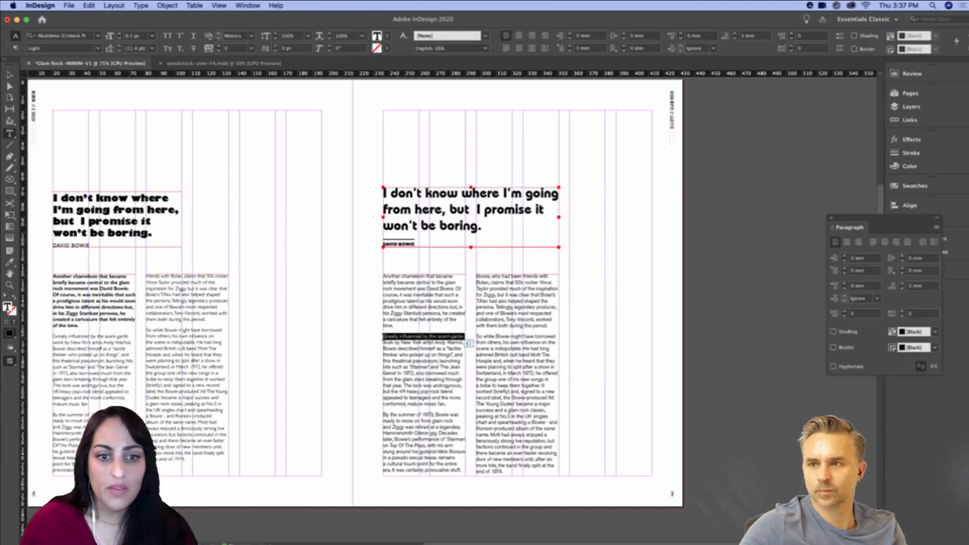
{"action": "left_click_drag", "start_coordinate": [383, 337], "coordinate": [463, 403]}
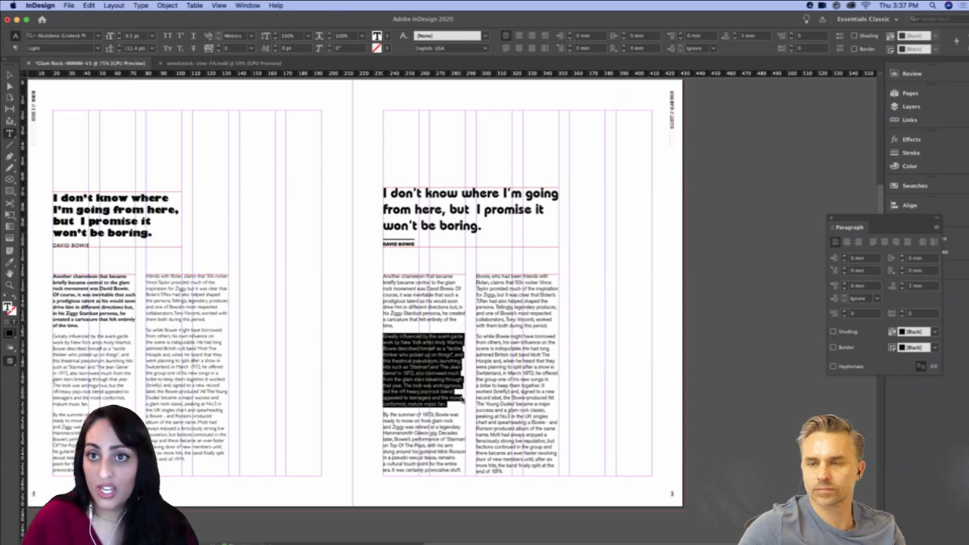
{"action": "key", "text": "super+alt+j"}
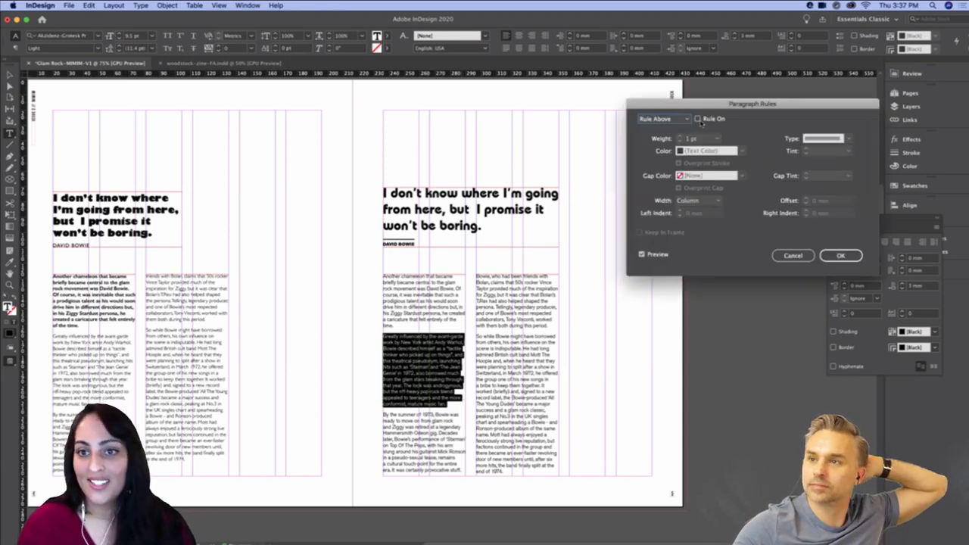
{"action": "left_click", "coordinate": [697, 119]}
{"action": "left_click", "coordinate": [807, 199]}
{"action": "left_click", "coordinate": [806, 199]}
{"action": "left_click", "coordinate": [806, 200]}
{"action": "left_click", "coordinate": [806, 199]}
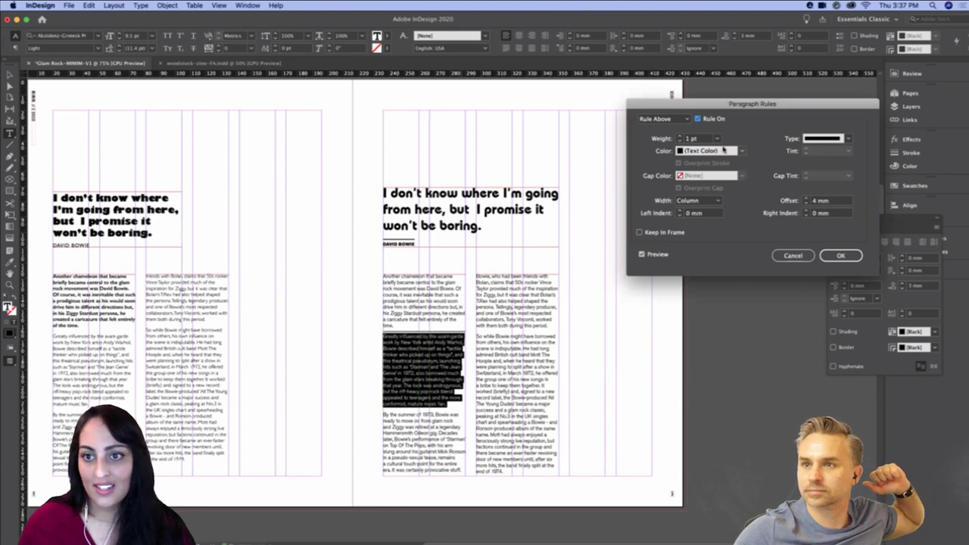
Turn on a column-width rule below the "Greatly influenced" paragraph, with a 2 mm offset and a 0 mm right indent
{"action": "left_click", "coordinate": [662, 119]}
{"action": "left_click", "coordinate": [662, 132]}
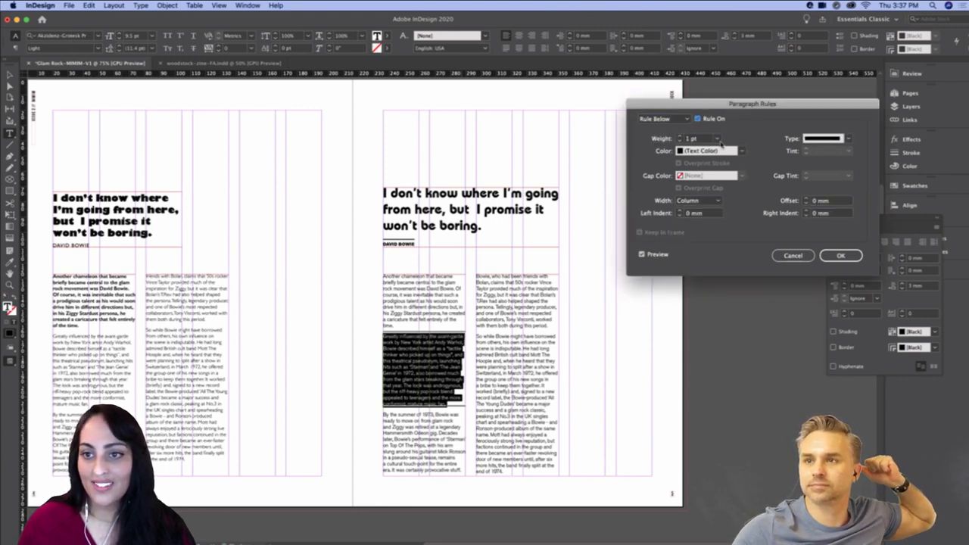
{"action": "left_click", "coordinate": [807, 199]}
{"action": "left_click", "coordinate": [808, 199]}
{"action": "left_click", "coordinate": [806, 199]}
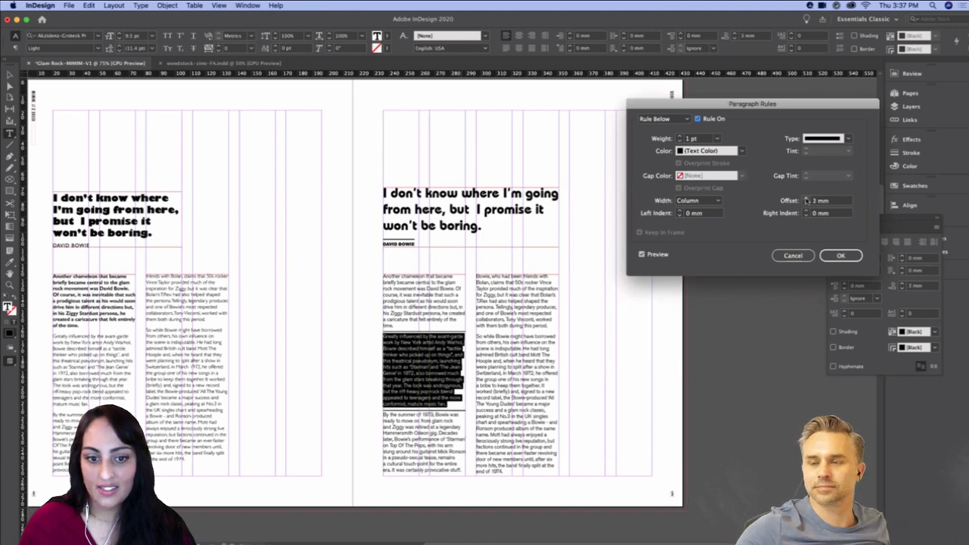
{"action": "left_click", "coordinate": [836, 255]}
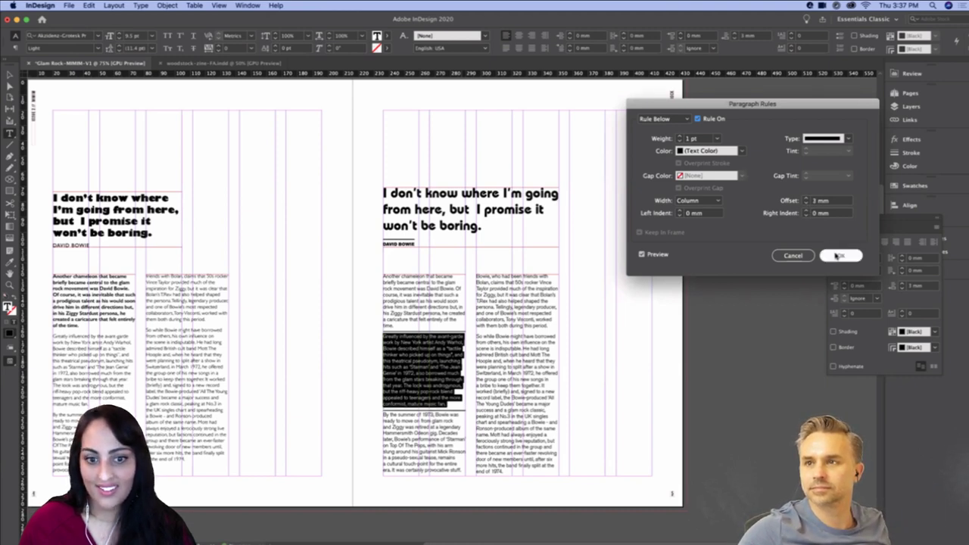
{"action": "left_click", "coordinate": [806, 216]}
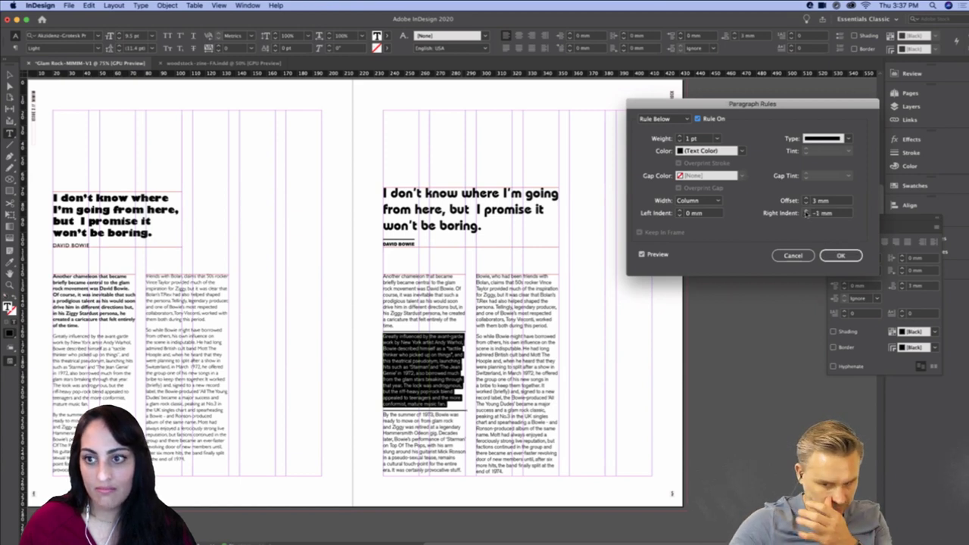
{"action": "left_click", "coordinate": [839, 255]}
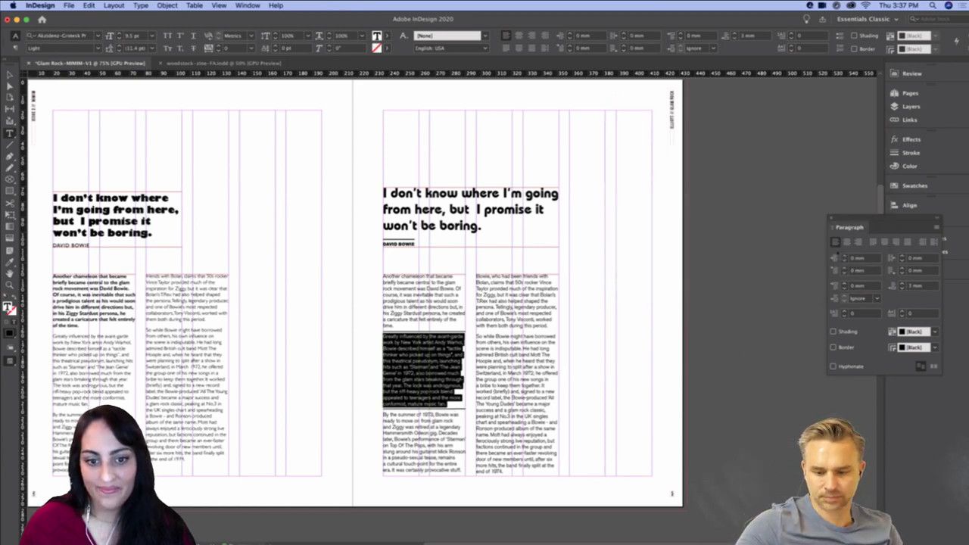
Give the "Greatly influenced" paragraph 5 mm of space after and 2 mm of space before
{"action": "left_click", "coordinate": [902, 284]}
{"action": "left_click", "coordinate": [901, 284]}
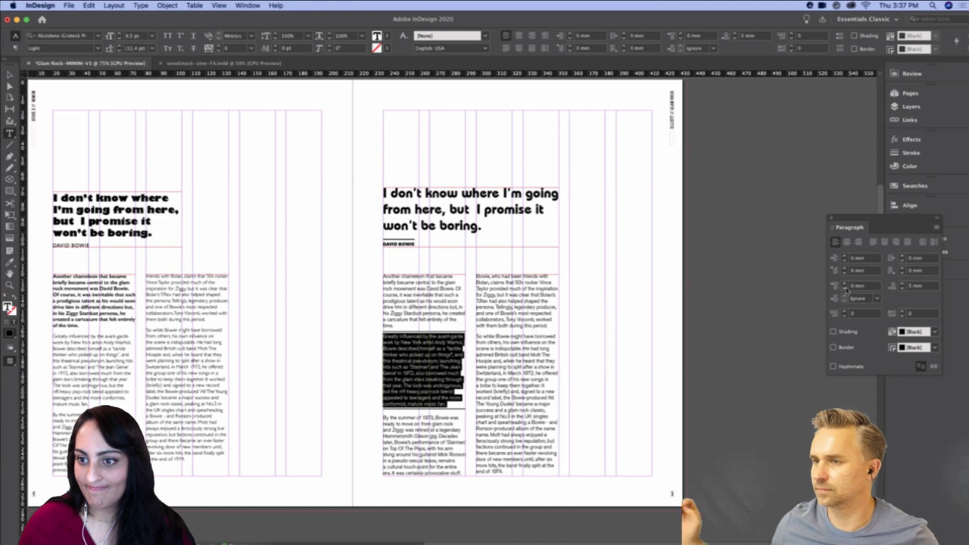
{"action": "left_click", "coordinate": [847, 284]}
{"action": "left_click", "coordinate": [847, 283]}
{"action": "left_click", "coordinate": [516, 331]}
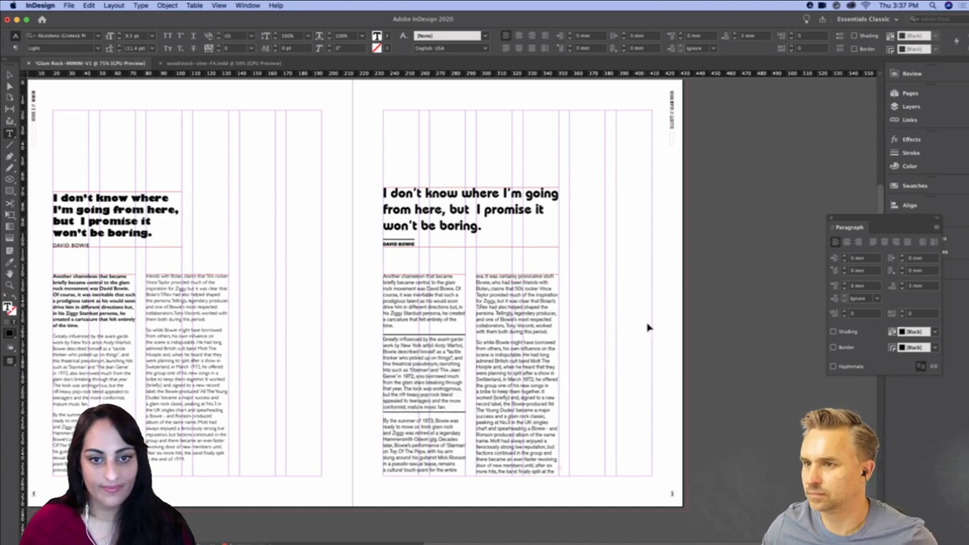
Deselect everything and preview the spread full screen without guides
{"action": "key", "text": "Escape"}
{"action": "left_click", "coordinate": [659, 326]}
{"action": "key", "text": "shift+w"}
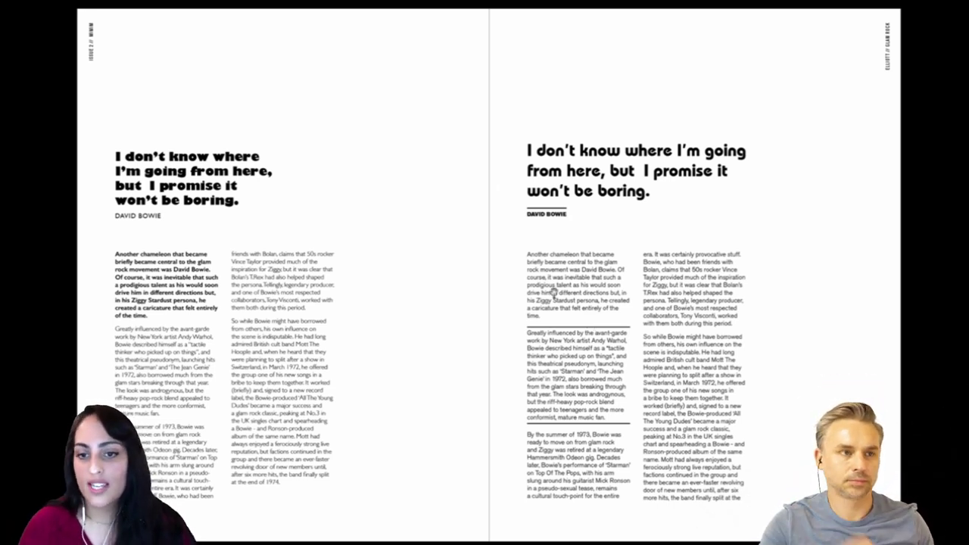
{"action": "key", "text": "Escape"}
Shift the Gill Sans page's quote slightly to the right and draw a vertical line about 36 mm long along its left side
{"action": "scroll", "coordinate": [452, 248], "scroll_direction": "left", "scroll_amount": 5}
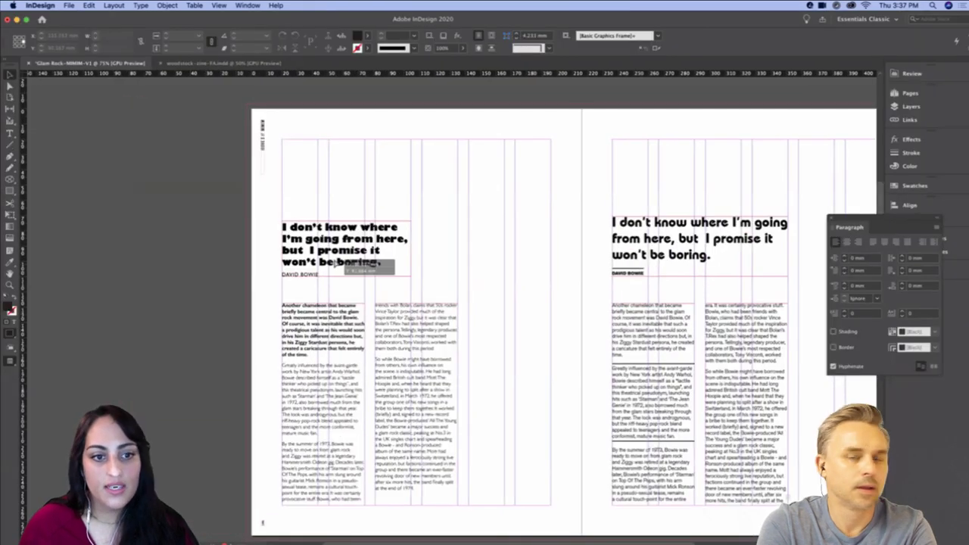
{"action": "key", "text": "backslash"}
{"action": "left_click_drag", "start_coordinate": [282, 222], "coordinate": [282, 276]}
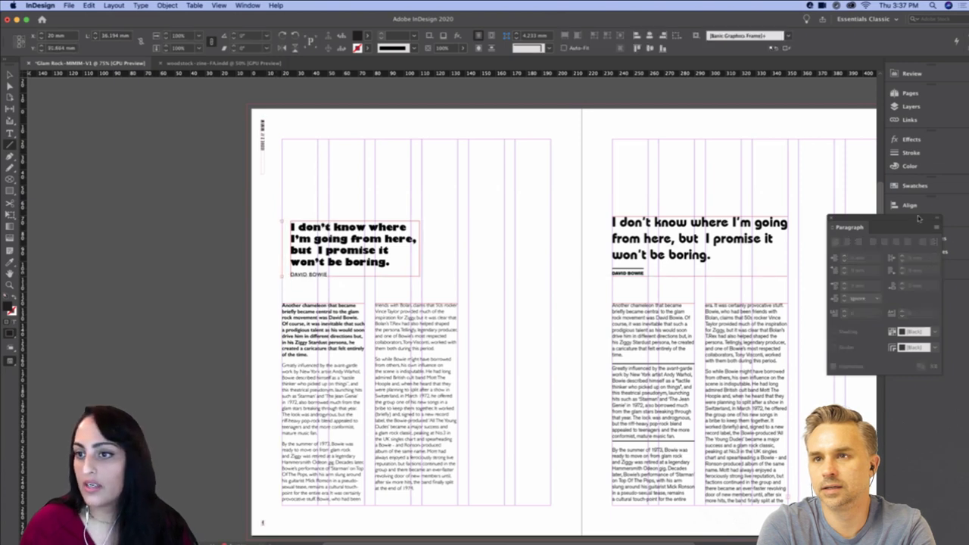
Move the Paragraph panel aside, set the vertical line's stroke weight to 0.75 pt and deselect it
{"action": "left_click_drag", "start_coordinate": [919, 219], "coordinate": [824, 193]}
{"action": "left_click", "coordinate": [911, 152]}
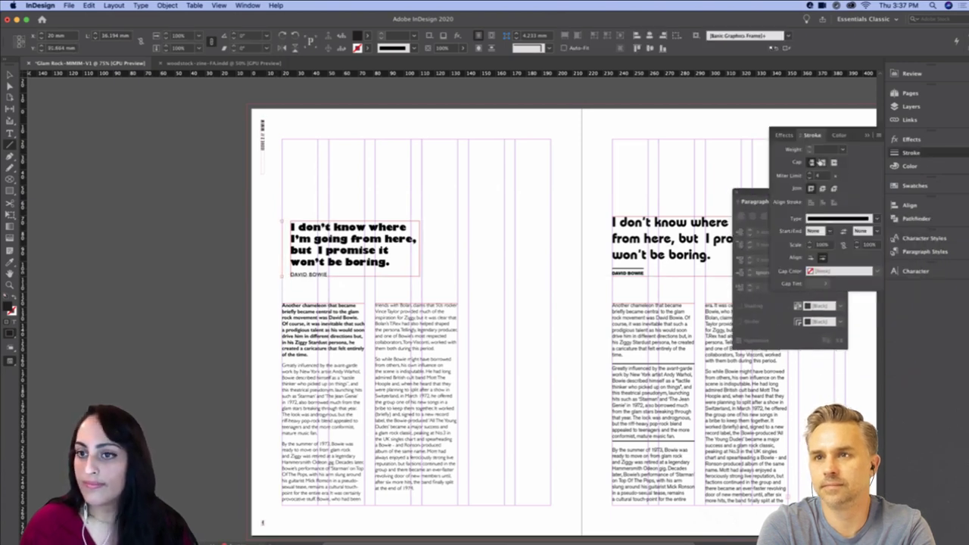
{"action": "left_click", "coordinate": [843, 150]}
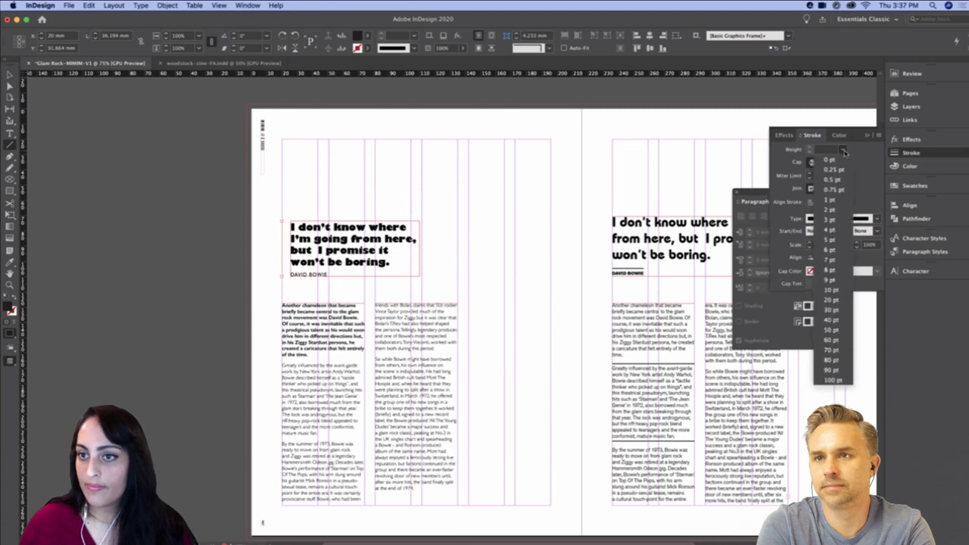
{"action": "left_click", "coordinate": [833, 190]}
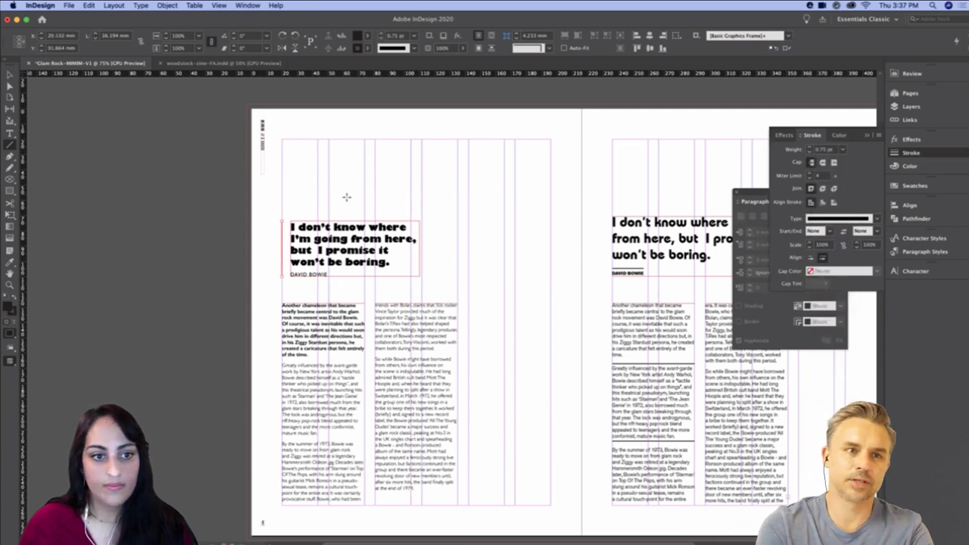
{"action": "key", "text": "a"}
{"action": "left_click", "coordinate": [155, 159]}
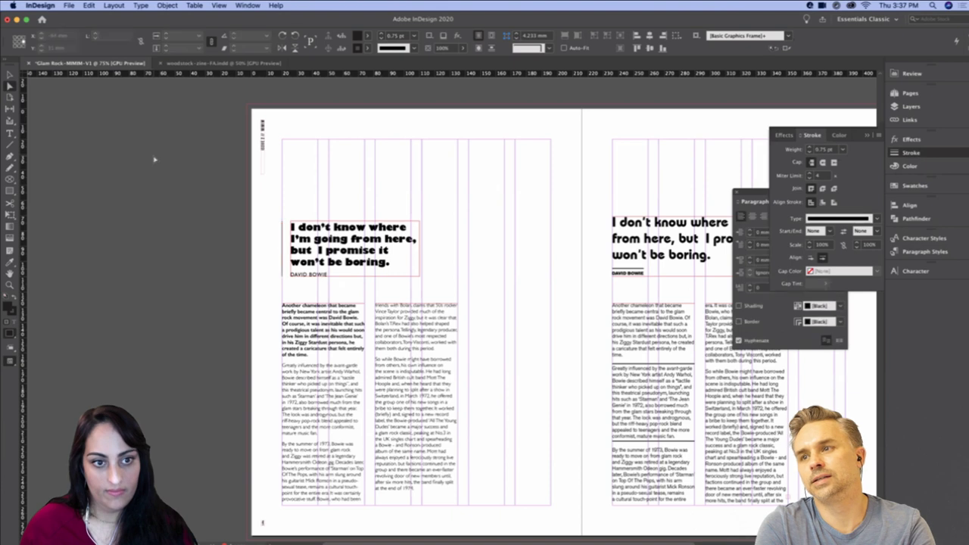
Preview the spread full screen to compare the quote with the vertical line against the Bauhaus version
{"action": "key", "text": "shift+w"}
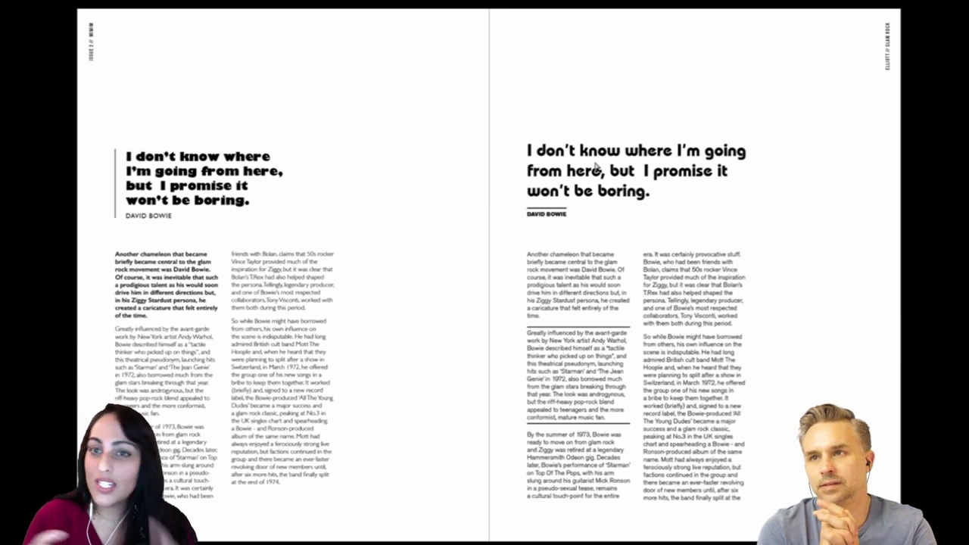
{"action": "key", "text": "shift+w"}
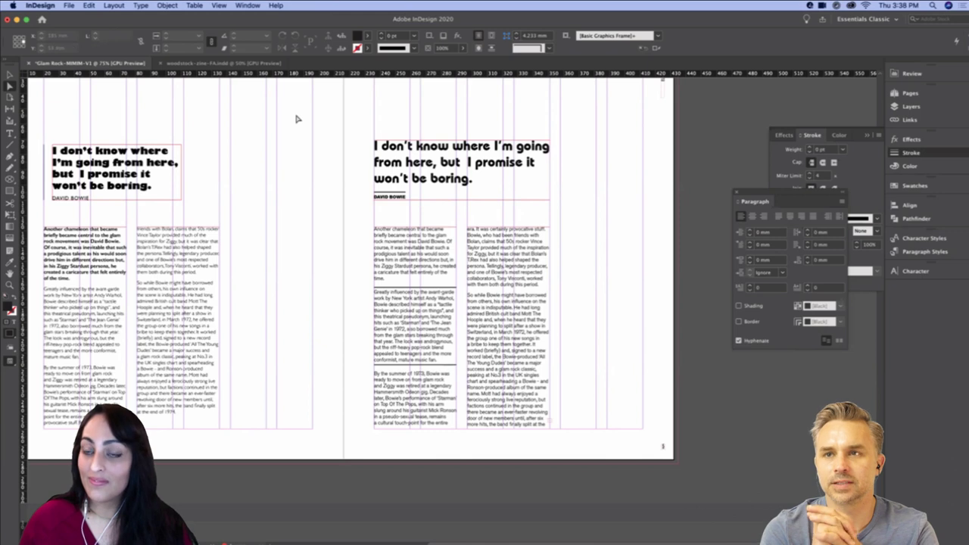
{"action": "left_click_drag", "start_coordinate": [280, 27], "coordinate": [296, 29]}
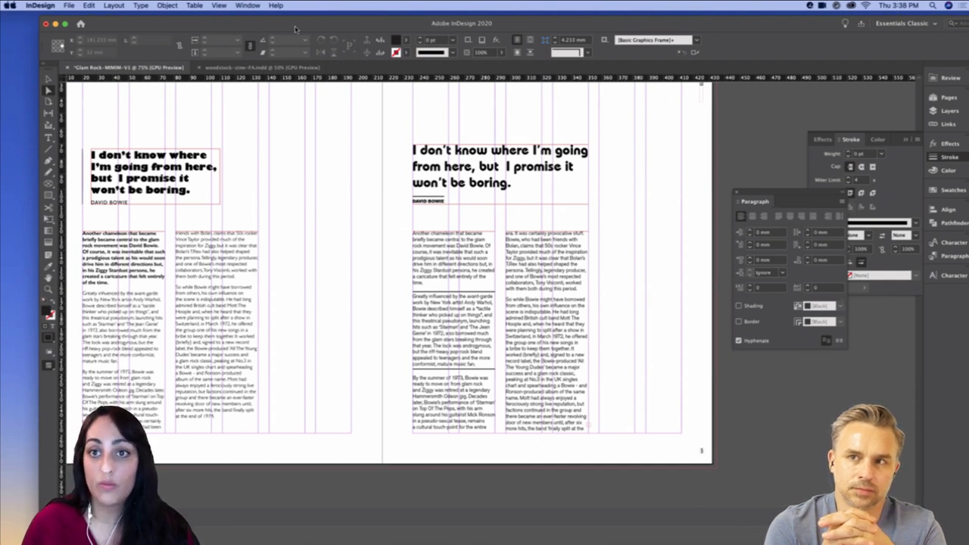
{"action": "scroll", "coordinate": [331, 144], "scroll_direction": "left", "scroll_amount": 5}
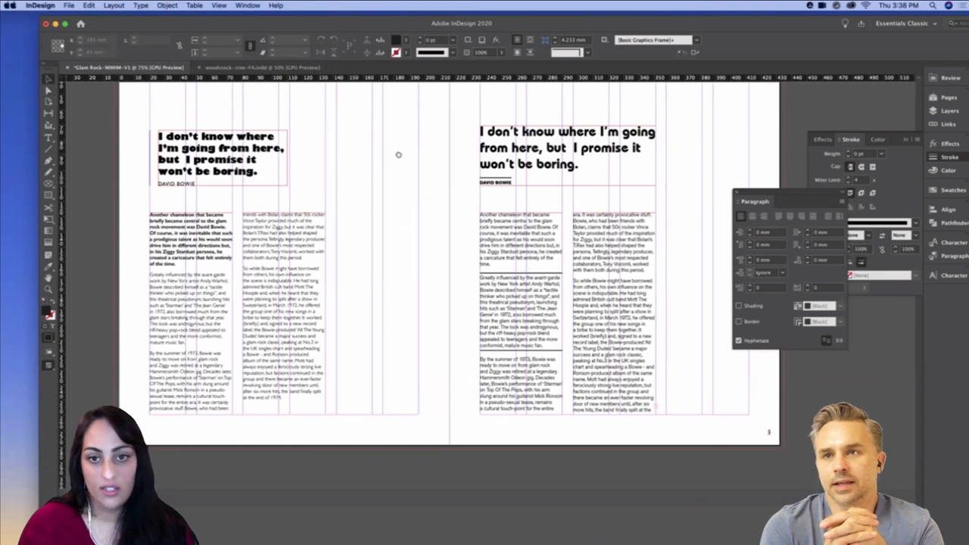
Move the facing page's quote and both body columns onto the pasteboard beside the spread and deselect them
{"action": "scroll", "coordinate": [398, 154], "scroll_direction": "right", "scroll_amount": 7}
{"action": "left_click", "coordinate": [592, 407]}
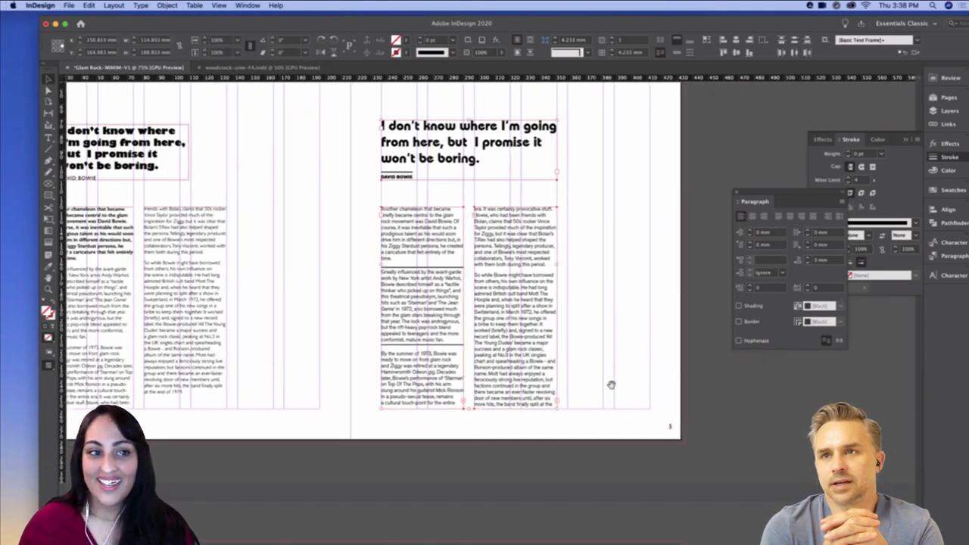
{"action": "scroll", "coordinate": [610, 385], "scroll_direction": "right", "scroll_amount": 3}
{"action": "left_click_drag", "start_coordinate": [337, 389], "coordinate": [685, 389]}
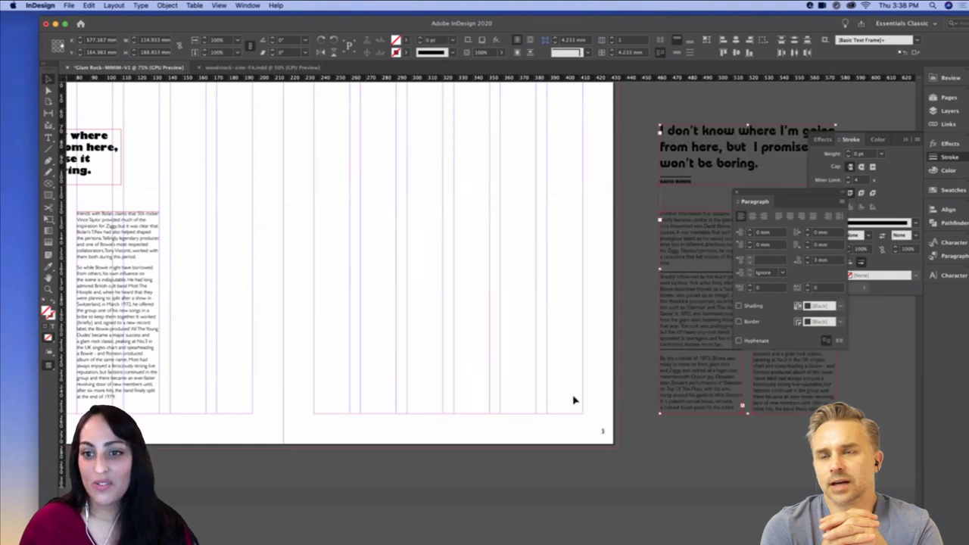
{"action": "left_click", "coordinate": [452, 336]}
{"action": "left_click_drag", "start_coordinate": [266, 240], "coordinate": [294, 243]}
{"action": "scroll", "coordinate": [447, 272], "scroll_direction": "right", "scroll_amount": 2}
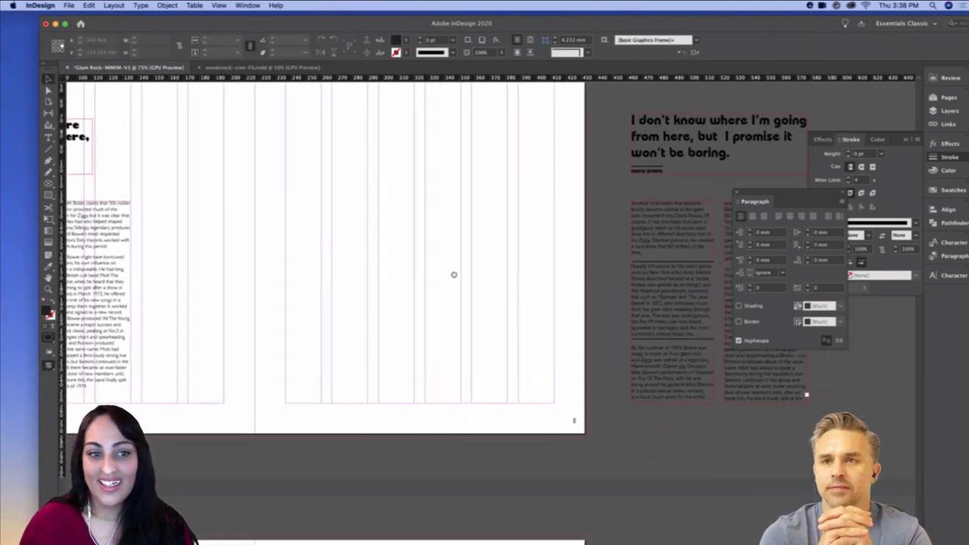
Try duplicating the Gill Sans page's two body columns onto the empty facing page
{"action": "scroll", "coordinate": [253, 182], "scroll_direction": "left", "scroll_amount": 6}
{"action": "left_click_drag", "start_coordinate": [134, 394], "coordinate": [437, 391]}
{"action": "left_click", "coordinate": [391, 383]}
{"action": "triple_click", "coordinate": [498, 399]}
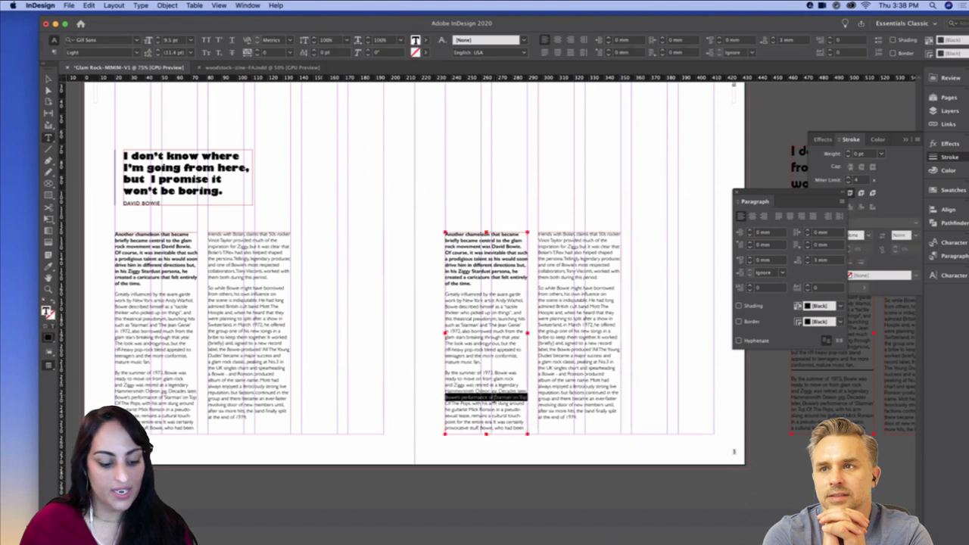
{"action": "key", "text": "super+a"}
{"action": "key", "text": "Escape"}
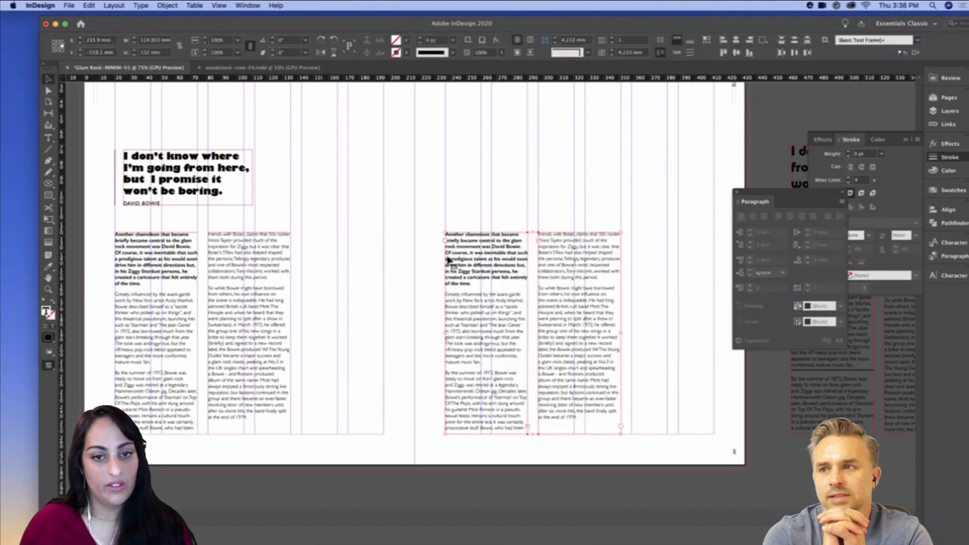
Delete the duplicated Gill Sans columns and place a copy of the pasteboard's Bauhaus layout back on the facing page
{"action": "key", "text": "super+shift+a"}
{"action": "left_click_drag", "start_coordinate": [430, 196], "coordinate": [671, 430]}
{"action": "key", "text": "BackSpace"}
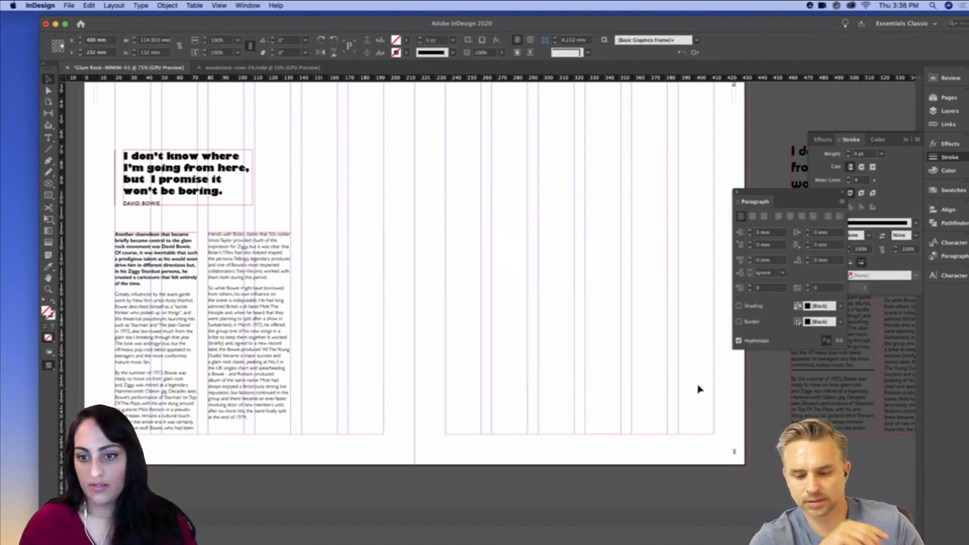
{"action": "scroll", "coordinate": [574, 151], "scroll_direction": "right", "scroll_amount": 5}
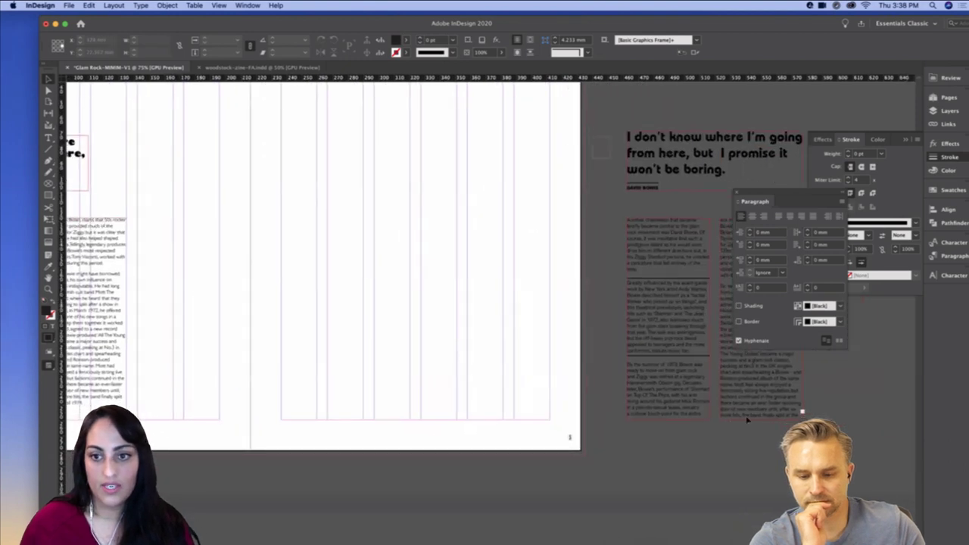
{"action": "left_click_drag", "start_coordinate": [707, 412], "coordinate": [414, 409]}
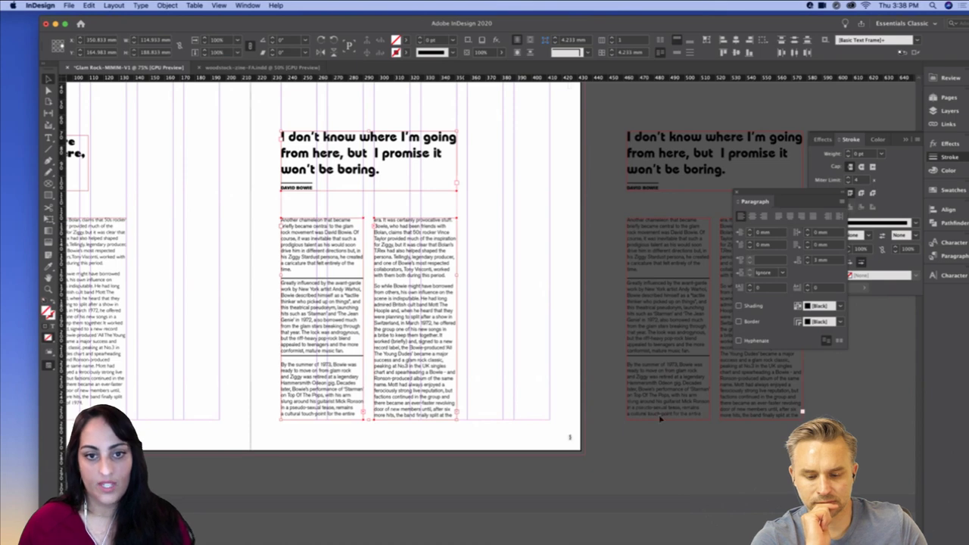
Turn off the rules below and above the "Greatly influenced" paragraph in the facing page's copy
{"action": "key", "text": "super+equal"}
{"action": "scroll", "coordinate": [626, 372], "scroll_direction": "down", "scroll_amount": 3}
{"action": "double_click", "coordinate": [383, 275]}
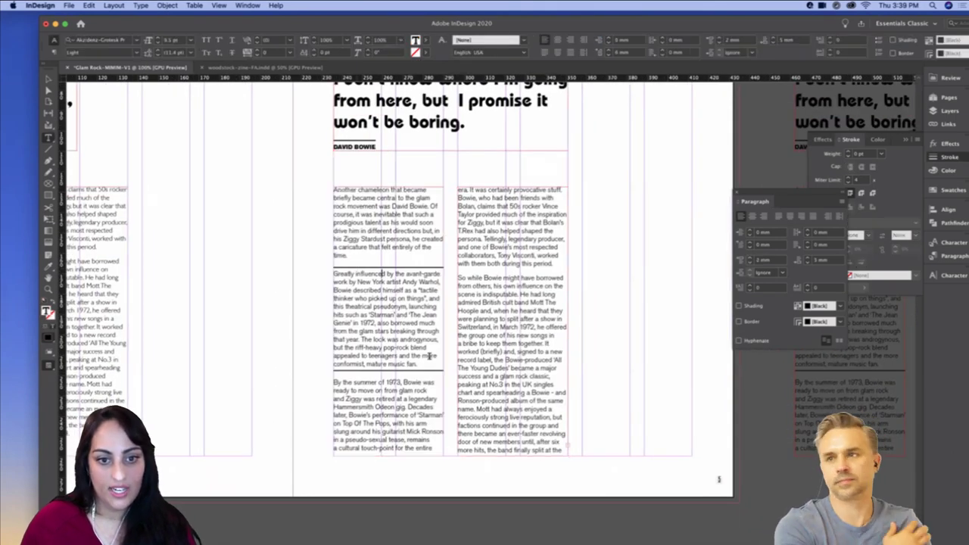
{"action": "left_click_drag", "start_coordinate": [429, 356], "coordinate": [429, 361]}
{"action": "key", "text": "super+alt+j"}
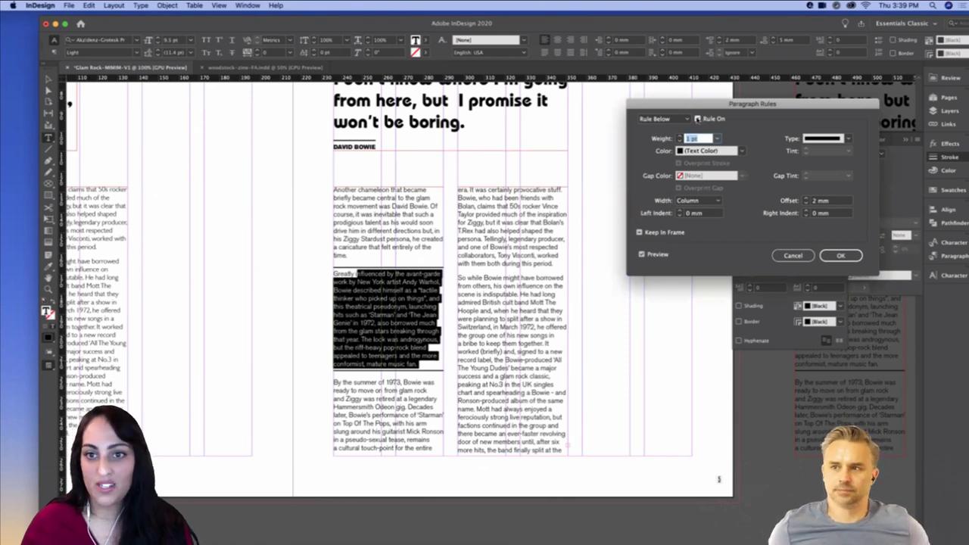
{"action": "left_click", "coordinate": [700, 118]}
{"action": "left_click", "coordinate": [678, 119]}
{"action": "left_click", "coordinate": [674, 130]}
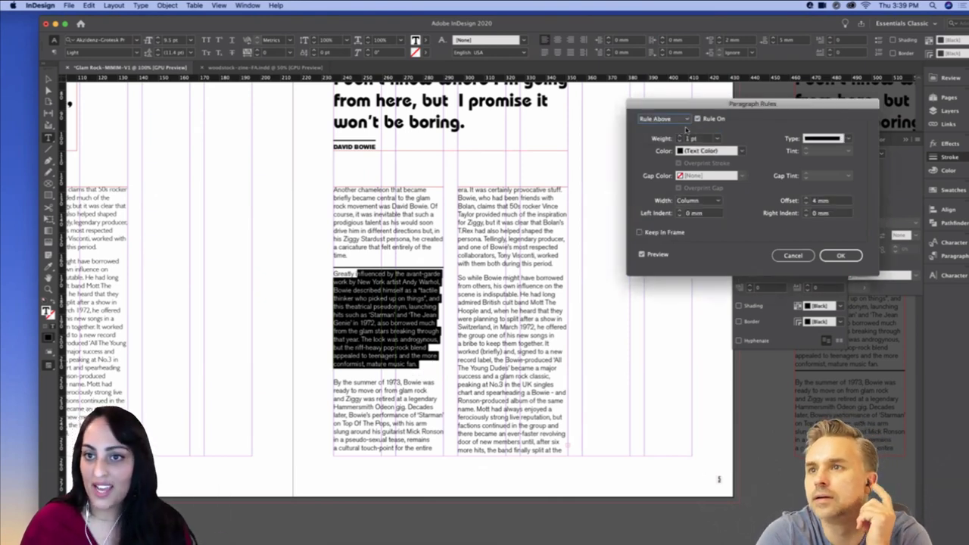
{"action": "left_click", "coordinate": [840, 256]}
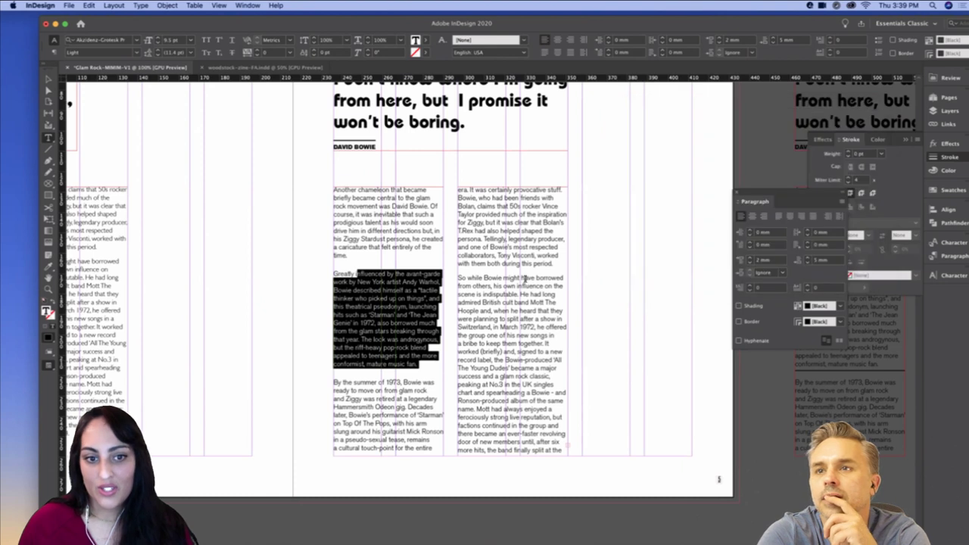
Match all of the facing page's body text to its first paragraph's formatting with the Eyedropper, and deselect the columns
{"action": "key", "text": "super+a"}
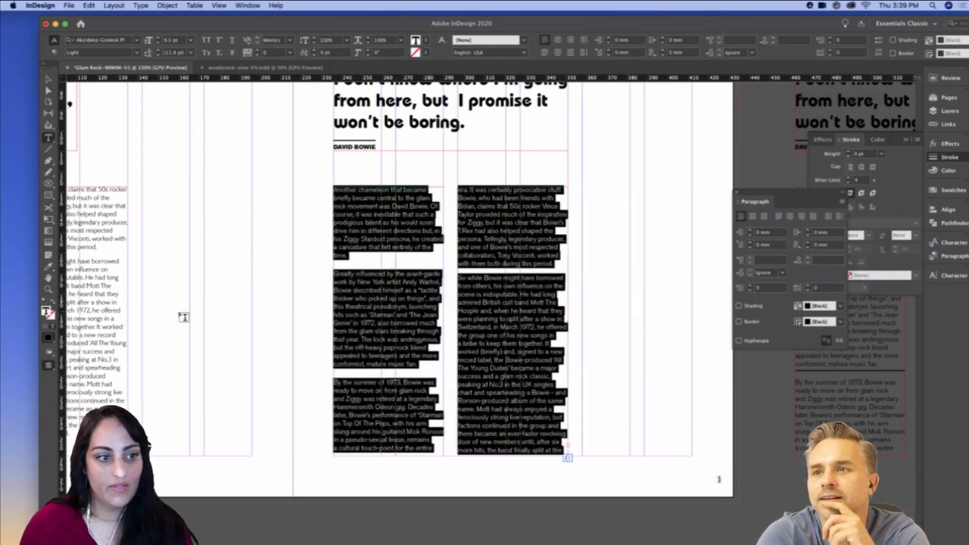
{"action": "left_click", "coordinate": [49, 267]}
{"action": "left_click", "coordinate": [414, 244]}
{"action": "key", "text": "v"}
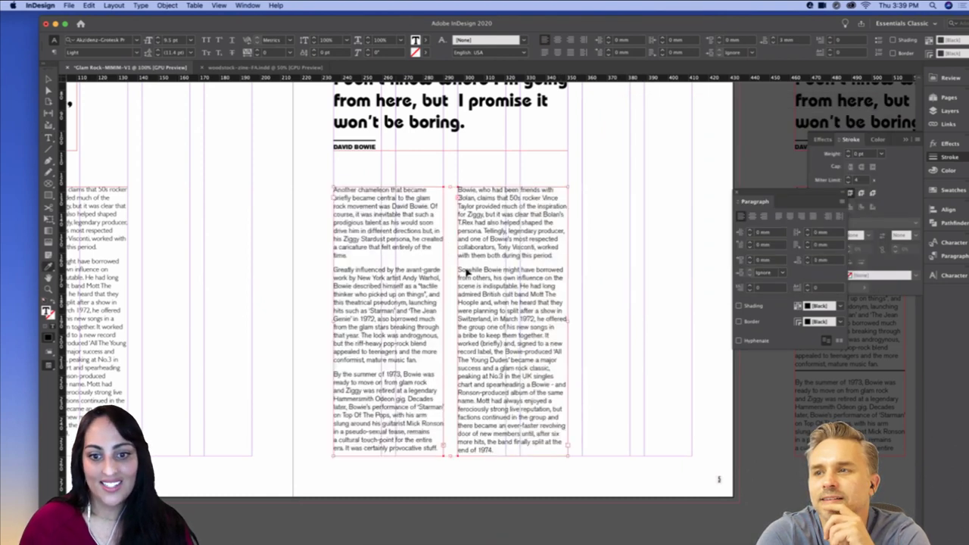
{"action": "left_click", "coordinate": [624, 328]}
Apply the first body paragraph's formatting to the facing page's David Bowie credit with the Eyedropper
{"action": "left_click_drag", "start_coordinate": [352, 168], "coordinate": [378, 213]}
{"action": "double_click", "coordinate": [350, 206]}
{"action": "left_click", "coordinate": [49, 268]}
{"action": "left_click", "coordinate": [383, 260]}
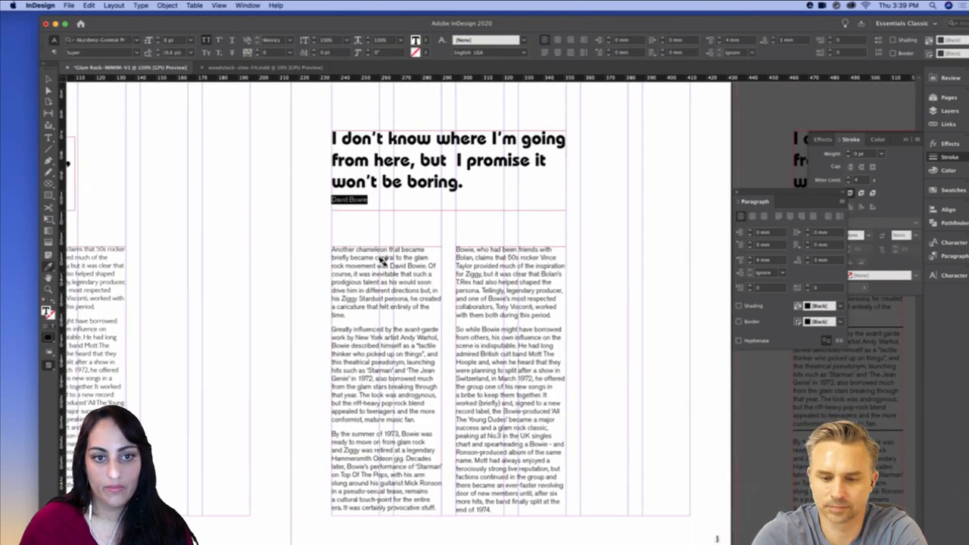
{"action": "key", "text": "Escape"}
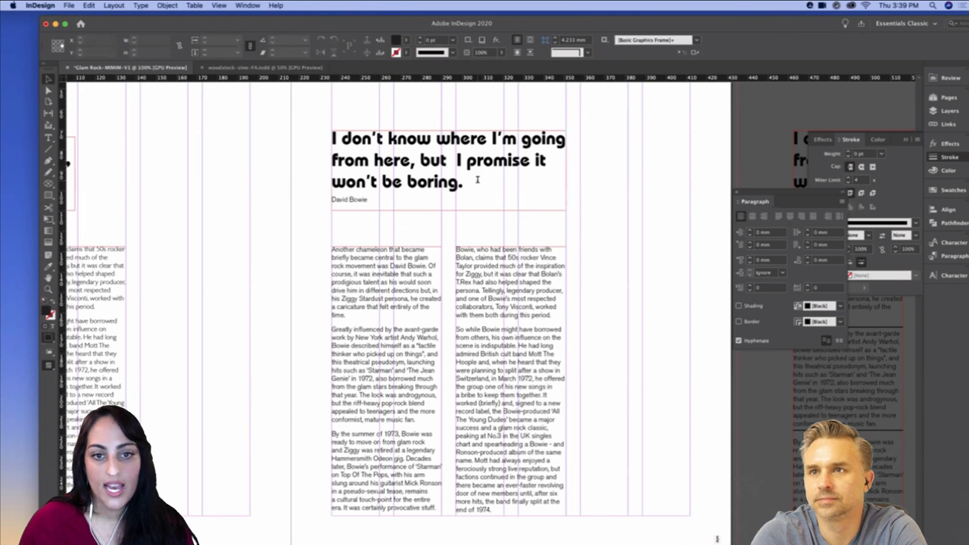
Set the facing page's Bowie quote in the Kabel Black font
{"action": "double_click", "coordinate": [488, 188]}
{"action": "left_click_drag", "start_coordinate": [495, 189], "coordinate": [318, 112]}
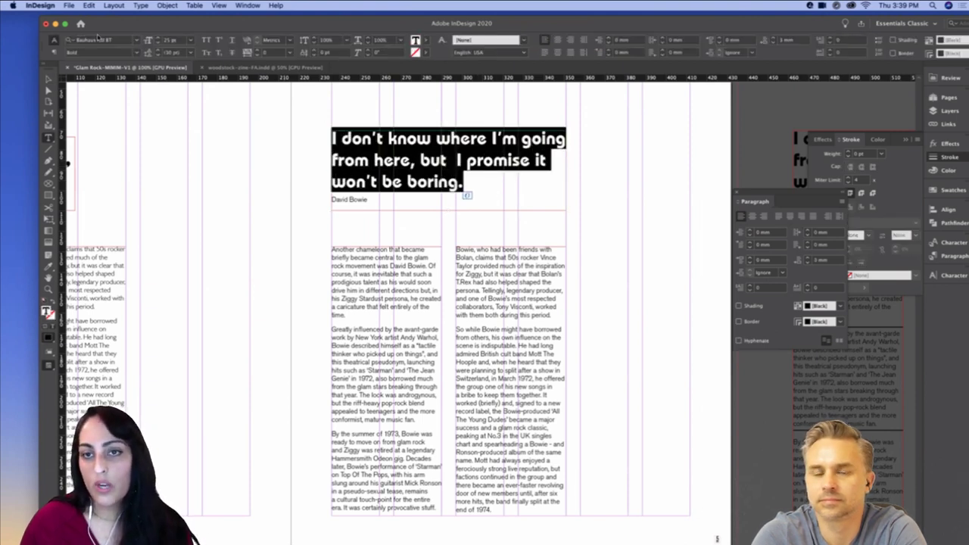
{"action": "left_click", "coordinate": [104, 40]}
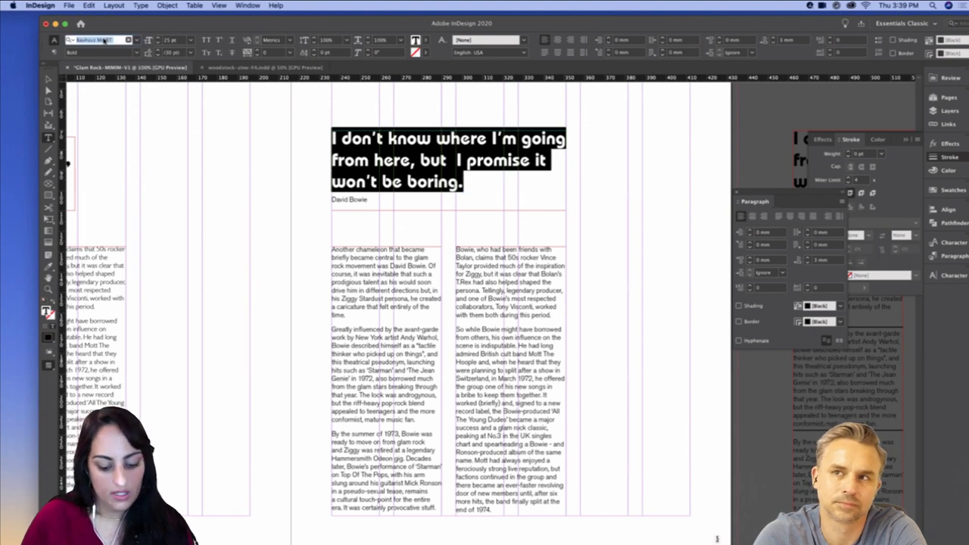
{"action": "type", "text": "Kabel"}
{"action": "left_click", "coordinate": [126, 86]}
{"action": "key", "text": "Escape"}
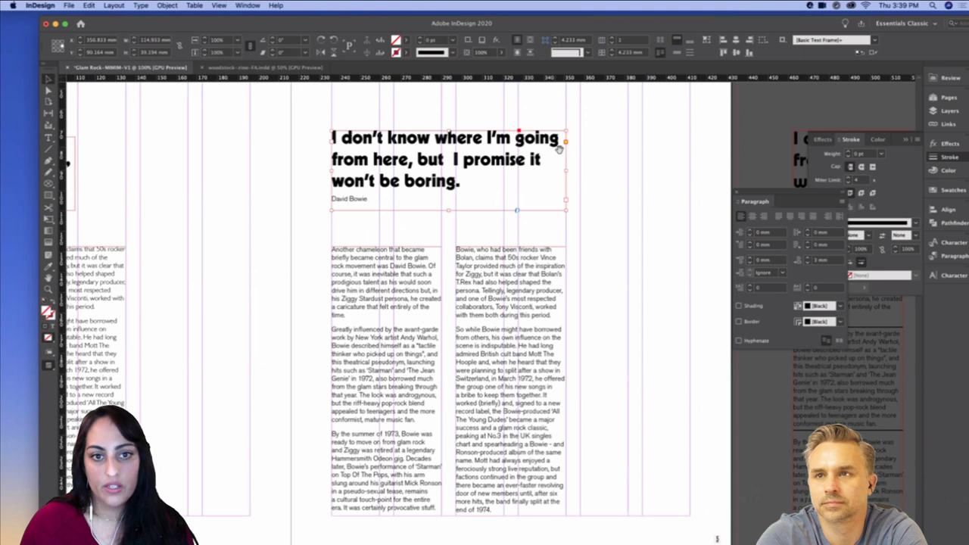
Enlarge the facing page's Kabel Black quote text to 34 pt
{"action": "scroll", "coordinate": [495, 177], "scroll_direction": "up", "scroll_amount": 2}
{"action": "scroll", "coordinate": [496, 178], "scroll_direction": "left", "scroll_amount": 2}
{"action": "triple_click", "coordinate": [480, 197]}
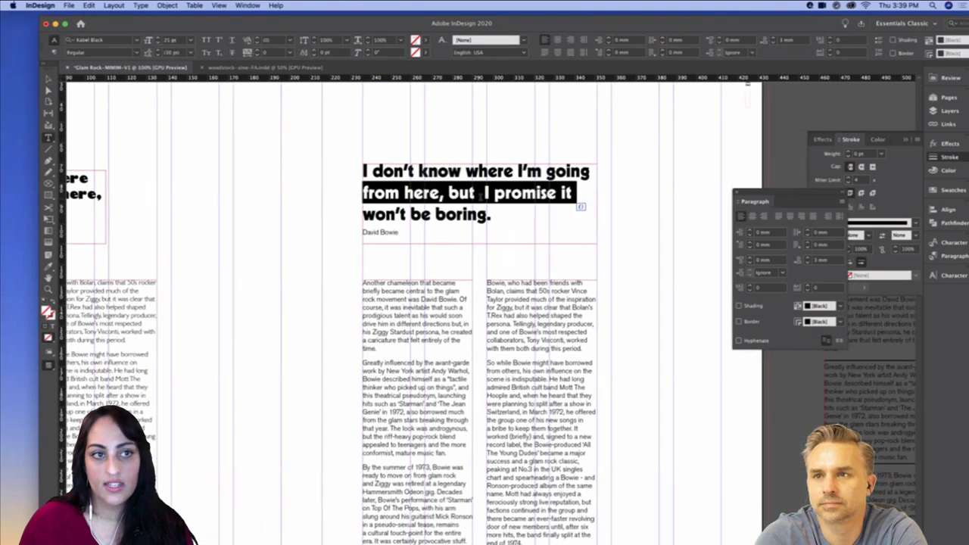
{"action": "left_click", "coordinate": [480, 194]}
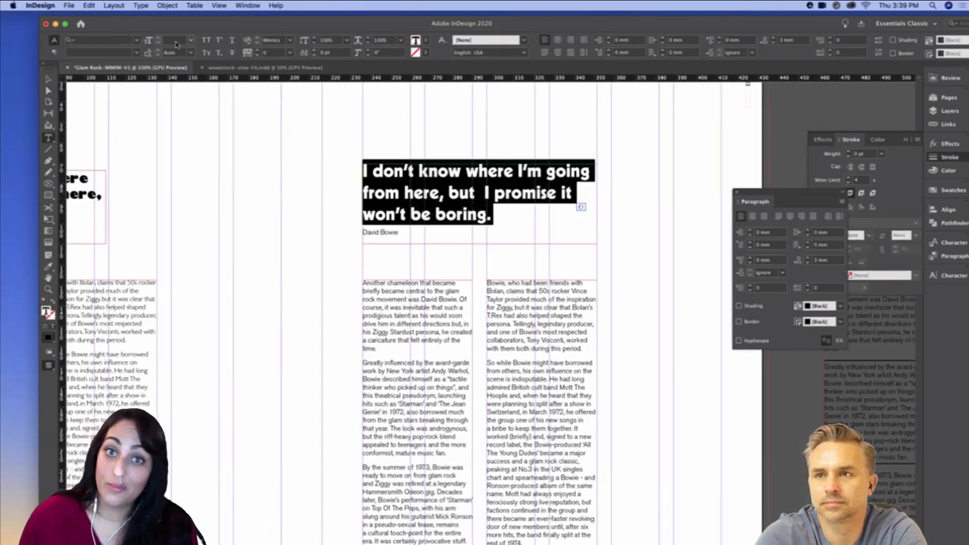
{"action": "left_click", "coordinate": [188, 39]}
{"action": "left_click", "coordinate": [181, 149]}
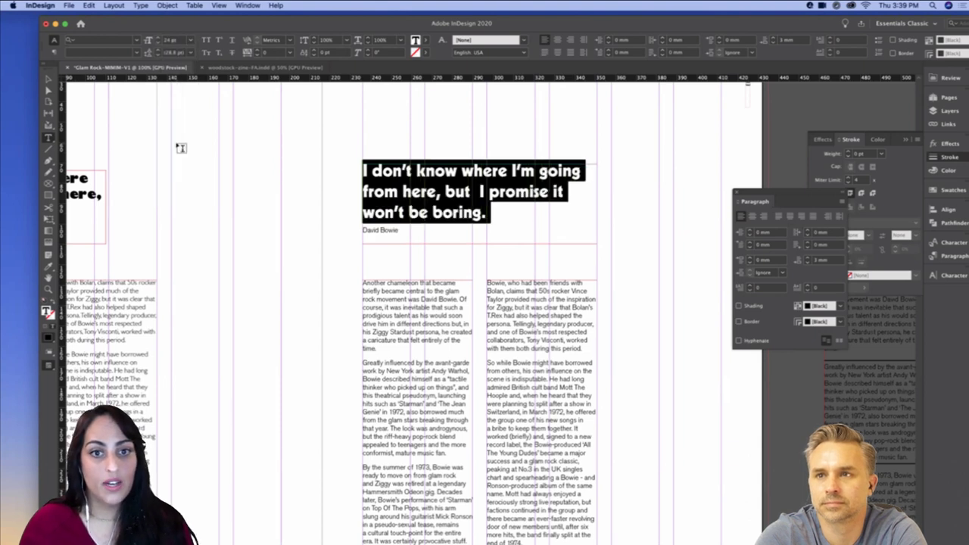
{"action": "left_click", "coordinate": [157, 38]}
{"action": "left_click", "coordinate": [157, 37]}
{"action": "left_click", "coordinate": [157, 38]}
{"action": "left_click", "coordinate": [158, 38]}
{"action": "left_click", "coordinate": [157, 38]}
{"action": "left_click", "coordinate": [157, 38]}
{"action": "left_click", "coordinate": [157, 38]}
{"action": "left_click", "coordinate": [156, 37]}
{"action": "left_click", "coordinate": [156, 37]}
{"action": "left_click", "coordinate": [156, 37]}
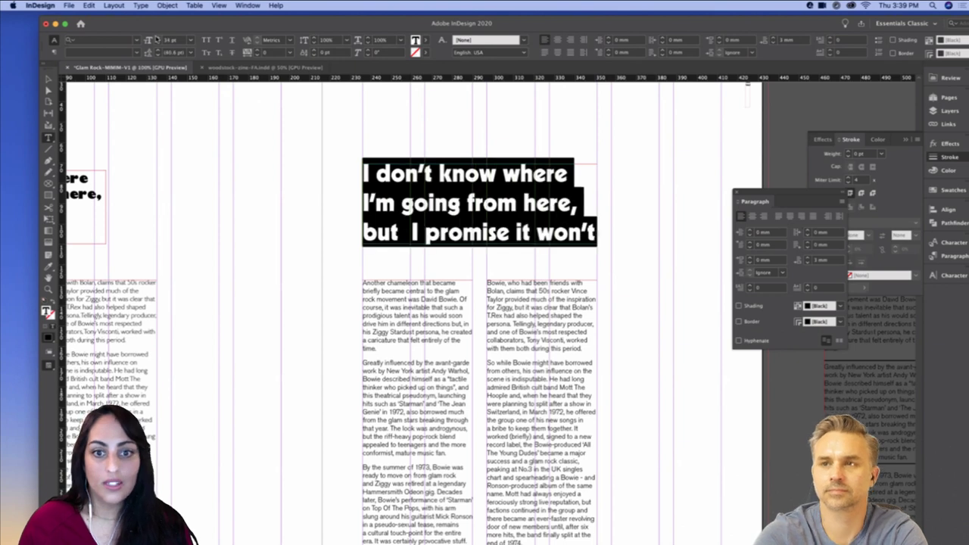
Move the enlarged quote's text frame higher on the facing page, further above the body columns
{"action": "left_click_drag", "start_coordinate": [517, 233], "coordinate": [520, 175]}
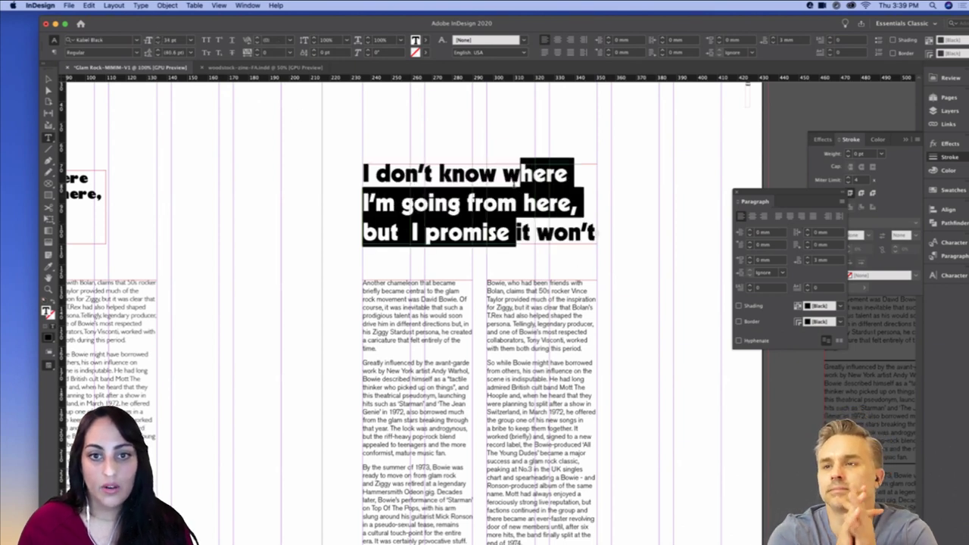
{"action": "left_click", "coordinate": [521, 250], "text": "super"}
{"action": "left_click", "coordinate": [500, 212], "text": "super"}
{"action": "left_click_drag", "start_coordinate": [501, 212], "coordinate": [500, 159]}
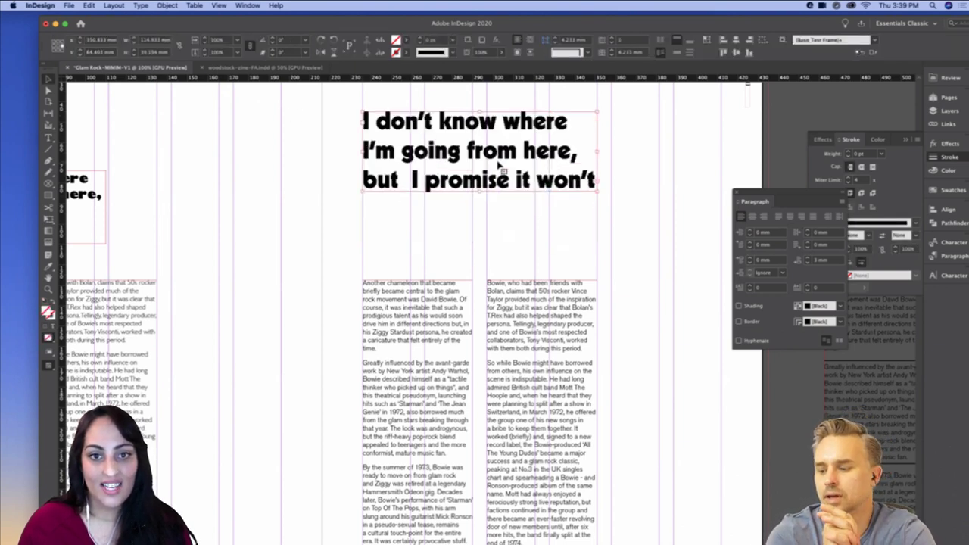
Tighten the quote's leading to 35 pt and extend its frame downward to hold the full quote and the David Bowie credit
{"action": "triple_click", "coordinate": [498, 161]}
{"action": "left_click", "coordinate": [498, 161]}
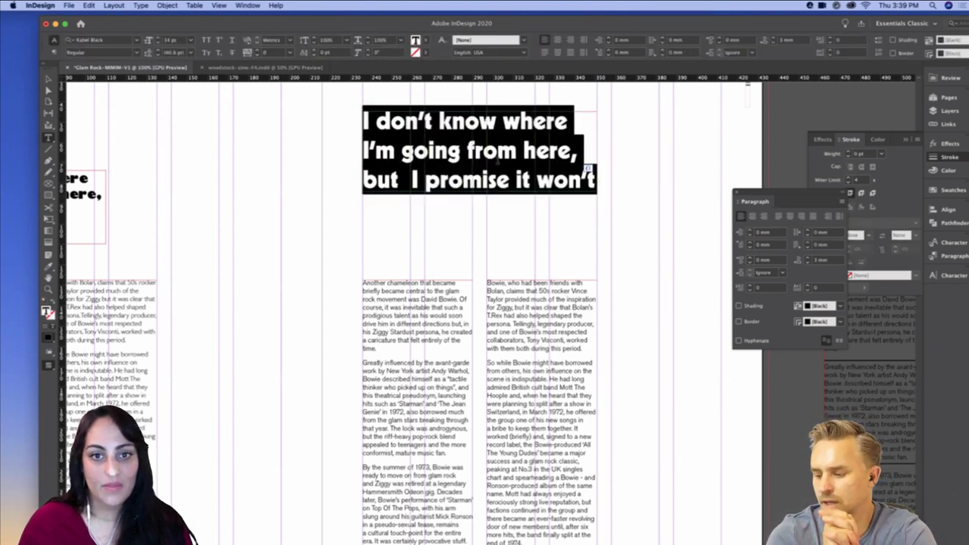
{"action": "left_click", "coordinate": [157, 56]}
{"action": "left_click", "coordinate": [158, 56]}
{"action": "left_click", "coordinate": [158, 56]}
{"action": "left_click", "coordinate": [158, 56]}
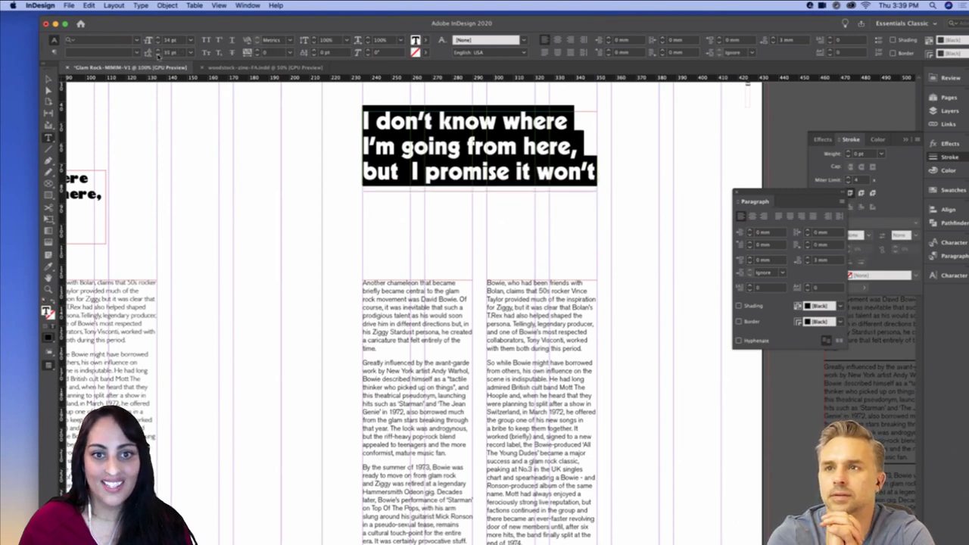
{"action": "key", "text": "Escape"}
{"action": "left_click_drag", "start_coordinate": [478, 194], "coordinate": [484, 264]}
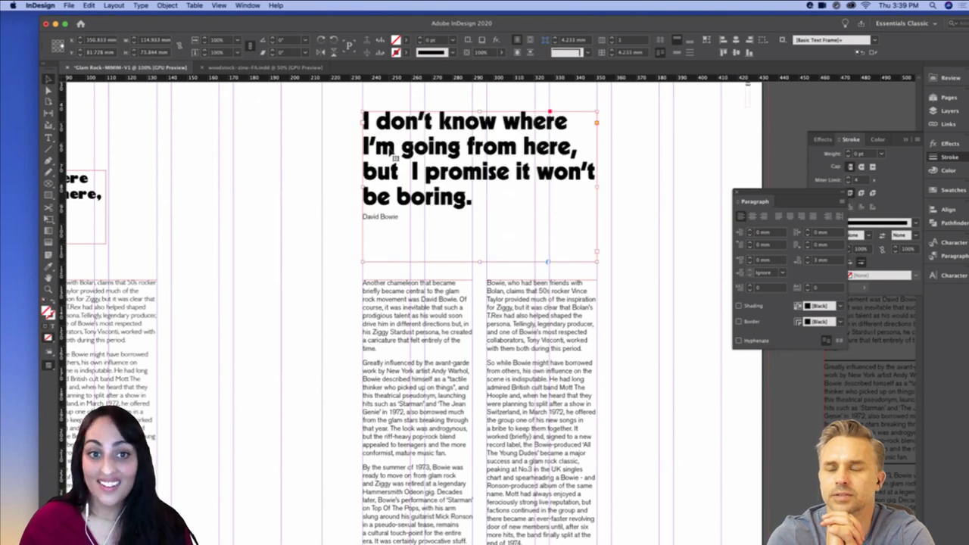
Copy the author byline and the publishing and illustration credits from the pink spread in the Woodstock zine document
{"action": "triple_click", "coordinate": [394, 217]}
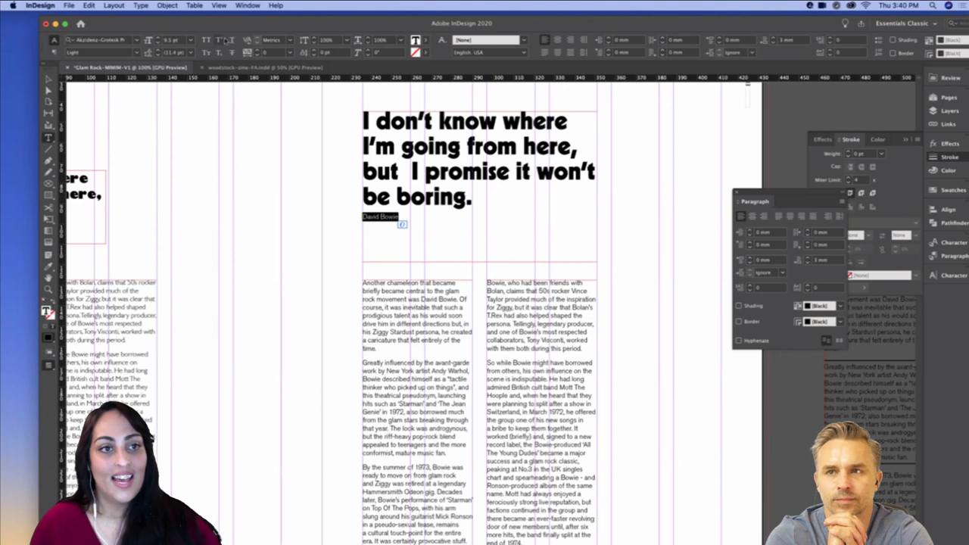
{"action": "key", "text": "Escape"}
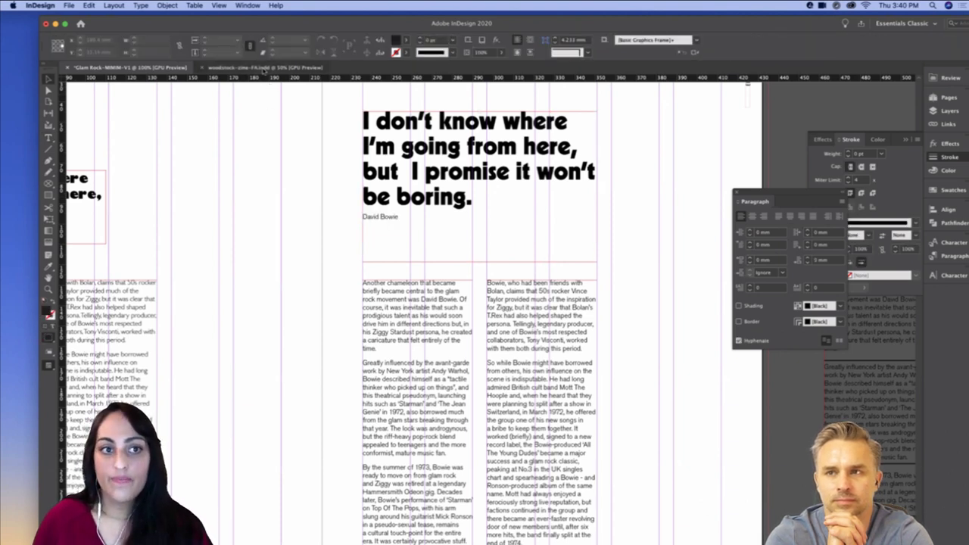
{"action": "left_click", "coordinate": [264, 69]}
{"action": "scroll", "coordinate": [530, 383], "scroll_direction": "down", "scroll_amount": 5}
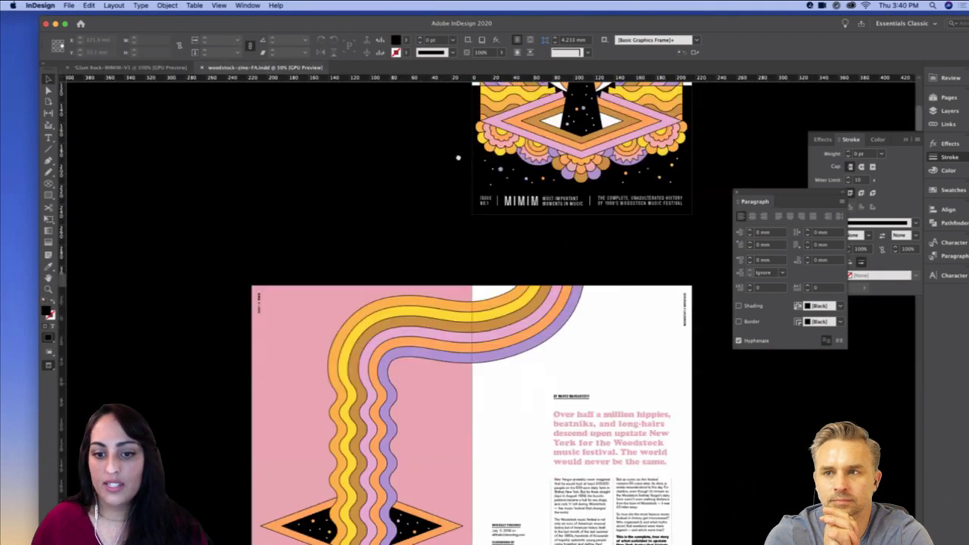
{"action": "left_click_drag", "start_coordinate": [502, 336], "coordinate": [516, 397]}
{"action": "left_click", "coordinate": [574, 236], "text": "shift"}
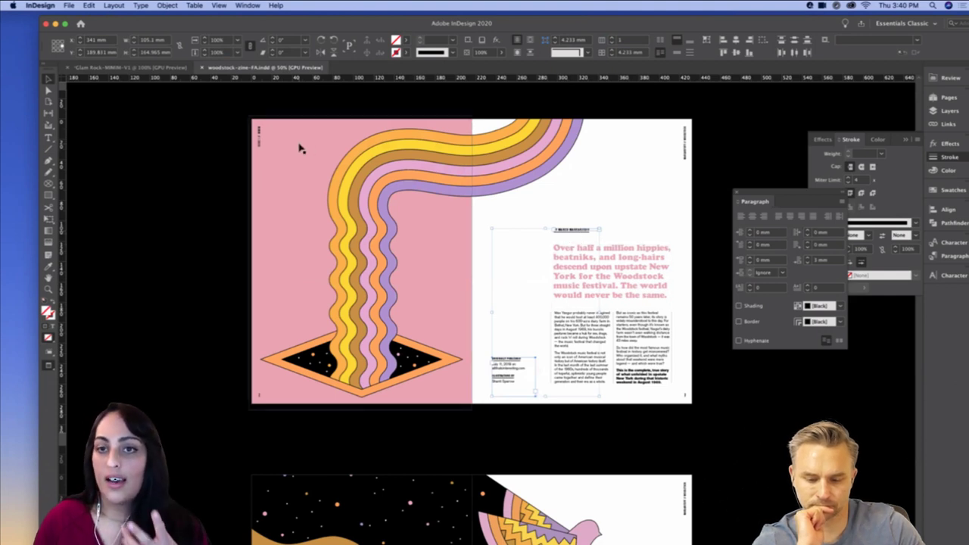
Paste the byline and credits in place on the yellow page of the Glam Rock document
{"action": "key", "text": "ctrl+Tab"}
{"action": "left_click_drag", "start_coordinate": [430, 143], "coordinate": [429, 156]}
{"action": "key", "text": "super+minus"}
{"action": "key", "text": "super+minus"}
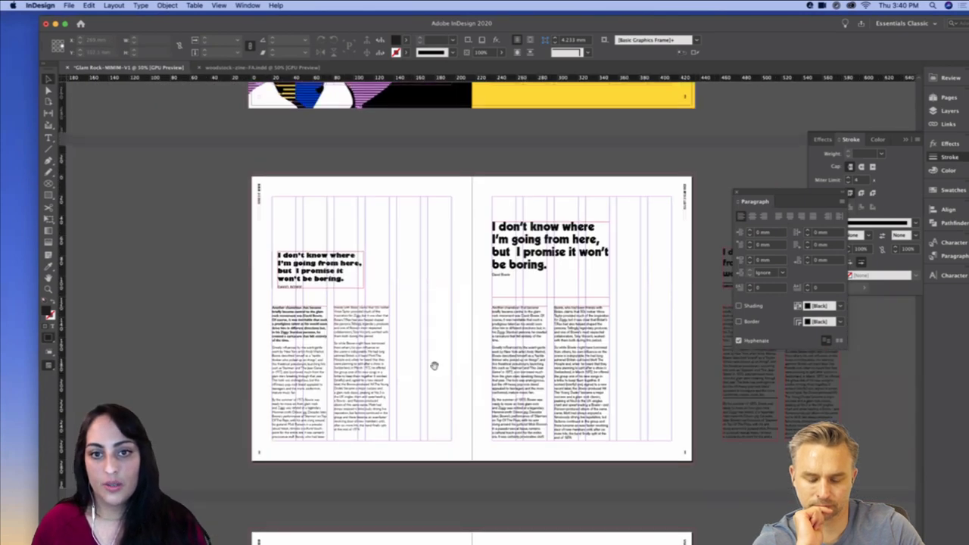
{"action": "scroll", "coordinate": [434, 367], "scroll_direction": "up", "scroll_amount": 5}
{"action": "left_click", "coordinate": [543, 268]}
{"action": "right_click", "coordinate": [715, 202]}
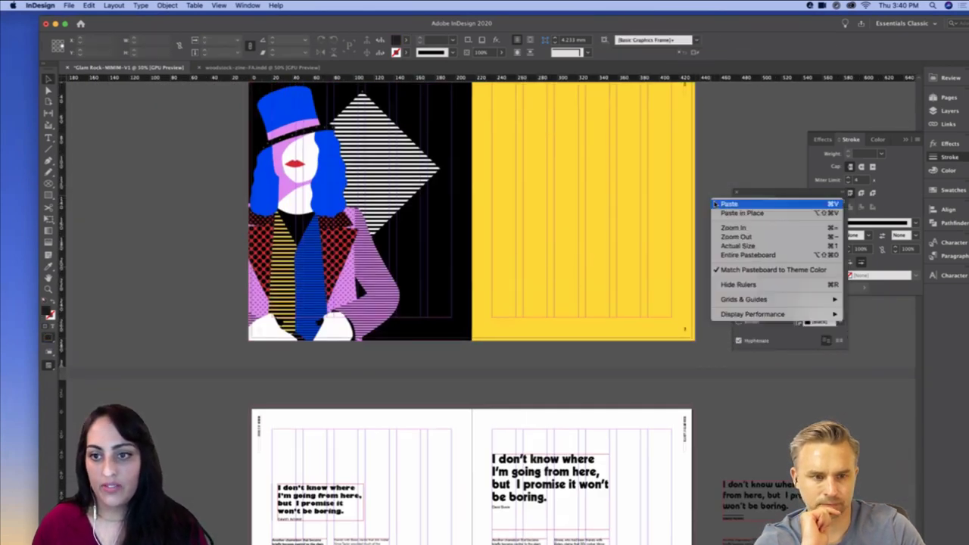
{"action": "left_click", "coordinate": [731, 213]}
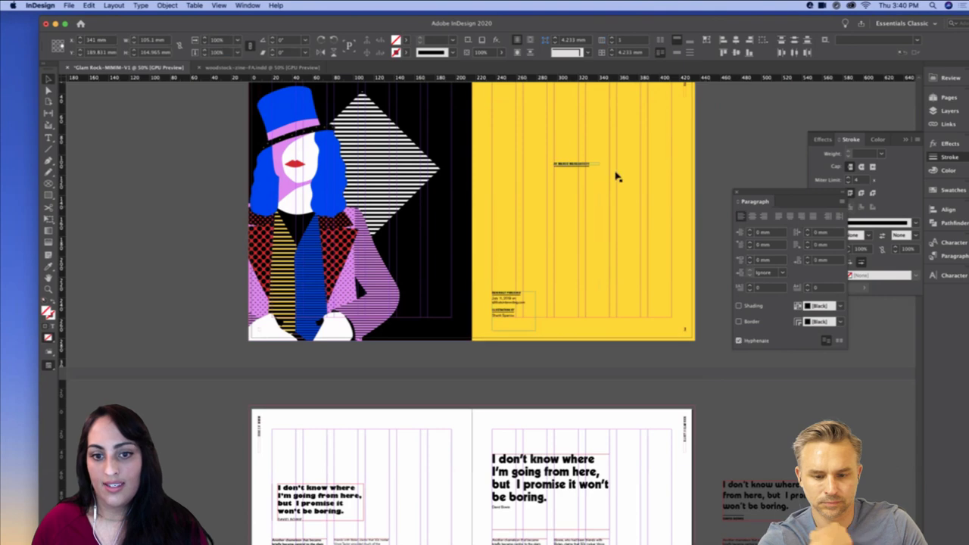
Copy the author byline from the yellow page and place it beside the facing page's quote credit
{"action": "left_click", "coordinate": [580, 164]}
{"action": "scroll", "coordinate": [617, 295], "scroll_direction": "down", "scroll_amount": 4}
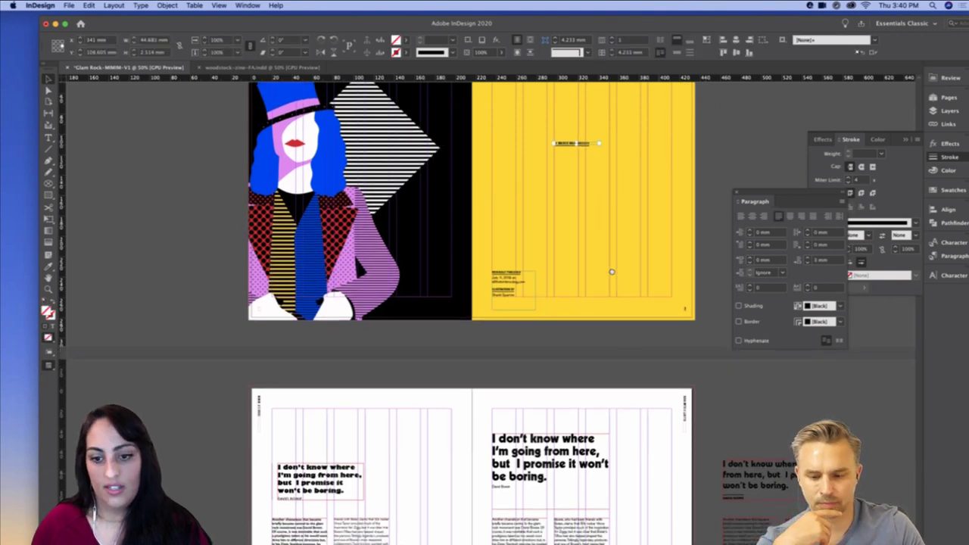
{"action": "left_click", "coordinate": [626, 312]}
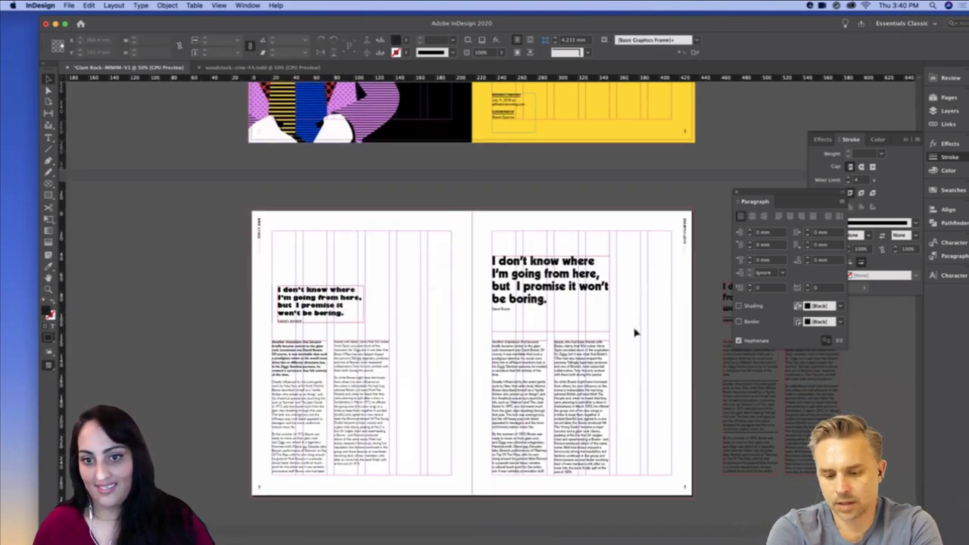
{"action": "key", "text": "super+1"}
{"action": "scroll", "coordinate": [426, 316], "scroll_direction": "down", "scroll_amount": 1}
{"action": "key", "text": "super+v"}
{"action": "left_click_drag", "start_coordinate": [451, 321], "coordinate": [377, 280]}
Apply the author byline's bold condensed formatting to the David Bowie credit with the Eyedropper
{"action": "double_click", "coordinate": [507, 275]}
{"action": "triple_click", "coordinate": [507, 277]}
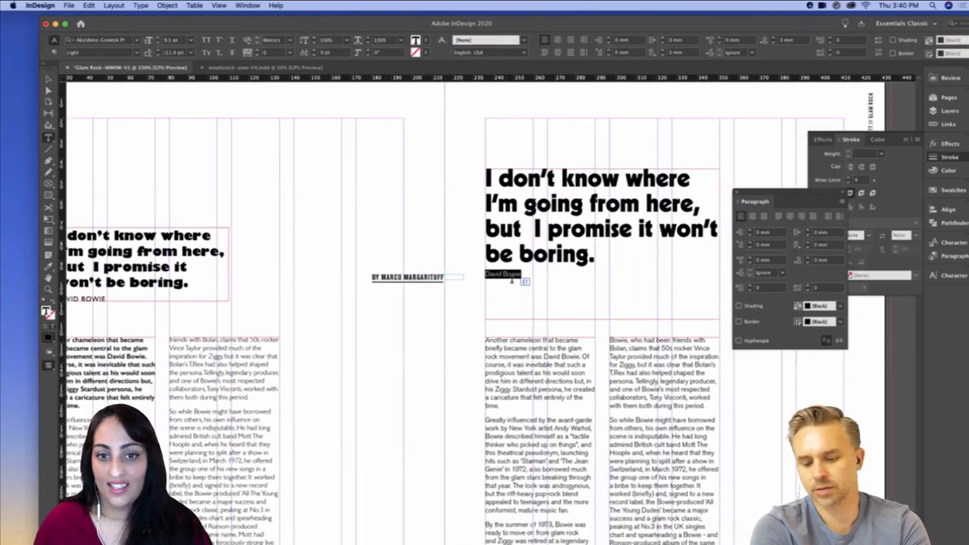
{"action": "left_click", "coordinate": [48, 266]}
{"action": "left_click", "coordinate": [405, 274]}
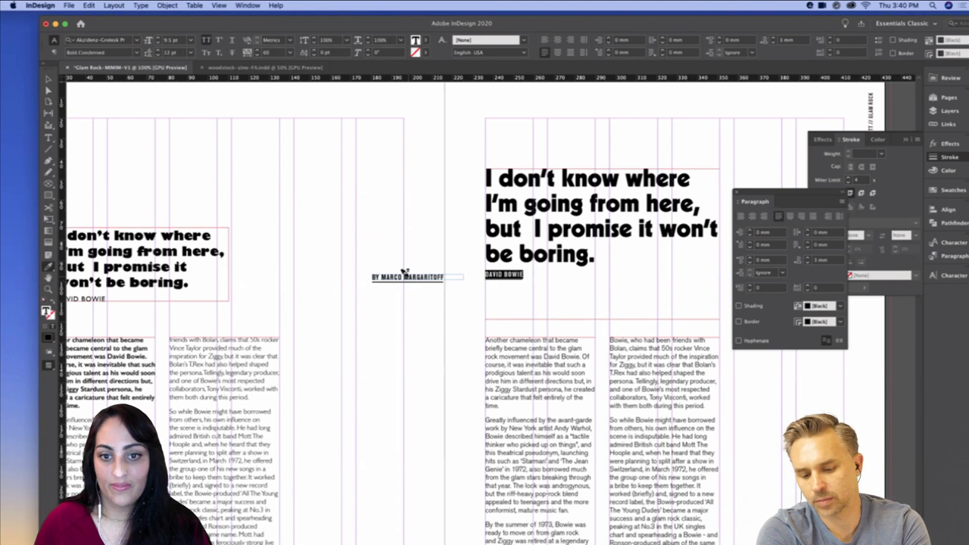
Check the precedent styling and the spread thumbnails in Glam Rock Brief.pdf in Acrobat, and return to the layout
{"action": "double_click", "coordinate": [310, 25]}
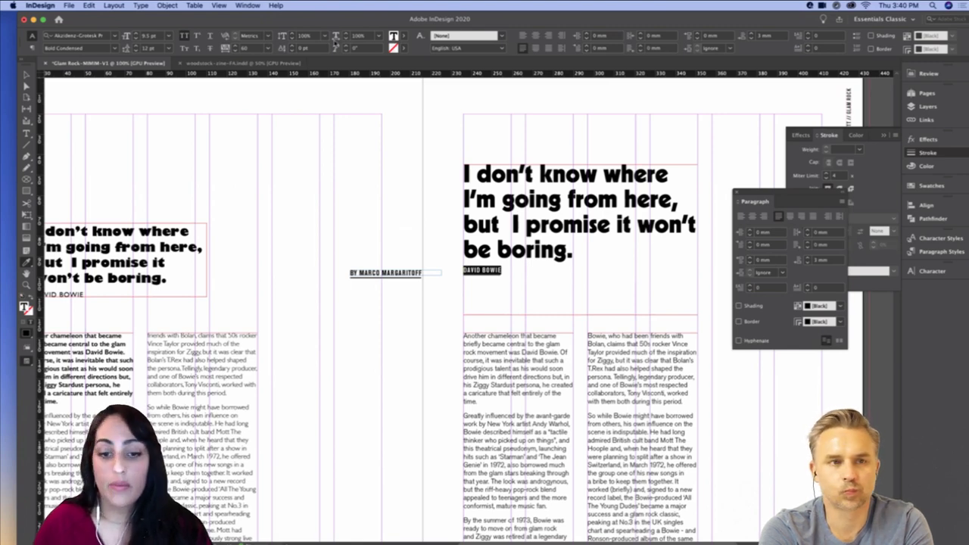
{"action": "left_click", "coordinate": [415, 532]}
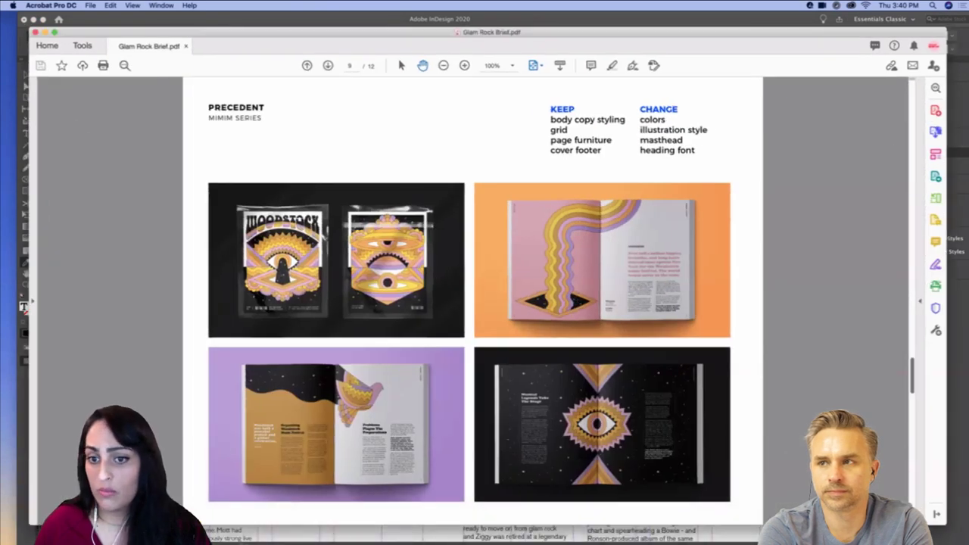
{"action": "key", "text": "Right"}
{"action": "key", "text": "Right"}
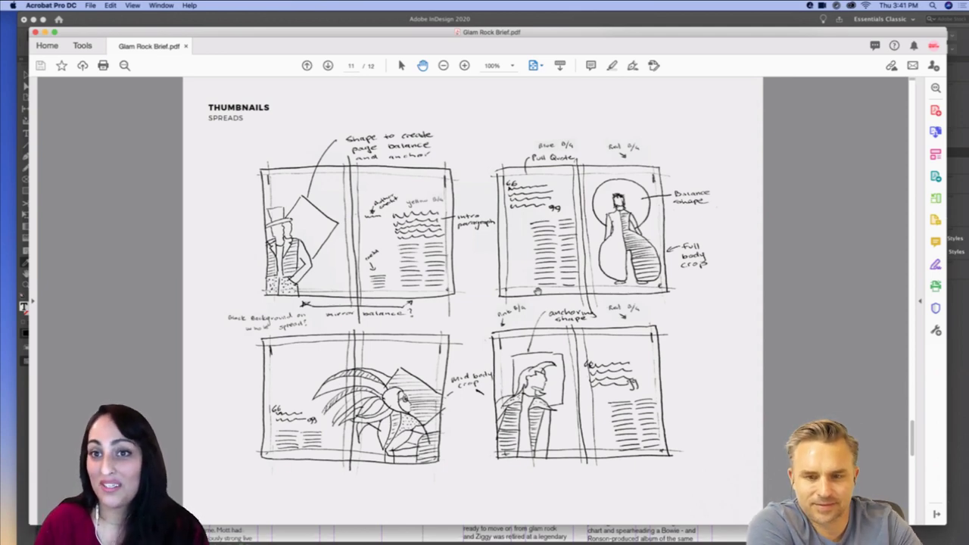
{"action": "left_click", "coordinate": [45, 33]}
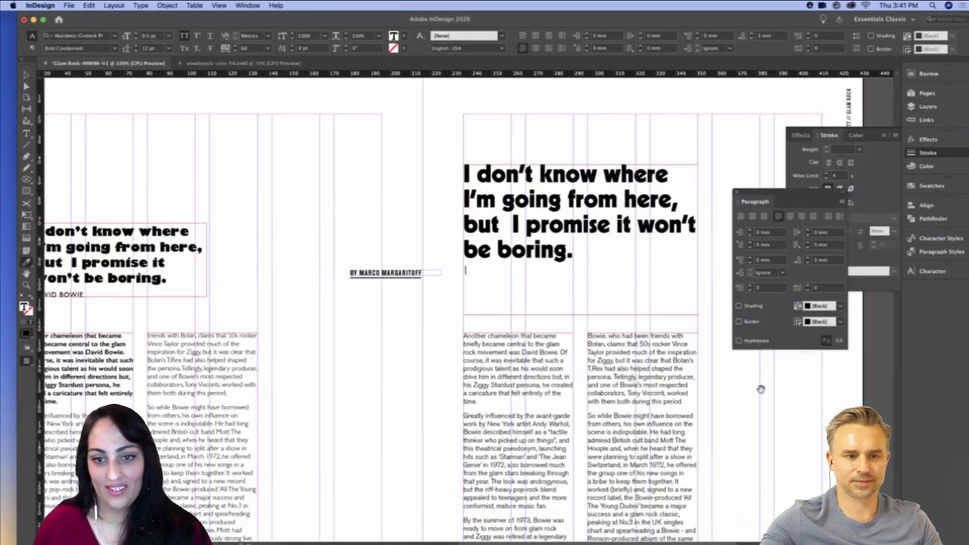
Restore the DAVID BOWIE credit under the quote and turn off its paragraph rule below
{"action": "type", "text": "DAVID BOWIE"}
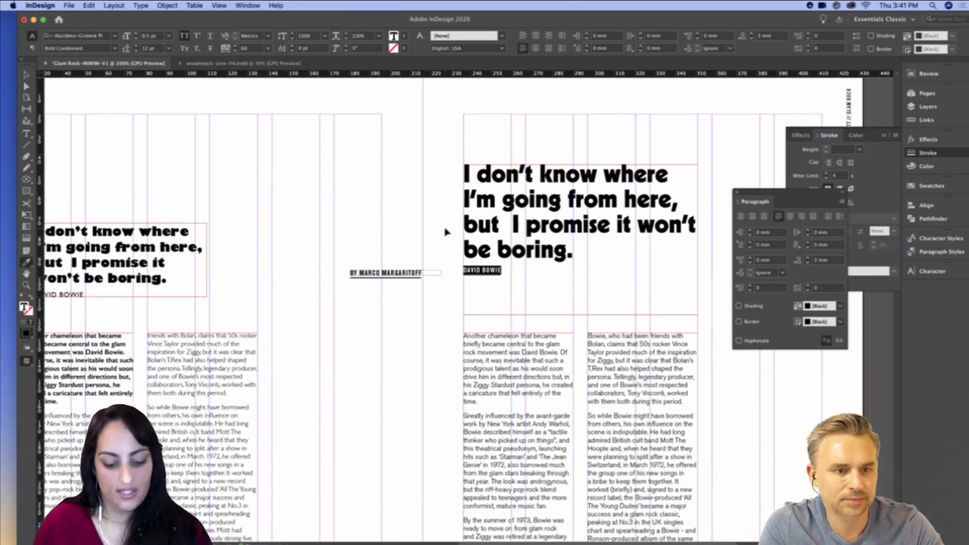
{"action": "key", "text": "alt+super+j"}
{"action": "left_click", "coordinate": [676, 119]}
{"action": "left_click", "coordinate": [673, 140]}
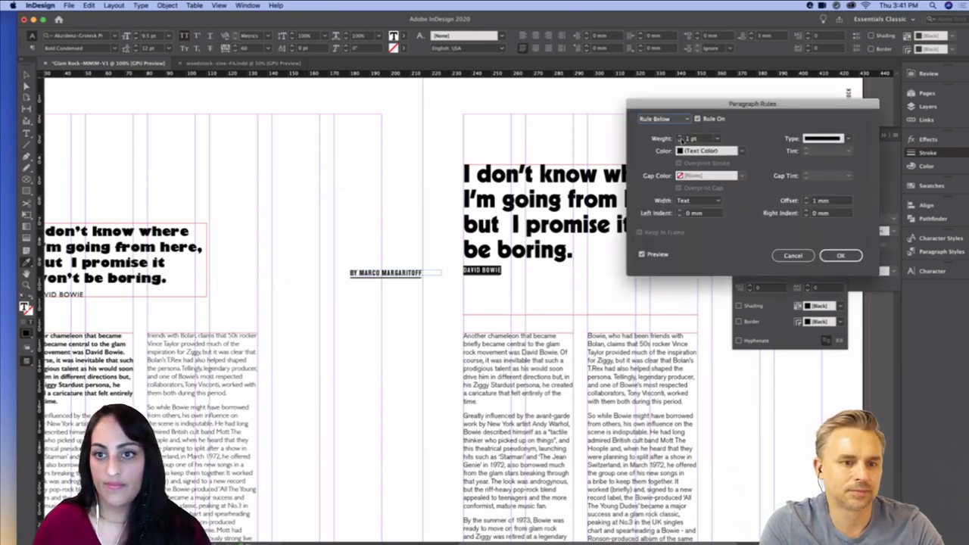
{"action": "left_click", "coordinate": [697, 119]}
{"action": "left_click", "coordinate": [840, 255]}
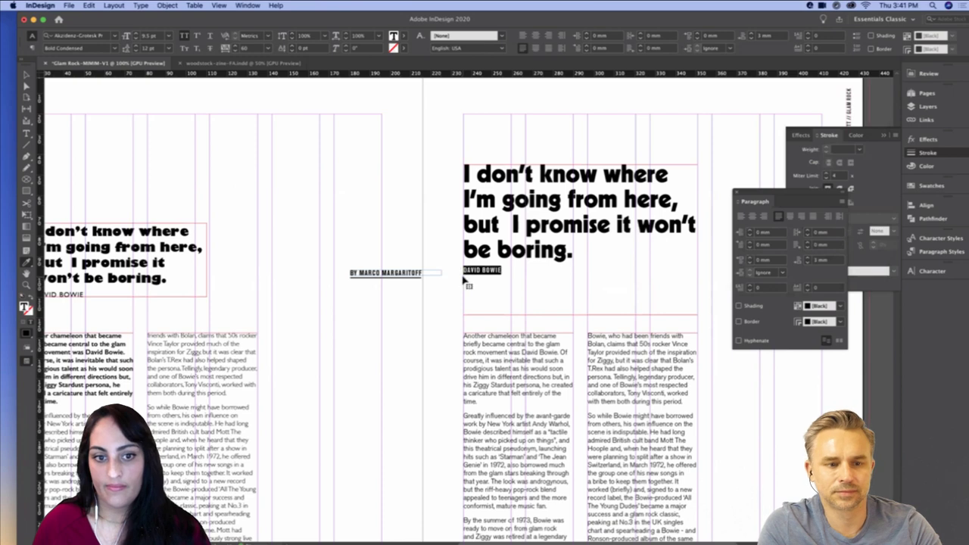
Delete the author byline copy placed beside the facing page's quote
{"action": "key", "text": "Escape"}
{"action": "left_click", "coordinate": [412, 278]}
{"action": "key", "text": "Delete"}
Set the facing page's first body paragraph in the Super weight of Akzidenz-Grotesk
{"action": "left_click_drag", "start_coordinate": [763, 428], "coordinate": [627, 330]}
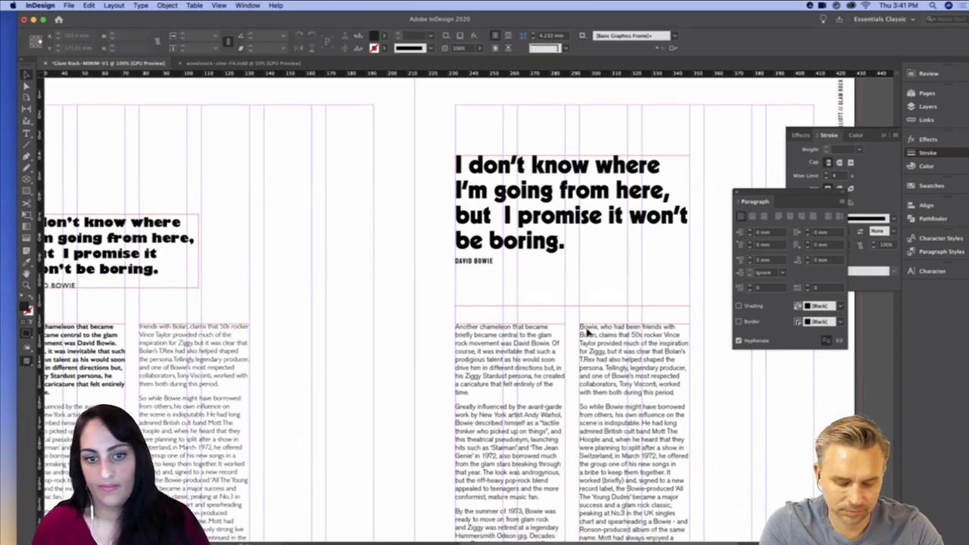
{"action": "key", "text": "t"}
{"action": "left_click_drag", "start_coordinate": [345, 304], "coordinate": [323, 234]}
{"action": "left_click", "coordinate": [114, 49]}
{"action": "left_click", "coordinate": [113, 48]}
{"action": "left_click", "coordinate": [101, 101]}
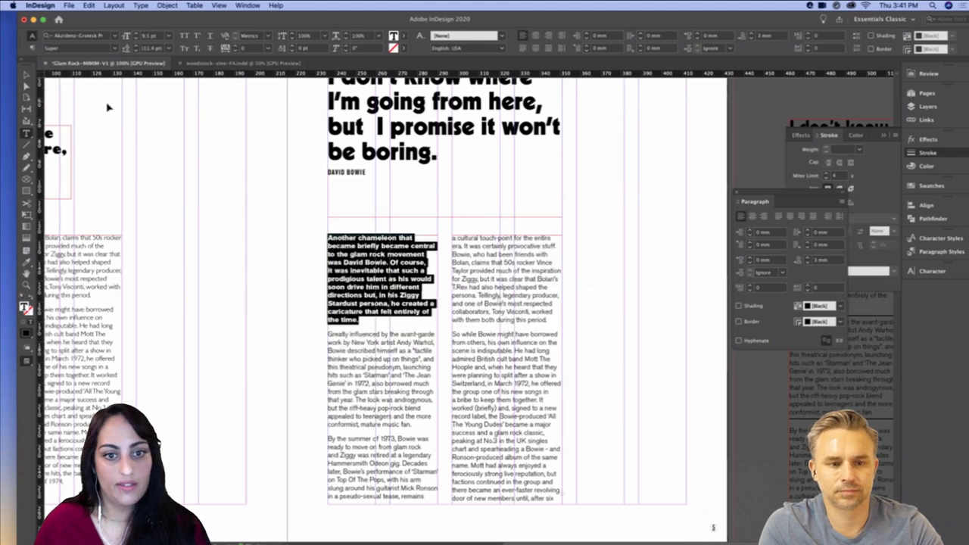
Deselect everything and view the spread in presentation mode to compare the two type variations
{"action": "key", "text": "Escape"}
{"action": "key", "text": "shift+w"}
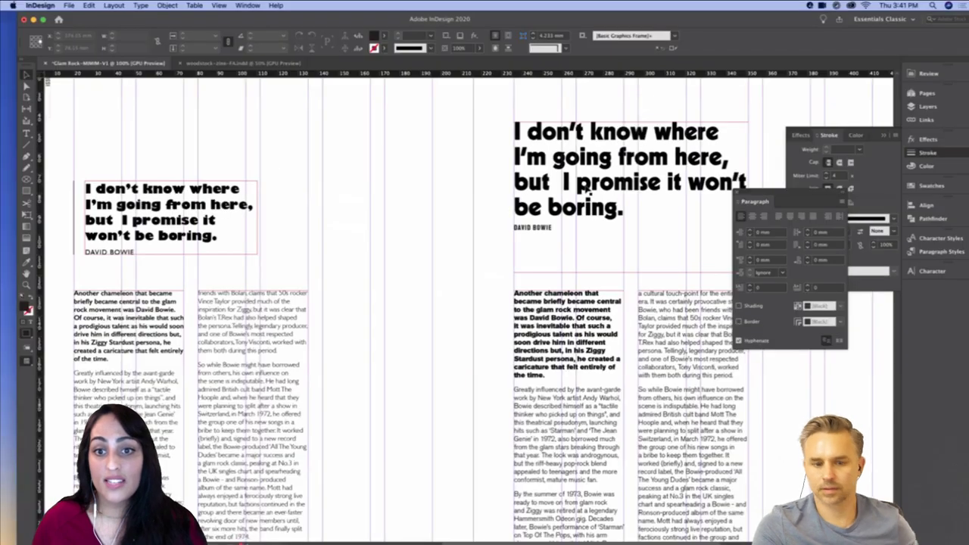
{"action": "key", "text": "Escape"}
{"action": "left_click_drag", "start_coordinate": [589, 209], "coordinate": [589, 214]}
{"action": "left_click", "coordinate": [437, 190]}
{"action": "key", "text": "shift+w"}
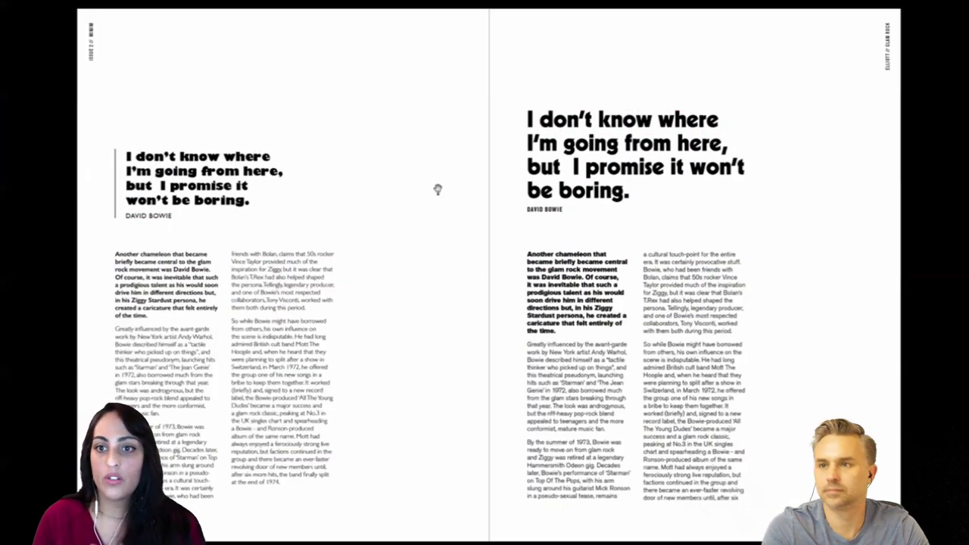
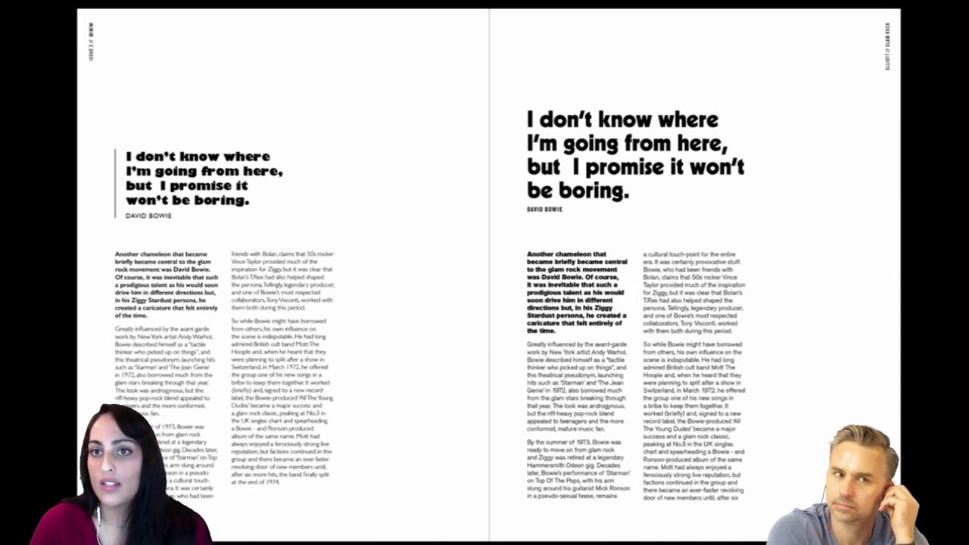
Return the spread to normal editing view, dock the floating Paragraph panel and collapse the Stroke panel
{"action": "key", "text": "Escape"}
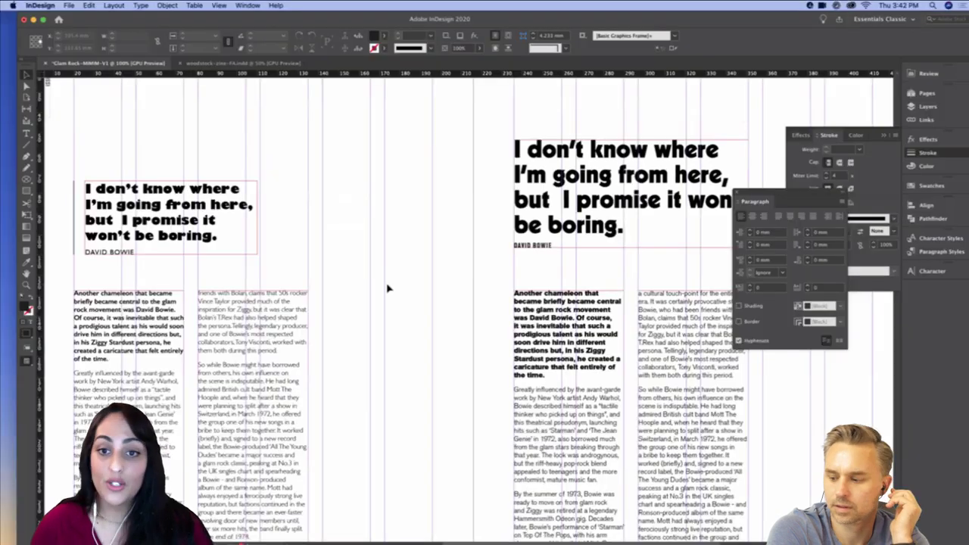
{"action": "key", "text": "super+minus"}
{"action": "key", "text": "super+minus"}
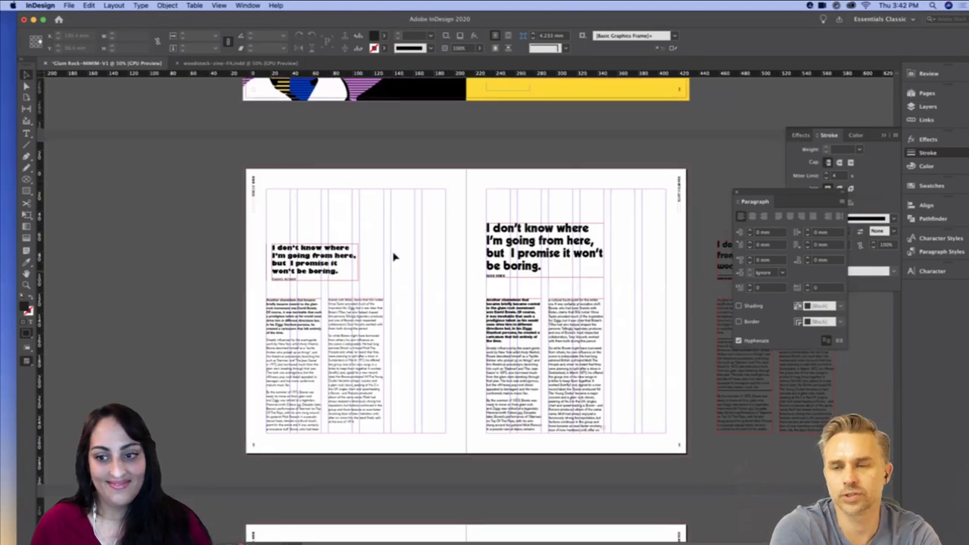
{"action": "scroll", "coordinate": [396, 256], "scroll_direction": "down", "scroll_amount": 1}
{"action": "mouse_move", "coordinate": [773, 193]}
{"action": "left_mouse_down"}
{"action": "mouse_move", "coordinate": [914, 305]}
{"action": "mouse_move", "coordinate": [929, 291]}
{"action": "left_mouse_up"}
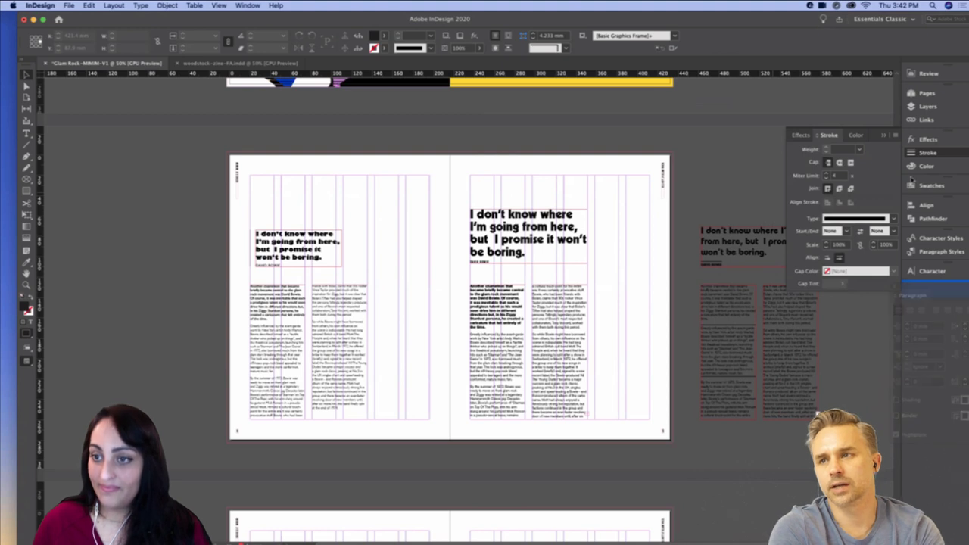
{"action": "left_click", "coordinate": [884, 135]}
Delete the rejected type variations: the text frames on the pasteboard and those on the spread's first page
{"action": "left_click_drag", "start_coordinate": [849, 224], "coordinate": [713, 456]}
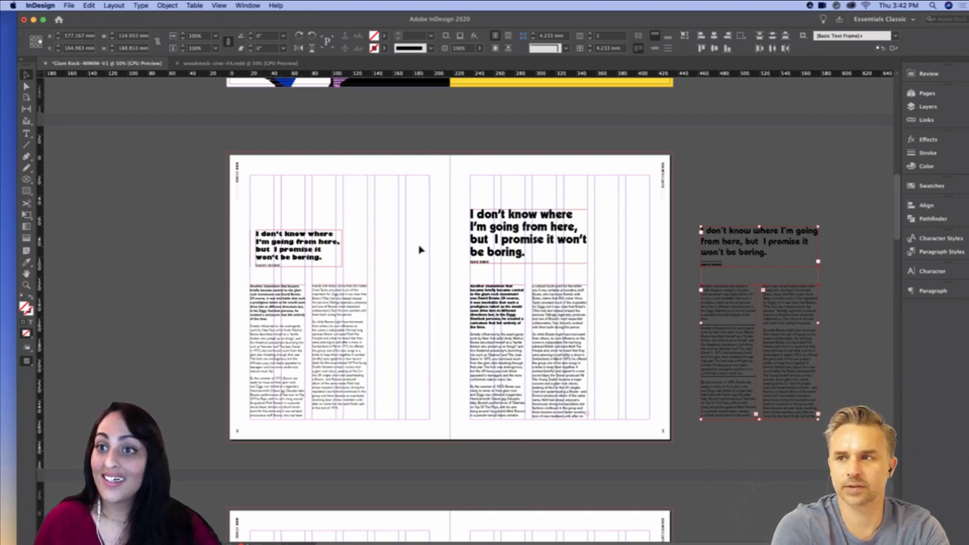
{"action": "key", "text": "Delete"}
{"action": "left_click_drag", "start_coordinate": [412, 217], "coordinate": [273, 419]}
{"action": "key", "text": "Delete"}
Move the remaining quote and both body text columns to the first page, aligned to its inner left margin
{"action": "left_click_drag", "start_coordinate": [424, 201], "coordinate": [596, 406]}
{"action": "scroll", "coordinate": [620, 430], "scroll_direction": "up", "scroll_amount": 3}
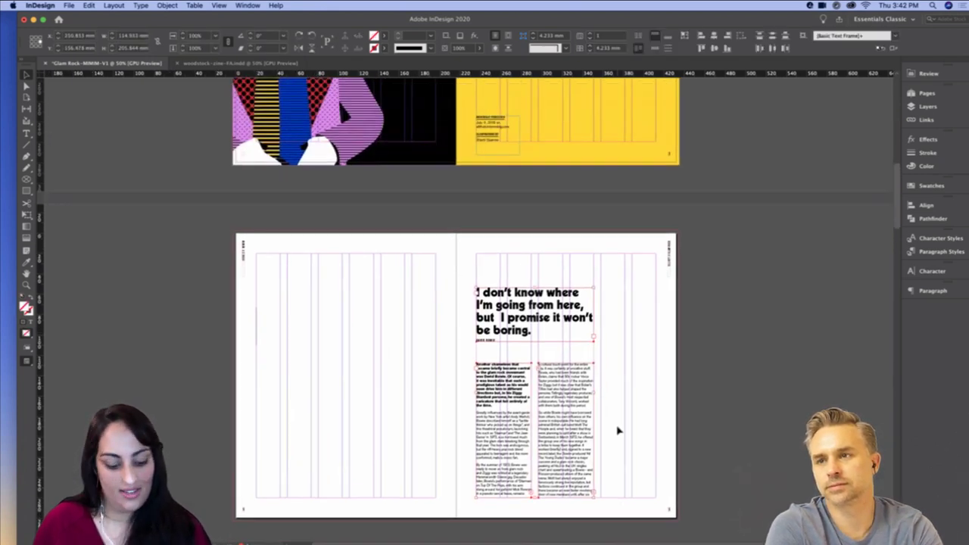
{"action": "scroll", "coordinate": [612, 391], "scroll_direction": "down", "scroll_amount": 3}
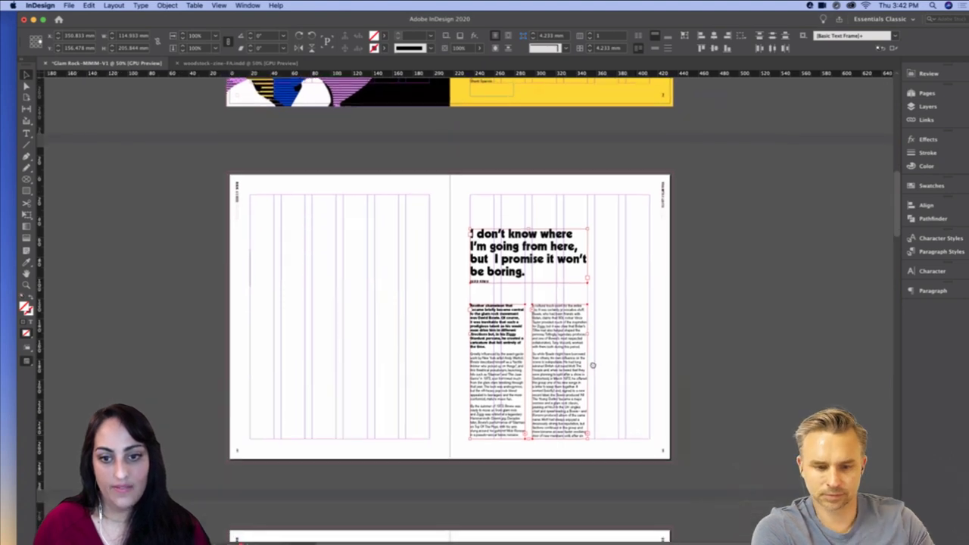
{"action": "left_click", "coordinate": [720, 374]}
{"action": "key", "text": "super+equal"}
{"action": "scroll", "coordinate": [737, 362], "scroll_direction": "right", "scroll_amount": 2}
{"action": "left_click_drag", "start_coordinate": [341, 176], "coordinate": [588, 424]}
{"action": "left_click_drag", "start_coordinate": [583, 409], "coordinate": [251, 407]}
{"action": "left_click", "coordinate": [326, 402]}
{"action": "left_click_drag", "start_coordinate": [327, 402], "coordinate": [359, 389]}
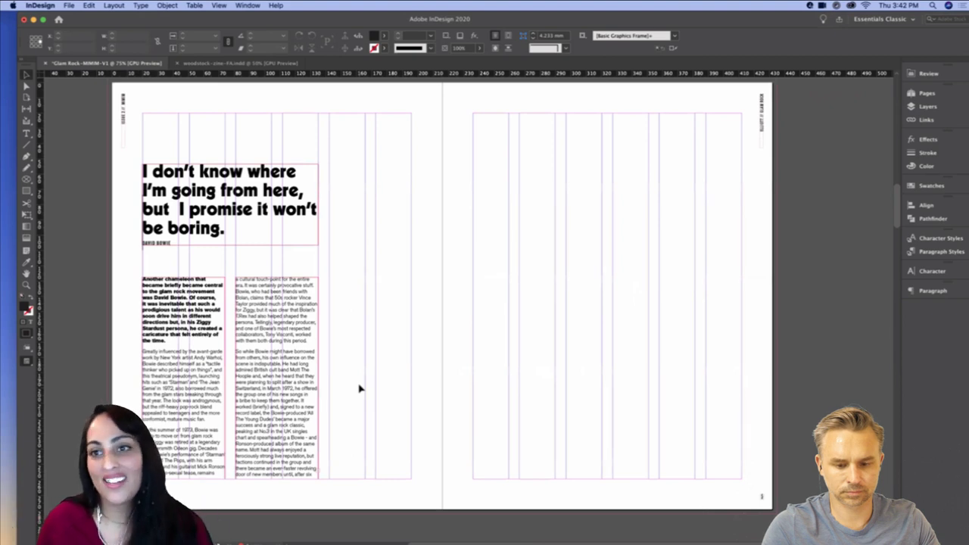
Open the Paragraph Styles panel and float it beside the spread
{"action": "left_click", "coordinate": [939, 291]}
{"action": "left_click", "coordinate": [939, 292]}
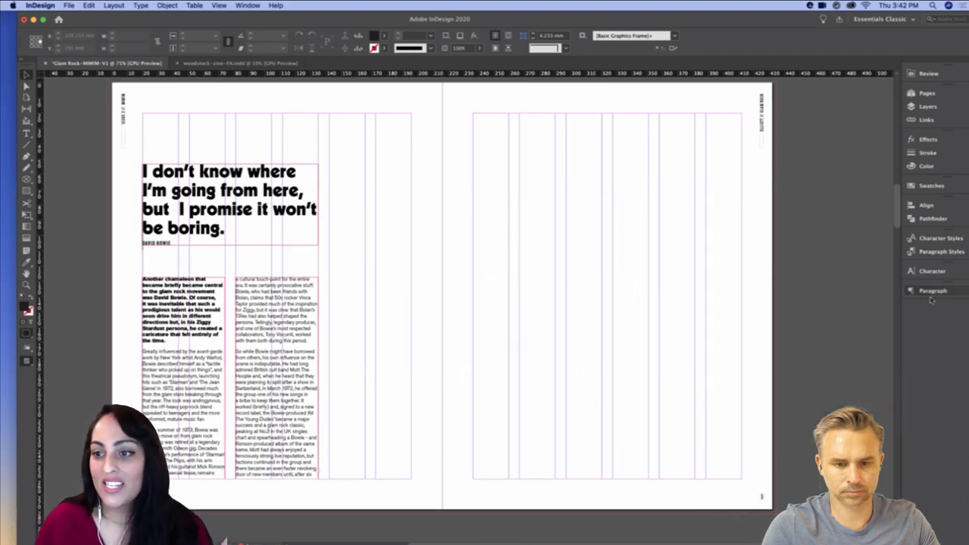
{"action": "left_click", "coordinate": [939, 253]}
{"action": "left_click_drag", "start_coordinate": [841, 239], "coordinate": [832, 199]}
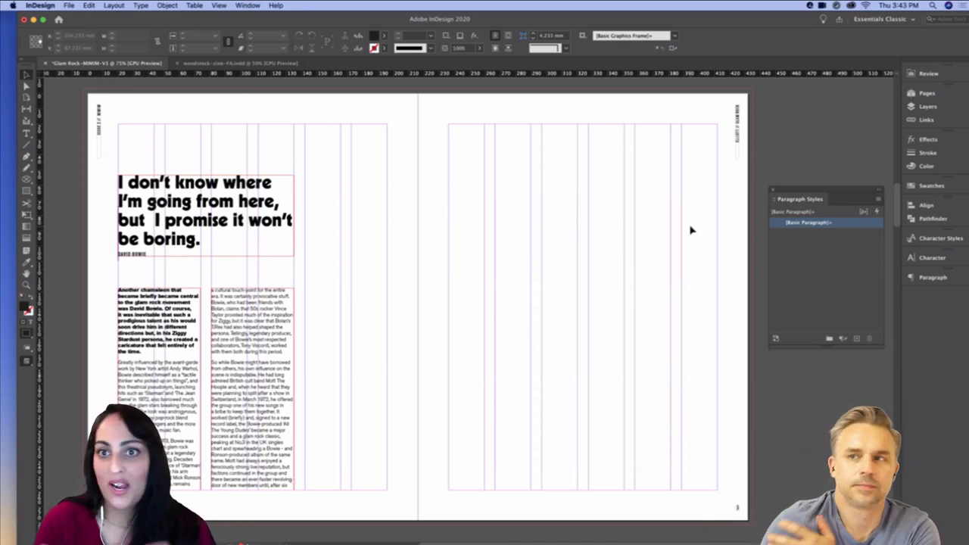
Set the Kabel Black quote to 35 pt with 34 pt leading, then deselect it
{"action": "double_click", "coordinate": [217, 256]}
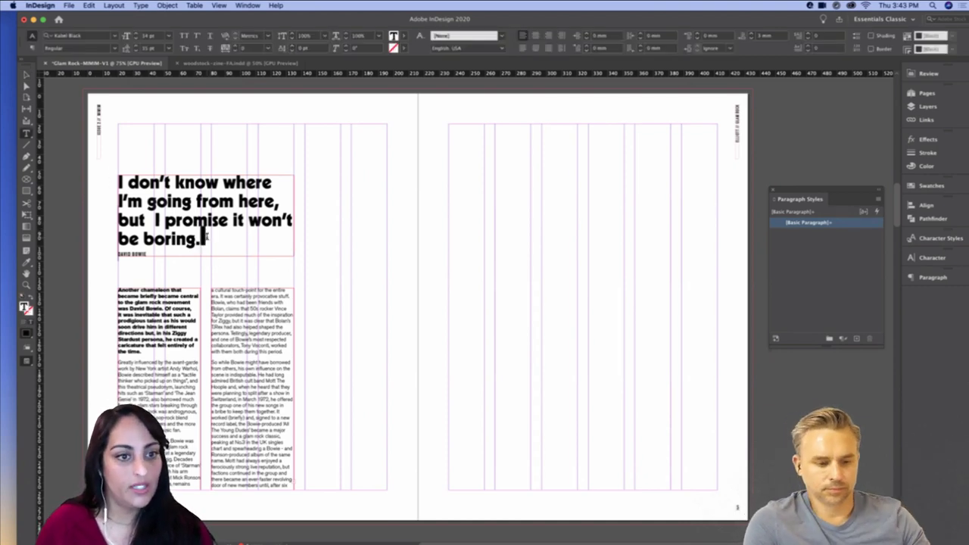
{"action": "left_click_drag", "start_coordinate": [201, 240], "coordinate": [117, 180]}
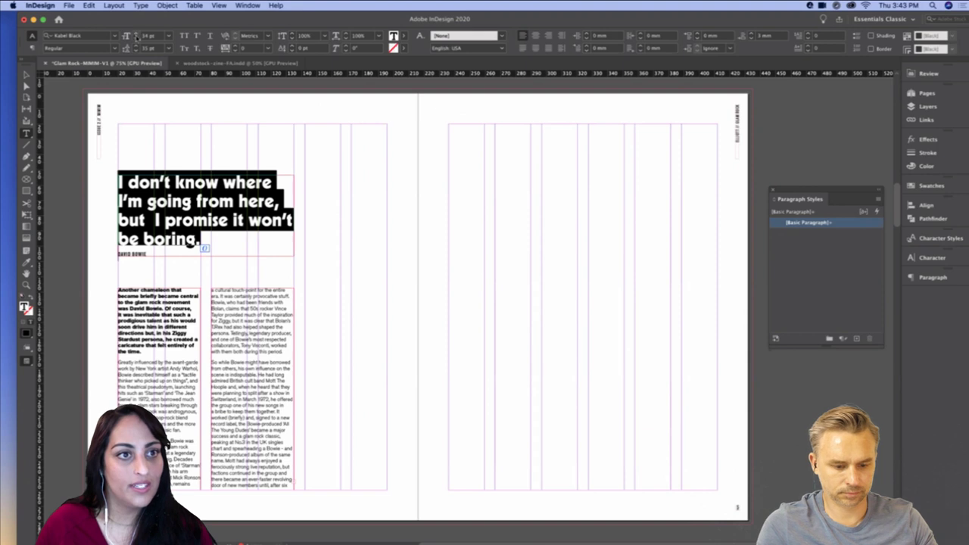
{"action": "left_click", "coordinate": [134, 35]}
{"action": "left_click", "coordinate": [135, 49]}
{"action": "left_click", "coordinate": [135, 50]}
{"action": "left_click", "coordinate": [136, 46]}
{"action": "key", "text": "Escape"}
{"action": "left_click", "coordinate": [391, 241]}
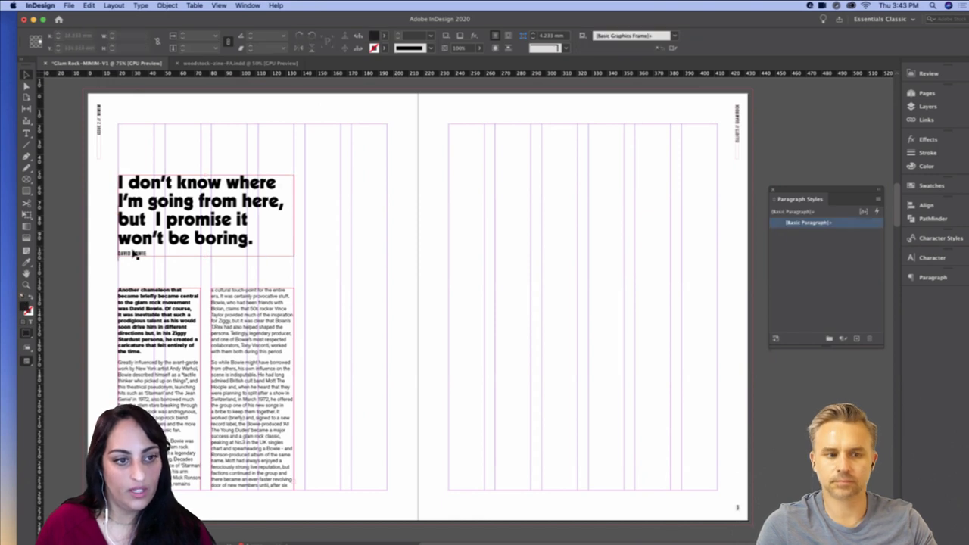
Preview the spread without guides and delete the leftover vertical line beside the quote
{"action": "key", "text": "w"}
{"action": "scroll", "coordinate": [372, 259], "scroll_direction": "down", "scroll_amount": 1}
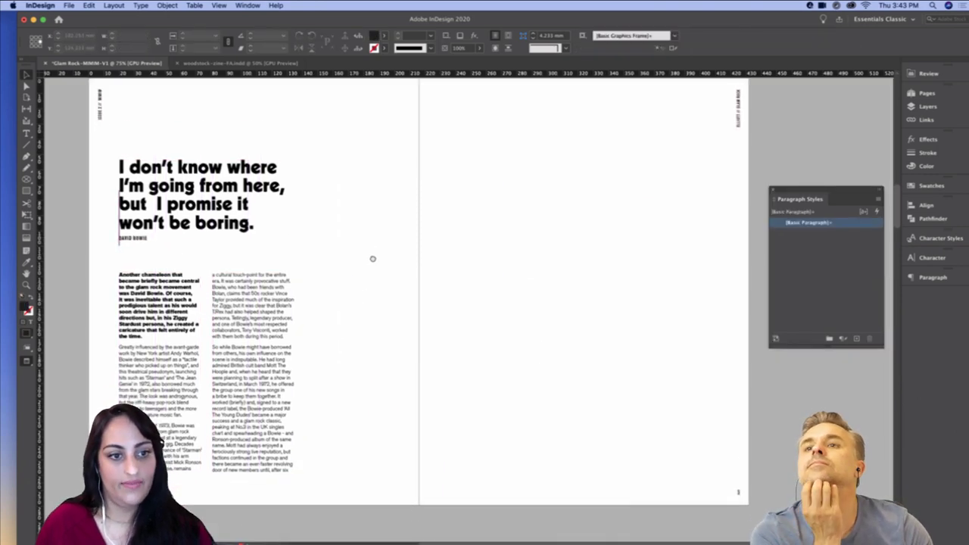
{"action": "scroll", "coordinate": [372, 259], "scroll_direction": "down", "scroll_amount": 2}
{"action": "scroll", "coordinate": [372, 259], "scroll_direction": "left", "scroll_amount": 2}
{"action": "left_click", "coordinate": [196, 201]}
{"action": "mouse_move", "coordinate": [194, 203]}
{"action": "left_mouse_down"}
{"action": "mouse_move", "coordinate": [209, 205]}
{"action": "mouse_move", "coordinate": [199, 204]}
{"action": "left_mouse_up"}
{"action": "left_click", "coordinate": [141, 222]}
{"action": "left_click", "coordinate": [156, 218]}
{"action": "key", "text": "Delete"}
{"action": "left_click_drag", "start_coordinate": [416, 262], "coordinate": [382, 243]}
Create a paragraph style named Body Copy from the Light text in the second column and apply it to the selection
{"action": "double_click", "coordinate": [256, 258]}
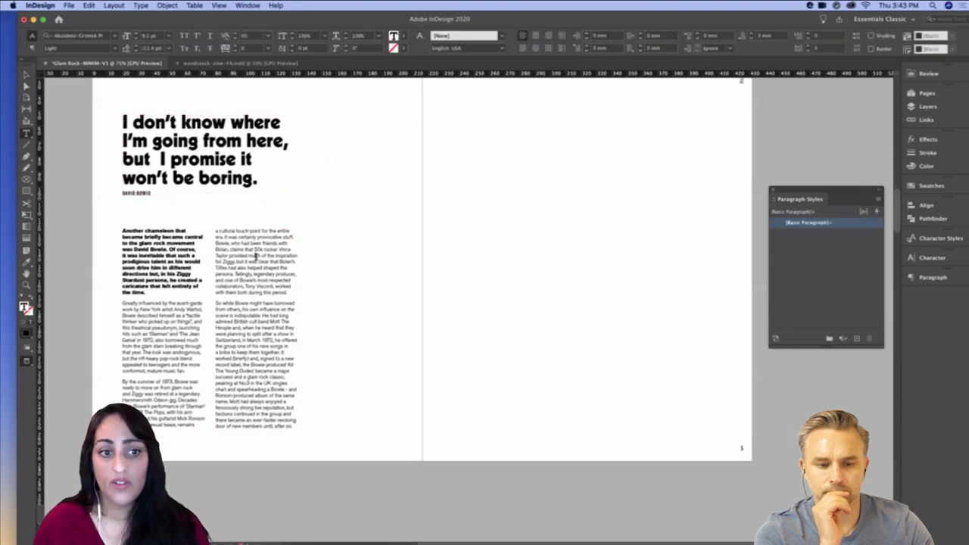
{"action": "left_click_drag", "start_coordinate": [230, 243], "coordinate": [301, 277]}
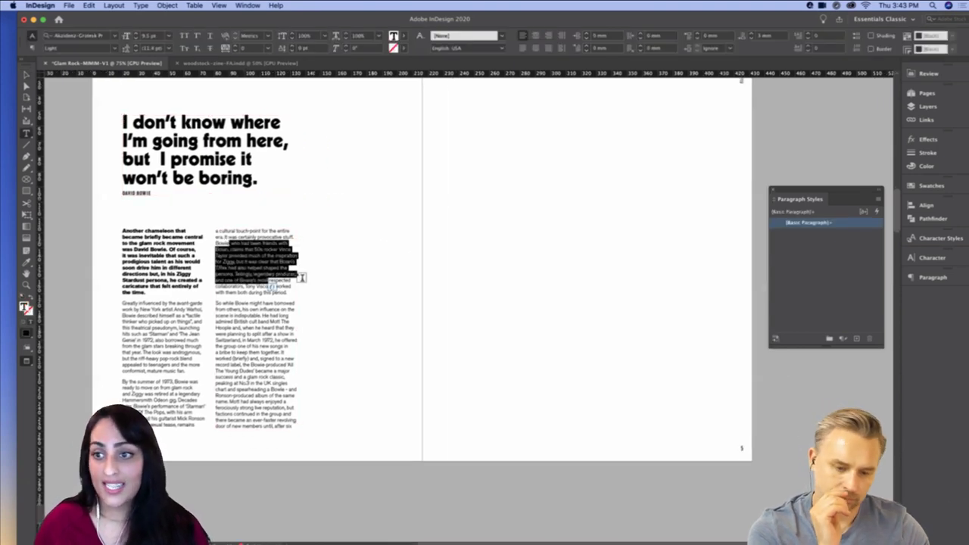
{"action": "left_click", "coordinate": [878, 200]}
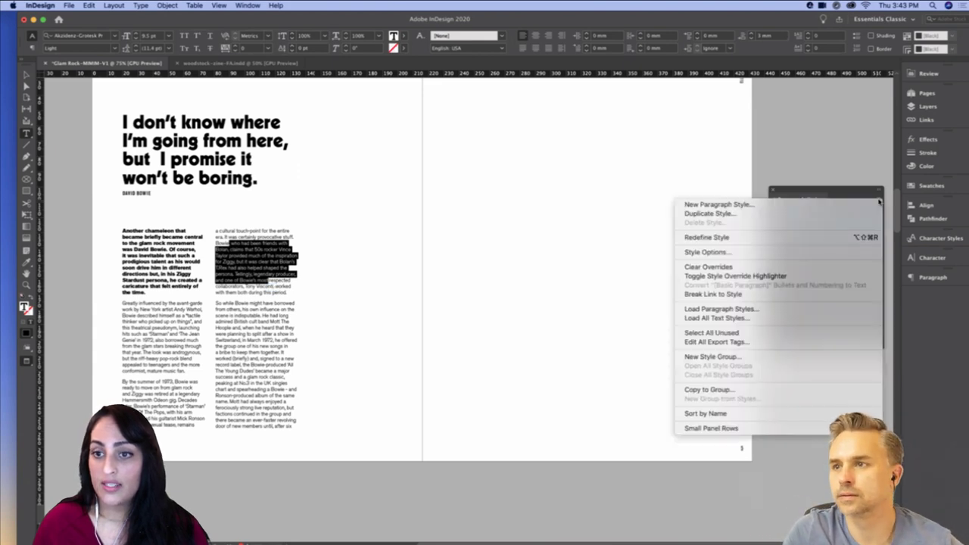
{"action": "left_click", "coordinate": [719, 205]}
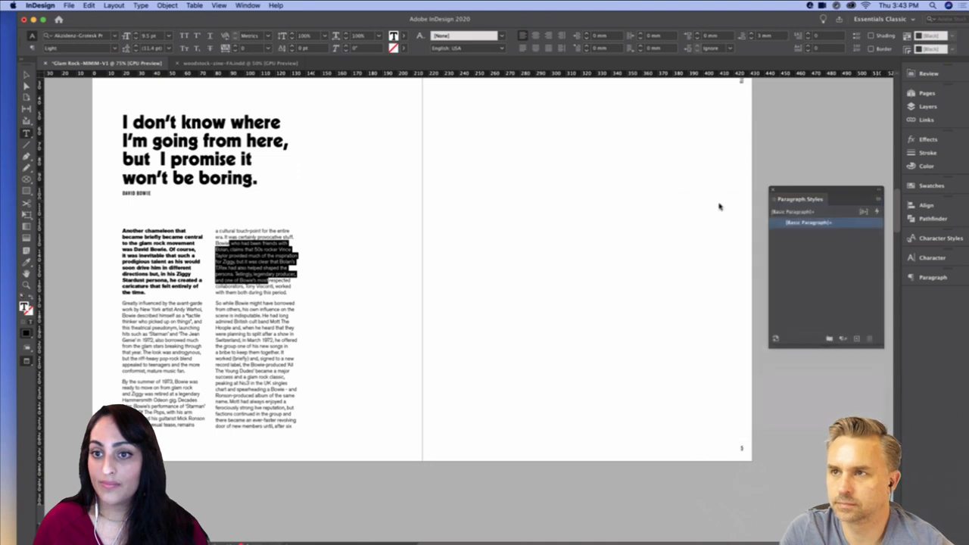
{"action": "type", "text": "Body Copy"}
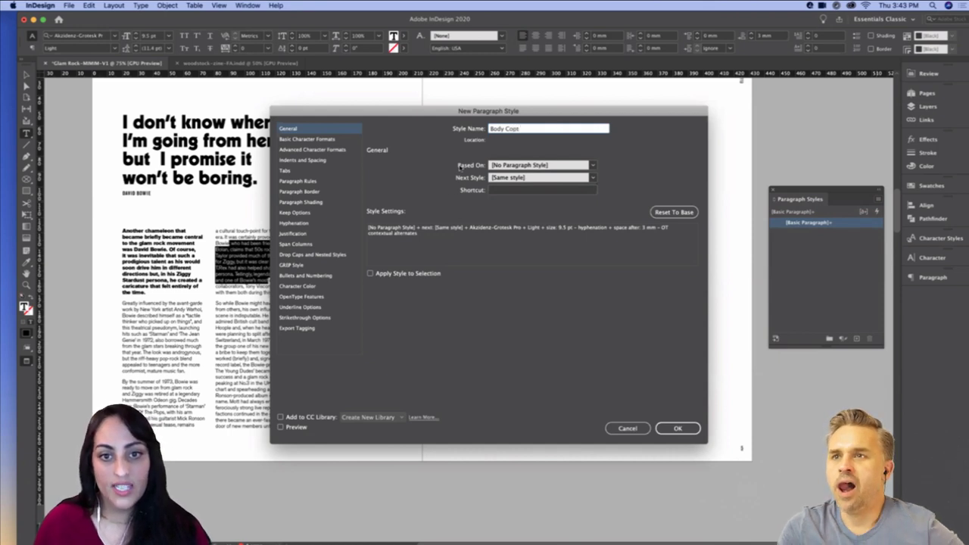
{"action": "left_click", "coordinate": [313, 141]}
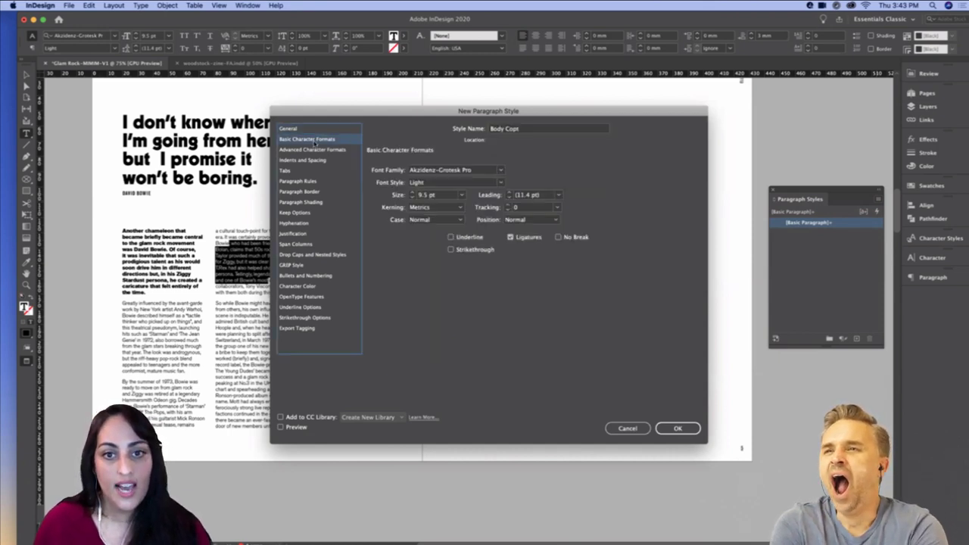
{"action": "left_click", "coordinate": [516, 129]}
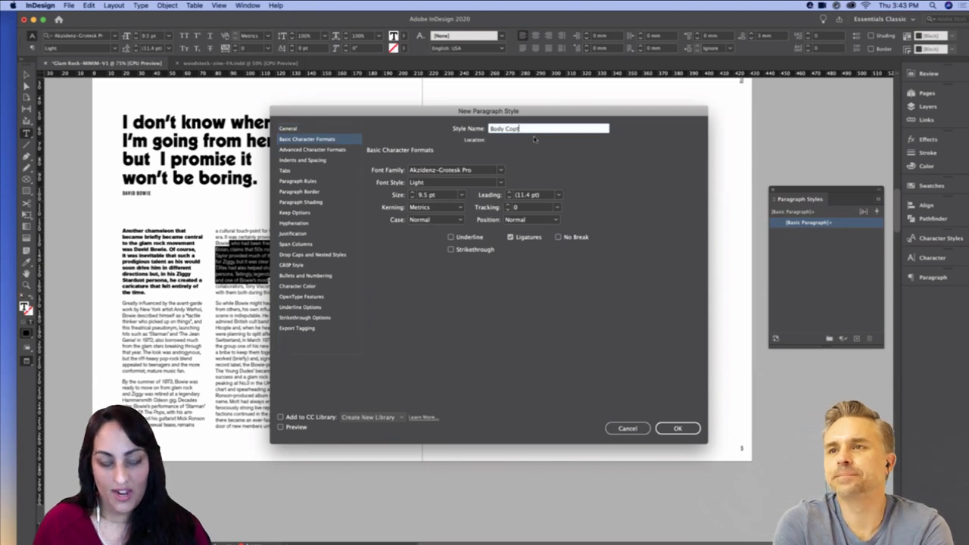
{"action": "key", "text": "BackSpace"}
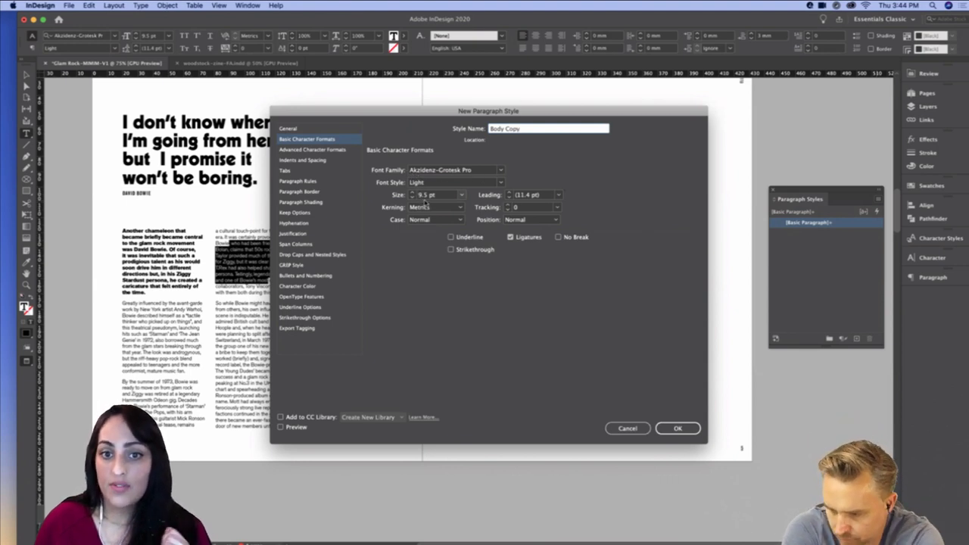
{"action": "left_click", "coordinate": [316, 286]}
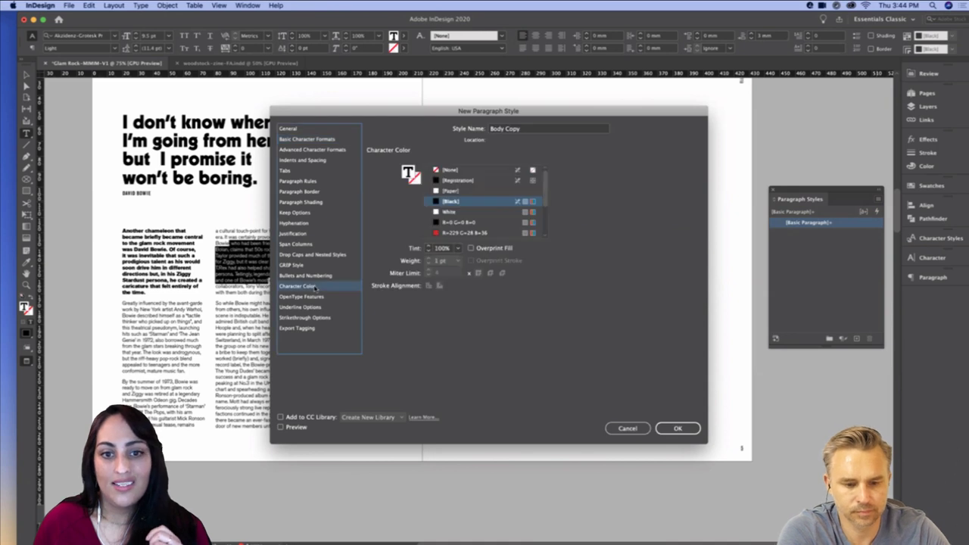
{"action": "left_click", "coordinate": [312, 129]}
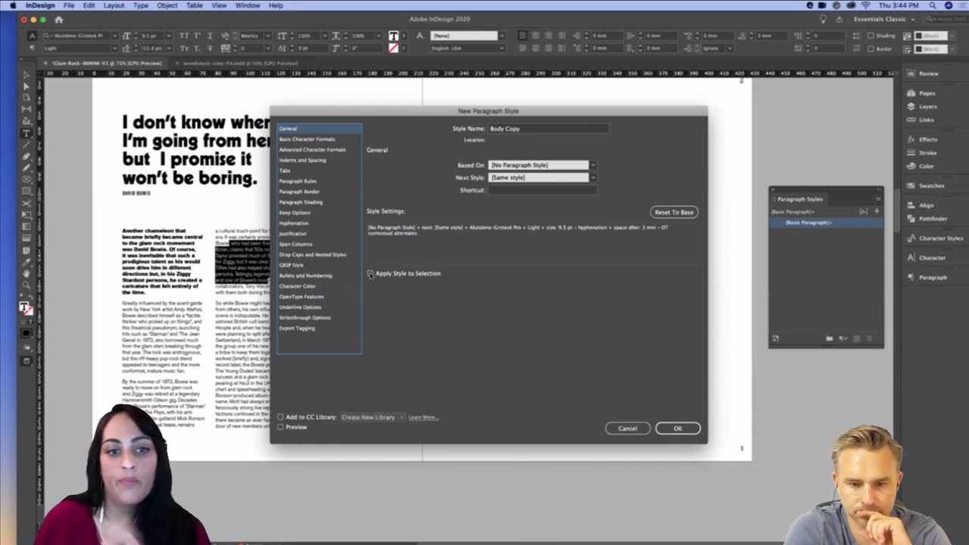
{"action": "left_click", "coordinate": [371, 274]}
{"action": "left_click", "coordinate": [677, 428]}
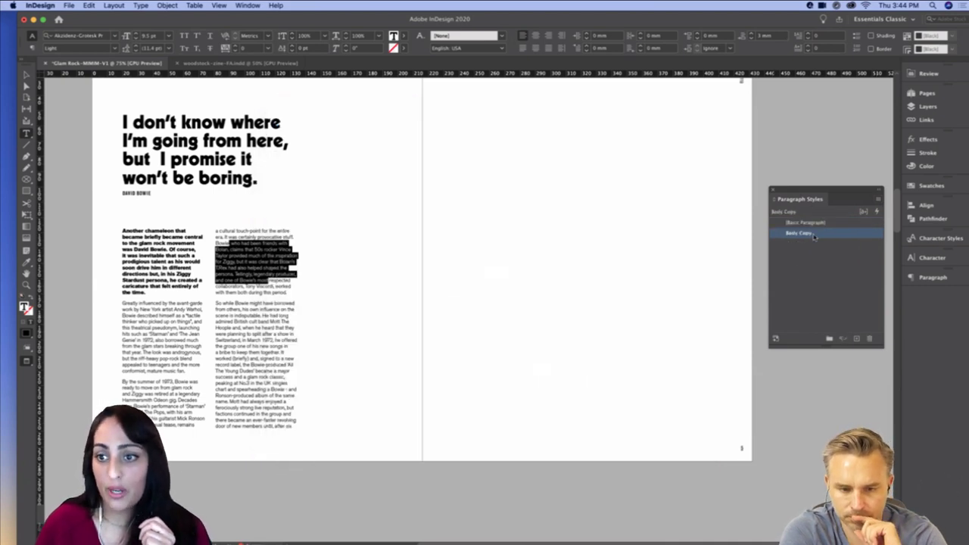
Create a paragraph style named Body Copy - Highlight from the Super-weight opening paragraph and apply it to the selection
{"action": "left_click_drag", "start_coordinate": [178, 267], "coordinate": [150, 249]}
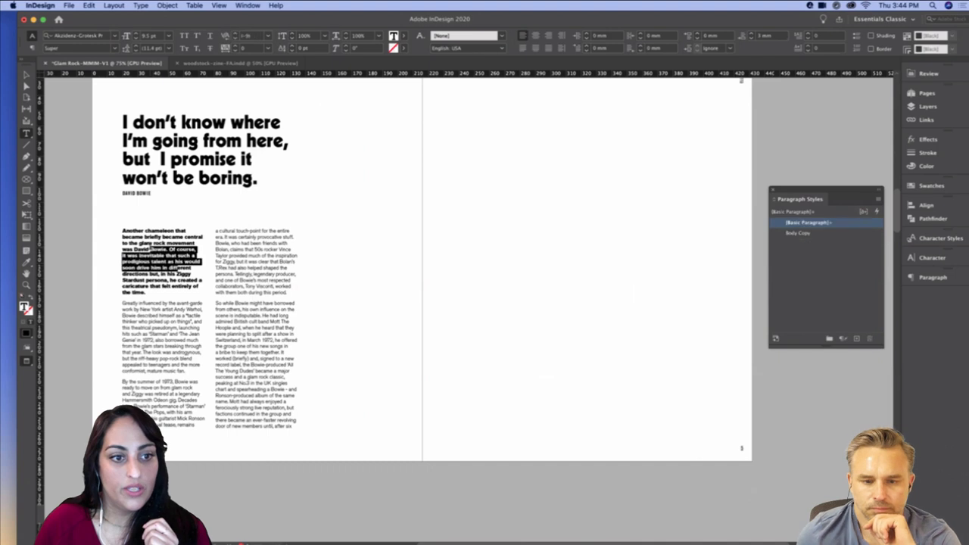
{"action": "left_click", "coordinate": [878, 198]}
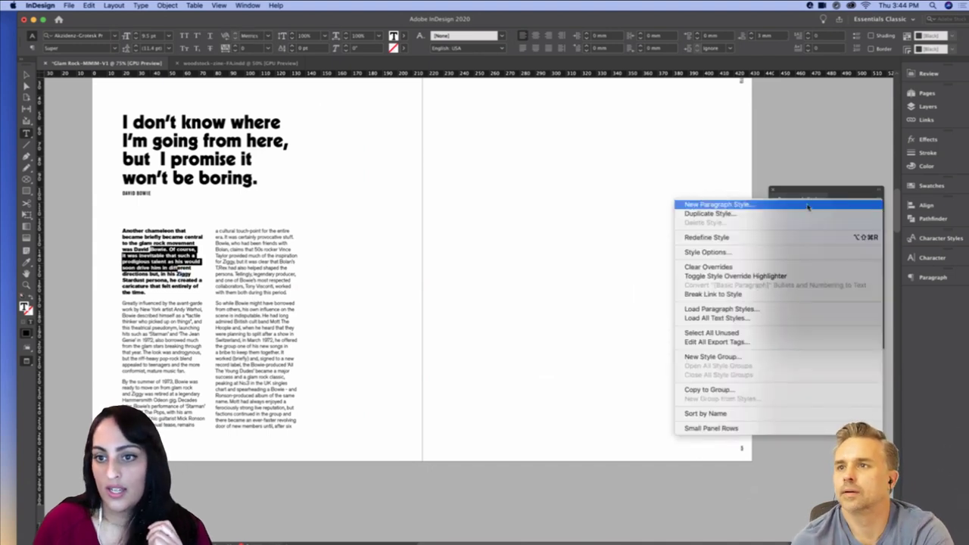
{"action": "left_click", "coordinate": [807, 206]}
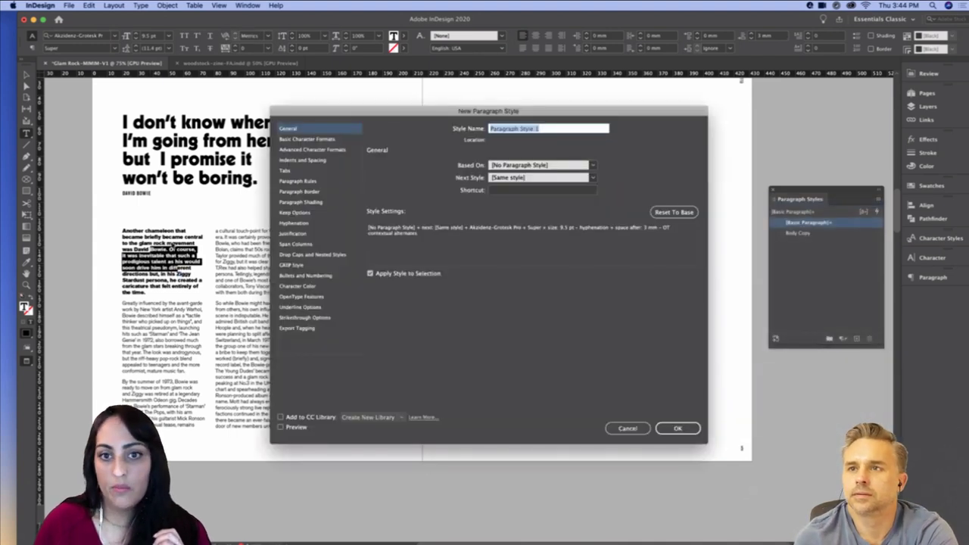
{"action": "left_click", "coordinate": [547, 130]}
{"action": "triple_click", "coordinate": [548, 130]}
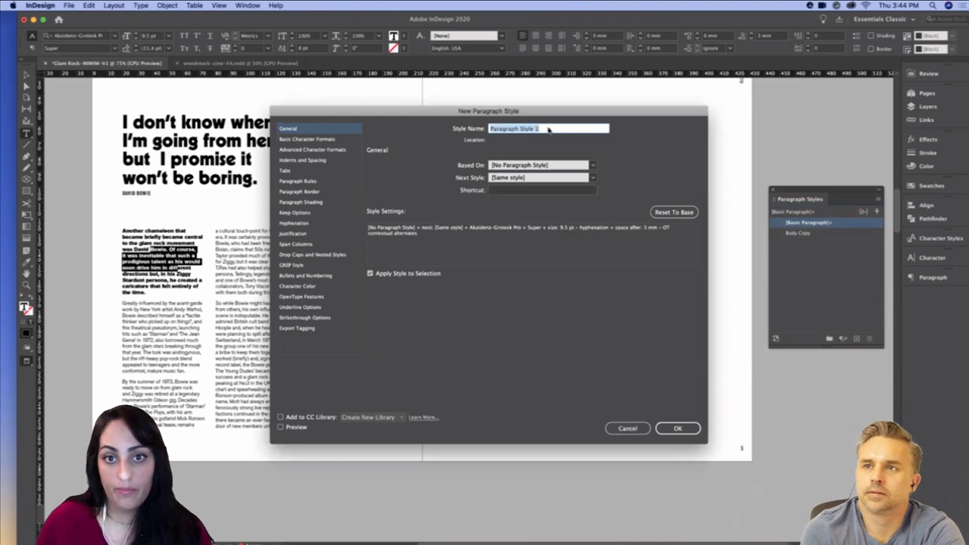
{"action": "type", "text": "Body Copy - Highlight"}
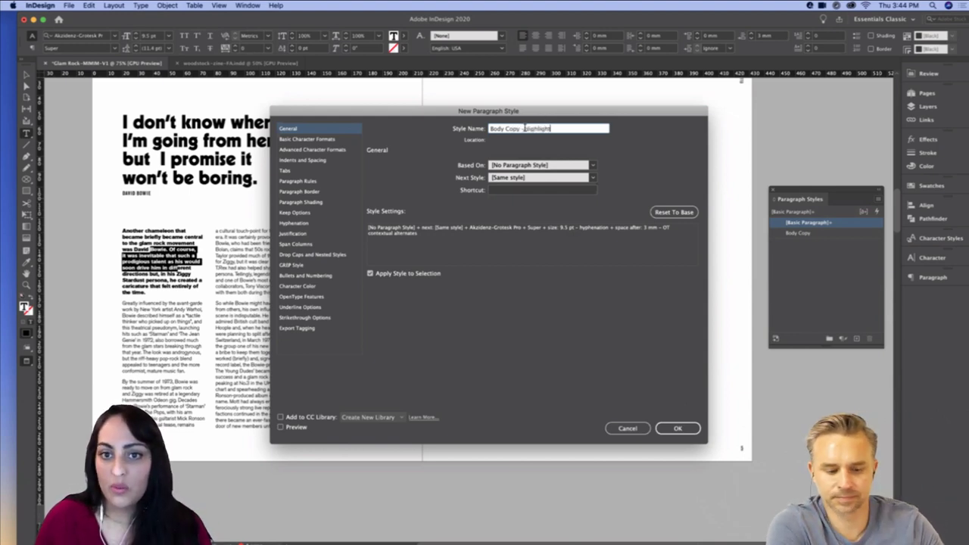
{"action": "left_click", "coordinate": [306, 139]}
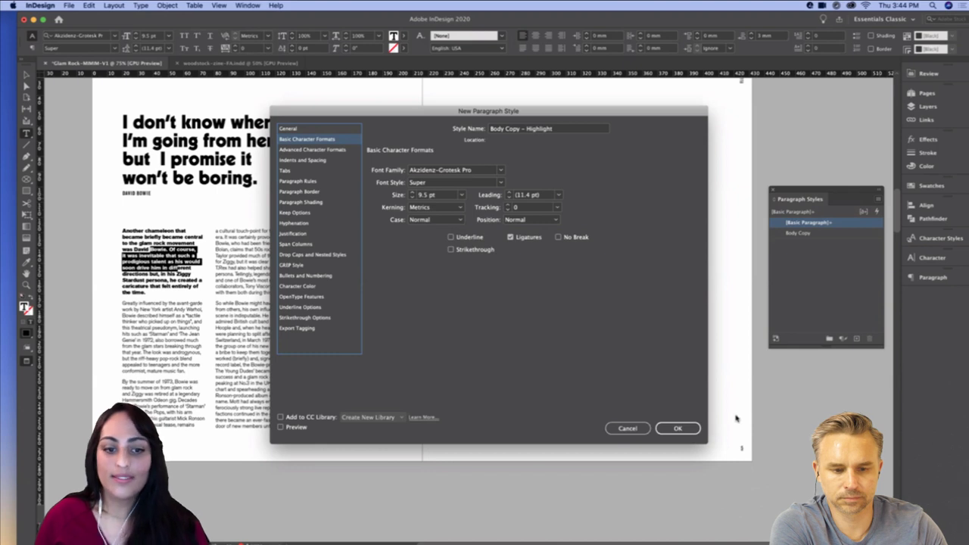
{"action": "left_click", "coordinate": [310, 130]}
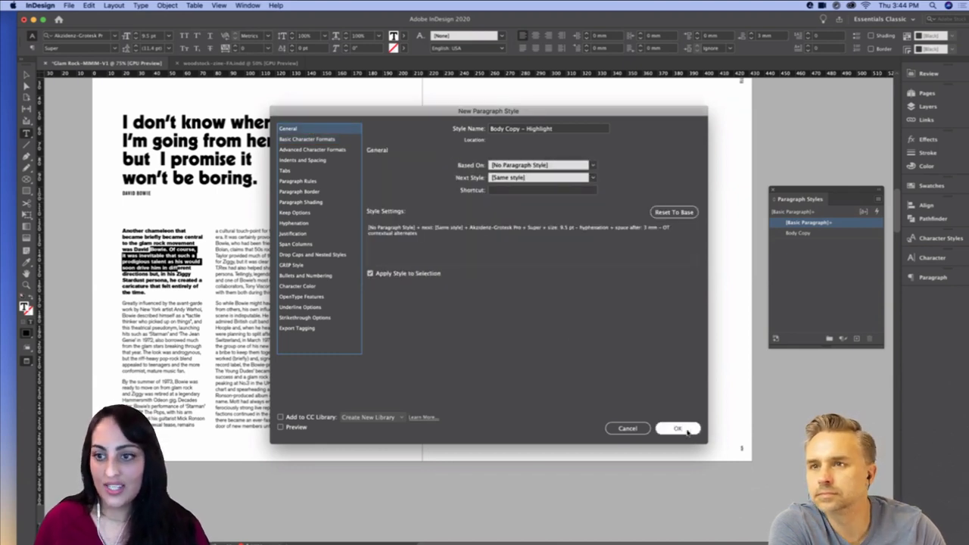
{"action": "left_click", "coordinate": [678, 428]}
Create a paragraph style named Quote from the Kabel Black quote text and apply it to the selection
{"action": "left_click_drag", "start_coordinate": [246, 179], "coordinate": [174, 141]}
{"action": "left_click", "coordinate": [878, 199]}
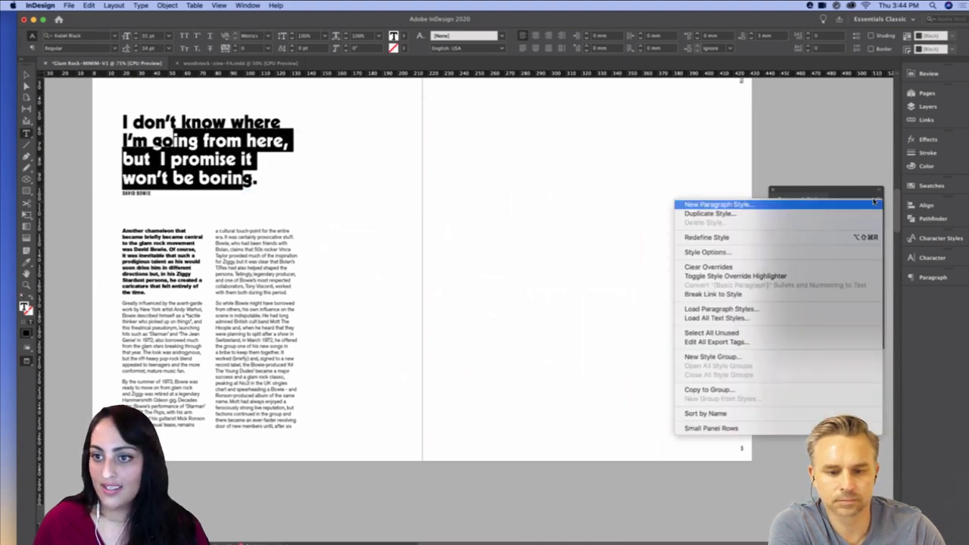
{"action": "left_click", "coordinate": [781, 209]}
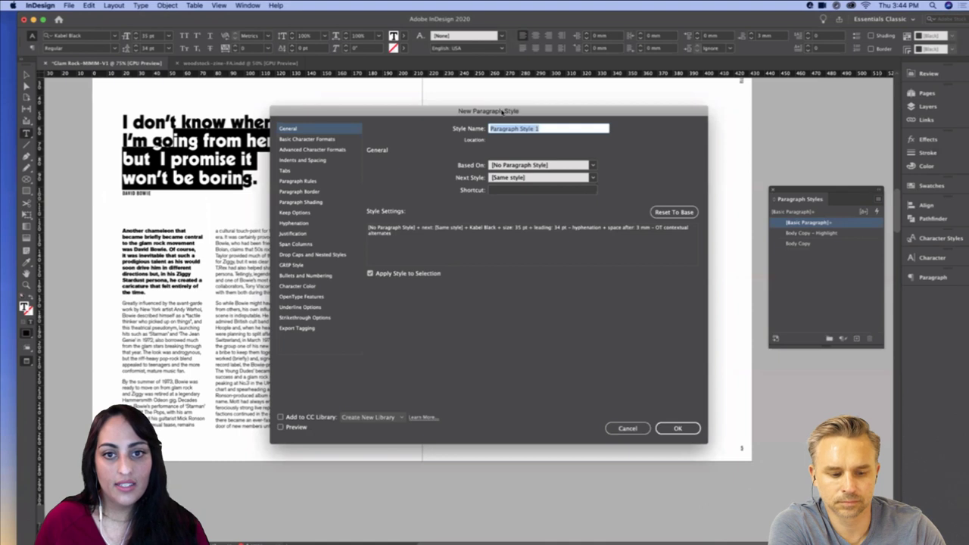
{"action": "left_click_drag", "start_coordinate": [501, 112], "coordinate": [559, 118]}
{"action": "key", "text": "BackSpace"}
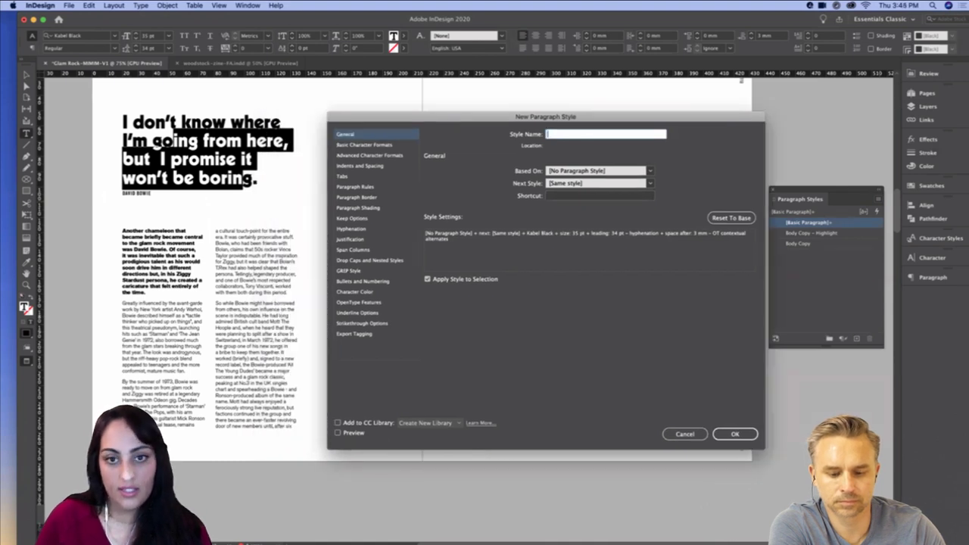
{"action": "type", "text": "Quote"}
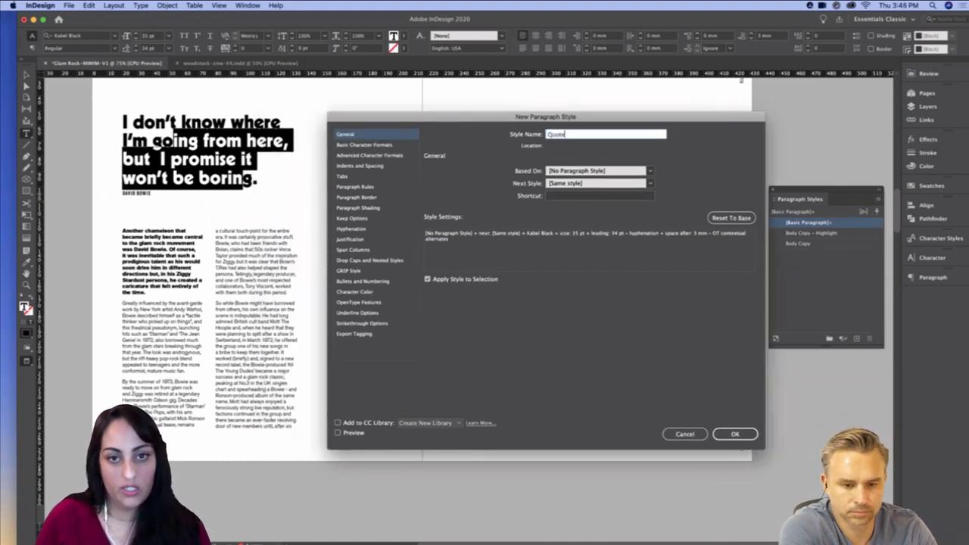
{"action": "left_click", "coordinate": [720, 436]}
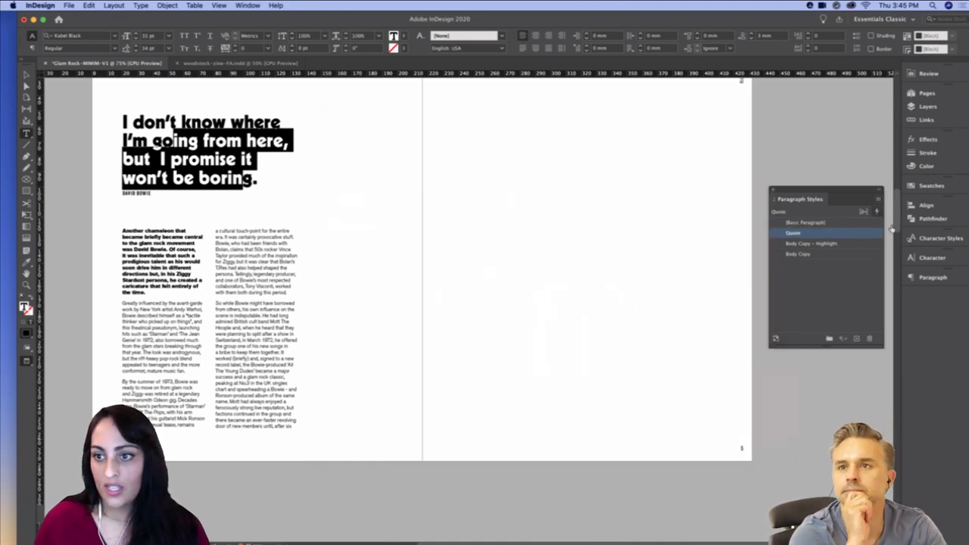
Create a paragraph style named Credit from the Bold Condensed credit line under the quote, apply it, then deselect the text
{"action": "left_click_drag", "start_coordinate": [148, 191], "coordinate": [133, 191]}
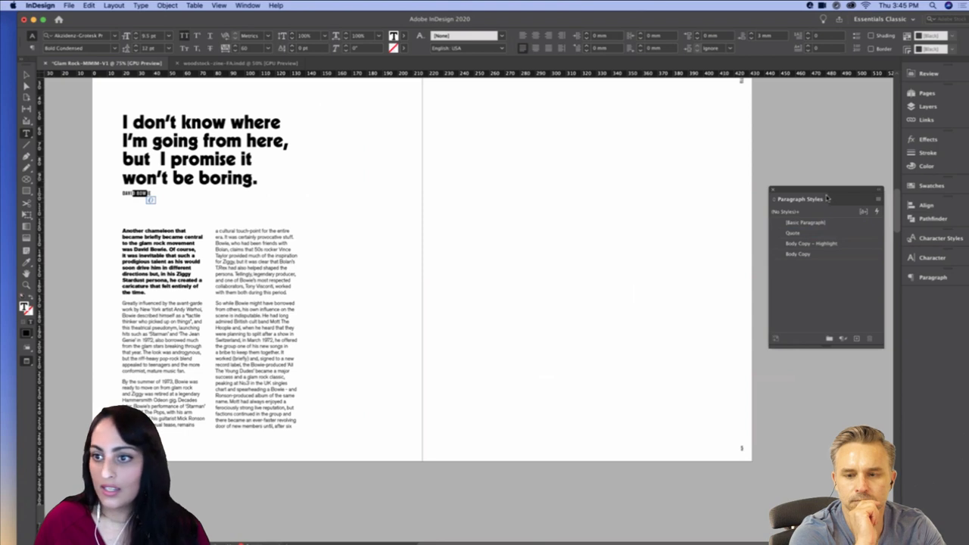
{"action": "left_click", "coordinate": [878, 199]}
{"action": "left_click", "coordinate": [833, 202]}
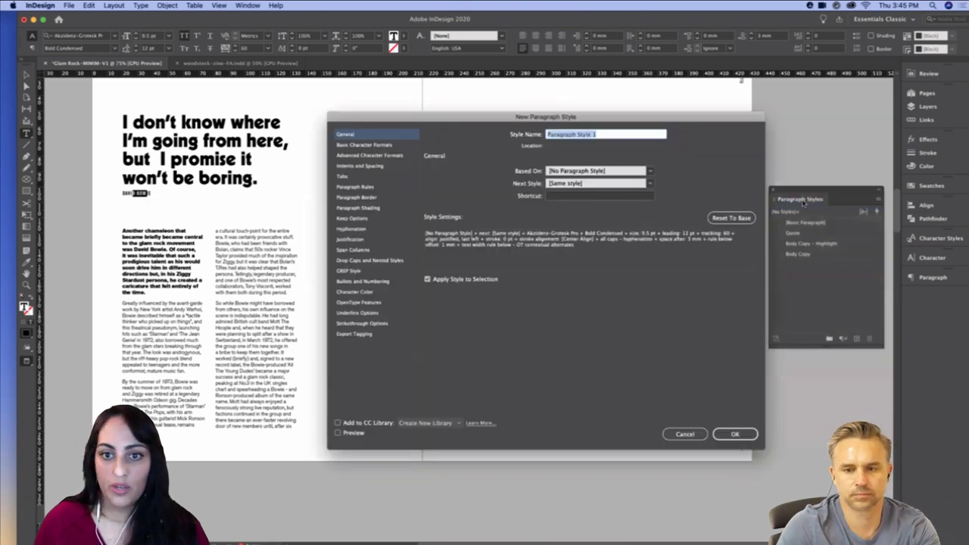
{"action": "type", "text": "Credit"}
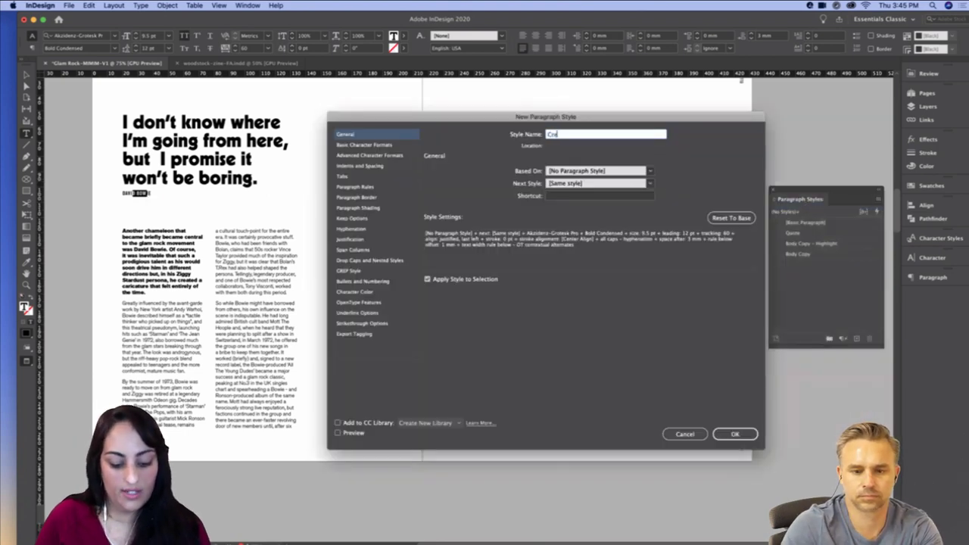
{"action": "left_click", "coordinate": [735, 435]}
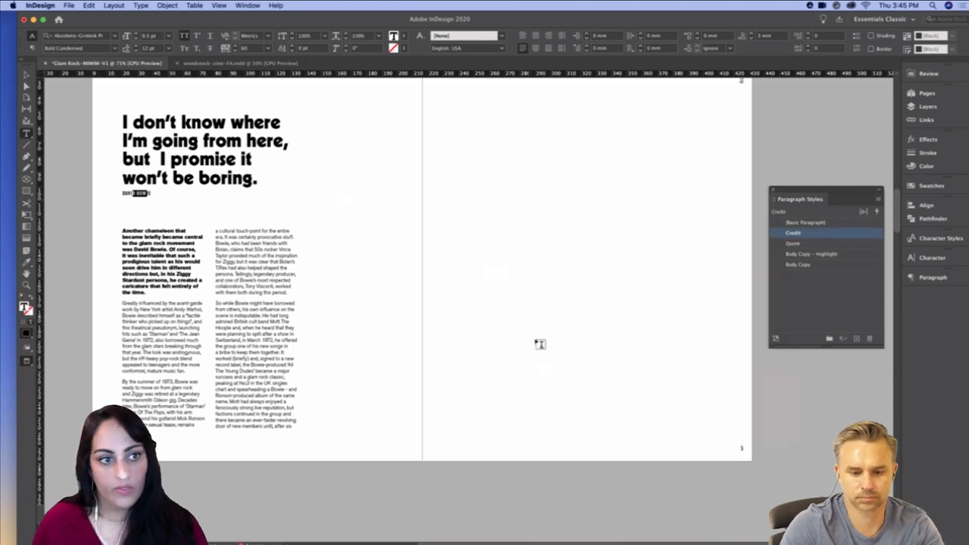
{"action": "key", "text": "Escape"}
{"action": "left_click", "coordinate": [407, 244]}
{"action": "left_click_drag", "start_coordinate": [394, 253], "coordinate": [384, 262]}
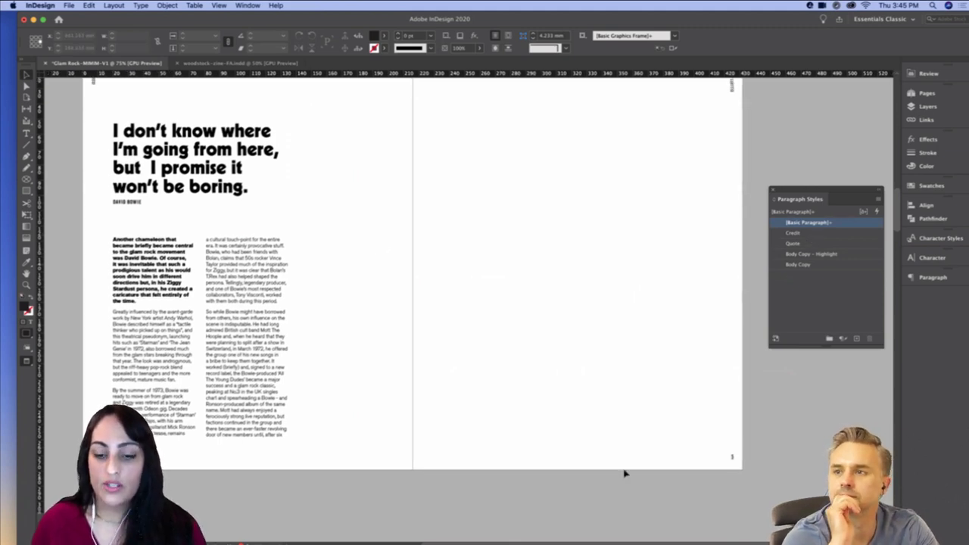
Switch to the Article content document in TextEdit and select the Spread Three quote and body copy for copying
{"action": "scroll", "coordinate": [661, 217], "scroll_direction": "up", "scroll_amount": 2}
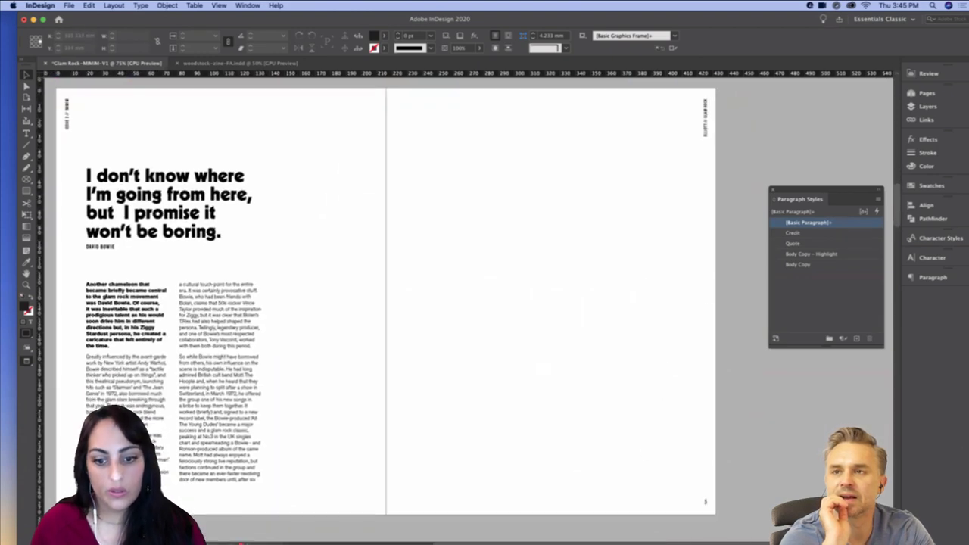
{"action": "mouse_move", "coordinate": [607, 532]}
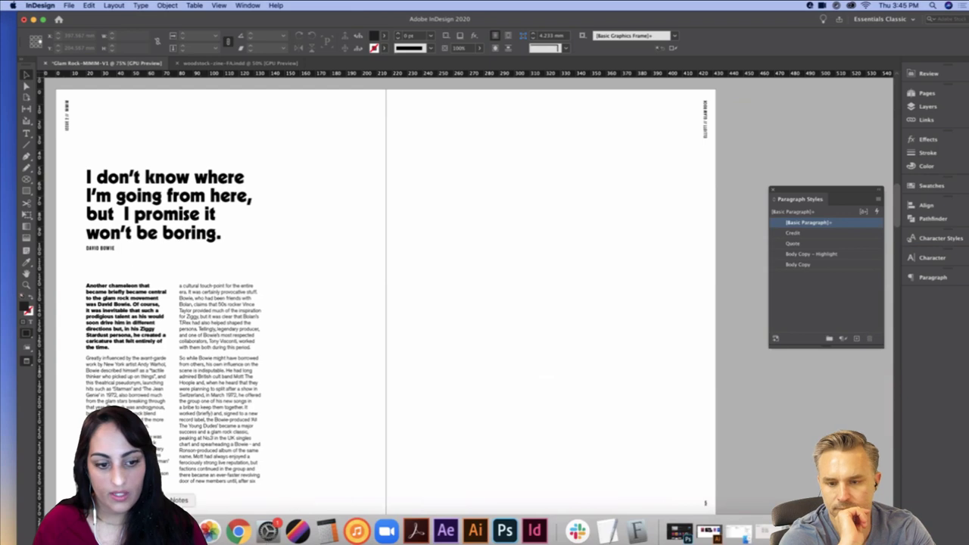
{"action": "left_click", "coordinate": [611, 539]}
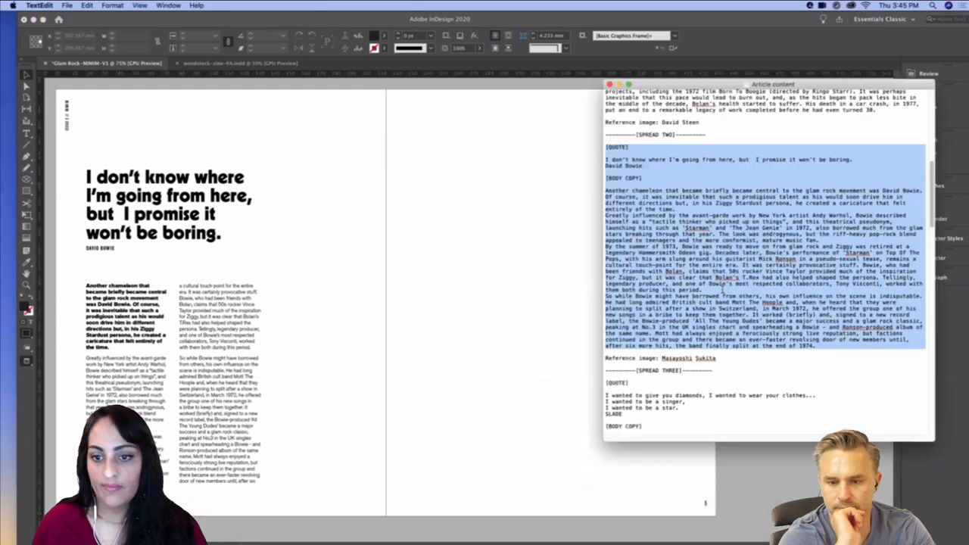
{"action": "left_click", "coordinate": [723, 290]}
{"action": "scroll", "coordinate": [754, 317], "scroll_direction": "down", "scroll_amount": 10}
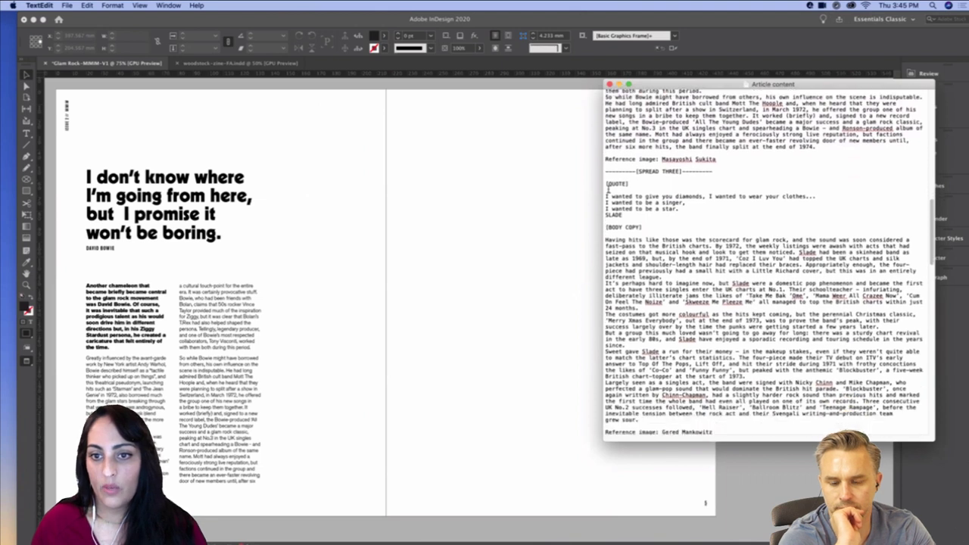
{"action": "left_click_drag", "start_coordinate": [606, 183], "coordinate": [663, 418]}
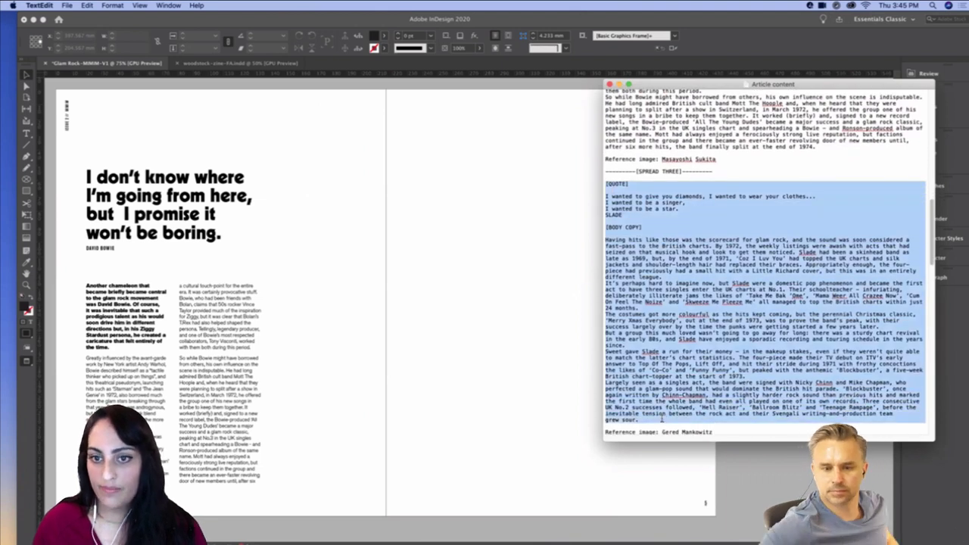
Back in InDesign, show the guides and paste the Spread Three text into a new text frame in the facing page's first column
{"action": "left_click", "coordinate": [451, 347]}
{"action": "key", "text": "t"}
{"action": "left_click_drag", "start_coordinate": [417, 210], "coordinate": [685, 485]}
{"action": "key", "text": "super+z"}
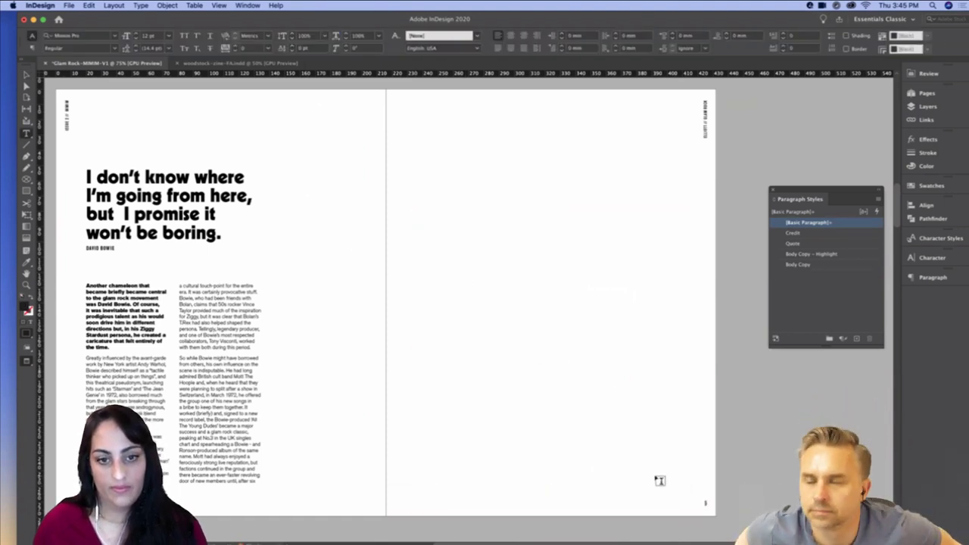
{"action": "key", "text": "w"}
{"action": "left_click_drag", "start_coordinate": [417, 261], "coordinate": [499, 486]}
{"action": "key", "text": "ctrl+v"}
{"action": "key", "text": "Escape"}
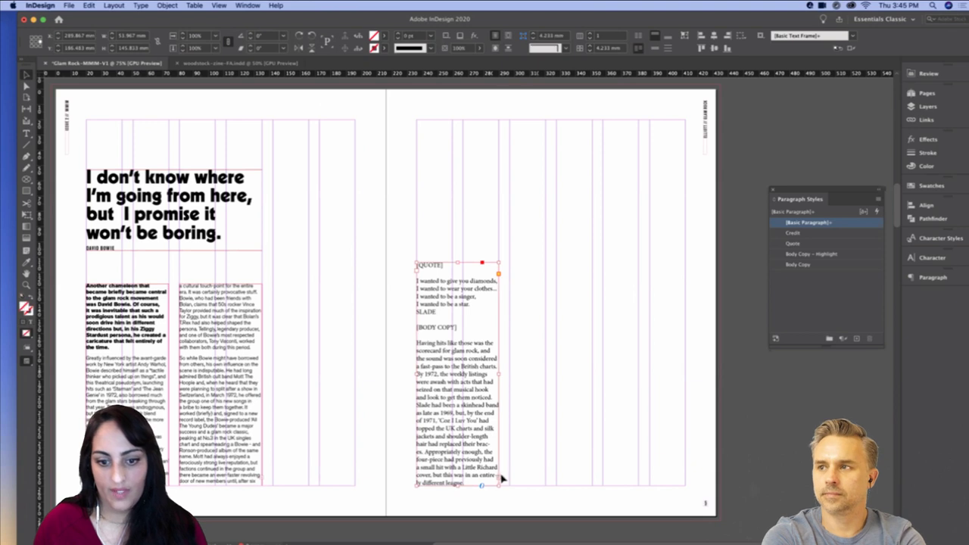
Thread the overset text into two more column-wide frames beside the first column
{"action": "key", "text": "f"}
{"action": "left_click_drag", "start_coordinate": [510, 262], "coordinate": [593, 485]}
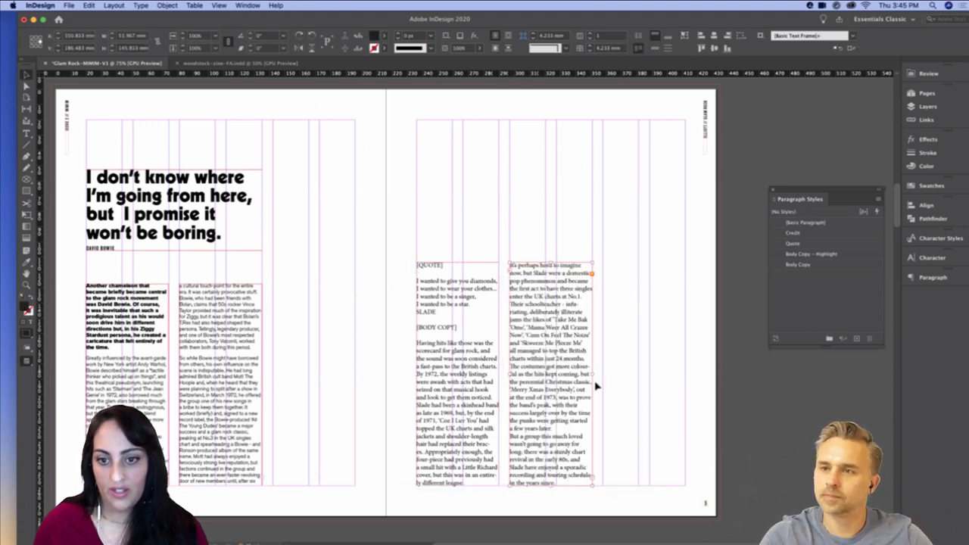
{"action": "key", "text": "f"}
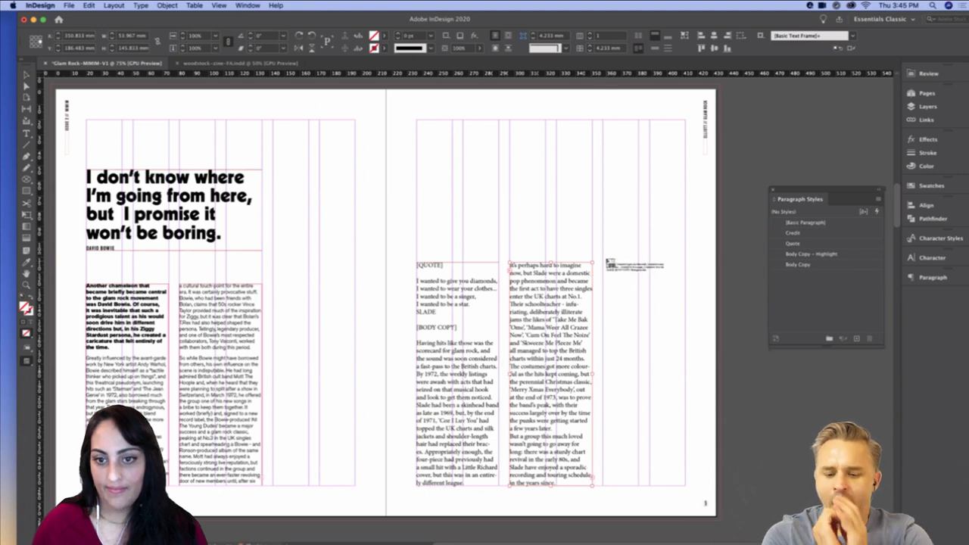
{"action": "left_click_drag", "start_coordinate": [603, 259], "coordinate": [686, 482]}
Apply the Body Copy paragraph style to the entire threaded Spread Three story
{"action": "double_click", "coordinate": [657, 467]}
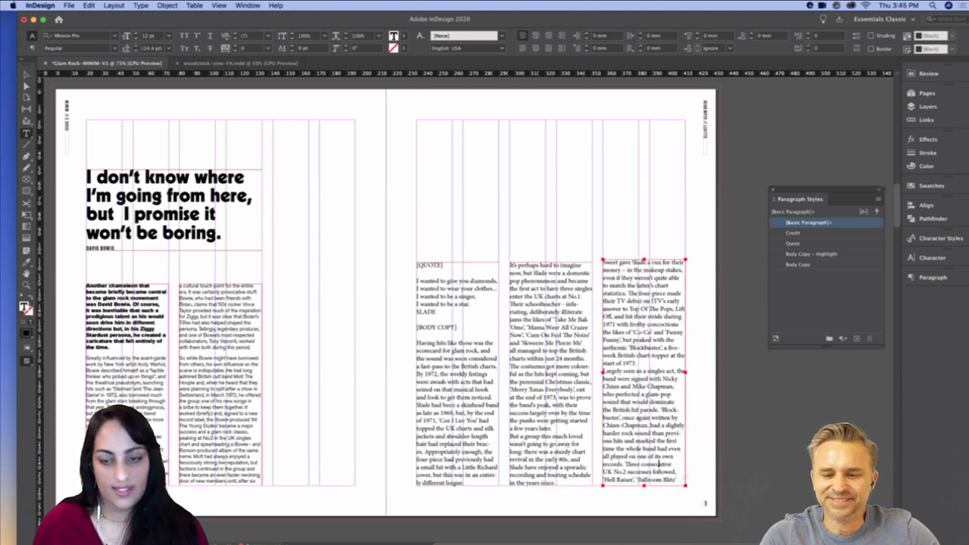
{"action": "key", "text": "ctrl+a"}
{"action": "left_click", "coordinate": [799, 265]}
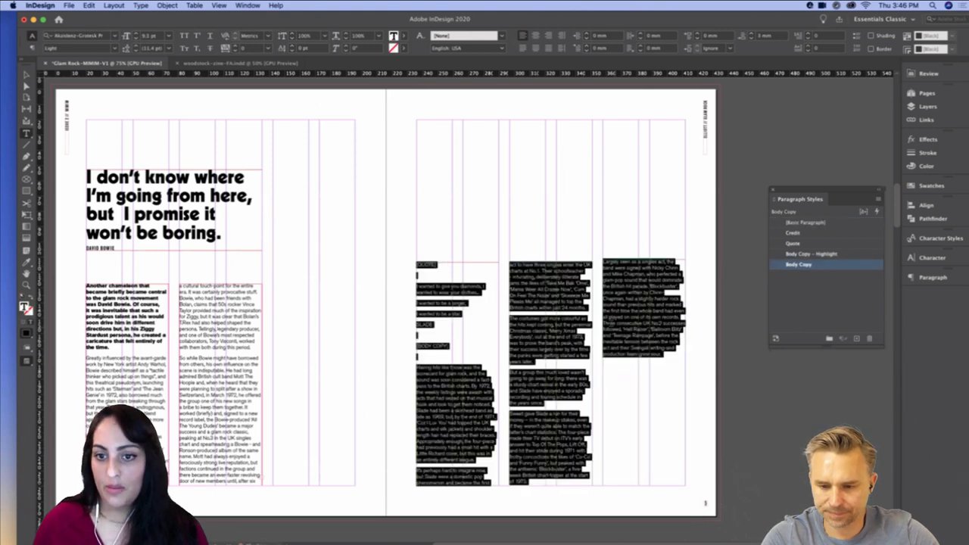
{"action": "left_click", "coordinate": [590, 386]}
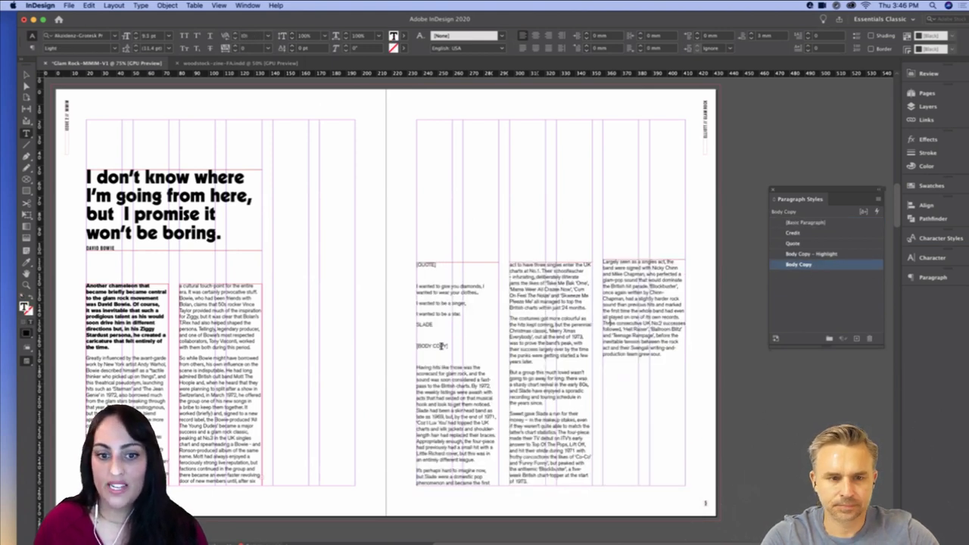
Delete the [BODY COPY] label and move the quote and SLADE credit into a new text frame above the columns
{"action": "left_click_drag", "start_coordinate": [441, 350], "coordinate": [415, 286]}
{"action": "key", "text": "super+c"}
{"action": "key", "text": "BackSpace"}
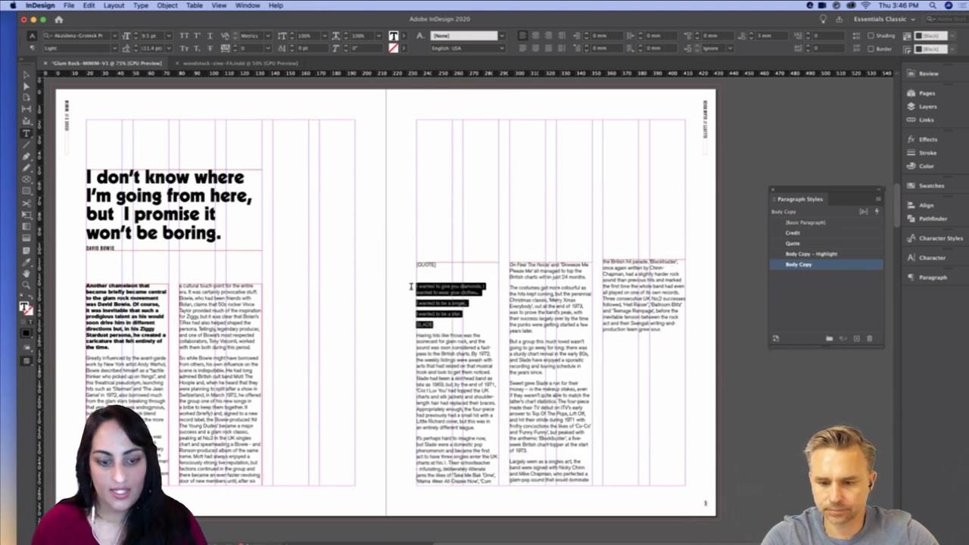
{"action": "key", "text": "BackSpace"}
{"action": "left_click_drag", "start_coordinate": [416, 161], "coordinate": [607, 237]}
{"action": "key", "text": "super+v"}
Delete the [QUOTE] label and the empty lines above the article's opening paragraph
{"action": "left_click", "coordinate": [433, 281]}
{"action": "triple_click", "coordinate": [434, 264]}
{"action": "key", "text": "BackSpace"}
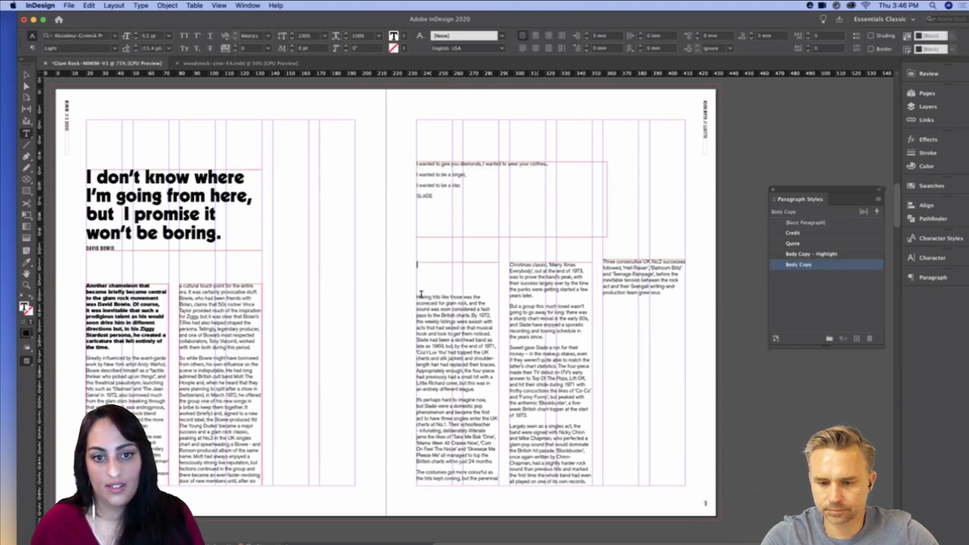
{"action": "left_click", "coordinate": [417, 296]}
{"action": "key", "text": "BackSpace"}
{"action": "key", "text": "BackSpace"}
{"action": "key", "text": "BackSpace"}
Apply the Quote paragraph style to the three quote lines above the SLADE credit
{"action": "left_click_drag", "start_coordinate": [434, 202], "coordinate": [416, 162]}
{"action": "left_click", "coordinate": [476, 186]}
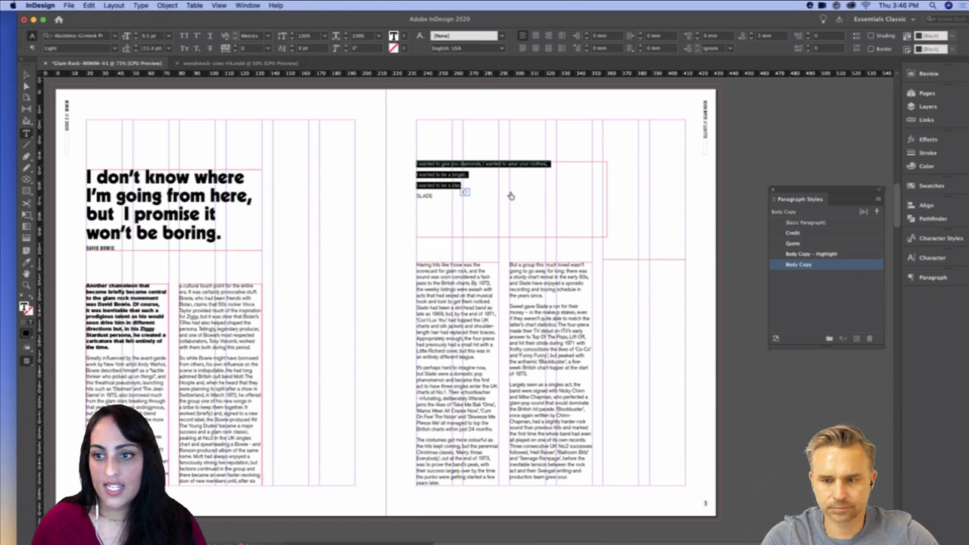
{"action": "left_click", "coordinate": [793, 244]}
{"action": "left_click", "coordinate": [461, 225]}
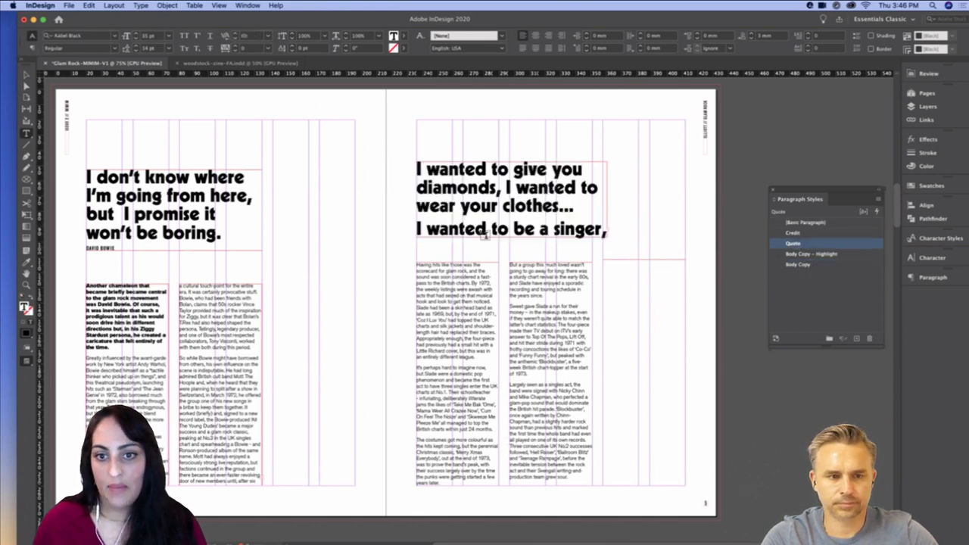
Extend the SLADE quote frame downward to about 66 mm high and join the three quote lines into one paragraph
{"action": "key", "text": "Escape"}
{"action": "left_click_drag", "start_coordinate": [511, 240], "coordinate": [511, 262]}
{"action": "double_click", "coordinate": [422, 230]}
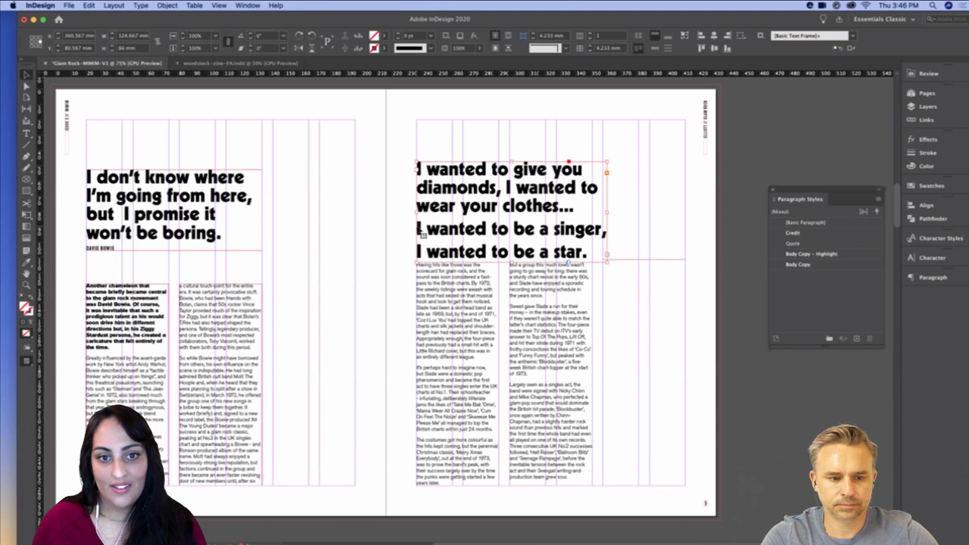
{"action": "key", "text": "BackSpace"}
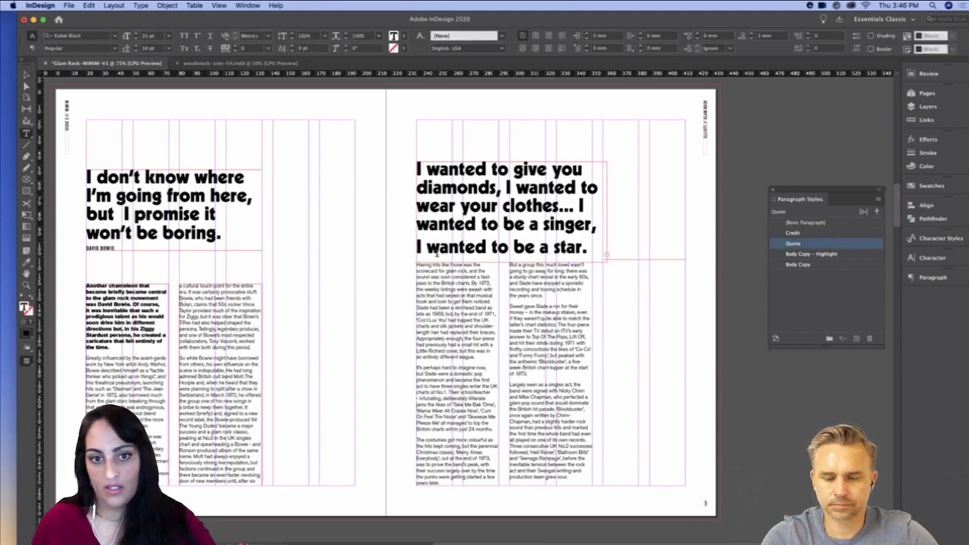
{"action": "key", "text": "BackSpace"}
{"action": "key", "text": "Escape"}
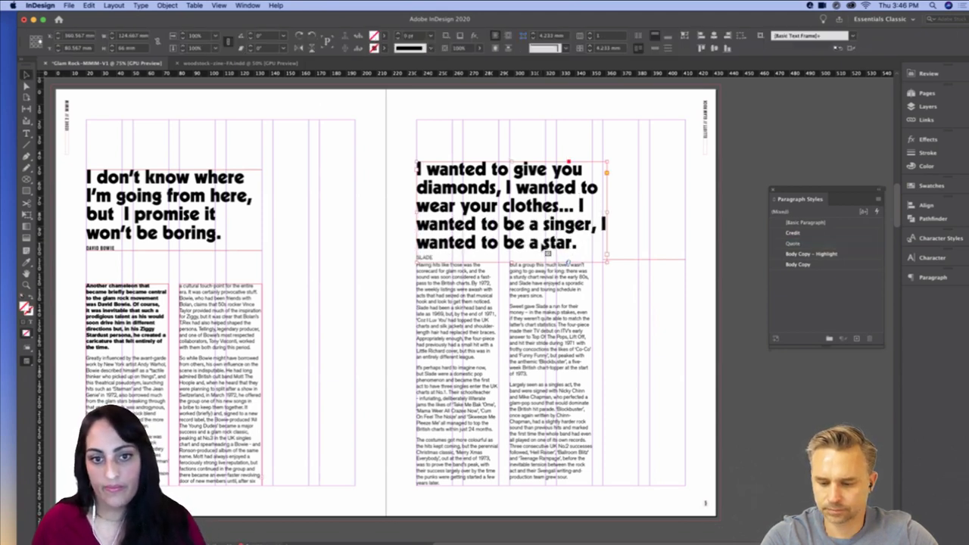
Move the quote frame up clear of the body columns and apply the Credit paragraph style to SLADE
{"action": "left_click_drag", "start_coordinate": [427, 259], "coordinate": [426, 225]}
{"action": "double_click", "coordinate": [428, 226]}
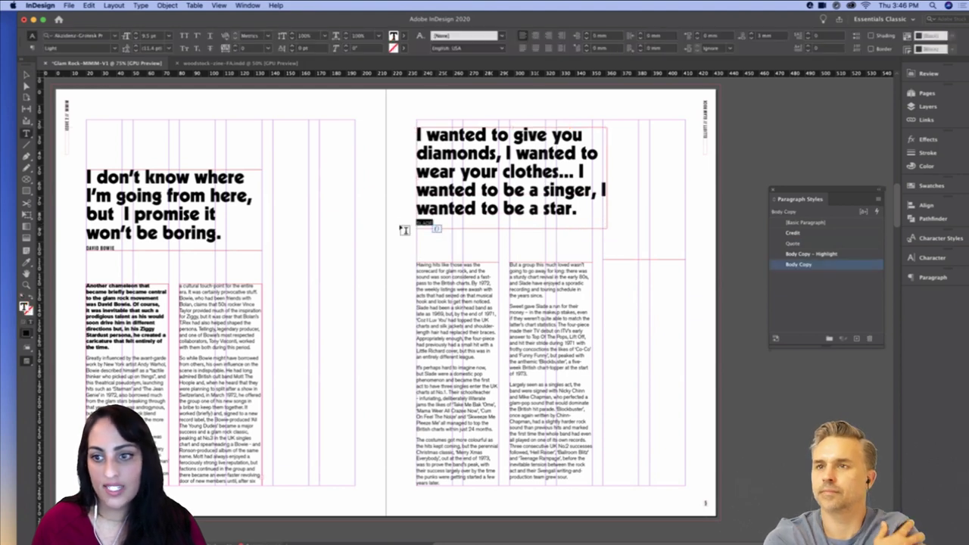
{"action": "left_click", "coordinate": [795, 234]}
{"action": "key", "text": "Escape"}
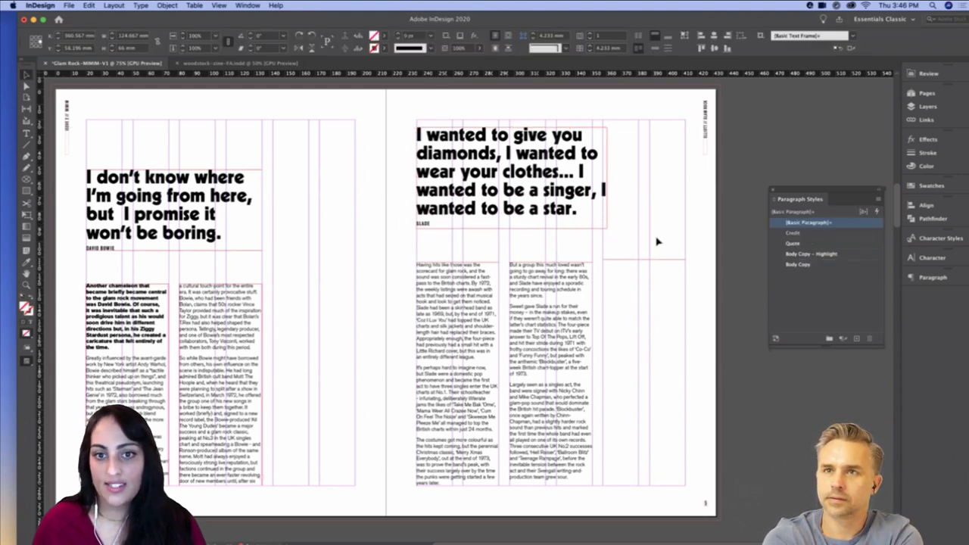
Widen the SLADE quote frame and break the line so the last one reads "I wanted to be a star."
{"action": "left_click_drag", "start_coordinate": [609, 177], "coordinate": [628, 194]}
{"action": "double_click", "coordinate": [604, 189]}
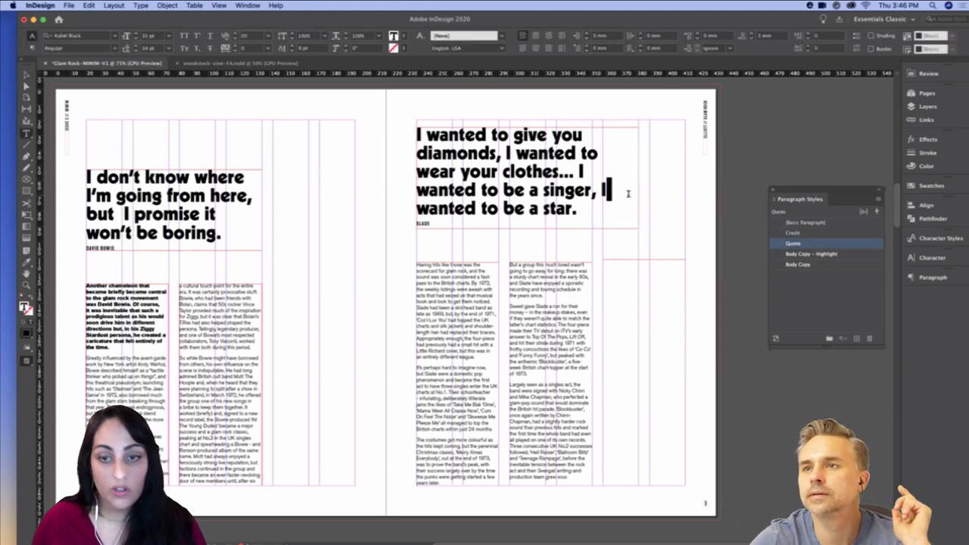
{"action": "key", "text": "alt+super+x"}
{"action": "key", "text": "Escape"}
Delete the empty third text frame beside the two filled body columns
{"action": "left_click", "coordinate": [658, 243]}
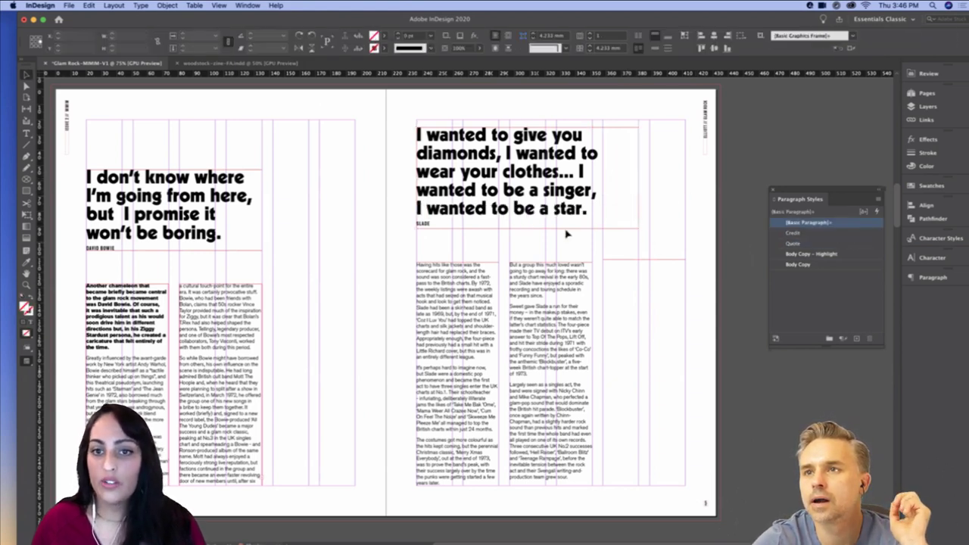
{"action": "left_click", "coordinate": [629, 267]}
{"action": "key", "text": "Delete"}
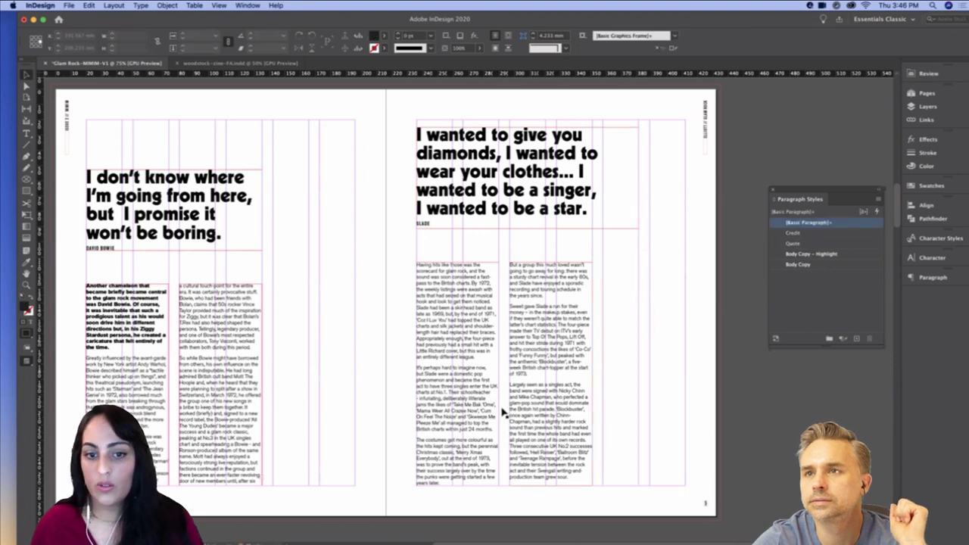
Apply the Body Copy – Highlight paragraph style to the second Slade column's first paragraph and switch the page to Preview
{"action": "double_click", "coordinate": [545, 296]}
{"action": "left_click_drag", "start_coordinate": [545, 296], "coordinate": [511, 263]}
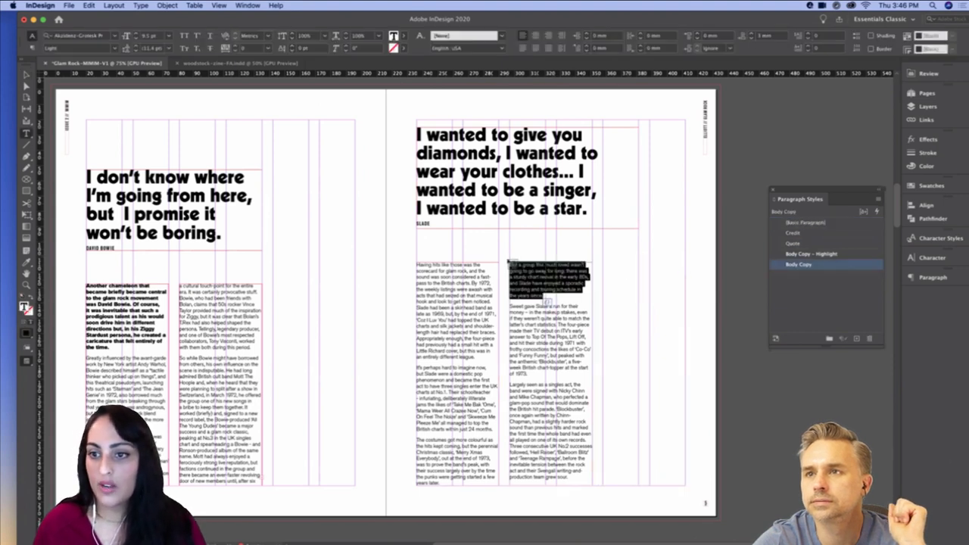
{"action": "left_click", "coordinate": [820, 255]}
{"action": "key", "text": "Escape"}
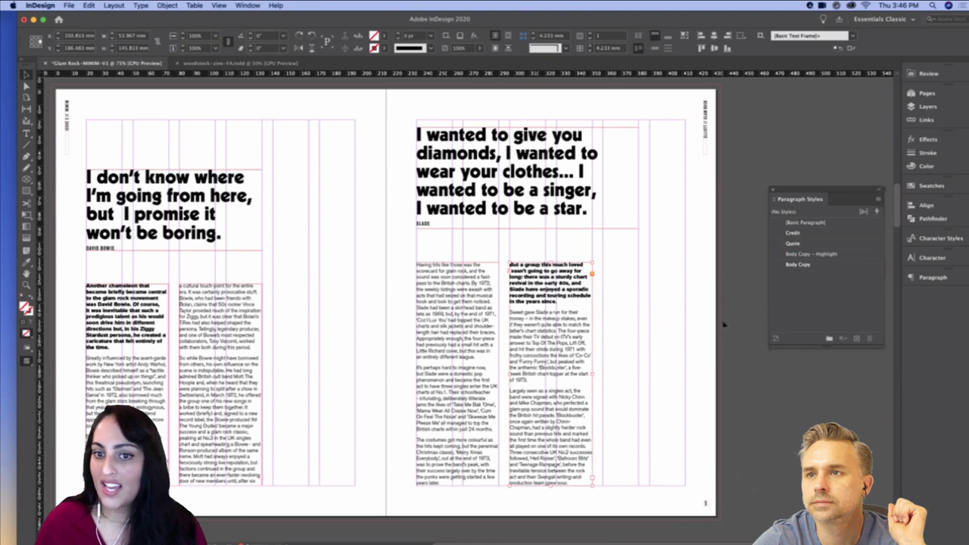
{"action": "left_click", "coordinate": [724, 325]}
{"action": "key", "text": "w"}
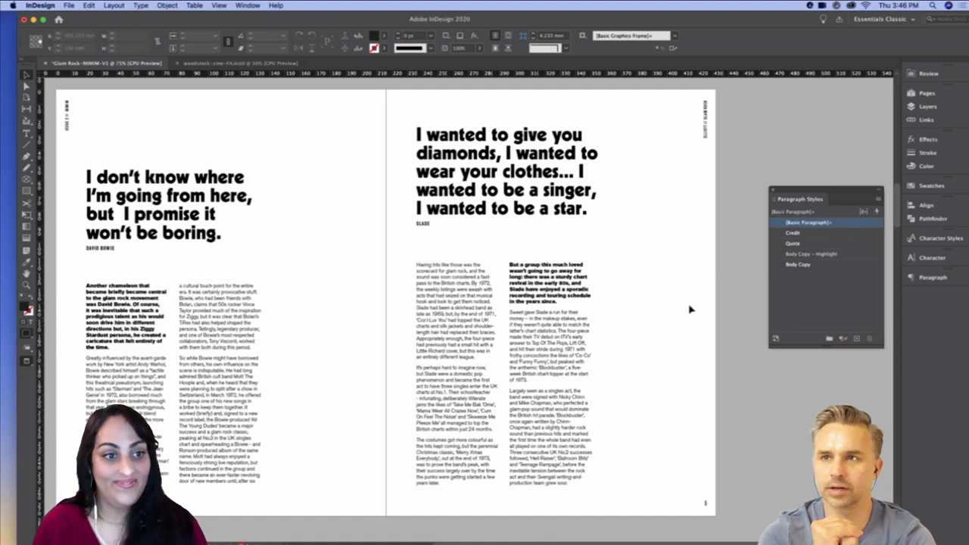
Cut the Slade quote and its two body columns and paste them onto the left page of the next spread
{"action": "key", "text": "super+minus"}
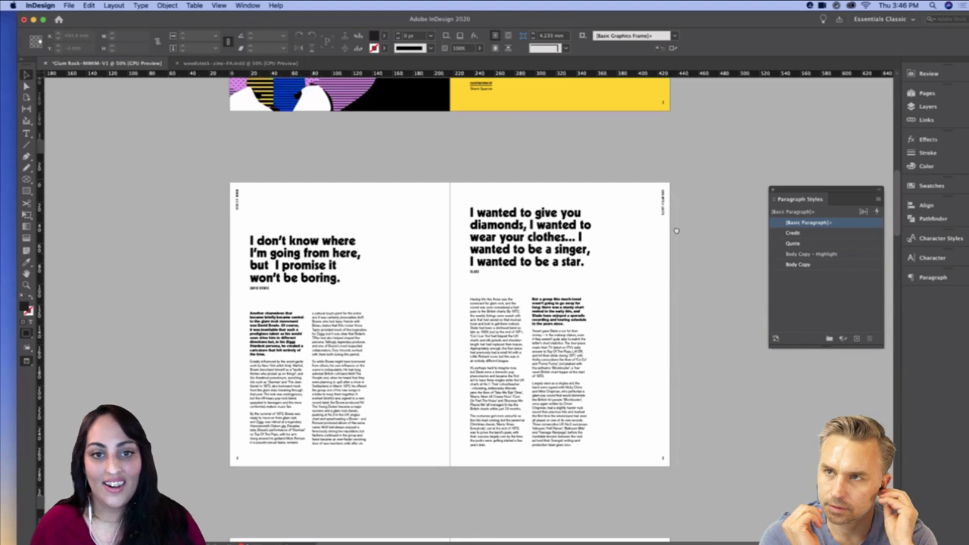
{"action": "scroll", "coordinate": [681, 191], "scroll_direction": "up", "scroll_amount": 3}
{"action": "scroll", "coordinate": [530, 227], "scroll_direction": "down", "scroll_amount": 2}
{"action": "left_click_drag", "start_coordinate": [428, 227], "coordinate": [595, 461]}
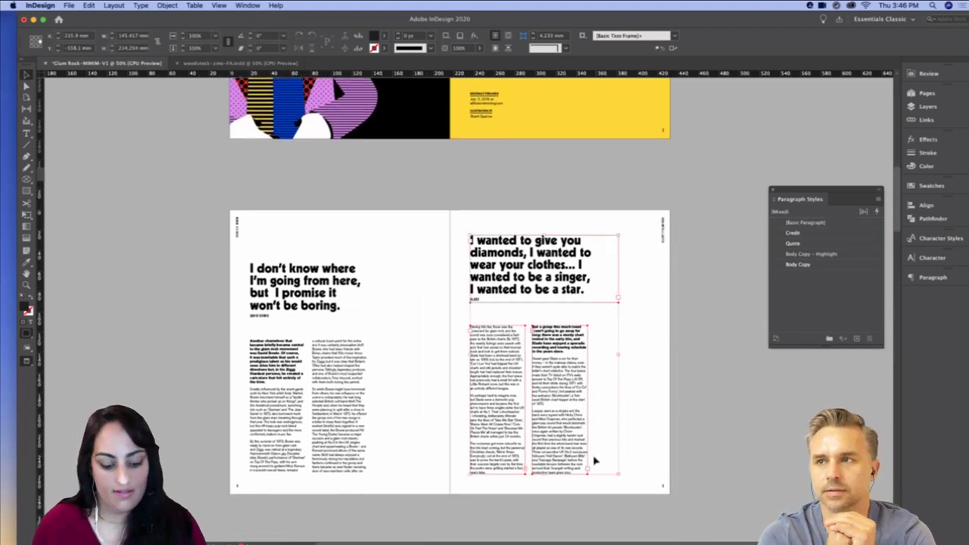
{"action": "key", "text": "Delete"}
{"action": "scroll", "coordinate": [566, 394], "scroll_direction": "down", "scroll_amount": 8}
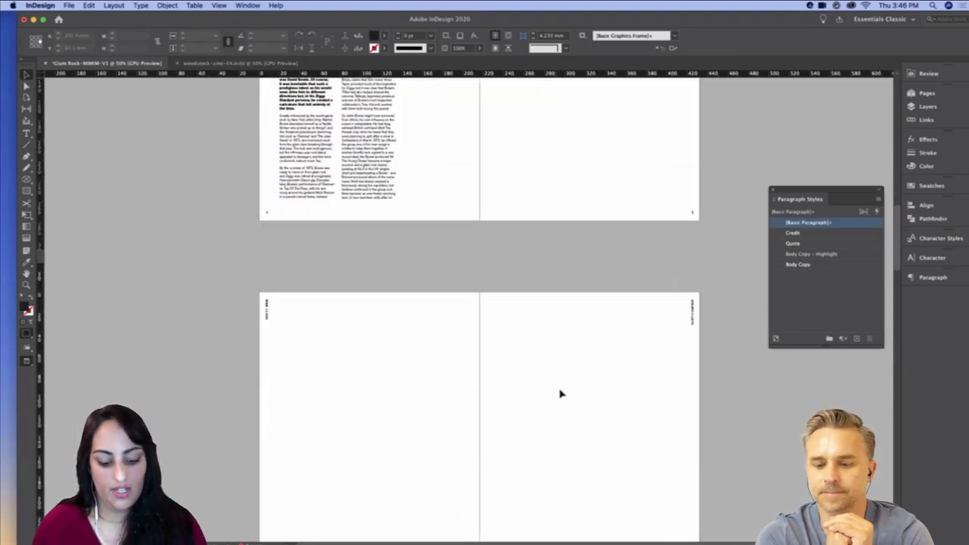
{"action": "key", "text": "super+v"}
{"action": "left_click_drag", "start_coordinate": [493, 327], "coordinate": [394, 392]}
{"action": "left_click", "coordinate": [666, 299]}
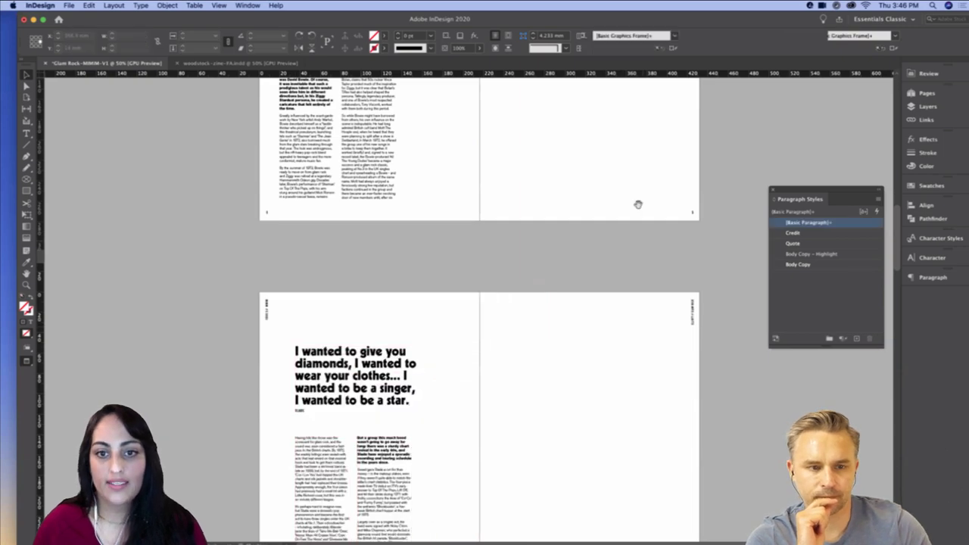
{"action": "scroll", "coordinate": [638, 204], "scroll_direction": "up", "scroll_amount": 15}
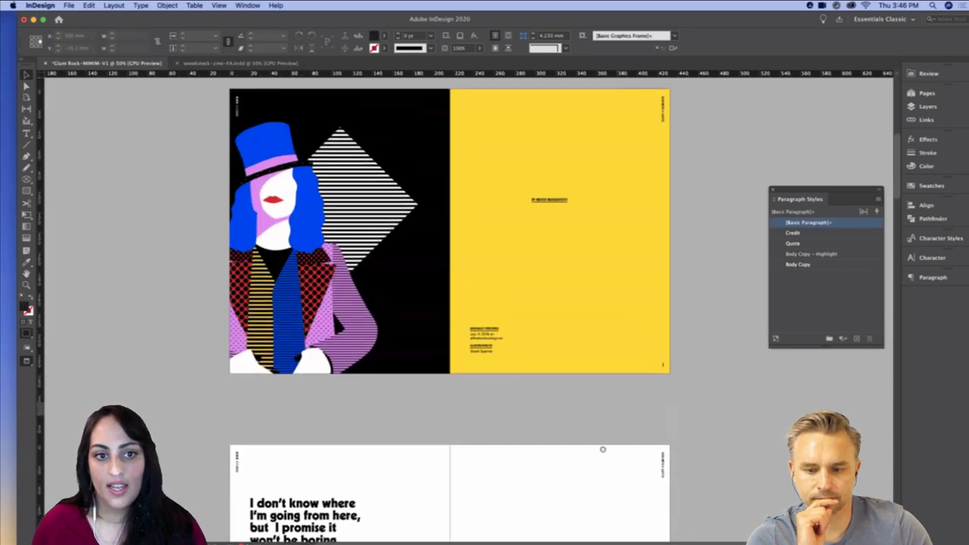
{"action": "scroll", "coordinate": [613, 434], "scroll_direction": "up", "scroll_amount": 2}
{"action": "key", "text": "super+equal"}
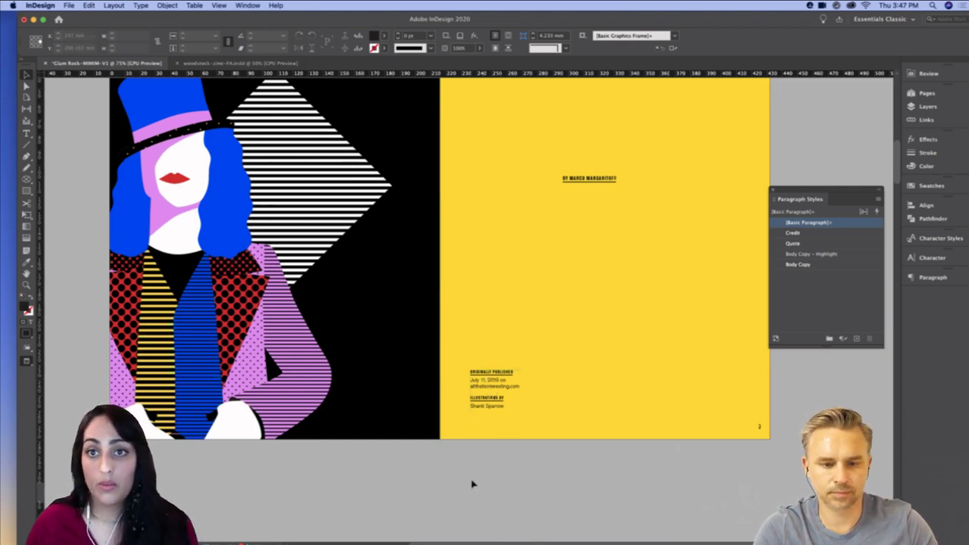
{"action": "left_click", "coordinate": [605, 534]}
{"action": "left_click", "coordinate": [770, 270]}
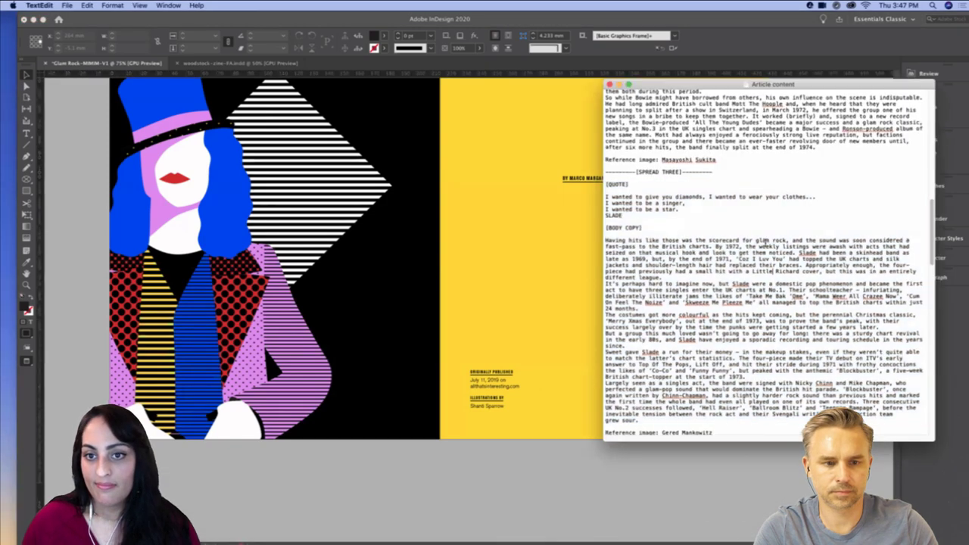
{"action": "scroll", "coordinate": [770, 257], "scroll_direction": "up", "scroll_amount": 10}
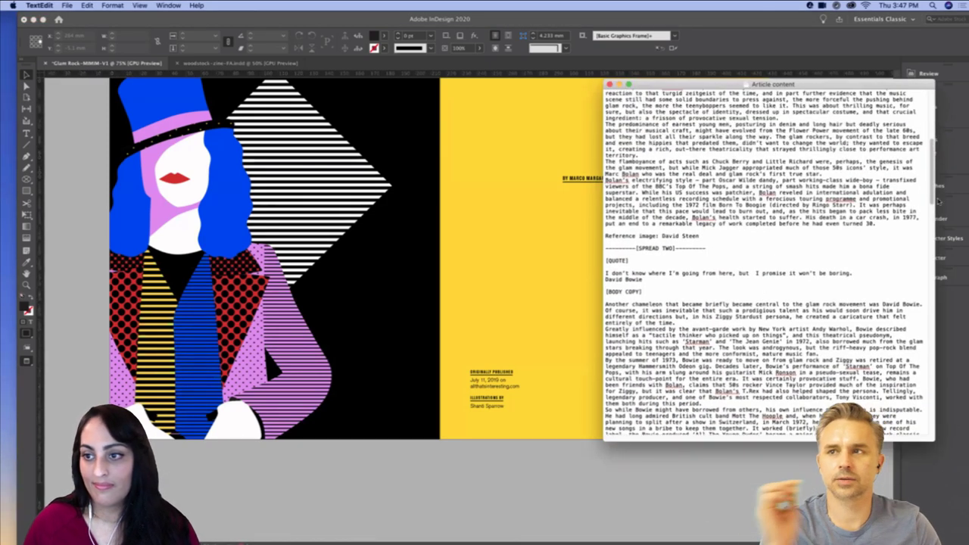
{"action": "scroll", "coordinate": [771, 247], "scroll_direction": "up", "scroll_amount": 8}
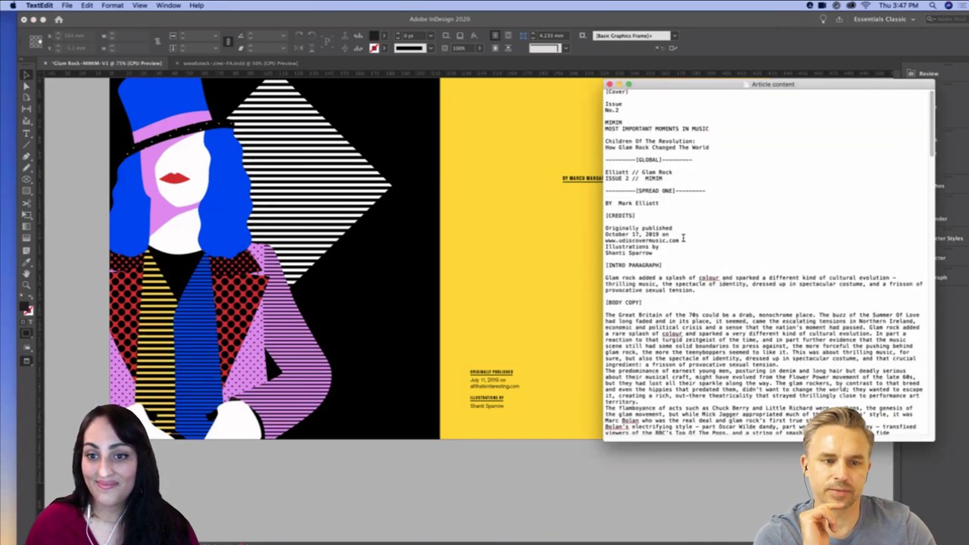
{"action": "left_click_drag", "start_coordinate": [684, 238], "coordinate": [604, 235]}
{"action": "key", "text": "super+c"}
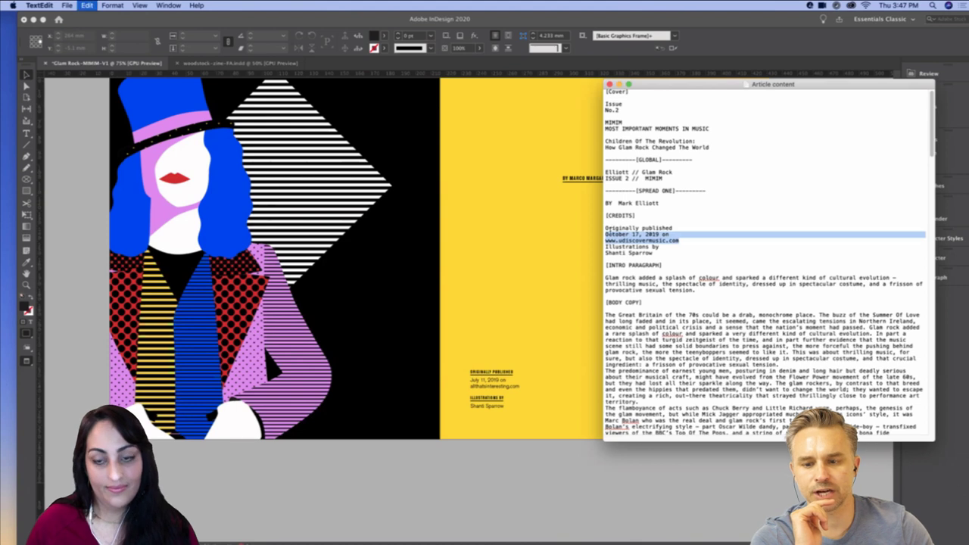
Replace the date and website under Originally Published with the copied lines and remove the paragraph break before the web address
{"action": "left_click", "coordinate": [521, 388]}
{"action": "double_click", "coordinate": [521, 388]}
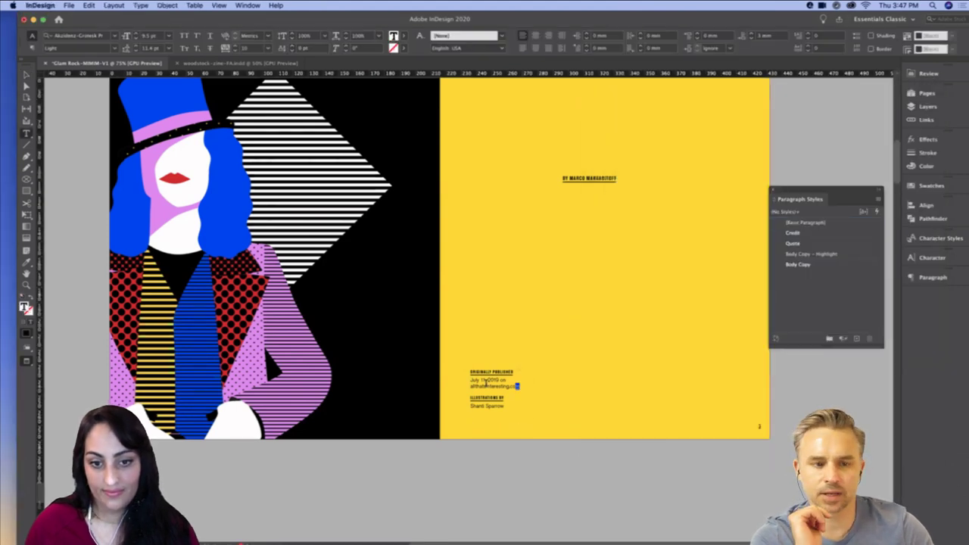
{"action": "left_click_drag", "start_coordinate": [521, 388], "coordinate": [468, 380]}
{"action": "right_click", "coordinate": [521, 390]}
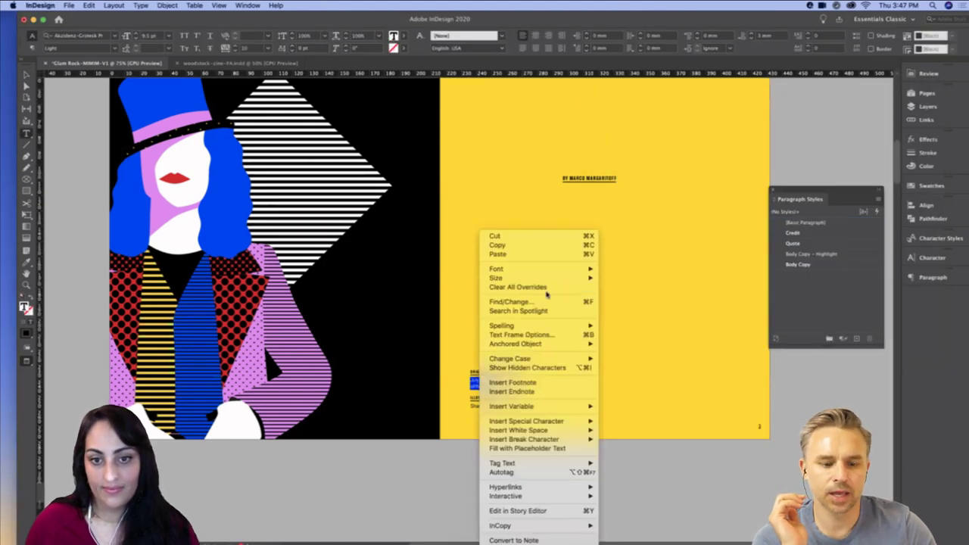
{"action": "left_click", "coordinate": [473, 388]}
{"action": "key", "text": "super+v"}
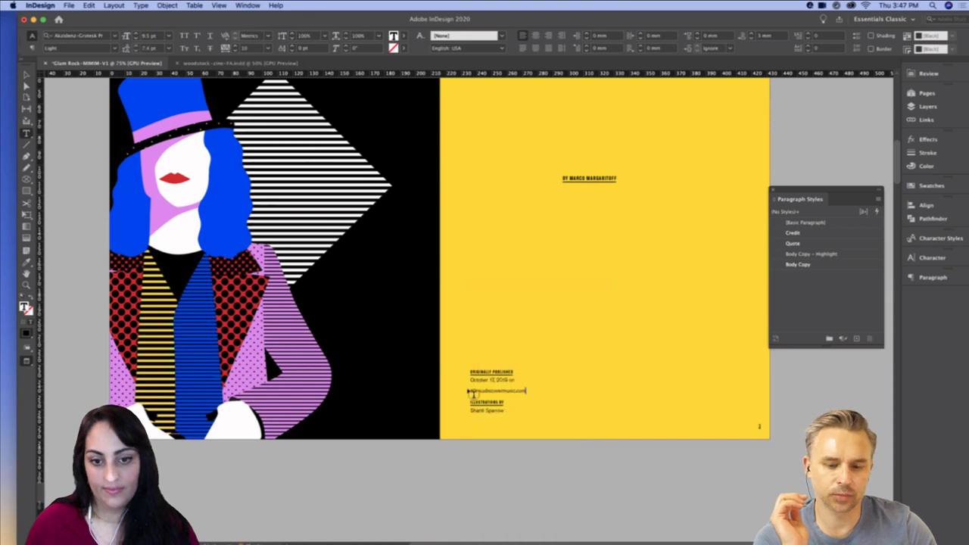
{"action": "left_click", "coordinate": [469, 390]}
{"action": "key", "text": "BackSpace"}
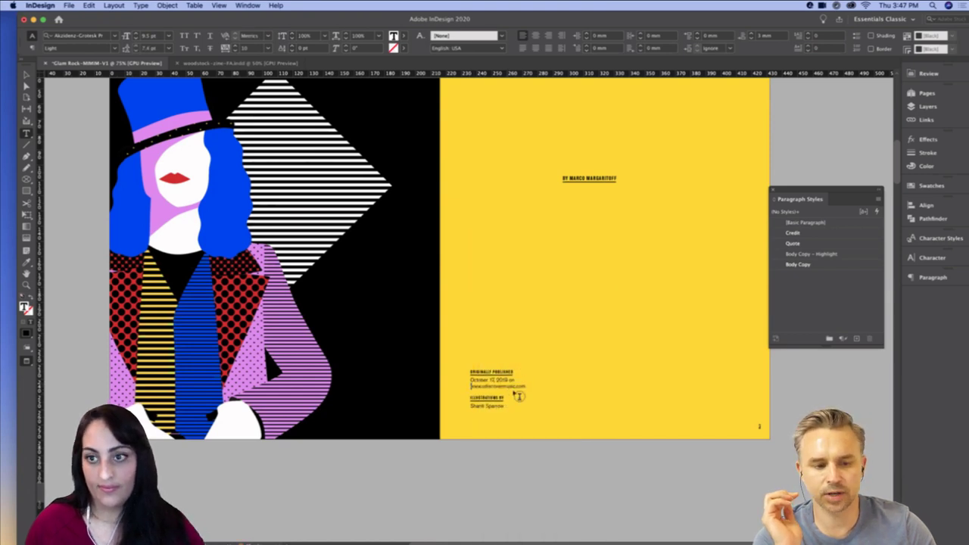
{"action": "key", "text": "Escape"}
{"action": "mouse_move", "coordinate": [623, 522]}
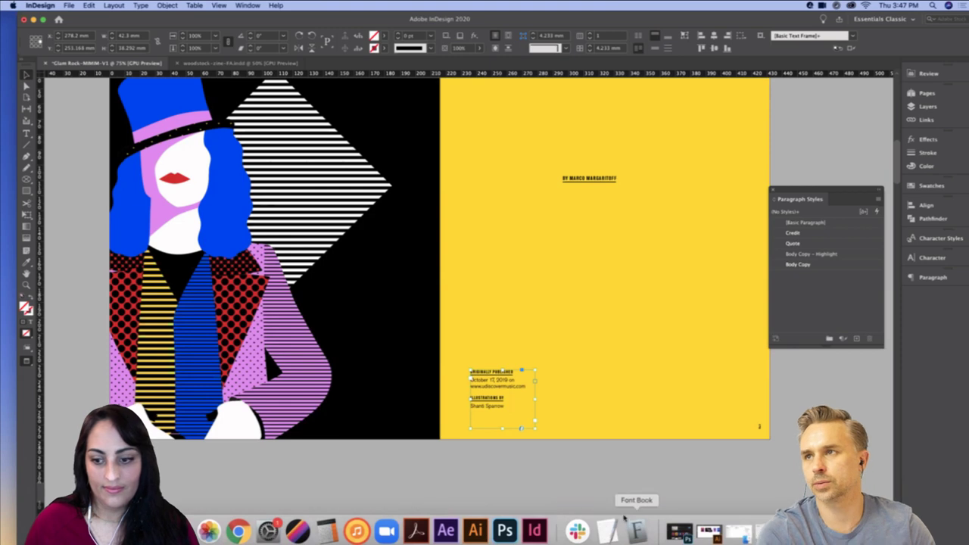
{"action": "left_click", "coordinate": [523, 470]}
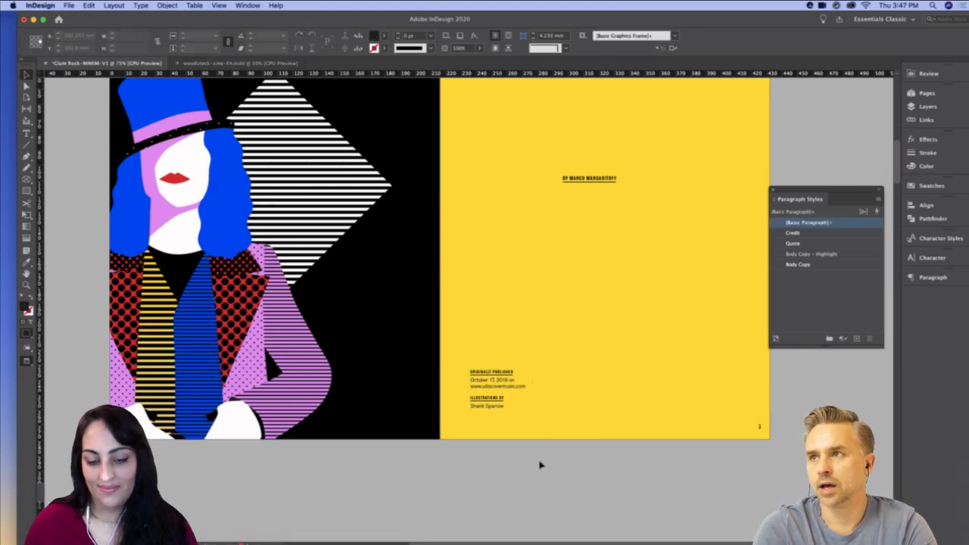
{"action": "scroll", "coordinate": [545, 532], "scroll_direction": "left", "scroll_amount": 1}
{"action": "left_click", "coordinate": [607, 533]}
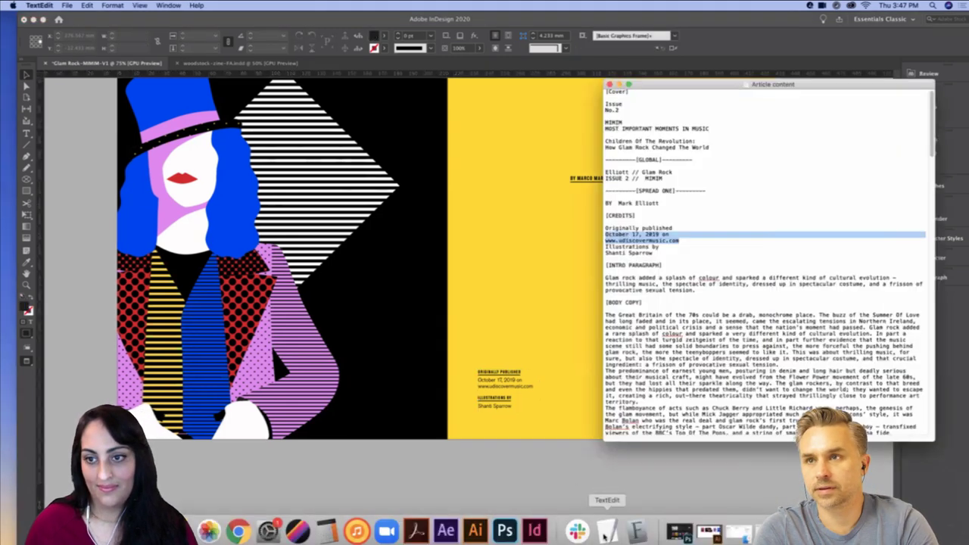
{"action": "left_click", "coordinate": [649, 252]}
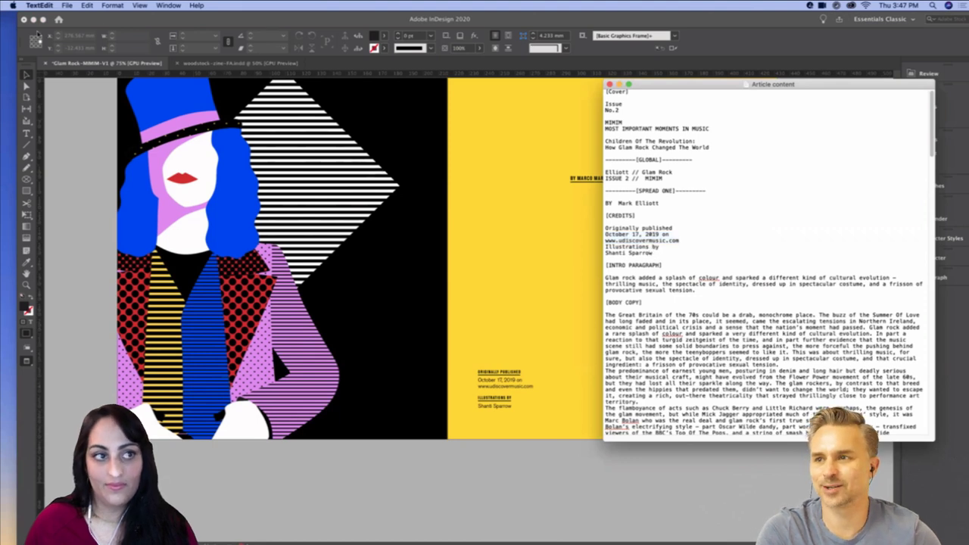
{"action": "left_click", "coordinate": [101, 22]}
{"action": "left_click_drag", "start_coordinate": [96, 20], "coordinate": [82, 19]}
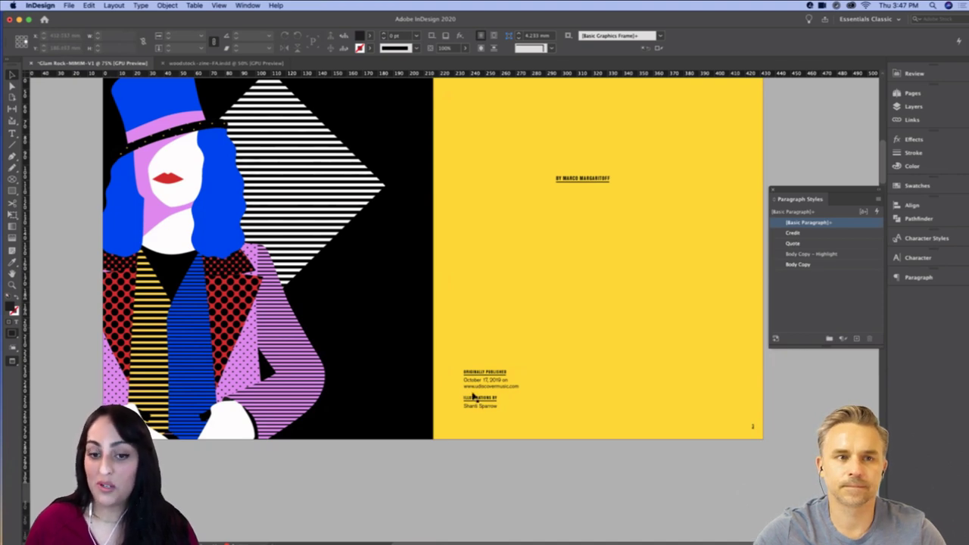
Copy the author byline from the Article content document in TextEdit and paste it over the byline on the yellow page in InDesign
{"action": "mouse_move", "coordinate": [635, 544]}
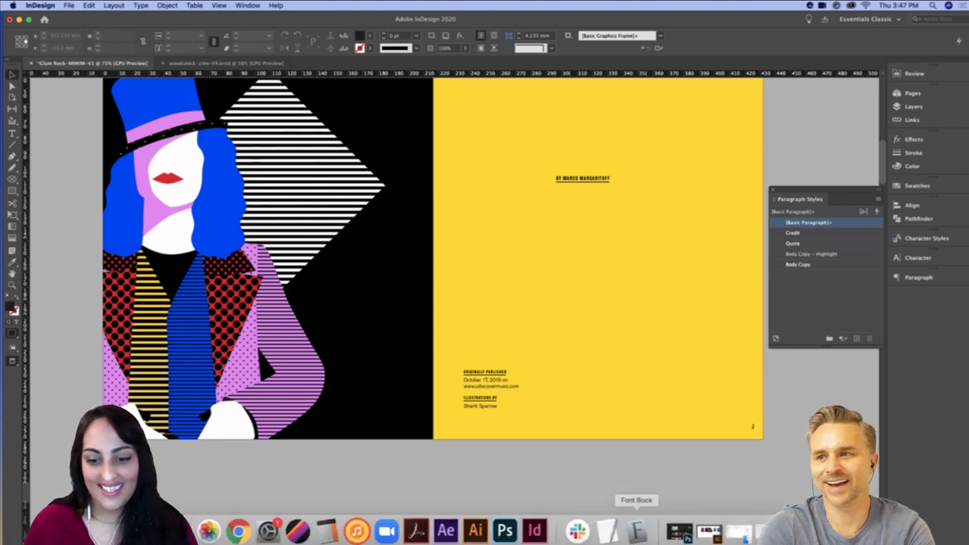
{"action": "left_click", "coordinate": [609, 528]}
{"action": "left_click_drag", "start_coordinate": [648, 87], "coordinate": [715, 106]}
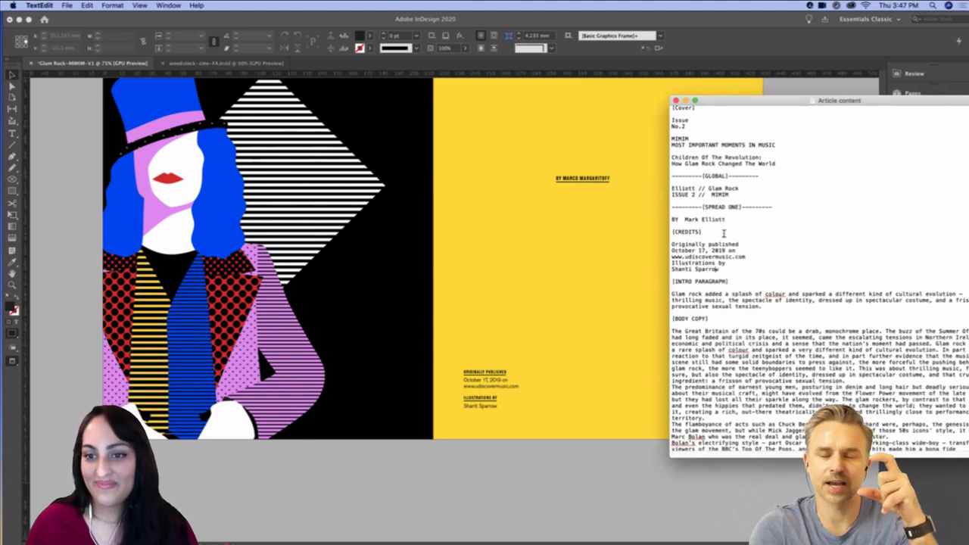
{"action": "left_click_drag", "start_coordinate": [728, 219], "coordinate": [678, 219]}
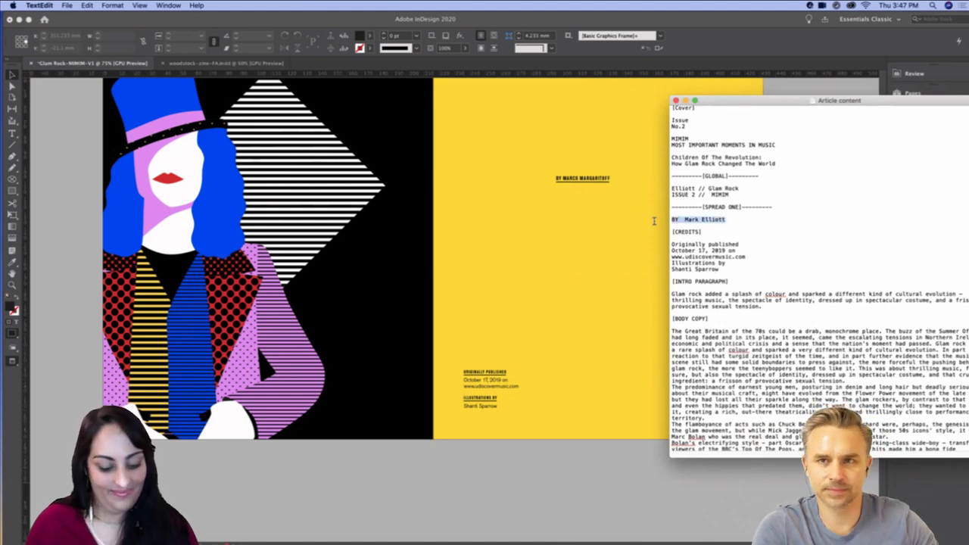
{"action": "double_click", "coordinate": [574, 178]}
{"action": "key", "text": "super+a"}
{"action": "key", "text": "super+v"}
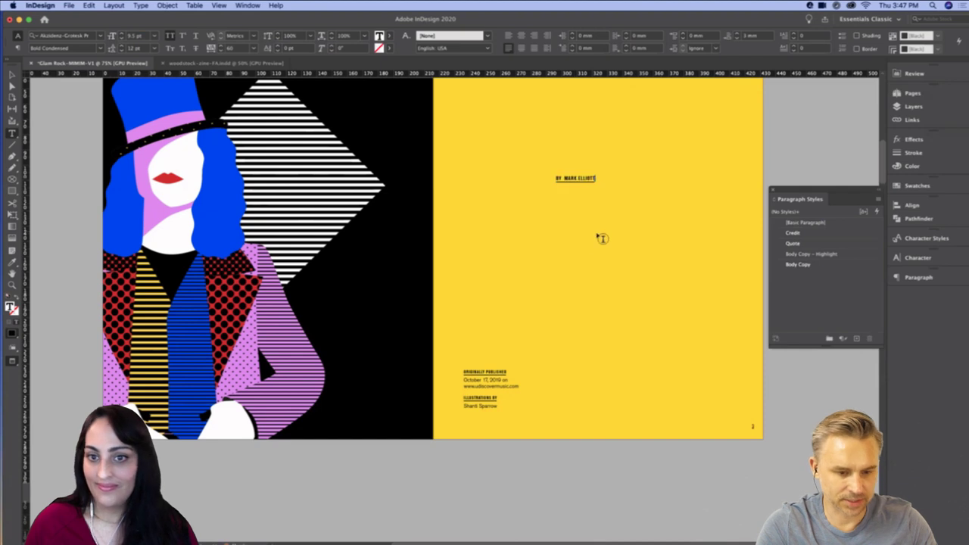
{"action": "key", "text": "Escape"}
{"action": "left_click", "coordinate": [804, 152]}
Show the guides and frame edges on the opening spread and move the floating Paragraph Styles panel further up
{"action": "key", "text": "w"}
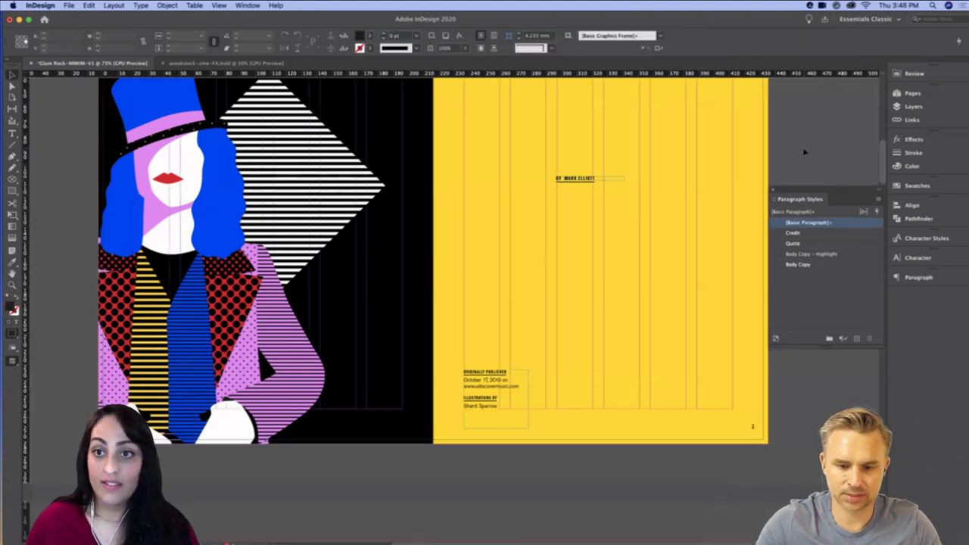
{"action": "left_click_drag", "start_coordinate": [857, 192], "coordinate": [848, 89]}
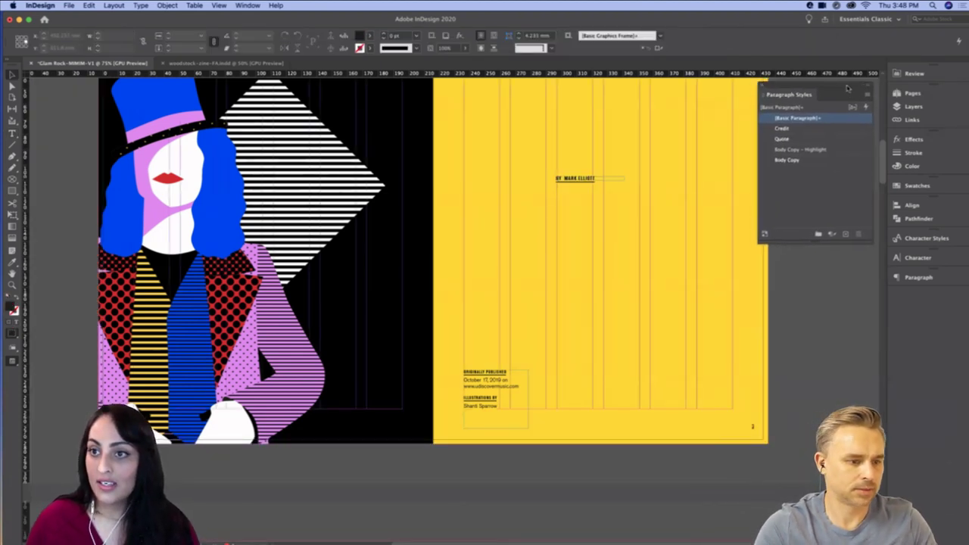
{"action": "left_click_drag", "start_coordinate": [838, 289], "coordinate": [802, 290]}
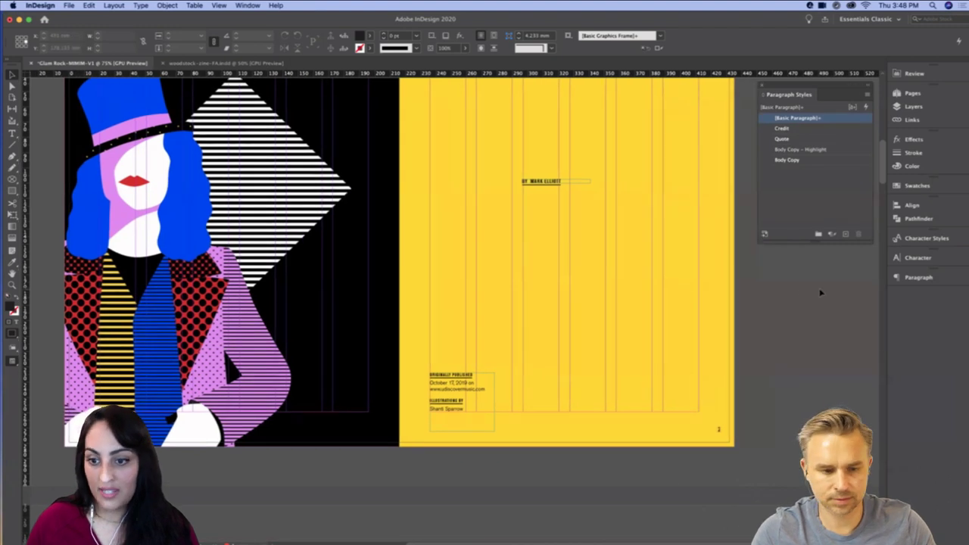
{"action": "key", "text": "w"}
{"action": "key", "text": "w"}
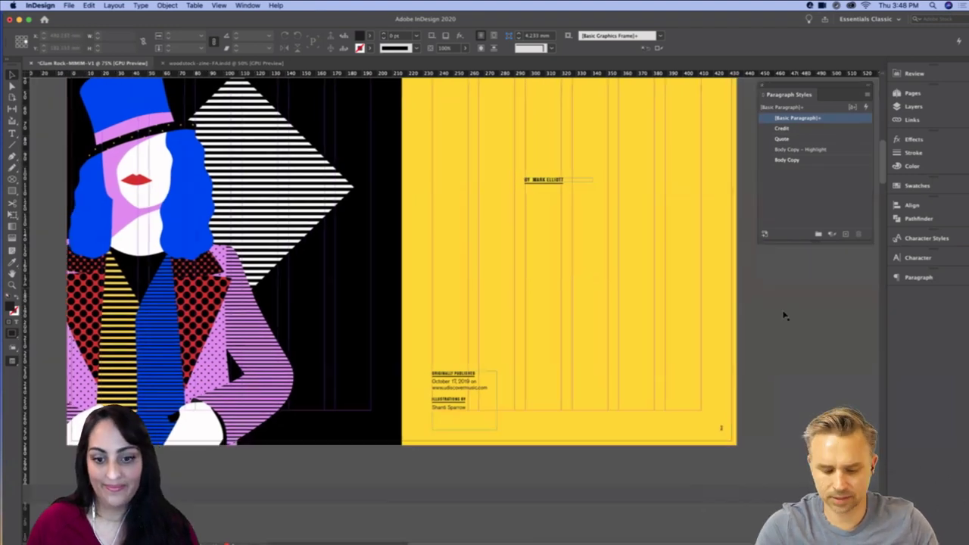
Switch to the Article content document in TextEdit, copy the spread-one intro paragraph and body copy, and minimise the document window
{"action": "left_click", "coordinate": [607, 532]}
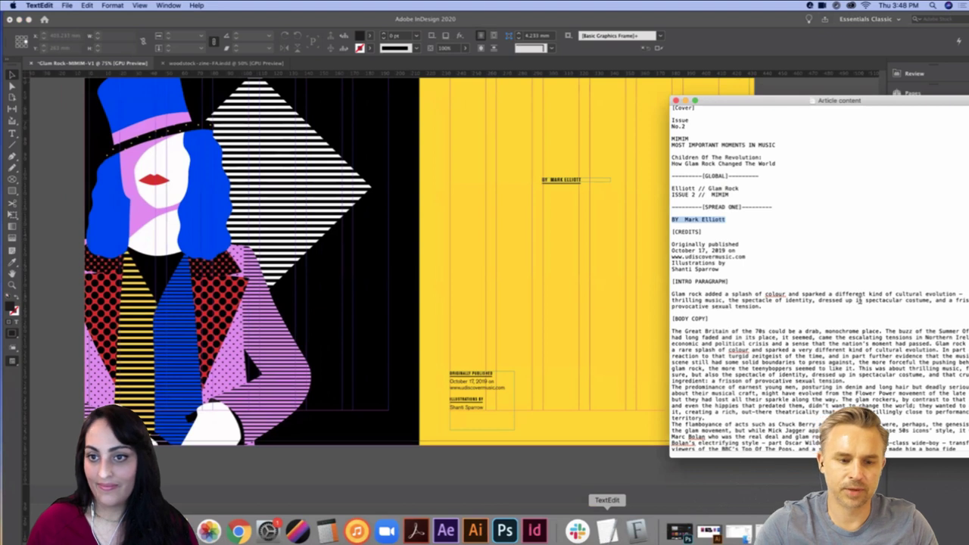
{"action": "left_click_drag", "start_coordinate": [754, 102], "coordinate": [594, 81]}
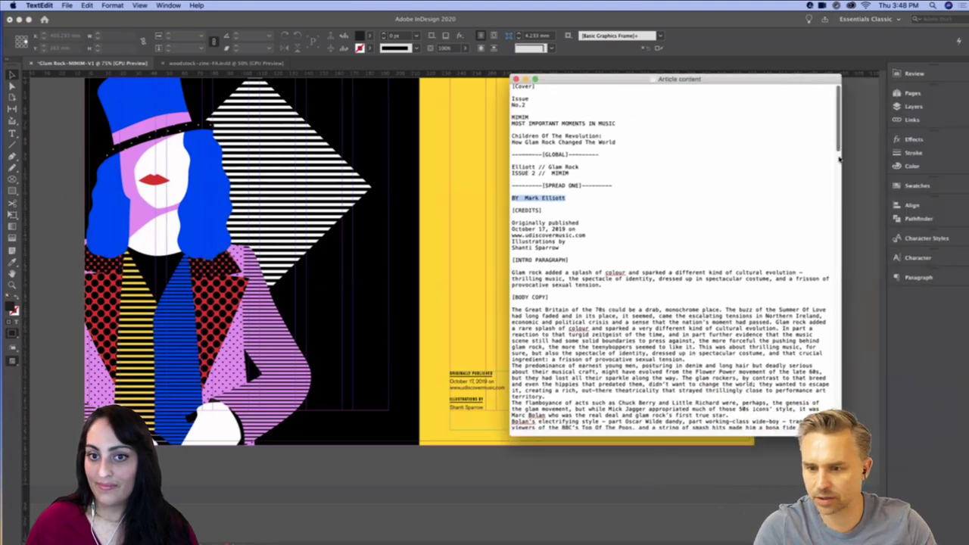
{"action": "scroll", "coordinate": [838, 152], "scroll_direction": "down", "scroll_amount": 5}
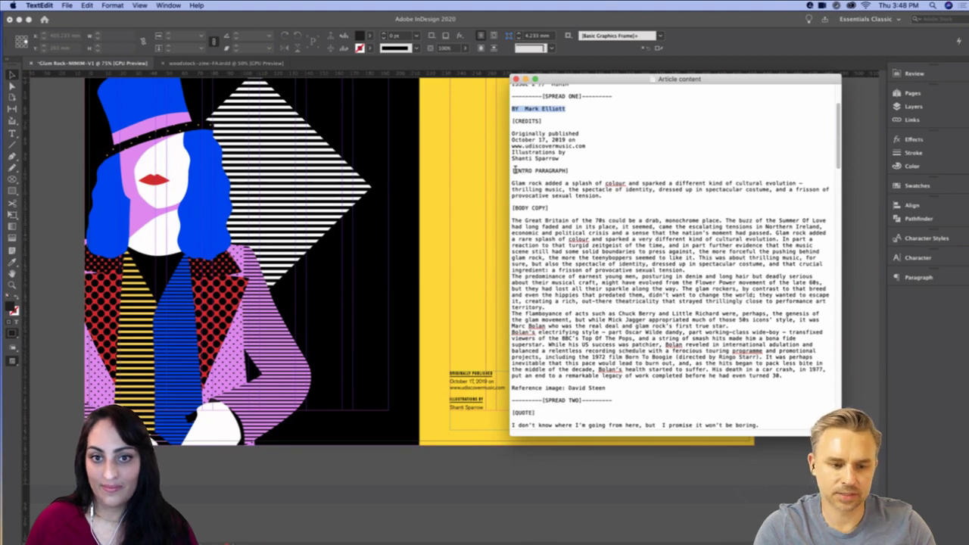
{"action": "left_click_drag", "start_coordinate": [512, 168], "coordinate": [801, 386]}
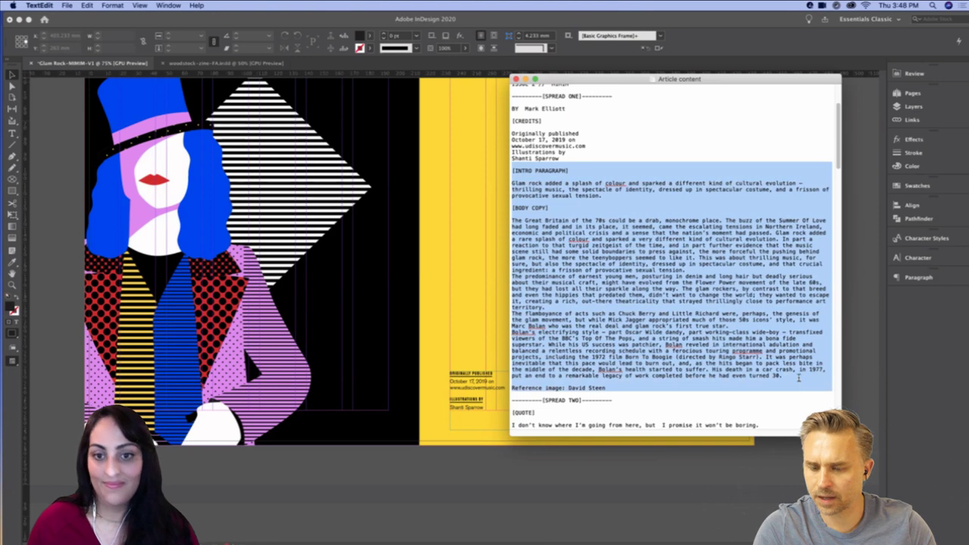
{"action": "left_click", "coordinate": [514, 171]}
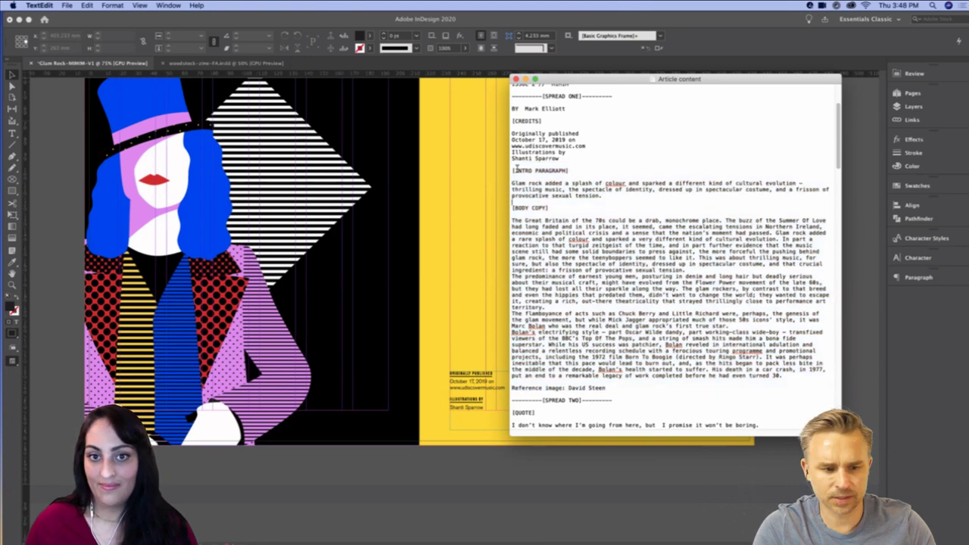
{"action": "left_click_drag", "start_coordinate": [514, 171], "coordinate": [642, 387]}
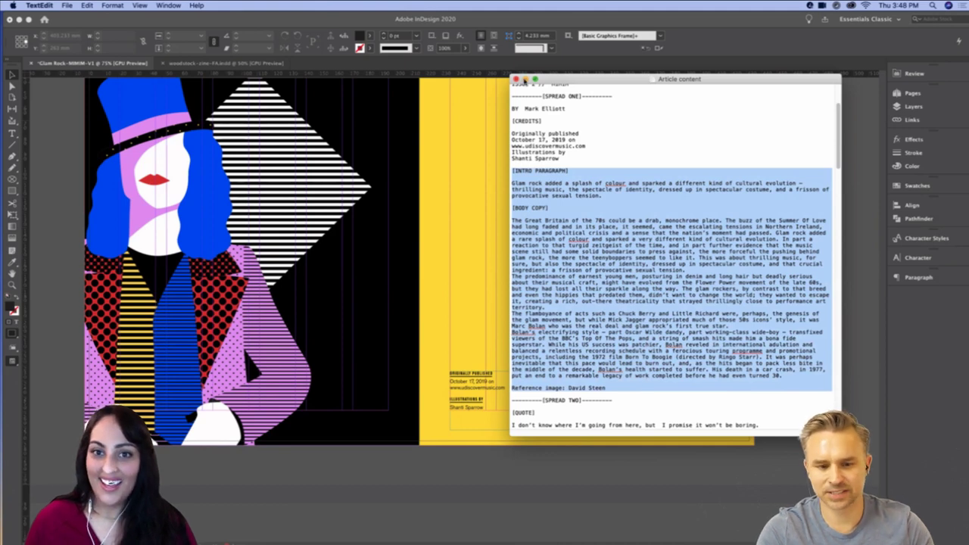
{"action": "left_click", "coordinate": [605, 189]}
{"action": "left_click_drag", "start_coordinate": [629, 391], "coordinate": [508, 172]}
{"action": "left_click", "coordinate": [525, 80]}
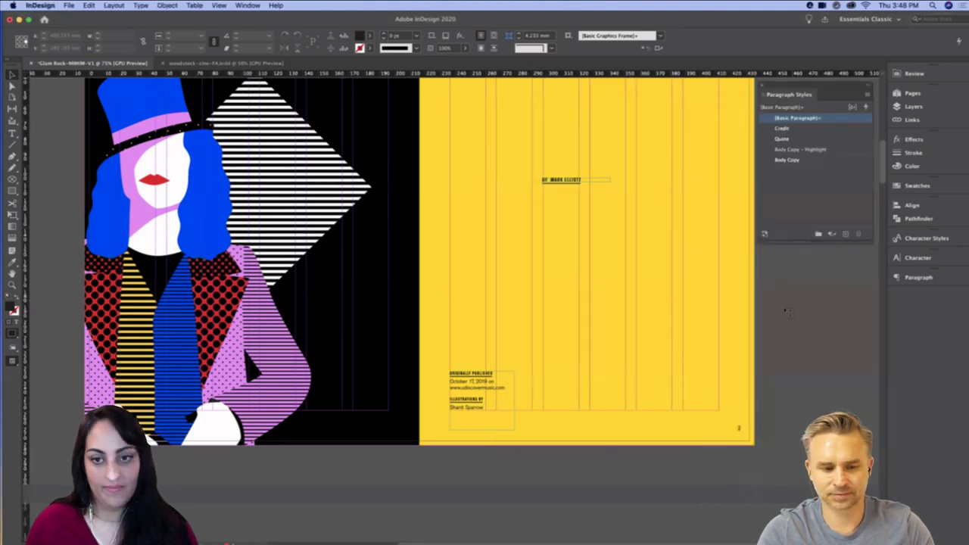
Paste the copied text into a new text frame below the byline, about 54 mm wide and 139 mm tall, ending at the page margin
{"action": "key", "text": "t"}
{"action": "left_click_drag", "start_coordinate": [801, 400], "coordinate": [542, 211]}
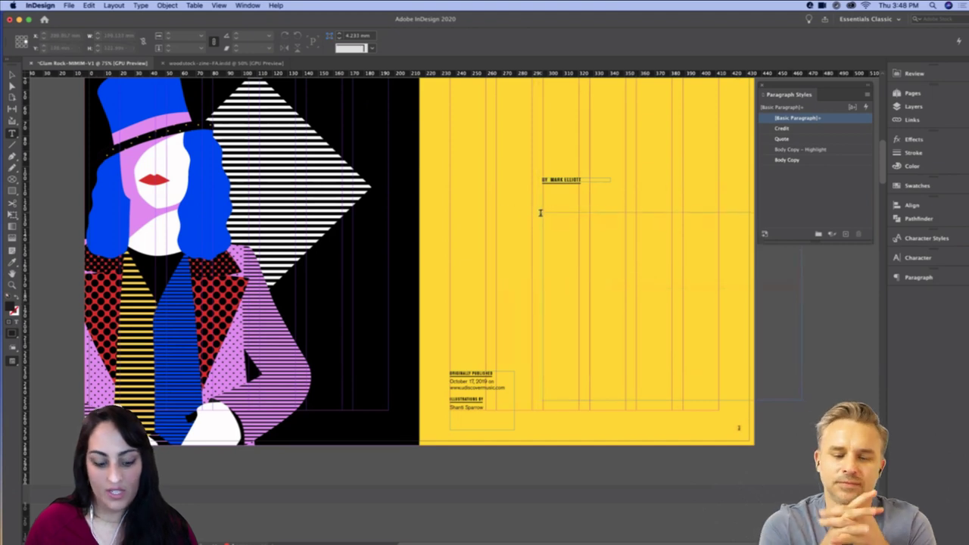
{"action": "key", "text": "super+v"}
{"action": "left_click_drag", "start_coordinate": [800, 306], "coordinate": [625, 324]}
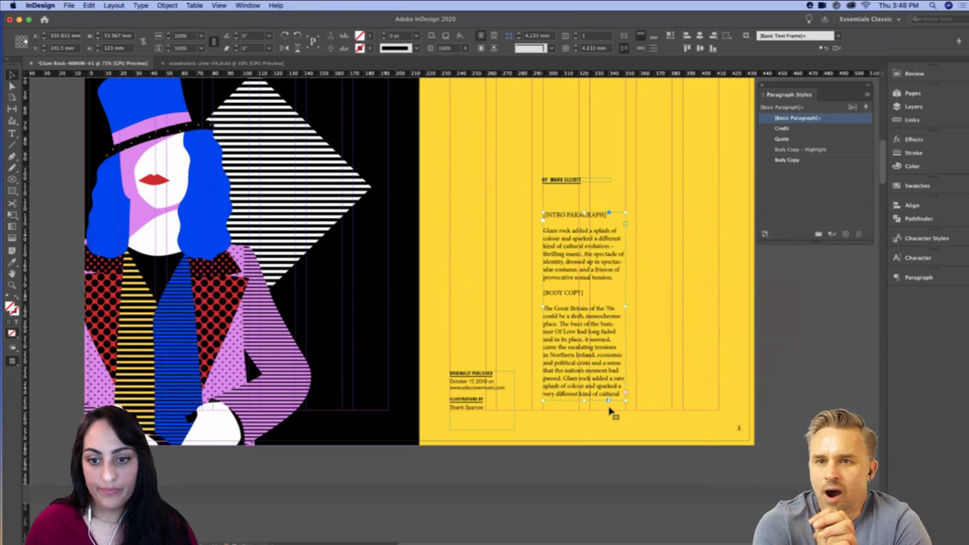
{"action": "left_click_drag", "start_coordinate": [584, 401], "coordinate": [584, 410]}
{"action": "left_click_drag", "start_coordinate": [584, 213], "coordinate": [583, 199]}
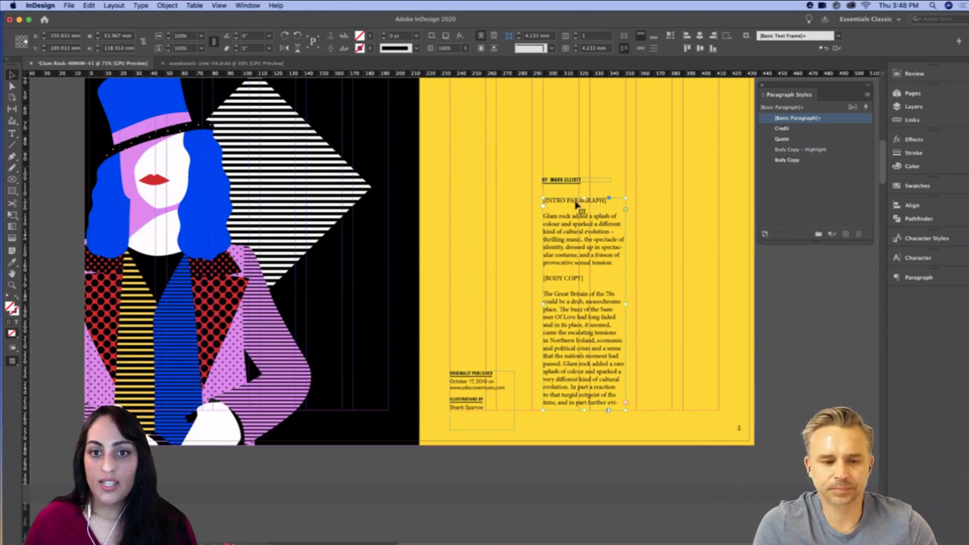
Delete the "[INTRO PARAGRAPH]" label and the empty line below it from the pasted text
{"action": "triple_click", "coordinate": [575, 200]}
{"action": "key", "text": "BackSpace"}
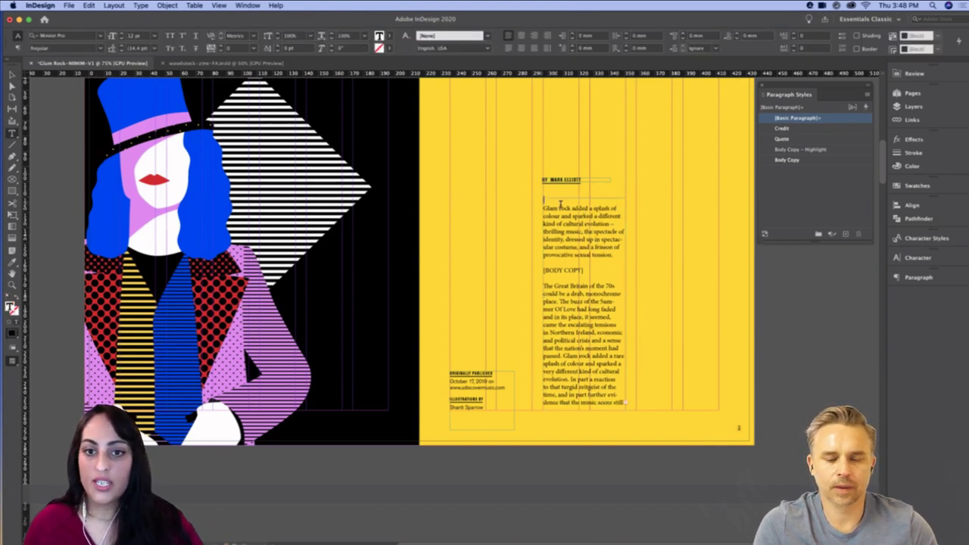
{"action": "key", "text": "BackSpace"}
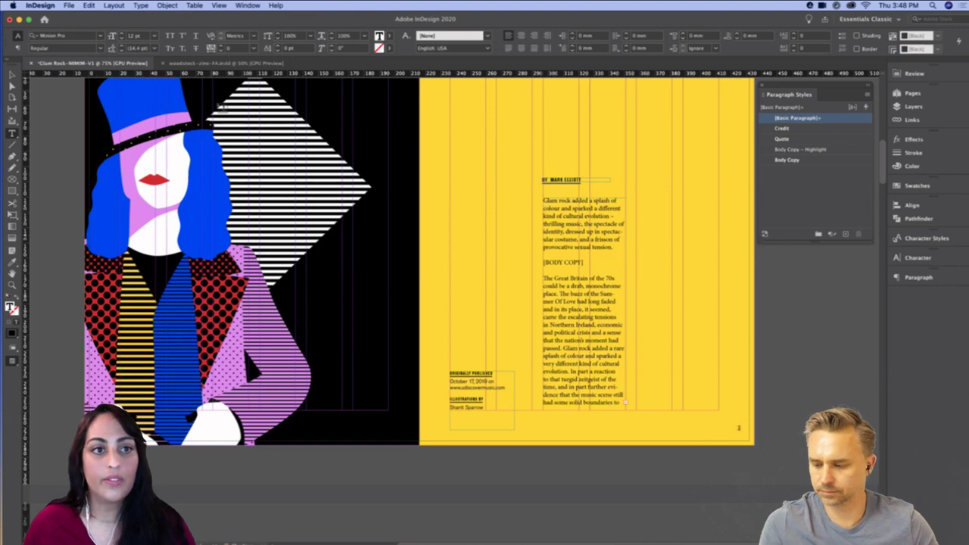
Copy the vertical column rules from the opening spread of woodstock-zine-FA.indd and place them around the text columns on the glam rock zine's yellow page
{"action": "key", "text": "super+grave"}
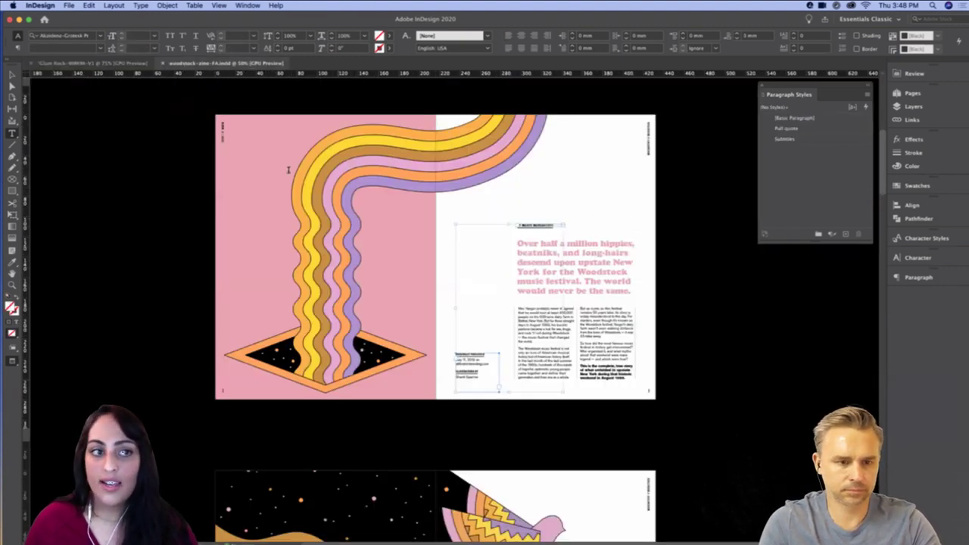
{"action": "left_click", "coordinate": [12, 76]}
{"action": "left_click", "coordinate": [149, 160]}
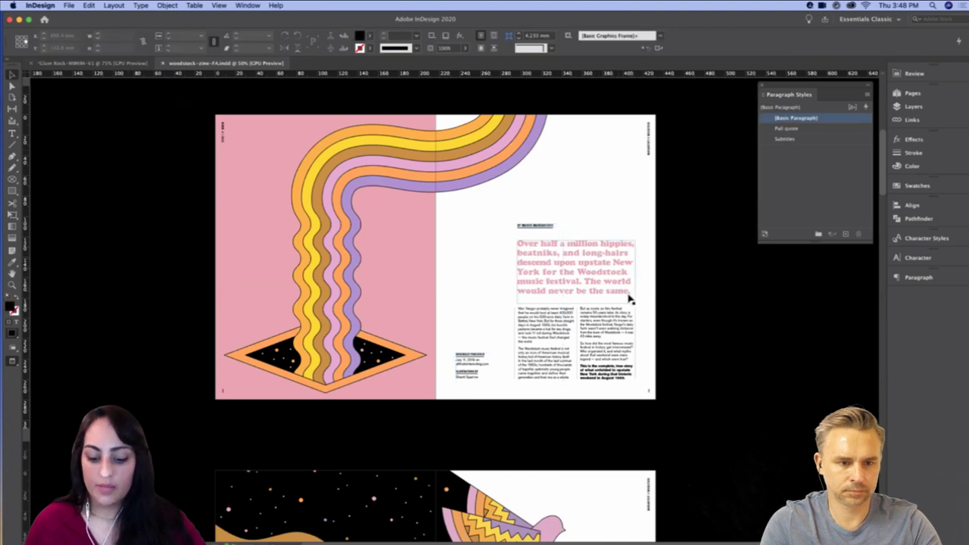
{"action": "key", "text": "super+equal"}
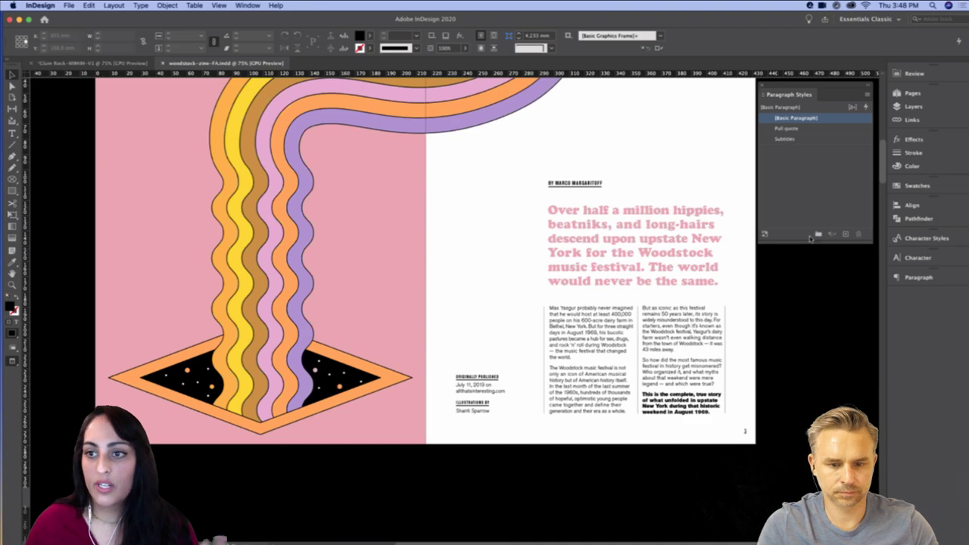
{"action": "mouse_move", "coordinate": [882, 149]}
{"action": "left_mouse_down"}
{"action": "mouse_move", "coordinate": [884, 164]}
{"action": "mouse_move", "coordinate": [882, 146]}
{"action": "left_mouse_up"}
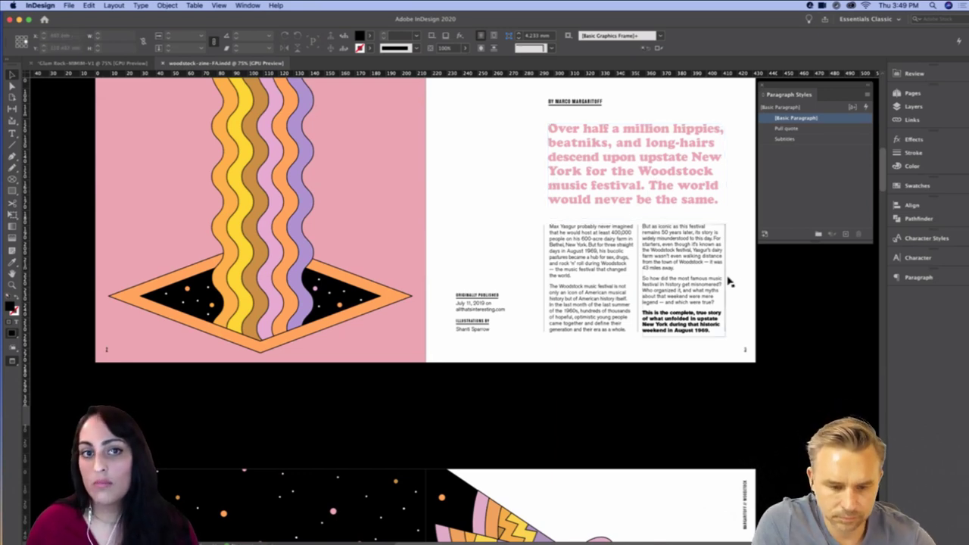
{"action": "left_click", "coordinate": [545, 257]}
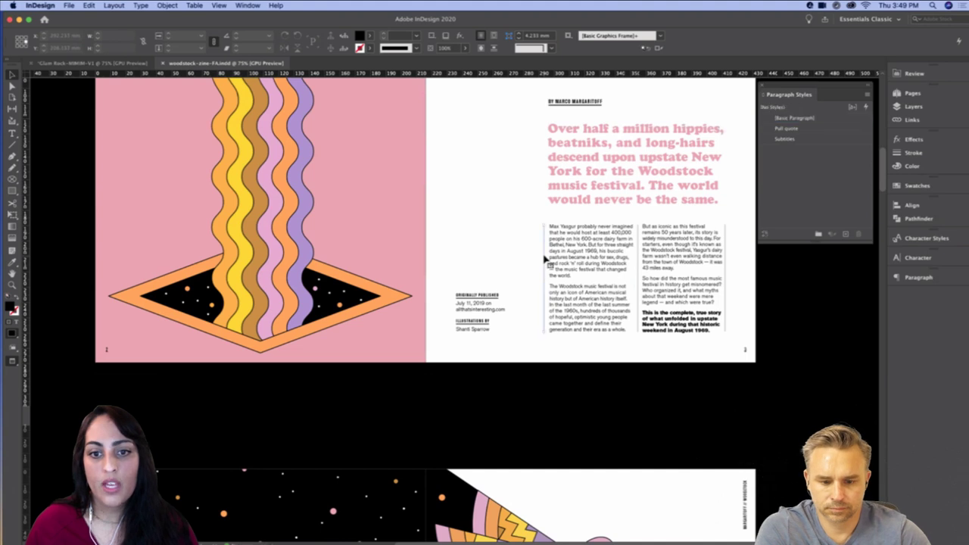
{"action": "left_click", "coordinate": [726, 289], "text": "shift"}
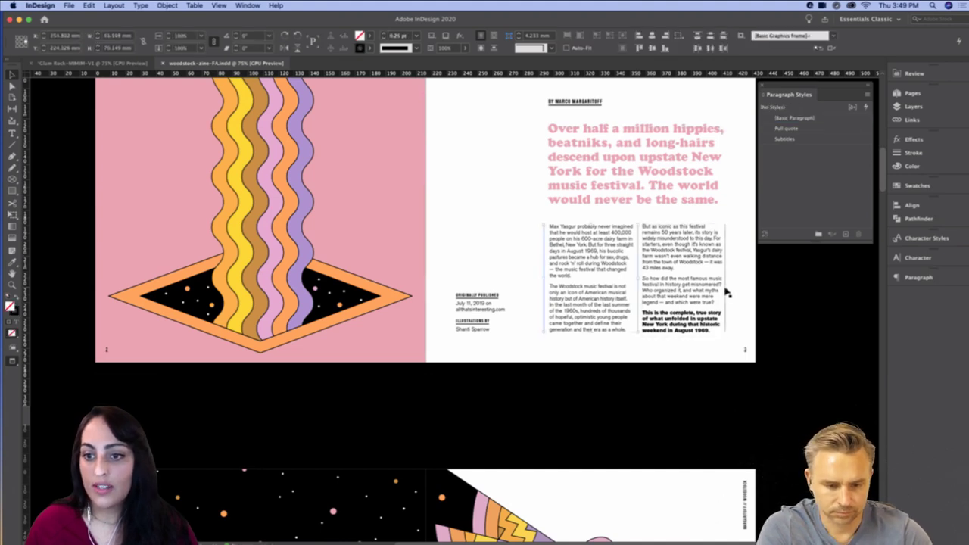
{"action": "left_click", "coordinate": [68, 64]}
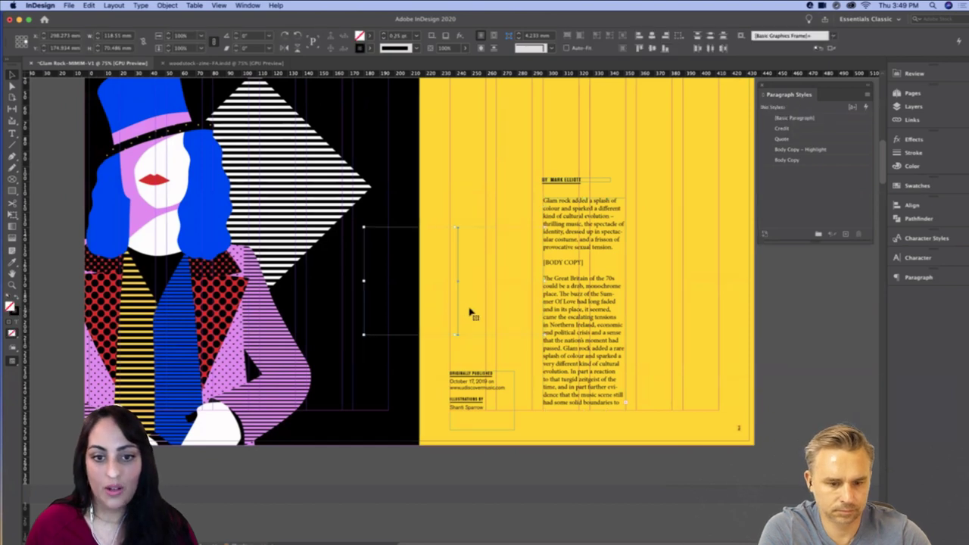
{"action": "left_click_drag", "start_coordinate": [461, 320], "coordinate": [636, 332]}
Cut the intro paragraph out of the body text frame, lower that frame's upper edge, and move the byline up to make room
{"action": "left_click", "coordinate": [567, 269]}
{"action": "double_click", "coordinate": [567, 266]}
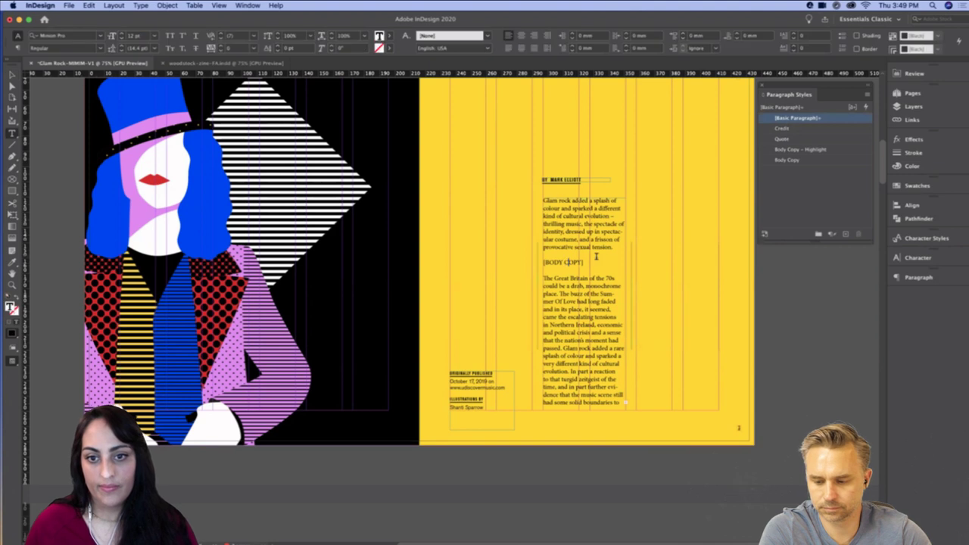
{"action": "left_click_drag", "start_coordinate": [614, 248], "coordinate": [526, 191]}
{"action": "key", "text": "ctrl+c"}
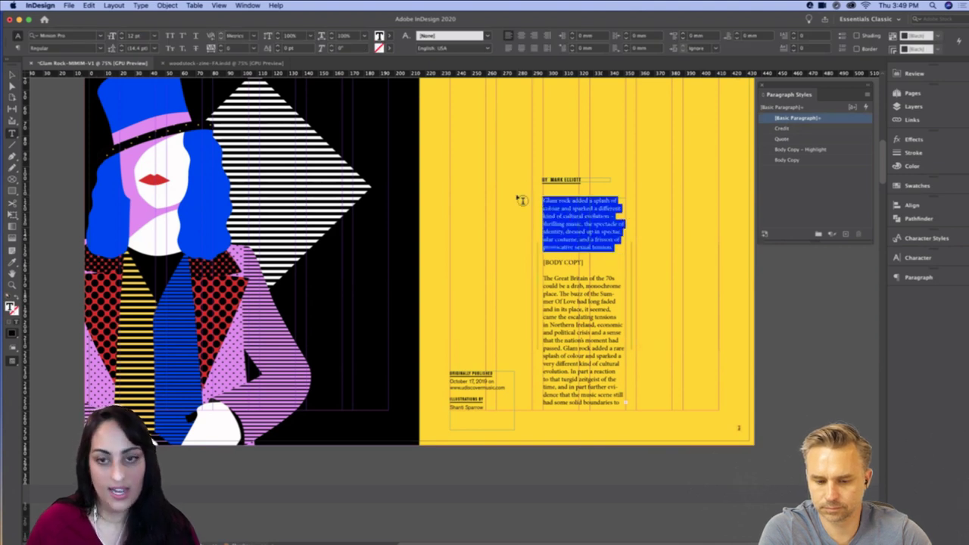
{"action": "key", "text": "BackSpace"}
{"action": "key", "text": "Escape"}
{"action": "left_click_drag", "start_coordinate": [584, 197], "coordinate": [583, 228]}
{"action": "left_click_drag", "start_coordinate": [566, 183], "coordinate": [567, 138]}
{"action": "left_click", "coordinate": [805, 320]}
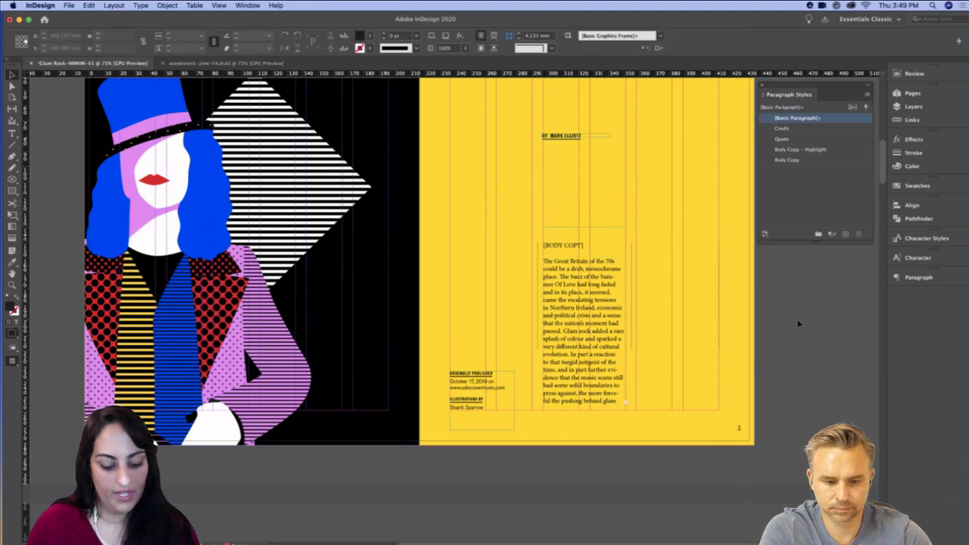
Paste the intro paragraph into its own frame between the byline and body copy, spanning the width of both text columns
{"action": "key", "text": "ctrl+v"}
{"action": "left_click_drag", "start_coordinate": [452, 281], "coordinate": [718, 197]}
{"action": "left_click_drag", "start_coordinate": [631, 237], "coordinate": [631, 227]}
Set the whole intro paragraph in Kabel Black at 17 pt
{"action": "triple_click", "coordinate": [571, 180]}
{"action": "left_click", "coordinate": [576, 183]}
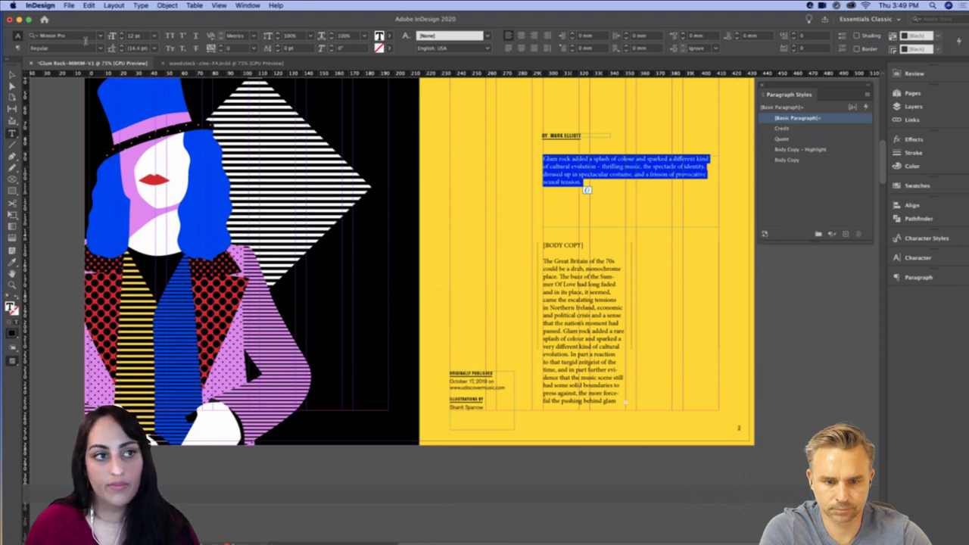
{"action": "left_click", "coordinate": [78, 35]}
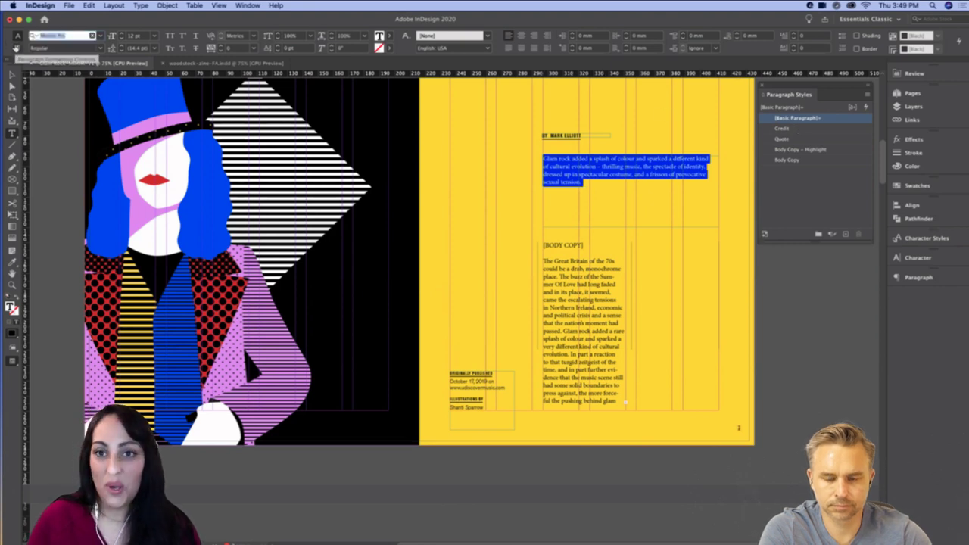
{"action": "type", "text": "kabel"}
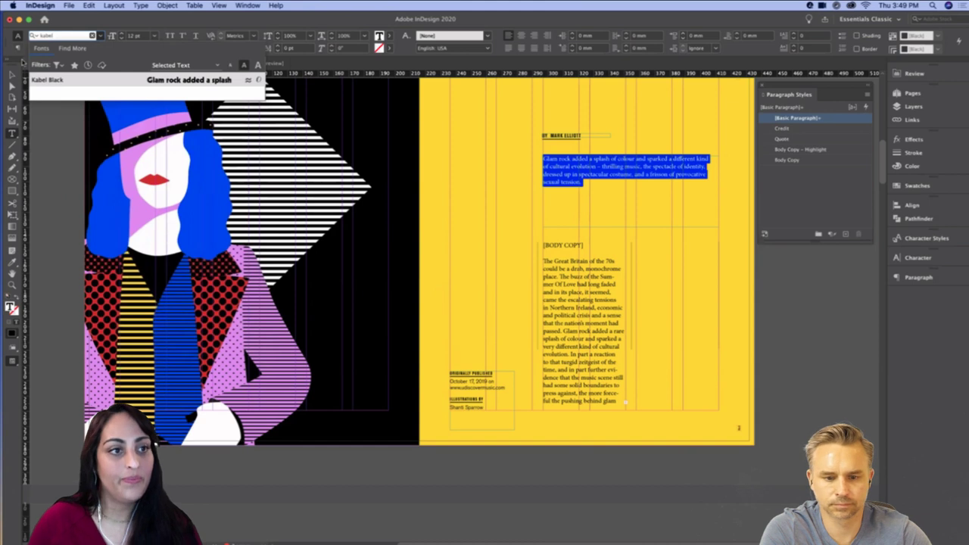
{"action": "left_click", "coordinate": [47, 80]}
{"action": "left_click", "coordinate": [121, 35]}
{"action": "left_click", "coordinate": [121, 34]}
{"action": "left_click", "coordinate": [121, 34]}
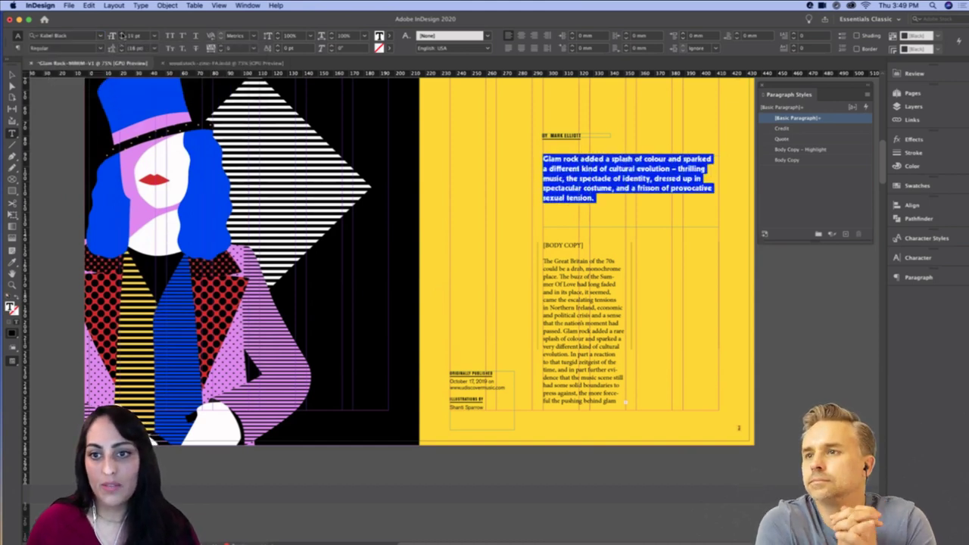
{"action": "left_click", "coordinate": [121, 34]}
{"action": "left_click", "coordinate": [121, 34]}
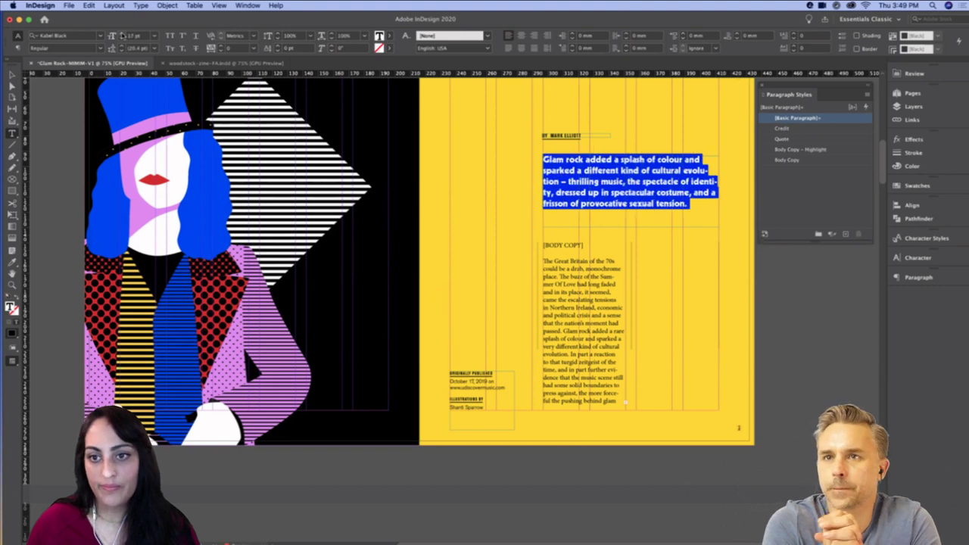
{"action": "left_click", "coordinate": [121, 34]}
{"action": "left_click", "coordinate": [121, 39]}
{"action": "key", "text": "Escape"}
Fit the intro frame's height to its text and move it down slightly toward the body copy
{"action": "double_click", "coordinate": [630, 228]}
{"action": "left_click_drag", "start_coordinate": [605, 189], "coordinate": [607, 203]}
{"action": "left_click", "coordinate": [816, 301]}
Delete the "[BODY COPY]" label and the blank lines so the body text starts with "The Great Britain of the 70s"
{"action": "scroll", "coordinate": [505, 291], "scroll_direction": "right", "scroll_amount": 2}
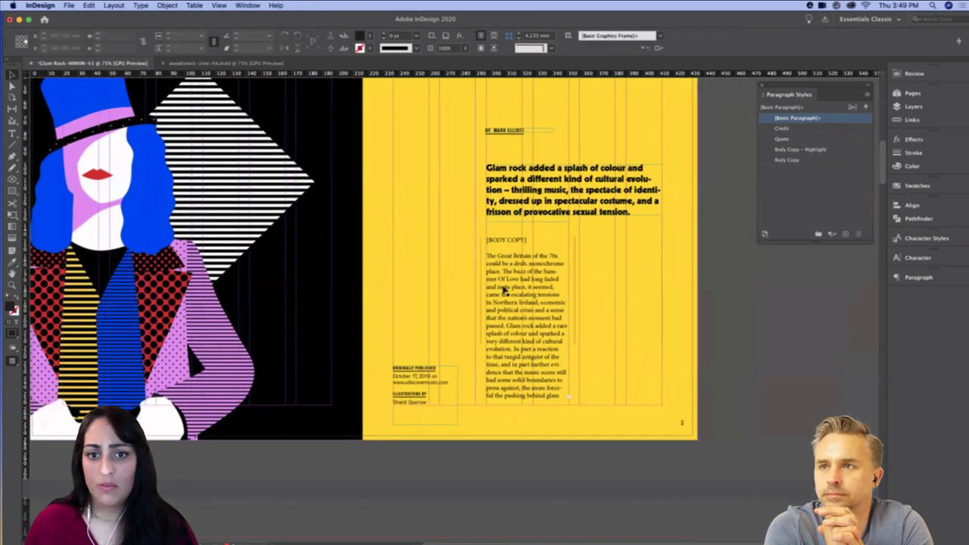
{"action": "double_click", "coordinate": [493, 256]}
{"action": "key", "text": "BackSpace"}
{"action": "key", "text": "BackSpace"}
{"action": "key", "text": "BackSpace"}
{"action": "key", "text": "BackSpace"}
{"action": "key", "text": "BackSpace"}
{"action": "key", "text": "BackSpace"}
{"action": "key", "text": "BackSpace"}
{"action": "key", "text": "BackSpace"}
{"action": "key", "text": "BackSpace"}
{"action": "key", "text": "BackSpace"}
{"action": "key", "text": "BackSpace"}
{"action": "key", "text": "BackSpace"}
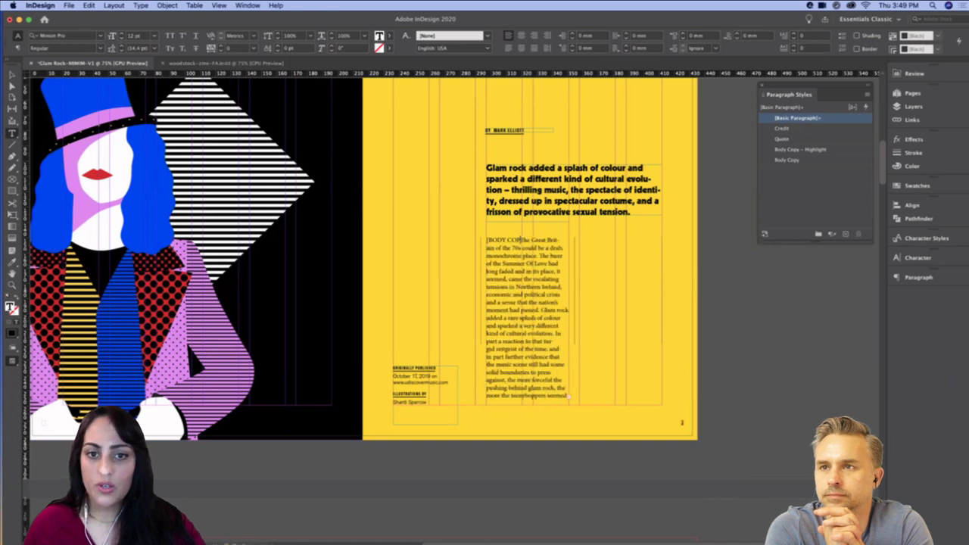
{"action": "key", "text": "BackSpace"}
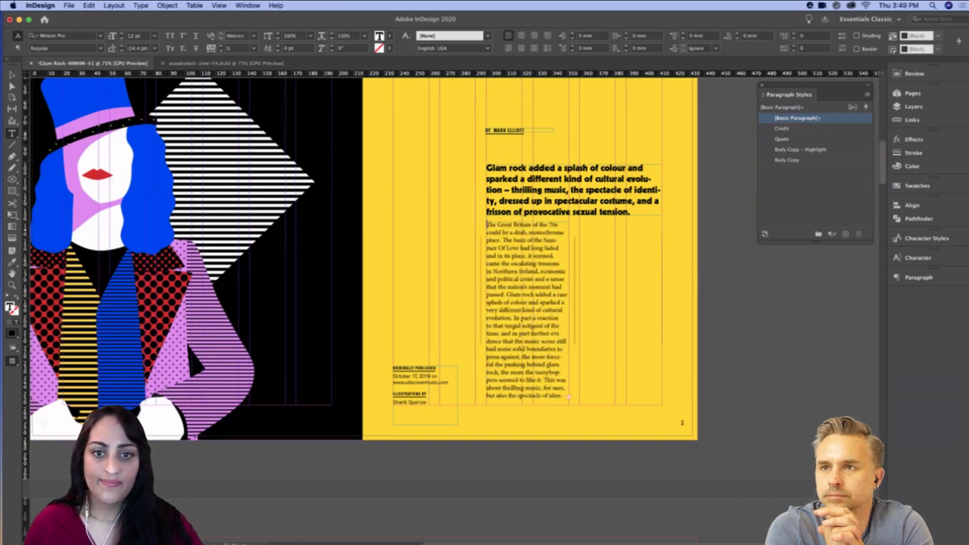
Apply the Body Copy paragraph style to all of the body text
{"action": "key", "text": "super+a"}
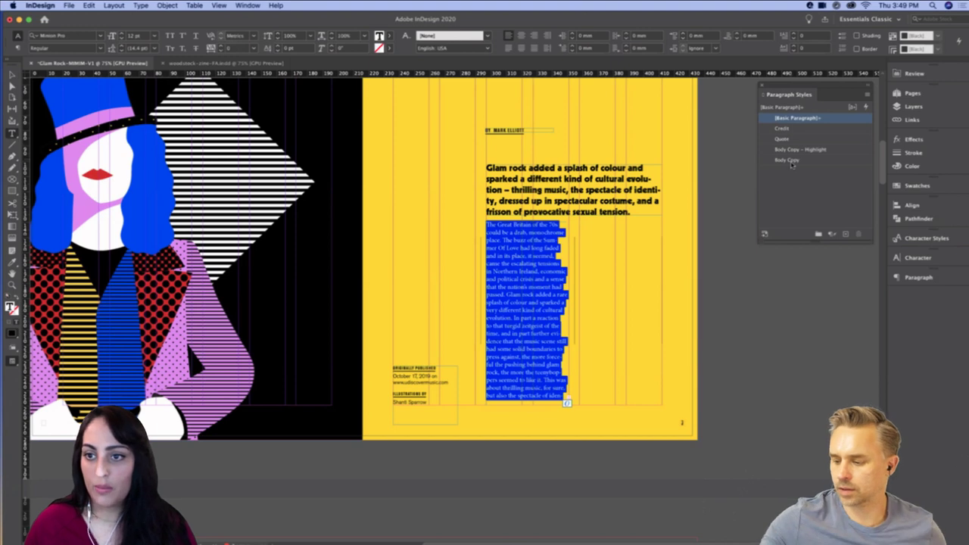
{"action": "left_click", "coordinate": [787, 160]}
{"action": "key", "text": "Escape"}
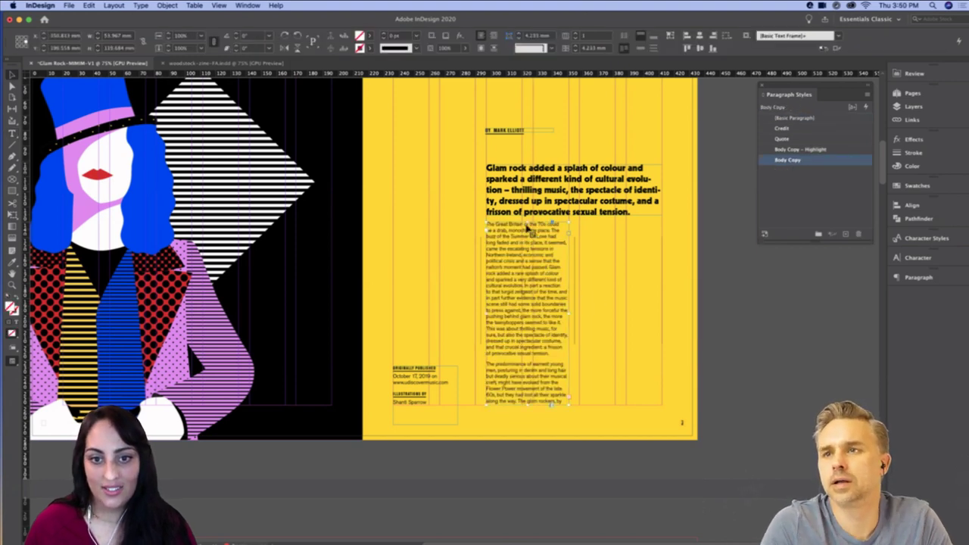
Flow the overset body copy into a second threaded column beside the first, with both frames about 110 mm tall
{"action": "left_click_drag", "start_coordinate": [528, 222], "coordinate": [662, 406]}
{"action": "left_click", "coordinate": [569, 398]}
{"action": "left_click", "coordinate": [730, 408]}
{"action": "left_click", "coordinate": [582, 276]}
{"action": "left_click", "coordinate": [556, 260], "text": "shift"}
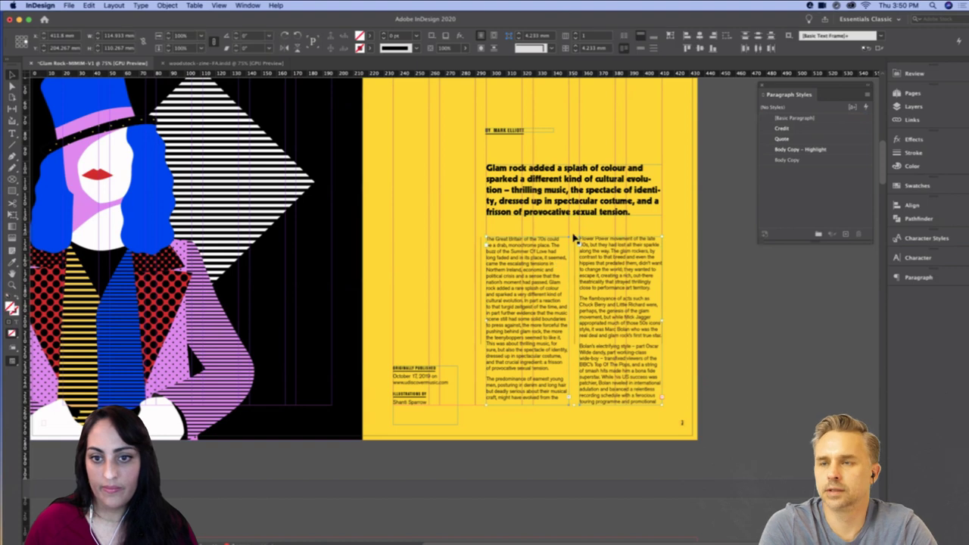
Move the intro paragraph up to just below the byline and extend both body columns upward to about 137 mm tall
{"action": "left_click_drag", "start_coordinate": [573, 235], "coordinate": [586, 179]}
{"action": "left_click", "coordinate": [554, 241]}
{"action": "left_click", "coordinate": [583, 226], "text": "shift"}
{"action": "left_click", "coordinate": [545, 228], "text": "shift"}
{"action": "left_click_drag", "start_coordinate": [575, 223], "coordinate": [575, 195]}
Delete the reference image credit line from the end of the body copy and deselect the frame
{"action": "double_click", "coordinate": [593, 400]}
{"action": "triple_click", "coordinate": [592, 400]}
{"action": "key", "text": "BackSpace"}
{"action": "key", "text": "Escape"}
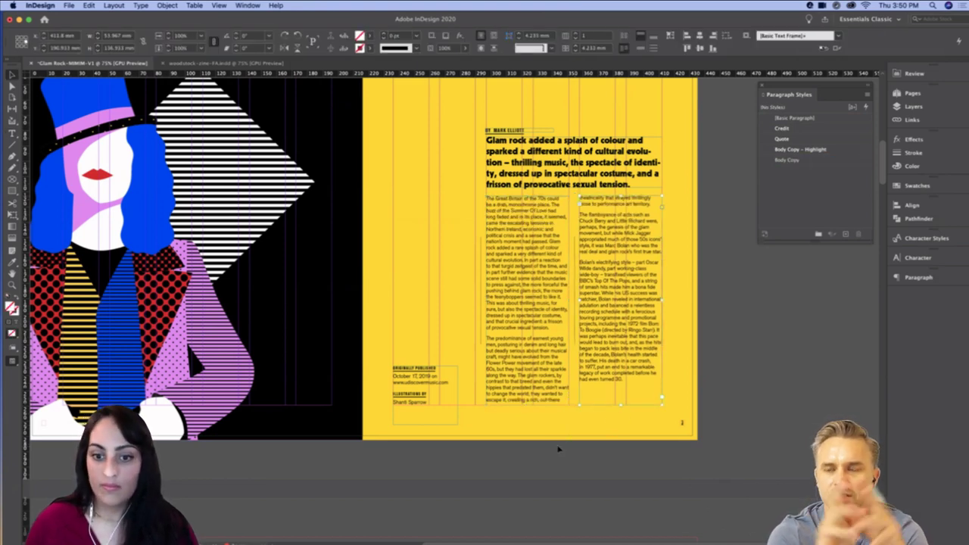
{"action": "left_click", "coordinate": [561, 448]}
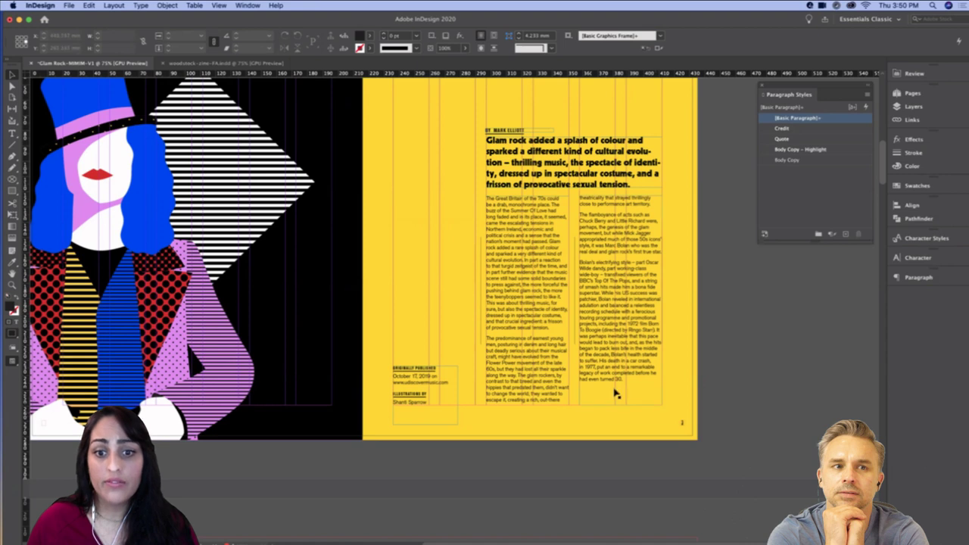
Clear the body text selection and check the opening spread's text layout in preview mode without guides
{"action": "double_click", "coordinate": [541, 375]}
{"action": "left_click_drag", "start_coordinate": [561, 387], "coordinate": [539, 363]}
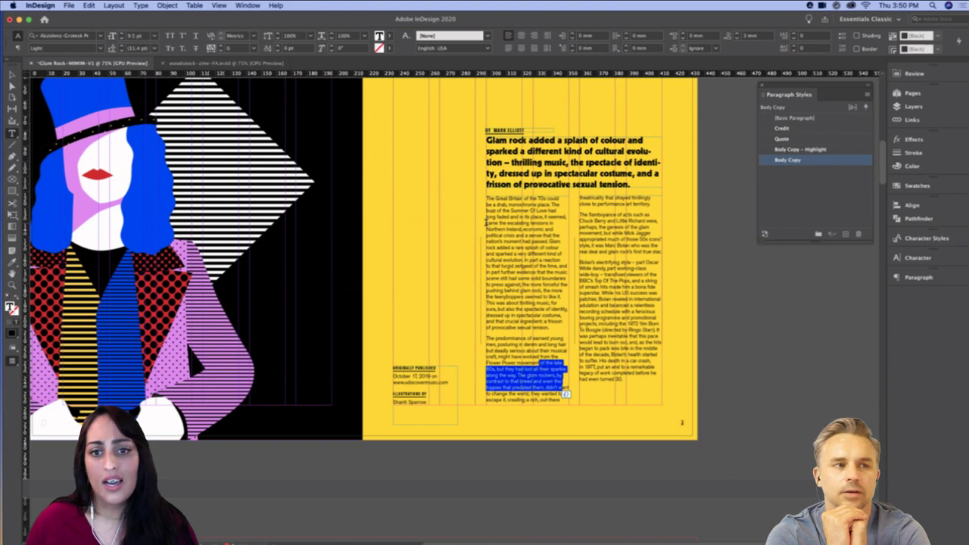
{"action": "key", "text": "Escape"}
{"action": "left_click", "coordinate": [742, 290]}
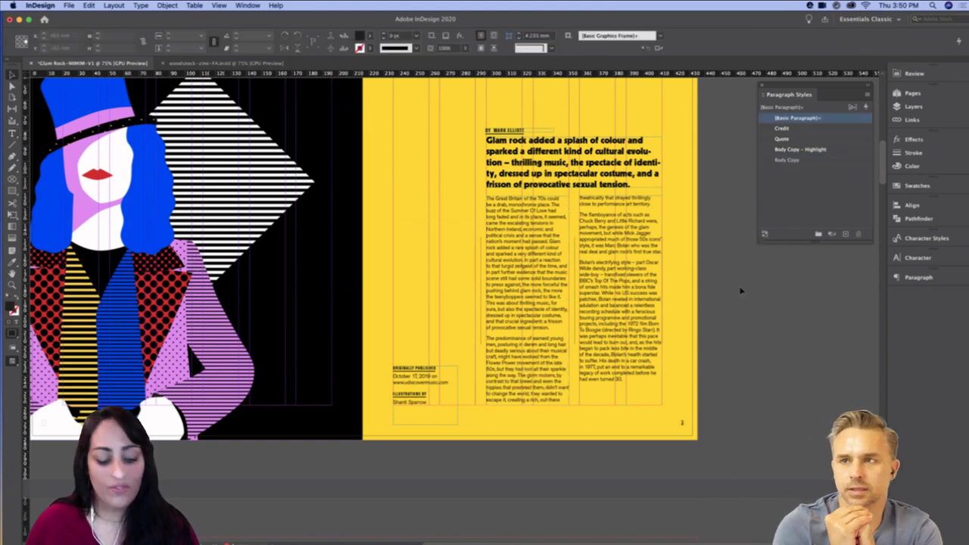
{"action": "key", "text": "w"}
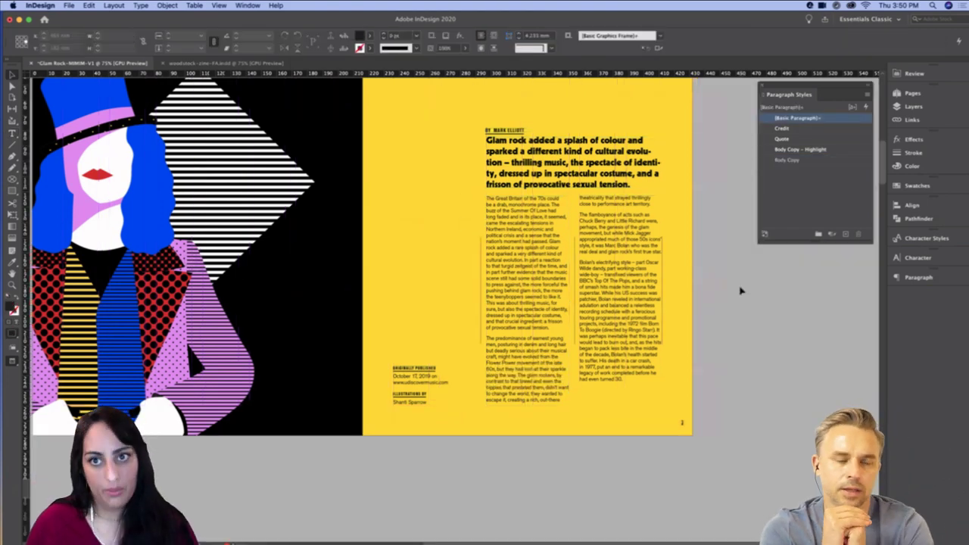
{"action": "key", "text": "w"}
{"action": "key", "text": "w"}
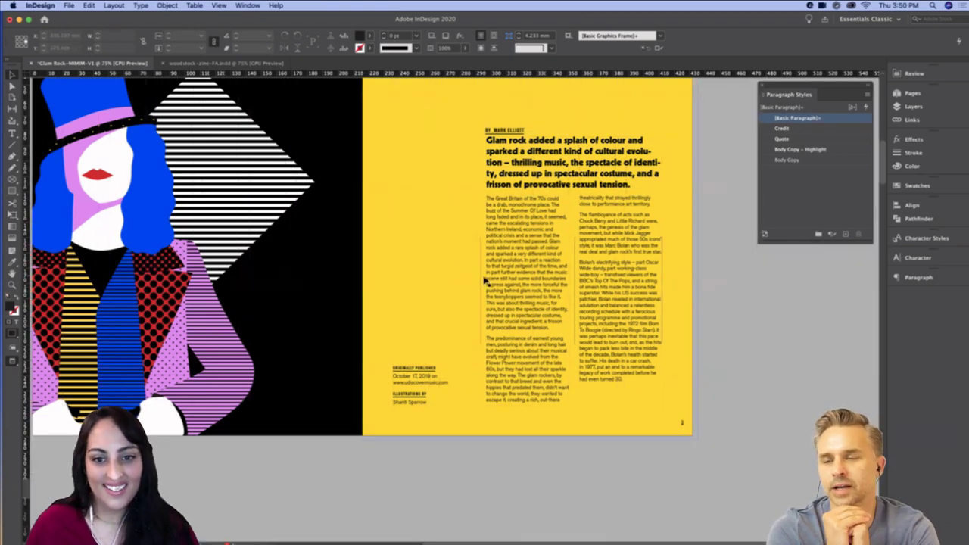
Shift the vertical rule along the second body column's right edge slightly outward, clear of the text
{"action": "left_click", "coordinate": [578, 289]}
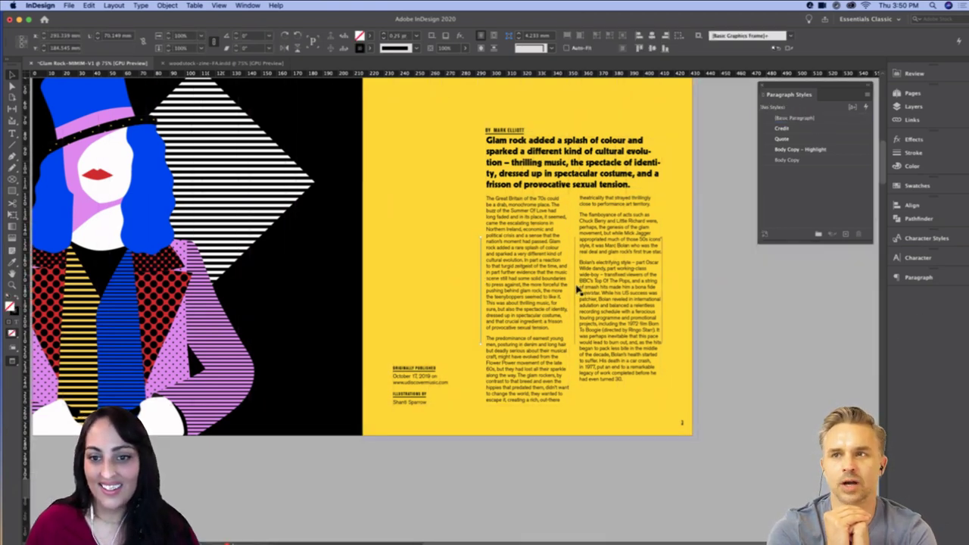
{"action": "left_click", "coordinate": [664, 306]}
{"action": "left_click_drag", "start_coordinate": [724, 300], "coordinate": [642, 301]}
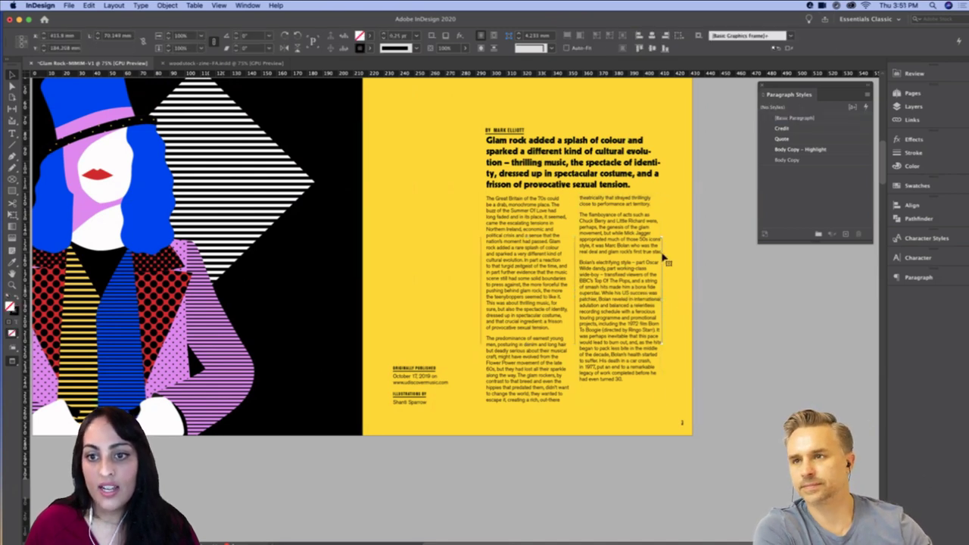
{"action": "left_click", "coordinate": [725, 281]}
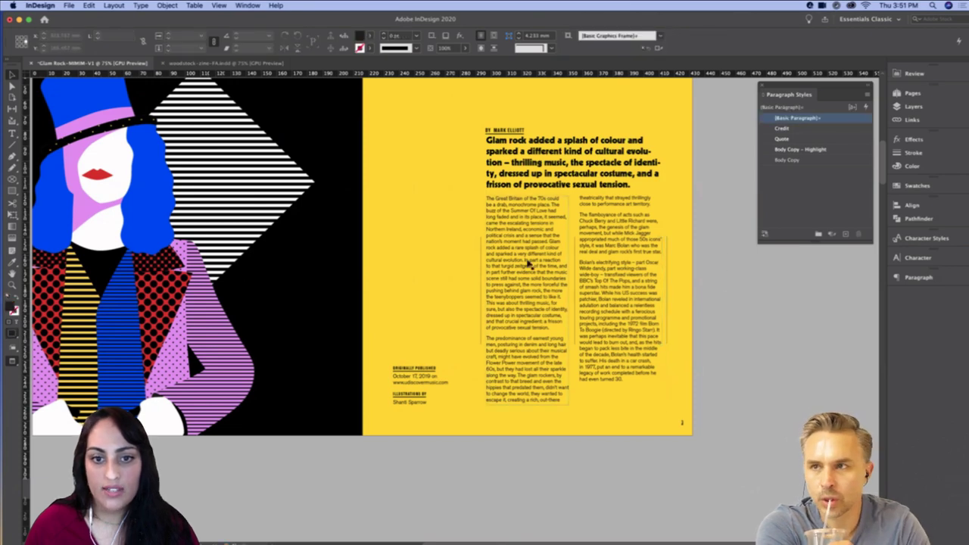
Select the first body paragraph and try loosening its leading to 16 pt
{"action": "scroll", "coordinate": [529, 263], "scroll_direction": "up", "scroll_amount": 4}
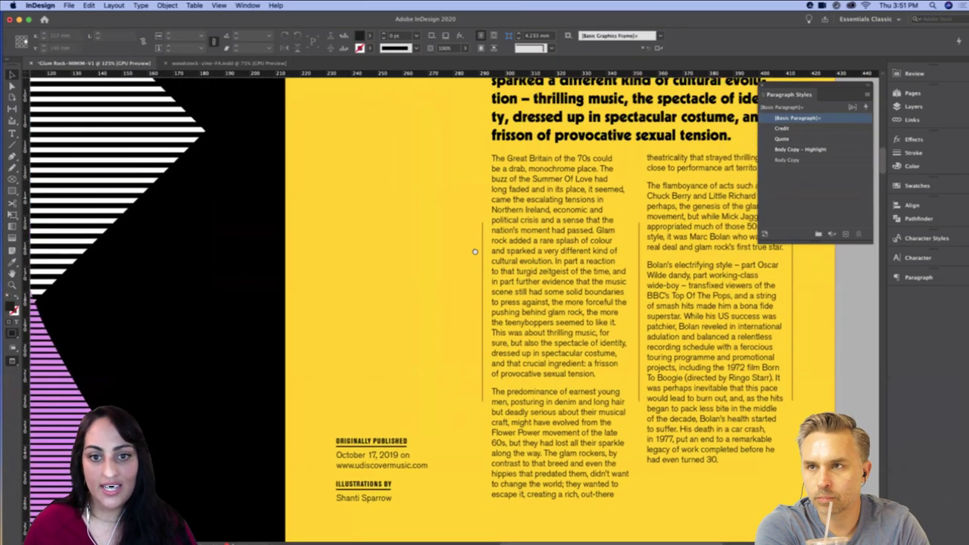
{"action": "scroll", "coordinate": [511, 262], "scroll_direction": "right", "scroll_amount": 2}
{"action": "double_click", "coordinate": [512, 264]}
{"action": "left_click_drag", "start_coordinate": [532, 405], "coordinate": [422, 189]}
{"action": "left_click", "coordinate": [917, 259]}
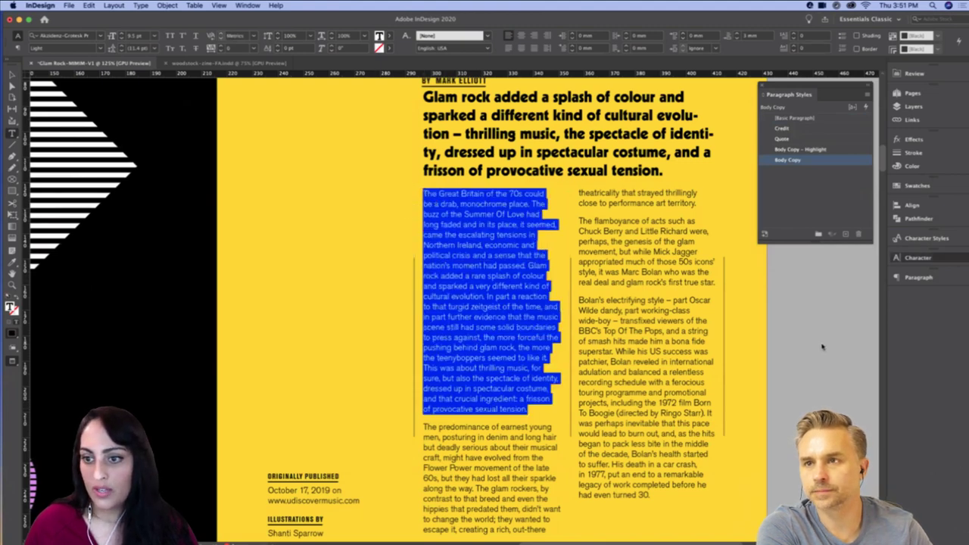
{"action": "left_click_drag", "start_coordinate": [813, 246], "coordinate": [657, 154]}
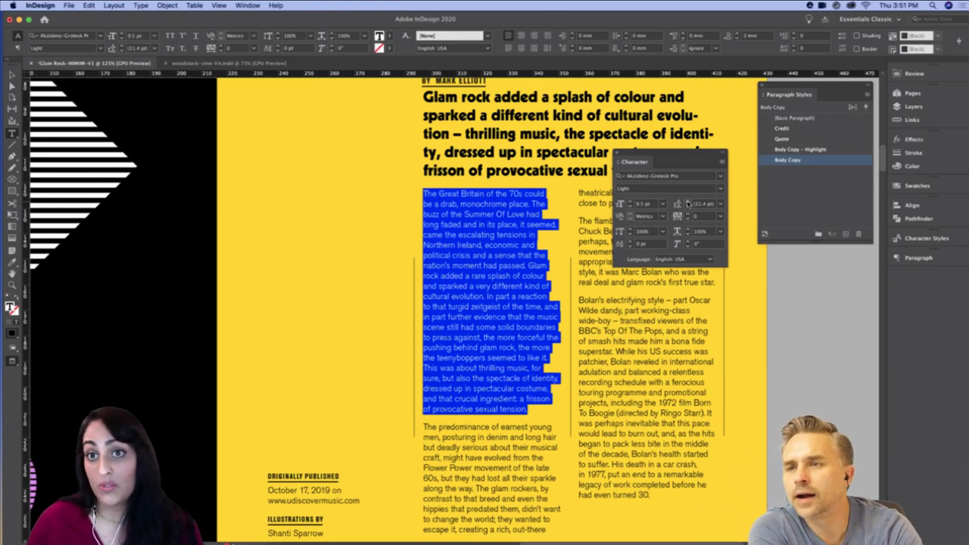
{"action": "left_click", "coordinate": [689, 203]}
{"action": "left_click", "coordinate": [688, 202]}
{"action": "left_click", "coordinate": [688, 203]}
{"action": "left_click", "coordinate": [688, 203]}
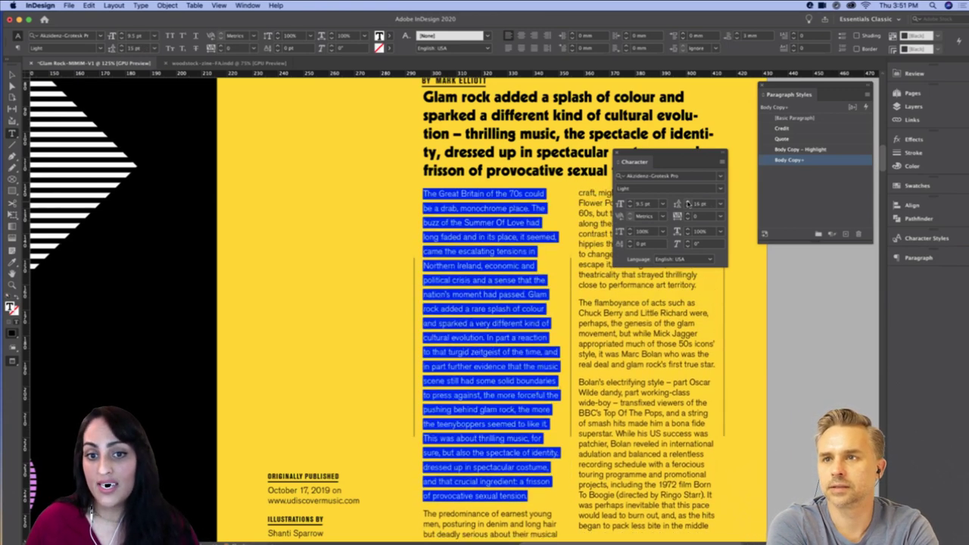
Reselect the first body paragraph and try tightening its leading to 8 pt
{"action": "left_click", "coordinate": [556, 308]}
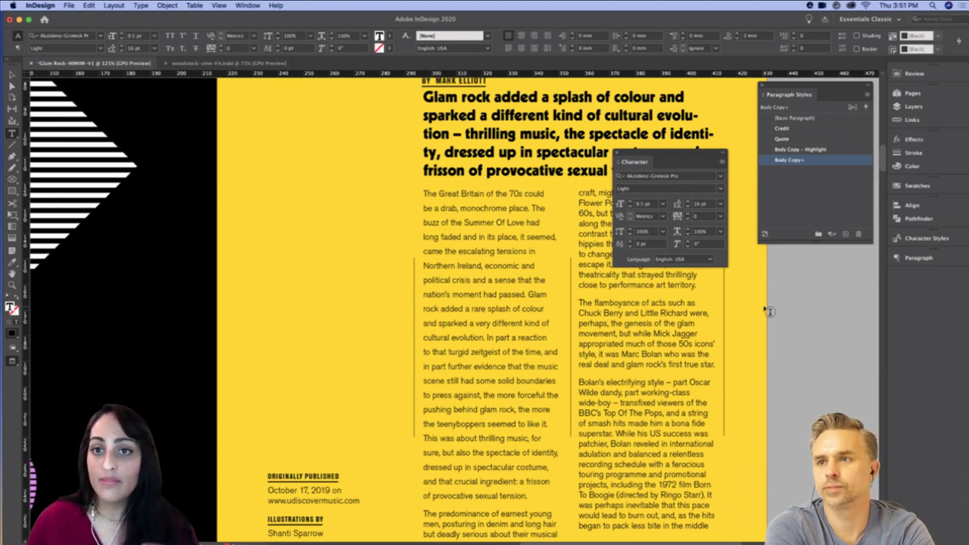
{"action": "left_click_drag", "start_coordinate": [536, 494], "coordinate": [417, 186]}
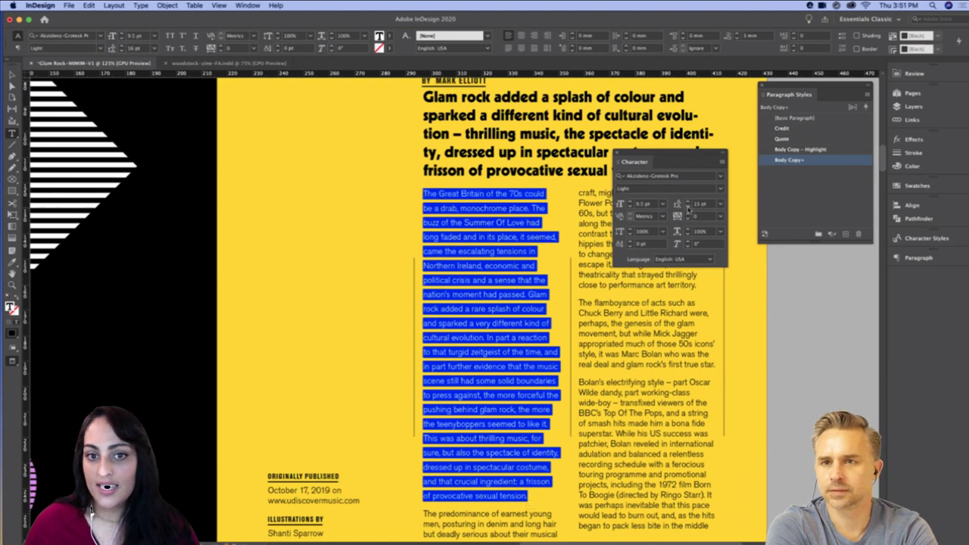
{"action": "left_click", "coordinate": [687, 207]}
{"action": "left_click", "coordinate": [686, 207]}
{"action": "left_click", "coordinate": [686, 206]}
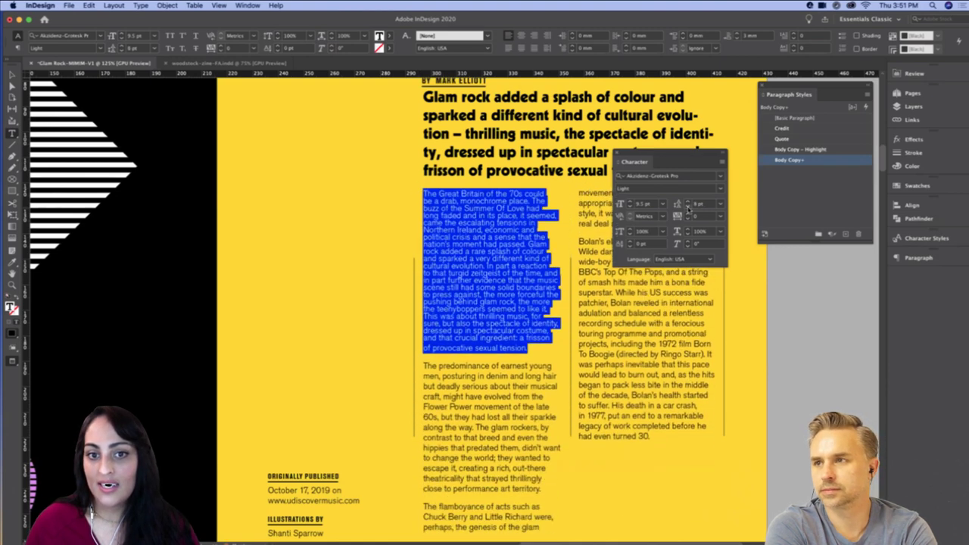
Deselect the text, undo the leading changes on the first body paragraph and dock the character settings away
{"action": "key", "text": "Escape"}
{"action": "left_click", "coordinate": [824, 340]}
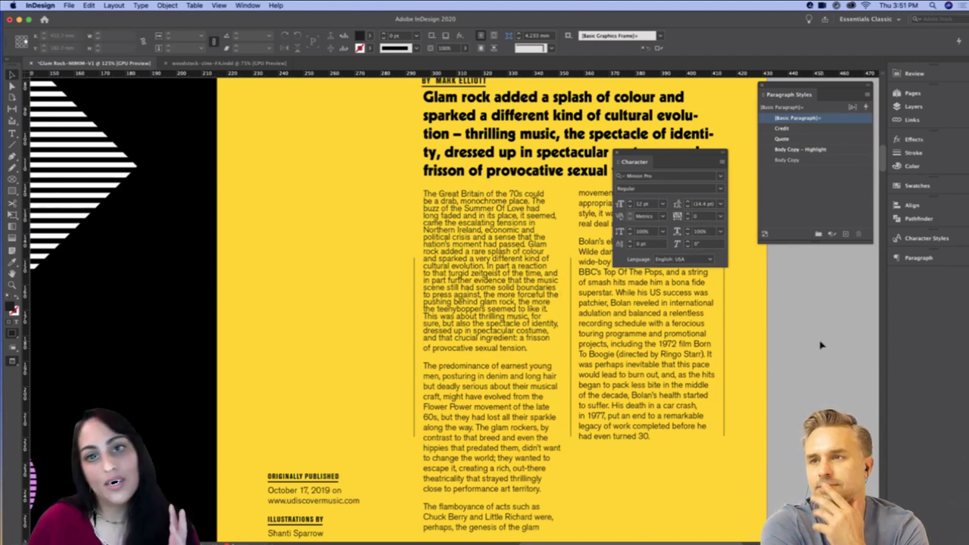
{"action": "key", "text": "super+z"}
{"action": "key", "text": "super+z"}
{"action": "key", "text": "super+z"}
{"action": "key", "text": "super+z"}
{"action": "key", "text": "super+z"}
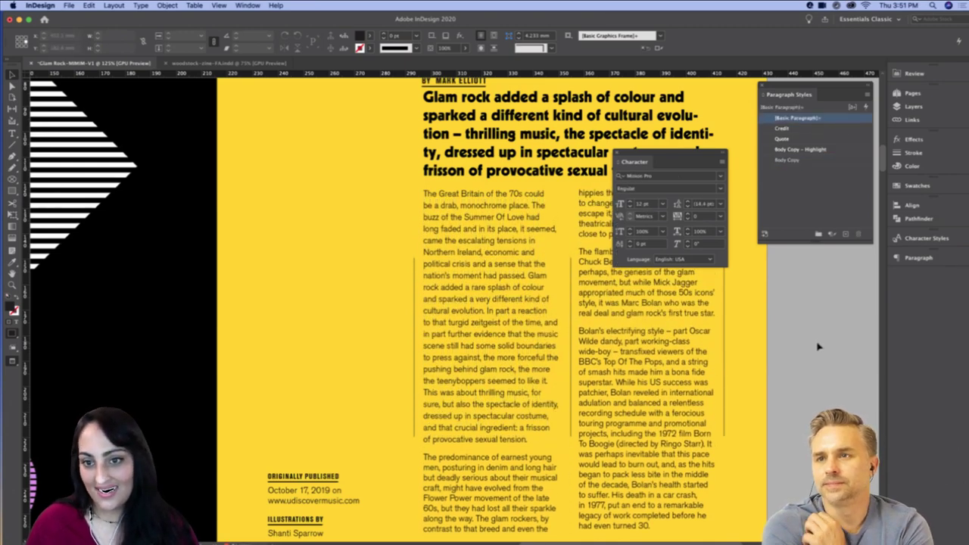
{"action": "key", "text": "alt+Down"}
{"action": "key", "text": "alt+Down"}
{"action": "key", "text": "alt+Down"}
{"action": "key", "text": "alt+Down"}
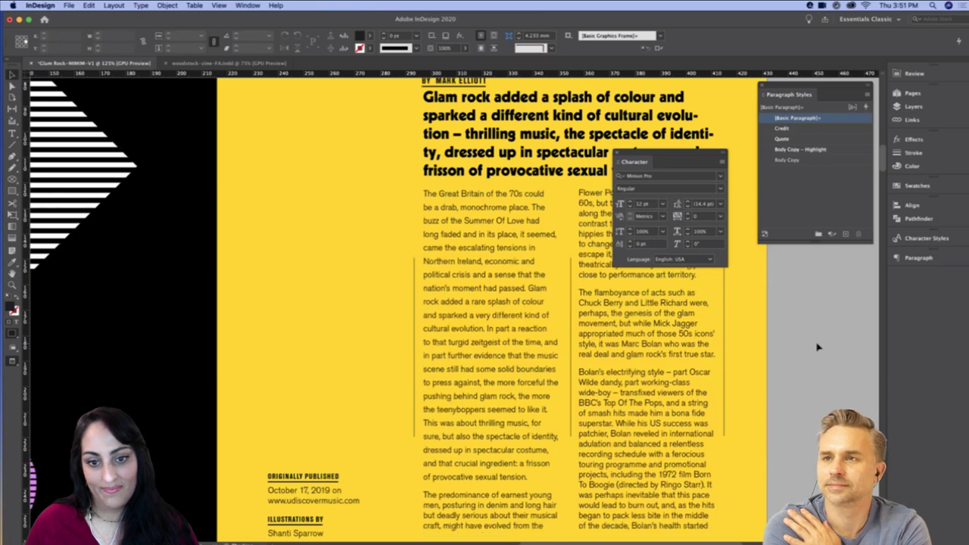
{"action": "key", "text": "alt+Up"}
{"action": "key", "text": "alt+Up"}
{"action": "key", "text": "alt+Up"}
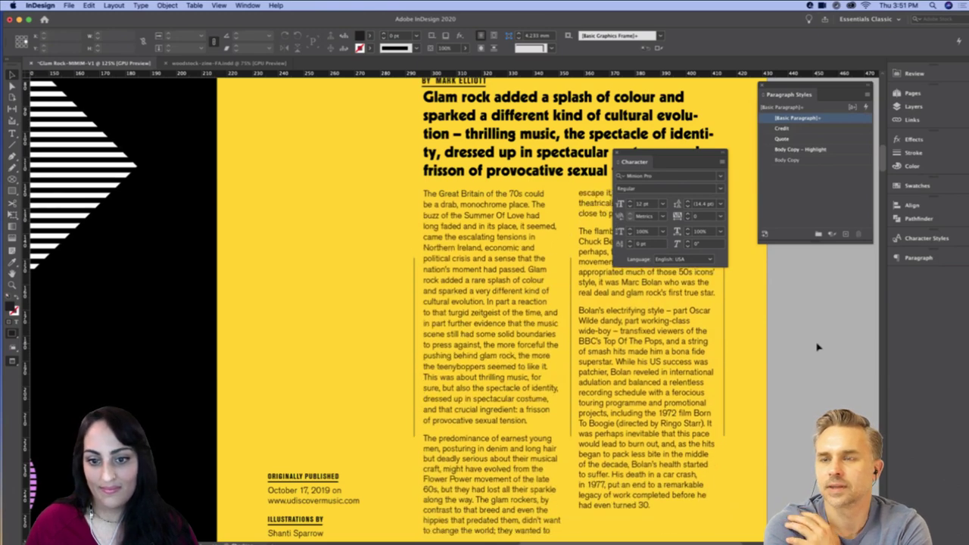
{"action": "left_click_drag", "start_coordinate": [667, 154], "coordinate": [912, 281]}
Extend the vertical column rules up and down to the full height of the body columns, about 136 mm
{"action": "key", "text": "super+1"}
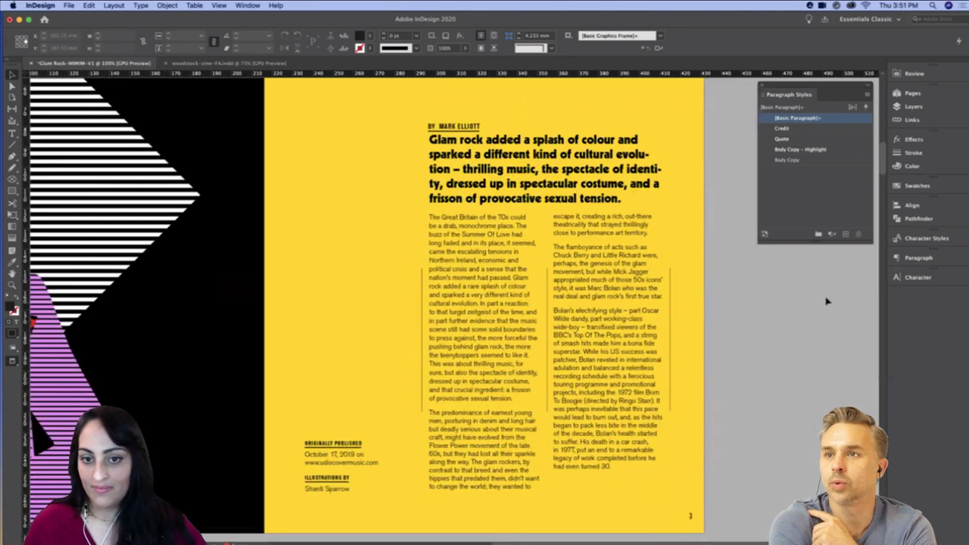
{"action": "left_click", "coordinate": [547, 351], "text": "shift"}
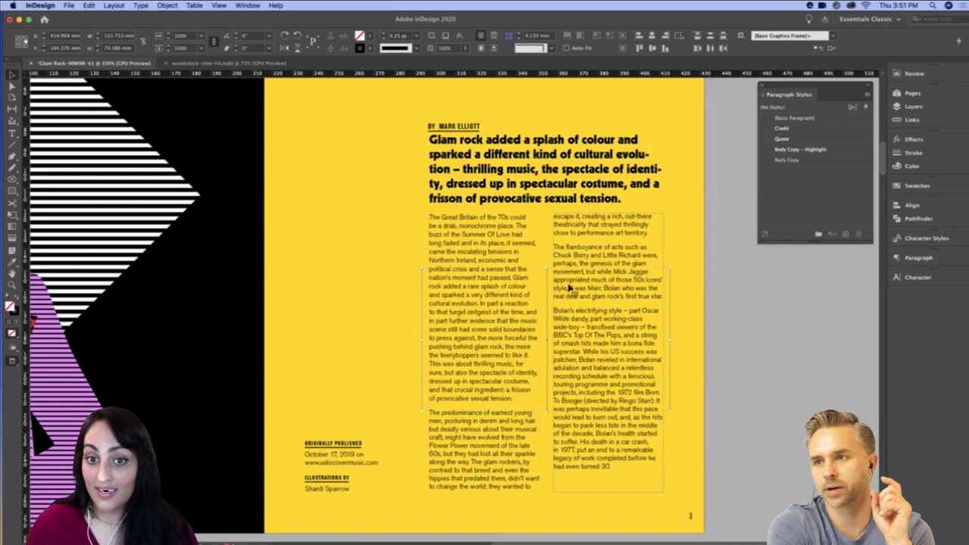
{"action": "left_click_drag", "start_coordinate": [546, 268], "coordinate": [547, 213]}
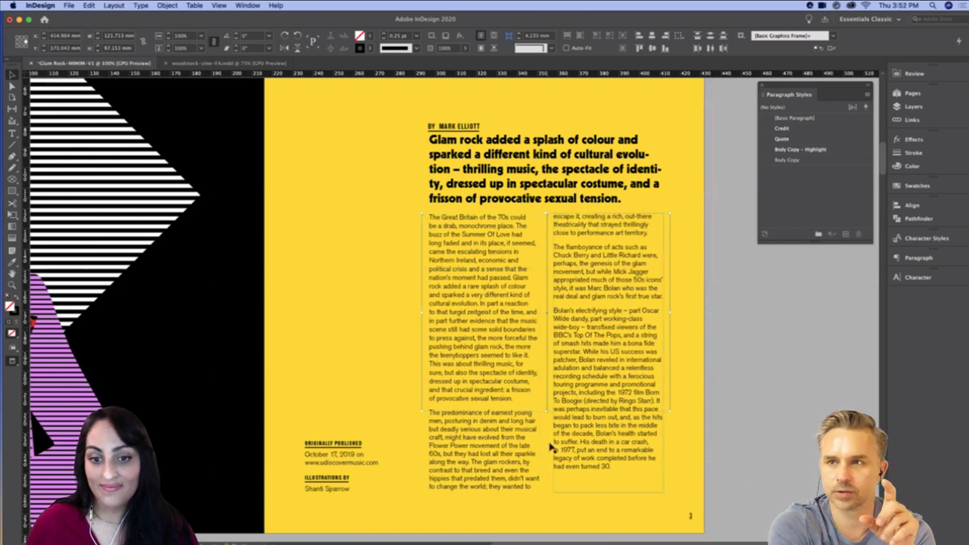
{"action": "left_click_drag", "start_coordinate": [547, 412], "coordinate": [547, 490]}
{"action": "left_click", "coordinate": [788, 479]}
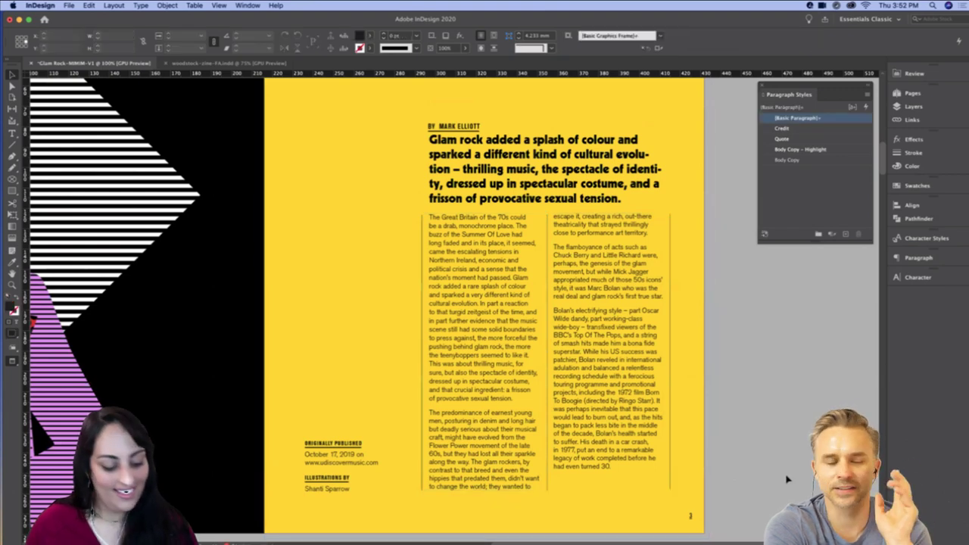
Show the guides and move the byline and intro paragraph up, leaving a gap between them and above the body columns
{"action": "key", "text": "w"}
{"action": "left_click_drag", "start_coordinate": [443, 126], "coordinate": [446, 112]}
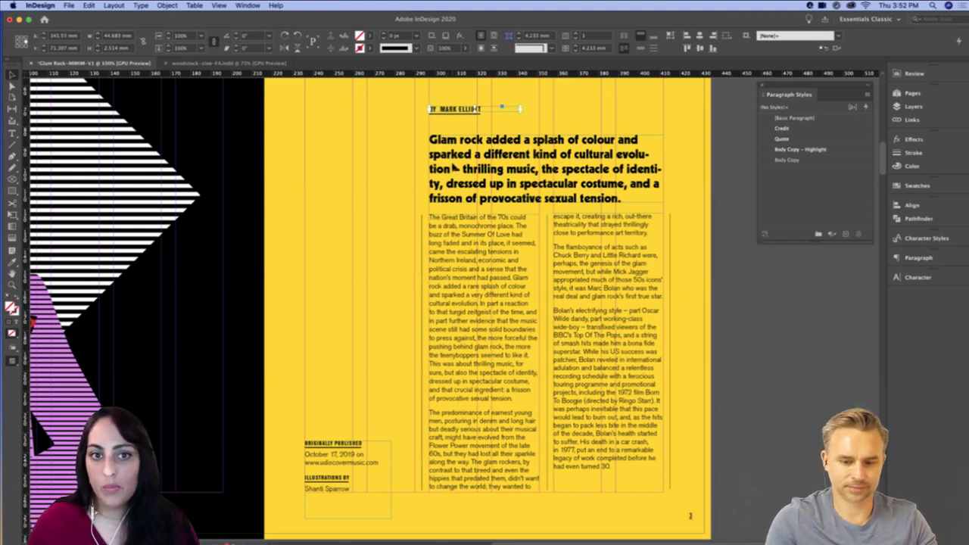
{"action": "left_click_drag", "start_coordinate": [453, 166], "coordinate": [453, 154]}
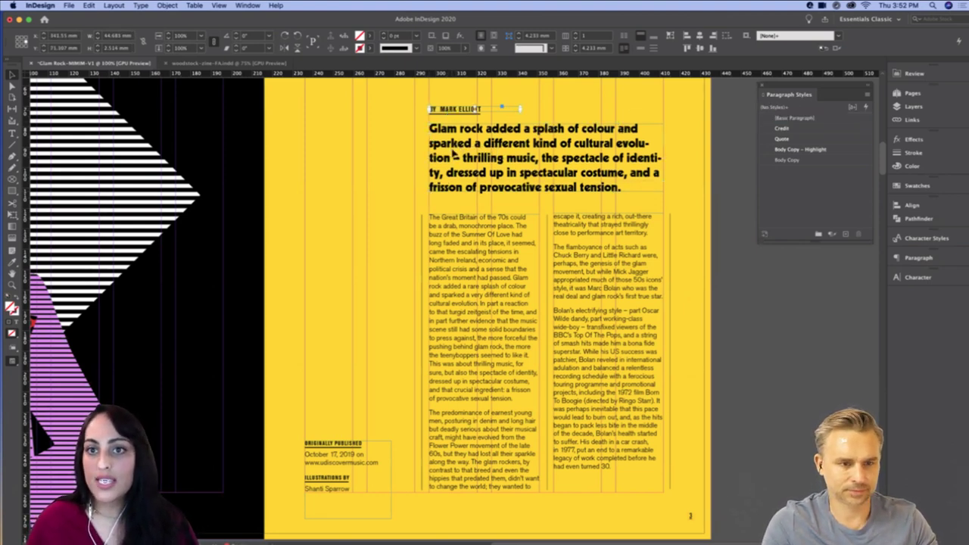
{"action": "left_click", "coordinate": [454, 112], "text": "shift"}
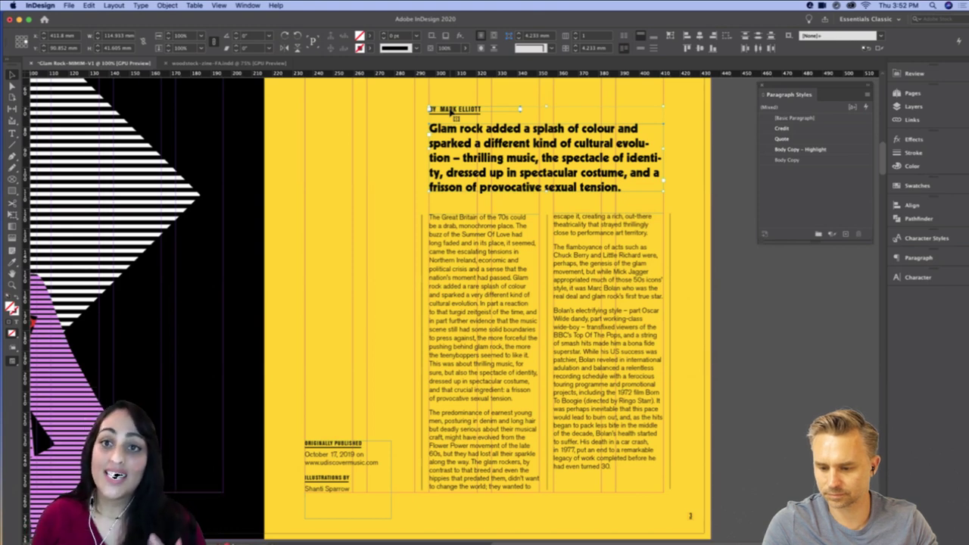
{"action": "left_click", "coordinate": [745, 346]}
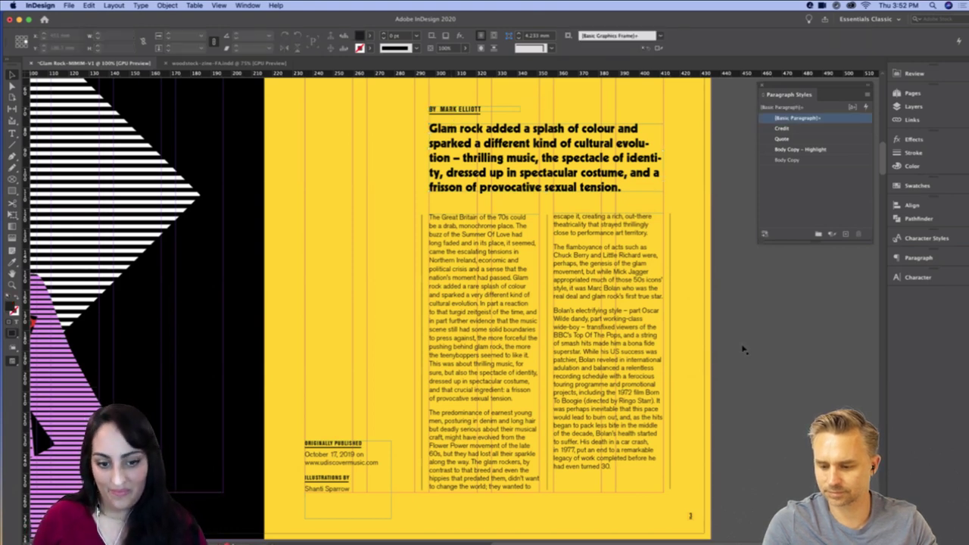
Shorten the credits text frame to about 25 mm tall so it ends on the page's bottom margin
{"action": "left_click", "coordinate": [349, 483]}
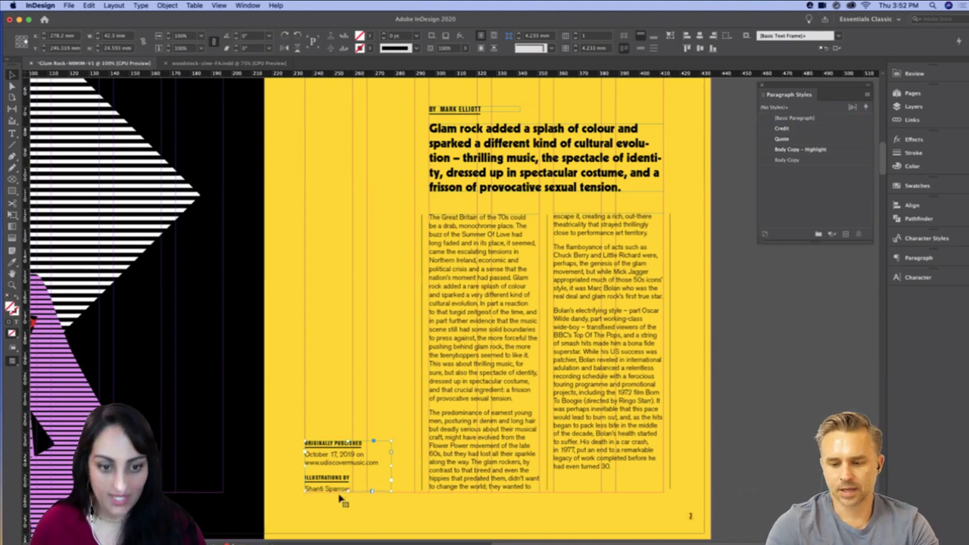
{"action": "left_click", "coordinate": [684, 480]}
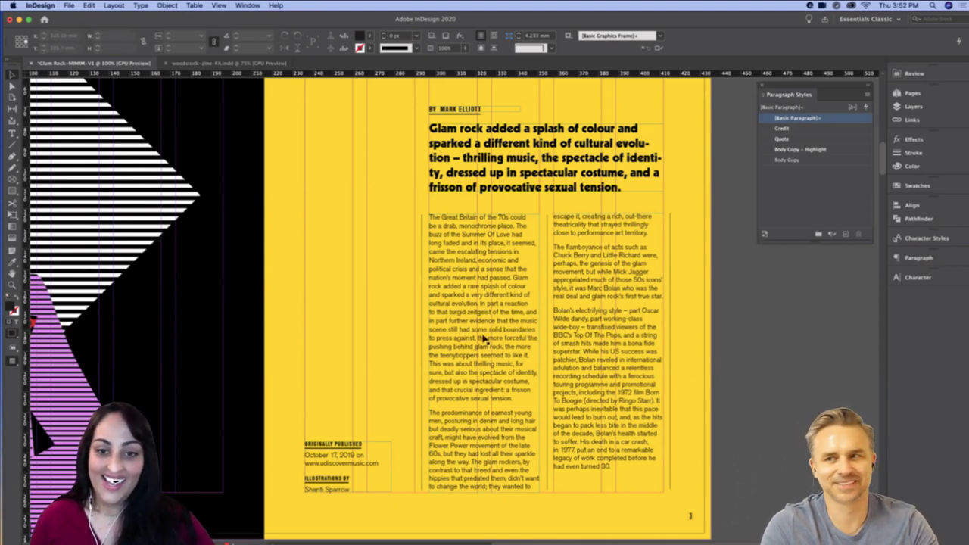
Set the second column's paragraph beginning "The flamboyance of acts" in the Super font style
{"action": "double_click", "coordinate": [600, 302]}
{"action": "triple_click", "coordinate": [598, 297]}
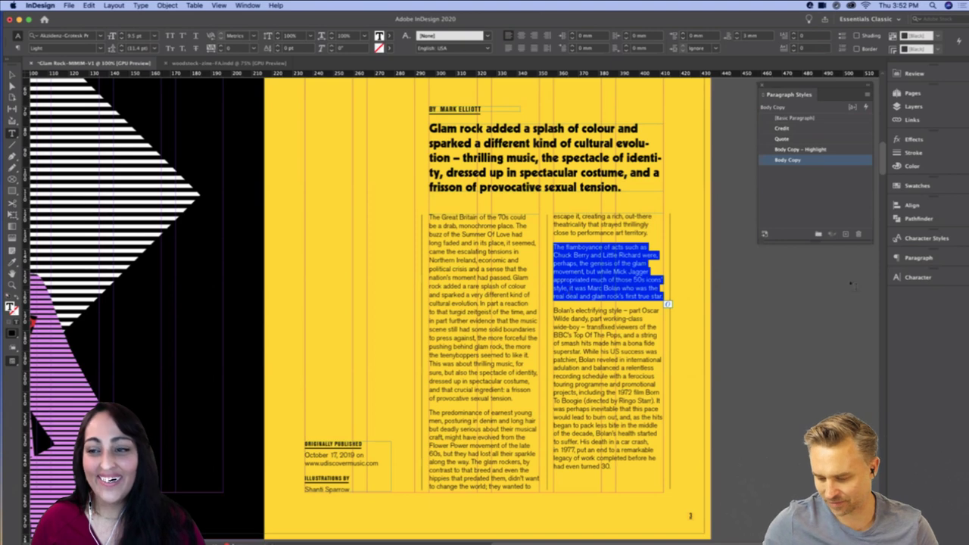
{"action": "left_click", "coordinate": [919, 258]}
{"action": "left_click", "coordinate": [918, 258]}
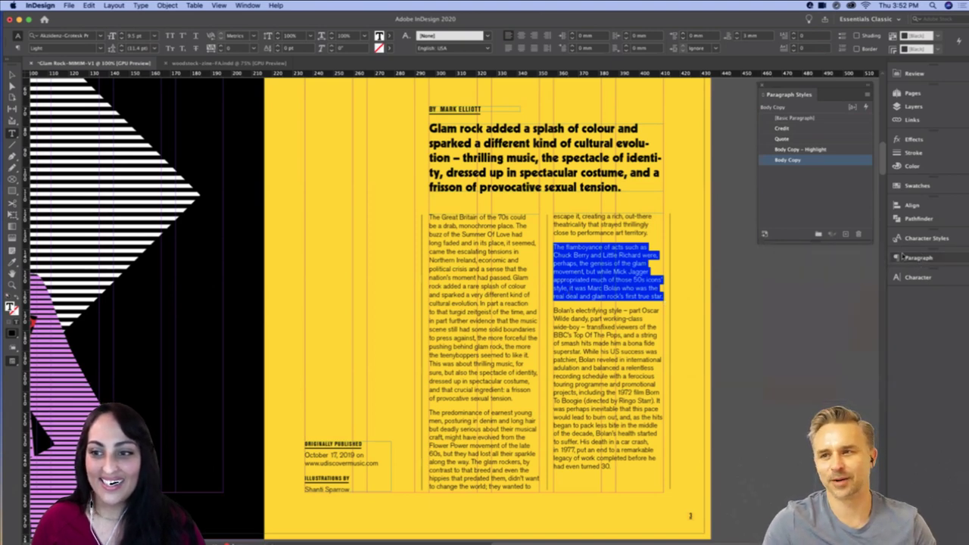
{"action": "left_click", "coordinate": [99, 47]}
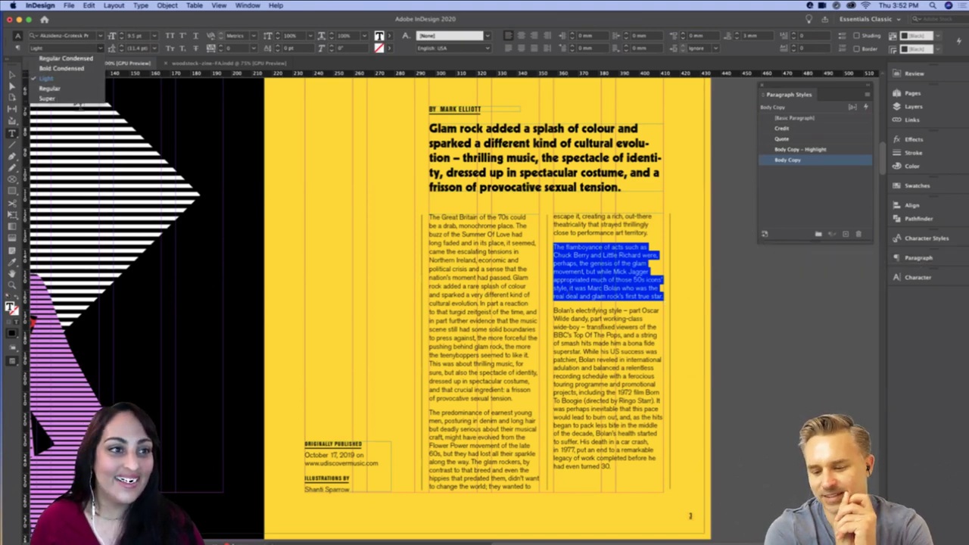
{"action": "left_click", "coordinate": [47, 98]}
{"action": "key", "text": "Escape"}
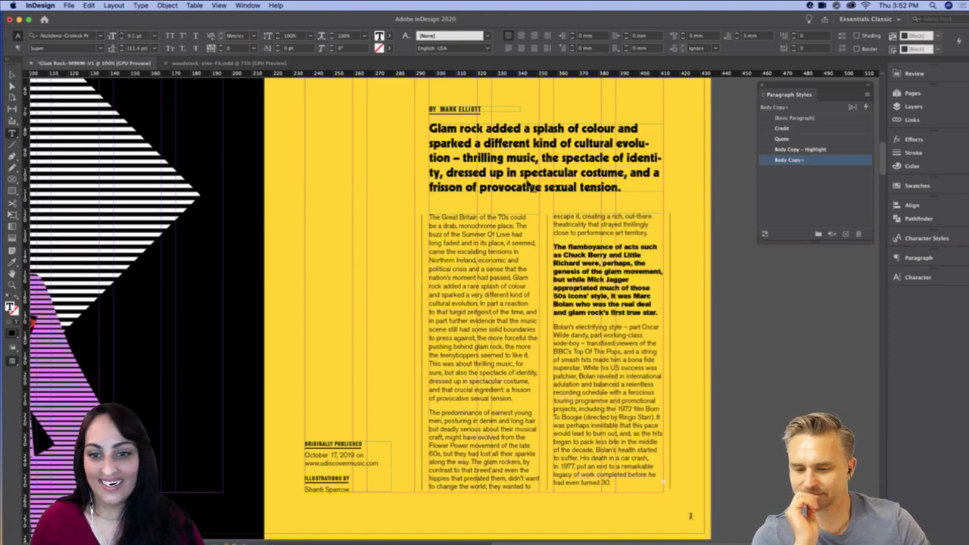
{"action": "left_click", "coordinate": [724, 296]}
Select the three vertical column rules together and extend them slightly further down to the bottom of the body columns
{"action": "double_click", "coordinate": [614, 482]}
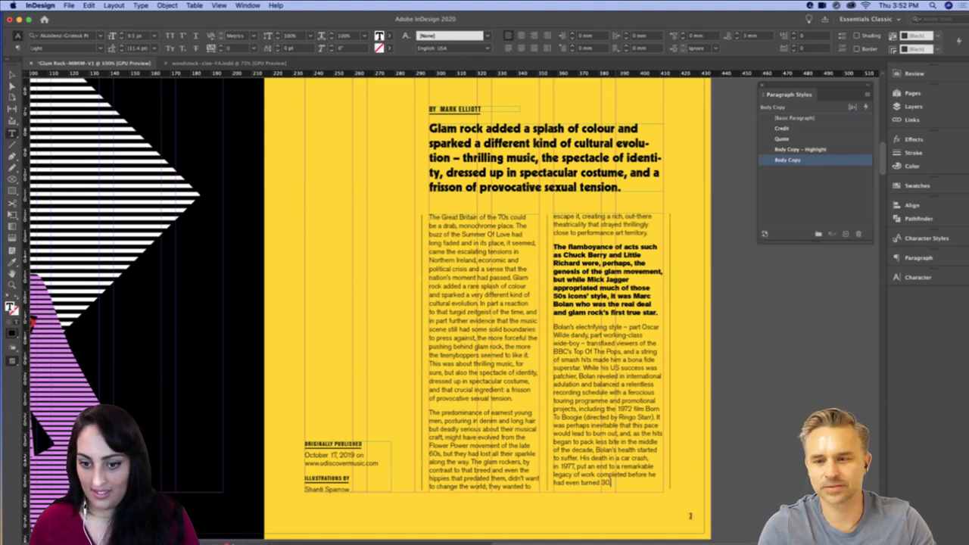
{"action": "key", "text": "Escape"}
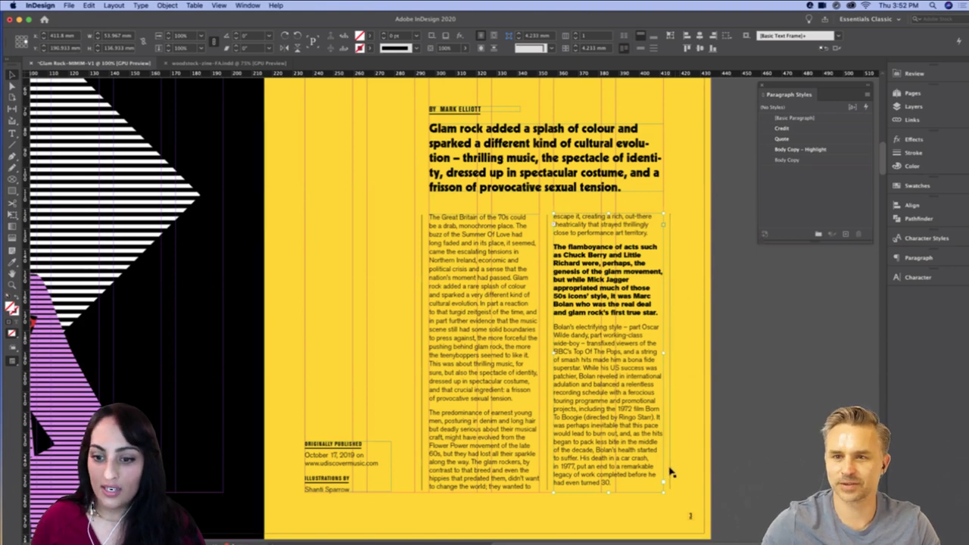
{"action": "left_click", "coordinate": [670, 471]}
{"action": "left_click", "coordinate": [547, 480]}
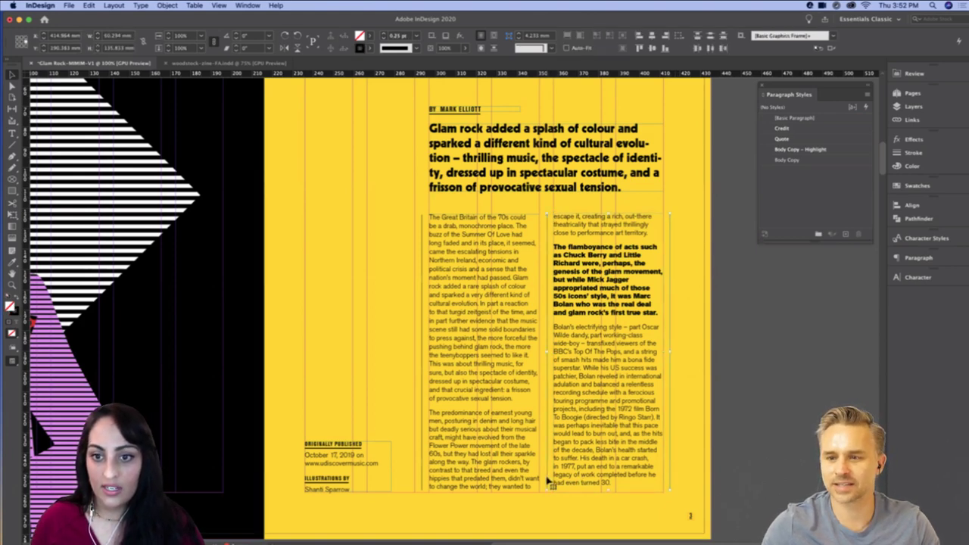
{"action": "left_click", "coordinate": [744, 478]}
{"action": "left_click", "coordinate": [546, 482]}
{"action": "left_click", "coordinate": [549, 482]}
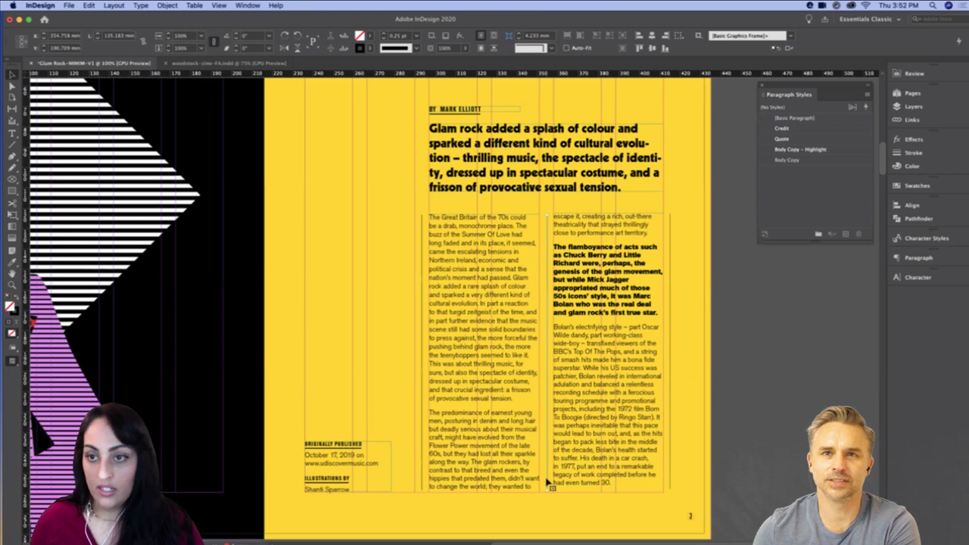
{"action": "left_click", "coordinate": [671, 489]}
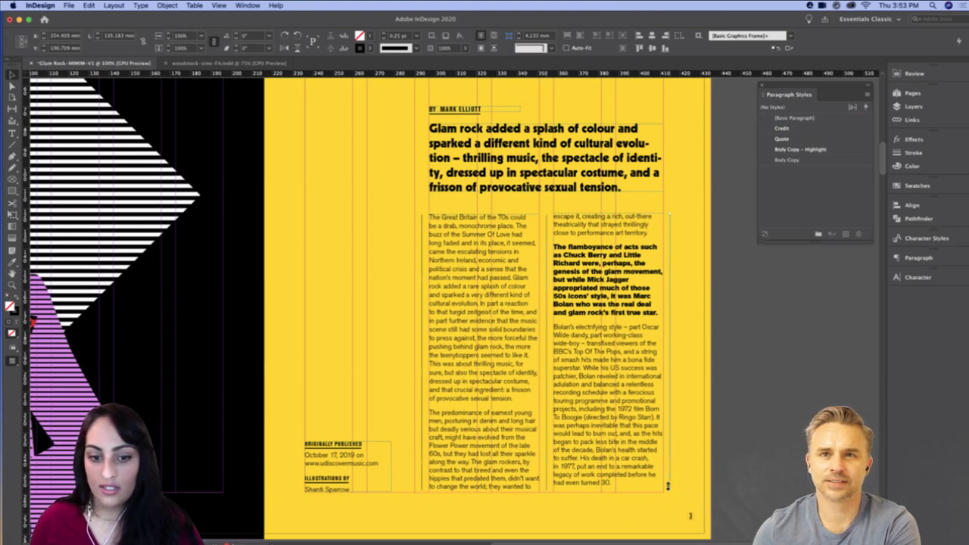
{"action": "left_click", "coordinate": [545, 488]}
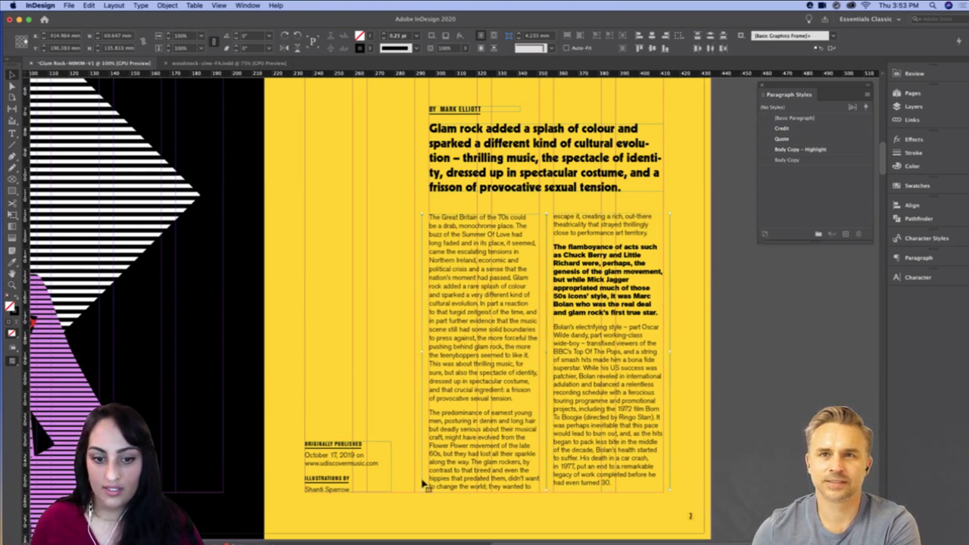
{"action": "left_click_drag", "start_coordinate": [547, 492], "coordinate": [548, 496]}
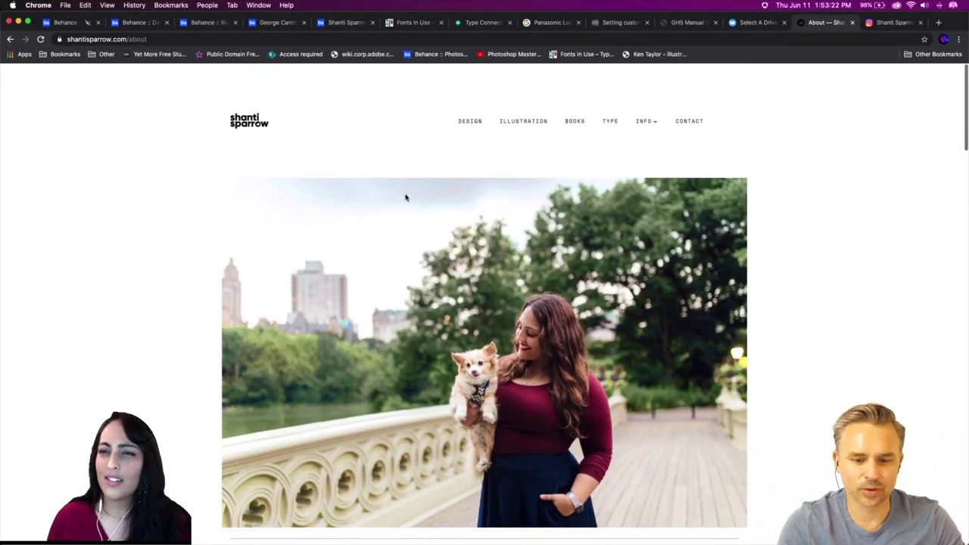
Switch to Chrome and review the illustrator's About page, from the biography through awards, published titles, exhibitions, books and notable listings
{"action": "scroll", "coordinate": [405, 197], "scroll_direction": "down", "scroll_amount": 10}
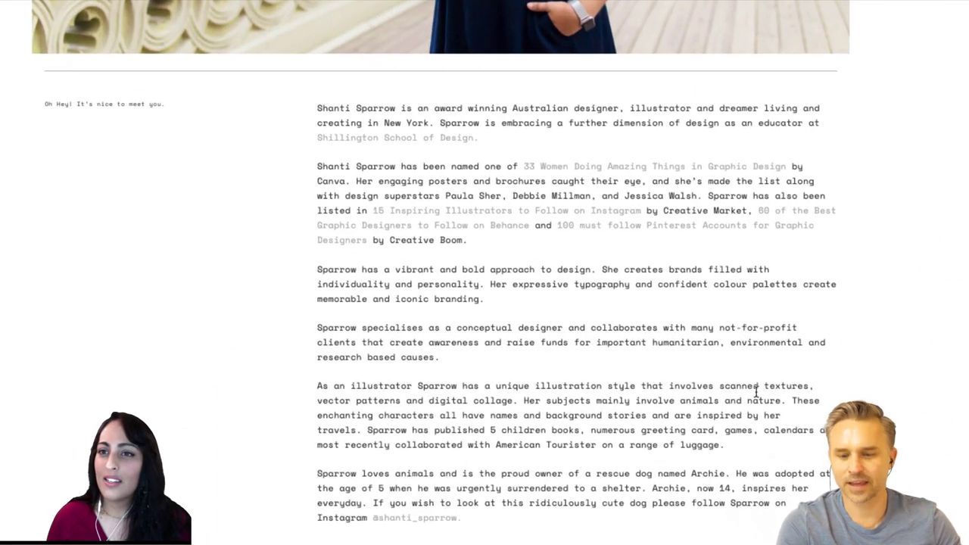
{"action": "scroll", "coordinate": [822, 461], "scroll_direction": "down", "scroll_amount": 2}
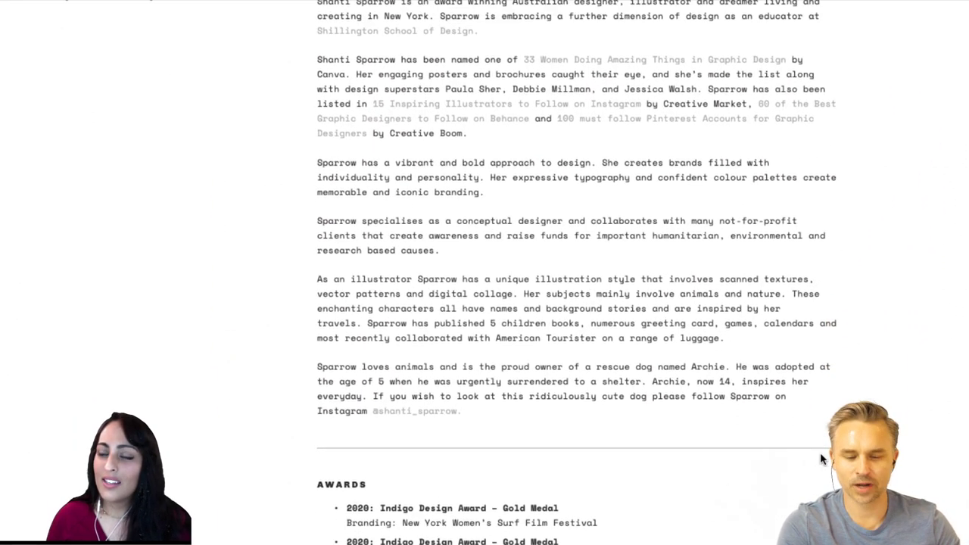
{"action": "scroll", "coordinate": [822, 461], "scroll_direction": "down", "scroll_amount": 5}
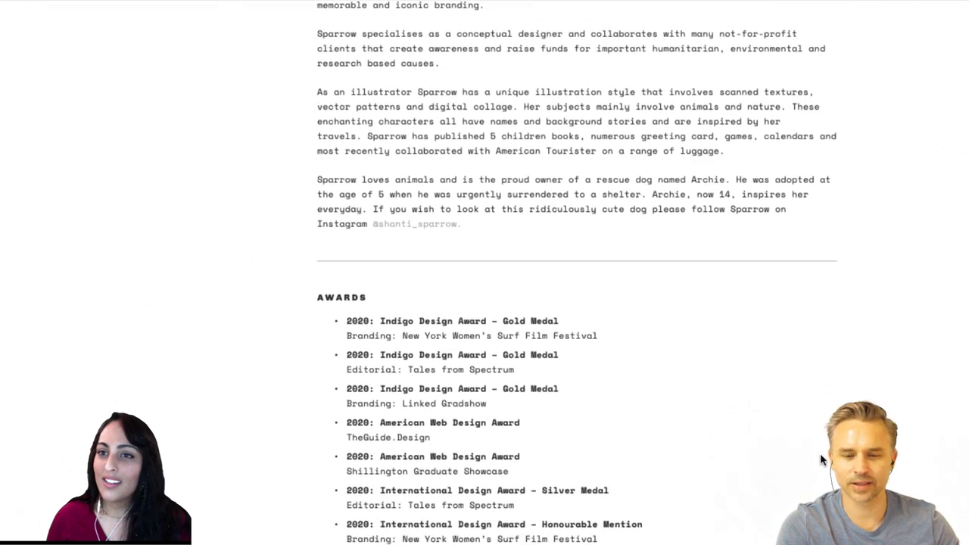
{"action": "scroll", "coordinate": [822, 461], "scroll_direction": "down", "scroll_amount": 7}
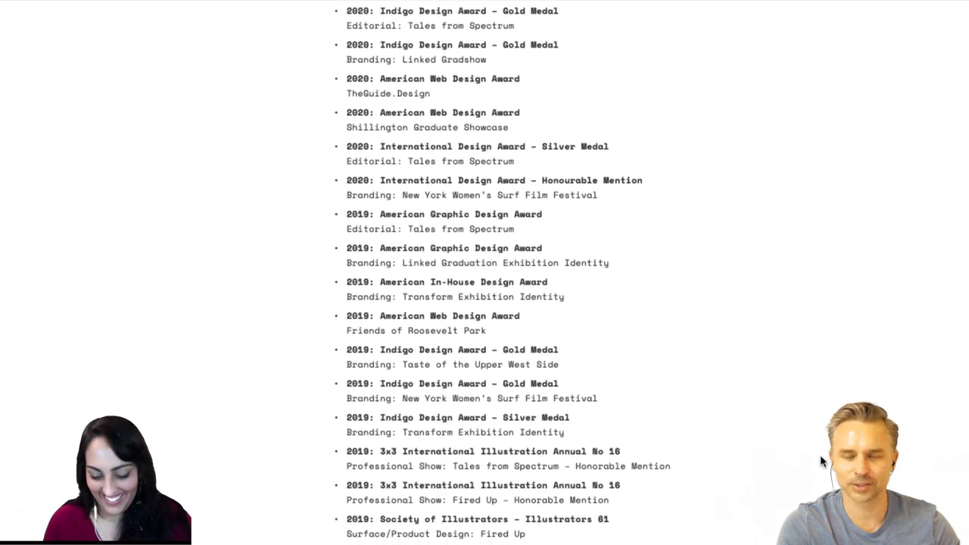
{"action": "scroll", "coordinate": [822, 460], "scroll_direction": "down", "scroll_amount": 12}
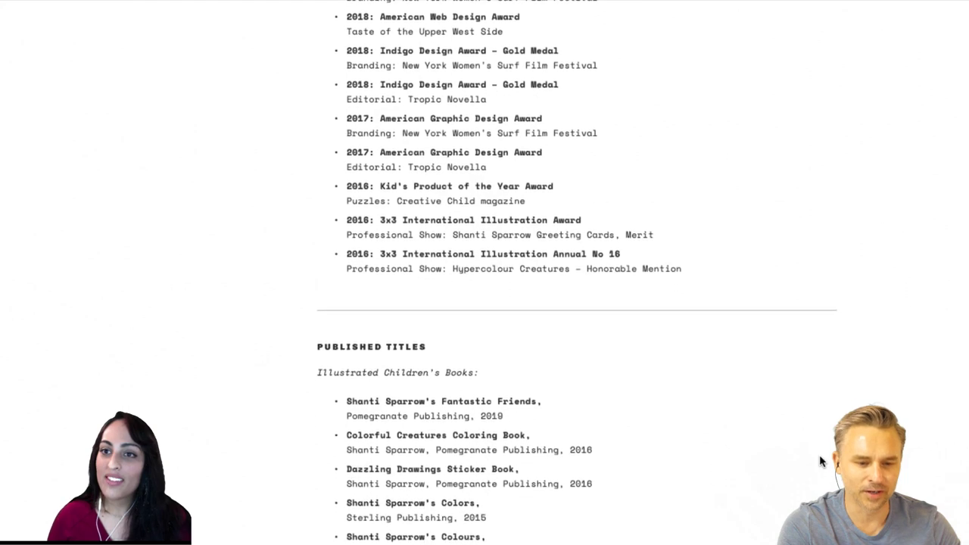
{"action": "scroll", "coordinate": [674, 398], "scroll_direction": "down", "scroll_amount": 3}
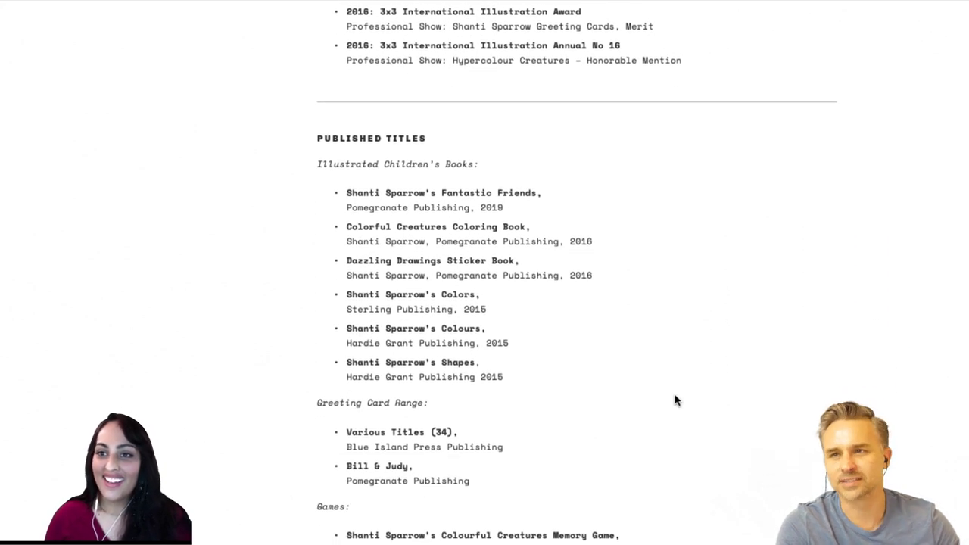
{"action": "scroll", "coordinate": [676, 400], "scroll_direction": "down", "scroll_amount": 6}
{"action": "scroll", "coordinate": [678, 403], "scroll_direction": "down", "scroll_amount": 2}
{"action": "scroll", "coordinate": [677, 404], "scroll_direction": "down", "scroll_amount": 8}
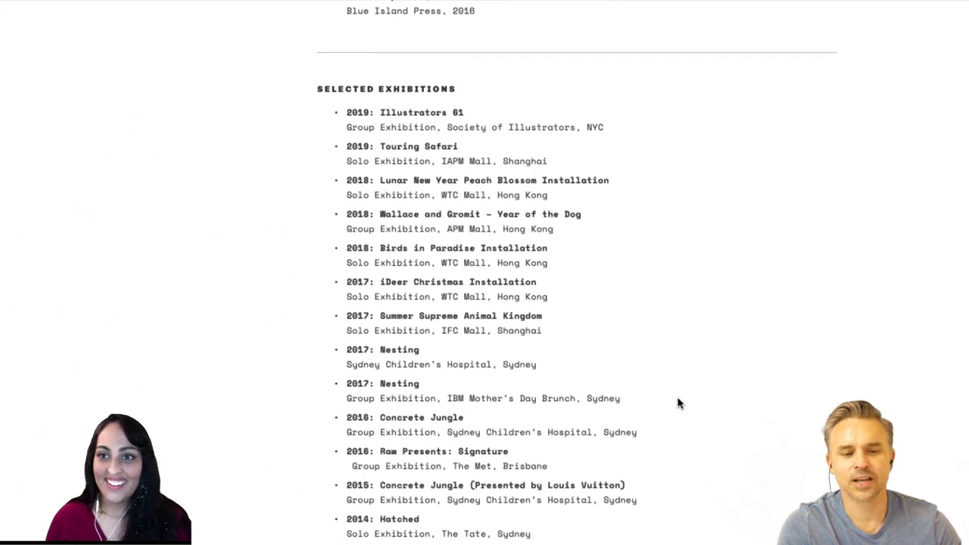
{"action": "scroll", "coordinate": [677, 402], "scroll_direction": "down", "scroll_amount": 1}
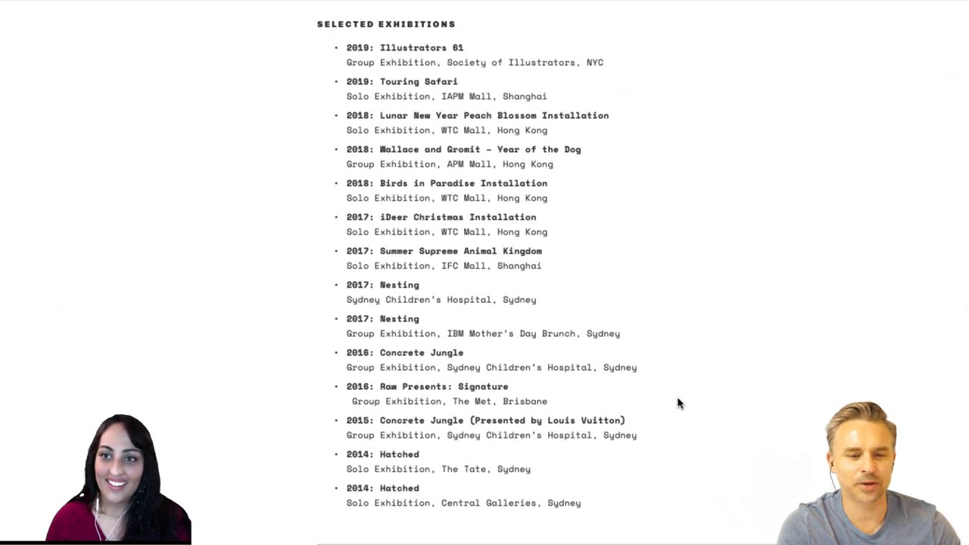
{"action": "scroll", "coordinate": [677, 403], "scroll_direction": "down", "scroll_amount": 5}
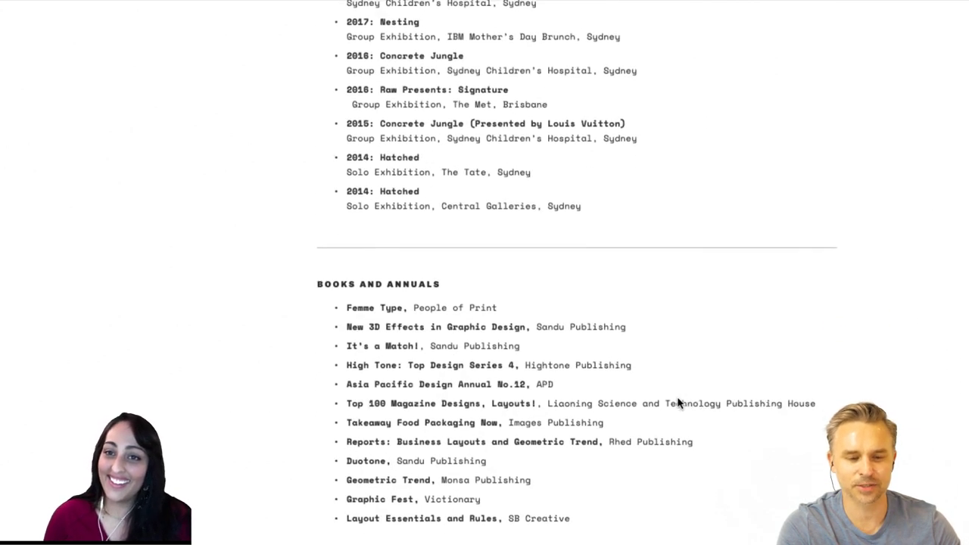
{"action": "scroll", "coordinate": [678, 403], "scroll_direction": "down", "scroll_amount": 2}
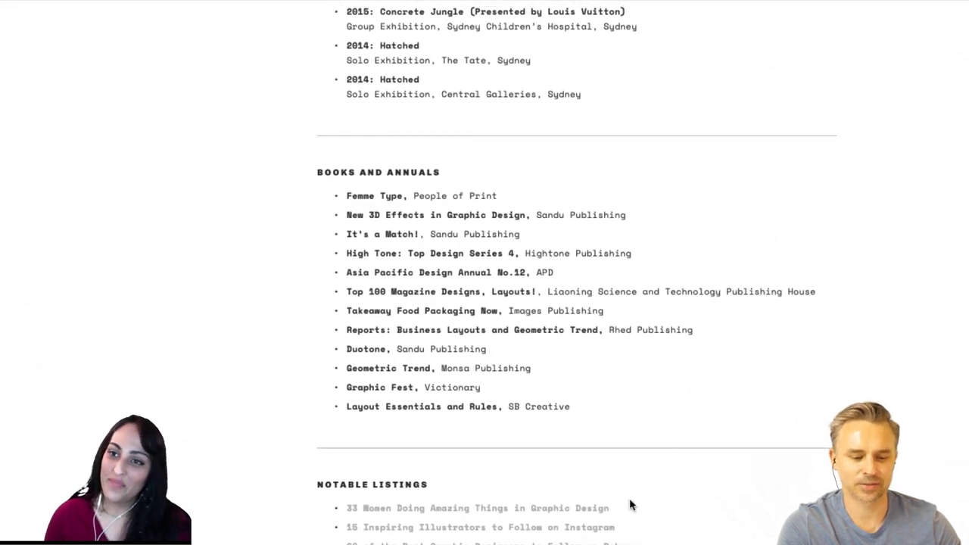
{"action": "scroll", "coordinate": [639, 496], "scroll_direction": "down", "scroll_amount": 2}
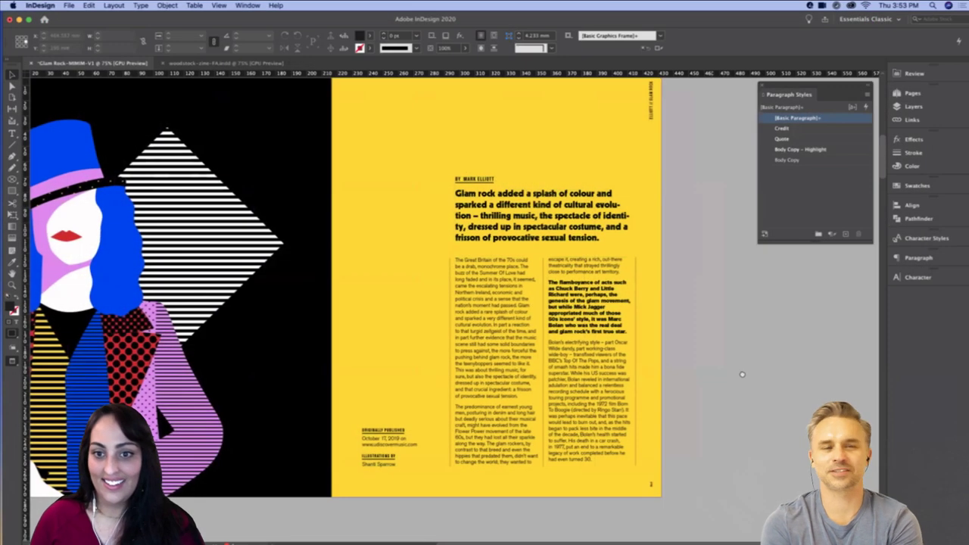
Turn off hyphenation for the intro paragraph beginning "Glam rock added a splash of colour" in InDesign
{"action": "scroll", "coordinate": [742, 374], "scroll_direction": "left", "scroll_amount": 2}
{"action": "left_click", "coordinate": [583, 221]}
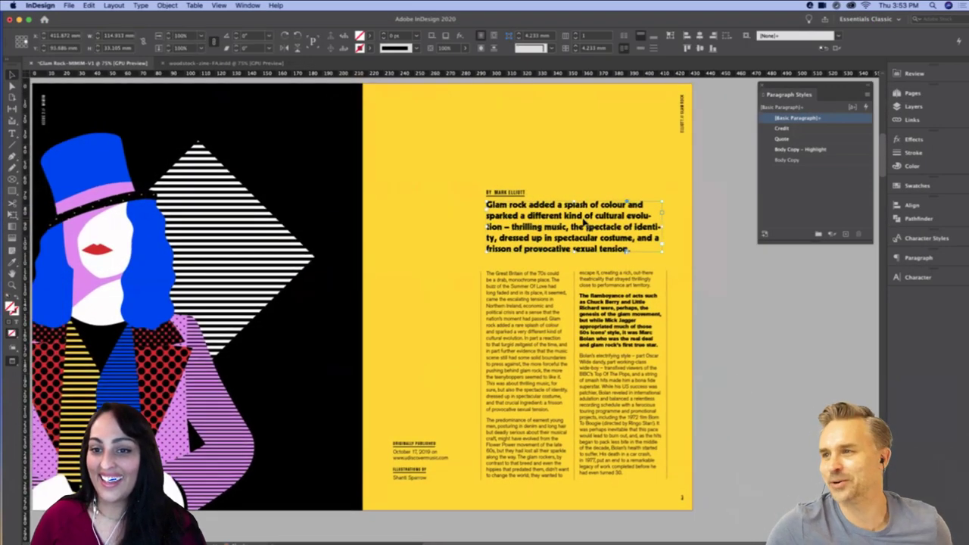
{"action": "left_click", "coordinate": [942, 263]}
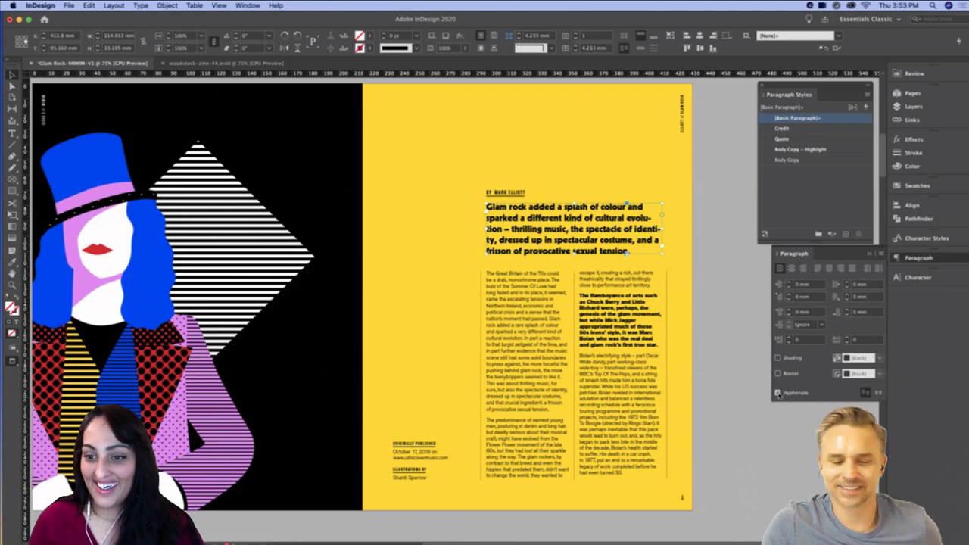
{"action": "left_click", "coordinate": [778, 393]}
{"action": "left_click", "coordinate": [743, 383]}
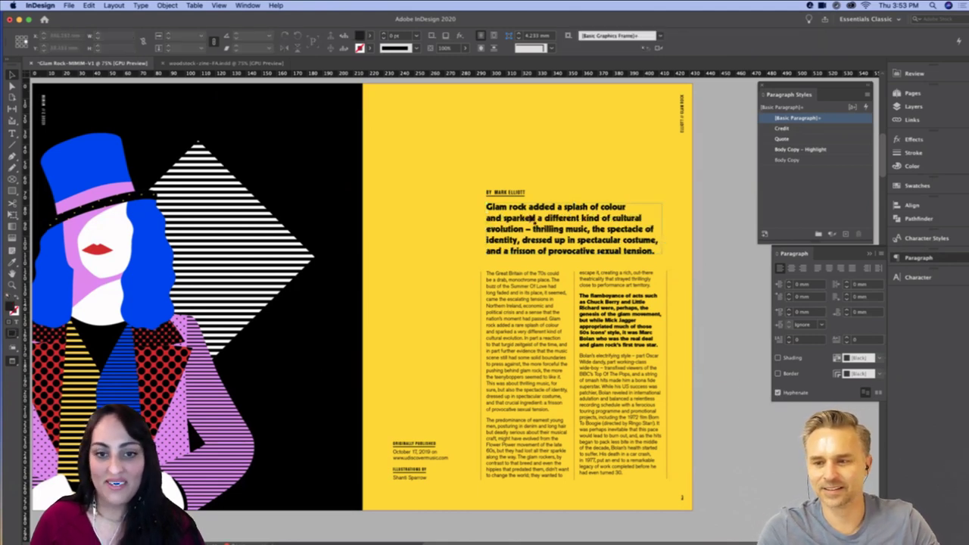
Move the byline and intro paragraph slightly up, widening the gap between them and the space above the body columns
{"action": "left_click_drag", "start_coordinate": [504, 194], "coordinate": [504, 192]}
{"action": "left_click_drag", "start_coordinate": [499, 236], "coordinate": [499, 232]}
{"action": "left_click_drag", "start_coordinate": [504, 195], "coordinate": [504, 190]}
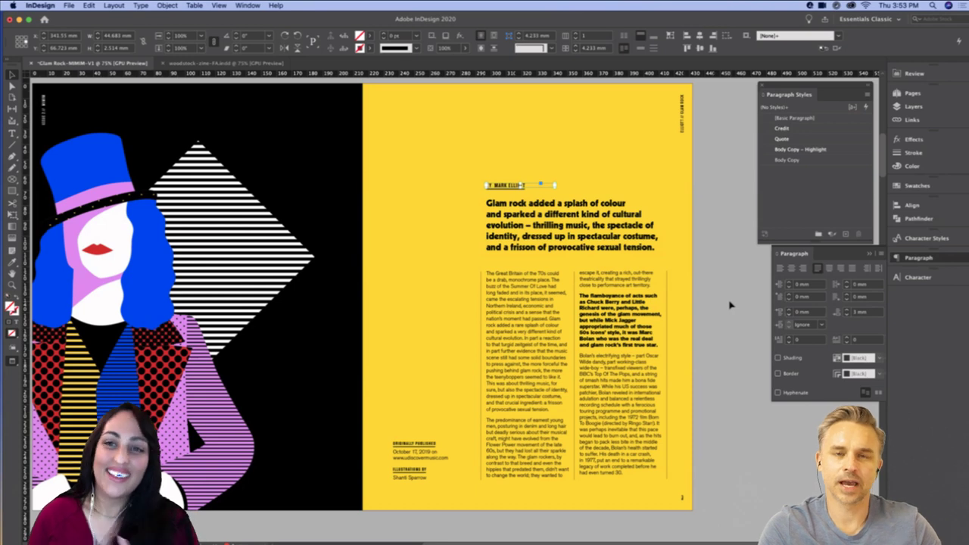
{"action": "left_click", "coordinate": [691, 287]}
{"action": "left_click", "coordinate": [533, 230]}
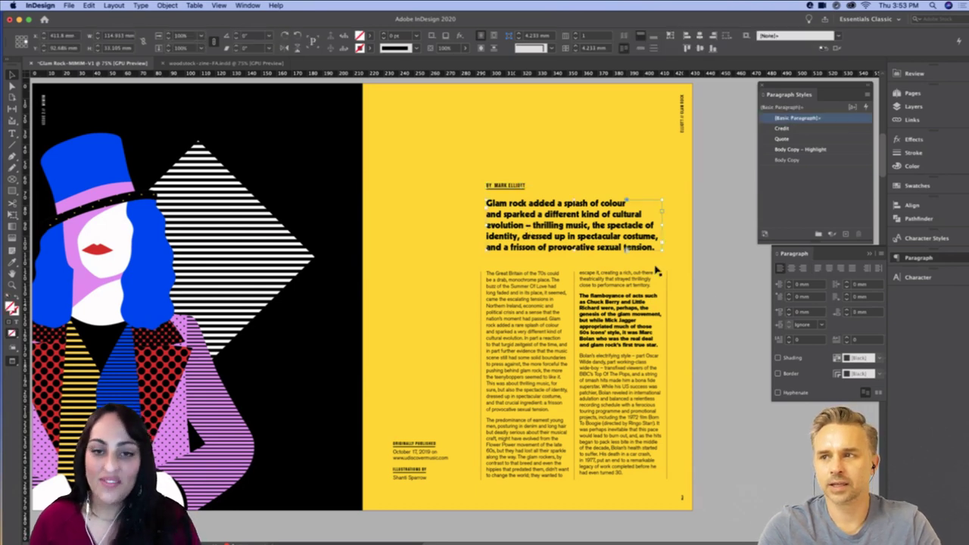
{"action": "left_click", "coordinate": [701, 272]}
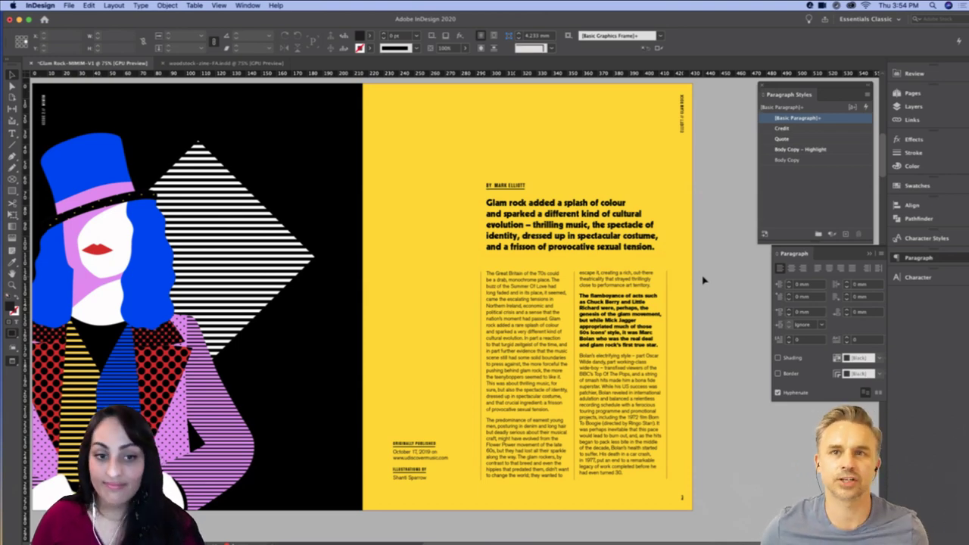
Preview the opening spread in presentation mode to check its overall layout, and return to the normal view
{"action": "key", "text": "shift+w"}
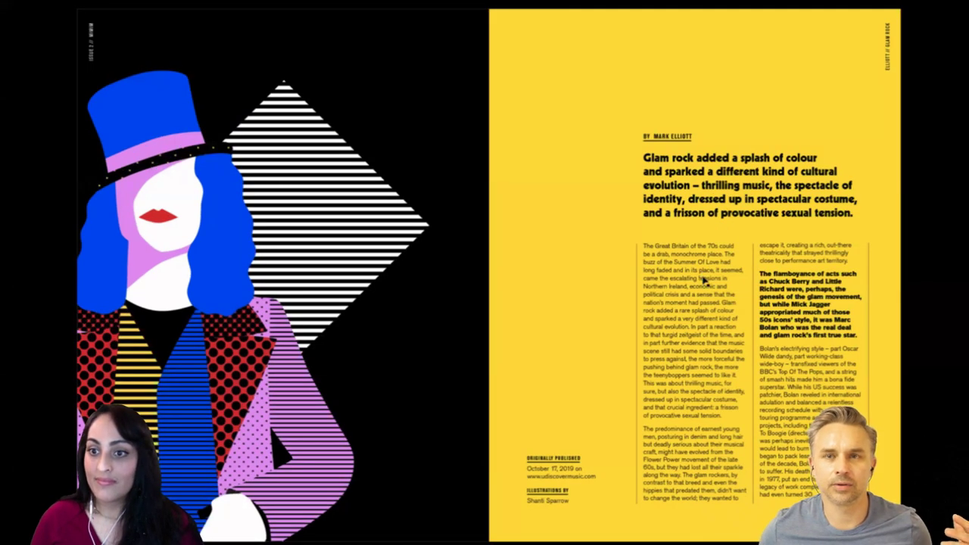
{"action": "key", "text": "Escape"}
{"action": "scroll", "coordinate": [634, 303], "scroll_direction": "right", "scroll_amount": 3}
{"action": "scroll", "coordinate": [634, 302], "scroll_direction": "down", "scroll_amount": 1}
{"action": "scroll", "coordinate": [636, 306], "scroll_direction": "up", "scroll_amount": 1}
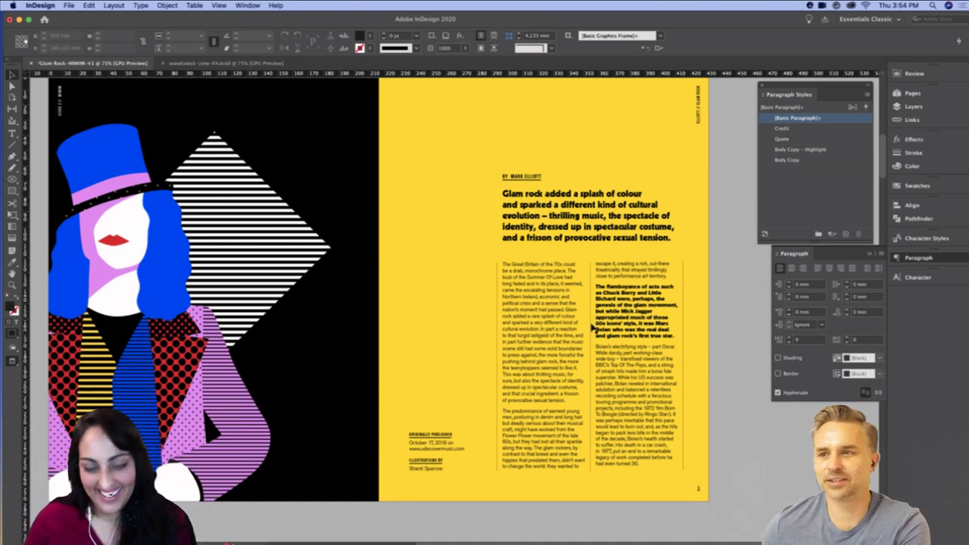
Look over the finished opening spread and the David Bowie spread with its blank facing page
{"action": "key", "text": "super+minus"}
{"action": "scroll", "coordinate": [685, 333], "scroll_direction": "down", "scroll_amount": 1}
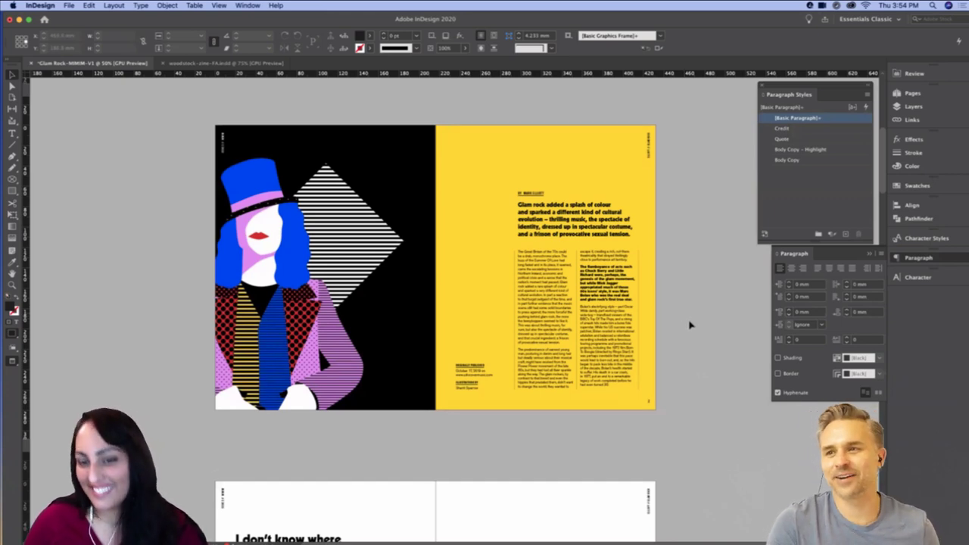
{"action": "left_click_drag", "start_coordinate": [690, 332], "coordinate": [669, 283]}
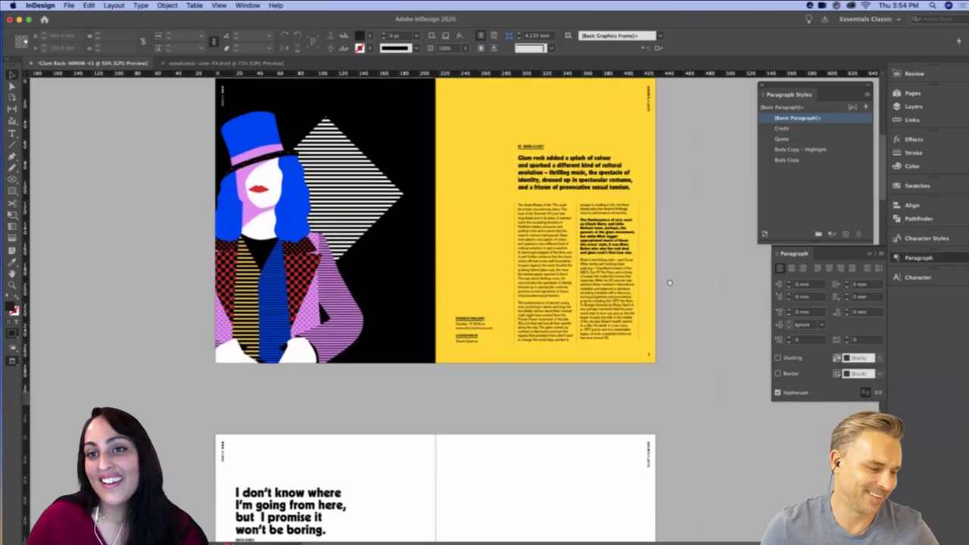
{"action": "key", "text": "super+equal"}
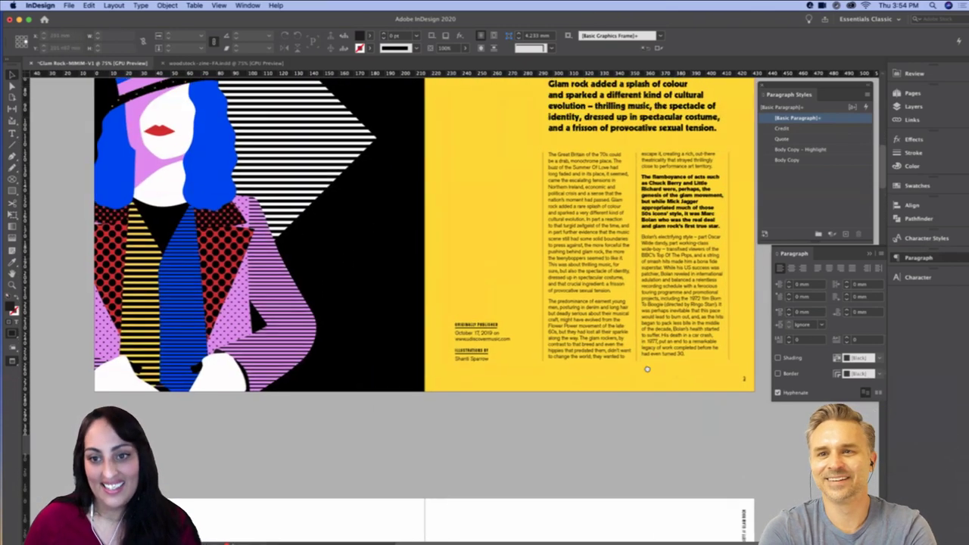
{"action": "scroll", "coordinate": [636, 370], "scroll_direction": "down", "scroll_amount": 5}
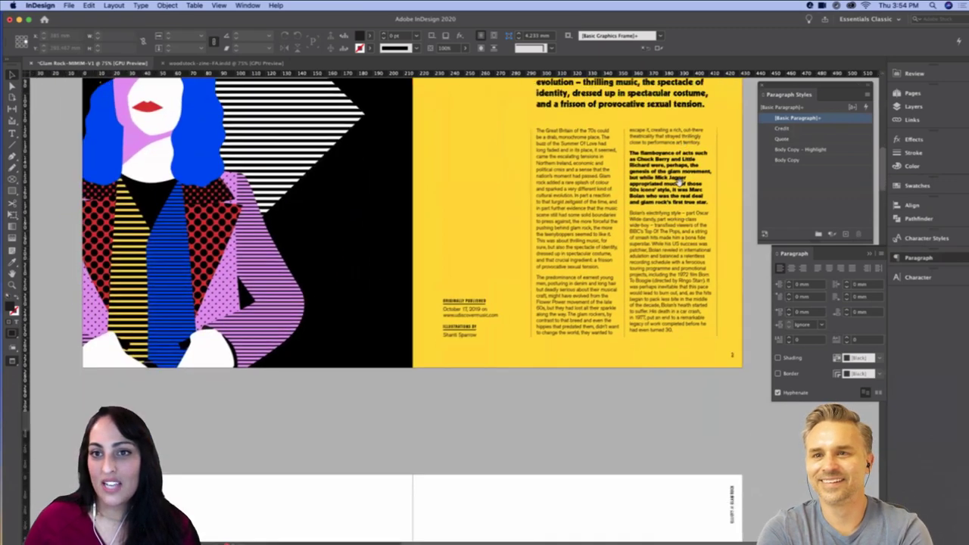
{"action": "scroll", "coordinate": [627, 371], "scroll_direction": "down", "scroll_amount": 9}
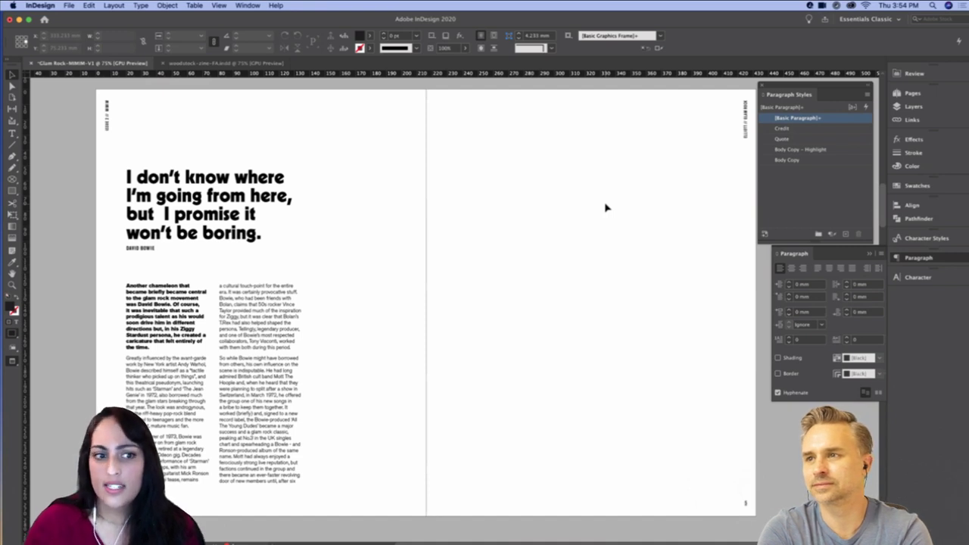
{"action": "scroll", "coordinate": [621, 227], "scroll_direction": "down", "scroll_amount": 1}
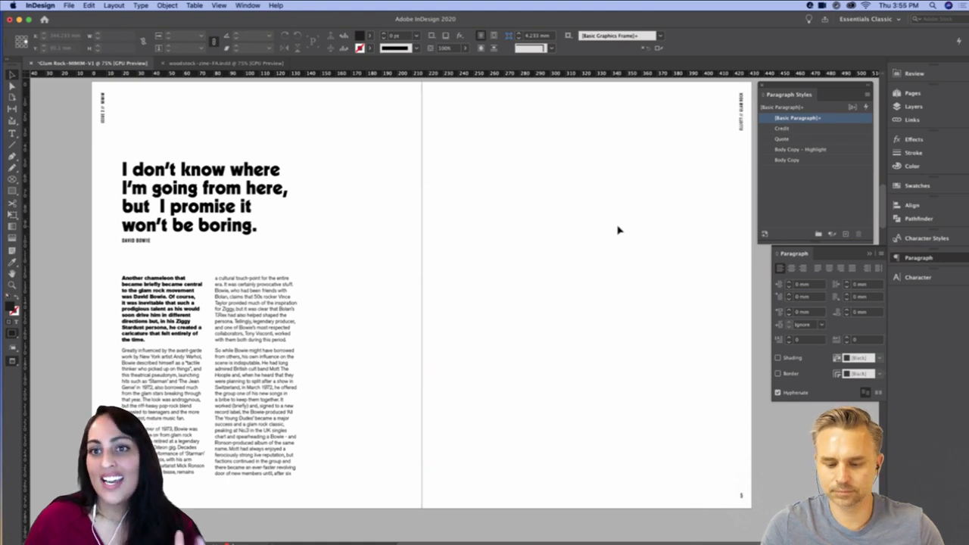
Place GlamRock-zine-V15.jpg from the Jpegs folder on the blank page of the David Bowie spread, starting at the page's upper spine corner
{"action": "key", "text": "super+minus"}
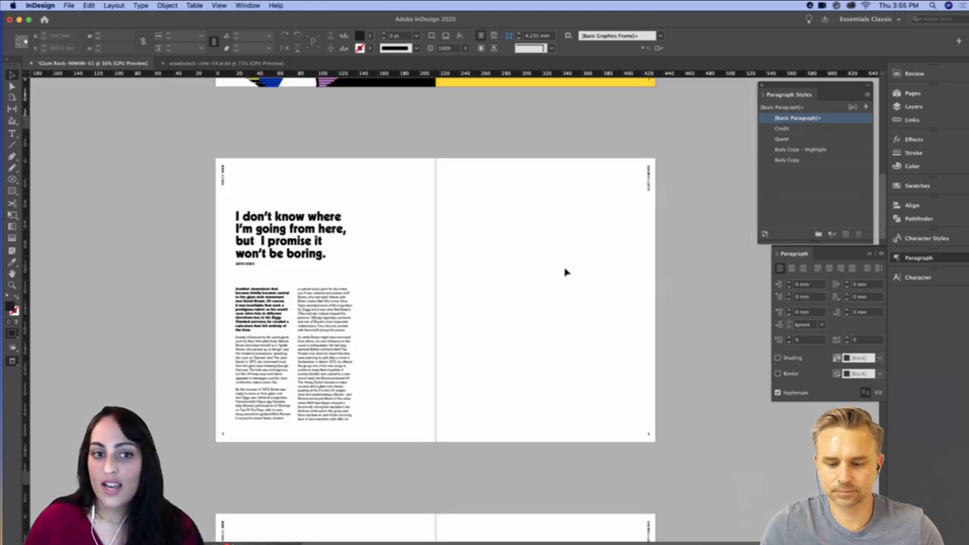
{"action": "left_click_drag", "start_coordinate": [563, 269], "coordinate": [562, 268]}
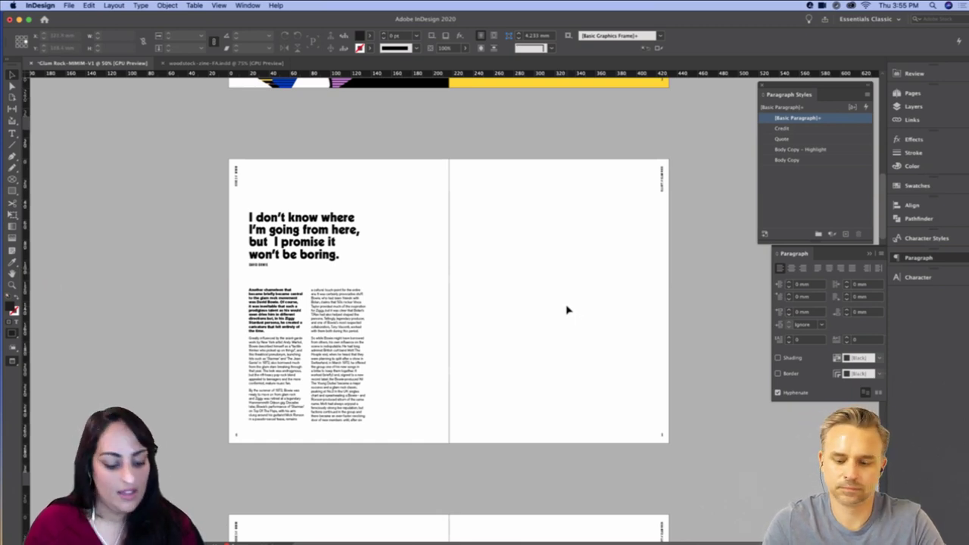
{"action": "key", "text": "super+d"}
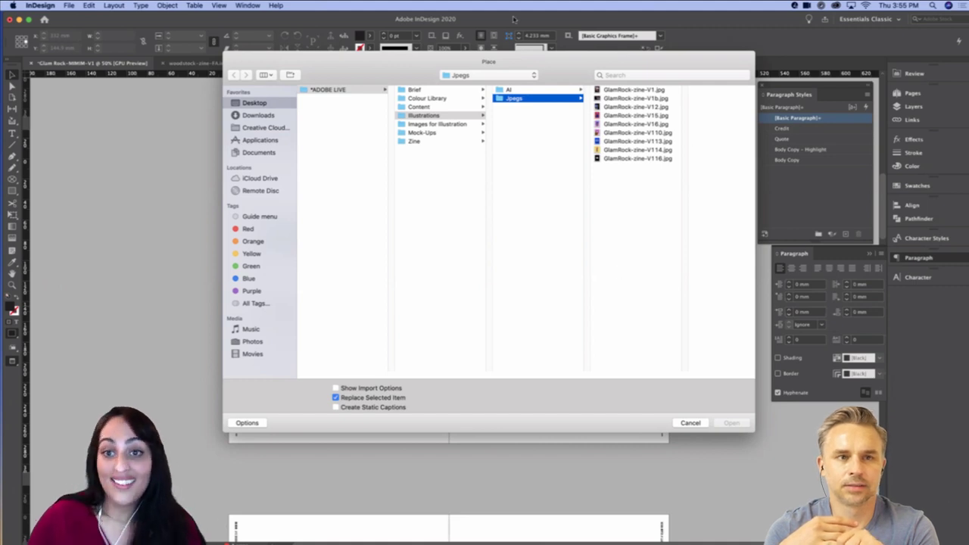
{"action": "left_click_drag", "start_coordinate": [568, 83], "coordinate": [507, 105]}
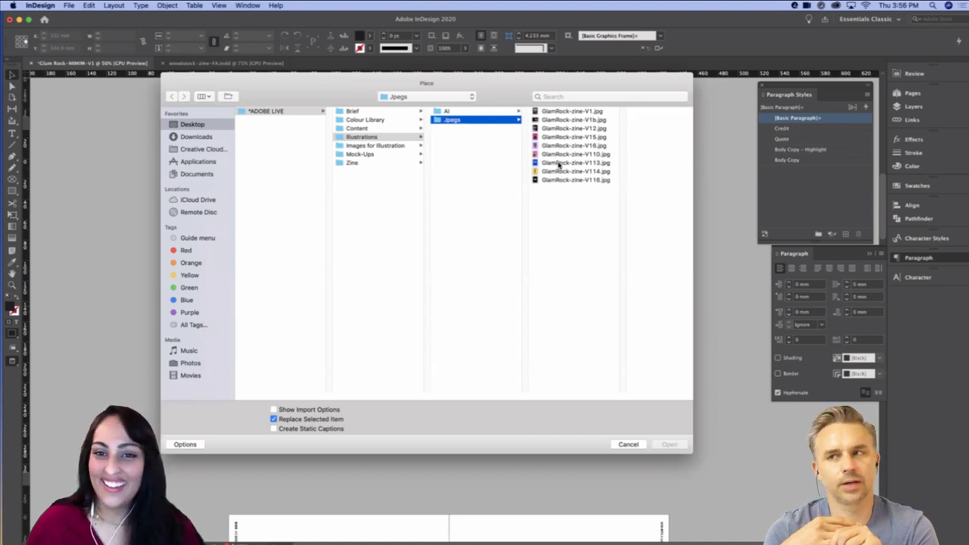
{"action": "left_click", "coordinate": [548, 137]}
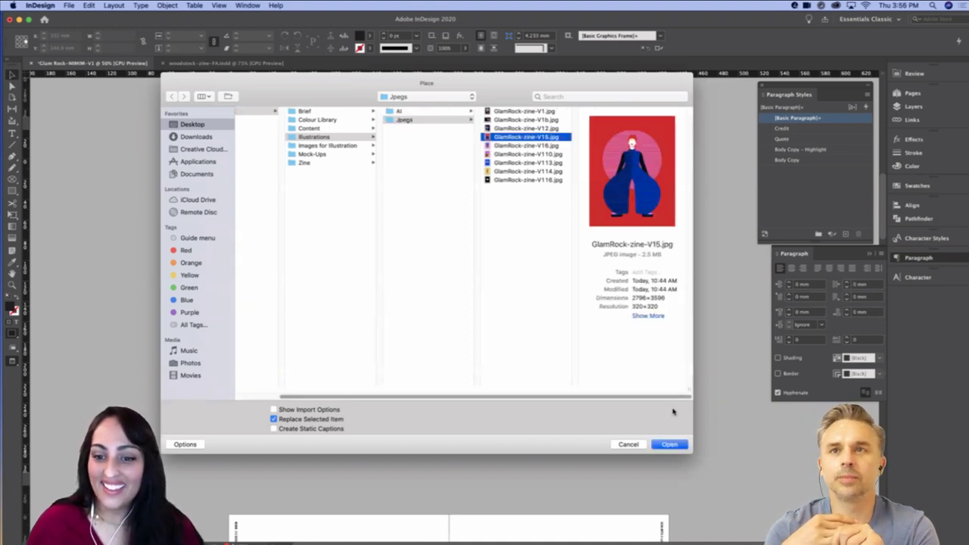
{"action": "left_click", "coordinate": [669, 445]}
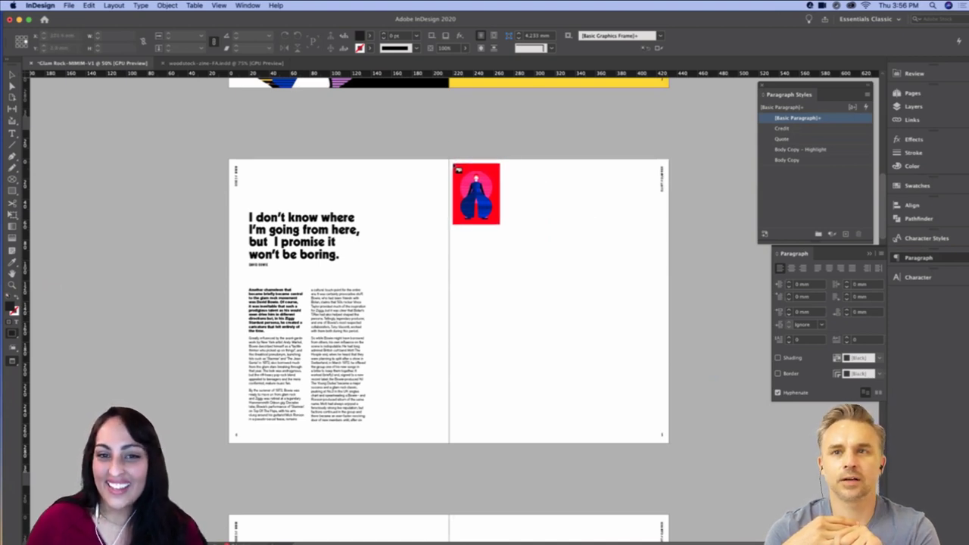
{"action": "left_click", "coordinate": [449, 159]}
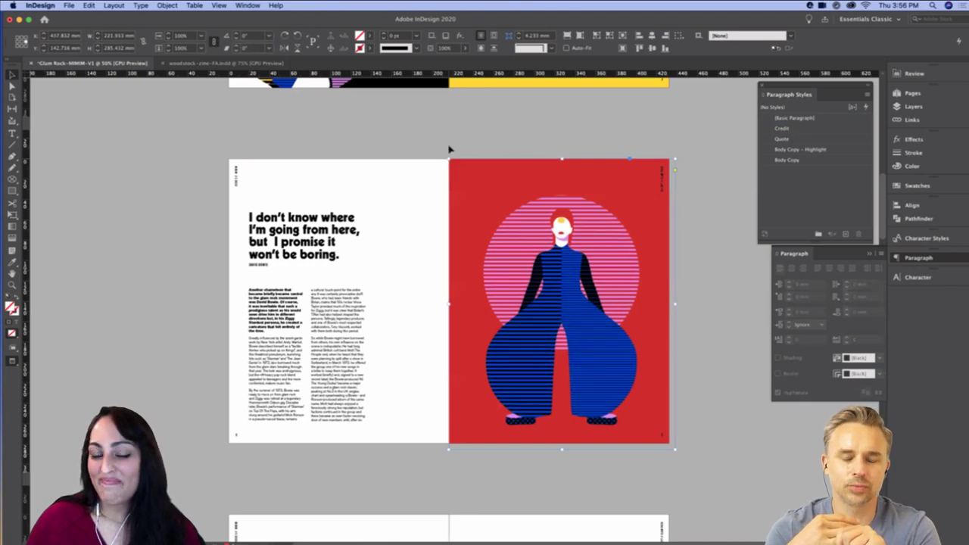
Show the guides and bleed, and shift the red illustration slightly up and toward the spine to align its outer edges with the bleed
{"action": "left_click", "coordinate": [449, 150]}
{"action": "key", "text": "w"}
{"action": "left_click", "coordinate": [480, 201]}
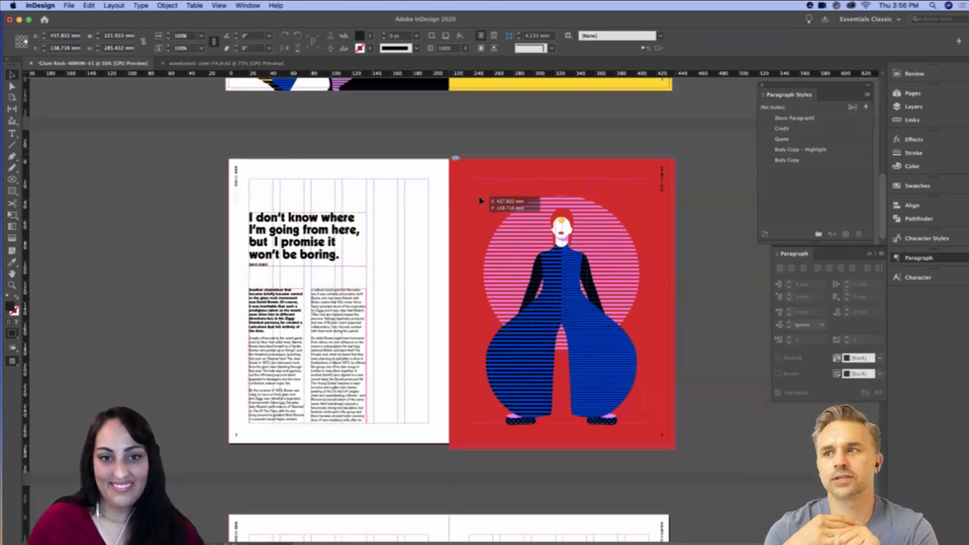
{"action": "left_click_drag", "start_coordinate": [479, 198], "coordinate": [479, 200]}
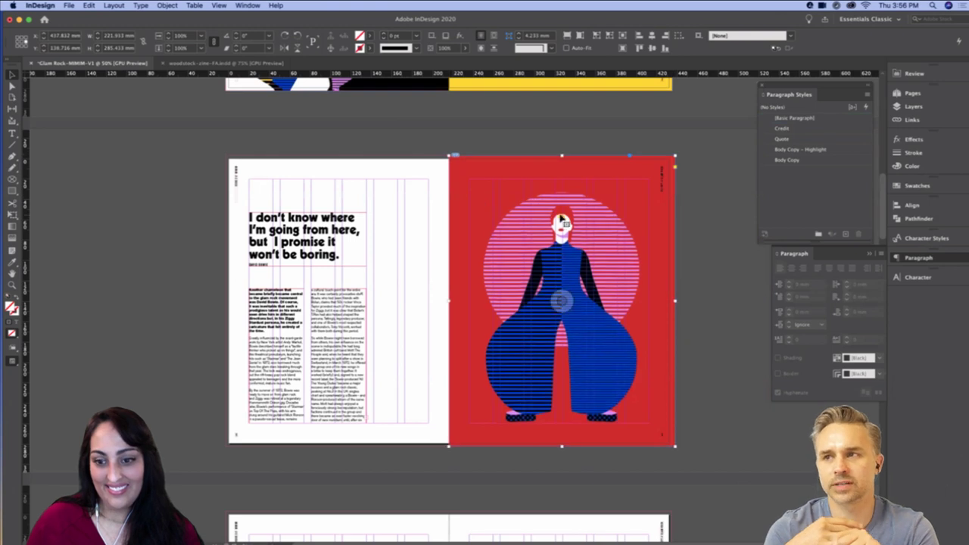
{"action": "left_click_drag", "start_coordinate": [629, 217], "coordinate": [627, 214]}
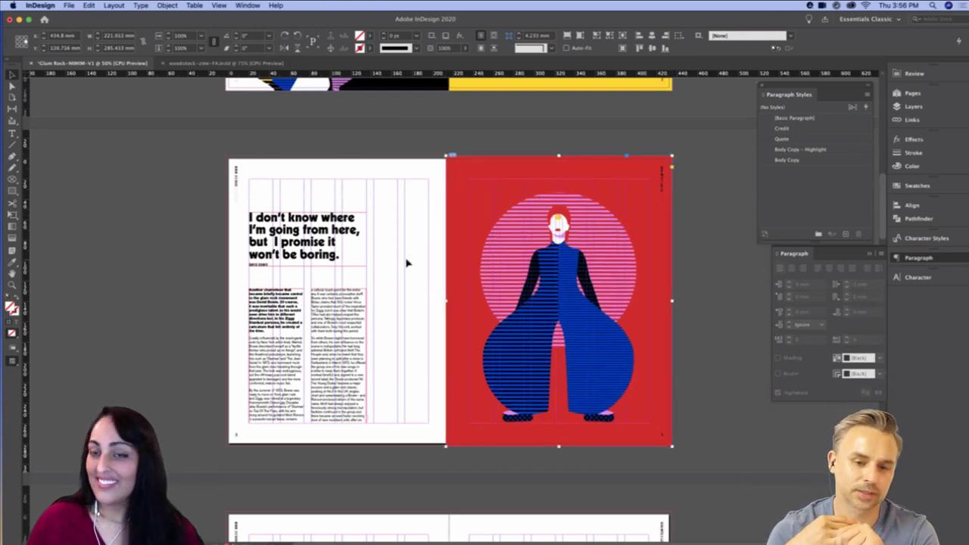
Trim the illustration frame's inner edge back to the spine and check its fit on the spread
{"action": "left_click", "coordinate": [405, 242]}
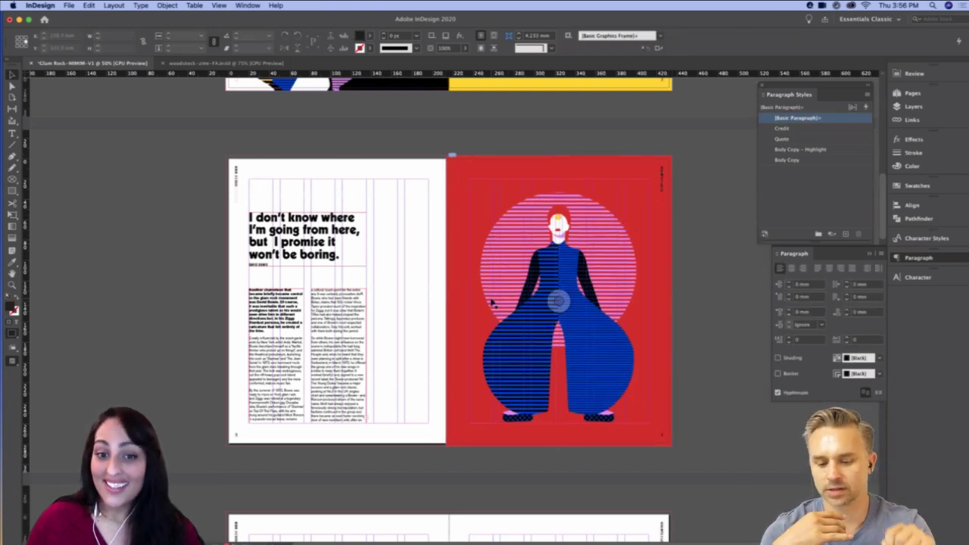
{"action": "left_click", "coordinate": [492, 304]}
{"action": "left_click_drag", "start_coordinate": [446, 302], "coordinate": [449, 302]}
{"action": "left_click", "coordinate": [430, 304]}
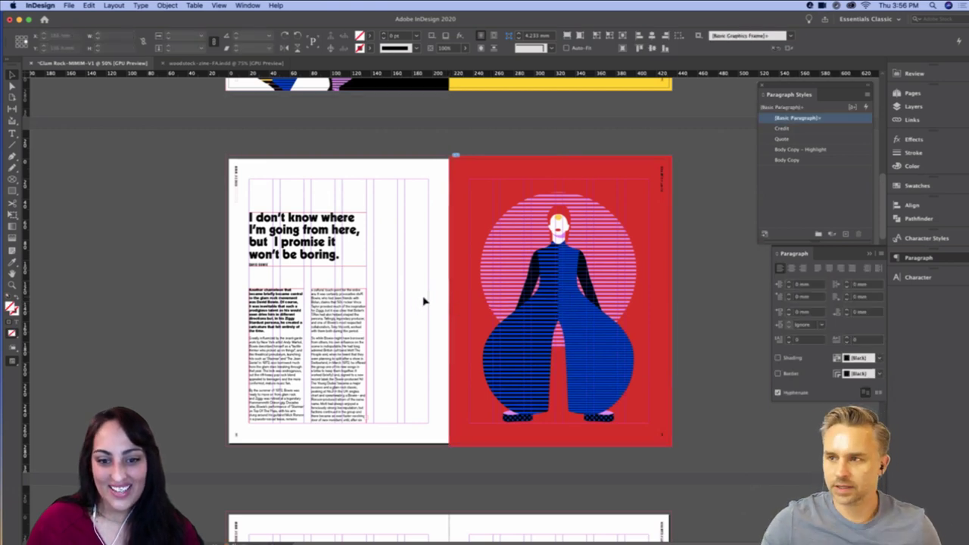
{"action": "key", "text": "super+equal"}
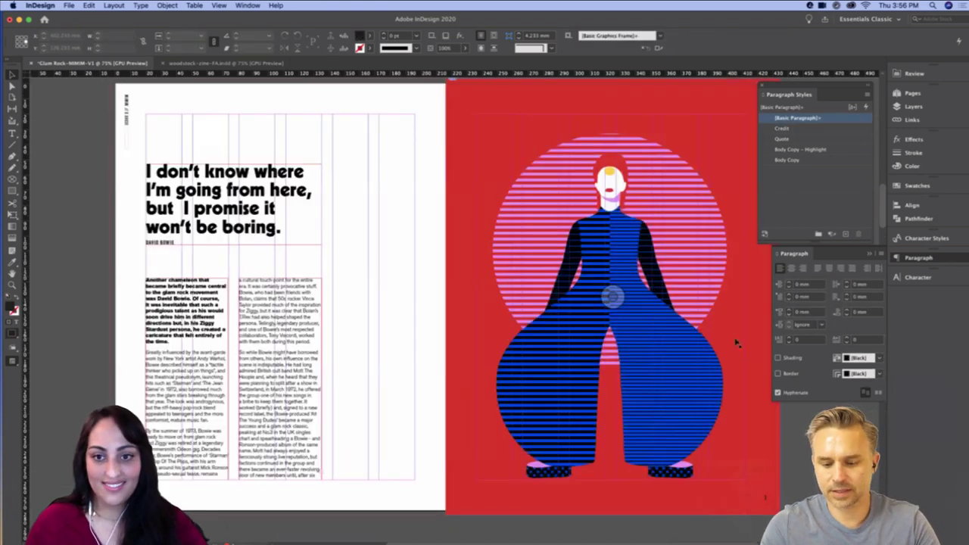
{"action": "key", "text": "super+minus"}
{"action": "key", "text": "super+minus"}
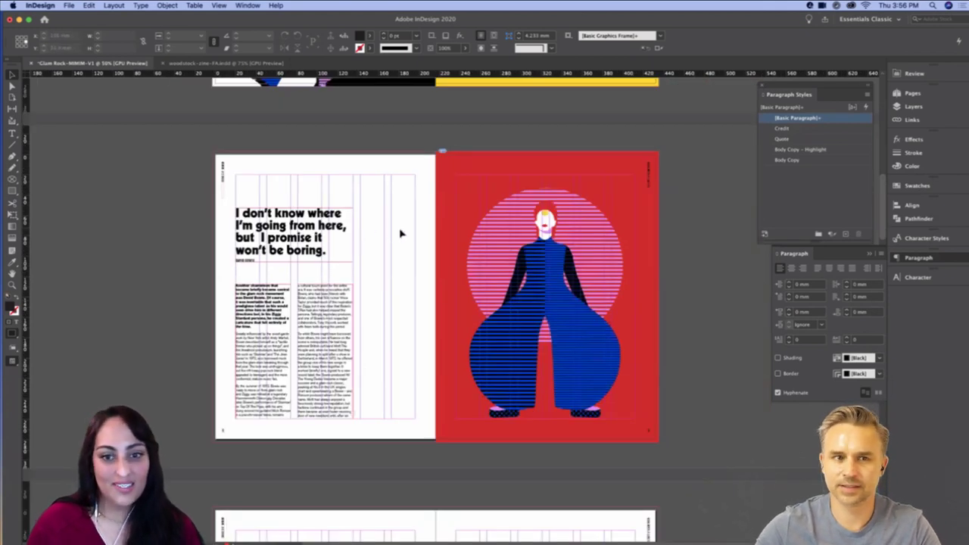
Return to the opening spread, preview it in presentation mode, and return to the layout with nothing selected
{"action": "scroll", "coordinate": [582, 236], "scroll_direction": "up", "scroll_amount": 10}
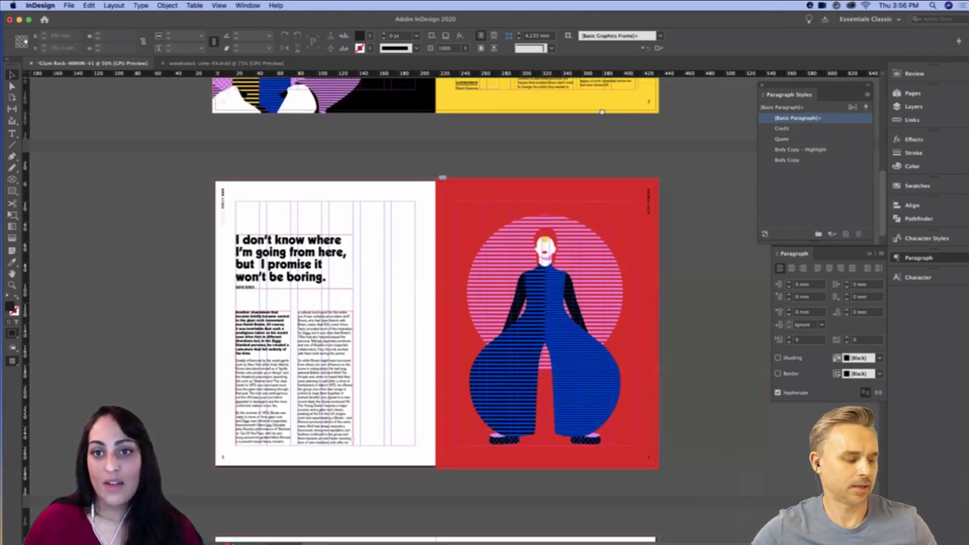
{"action": "key", "text": "shift+w"}
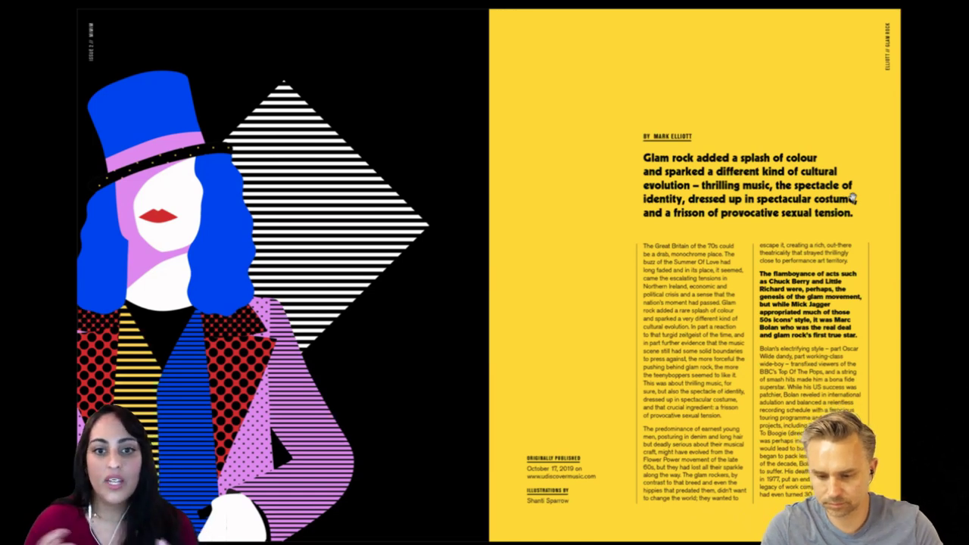
{"action": "key", "text": "Escape"}
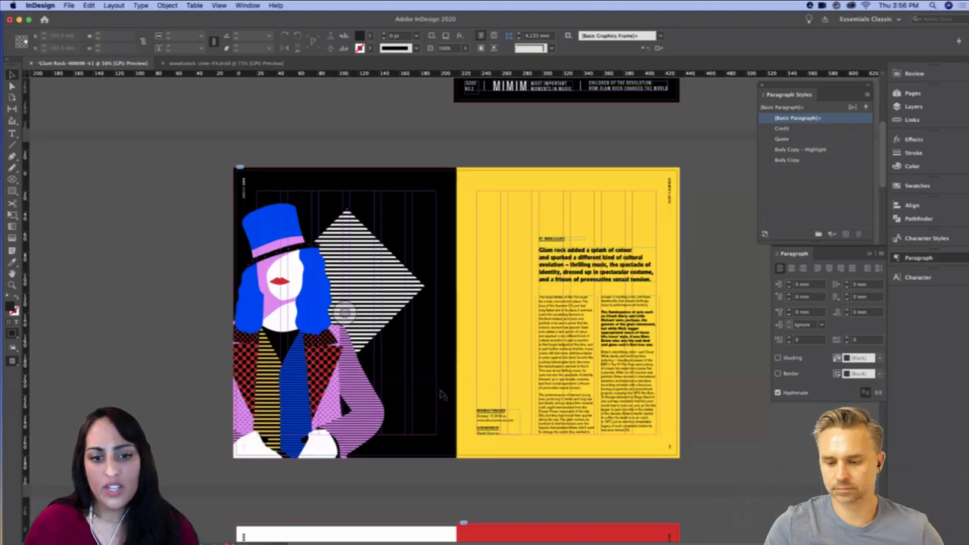
{"action": "left_click", "coordinate": [434, 388]}
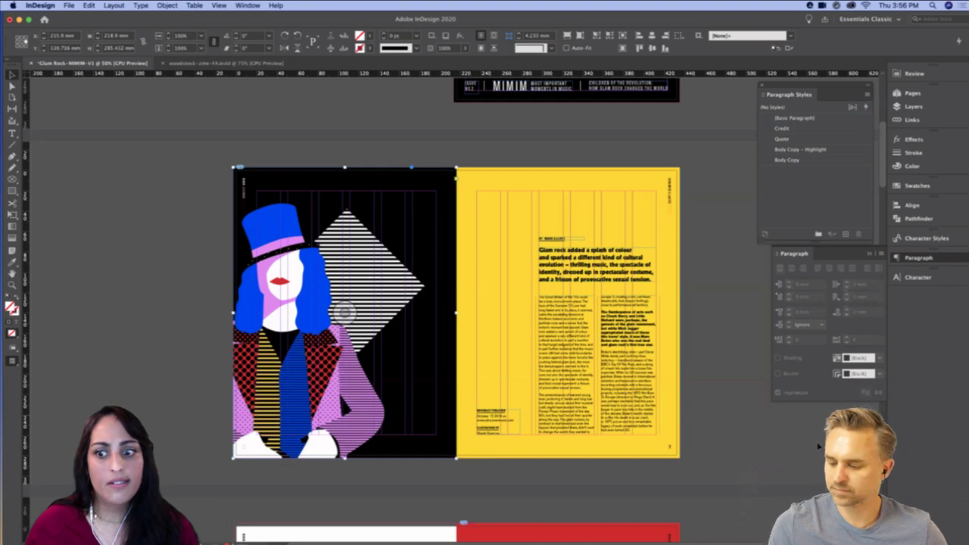
{"action": "left_click", "coordinate": [818, 447]}
Switch to the Article content document in TextEdit, copy spread one's reference image credit line, and return to InDesign
{"action": "mouse_move", "coordinate": [664, 539]}
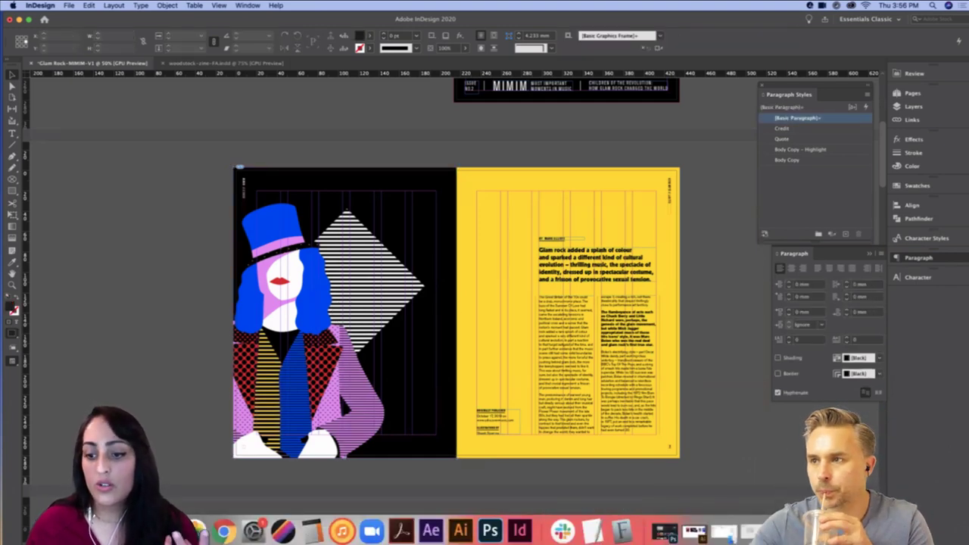
{"action": "left_click", "coordinate": [750, 532]}
{"action": "left_click", "coordinate": [606, 387]}
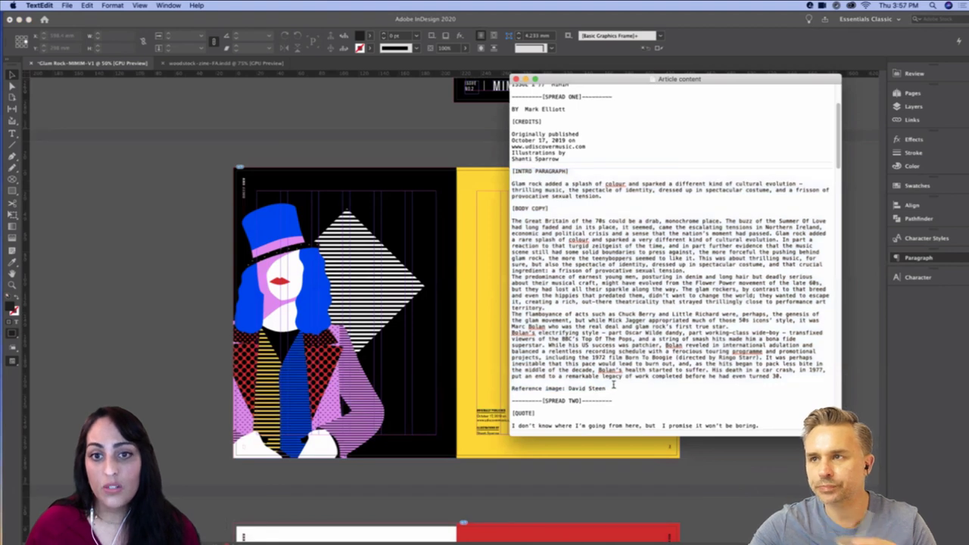
{"action": "scroll", "coordinate": [613, 385], "scroll_direction": "up", "scroll_amount": 5}
{"action": "scroll", "coordinate": [614, 384], "scroll_direction": "down", "scroll_amount": 3}
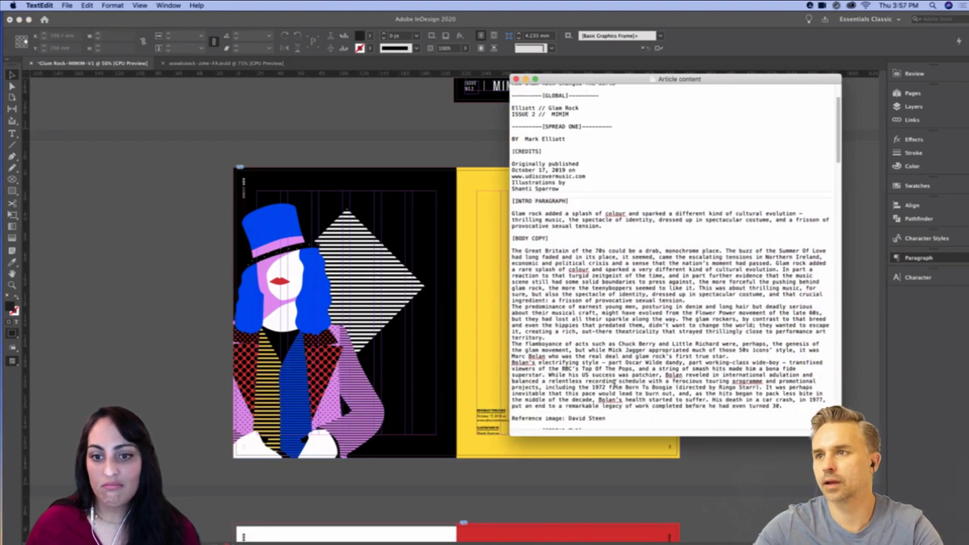
{"action": "left_click_drag", "start_coordinate": [609, 418], "coordinate": [512, 418]}
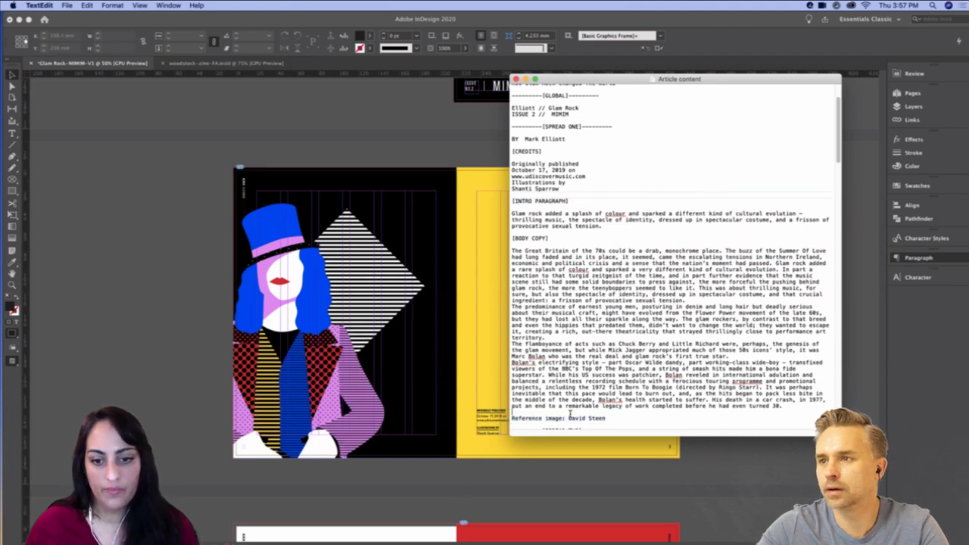
{"action": "triple_click", "coordinate": [576, 418]}
{"action": "key", "text": "cmd+c"}
{"action": "left_click", "coordinate": [467, 460]}
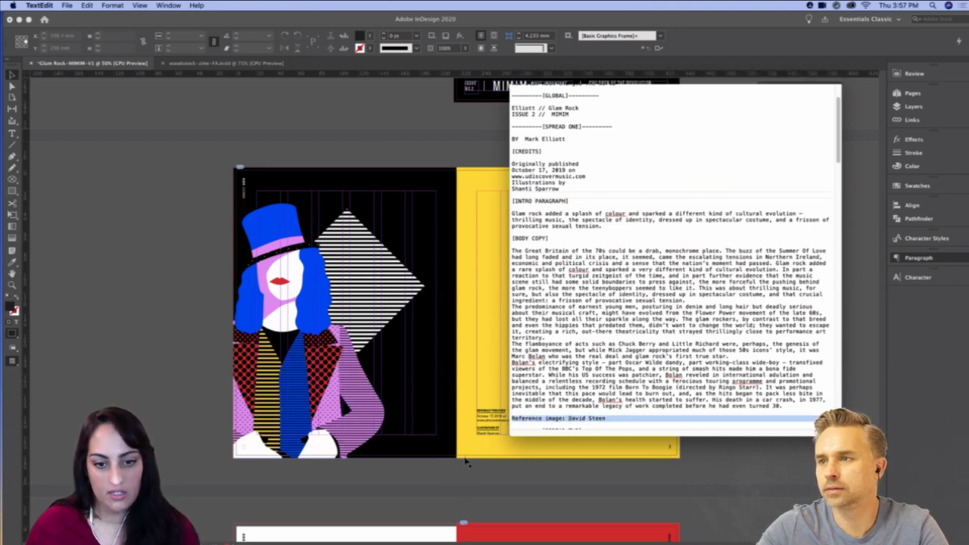
Create a text frame about 73 mm wide on the pasteboard below the opening illustration and paste the reference image credit into it
{"action": "key", "text": "super+1"}
{"action": "mouse_move", "coordinate": [447, 483]}
{"action": "left_mouse_down"}
{"action": "mouse_move", "coordinate": [513, 262]}
{"action": "mouse_move", "coordinate": [518, 268]}
{"action": "left_mouse_up"}
{"action": "key", "text": "t"}
{"action": "left_click_drag", "start_coordinate": [397, 410], "coordinate": [512, 416]}
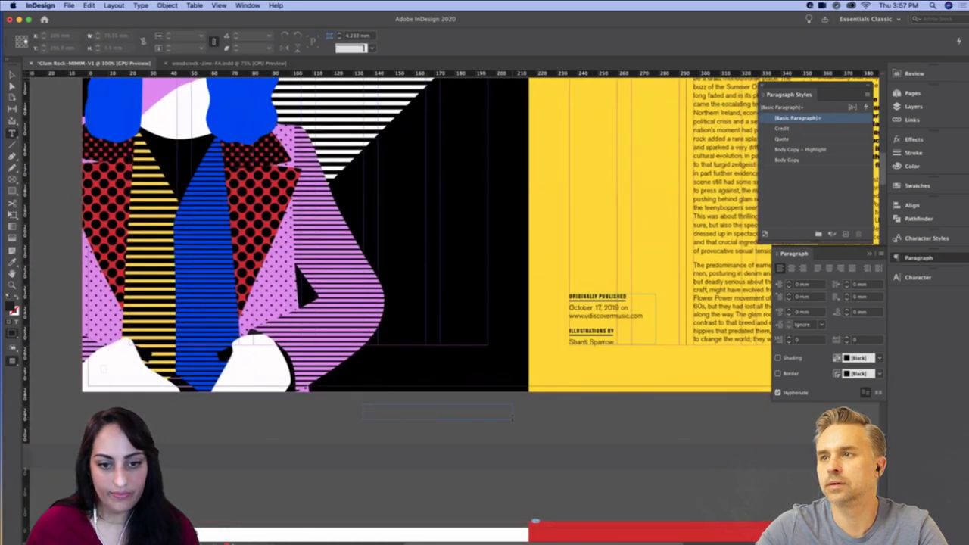
{"action": "key", "text": "super+v"}
Match the reference image credit to the Body Copy formatting and reduce its font size to 7 pt
{"action": "left_click", "coordinate": [12, 262]}
{"action": "left_click", "coordinate": [712, 274]}
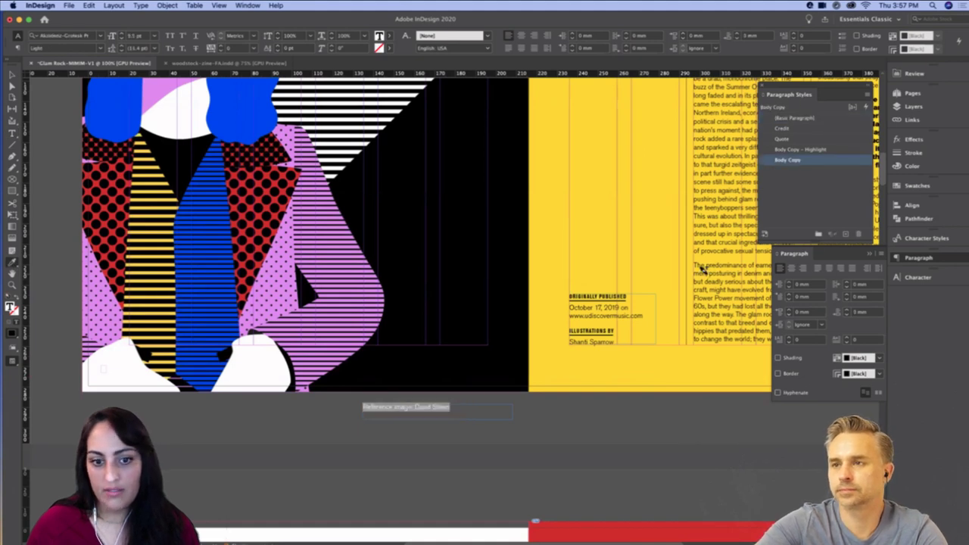
{"action": "key", "text": "v"}
{"action": "triple_click", "coordinate": [405, 420]}
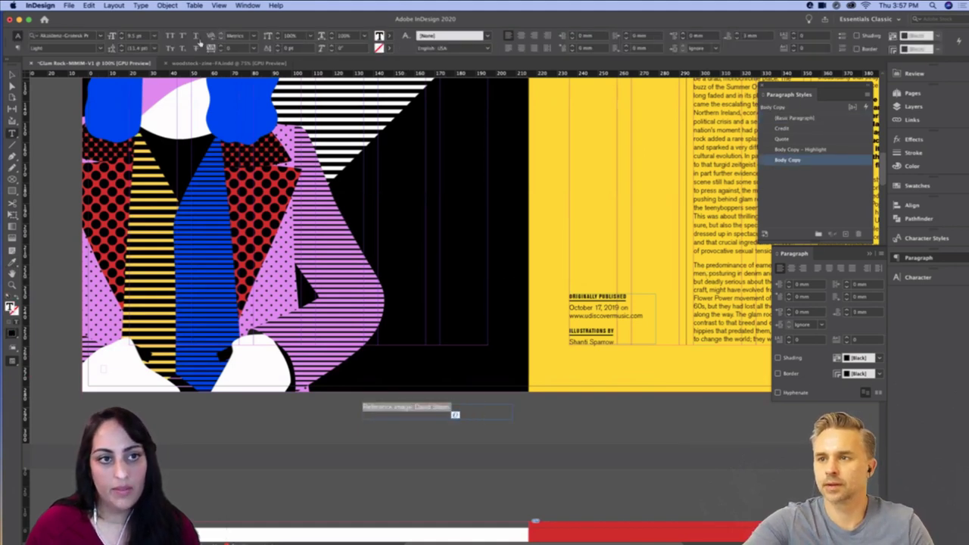
{"action": "left_click", "coordinate": [119, 38]}
{"action": "left_click", "coordinate": [119, 39]}
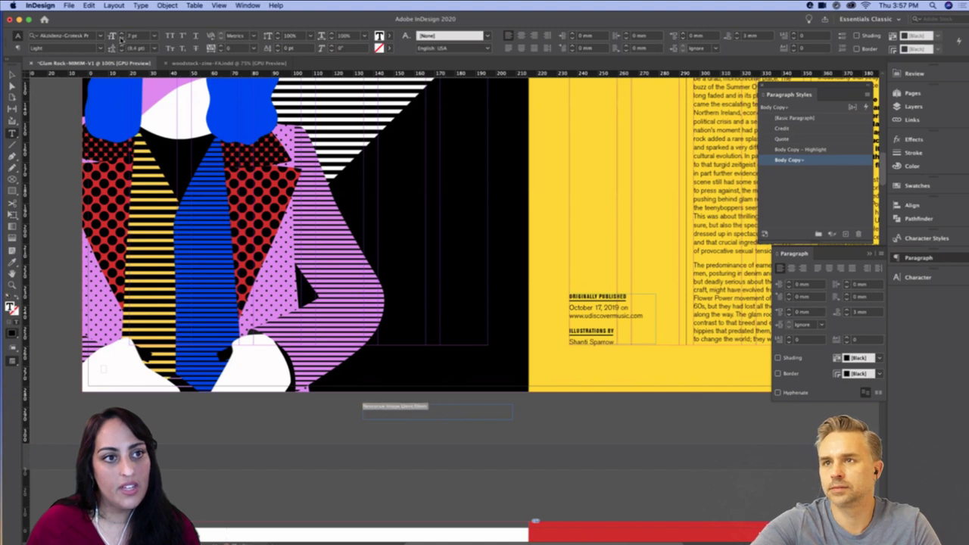
Colour the reference image credit with the [Paper] swatch and reopen its text for editing
{"action": "left_click", "coordinate": [926, 188]}
{"action": "left_click", "coordinate": [797, 232]}
{"action": "key", "text": "Escape"}
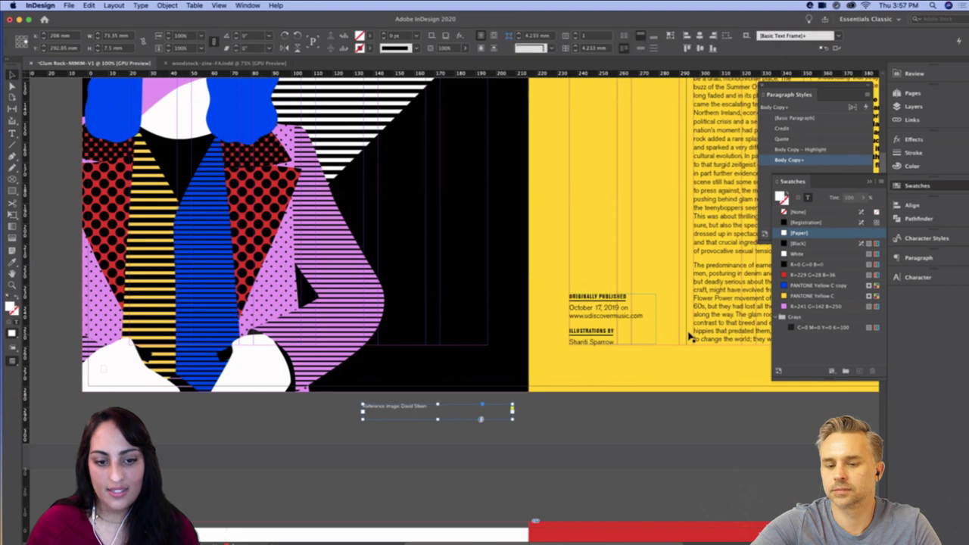
{"action": "double_click", "coordinate": [383, 414]}
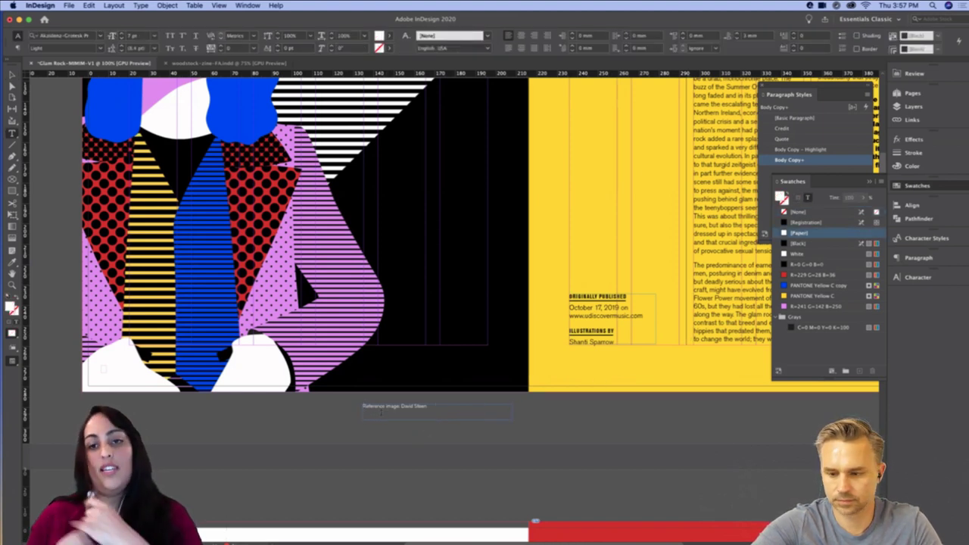
Rotate the reference image credit to run vertically, place it in the black page's lower inner margin corner, and preview the spread
{"action": "key", "text": "XF86AudioRaiseVolume"}
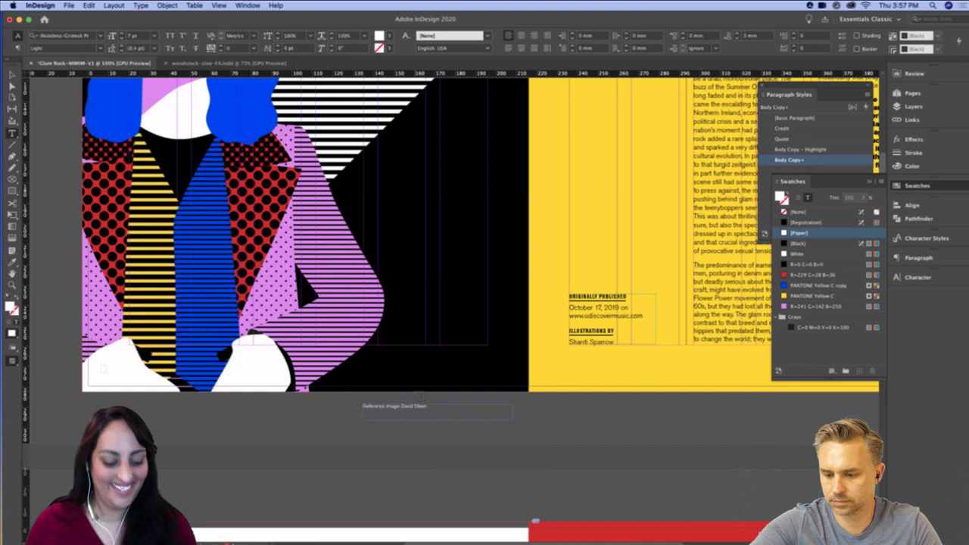
{"action": "key", "text": "Escape"}
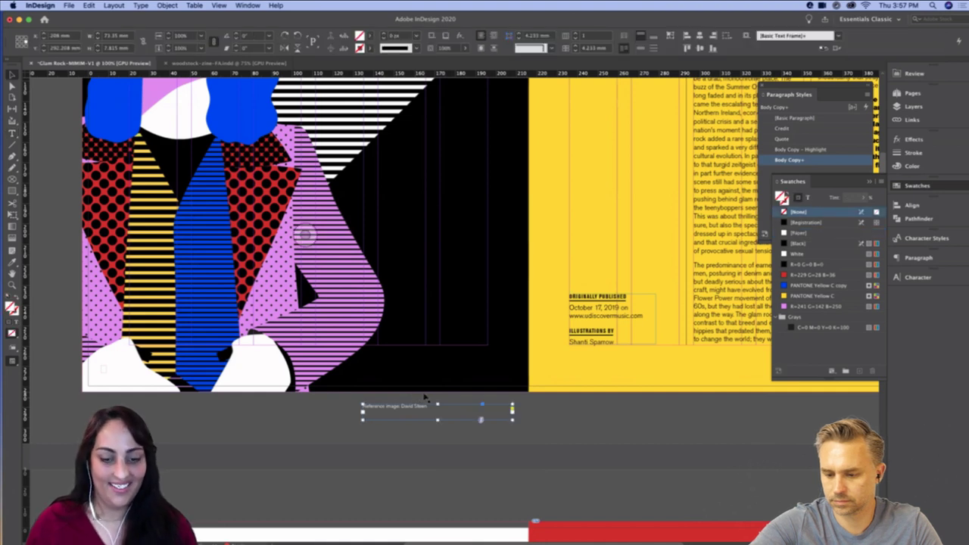
{"action": "left_click_drag", "start_coordinate": [361, 419], "coordinate": [489, 339]}
{"action": "key", "text": "shift+w"}
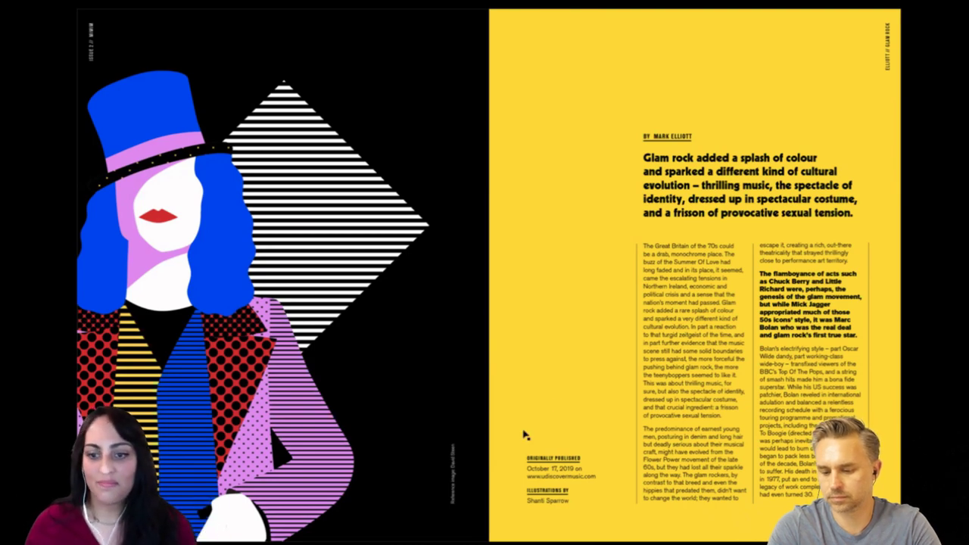
{"action": "key", "text": "Escape"}
Review the whole David Bowie spread in preview mode with the guides hidden
{"action": "scroll", "coordinate": [537, 238], "scroll_direction": "down", "scroll_amount": 10}
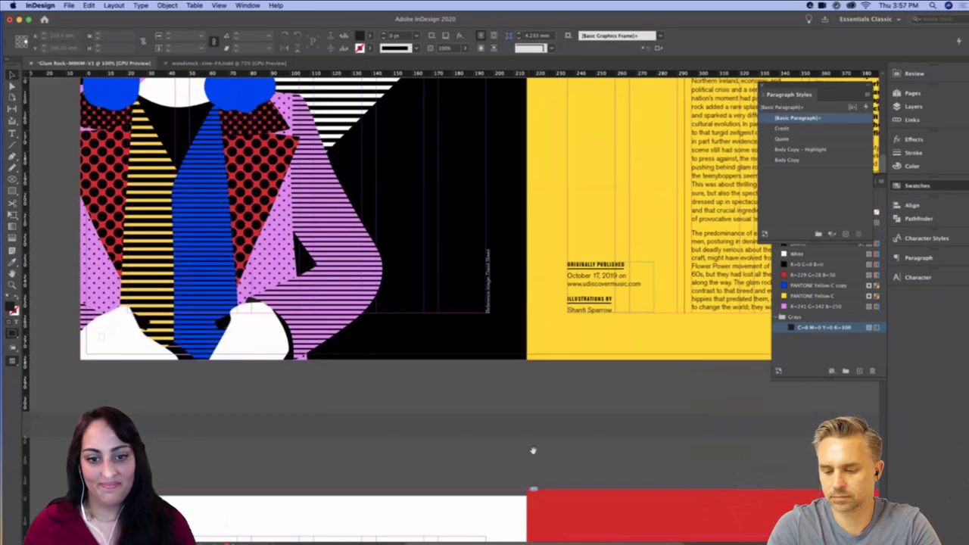
{"action": "scroll", "coordinate": [533, 451], "scroll_direction": "down", "scroll_amount": 10}
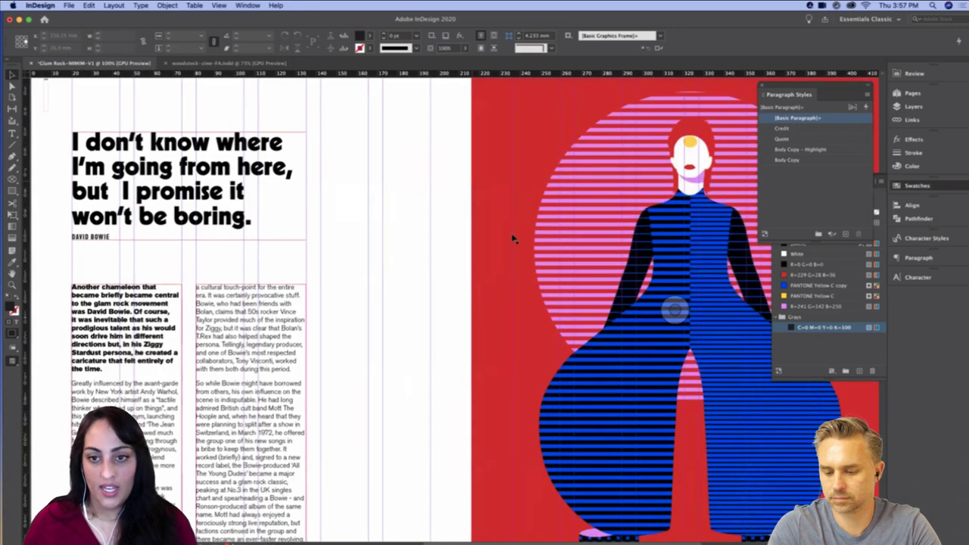
{"action": "key", "text": "super+minus"}
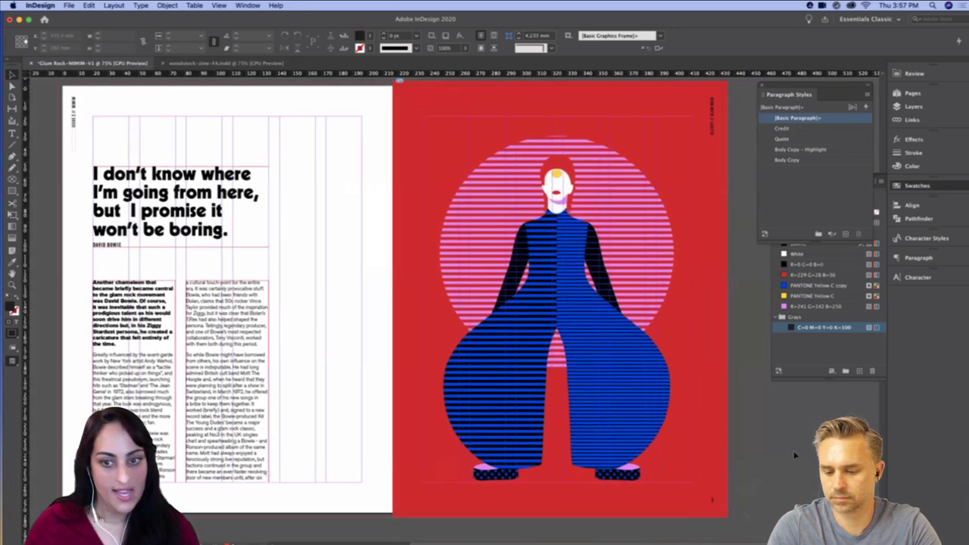
{"action": "key", "text": "w"}
{"action": "scroll", "coordinate": [767, 419], "scroll_direction": "up", "scroll_amount": 3}
{"action": "scroll", "coordinate": [767, 419], "scroll_direction": "left", "scroll_amount": 3}
{"action": "scroll", "coordinate": [768, 419], "scroll_direction": "down", "scroll_amount": 2}
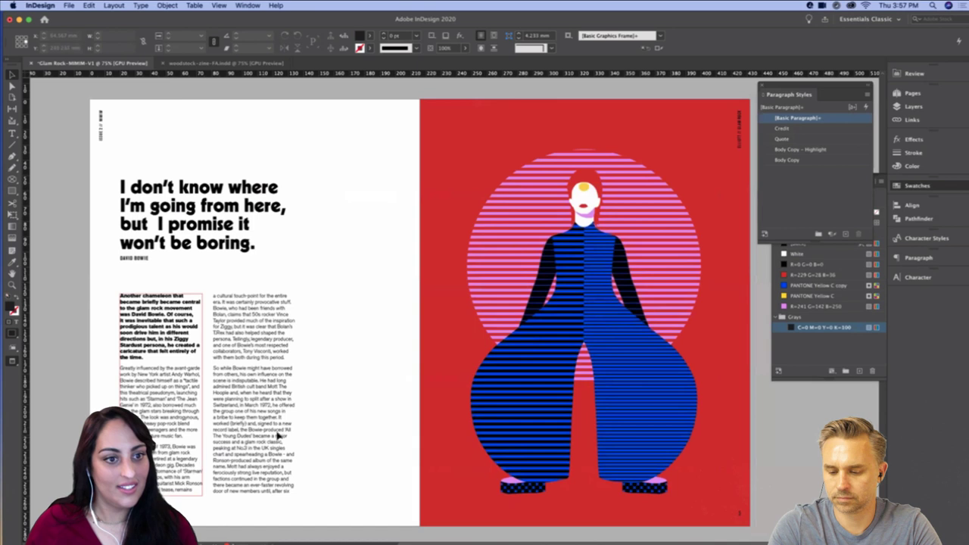
{"action": "scroll", "coordinate": [402, 366], "scroll_direction": "left", "scroll_amount": 2}
{"action": "scroll", "coordinate": [402, 365], "scroll_direction": "down", "scroll_amount": 1}
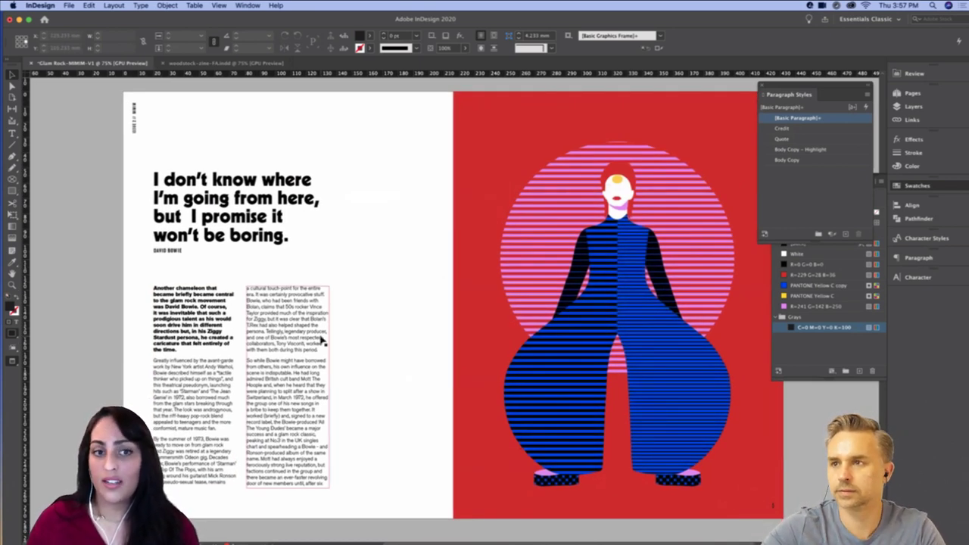
Copy the three vertical column rules from the opening spread's yellow page and place them around the David Bowie spread's two body text columns
{"action": "scroll", "coordinate": [478, 241], "scroll_direction": "up", "scroll_amount": 5}
{"action": "scroll", "coordinate": [479, 240], "scroll_direction": "right", "scroll_amount": 2}
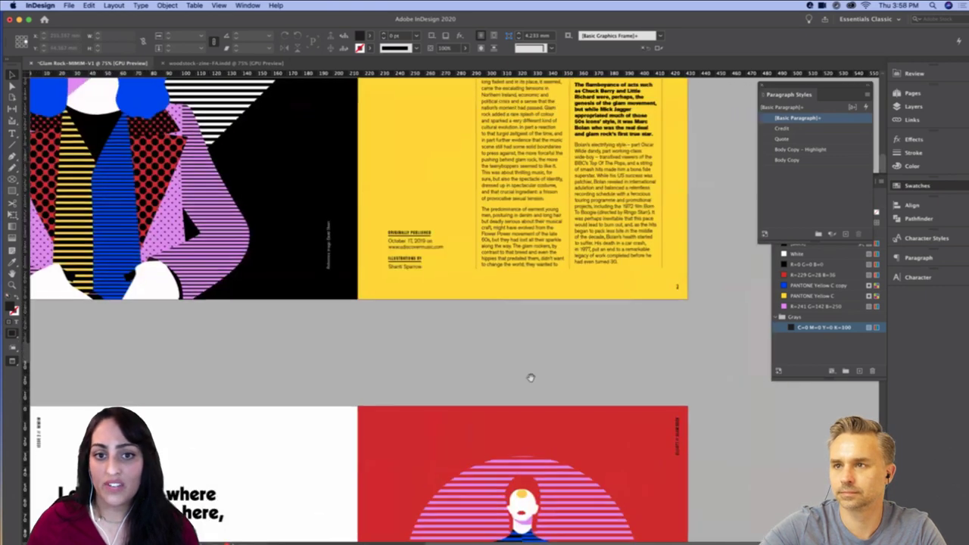
{"action": "left_click", "coordinate": [569, 265], "text": "shift"}
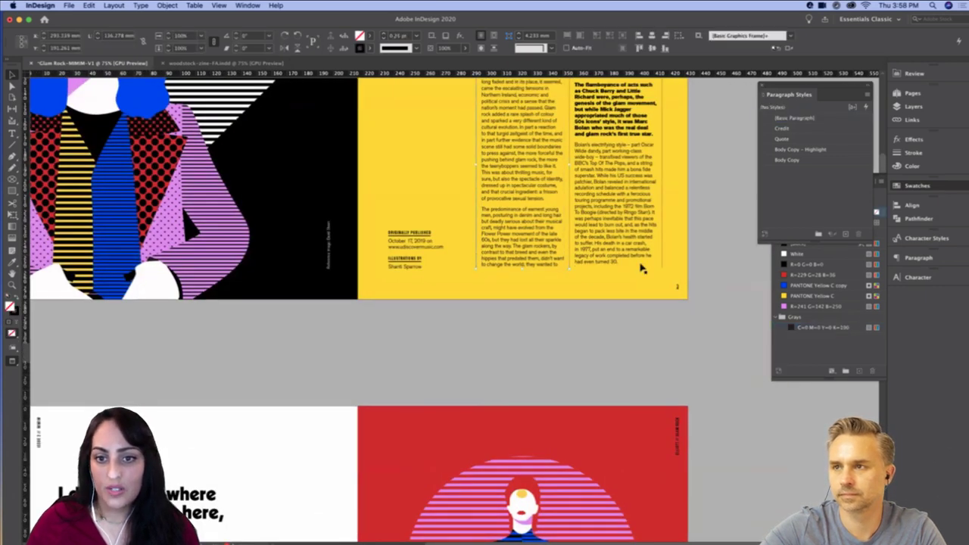
{"action": "left_click", "coordinate": [662, 265], "text": "shift"}
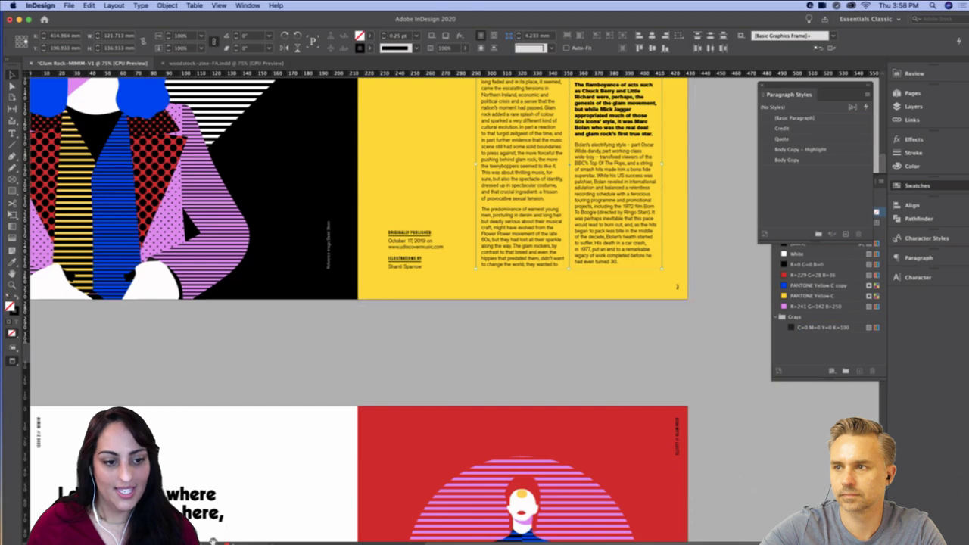
{"action": "scroll", "coordinate": [262, 455], "scroll_direction": "down", "scroll_amount": 5}
{"action": "scroll", "coordinate": [262, 454], "scroll_direction": "left", "scroll_amount": 2}
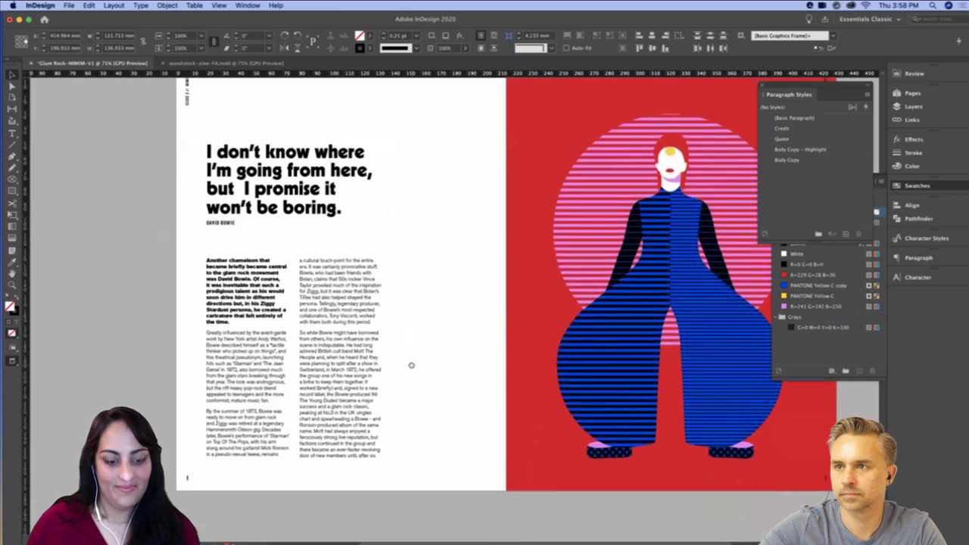
{"action": "key", "text": "super+v"}
{"action": "left_click_drag", "start_coordinate": [455, 325], "coordinate": [296, 375]}
{"action": "left_click", "coordinate": [432, 431]}
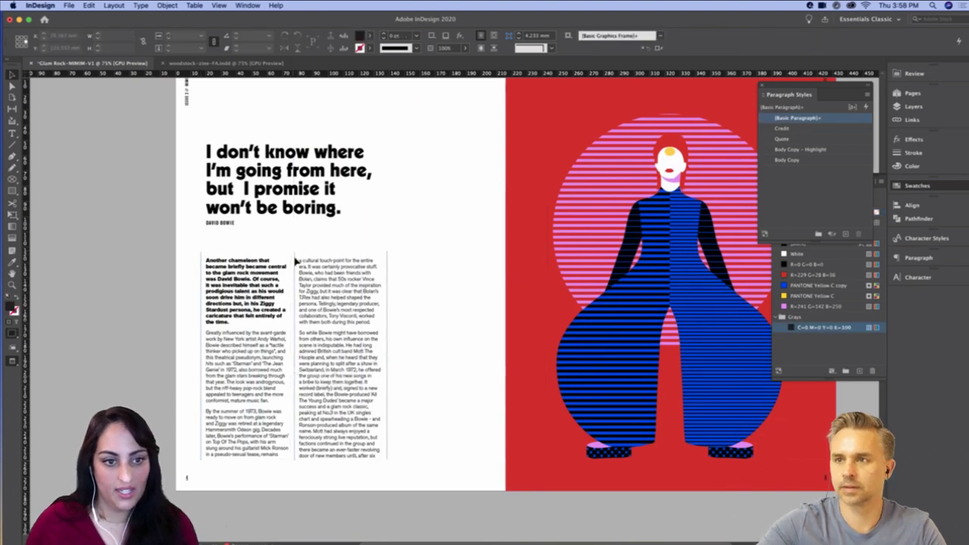
Extend both body text frames on the David Bowie spread upward to line up with the tops of the vertical rules
{"action": "left_click", "coordinate": [203, 310]}
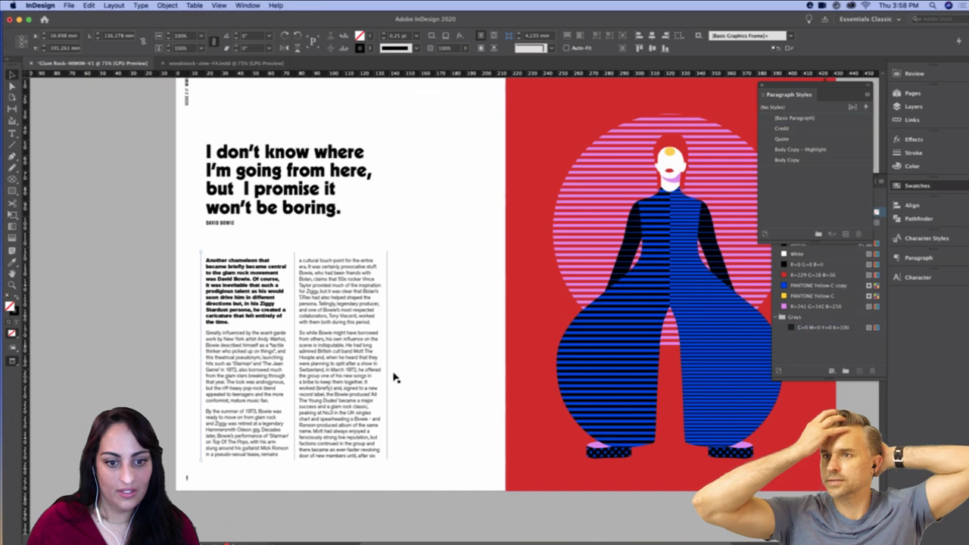
{"action": "left_click", "coordinate": [362, 393]}
{"action": "mouse_move", "coordinate": [294, 252]}
{"action": "left_mouse_down"}
{"action": "mouse_move", "coordinate": [296, 233]}
{"action": "mouse_move", "coordinate": [293, 250]}
{"action": "left_mouse_up"}
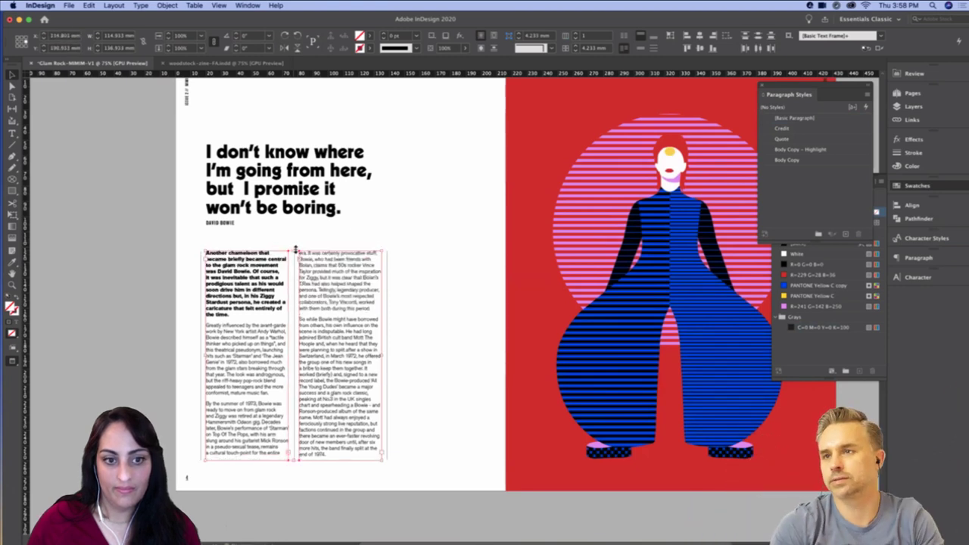
{"action": "left_click", "coordinate": [416, 273]}
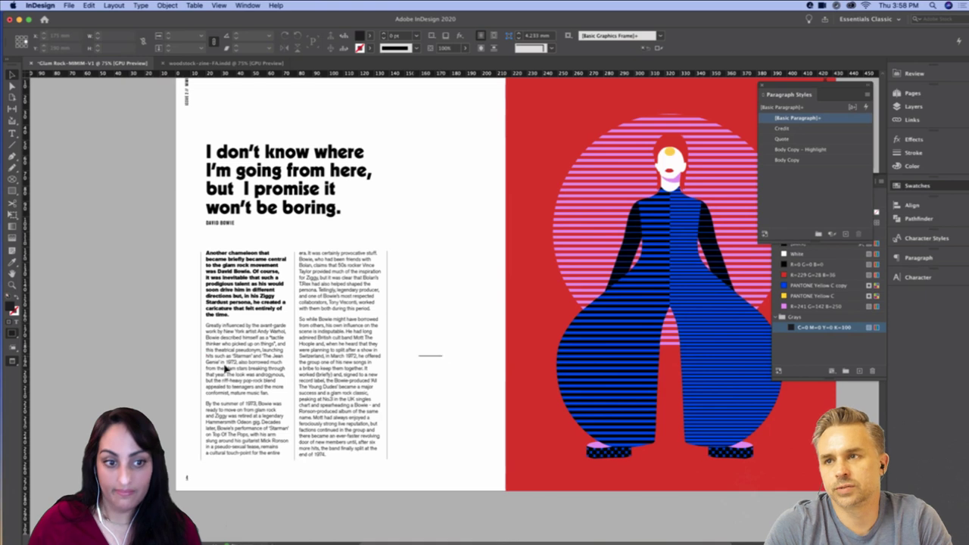
{"action": "left_click_drag", "start_coordinate": [444, 360], "coordinate": [145, 368]}
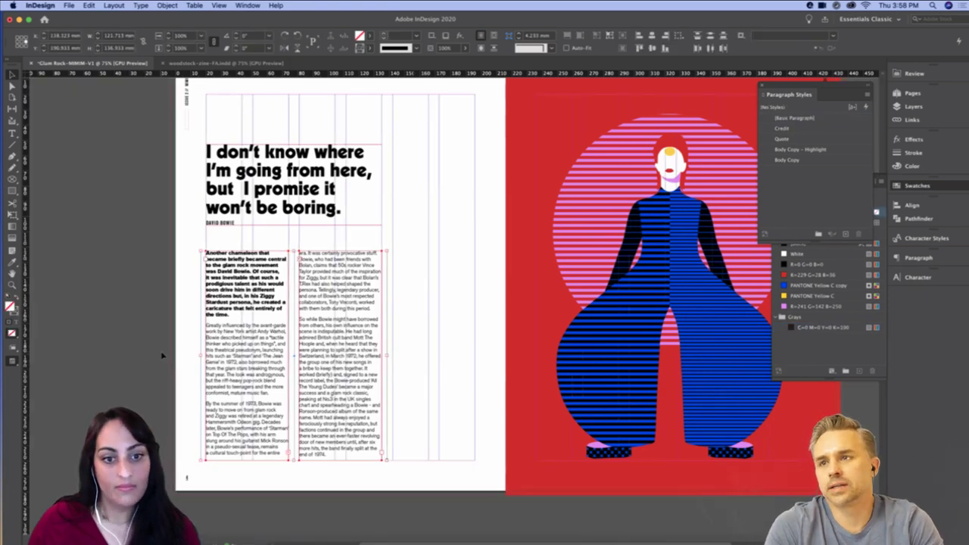
{"action": "left_click", "coordinate": [424, 399]}
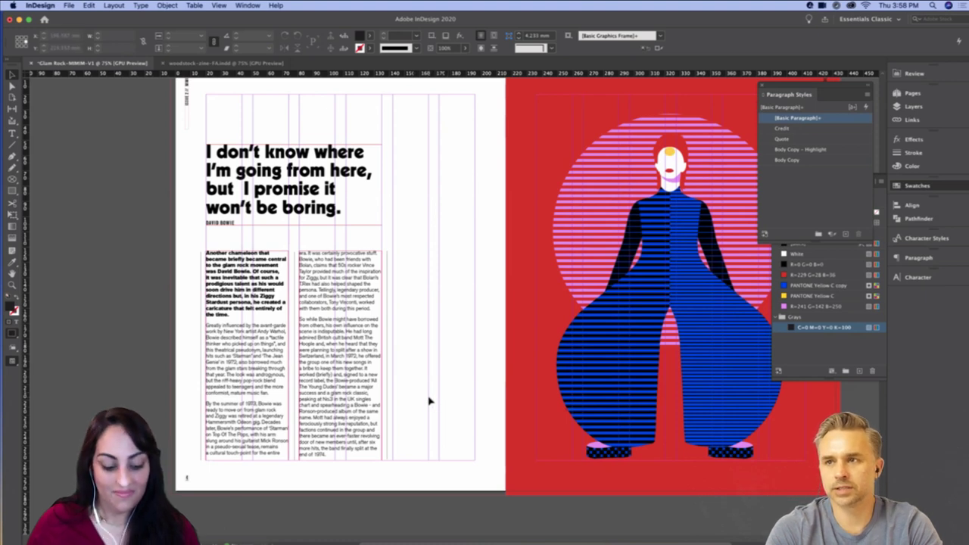
Draw a 219 × 285.4 mm rectangle over the quote page, fill it with the blue PANTONE Yellow C copy swatch, and send it to the back
{"action": "scroll", "coordinate": [462, 362], "scroll_direction": "up", "scroll_amount": 1}
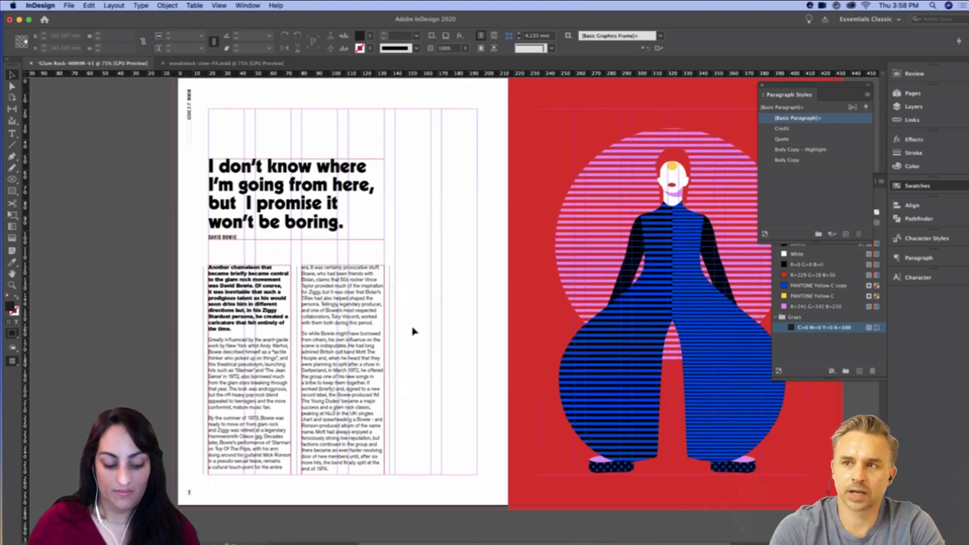
{"action": "scroll", "coordinate": [362, 139], "scroll_direction": "up", "scroll_amount": 1}
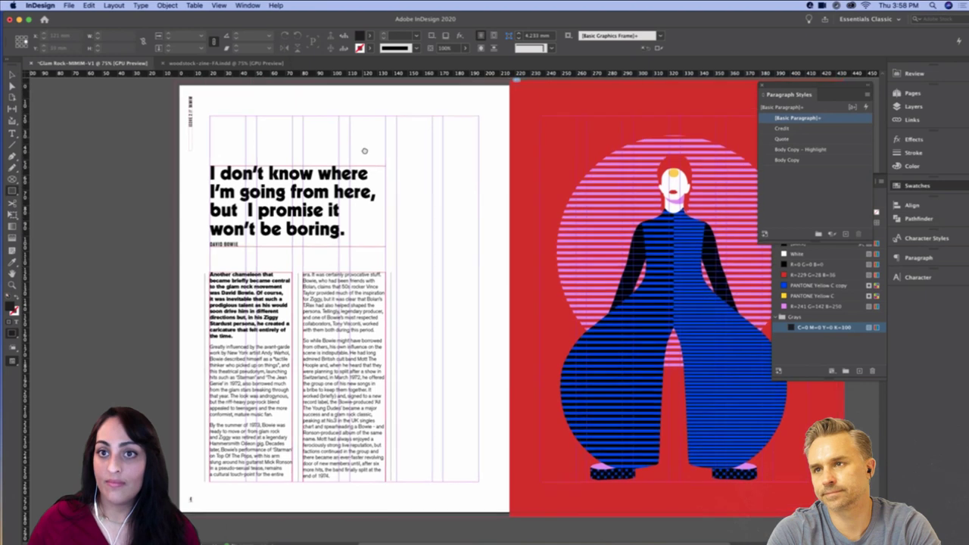
{"action": "left_click_drag", "start_coordinate": [176, 85], "coordinate": [510, 498]}
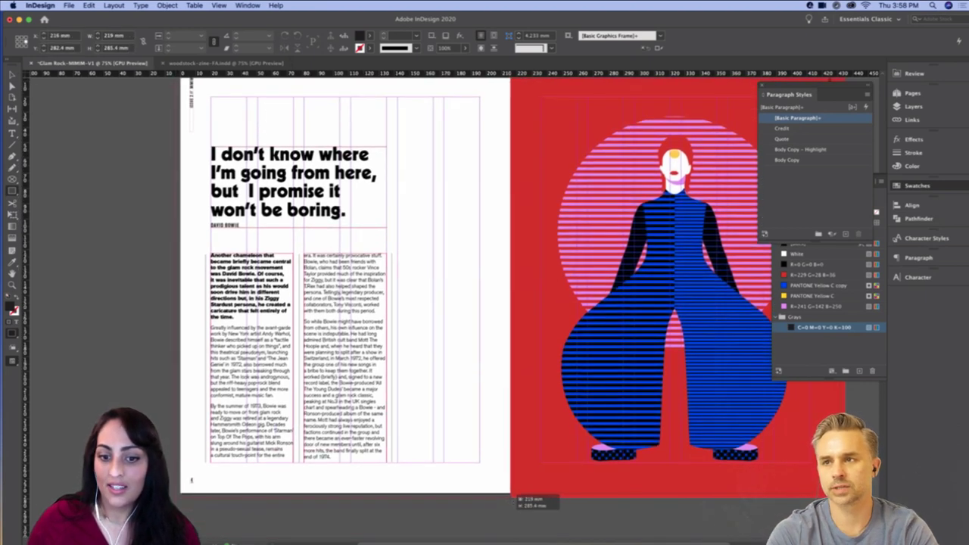
{"action": "left_click", "coordinate": [810, 285]}
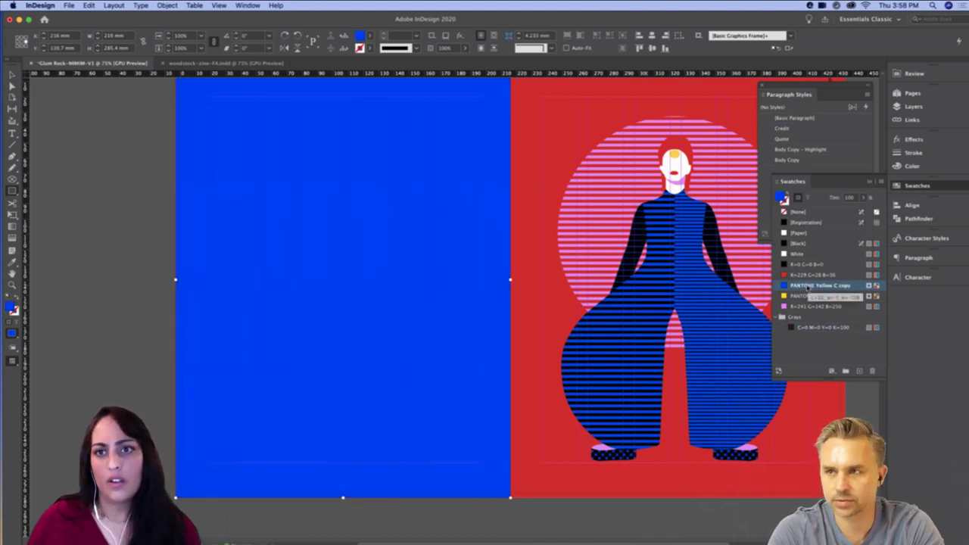
{"action": "left_click", "coordinate": [13, 73]}
{"action": "left_click_drag", "start_coordinate": [176, 280], "coordinate": [172, 280]}
{"action": "key", "text": "super+shift+["}
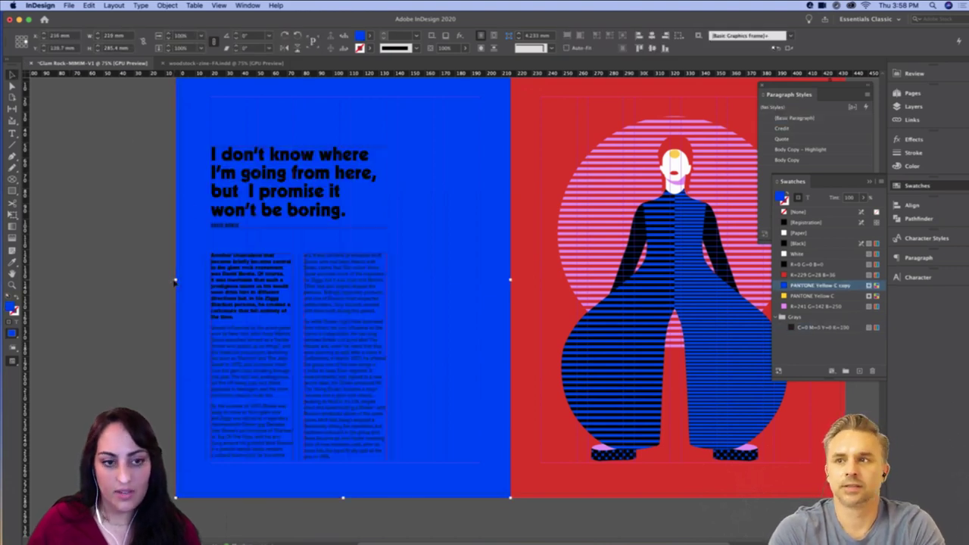
Colour the large quote and its attribution line with the [Paper] swatch
{"action": "left_click", "coordinate": [56, 303]}
{"action": "left_click", "coordinate": [244, 216]}
{"action": "left_click", "coordinate": [261, 290], "text": "shift"}
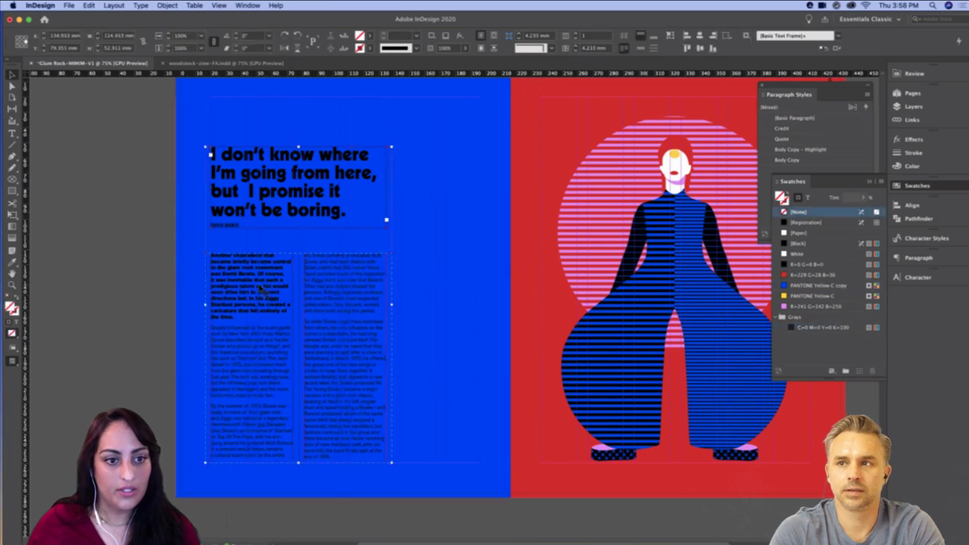
{"action": "triple_click", "coordinate": [254, 209]}
{"action": "key", "text": "super+a"}
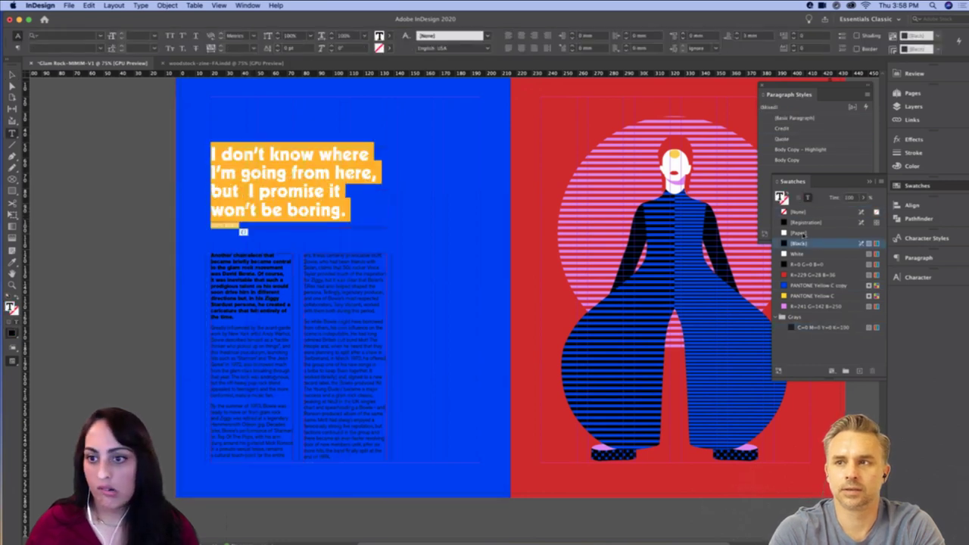
{"action": "left_click", "coordinate": [799, 233]}
{"action": "key", "text": "Escape"}
Colour all the body text in the two linked columns with the [Paper] swatch
{"action": "left_click", "coordinate": [362, 299]}
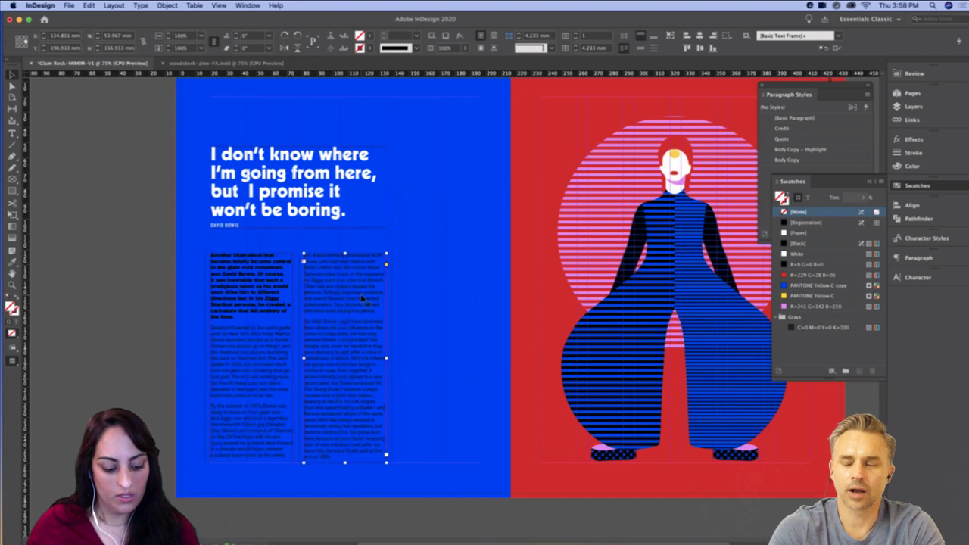
{"action": "double_click", "coordinate": [354, 301]}
{"action": "key", "text": "super+a"}
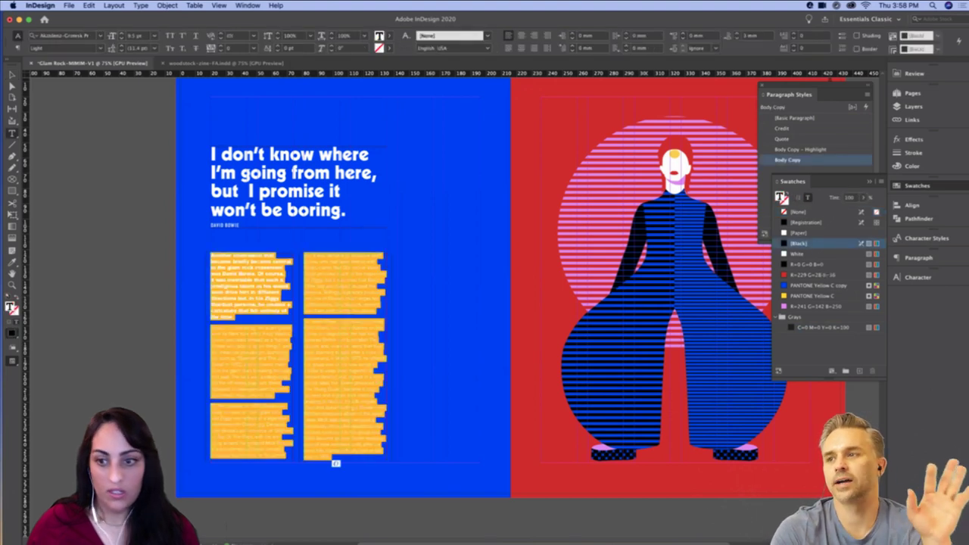
{"action": "key", "text": "Escape"}
{"action": "left_click", "coordinate": [151, 226]}
Recolour the strokes of the vertical rules around the body columns with the [Paper] swatch
{"action": "left_click", "coordinate": [207, 295]}
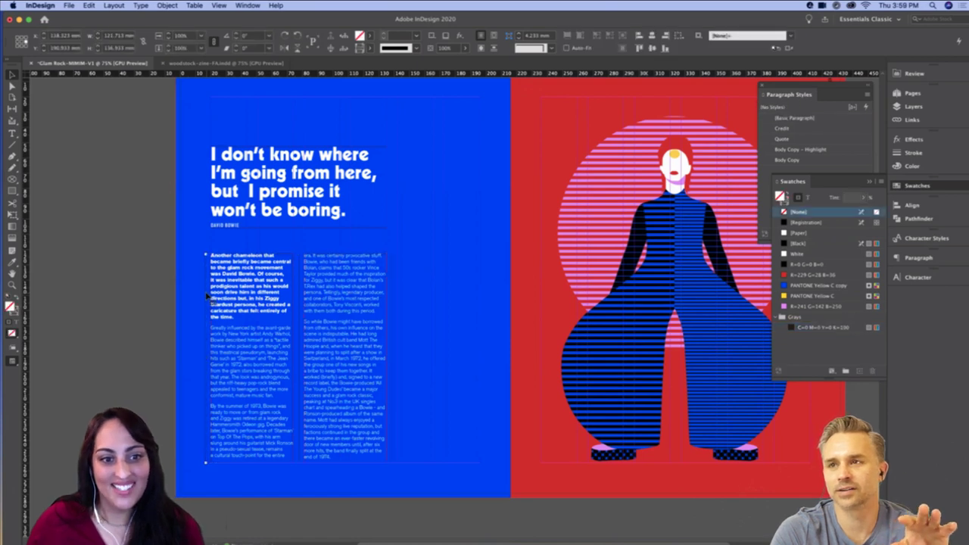
{"action": "left_click", "coordinate": [297, 309]}
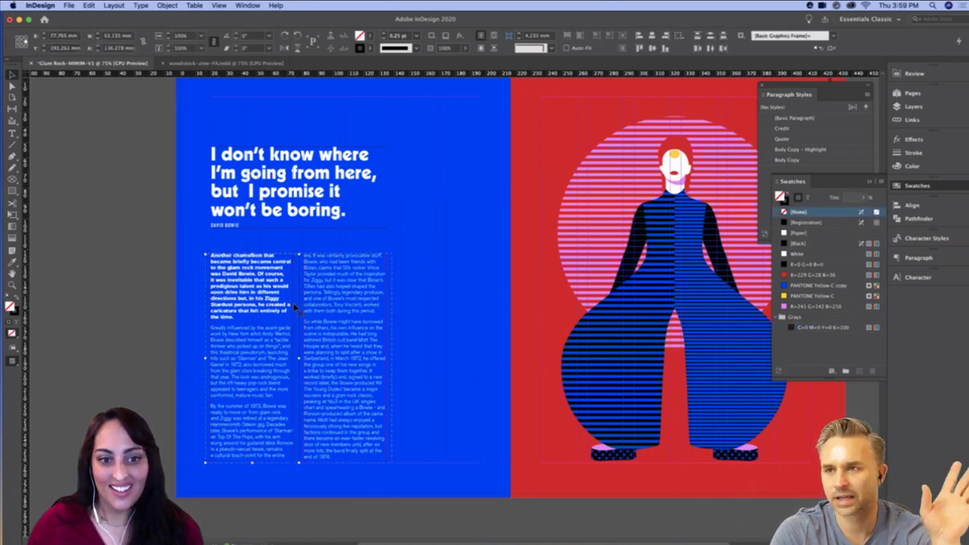
{"action": "left_click", "coordinate": [793, 243]}
{"action": "left_click", "coordinate": [792, 234]}
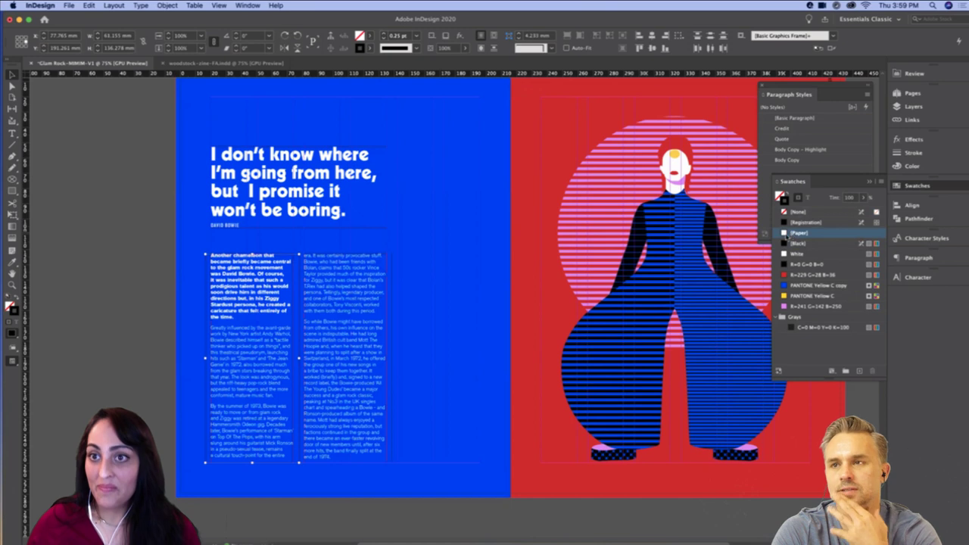
{"action": "left_click", "coordinate": [429, 346]}
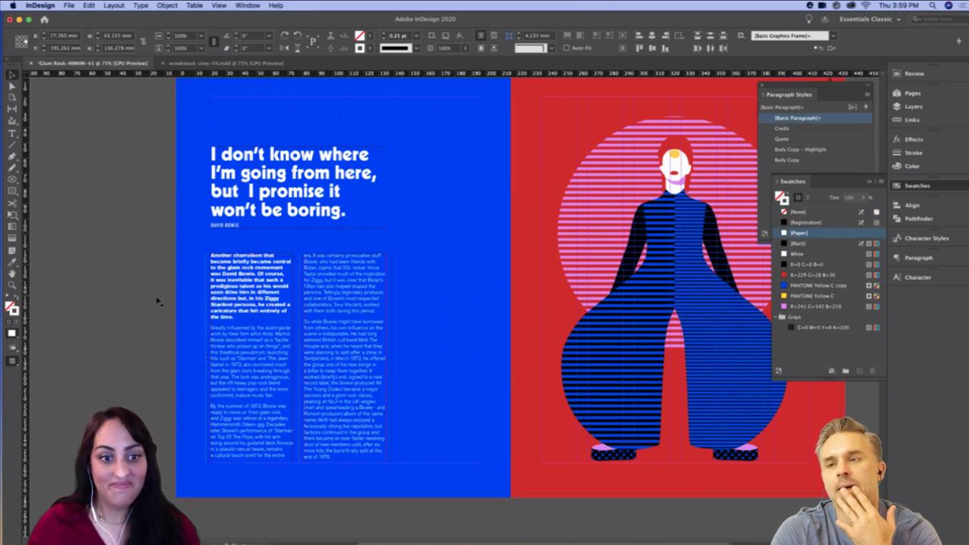
{"action": "left_click", "coordinate": [392, 355]}
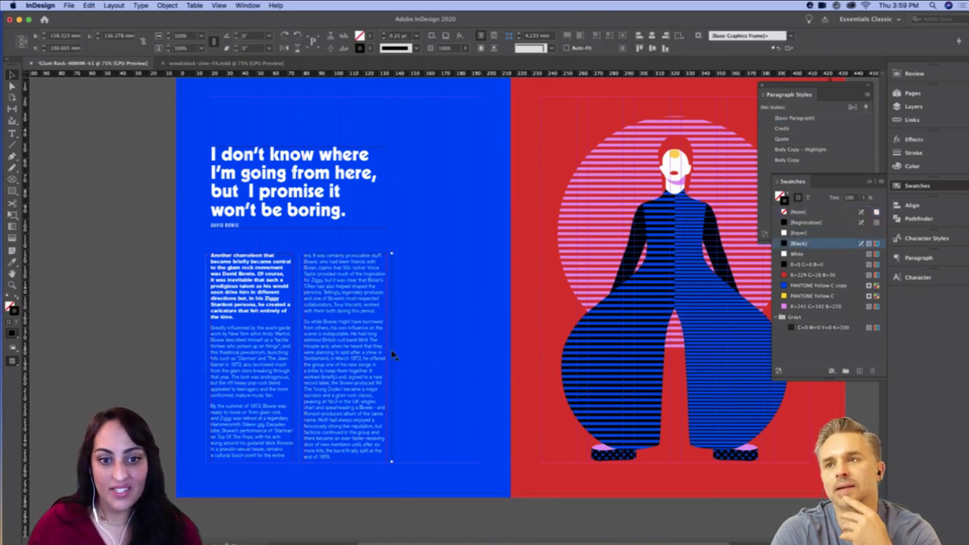
Apply the [Paper] swatch to the stroke of the rule beside the second body copy column, and preview the spread in presentation mode
{"action": "left_click", "coordinate": [801, 234]}
{"action": "left_click", "coordinate": [134, 276]}
{"action": "key", "text": "shift+w"}
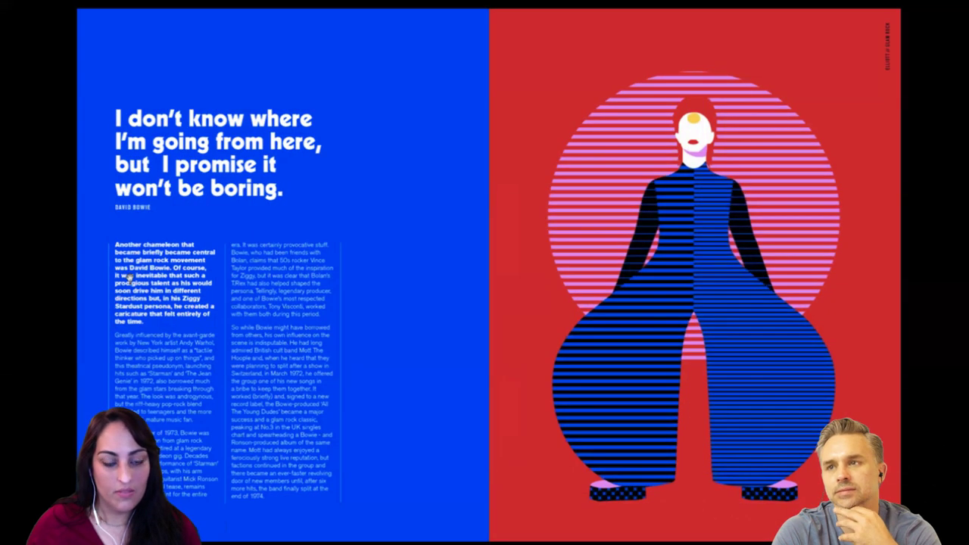
{"action": "key", "text": "Escape"}
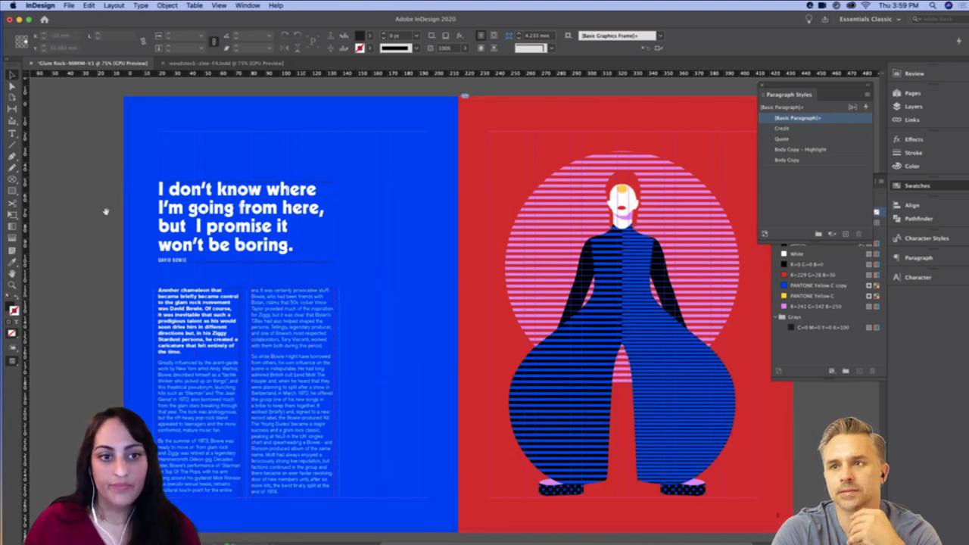
{"action": "scroll", "coordinate": [396, 182], "scroll_direction": "down", "scroll_amount": 1}
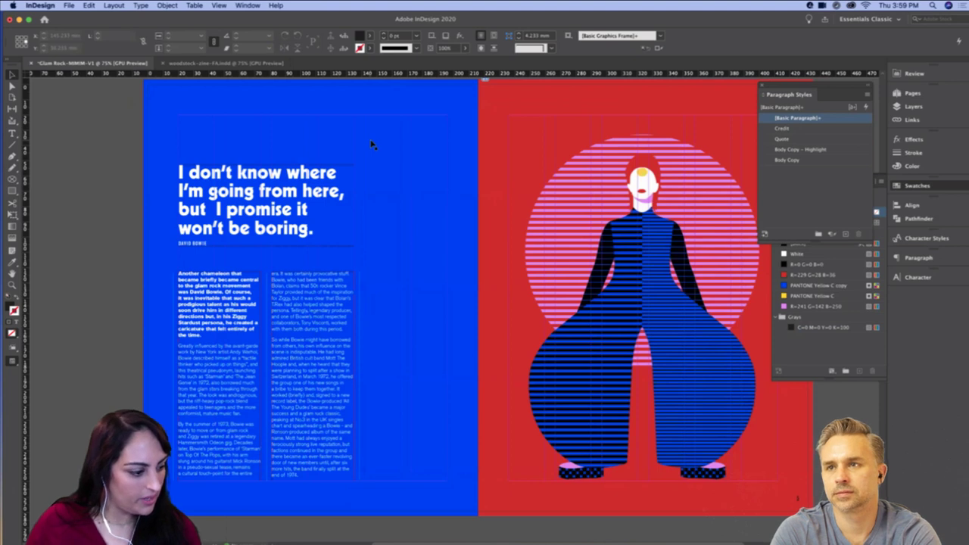
Fill the left page's blue background rectangle with the R=241 G=142 B=250 swatch
{"action": "left_click", "coordinate": [363, 147]}
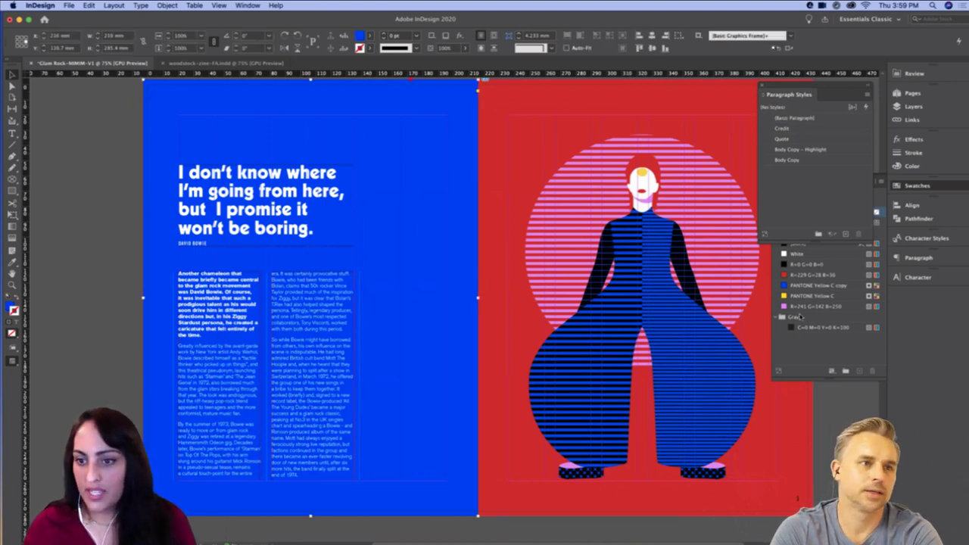
{"action": "left_click", "coordinate": [802, 306]}
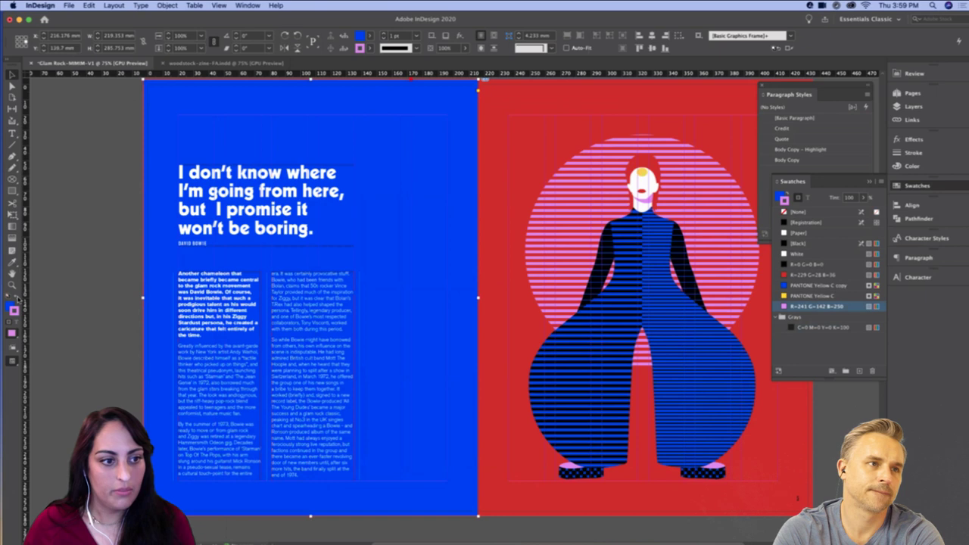
{"action": "left_click", "coordinate": [87, 317]}
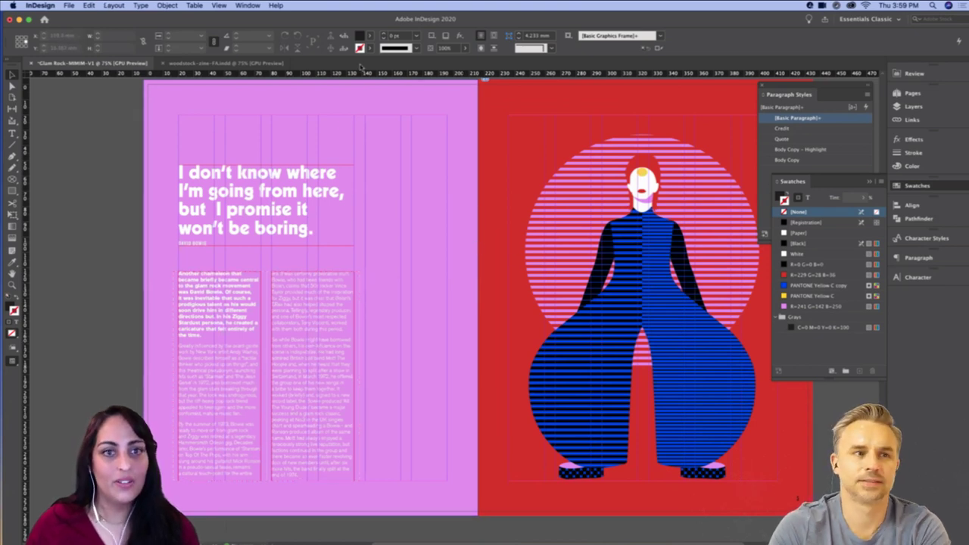
Try to apply the [None] master to the left page of spread 4-5
{"action": "left_click", "coordinate": [931, 93]}
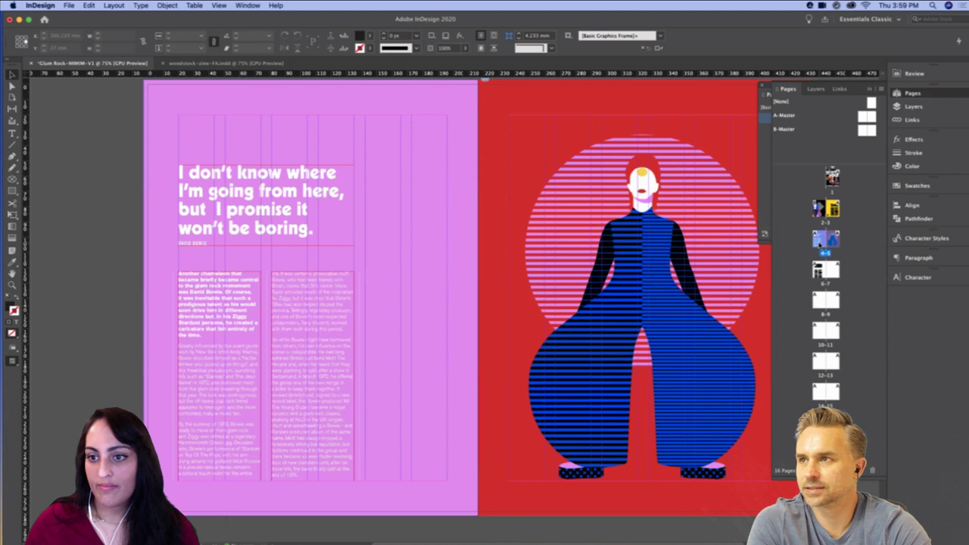
{"action": "double_click", "coordinate": [820, 244]}
{"action": "scroll", "coordinate": [641, 233], "scroll_direction": "right", "scroll_amount": 3}
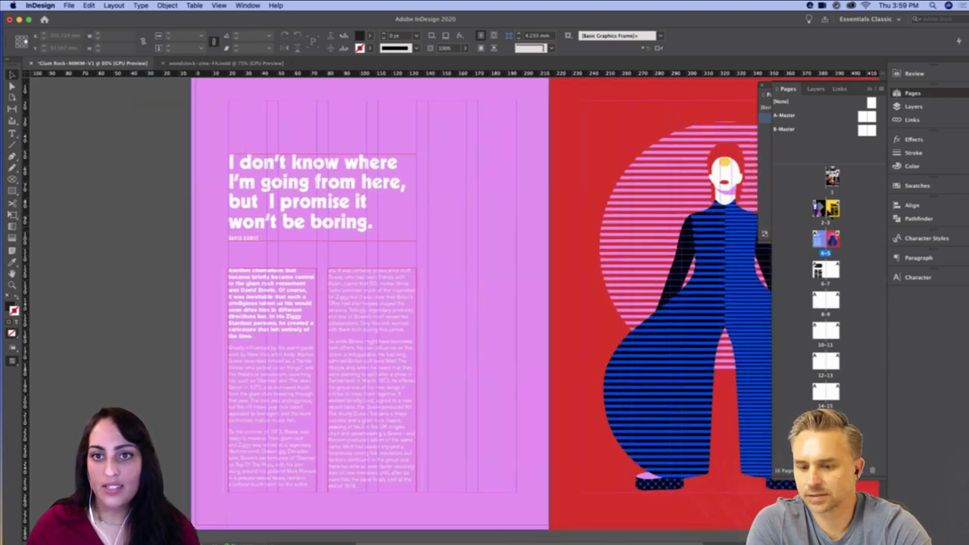
{"action": "left_click", "coordinate": [112, 6]}
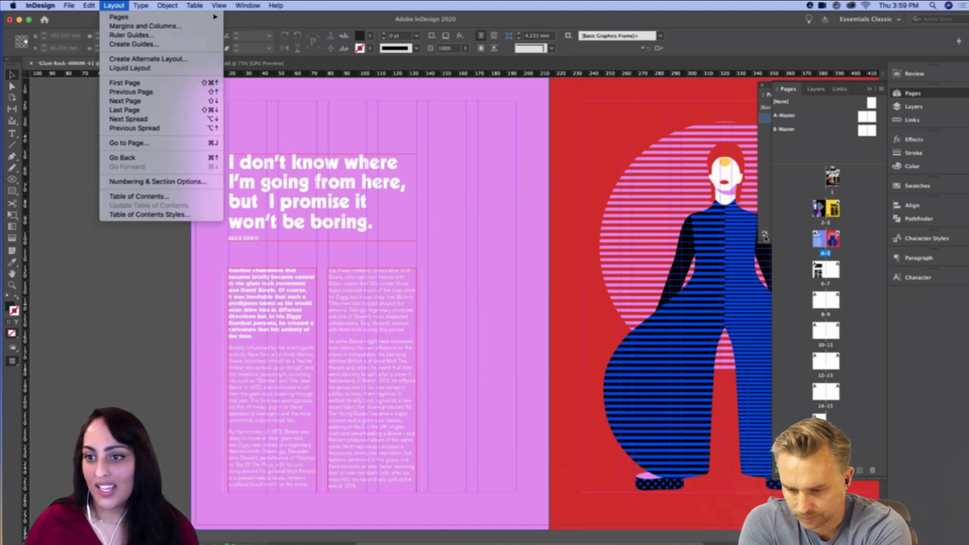
{"action": "left_click", "coordinate": [867, 201]}
{"action": "left_click_drag", "start_coordinate": [872, 103], "coordinate": [818, 240]}
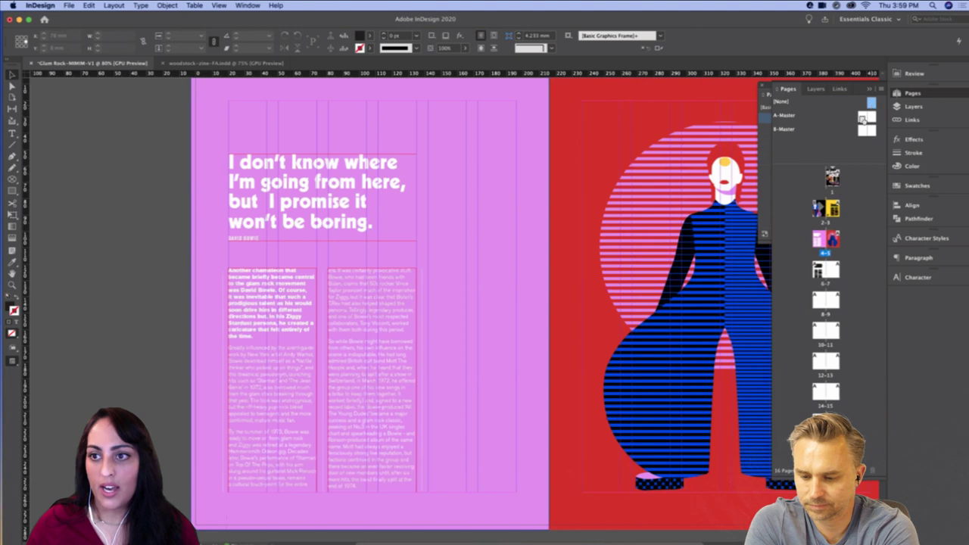
Set the left page's margins to 2 mm on all sides and its layout to 1 column
{"action": "left_click", "coordinate": [426, 277]}
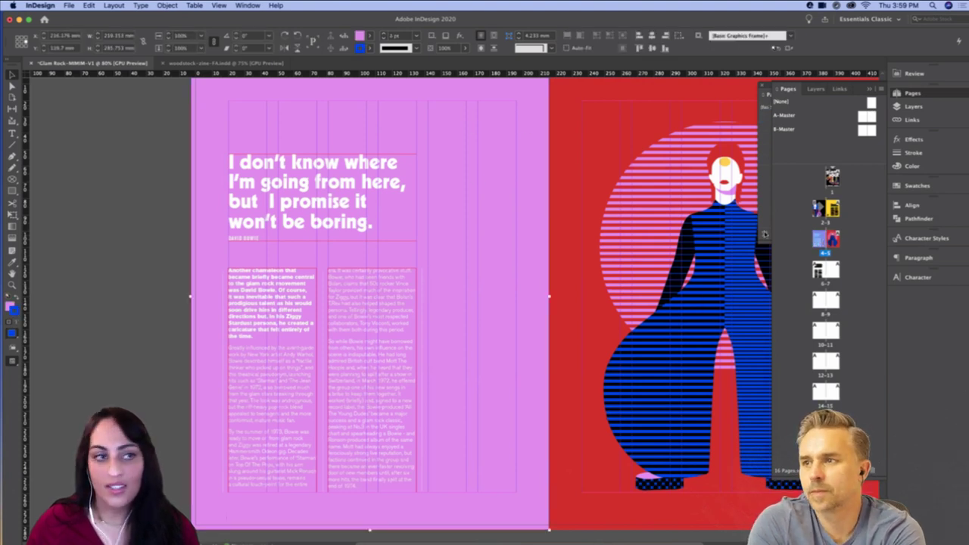
{"action": "left_click", "coordinate": [113, 5]}
{"action": "left_click", "coordinate": [120, 26]}
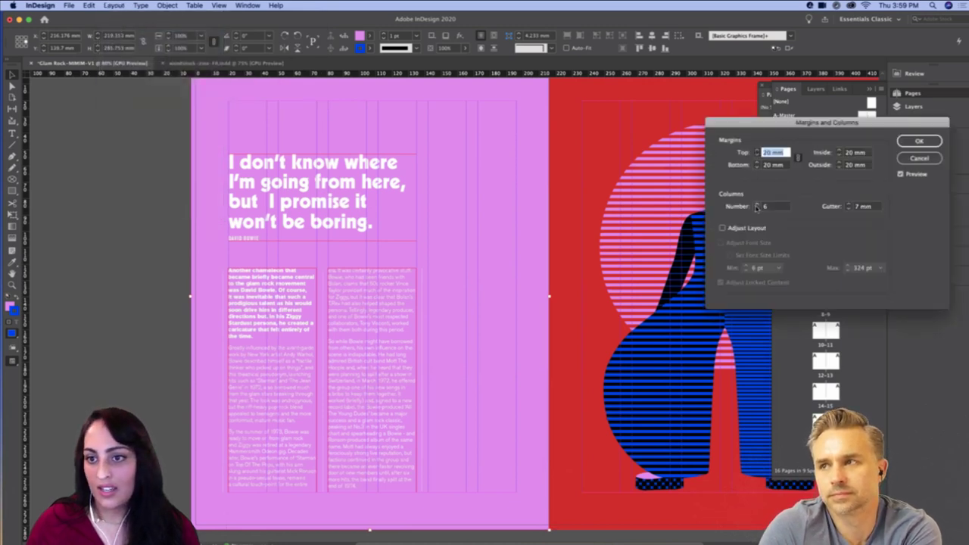
{"action": "left_click", "coordinate": [757, 209]}
{"action": "left_click", "coordinate": [756, 156]}
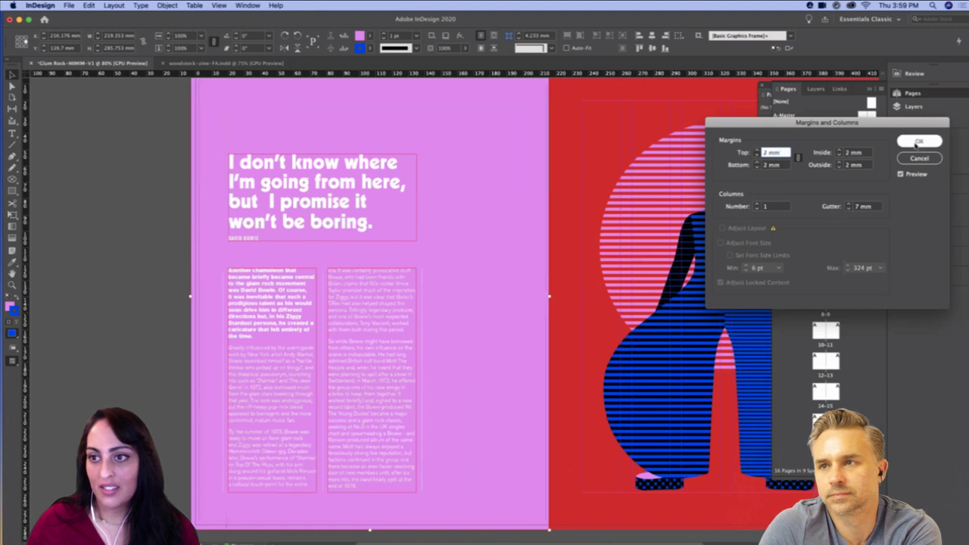
{"action": "key", "text": "Return"}
Move the quote text frame toward the middle of the left page, off the body copy's left alignment
{"action": "left_click", "coordinate": [112, 283]}
{"action": "left_click_drag", "start_coordinate": [325, 352], "coordinate": [334, 356]}
{"action": "key", "text": "super+z"}
{"action": "left_click_drag", "start_coordinate": [302, 213], "coordinate": [355, 277]}
{"action": "scroll", "coordinate": [433, 274], "scroll_direction": "up", "scroll_amount": 2}
{"action": "scroll", "coordinate": [434, 274], "scroll_direction": "up", "scroll_amount": 2}
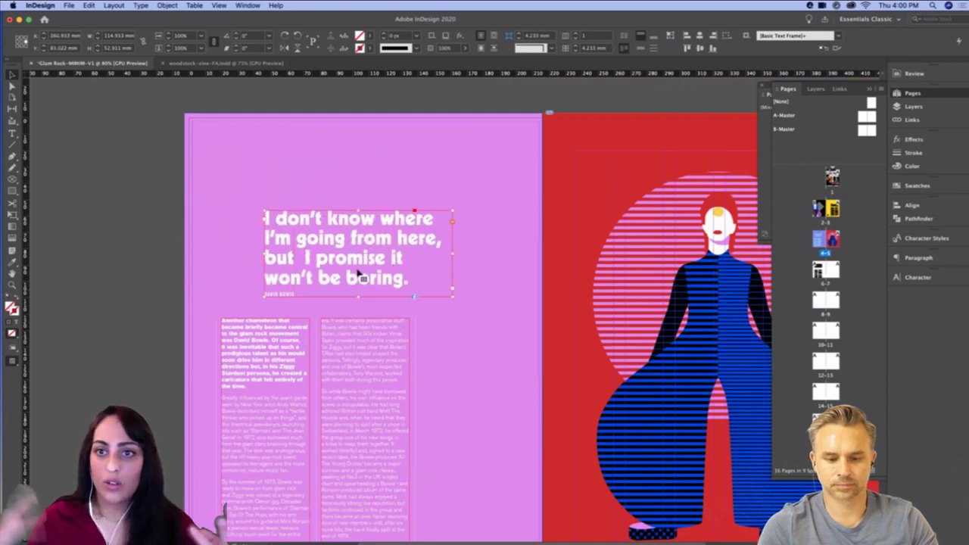
Undo the recent moves of the quote text frame
{"action": "key", "text": "super+z"}
{"action": "left_click", "coordinate": [153, 273]}
{"action": "key", "text": "super+z"}
{"action": "key", "text": "super+z"}
{"action": "key", "text": "super+z"}
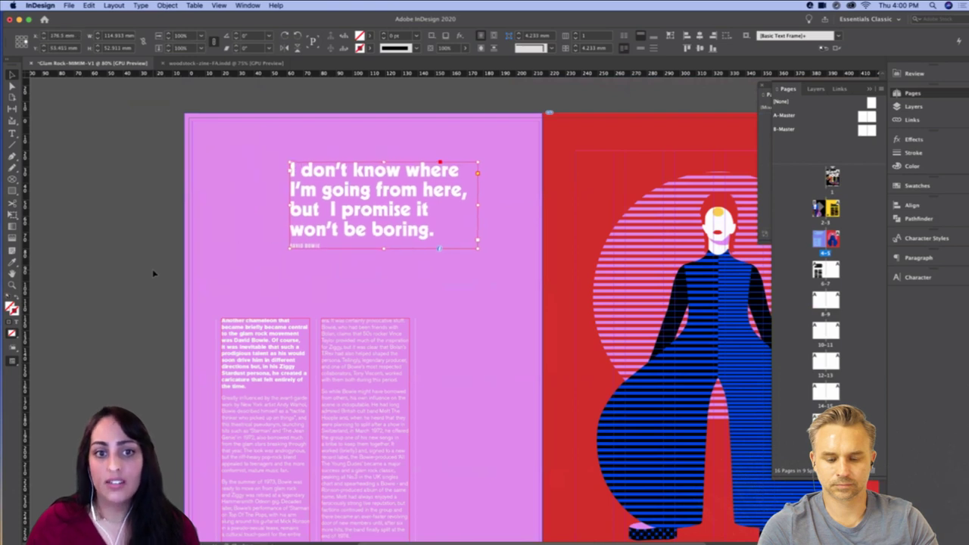
{"action": "key", "text": "super+z"}
{"action": "key", "text": "super+z"}
{"action": "key", "text": "super+z"}
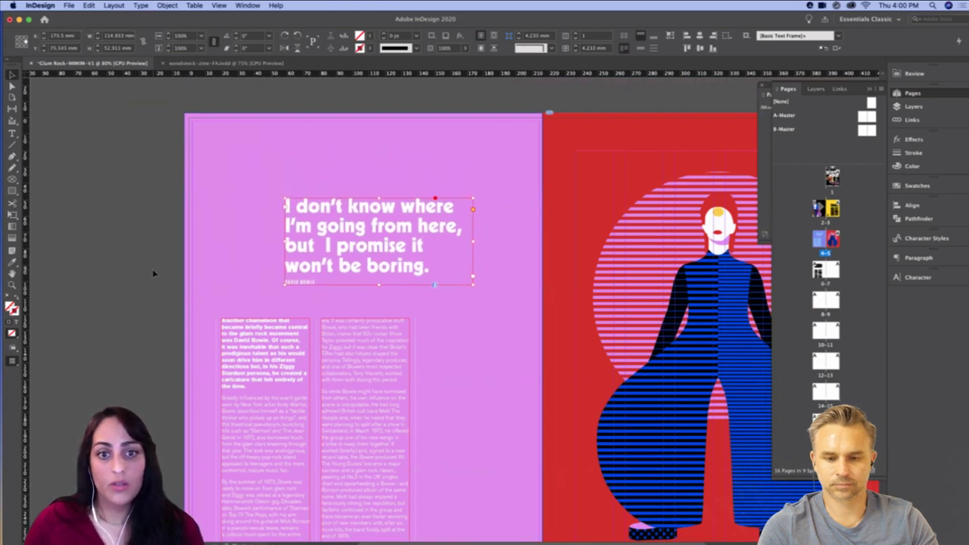
Undo the remaining quote moves, the margin and column changes and the background recolouring on the left page
{"action": "left_click", "coordinate": [157, 312]}
{"action": "left_click_drag", "start_coordinate": [281, 274], "coordinate": [319, 271]}
{"action": "key", "text": "super+z"}
{"action": "key", "text": "super+z"}
{"action": "key", "text": "super+z"}
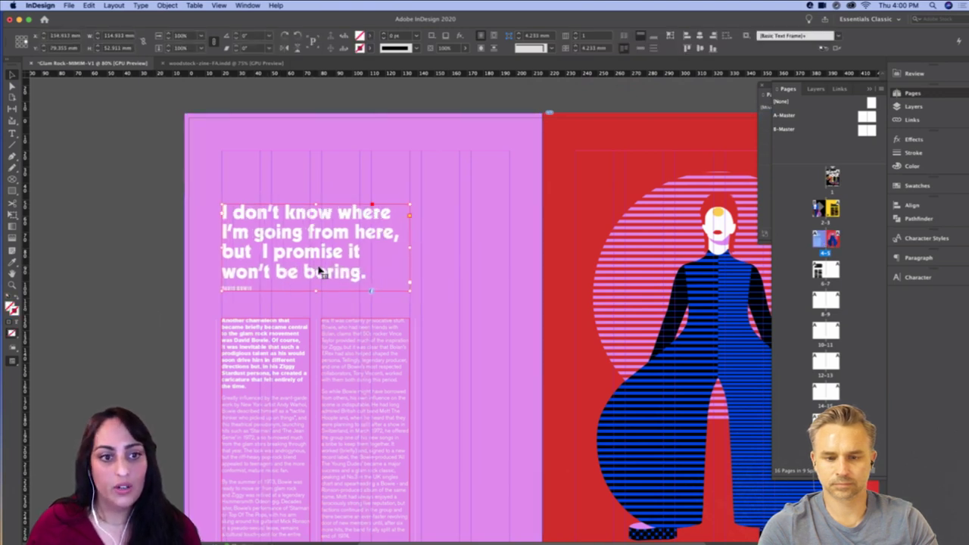
{"action": "left_click", "coordinate": [123, 305]}
{"action": "scroll", "coordinate": [124, 224], "scroll_direction": "down", "scroll_amount": 3}
{"action": "scroll", "coordinate": [123, 225], "scroll_direction": "right", "scroll_amount": 1}
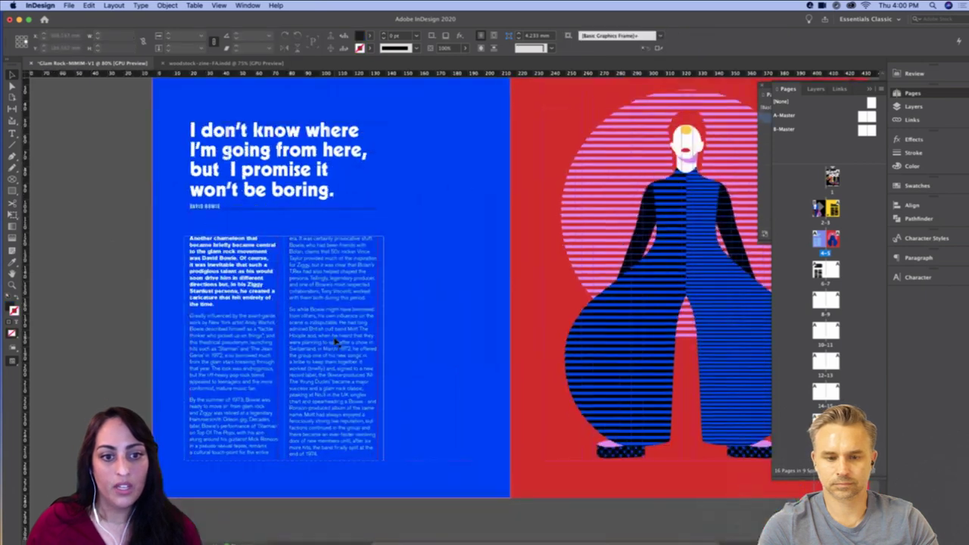
Move the two-column body copy with its rules horizontally toward the spine, to an X position of about 195.7 mm
{"action": "left_click", "coordinate": [360, 340]}
{"action": "left_click_drag", "start_coordinate": [327, 319], "coordinate": [420, 316]}
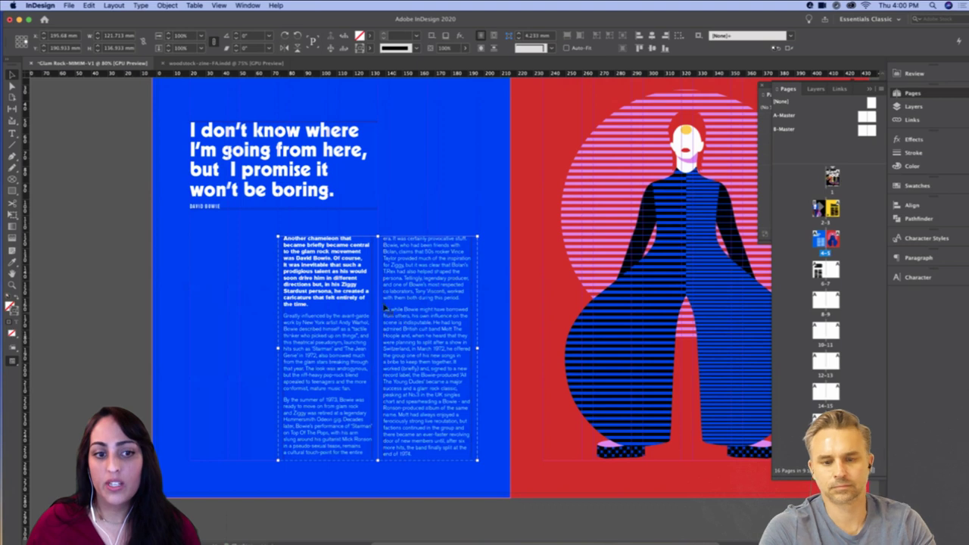
{"action": "left_click", "coordinate": [80, 266]}
Widen the quote text frame to about 145 mm and move it slightly higher on the page
{"action": "left_click", "coordinate": [348, 169]}
{"action": "left_click_drag", "start_coordinate": [377, 165], "coordinate": [428, 166]}
{"action": "left_click", "coordinate": [115, 191]}
{"action": "scroll", "coordinate": [227, 200], "scroll_direction": "up", "scroll_amount": 3}
{"action": "scroll", "coordinate": [227, 201], "scroll_direction": "right", "scroll_amount": 2}
{"action": "left_click", "coordinate": [297, 207]}
{"action": "left_click_drag", "start_coordinate": [294, 208], "coordinate": [294, 191]}
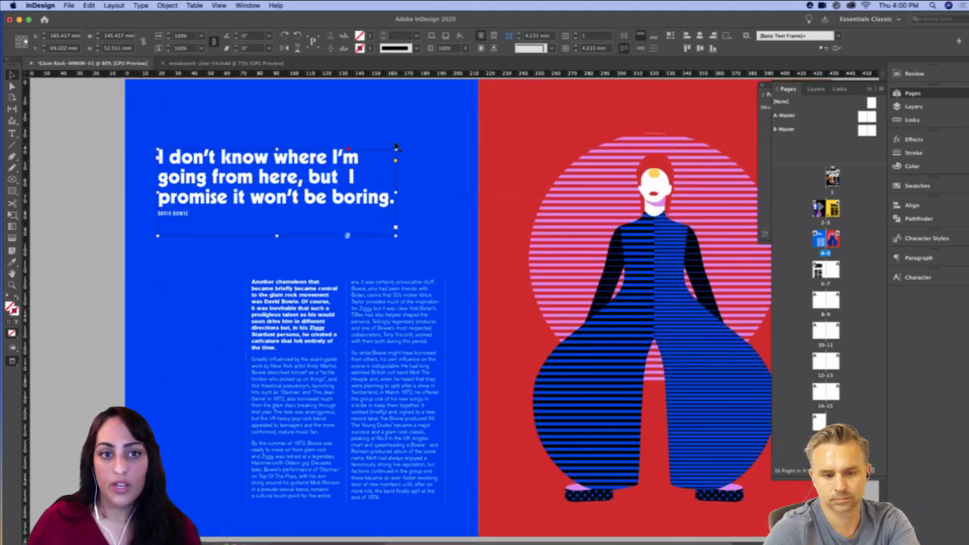
Reshape the quote frame to about 61 mm wide by 116 mm high and align it with the top margin
{"action": "left_click_drag", "start_coordinate": [395, 149], "coordinate": [258, 142]}
{"action": "left_click_drag", "start_coordinate": [207, 235], "coordinate": [209, 331]}
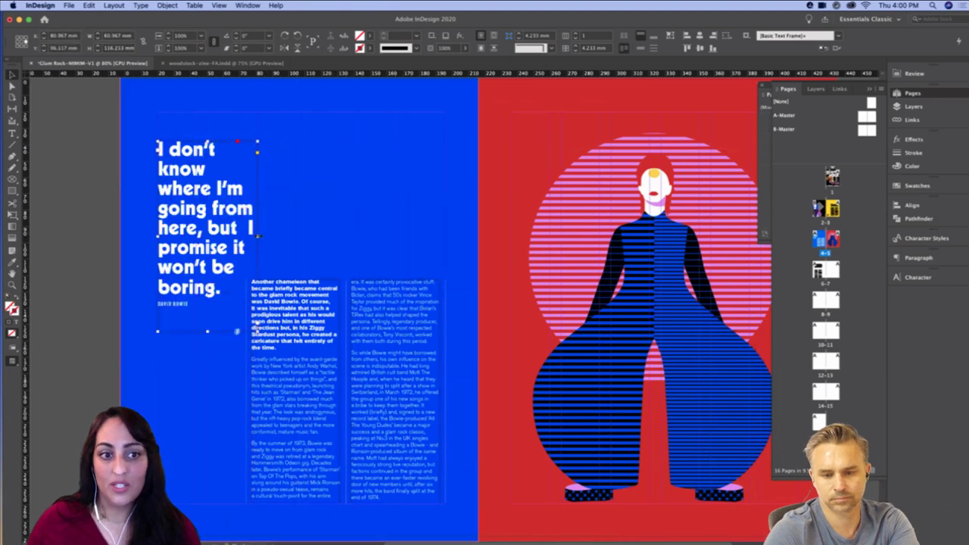
{"action": "left_click_drag", "start_coordinate": [200, 208], "coordinate": [193, 165]}
{"action": "left_click", "coordinate": [70, 265]}
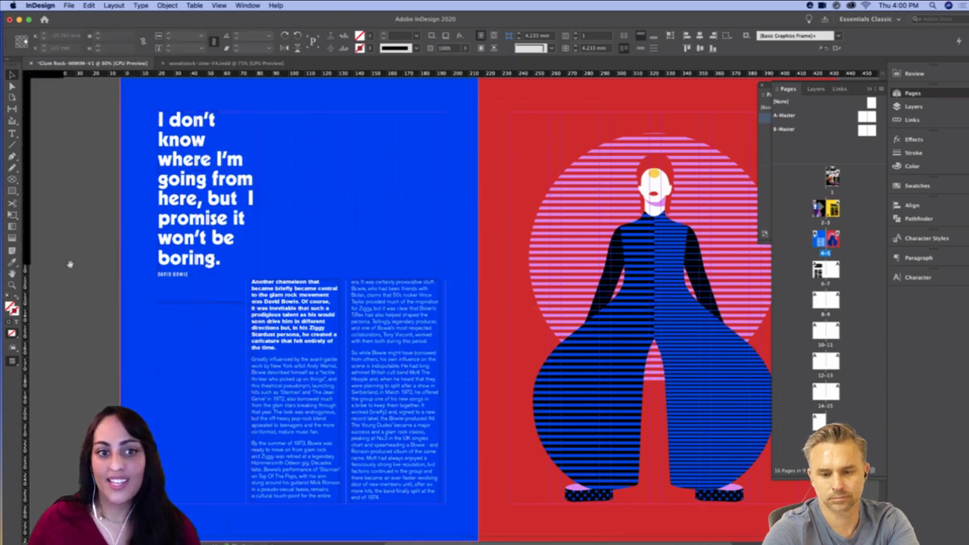
{"action": "key", "text": "shift+w"}
{"action": "key", "text": "shift+w"}
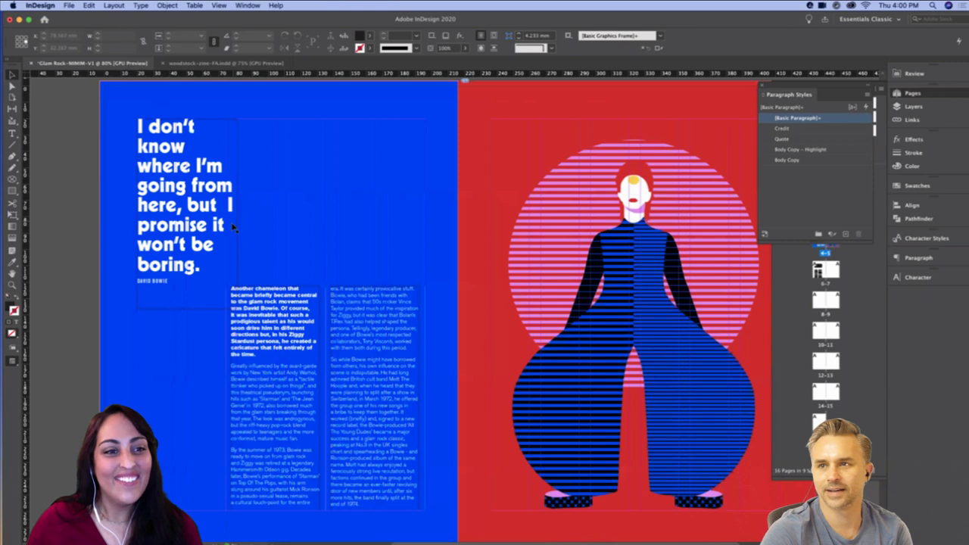
Reshape the quote frame to about 115 mm wide with its height fitted to the content, and lower it above the body copy
{"action": "left_click", "coordinate": [240, 214]}
{"action": "left_click_drag", "start_coordinate": [237, 214], "coordinate": [336, 213]}
{"action": "left_click_drag", "start_coordinate": [243, 159], "coordinate": [244, 188]}
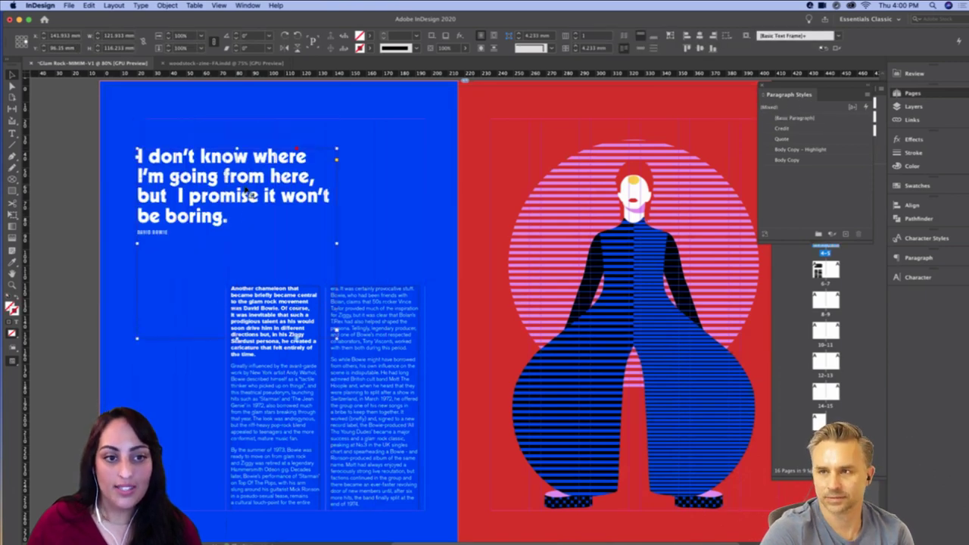
{"action": "left_click_drag", "start_coordinate": [337, 244], "coordinate": [325, 247]}
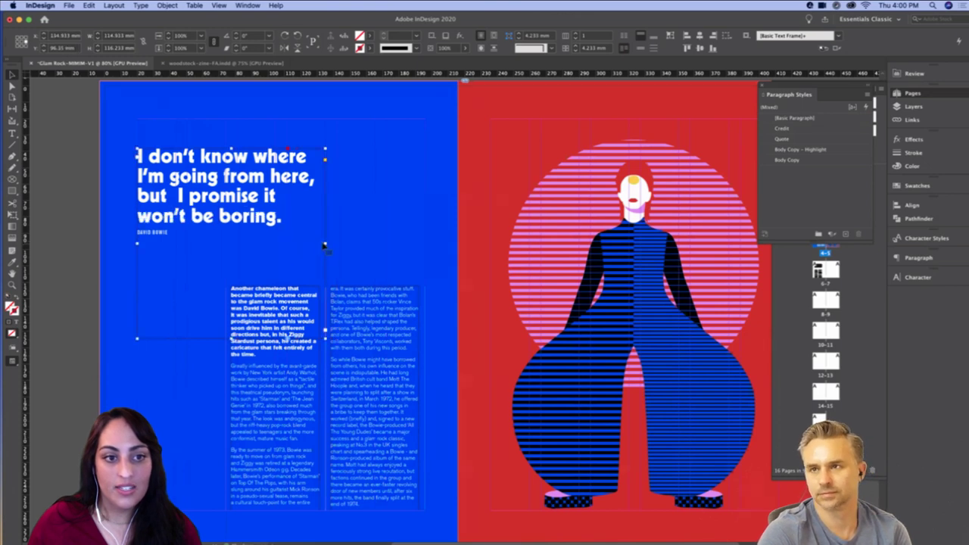
{"action": "key", "text": "super+alt+c"}
{"action": "left_click_drag", "start_coordinate": [252, 194], "coordinate": [290, 211]}
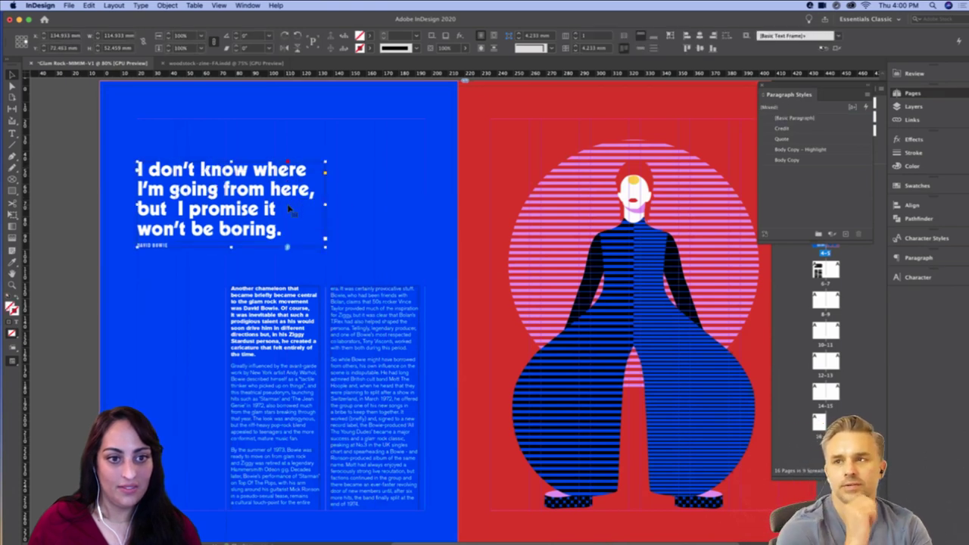
Hide the guides and frame edges and review the revised spread in full-screen presentation mode
{"action": "left_click", "coordinate": [106, 300]}
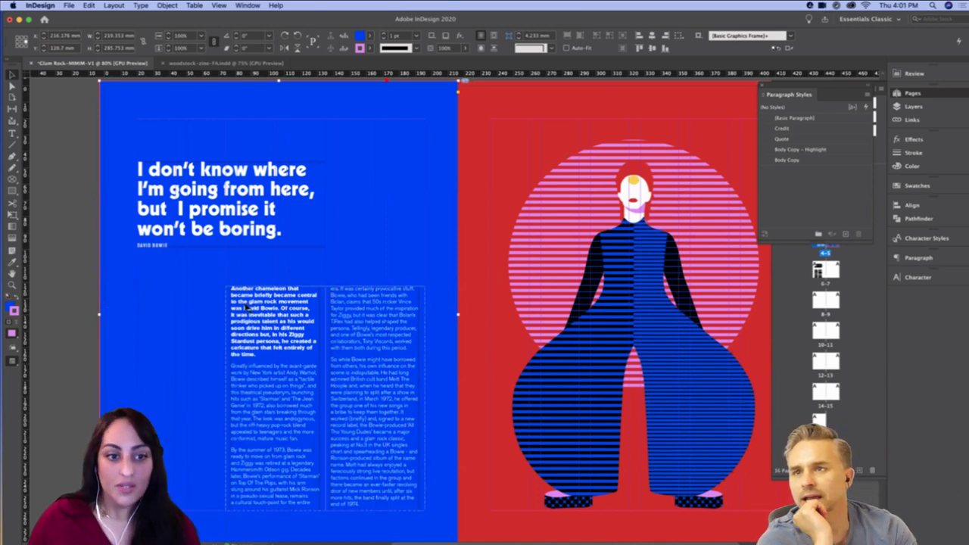
{"action": "key", "text": "w"}
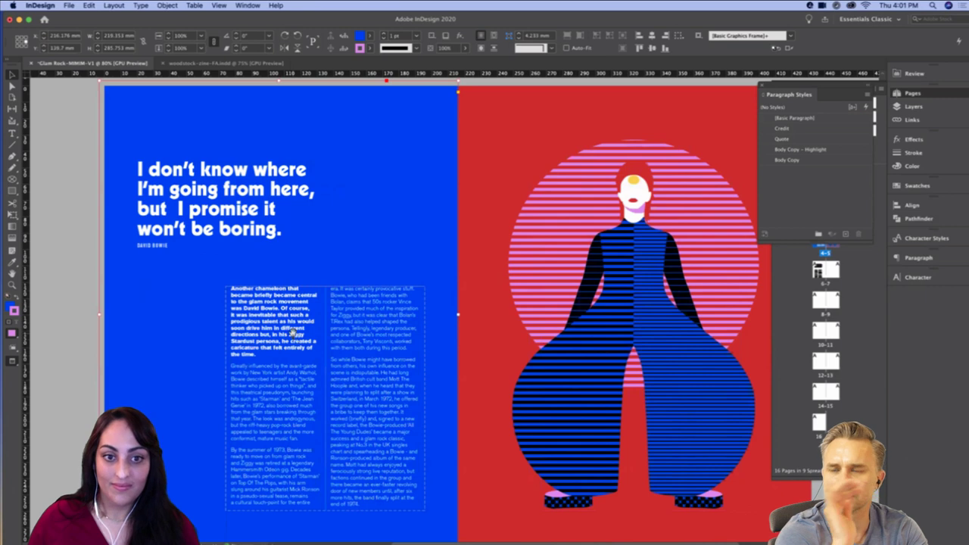
{"action": "key", "text": "shift+w"}
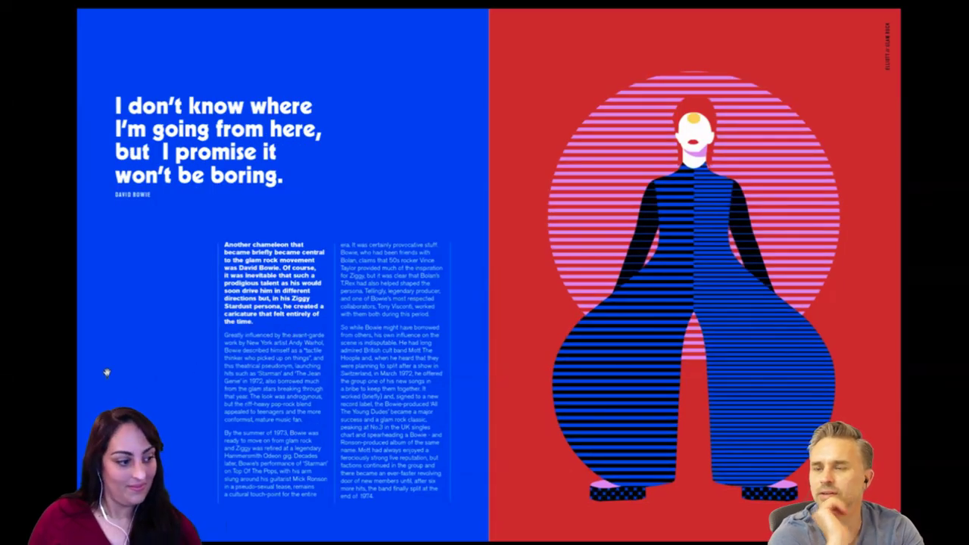
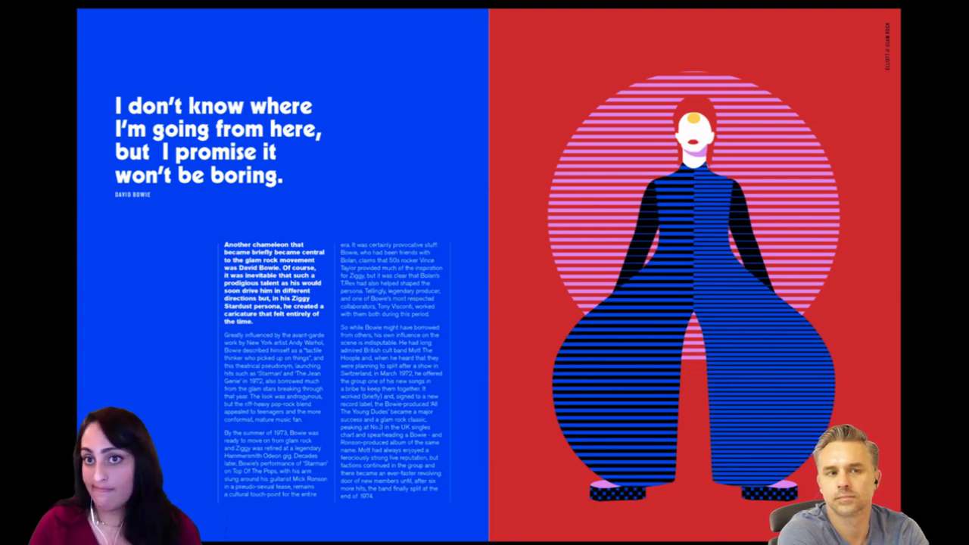
{"action": "key", "text": "Escape"}
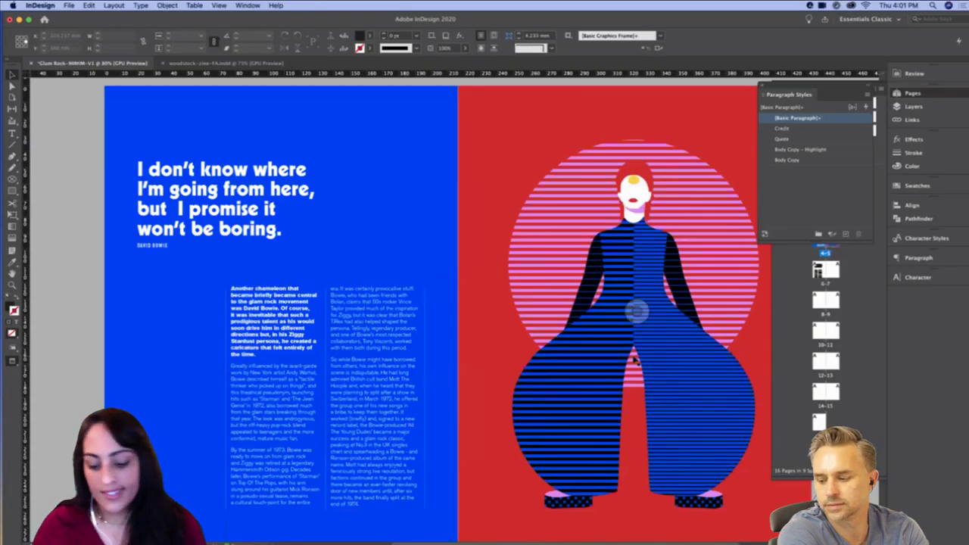
{"action": "key", "text": "super+minus"}
{"action": "scroll", "coordinate": [499, 381], "scroll_direction": "down", "scroll_amount": 2}
{"action": "left_click", "coordinate": [459, 346]}
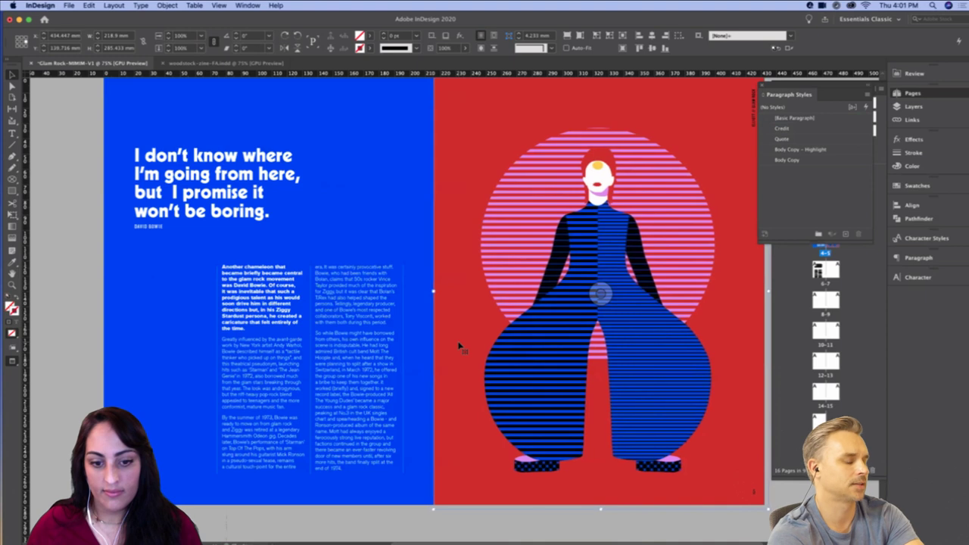
{"action": "left_click", "coordinate": [402, 524]}
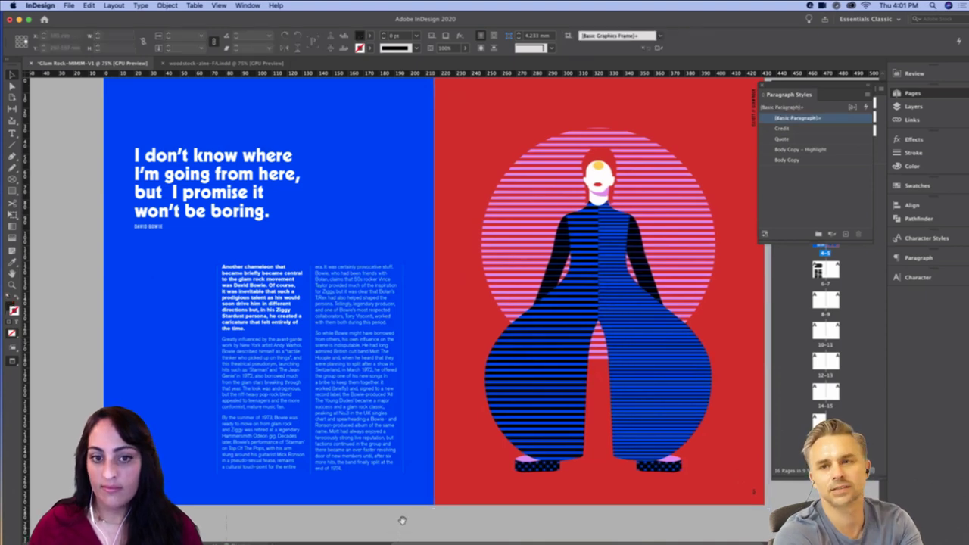
{"action": "scroll", "coordinate": [390, 526], "scroll_direction": "right", "scroll_amount": 3}
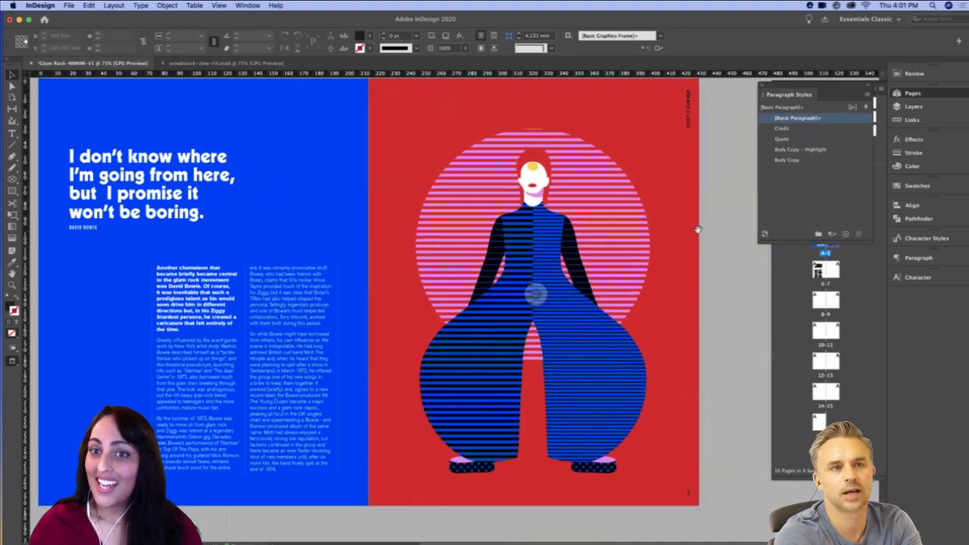
{"action": "scroll", "coordinate": [732, 348], "scroll_direction": "down", "scroll_amount": 5}
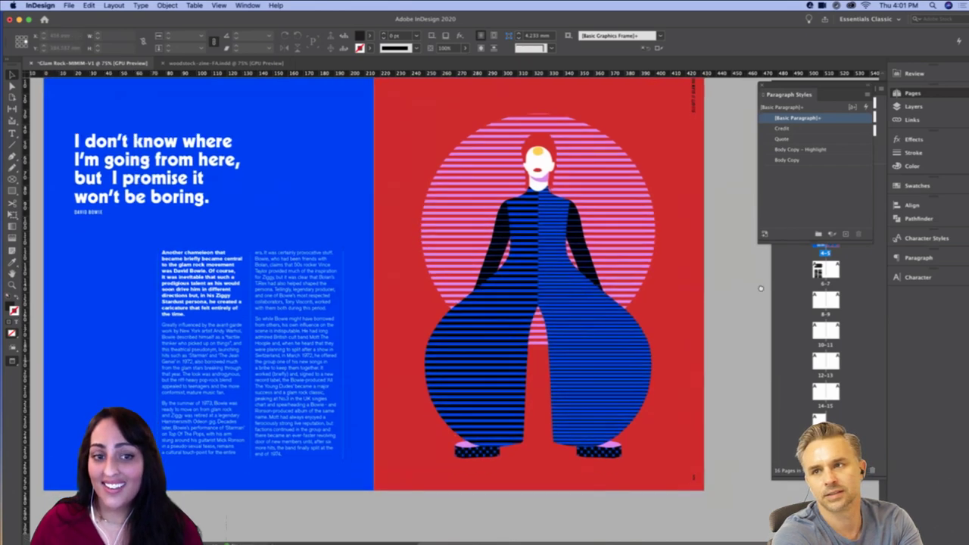
Switch to TextEdit and copy the reference image credit at the end of Spread Two in the Article content document
{"action": "scroll", "coordinate": [757, 318], "scroll_direction": "up", "scroll_amount": 5}
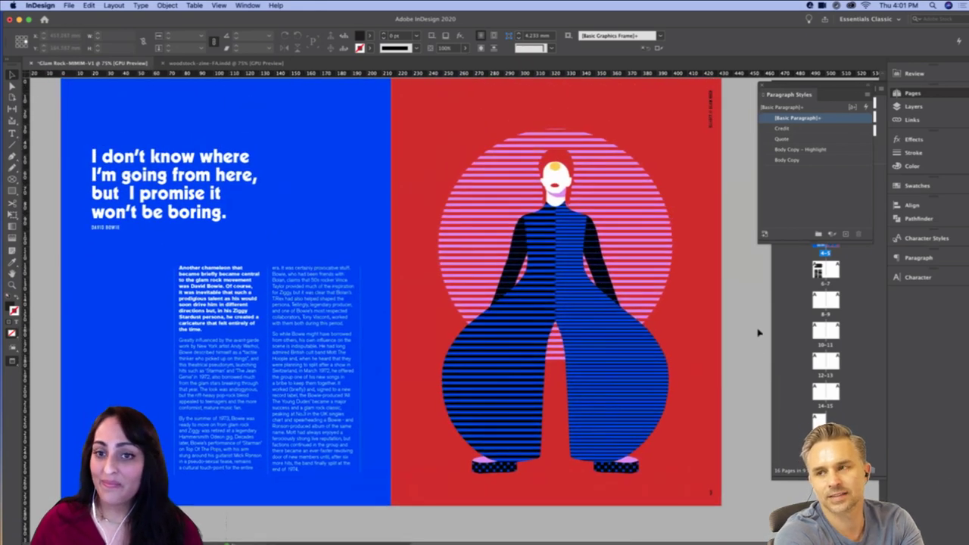
{"action": "mouse_move", "coordinate": [606, 535]}
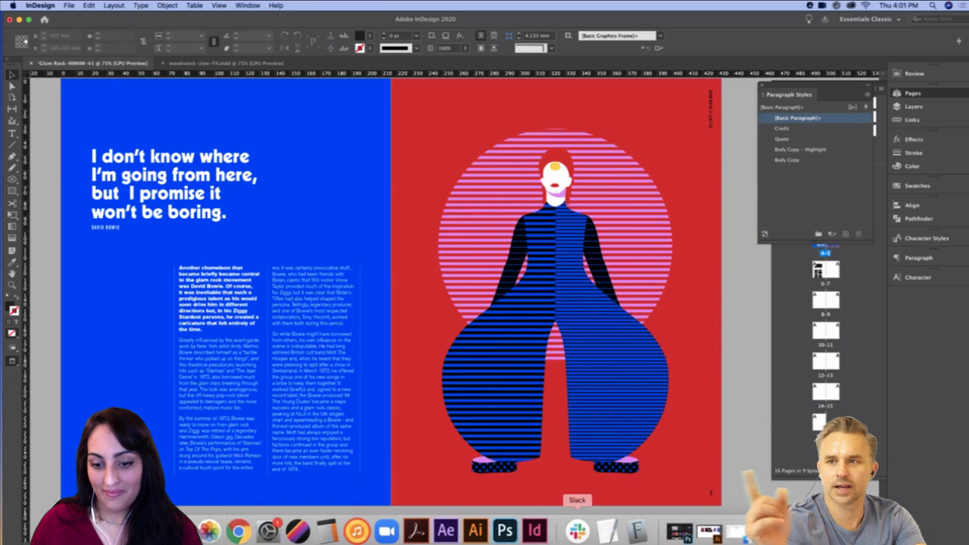
{"action": "left_click", "coordinate": [607, 532]}
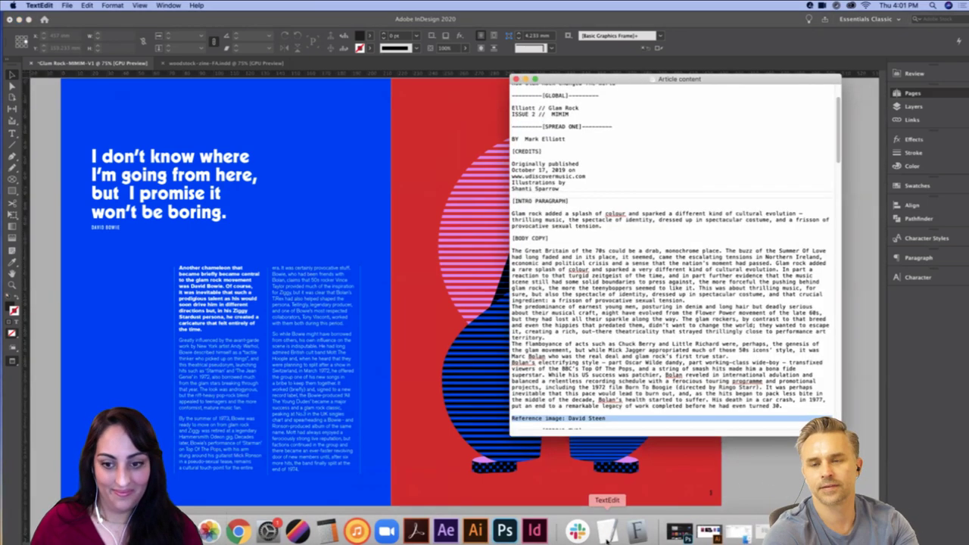
{"action": "scroll", "coordinate": [583, 405], "scroll_direction": "down", "scroll_amount": 2}
{"action": "scroll", "coordinate": [583, 406], "scroll_direction": "down", "scroll_amount": 2}
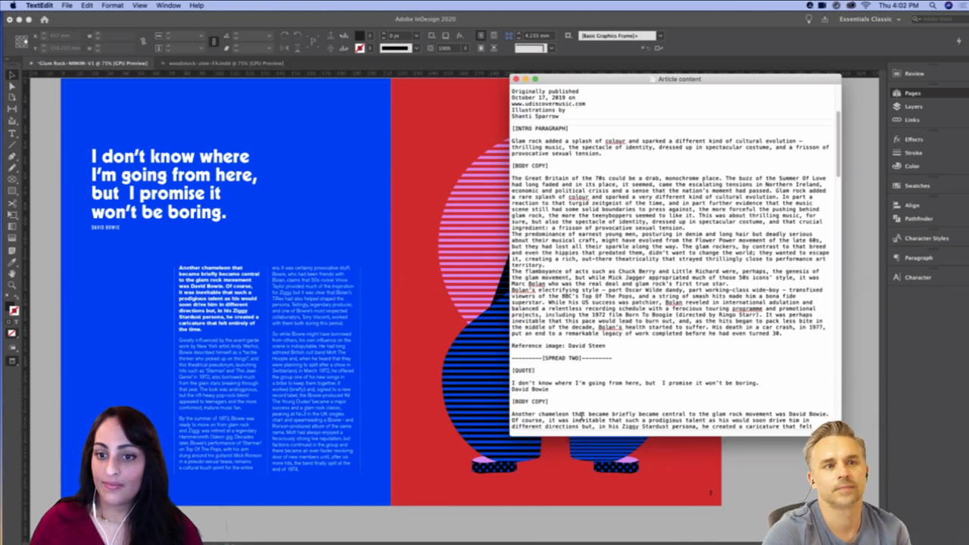
{"action": "scroll", "coordinate": [799, 190], "scroll_direction": "up", "scroll_amount": 10}
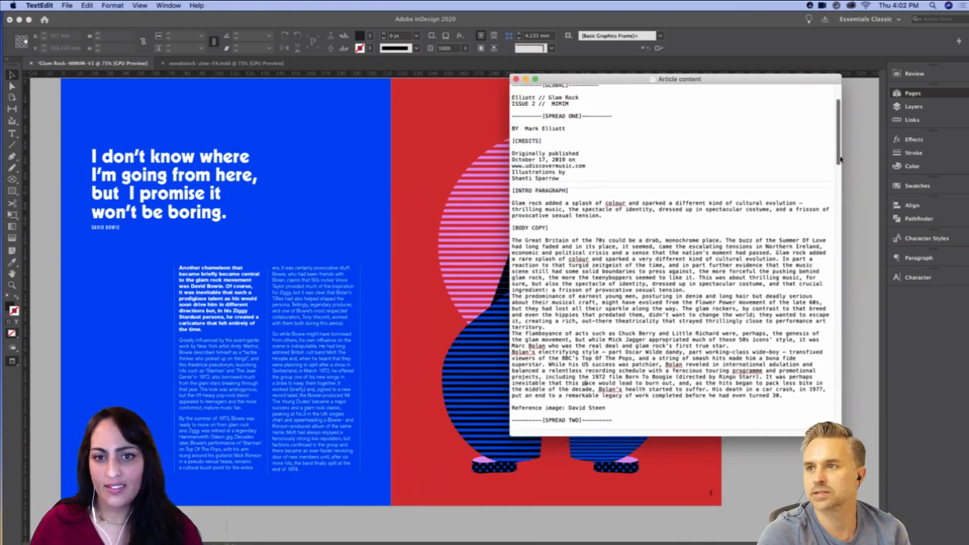
{"action": "scroll", "coordinate": [833, 193], "scroll_direction": "down", "scroll_amount": 8}
{"action": "scroll", "coordinate": [833, 198], "scroll_direction": "down", "scroll_amount": 15}
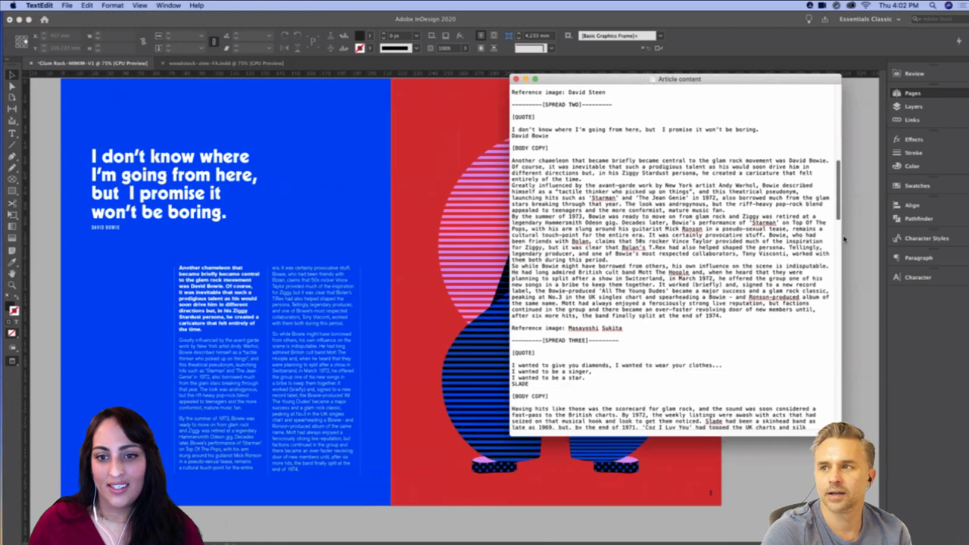
{"action": "left_click_drag", "start_coordinate": [632, 226], "coordinate": [506, 225]}
{"action": "key", "text": "super+c"}
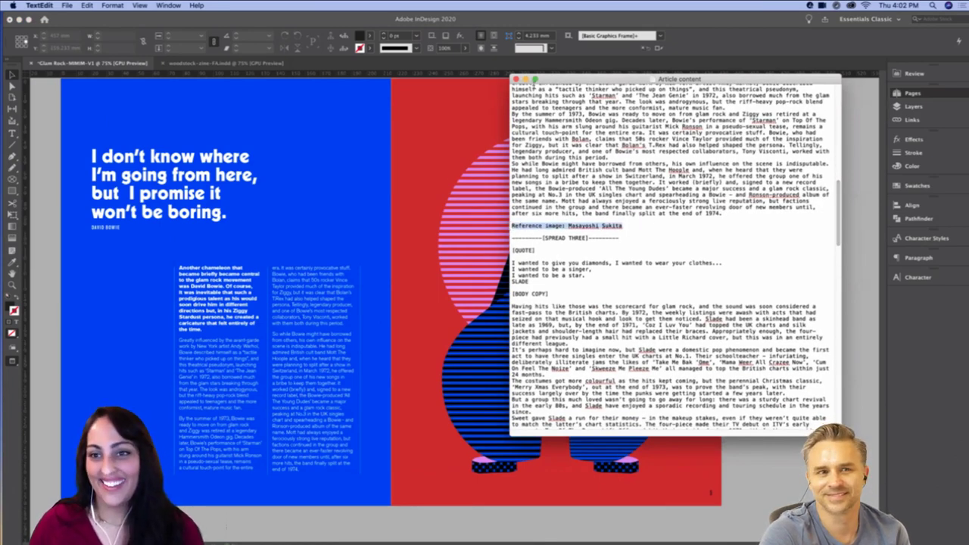
{"action": "triple_click", "coordinate": [601, 226]}
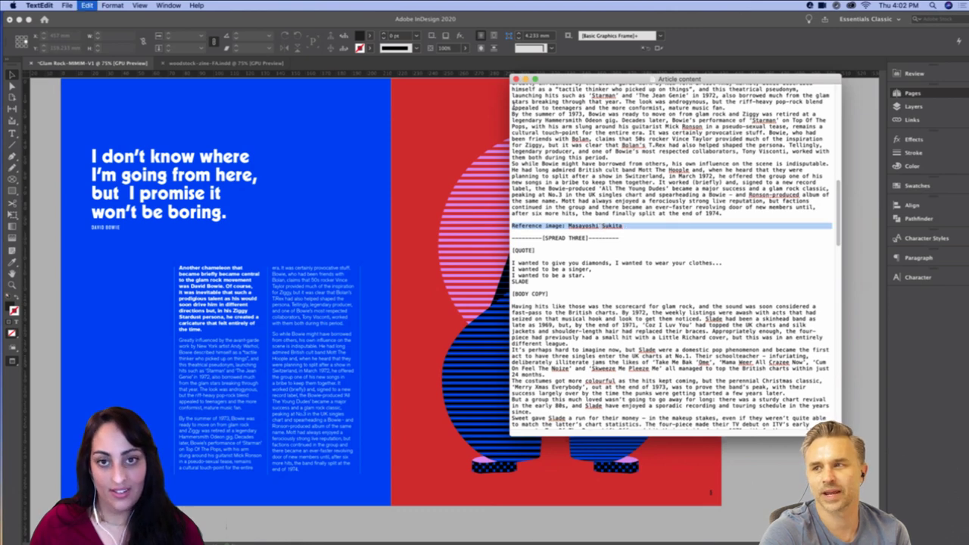
{"action": "left_click", "coordinate": [525, 80]}
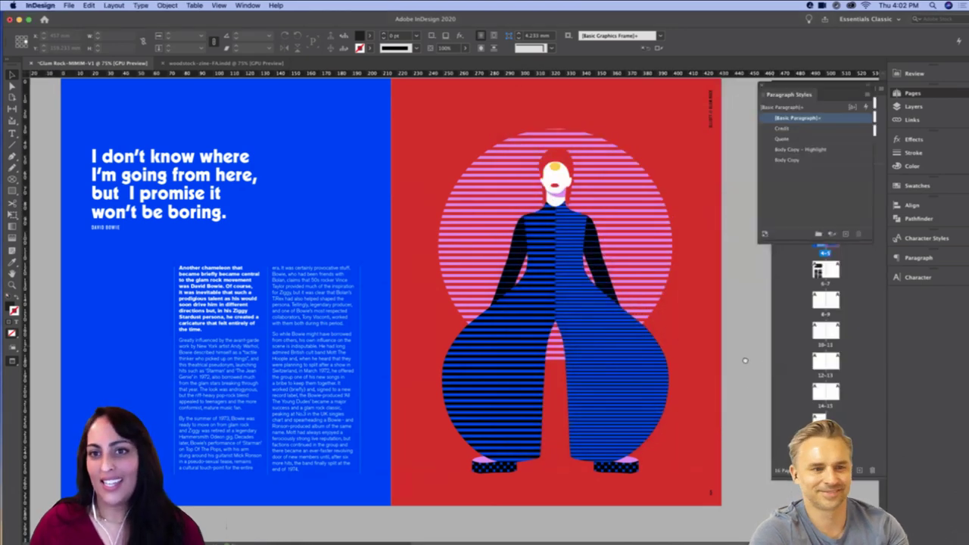
In InDesign, create a text frame about 87 mm wide by 9 mm high near the red page's lower inner corner and paste the credit
{"action": "scroll", "coordinate": [558, 456], "scroll_direction": "down", "scroll_amount": 2}
{"action": "key", "text": "t"}
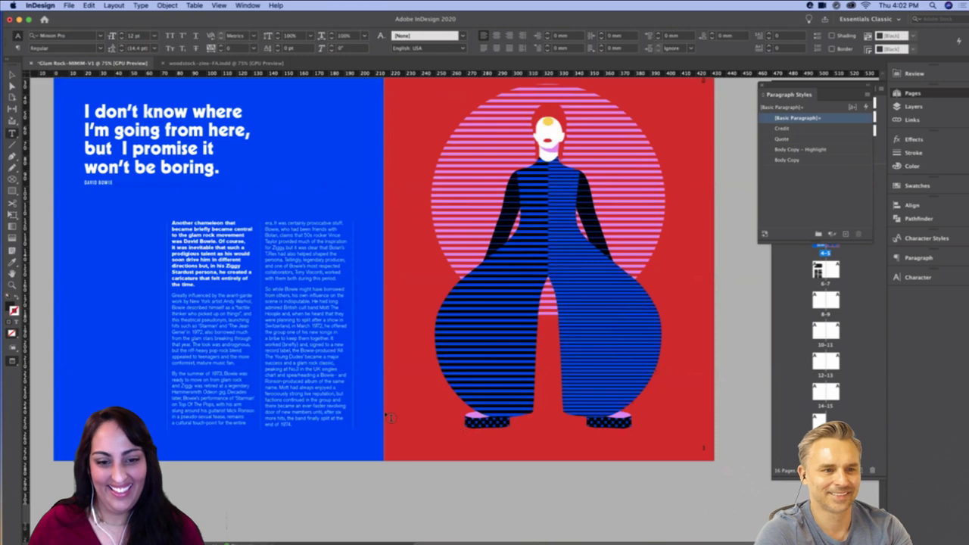
{"action": "left_click_drag", "start_coordinate": [395, 424], "coordinate": [516, 442]}
{"action": "key", "text": "super+v"}
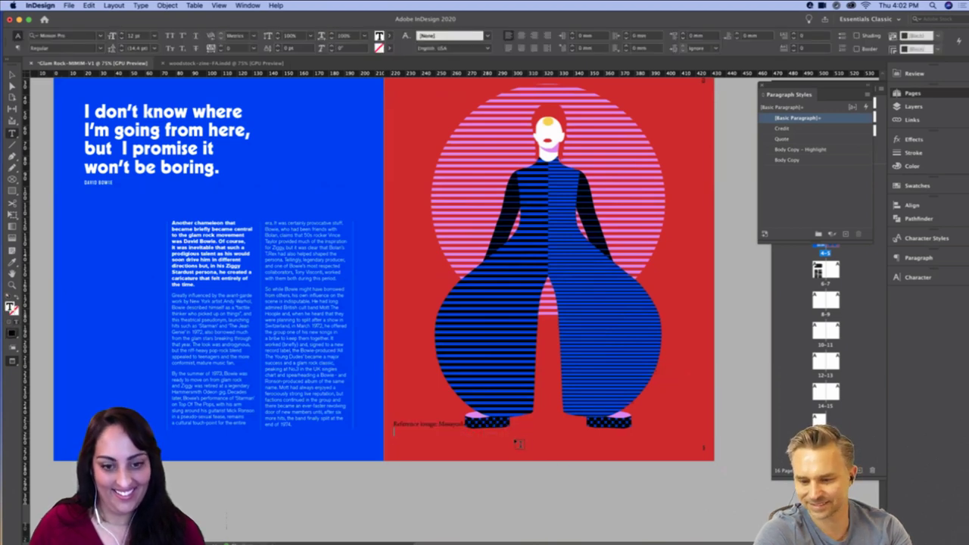
{"action": "key", "text": "super+a"}
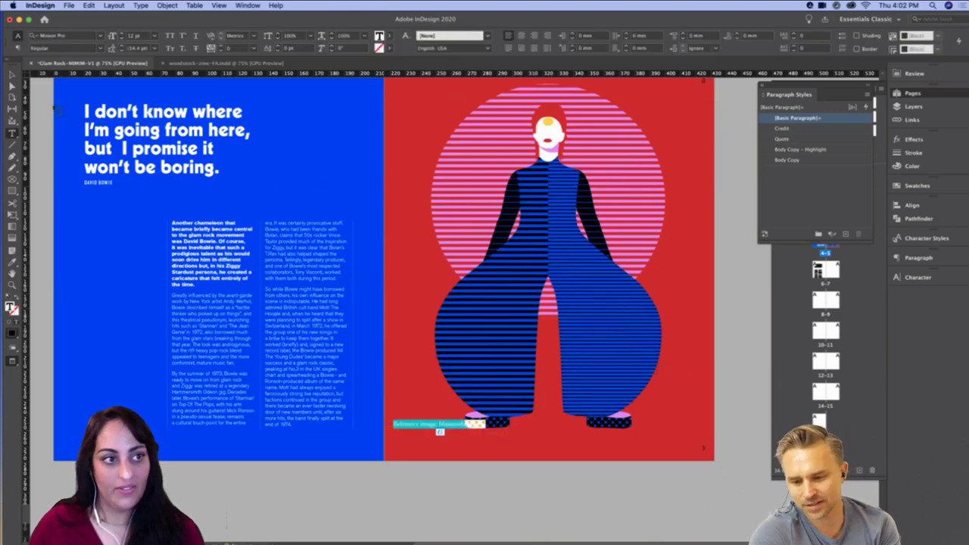
{"action": "left_click", "coordinate": [12, 75]}
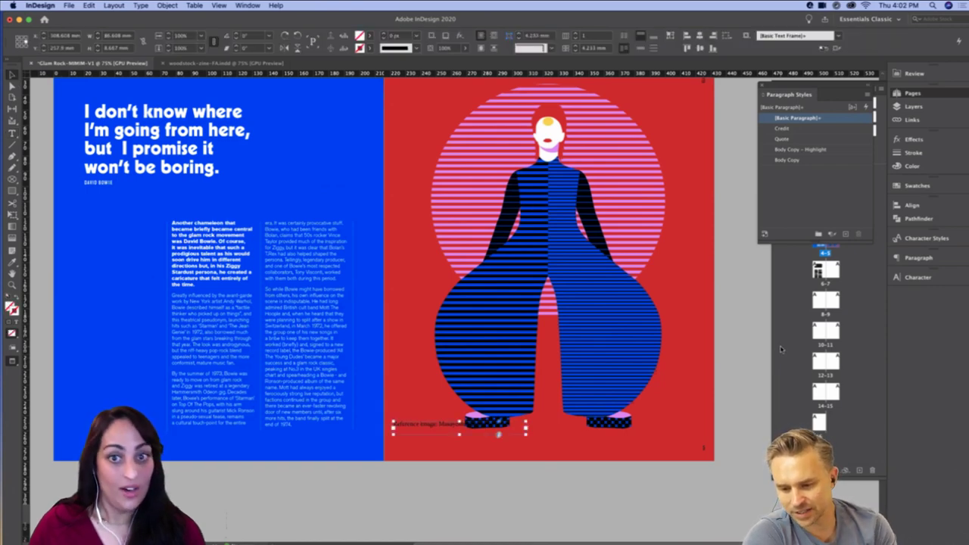
{"action": "left_click", "coordinate": [746, 331]}
Copy the vertical image credit from the first spread to the red page, rotated to 0° and positioned below the pasted credit
{"action": "scroll", "coordinate": [725, 263], "scroll_direction": "up", "scroll_amount": 10}
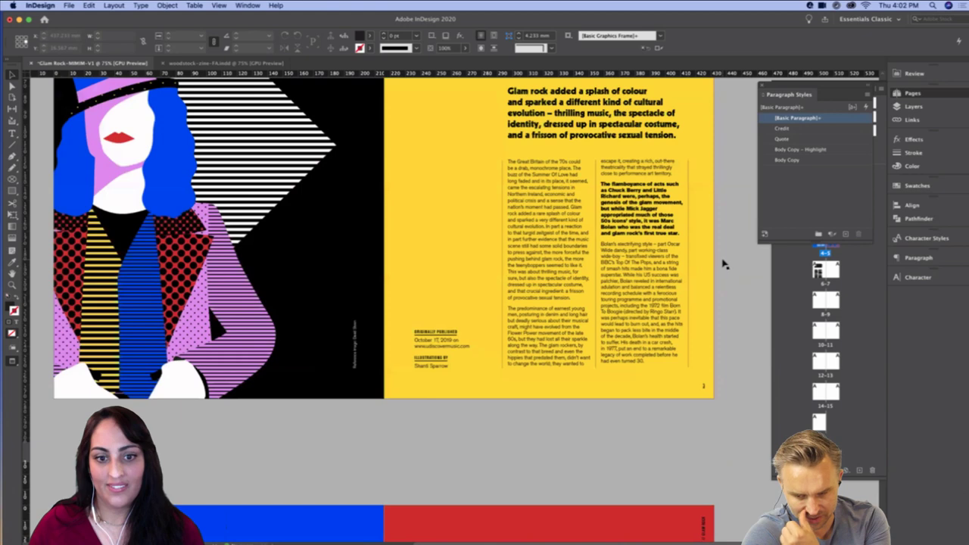
{"action": "left_click", "coordinate": [350, 356]}
{"action": "scroll", "coordinate": [547, 261], "scroll_direction": "down", "scroll_amount": 5}
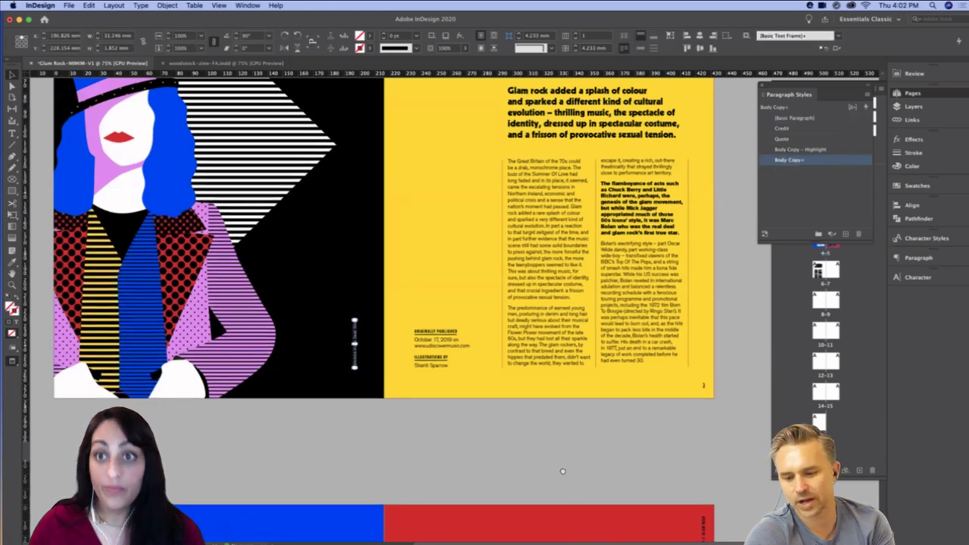
{"action": "scroll", "coordinate": [547, 261], "scroll_direction": "down", "scroll_amount": 8}
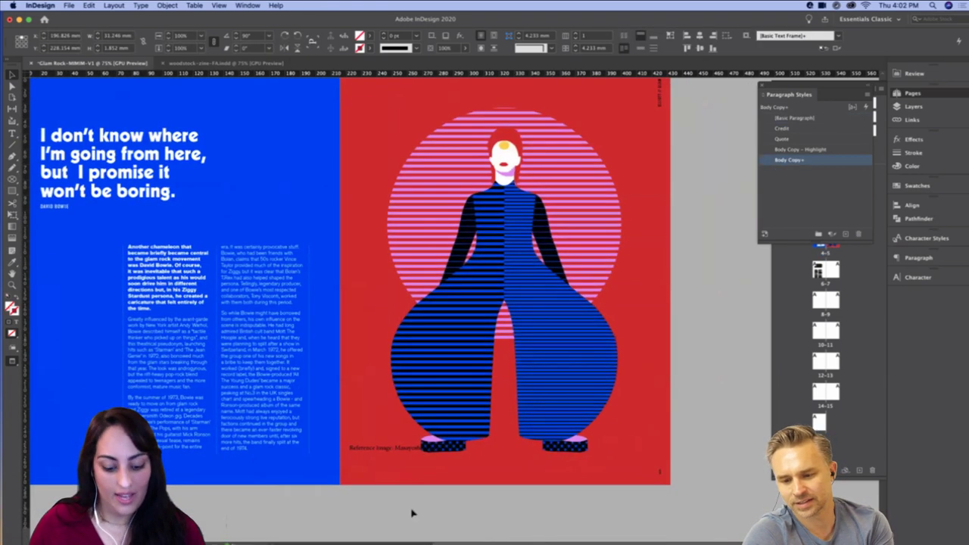
{"action": "left_click_drag", "start_coordinate": [459, 277], "coordinate": [512, 335]}
{"action": "left_click_drag", "start_coordinate": [465, 305], "coordinate": [384, 472]}
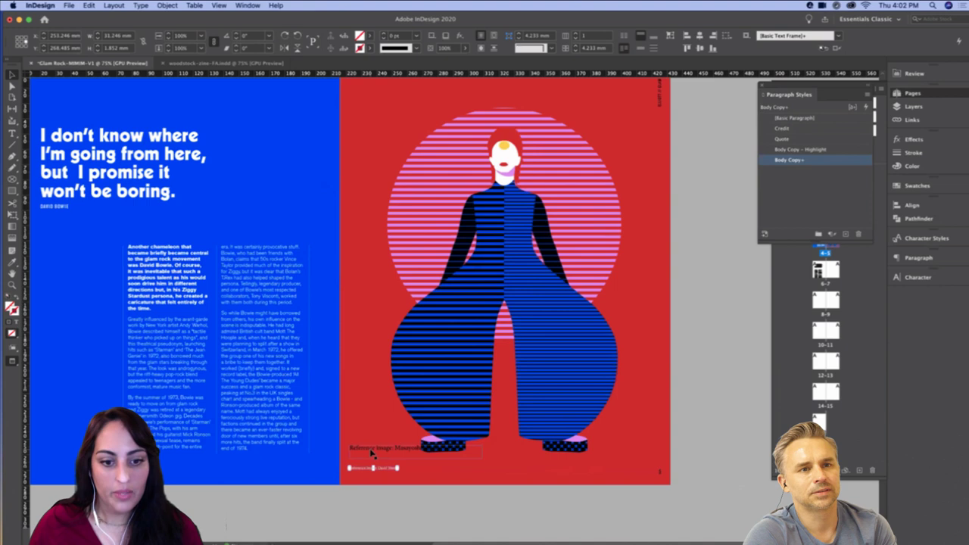
Try to match the pasted reference image credit to the small white credit below it using the Eyedropper tool
{"action": "double_click", "coordinate": [370, 449]}
{"action": "key", "text": "super+a"}
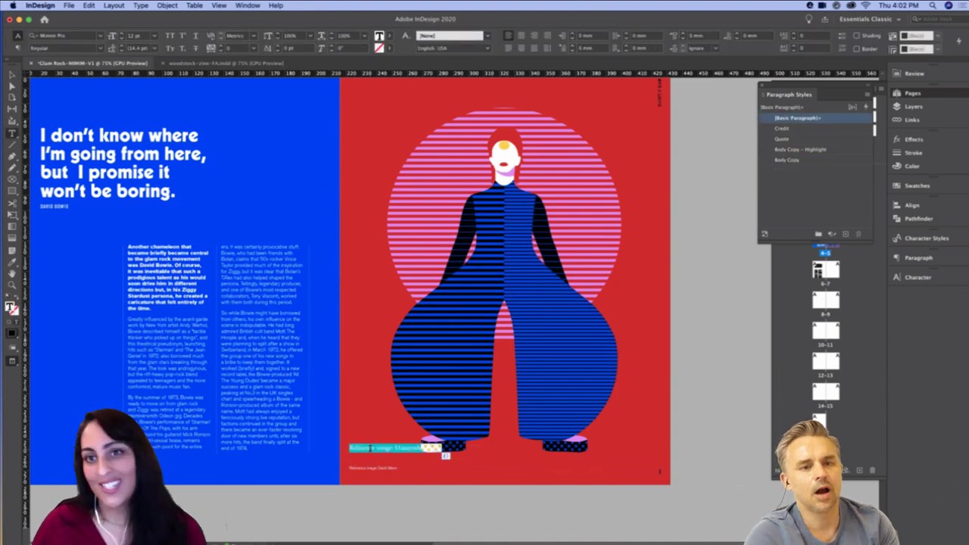
{"action": "left_click", "coordinate": [12, 262]}
{"action": "left_click", "coordinate": [383, 466]}
{"action": "key", "text": "Escape"}
{"action": "key", "text": "super+shift+a"}
{"action": "left_click", "coordinate": [376, 448]}
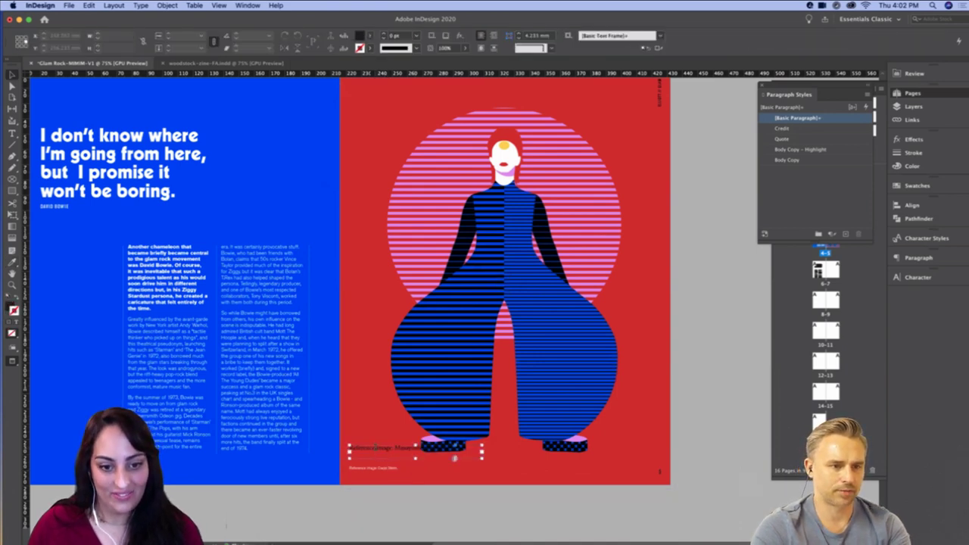
{"action": "double_click", "coordinate": [376, 449]}
{"action": "key", "text": "super+a"}
{"action": "left_click", "coordinate": [12, 262]}
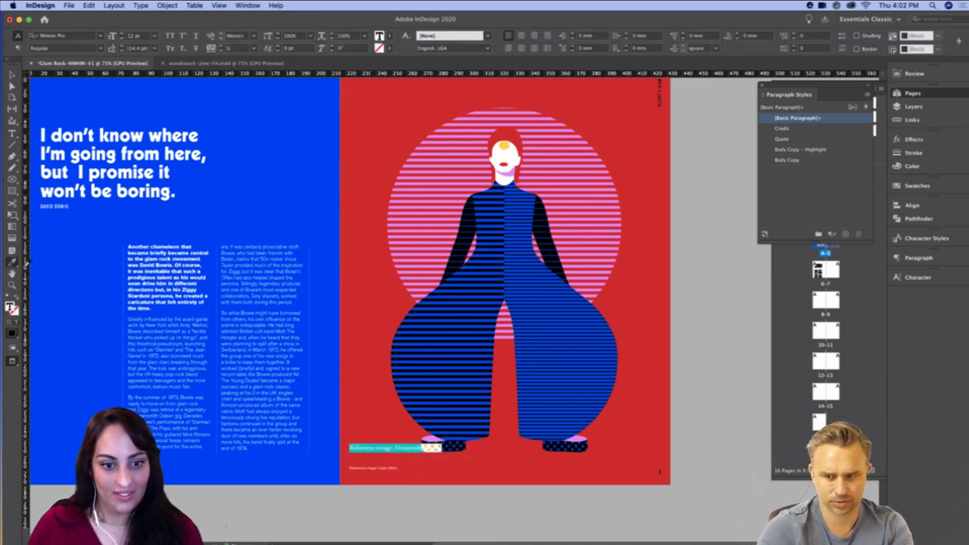
{"action": "left_click", "coordinate": [359, 469]}
{"action": "key", "text": "Escape"}
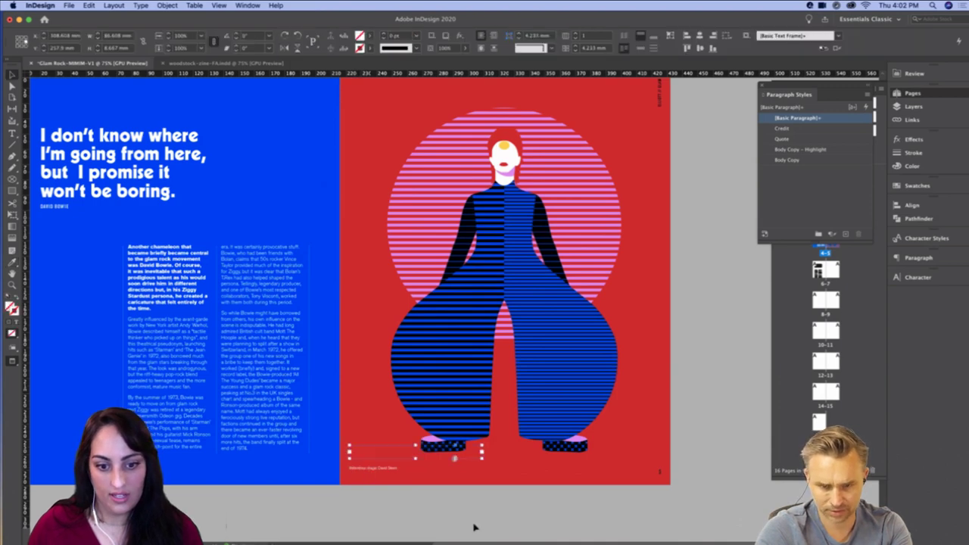
{"action": "left_click", "coordinate": [476, 526]}
Switch to Chrome, search Google for "flickr commons", and open Flickr's The Commons page
{"action": "mouse_move", "coordinate": [460, 542]}
{"action": "left_click", "coordinate": [242, 528]}
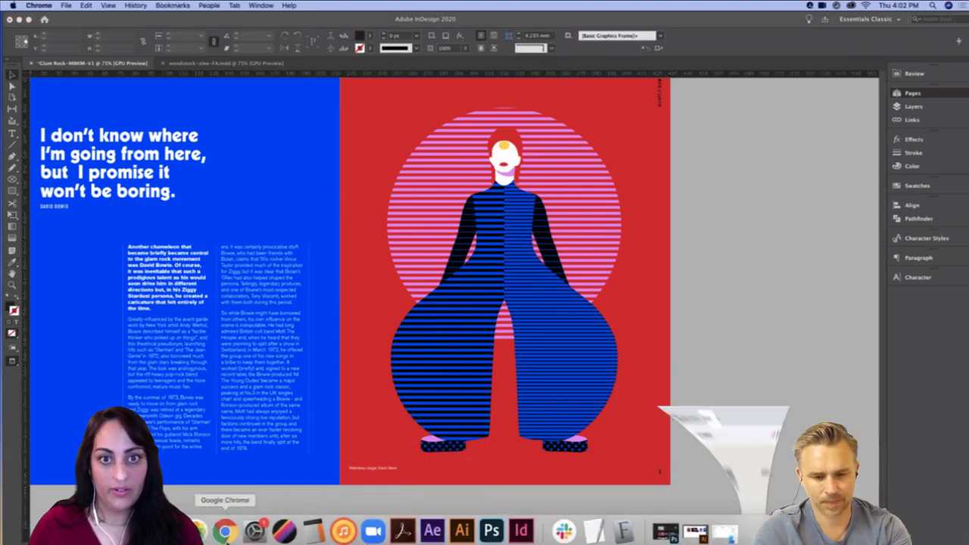
{"action": "left_click", "coordinate": [266, 41]}
{"action": "type", "text": "fli"}
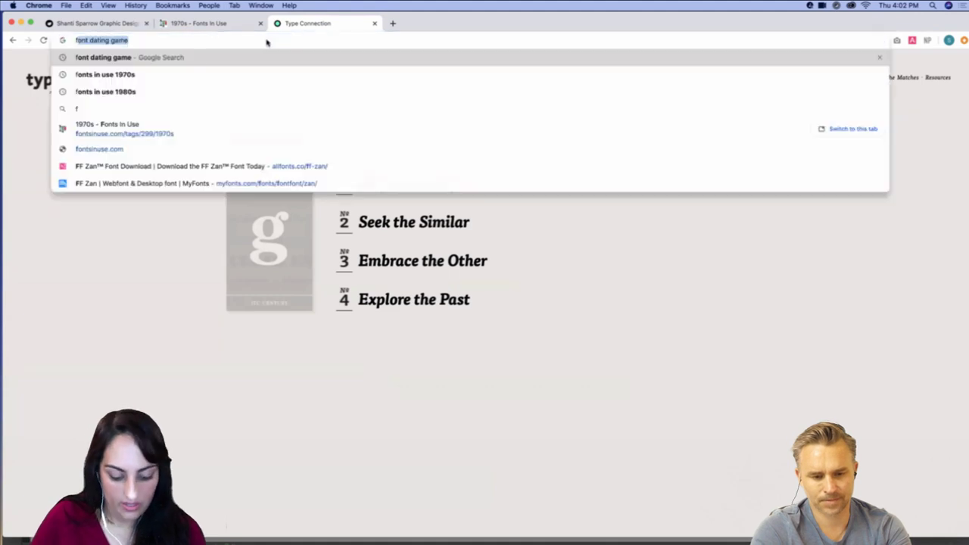
{"action": "type", "text": "ckr commons"}
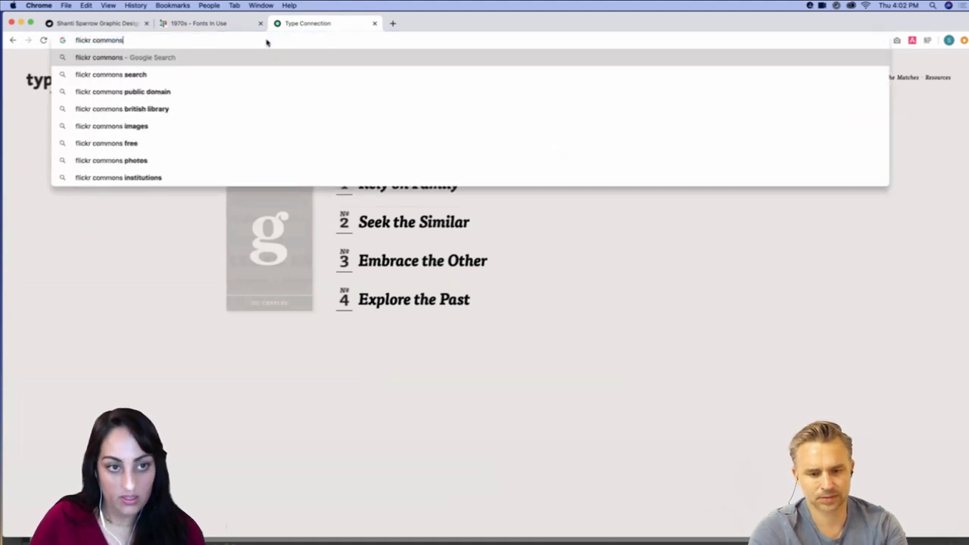
{"action": "key", "text": "Return"}
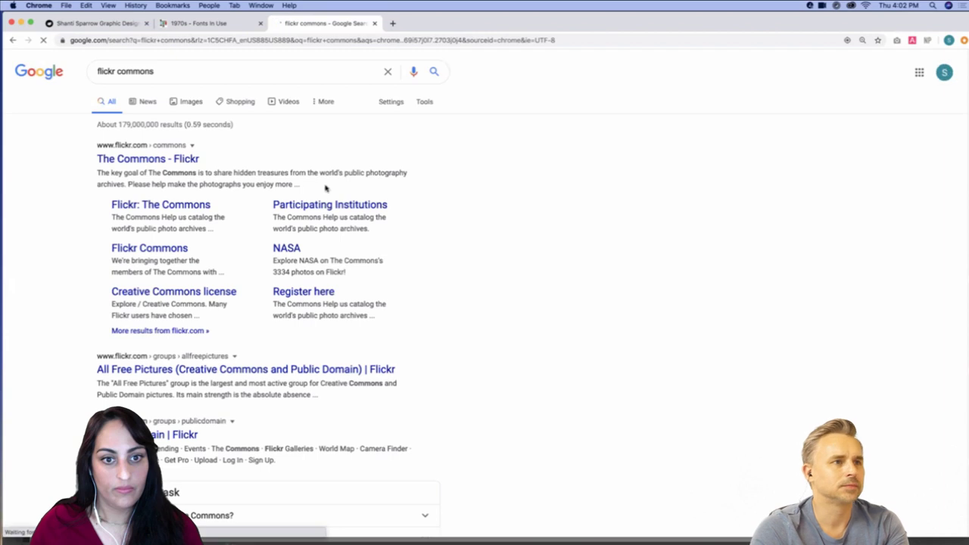
{"action": "left_click", "coordinate": [205, 168]}
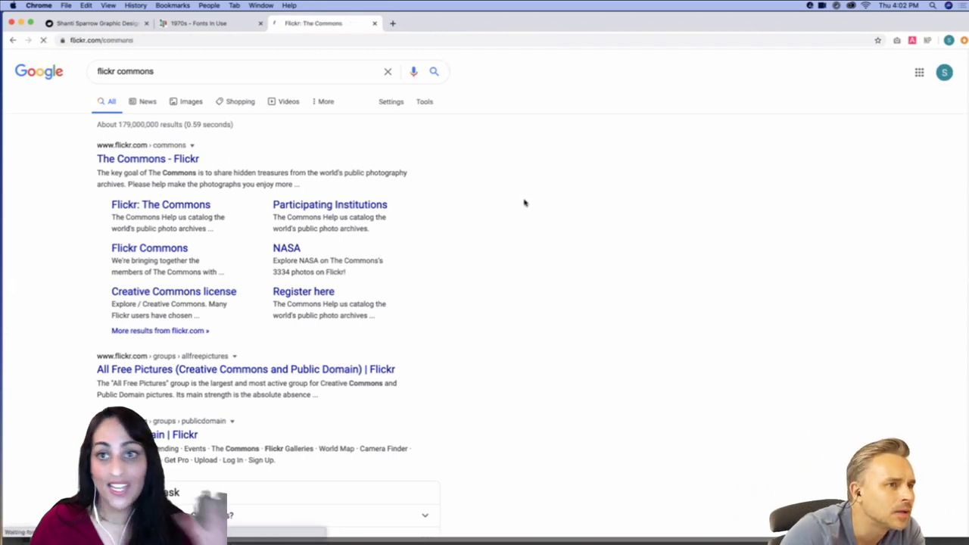
Search The Commons for "flower" and browse the photos and vintage botanical illustrations
{"action": "left_click", "coordinate": [573, 424]}
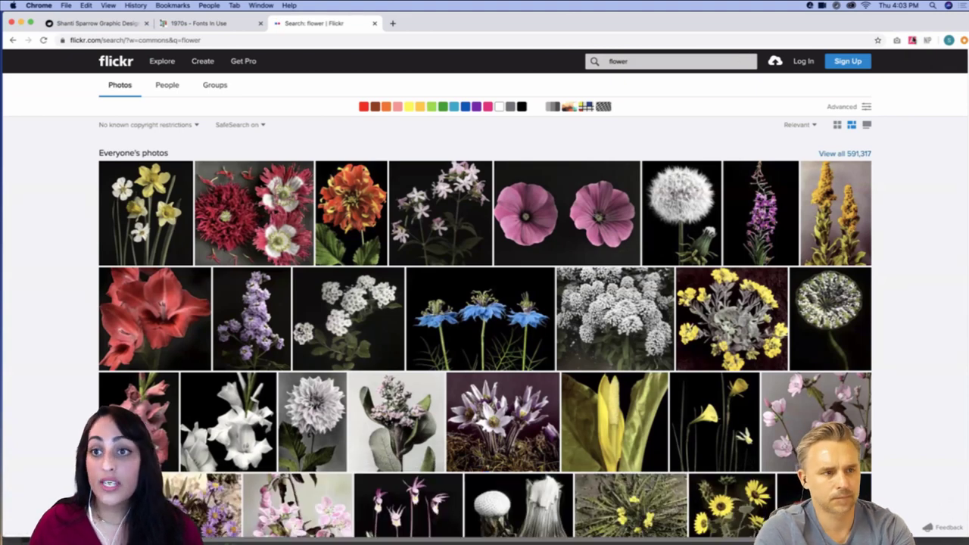
{"action": "scroll", "coordinate": [485, 334], "scroll_direction": "down", "scroll_amount": 2}
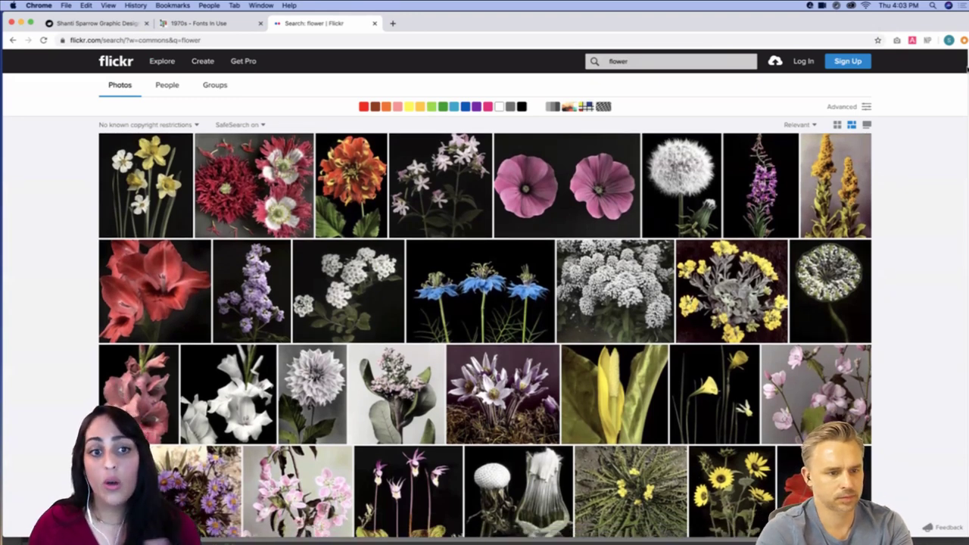
{"action": "scroll", "coordinate": [967, 70], "scroll_direction": "down", "scroll_amount": 1}
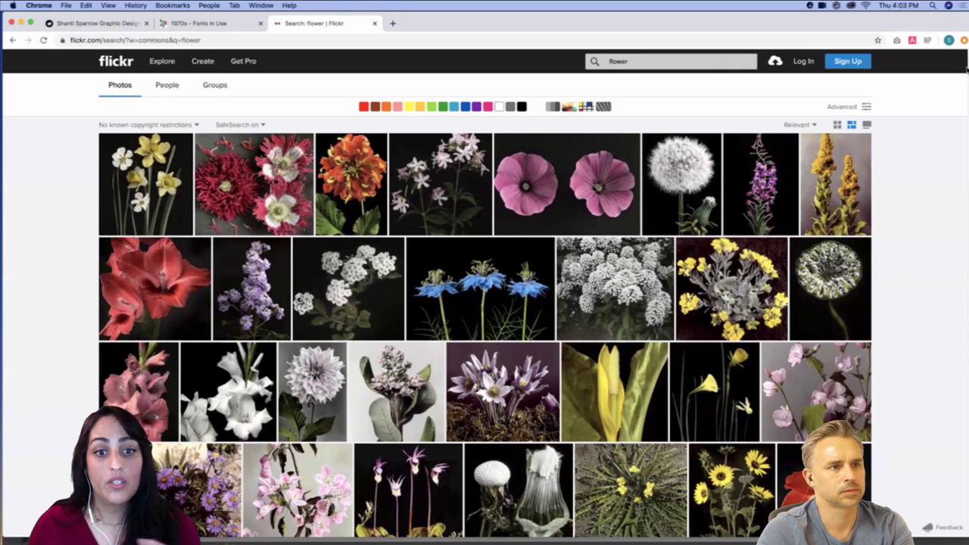
{"action": "scroll", "coordinate": [966, 81], "scroll_direction": "down", "scroll_amount": 3}
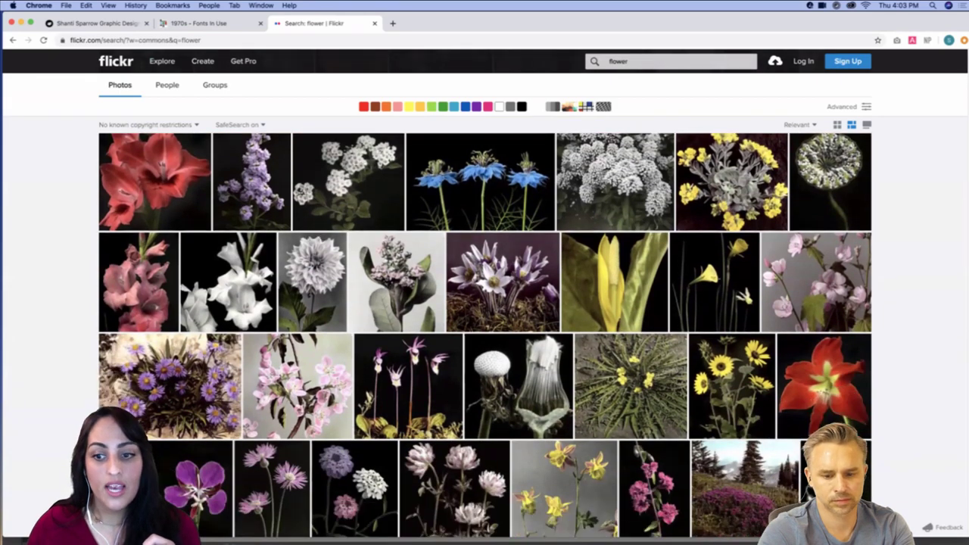
{"action": "scroll", "coordinate": [485, 333], "scroll_direction": "down", "scroll_amount": 8}
{"action": "scroll", "coordinate": [942, 160], "scroll_direction": "down", "scroll_amount": 10}
{"action": "scroll", "coordinate": [604, 240], "scroll_direction": "up", "scroll_amount": 5}
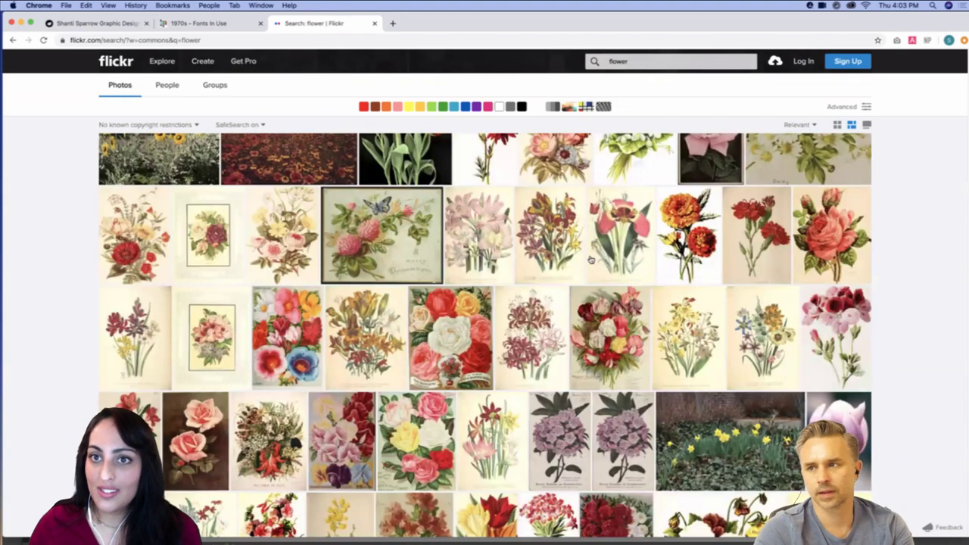
{"action": "scroll", "coordinate": [591, 260], "scroll_direction": "up", "scroll_amount": 3}
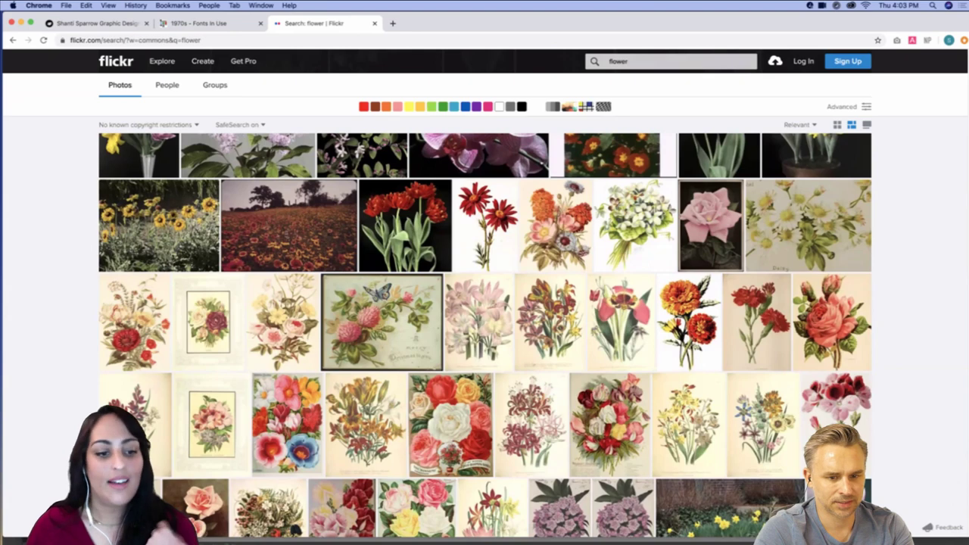
{"action": "scroll", "coordinate": [485, 335], "scroll_direction": "down", "scroll_amount": 2}
{"action": "scroll", "coordinate": [485, 335], "scroll_direction": "down", "scroll_amount": 2}
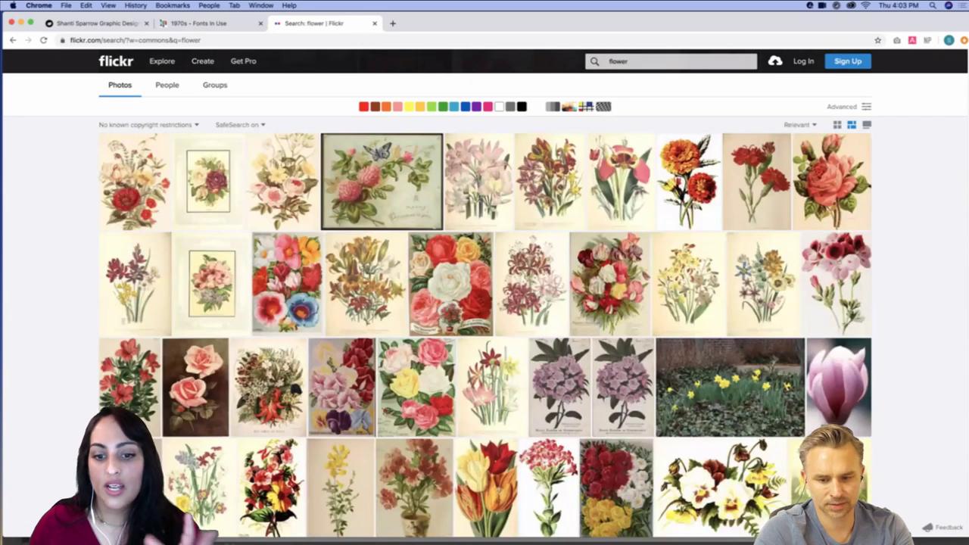
{"action": "scroll", "coordinate": [485, 335], "scroll_direction": "down", "scroll_amount": 10}
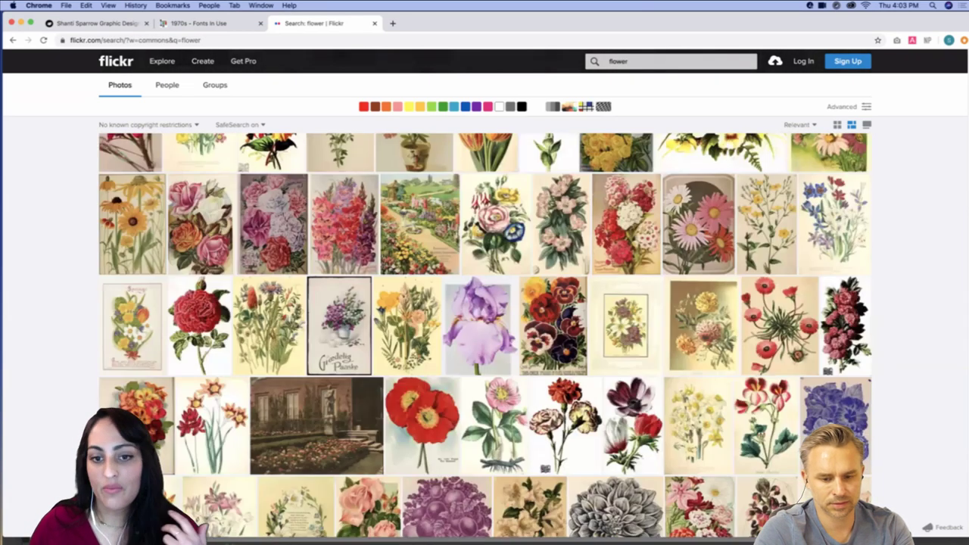
{"action": "scroll", "coordinate": [579, 246], "scroll_direction": "down", "scroll_amount": 10}
{"action": "scroll", "coordinate": [583, 253], "scroll_direction": "down", "scroll_amount": 10}
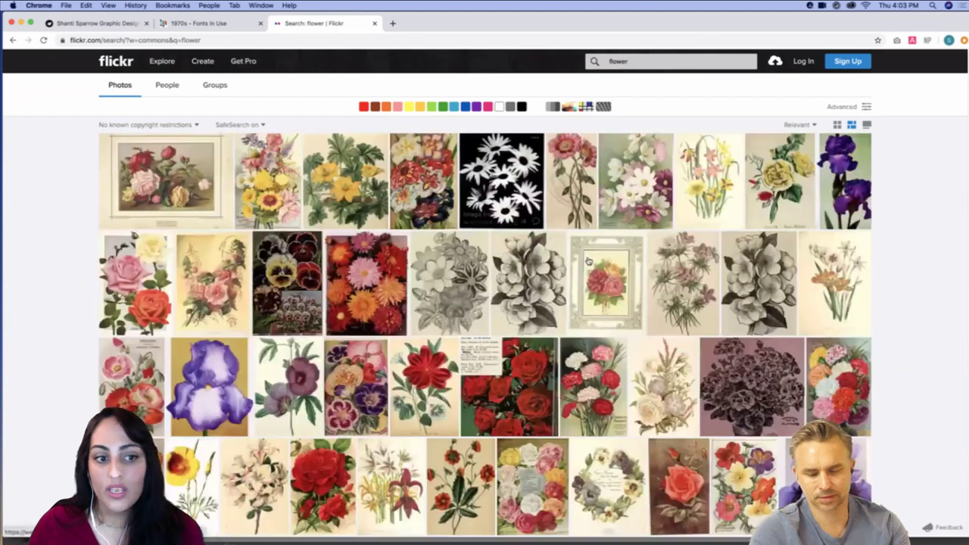
Browse further through the flower results, viewing the 1899 seed-book line drawing and the 1838 Paxton's Magazine botanical illustration at full size
{"action": "mouse_move", "coordinate": [587, 261]}
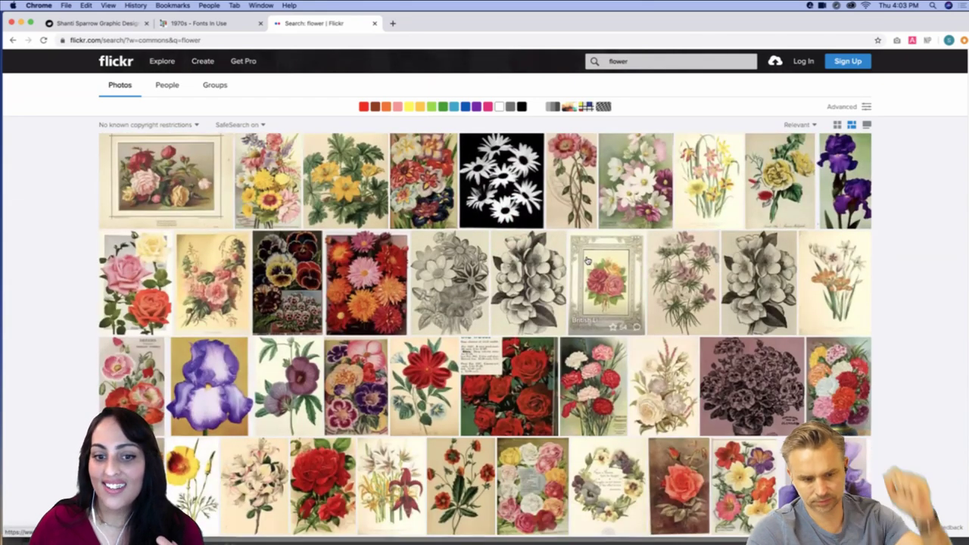
{"action": "scroll", "coordinate": [357, 394], "scroll_direction": "down", "scroll_amount": 3}
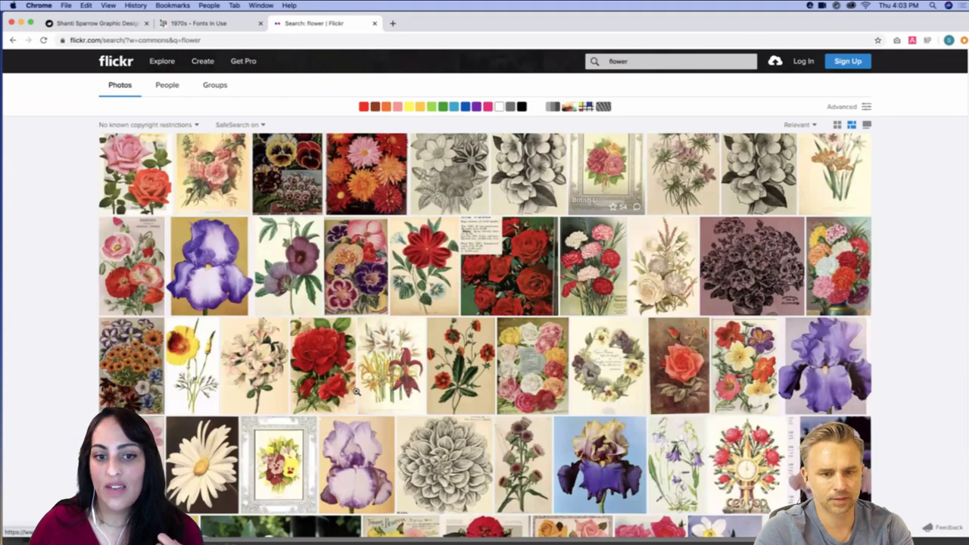
{"action": "scroll", "coordinate": [357, 391], "scroll_direction": "down", "scroll_amount": 10}
{"action": "left_click", "coordinate": [356, 392]}
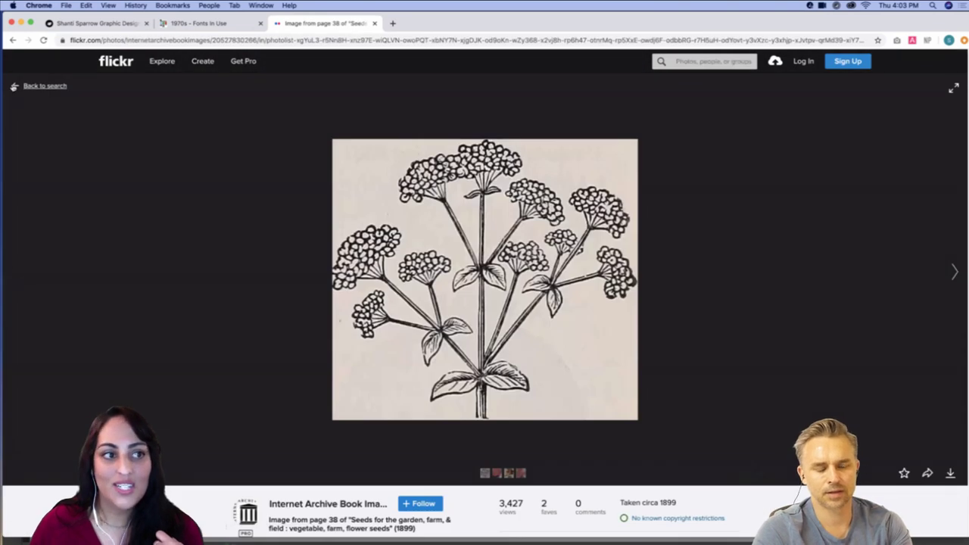
{"action": "left_click", "coordinate": [13, 86]}
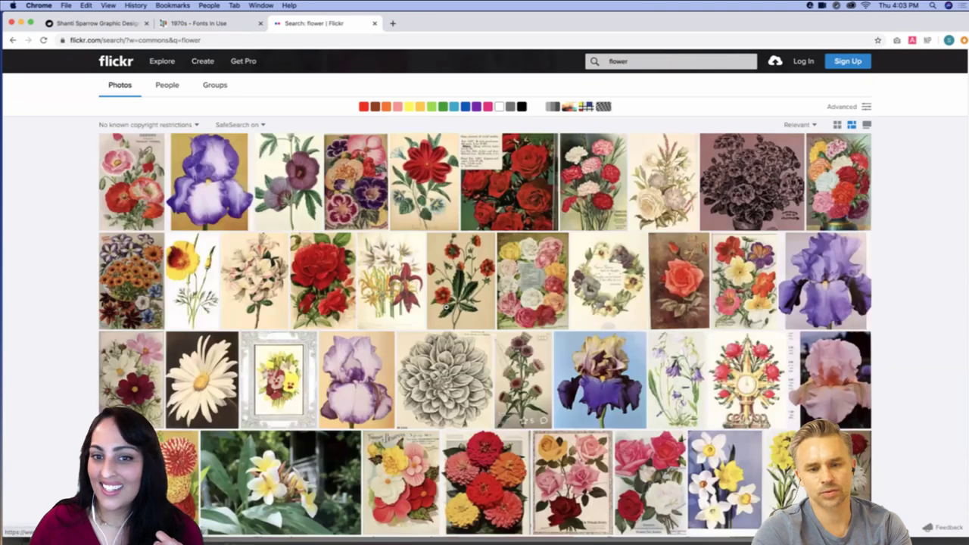
{"action": "left_click", "coordinate": [449, 309]}
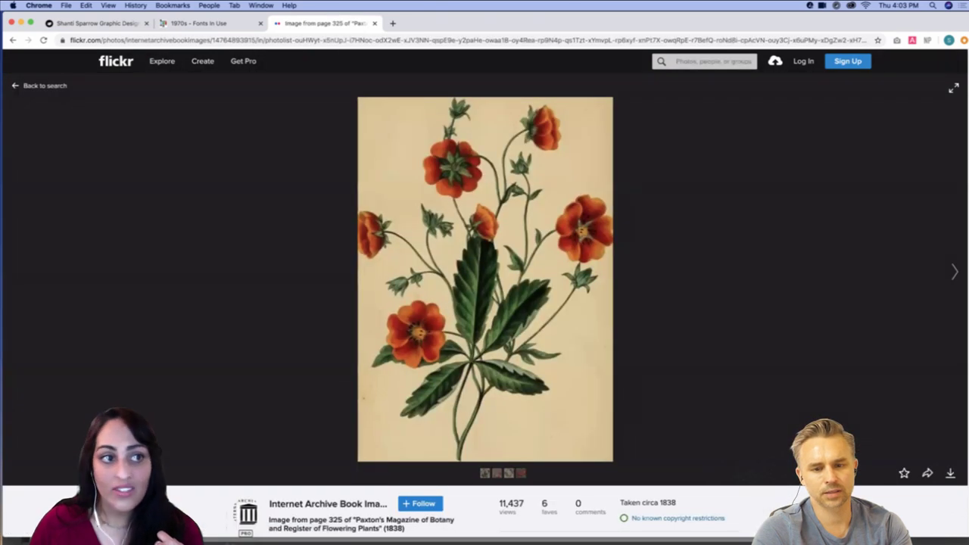
{"action": "left_click", "coordinate": [18, 87]}
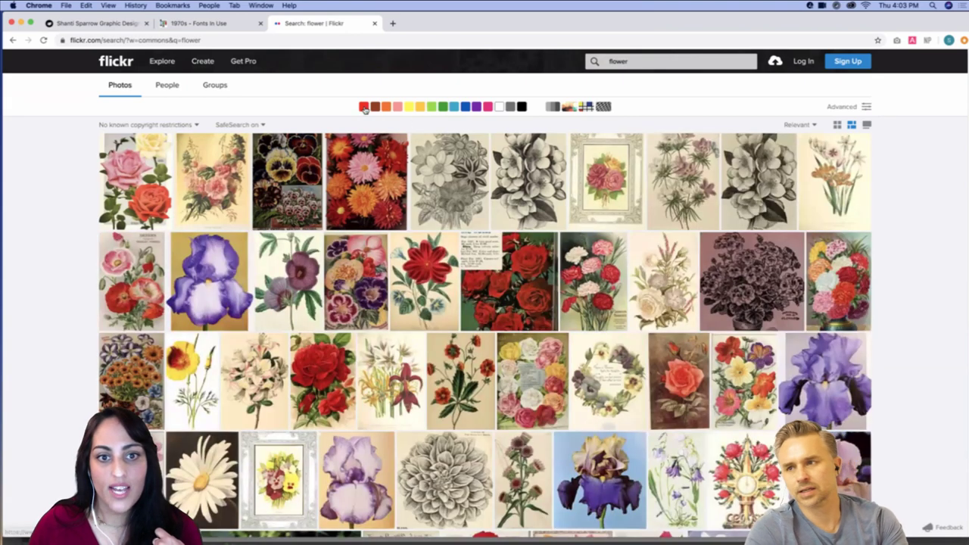
Filter the flower results by red, browse them, and view the dahlia illustration from Dreer's garden book 1928 before returning to the results
{"action": "left_click", "coordinate": [364, 107]}
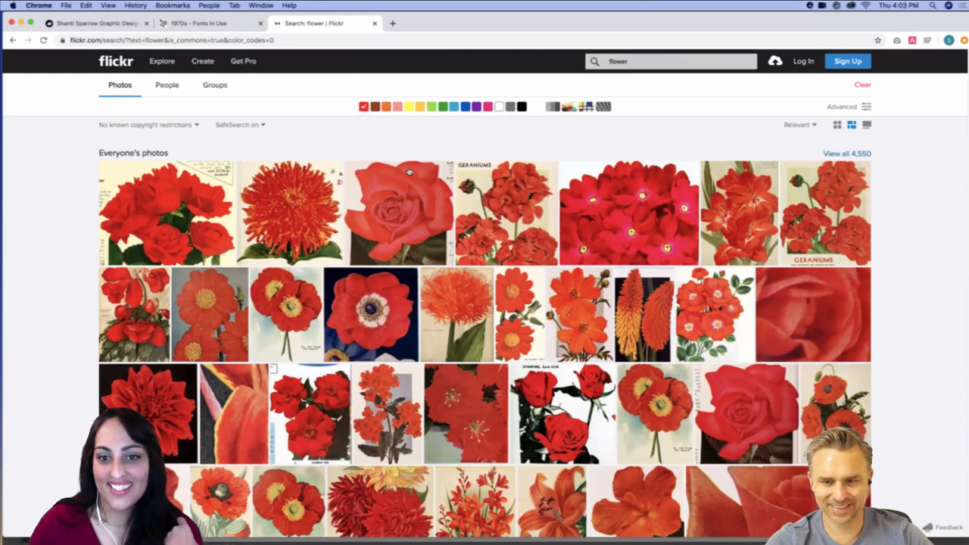
{"action": "scroll", "coordinate": [408, 171], "scroll_direction": "down", "scroll_amount": 1}
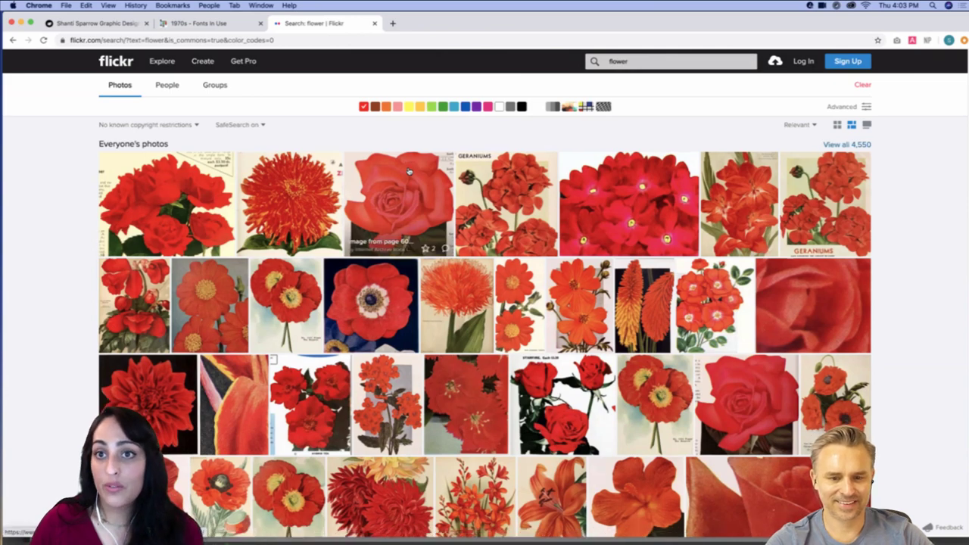
{"action": "scroll", "coordinate": [408, 171], "scroll_direction": "down", "scroll_amount": 5}
{"action": "scroll", "coordinate": [408, 172], "scroll_direction": "down", "scroll_amount": 4}
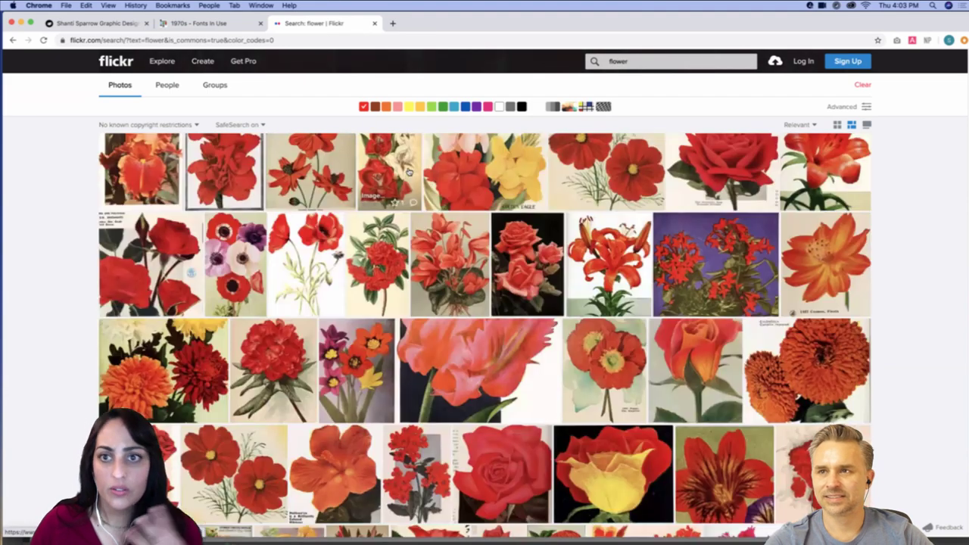
{"action": "scroll", "coordinate": [409, 171], "scroll_direction": "down", "scroll_amount": 4}
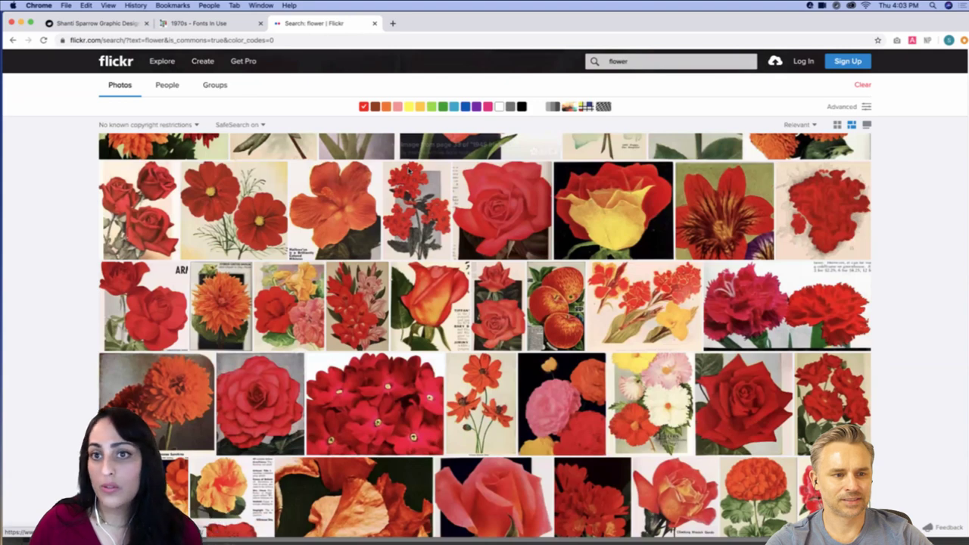
{"action": "scroll", "coordinate": [408, 171], "scroll_direction": "down", "scroll_amount": 3}
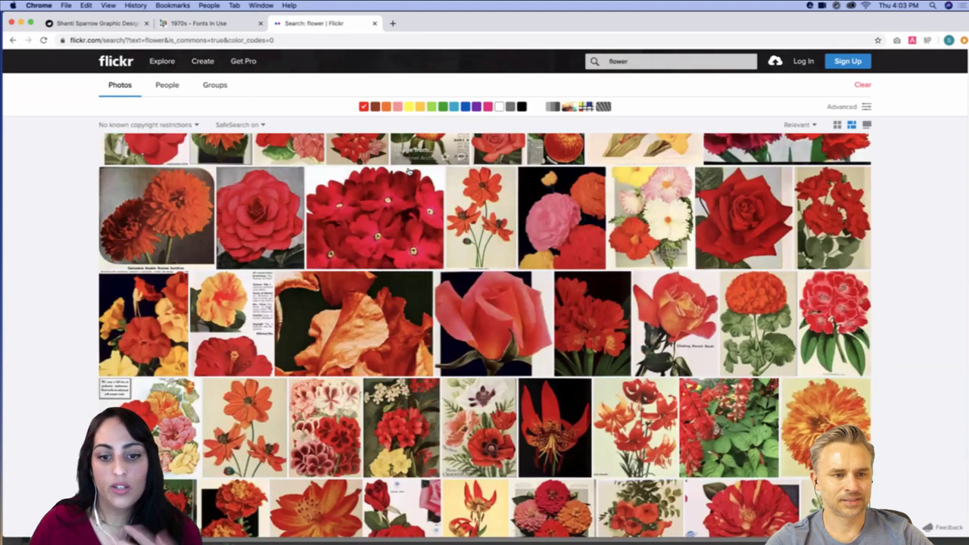
{"action": "scroll", "coordinate": [408, 172], "scroll_direction": "down", "scroll_amount": 6}
{"action": "scroll", "coordinate": [436, 225], "scroll_direction": "down", "scroll_amount": 6}
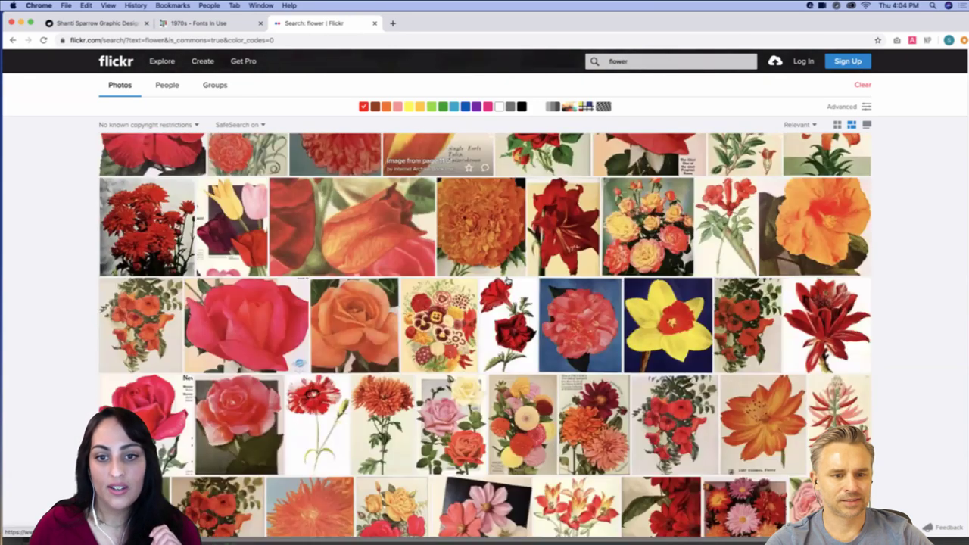
{"action": "left_click", "coordinate": [488, 260]}
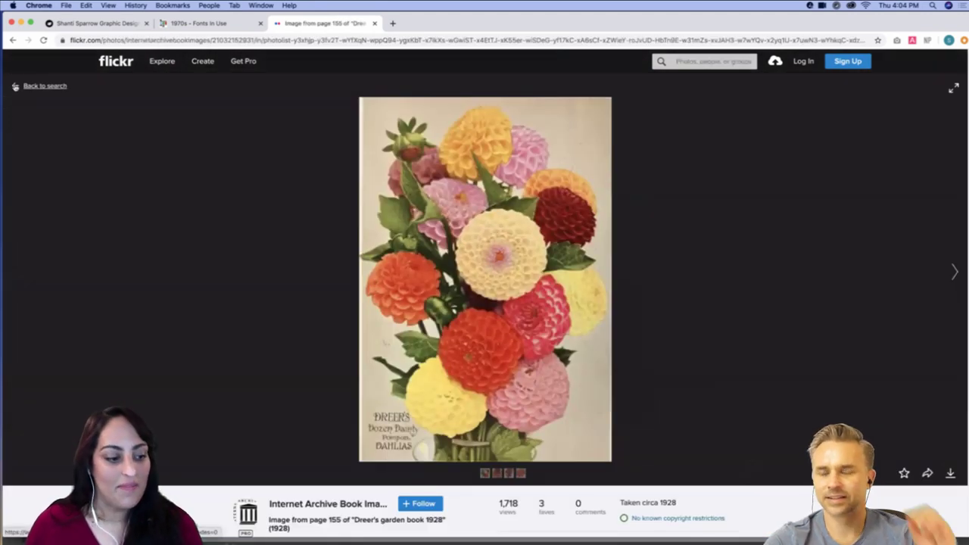
{"action": "left_click", "coordinate": [44, 86]}
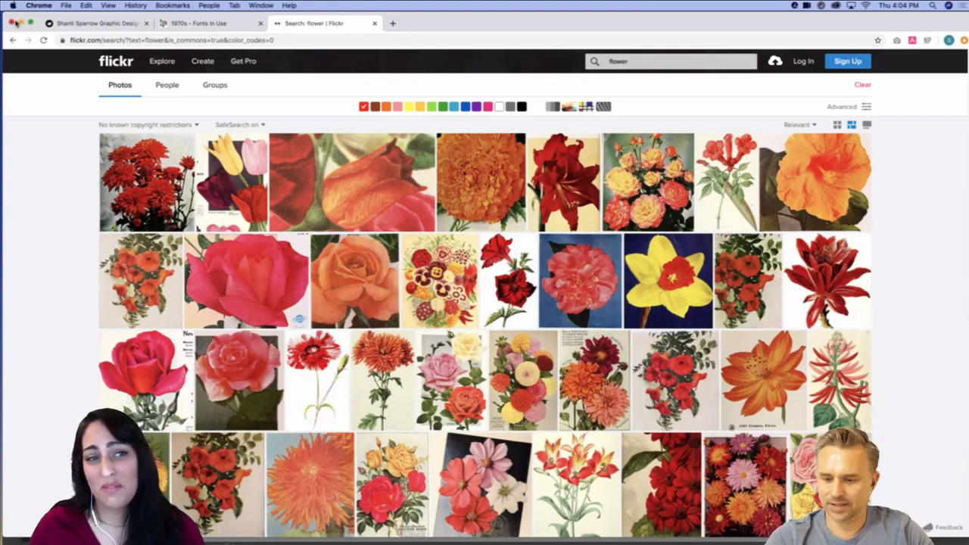
Minimise Chrome to return to the blue and red spread in InDesign, and clear the selection
{"action": "left_click", "coordinate": [21, 22]}
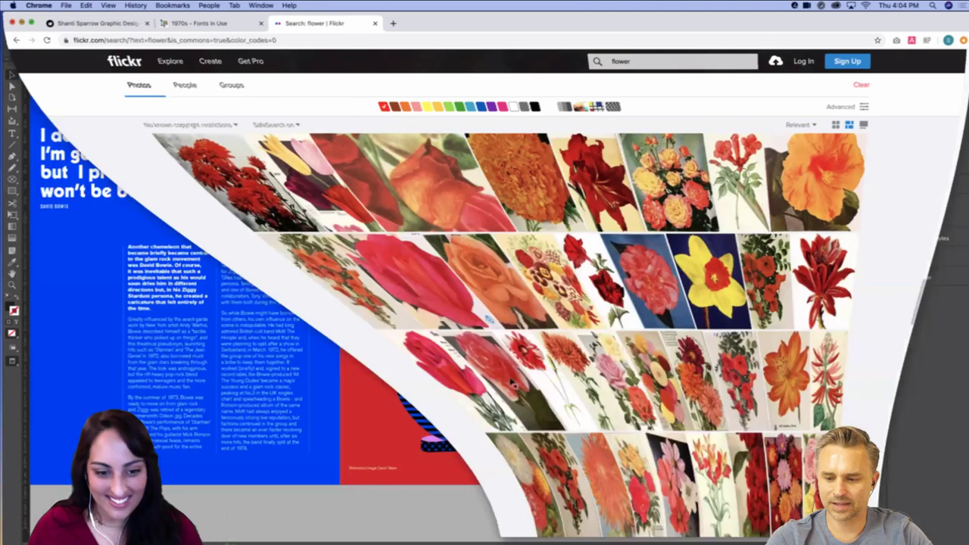
{"action": "left_click", "coordinate": [458, 384]}
{"action": "left_click_drag", "start_coordinate": [523, 383], "coordinate": [562, 384]}
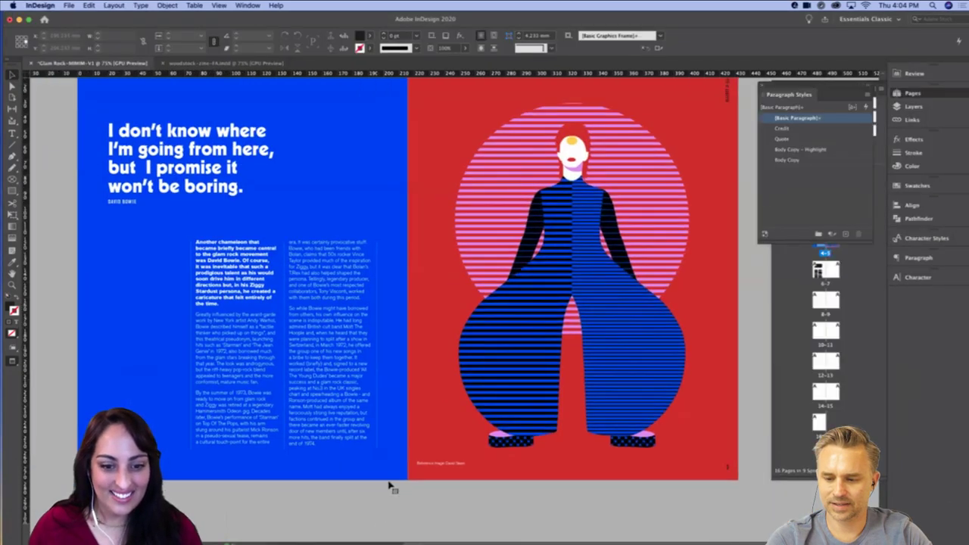
{"action": "left_click", "coordinate": [389, 485]}
{"action": "left_click", "coordinate": [467, 478]}
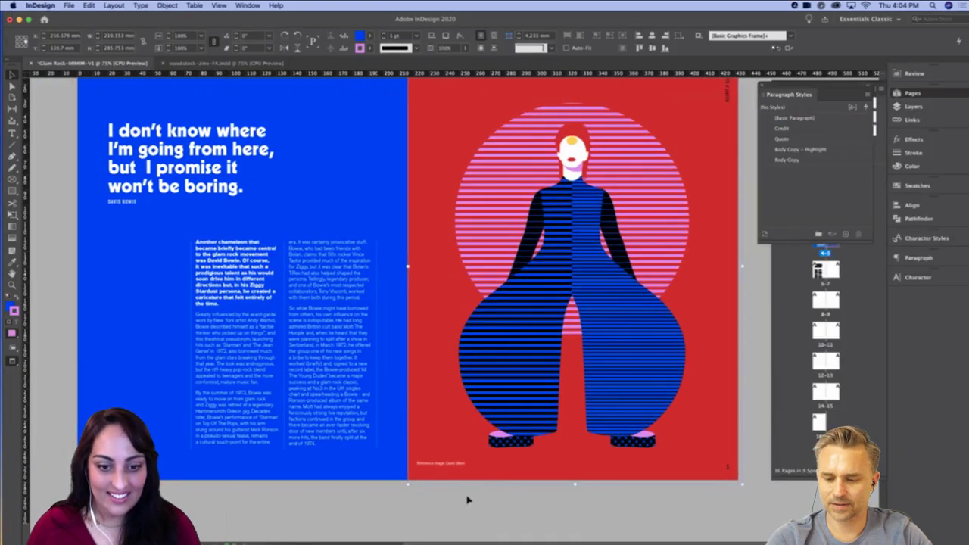
{"action": "left_click", "coordinate": [494, 512]}
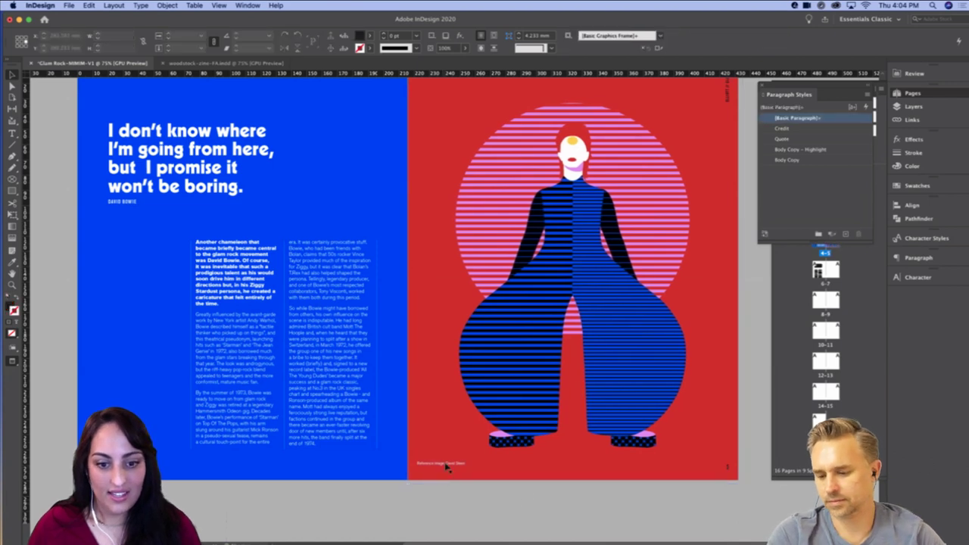
Turn the white reference image credit vertical near the red page's lower inner margin, and delete the leftover horizontal text frame beside it
{"action": "left_click", "coordinate": [439, 462]}
{"action": "key", "text": "w"}
{"action": "left_click_drag", "start_coordinate": [413, 471], "coordinate": [452, 520]}
{"action": "left_click_drag", "start_coordinate": [441, 482], "coordinate": [439, 446]}
{"action": "left_click", "coordinate": [473, 494]}
{"action": "left_click", "coordinate": [464, 450]}
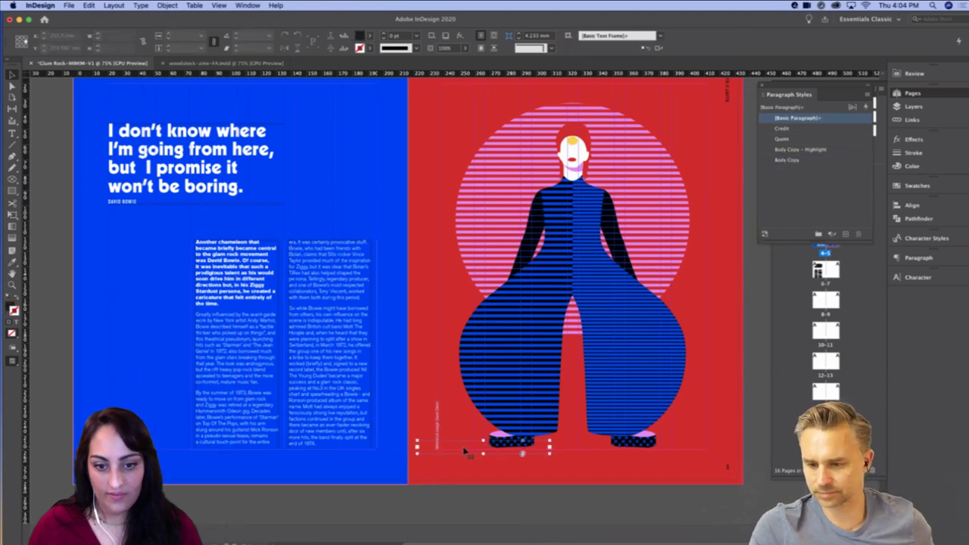
{"action": "key", "text": "Delete"}
Preview the spread full screen, compare it with the preceding spread, and return to the normal layout view
{"action": "key", "text": "shift+w"}
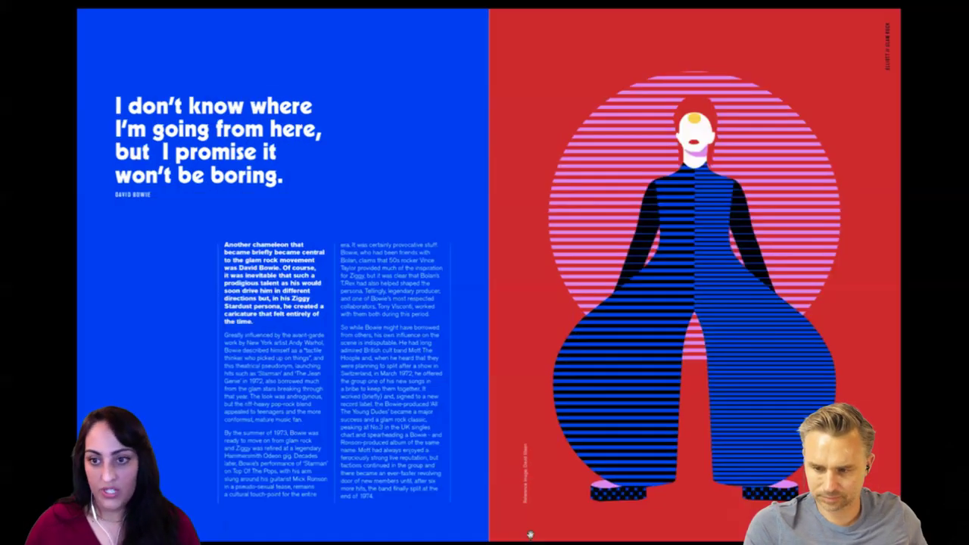
{"action": "key", "text": "Left"}
{"action": "key", "text": "Right"}
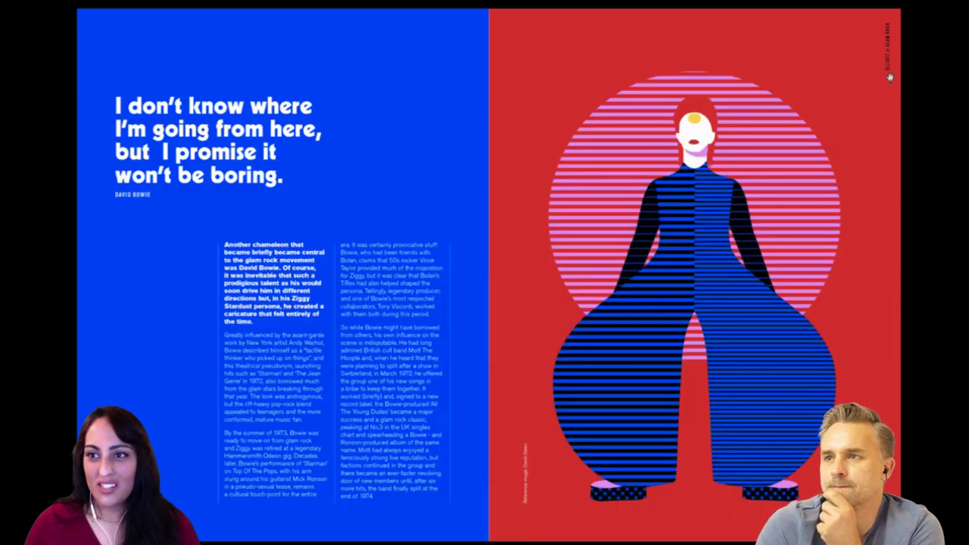
{"action": "key", "text": "Escape"}
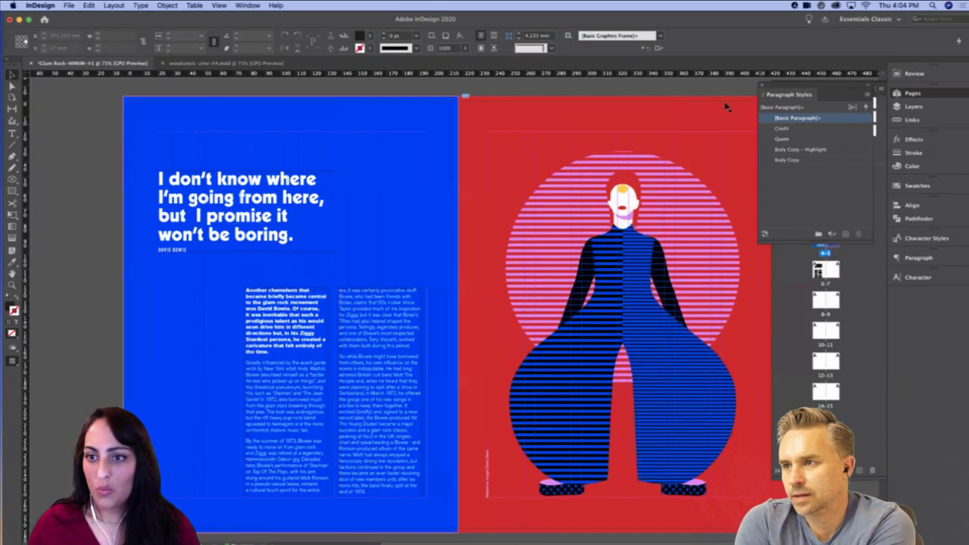
Dock the Paragraph Styles panel, apply B-Master to pages 4 and 5, and open page 4
{"action": "left_click_drag", "start_coordinate": [788, 94], "coordinate": [919, 295]}
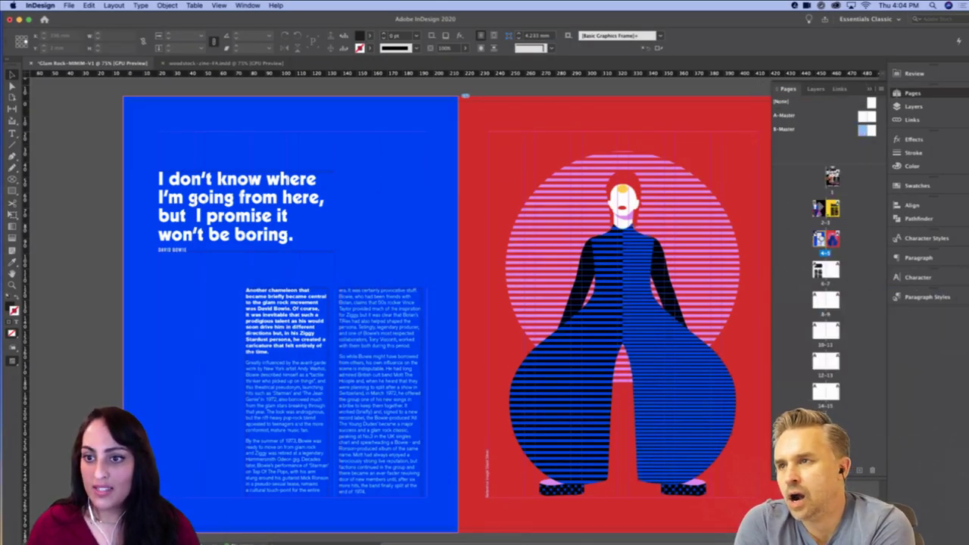
{"action": "left_click", "coordinate": [867, 130]}
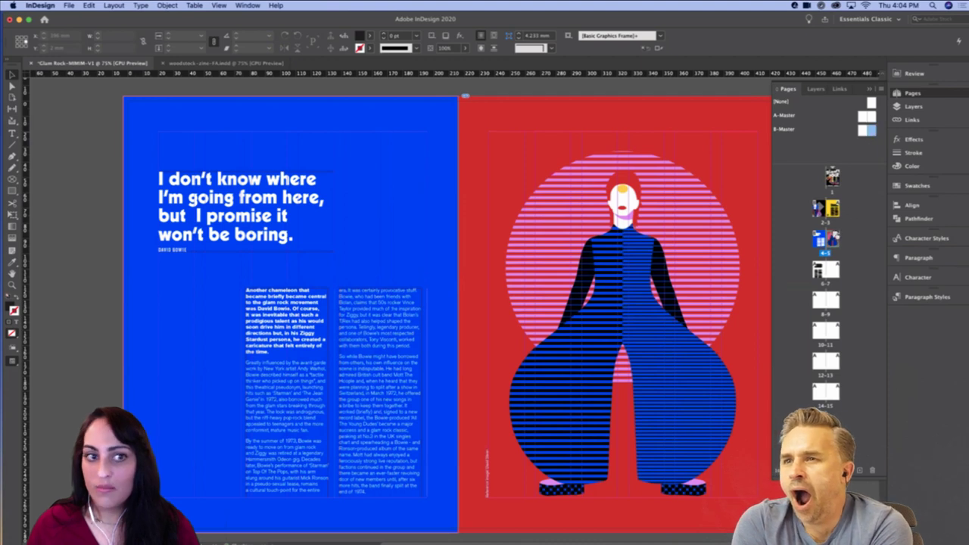
{"action": "double_click", "coordinate": [819, 239]}
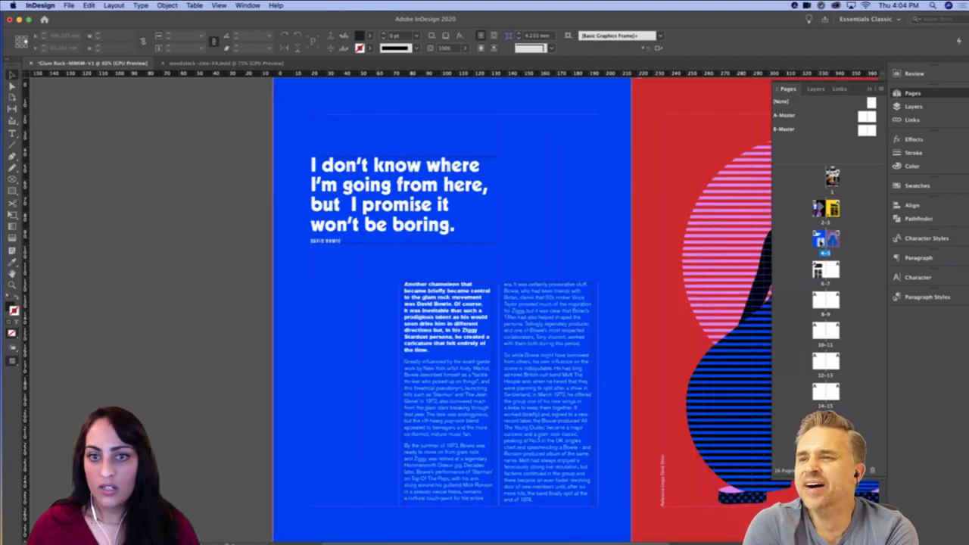
{"action": "left_click_drag", "start_coordinate": [422, 190], "coordinate": [391, 197]}
Try moving the blue background frame down to look underneath it, and undo the move
{"action": "scroll", "coordinate": [377, 199], "scroll_direction": "right", "scroll_amount": 5}
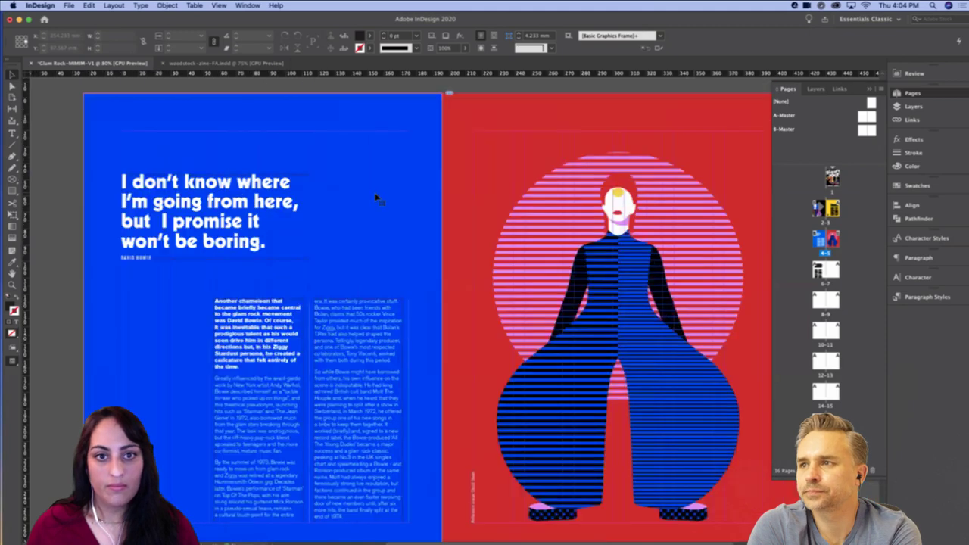
{"action": "scroll", "coordinate": [382, 199], "scroll_direction": "left", "scroll_amount": 2}
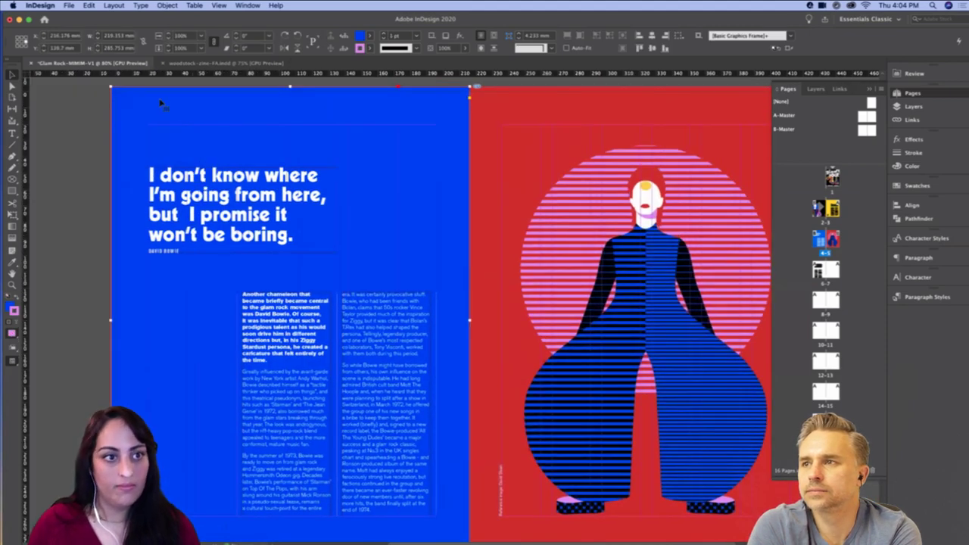
{"action": "left_click_drag", "start_coordinate": [150, 110], "coordinate": [145, 184]}
{"action": "key", "text": "super+z"}
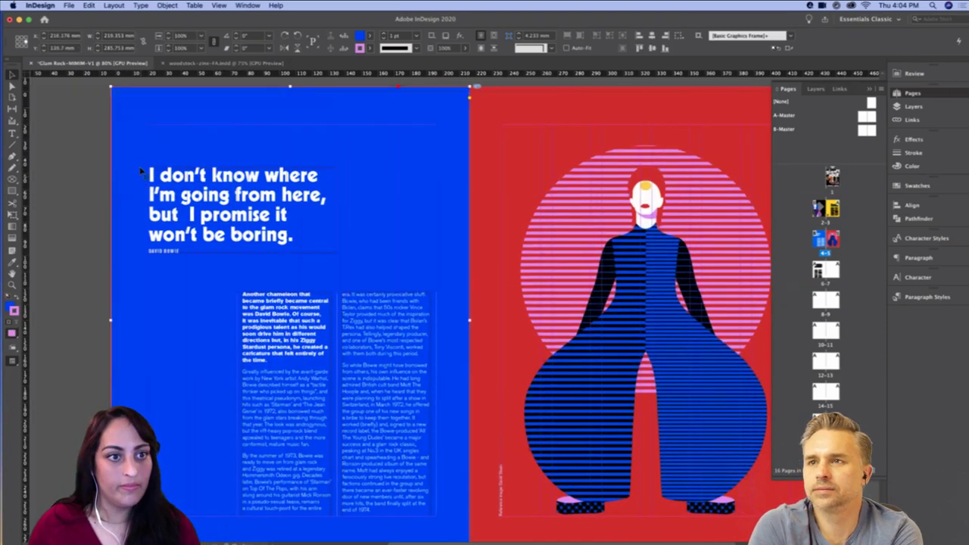
Open the B-Master spread, select its vertical header text, and check which layer it sits on
{"action": "left_click", "coordinate": [862, 131]}
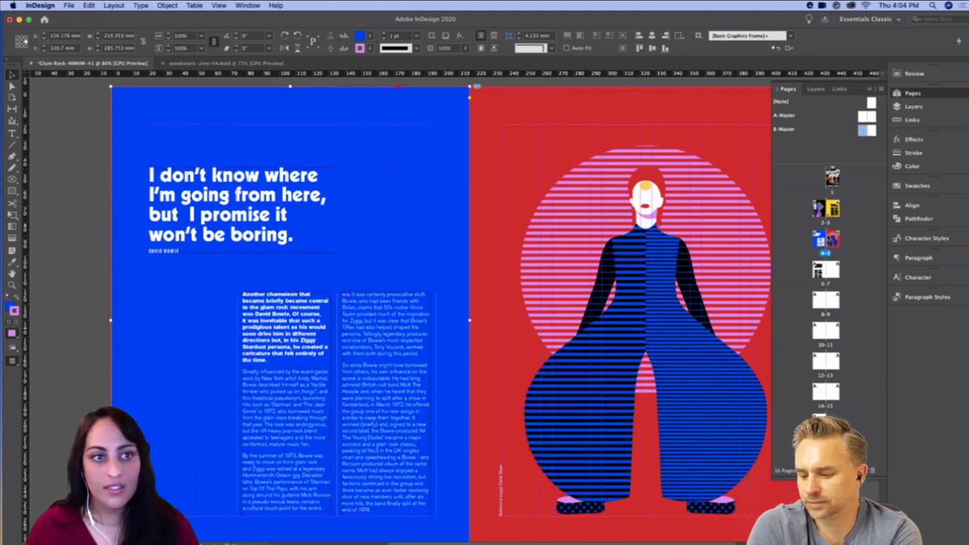
{"action": "double_click", "coordinate": [862, 131]}
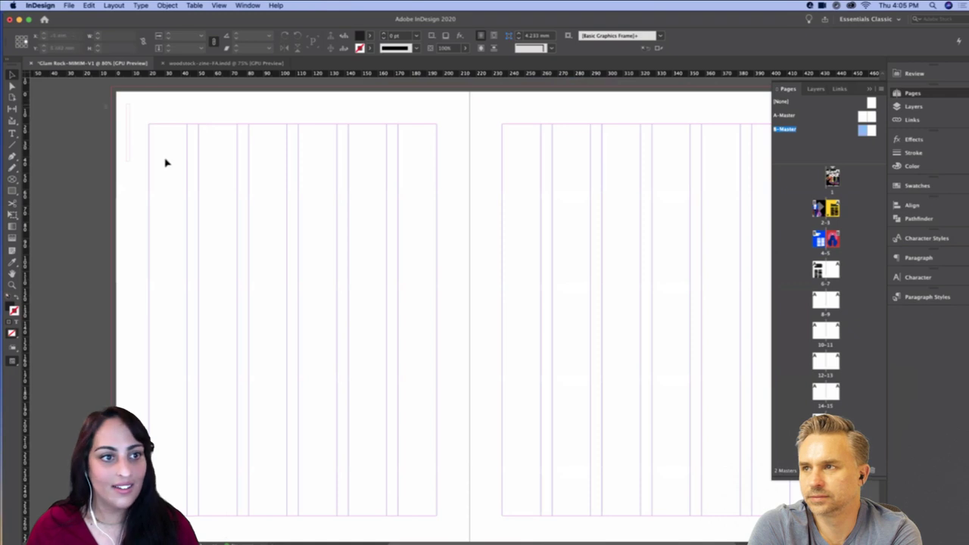
{"action": "key", "text": "super+a"}
{"action": "left_click", "coordinate": [914, 106]}
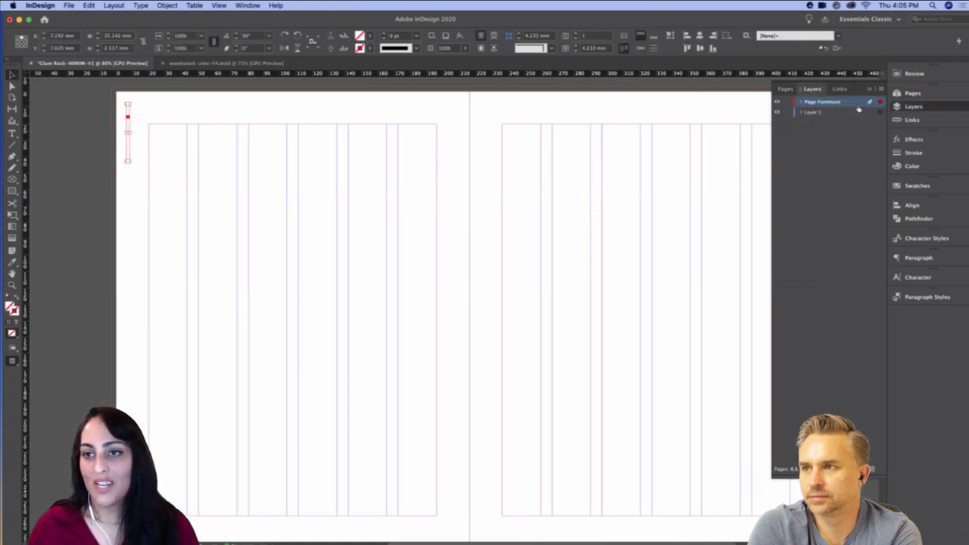
{"action": "left_click", "coordinate": [914, 93]}
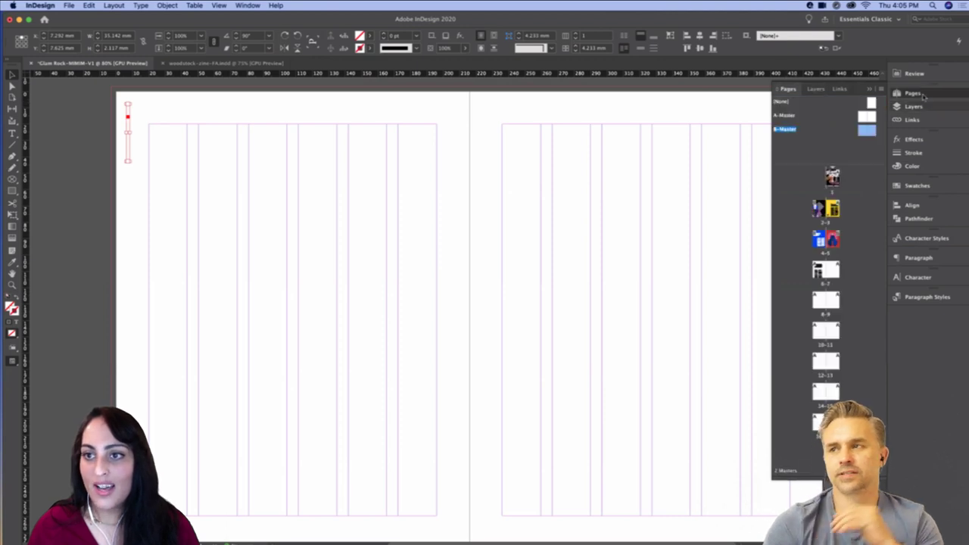
Return to the 4–5 spread and move the blue page background from the Page Furniture layer to Layer 1
{"action": "double_click", "coordinate": [826, 239]}
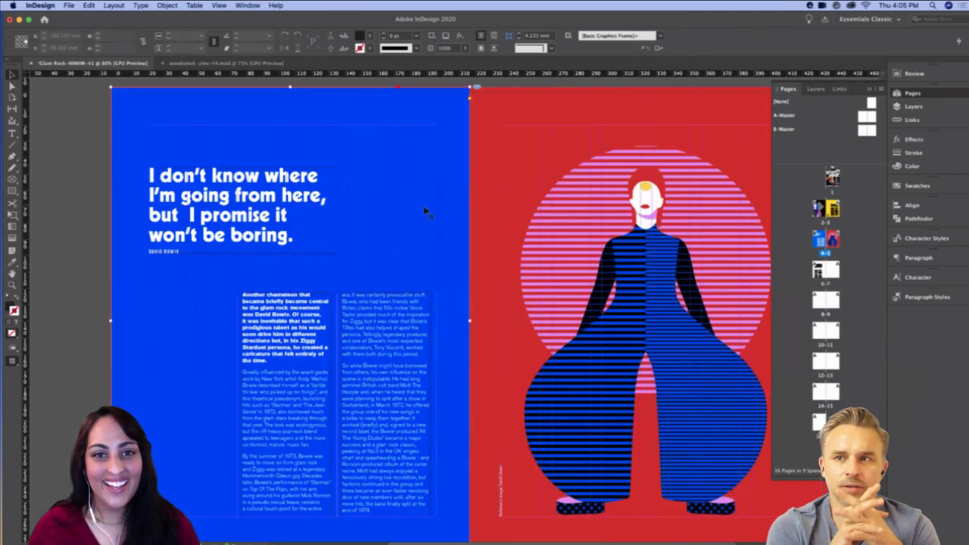
{"action": "left_click", "coordinate": [914, 106]}
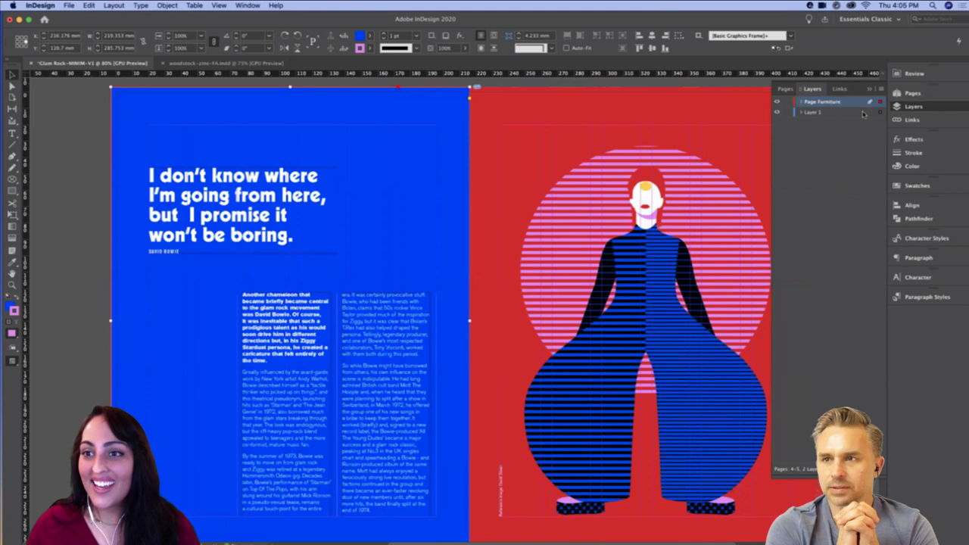
{"action": "left_click", "coordinate": [880, 114]}
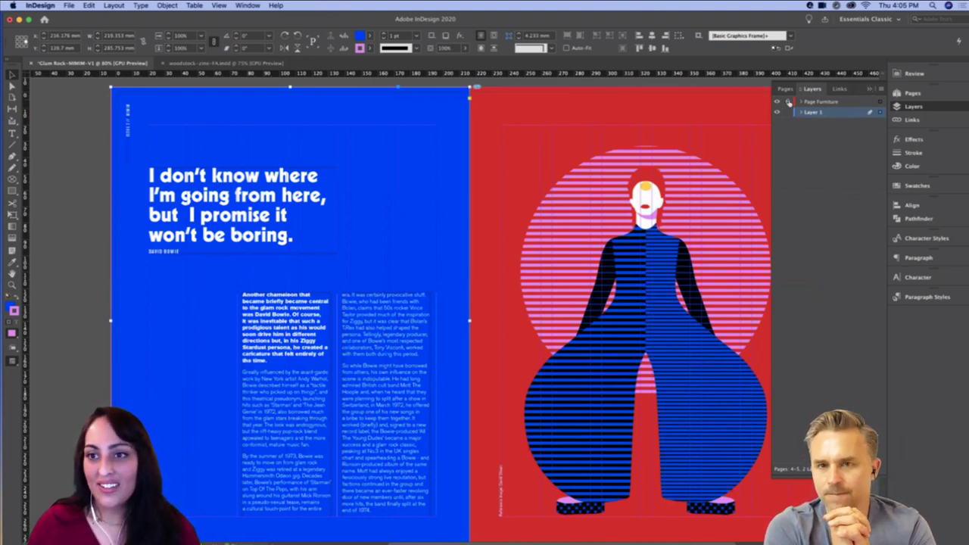
Move the pull quote and body text frames on the blue page to Layer 1, and preview the spread without guides
{"action": "left_click_drag", "start_coordinate": [81, 178], "coordinate": [440, 437]}
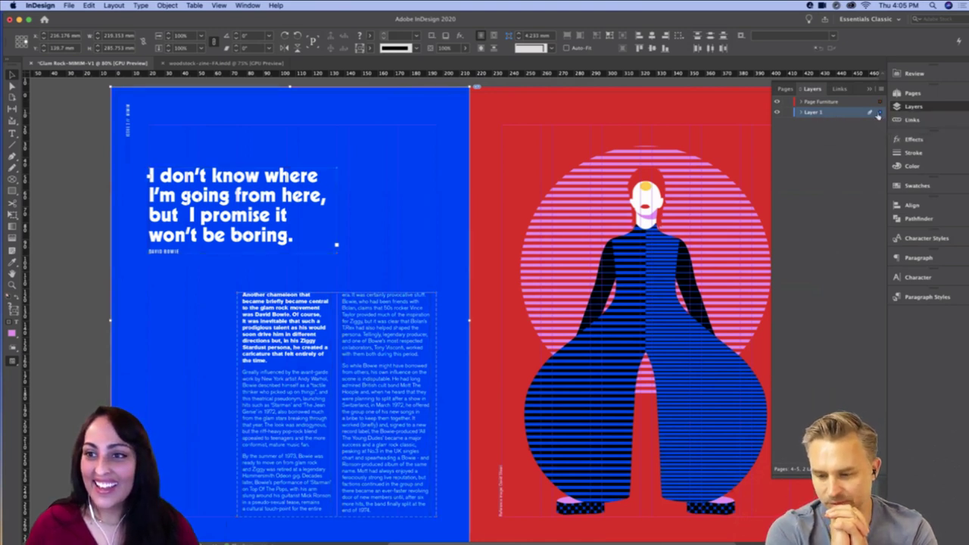
{"action": "left_click", "coordinate": [65, 208]}
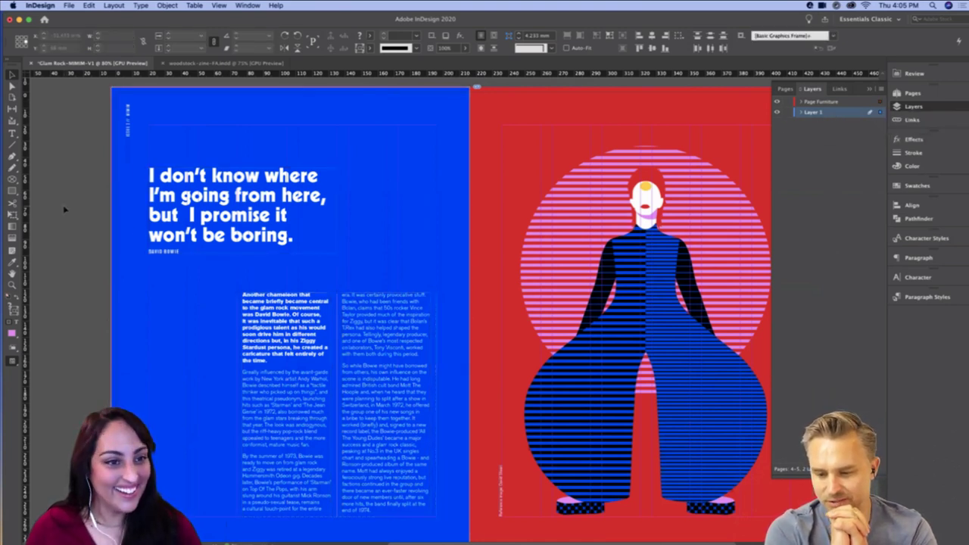
{"action": "key", "text": "w"}
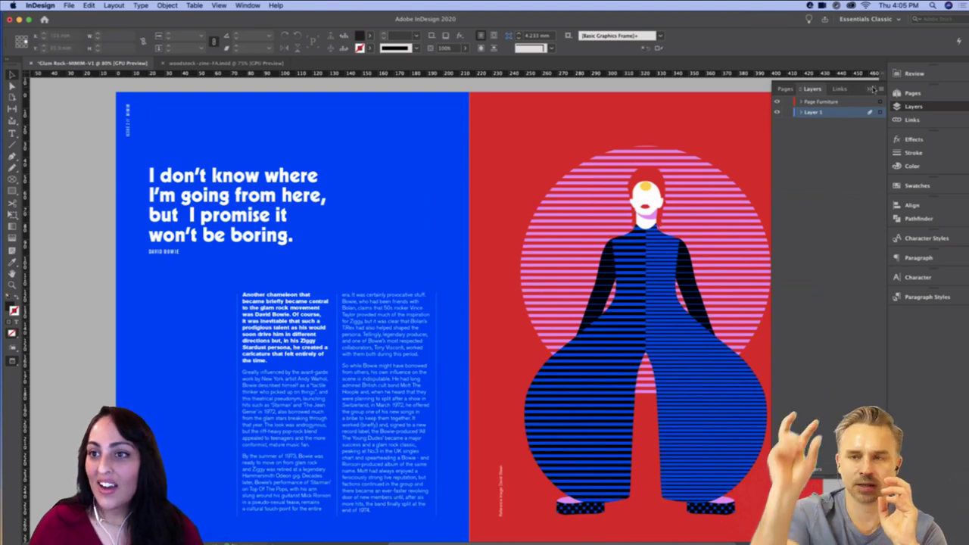
{"action": "left_click", "coordinate": [871, 89]}
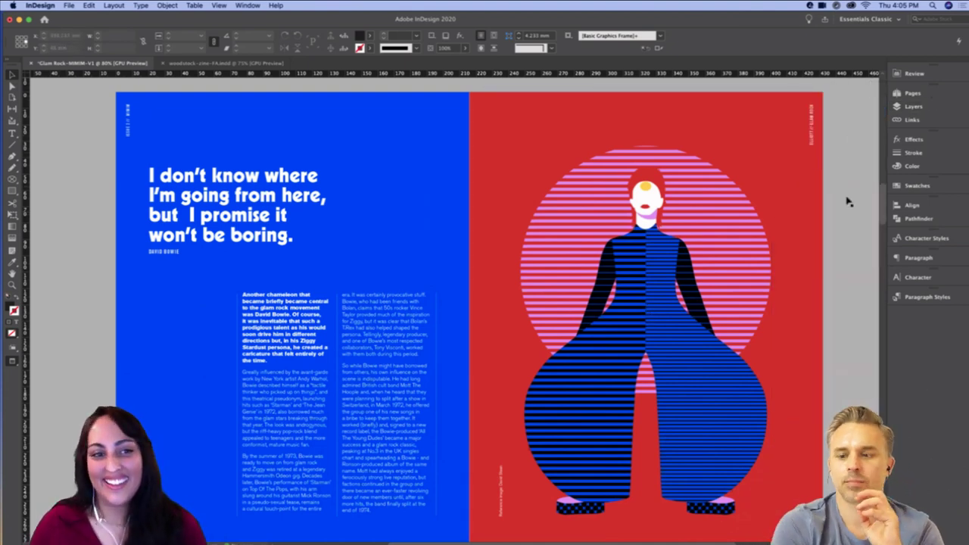
Lock the Page Furniture layer
{"action": "scroll", "coordinate": [451, 394], "scroll_direction": "down", "scroll_amount": 2}
{"action": "left_click_drag", "start_coordinate": [451, 394], "coordinate": [483, 377]}
{"action": "left_click", "coordinate": [925, 108]}
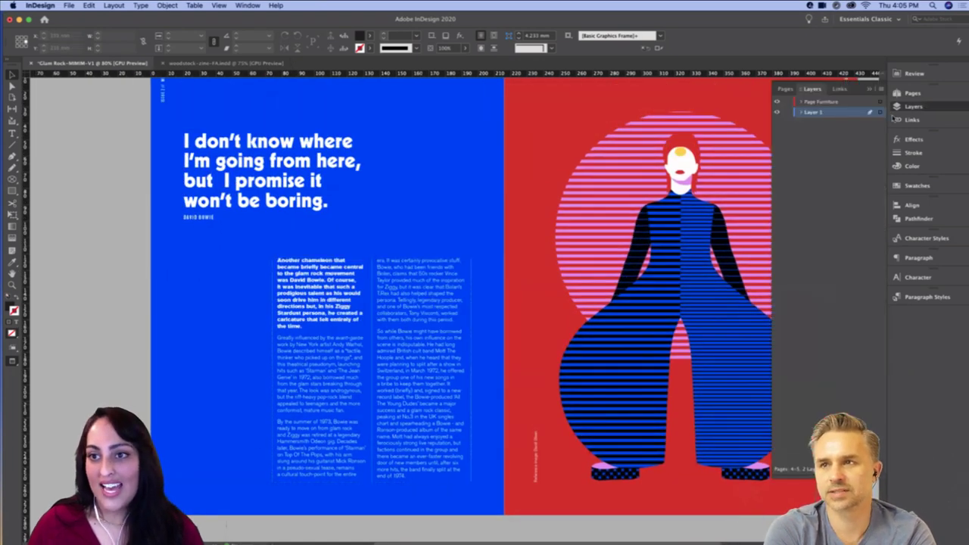
{"action": "left_click", "coordinate": [787, 102]}
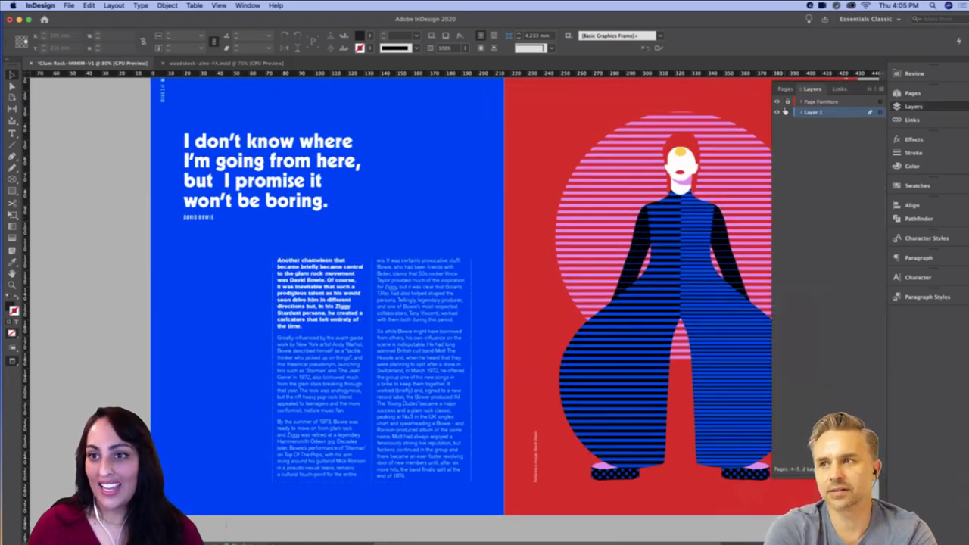
{"action": "left_click", "coordinate": [867, 89]}
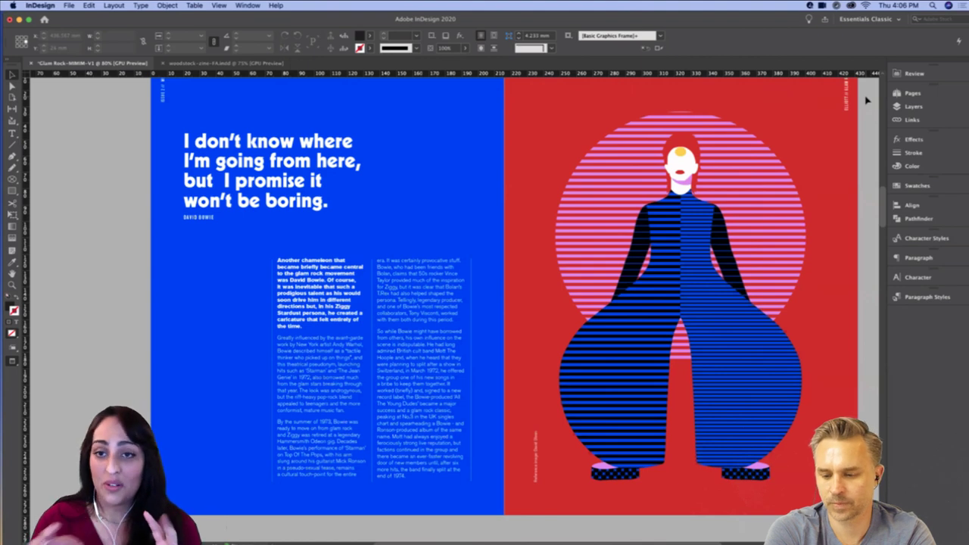
Undock the Character panel to float over the blue page, and dock it again below Paragraph Styles
{"action": "left_click_drag", "start_coordinate": [930, 279], "coordinate": [408, 155]}
{"action": "left_click", "coordinate": [409, 156]}
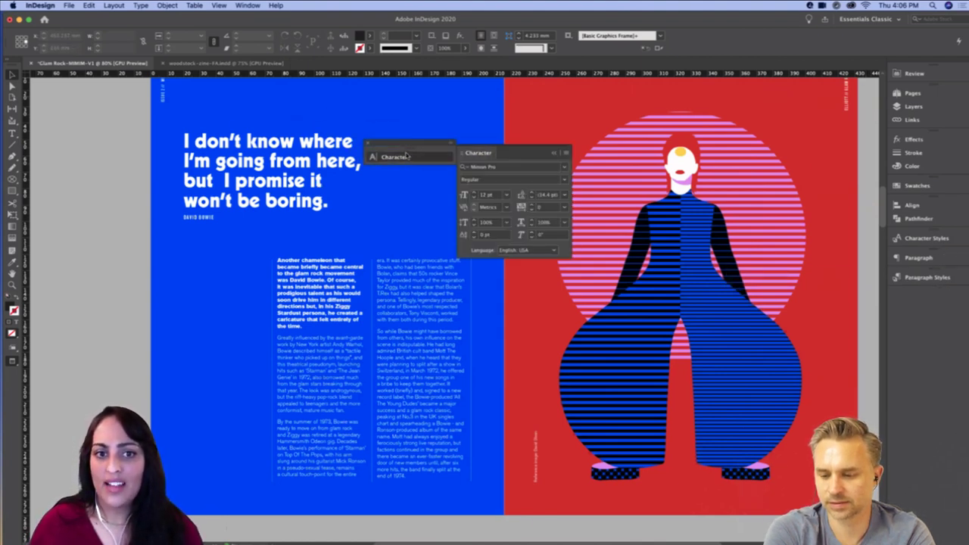
{"action": "left_click_drag", "start_coordinate": [479, 154], "coordinate": [396, 122]}
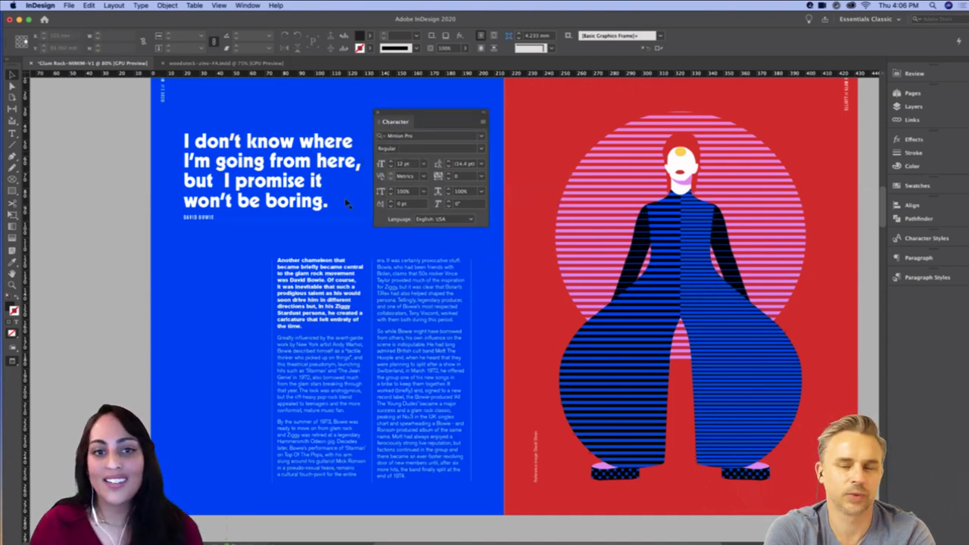
{"action": "left_click_drag", "start_coordinate": [399, 113], "coordinate": [909, 291]}
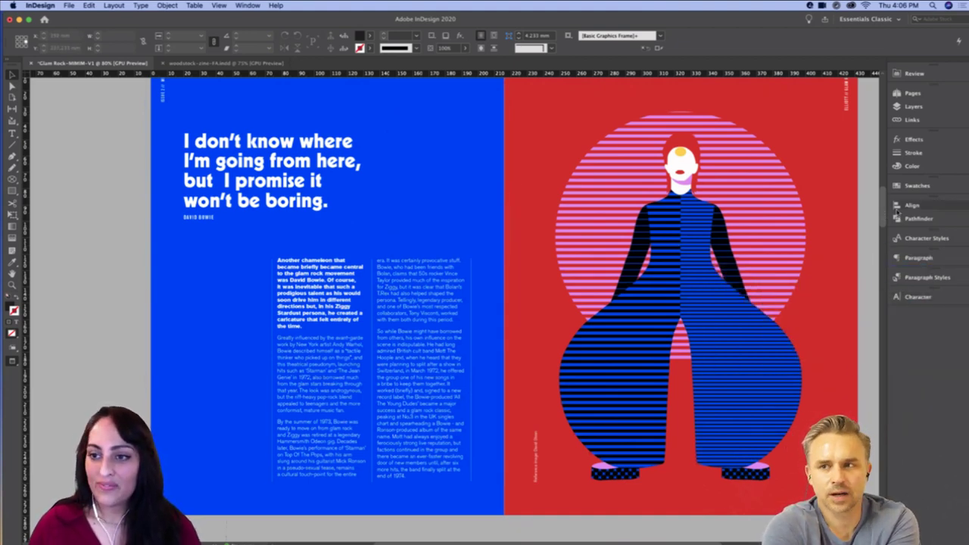
Look over the Bowie spread's headers and page numbers, and go on to review the following Slade spread
{"action": "scroll", "coordinate": [883, 198], "scroll_direction": "down", "scroll_amount": 3}
{"action": "scroll", "coordinate": [883, 198], "scroll_direction": "up", "scroll_amount": 3}
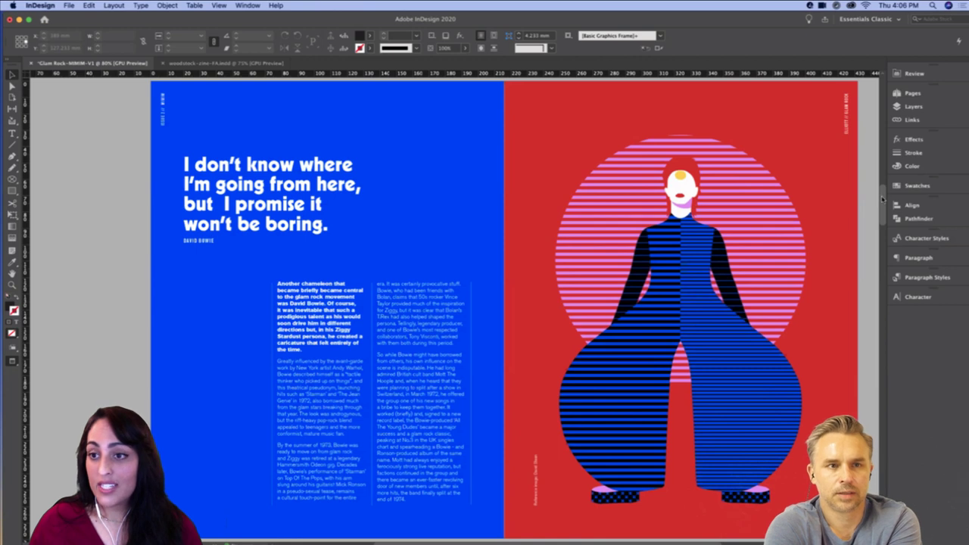
{"action": "scroll", "coordinate": [882, 201], "scroll_direction": "down", "scroll_amount": 3}
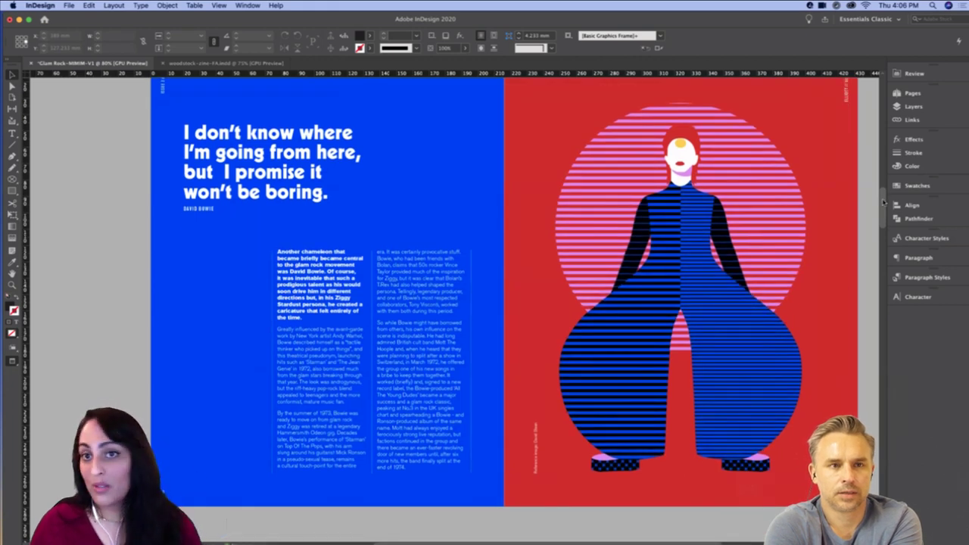
{"action": "scroll", "coordinate": [883, 201], "scroll_direction": "down", "scroll_amount": 2}
{"action": "scroll", "coordinate": [884, 204], "scroll_direction": "down", "scroll_amount": 3}
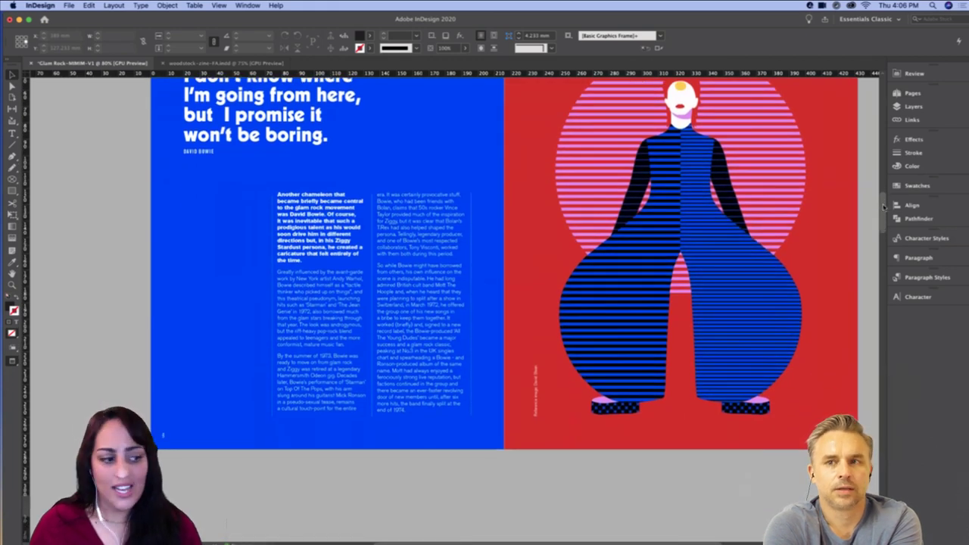
{"action": "left_click_drag", "start_coordinate": [883, 205], "coordinate": [888, 246]}
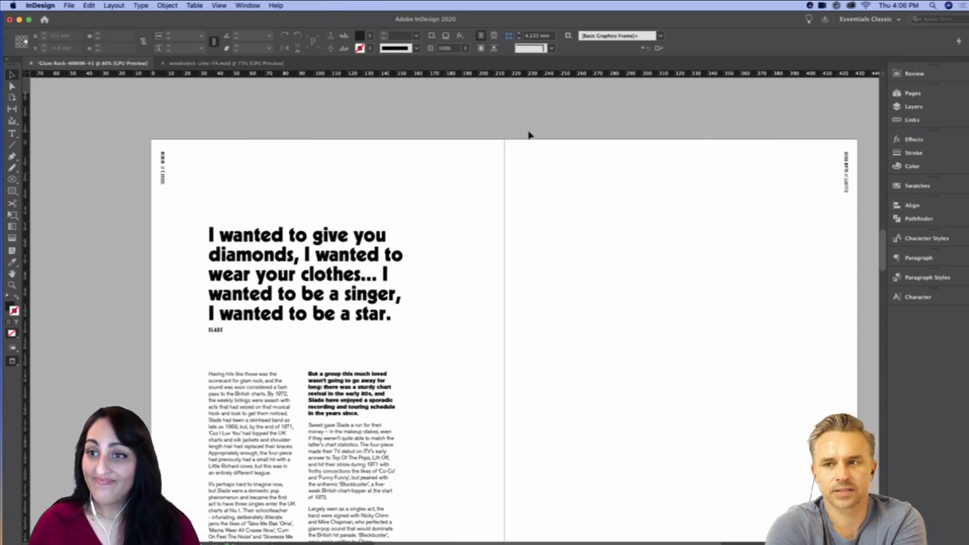
{"action": "mouse_move", "coordinate": [883, 250]}
{"action": "left_mouse_down"}
{"action": "mouse_move", "coordinate": [886, 196]}
{"action": "mouse_move", "coordinate": [886, 260]}
{"action": "left_mouse_up"}
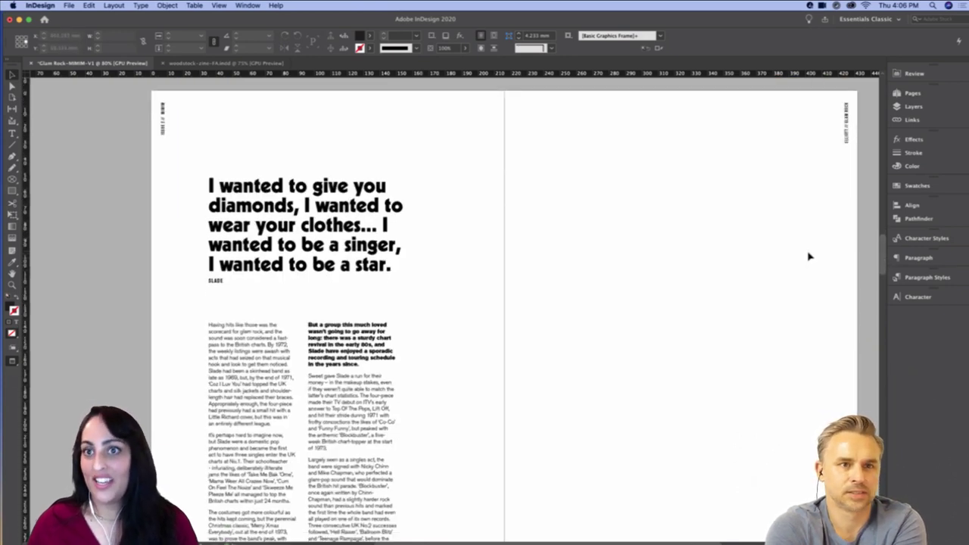
{"action": "mouse_move", "coordinate": [886, 255]}
{"action": "left_mouse_down"}
{"action": "mouse_move", "coordinate": [885, 276]}
{"action": "mouse_move", "coordinate": [885, 259]}
{"action": "left_mouse_up"}
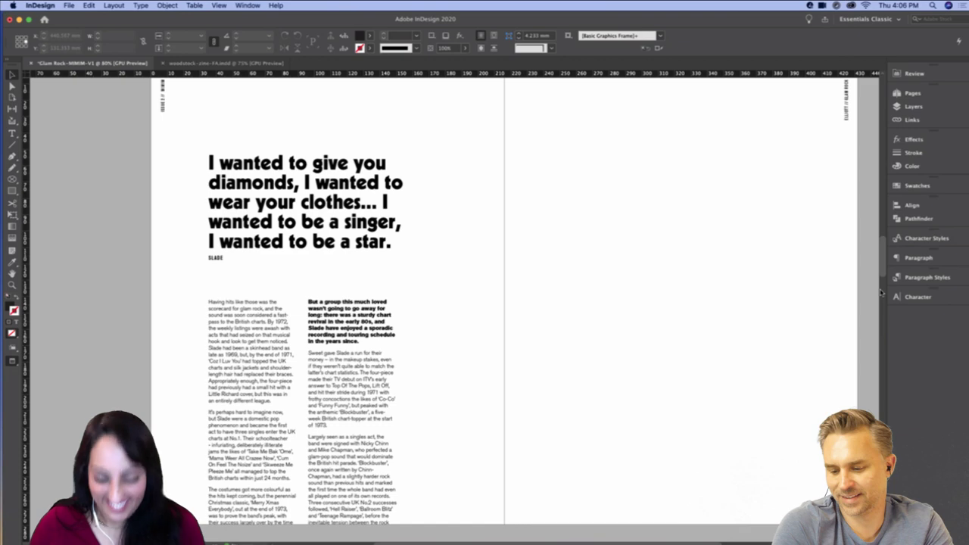
{"action": "key", "text": "super+minus"}
{"action": "mouse_move", "coordinate": [882, 271]}
{"action": "left_mouse_down"}
{"action": "mouse_move", "coordinate": [882, 220]}
{"action": "mouse_move", "coordinate": [885, 271]}
{"action": "left_mouse_up"}
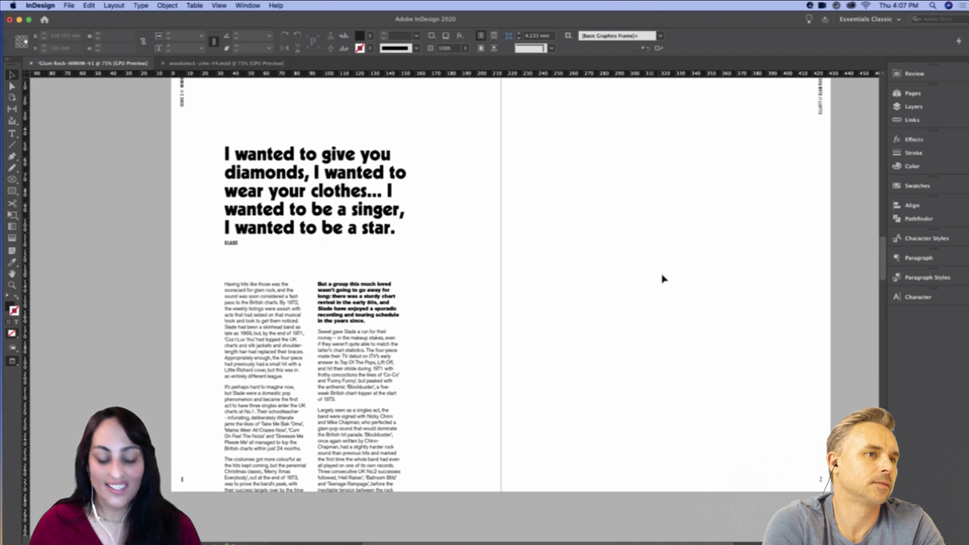
Place GlamRock-zine-V16.jpg on the blank page facing the Slade text, starting at the bleed corner beside the spine
{"action": "left_click_drag", "start_coordinate": [679, 236], "coordinate": [673, 262]}
{"action": "key", "text": "super+d"}
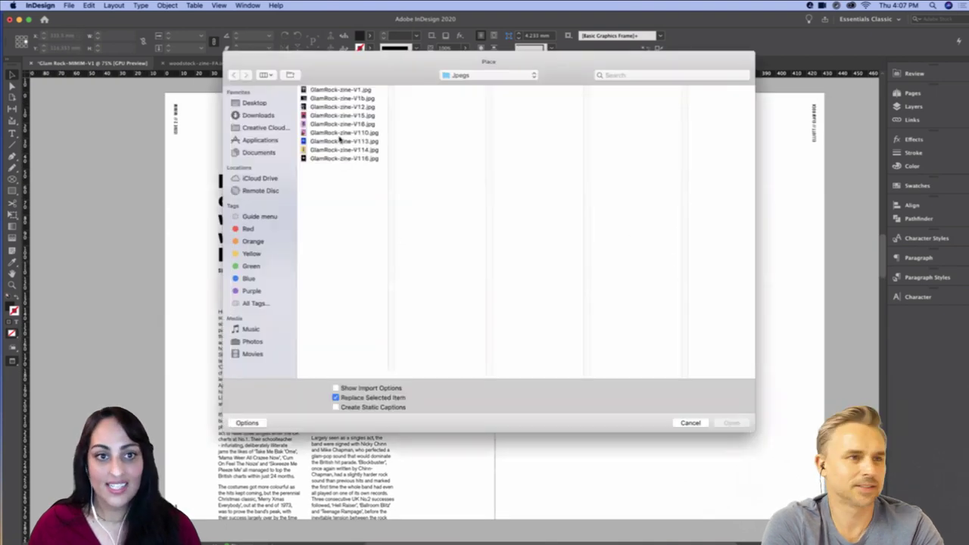
{"action": "left_click", "coordinate": [329, 125]}
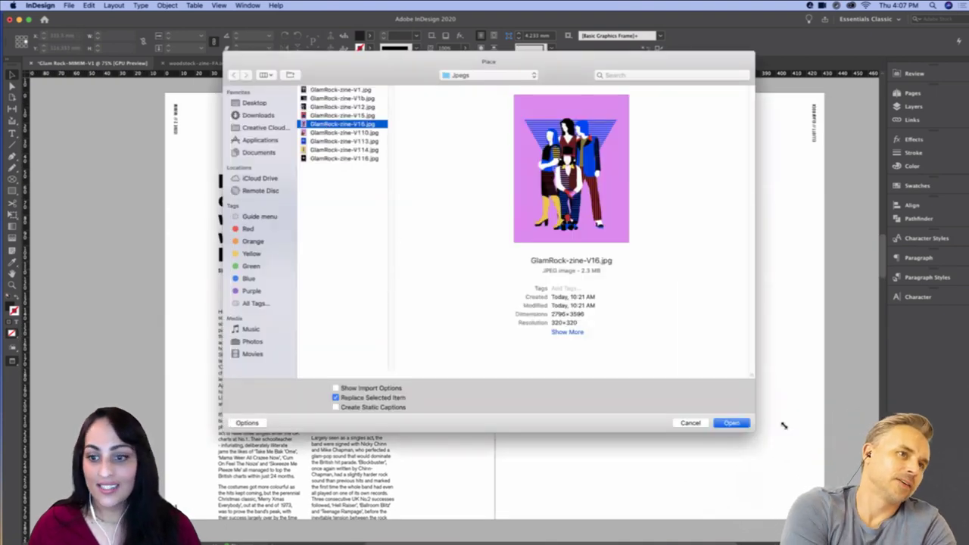
{"action": "left_click", "coordinate": [732, 424]}
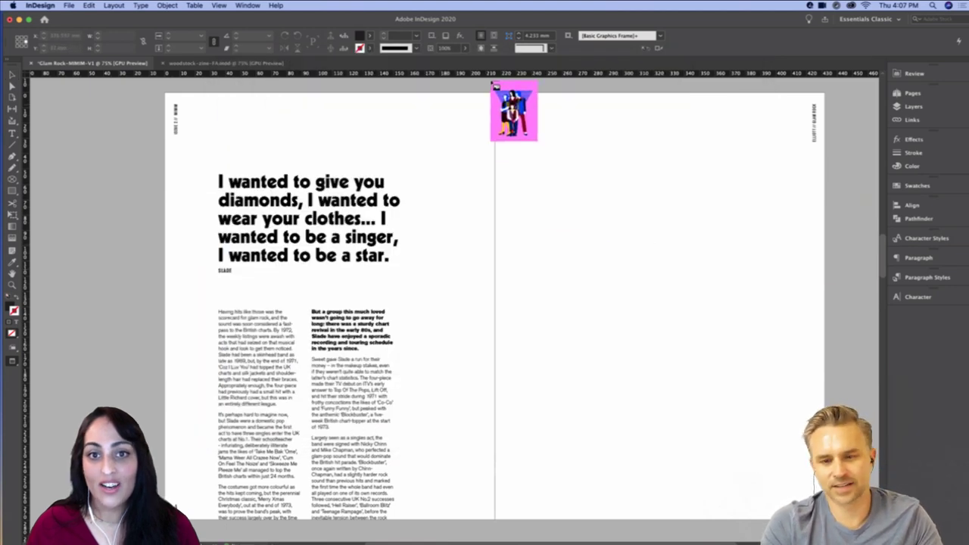
{"action": "left_click", "coordinate": [496, 88]}
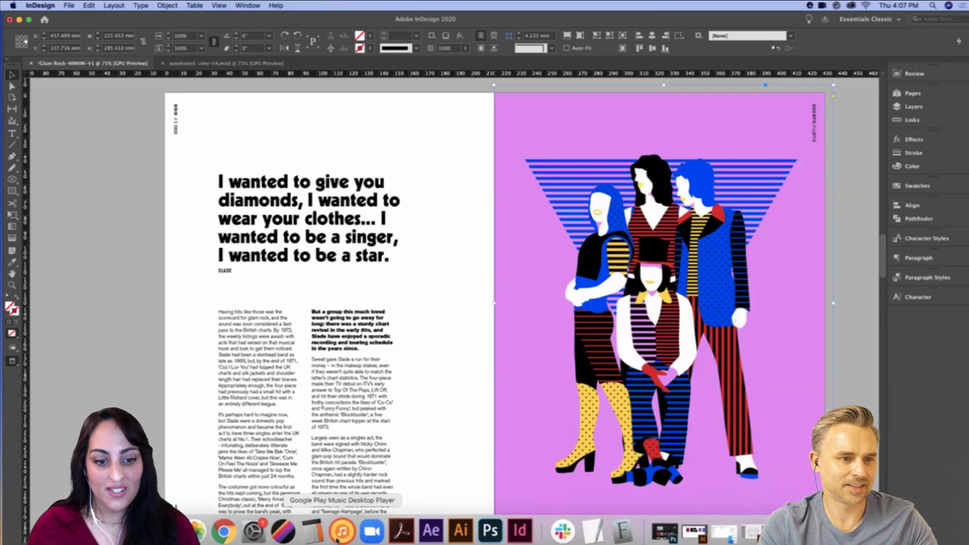
Switch to Chrome and search Google Images for "slade glam rock"
{"action": "left_click", "coordinate": [224, 532]}
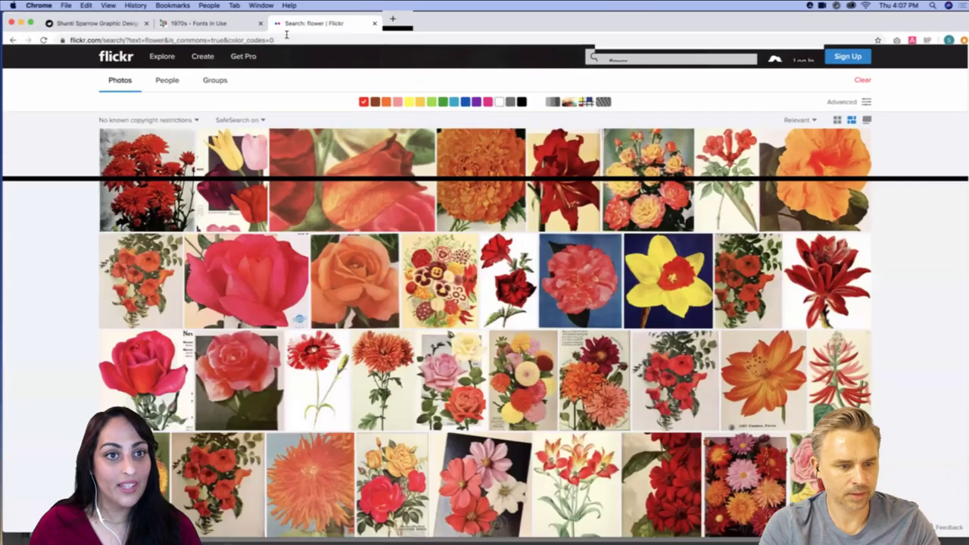
{"action": "left_click", "coordinate": [285, 40]}
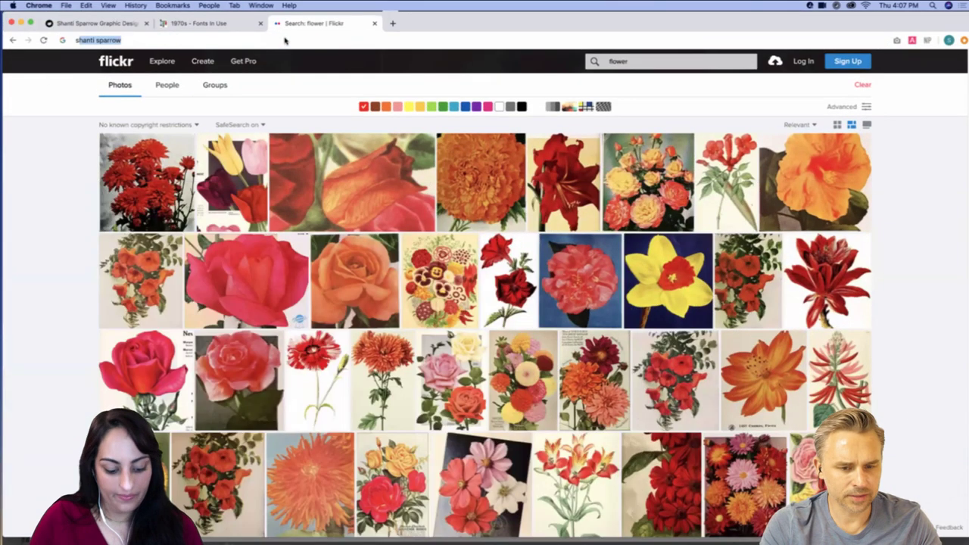
{"action": "type", "text": "slade glam r"}
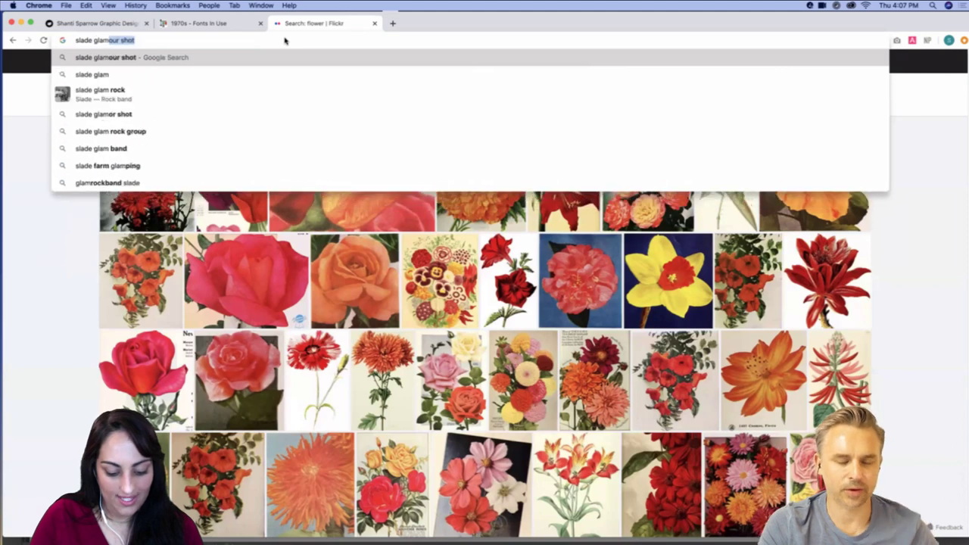
{"action": "type", "text": "ock"}
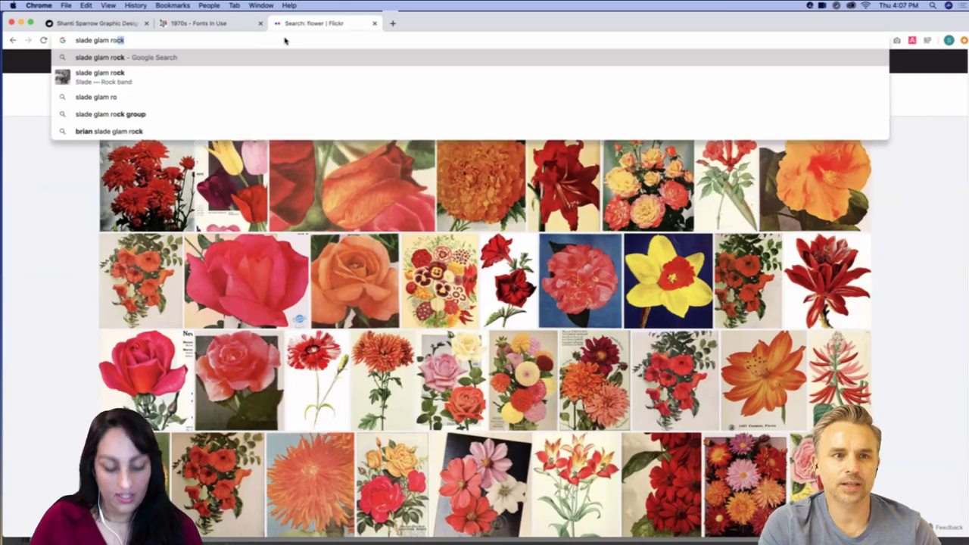
{"action": "key", "text": "Return"}
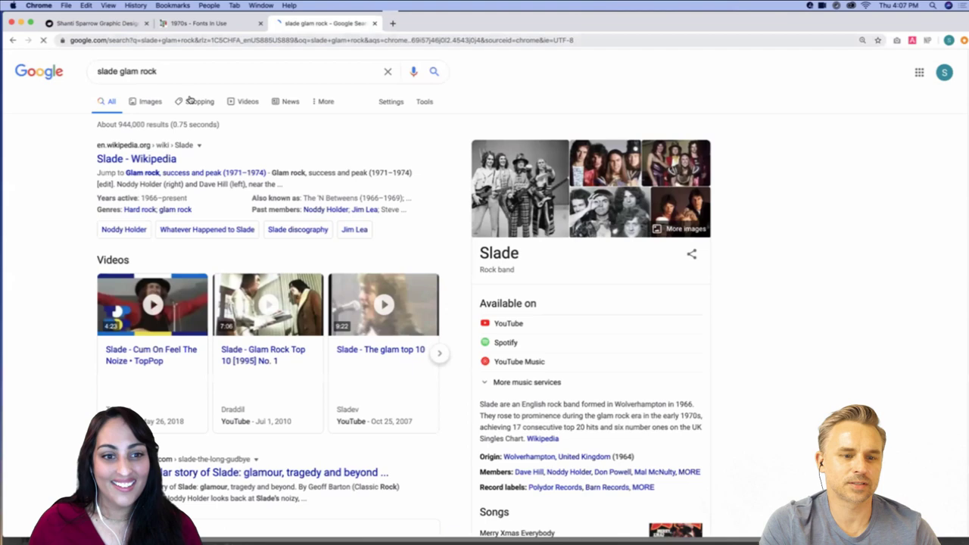
{"action": "left_click", "coordinate": [149, 104]}
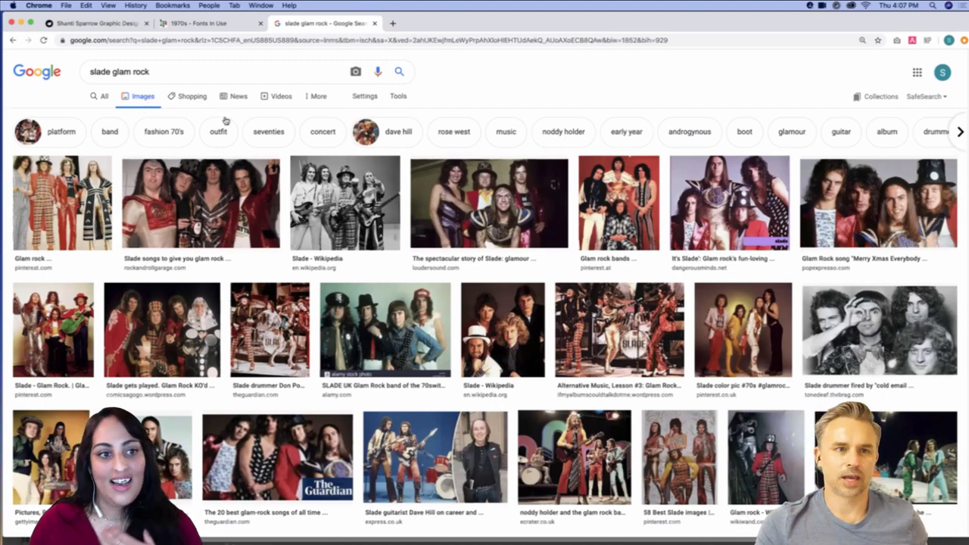
Preview several Slade band photos and browse the image results to examine the outfits and poses behind the illustration
{"action": "left_click", "coordinate": [168, 304]}
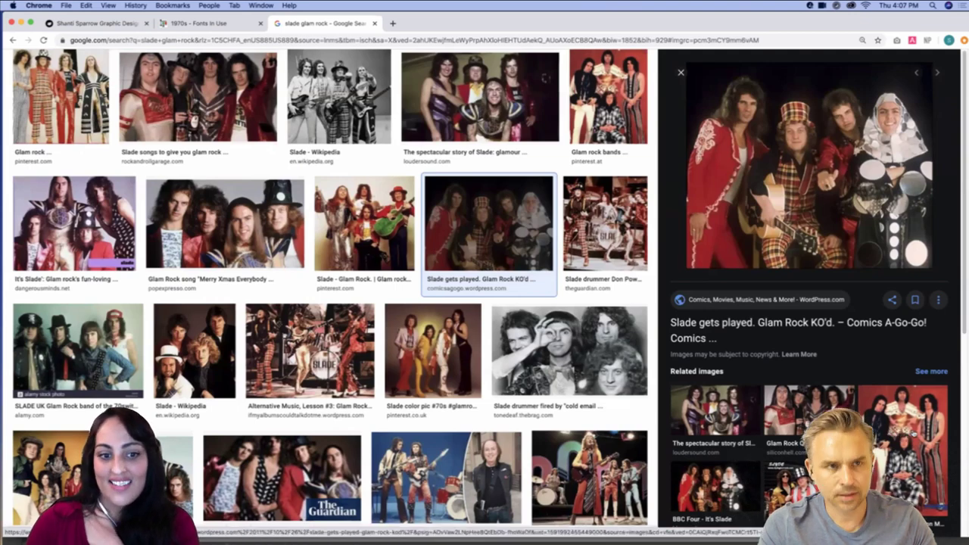
{"action": "left_click", "coordinate": [304, 366]}
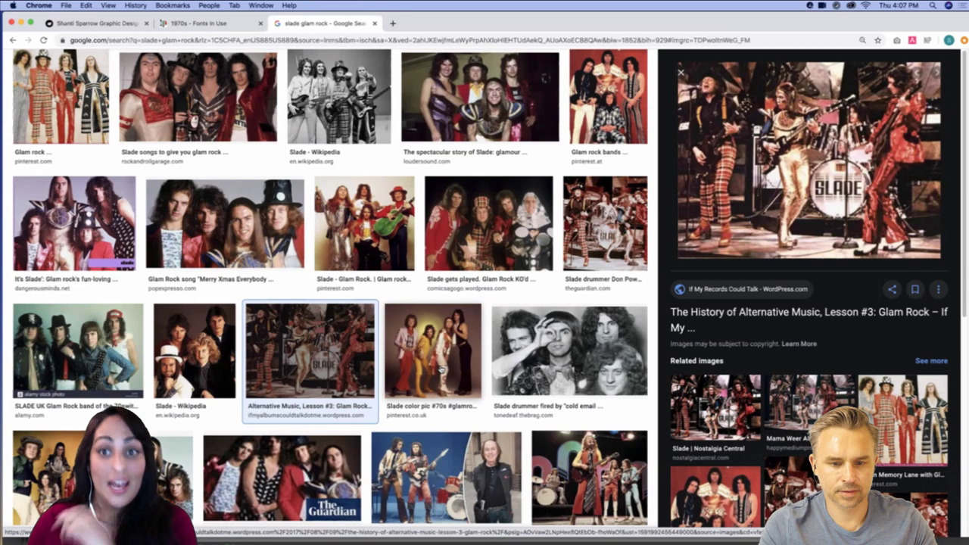
{"action": "left_click", "coordinate": [442, 372]}
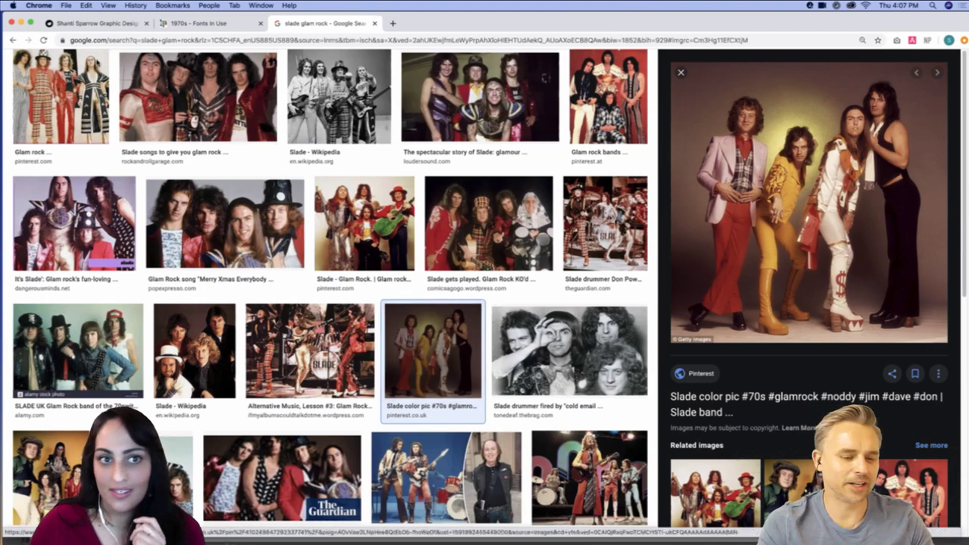
{"action": "left_click", "coordinate": [11, 40]}
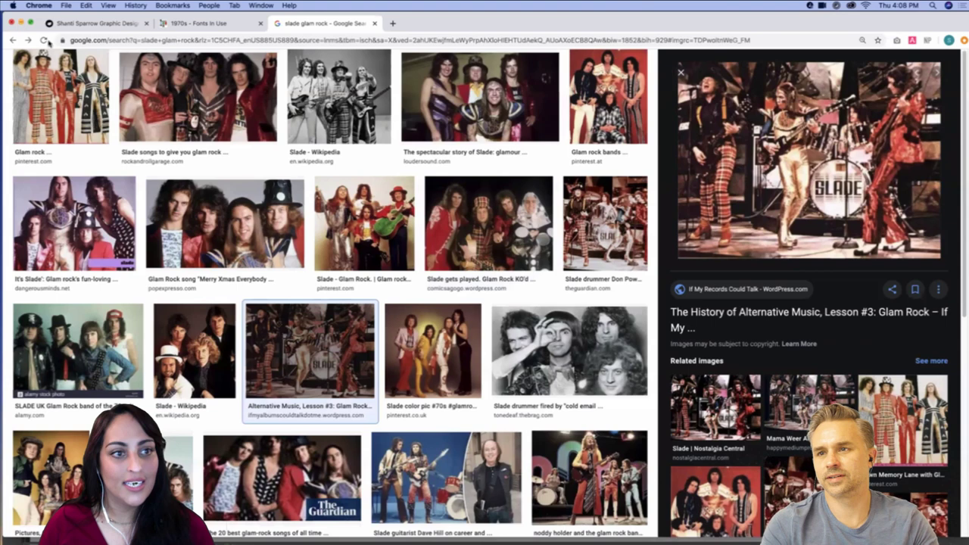
{"action": "scroll", "coordinate": [505, 299], "scroll_direction": "down", "scroll_amount": 5}
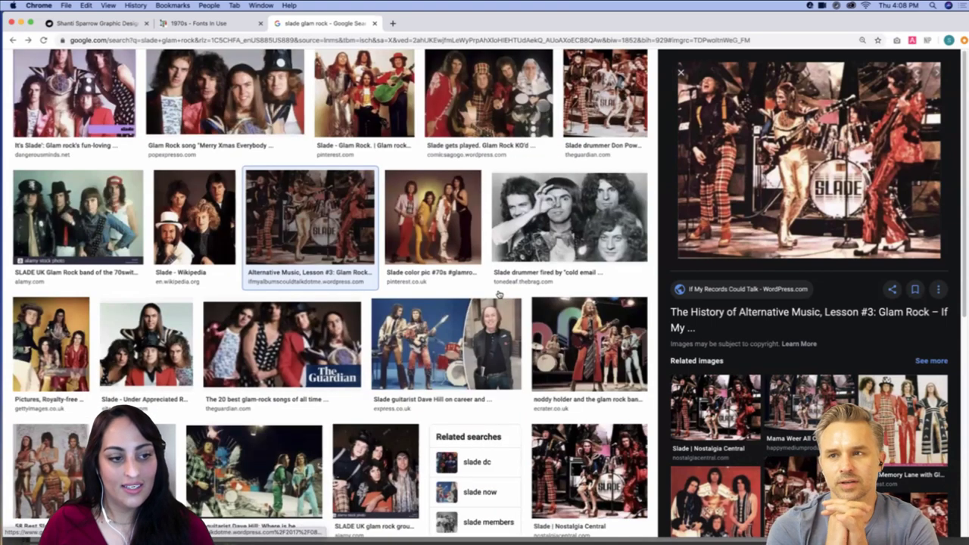
{"action": "scroll", "coordinate": [499, 293], "scroll_direction": "down", "scroll_amount": 4}
{"action": "scroll", "coordinate": [330, 295], "scroll_direction": "up", "scroll_amount": 7}
{"action": "scroll", "coordinate": [183, 108], "scroll_direction": "up", "scroll_amount": 5}
Switch back to InDesign, deselect the placed illustration, and view the full Slade spread
{"action": "key", "text": "super+Tab"}
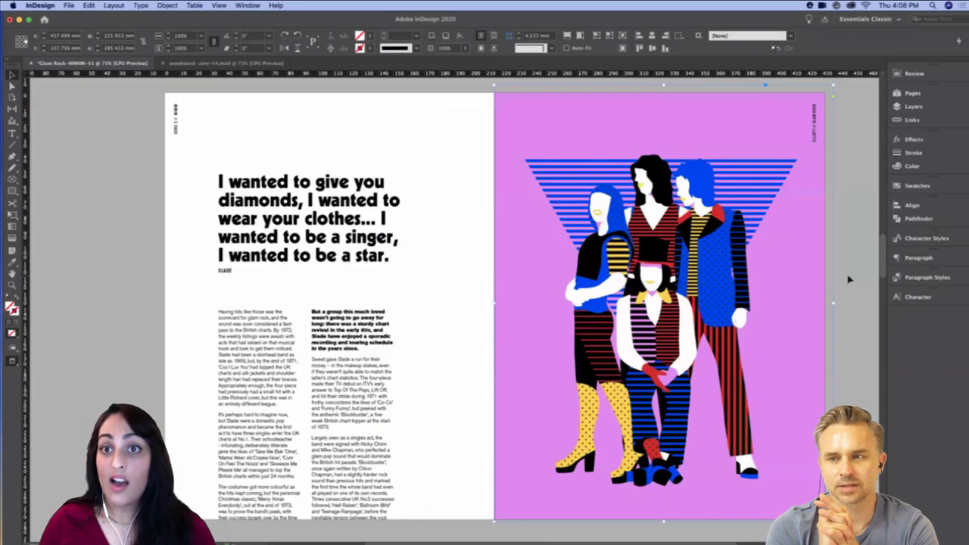
{"action": "left_click", "coordinate": [204, 257]}
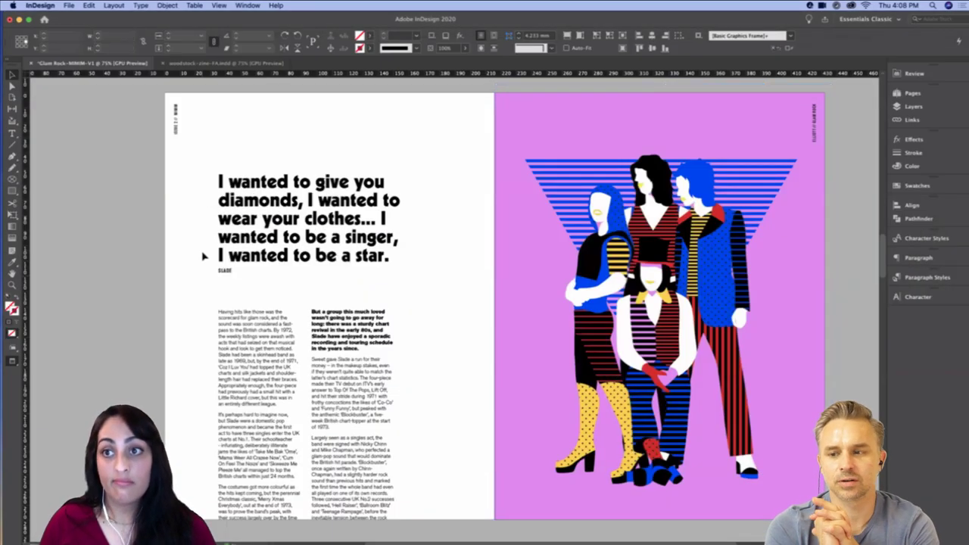
{"action": "left_click_drag", "start_coordinate": [416, 270], "coordinate": [408, 266]}
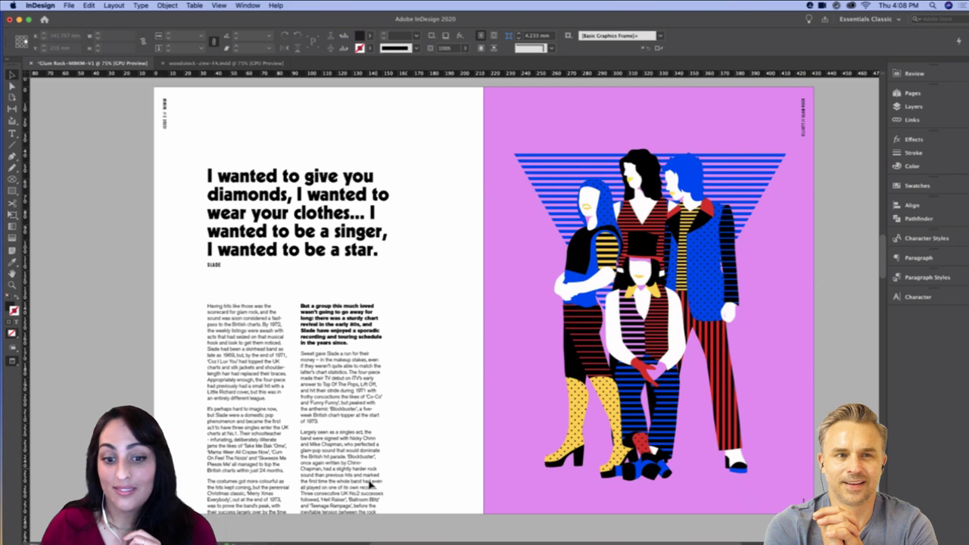
Switch to Chrome and search Google Images for "glam metal"
{"action": "mouse_move", "coordinate": [364, 543]}
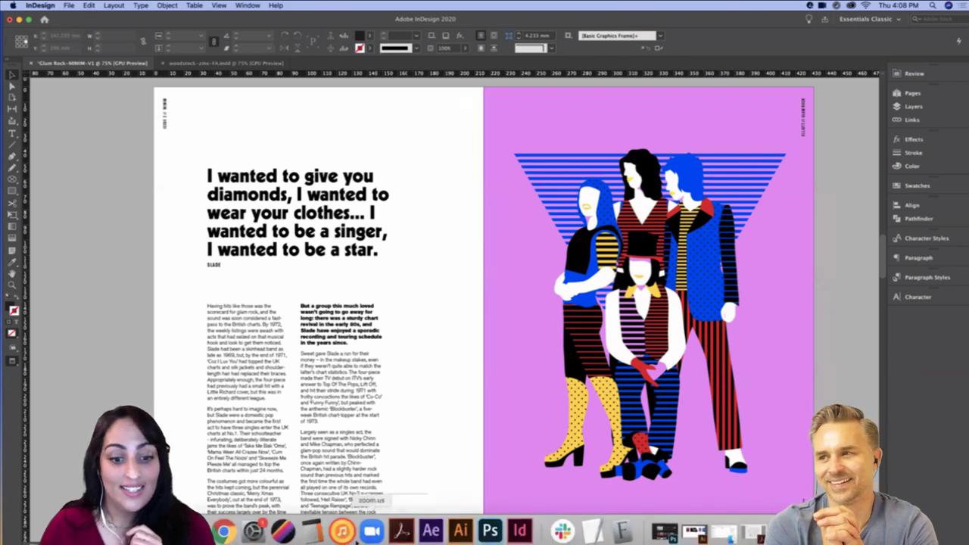
{"action": "left_click", "coordinate": [224, 531]}
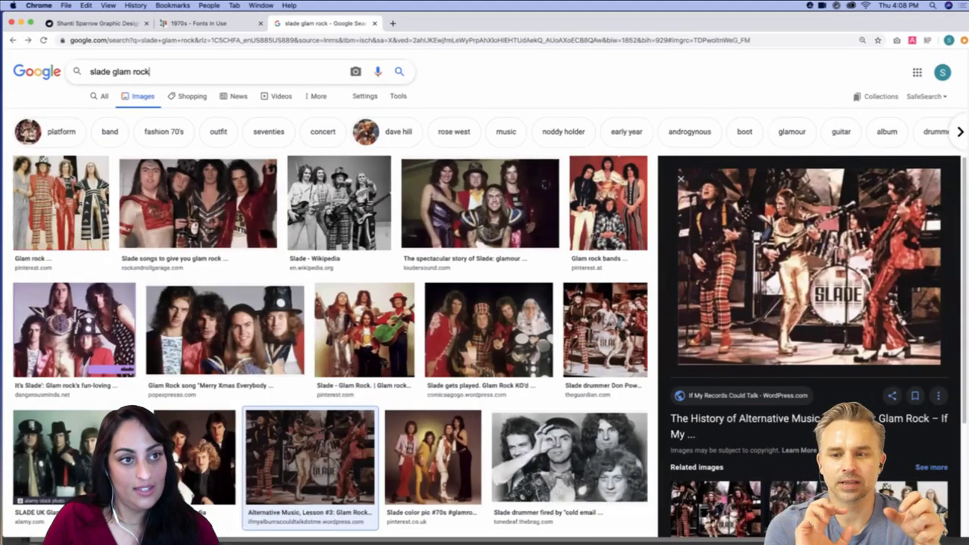
{"action": "left_click_drag", "start_coordinate": [155, 72], "coordinate": [47, 72]}
{"action": "type", "text": "gka"}
{"action": "key", "text": "BackSpace"}
{"action": "key", "text": "BackSpace"}
{"action": "type", "text": "lam metal"}
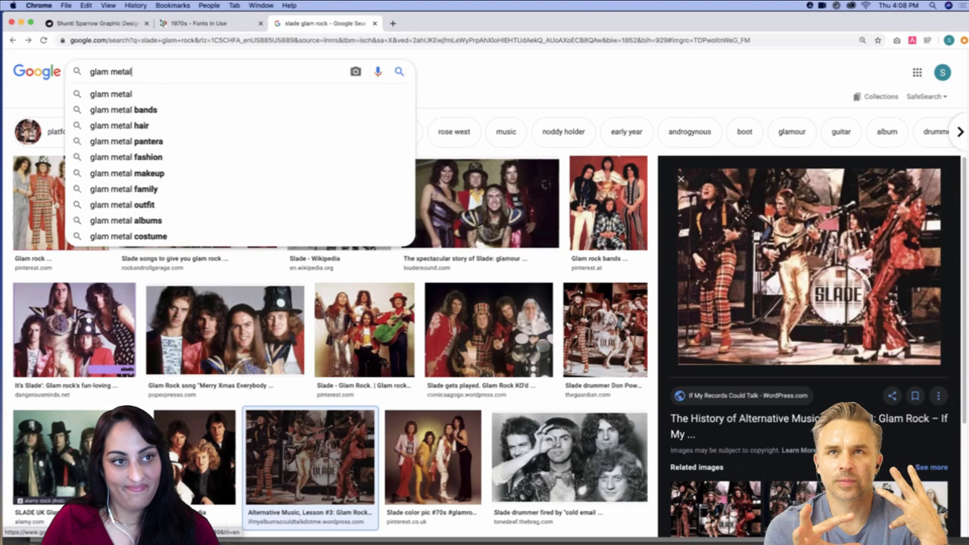
{"action": "key", "text": "Return"}
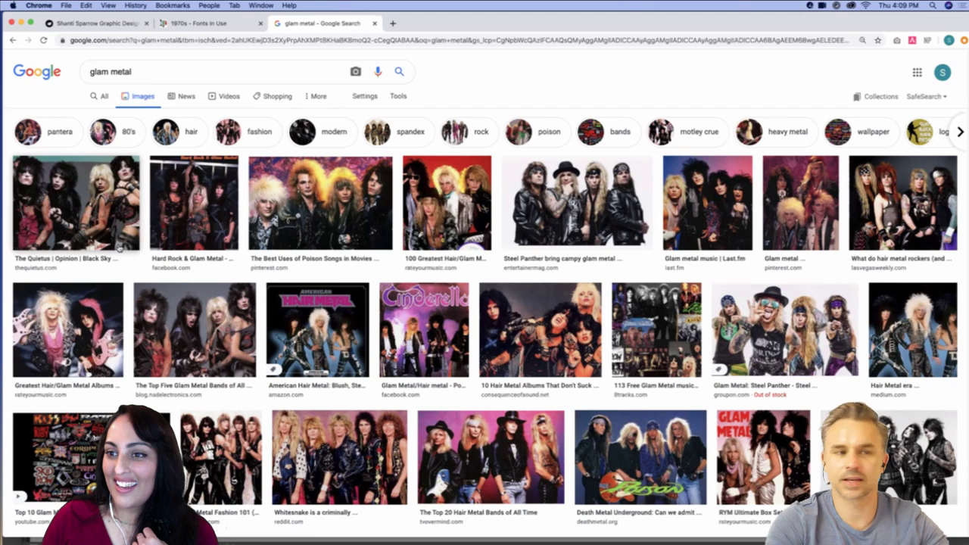
Preview The Quietus and Poison band photos and browse the glam metal image results to examine the hair and outfits
{"action": "scroll", "coordinate": [119, 245], "scroll_direction": "down", "scroll_amount": 1}
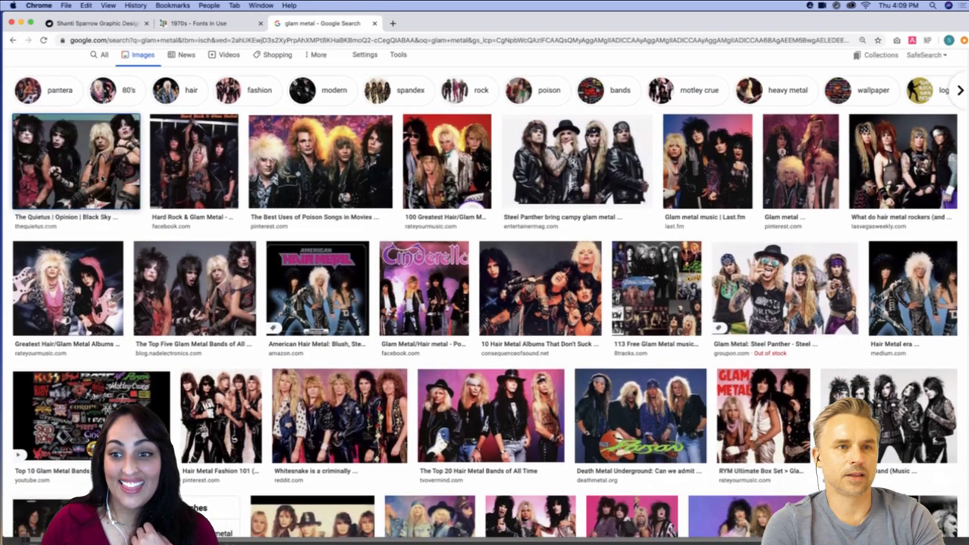
{"action": "left_click", "coordinate": [102, 179]}
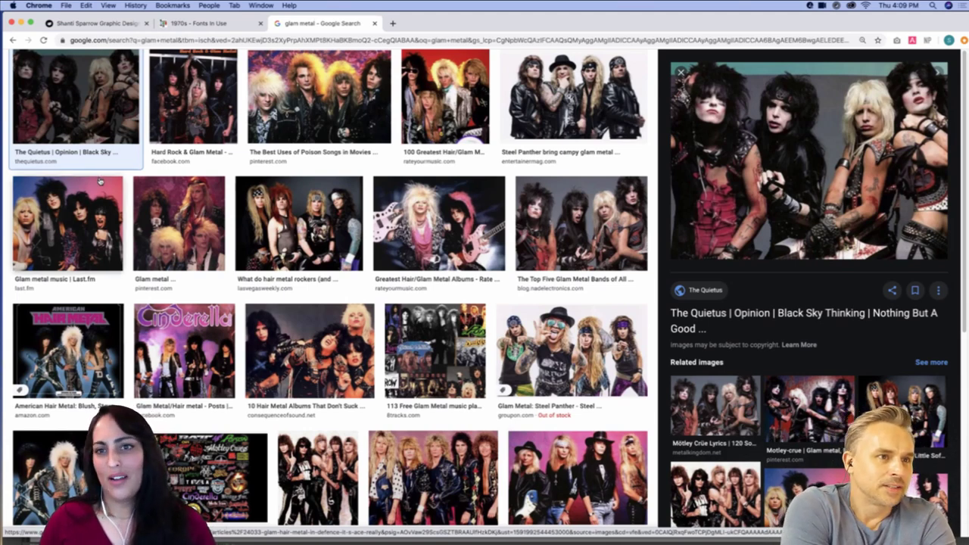
{"action": "scroll", "coordinate": [99, 180], "scroll_direction": "down", "scroll_amount": 2}
{"action": "left_click", "coordinate": [76, 451]}
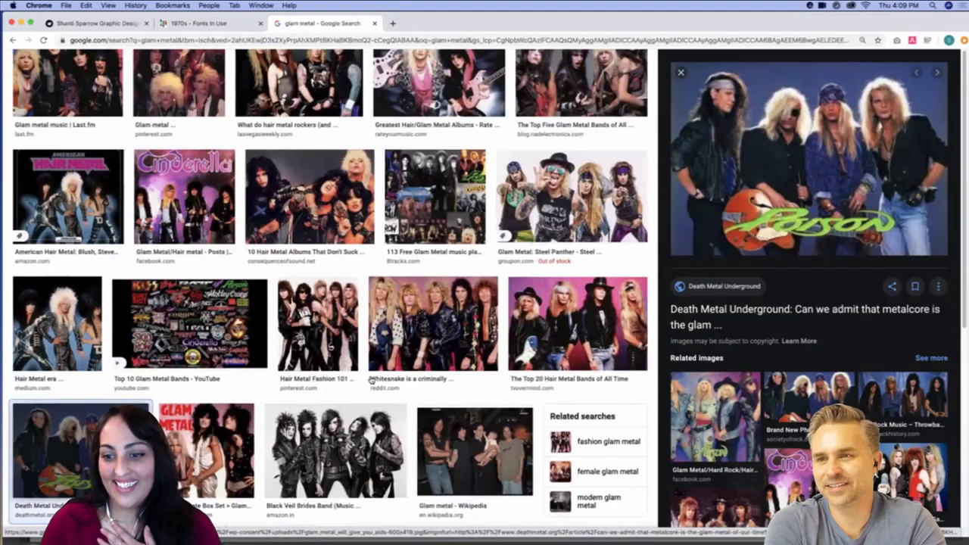
{"action": "scroll", "coordinate": [373, 379], "scroll_direction": "down", "scroll_amount": 1}
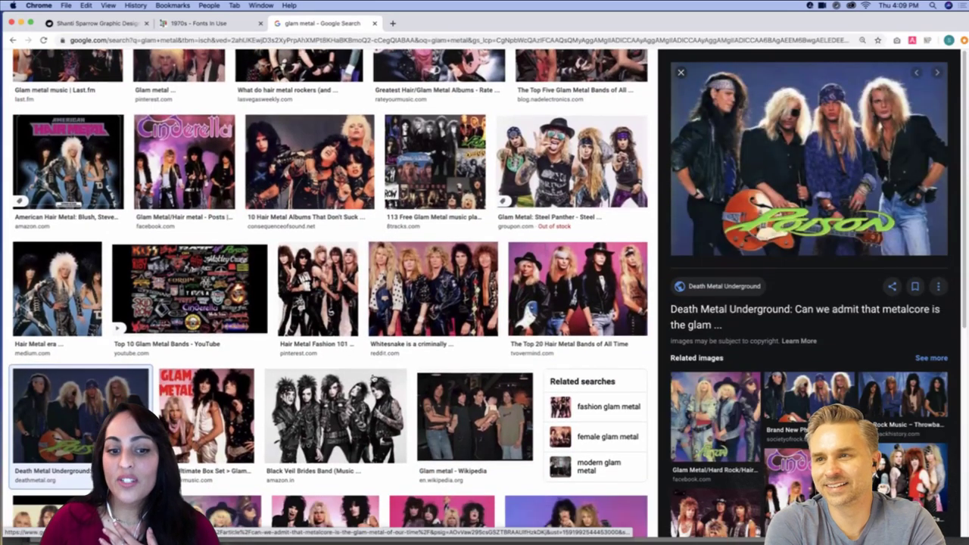
{"action": "scroll", "coordinate": [373, 379], "scroll_direction": "down", "scroll_amount": 2}
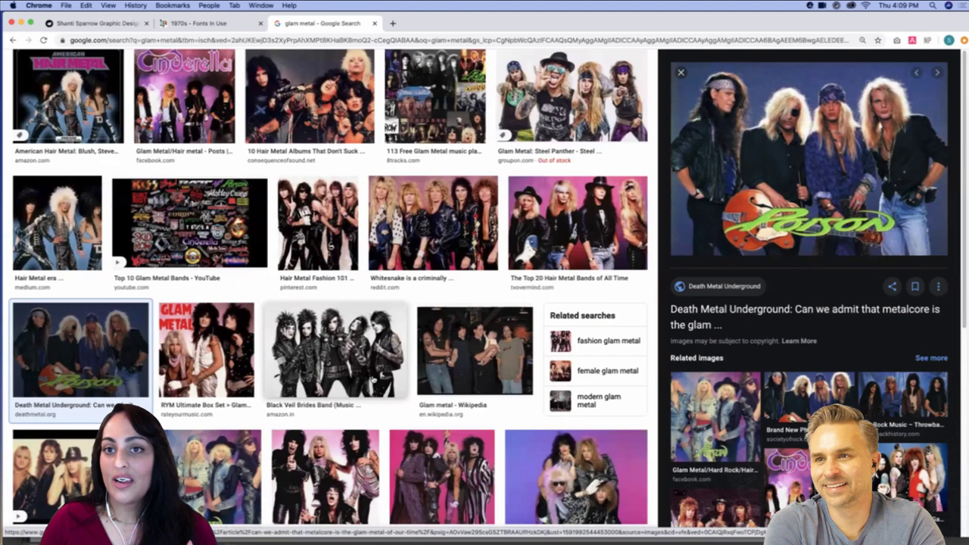
{"action": "scroll", "coordinate": [372, 380], "scroll_direction": "down", "scroll_amount": 4}
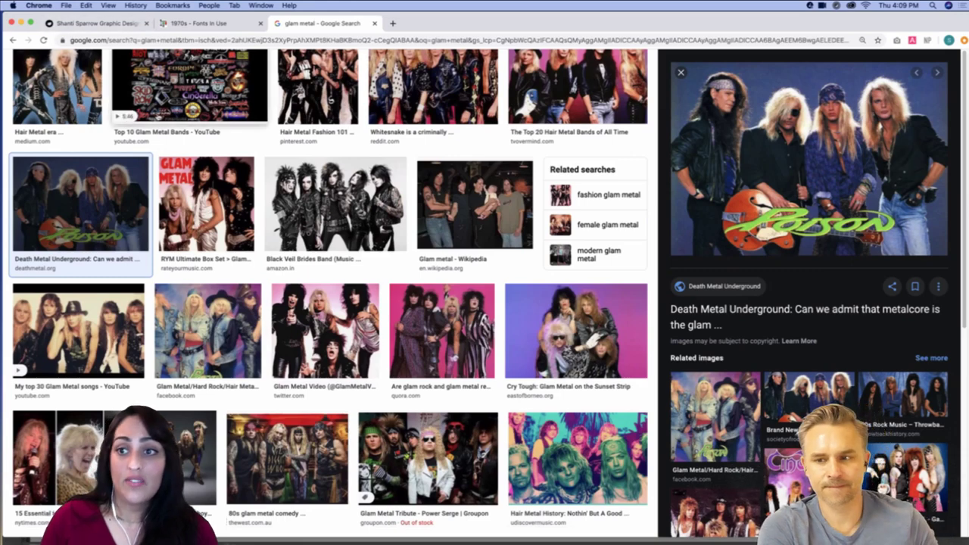
{"action": "scroll", "coordinate": [174, 96], "scroll_direction": "up", "scroll_amount": 1}
{"action": "scroll", "coordinate": [174, 96], "scroll_direction": "up", "scroll_amount": 4}
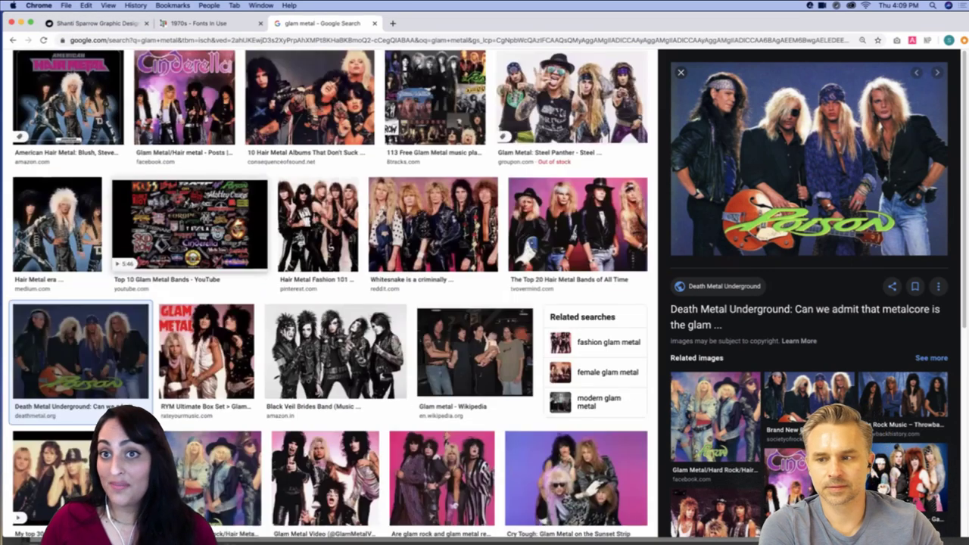
{"action": "scroll", "coordinate": [157, 113], "scroll_direction": "up", "scroll_amount": 10}
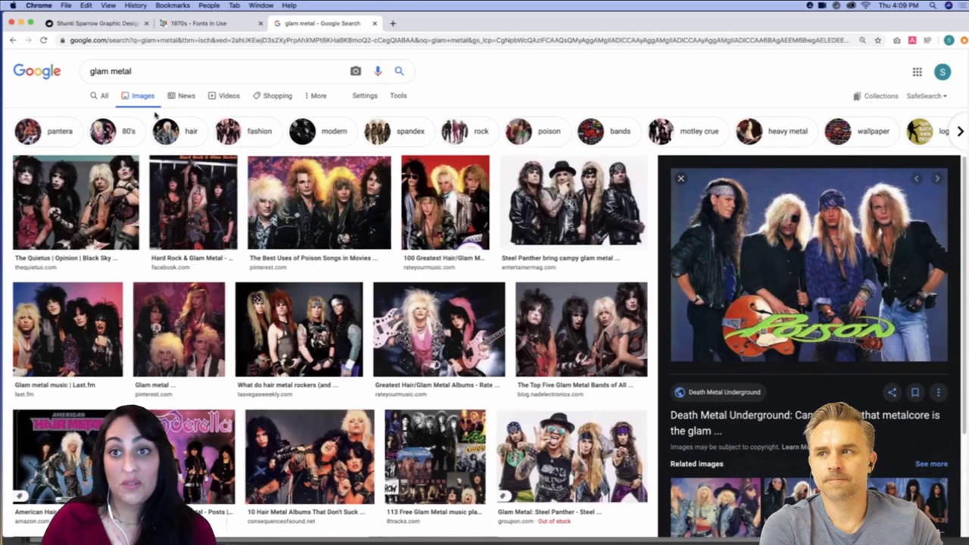
Search Google Images for "psycho billy"
{"action": "triple_click", "coordinate": [143, 71]}
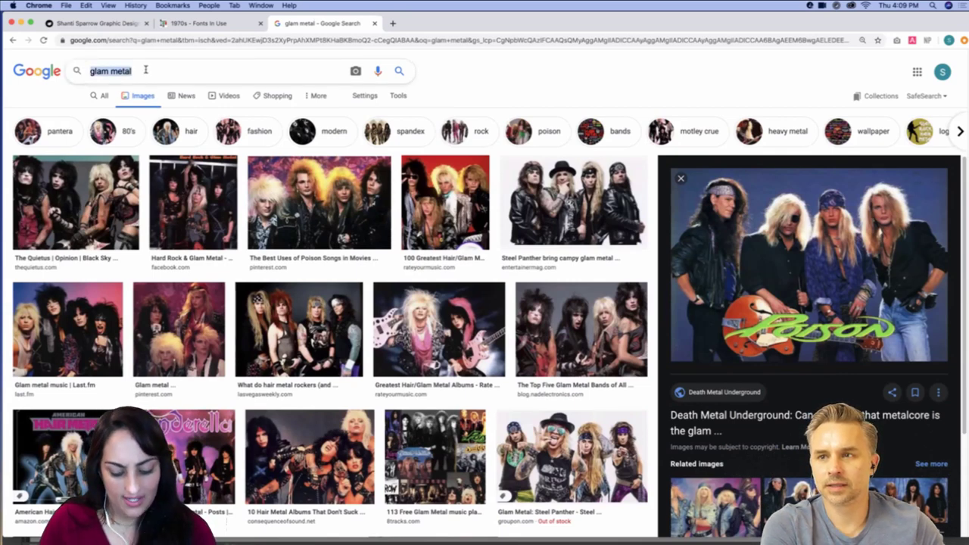
{"action": "type", "text": "psycho billy"}
{"action": "key", "text": "Return"}
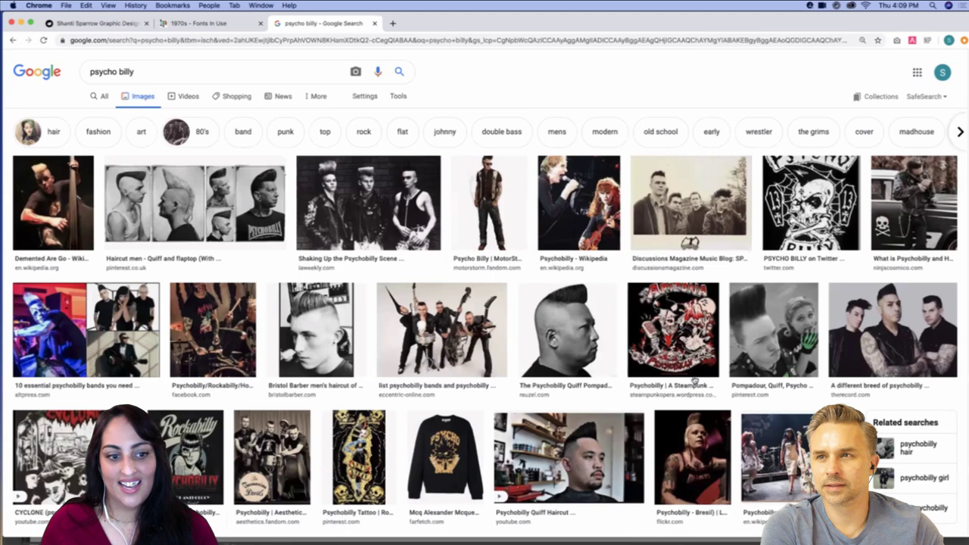
Browse the image results and preview the Rockabilly/Psychobilly art anthology cover and the Psychobilly Tattoo artwork
{"action": "scroll", "coordinate": [489, 295], "scroll_direction": "down", "scroll_amount": 1}
{"action": "scroll", "coordinate": [193, 345], "scroll_direction": "down", "scroll_amount": 2}
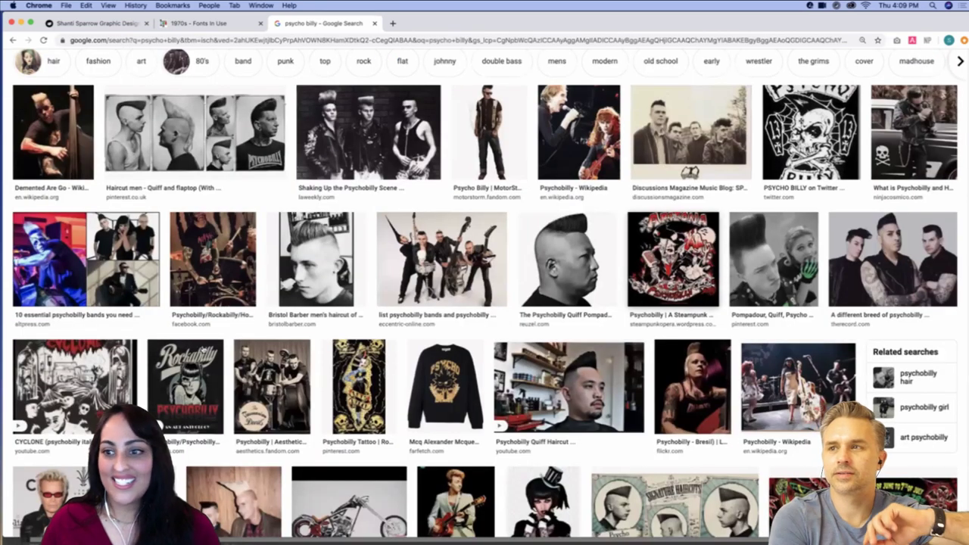
{"action": "scroll", "coordinate": [204, 349], "scroll_direction": "down", "scroll_amount": 2}
{"action": "left_click", "coordinate": [204, 350]}
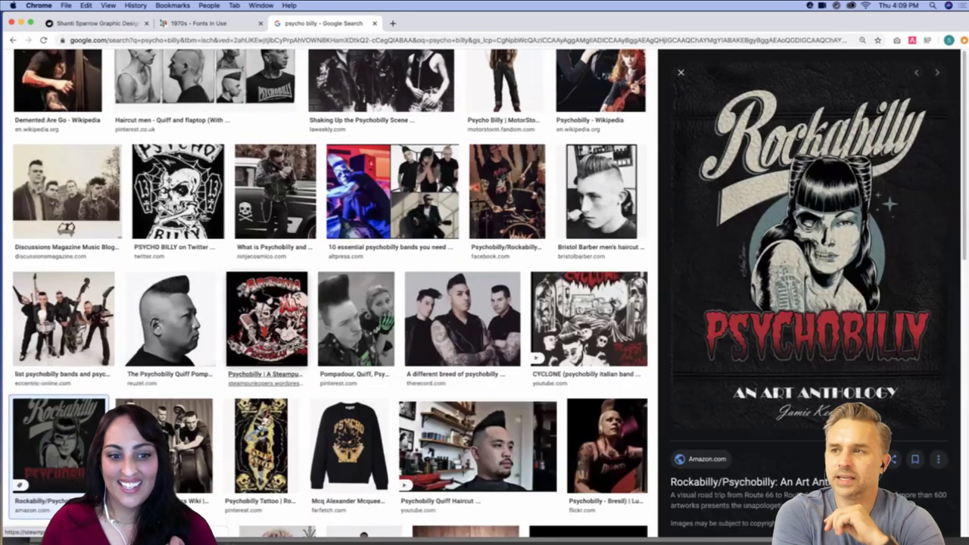
{"action": "left_click", "coordinate": [261, 443]}
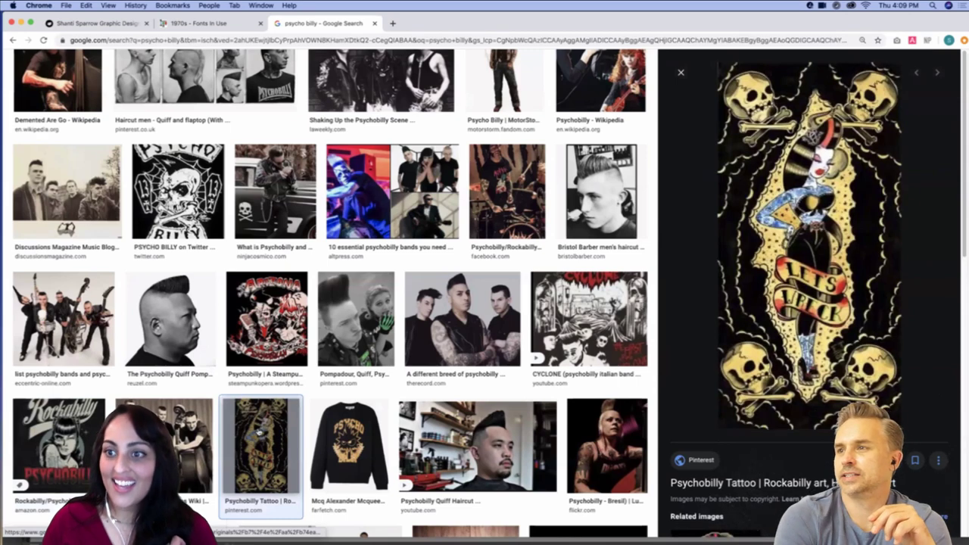
{"action": "scroll", "coordinate": [261, 432], "scroll_direction": "up", "scroll_amount": 4}
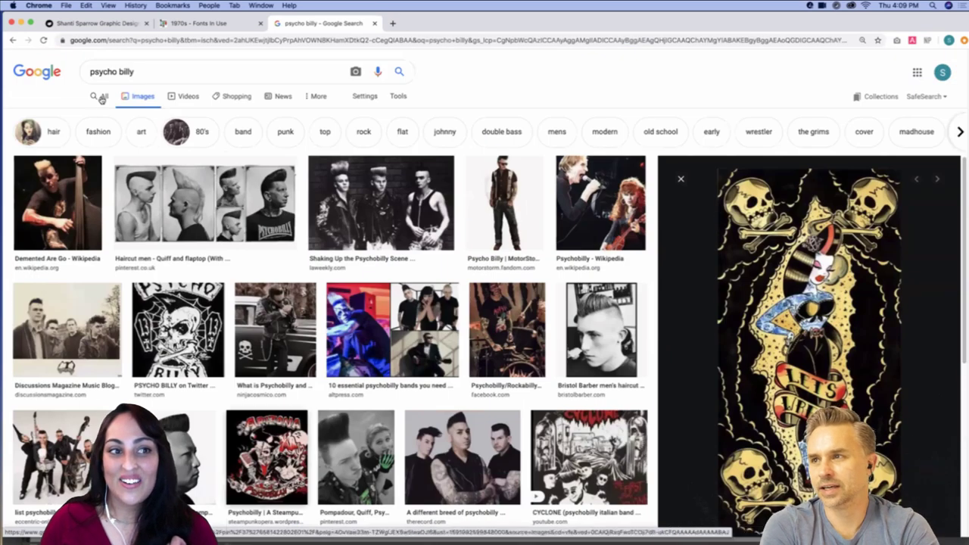
Search images with the suggested spelling "psychobilly" and examine the Arizona Psychobilly artwork and its related images
{"action": "left_click", "coordinate": [101, 97]}
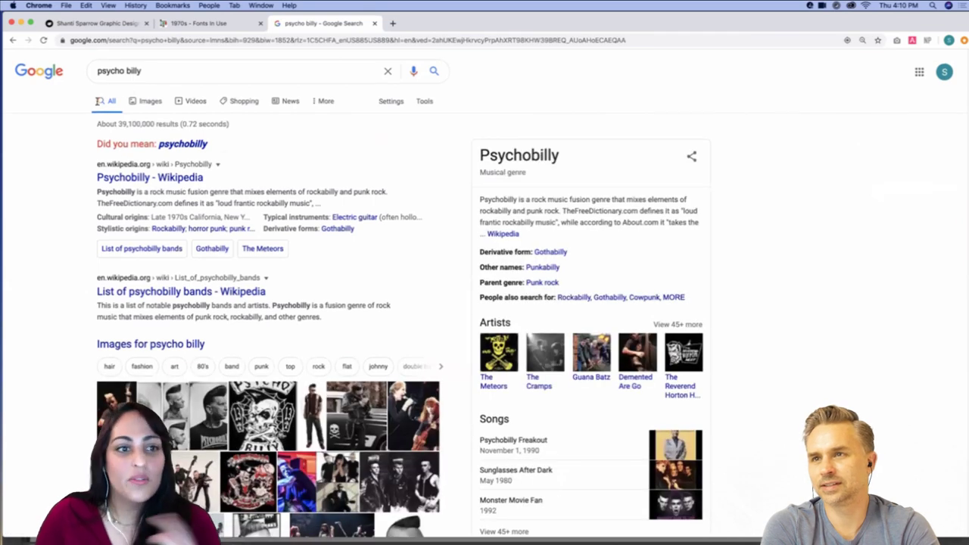
{"action": "left_click", "coordinate": [182, 145]}
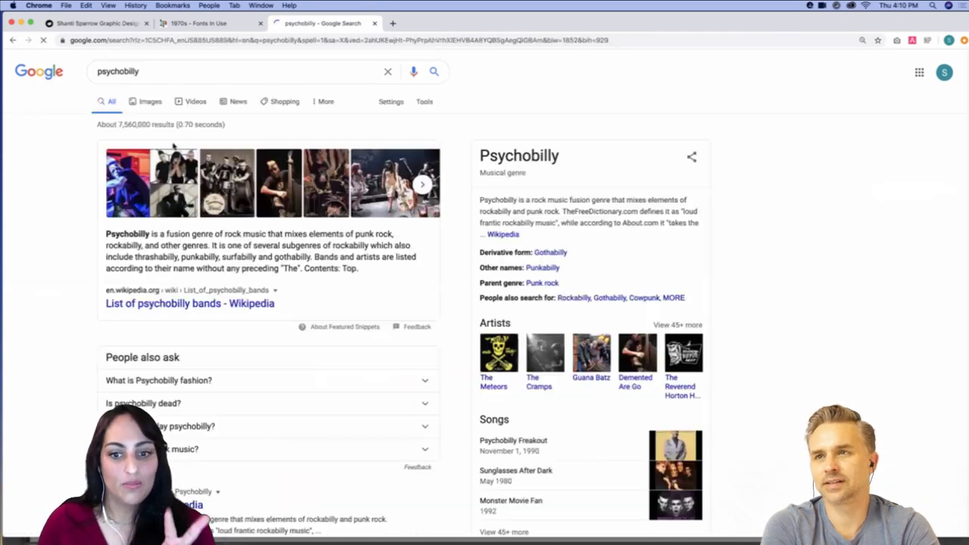
{"action": "left_click", "coordinate": [146, 102]}
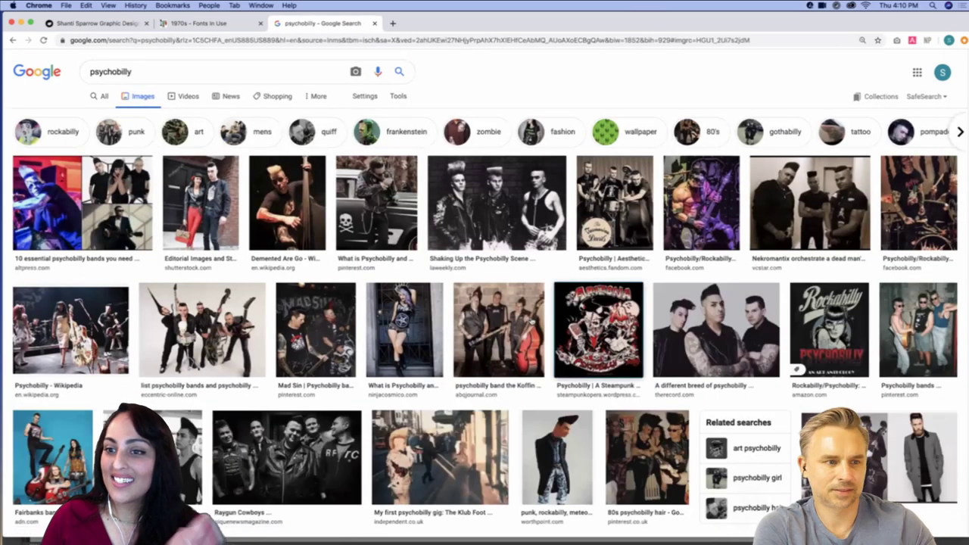
{"action": "left_click", "coordinate": [598, 310]}
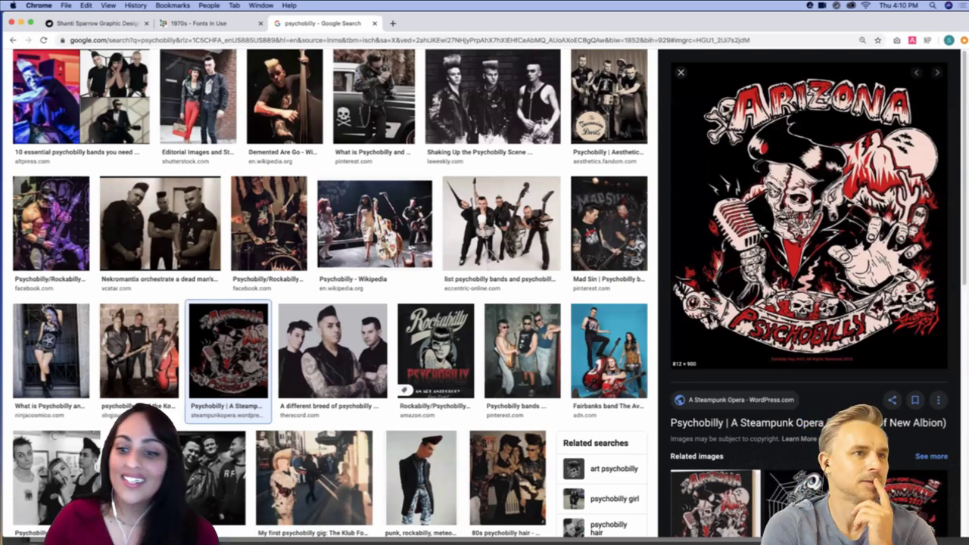
{"action": "scroll", "coordinate": [761, 225], "scroll_direction": "down", "scroll_amount": 2}
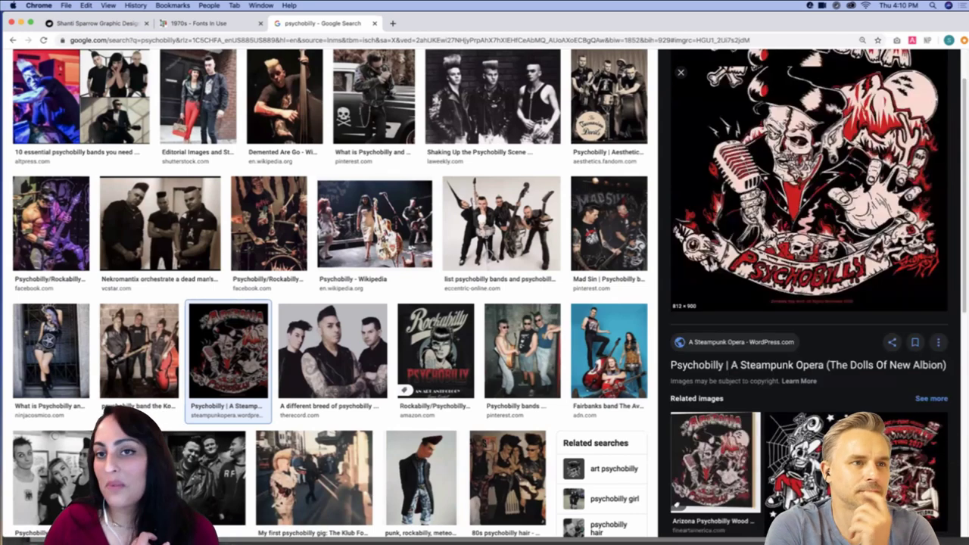
{"action": "scroll", "coordinate": [764, 237], "scroll_direction": "down", "scroll_amount": 5}
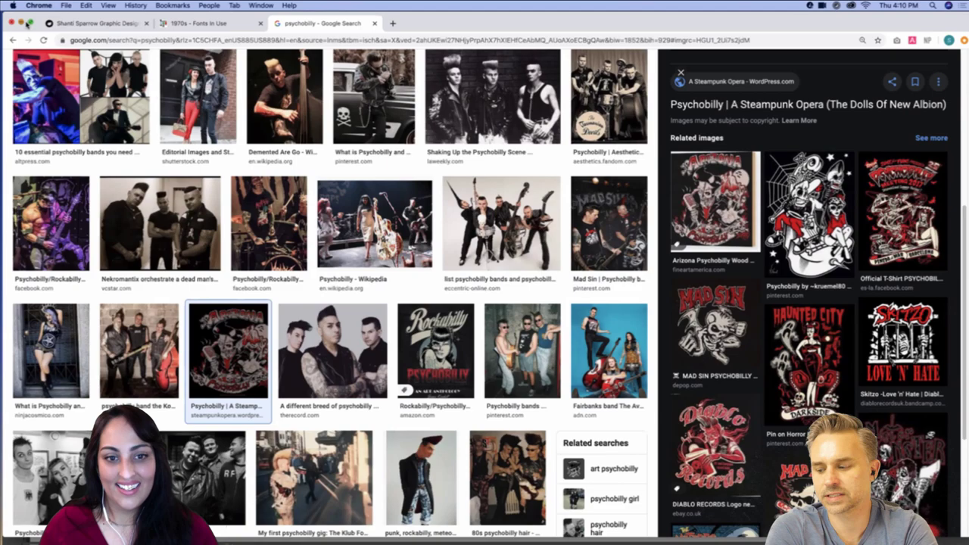
Switch back to InDesign and compare the Slade spread with and without its guides and frame edges
{"action": "key", "text": "super+Tab"}
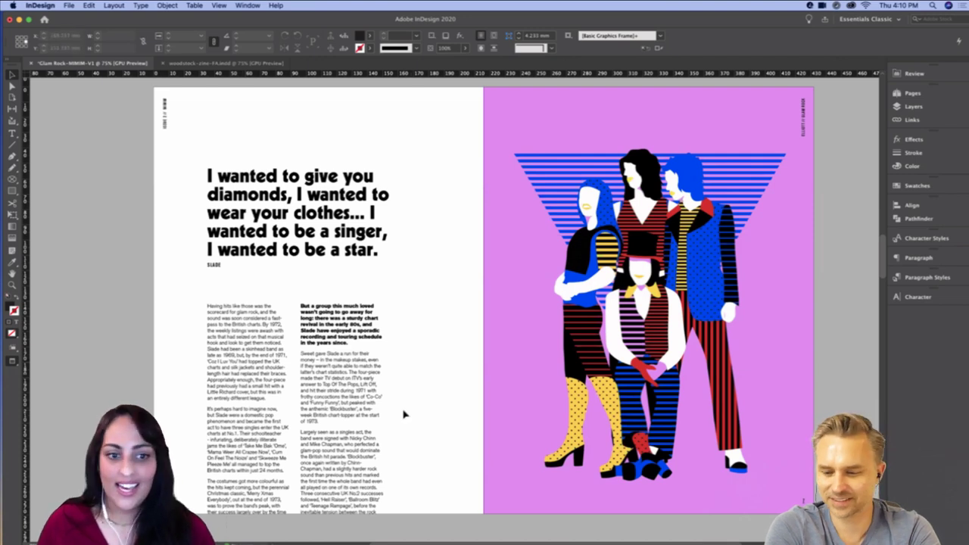
{"action": "key", "text": "w"}
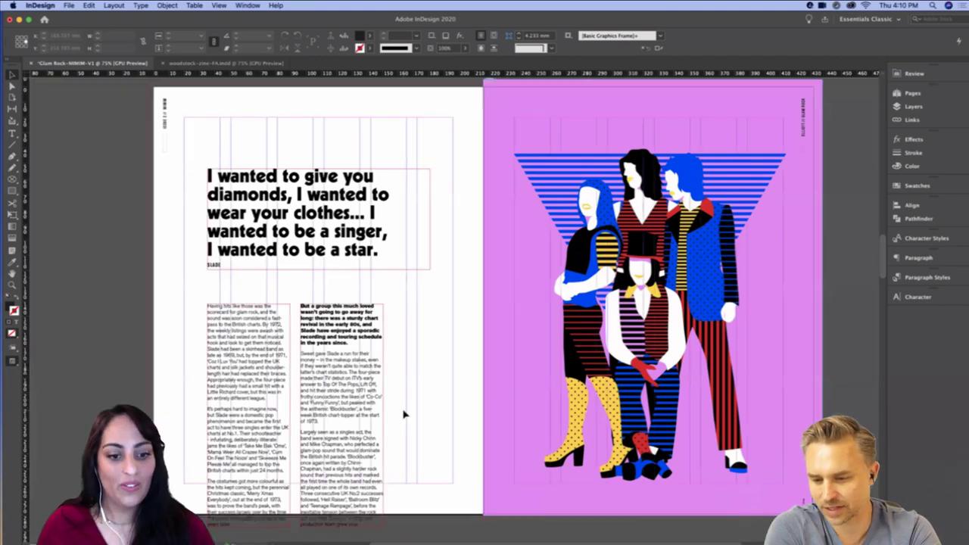
{"action": "key", "text": "w"}
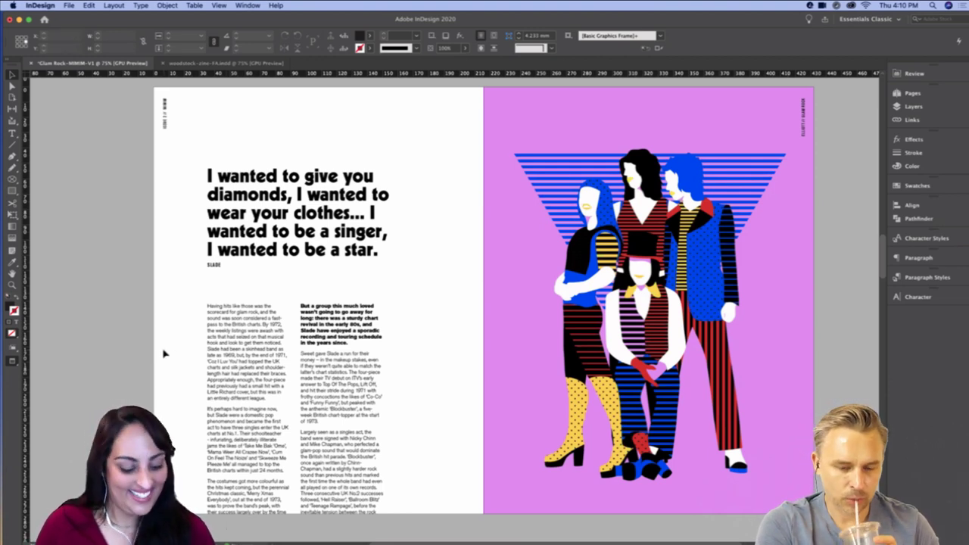
{"action": "key", "text": "w"}
{"action": "key", "text": "w"}
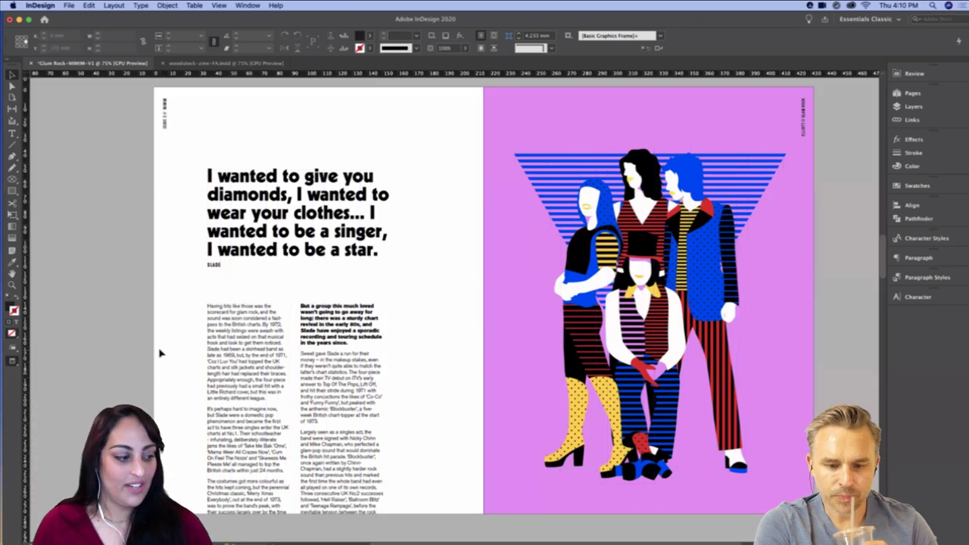
Move the Slade illustration onto the facing text page, filling it from the outer bleed to the spine, and show the guides and frames
{"action": "left_click", "coordinate": [578, 262]}
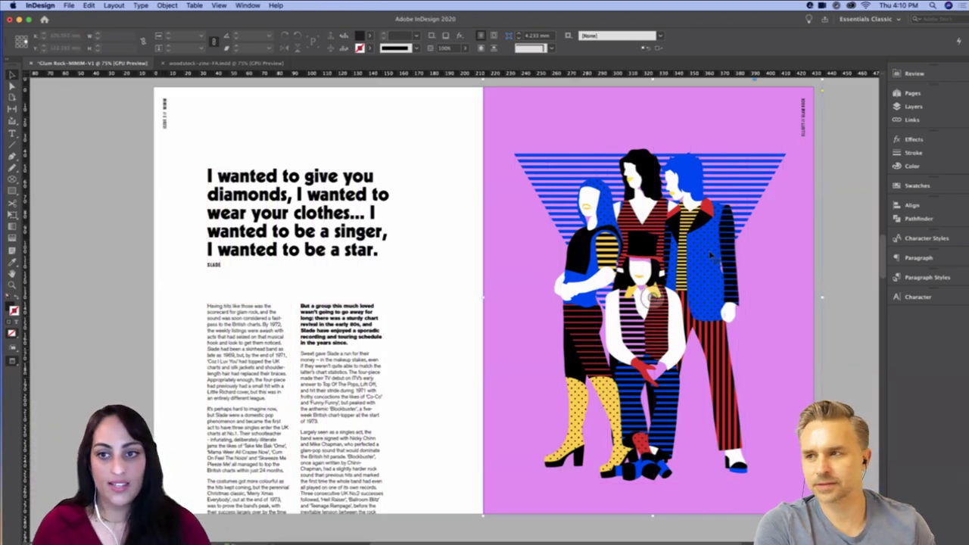
{"action": "scroll", "coordinate": [718, 489], "scroll_direction": "up", "scroll_amount": 3}
{"action": "scroll", "coordinate": [718, 488], "scroll_direction": "up", "scroll_amount": 10}
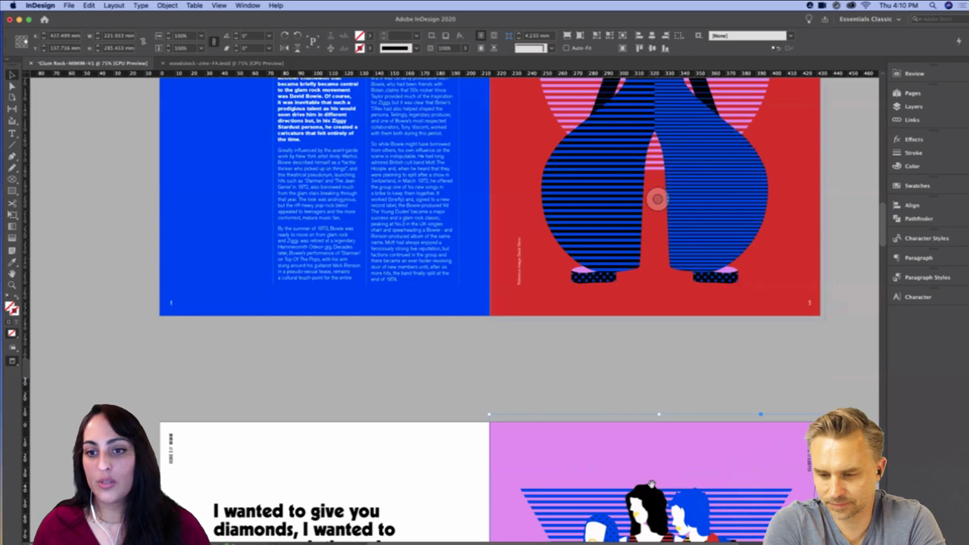
{"action": "scroll", "coordinate": [679, 469], "scroll_direction": "down", "scroll_amount": 10}
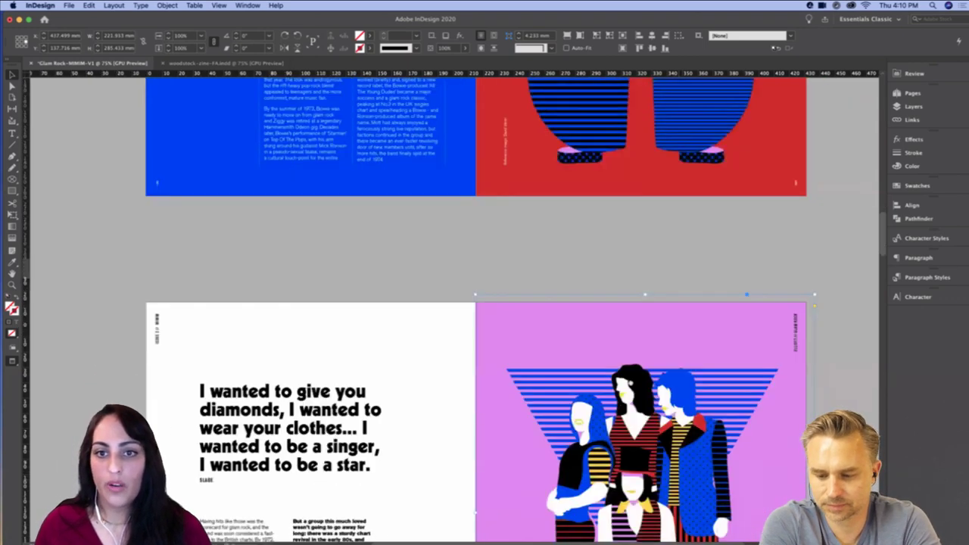
{"action": "left_click_drag", "start_coordinate": [723, 363], "coordinate": [383, 361]}
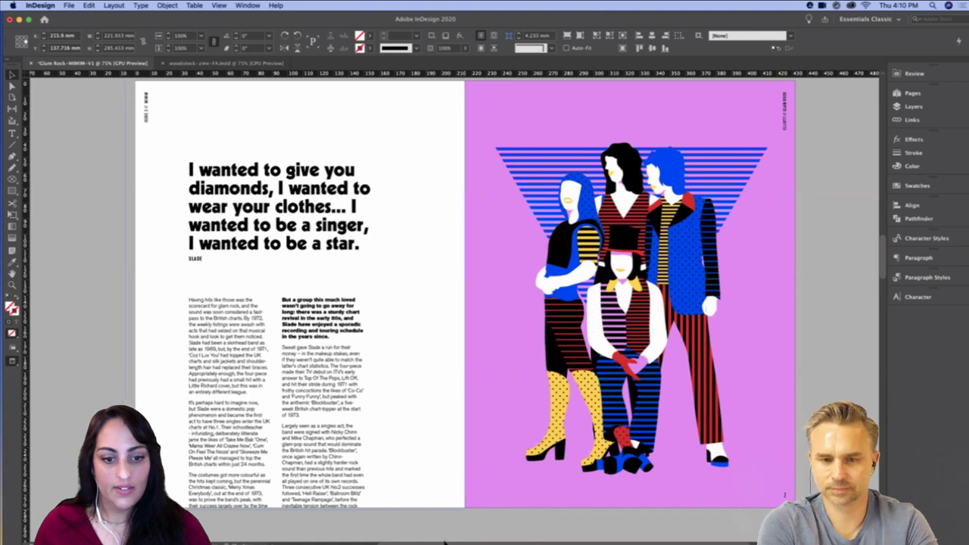
{"action": "left_click", "coordinate": [411, 530]}
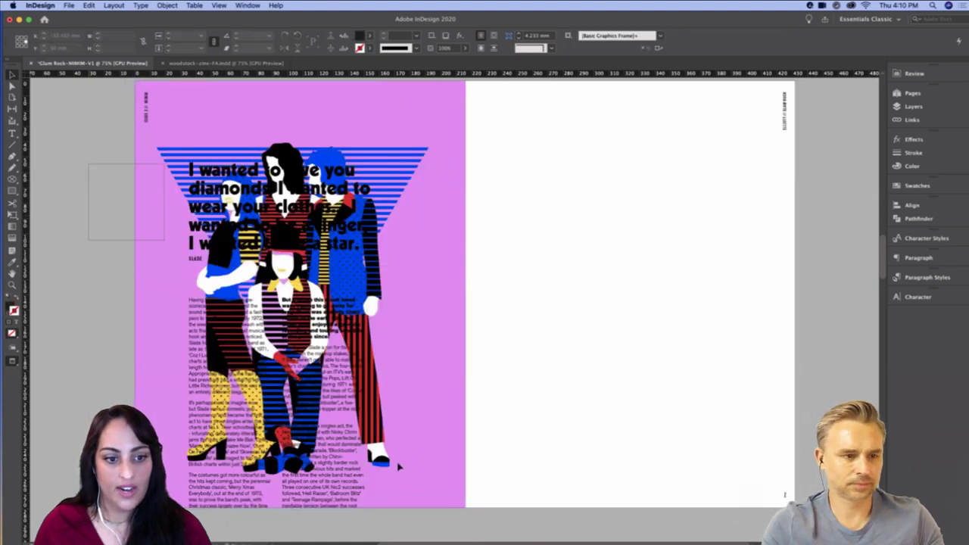
{"action": "left_click", "coordinate": [258, 420]}
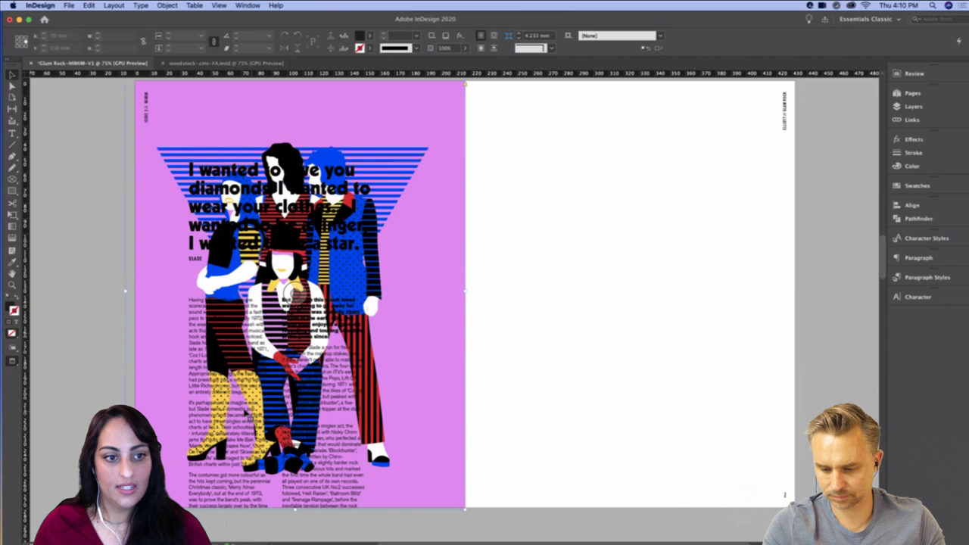
{"action": "key", "text": "w"}
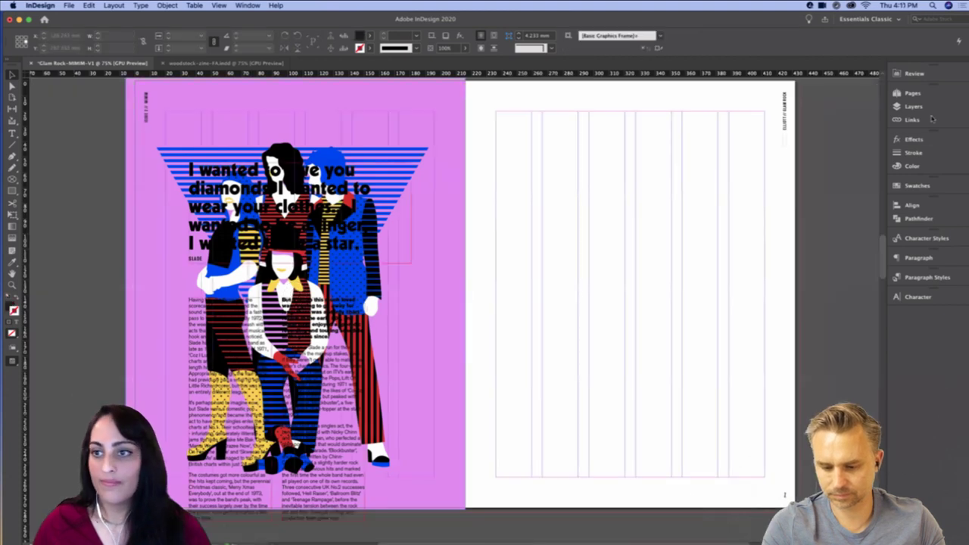
Move the selected Slade quote and body text frames to Layer 1 and lock the Page Furniture layer
{"action": "left_click", "coordinate": [913, 107]}
{"action": "left_click_drag", "start_coordinate": [539, 136], "coordinate": [129, 491]}
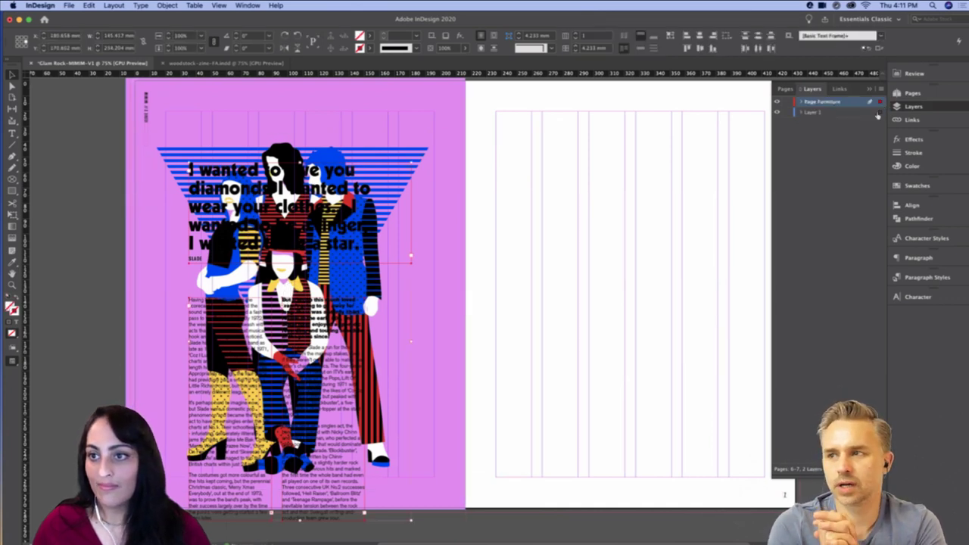
{"action": "left_click", "coordinate": [878, 114]}
{"action": "left_click", "coordinate": [790, 103]}
Move the Slade quote and body text frames onto the blank facing page and preview the spread without guides
{"action": "left_click_drag", "start_coordinate": [330, 362], "coordinate": [676, 330]}
{"action": "left_click", "coordinate": [513, 290]}
{"action": "left_click_drag", "start_coordinate": [479, 290], "coordinate": [416, 283]}
{"action": "key", "text": "w"}
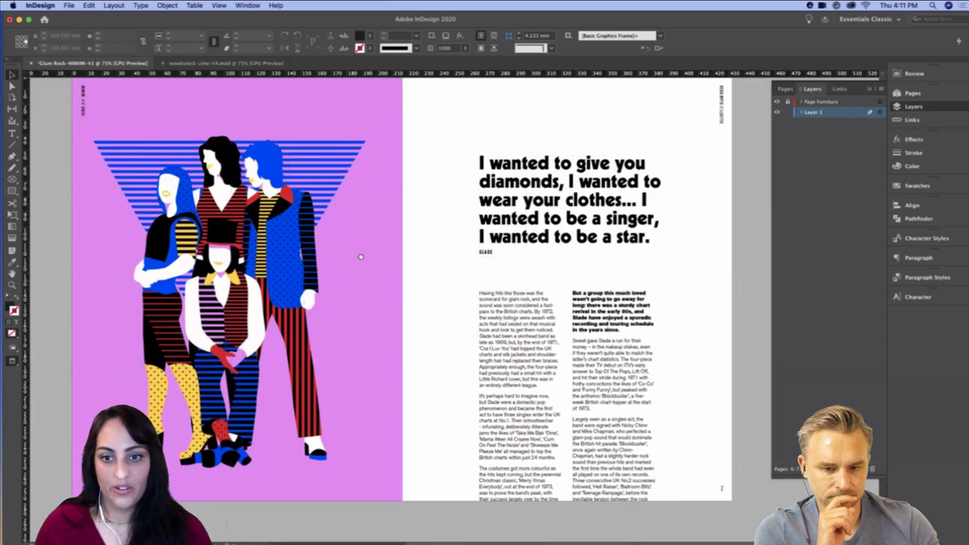
{"action": "scroll", "coordinate": [361, 257], "scroll_direction": "right", "scroll_amount": 3}
{"action": "scroll", "coordinate": [449, 251], "scroll_direction": "left", "scroll_amount": 3}
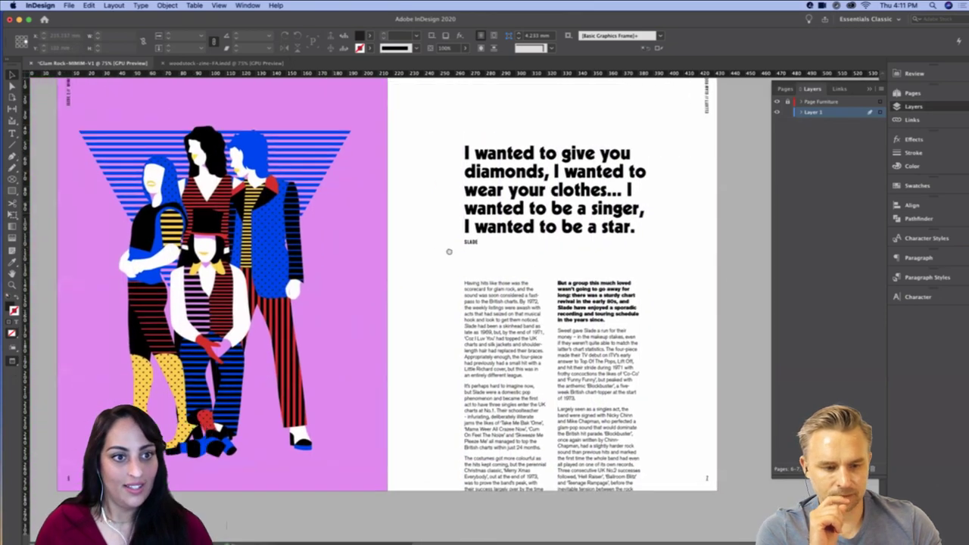
Show the guides, nudge the Slade illustration slightly toward the spine, deselect it and return to the clean preview
{"action": "left_click_drag", "start_coordinate": [449, 251], "coordinate": [503, 279]}
{"action": "left_click", "coordinate": [350, 262]}
{"action": "key", "text": "w"}
{"action": "left_click_drag", "start_coordinate": [334, 259], "coordinate": [339, 258]}
{"action": "key", "text": "super+shift+a"}
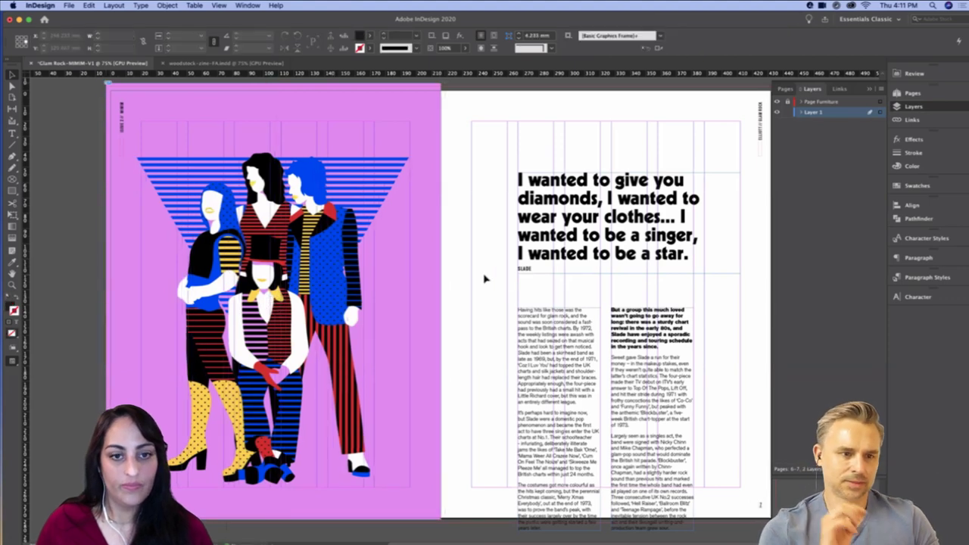
{"action": "key", "text": "w"}
Review the layouts of the opening glam rock, David Bowie and Slade spreads in sequence
{"action": "scroll", "coordinate": [479, 318], "scroll_direction": "up", "scroll_amount": 10}
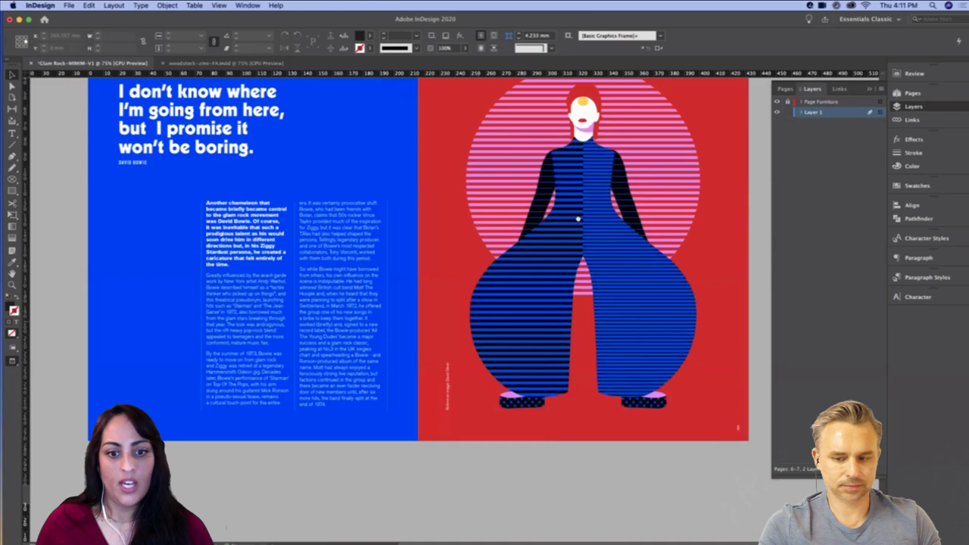
{"action": "left_click_drag", "start_coordinate": [477, 474], "coordinate": [560, 227]}
{"action": "left_click_drag", "start_coordinate": [538, 77], "coordinate": [501, 462]}
{"action": "scroll", "coordinate": [501, 462], "scroll_direction": "up", "scroll_amount": 8}
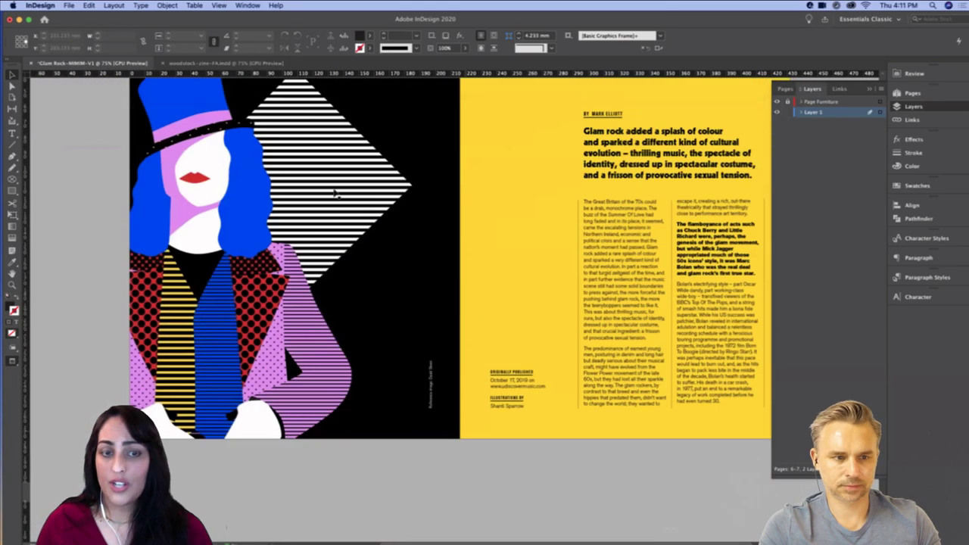
{"action": "scroll", "coordinate": [236, 395], "scroll_direction": "up", "scroll_amount": 3}
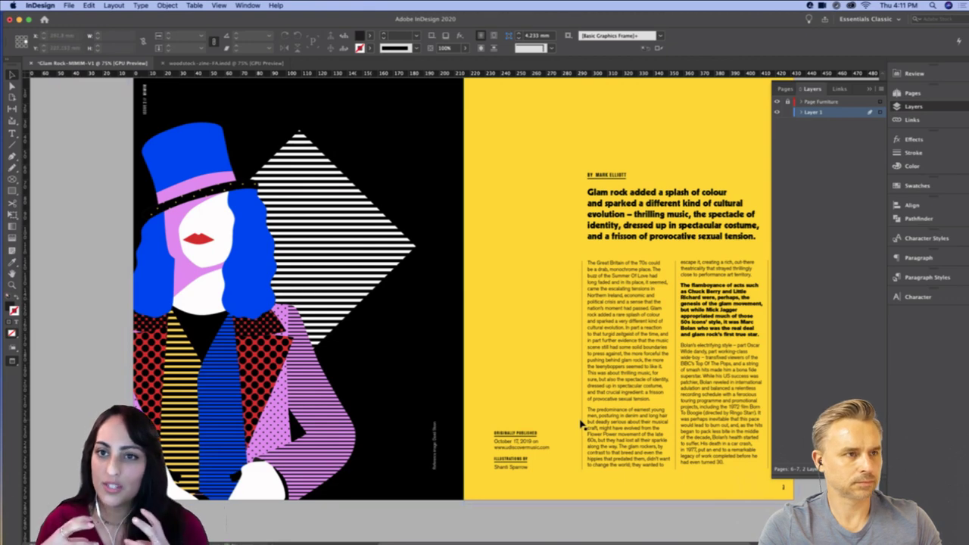
{"action": "scroll", "coordinate": [480, 331], "scroll_direction": "down", "scroll_amount": 10}
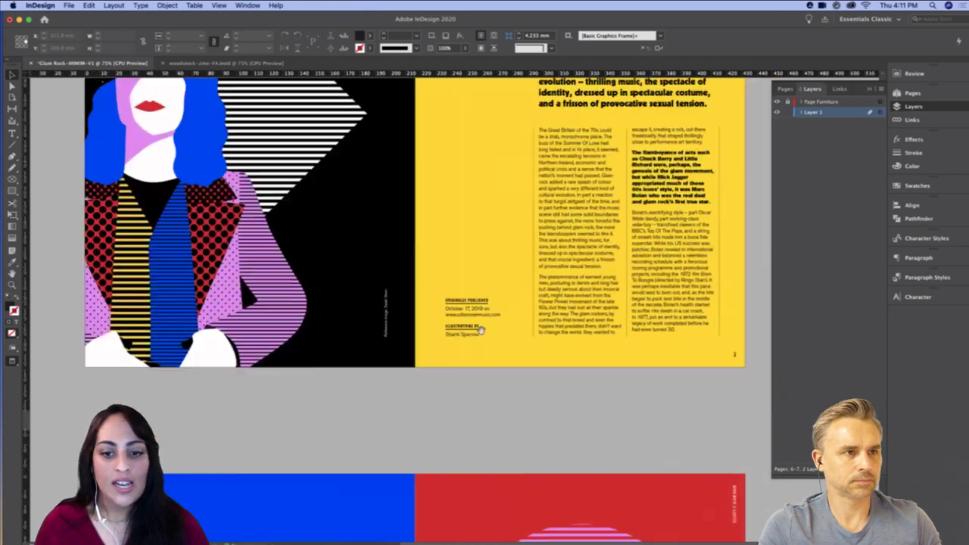
{"action": "scroll", "coordinate": [478, 252], "scroll_direction": "down", "scroll_amount": 5}
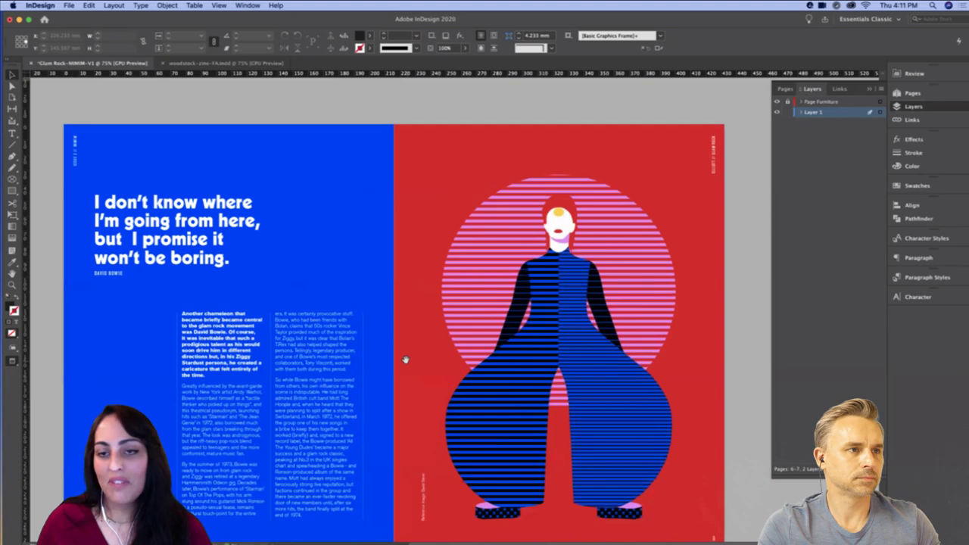
{"action": "scroll", "coordinate": [407, 384], "scroll_direction": "down", "scroll_amount": 2}
{"action": "scroll", "coordinate": [423, 320], "scroll_direction": "down", "scroll_amount": 10}
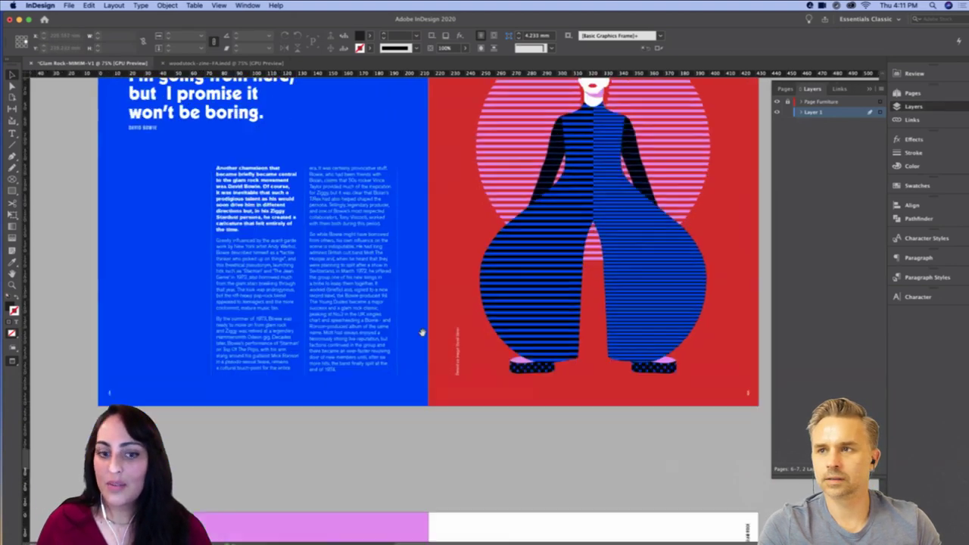
{"action": "scroll", "coordinate": [375, 369], "scroll_direction": "down", "scroll_amount": 4}
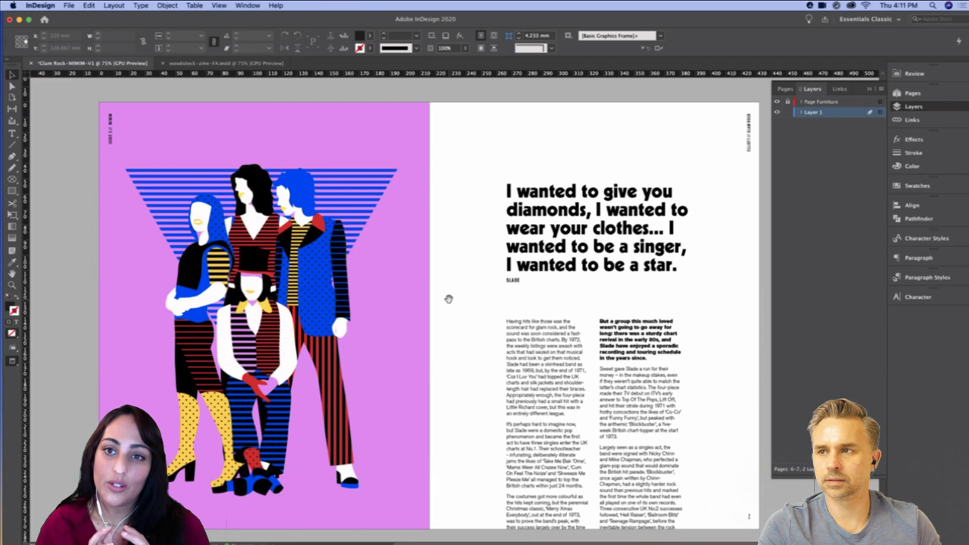
{"action": "scroll", "coordinate": [424, 276], "scroll_direction": "down", "scroll_amount": 2}
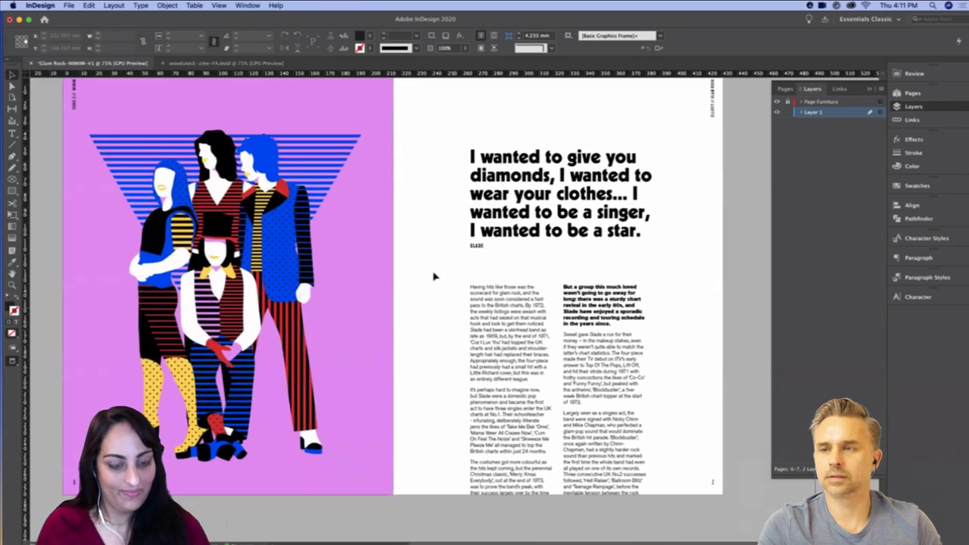
{"action": "scroll", "coordinate": [439, 271], "scroll_direction": "left", "scroll_amount": 1}
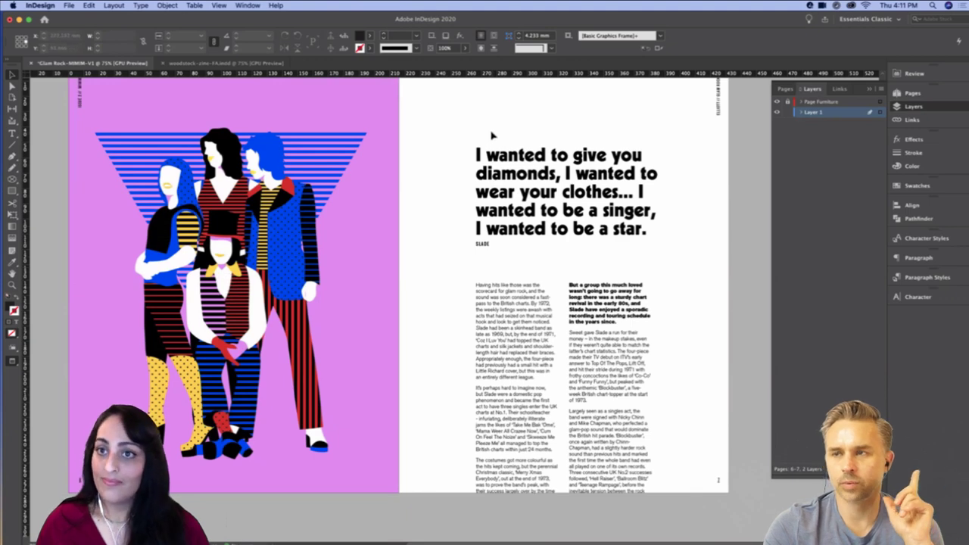
Compare the page backgrounds and colours of the opening and Bowie spreads with the white Slade text page
{"action": "scroll", "coordinate": [486, 152], "scroll_direction": "up", "scroll_amount": 10}
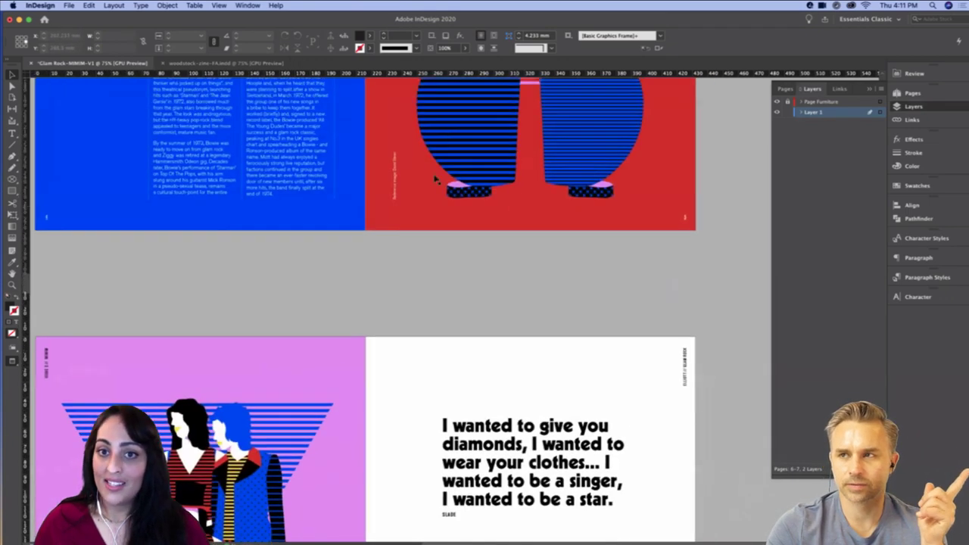
{"action": "scroll", "coordinate": [528, 247], "scroll_direction": "up", "scroll_amount": 10}
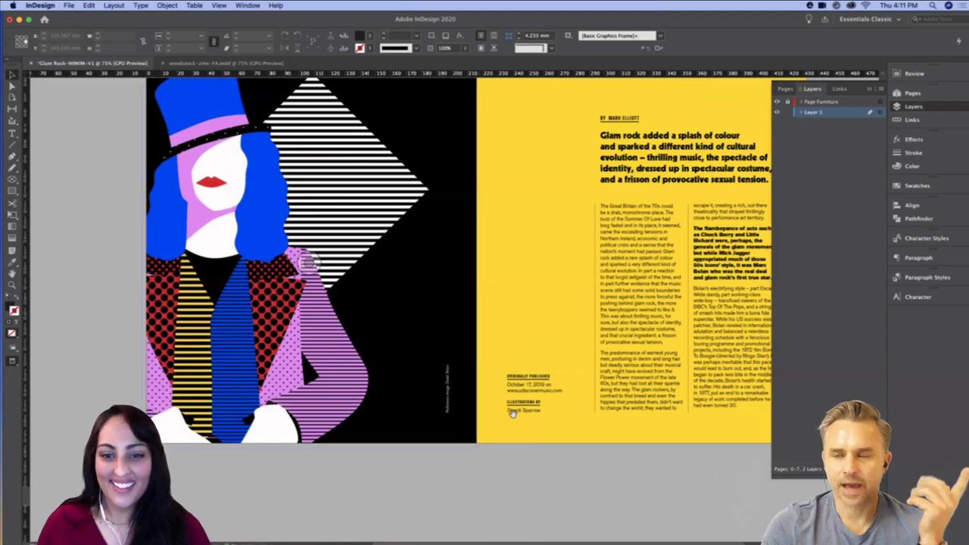
{"action": "scroll", "coordinate": [502, 218], "scroll_direction": "down", "scroll_amount": 5}
{"action": "scroll", "coordinate": [437, 356], "scroll_direction": "down", "scroll_amount": 10}
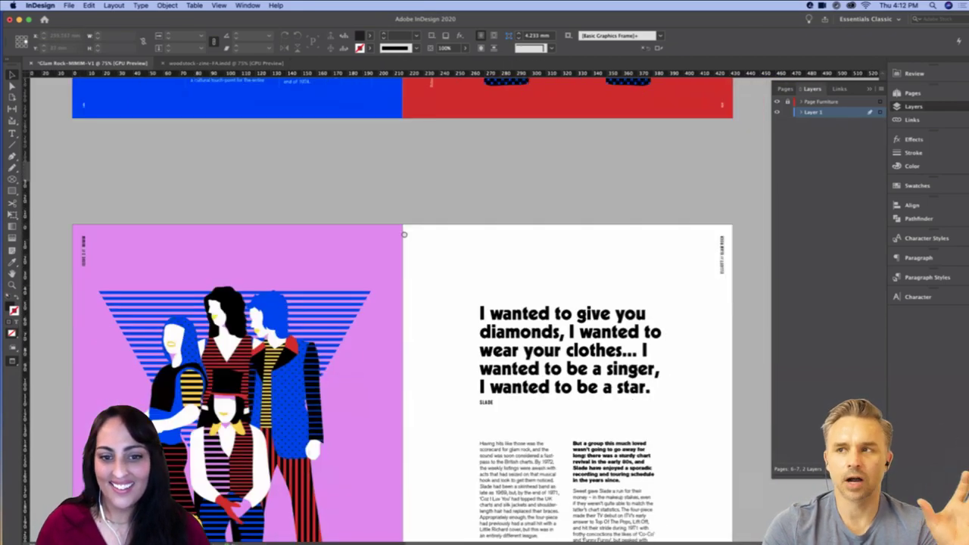
{"action": "scroll", "coordinate": [463, 380], "scroll_direction": "up", "scroll_amount": 5}
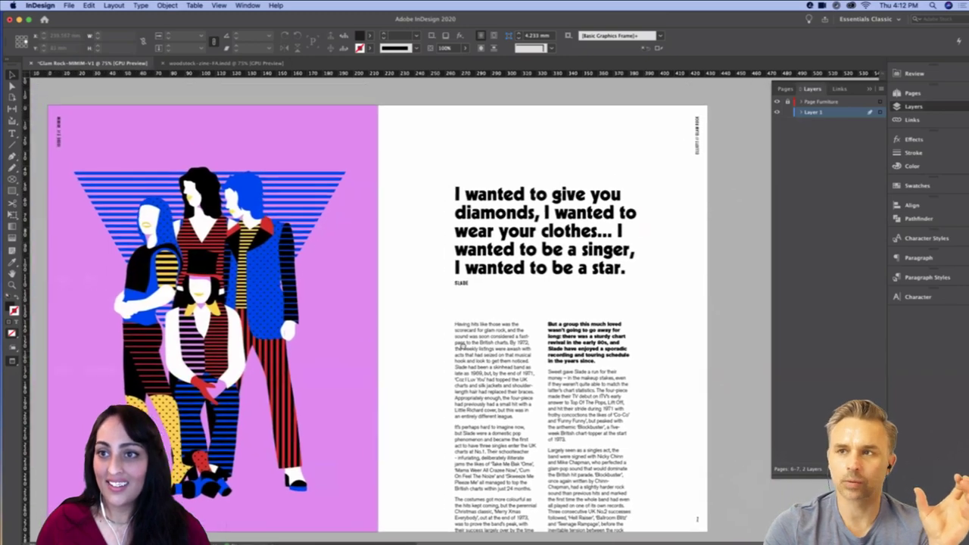
{"action": "scroll", "coordinate": [440, 298], "scroll_direction": "up", "scroll_amount": 10}
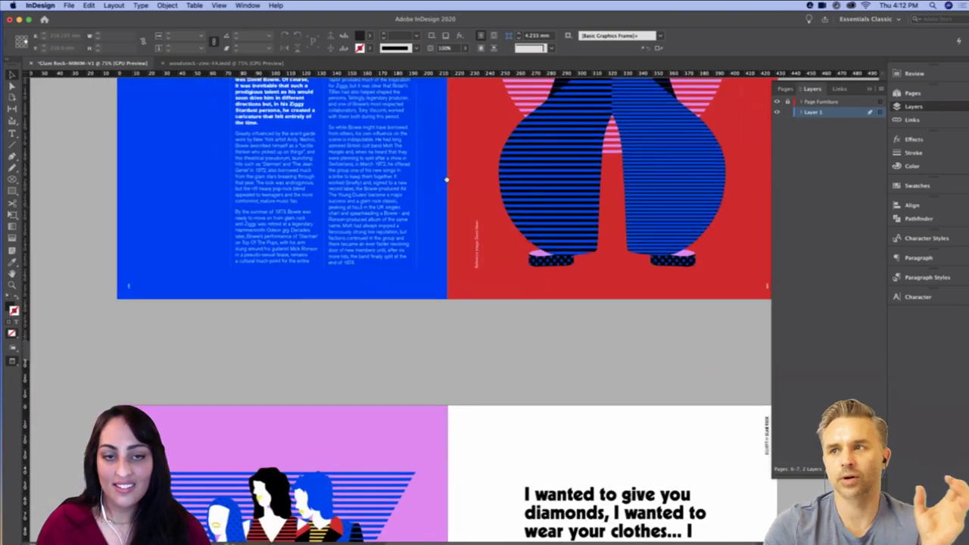
{"action": "scroll", "coordinate": [270, 321], "scroll_direction": "up", "scroll_amount": 10}
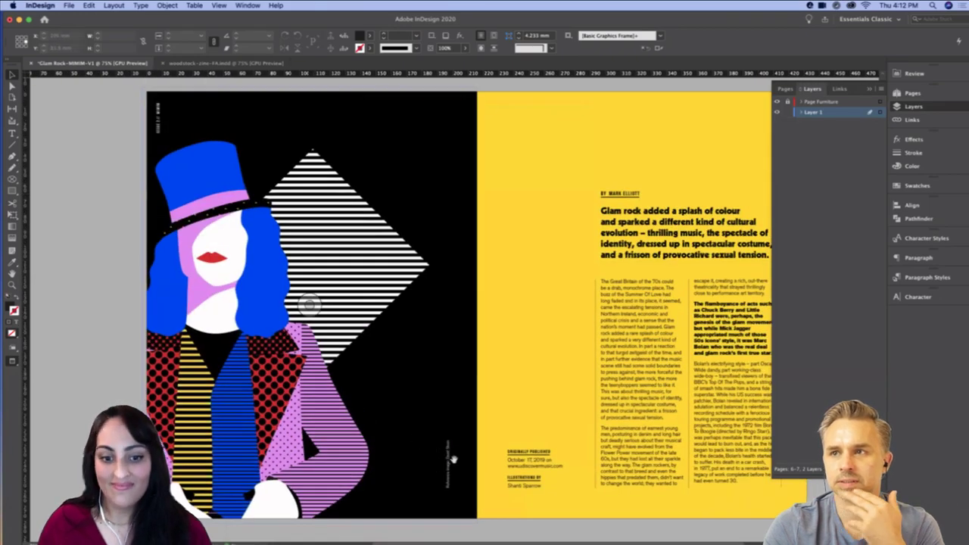
{"action": "scroll", "coordinate": [491, 411], "scroll_direction": "down", "scroll_amount": 15}
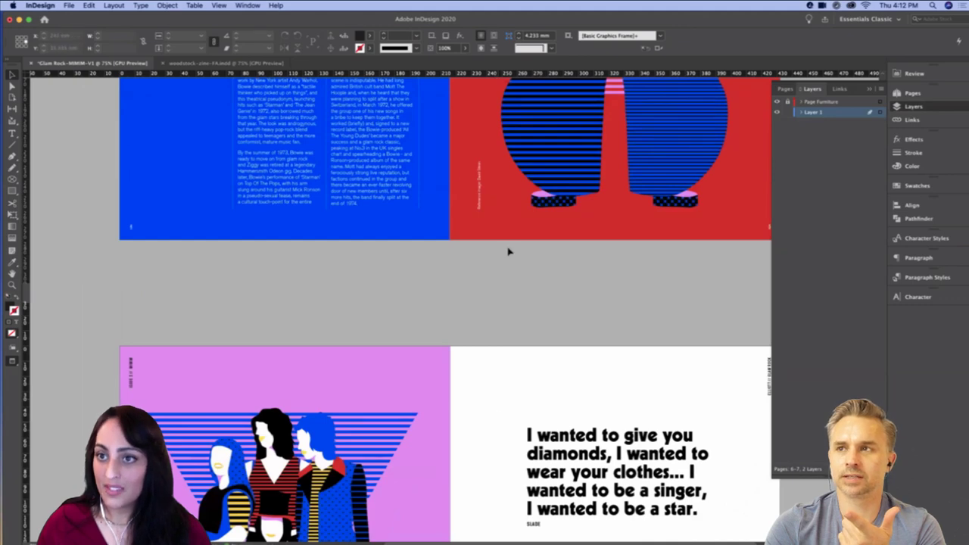
{"action": "scroll", "coordinate": [439, 150], "scroll_direction": "up", "scroll_amount": 5}
{"action": "scroll", "coordinate": [374, 424], "scroll_direction": "up", "scroll_amount": 8}
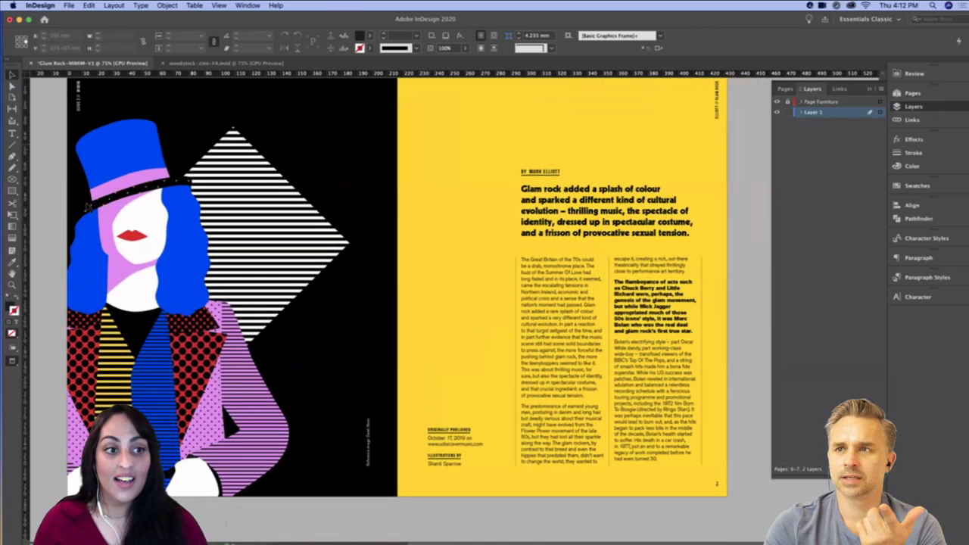
{"action": "scroll", "coordinate": [52, 200], "scroll_direction": "up", "scroll_amount": 1}
{"action": "left_click", "coordinate": [52, 200]}
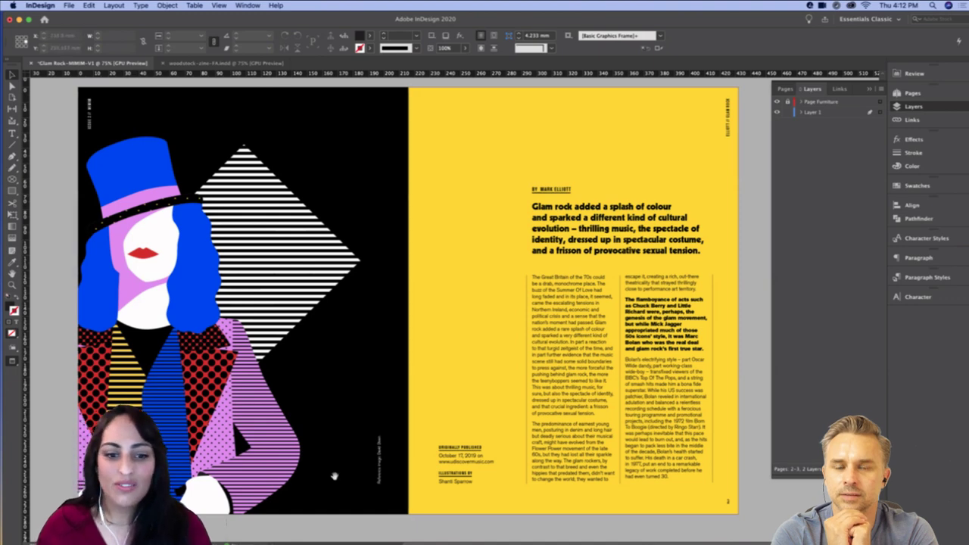
{"action": "scroll", "coordinate": [525, 447], "scroll_direction": "down", "scroll_amount": 5}
{"action": "scroll", "coordinate": [526, 448], "scroll_direction": "down", "scroll_amount": 12}
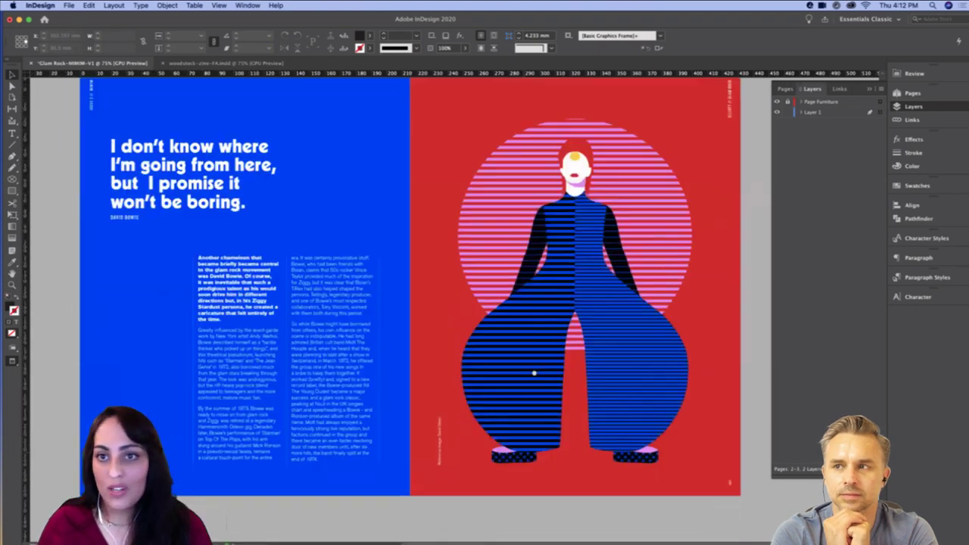
{"action": "scroll", "coordinate": [487, 402], "scroll_direction": "down", "scroll_amount": 6}
{"action": "scroll", "coordinate": [519, 249], "scroll_direction": "down", "scroll_amount": 5}
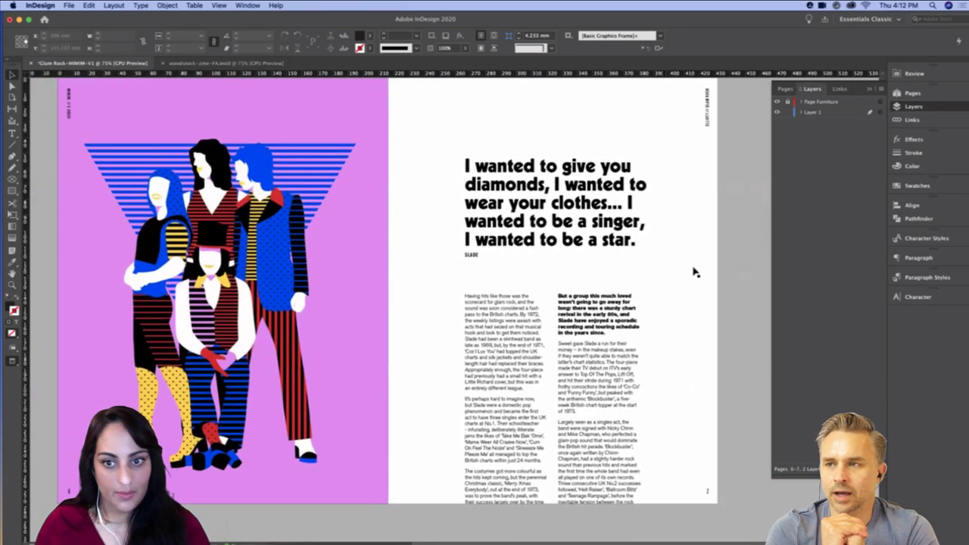
Draw a 220 mm by about 291 mm rectangle covering the Slade text page out to the bleed, and send it behind the text
{"action": "scroll", "coordinate": [693, 271], "scroll_direction": "up", "scroll_amount": 1}
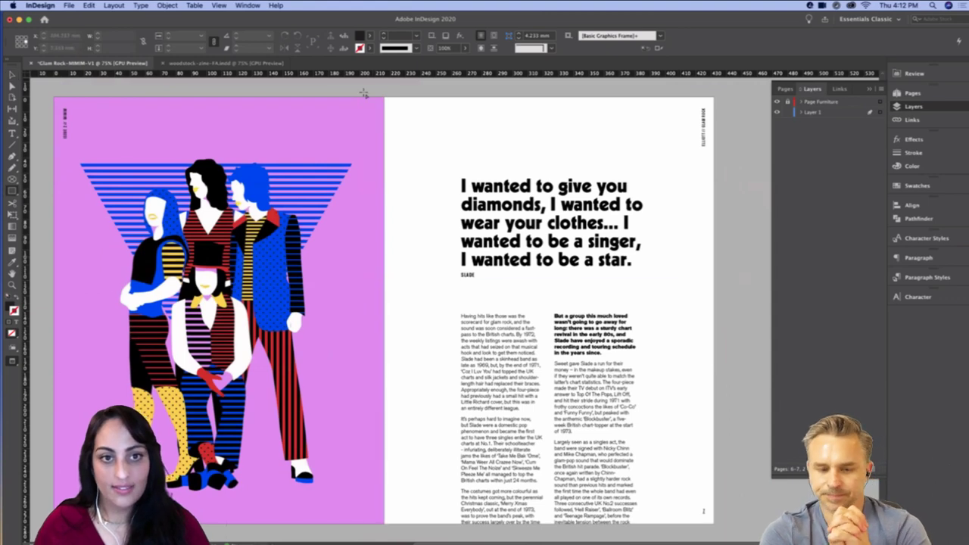
{"action": "scroll", "coordinate": [721, 452], "scroll_direction": "down", "scroll_amount": 2}
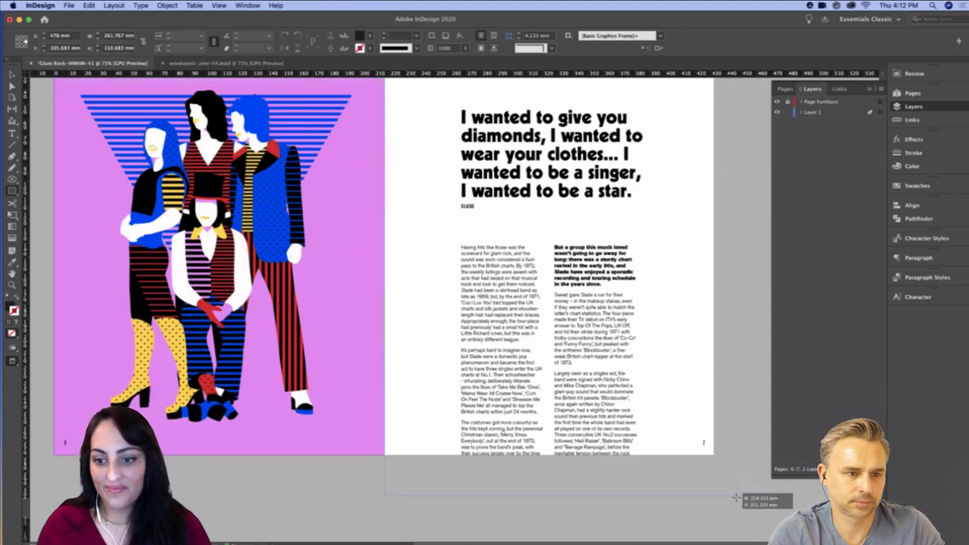
{"action": "left_click_drag", "start_coordinate": [721, 452], "coordinate": [720, 452]}
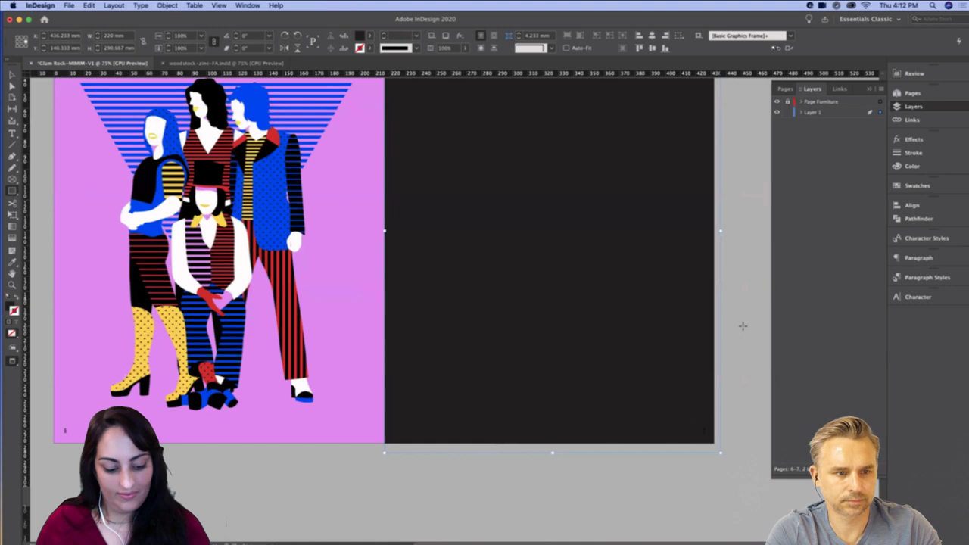
{"action": "key", "text": "shift+super+bracketleft"}
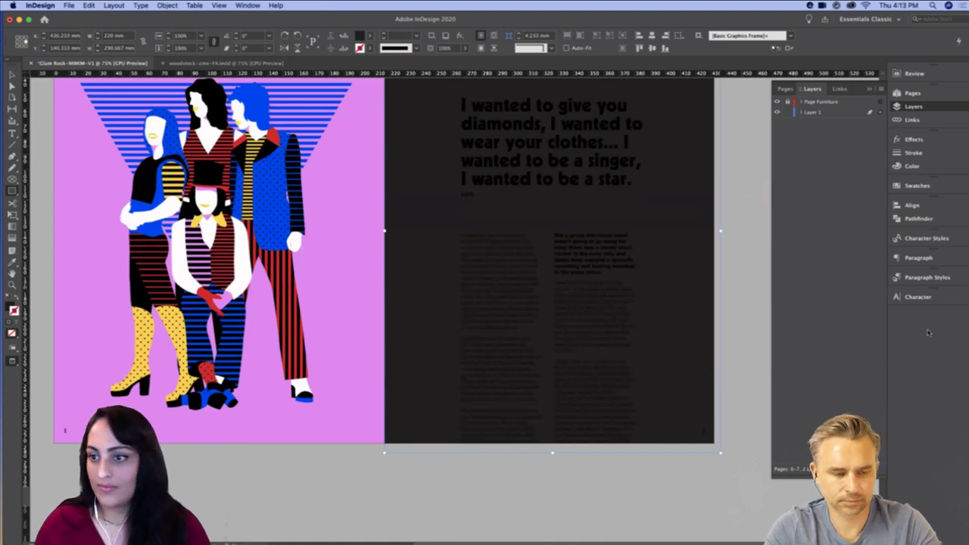
Fill the background rectangle with PANTONE Yellow C and no stroke, and deselect it
{"action": "left_click", "coordinate": [916, 185]}
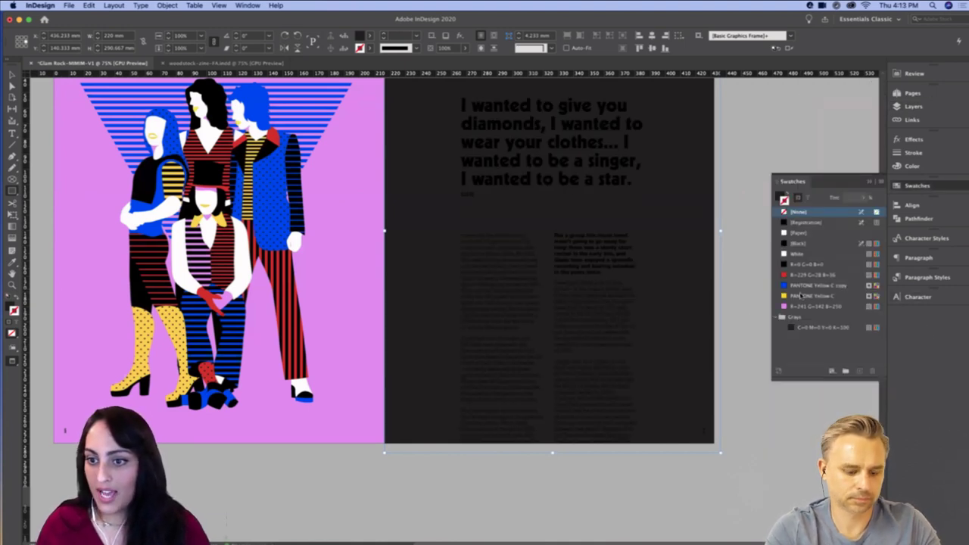
{"action": "left_click", "coordinate": [801, 295]}
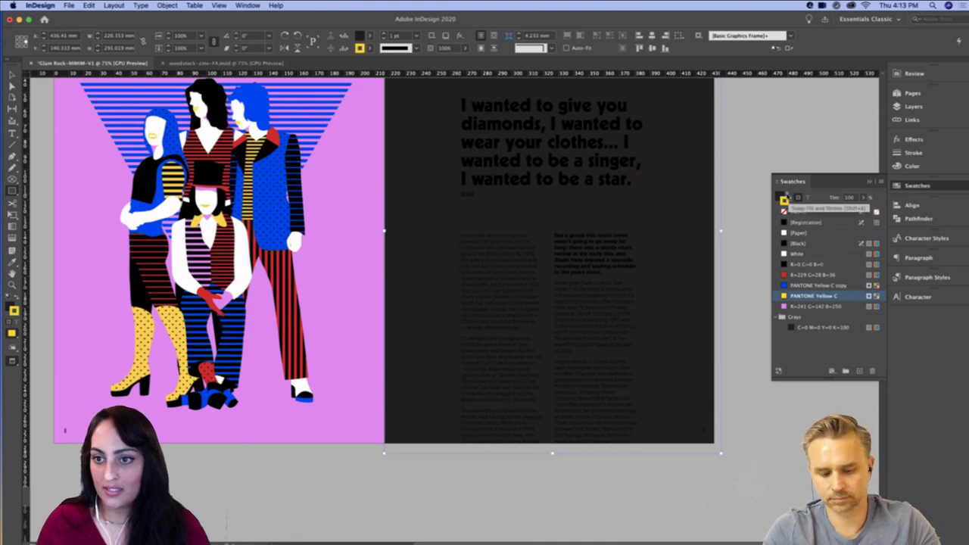
{"action": "left_click", "coordinate": [787, 195]}
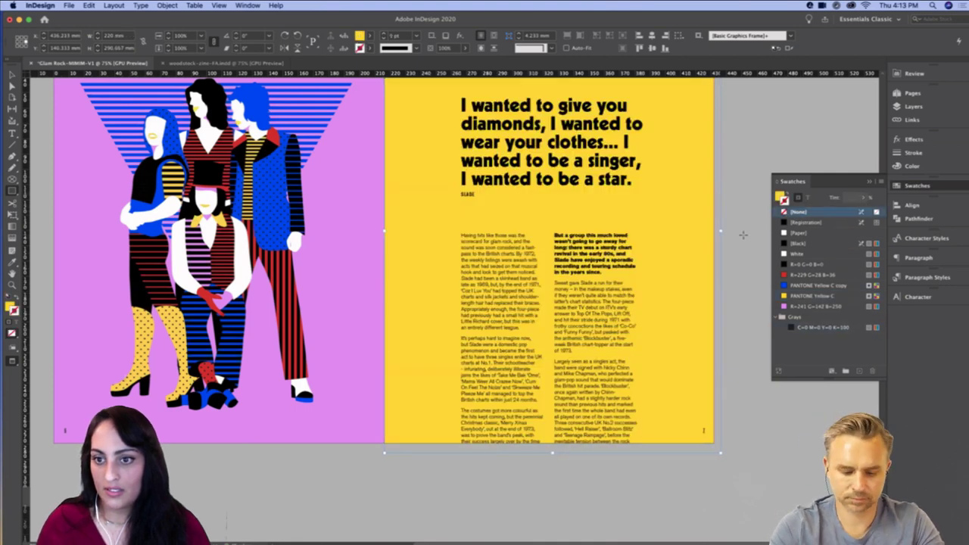
{"action": "key", "text": "a"}
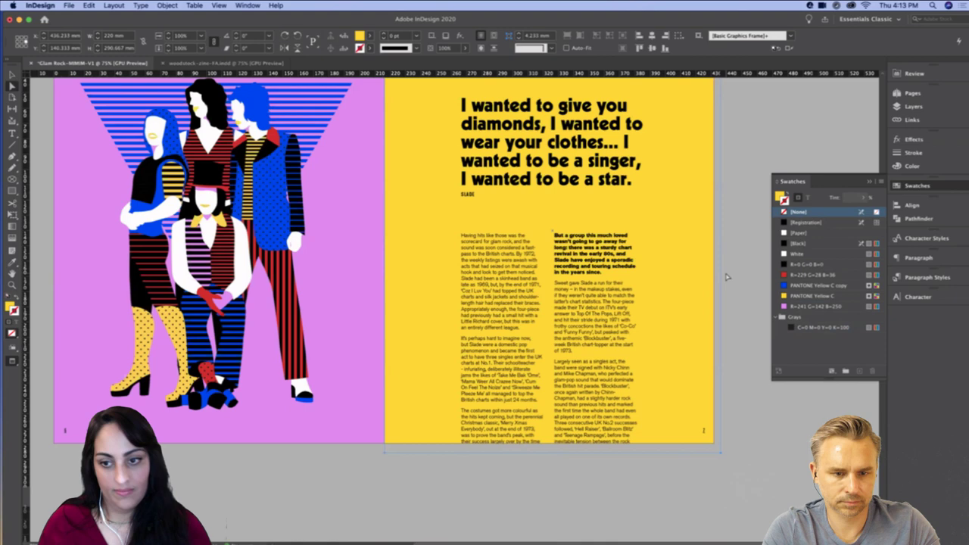
{"action": "left_click", "coordinate": [734, 272]}
Show the guides and frame edges on the yellow Slade text page
{"action": "scroll", "coordinate": [670, 250], "scroll_direction": "up", "scroll_amount": 3}
{"action": "scroll", "coordinate": [670, 248], "scroll_direction": "right", "scroll_amount": 4}
{"action": "scroll", "coordinate": [670, 247], "scroll_direction": "down", "scroll_amount": 1}
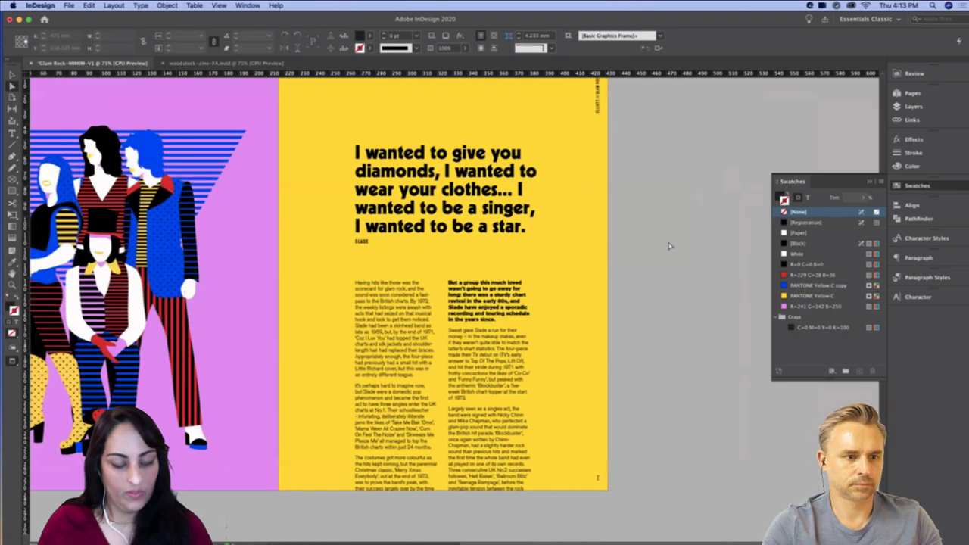
{"action": "key", "text": "w"}
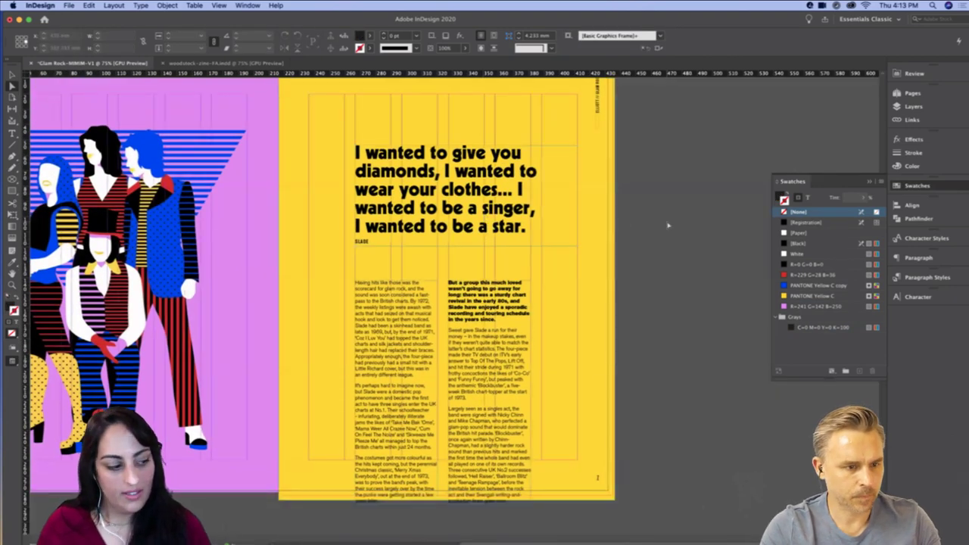
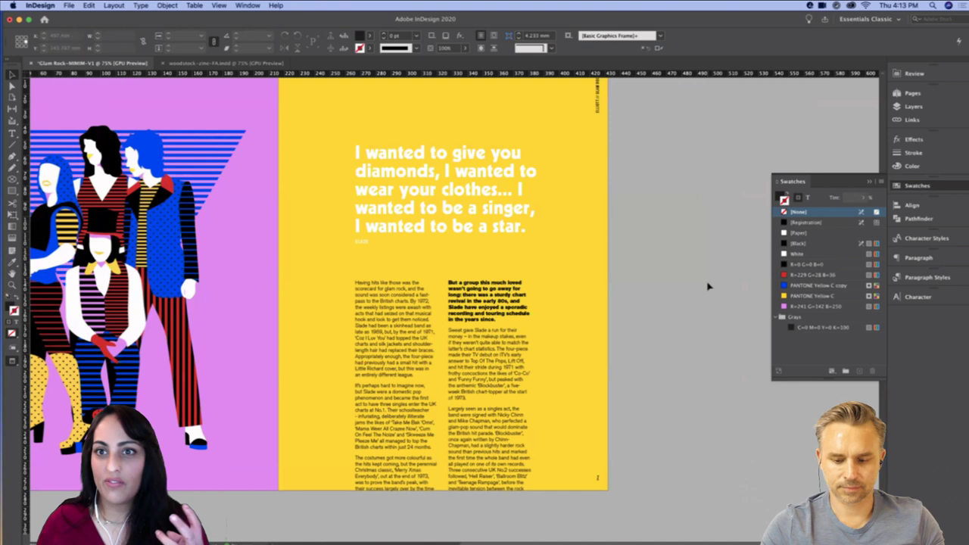
Show the guides again and move the white quote to the upper-left corner of the page margins
{"action": "left_click", "coordinate": [412, 366]}
{"action": "key", "text": "w"}
{"action": "left_click_drag", "start_coordinate": [434, 223], "coordinate": [342, 129]}
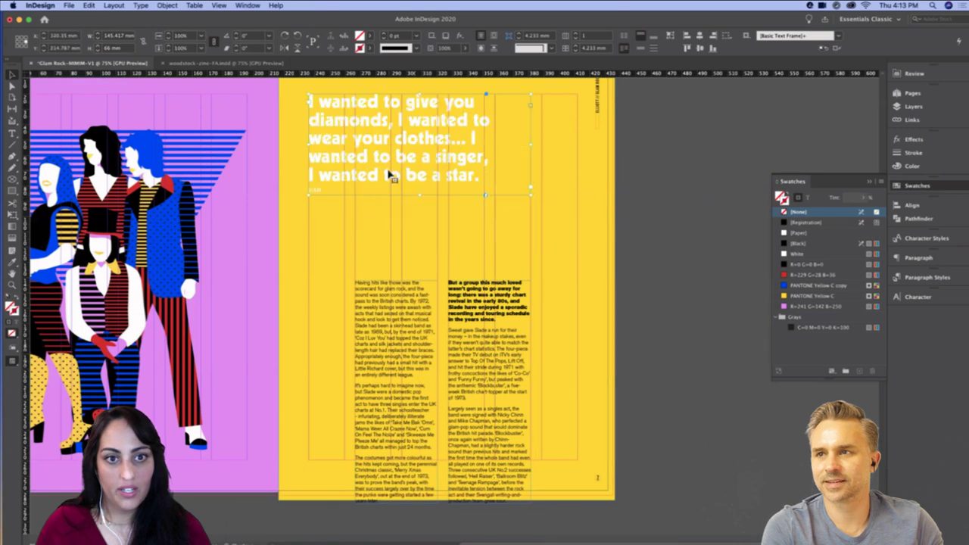
Shift both body text columns one grid column left to start at the left margin, and shorten them to end at the bottom margin
{"action": "scroll", "coordinate": [412, 369], "scroll_direction": "down", "scroll_amount": 3}
{"action": "left_click_drag", "start_coordinate": [430, 334], "coordinate": [383, 333]}
{"action": "left_click_drag", "start_coordinate": [356, 459], "coordinate": [356, 415]}
{"action": "left_click_drag", "start_coordinate": [464, 304], "coordinate": [416, 304]}
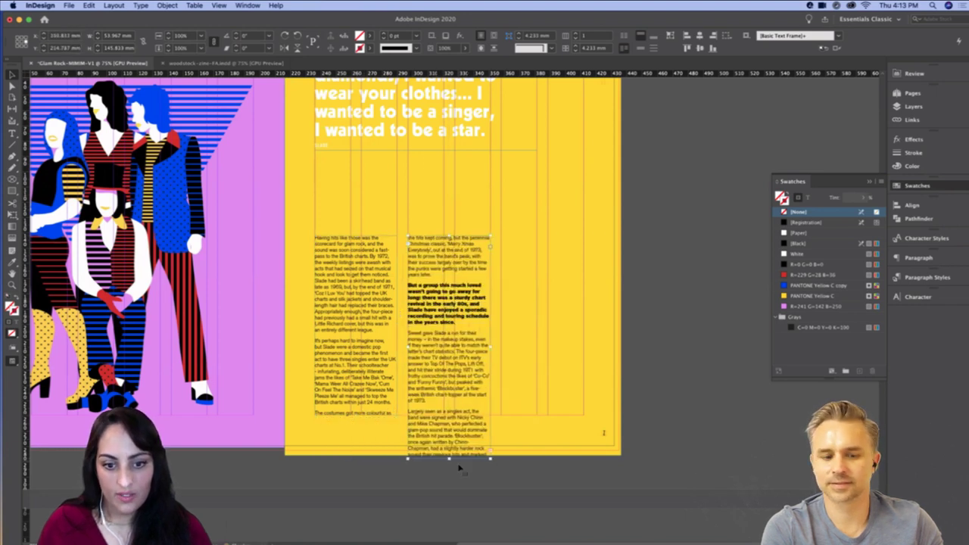
{"action": "left_click_drag", "start_coordinate": [450, 460], "coordinate": [450, 413]}
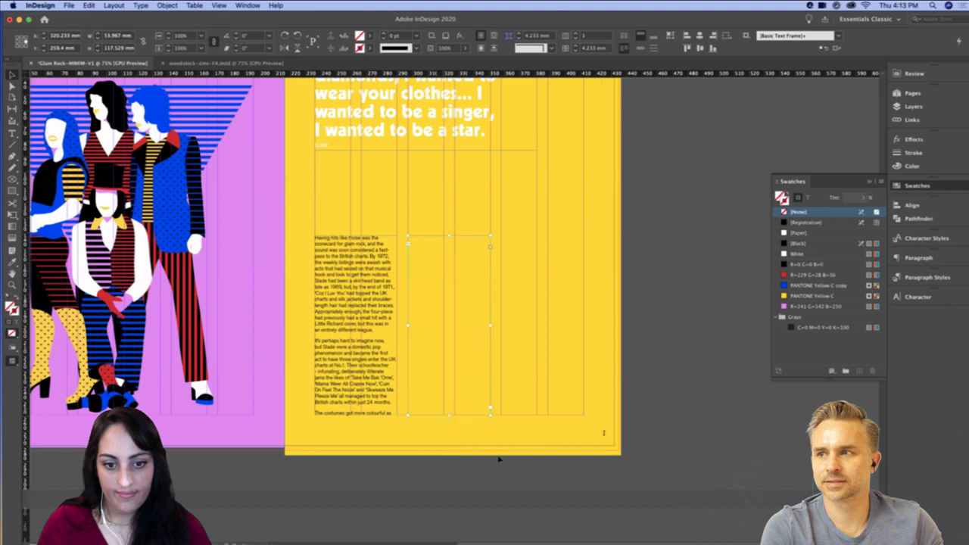
Thread the overflow text into a matching third column, and lower the tops of all three frames until the text fills them
{"action": "left_click", "coordinate": [490, 411]}
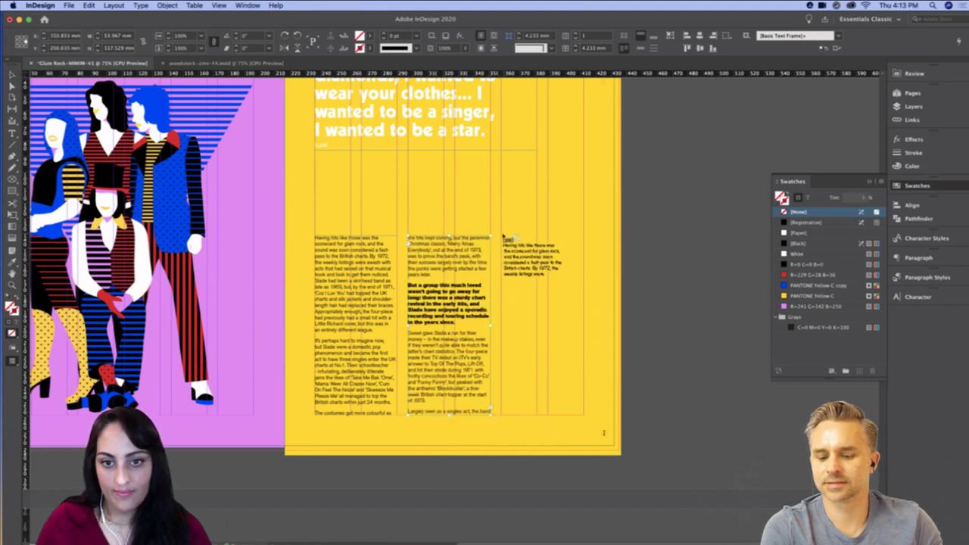
{"action": "left_click_drag", "start_coordinate": [501, 237], "coordinate": [584, 416]}
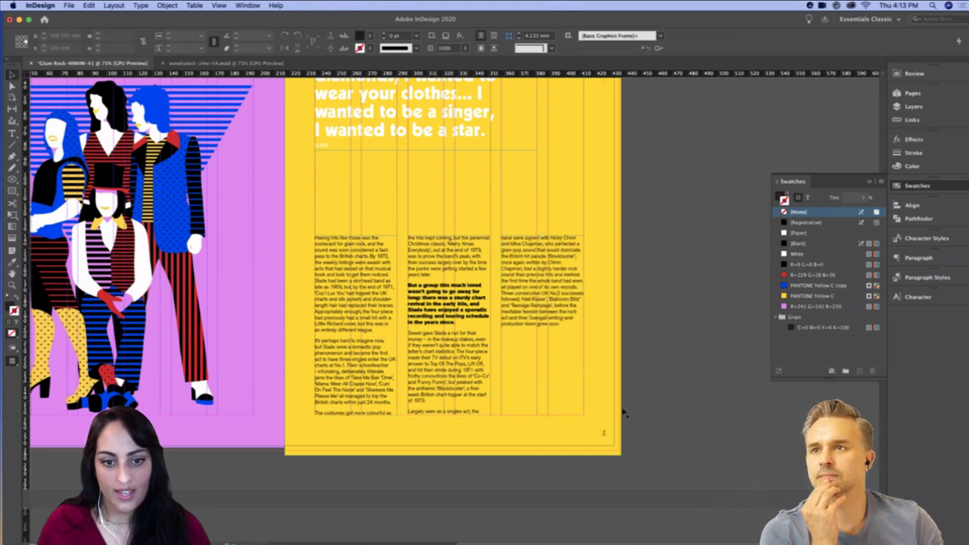
{"action": "left_click", "coordinate": [394, 337]}
{"action": "left_click", "coordinate": [451, 333], "text": "shift"}
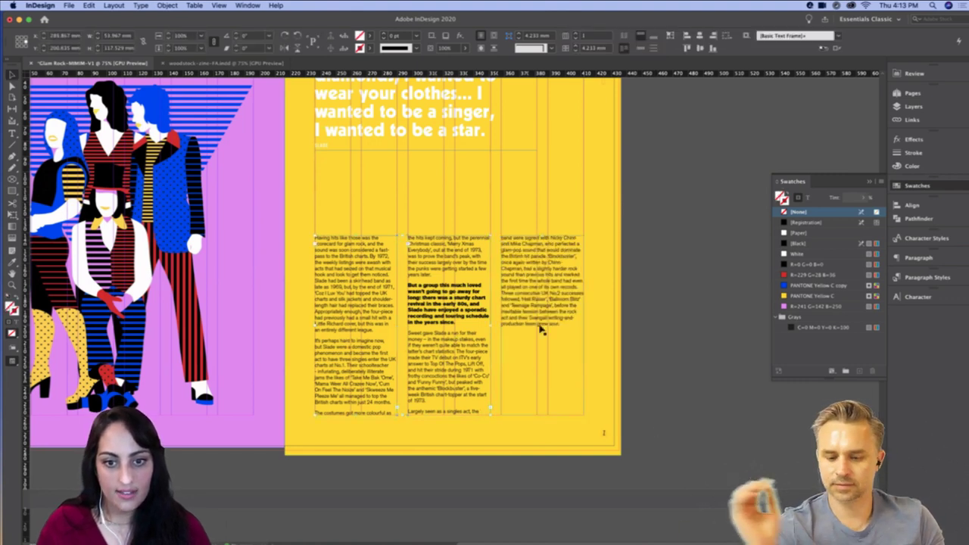
{"action": "left_click", "coordinate": [537, 328], "text": "shift"}
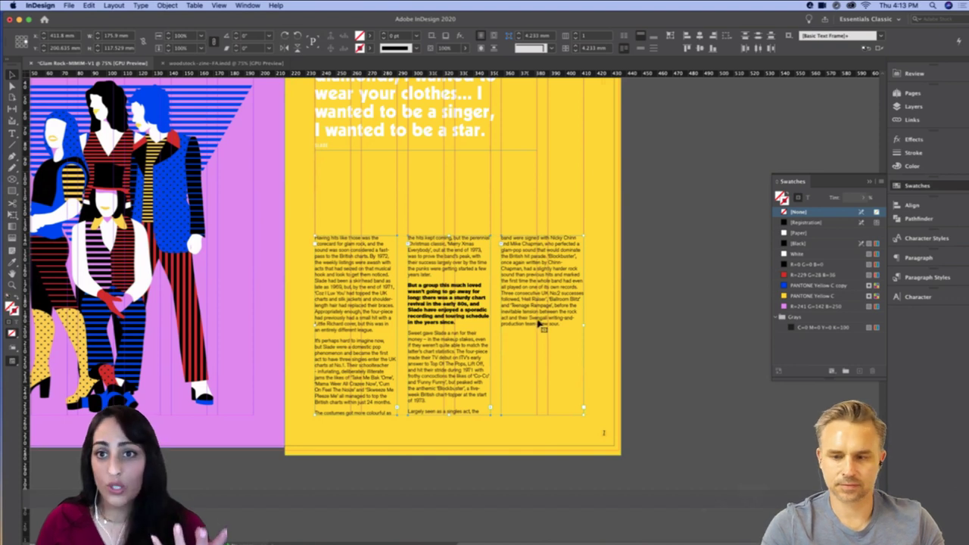
{"action": "left_click_drag", "start_coordinate": [450, 238], "coordinate": [452, 261]}
{"action": "left_click", "coordinate": [670, 323]}
{"action": "left_click_drag", "start_coordinate": [639, 290], "coordinate": [674, 325]}
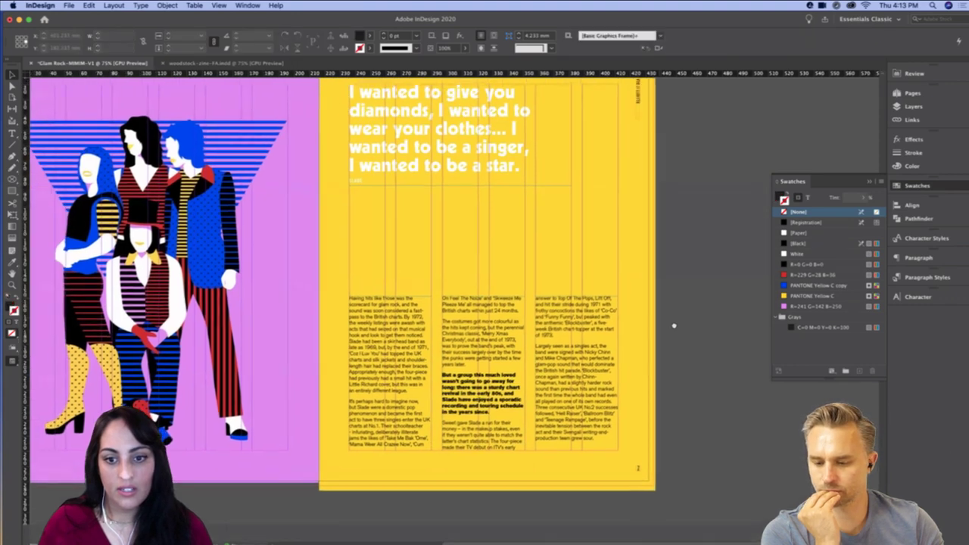
Move the quote down from the top margin while keeping it on the left margin, and preview the page without guides
{"action": "scroll", "coordinate": [677, 340], "scroll_direction": "up", "scroll_amount": 2}
{"action": "scroll", "coordinate": [677, 341], "scroll_direction": "right", "scroll_amount": 2}
{"action": "left_click", "coordinate": [418, 155]}
{"action": "left_click_drag", "start_coordinate": [421, 155], "coordinate": [452, 158]}
{"action": "key", "text": "w"}
{"action": "left_click", "coordinate": [302, 162]}
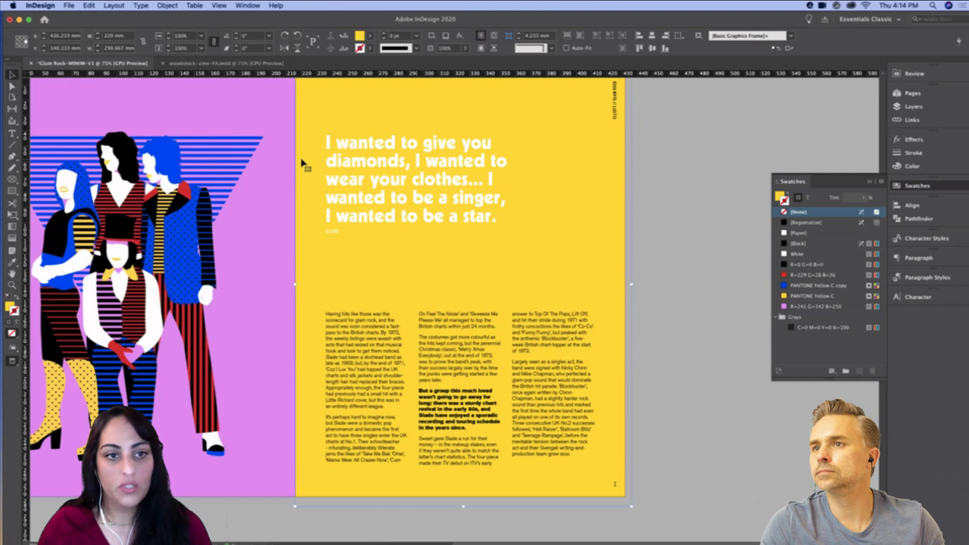
{"action": "left_click", "coordinate": [660, 323]}
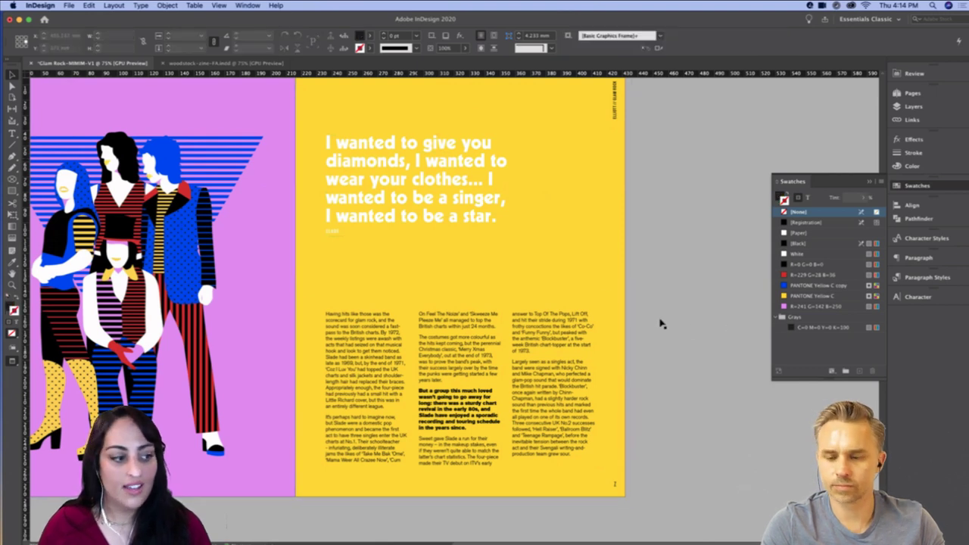
Try the quote one grid column further right against the right margin, and undo the move
{"action": "key", "text": "w"}
{"action": "left_click_drag", "start_coordinate": [402, 191], "coordinate": [450, 195]}
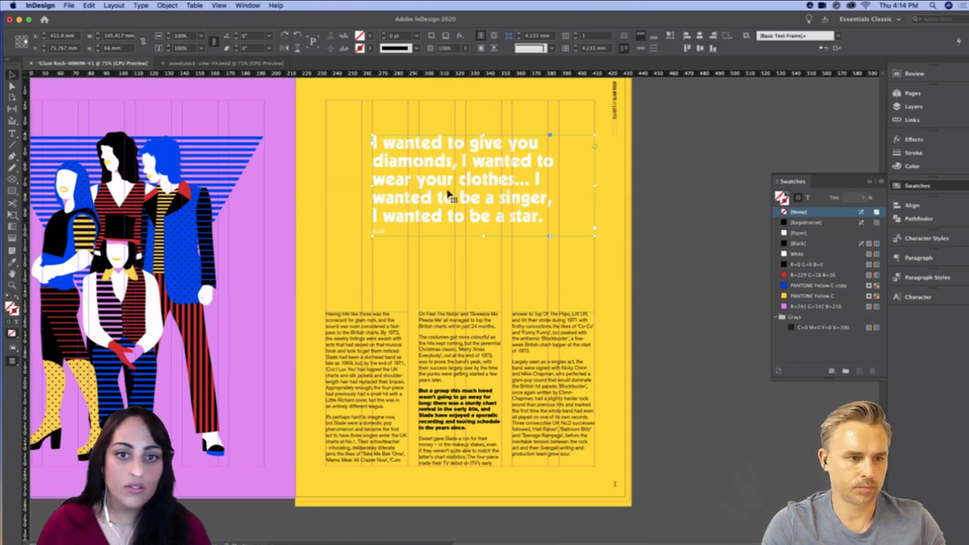
{"action": "key", "text": "super+z"}
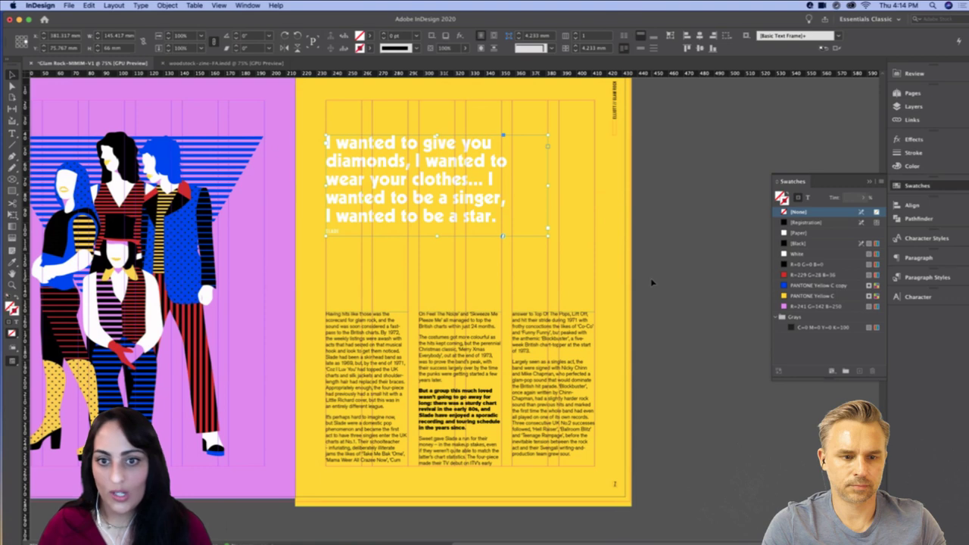
{"action": "left_click", "coordinate": [652, 282]}
Copy the three vertical black column rules from the text page of the opening spread
{"action": "scroll", "coordinate": [657, 307], "scroll_direction": "down", "scroll_amount": 1}
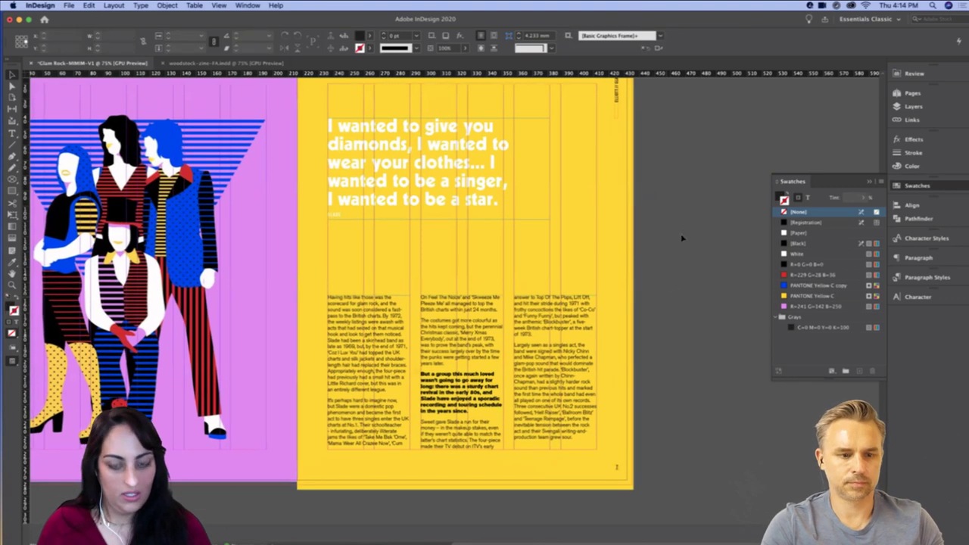
{"action": "scroll", "coordinate": [666, 284], "scroll_direction": "up", "scroll_amount": 4}
{"action": "scroll", "coordinate": [313, 281], "scroll_direction": "up", "scroll_amount": 10}
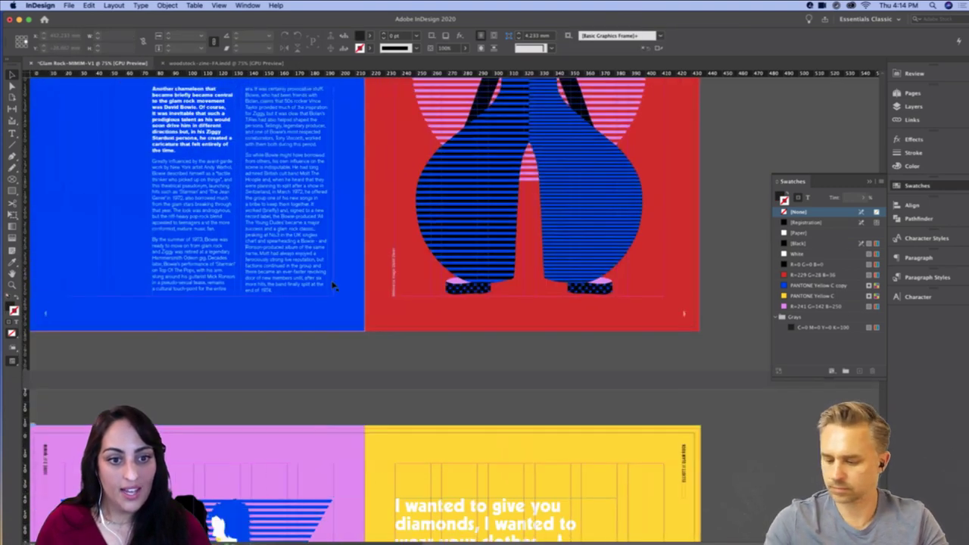
{"action": "left_click", "coordinate": [336, 285]}
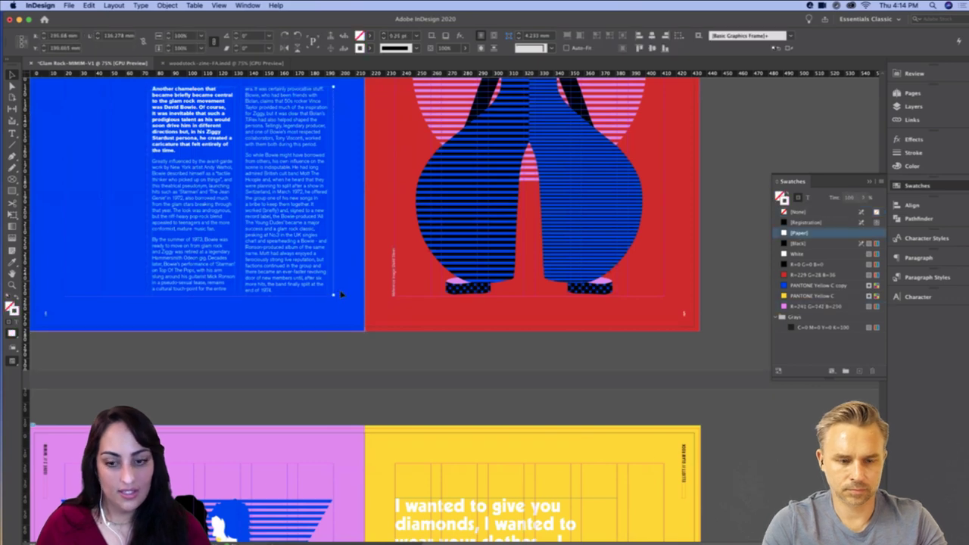
{"action": "left_click_drag", "start_coordinate": [667, 157], "coordinate": [667, 162]}
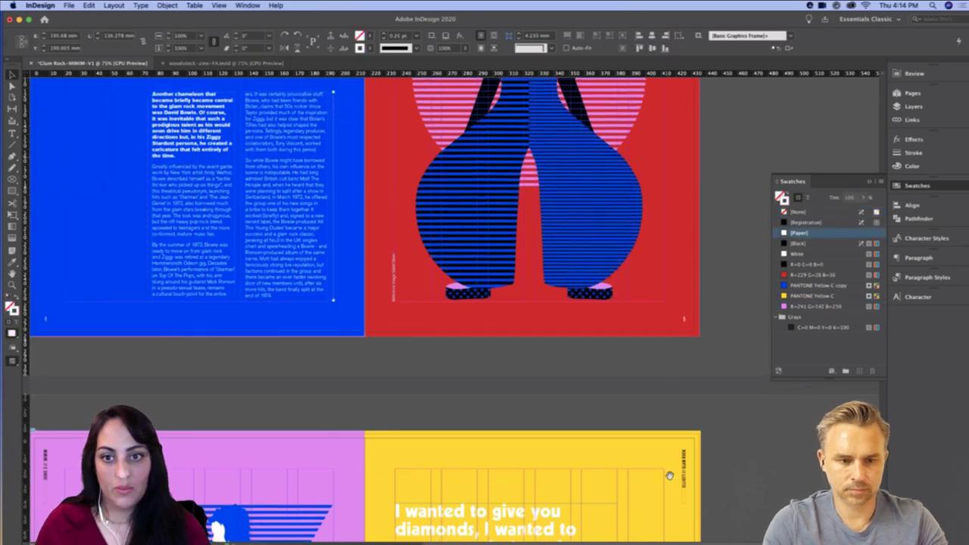
{"action": "scroll", "coordinate": [669, 475], "scroll_direction": "up", "scroll_amount": 15}
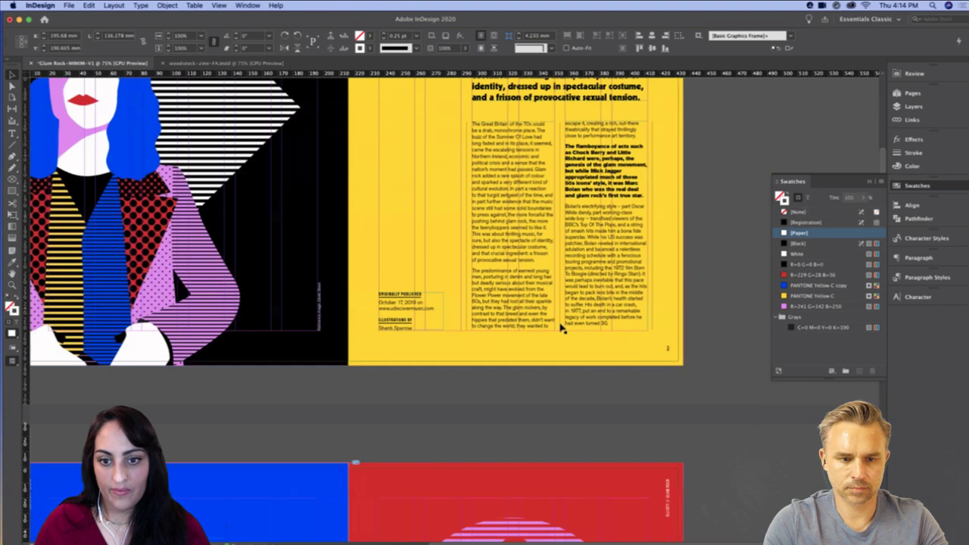
{"action": "left_click", "coordinate": [562, 328]}
{"action": "left_click", "coordinate": [466, 328], "text": "shift"}
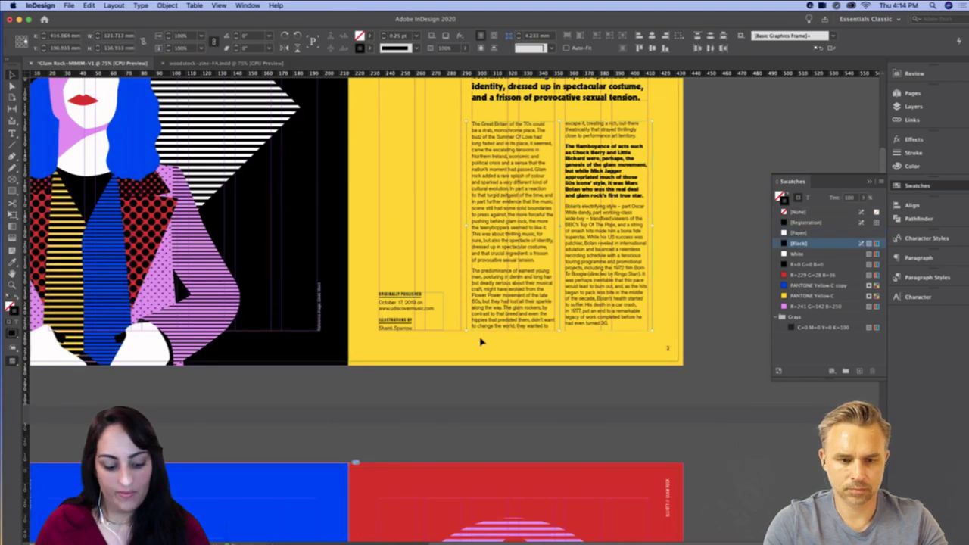
Paste the column rules onto the Slade text page, place them beside the body columns, and shorten them to the columns' height
{"action": "scroll", "coordinate": [569, 434], "scroll_direction": "down", "scroll_amount": 10}
{"action": "scroll", "coordinate": [553, 435], "scroll_direction": "down", "scroll_amount": 10}
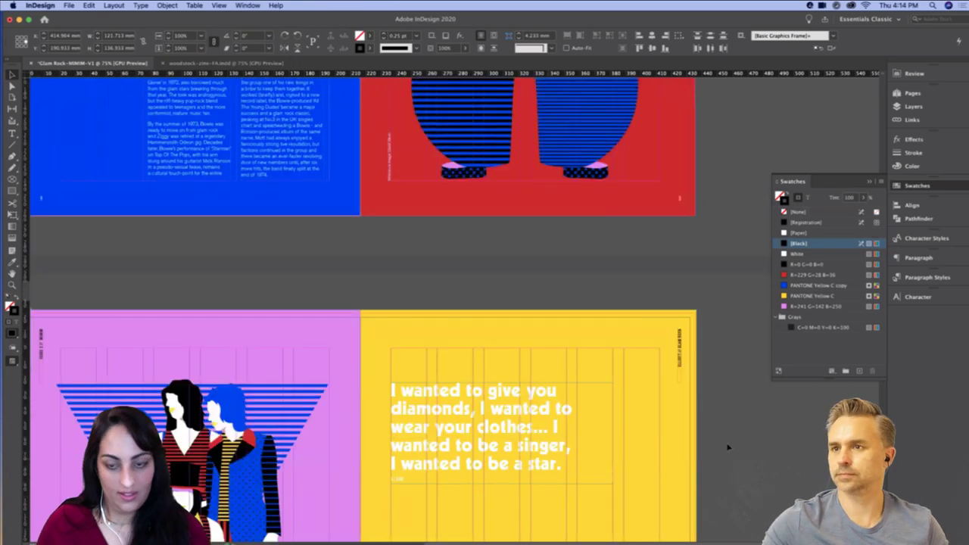
{"action": "scroll", "coordinate": [728, 447], "scroll_direction": "down", "scroll_amount": 5}
{"action": "scroll", "coordinate": [453, 305], "scroll_direction": "down", "scroll_amount": 2}
{"action": "key", "text": "super+v"}
{"action": "left_click_drag", "start_coordinate": [455, 306], "coordinate": [470, 361]}
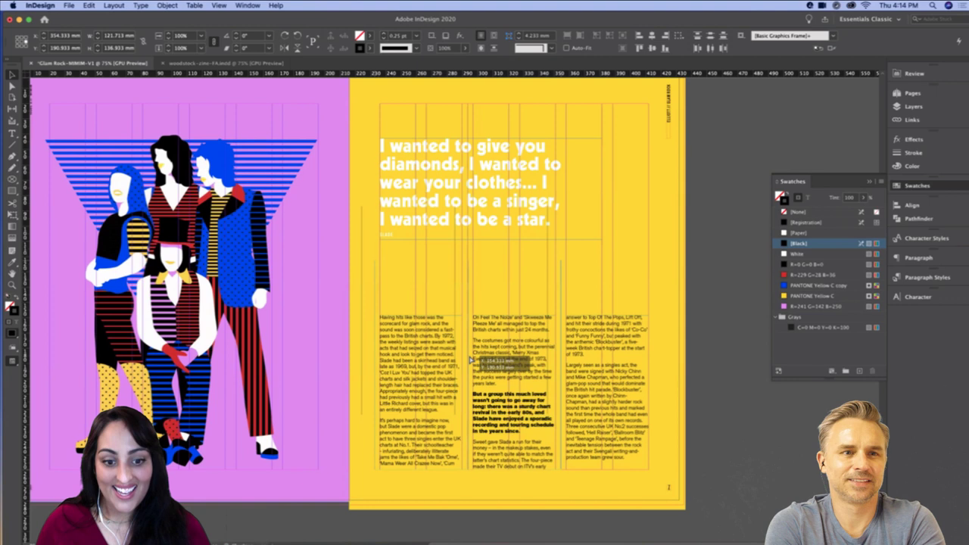
{"action": "left_click_drag", "start_coordinate": [468, 262], "coordinate": [470, 314]}
Duplicate the last column rule to the right side of the third column, and preview the page without guides
{"action": "left_click", "coordinate": [569, 471]}
{"action": "left_click_drag", "start_coordinate": [562, 467], "coordinate": [657, 460]}
{"action": "left_click", "coordinate": [757, 460]}
{"action": "key", "text": "w"}
{"action": "scroll", "coordinate": [734, 451], "scroll_direction": "right", "scroll_amount": 3}
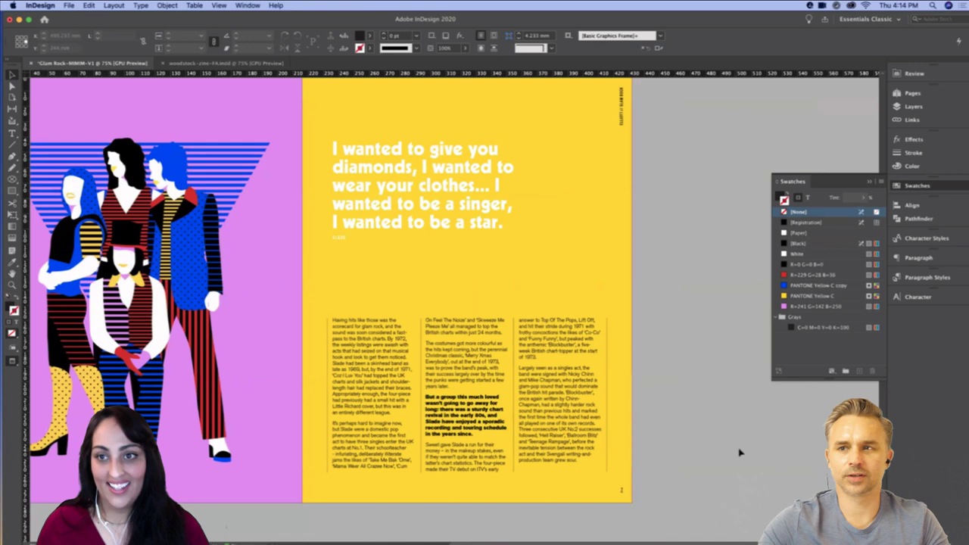
Examine the Slade text page with its column rules, both with and without guides
{"action": "scroll", "coordinate": [709, 341], "scroll_direction": "left", "scroll_amount": 1}
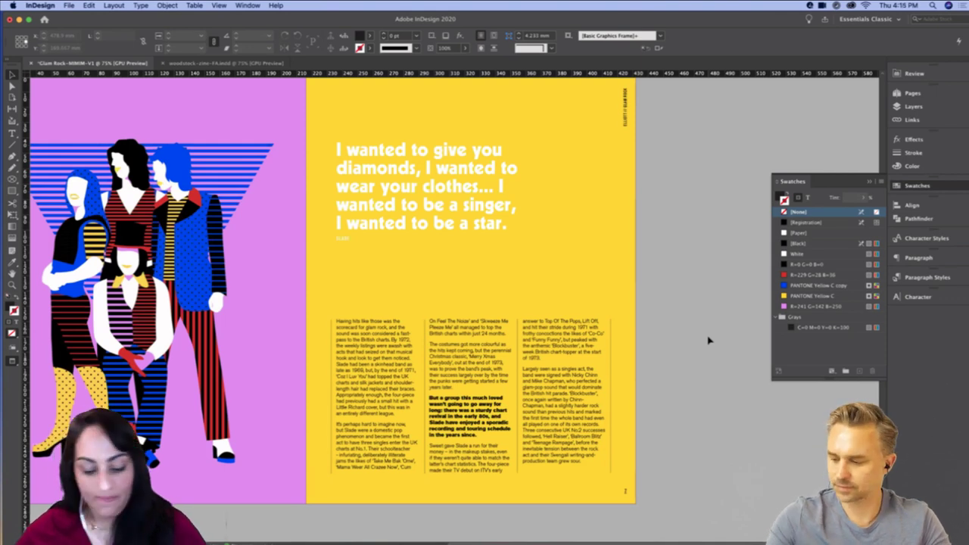
{"action": "left_click_drag", "start_coordinate": [698, 449], "coordinate": [665, 437]}
{"action": "key", "text": "w"}
{"action": "key", "text": "w"}
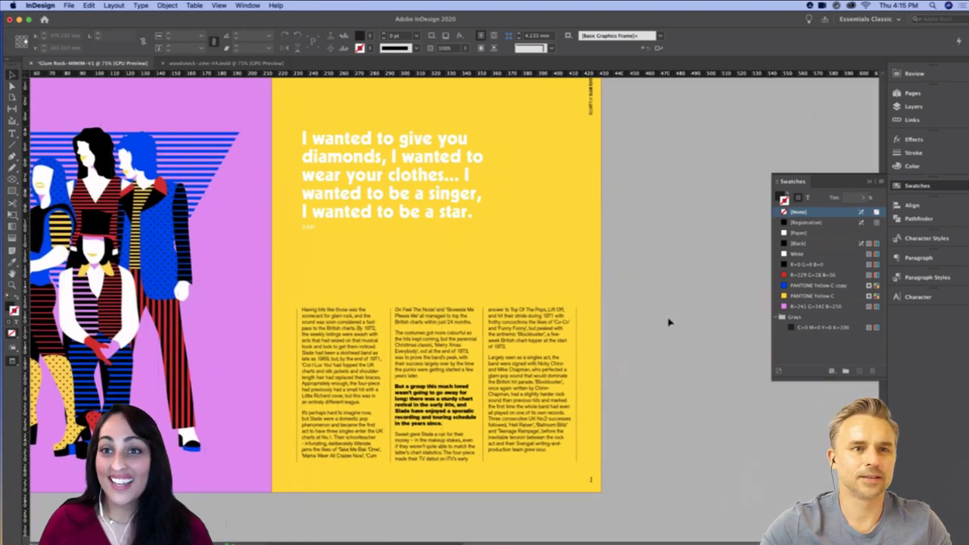
{"action": "left_click_drag", "start_coordinate": [639, 290], "coordinate": [663, 308]}
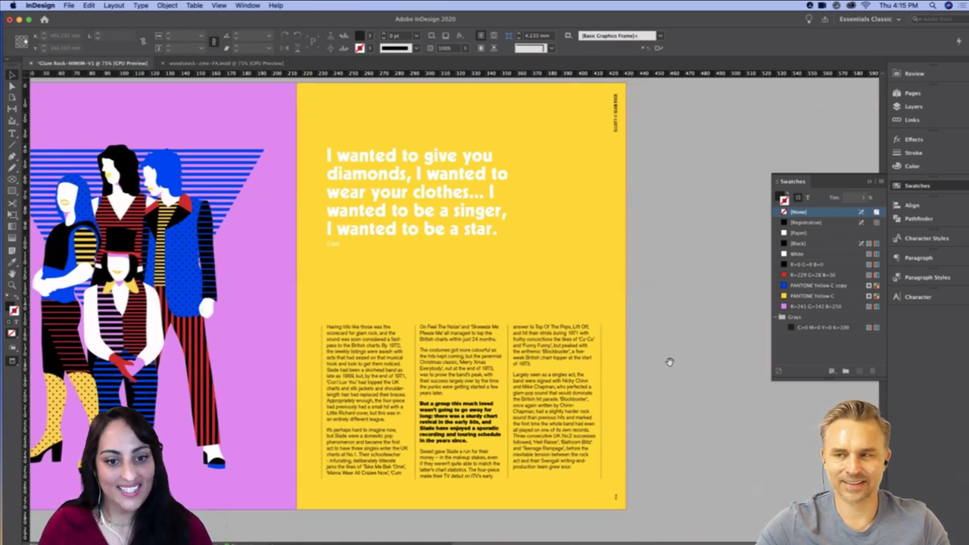
{"action": "scroll", "coordinate": [671, 346], "scroll_direction": "down", "scroll_amount": 1}
{"action": "key", "text": "w"}
{"action": "key", "text": "w"}
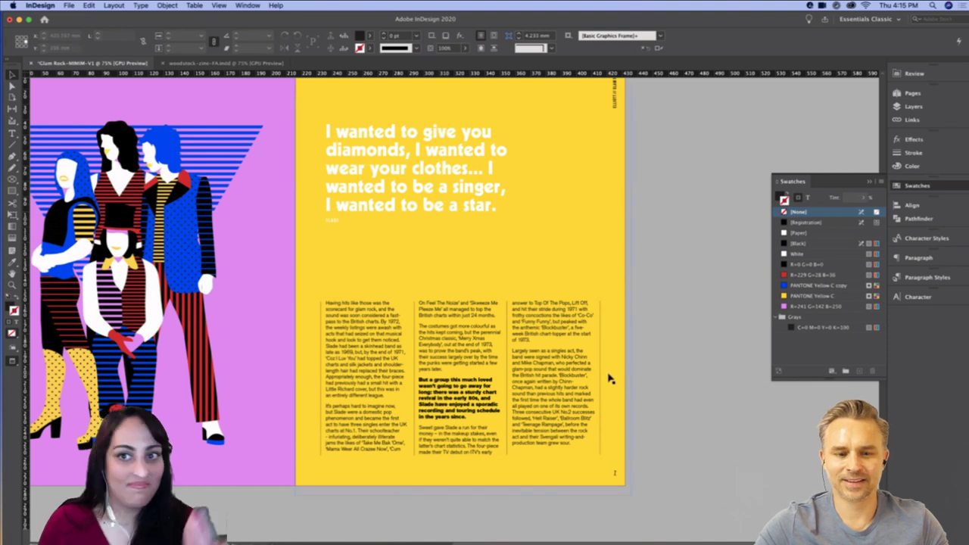
{"action": "left_click_drag", "start_coordinate": [639, 326], "coordinate": [650, 333]}
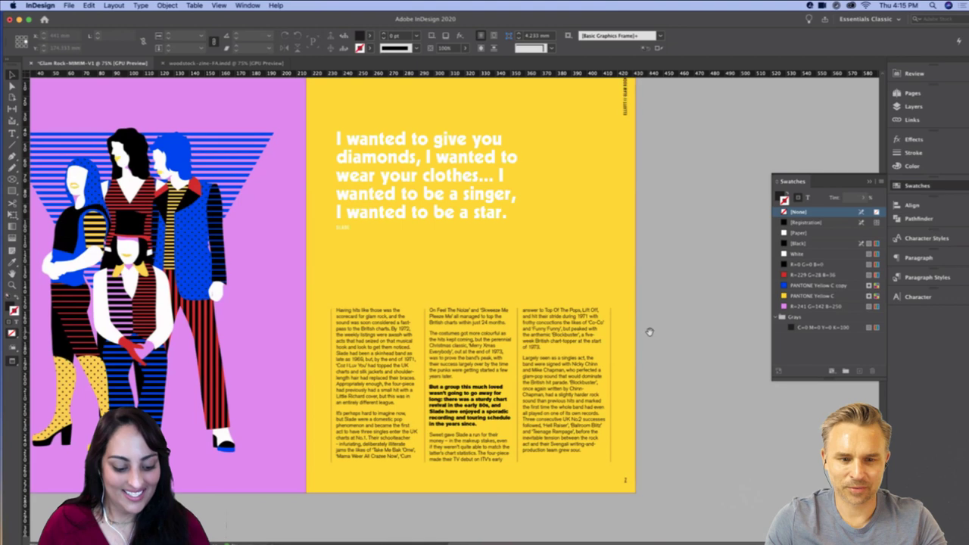
Show the guides on the Slade spread and pull the yellow background's bottom edge up to the bleed line
{"action": "left_click_drag", "start_coordinate": [372, 282], "coordinate": [466, 303]}
{"action": "key", "text": "w"}
{"action": "key", "text": "w"}
{"action": "key", "text": "w"}
{"action": "left_click", "coordinate": [565, 524]}
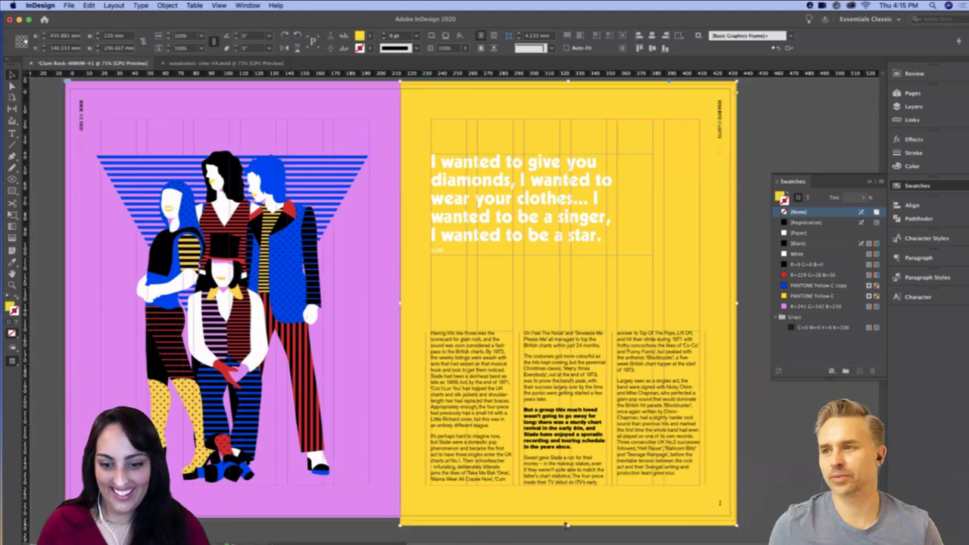
{"action": "left_click_drag", "start_coordinate": [569, 525], "coordinate": [569, 521]}
Extend the pink illustration frame down to the bleed line, making it 287.4 mm high, and preview the spread
{"action": "left_click", "coordinate": [244, 501]}
{"action": "left_click_drag", "start_coordinate": [232, 517], "coordinate": [231, 521]}
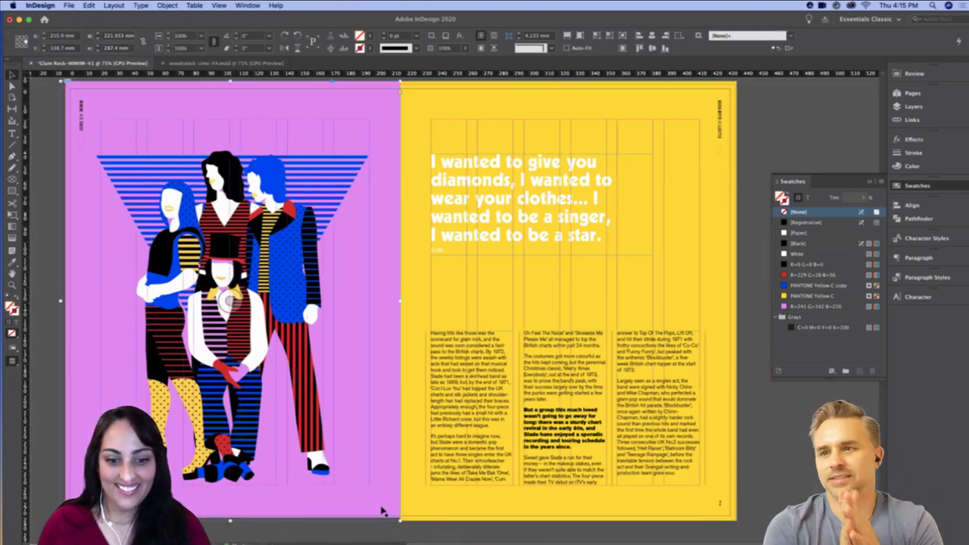
{"action": "double_click", "coordinate": [329, 513]}
{"action": "left_click_drag", "start_coordinate": [235, 521], "coordinate": [235, 521]}
{"action": "key", "text": "w"}
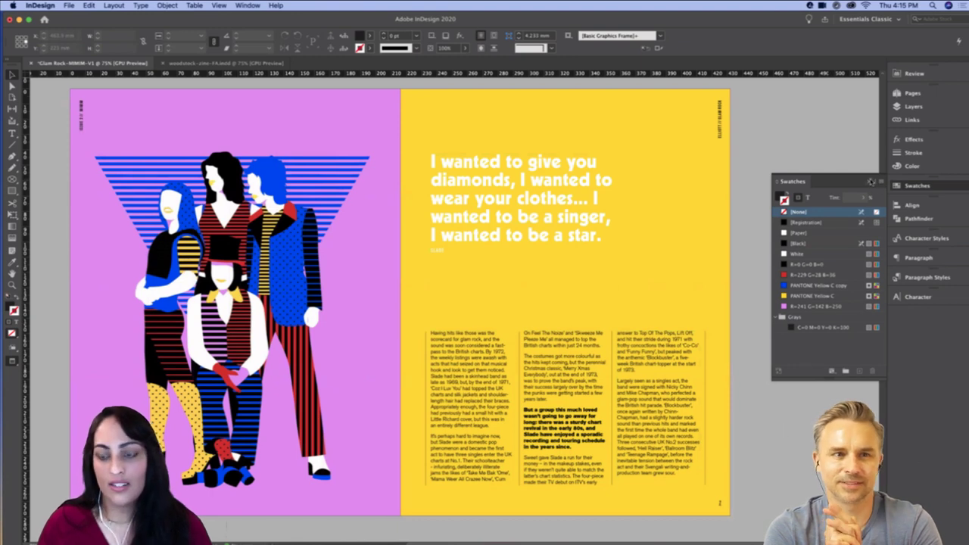
Collapse the swatches and review the Slade spread and the start of the blank spread below it
{"action": "left_click", "coordinate": [871, 181]}
{"action": "left_click_drag", "start_coordinate": [882, 253], "coordinate": [882, 254]}
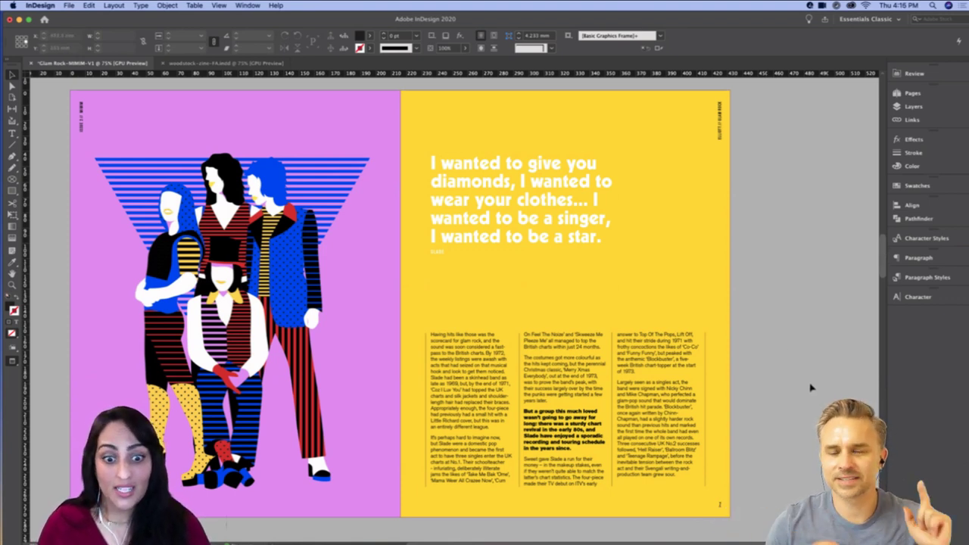
{"action": "scroll", "coordinate": [809, 390], "scroll_direction": "down", "scroll_amount": 1}
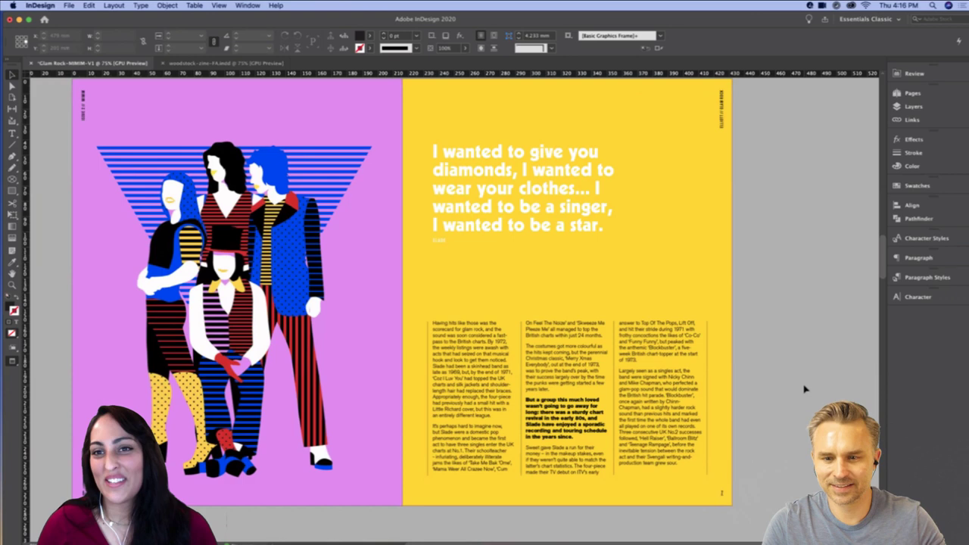
{"action": "scroll", "coordinate": [779, 359], "scroll_direction": "down", "scroll_amount": 5}
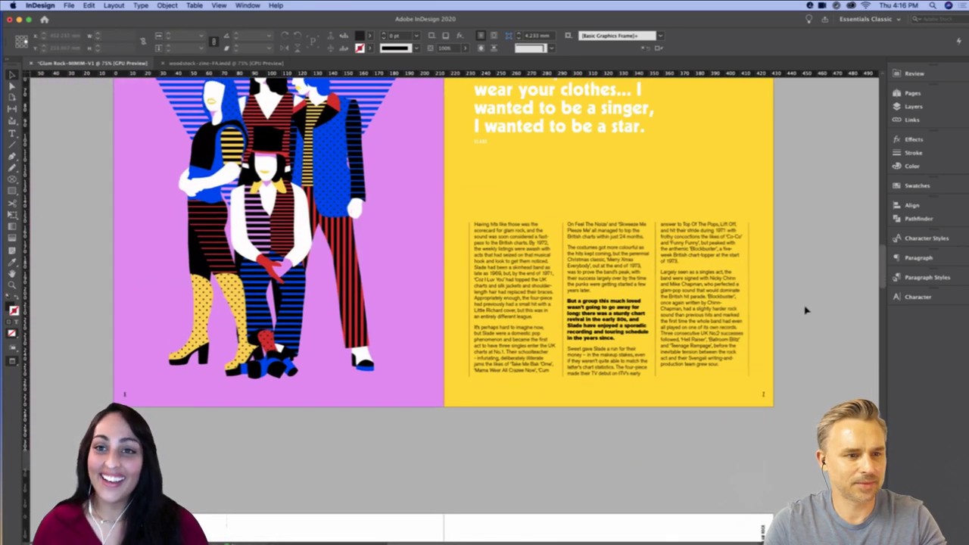
{"action": "scroll", "coordinate": [835, 362], "scroll_direction": "down", "scroll_amount": 5}
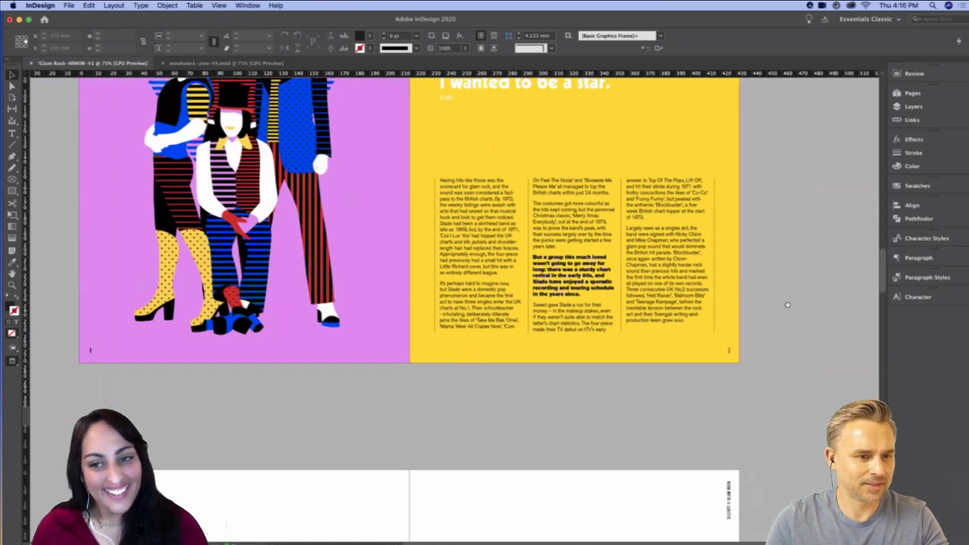
{"action": "scroll", "coordinate": [780, 368], "scroll_direction": "up", "scroll_amount": 5}
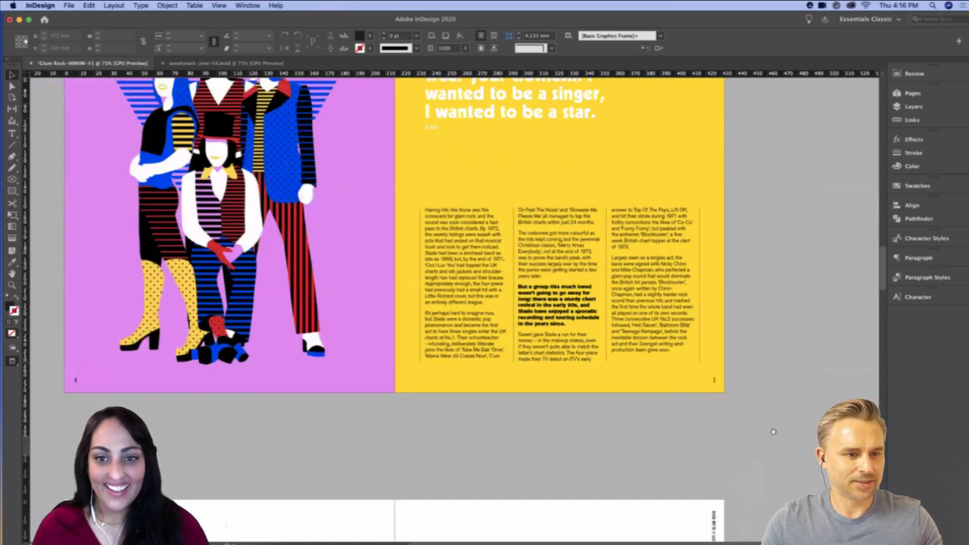
{"action": "left_click_drag", "start_coordinate": [772, 442], "coordinate": [773, 452]}
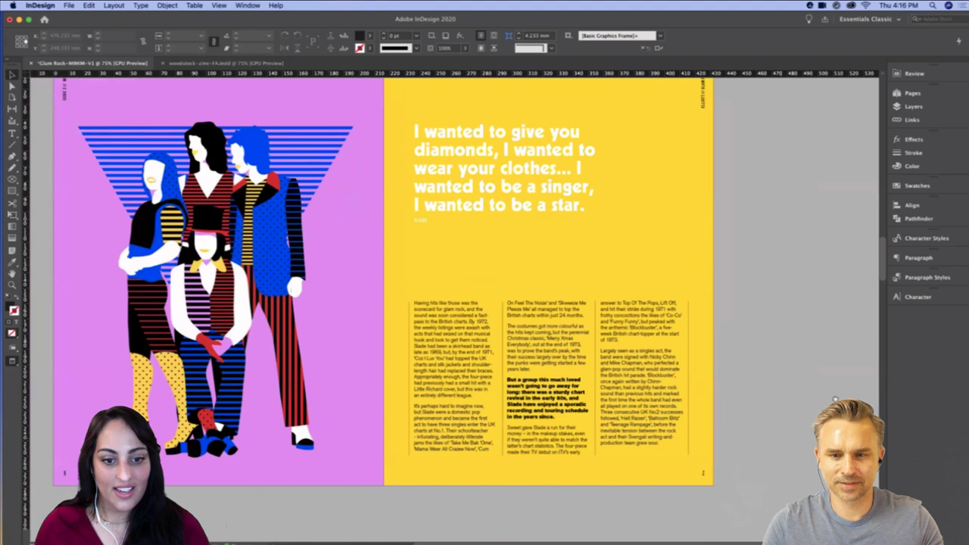
Switch to the TextEdit article content and copy the reference image credit at the end of Spread Three
{"action": "scroll", "coordinate": [835, 399], "scroll_direction": "left", "scroll_amount": 4}
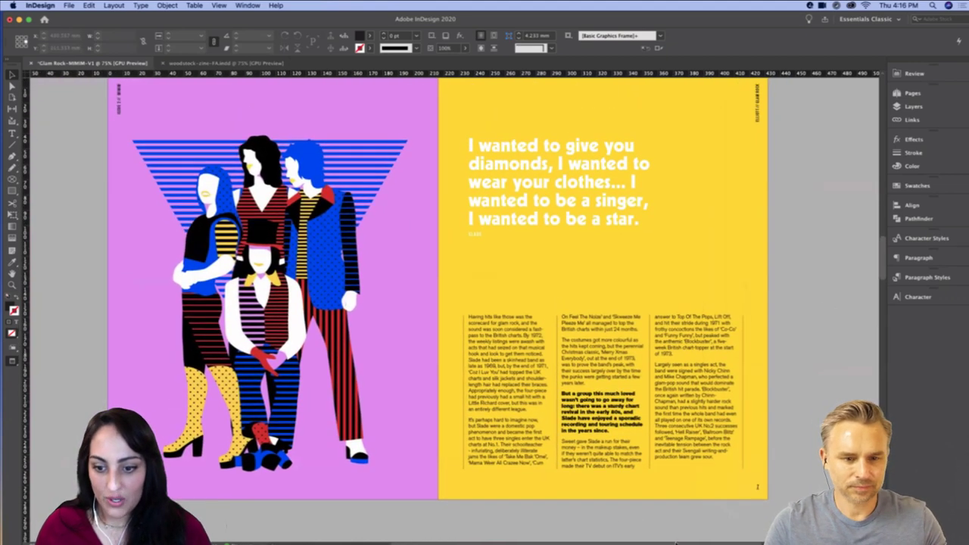
{"action": "left_click", "coordinate": [606, 529]}
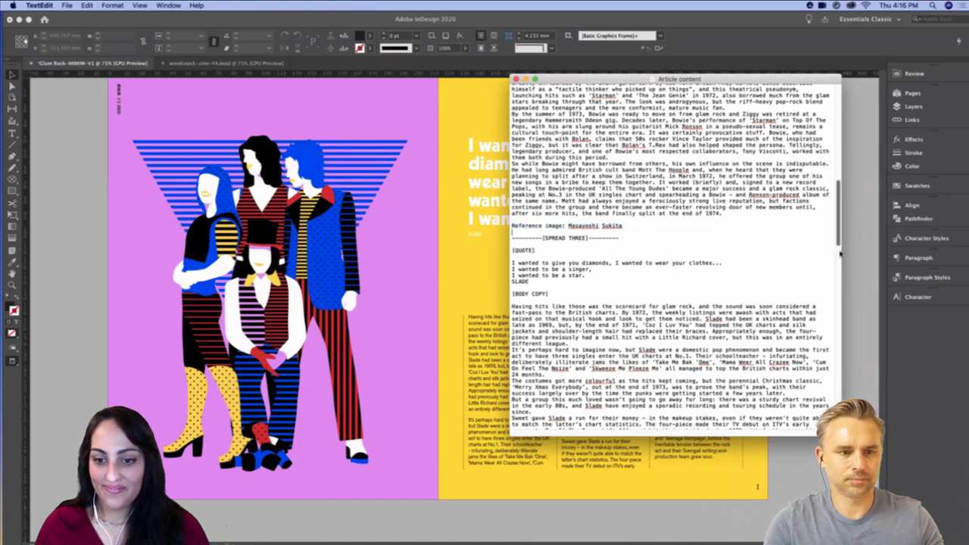
{"action": "scroll", "coordinate": [841, 265], "scroll_direction": "down", "scroll_amount": 5}
{"action": "left_click_drag", "start_coordinate": [619, 338], "coordinate": [495, 334]}
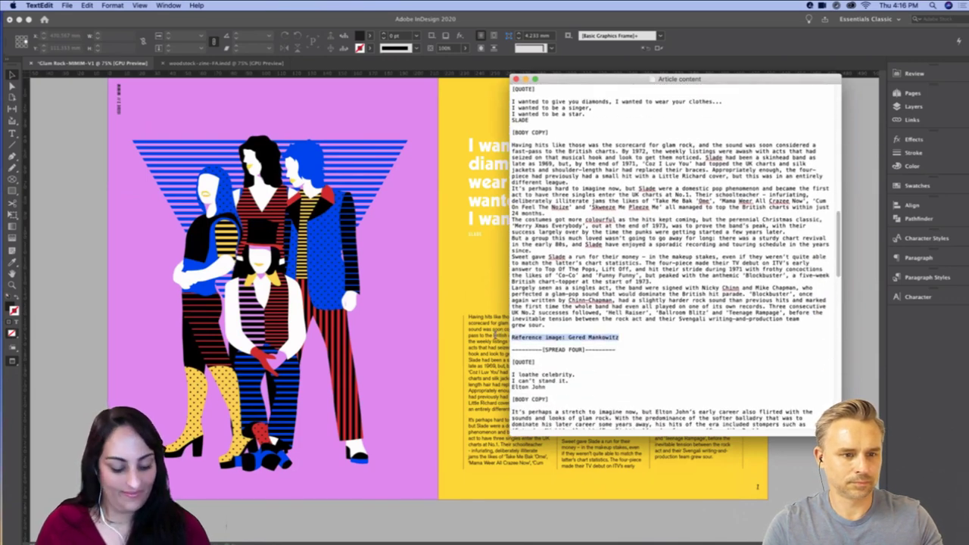
{"action": "key", "text": "super+c"}
{"action": "left_click", "coordinate": [793, 468]}
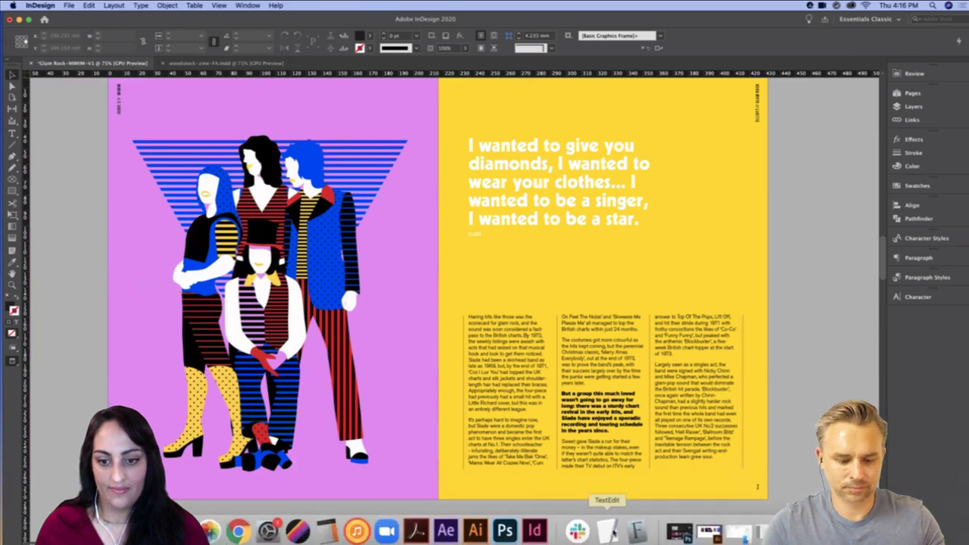
{"action": "left_click", "coordinate": [605, 533]}
{"action": "left_click_drag", "start_coordinate": [619, 338], "coordinate": [529, 337]}
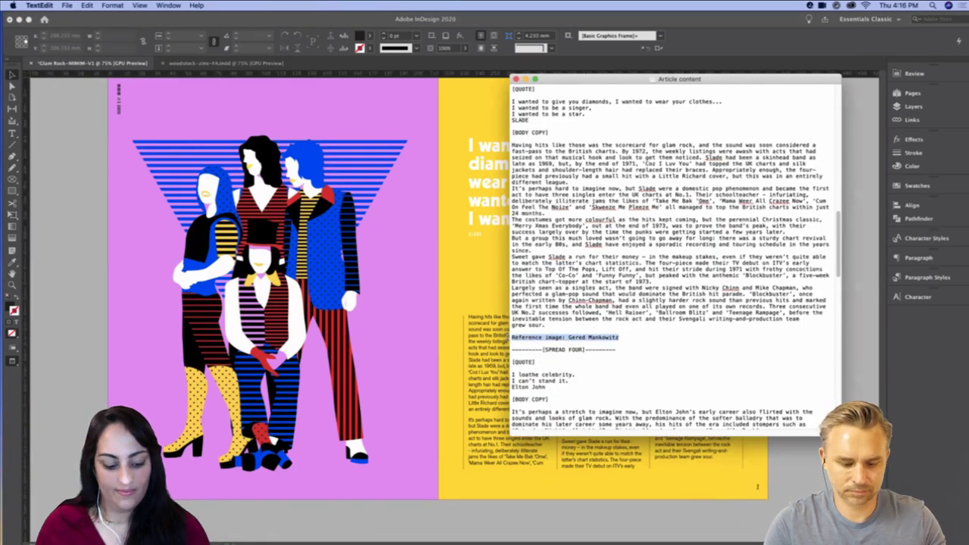
{"action": "key", "text": "super+Tab"}
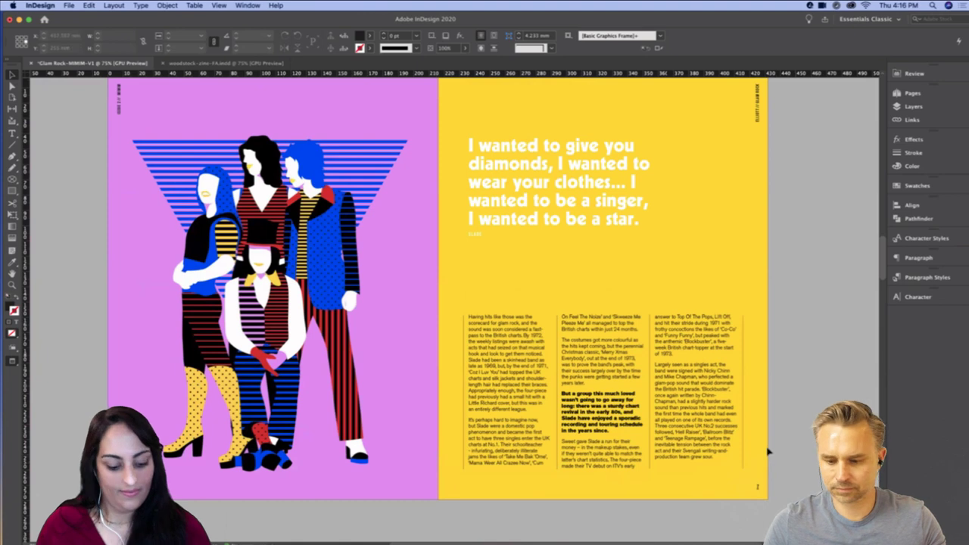
Paste the reference image credit into a new text frame about 79 mm wide above the yellow page's text columns
{"action": "key", "text": "t"}
{"action": "left_click_drag", "start_coordinate": [523, 282], "coordinate": [644, 292]}
{"action": "key", "text": "super+v"}
{"action": "key", "text": "Escape"}
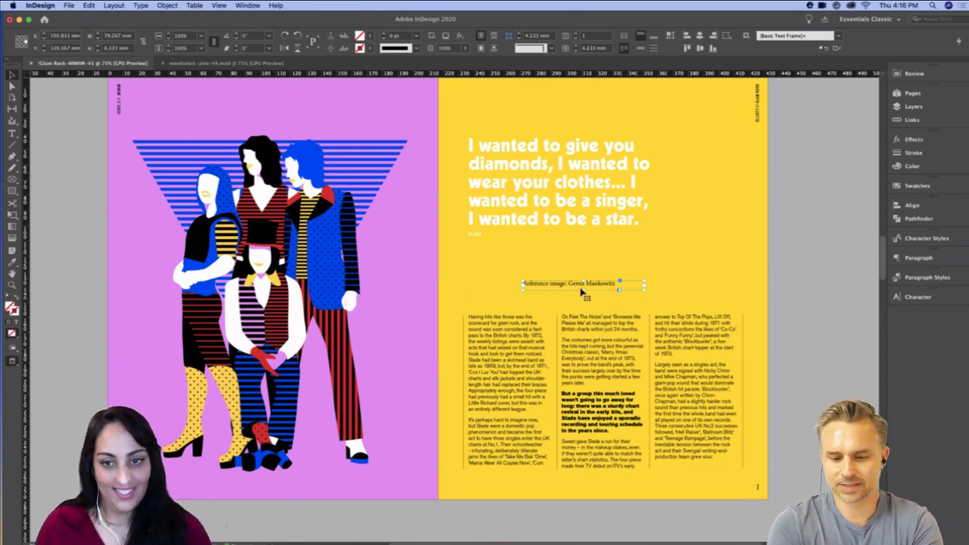
{"action": "triple_click", "coordinate": [566, 281]}
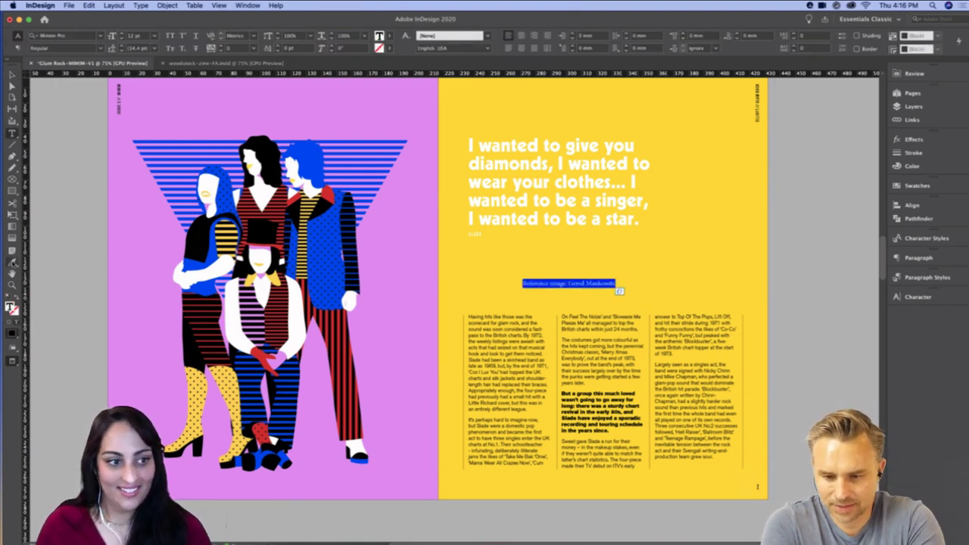
{"action": "key", "text": "Escape"}
Copy the vertical image credit from the red Bowie page onto the yellow page and turn it horizontal above the new credit
{"action": "scroll", "coordinate": [465, 368], "scroll_direction": "up", "scroll_amount": 5}
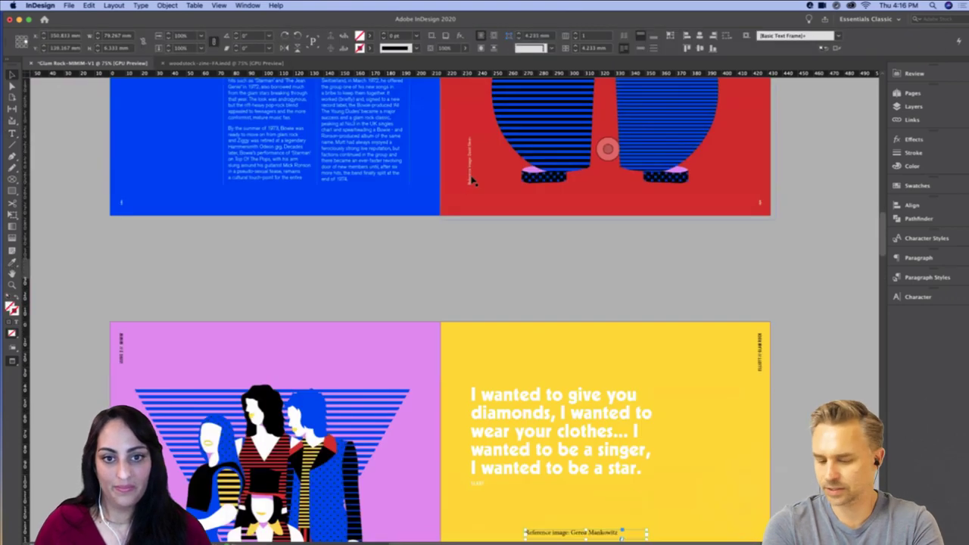
{"action": "left_click", "coordinate": [470, 178]}
{"action": "scroll", "coordinate": [416, 207], "scroll_direction": "down", "scroll_amount": 5}
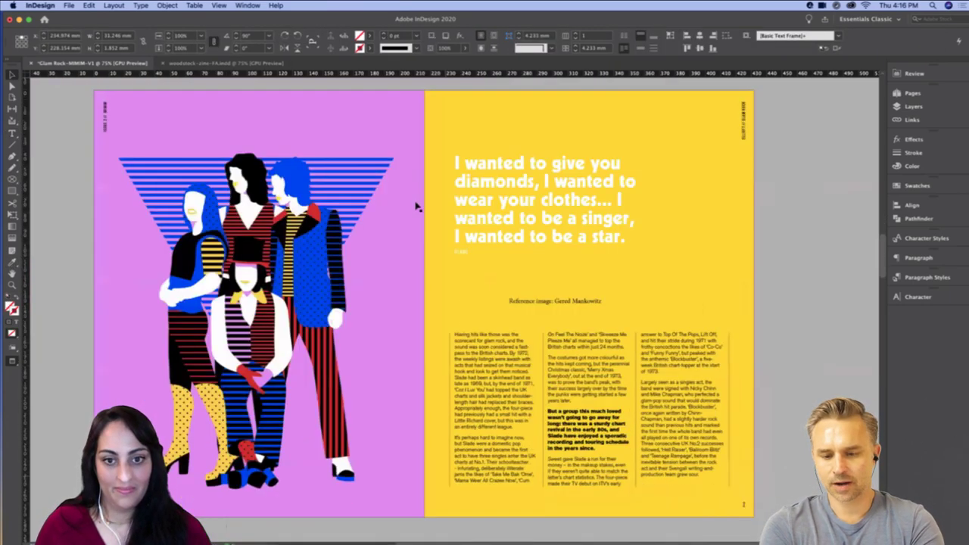
{"action": "scroll", "coordinate": [415, 206], "scroll_direction": "down", "scroll_amount": 2}
{"action": "left_click", "coordinate": [758, 314]}
{"action": "key", "text": "super+v"}
{"action": "left_click_drag", "start_coordinate": [461, 264], "coordinate": [531, 328]}
{"action": "left_click_drag", "start_coordinate": [469, 291], "coordinate": [483, 219]}
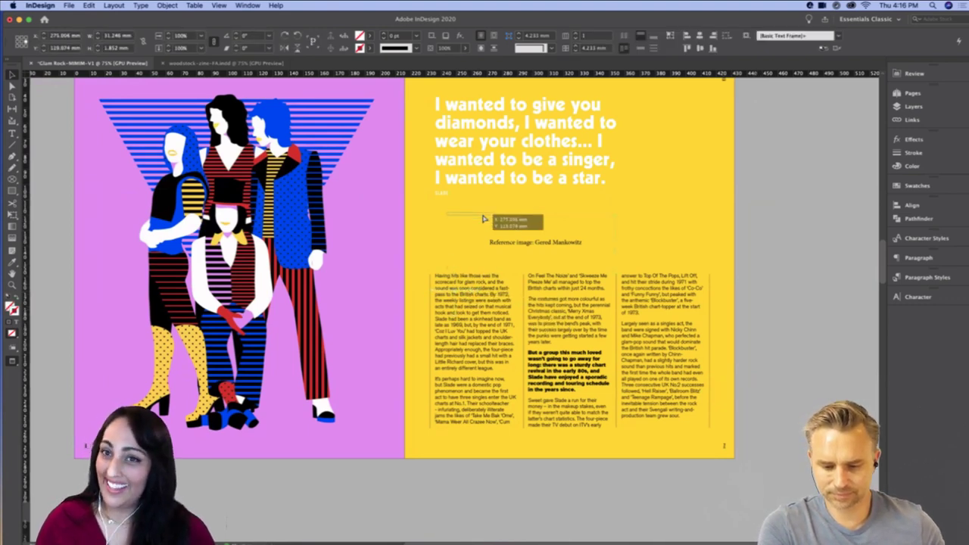
Match the new credit's text formatting to the copied credit with the Eyedropper and remove the copied credit
{"action": "triple_click", "coordinate": [515, 244]}
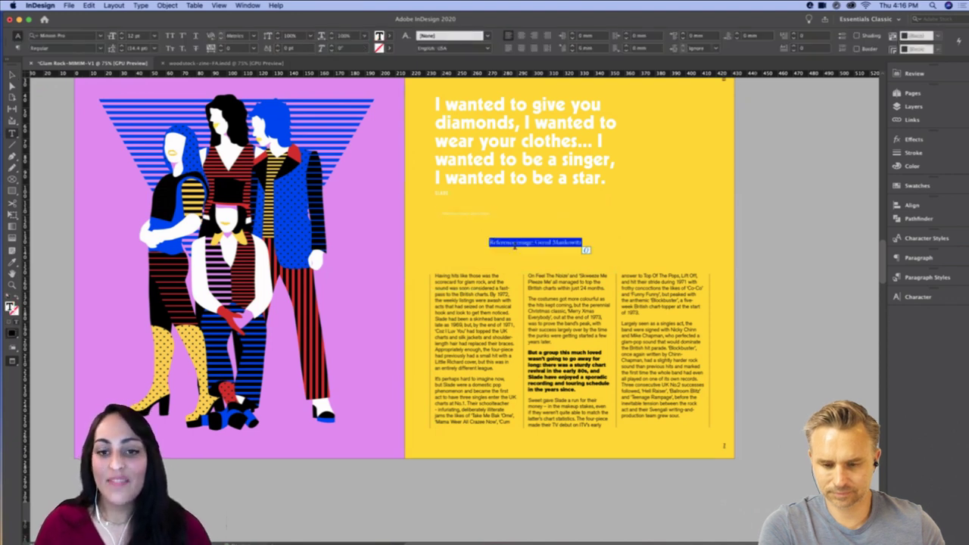
{"action": "left_click", "coordinate": [13, 262]}
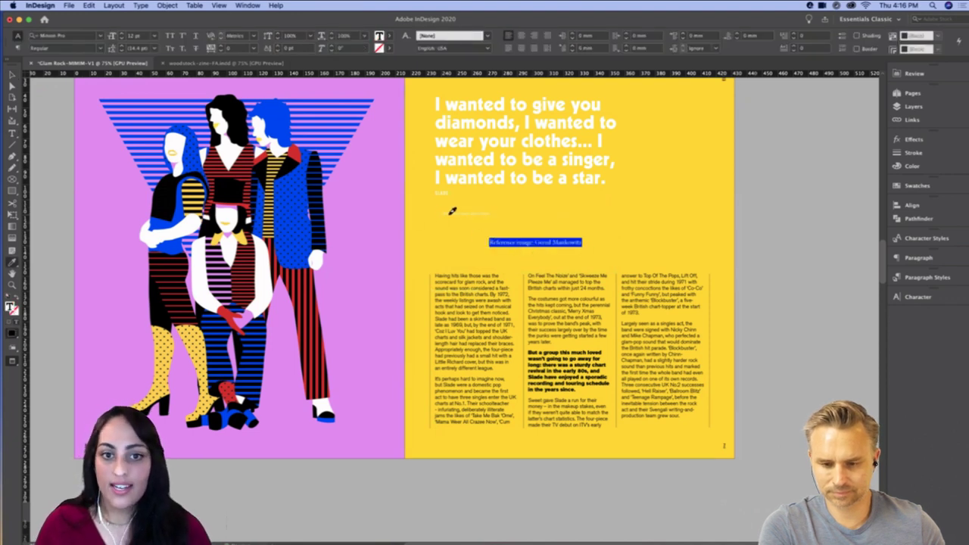
{"action": "left_click", "coordinate": [448, 214]}
{"action": "key", "text": "Escape"}
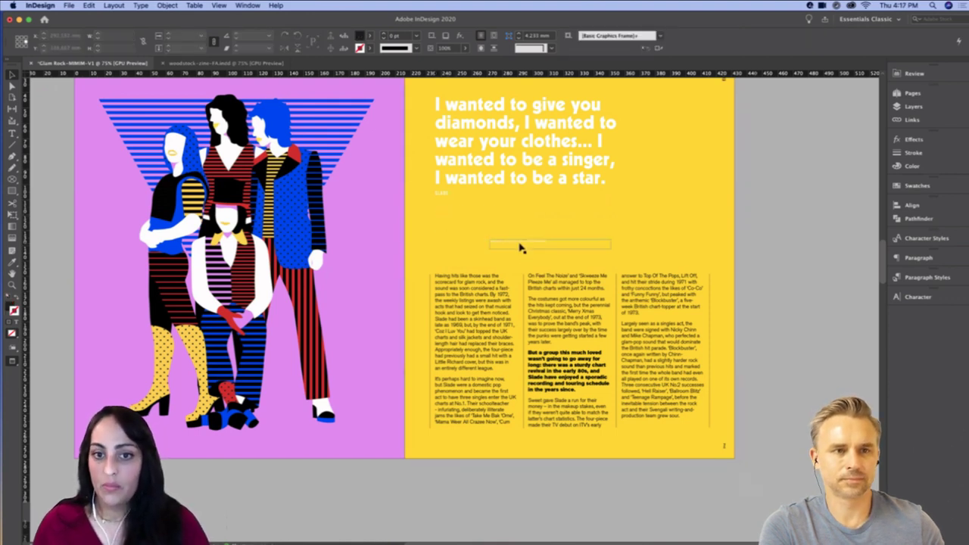
Rotate the new credit 90° and place it along the inner margin at the foot of the pink page, previewing the spread
{"action": "left_click_drag", "start_coordinate": [486, 250], "coordinate": [553, 340]}
{"action": "left_click_drag", "start_coordinate": [551, 277], "coordinate": [376, 392]}
{"action": "key", "text": "w"}
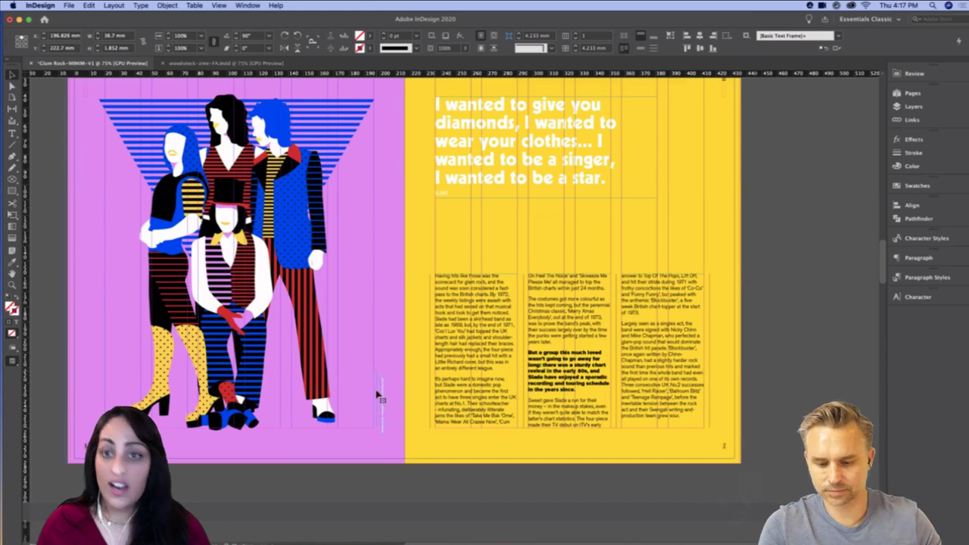
{"action": "left_click", "coordinate": [781, 392]}
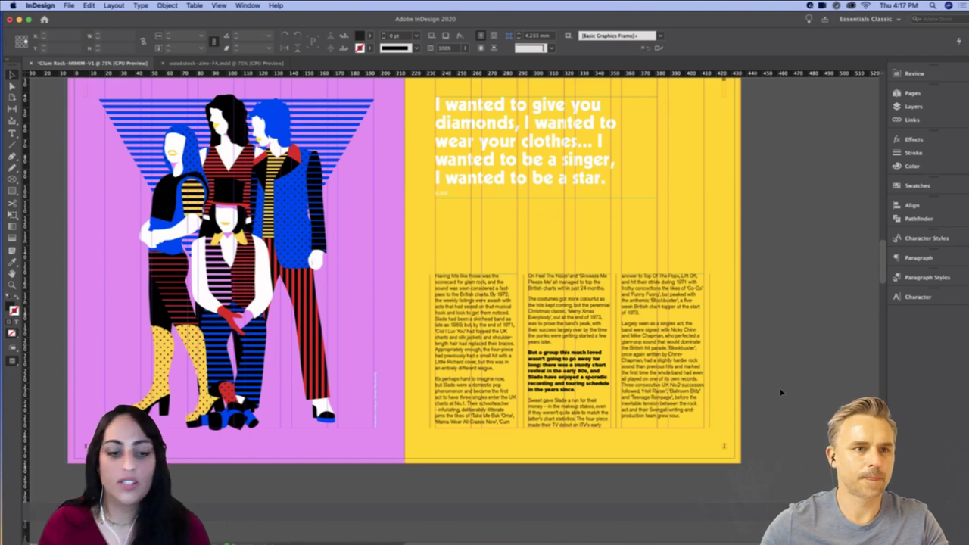
{"action": "key", "text": "w"}
{"action": "scroll", "coordinate": [766, 394], "scroll_direction": "down", "scroll_amount": 2}
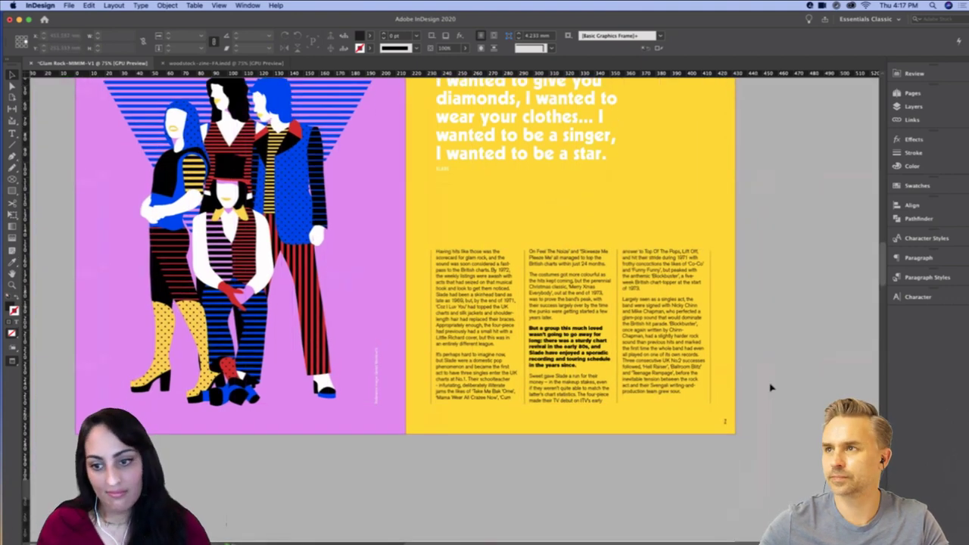
Place GlamRock-zine-V1b.jpg across the blank spread on pages 8-9, starting at the upper-left bleed corner
{"action": "left_click_drag", "start_coordinate": [882, 282], "coordinate": [887, 313]}
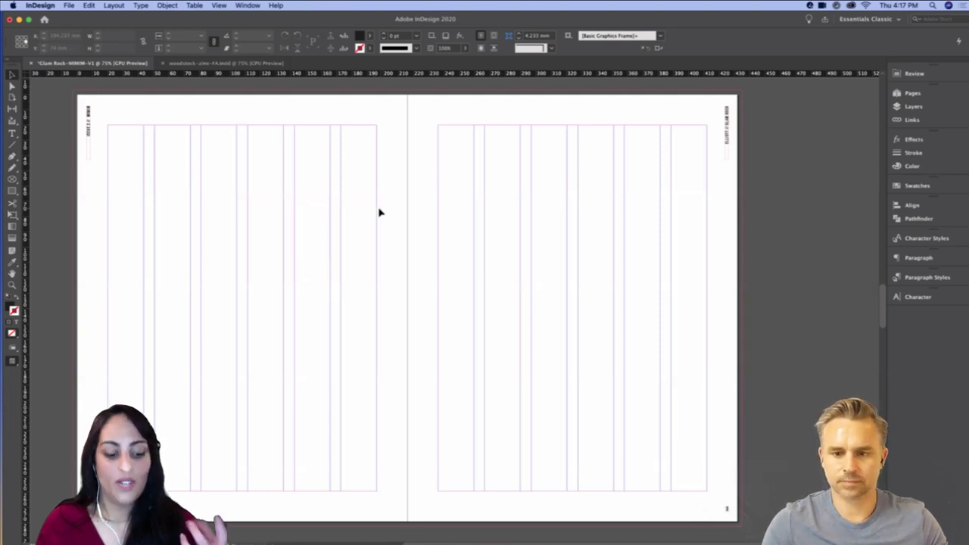
{"action": "left_click_drag", "start_coordinate": [296, 203], "coordinate": [327, 202]}
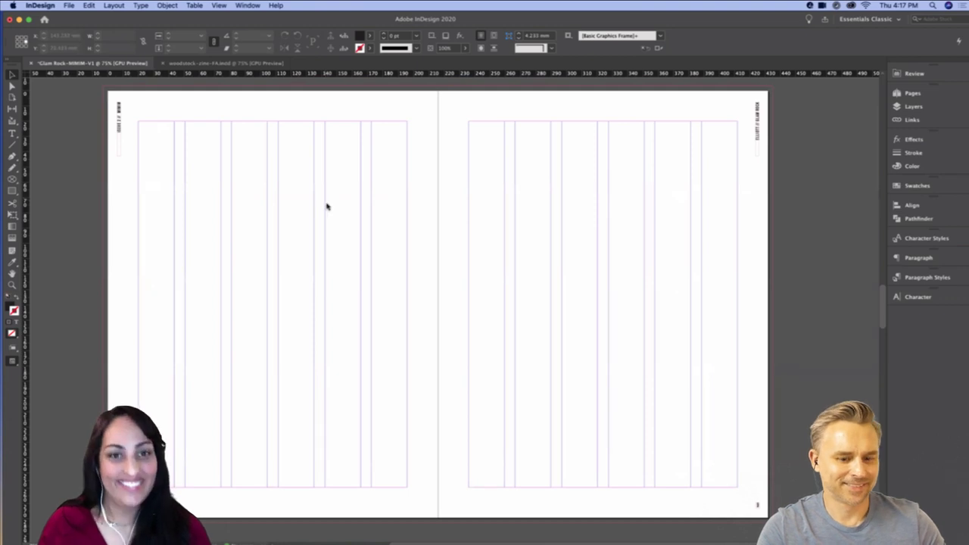
{"action": "key", "text": "super+d"}
{"action": "left_click", "coordinate": [330, 100]}
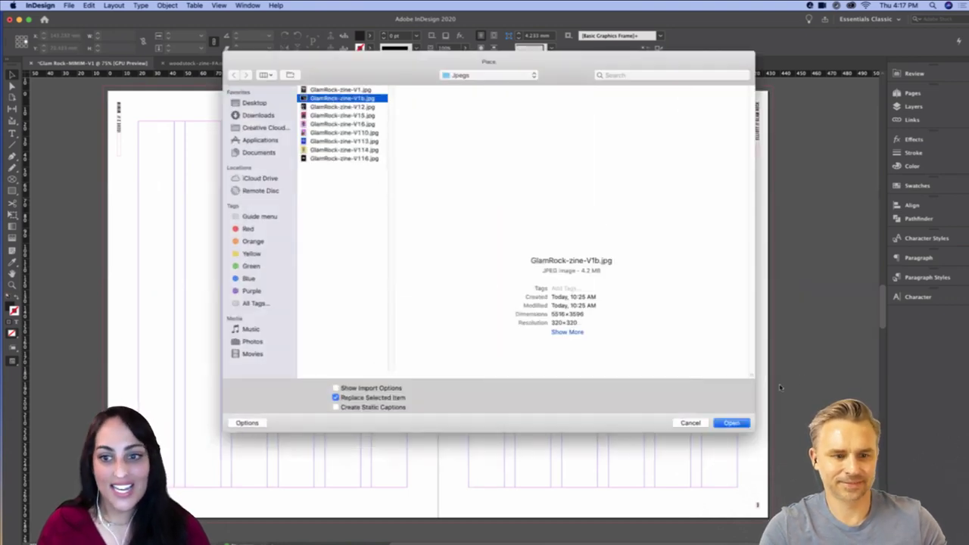
{"action": "left_click", "coordinate": [734, 423]}
{"action": "left_click", "coordinate": [104, 87]}
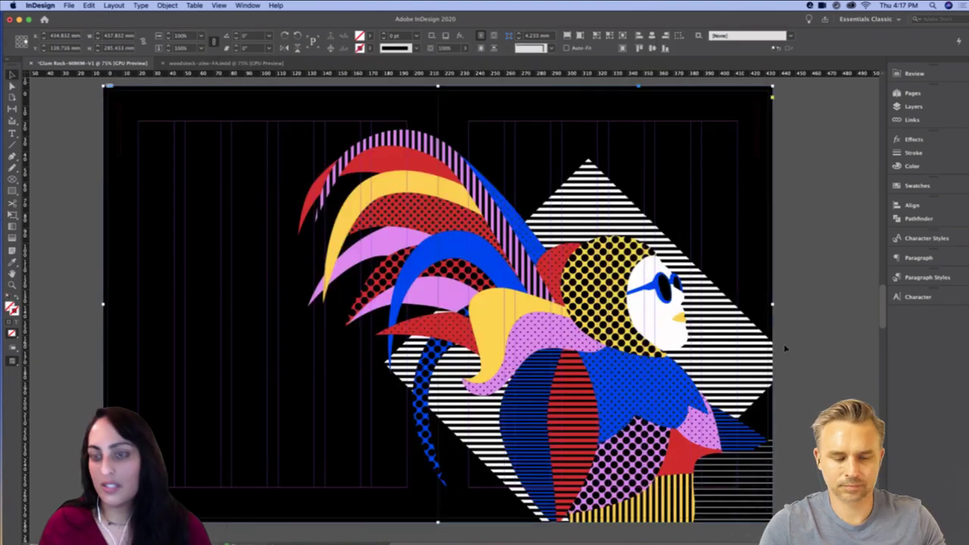
{"action": "left_click", "coordinate": [856, 189]}
Apply B-Master to pages 8-9 for white running headers and page number, and preview the spread
{"action": "left_click", "coordinate": [909, 93]}
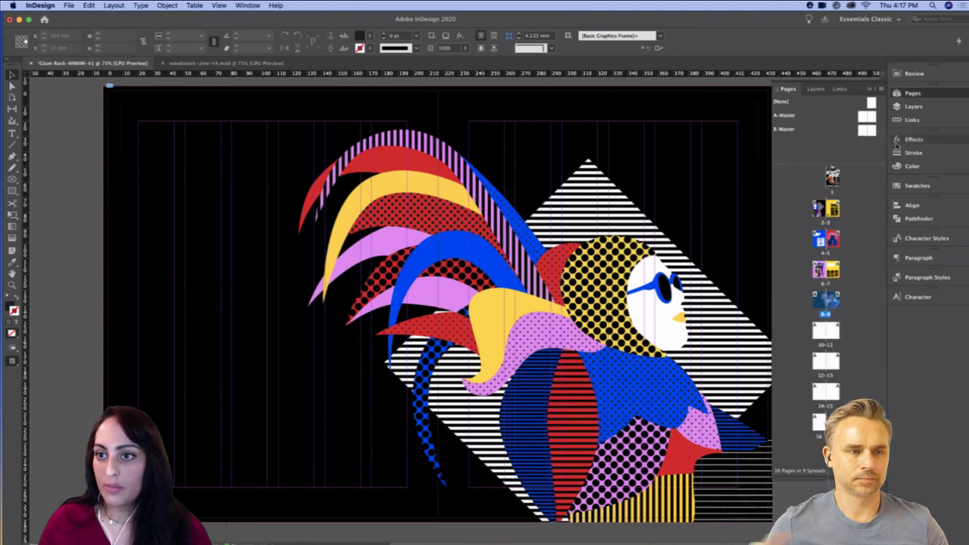
{"action": "left_click", "coordinate": [866, 130]}
{"action": "left_click_drag", "start_coordinate": [872, 131], "coordinate": [833, 301]}
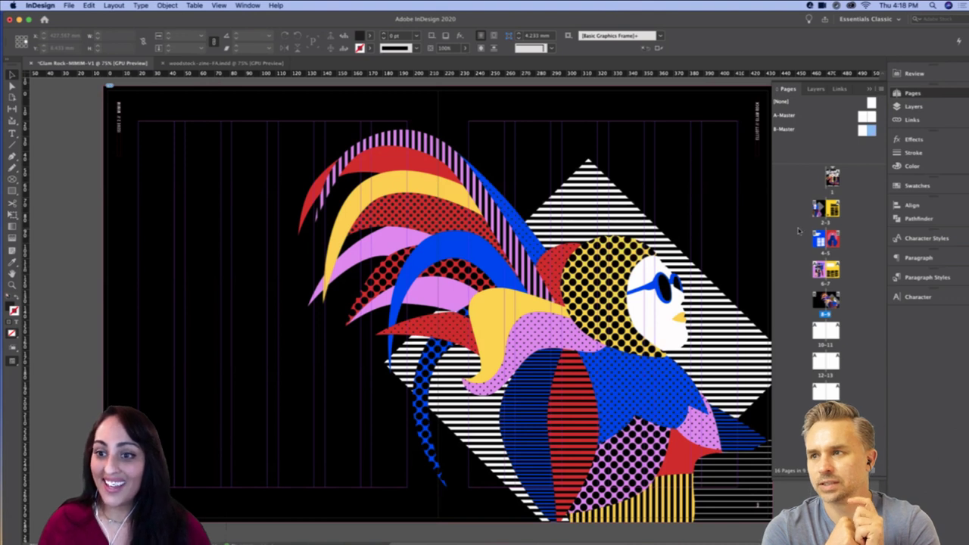
{"action": "left_click", "coordinate": [870, 89]}
{"action": "key", "text": "w"}
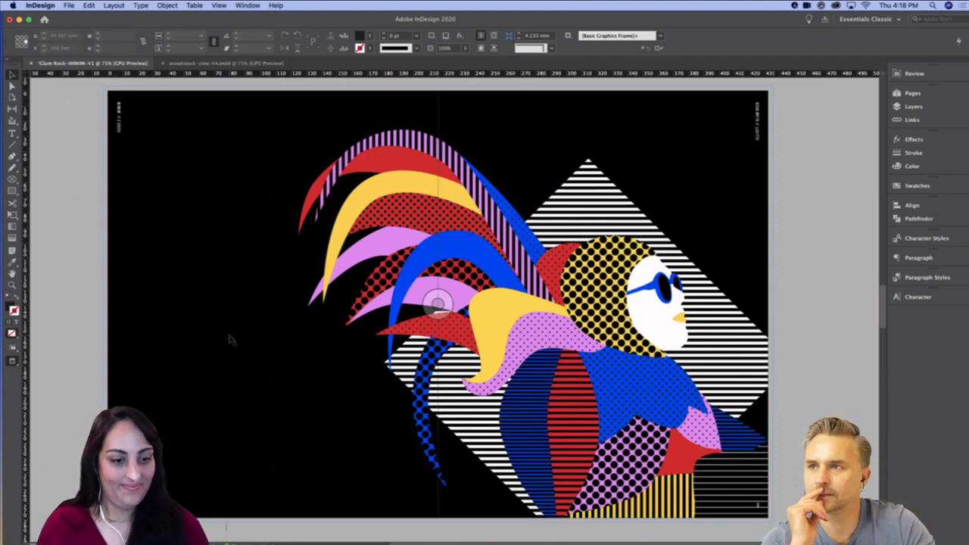
Switch to the TextEdit article content and copy the Spread Four text, from the quote heading through the reference image credit
{"action": "mouse_move", "coordinate": [475, 531]}
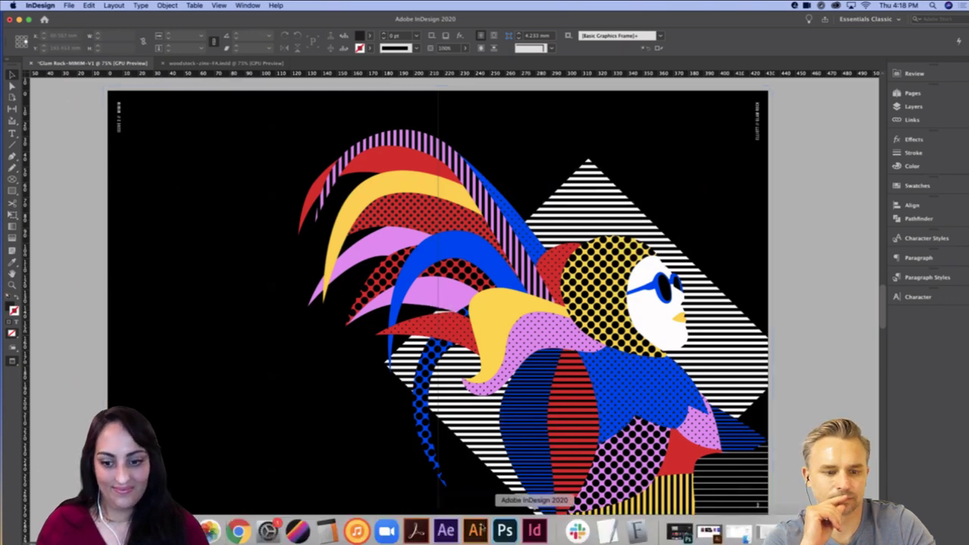
{"action": "left_click", "coordinate": [603, 532]}
{"action": "scroll", "coordinate": [824, 261], "scroll_direction": "down", "scroll_amount": 10}
{"action": "scroll", "coordinate": [631, 286], "scroll_direction": "up", "scroll_amount": 3}
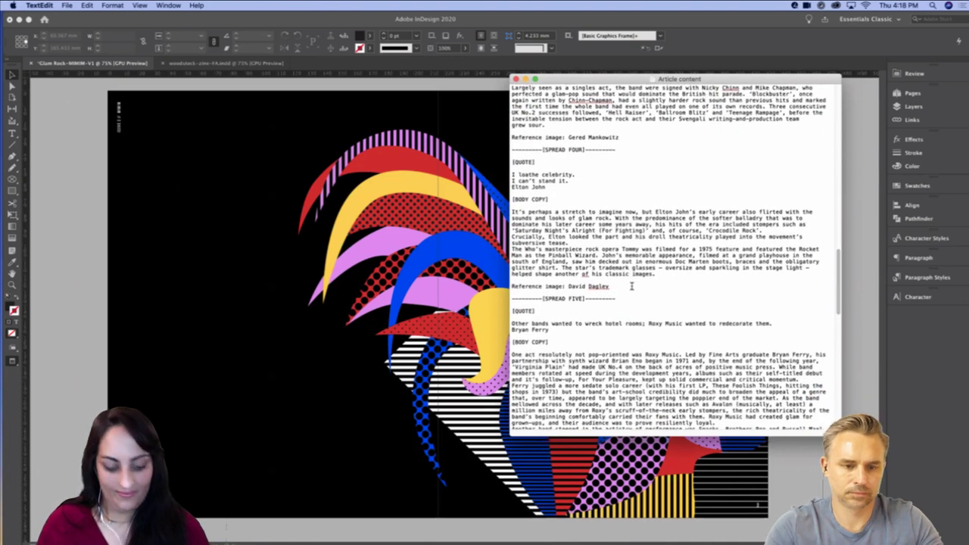
{"action": "mouse_move", "coordinate": [512, 161]}
{"action": "left_mouse_down"}
{"action": "mouse_move", "coordinate": [575, 286]}
{"action": "mouse_move", "coordinate": [632, 290]}
{"action": "mouse_move", "coordinate": [522, 203]}
{"action": "mouse_move", "coordinate": [505, 162]}
{"action": "left_mouse_up"}
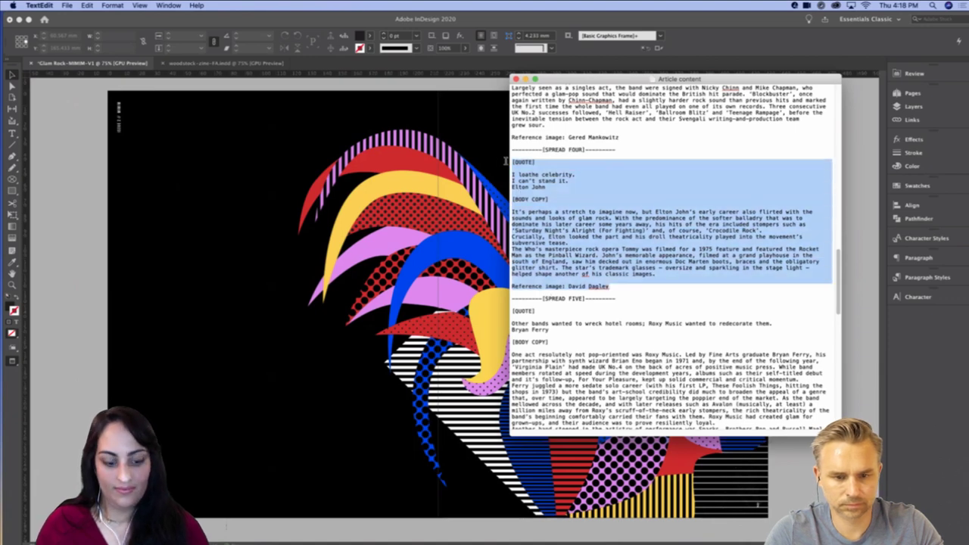
{"action": "key", "text": "super+m"}
Paste the Spread Four text into a new text frame at the lower left of the black spread
{"action": "left_click", "coordinate": [89, 378]}
{"action": "key", "text": "t"}
{"action": "left_click_drag", "start_coordinate": [151, 342], "coordinate": [288, 489]}
Apply the Body Copy paragraph style and the White swatch to all of the pasted Elton John text
{"action": "key", "text": "super+a"}
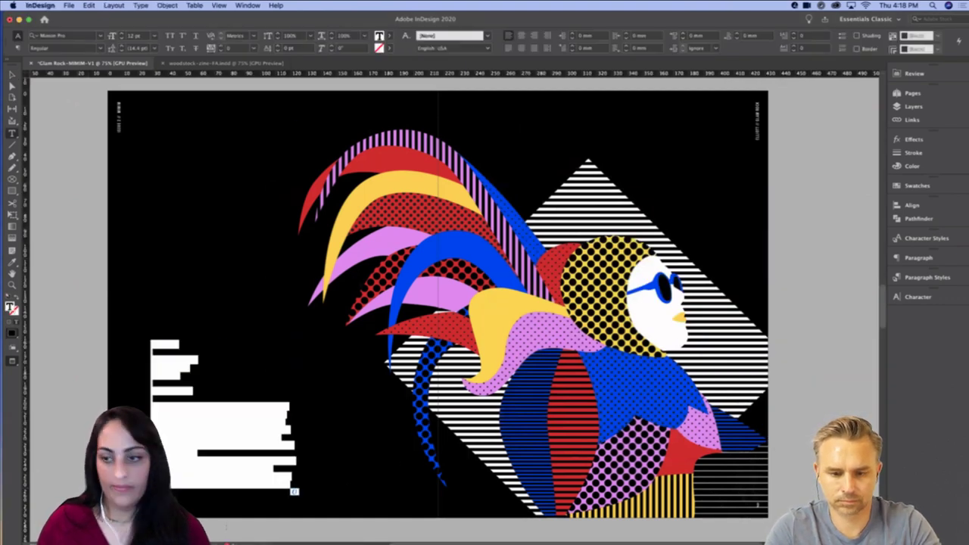
{"action": "left_click", "coordinate": [925, 257]}
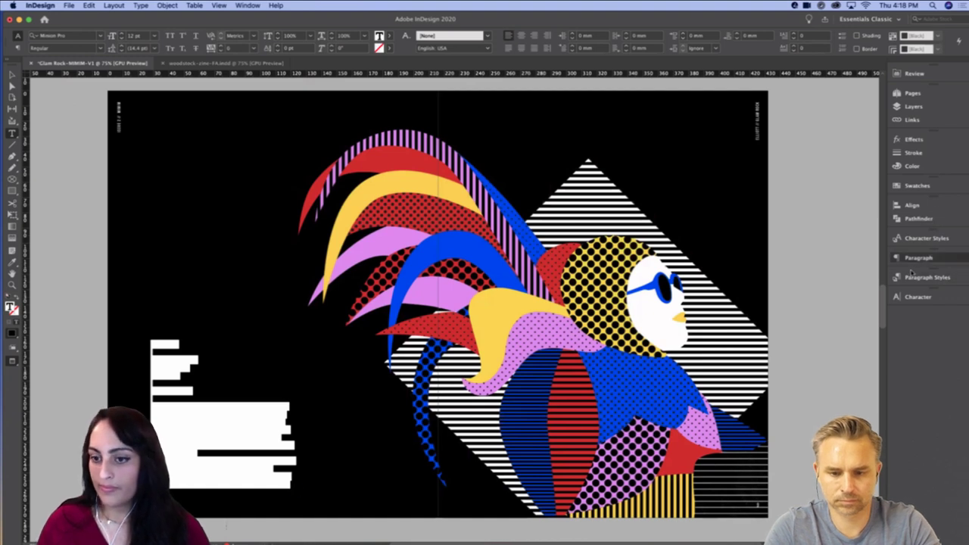
{"action": "left_click", "coordinate": [929, 278]}
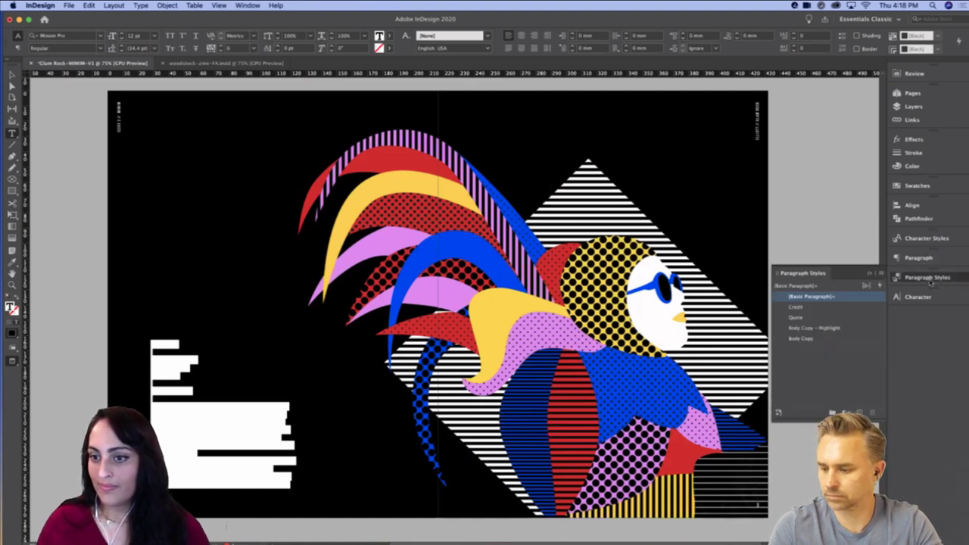
{"action": "left_click", "coordinate": [805, 339]}
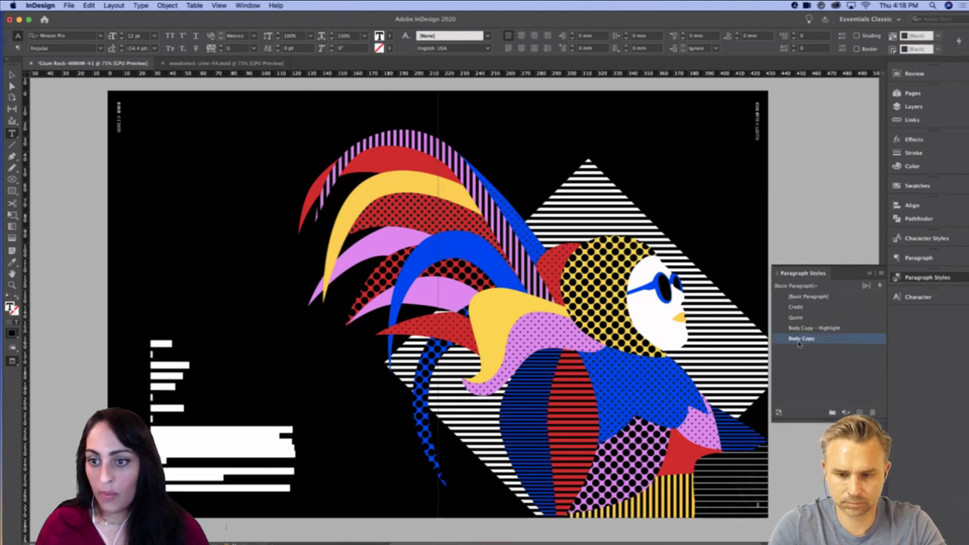
{"action": "left_click", "coordinate": [917, 185]}
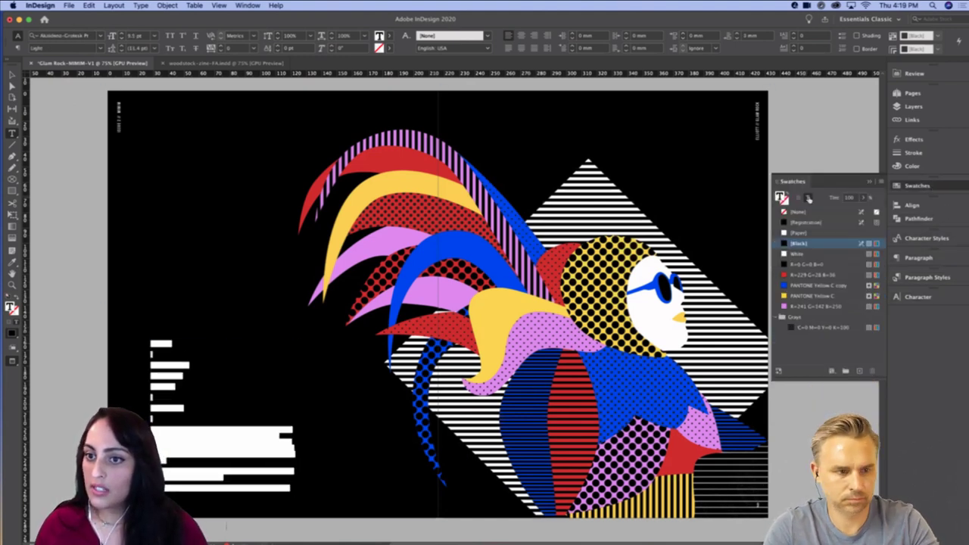
{"action": "left_click", "coordinate": [804, 255]}
Extend the Elton John text frame upward to about 159 mm high so it holds the whole text, and collapse the swatches
{"action": "left_click", "coordinate": [264, 449]}
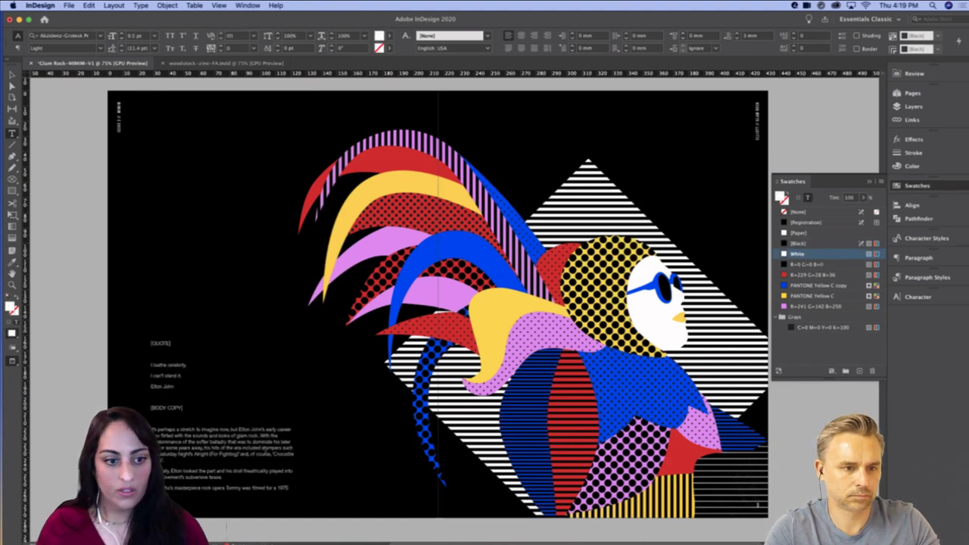
{"action": "key", "text": "Escape"}
{"action": "left_click_drag", "start_coordinate": [267, 488], "coordinate": [222, 478]}
{"action": "left_click", "coordinate": [869, 183]}
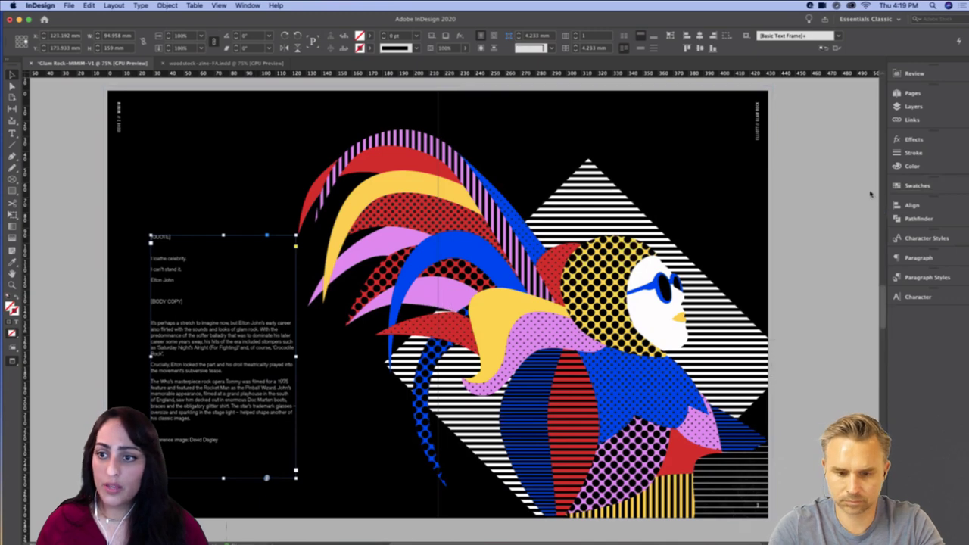
Detach the list of paragraph styles and position it beside the Elton John text, leaving the frame deselected
{"action": "left_click", "coordinate": [949, 280]}
{"action": "left_click_drag", "start_coordinate": [804, 281], "coordinate": [720, 283]}
{"action": "key", "text": "super+equal"}
{"action": "key", "text": "super+equal"}
{"action": "left_click", "coordinate": [244, 305]}
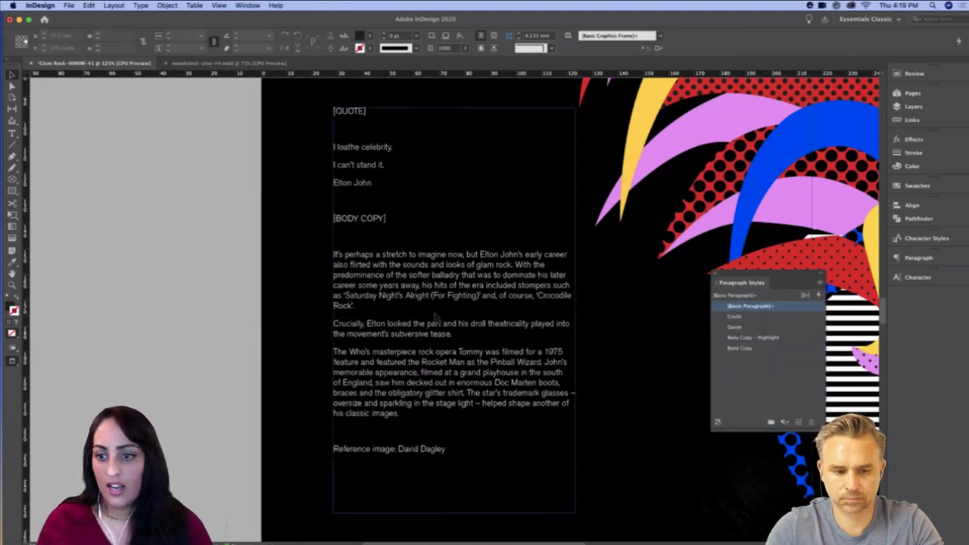
Select all of the Elton John text and check the overrides on its Body Copy paragraph style
{"action": "double_click", "coordinate": [418, 365]}
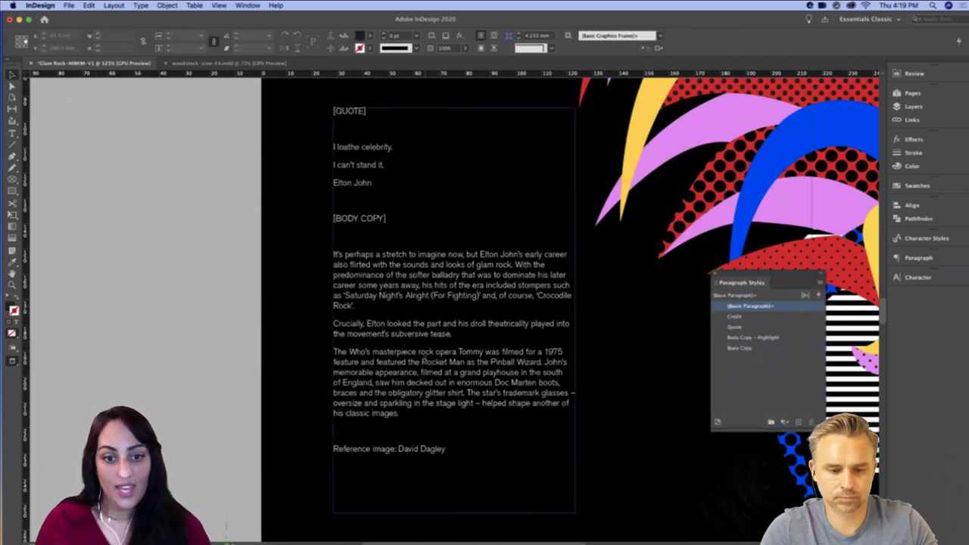
{"action": "triple_click", "coordinate": [419, 363]}
{"action": "key", "text": "super+a"}
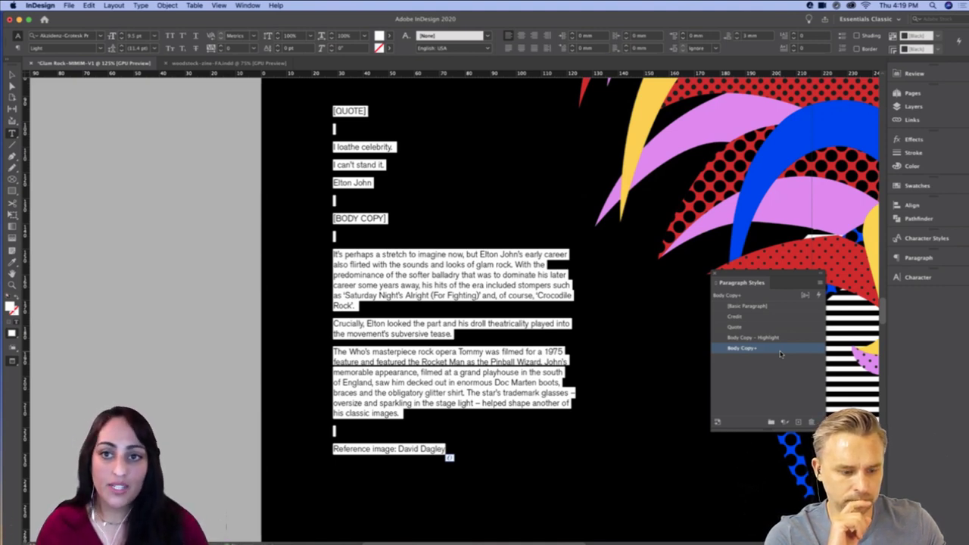
{"action": "left_click", "coordinate": [477, 334]}
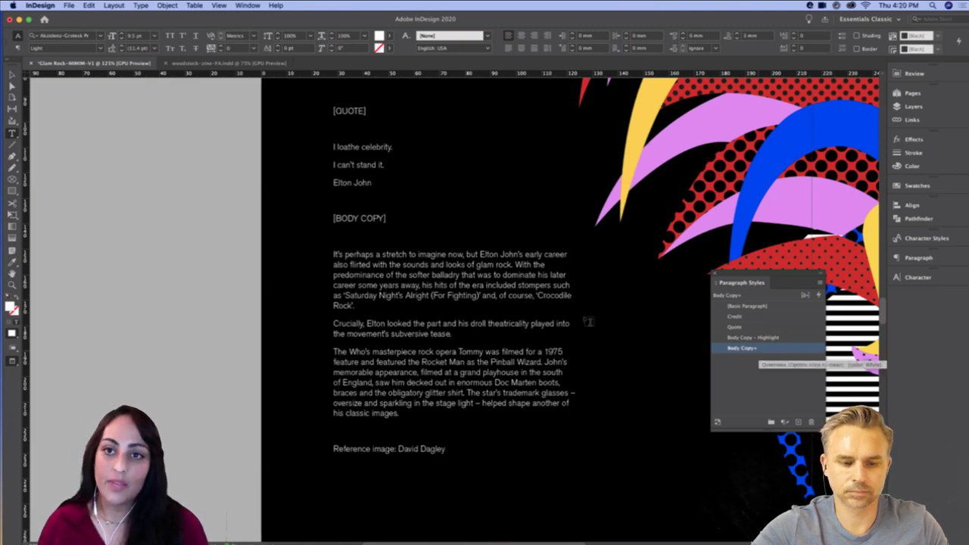
{"action": "key", "text": "Escape"}
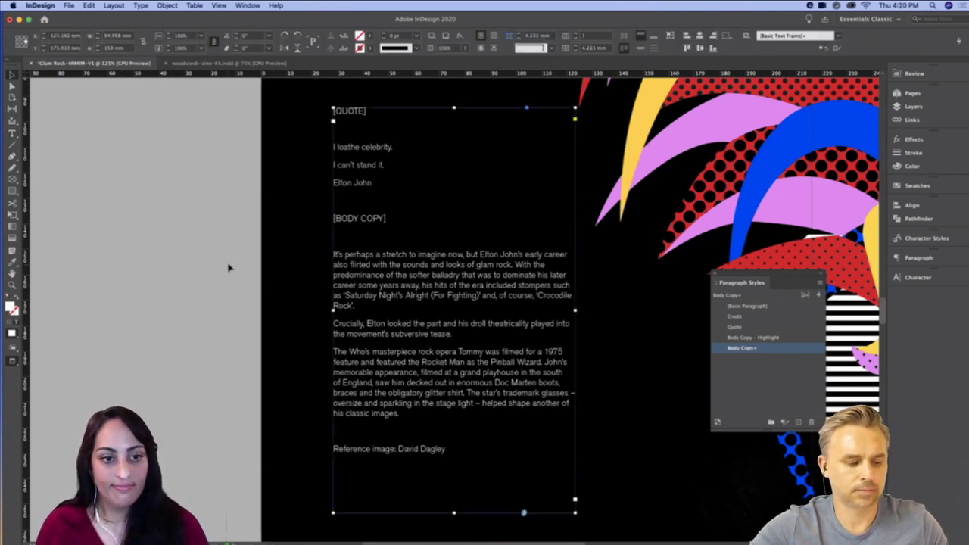
{"action": "left_click", "coordinate": [227, 268]}
Show the layout guides and cut the Elton John quote with its attribution into a new text frame about 95 mm wide above the body text
{"action": "key", "text": "super+minus"}
{"action": "key", "text": "super+minus"}
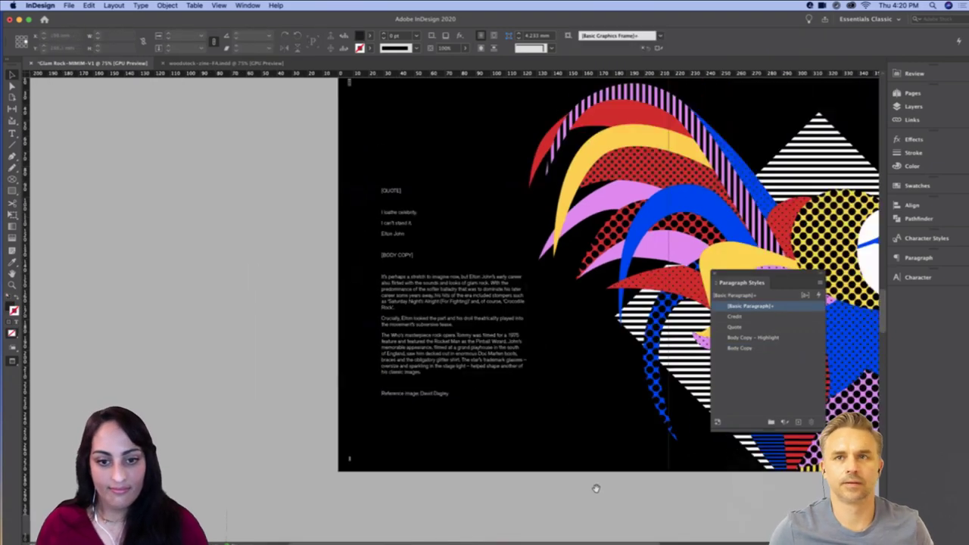
{"action": "key", "text": "w"}
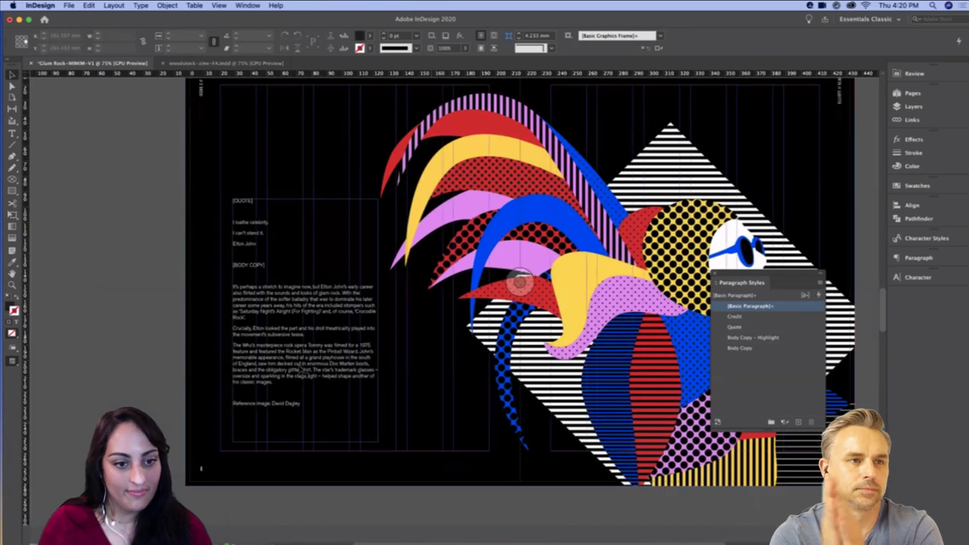
{"action": "double_click", "coordinate": [257, 244]}
{"action": "mouse_move", "coordinate": [257, 243]}
{"action": "left_mouse_down"}
{"action": "mouse_move", "coordinate": [214, 210]}
{"action": "mouse_move", "coordinate": [261, 246]}
{"action": "left_mouse_up"}
{"action": "key", "text": "super+c"}
{"action": "left_click", "coordinate": [262, 251]}
{"action": "key", "text": "BackSpace"}
{"action": "key", "text": "Escape"}
{"action": "key", "text": "t"}
{"action": "left_click_drag", "start_coordinate": [220, 134], "coordinate": [366, 194]}
{"action": "key", "text": "super+v"}
Delete the leftover [QUOTE] and [BODY COPY] labels and the blank lines above the body text
{"action": "left_click_drag", "start_coordinate": [271, 246], "coordinate": [227, 198]}
{"action": "key", "text": "BackSpace"}
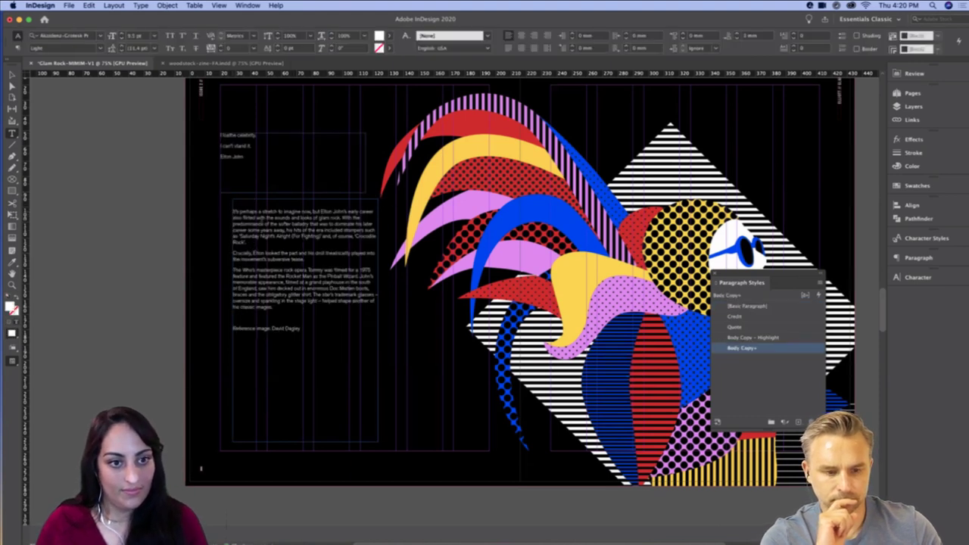
{"action": "key", "text": "BackSpace"}
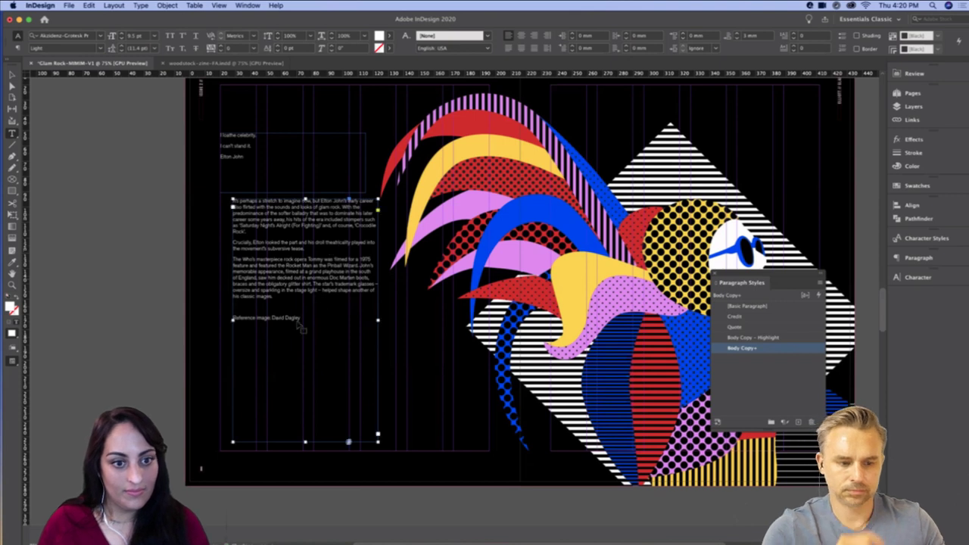
Cut the reference image credit into its own frame fitted to the text and place it near the page's bottom margin, beside the artwork
{"action": "key", "text": "Escape"}
{"action": "left_click", "coordinate": [303, 321]}
{"action": "key", "text": "BackSpace"}
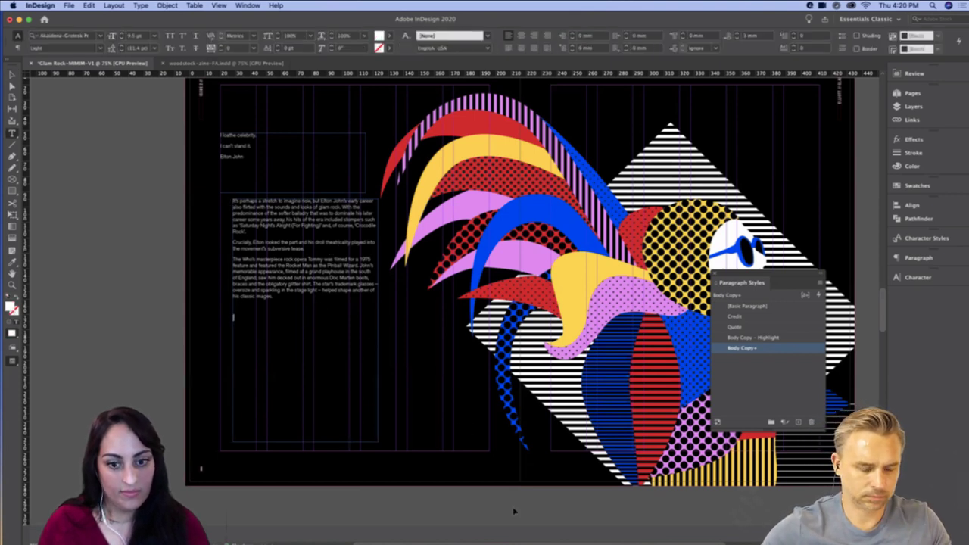
{"action": "left_click", "coordinate": [512, 507]}
{"action": "key", "text": "super+v"}
{"action": "key", "text": "alt+super+c"}
{"action": "left_click_drag", "start_coordinate": [429, 259], "coordinate": [460, 443]}
Resize the body frame to about 53 by 68 mm in the page's lower left corner and thread the overflow into a matching second column
{"action": "left_click", "coordinate": [296, 254]}
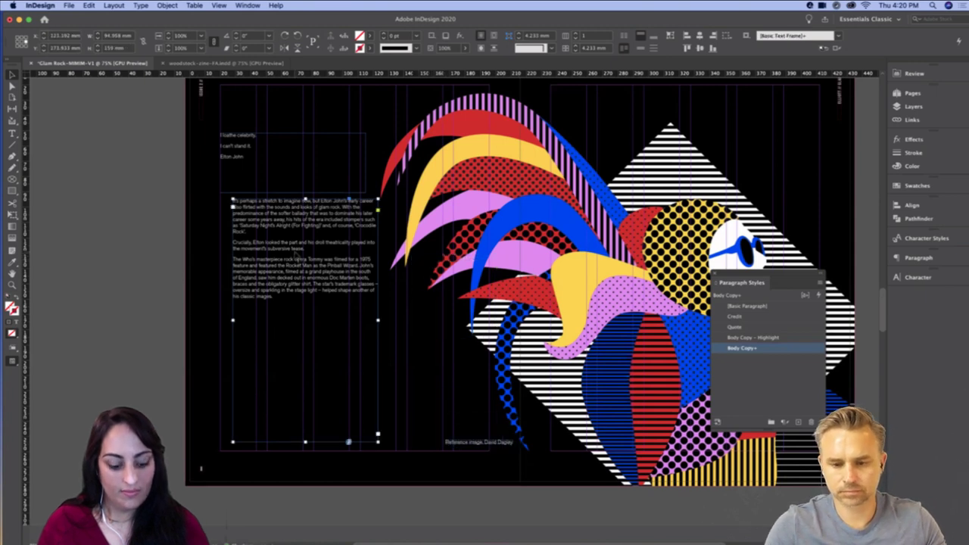
{"action": "left_click_drag", "start_coordinate": [379, 323], "coordinate": [396, 324]}
{"action": "left_click_drag", "start_coordinate": [306, 250], "coordinate": [294, 255]}
{"action": "left_click_drag", "start_coordinate": [385, 325], "coordinate": [302, 327]}
{"action": "left_click_drag", "start_coordinate": [286, 447], "coordinate": [286, 451]}
{"action": "left_click_drag", "start_coordinate": [262, 204], "coordinate": [395, 451]}
{"action": "key", "text": "f"}
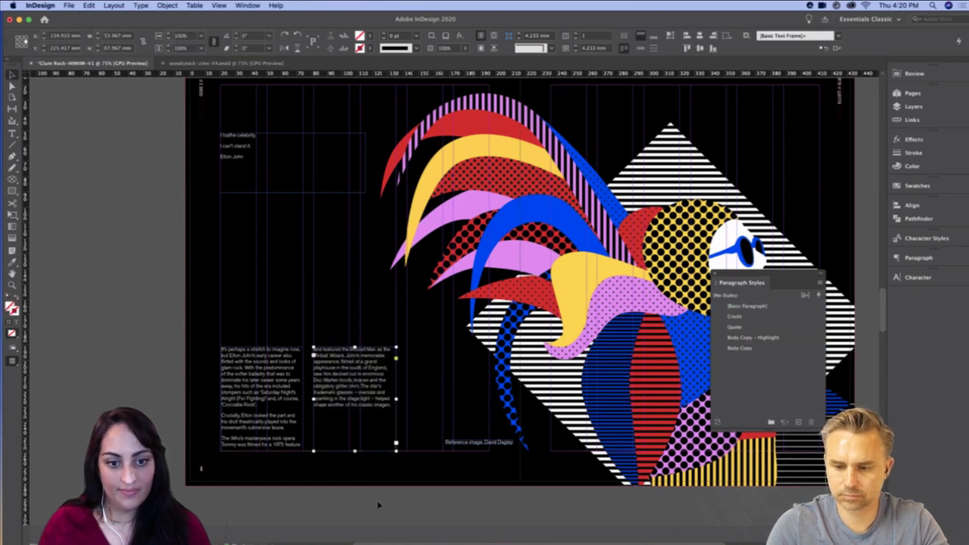
Apply the Body Copy – Highlight style and the White swatch to the paragraph starting "Crucially, Elton looked the part"
{"action": "left_click", "coordinate": [384, 504]}
{"action": "double_click", "coordinate": [267, 420]}
{"action": "triple_click", "coordinate": [266, 420]}
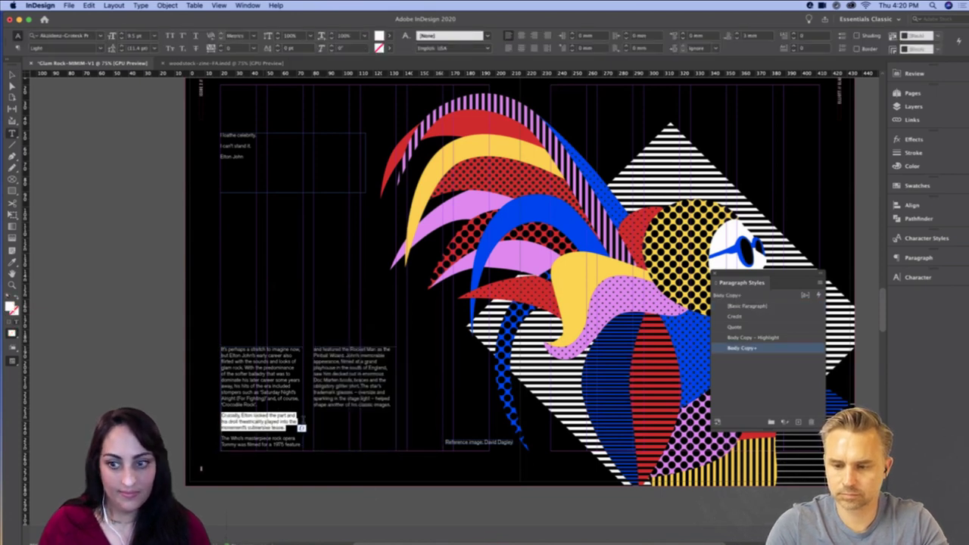
{"action": "left_click", "coordinate": [757, 337]}
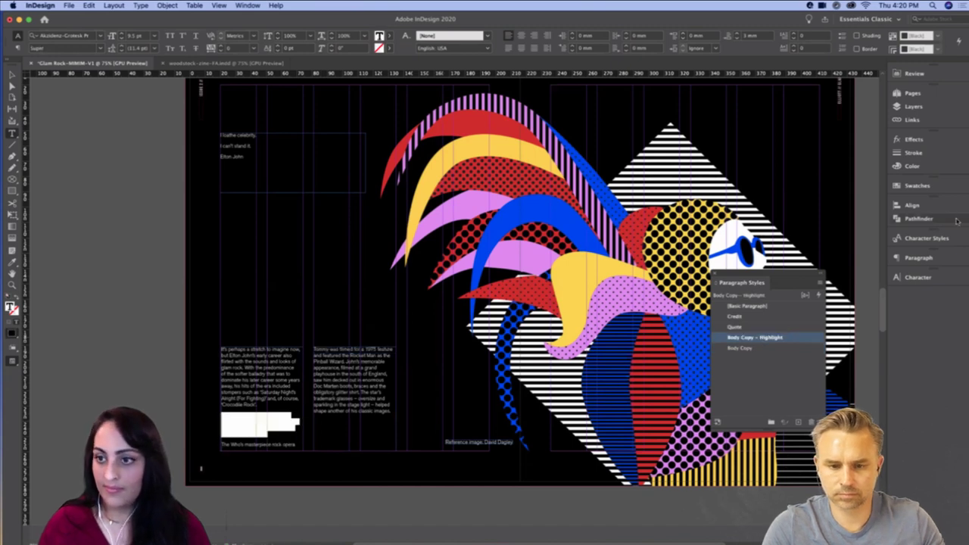
{"action": "left_click", "coordinate": [929, 190]}
{"action": "left_click", "coordinate": [798, 255]}
{"action": "key", "text": "Escape"}
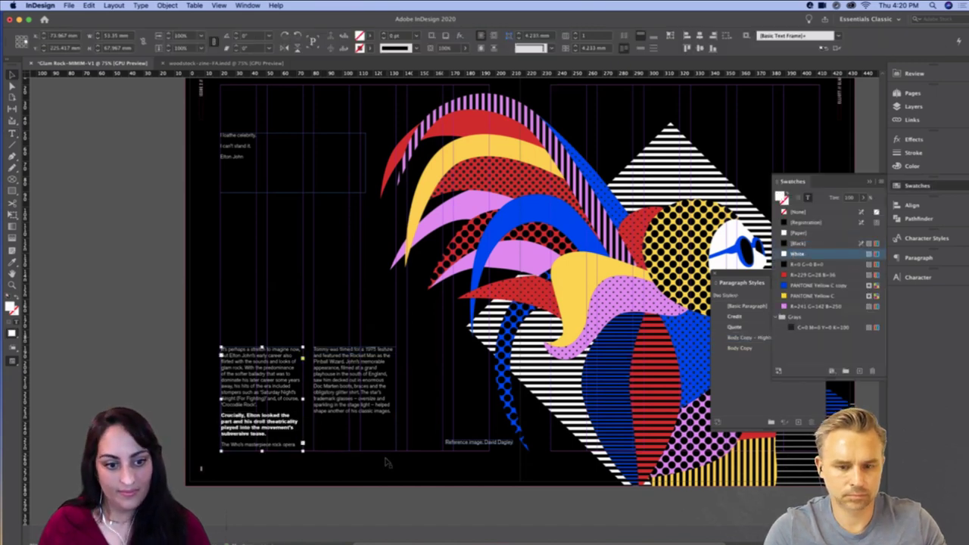
Shorten the first body column so the third paragraph starts in the second column, and lower both columns to the bottom margin
{"action": "left_click_drag", "start_coordinate": [263, 452], "coordinate": [264, 445]}
{"action": "left_click", "coordinate": [343, 420], "text": "shift"}
{"action": "left_click_drag", "start_coordinate": [338, 402], "coordinate": [337, 417]}
{"action": "left_click", "coordinate": [342, 437], "text": "shift"}
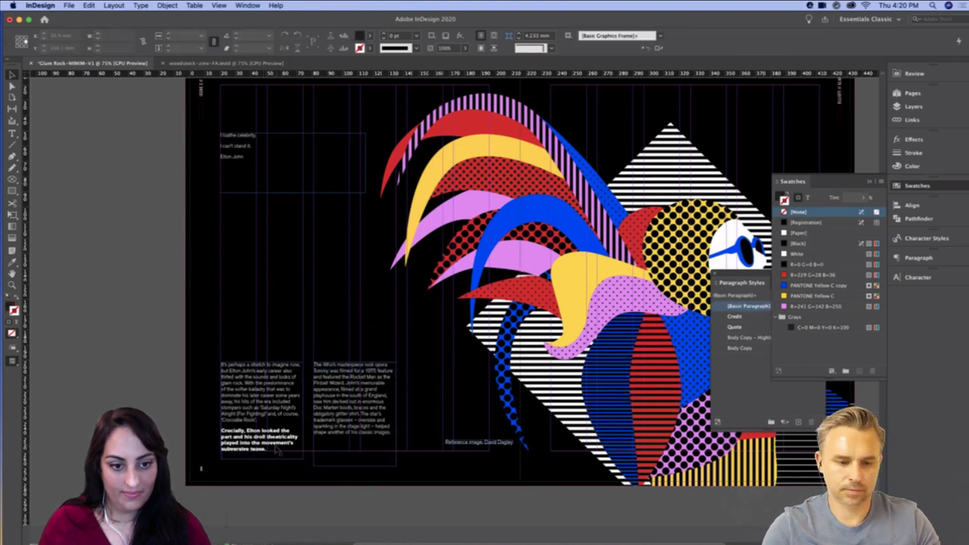
{"action": "left_click", "coordinate": [343, 442]}
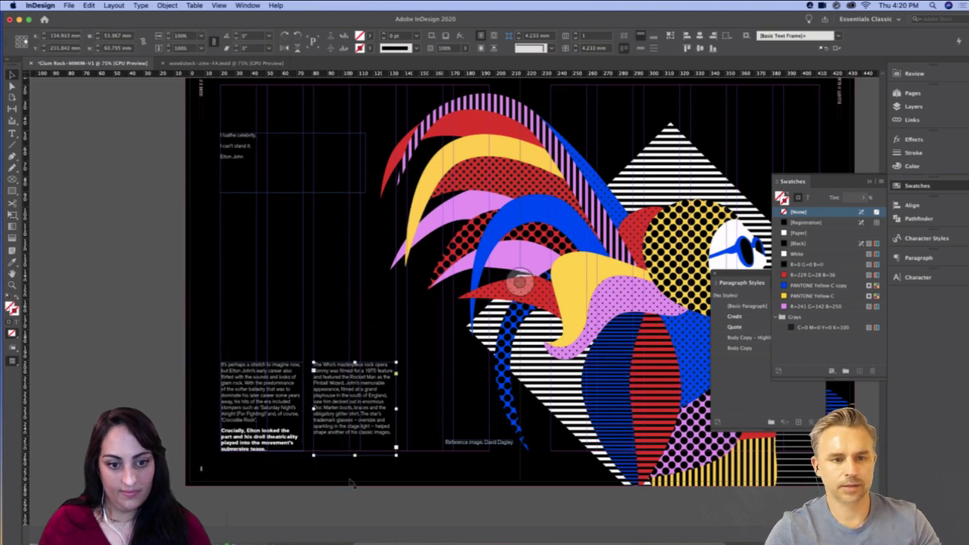
{"action": "left_click", "coordinate": [296, 499]}
Join the two quote sentences into one paragraph separated by a forced line break
{"action": "double_click", "coordinate": [237, 147]}
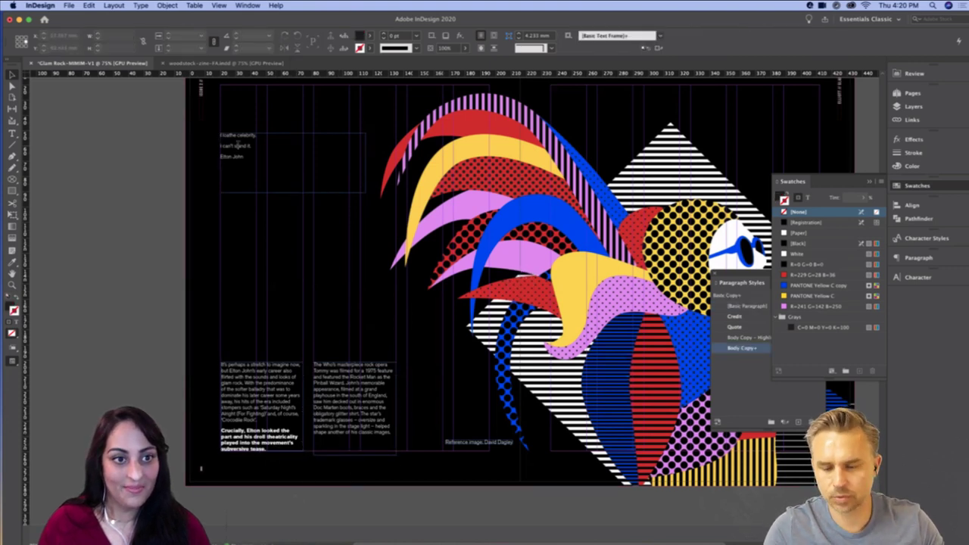
{"action": "triple_click", "coordinate": [238, 147]}
{"action": "left_click_drag", "start_coordinate": [238, 146], "coordinate": [233, 135]}
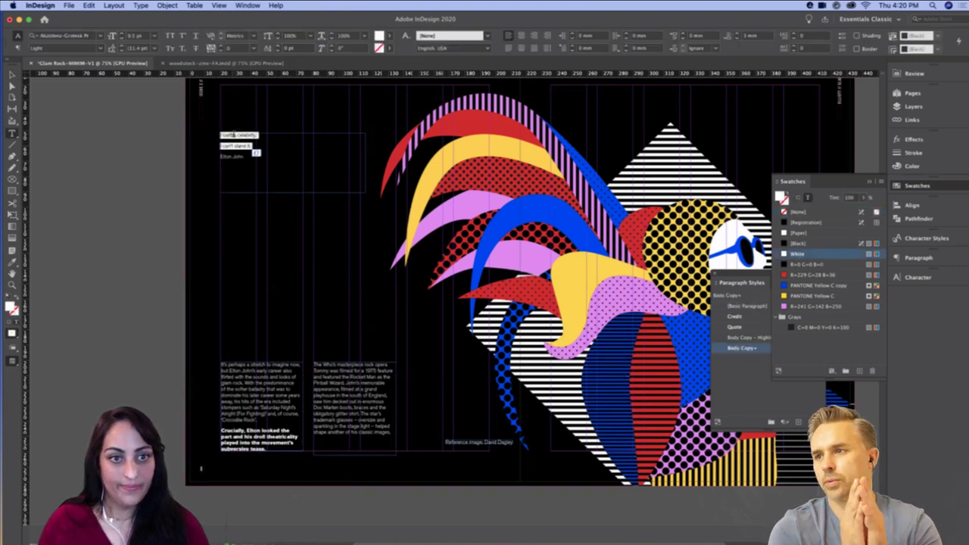
{"action": "left_click", "coordinate": [734, 390]}
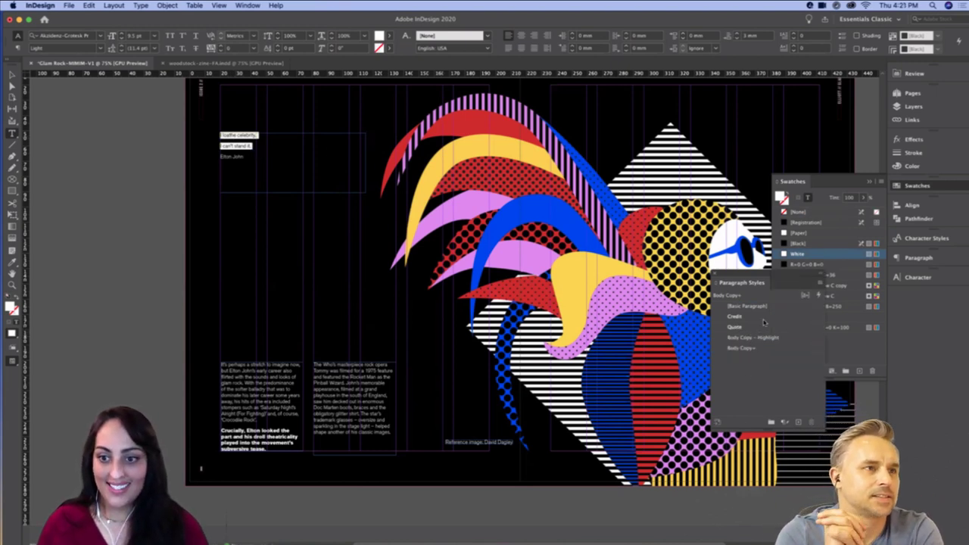
{"action": "left_click", "coordinate": [222, 137]}
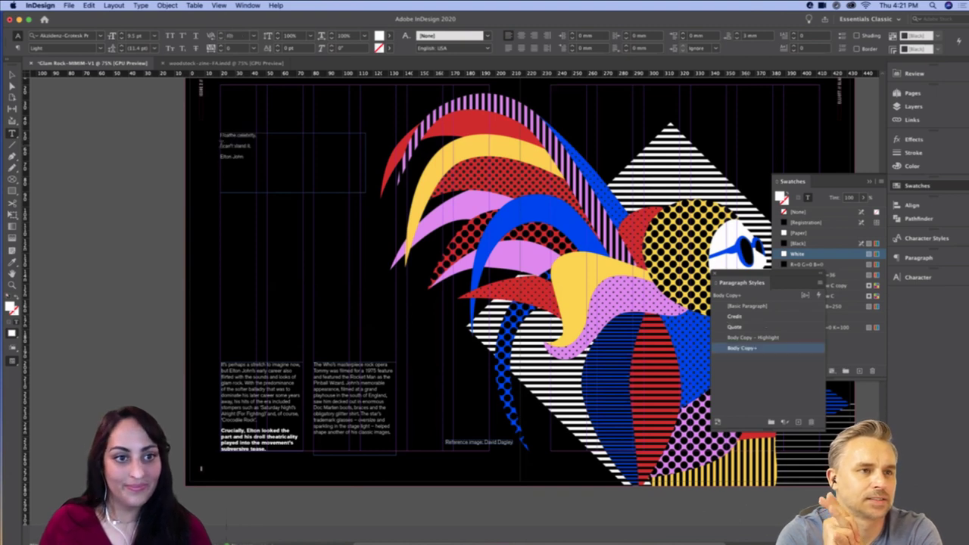
{"action": "key", "text": "BackSpace"}
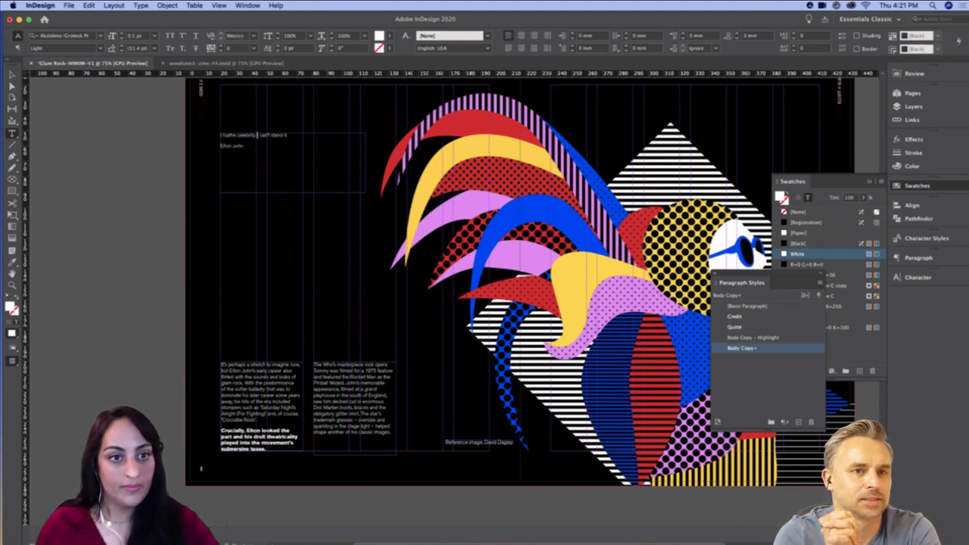
{"action": "key", "text": "shift+Return"}
Apply the Quote paragraph style and the White swatch to "I loathe celebrity. I can't stand it."
{"action": "left_click_drag", "start_coordinate": [259, 143], "coordinate": [194, 126]}
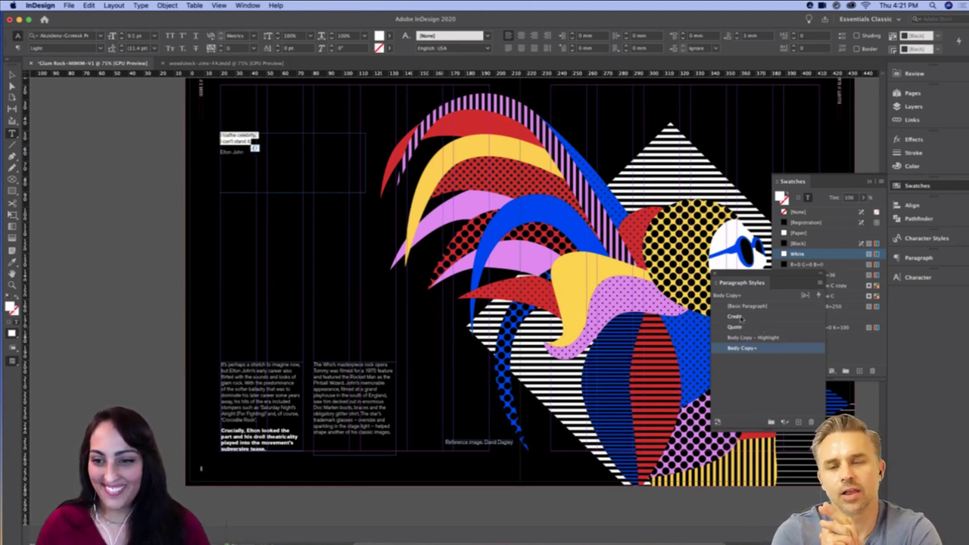
{"action": "left_click", "coordinate": [742, 327]}
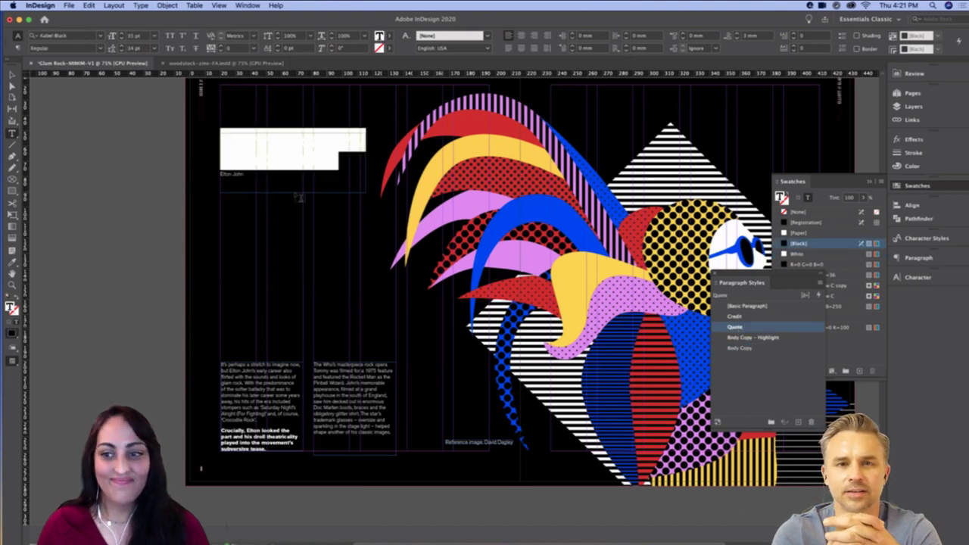
{"action": "left_click", "coordinate": [823, 254]}
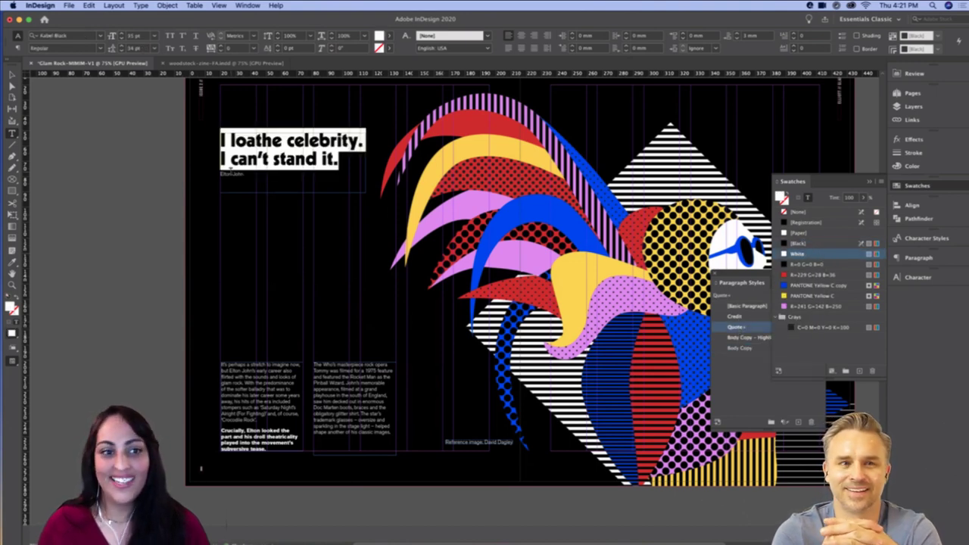
Apply the Credit paragraph style and the White swatch to the Elton John attribution under the quote
{"action": "triple_click", "coordinate": [232, 173]}
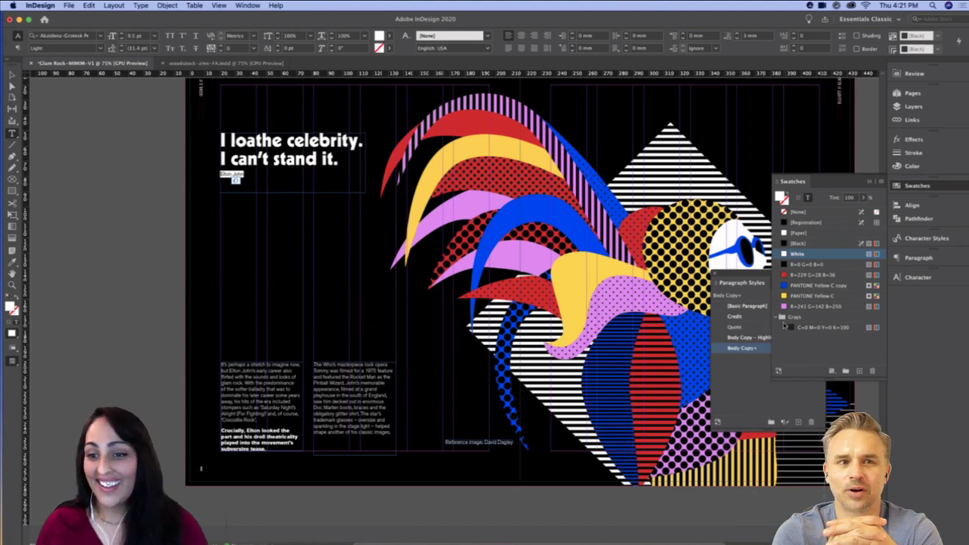
{"action": "left_click", "coordinate": [742, 317]}
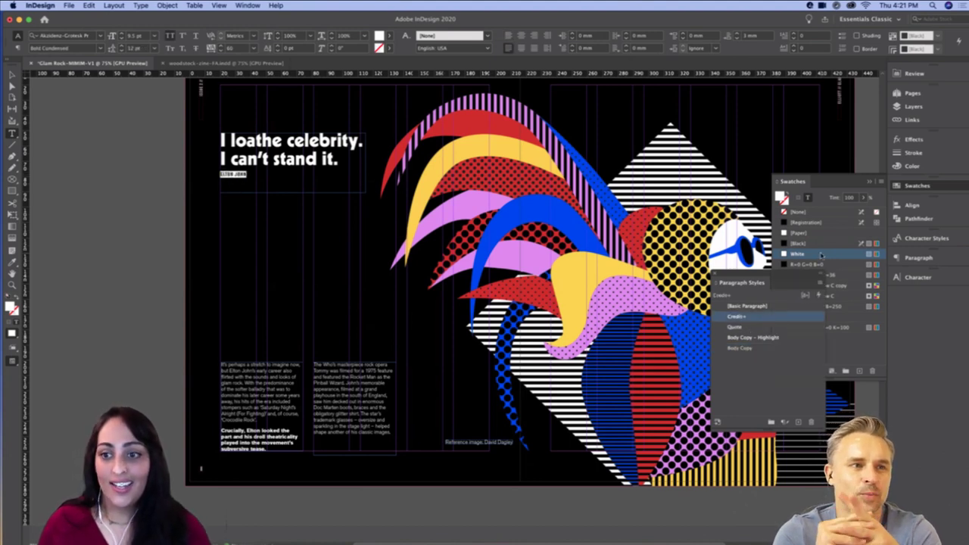
{"action": "left_click", "coordinate": [821, 255]}
{"action": "key", "text": "Escape"}
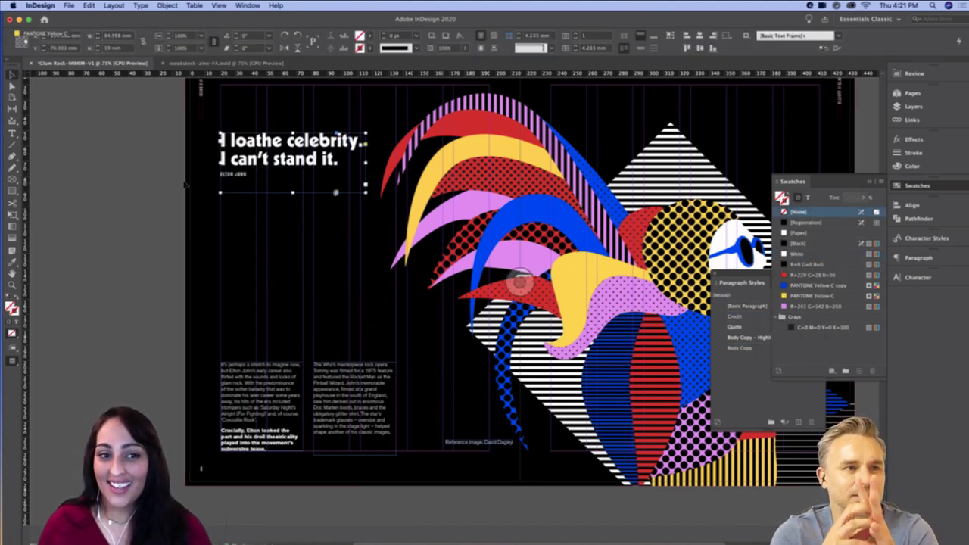
Move the quote frame down to just above the two body columns and shorten the frame to fit its text
{"action": "left_click_drag", "start_coordinate": [261, 163], "coordinate": [261, 314]}
{"action": "left_click", "coordinate": [54, 292]}
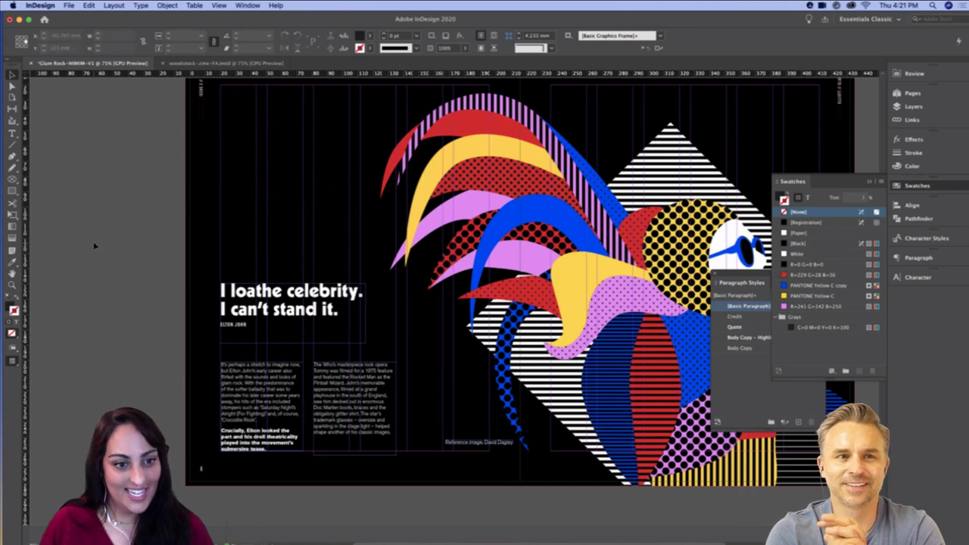
{"action": "key", "text": "w"}
{"action": "left_click", "coordinate": [268, 326]}
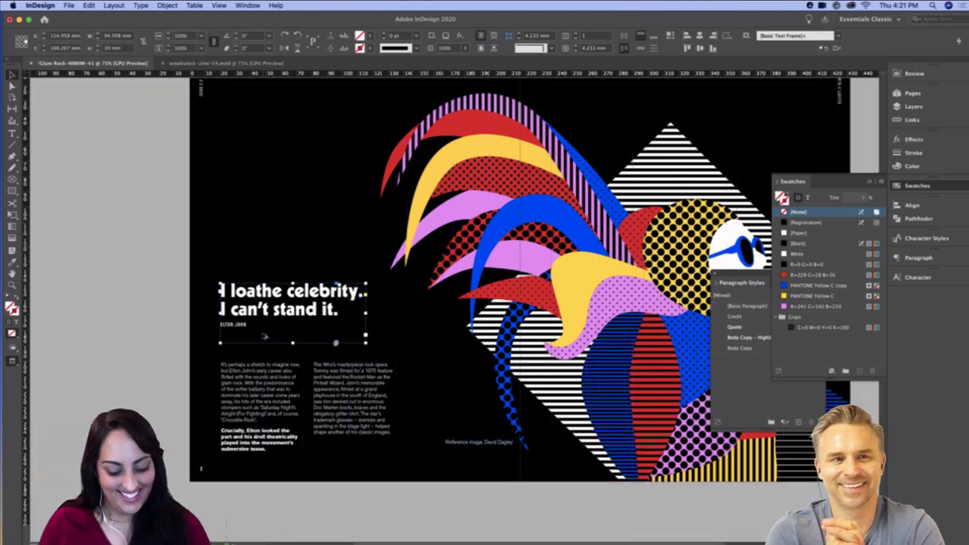
{"action": "left_click", "coordinate": [155, 318]}
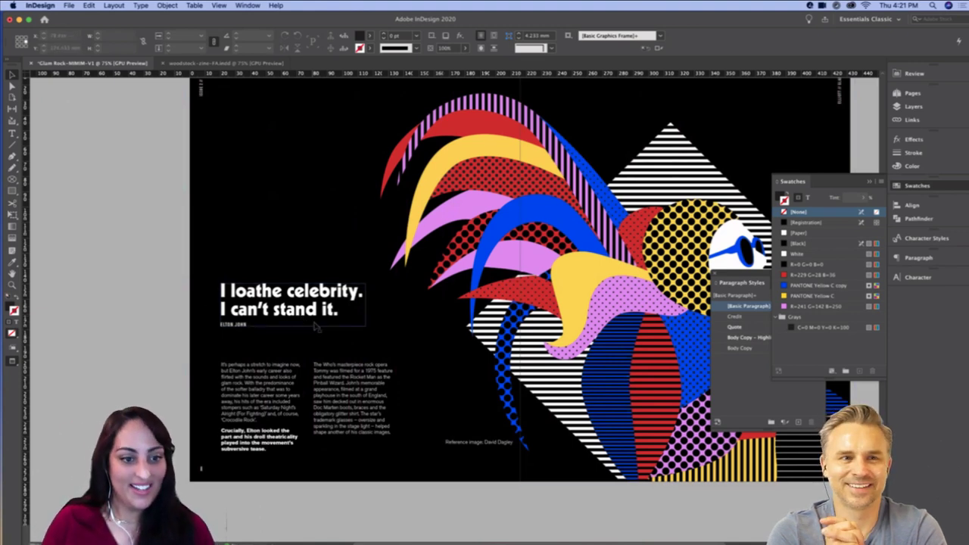
{"action": "key", "text": "w"}
{"action": "left_click_drag", "start_coordinate": [298, 316], "coordinate": [299, 337]}
{"action": "left_click", "coordinate": [143, 311]}
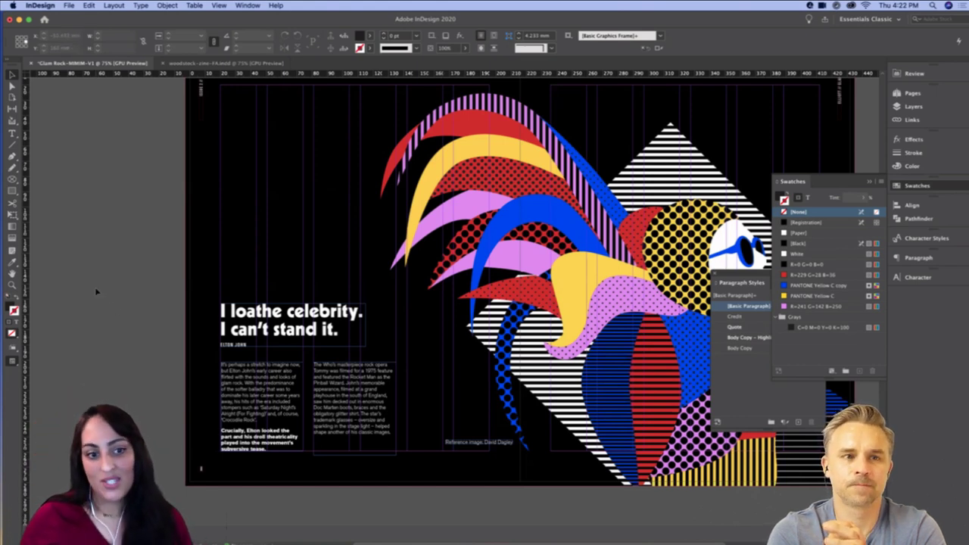
Preview the Elton John spread without guides and go back up to the yellow Slade page
{"action": "key", "text": "w"}
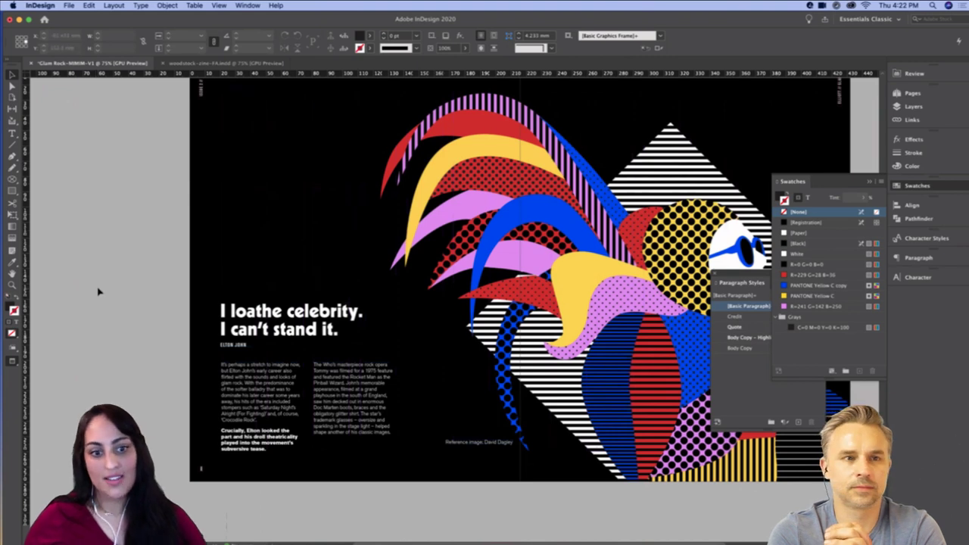
{"action": "key", "text": "w"}
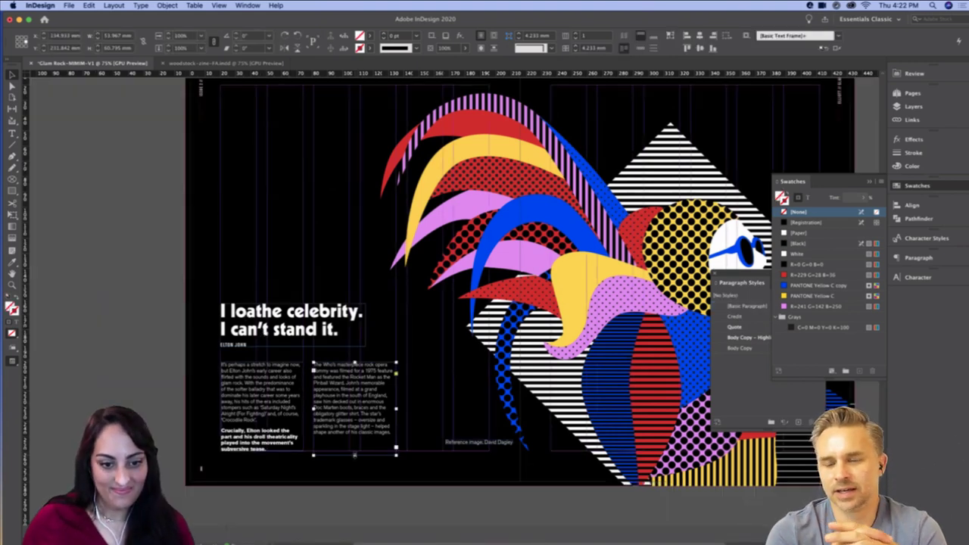
{"action": "left_click", "coordinate": [341, 496]}
{"action": "key", "text": "w"}
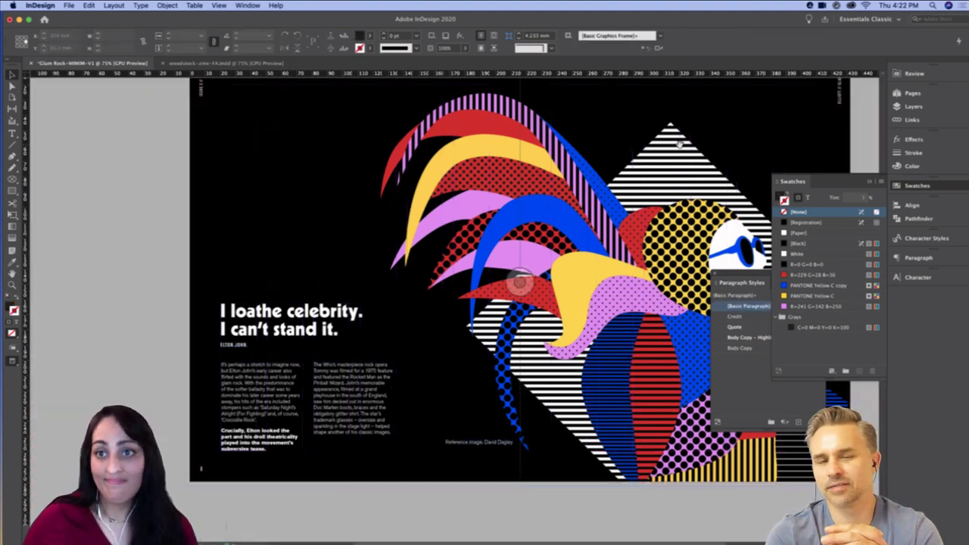
{"action": "left_click_drag", "start_coordinate": [546, 371], "coordinate": [544, 371]}
{"action": "scroll", "coordinate": [544, 371], "scroll_direction": "up", "scroll_amount": 10}
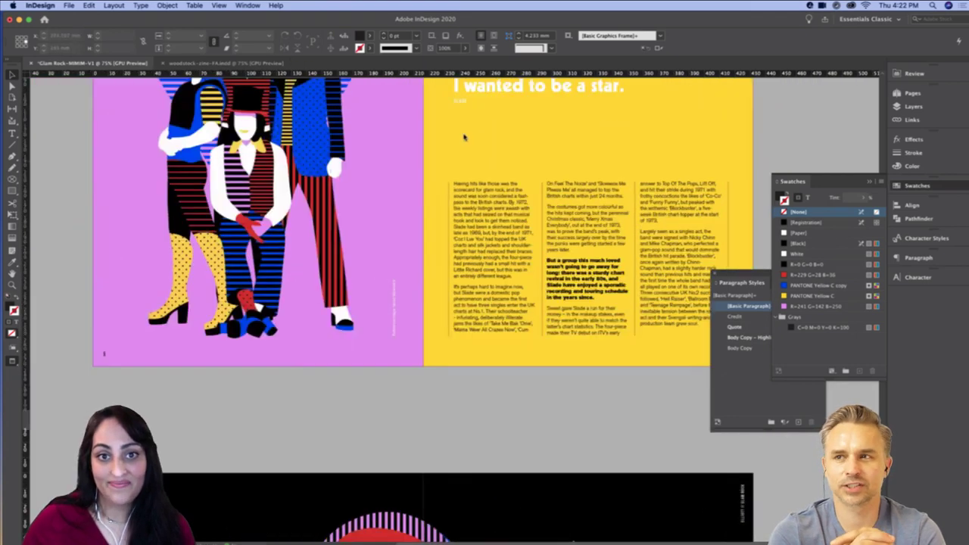
Copy the three vertical column rules from the yellow Slade page onto the Elton John spread
{"action": "scroll", "coordinate": [455, 242], "scroll_direction": "up", "scroll_amount": 5}
{"action": "left_click", "coordinate": [449, 266]}
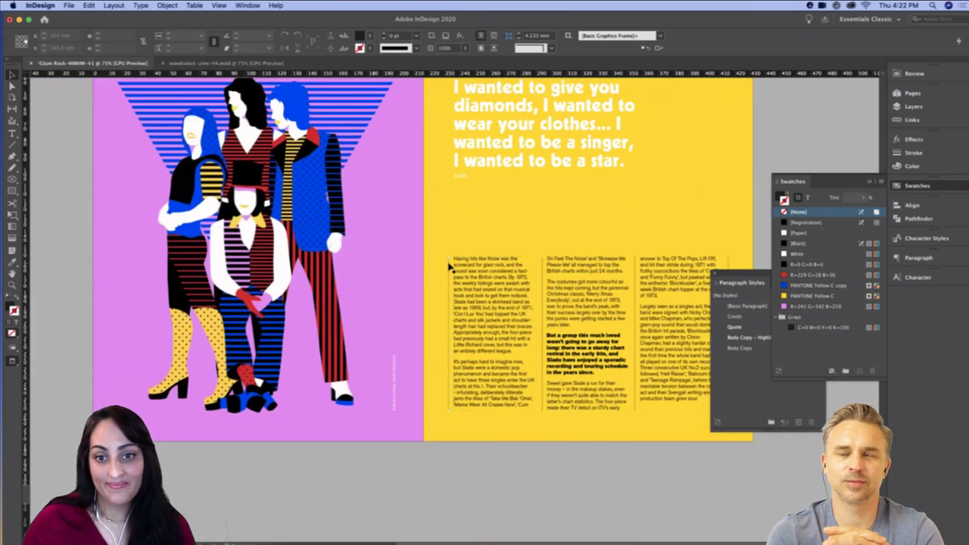
{"action": "left_click", "coordinate": [636, 297]}
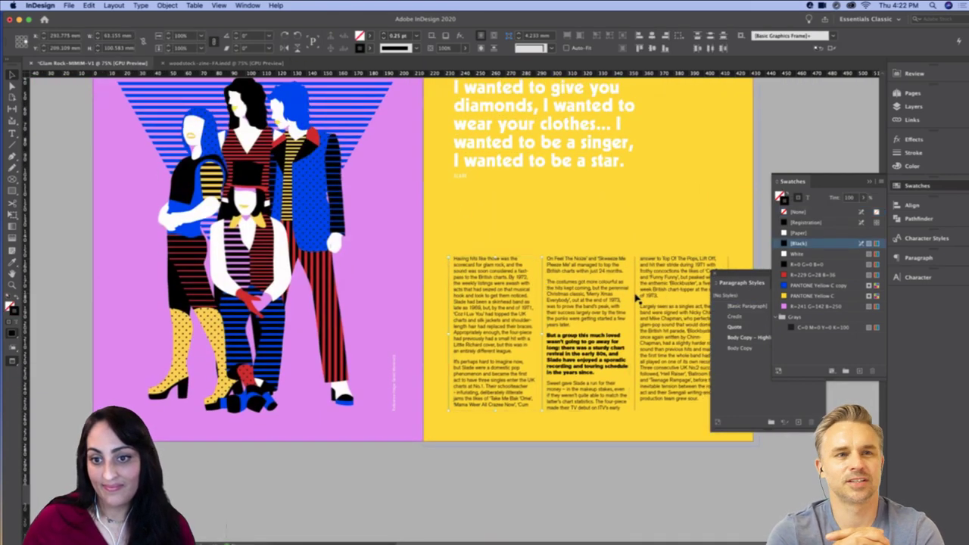
{"action": "left_click", "coordinate": [635, 297], "text": "shift"}
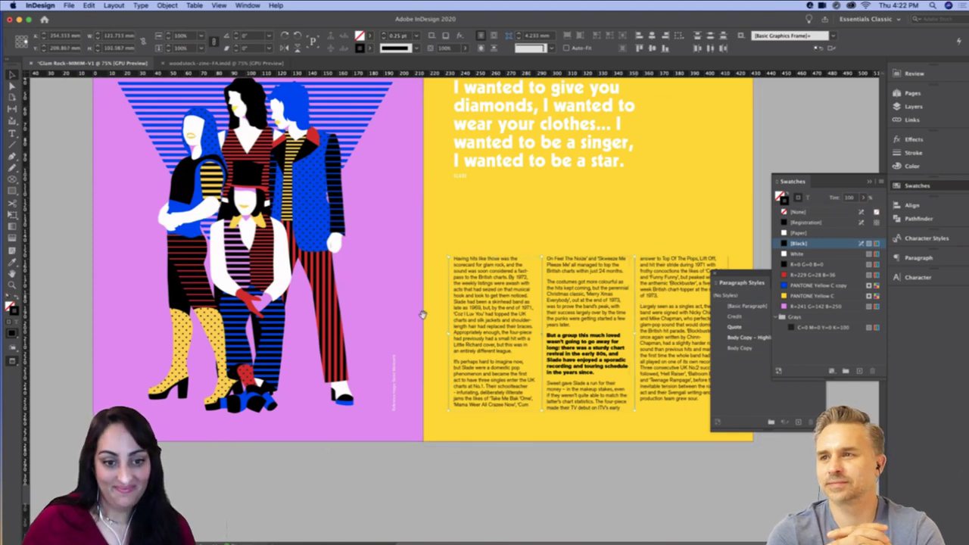
{"action": "scroll", "coordinate": [422, 313], "scroll_direction": "down", "scroll_amount": 12}
{"action": "left_click", "coordinate": [168, 386]}
{"action": "key", "text": "super+v"}
Align the pasted rules with the two Elton John body columns, shorten them to 61 mm and color their strokes Paper
{"action": "left_click_drag", "start_coordinate": [361, 349], "coordinate": [339, 360]}
{"action": "left_click_drag", "start_coordinate": [338, 463], "coordinate": [341, 405]}
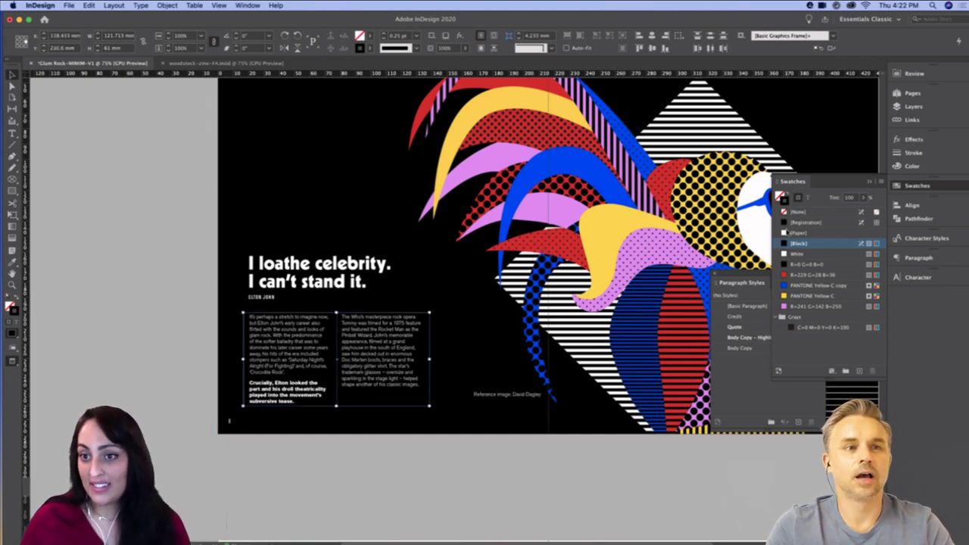
{"action": "left_click", "coordinate": [326, 484]}
{"action": "key", "text": "w"}
{"action": "key", "text": "w"}
Move the "I loathe celebrity" quote frame up slightly to leave more space above the body columns
{"action": "scroll", "coordinate": [356, 443], "scroll_direction": "up", "scroll_amount": 2}
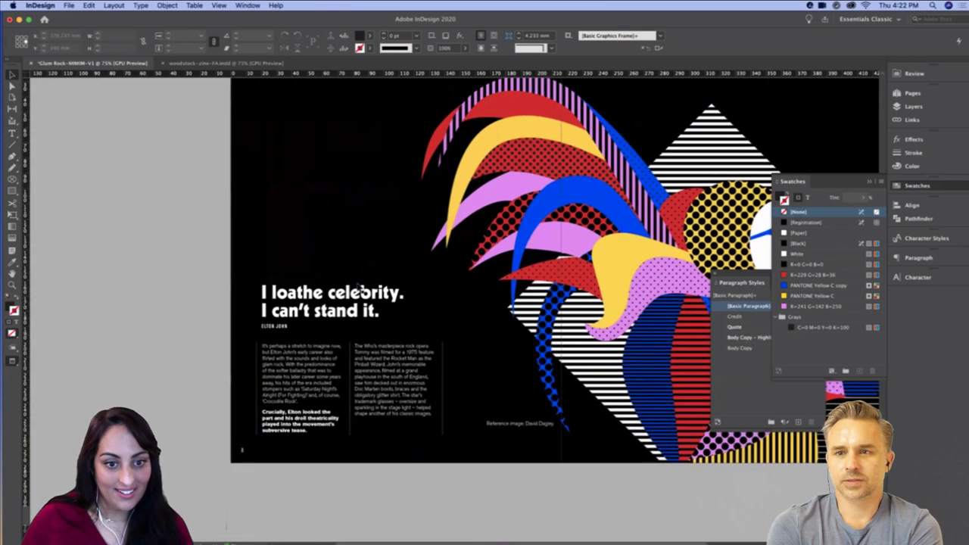
{"action": "key", "text": "w"}
{"action": "left_click_drag", "start_coordinate": [322, 314], "coordinate": [318, 306]}
Copy the rotated reference image credit from the Slade illustration page onto the black Elton John spread
{"action": "double_click", "coordinate": [512, 424]}
{"action": "key", "text": "super+a"}
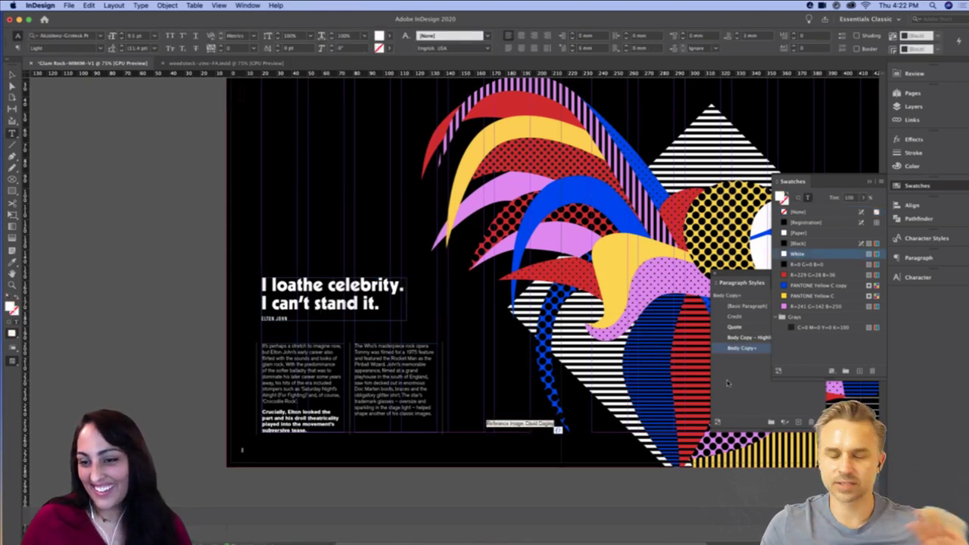
{"action": "key", "text": "Escape"}
{"action": "scroll", "coordinate": [515, 174], "scroll_direction": "up", "scroll_amount": 5}
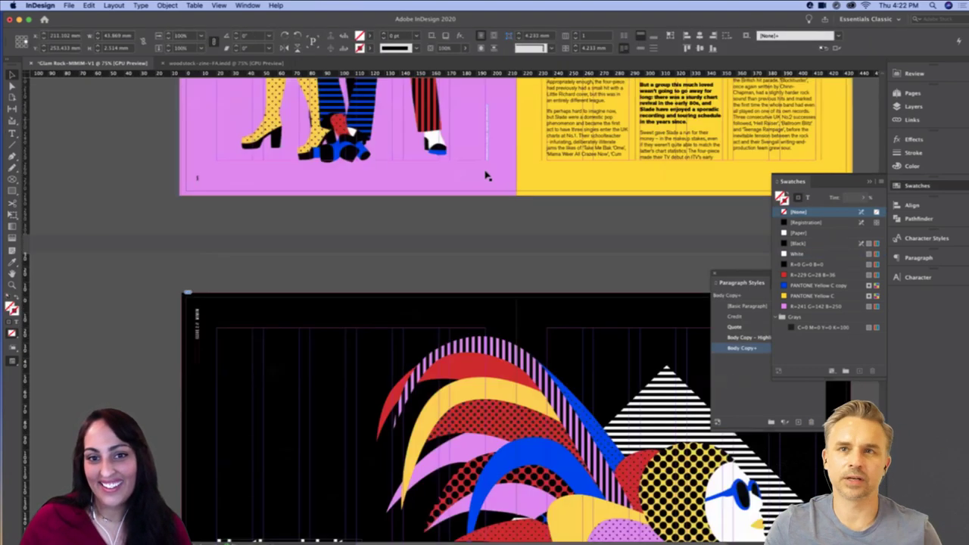
{"action": "left_click", "coordinate": [488, 174]}
{"action": "left_click_drag", "start_coordinate": [487, 505], "coordinate": [523, 186]}
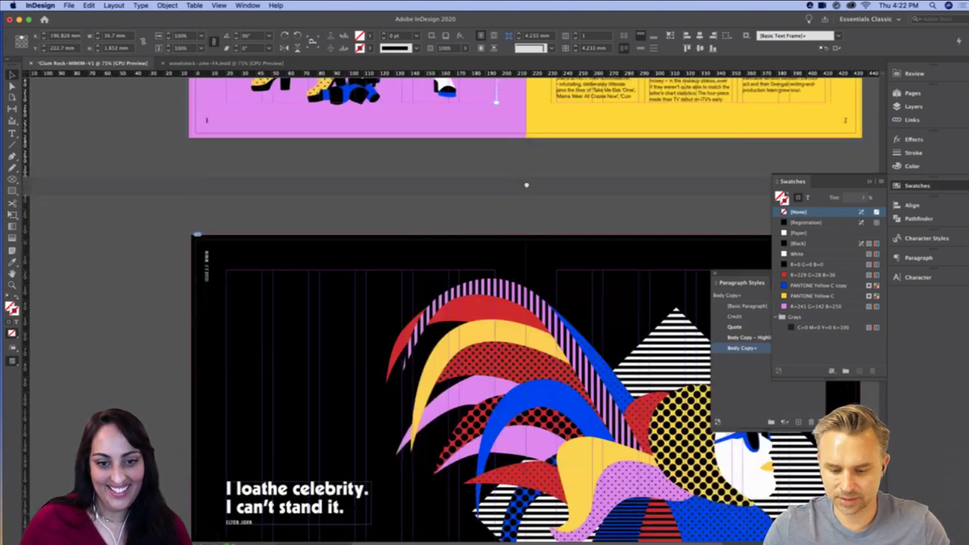
{"action": "left_click", "coordinate": [515, 475]}
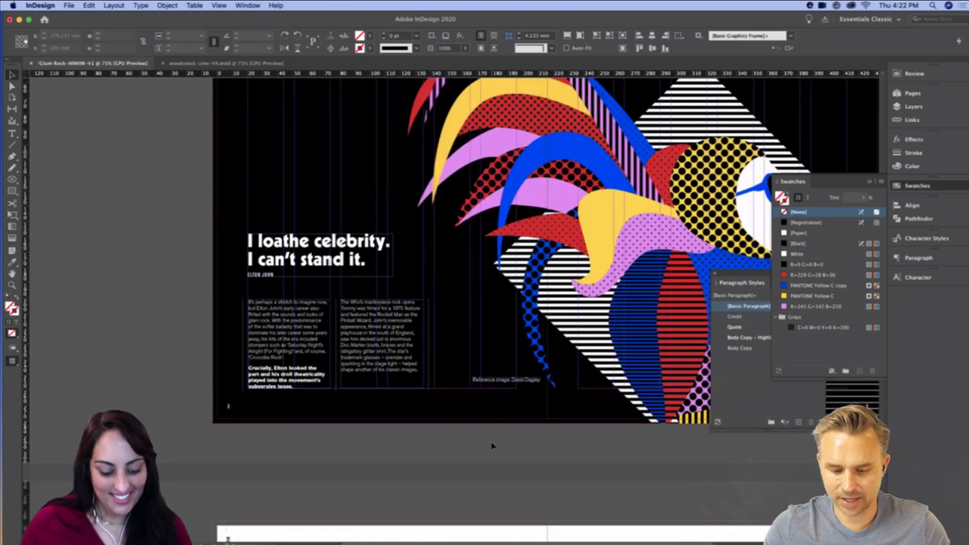
{"action": "left_click", "coordinate": [455, 270]}
Match all text of the Elton John reference image credit to the pasted vertical credit with the Eyedropper tool
{"action": "double_click", "coordinate": [504, 381]}
{"action": "key", "text": "super+a"}
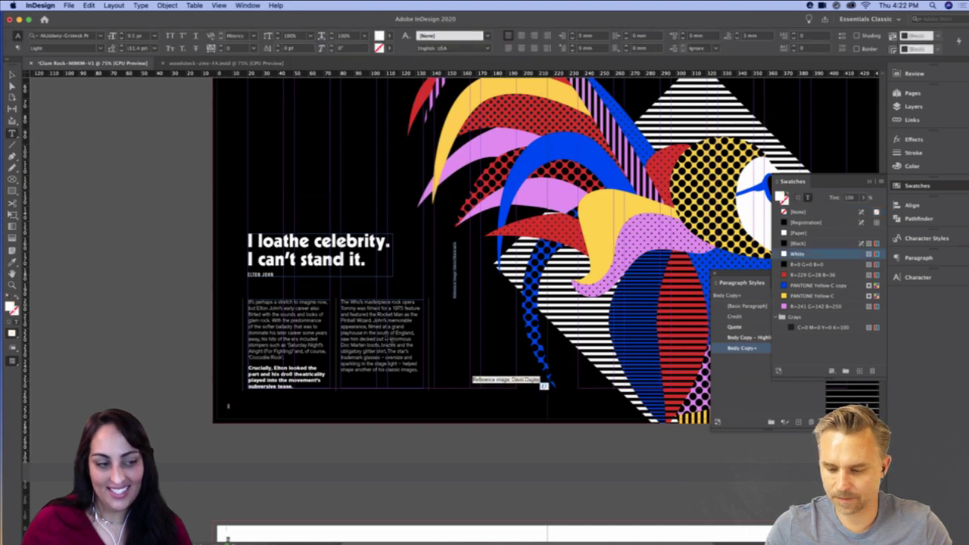
{"action": "left_click", "coordinate": [13, 263]}
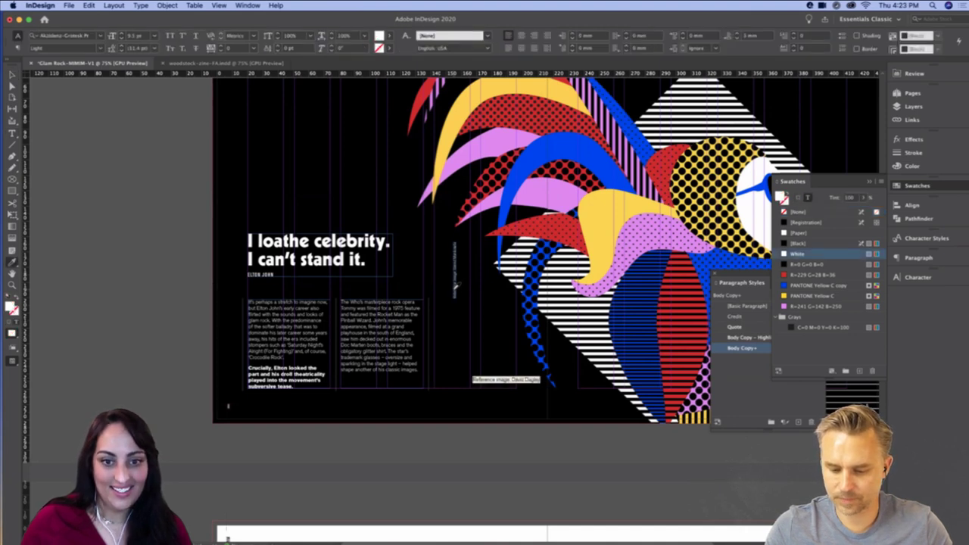
{"action": "left_click", "coordinate": [454, 287]}
{"action": "key", "text": "v"}
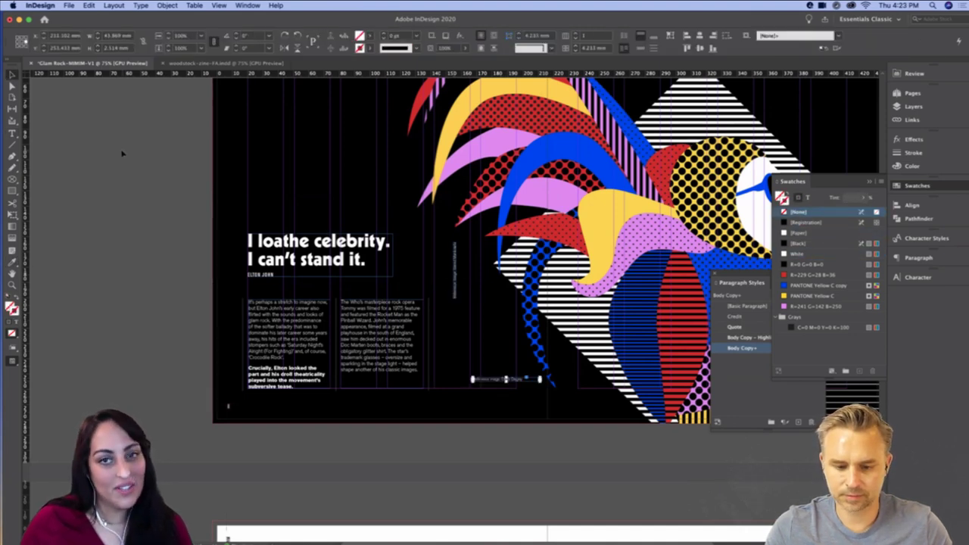
Delete the pasted Slade credit, then fit the Elton John credit's frame to its text and rotate it 90° near the spine
{"action": "left_click", "coordinate": [121, 154]}
{"action": "left_click", "coordinate": [455, 297]}
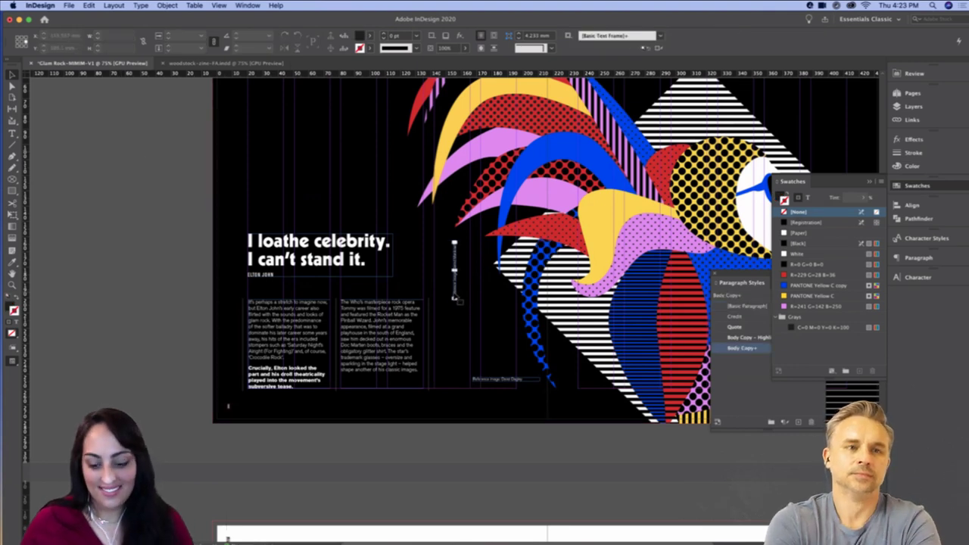
{"action": "left_click", "coordinate": [509, 380]}
{"action": "key", "text": "super+alt+c"}
{"action": "left_click_drag", "start_coordinate": [469, 383], "coordinate": [515, 391]}
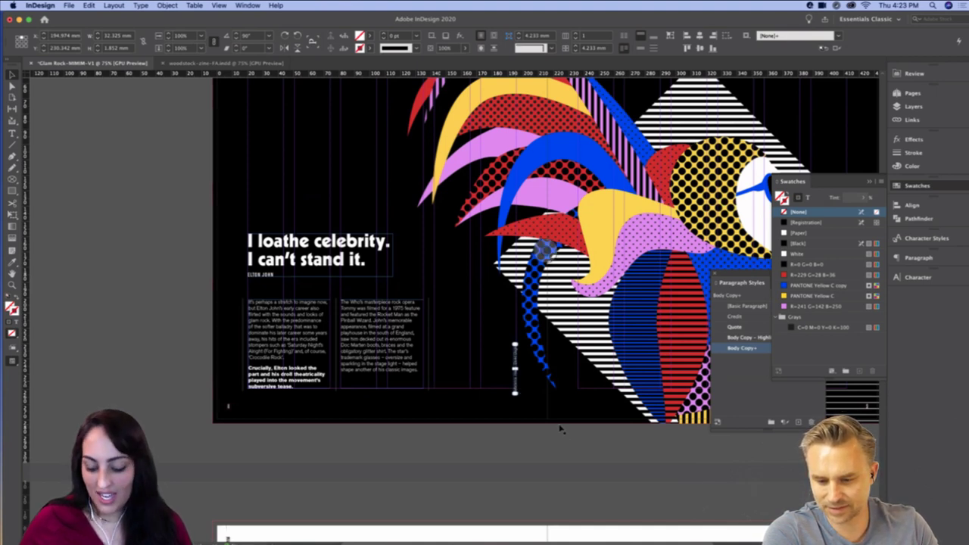
Align the rotated image credit with the bottom and inner margins of the Elton John text page
{"action": "key", "text": "super+equal"}
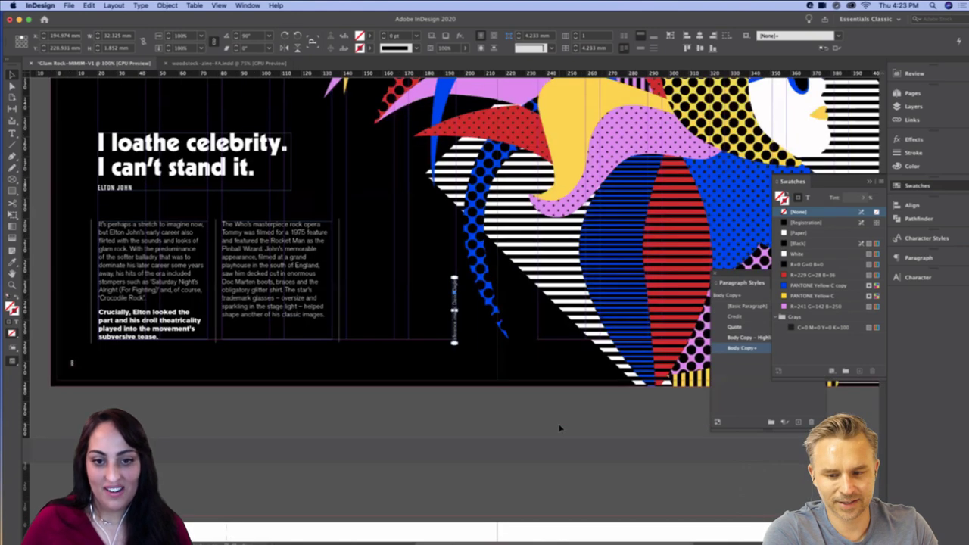
{"action": "scroll", "coordinate": [558, 436], "scroll_direction": "up", "scroll_amount": 2}
{"action": "scroll", "coordinate": [559, 436], "scroll_direction": "left", "scroll_amount": 2}
{"action": "left_click_drag", "start_coordinate": [509, 384], "coordinate": [513, 383]}
{"action": "left_click", "coordinate": [523, 481]}
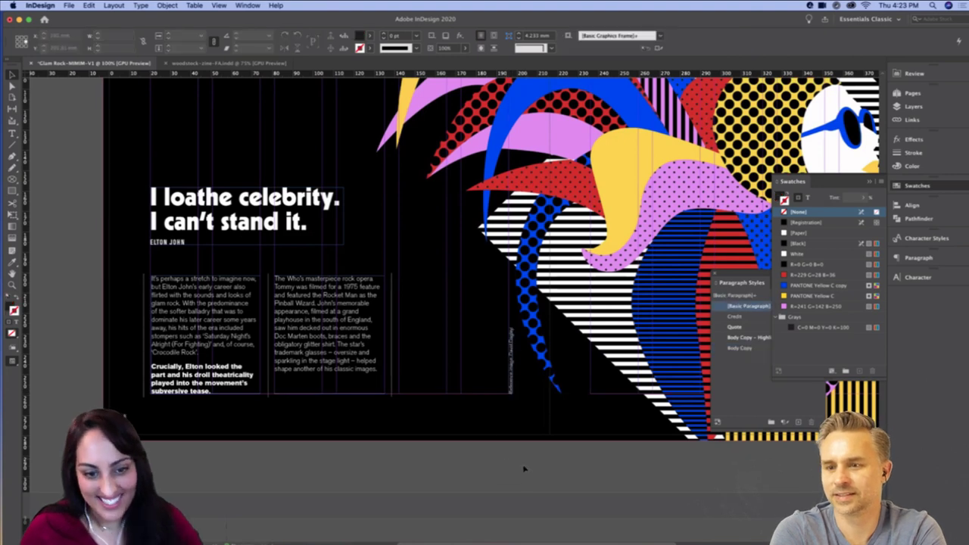
Move the two Elton John body text frames up slightly so the last line sits within the bottom margin
{"action": "left_click", "coordinate": [268, 389]}
{"action": "left_click", "coordinate": [191, 344]}
{"action": "left_click", "coordinate": [321, 337], "text": "shift"}
{"action": "left_click_drag", "start_coordinate": [318, 331], "coordinate": [318, 328]}
{"action": "left_click_drag", "start_coordinate": [267, 390], "coordinate": [266, 394]}
Select all three column rules and shorten them to end at the bottom margin
{"action": "left_click", "coordinate": [269, 401]}
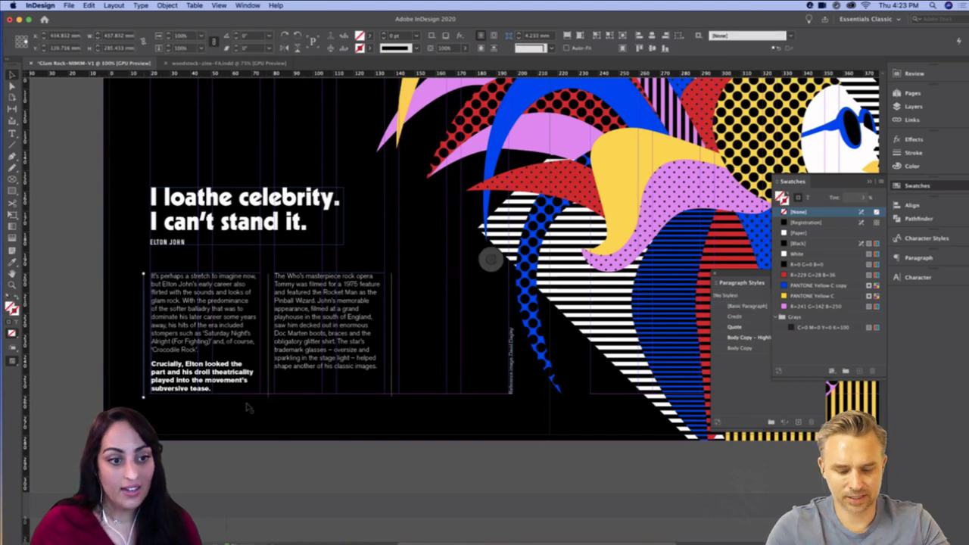
{"action": "left_click", "coordinate": [270, 402]}
{"action": "left_click", "coordinate": [270, 403]}
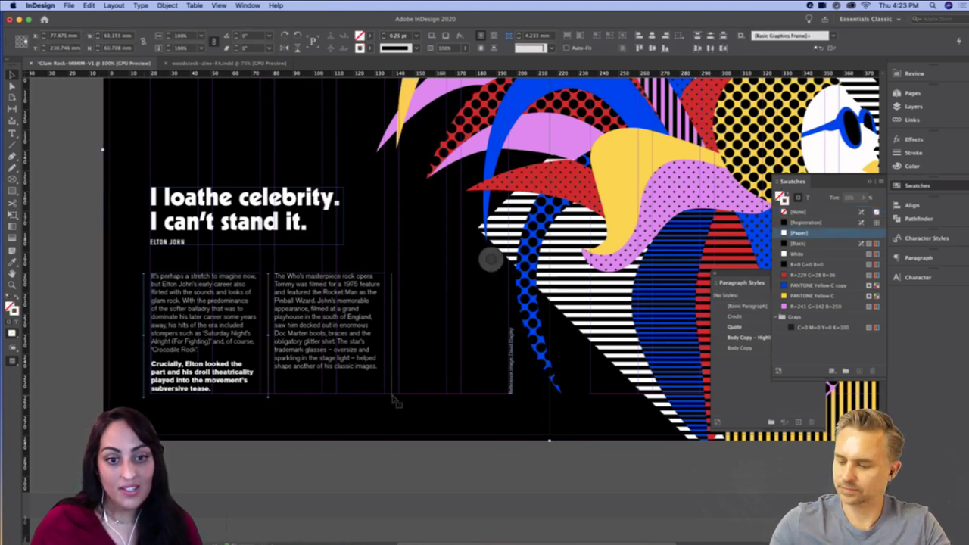
{"action": "left_click", "coordinate": [269, 401]}
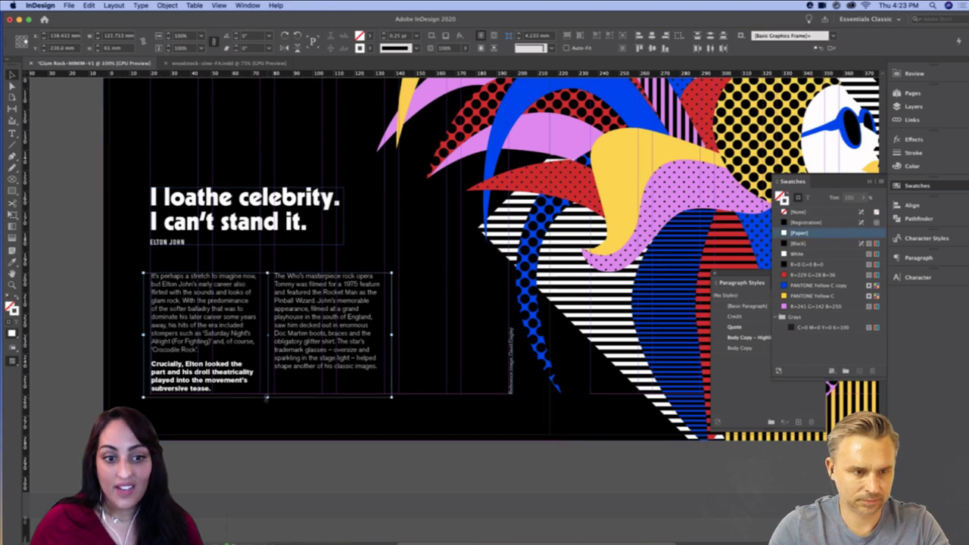
{"action": "left_click", "coordinate": [288, 461]}
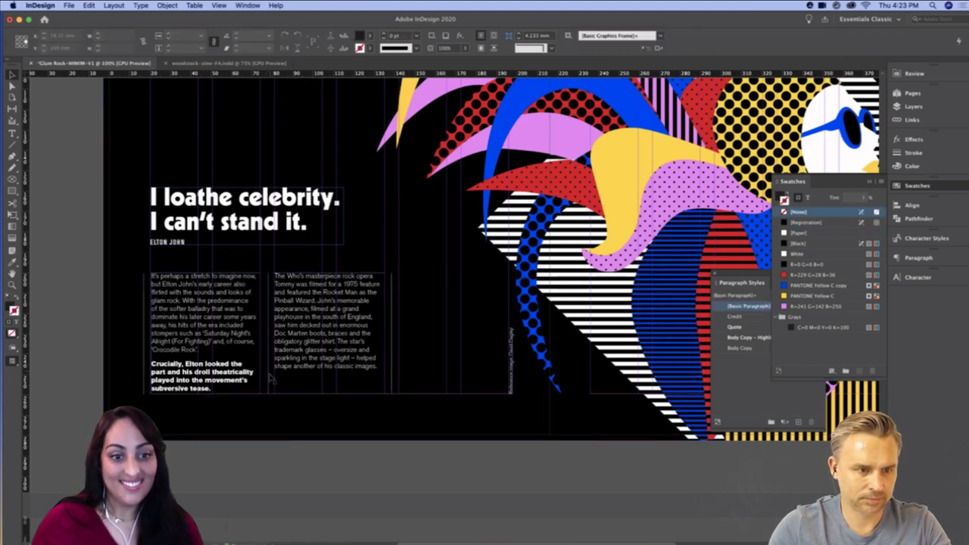
Nudge the middle column rule slightly left so it sits evenly between the two body columns
{"action": "left_click", "coordinate": [268, 379]}
{"action": "key", "text": "Left"}
{"action": "key", "text": "Left"}
{"action": "left_click", "coordinate": [323, 459]}
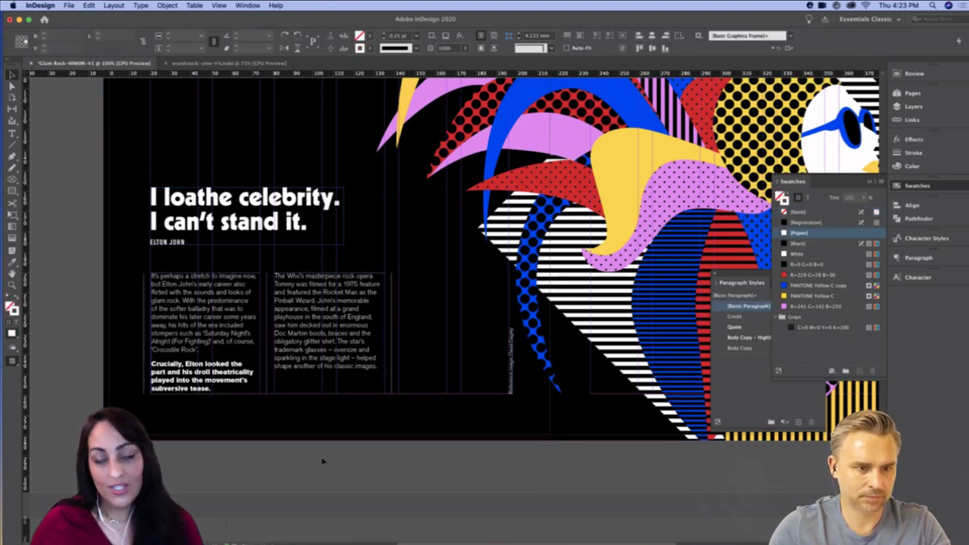
{"action": "left_click", "coordinate": [268, 388]}
{"action": "left_click", "coordinate": [391, 456]}
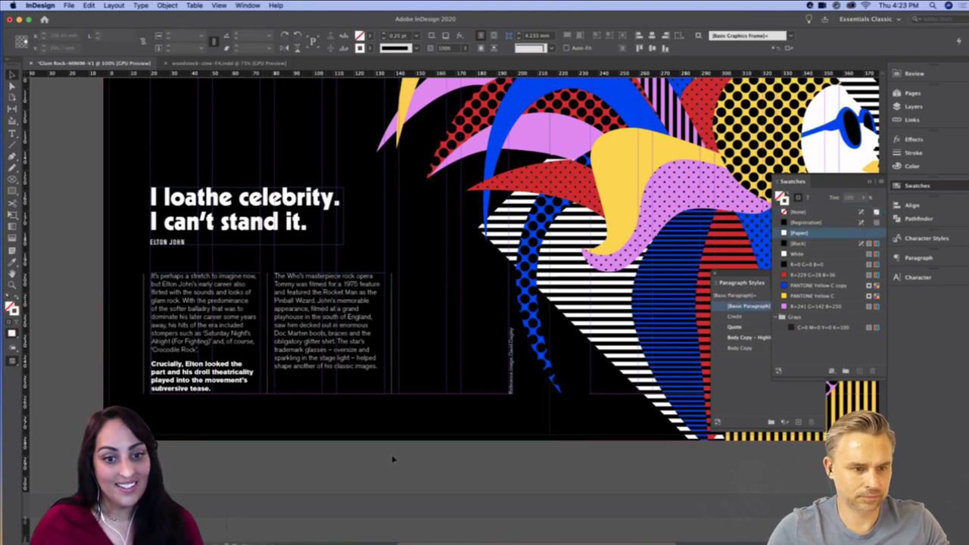
Check the spread without guides and move the quote frame up slightly from the body columns
{"action": "key", "text": "w"}
{"action": "left_click_drag", "start_coordinate": [475, 471], "coordinate": [400, 495]}
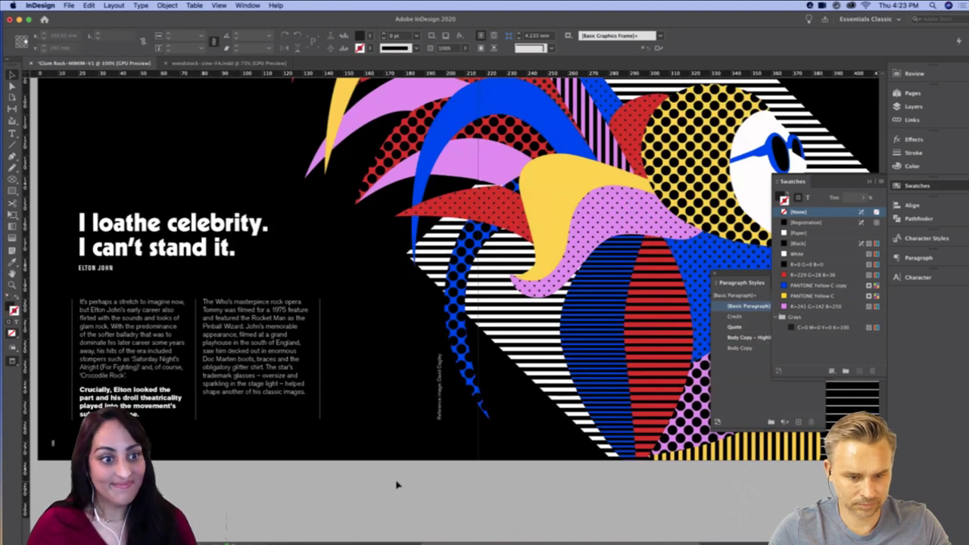
{"action": "key", "text": "w"}
{"action": "key", "text": "w"}
{"action": "left_click_drag", "start_coordinate": [142, 253], "coordinate": [266, 295]}
{"action": "key", "text": "w"}
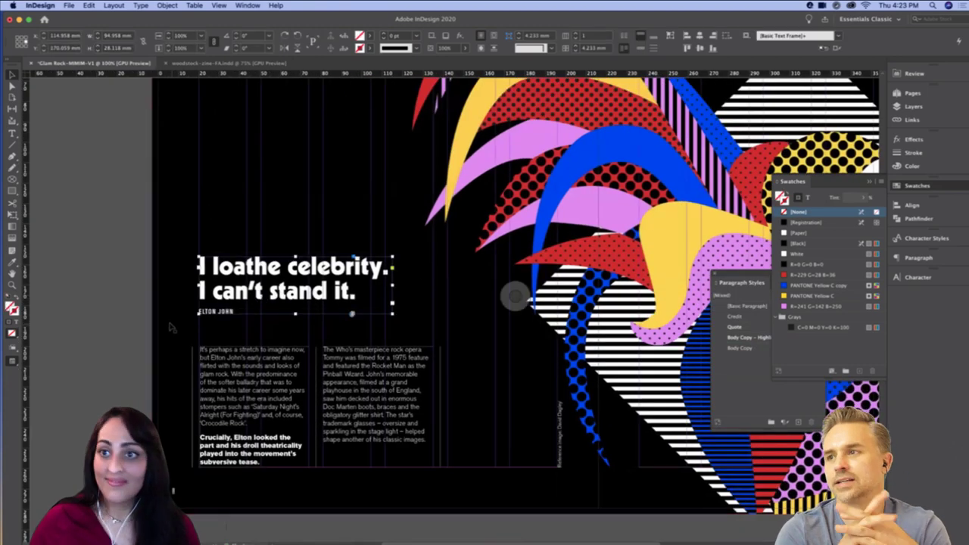
Dock the Paragraph Styles panel and collapse the Swatches panel to show the whole Elton John spread unobstructed in preview
{"action": "key", "text": "super+minus"}
{"action": "key", "text": "super+minus"}
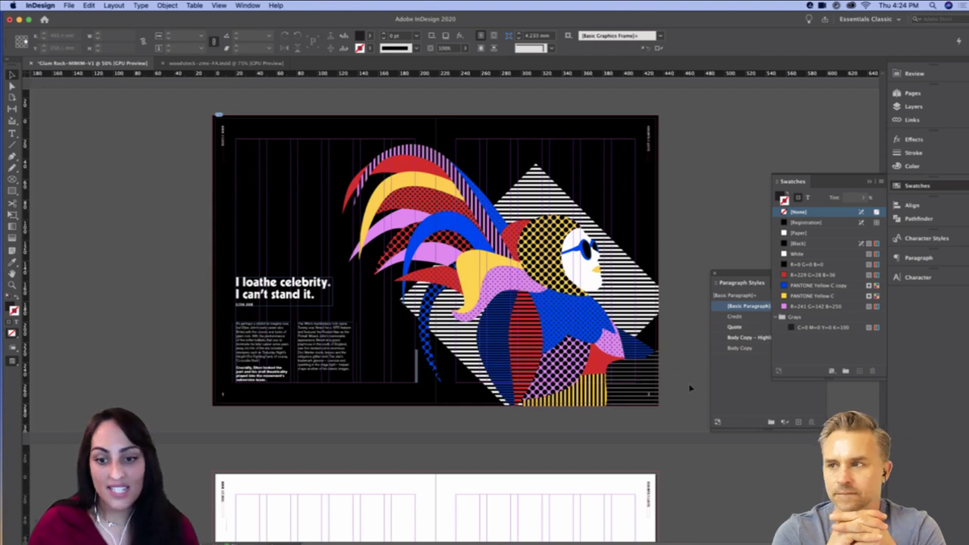
{"action": "scroll", "coordinate": [687, 401], "scroll_direction": "down", "scroll_amount": 2}
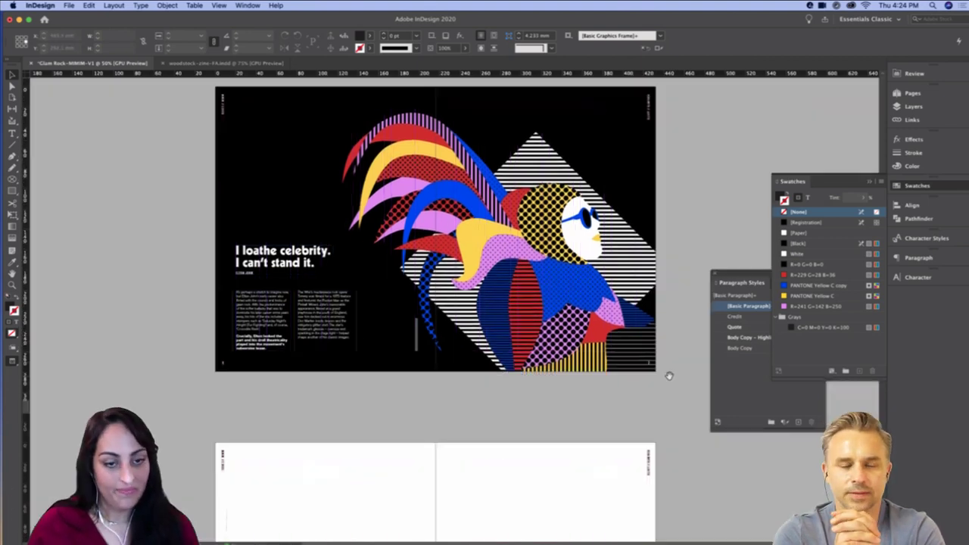
{"action": "mouse_move", "coordinate": [685, 410]}
{"action": "left_mouse_down"}
{"action": "mouse_move", "coordinate": [679, 421]}
{"action": "mouse_move", "coordinate": [673, 351]}
{"action": "mouse_move", "coordinate": [682, 423]}
{"action": "left_mouse_up"}
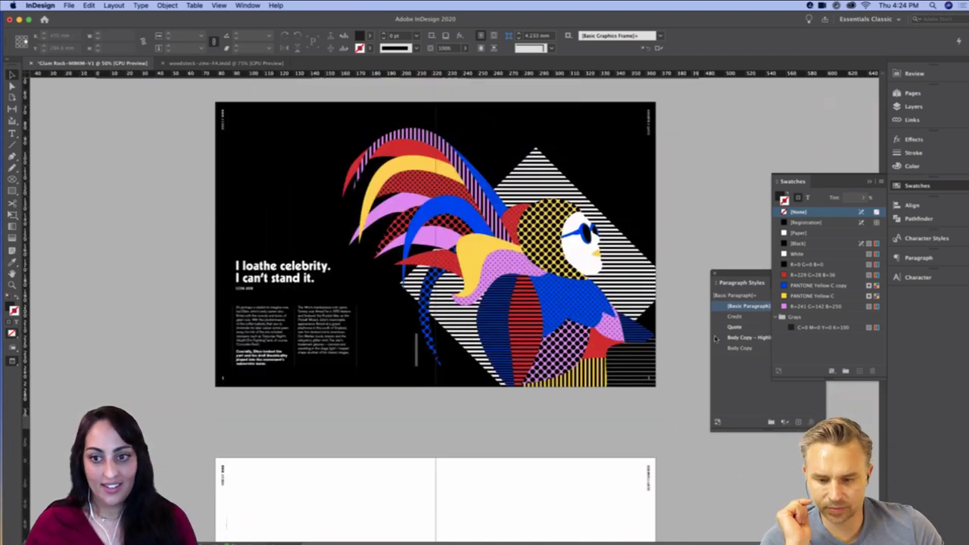
{"action": "key", "text": "super+equal"}
{"action": "left_click_drag", "start_coordinate": [748, 274], "coordinate": [901, 294]}
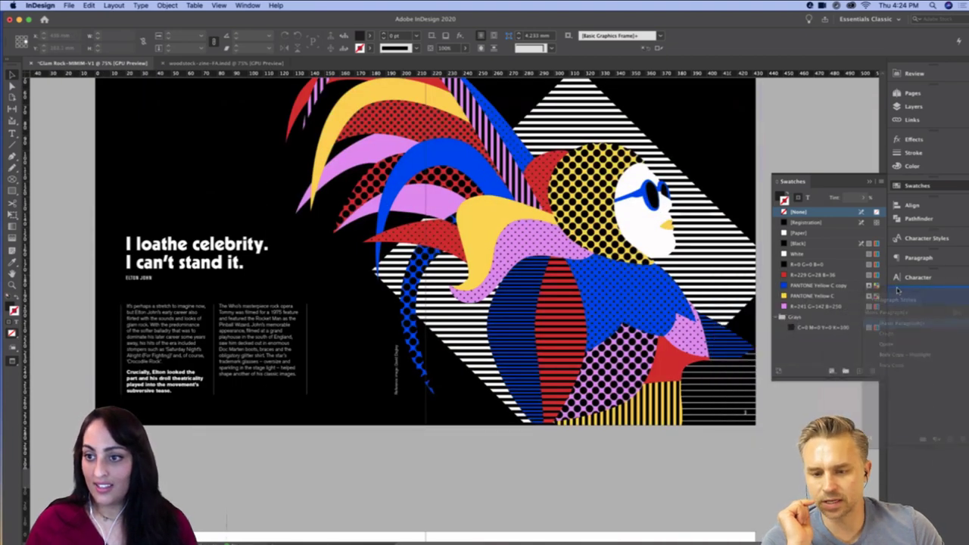
{"action": "left_click", "coordinate": [869, 181]}
{"action": "scroll", "coordinate": [835, 175], "scroll_direction": "up", "scroll_amount": 5}
{"action": "scroll", "coordinate": [835, 175], "scroll_direction": "left", "scroll_amount": 2}
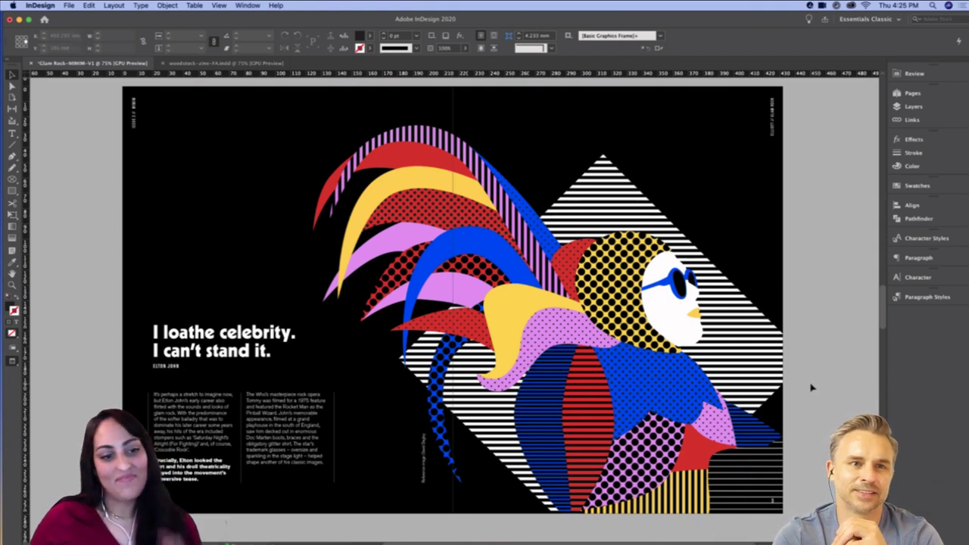
Go to the blank spread after Elton John's and open the Jpegs folder within Illustrations in Finder
{"action": "left_click_drag", "start_coordinate": [810, 352], "coordinate": [811, 353]}
{"action": "scroll", "coordinate": [809, 408], "scroll_direction": "down", "scroll_amount": 2}
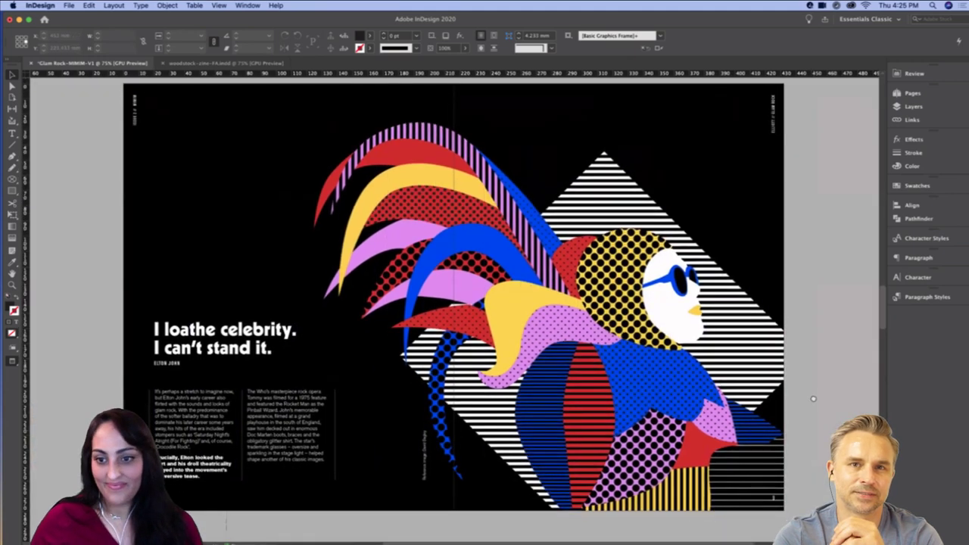
{"action": "scroll", "coordinate": [809, 445], "scroll_direction": "up", "scroll_amount": 3}
{"action": "left_click_drag", "start_coordinate": [882, 318], "coordinate": [888, 372]}
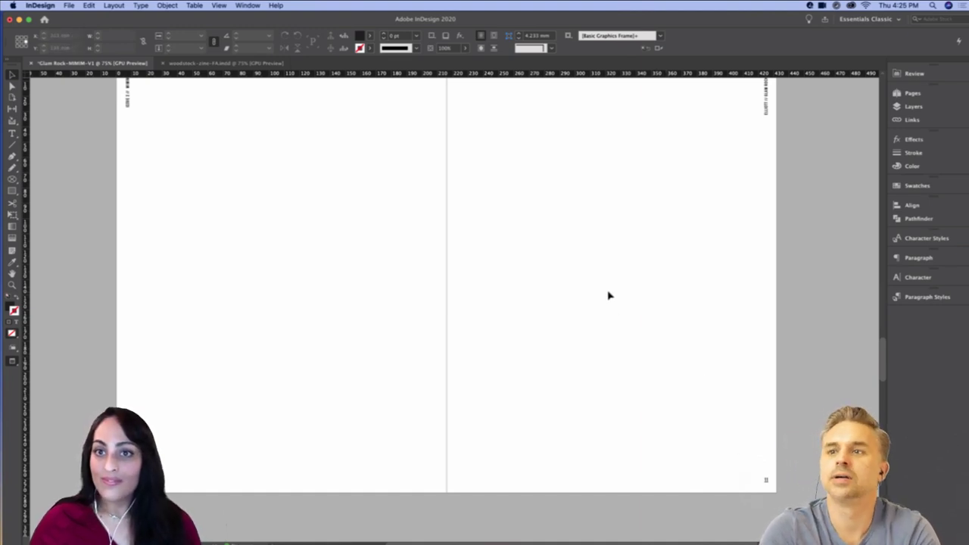
{"action": "left_click_drag", "start_coordinate": [620, 226], "coordinate": [653, 251]}
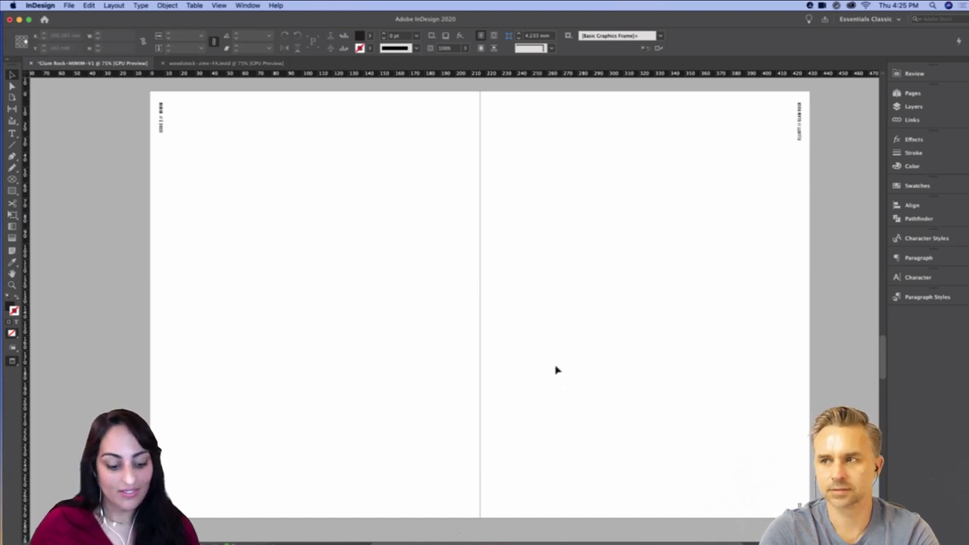
{"action": "mouse_move", "coordinate": [484, 543]}
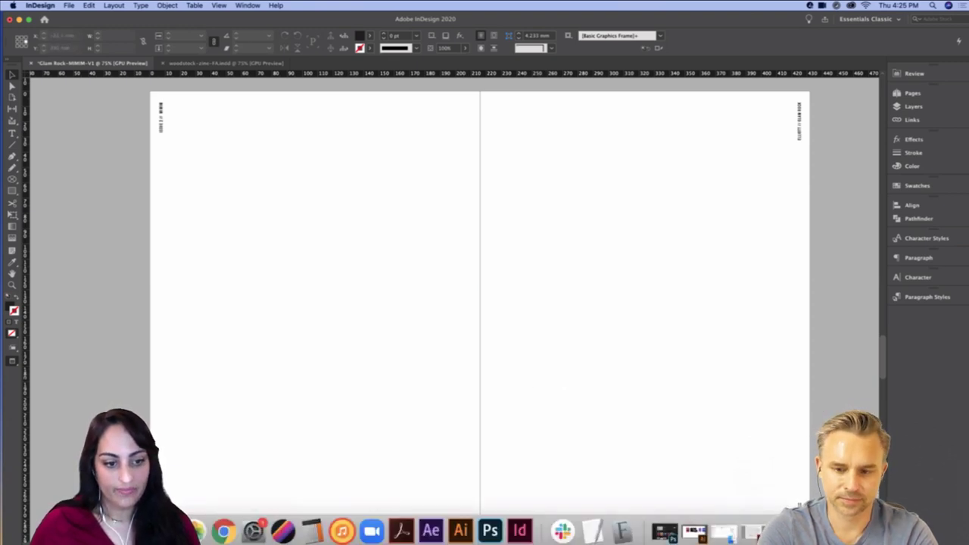
{"action": "left_click", "coordinate": [725, 532]}
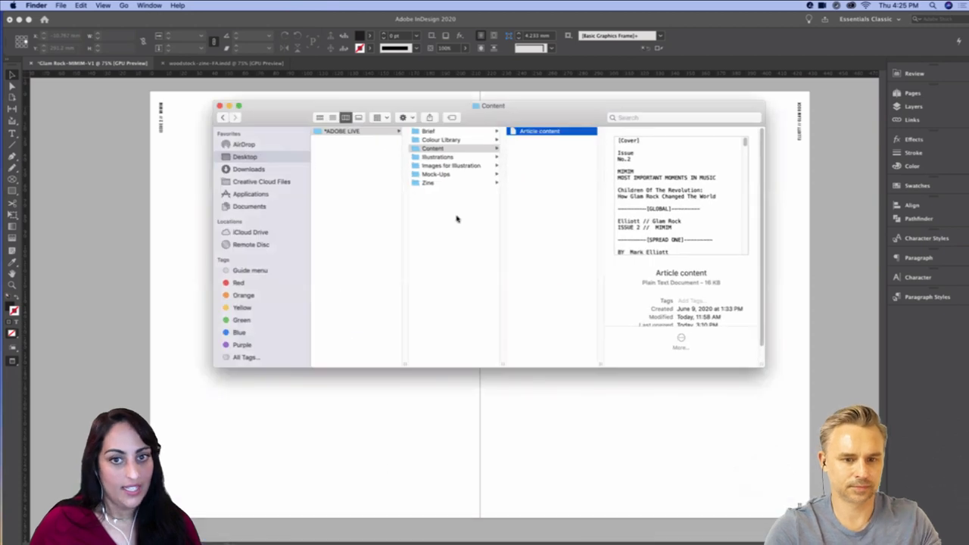
{"action": "left_click", "coordinate": [451, 157]}
{"action": "left_click", "coordinate": [552, 141]}
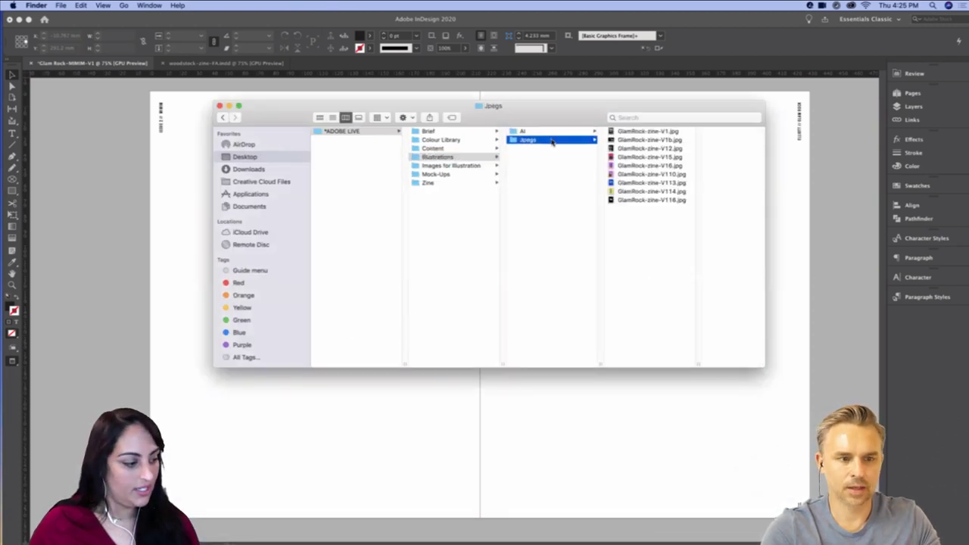
Place the illustration GlamRock-zine-V110.jpg from the Jpegs folder onto the left page of the blank spread
{"action": "left_click", "coordinate": [632, 174]}
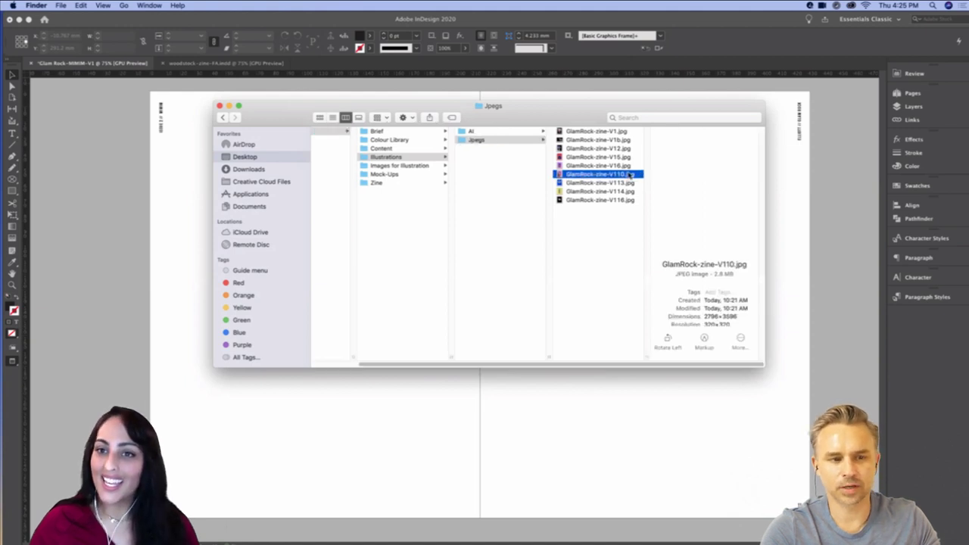
{"action": "left_click_drag", "start_coordinate": [572, 175], "coordinate": [166, 196]}
{"action": "left_click", "coordinate": [155, 174]}
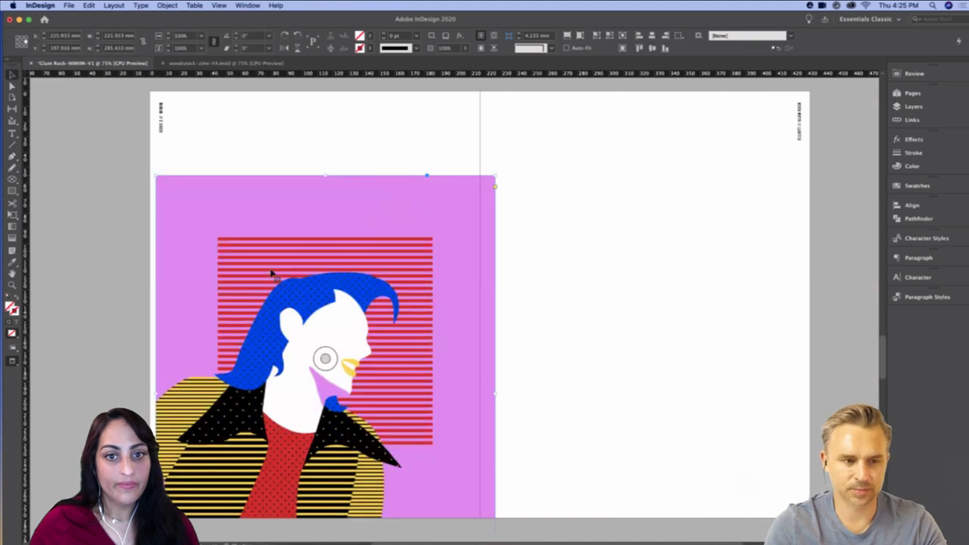
Align the illustration to the left page's bleed, trim its right edge to the spine, and check it in preview
{"action": "left_click_drag", "start_coordinate": [255, 210], "coordinate": [260, 191]}
{"action": "key", "text": "w"}
{"action": "left_click_drag", "start_coordinate": [318, 234], "coordinate": [327, 233]}
{"action": "left_click_drag", "start_coordinate": [482, 303], "coordinate": [478, 305]}
{"action": "left_click_drag", "start_coordinate": [582, 301], "coordinate": [528, 296]}
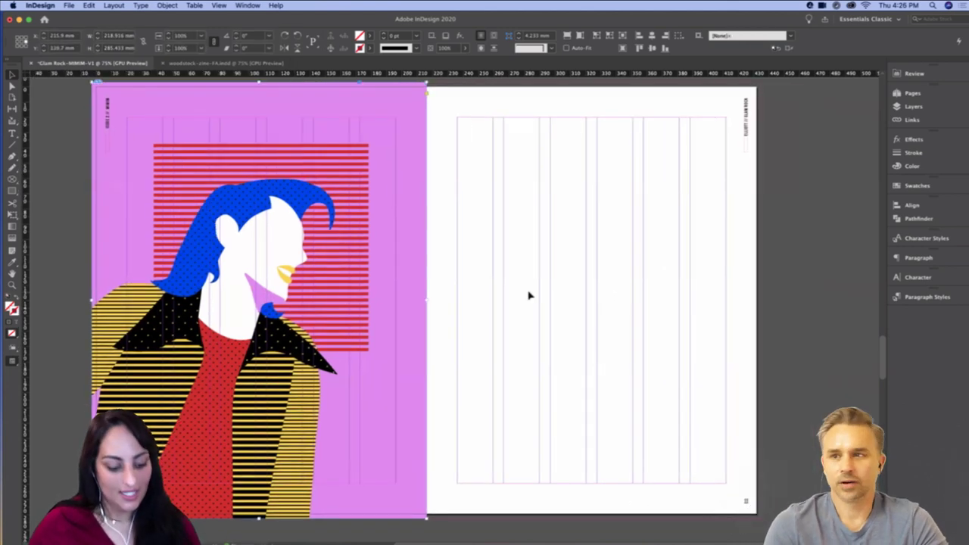
{"action": "left_click", "coordinate": [528, 295]}
{"action": "key", "text": "w"}
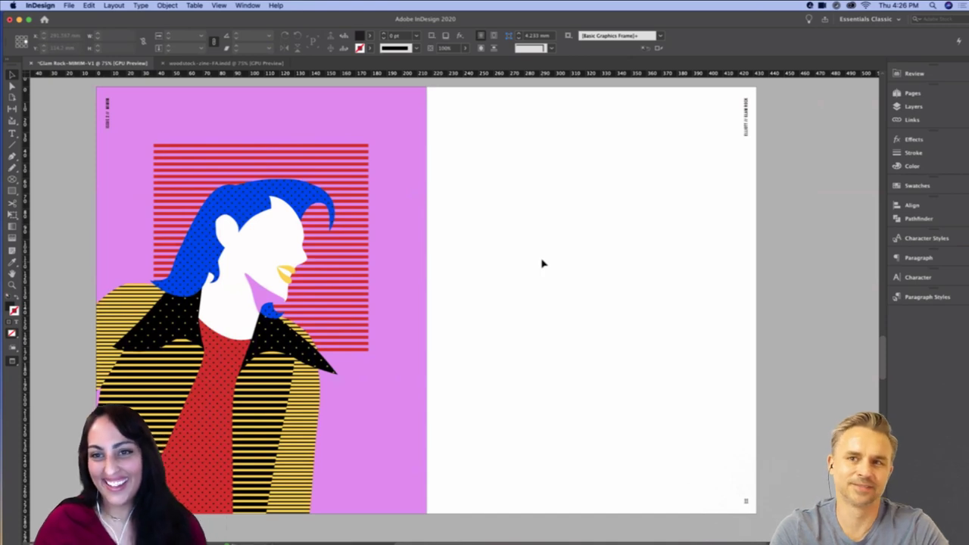
{"action": "scroll", "coordinate": [510, 190], "scroll_direction": "up", "scroll_amount": 8}
{"action": "scroll", "coordinate": [542, 226], "scroll_direction": "down", "scroll_amount": 8}
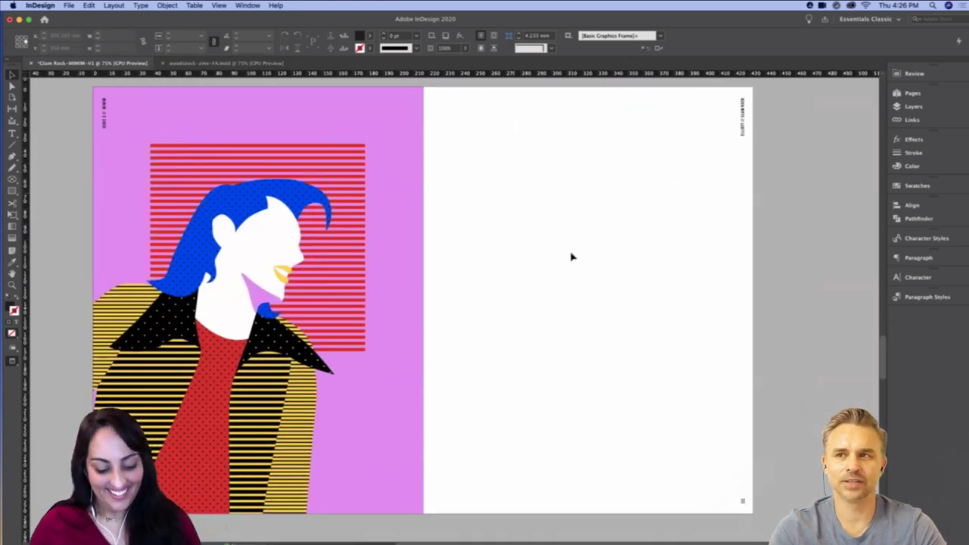
{"action": "key", "text": "m"}
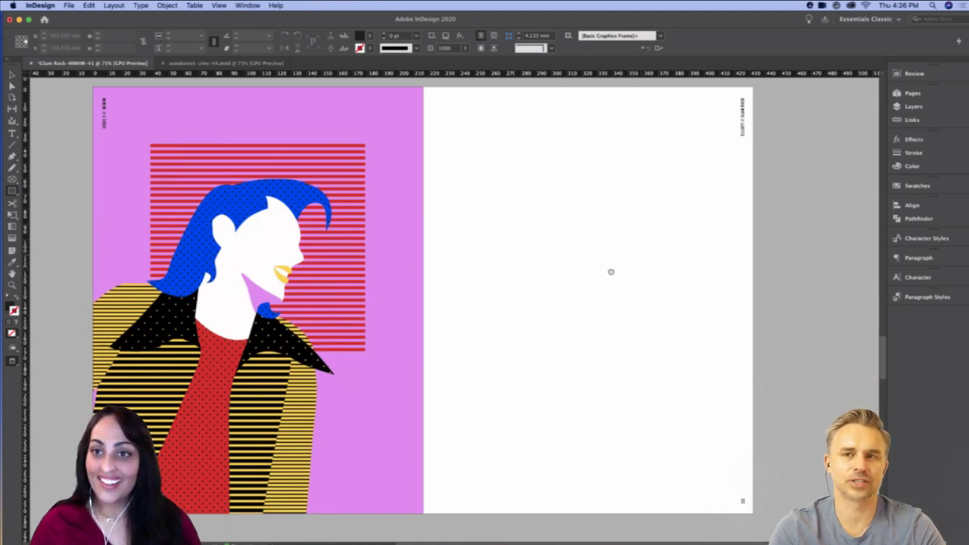
{"action": "scroll", "coordinate": [606, 265], "scroll_direction": "right", "scroll_amount": 3}
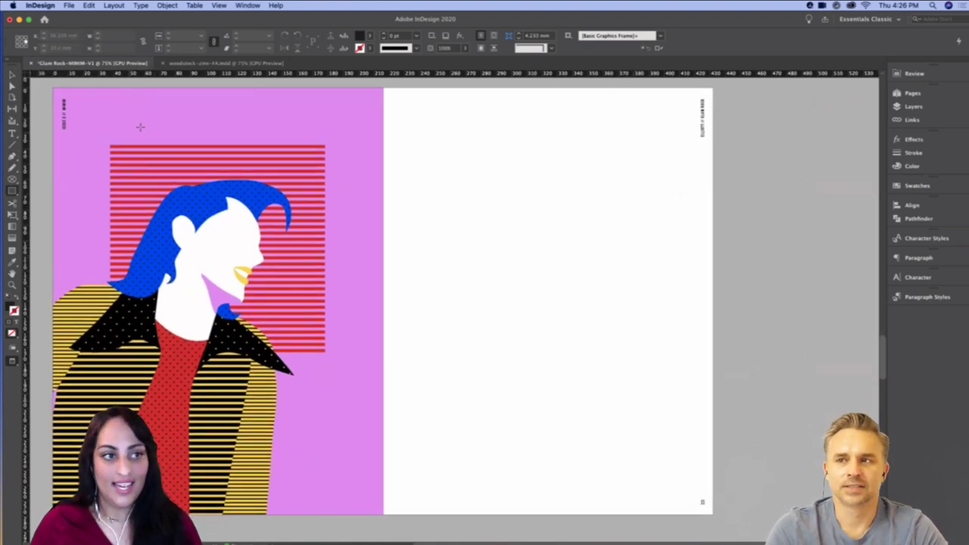
{"action": "left_click", "coordinate": [11, 76]}
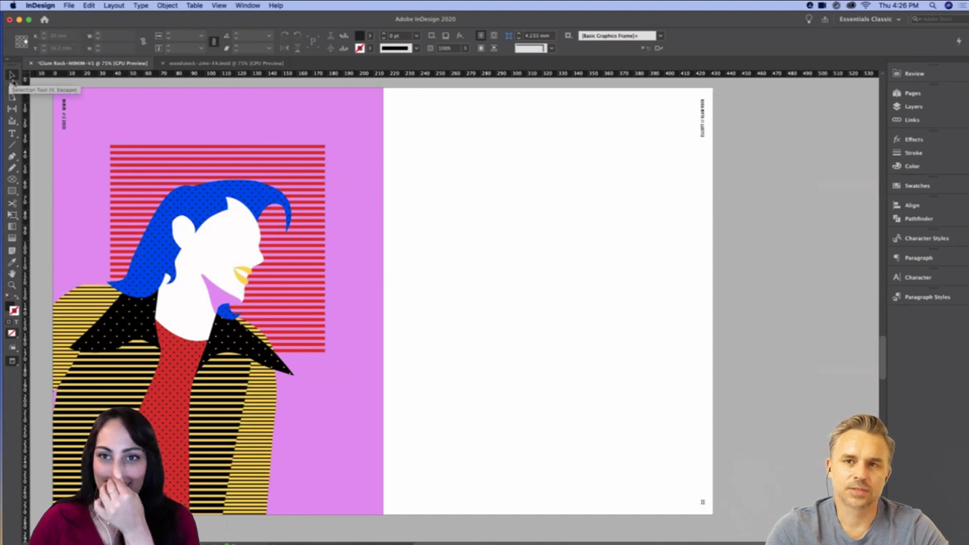
{"action": "scroll", "coordinate": [465, 262], "scroll_direction": "right", "scroll_amount": 1}
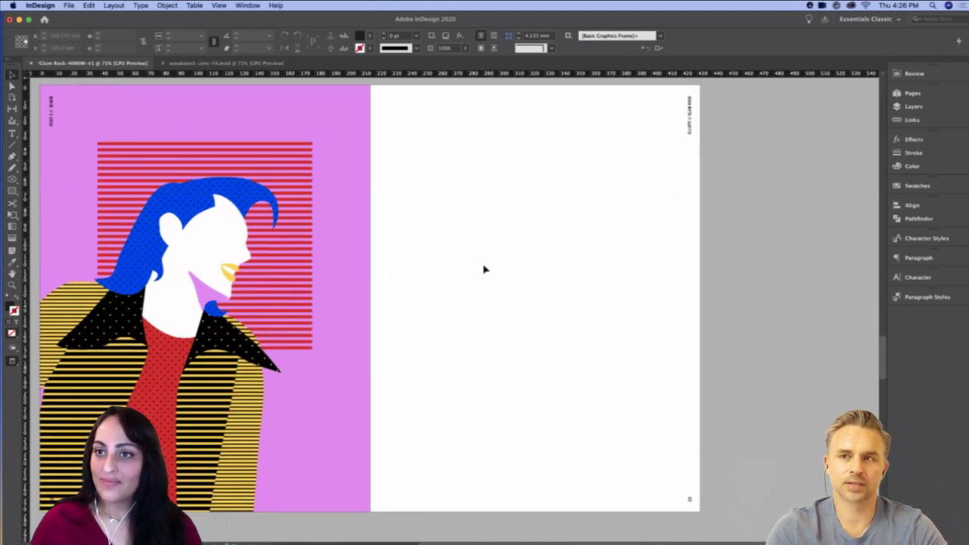
{"action": "scroll", "coordinate": [480, 257], "scroll_direction": "right", "scroll_amount": 2}
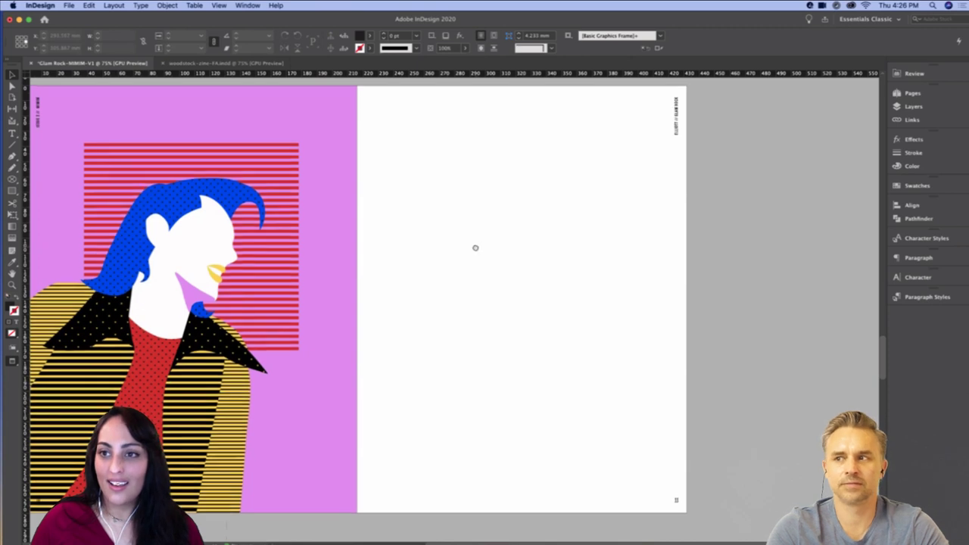
{"action": "scroll", "coordinate": [471, 250], "scroll_direction": "right", "scroll_amount": 1}
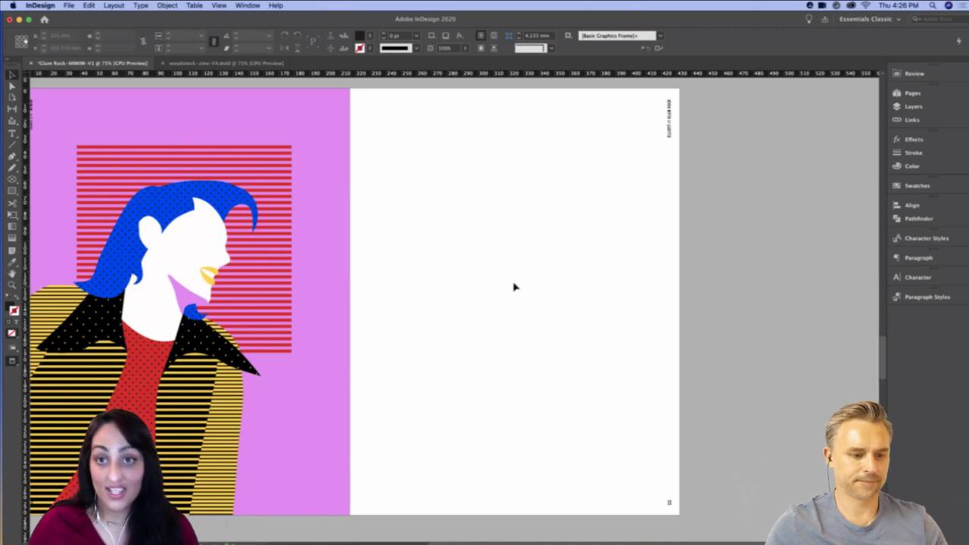
{"action": "left_click_drag", "start_coordinate": [530, 275], "coordinate": [493, 267]}
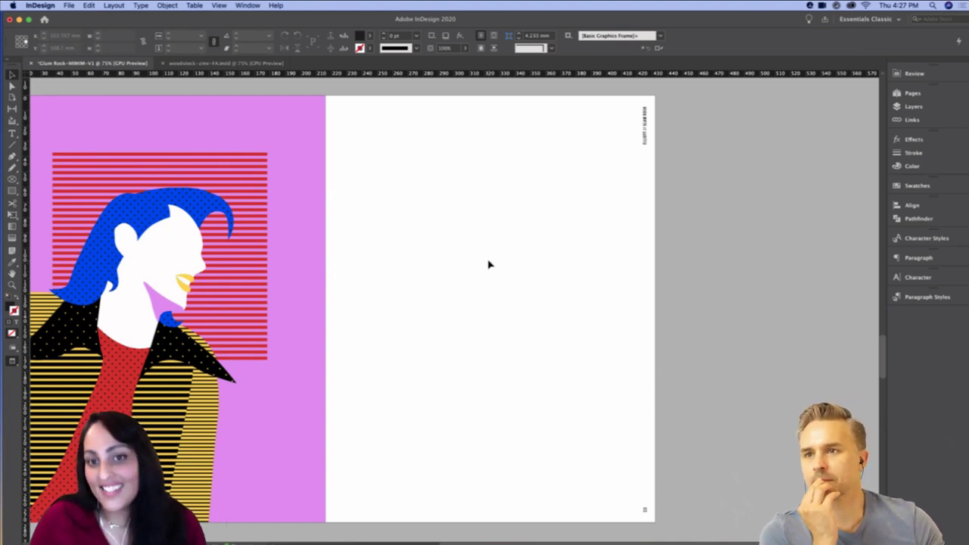
{"action": "left_click_drag", "start_coordinate": [478, 269], "coordinate": [469, 268]}
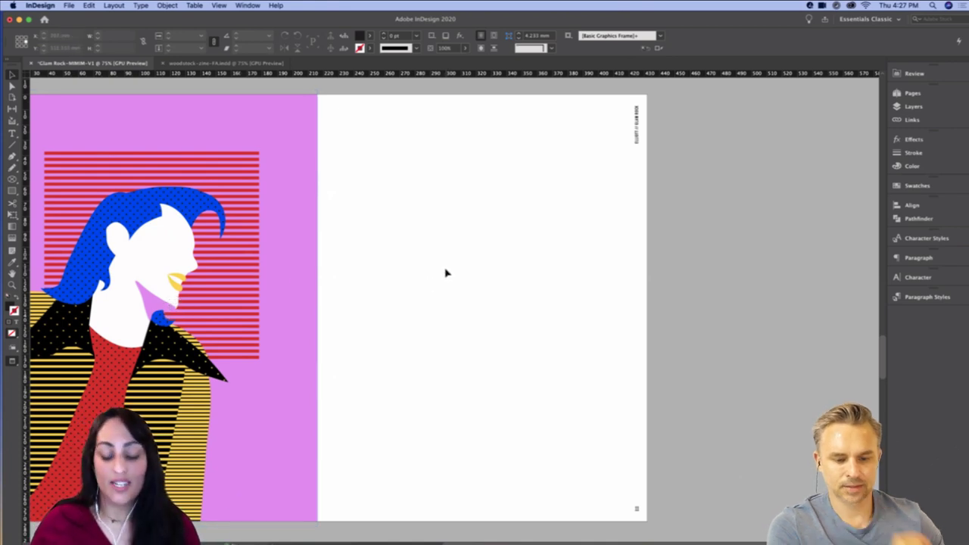
Draw a rectangle about 219 × 285 mm covering the entire right page out to the bleed
{"action": "key", "text": "p"}
{"action": "key", "text": "m"}
{"action": "left_click_drag", "start_coordinate": [316, 89], "coordinate": [649, 525]}
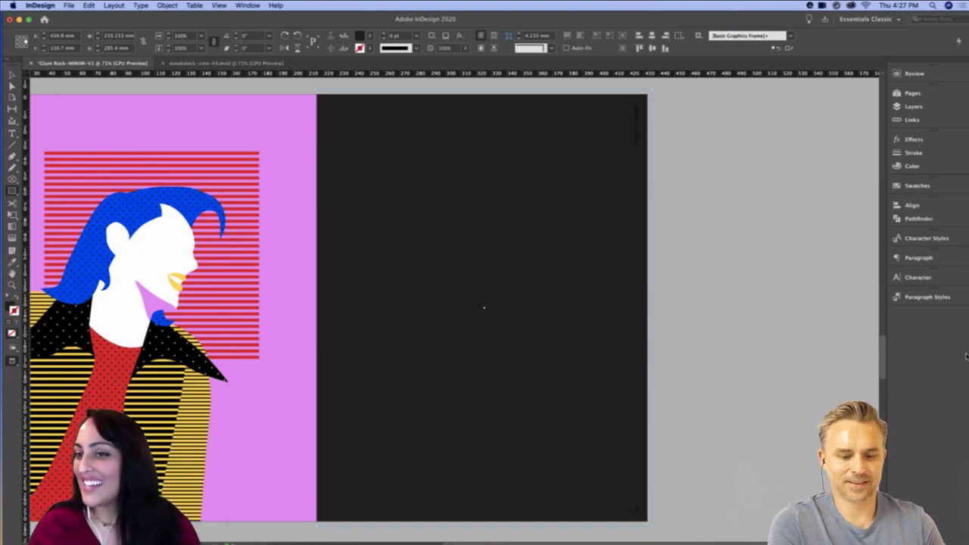
Fill the right-page rectangle with the red swatch R=229 G=28 B=36, leave it without a stroke, and deselect it
{"action": "left_click", "coordinate": [948, 187]}
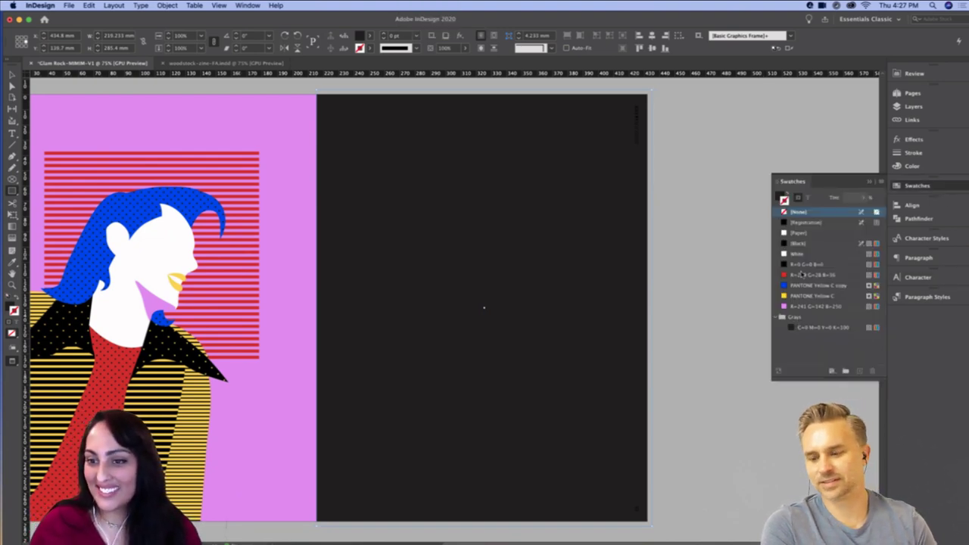
{"action": "left_click", "coordinate": [803, 275]}
{"action": "left_click", "coordinate": [800, 213]}
{"action": "left_click", "coordinate": [780, 197]}
{"action": "left_click", "coordinate": [803, 277]}
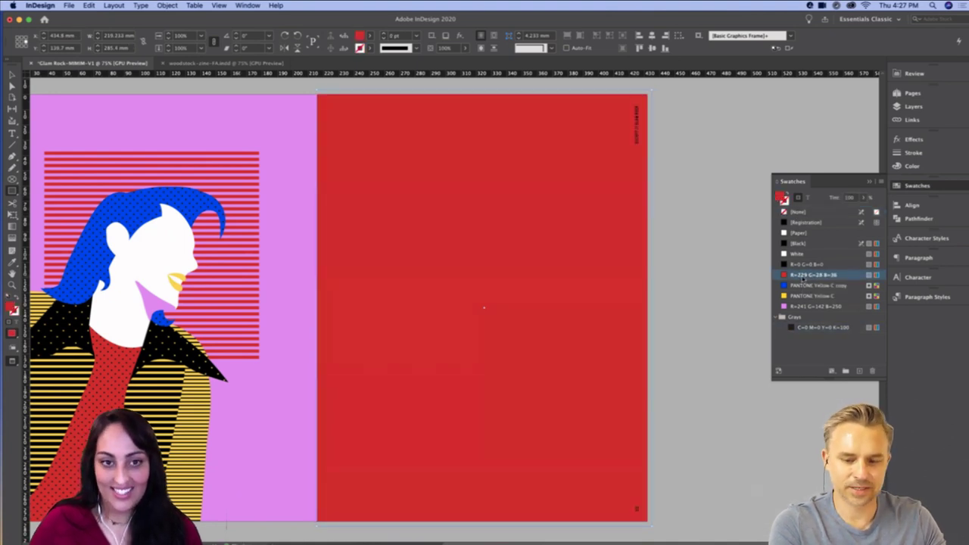
{"action": "left_click", "coordinate": [12, 74]}
{"action": "left_click", "coordinate": [50, 89]}
Examine the purple and red spread both in preview and with the column guides shown
{"action": "left_click_drag", "start_coordinate": [311, 156], "coordinate": [370, 157]}
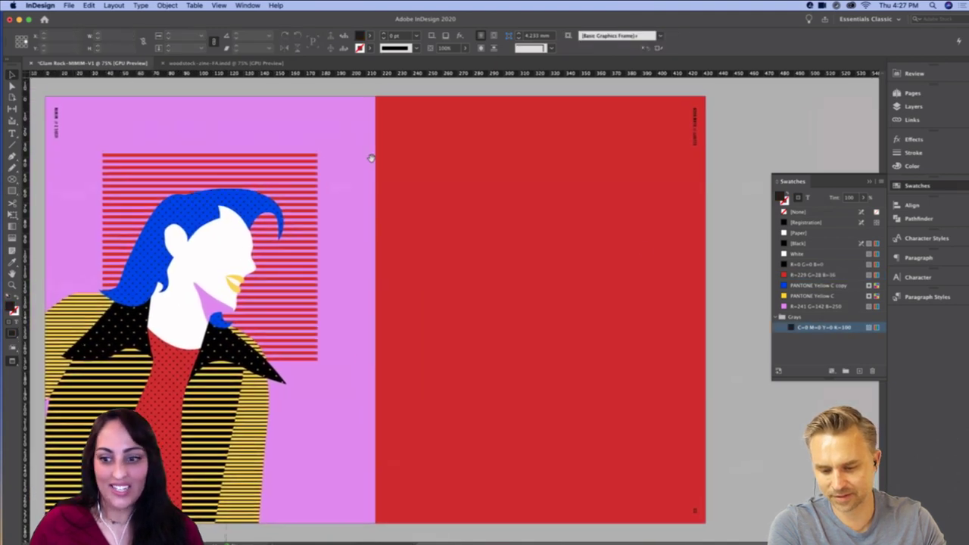
{"action": "scroll", "coordinate": [760, 313], "scroll_direction": "right", "scroll_amount": 1}
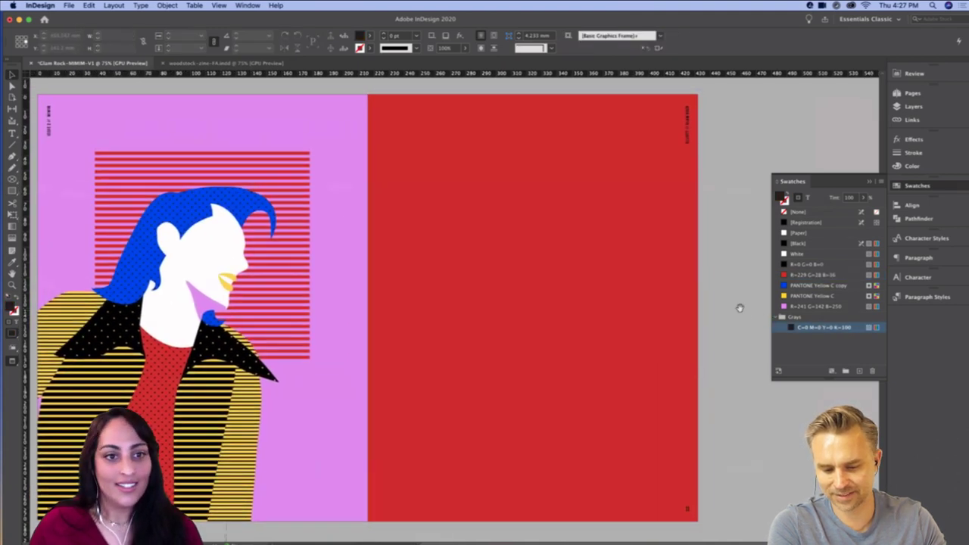
{"action": "key", "text": "w"}
{"action": "key", "text": "w"}
{"action": "key", "text": "w"}
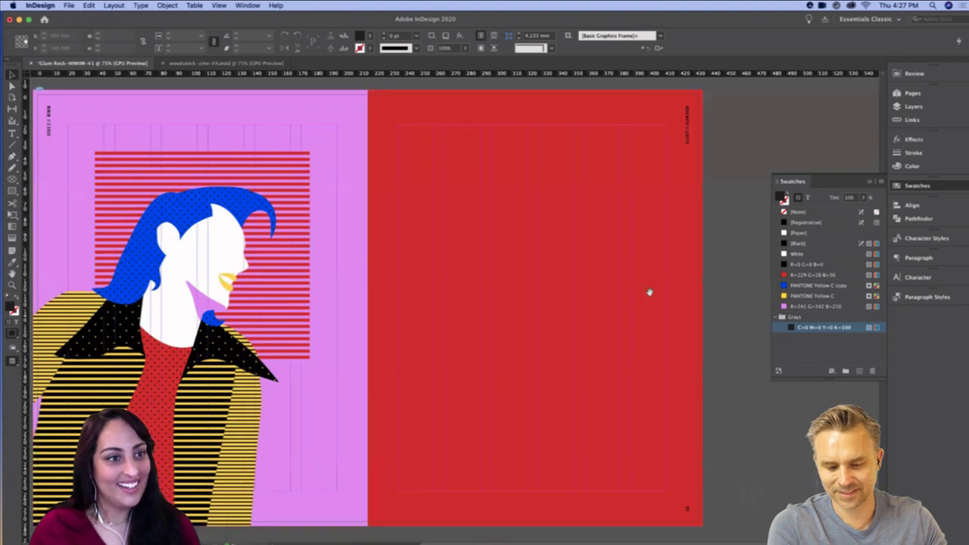
{"action": "left_click_drag", "start_coordinate": [610, 293], "coordinate": [640, 298]}
{"action": "scroll", "coordinate": [722, 304], "scroll_direction": "right", "scroll_amount": 3}
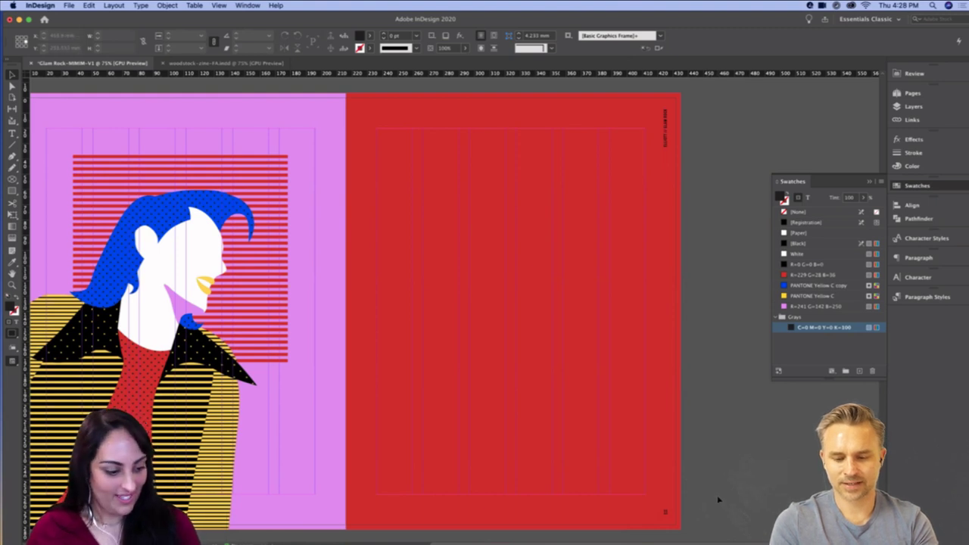
{"action": "scroll", "coordinate": [704, 485], "scroll_direction": "right", "scroll_amount": 2}
{"action": "scroll", "coordinate": [704, 484], "scroll_direction": "down", "scroll_amount": 1}
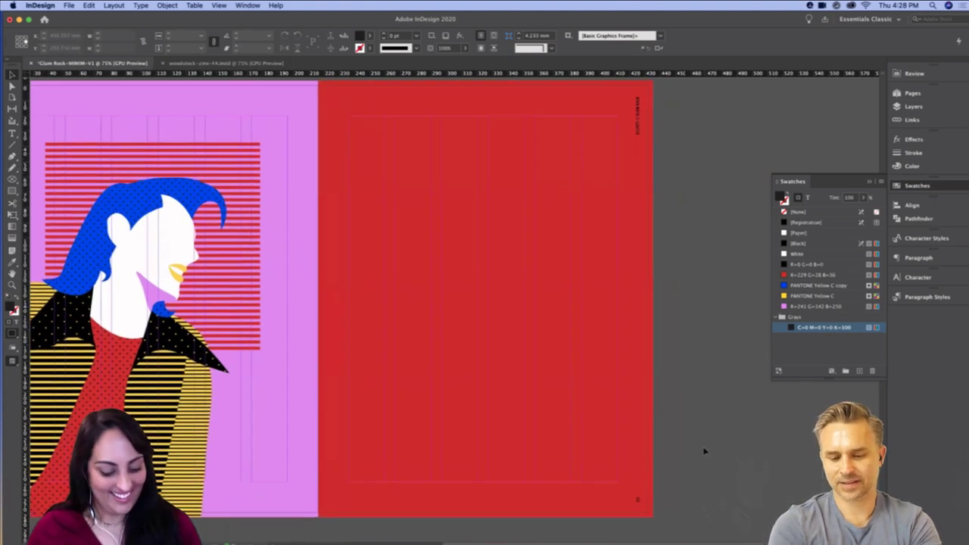
Switch to TextEdit, copy the Spread Five quote and body copy from Article content, and return to the InDesign spread
{"action": "key", "text": "t"}
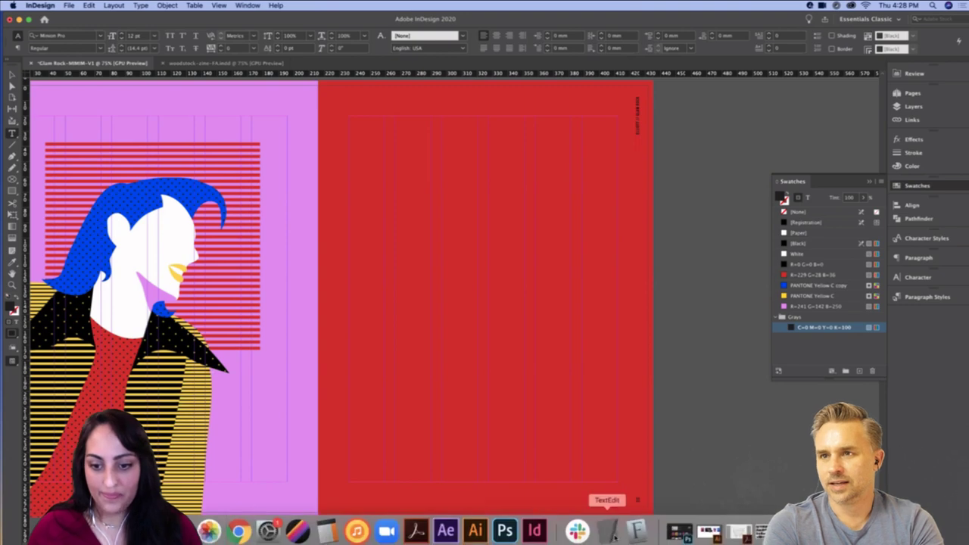
{"action": "left_click", "coordinate": [606, 531]}
{"action": "left_click", "coordinate": [638, 292]}
{"action": "scroll", "coordinate": [639, 422], "scroll_direction": "down", "scroll_amount": 2}
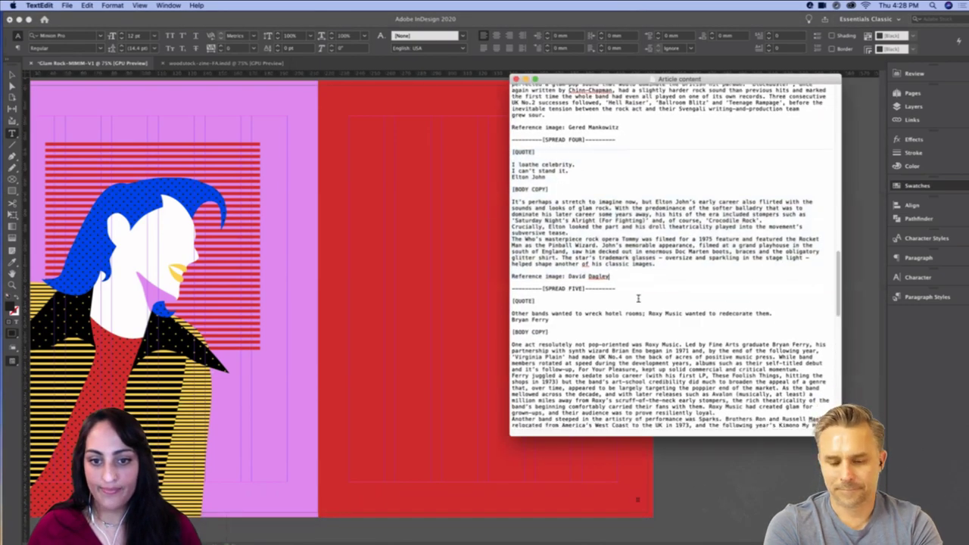
{"action": "scroll", "coordinate": [538, 286], "scroll_direction": "down", "scroll_amount": 1}
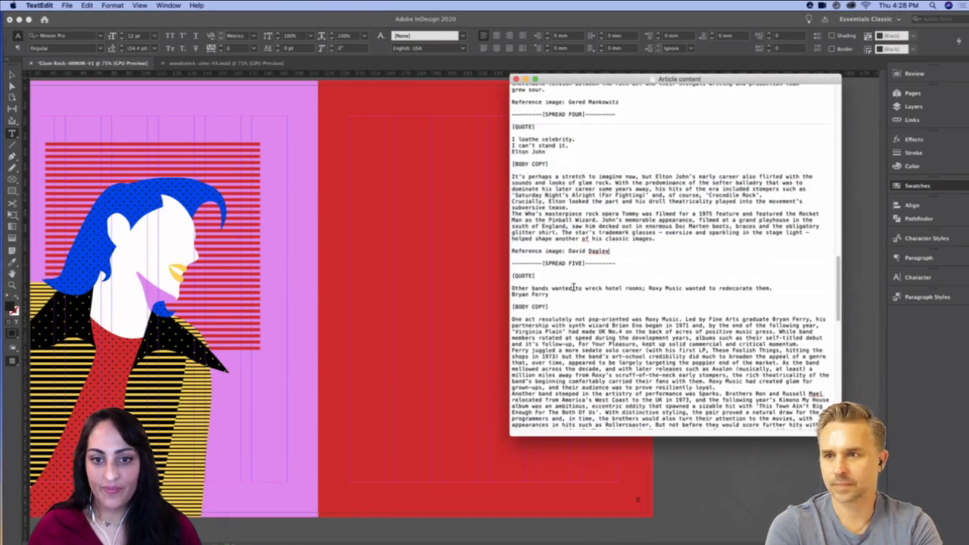
{"action": "scroll", "coordinate": [559, 284], "scroll_direction": "down", "scroll_amount": 1}
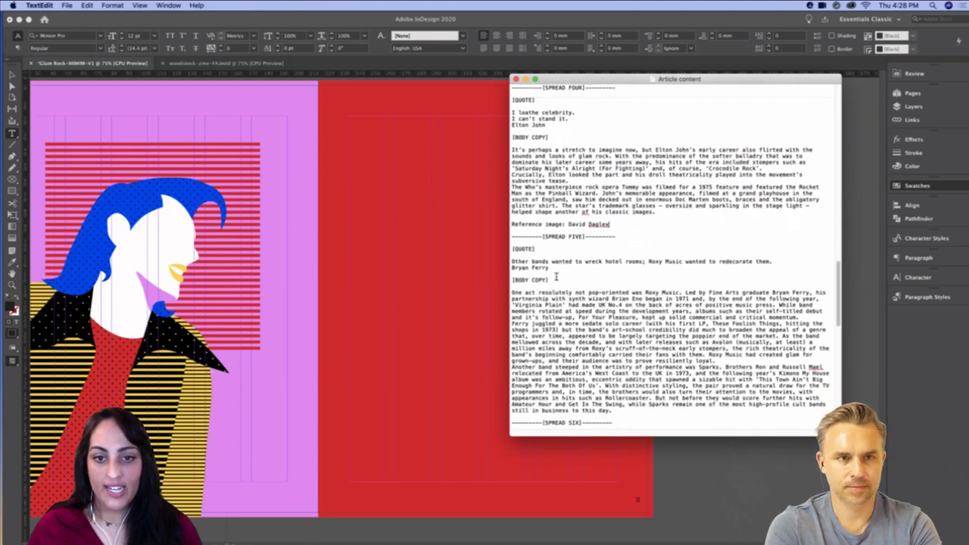
{"action": "left_click_drag", "start_coordinate": [512, 247], "coordinate": [659, 408]}
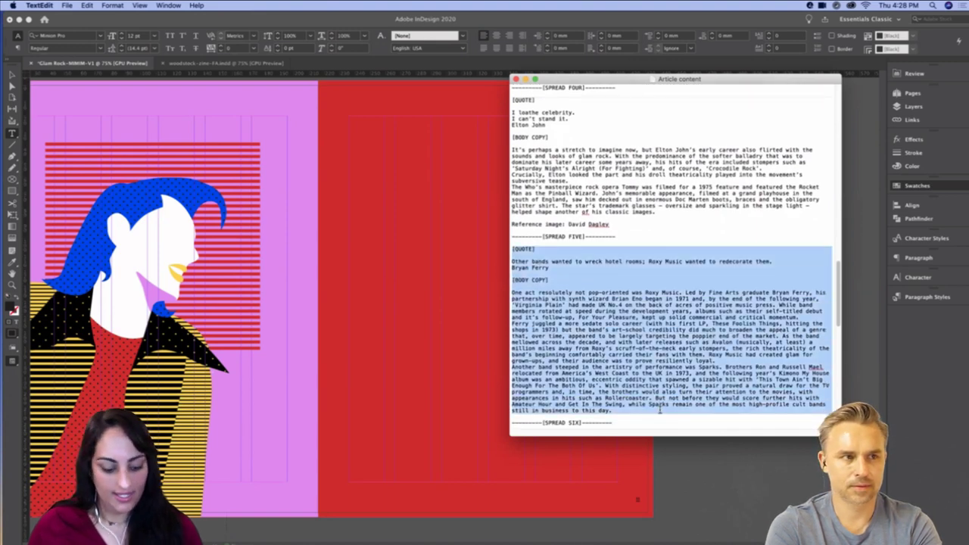
{"action": "left_click", "coordinate": [525, 78]}
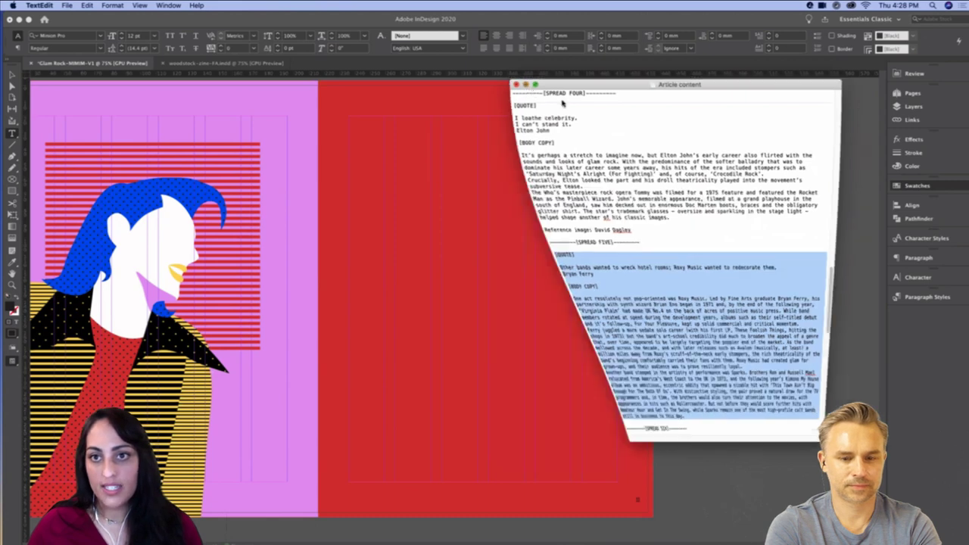
{"action": "left_click", "coordinate": [683, 182]}
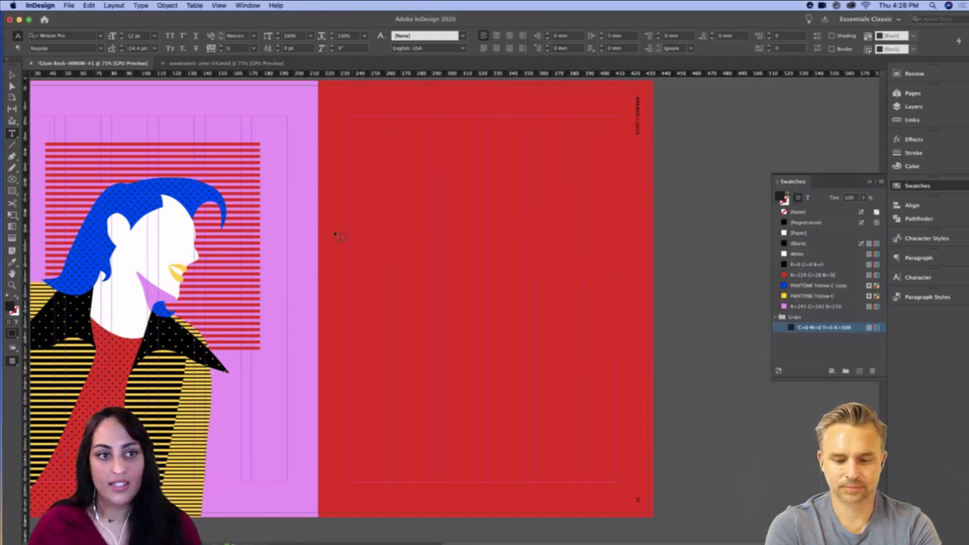
{"action": "left_click", "coordinate": [12, 74]}
{"action": "scroll", "coordinate": [235, 155], "scroll_direction": "left", "scroll_amount": 5}
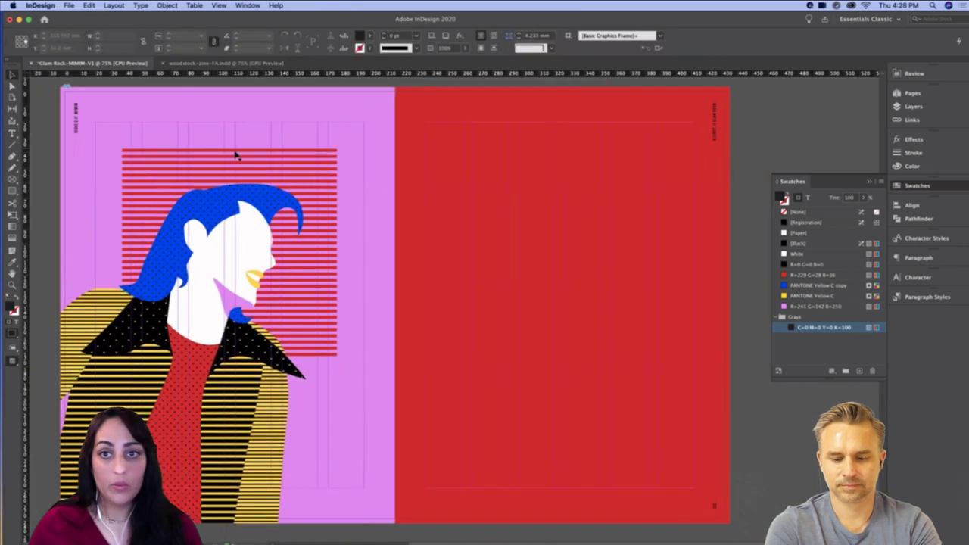
{"action": "key", "text": "w"}
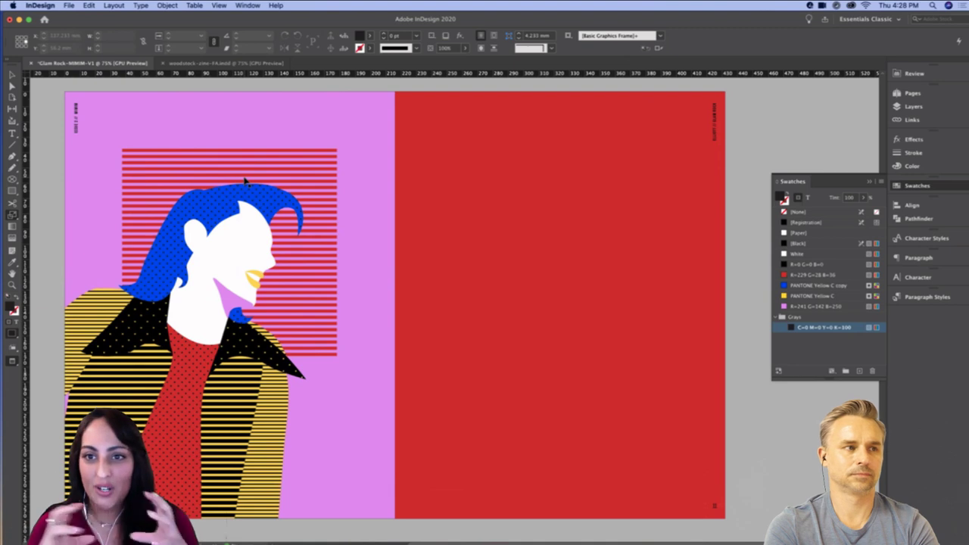
{"action": "scroll", "coordinate": [502, 274], "scroll_direction": "right", "scroll_amount": 2}
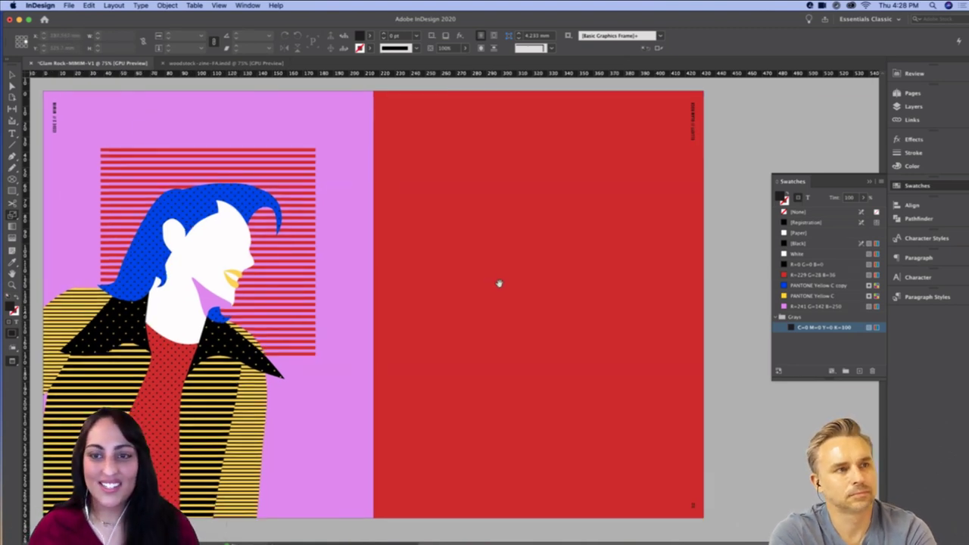
{"action": "scroll", "coordinate": [499, 281], "scroll_direction": "right", "scroll_amount": 3}
Ready the Type tool for a text frame on the red page, with nothing selected and the column guides shown
{"action": "key", "text": "t"}
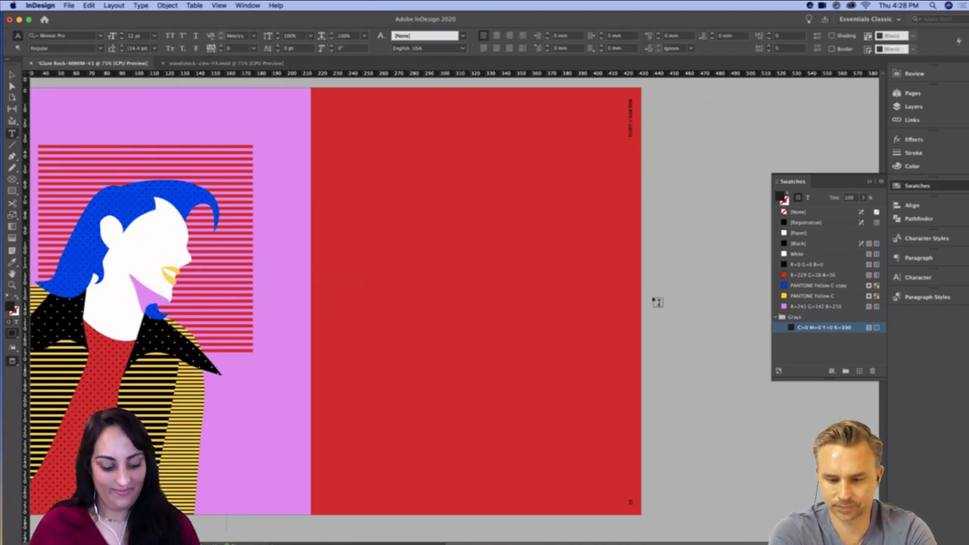
{"action": "key", "text": "Escape"}
{"action": "key", "text": "v"}
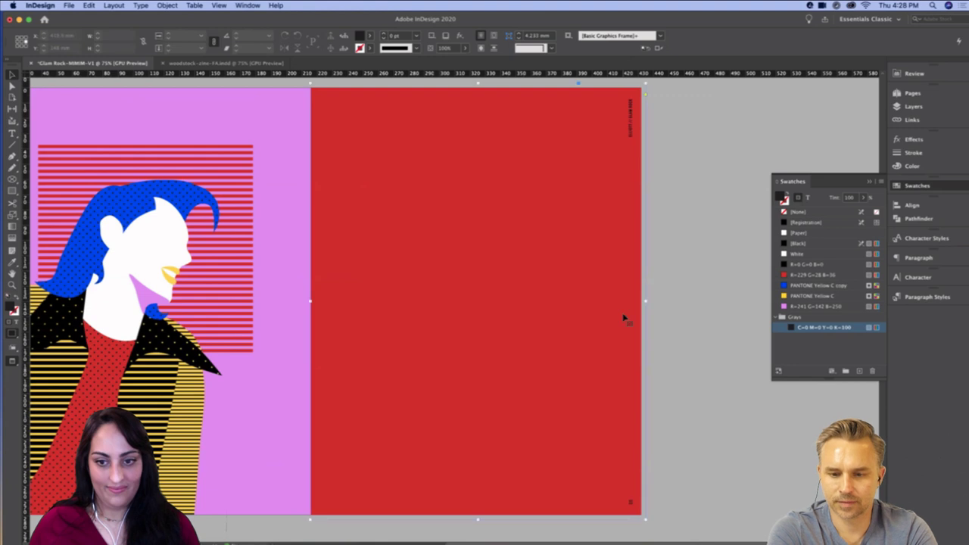
{"action": "left_click", "coordinate": [623, 318]}
{"action": "key", "text": "super+shift+a"}
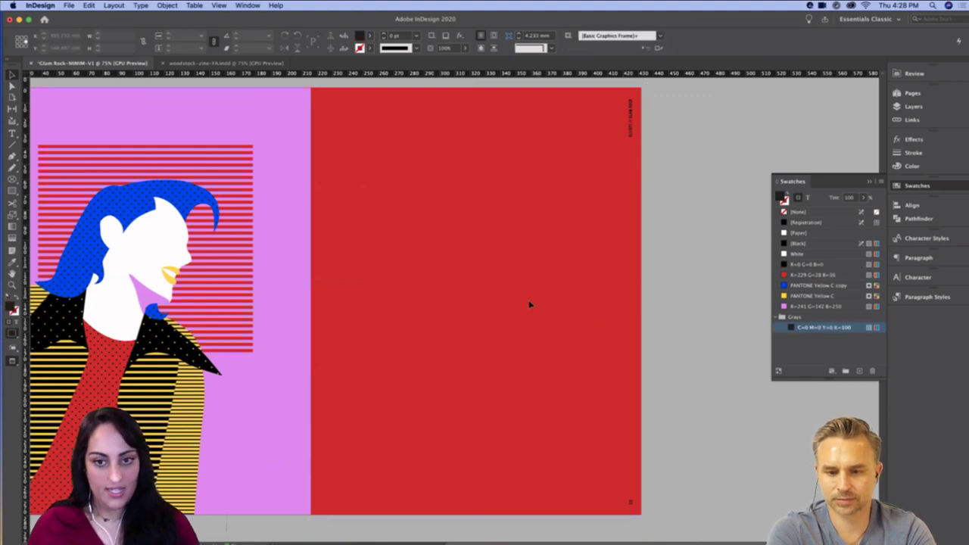
{"action": "key", "text": "t"}
{"action": "key", "text": "w"}
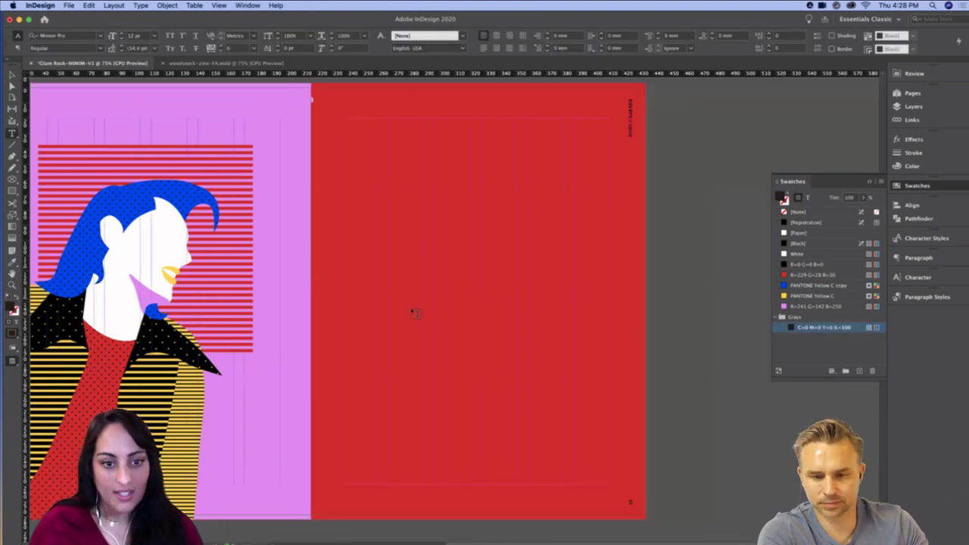
Place the copied article text in a new frame about 54 × 130 mm on the red page and apply the Body Copy paragraph style
{"action": "left_click_drag", "start_coordinate": [389, 287], "coordinate": [477, 483]}
{"action": "key", "text": "super+v"}
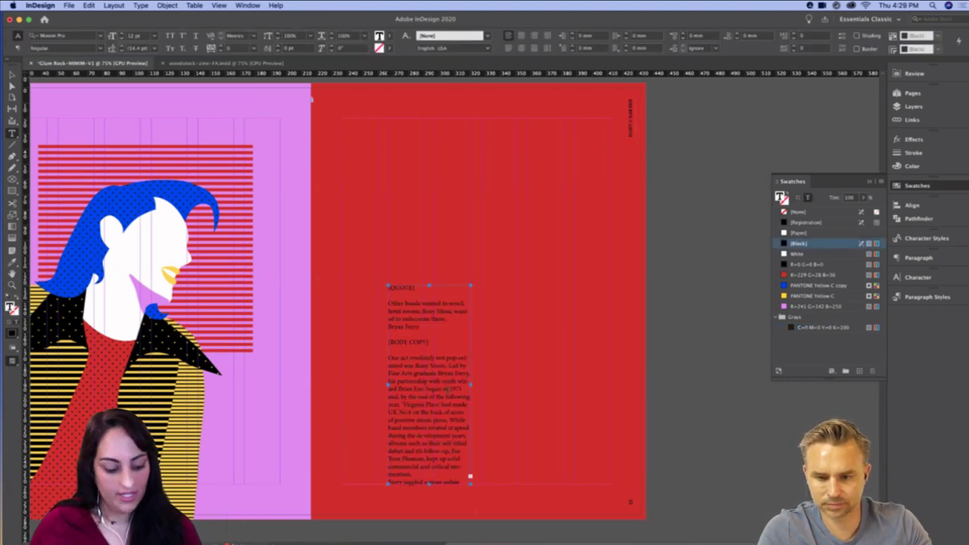
{"action": "key", "text": "super+a"}
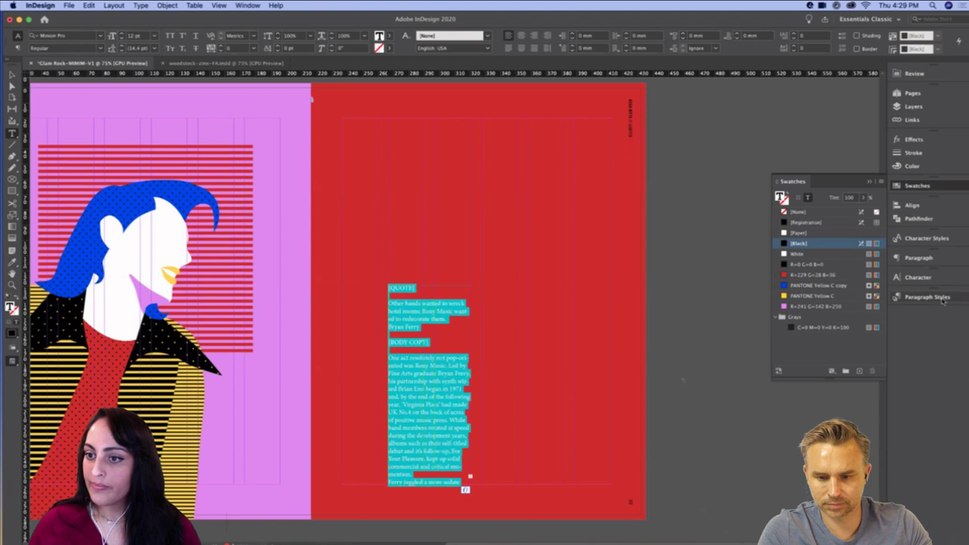
{"action": "left_click", "coordinate": [939, 298]}
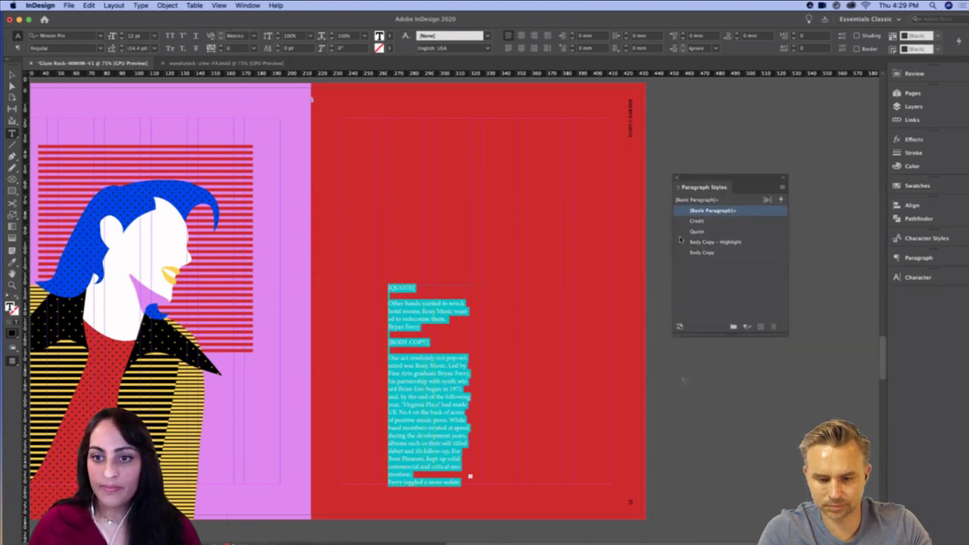
{"action": "left_click", "coordinate": [702, 254]}
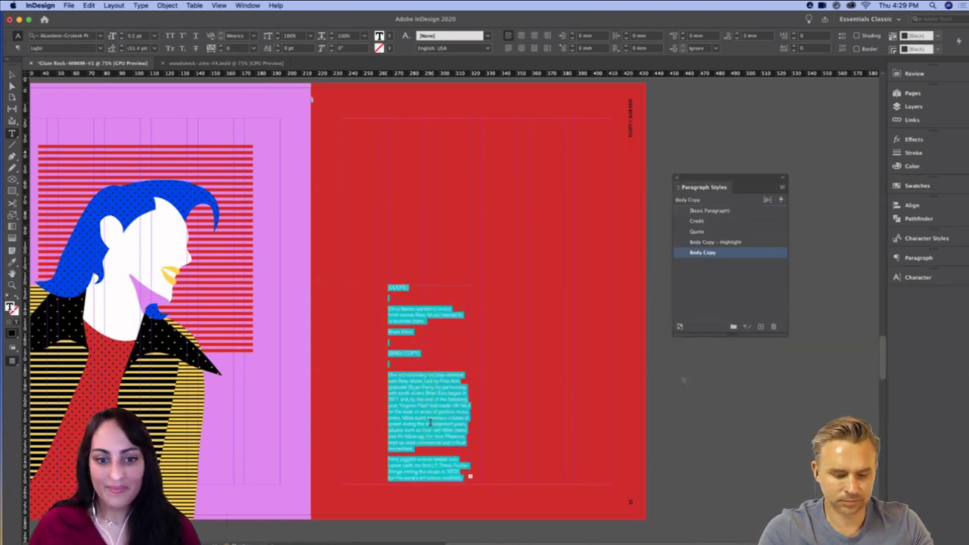
Remove the empty paragraphs around the [QUOTE] and [BODY COPY] labels in the text frame
{"action": "left_click", "coordinate": [418, 364]}
{"action": "key", "text": "BackSpace"}
{"action": "left_click", "coordinate": [415, 344]}
{"action": "key", "text": "BackSpace"}
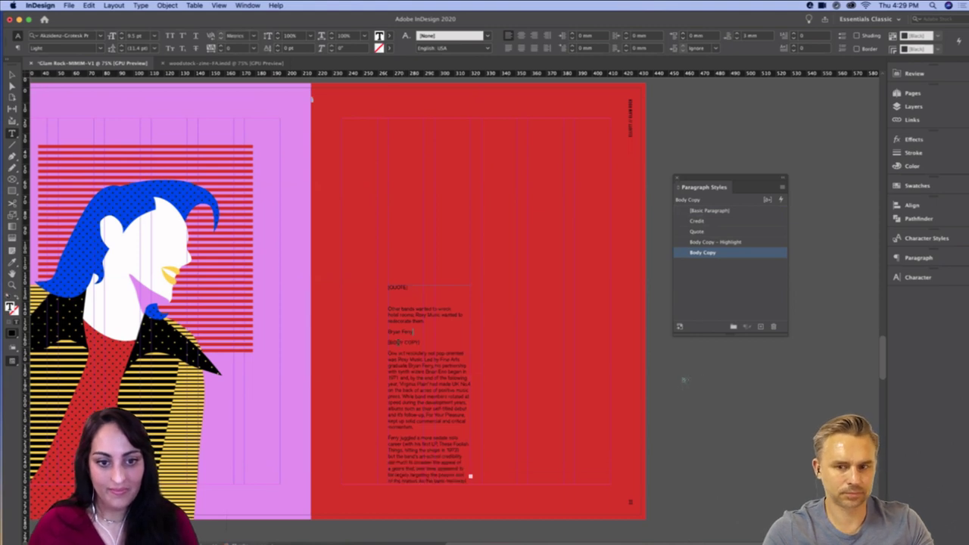
{"action": "left_click", "coordinate": [408, 299]}
{"action": "key", "text": "Delete"}
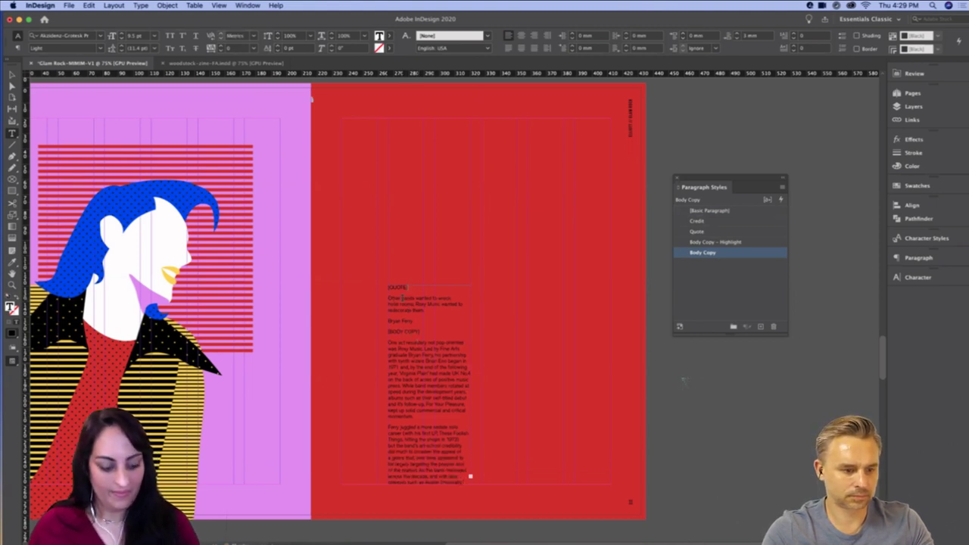
Colour all of the article text with the White swatch and deselect the frame
{"action": "key", "text": "ctrl+a"}
{"action": "left_click", "coordinate": [917, 184]}
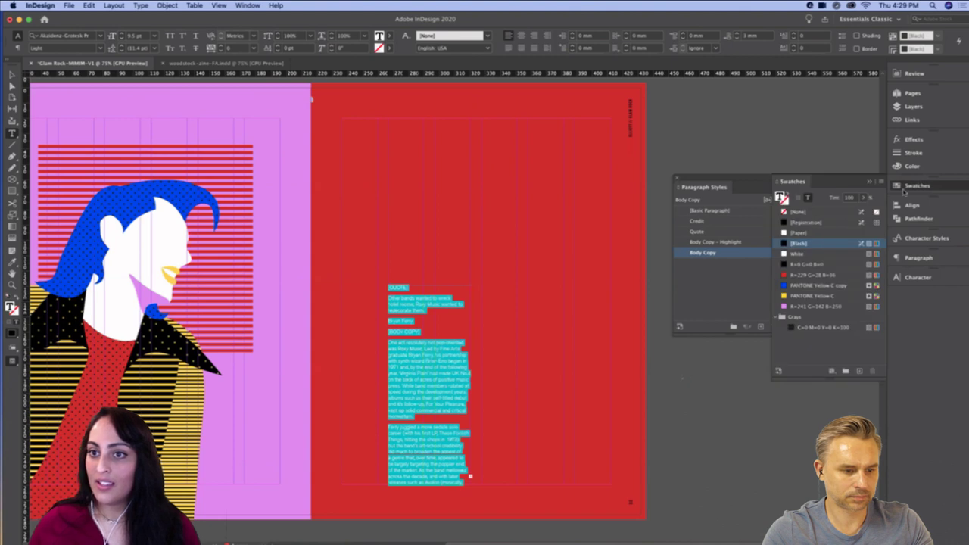
{"action": "left_click", "coordinate": [797, 254]}
{"action": "left_click", "coordinate": [440, 361]}
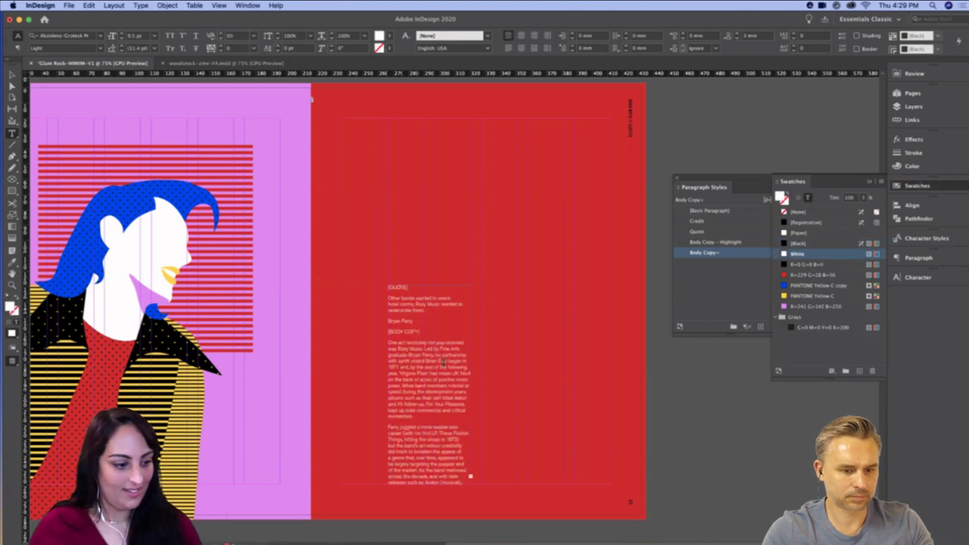
{"action": "key", "text": "Escape"}
{"action": "left_click", "coordinate": [695, 415]}
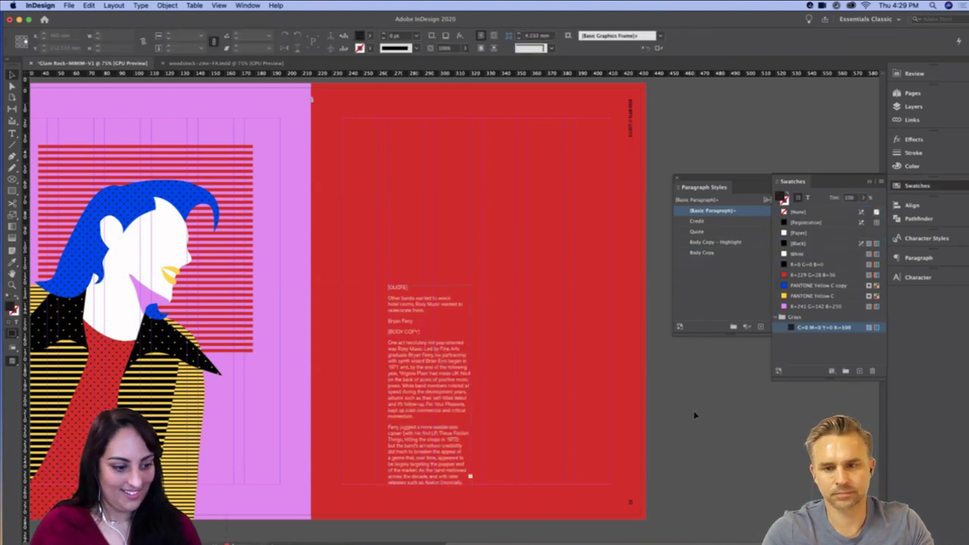
{"action": "scroll", "coordinate": [695, 414], "scroll_direction": "right", "scroll_amount": 3}
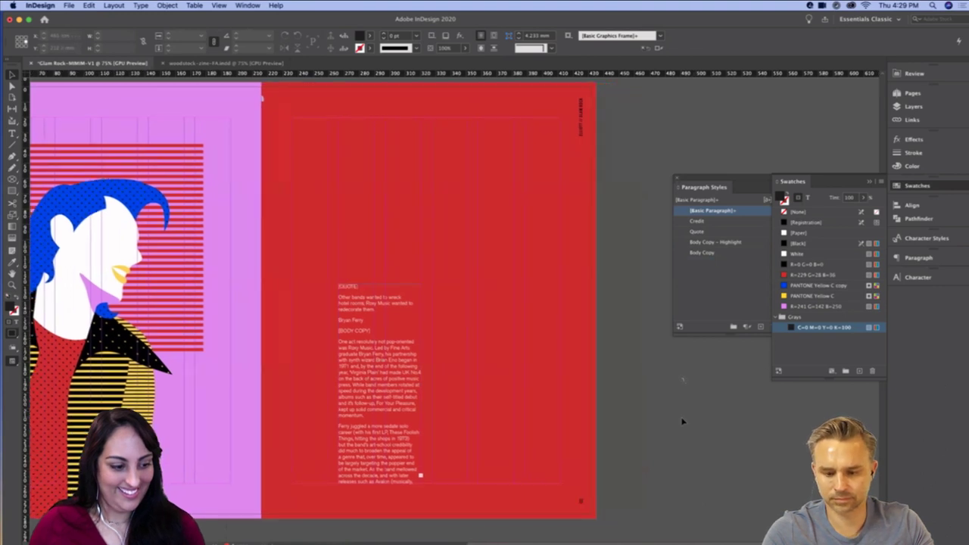
Thread the overset article text into a second, equally sized column frame beside the first one on the grid
{"action": "left_click", "coordinate": [421, 477]}
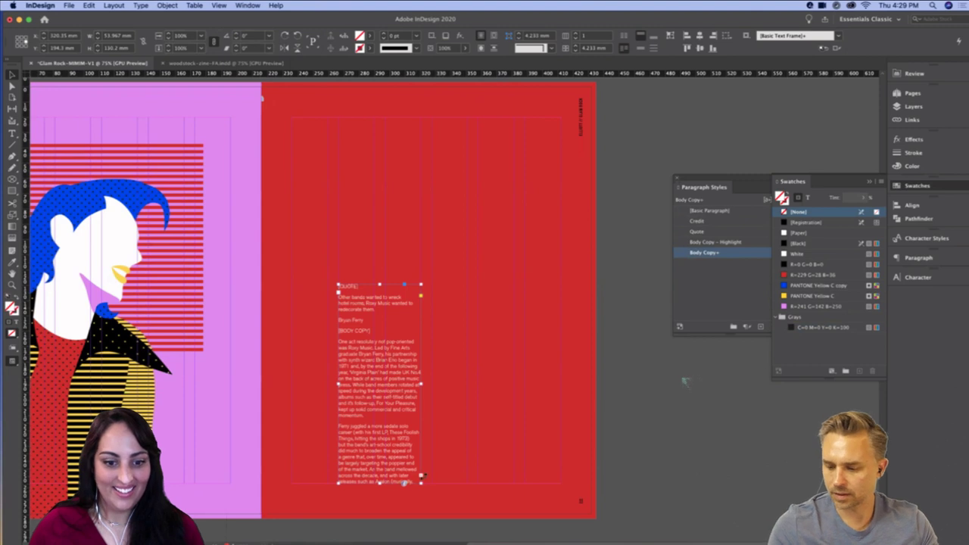
{"action": "left_click", "coordinate": [421, 477]}
{"action": "left_click", "coordinate": [432, 288]}
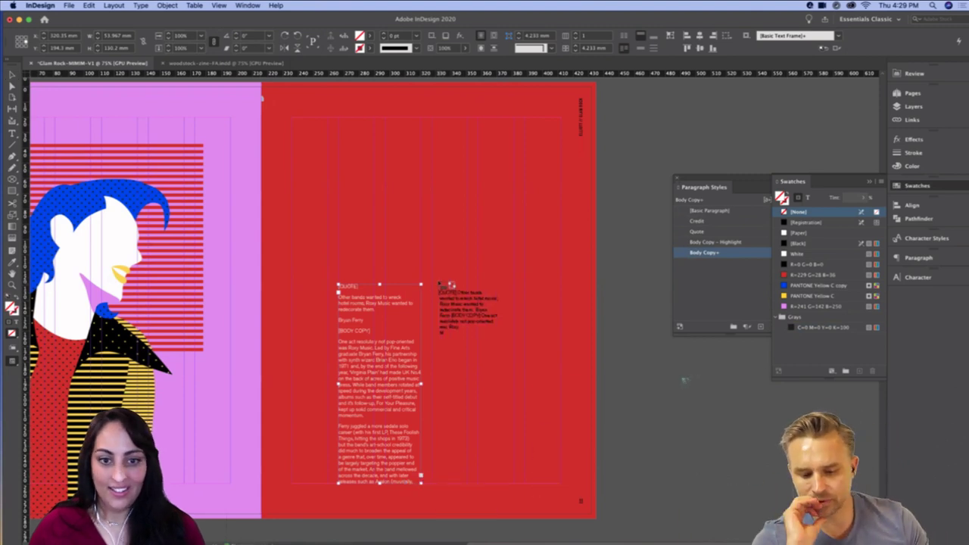
{"action": "key", "text": "ctrl+z"}
{"action": "left_click_drag", "start_coordinate": [426, 285], "coordinate": [515, 483]}
{"action": "left_click", "coordinate": [695, 468]}
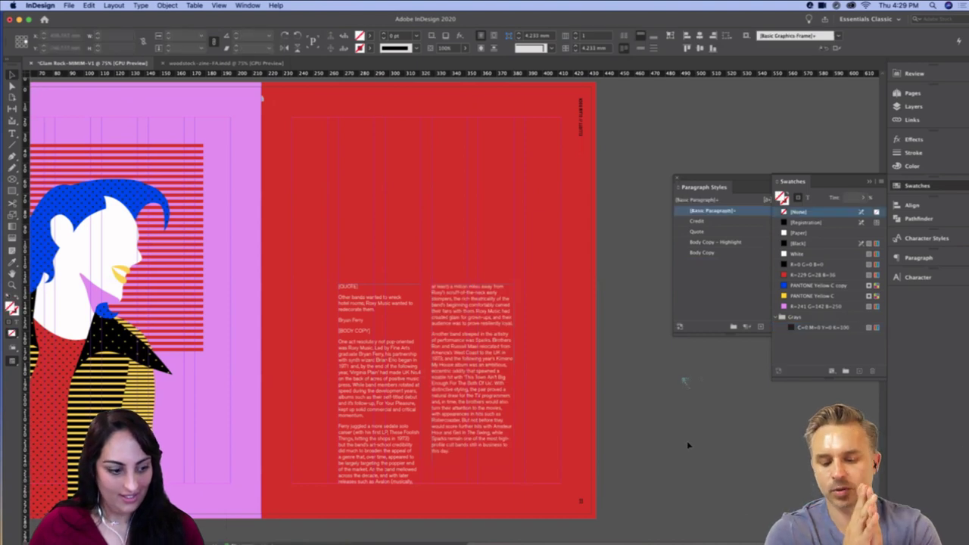
{"action": "scroll", "coordinate": [680, 449], "scroll_direction": "left", "scroll_amount": 1}
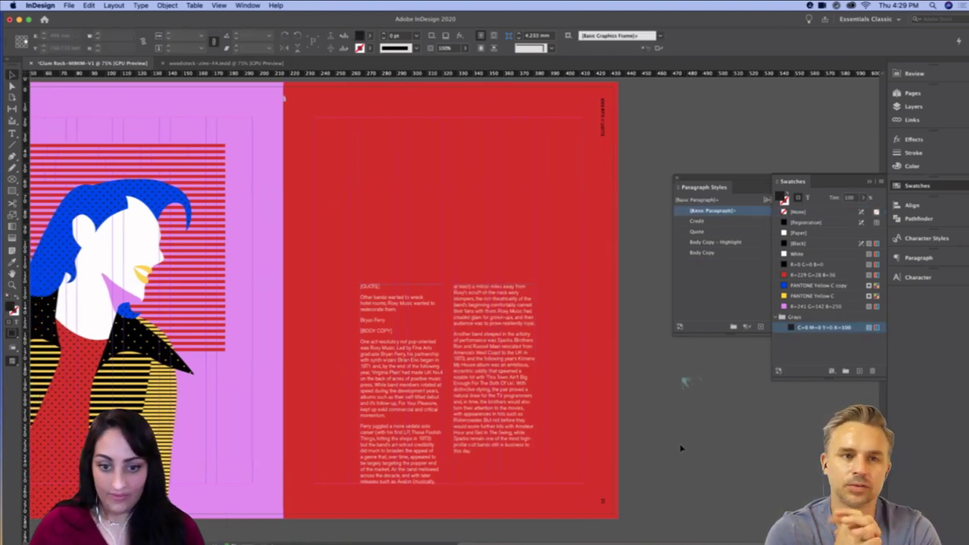
{"action": "scroll", "coordinate": [680, 448], "scroll_direction": "right", "scroll_amount": 1}
{"action": "scroll", "coordinate": [680, 449], "scroll_direction": "left", "scroll_amount": 1}
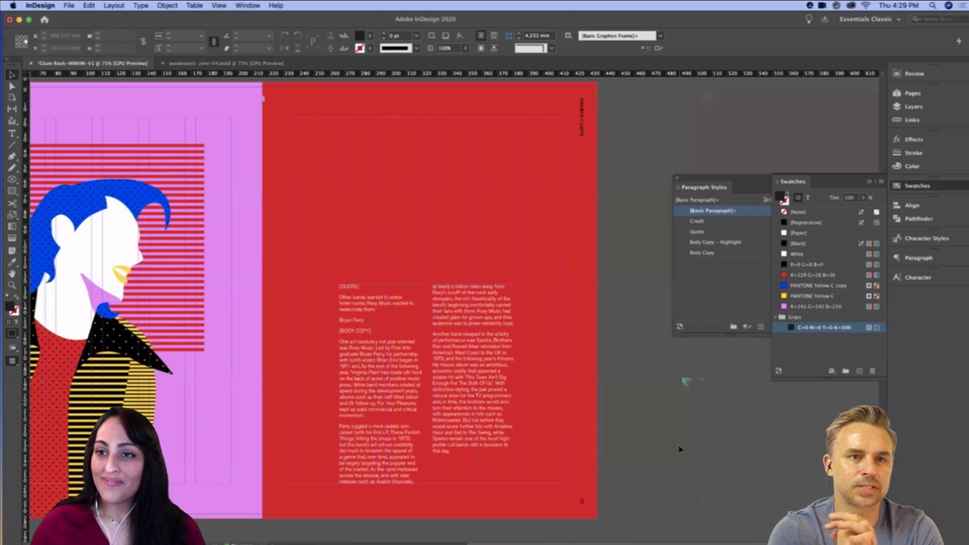
{"action": "scroll", "coordinate": [646, 433], "scroll_direction": "left", "scroll_amount": 3}
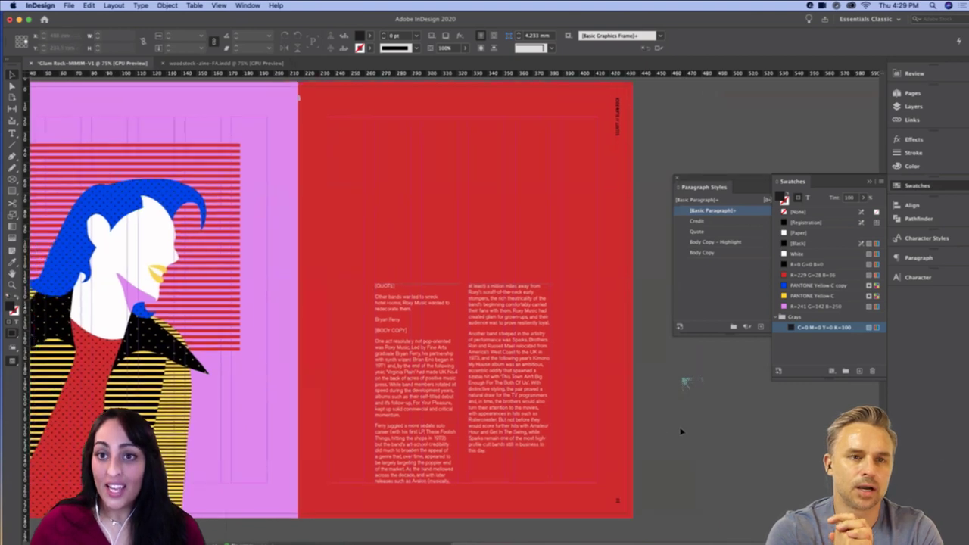
Shorten the first text column to about 119 mm and move both columns down about 10 mm so the first ends at the bottom margin
{"action": "left_click", "coordinate": [444, 469]}
{"action": "left_click_drag", "start_coordinate": [416, 457], "coordinate": [416, 463]}
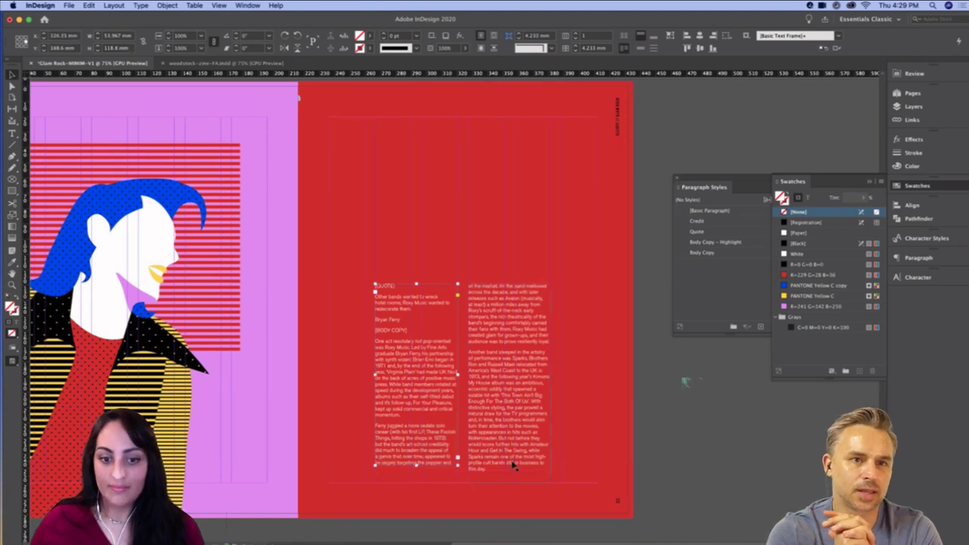
{"action": "left_click", "coordinate": [496, 465]}
{"action": "left_click", "coordinate": [427, 458]}
{"action": "left_click_drag", "start_coordinate": [492, 452], "coordinate": [495, 467]}
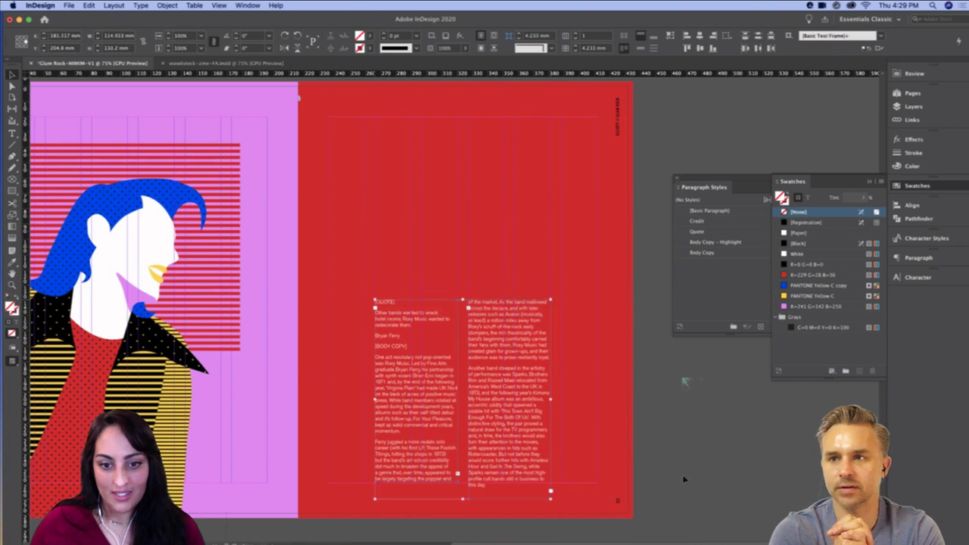
{"action": "left_click", "coordinate": [656, 471]}
{"action": "left_click", "coordinate": [517, 483]}
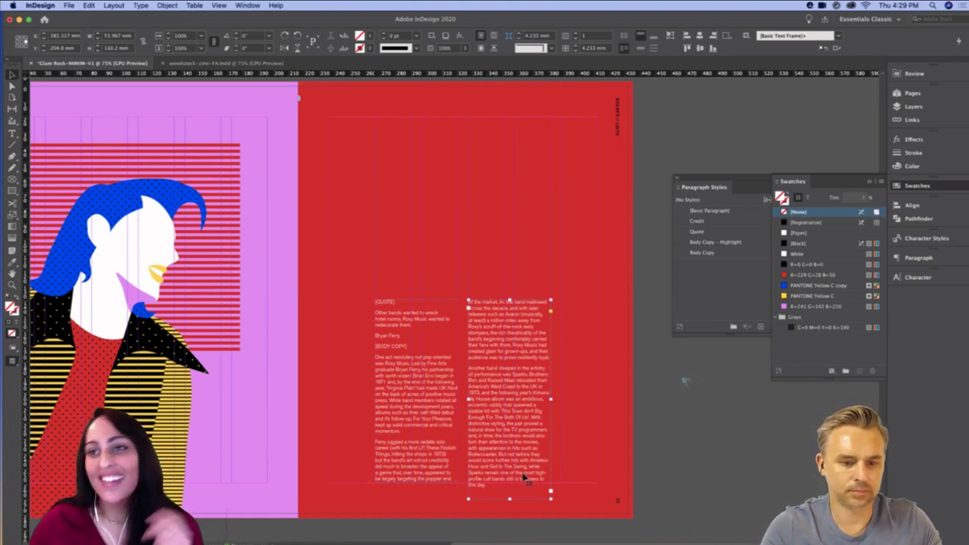
{"action": "left_click", "coordinate": [666, 506]}
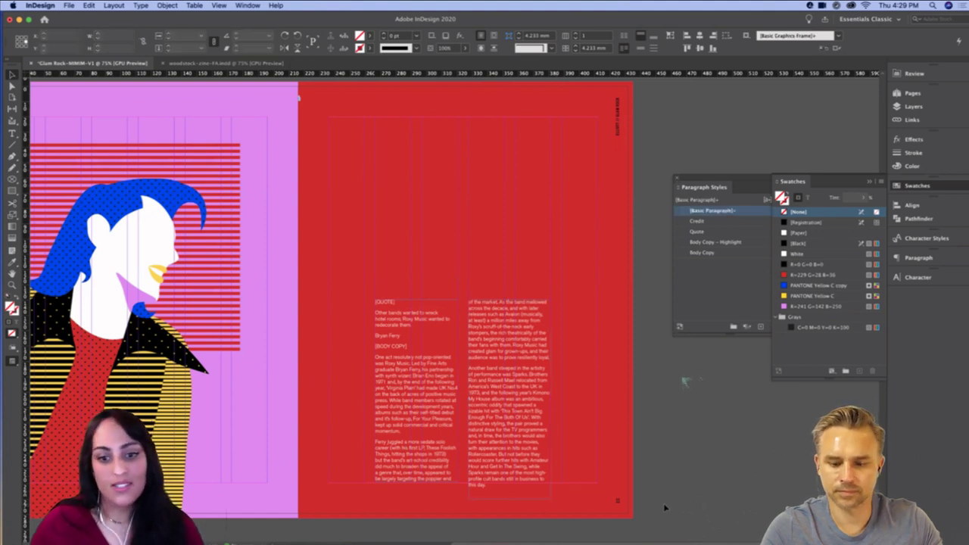
Cut the quote, its credit and the [QUOTE] and [BODY COPY] labels out of the first text column
{"action": "left_click", "coordinate": [504, 463]}
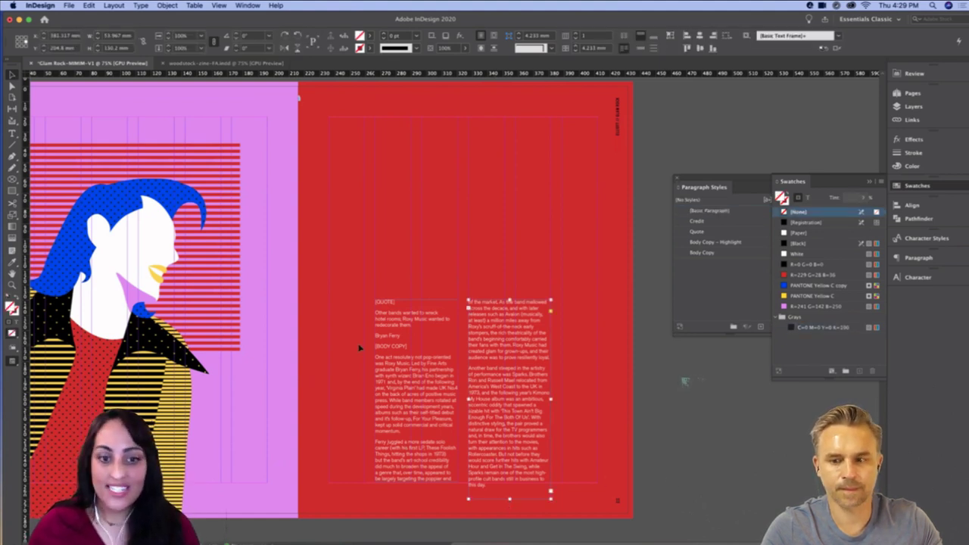
{"action": "double_click", "coordinate": [377, 302]}
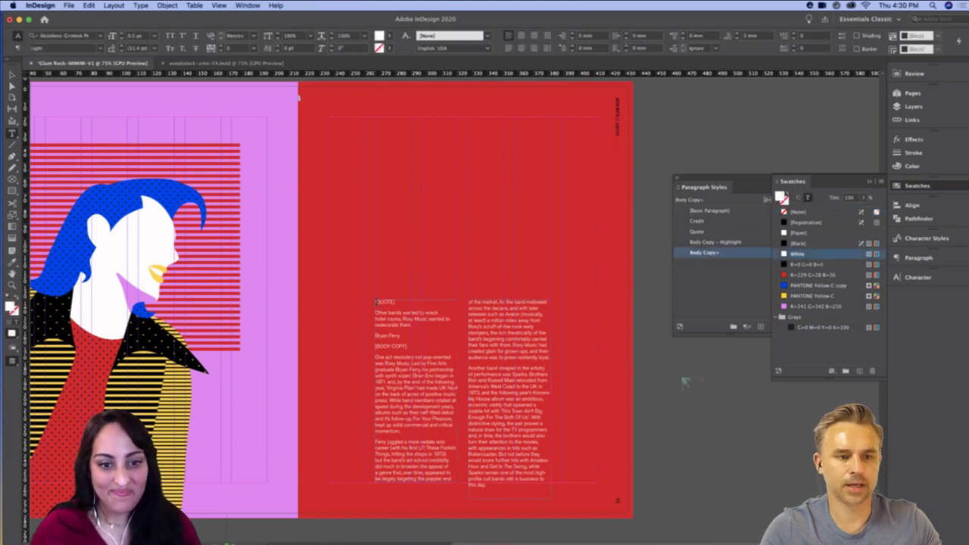
{"action": "left_click_drag", "start_coordinate": [377, 302], "coordinate": [430, 349]}
{"action": "key", "text": "super"}
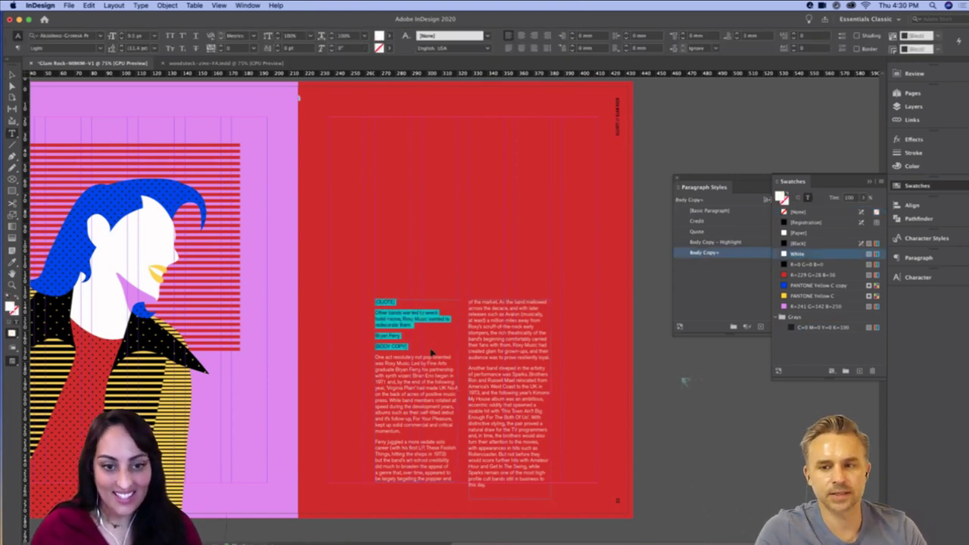
{"action": "key", "text": "BackSpace"}
{"action": "key", "text": "Escape"}
Draw a separate text frame about 115 × 62 mm above the columns and paste the cut quote text into it
{"action": "left_click", "coordinate": [636, 269]}
{"action": "key", "text": "t"}
{"action": "left_click_drag", "start_coordinate": [595, 269], "coordinate": [417, 174]}
{"action": "key", "text": "cmd+v"}
{"action": "key", "text": "Escape"}
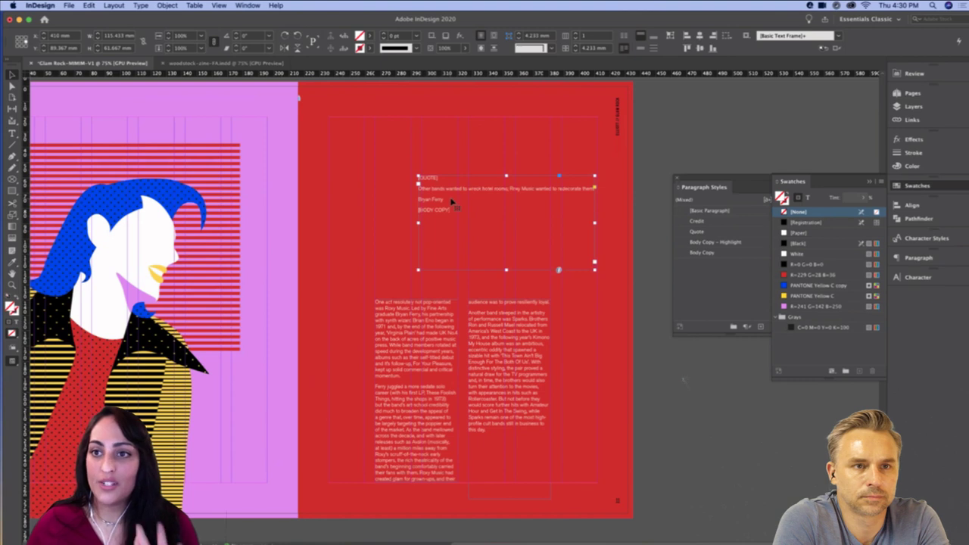
Align the quote frame with the first column's left edge, shorten it to about 33 mm high, and preview the page without guides
{"action": "left_click_drag", "start_coordinate": [452, 200], "coordinate": [409, 214]}
{"action": "left_click_drag", "start_coordinate": [462, 284], "coordinate": [463, 241]}
{"action": "key", "text": "w"}
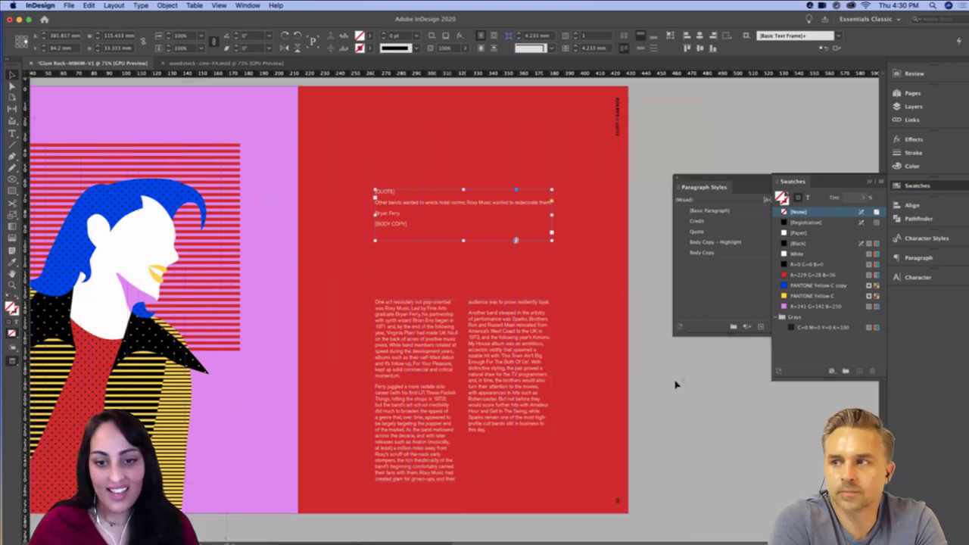
{"action": "left_click", "coordinate": [676, 384]}
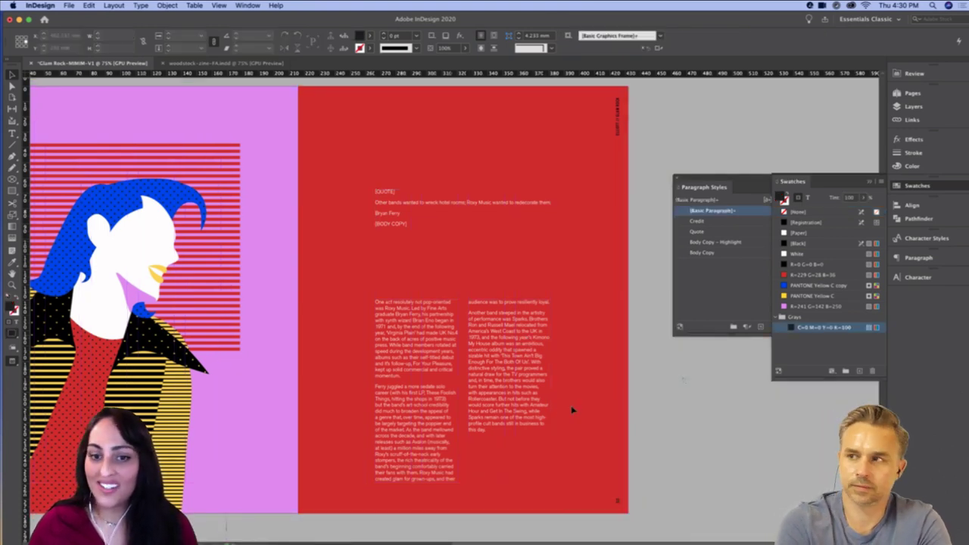
{"action": "double_click", "coordinate": [530, 402]}
{"action": "triple_click", "coordinate": [532, 403]}
{"action": "key", "text": "super+a"}
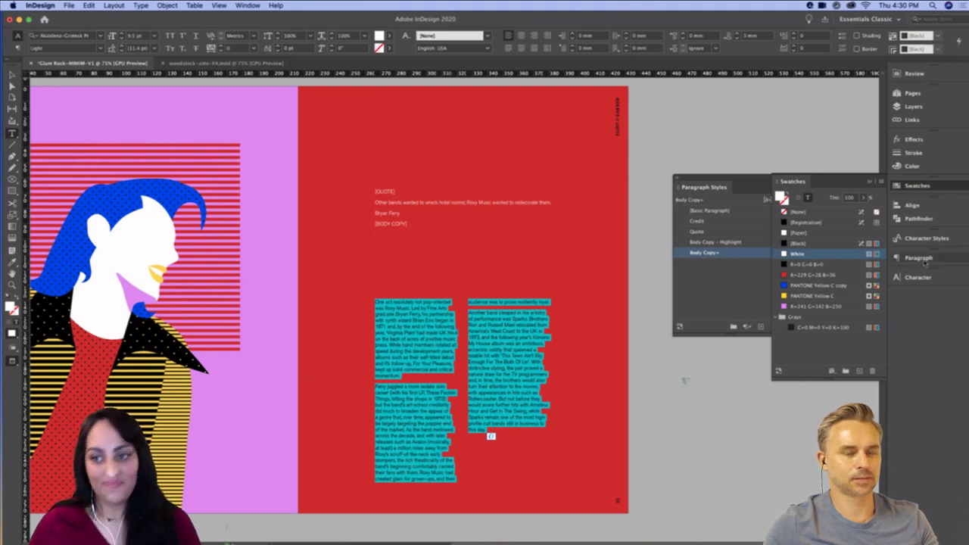
{"action": "left_click", "coordinate": [929, 258]}
{"action": "left_click", "coordinate": [930, 258]}
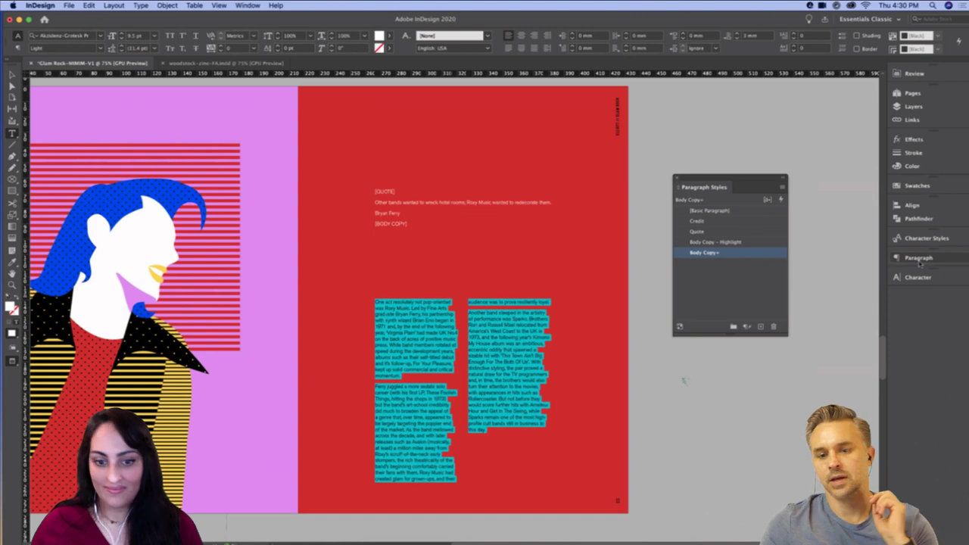
{"action": "key", "text": "Escape"}
{"action": "left_click", "coordinate": [654, 338]}
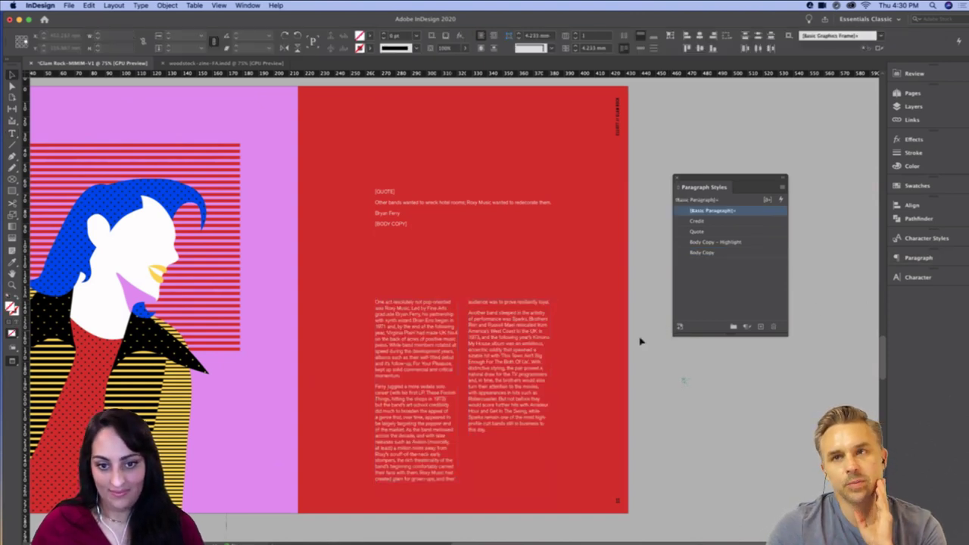
Shorten the second body column to about 119 mm at the bottom margin and shift both columns one grid column to the right
{"action": "key", "text": "w"}
{"action": "left_click", "coordinate": [513, 379]}
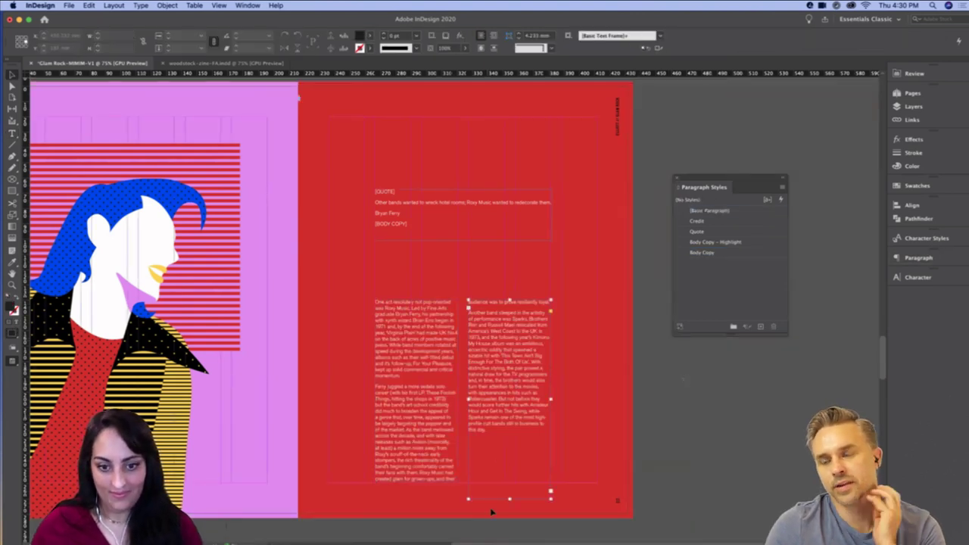
{"action": "left_click_drag", "start_coordinate": [509, 499], "coordinate": [513, 481]}
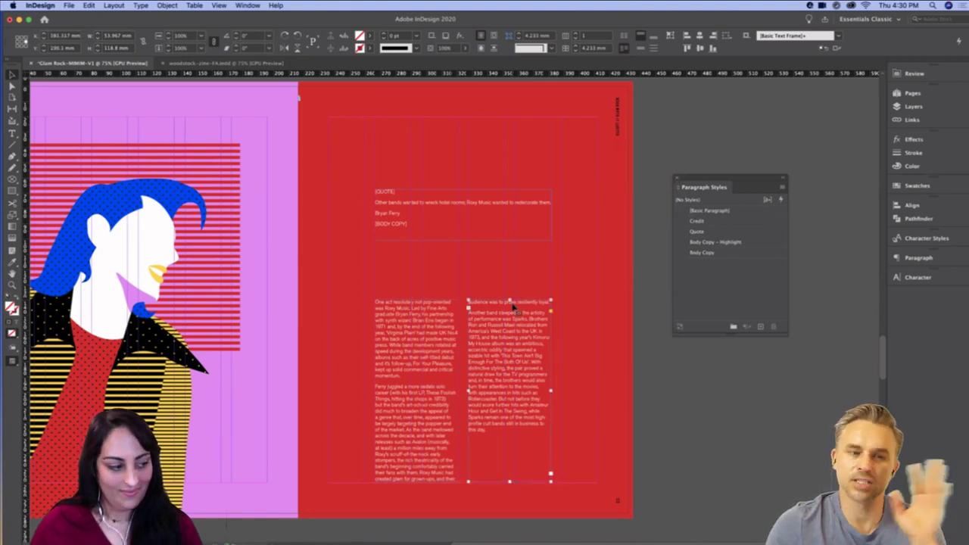
{"action": "left_click_drag", "start_coordinate": [518, 339], "coordinate": [571, 340]}
{"action": "left_click_drag", "start_coordinate": [409, 345], "coordinate": [459, 345]}
Lower the top edges of both body columns together so the frames are about 106 mm high
{"action": "left_click_drag", "start_coordinate": [462, 300], "coordinate": [463, 308]}
{"action": "key", "text": "super+z"}
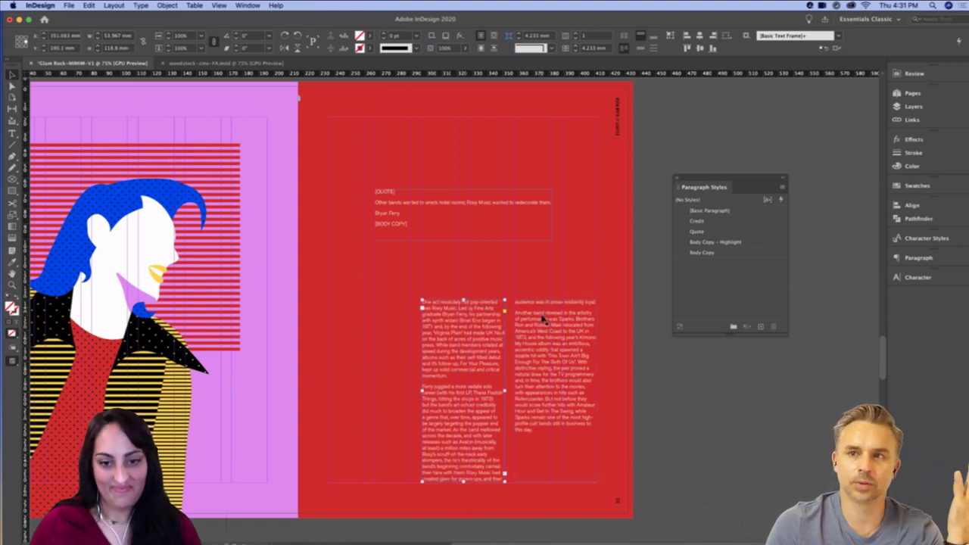
{"action": "left_click", "coordinate": [485, 323], "text": "shift"}
{"action": "left_click", "coordinate": [540, 322], "text": "shift"}
{"action": "left_click", "coordinate": [480, 325], "text": "shift"}
{"action": "left_click_drag", "start_coordinate": [510, 300], "coordinate": [510, 321]}
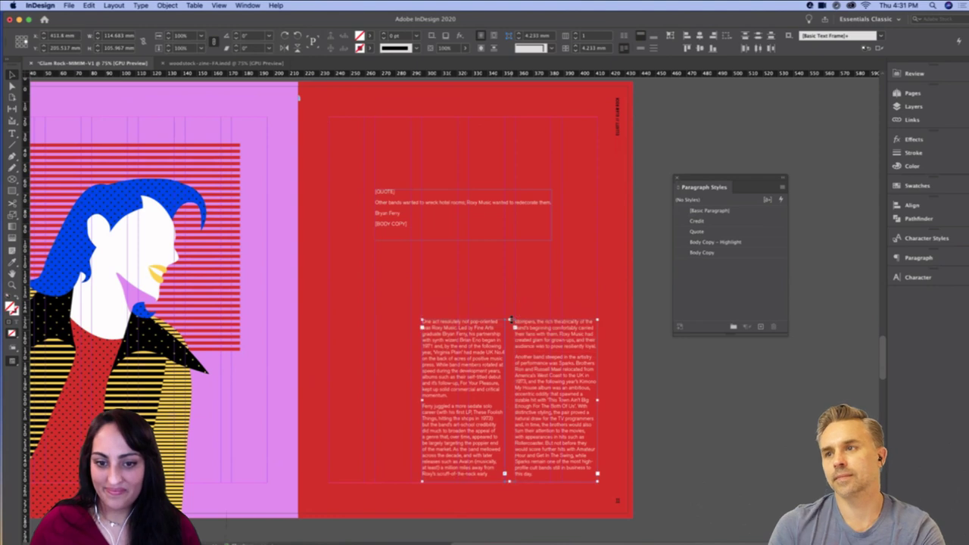
{"action": "left_click", "coordinate": [718, 408]}
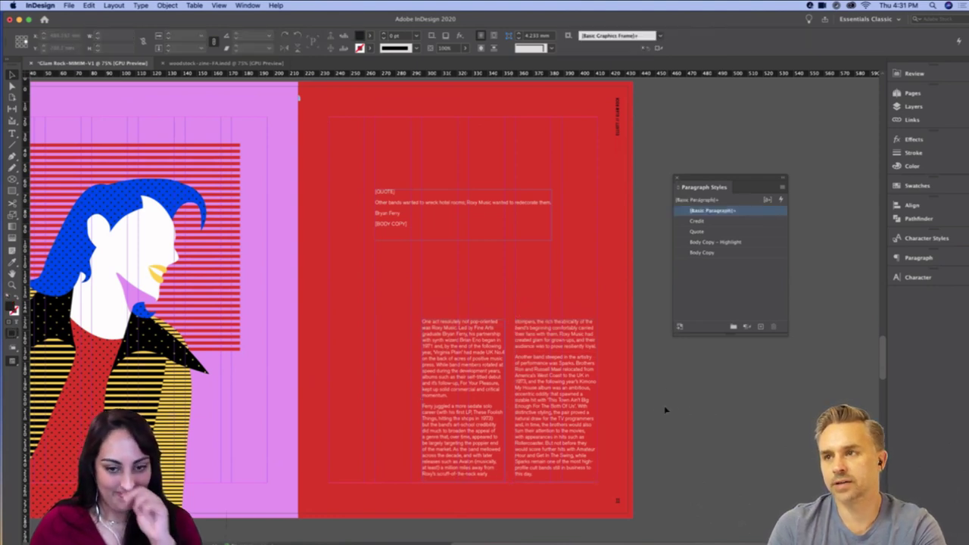
Preview the red page without guides to check the placement of the body columns and quote
{"action": "left_click", "coordinate": [559, 347]}
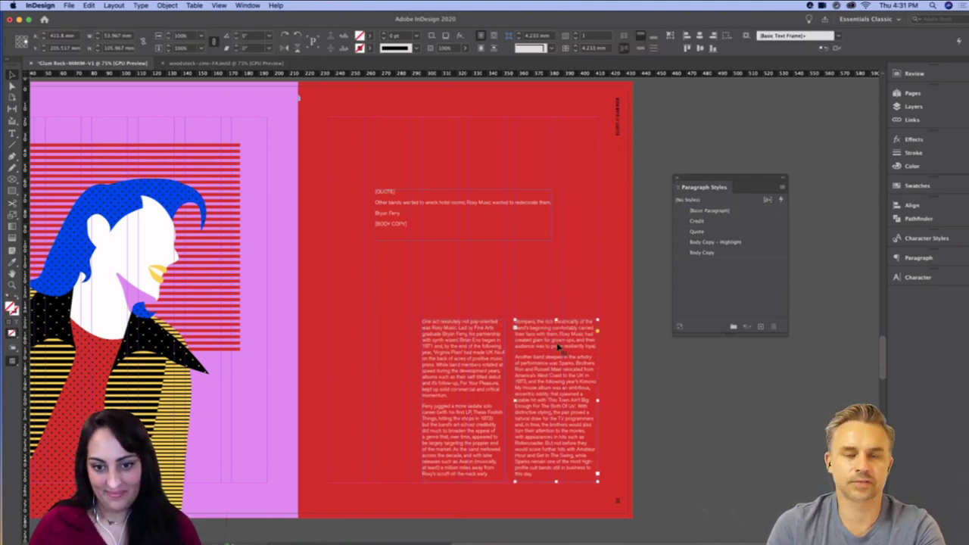
{"action": "left_click", "coordinate": [691, 406]}
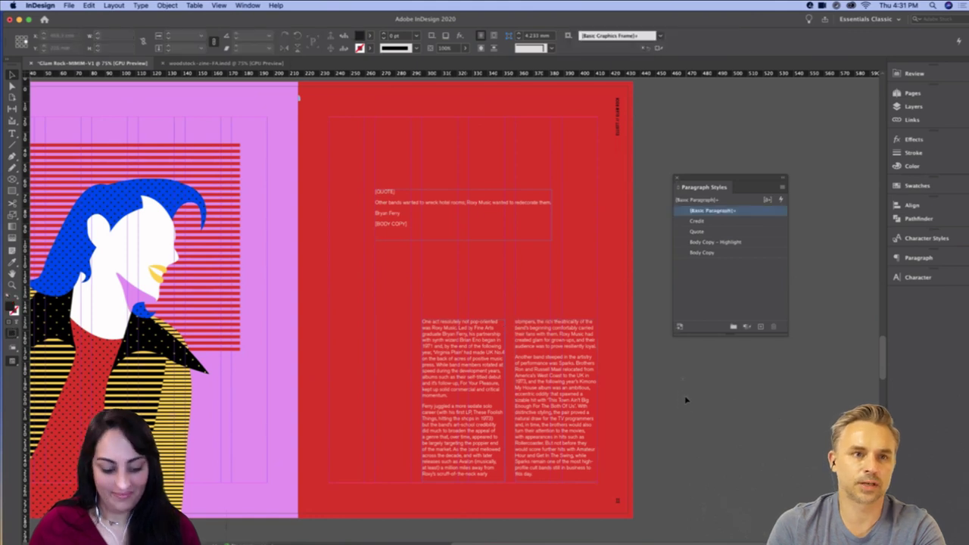
{"action": "key", "text": "w"}
{"action": "key", "text": "w"}
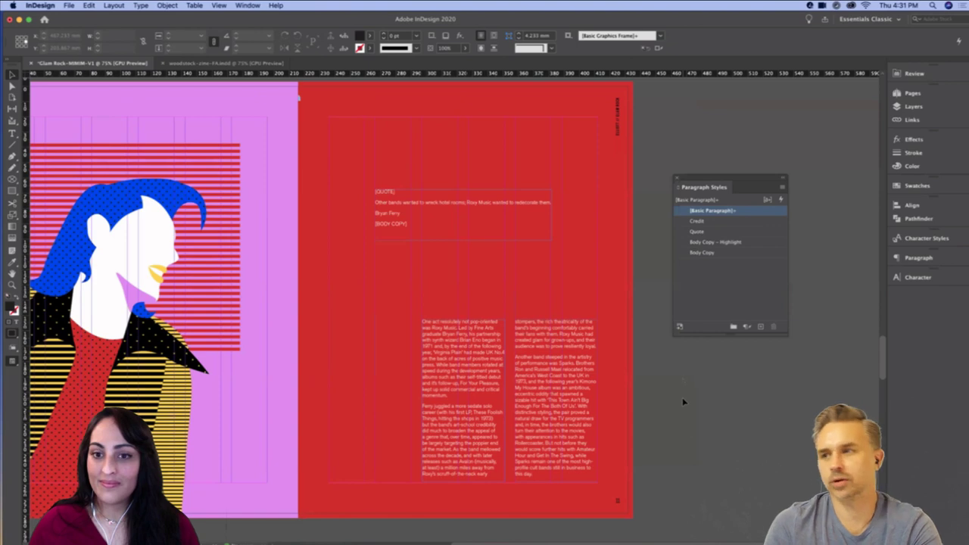
Copy the two thin white-stroked column frames from the Elton John page and fit them around the red page's body columns at full column height
{"action": "scroll", "coordinate": [212, 339], "scroll_direction": "up", "scroll_amount": 10}
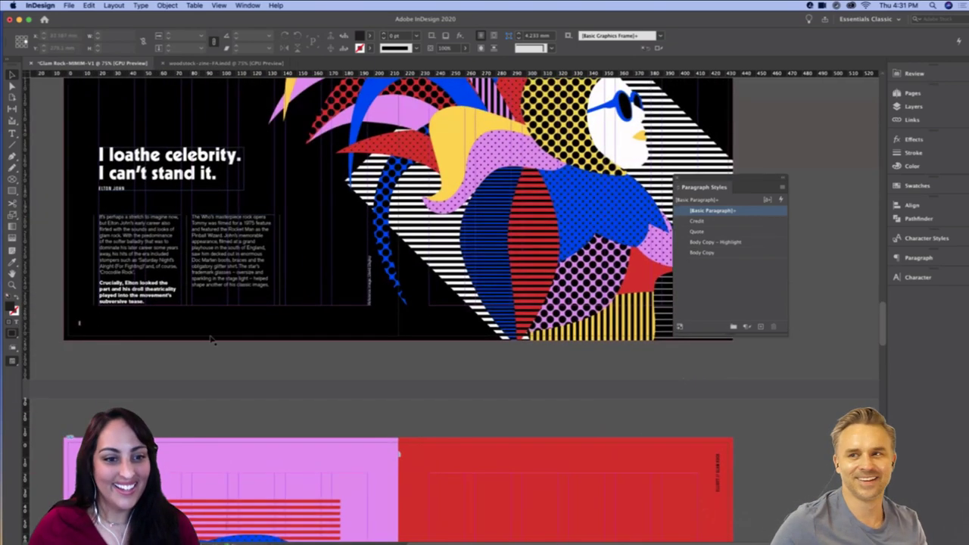
{"action": "left_click", "coordinate": [282, 301]}
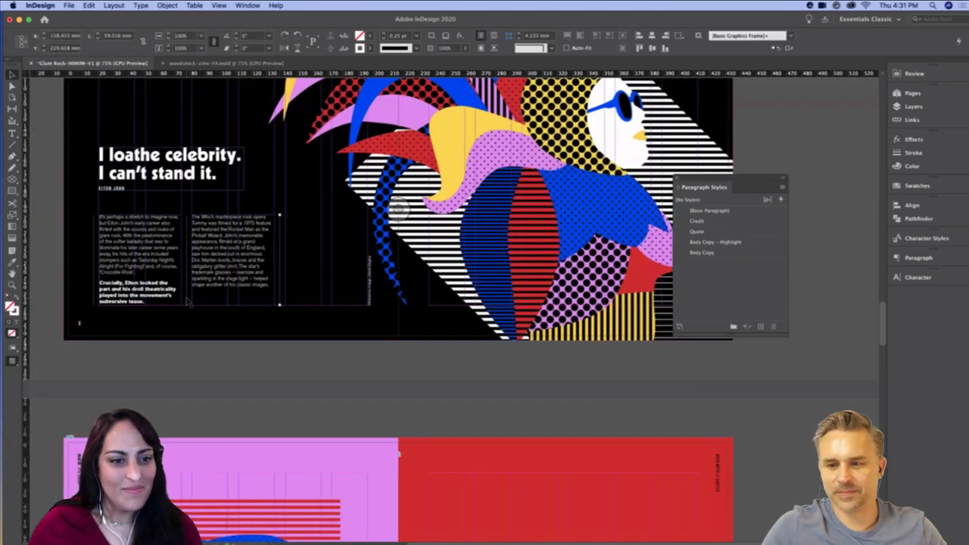
{"action": "left_click", "coordinate": [99, 299], "text": "shift"}
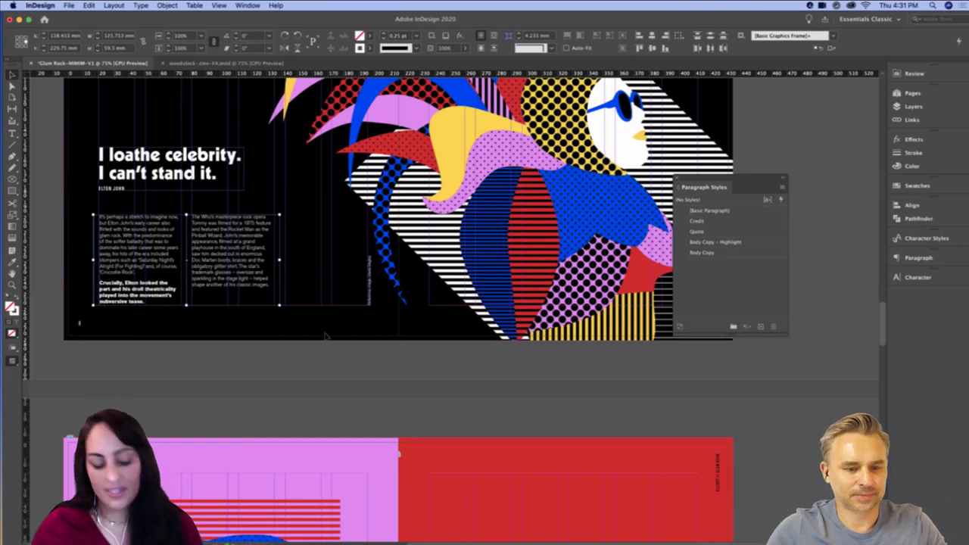
{"action": "scroll", "coordinate": [534, 287], "scroll_direction": "down", "scroll_amount": 10}
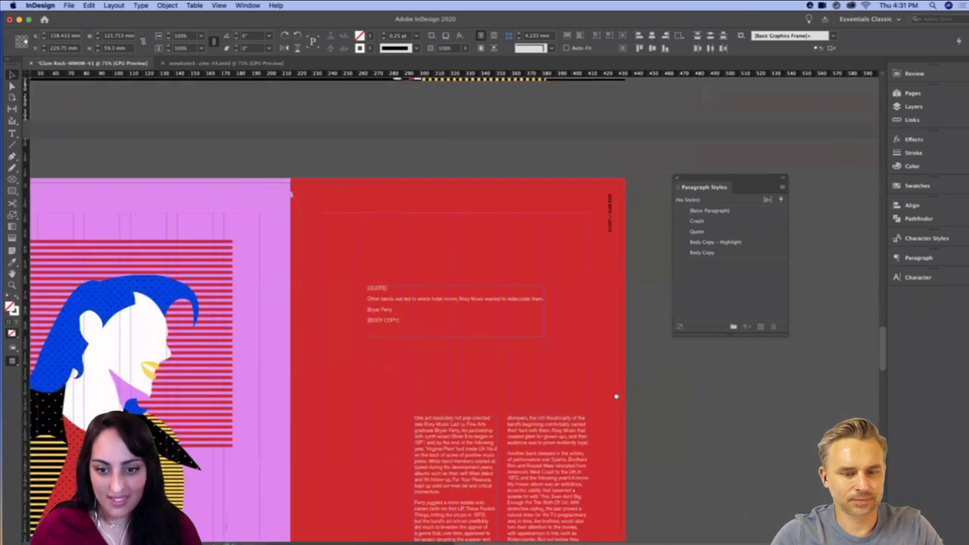
{"action": "key", "text": "super+v"}
{"action": "left_click_drag", "start_coordinate": [455, 306], "coordinate": [469, 374]}
{"action": "left_click_drag", "start_coordinate": [466, 425], "coordinate": [468, 498]}
{"action": "left_click", "coordinate": [683, 447]}
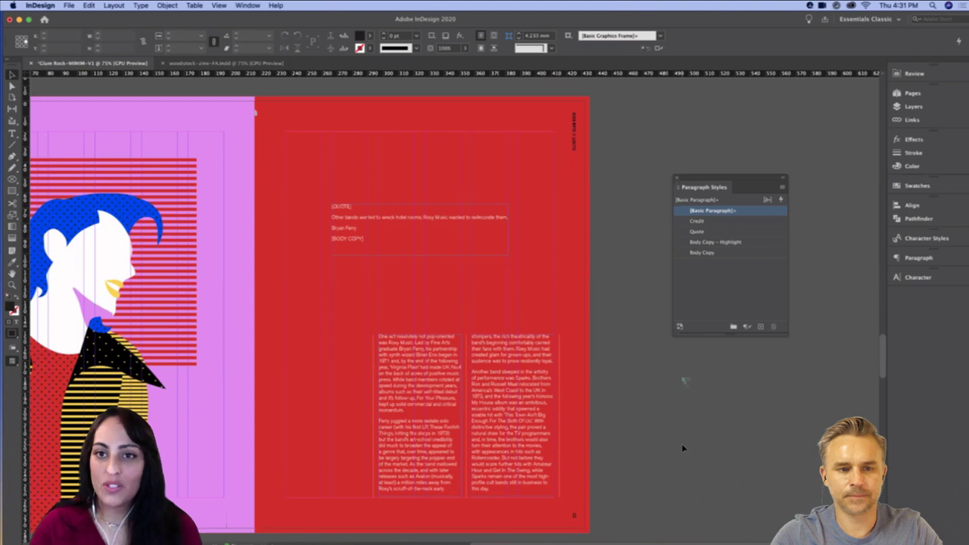
Switch to Chrome and search Google for "despirations"
{"action": "mouse_move", "coordinate": [534, 540]}
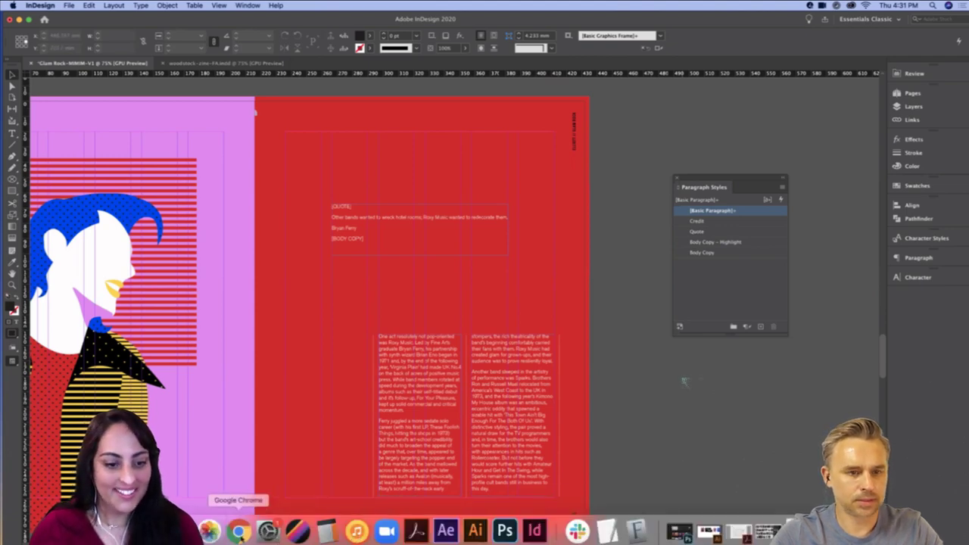
{"action": "left_click", "coordinate": [240, 530]}
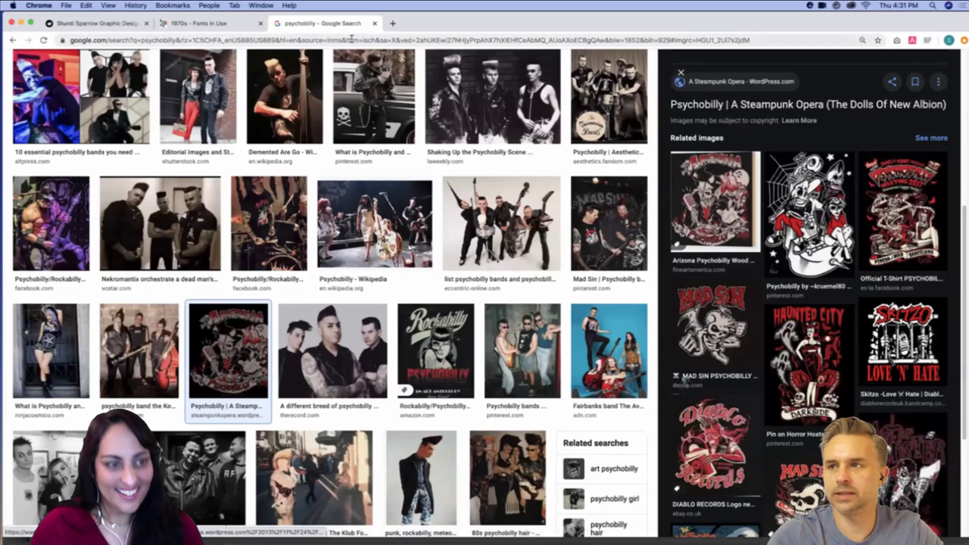
{"action": "left_click", "coordinate": [352, 38]}
{"action": "type", "text": "desperation"}
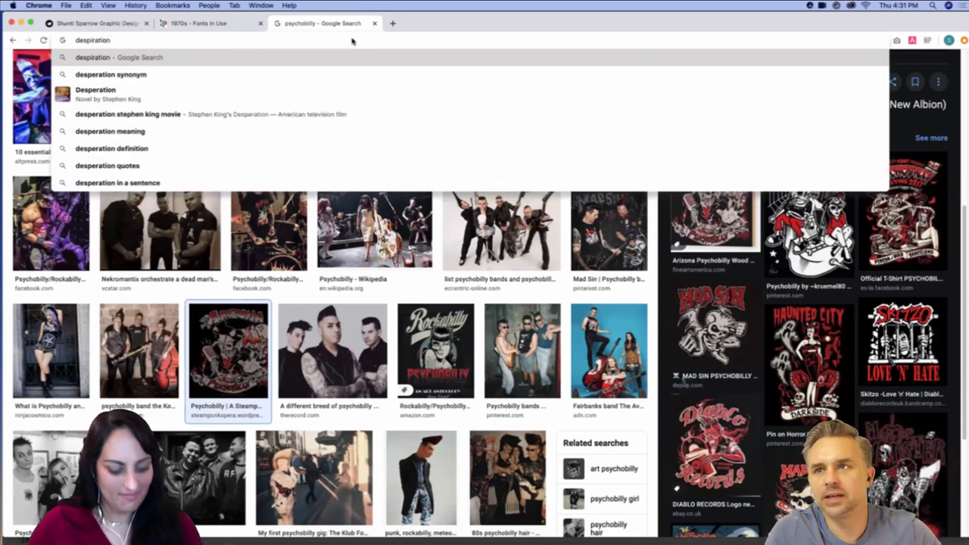
{"action": "type", "text": "s"}
{"action": "key", "text": "Return"}
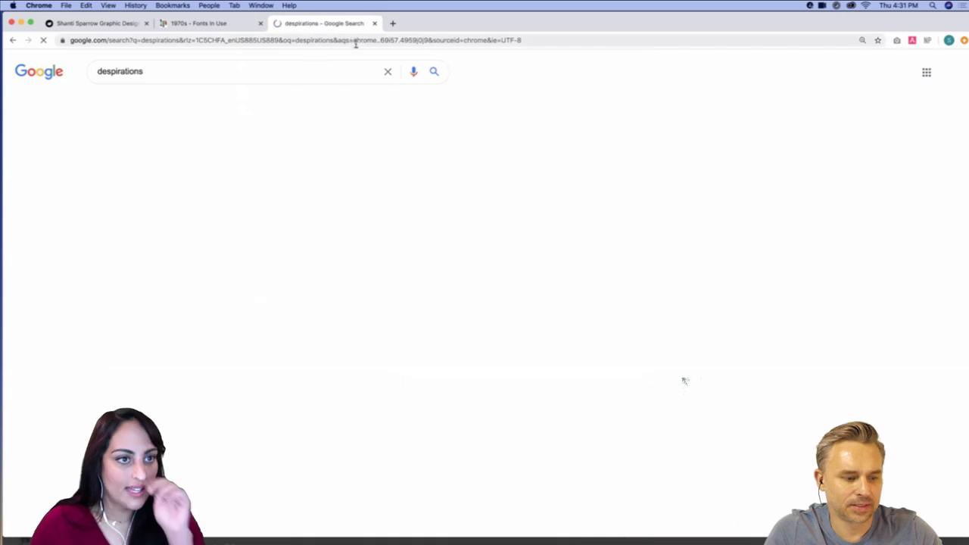
Correct the Google search to "designspirations" and open the Designspiration website
{"action": "left_click_drag", "start_coordinate": [153, 71], "coordinate": [114, 69]}
{"action": "left_click", "coordinate": [110, 70]}
{"action": "type", "text": "ign"}
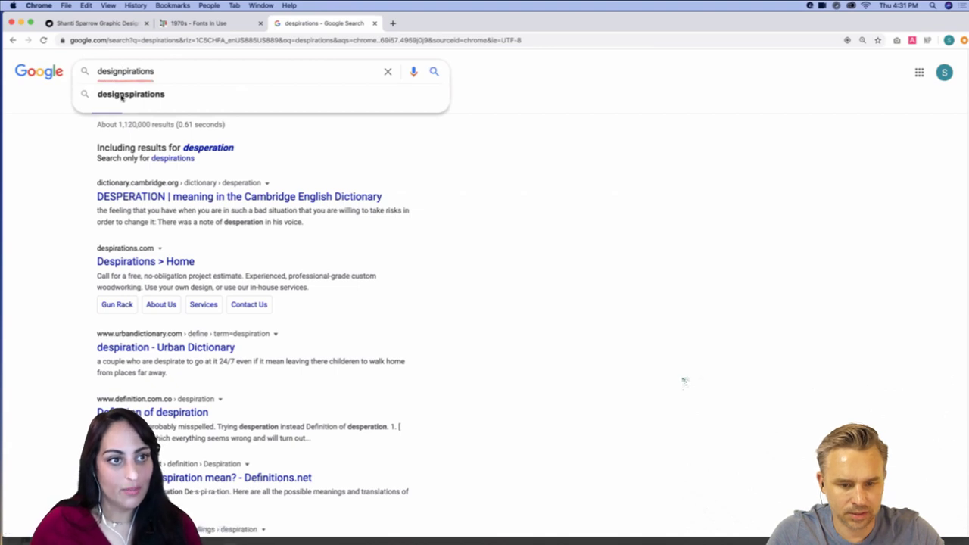
{"action": "left_click", "coordinate": [129, 94]}
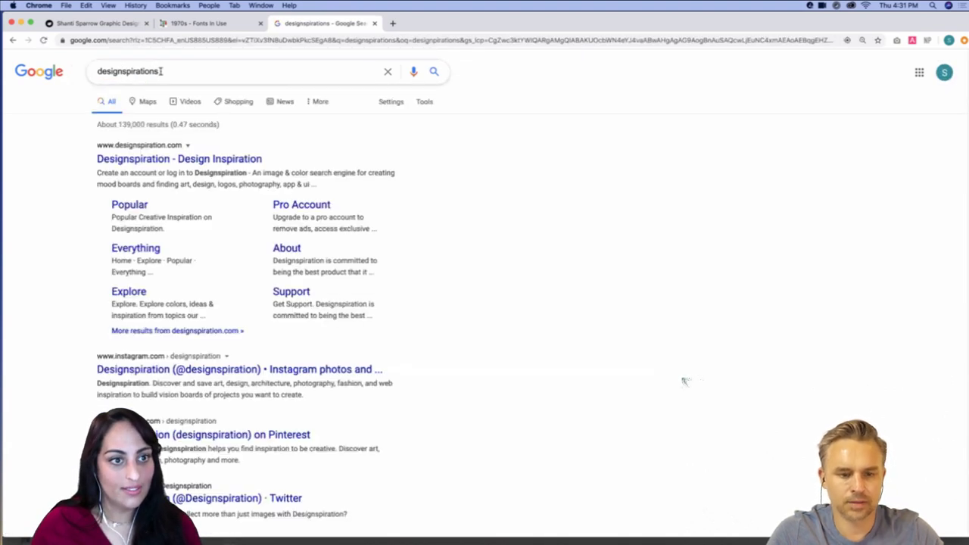
{"action": "left_click", "coordinate": [194, 160]}
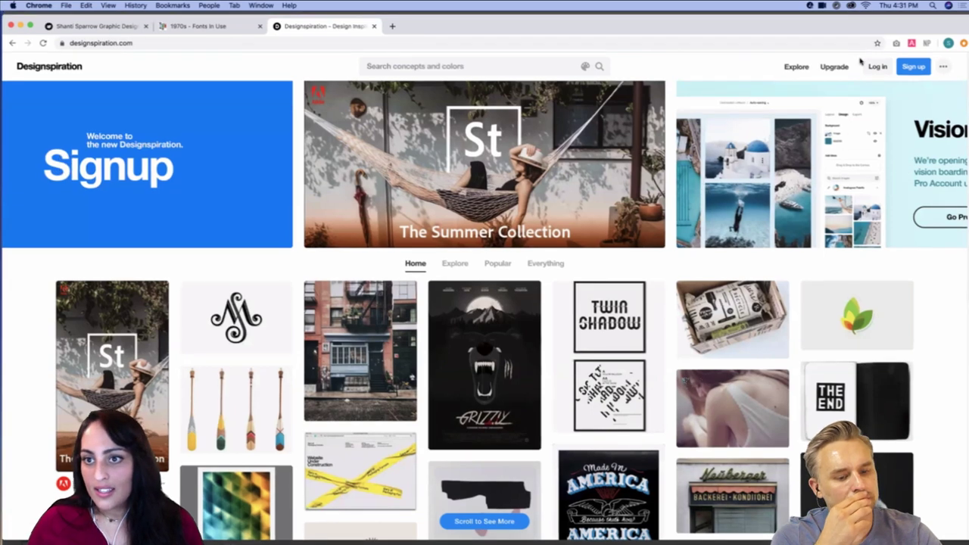
Search Designspiration by colour for images combining a strong blue with a bright yellow
{"action": "left_click_drag", "start_coordinate": [849, 25], "coordinate": [852, 51]}
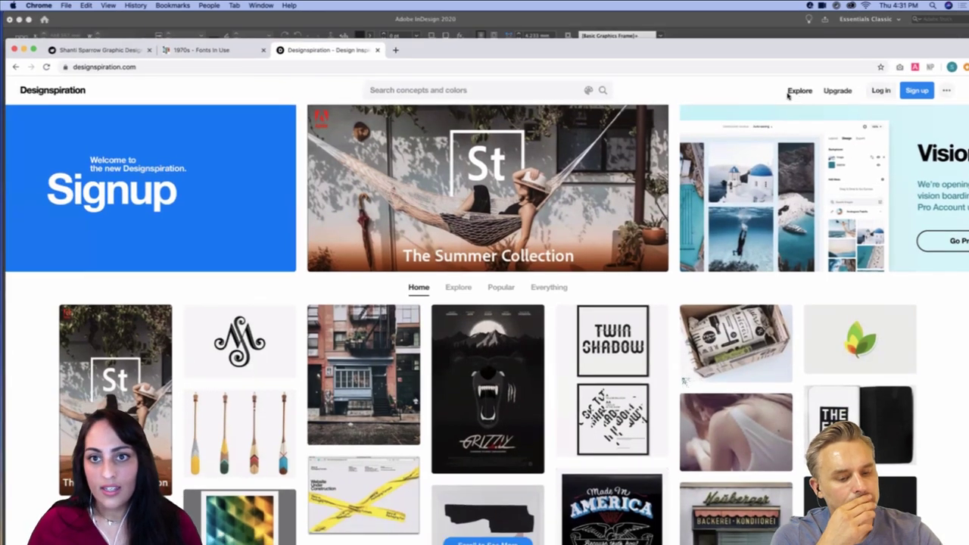
{"action": "left_click", "coordinate": [590, 91]}
{"action": "left_click_drag", "start_coordinate": [530, 58], "coordinate": [537, 32]}
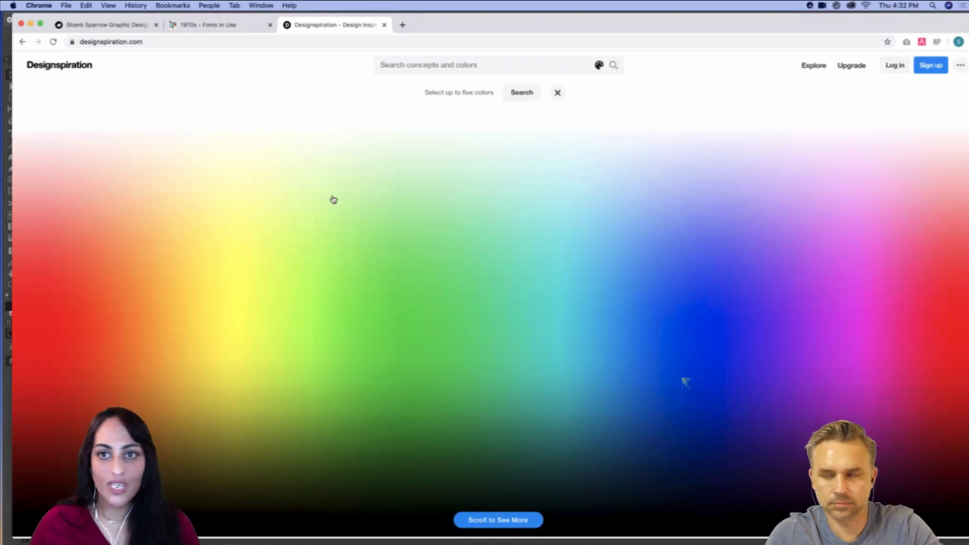
{"action": "left_click", "coordinate": [706, 309]}
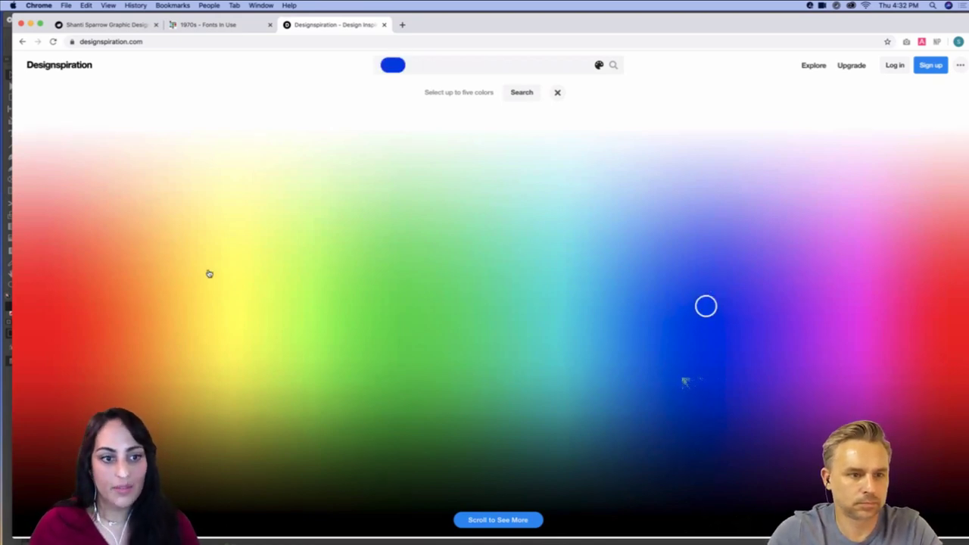
{"action": "left_click", "coordinate": [209, 272]}
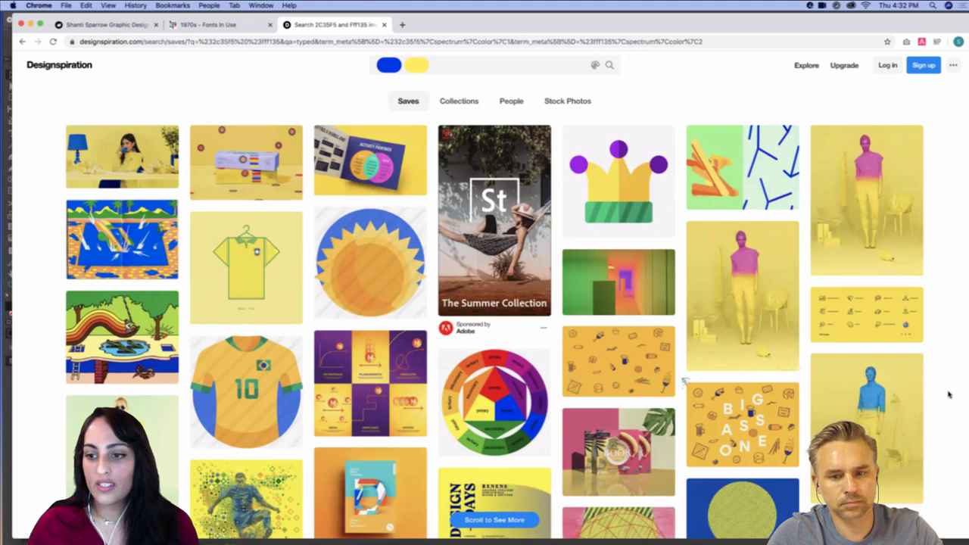
Examine the blue and yellow image results, viewing the "Rally" page spread and the champagne bottle illustration at full size
{"action": "scroll", "coordinate": [949, 394], "scroll_direction": "down", "scroll_amount": 2}
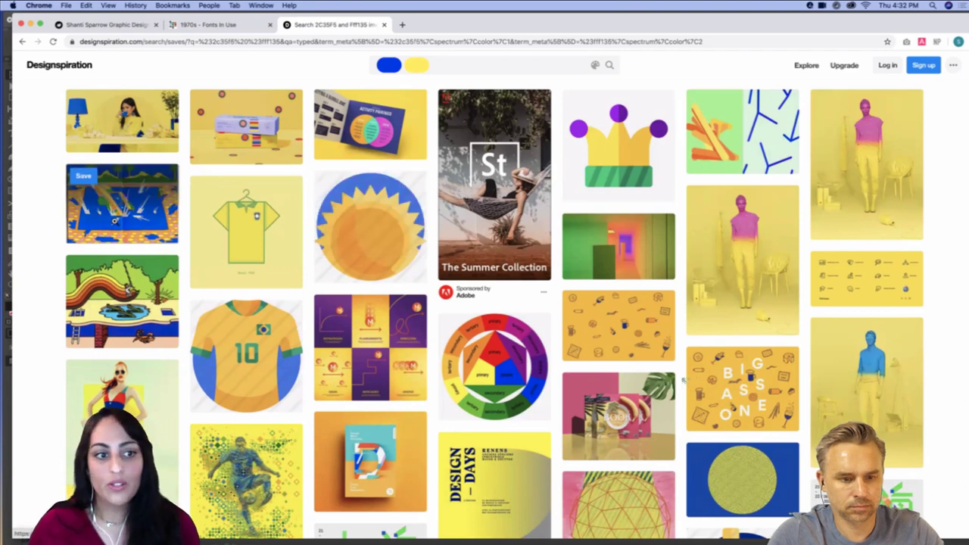
{"action": "left_click", "coordinate": [115, 223]}
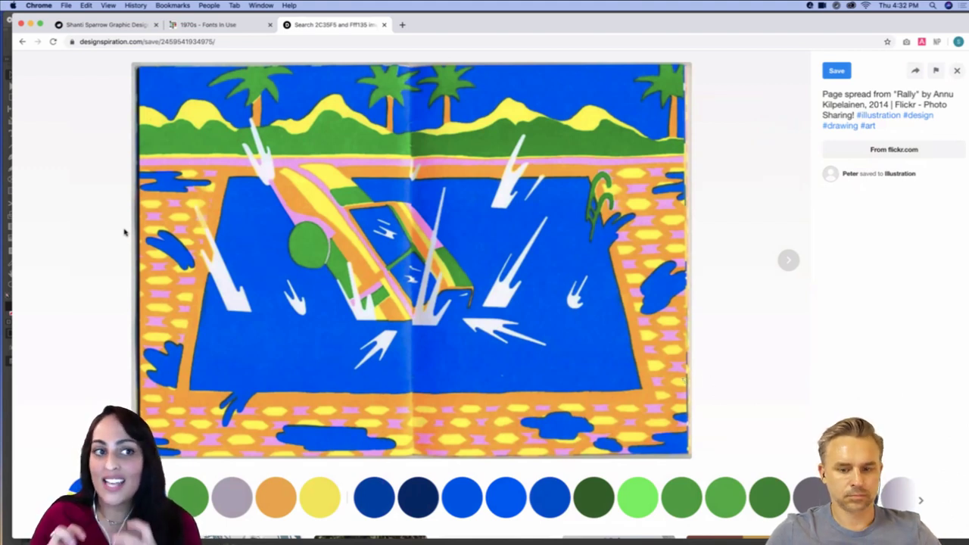
{"action": "left_click", "coordinate": [957, 71]}
{"action": "scroll", "coordinate": [712, 267], "scroll_direction": "down", "scroll_amount": 2}
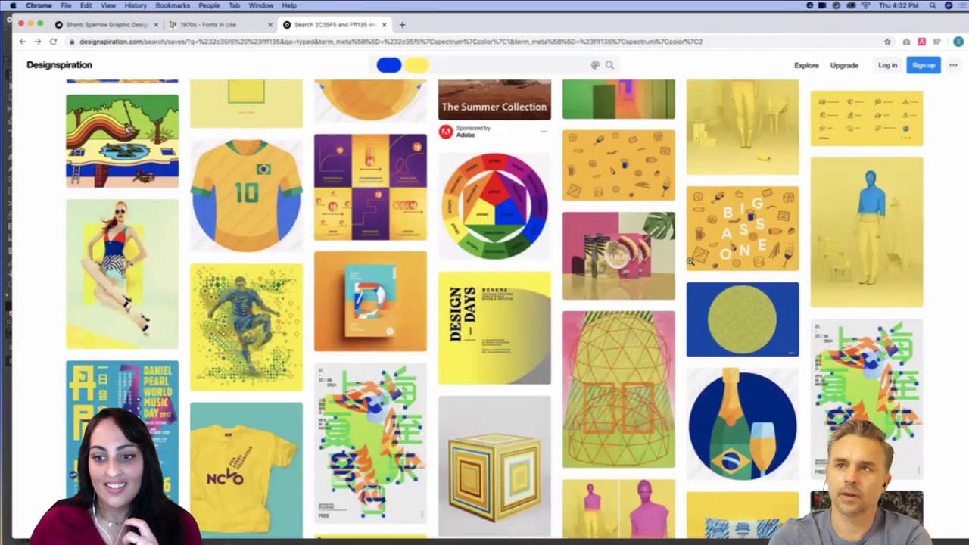
{"action": "scroll", "coordinate": [711, 267], "scroll_direction": "down", "scroll_amount": 2}
{"action": "left_click", "coordinate": [749, 305]}
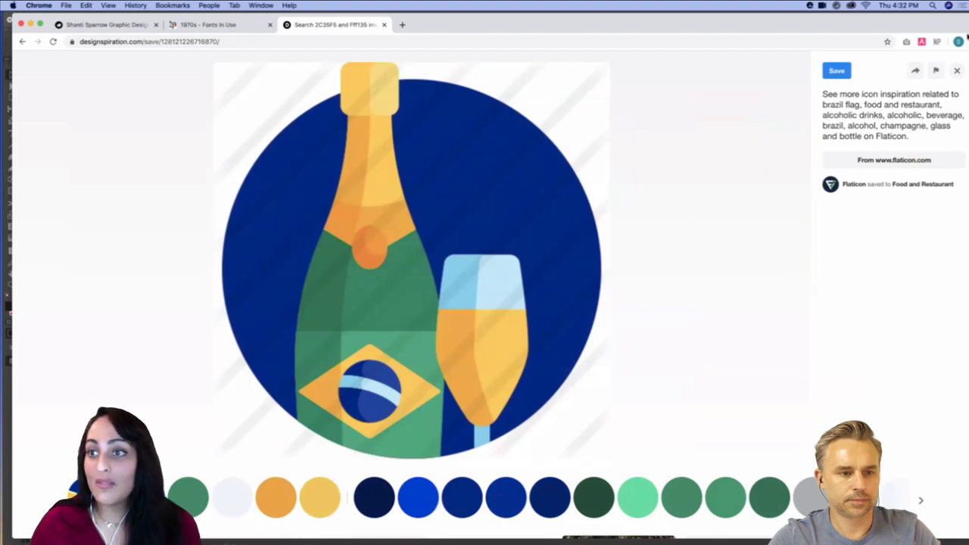
{"action": "left_click", "coordinate": [958, 71]}
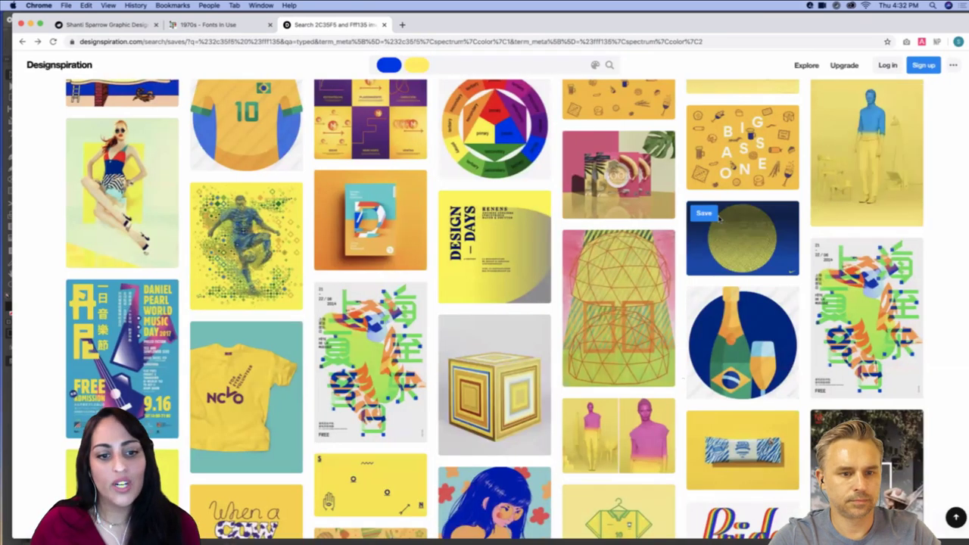
{"action": "scroll", "coordinate": [719, 216], "scroll_direction": "down", "scroll_amount": 1}
{"action": "scroll", "coordinate": [718, 216], "scroll_direction": "down", "scroll_amount": 6}
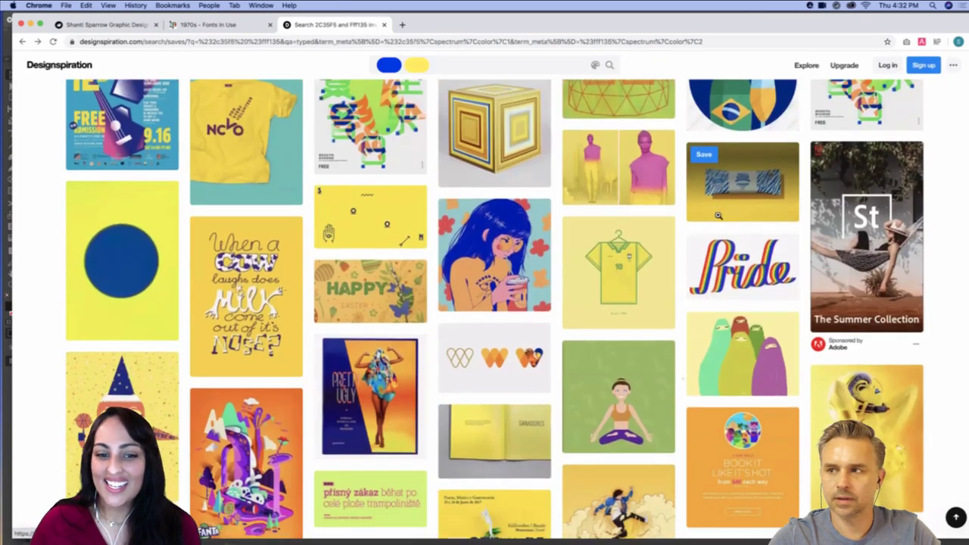
{"action": "scroll", "coordinate": [776, 222], "scroll_direction": "down", "scroll_amount": 8}
{"action": "scroll", "coordinate": [435, 79], "scroll_direction": "up", "scroll_amount": 5}
{"action": "scroll", "coordinate": [439, 72], "scroll_direction": "up", "scroll_amount": 12}
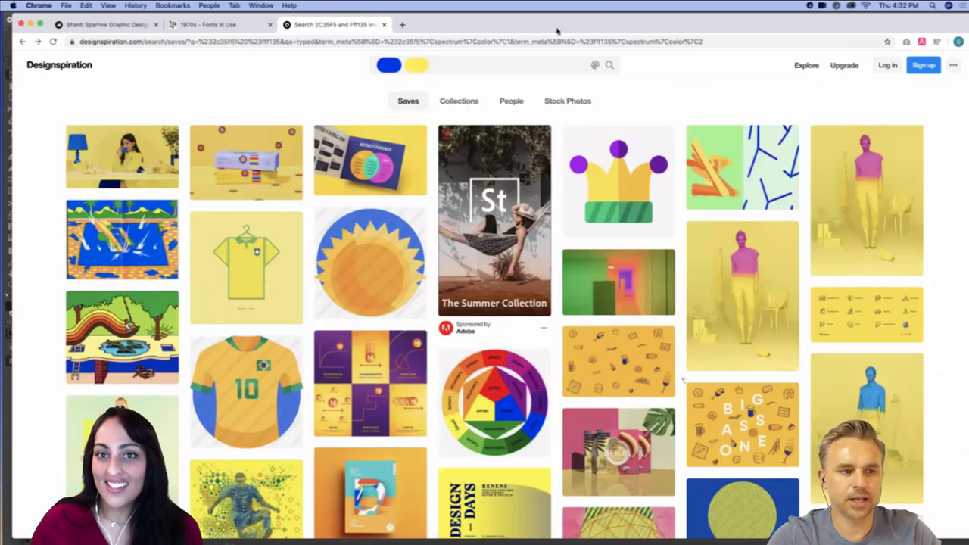
Try to clear the blue and yellow colour codes from the Designspiration search field
{"action": "left_click_drag", "start_coordinate": [526, 31], "coordinate": [491, 29]}
{"action": "left_click", "coordinate": [508, 66]}
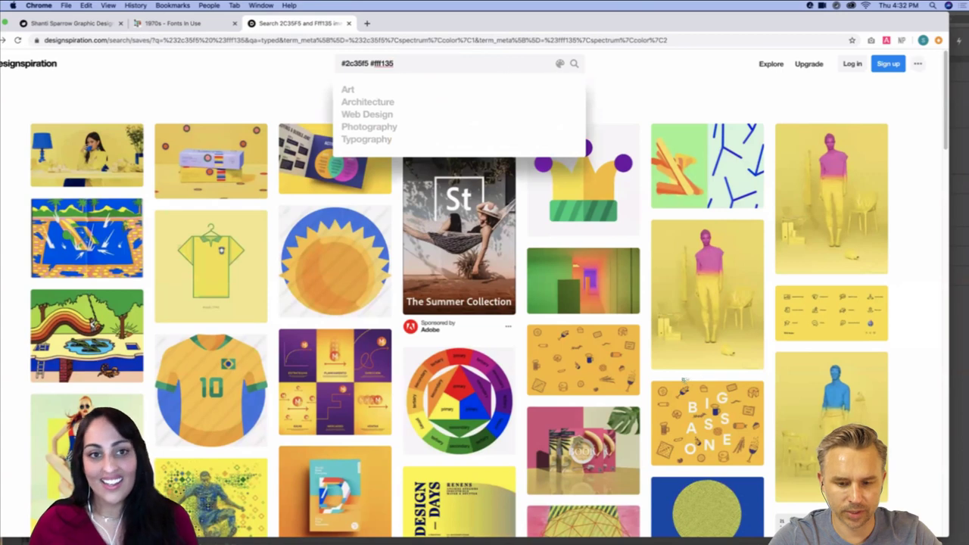
{"action": "key", "text": "BackSpace"}
{"action": "key", "text": "BackSpace"}
{"action": "key", "text": "BackSpace"}
{"action": "key", "text": "BackSpace"}
{"action": "key", "text": "BackSpace"}
{"action": "key", "text": "BackSpace"}
{"action": "key", "text": "BackSpace"}
{"action": "key", "text": "BackSpace"}
{"action": "key", "text": "BackSpace"}
{"action": "key", "text": "BackSpace"}
{"action": "key", "text": "BackSpace"}
{"action": "key", "text": "BackSpace"}
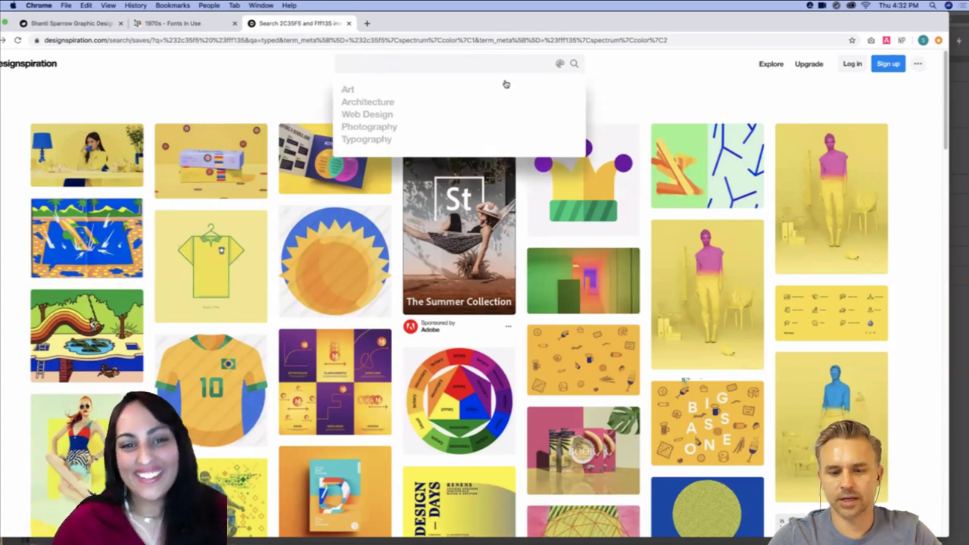
Add purple to the colour search, change the yellow to mint green, and search Designspiration for matching images
{"action": "left_click", "coordinate": [561, 64]}
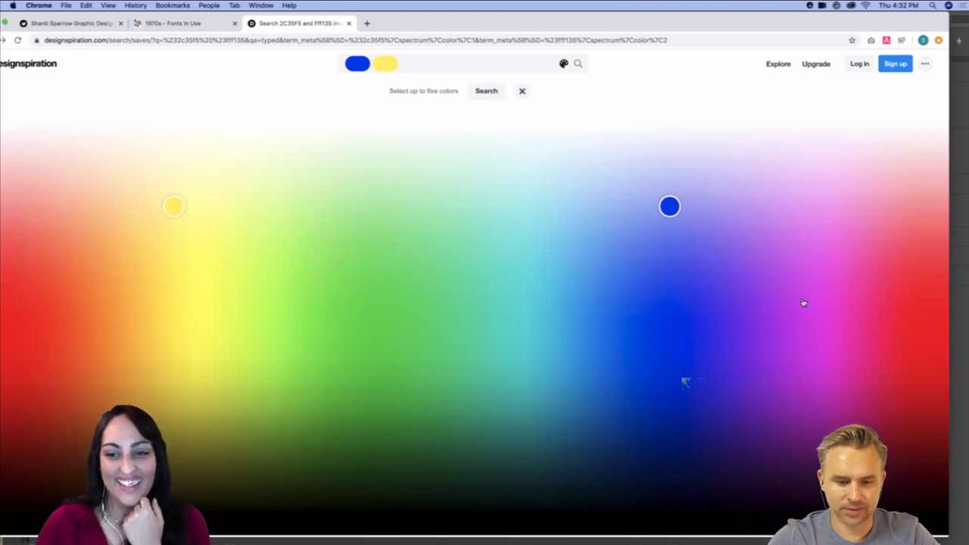
{"action": "left_click", "coordinate": [768, 334]}
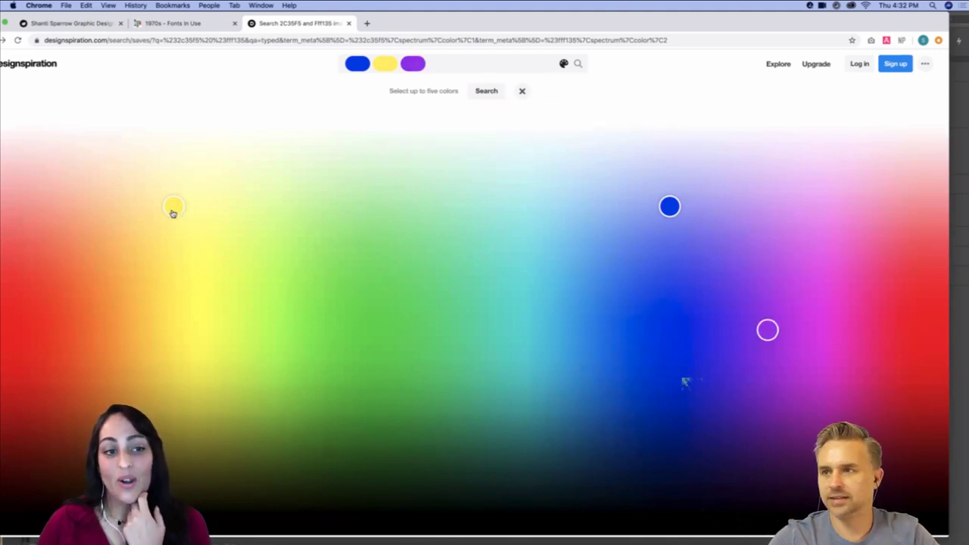
{"action": "left_click_drag", "start_coordinate": [179, 210], "coordinate": [465, 205]}
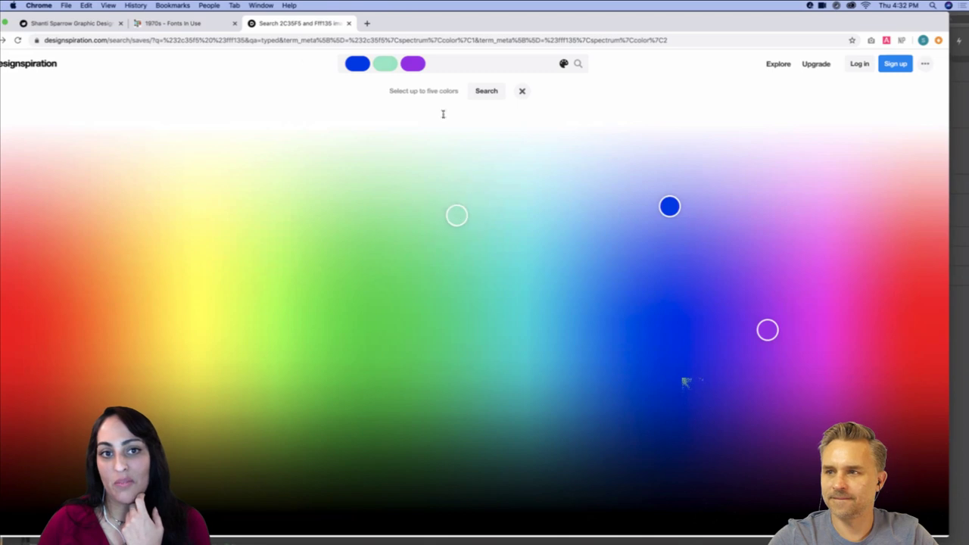
{"action": "left_click", "coordinate": [537, 65]}
{"action": "key", "text": "Return"}
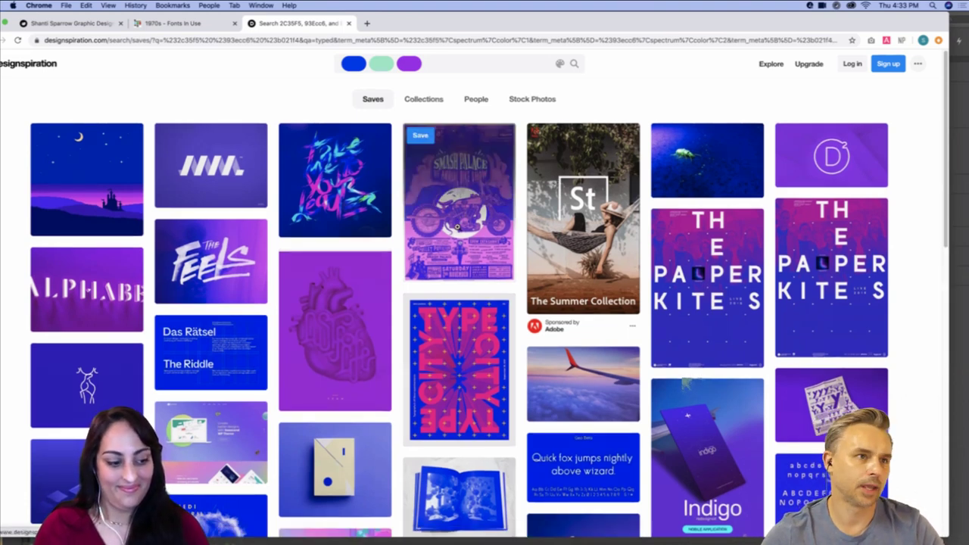
{"action": "scroll", "coordinate": [457, 226], "scroll_direction": "down", "scroll_amount": 1}
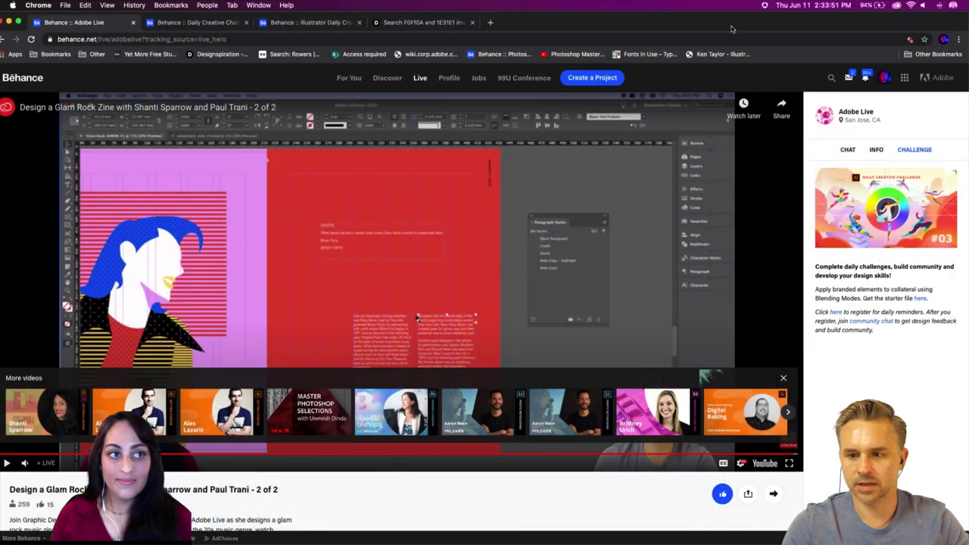
Read the daily creative challenge on the Behance page, highlighting the sentences about Blending Modes and the starter file
{"action": "left_click_drag", "start_coordinate": [732, 29], "coordinate": [406, 3]}
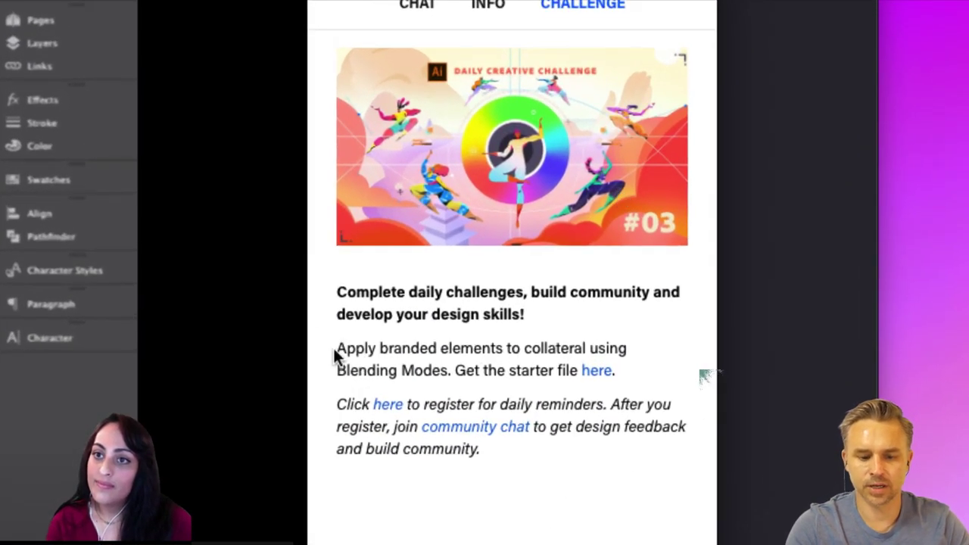
{"action": "left_click_drag", "start_coordinate": [336, 352], "coordinate": [341, 407]}
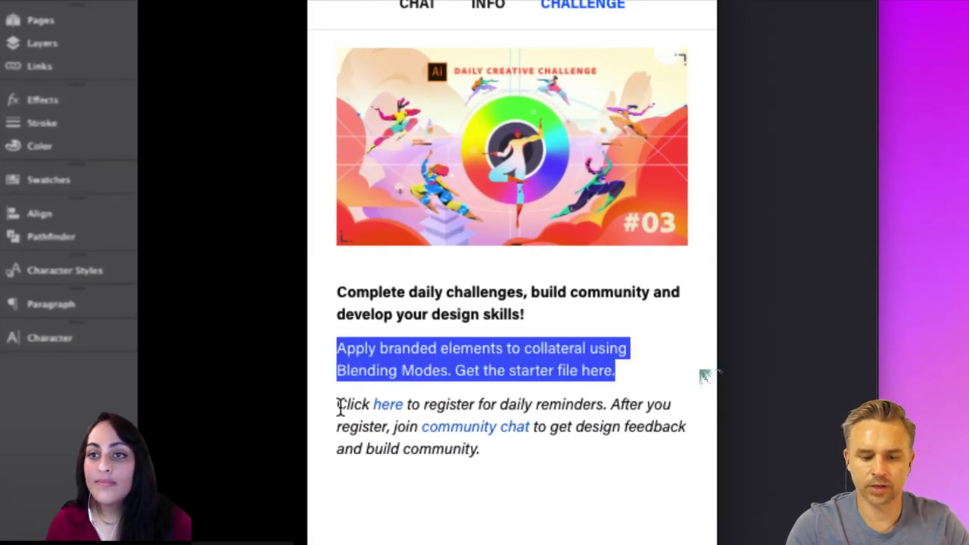
Open the challenge's starter file link on Dropbox and preview Challenge3_BlendingModes.ai
{"action": "left_click", "coordinate": [481, 383]}
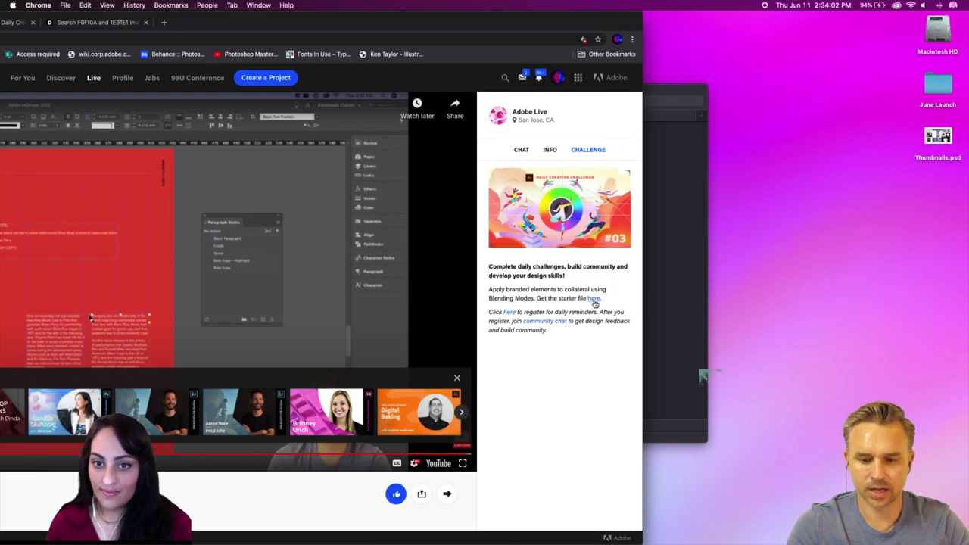
{"action": "left_click", "coordinate": [595, 468]}
{"action": "left_click_drag", "start_coordinate": [329, 29], "coordinate": [622, 25]}
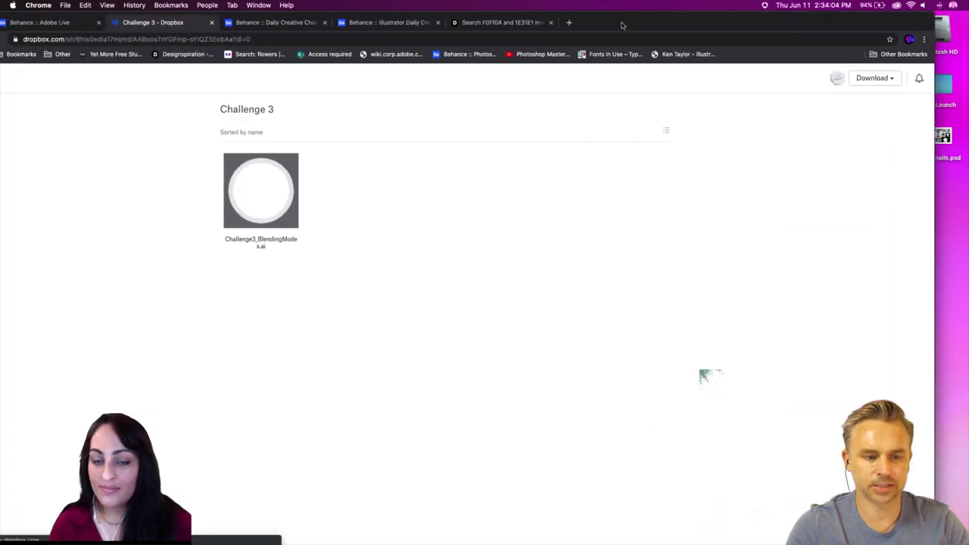
{"action": "left_click", "coordinate": [270, 192]}
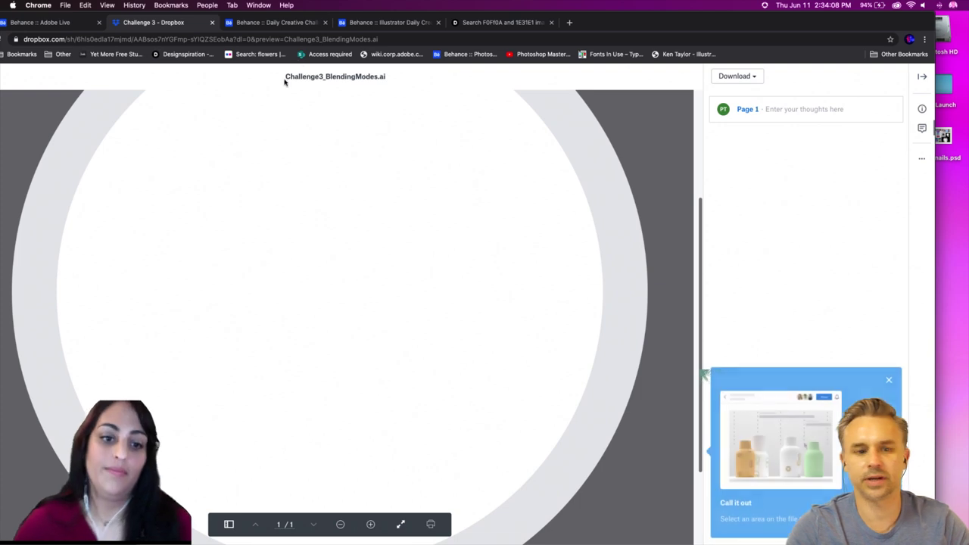
{"action": "left_click_drag", "start_coordinate": [292, 27], "coordinate": [333, 26]}
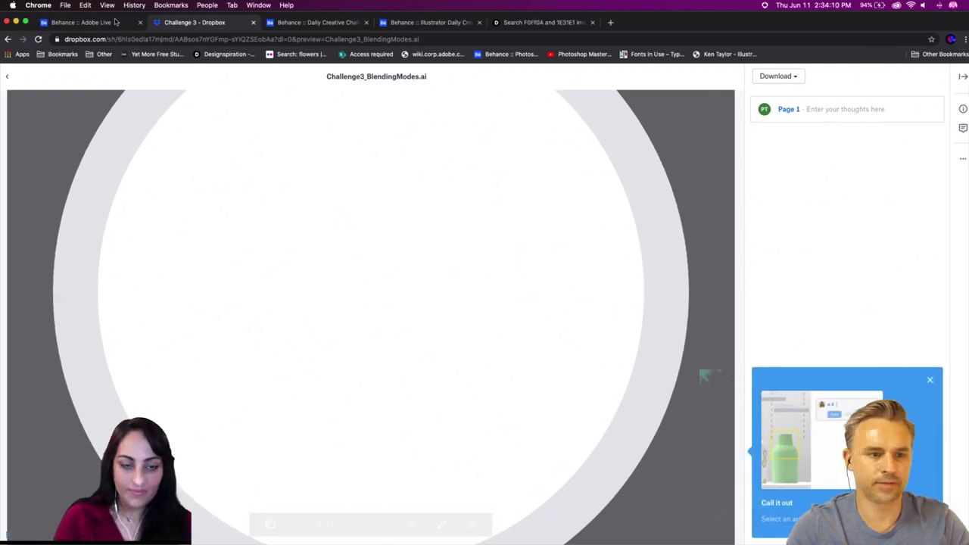
Open the Illustrator Daily Creative Challenge video on Behance and skim the blending modes demonstration near the 20 to 22 minute mark
{"action": "left_click", "coordinate": [333, 24]}
{"action": "left_click", "coordinate": [427, 22]}
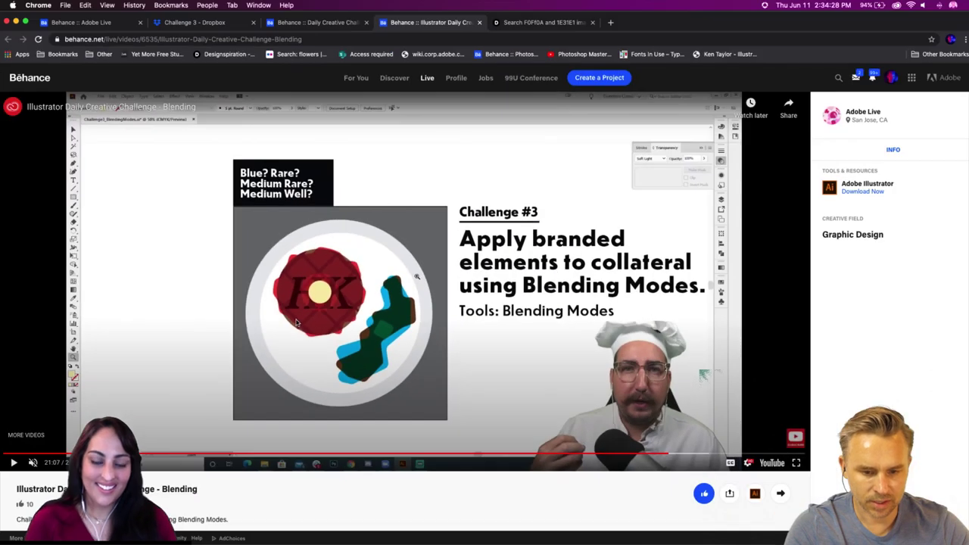
{"action": "left_click", "coordinate": [640, 453]}
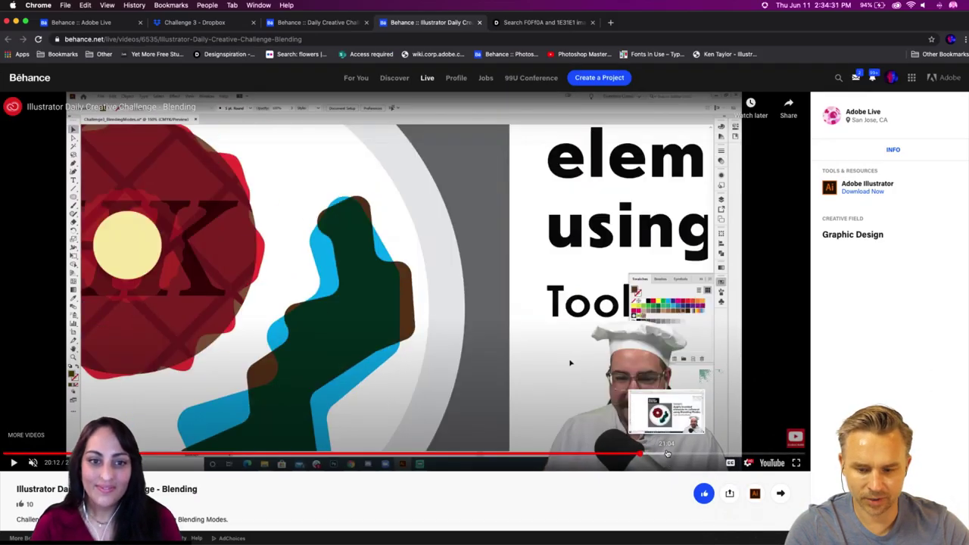
{"action": "left_click_drag", "start_coordinate": [667, 454], "coordinate": [697, 454]}
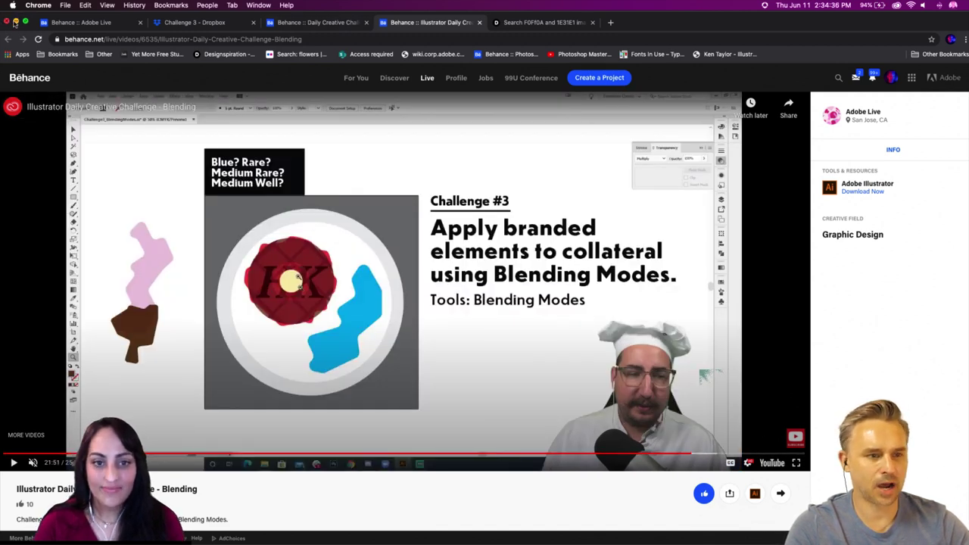
Clear the desktop by minimizing the browser and closing the file window and JuneLaunch-assets sharing dialog, and switch to Discord
{"action": "left_click", "coordinate": [16, 22]}
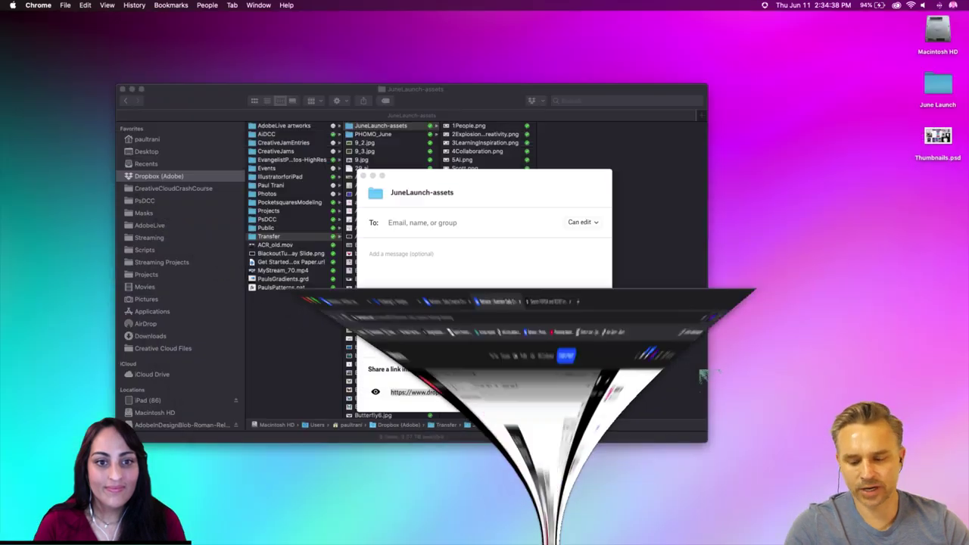
{"action": "left_click", "coordinate": [123, 90]}
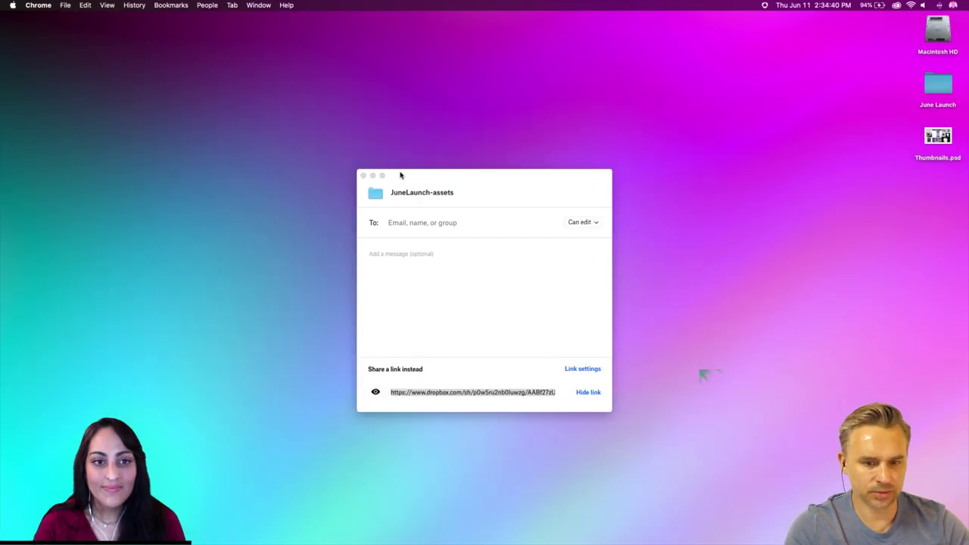
{"action": "left_click", "coordinate": [362, 176]}
{"action": "mouse_move", "coordinate": [735, 539]}
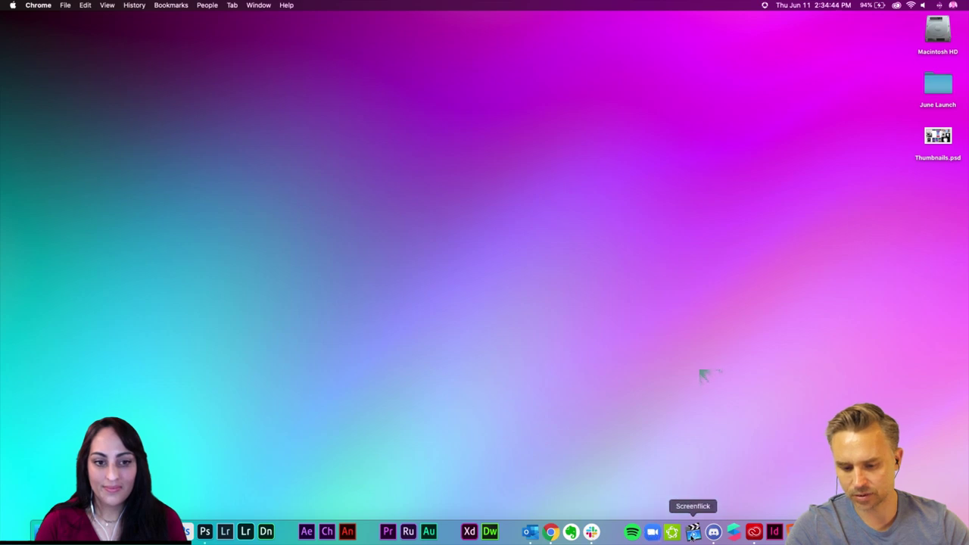
{"action": "left_click", "coordinate": [713, 532]}
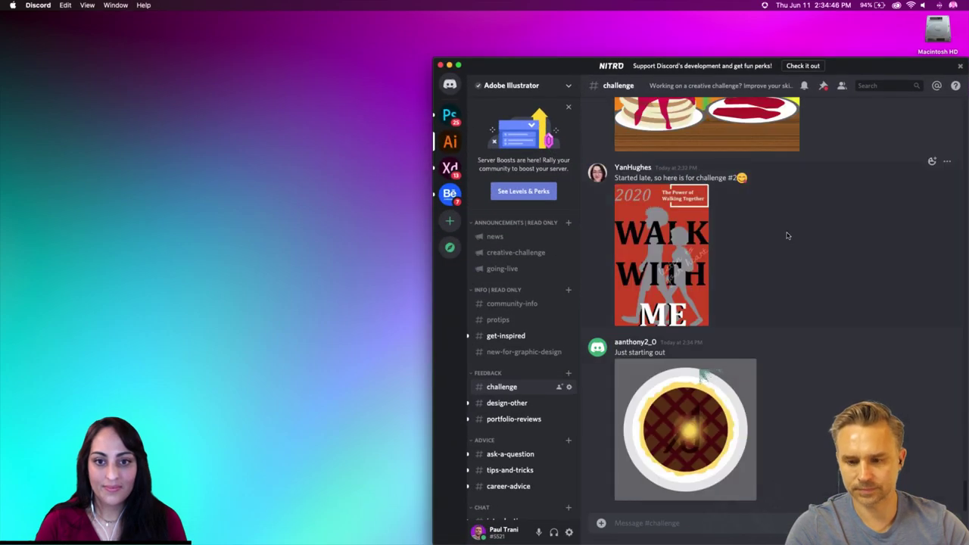
Browse recent submissions in the challenge channel, view the "Desert on a plate" artwork enlarged, and move the Discord window nearer the screen's center
{"action": "scroll", "coordinate": [795, 236], "scroll_direction": "up", "scroll_amount": 5}
{"action": "scroll", "coordinate": [795, 236], "scroll_direction": "down", "scroll_amount": 5}
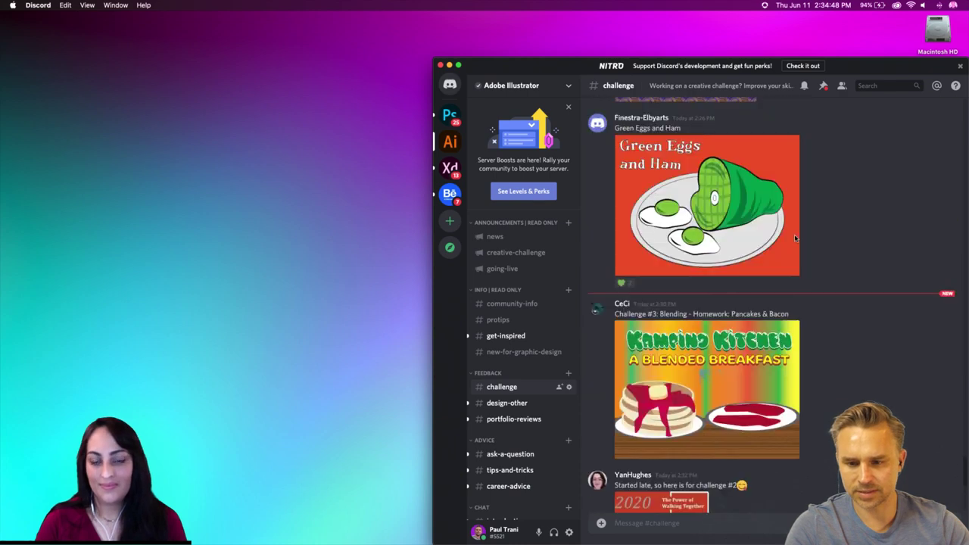
{"action": "scroll", "coordinate": [794, 234], "scroll_direction": "up", "scroll_amount": 5}
{"action": "scroll", "coordinate": [794, 238], "scroll_direction": "up", "scroll_amount": 1}
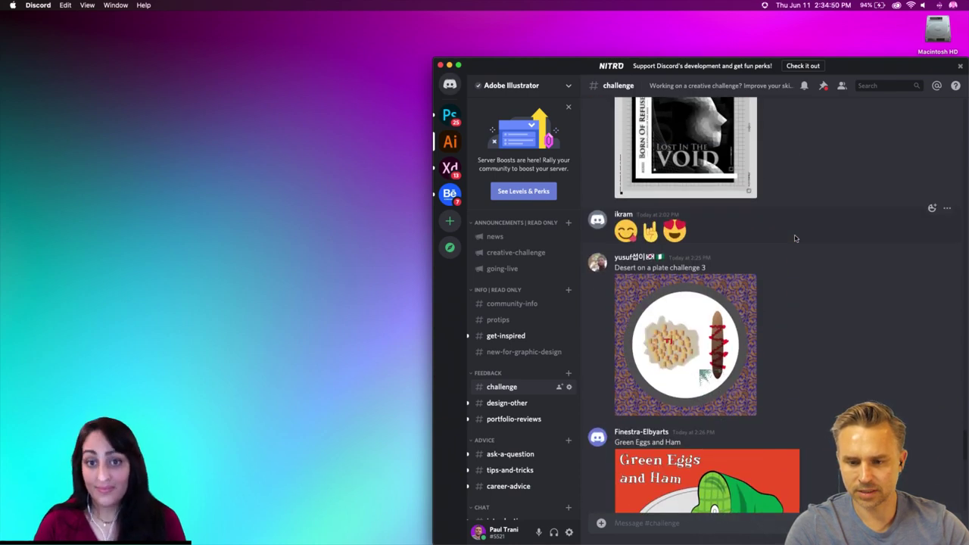
{"action": "left_click", "coordinate": [658, 354]}
{"action": "left_click", "coordinate": [933, 212]}
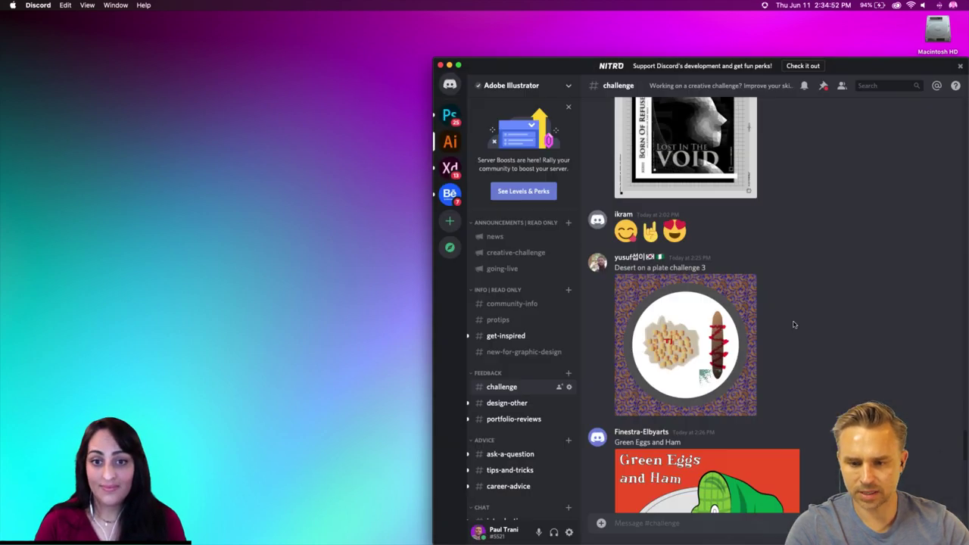
{"action": "left_click", "coordinate": [690, 326]}
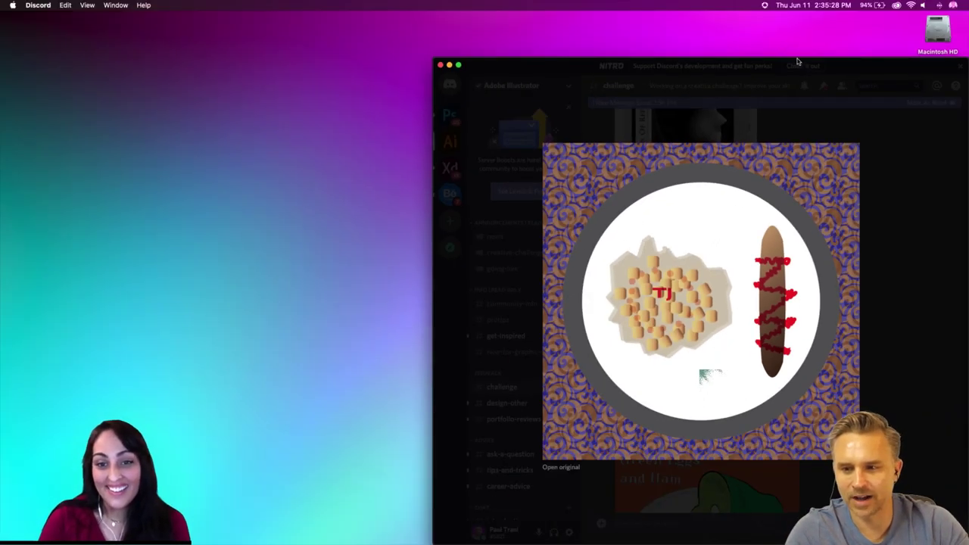
{"action": "left_click_drag", "start_coordinate": [725, 66], "coordinate": [505, 47]}
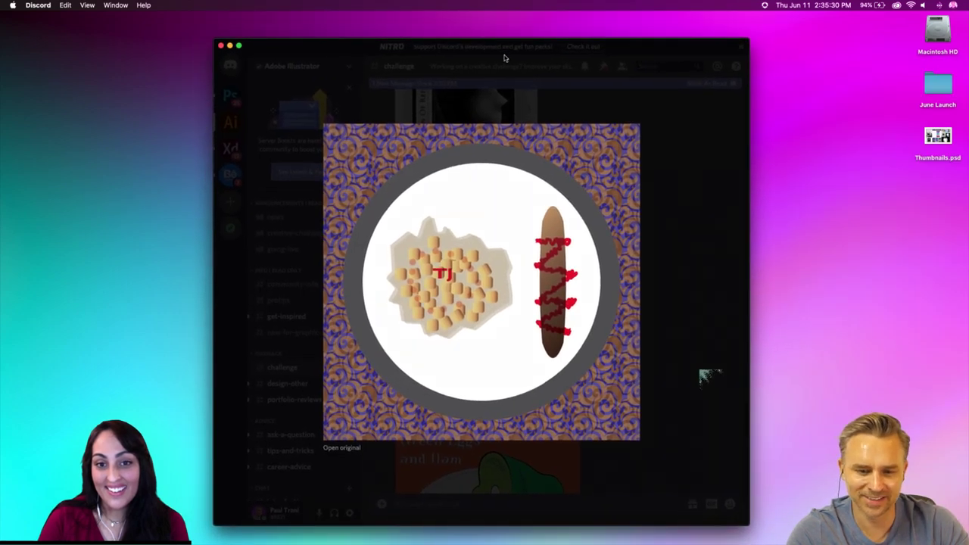
{"action": "left_click", "coordinate": [530, 95]}
Find the "Kamping Kitchen" pancakes and bacon submission further down the channel and view it enlarged
{"action": "scroll", "coordinate": [494, 309], "scroll_direction": "down", "scroll_amount": 1}
{"action": "scroll", "coordinate": [494, 309], "scroll_direction": "down", "scroll_amount": 5}
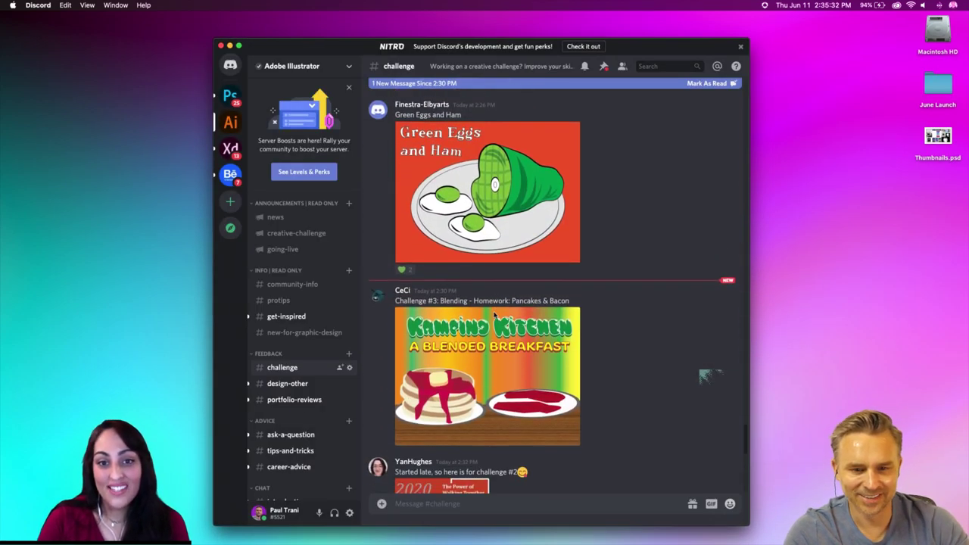
{"action": "scroll", "coordinate": [494, 314], "scroll_direction": "down", "scroll_amount": 2}
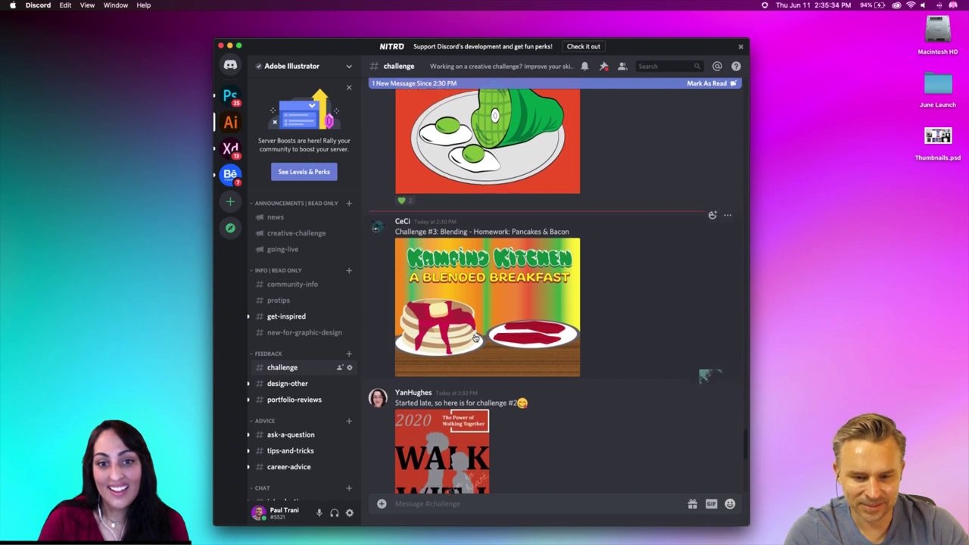
{"action": "left_click", "coordinate": [470, 321]}
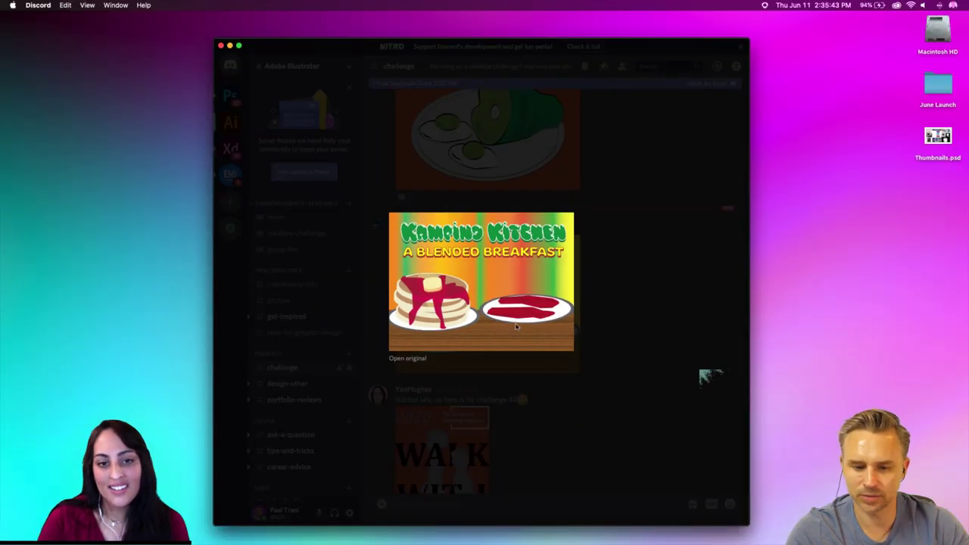
{"action": "left_click", "coordinate": [639, 338]}
Find the "Just starting out" plate submission further down the challenge channel and examine its artwork enlarged
{"action": "scroll", "coordinate": [571, 413], "scroll_direction": "down", "scroll_amount": 5}
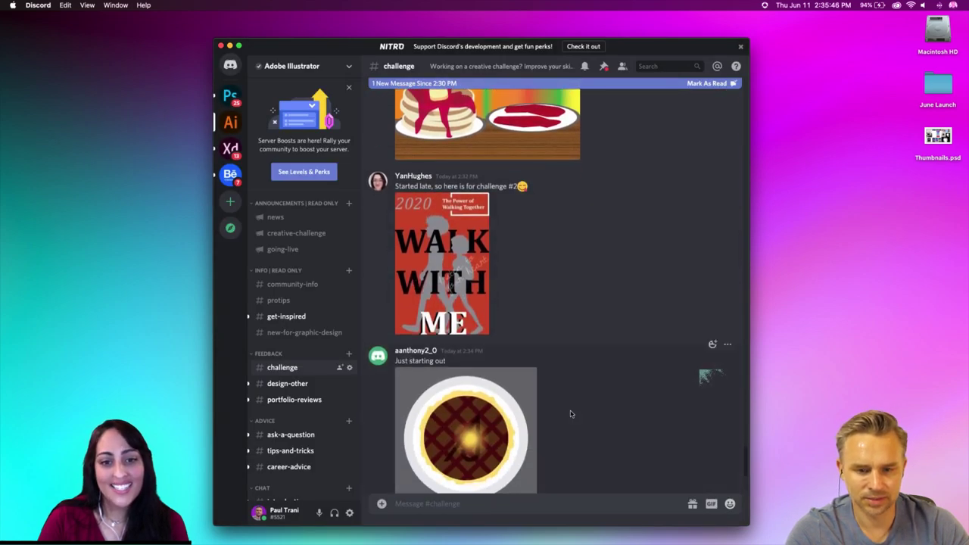
{"action": "scroll", "coordinate": [572, 414], "scroll_direction": "down", "scroll_amount": 5}
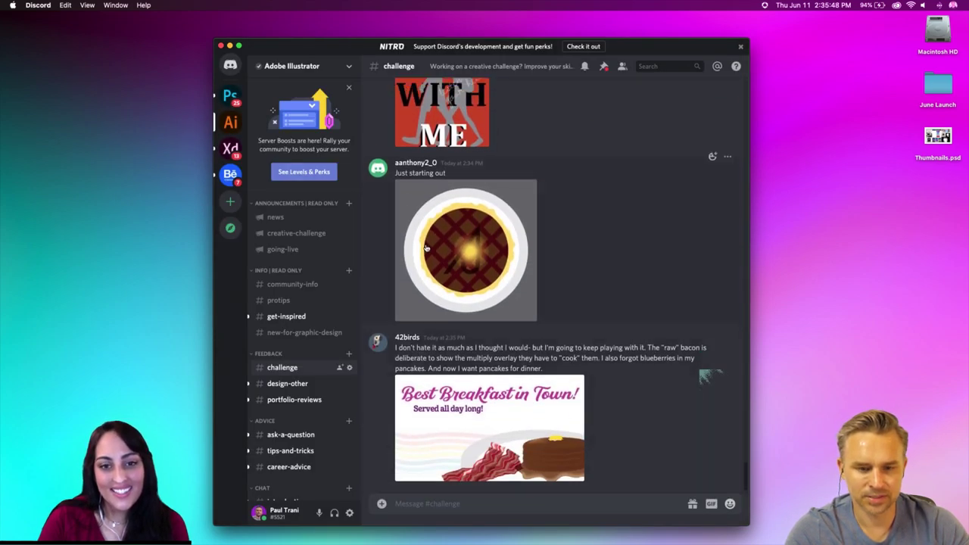
{"action": "left_click", "coordinate": [427, 248]}
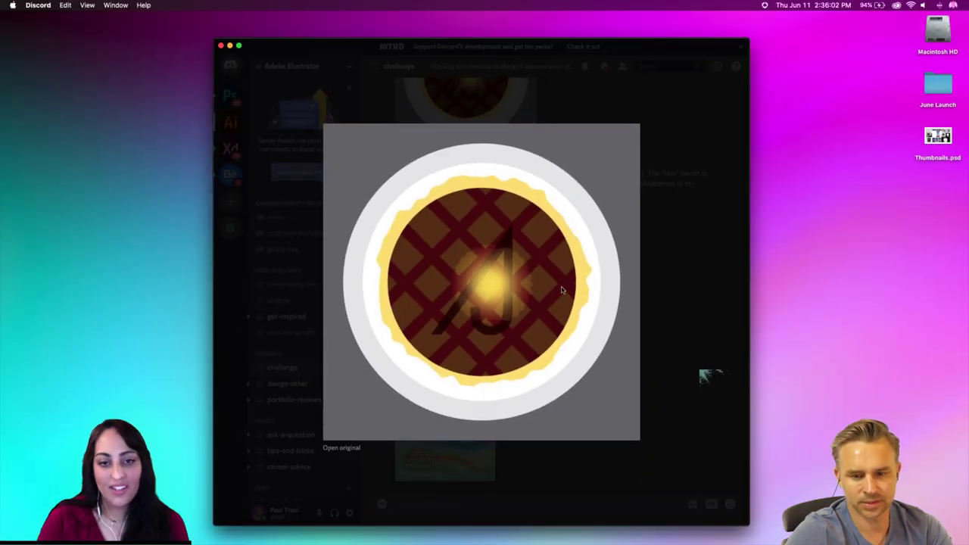
{"action": "left_click", "coordinate": [678, 307]}
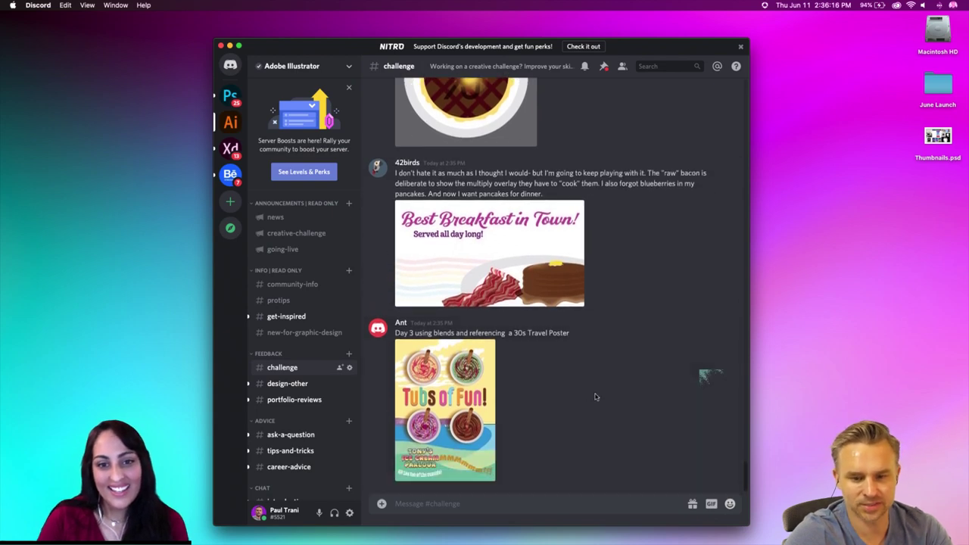
Examine the "Best Breakfast in Town!" and "Tubs of Fun!" submissions enlarged
{"action": "left_click", "coordinate": [462, 282]}
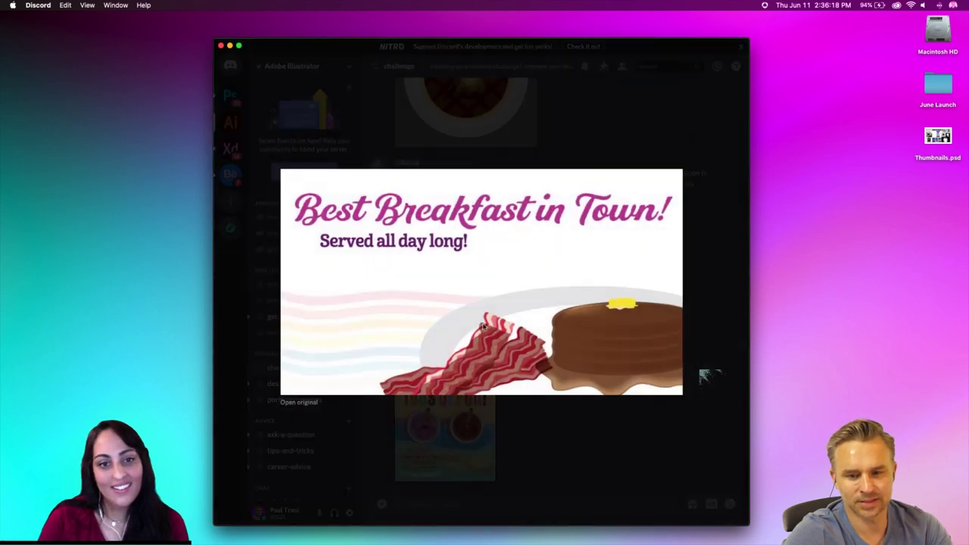
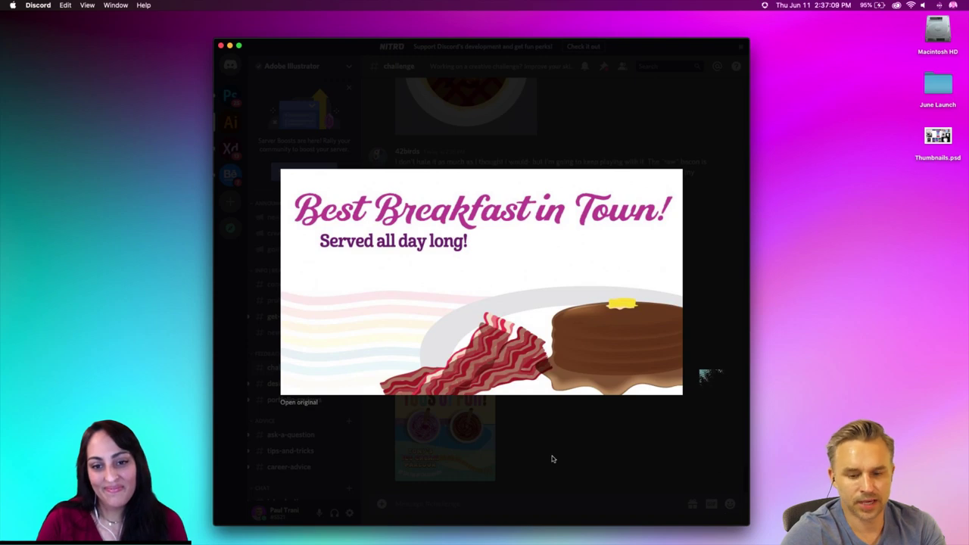
{"action": "left_click", "coordinate": [553, 459]}
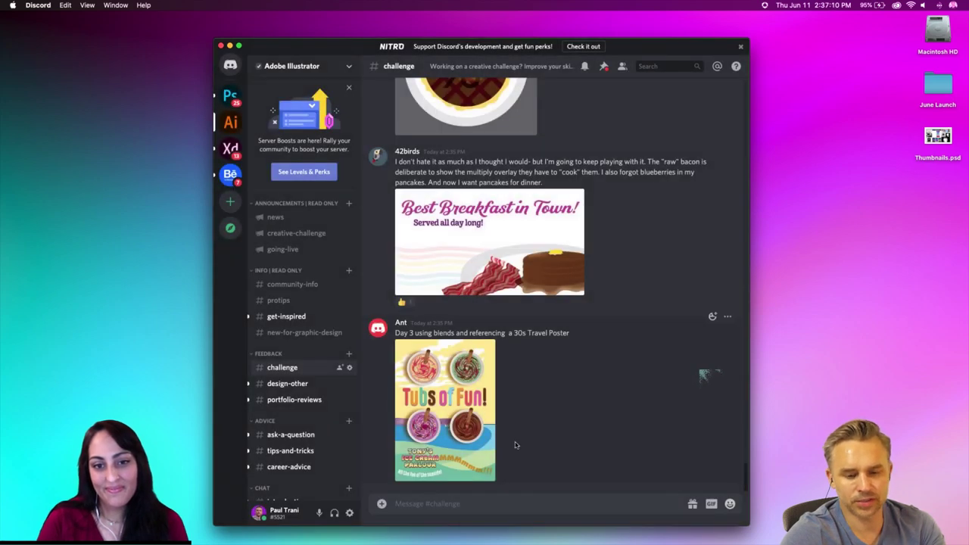
{"action": "left_click", "coordinate": [427, 421]}
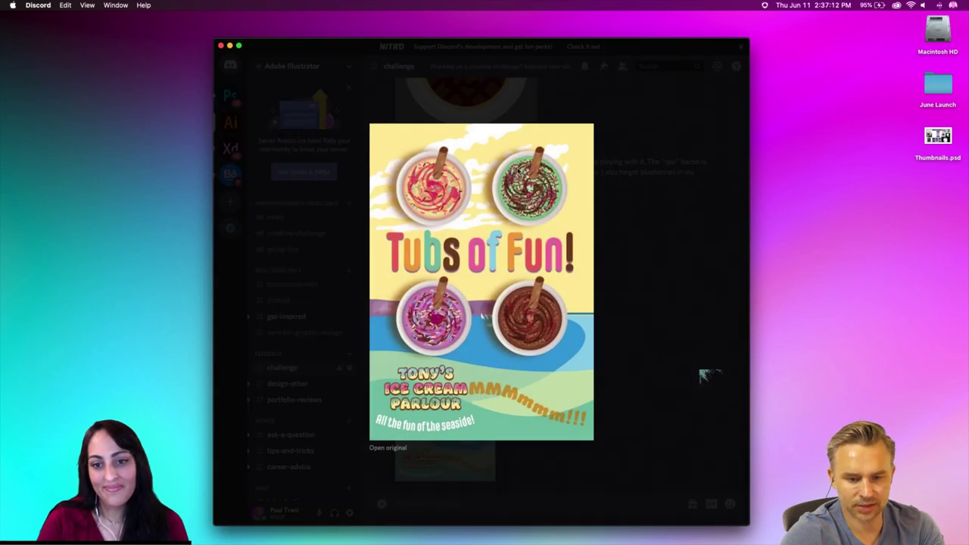
{"action": "left_click", "coordinate": [627, 350]}
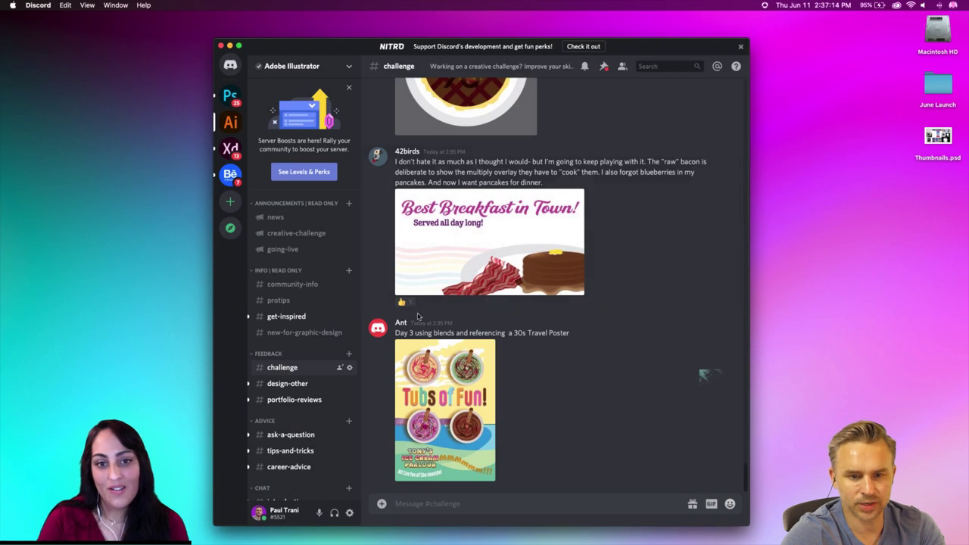
{"action": "left_click", "coordinate": [433, 387]}
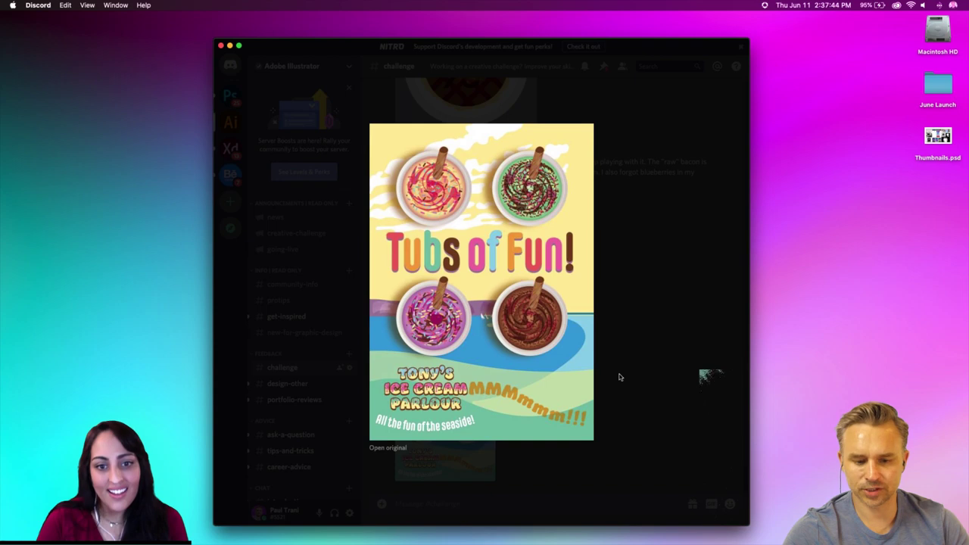
{"action": "left_click", "coordinate": [619, 377]}
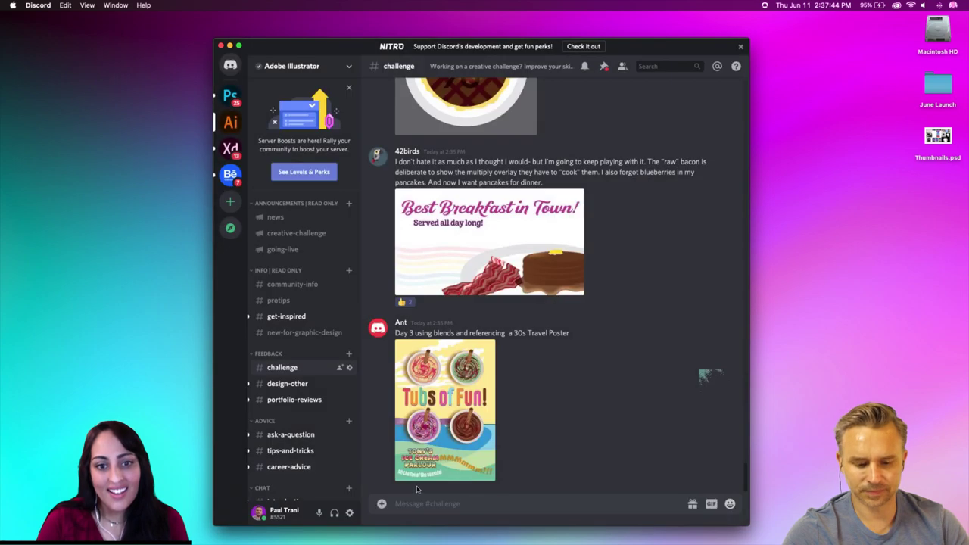
React to the "Tubs of Fun!" post with a thumbs-up and the custom red face emoji from the Adobe Illustrator server
{"action": "left_click", "coordinate": [714, 317]}
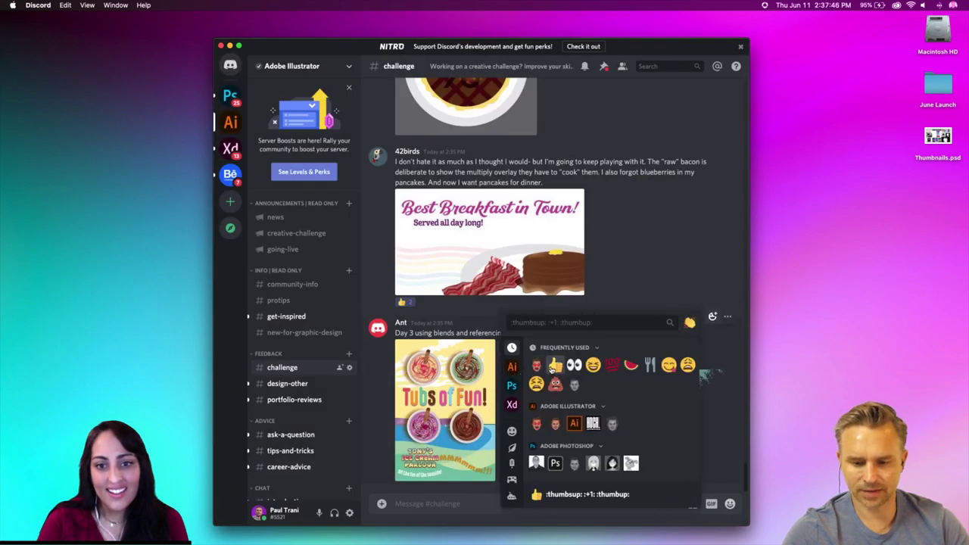
{"action": "left_click", "coordinate": [552, 366]}
{"action": "left_click", "coordinate": [712, 306]}
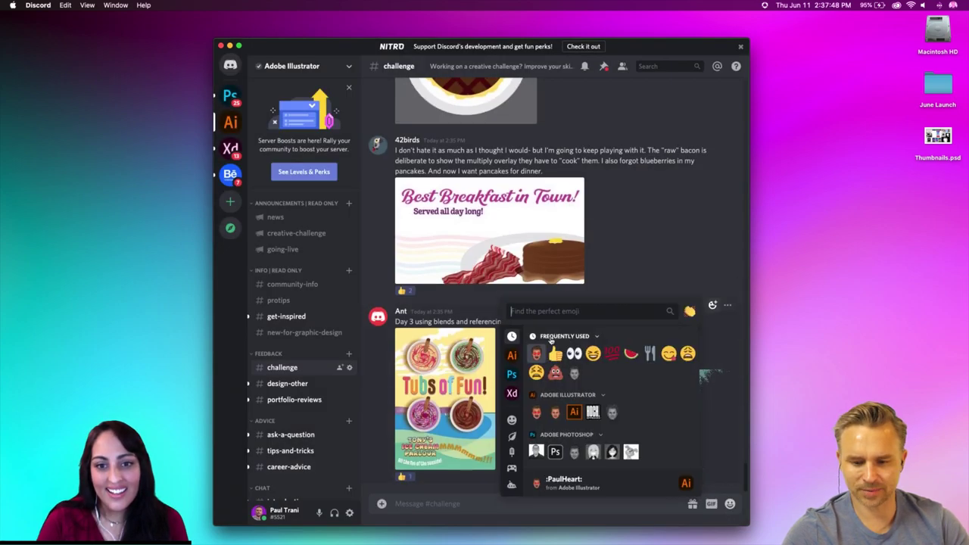
{"action": "left_click", "coordinate": [537, 353]}
Look back through the earlier challenge submissions, including the "Lost in the Void" album cover, the pie charts and the inflated cake
{"action": "scroll", "coordinate": [613, 287], "scroll_direction": "up", "scroll_amount": 5}
{"action": "scroll", "coordinate": [613, 288], "scroll_direction": "up", "scroll_amount": 15}
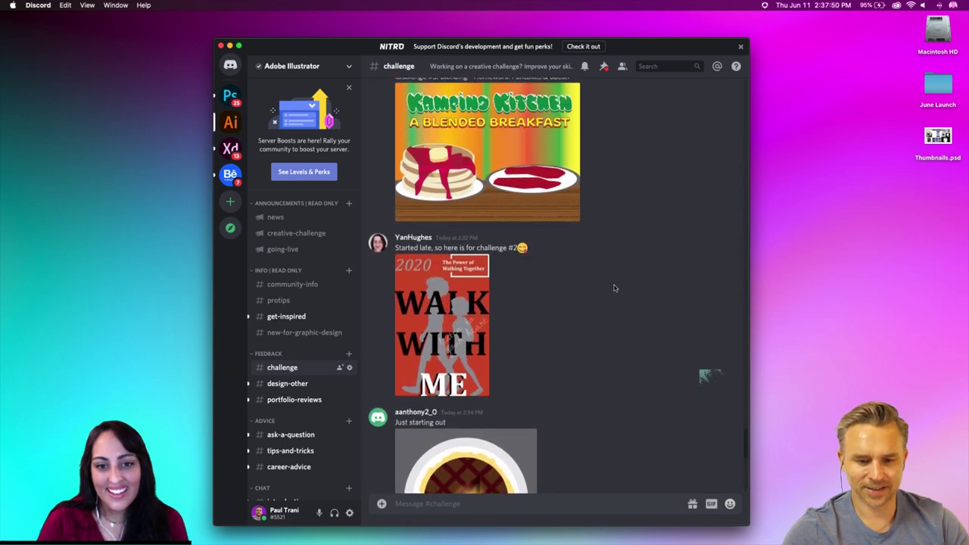
{"action": "scroll", "coordinate": [614, 287], "scroll_direction": "up", "scroll_amount": 5}
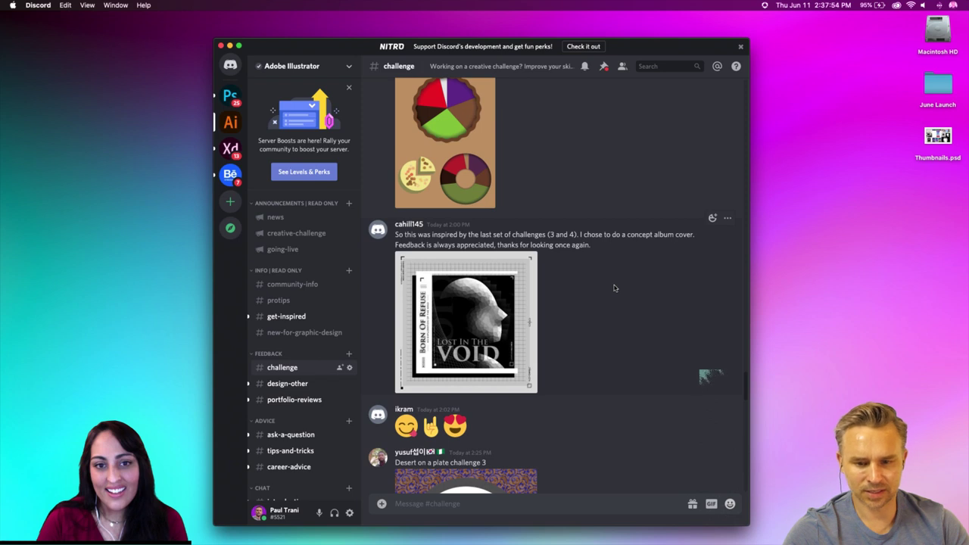
{"action": "scroll", "coordinate": [615, 287], "scroll_direction": "up", "scroll_amount": 2}
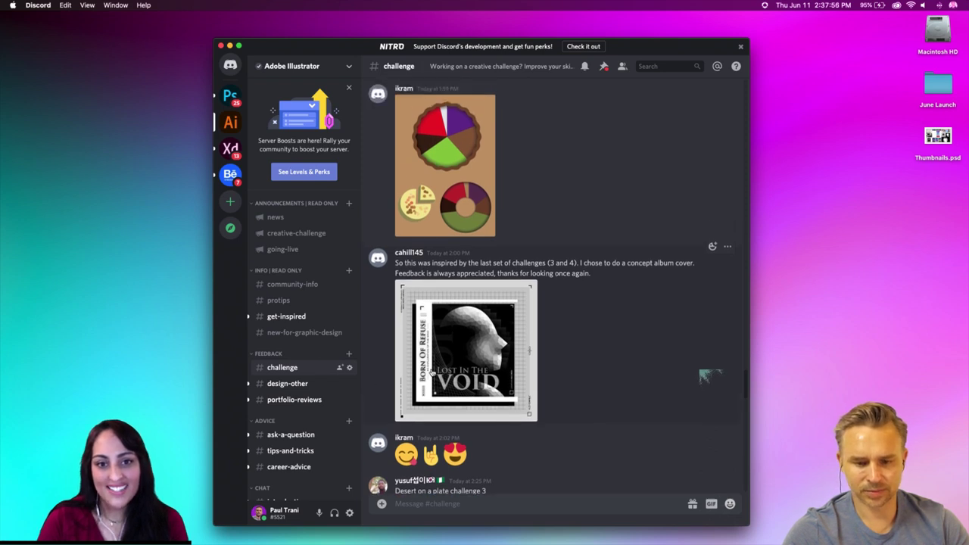
{"action": "scroll", "coordinate": [457, 356], "scroll_direction": "up", "scroll_amount": 15}
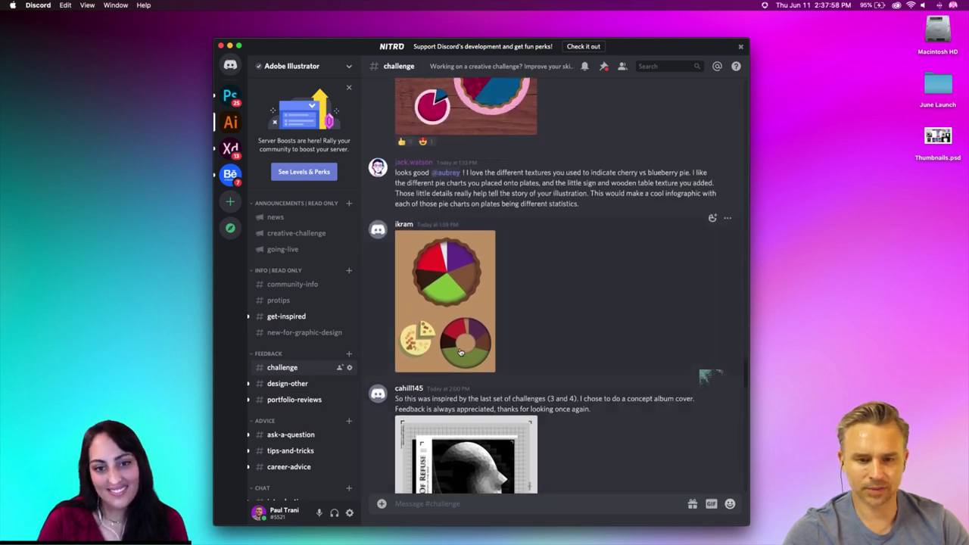
{"action": "scroll", "coordinate": [460, 350], "scroll_direction": "up", "scroll_amount": 5}
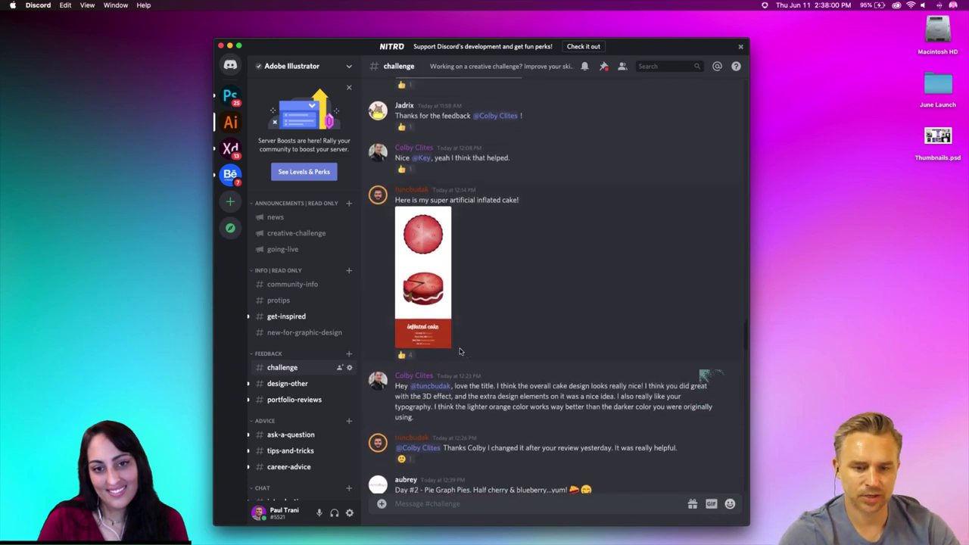
Return to the newest submission, the "Bacon is hard!" breakfast plate, and examine its artwork enlarged
{"action": "scroll", "coordinate": [458, 352], "scroll_direction": "down", "scroll_amount": 20}
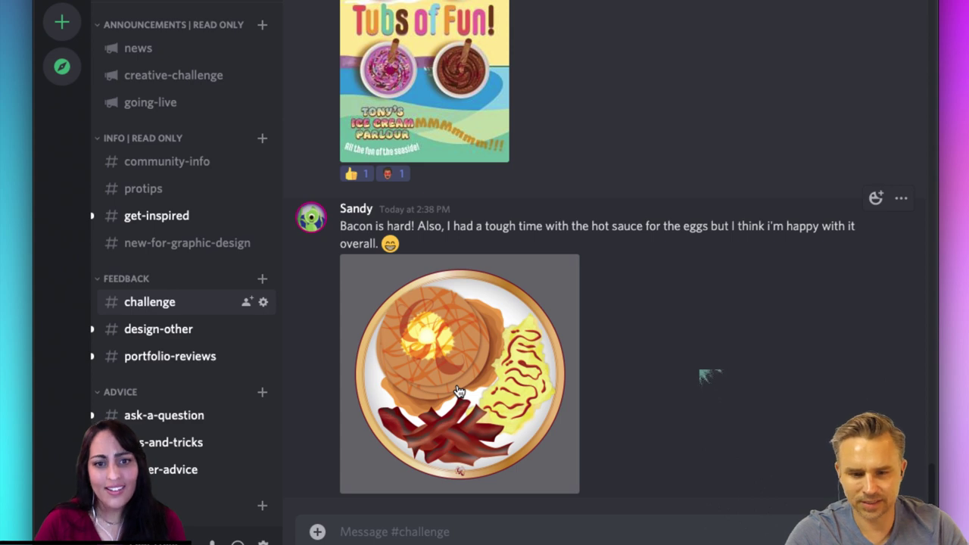
{"action": "left_click", "coordinate": [457, 391]}
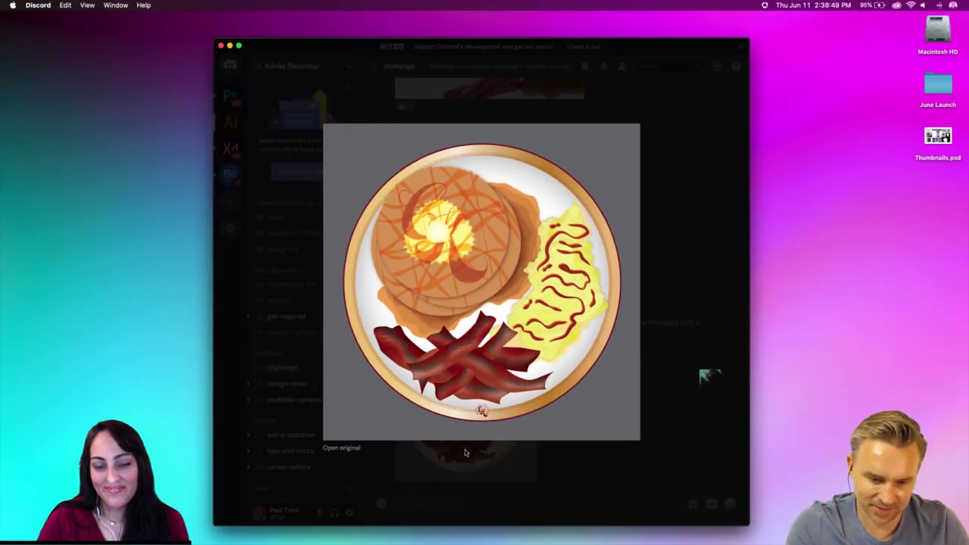
{"action": "left_click", "coordinate": [456, 468]}
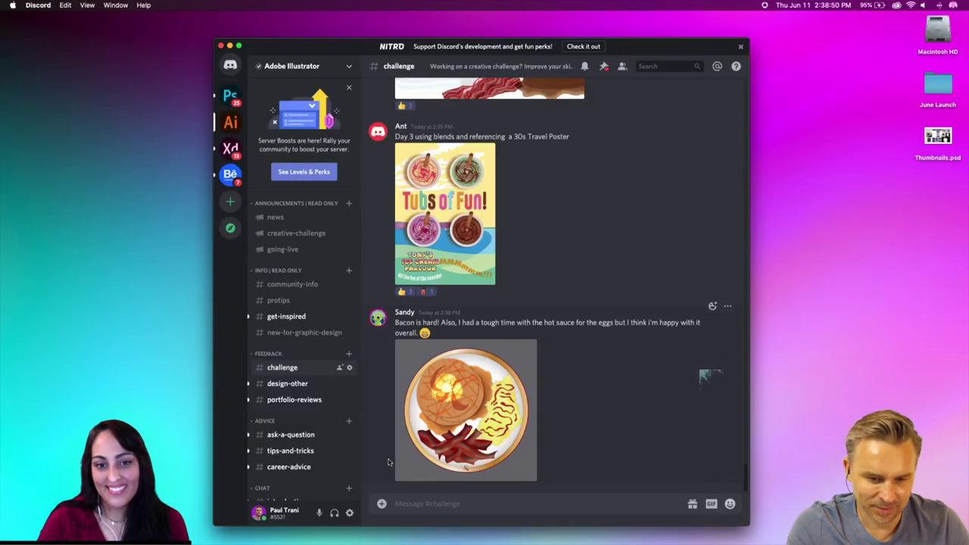
React to the "Bacon is hard!" breakfast plate post with a thumbs-up and the custom red face emoji
{"action": "left_click", "coordinate": [712, 307]}
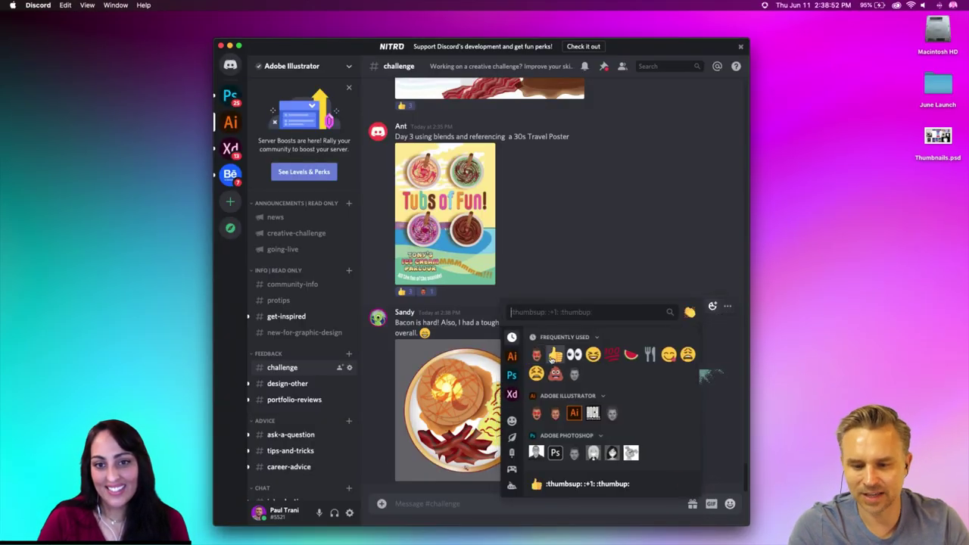
{"action": "left_click", "coordinate": [545, 356]}
{"action": "left_click", "coordinate": [713, 296]}
{"action": "left_click", "coordinate": [549, 346]}
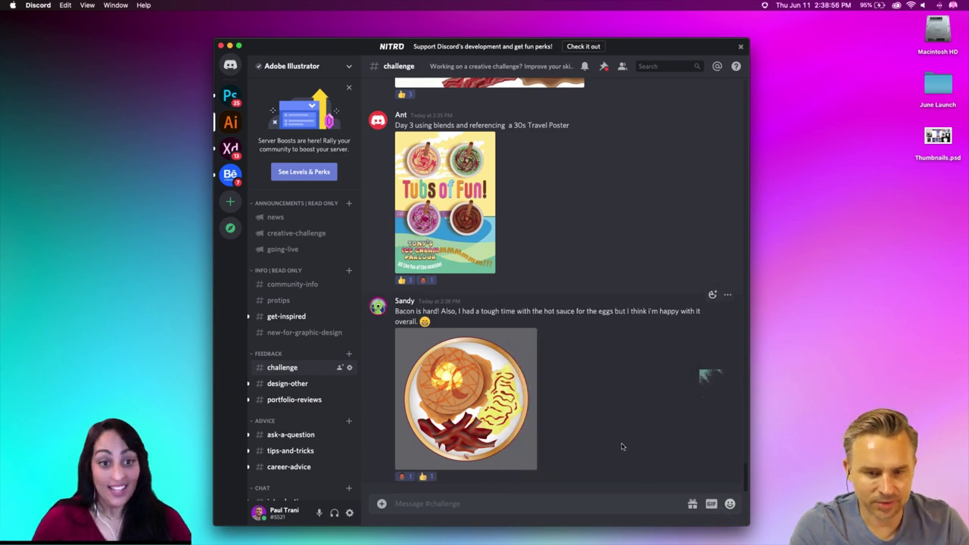
Look over the "Green Eggs and Ham" and "Kamping Kitchen" submissions again in the challenge channel
{"action": "scroll", "coordinate": [623, 447], "scroll_direction": "up", "scroll_amount": 10}
{"action": "scroll", "coordinate": [622, 447], "scroll_direction": "up", "scroll_amount": 5}
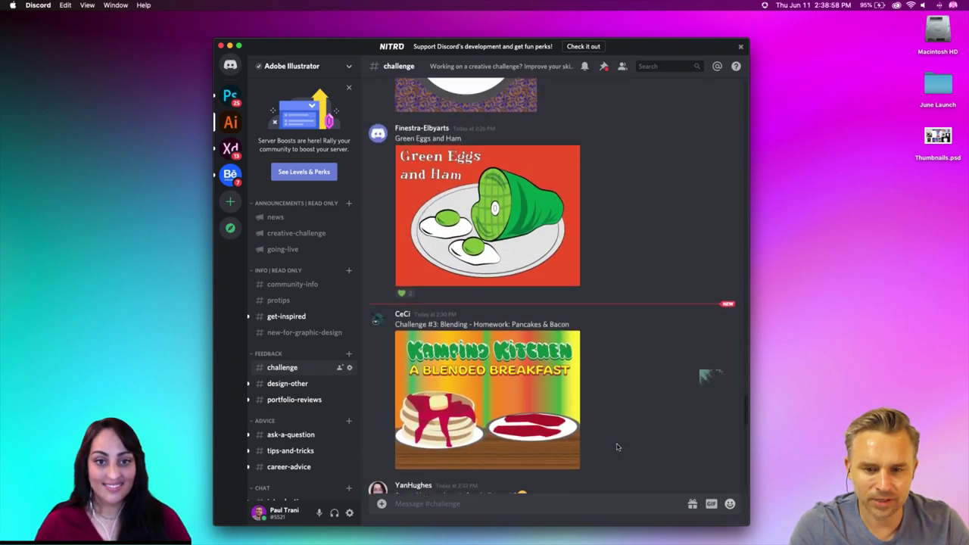
{"action": "scroll", "coordinate": [619, 448], "scroll_direction": "down", "scroll_amount": 15}
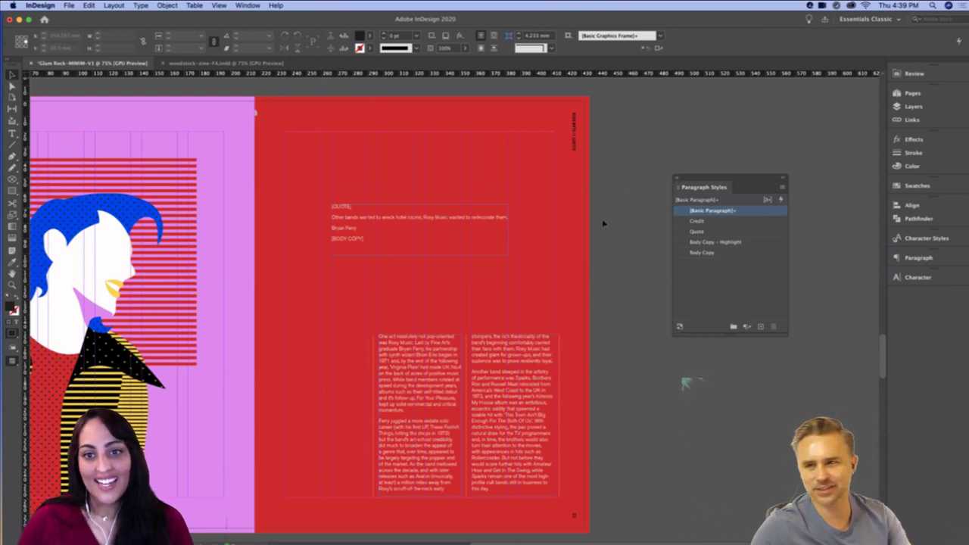
Switch to InDesign and delete the [BODY COPY] and [QUOTE] placeholder lines from the quote frame on the red page
{"action": "scroll", "coordinate": [600, 216], "scroll_direction": "left", "scroll_amount": 3}
{"action": "scroll", "coordinate": [601, 216], "scroll_direction": "down", "scroll_amount": 1}
{"action": "left_click", "coordinate": [404, 220]}
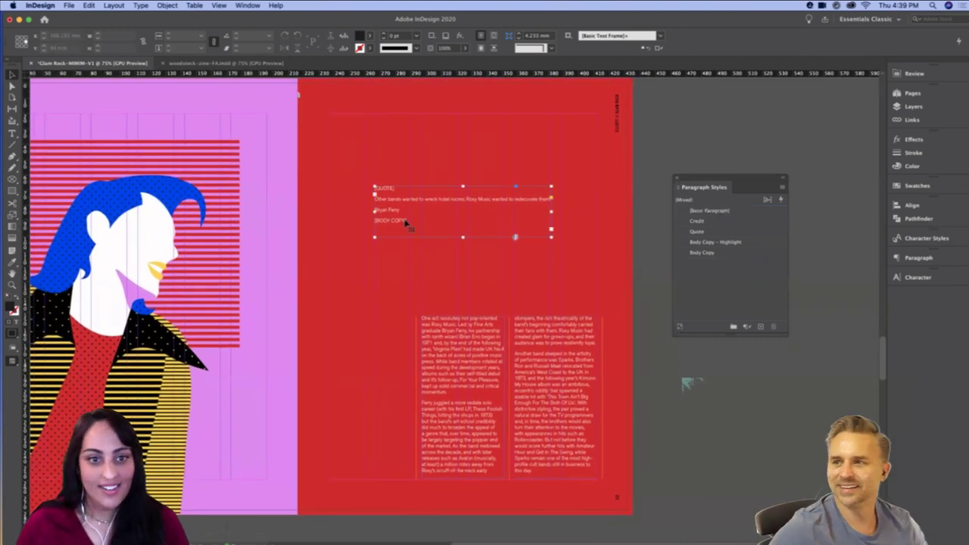
{"action": "triple_click", "coordinate": [405, 221]}
{"action": "key", "text": "BackSpace"}
{"action": "triple_click", "coordinate": [391, 187]}
{"action": "key", "text": "BackSpace"}
Apply the Quote paragraph style to the "Other bands wanted to wreck hotel rooms" text and extend its frame to fit
{"action": "triple_click", "coordinate": [393, 198]}
{"action": "key", "text": "super+a"}
{"action": "triple_click", "coordinate": [408, 189]}
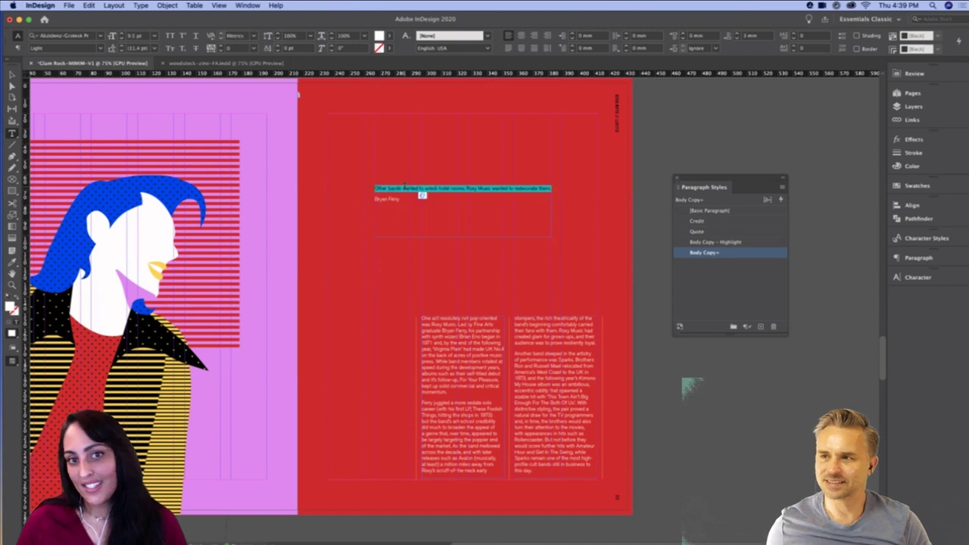
{"action": "left_click", "coordinate": [698, 232]}
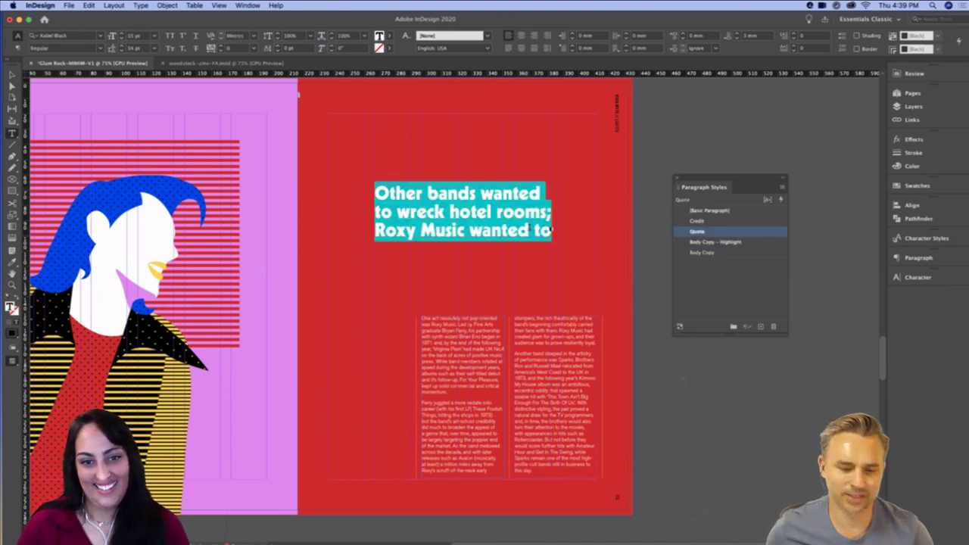
{"action": "left_click", "coordinate": [463, 234]}
Color all the text in the quote frame with the White swatch
{"action": "triple_click", "coordinate": [445, 231]}
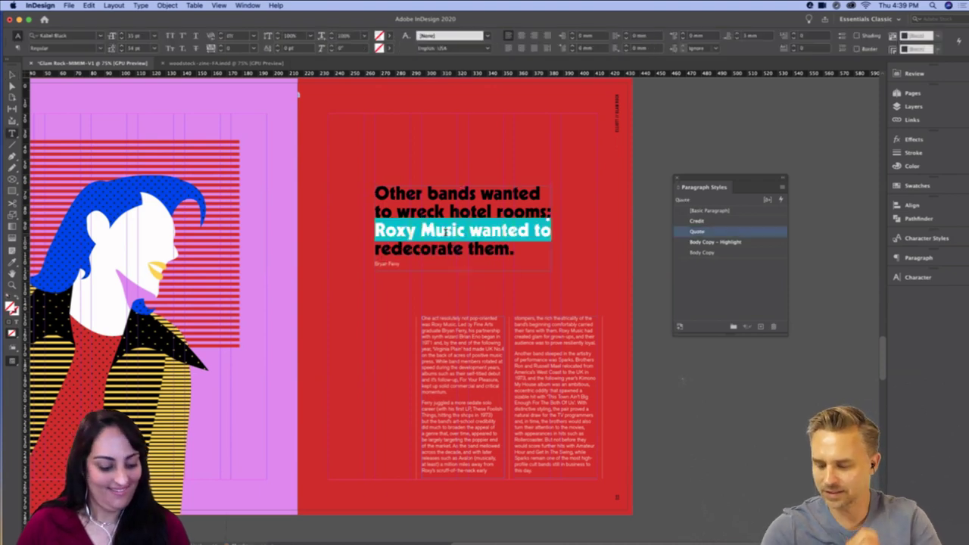
{"action": "key", "text": "super+a"}
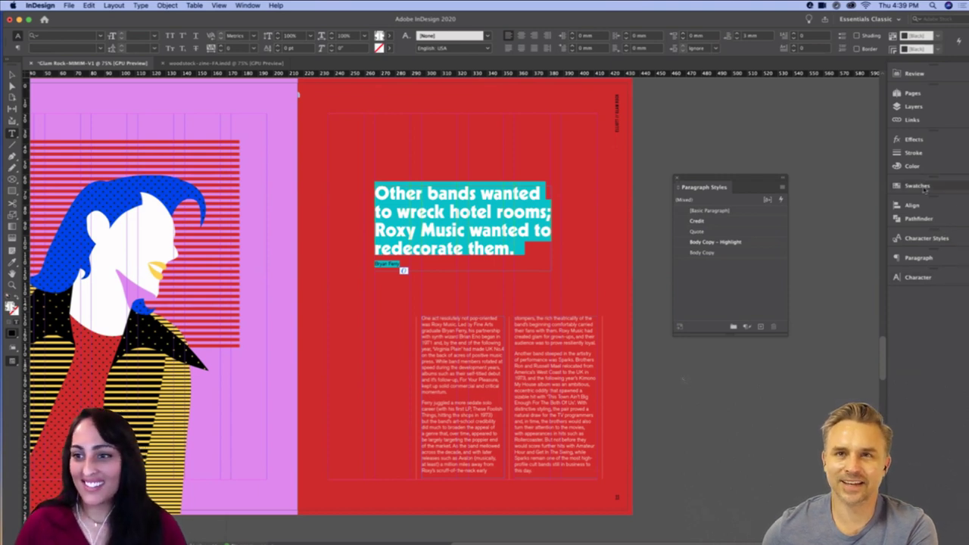
{"action": "left_click", "coordinate": [917, 185]}
{"action": "left_click", "coordinate": [798, 253]}
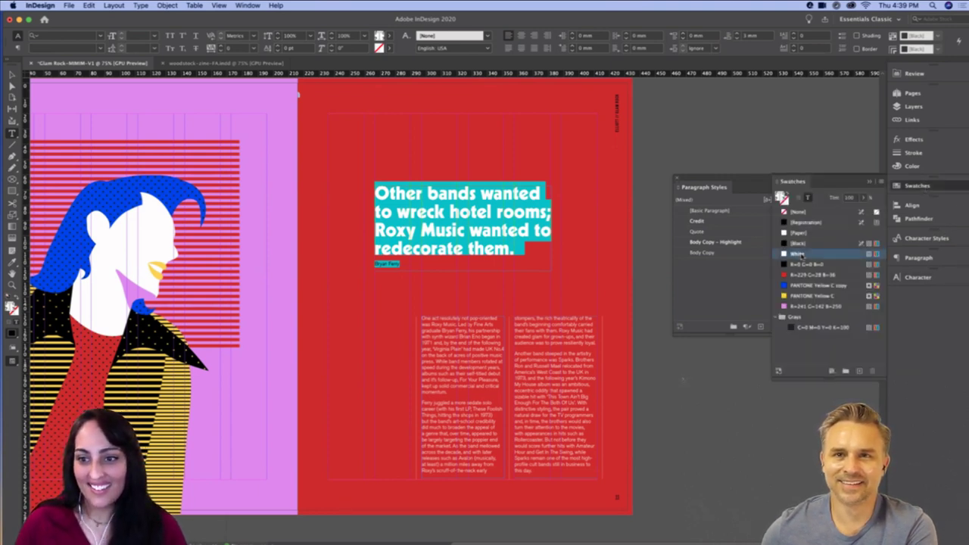
{"action": "left_click", "coordinate": [394, 264]}
{"action": "key", "text": "Escape"}
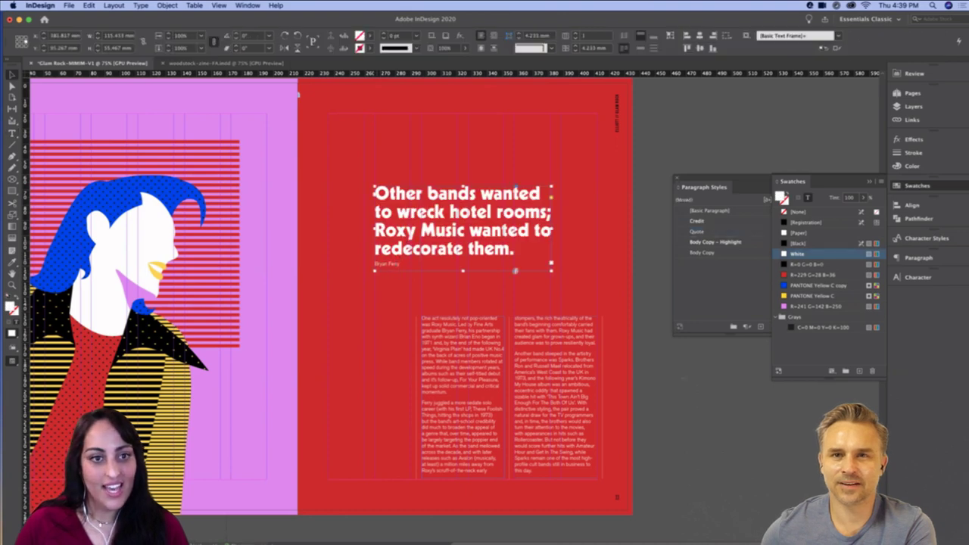
Copy the "I loathe celebrity" quote frame from the spread above and paste it beside the red page as a reference
{"action": "scroll", "coordinate": [398, 307], "scroll_direction": "up", "scroll_amount": 10}
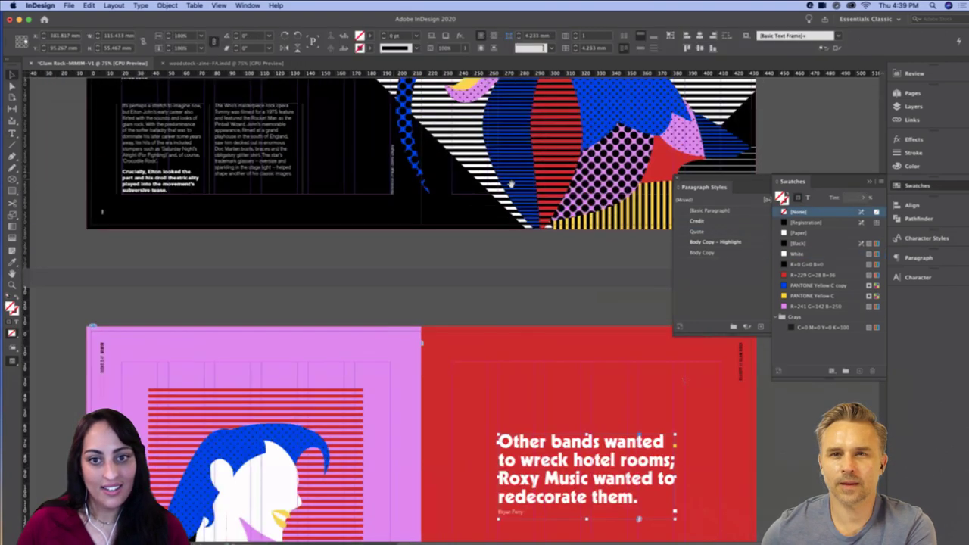
{"action": "scroll", "coordinate": [298, 243], "scroll_direction": "up", "scroll_amount": 5}
{"action": "scroll", "coordinate": [298, 243], "scroll_direction": "down", "scroll_amount": 2}
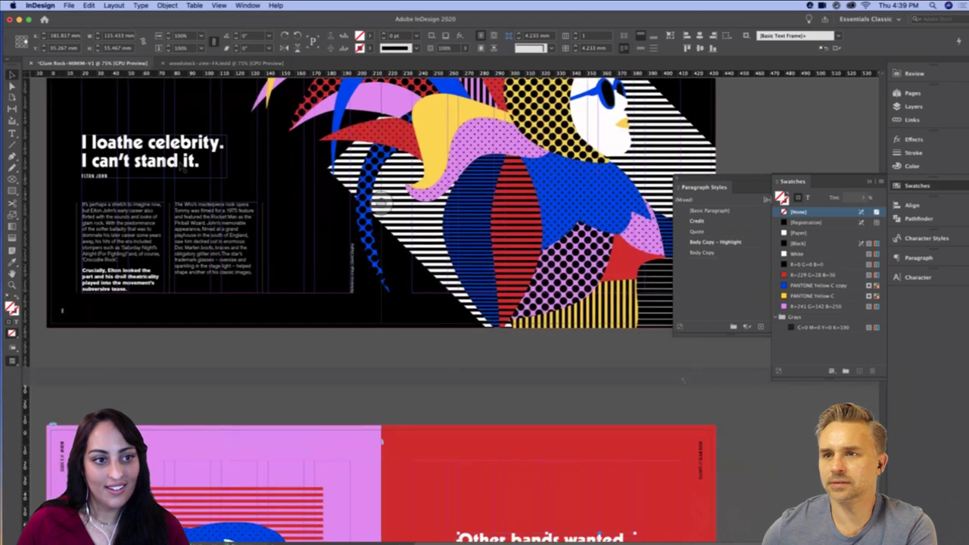
{"action": "left_click", "coordinate": [76, 119]}
{"action": "scroll", "coordinate": [651, 371], "scroll_direction": "down", "scroll_amount": 8}
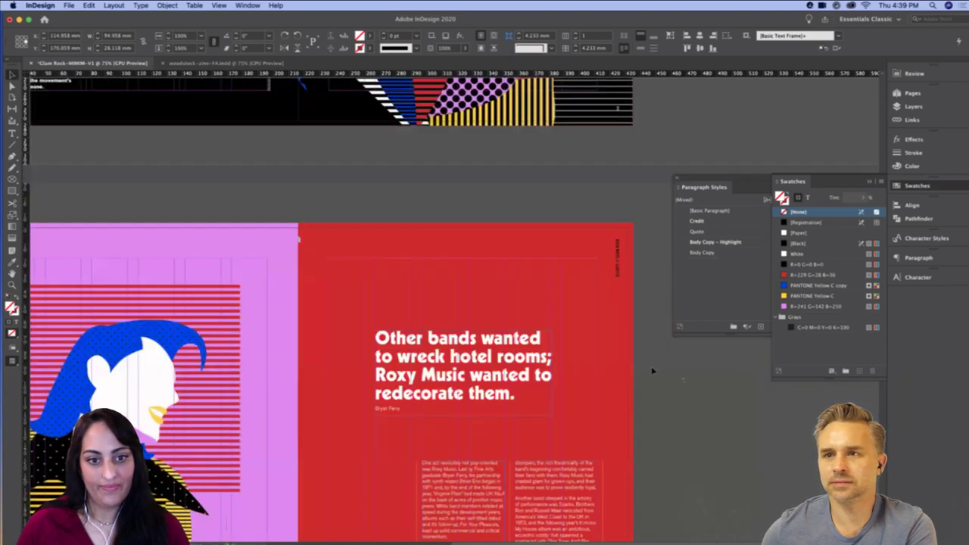
{"action": "key", "text": "super+v"}
{"action": "left_click_drag", "start_coordinate": [384, 291], "coordinate": [562, 276]}
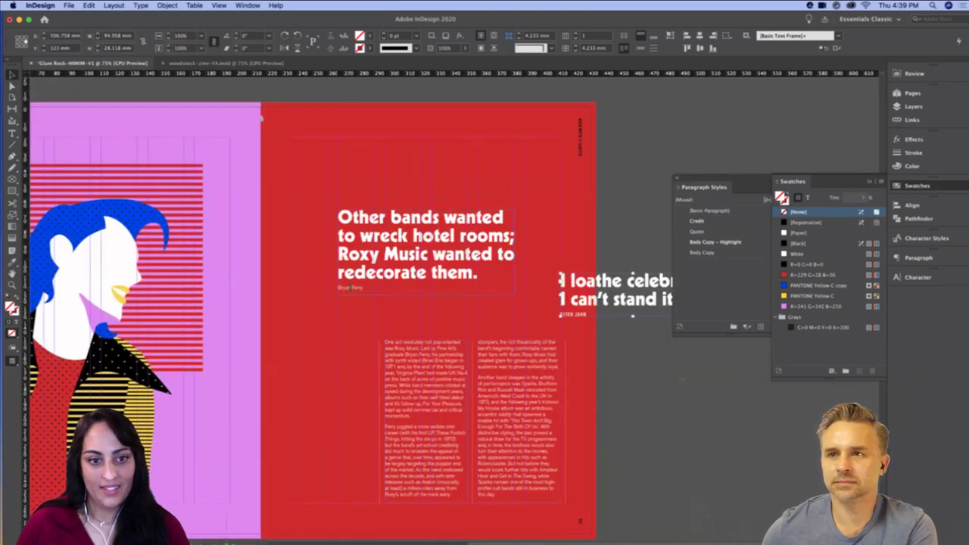
Check the Bryan Ferry credit line against the pasted reference quote and delete the reference frame
{"action": "triple_click", "coordinate": [352, 287]}
{"action": "key", "text": "Escape"}
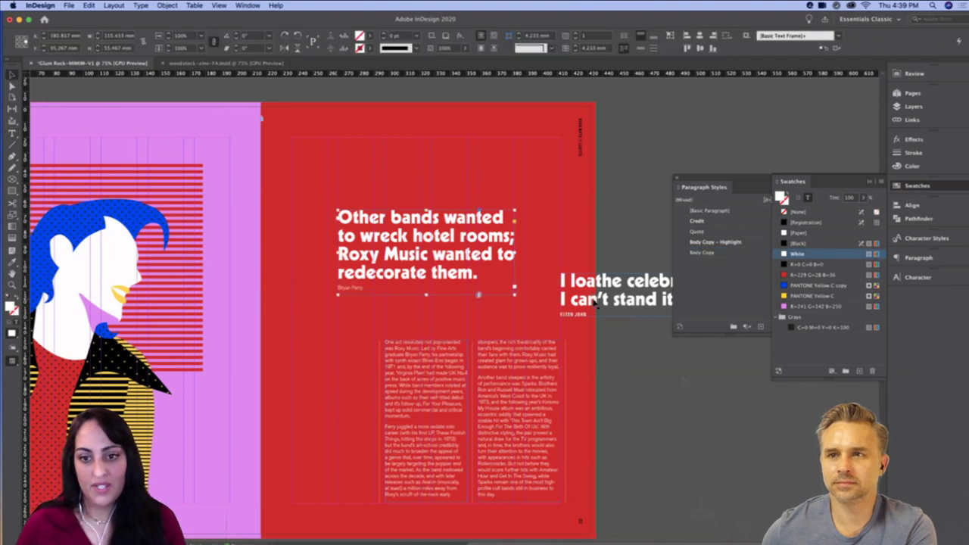
{"action": "left_click", "coordinate": [591, 303]}
{"action": "key", "text": "Delete"}
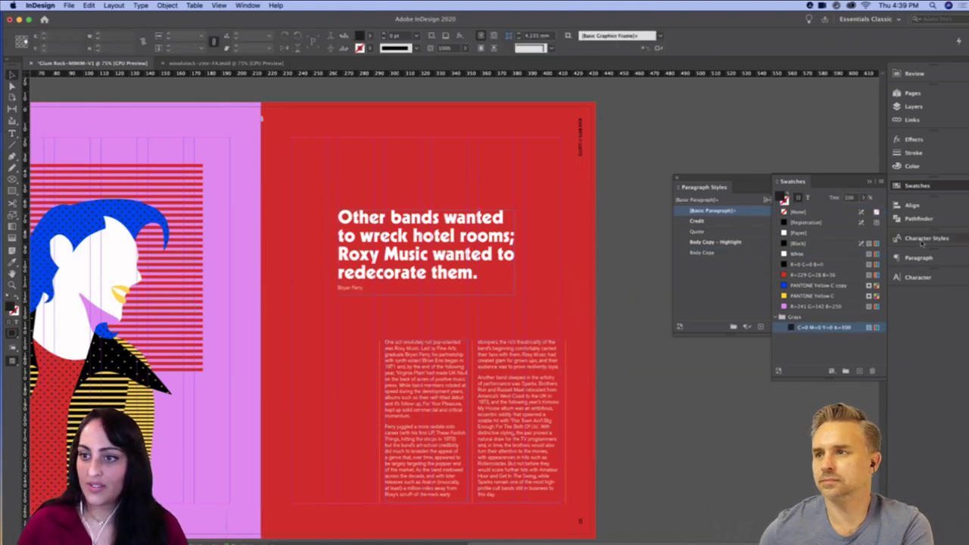
{"action": "left_click", "coordinate": [917, 186]}
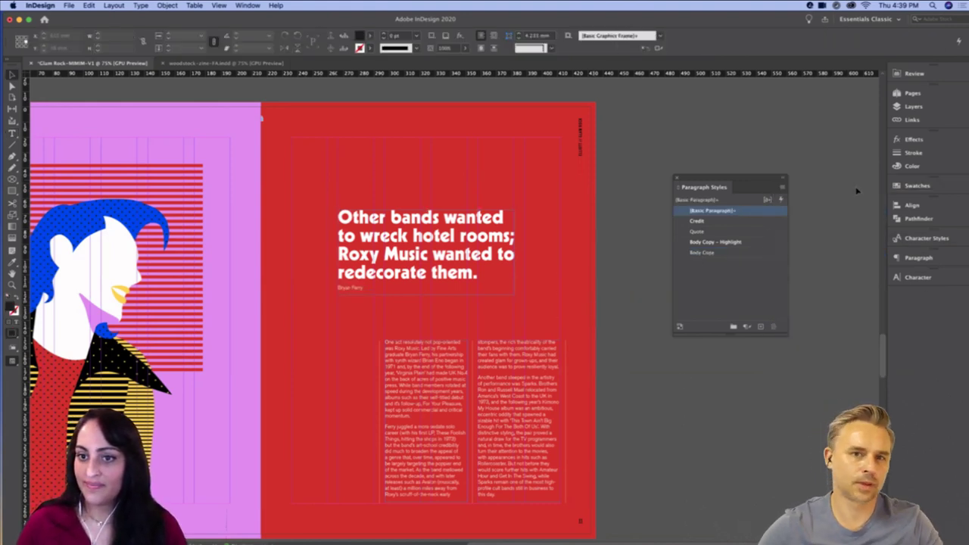
Apply the Credit paragraph style to the Bryan Ferry line and preview the page without guides
{"action": "triple_click", "coordinate": [356, 287]}
{"action": "left_click", "coordinate": [696, 221]}
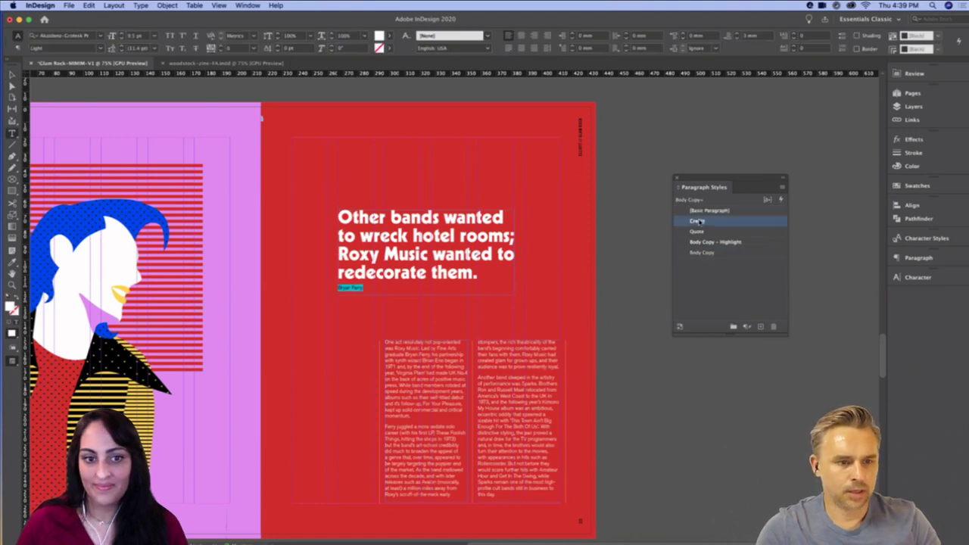
{"action": "key", "text": "Escape"}
{"action": "left_click", "coordinate": [632, 280]}
{"action": "key", "text": "w"}
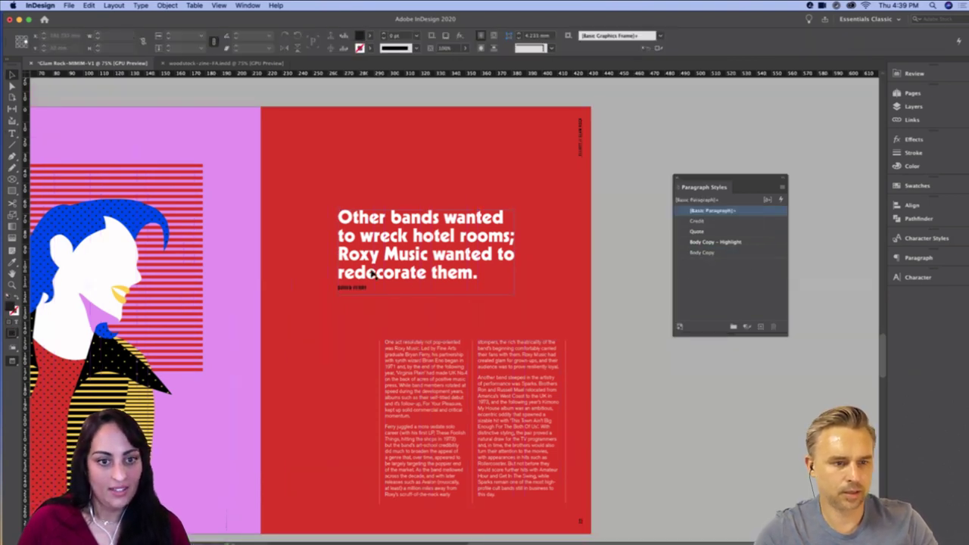
Color the Bryan Ferry credit line white and return to the view with guides
{"action": "left_click", "coordinate": [355, 289]}
{"action": "triple_click", "coordinate": [354, 288]}
{"action": "left_click", "coordinate": [917, 186]}
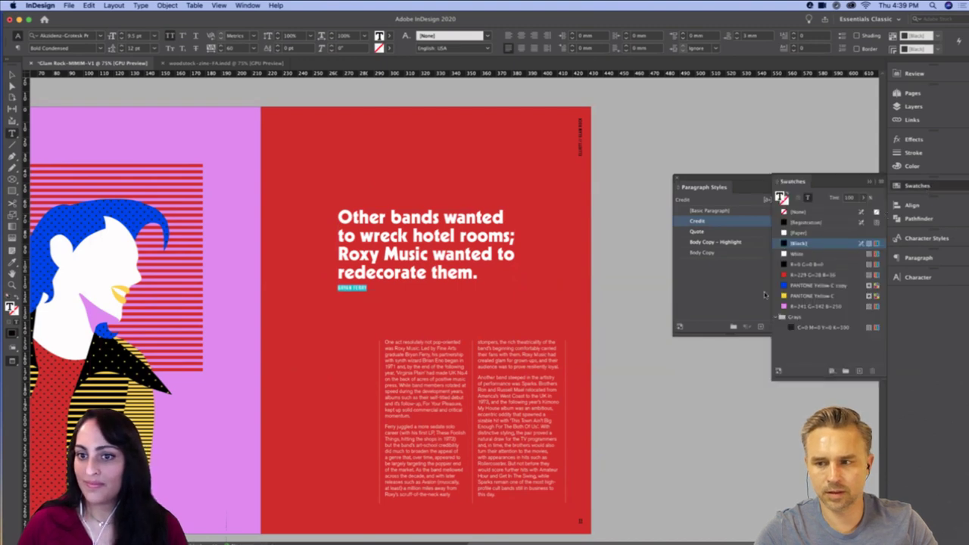
{"action": "key", "text": "Escape"}
{"action": "left_click", "coordinate": [642, 340]}
{"action": "key", "text": "w"}
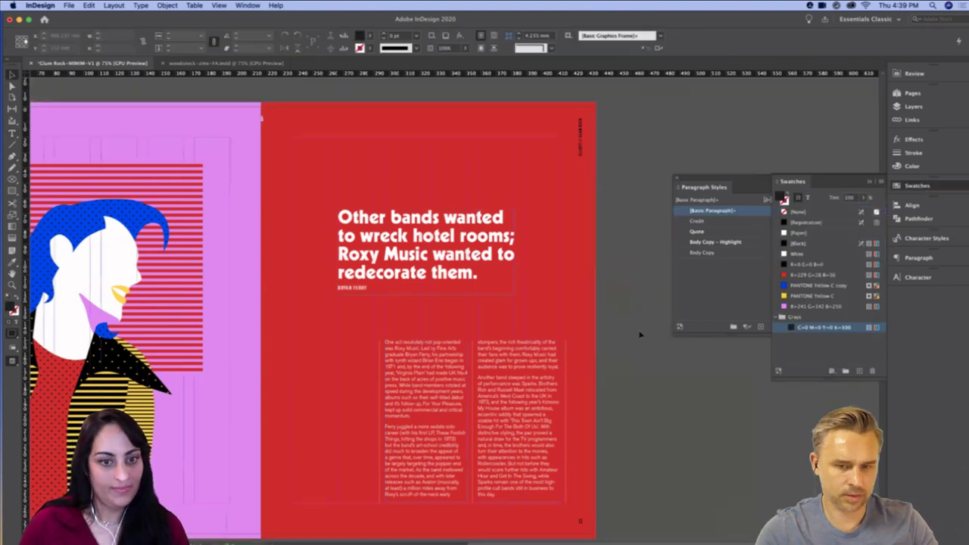
Try the quote frame lower on the red page, just above the body copy, and preview the layout without guides
{"action": "left_click_drag", "start_coordinate": [634, 327], "coordinate": [688, 324]}
{"action": "left_click_drag", "start_coordinate": [468, 270], "coordinate": [469, 296]}
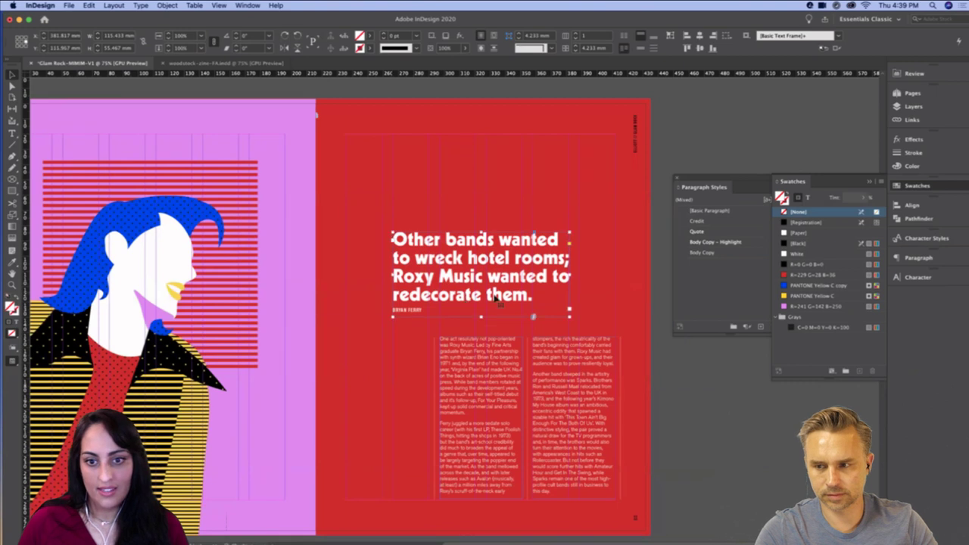
{"action": "left_click", "coordinate": [690, 391]}
{"action": "key", "text": "w"}
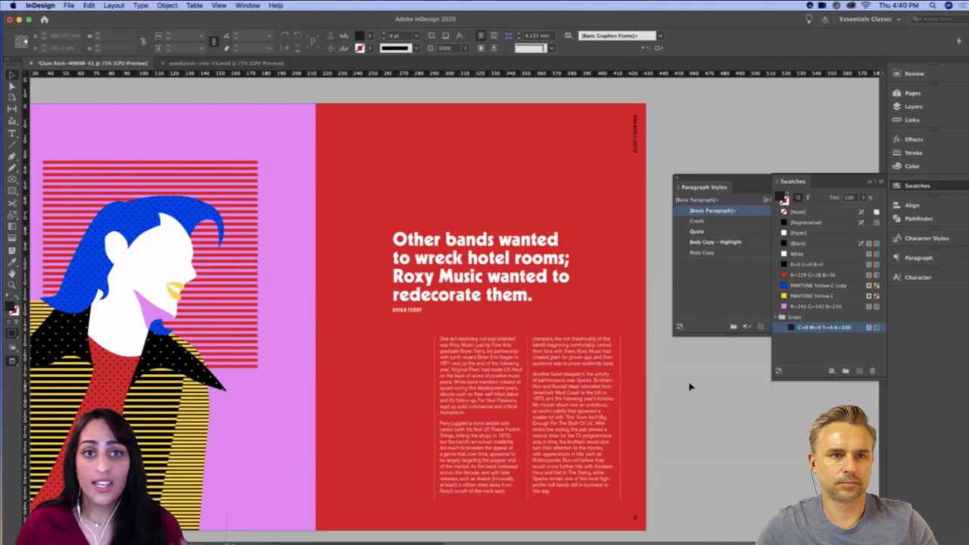
Reduce the quote frame's height to about 52 mm and raise it to about Y 91 mm, checking the spread full screen
{"action": "left_click", "coordinate": [456, 296]}
{"action": "key", "text": "w"}
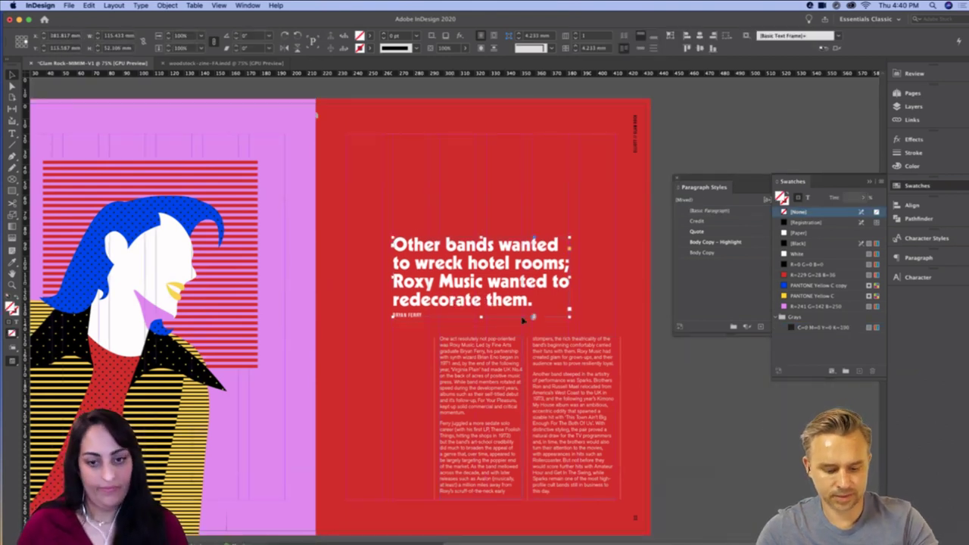
{"action": "left_click_drag", "start_coordinate": [482, 293], "coordinate": [482, 258]}
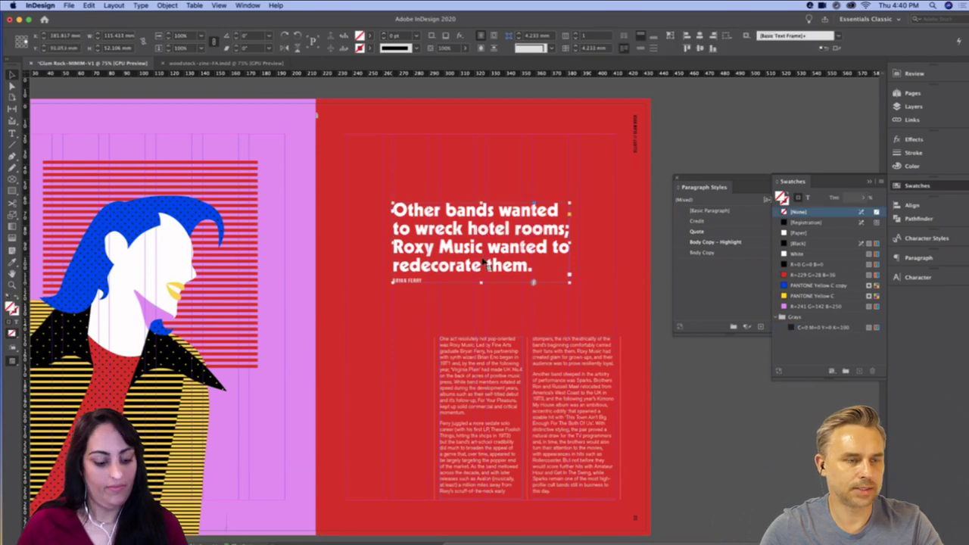
{"action": "key", "text": "shift+w"}
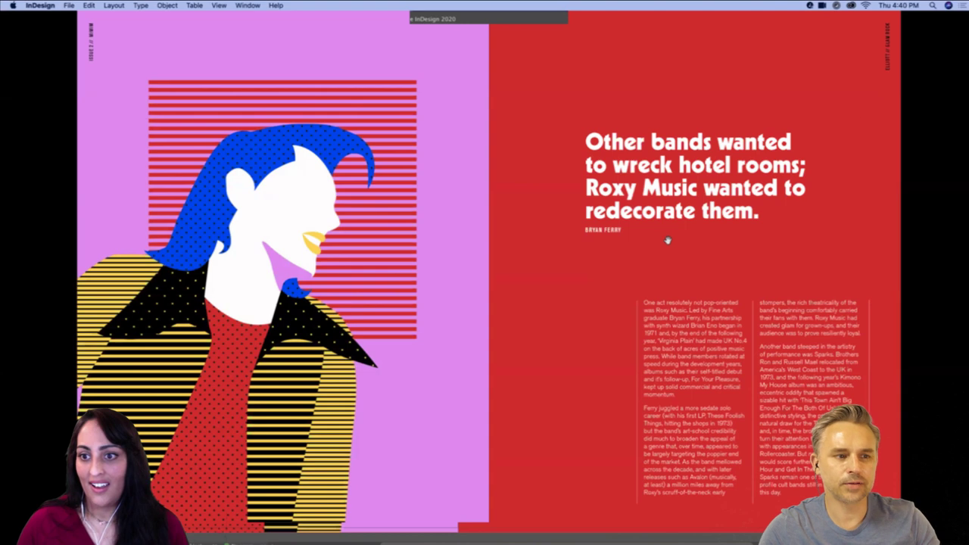
Leave the full-screen preview and show the whole Roxy Music spread with its guides
{"action": "key", "text": "shift+w"}
{"action": "left_click_drag", "start_coordinate": [946, 266], "coordinate": [926, 303]}
{"action": "left_click", "coordinate": [944, 95]}
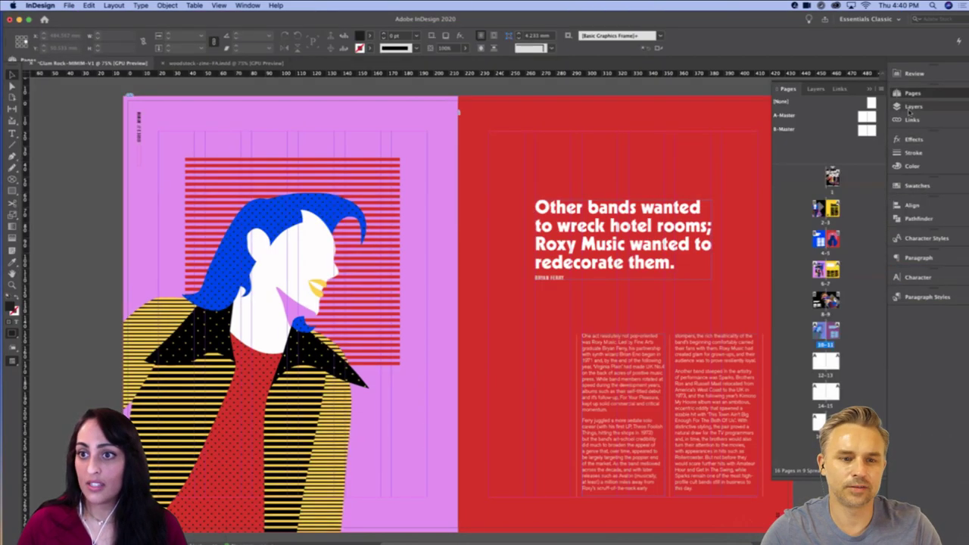
{"action": "scroll", "coordinate": [661, 91], "scroll_direction": "right", "scroll_amount": 5}
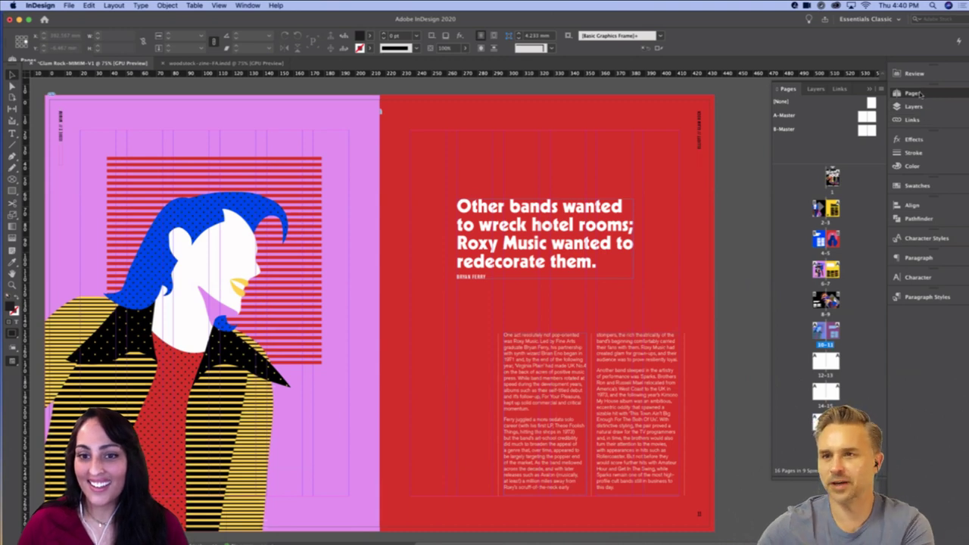
{"action": "left_click", "coordinate": [921, 93]}
{"action": "left_click", "coordinate": [921, 94]}
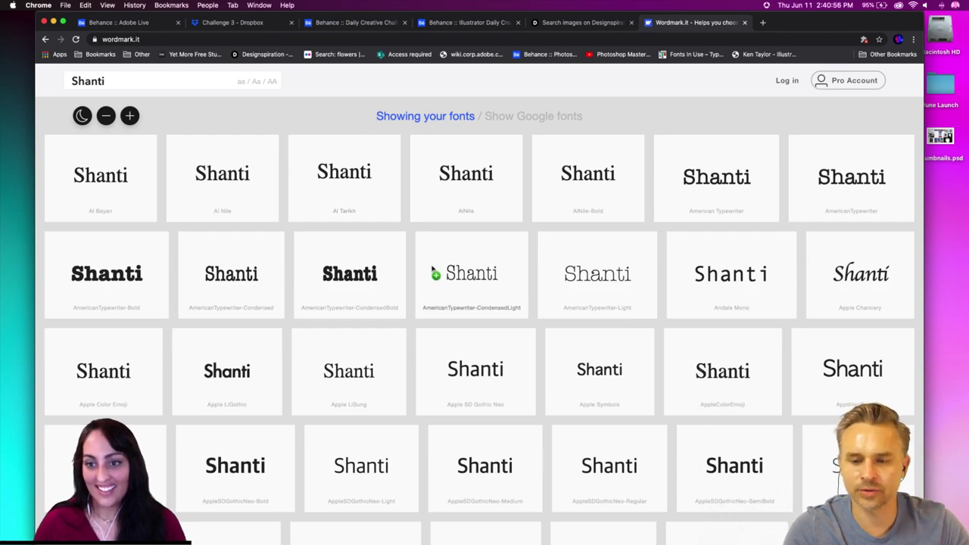
Switch to wordmark.it, mark the Apple SD Gothic Neo sample, and compare the sample word across the installed fonts
{"action": "scroll", "coordinate": [433, 273], "scroll_direction": "down", "scroll_amount": 2}
{"action": "scroll", "coordinate": [430, 275], "scroll_direction": "up", "scroll_amount": 3}
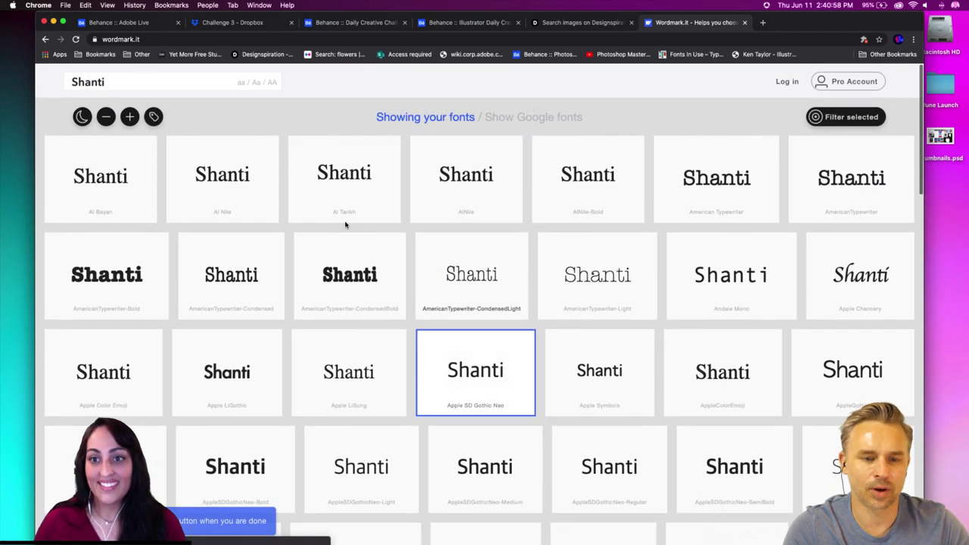
{"action": "left_click", "coordinate": [131, 82]}
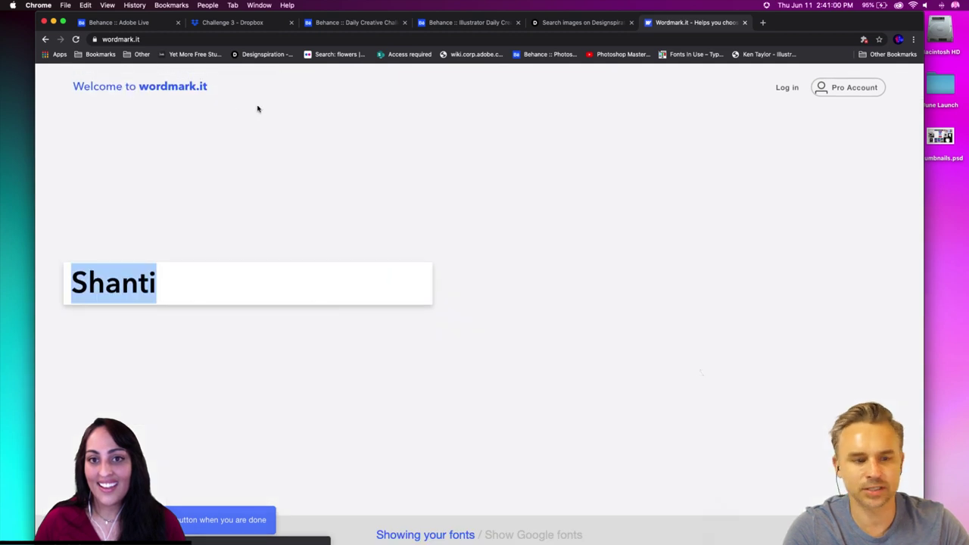
{"action": "key", "text": "Return"}
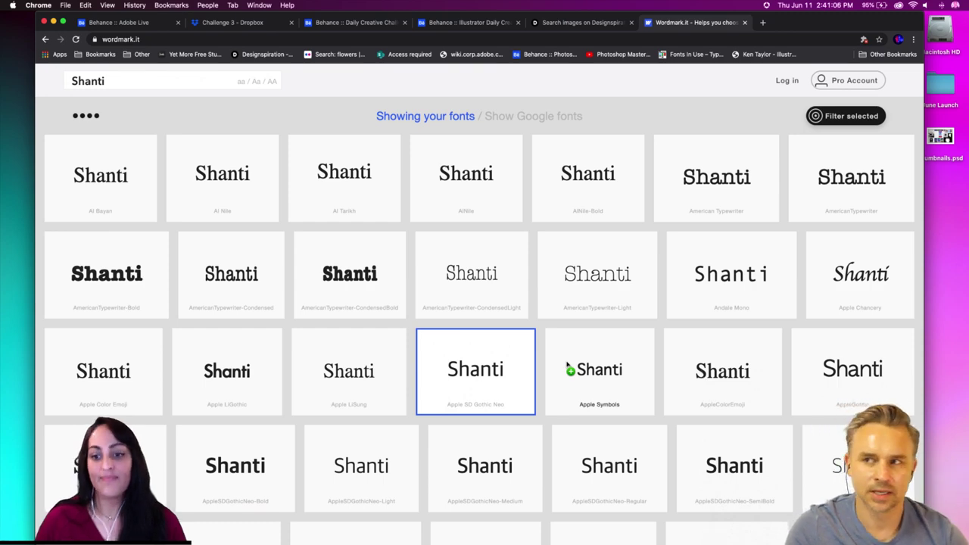
{"action": "scroll", "coordinate": [569, 370], "scroll_direction": "down", "scroll_amount": 10}
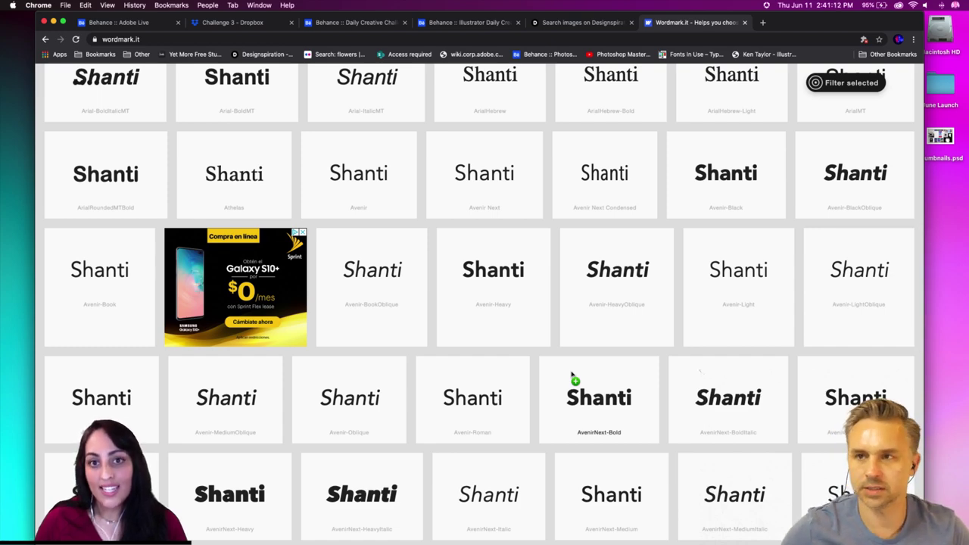
{"action": "scroll", "coordinate": [572, 377], "scroll_direction": "down", "scroll_amount": 5}
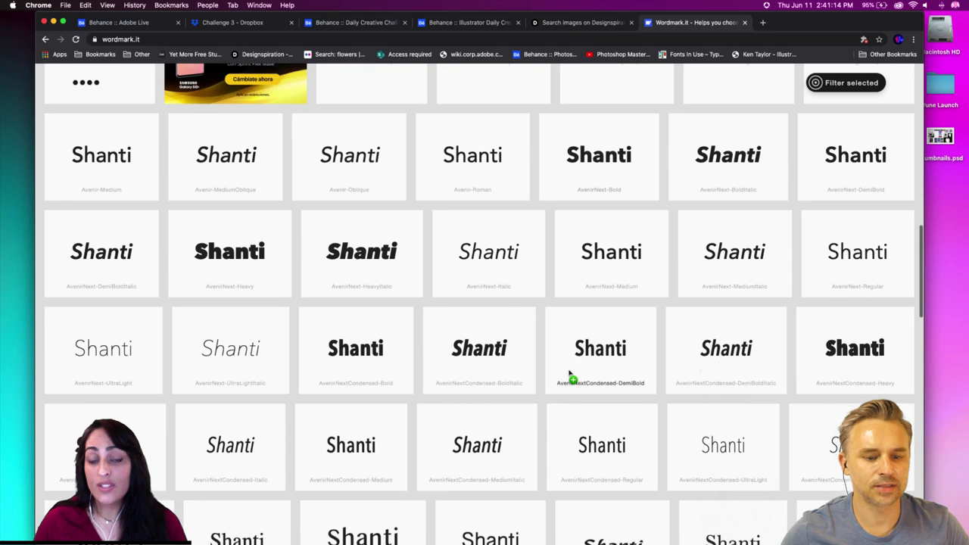
Filter the font list to show only the selected Apple SD Gothic Neo sample
{"action": "scroll", "coordinate": [570, 374], "scroll_direction": "up", "scroll_amount": 5}
{"action": "left_click", "coordinate": [848, 83]}
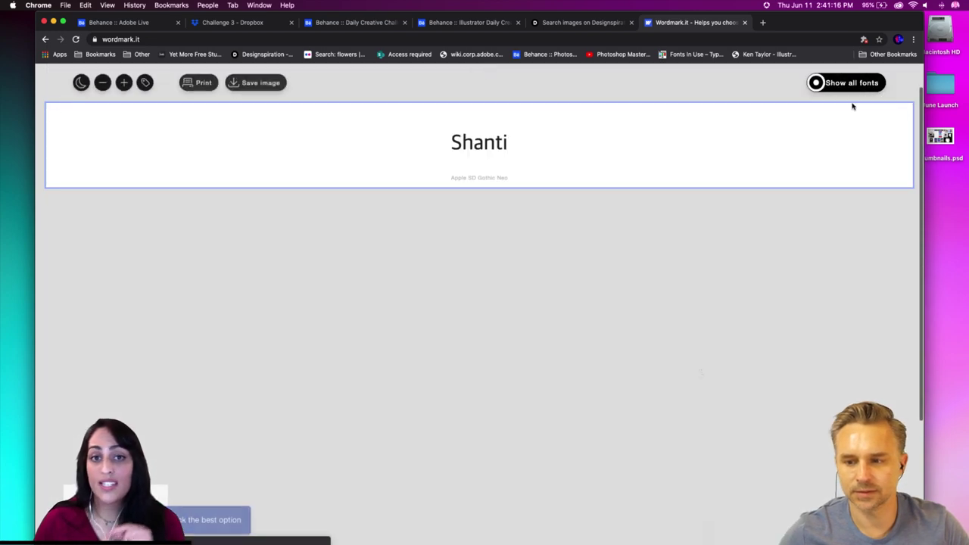
{"action": "scroll", "coordinate": [487, 205], "scroll_direction": "down", "scroll_amount": 3}
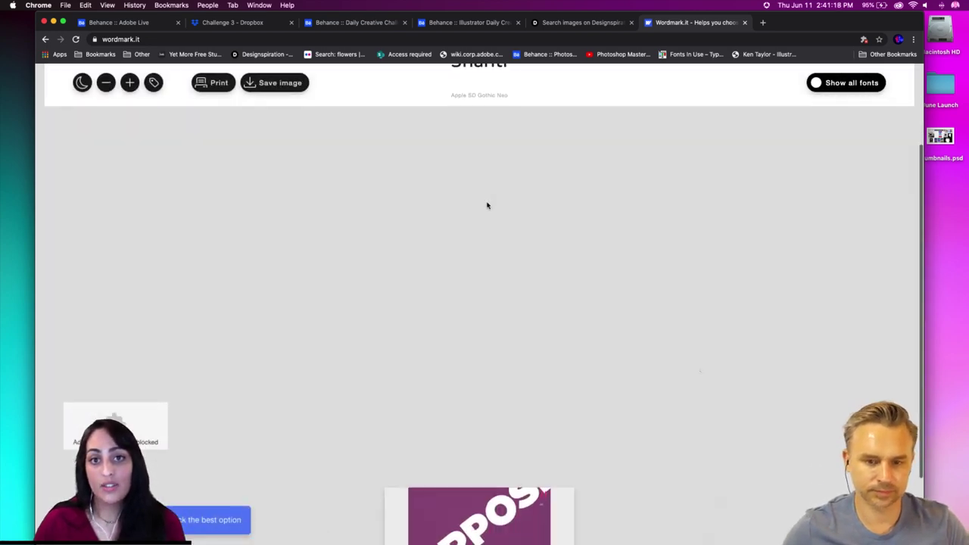
{"action": "scroll", "coordinate": [486, 205], "scroll_direction": "up", "scroll_amount": 3}
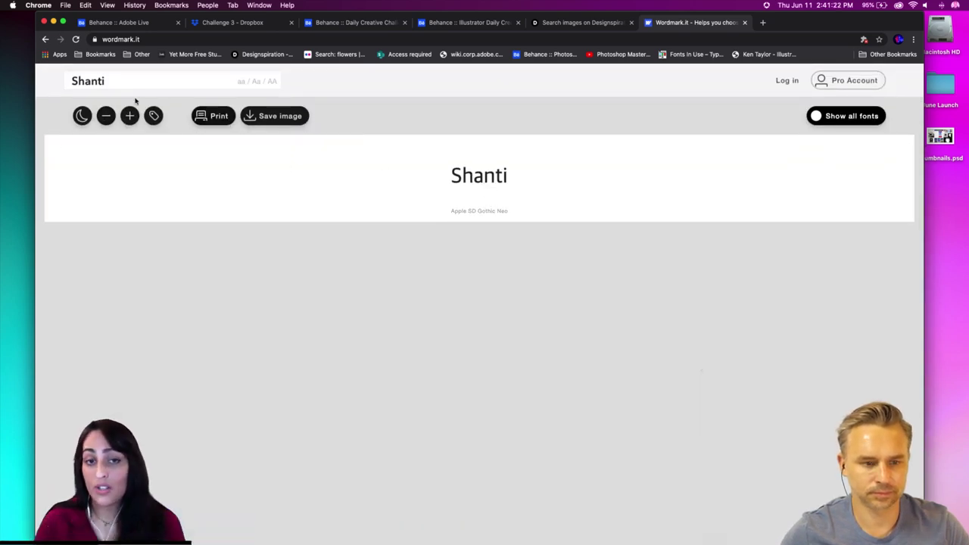
Change the sample word to lowercase and compare it across all the installed fonts
{"action": "left_click", "coordinate": [241, 82]}
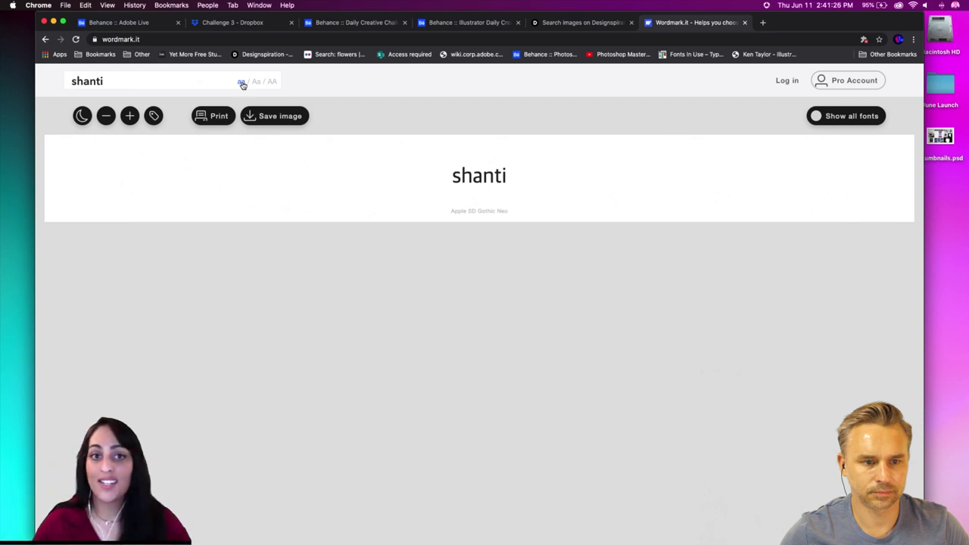
{"action": "left_click", "coordinate": [835, 121]}
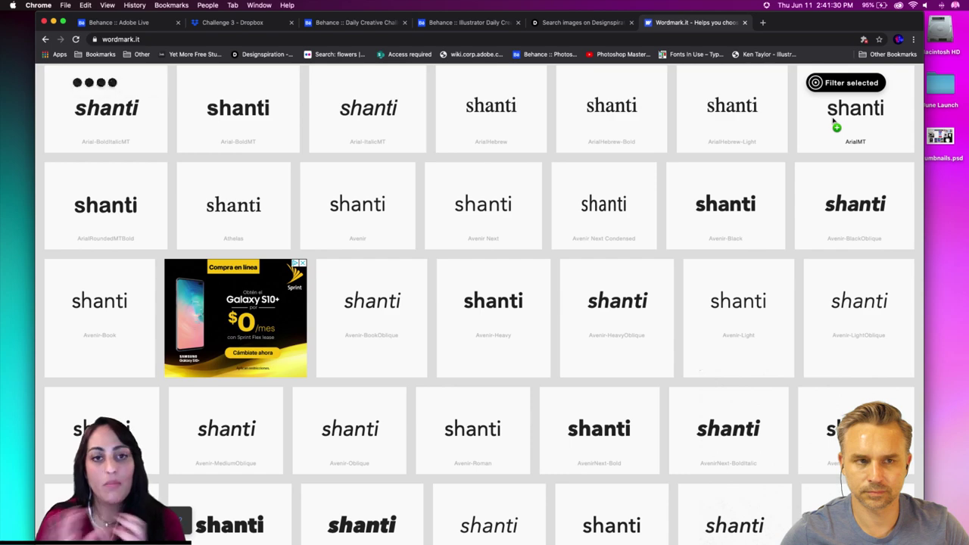
{"action": "scroll", "coordinate": [829, 148], "scroll_direction": "down", "scroll_amount": 10}
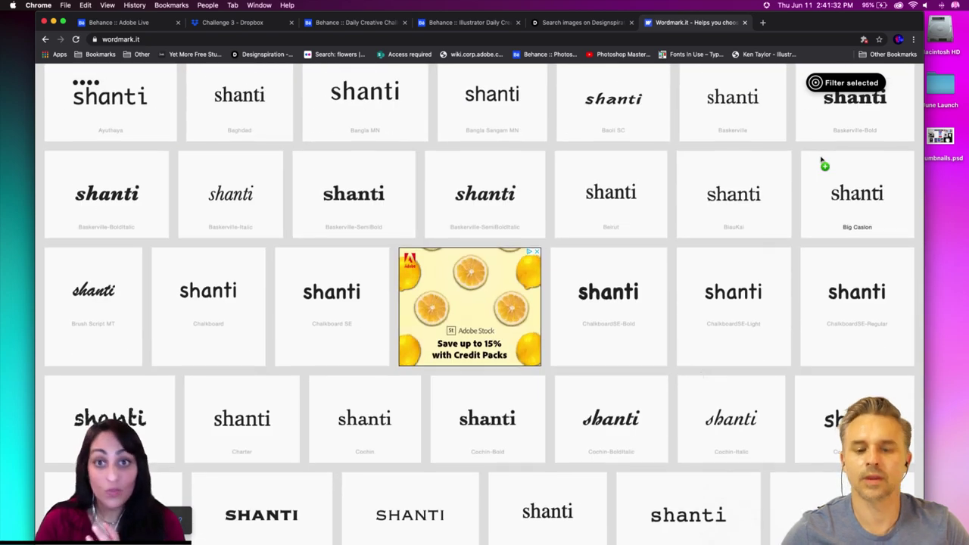
{"action": "scroll", "coordinate": [824, 163], "scroll_direction": "down", "scroll_amount": 5}
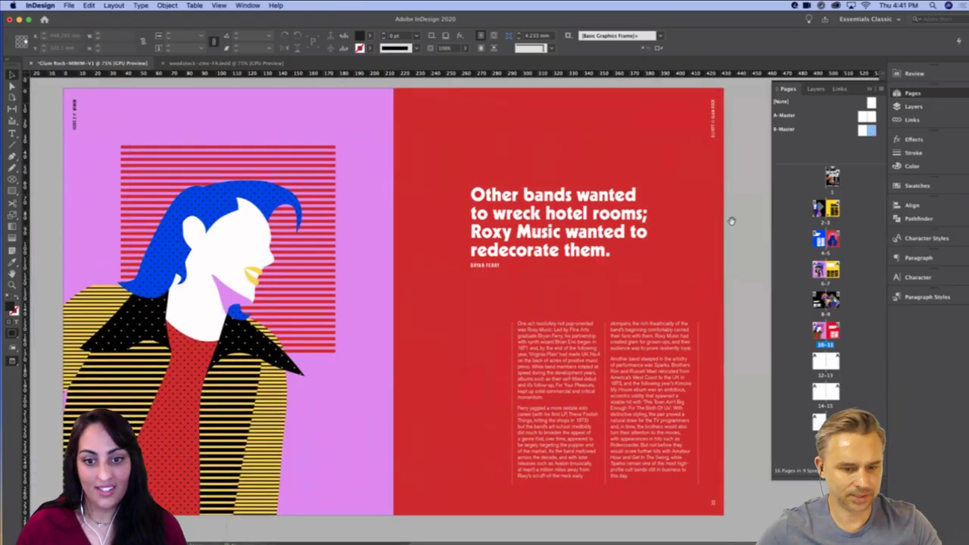
Switch back to InDesign and place GlamRock-zine-V113.jpg on the right-hand page of the blank 12–13 spread
{"action": "scroll", "coordinate": [755, 246], "scroll_direction": "down", "scroll_amount": 5}
{"action": "scroll", "coordinate": [755, 246], "scroll_direction": "down", "scroll_amount": 10}
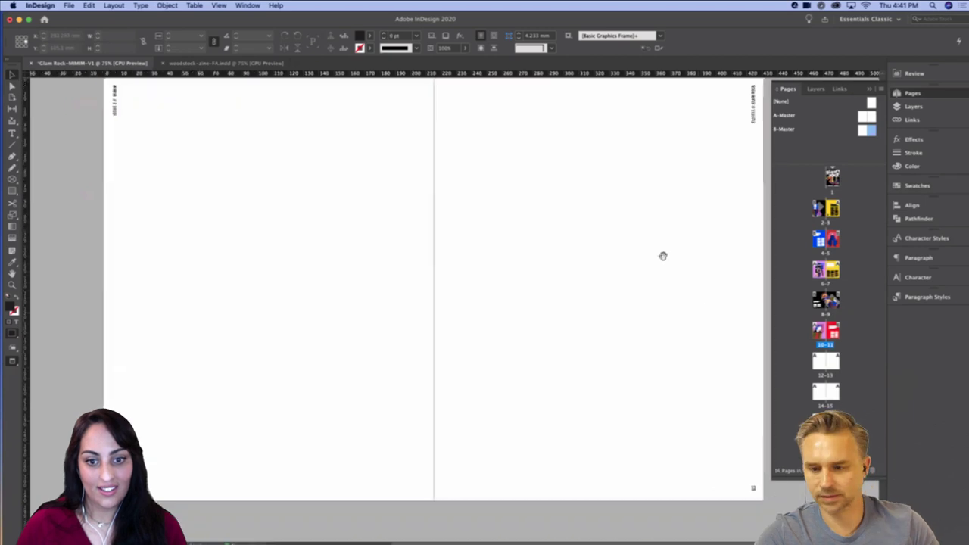
{"action": "left_click", "coordinate": [703, 305]}
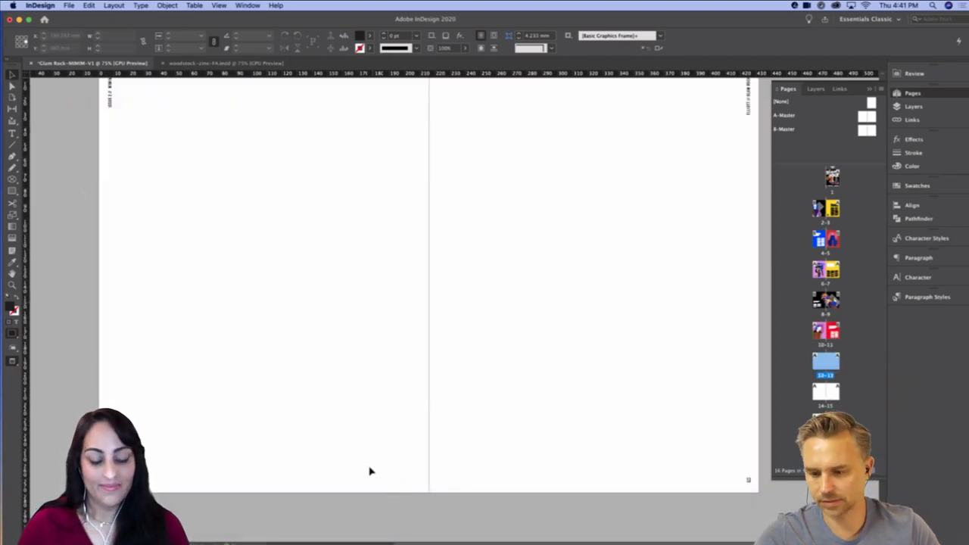
{"action": "mouse_move", "coordinate": [291, 530]}
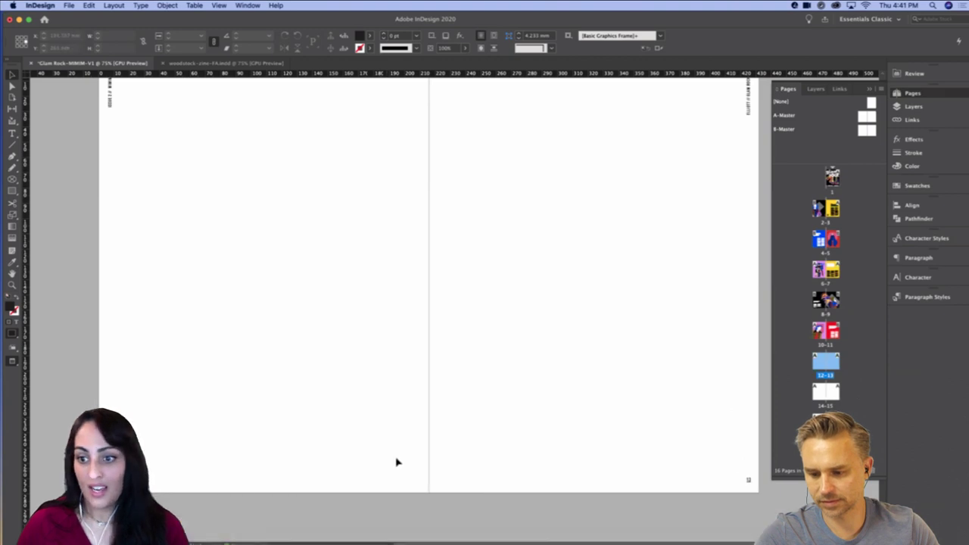
{"action": "scroll", "coordinate": [432, 372], "scroll_direction": "up", "scroll_amount": 2}
{"action": "scroll", "coordinate": [432, 372], "scroll_direction": "left", "scroll_amount": 2}
{"action": "scroll", "coordinate": [460, 356], "scroll_direction": "right", "scroll_amount": 1}
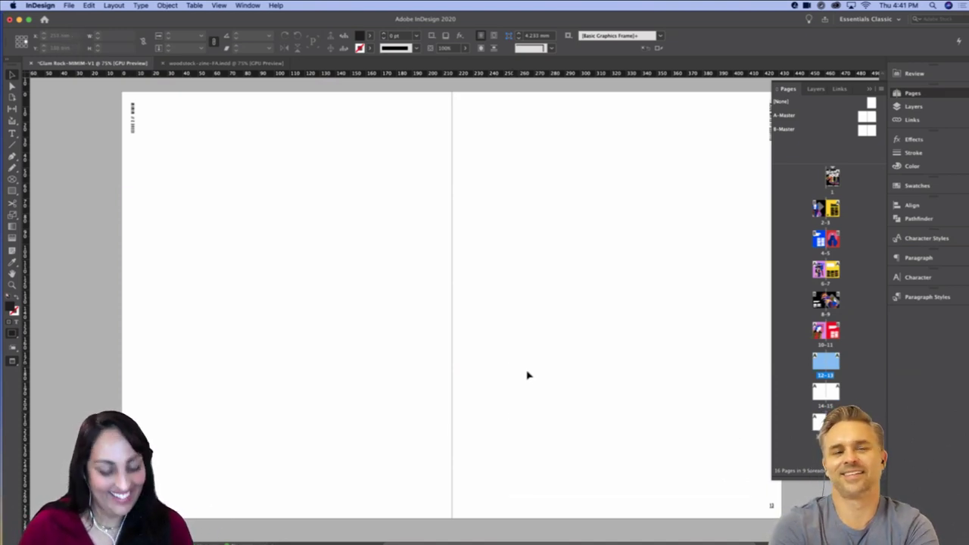
{"action": "key", "text": "super+d"}
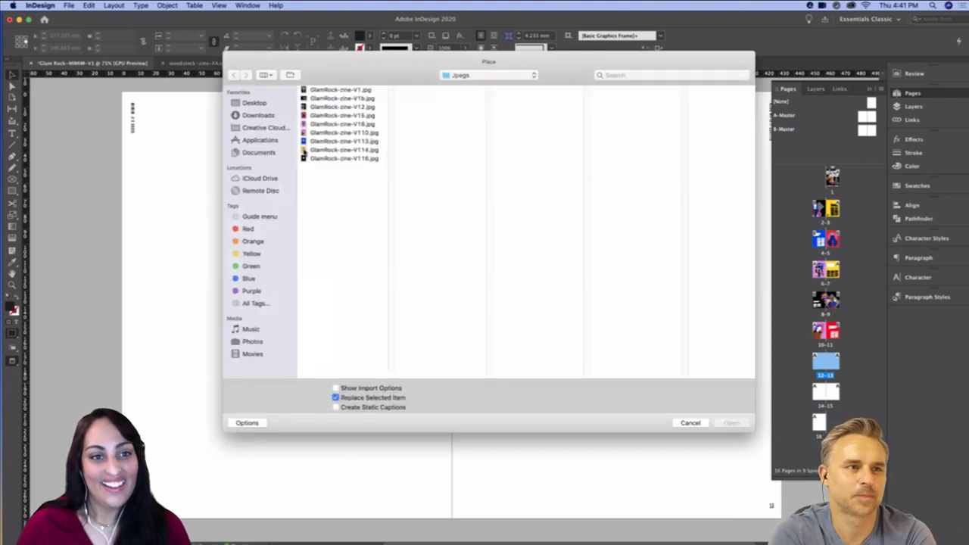
{"action": "left_click", "coordinate": [342, 141]}
{"action": "left_click", "coordinate": [731, 423]}
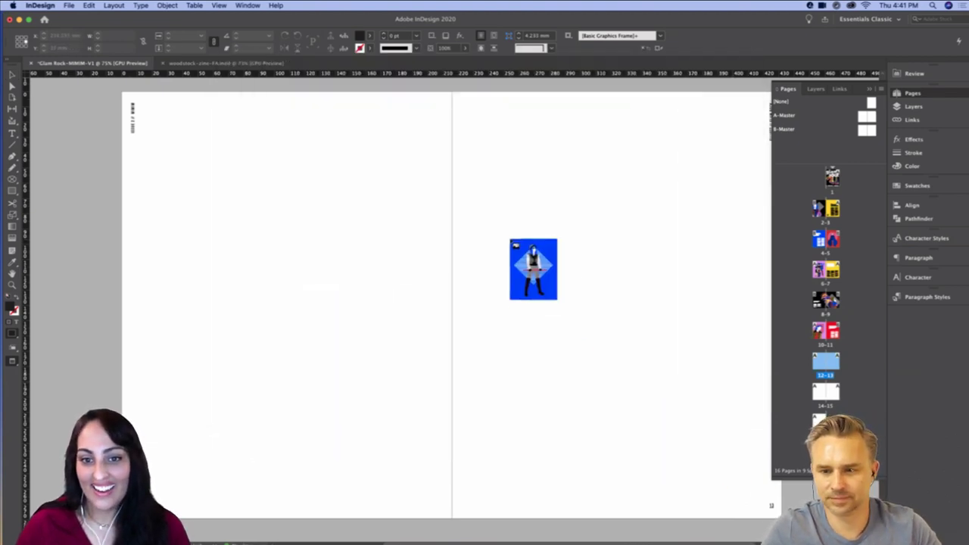
{"action": "left_click", "coordinate": [511, 241]}
Show the guides, position the blue illustration to cover page 13 with bleed, and crop its inner edge to the spine
{"action": "scroll", "coordinate": [372, 325], "scroll_direction": "up", "scroll_amount": 2}
{"action": "scroll", "coordinate": [372, 325], "scroll_direction": "right", "scroll_amount": 1}
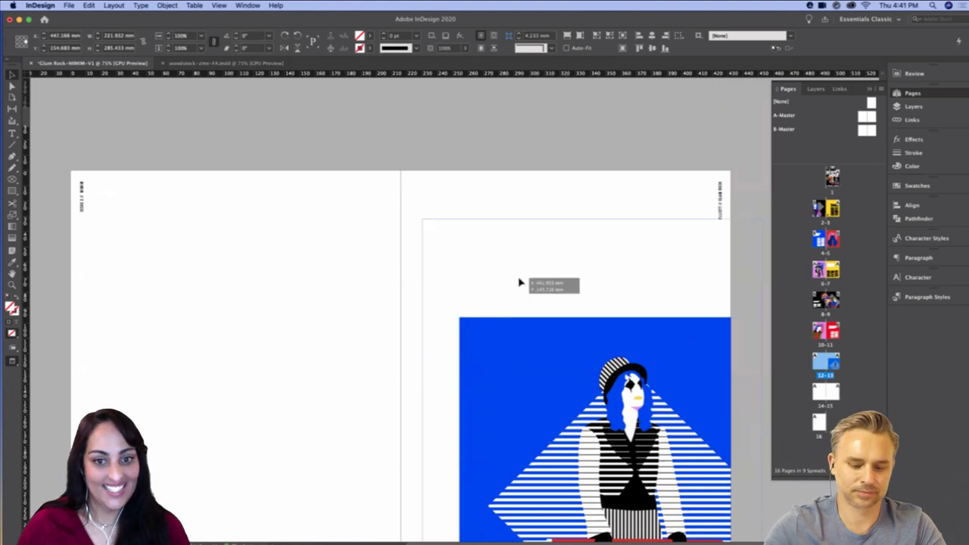
{"action": "left_click_drag", "start_coordinate": [520, 282], "coordinate": [515, 277]}
{"action": "key", "text": "w"}
{"action": "left_click_drag", "start_coordinate": [529, 357], "coordinate": [528, 362]}
{"action": "scroll", "coordinate": [311, 344], "scroll_direction": "down", "scroll_amount": 3}
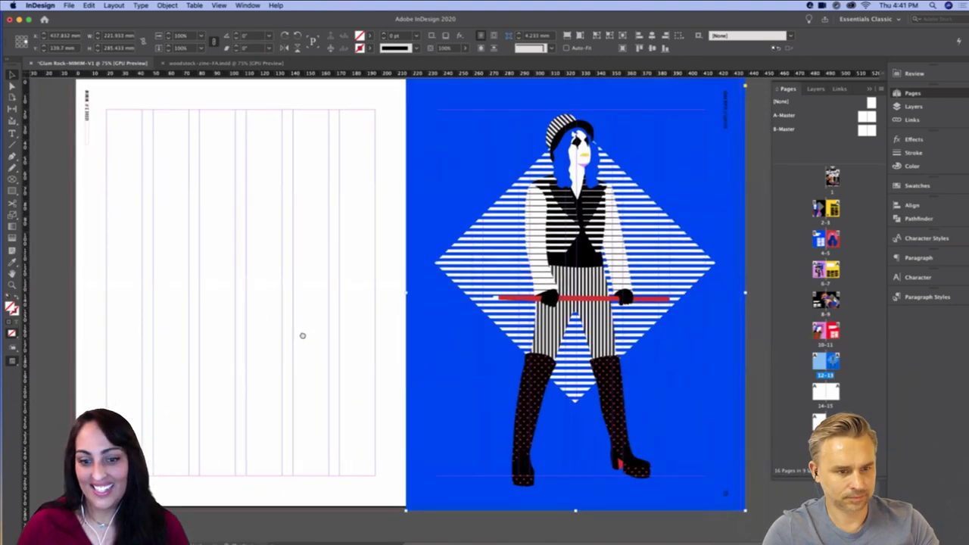
{"action": "left_click_drag", "start_coordinate": [302, 336], "coordinate": [299, 331]}
{"action": "left_click_drag", "start_coordinate": [402, 288], "coordinate": [404, 288]}
{"action": "left_click", "coordinate": [368, 303]}
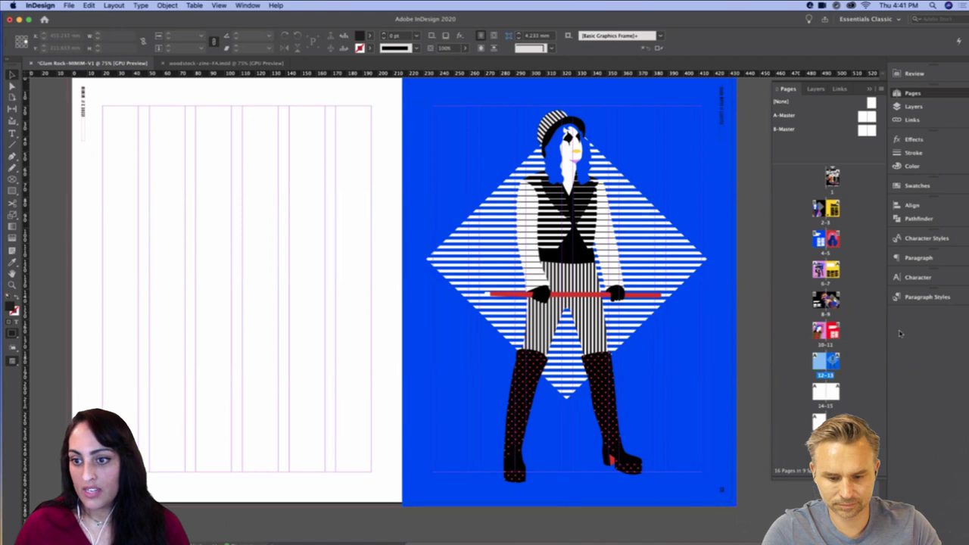
Move the Pages panel out of the Layers and Links group and dock it with Paragraph Styles
{"action": "left_click_drag", "start_coordinate": [787, 89], "coordinate": [361, 105]}
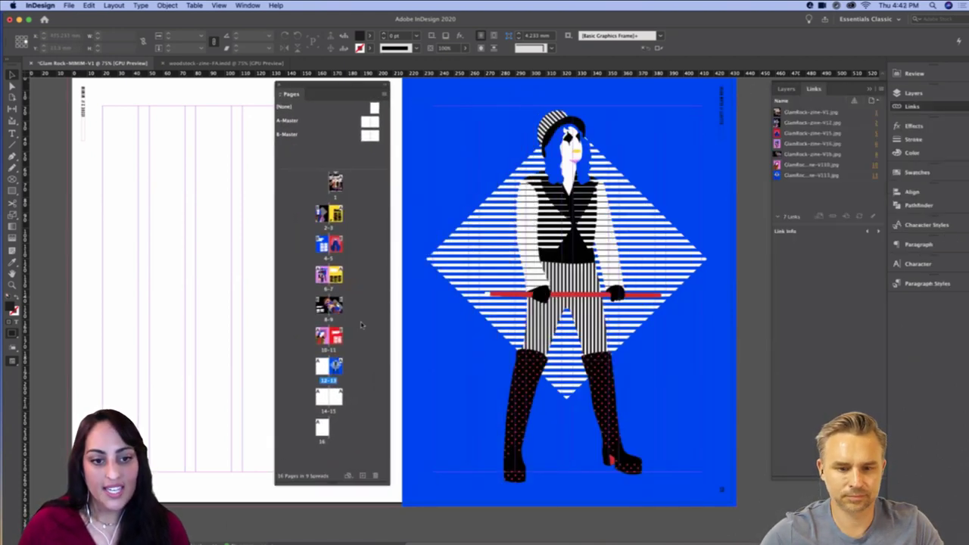
{"action": "left_click_drag", "start_coordinate": [295, 84], "coordinate": [909, 282]}
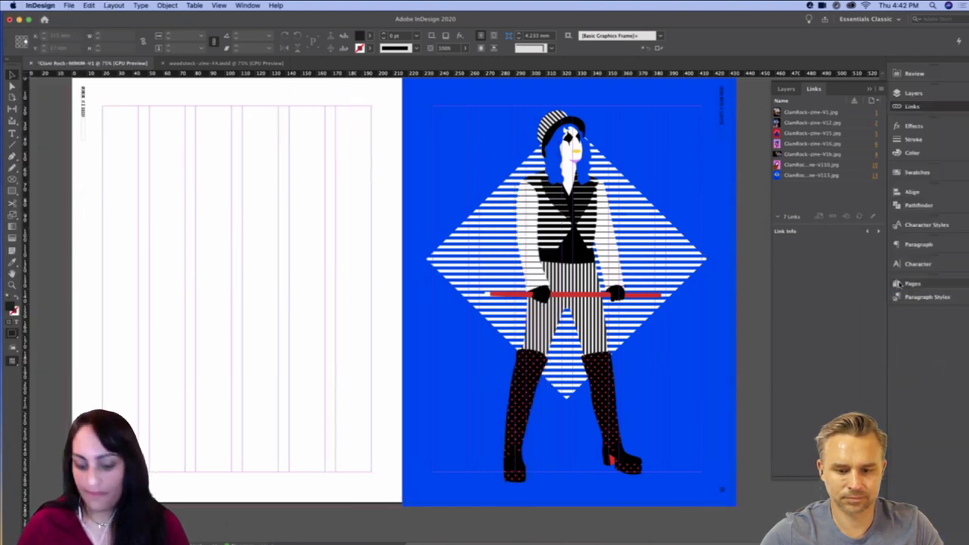
Zoom out to 25% and review the zine from the cover through the Roxy Music and page 12–13 spreads
{"action": "key", "text": "super+minus"}
{"action": "key", "text": "super+minus"}
{"action": "key", "text": "super+minus"}
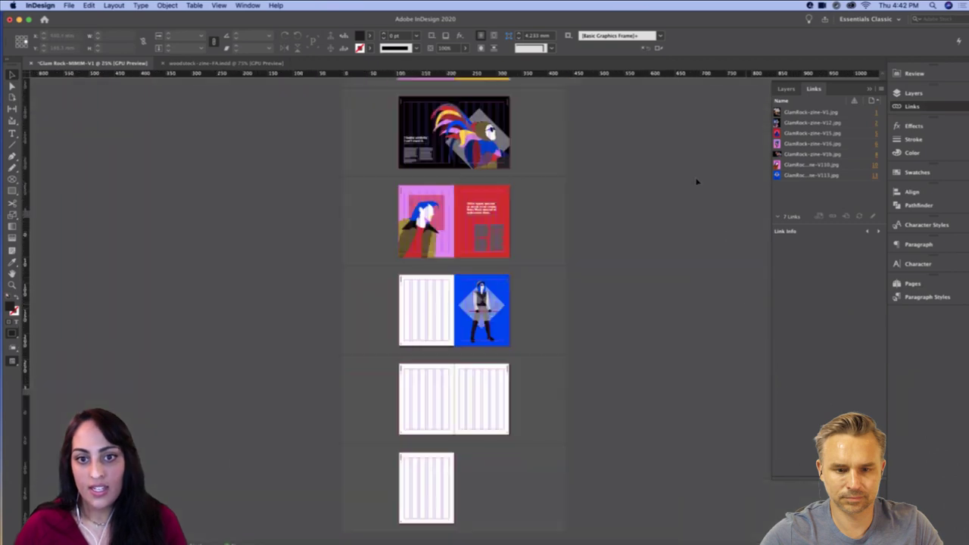
{"action": "key", "text": "super+equal"}
{"action": "left_click_drag", "start_coordinate": [659, 131], "coordinate": [661, 287]}
{"action": "scroll", "coordinate": [661, 286], "scroll_direction": "up", "scroll_amount": 15}
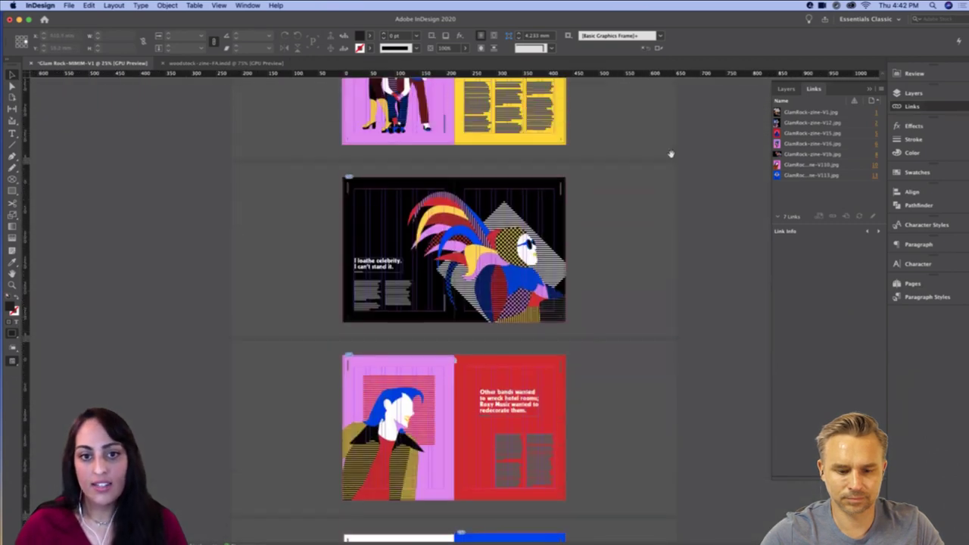
{"action": "scroll", "coordinate": [646, 392], "scroll_direction": "up", "scroll_amount": 8}
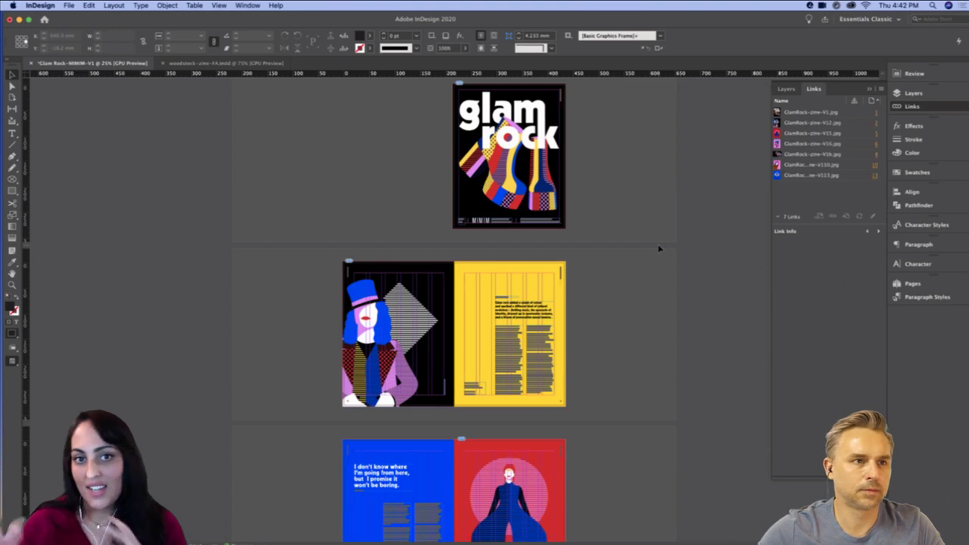
{"action": "left_click_drag", "start_coordinate": [631, 366], "coordinate": [628, 186]}
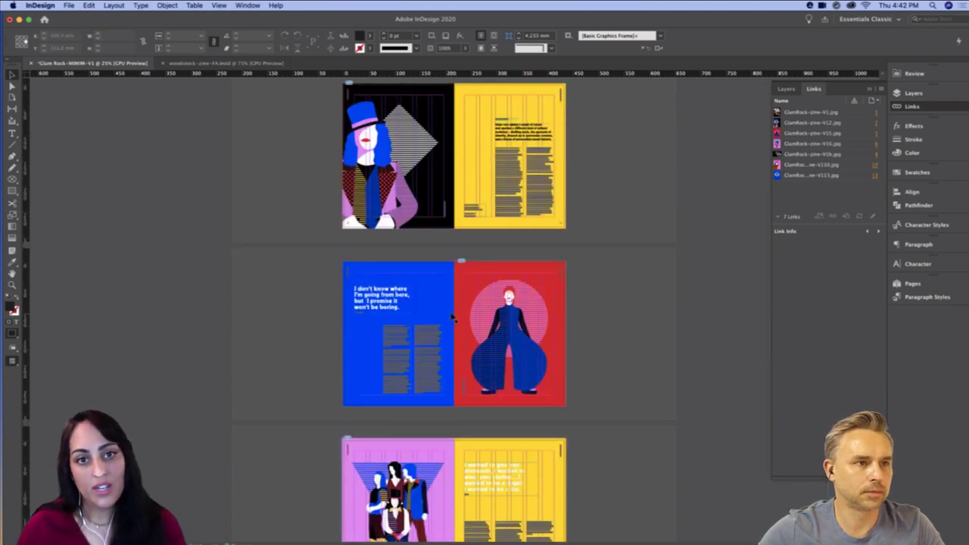
{"action": "left_click_drag", "start_coordinate": [651, 416], "coordinate": [619, 414]}
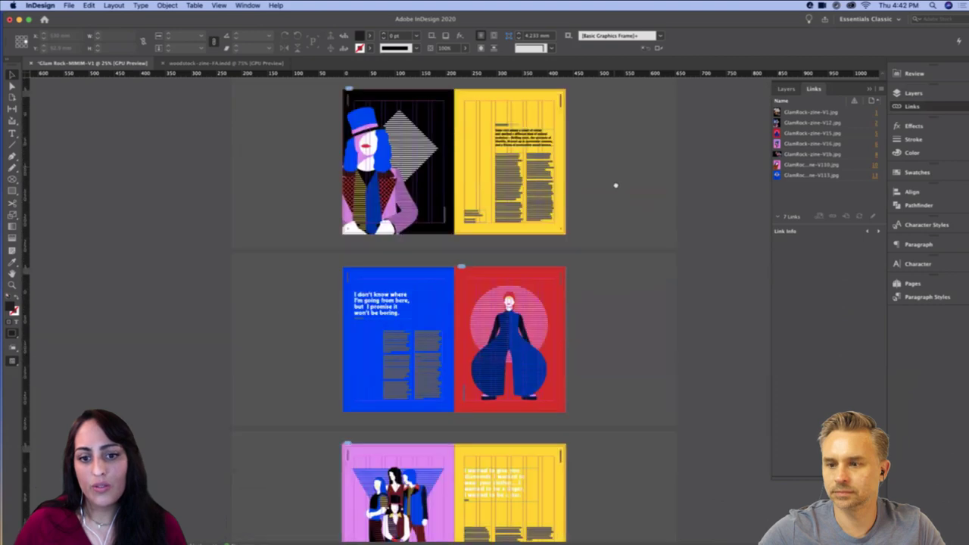
{"action": "scroll", "coordinate": [605, 386], "scroll_direction": "down", "scroll_amount": 4}
{"action": "scroll", "coordinate": [607, 430], "scroll_direction": "down", "scroll_amount": 7}
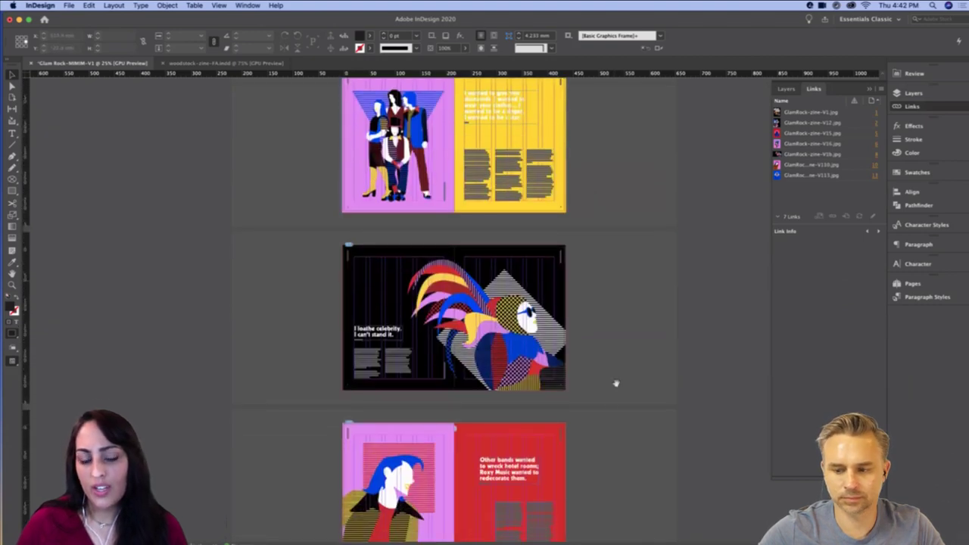
{"action": "scroll", "coordinate": [611, 376], "scroll_direction": "down", "scroll_amount": 1}
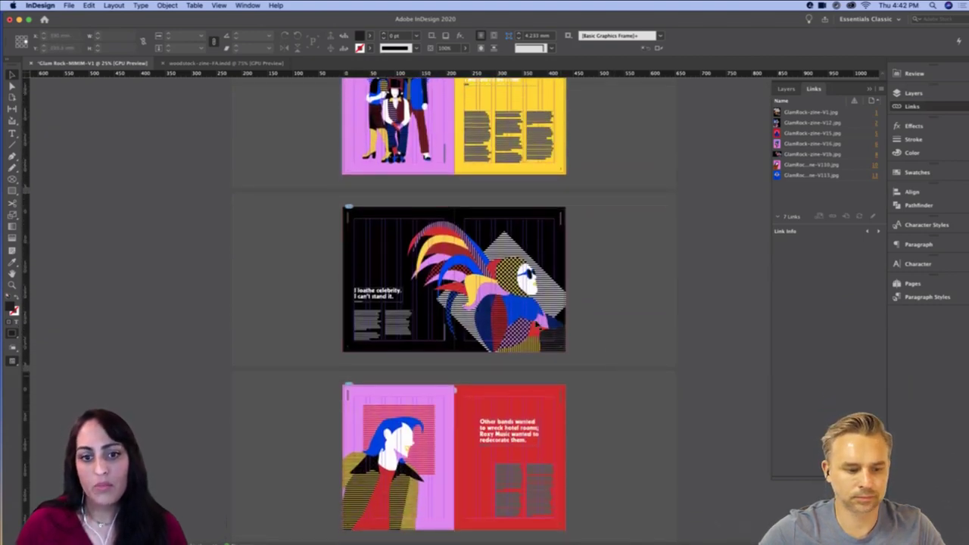
{"action": "scroll", "coordinate": [608, 452], "scroll_direction": "down", "scroll_amount": 8}
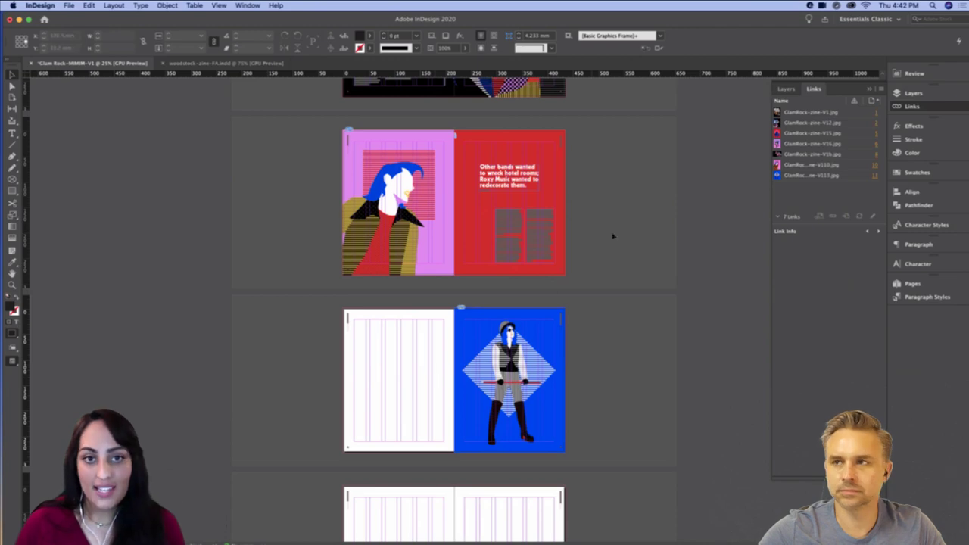
{"action": "scroll", "coordinate": [628, 158], "scroll_direction": "up", "scroll_amount": 5}
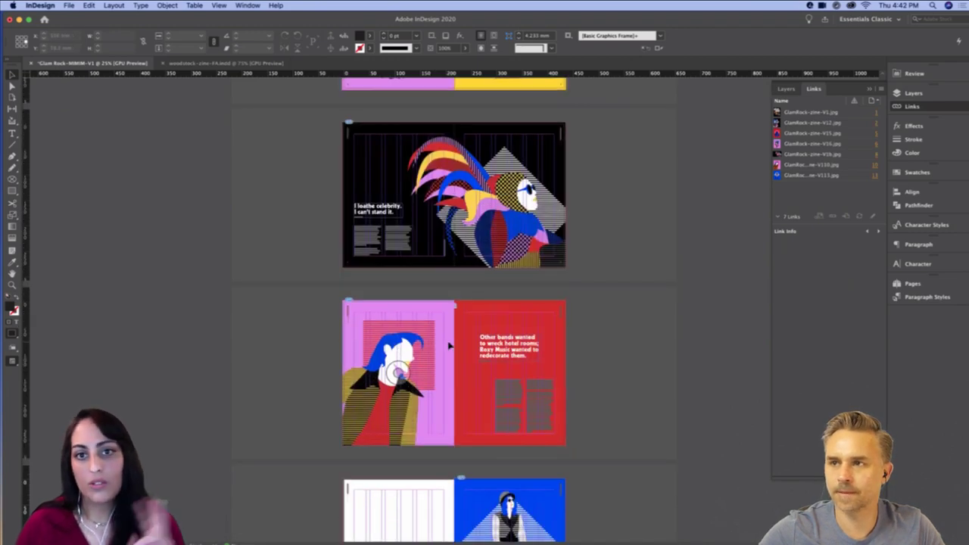
Look back over the glam rock spreads and switch to the Woodstock zine document to examine its spread layouts for comparison
{"action": "scroll", "coordinate": [619, 252], "scroll_direction": "up", "scroll_amount": 6}
{"action": "scroll", "coordinate": [612, 443], "scroll_direction": "up", "scroll_amount": 10}
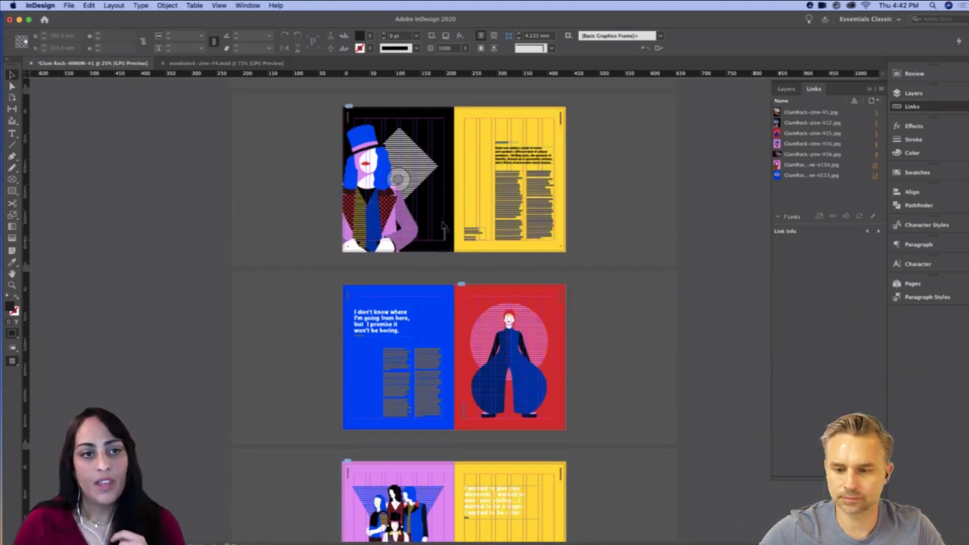
{"action": "left_click", "coordinate": [199, 64]}
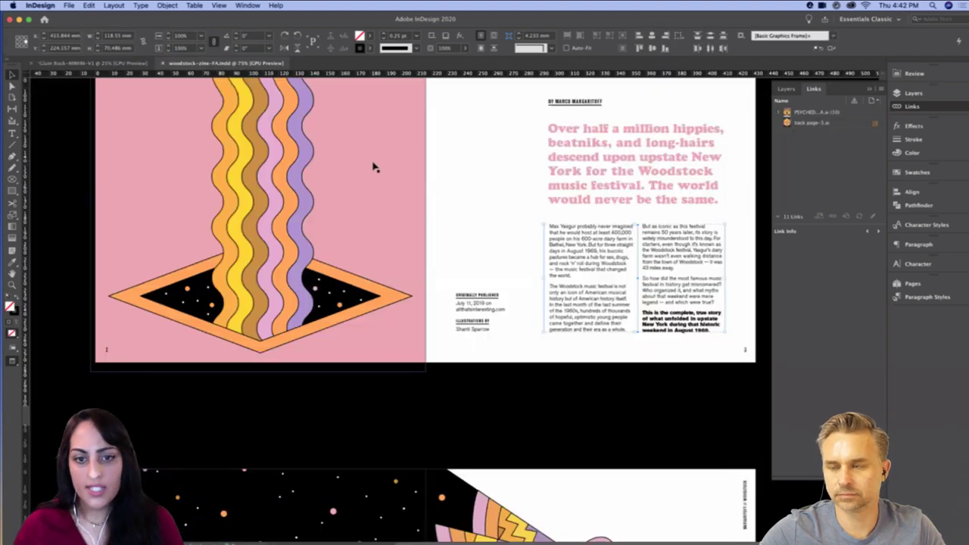
{"action": "key", "text": "super+minus"}
{"action": "key", "text": "super+minus"}
{"action": "left_click_drag", "start_coordinate": [578, 249], "coordinate": [582, 91]}
{"action": "left_click_drag", "start_coordinate": [598, 329], "coordinate": [598, 248]}
{"action": "scroll", "coordinate": [597, 246], "scroll_direction": "down", "scroll_amount": 3}
{"action": "scroll", "coordinate": [599, 387], "scroll_direction": "down", "scroll_amount": 2}
{"action": "scroll", "coordinate": [596, 294], "scroll_direction": "down", "scroll_amount": 2}
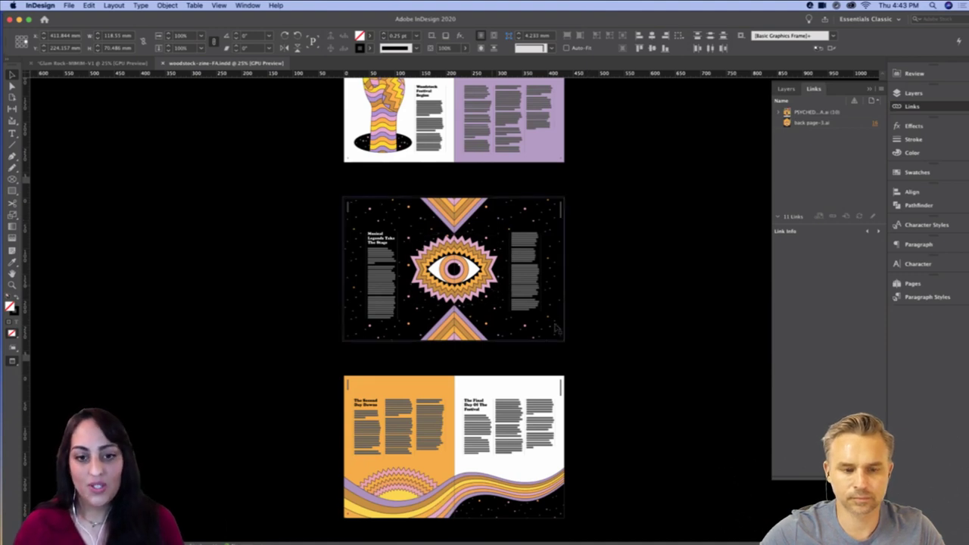
{"action": "key", "text": "super+equal"}
{"action": "scroll", "coordinate": [387, 297], "scroll_direction": "up", "scroll_amount": 8}
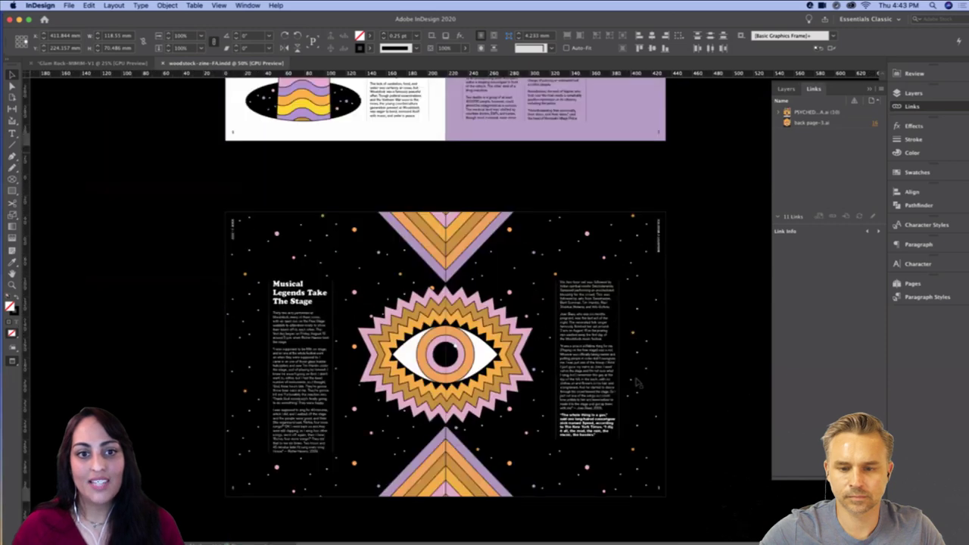
{"action": "scroll", "coordinate": [387, 298], "scroll_direction": "up", "scroll_amount": 1}
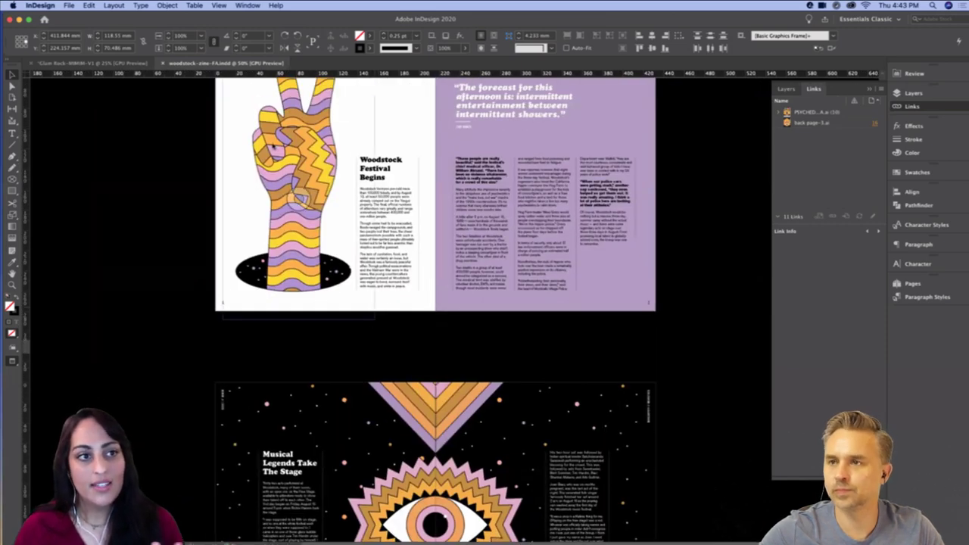
Return to the glam rock document and review its spreads without guides, from pages 2–3 through pages 12–13
{"action": "left_click", "coordinate": [98, 64]}
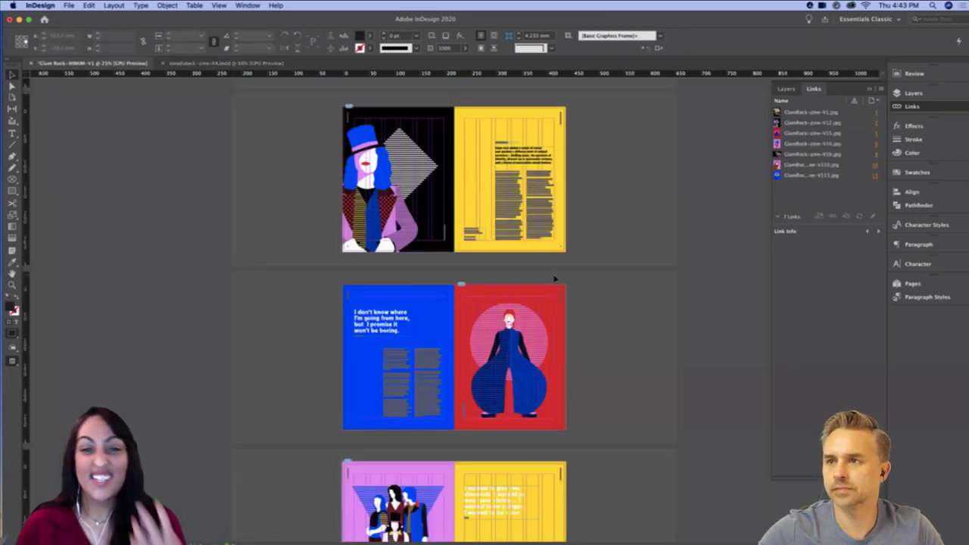
{"action": "key", "text": "super+equal"}
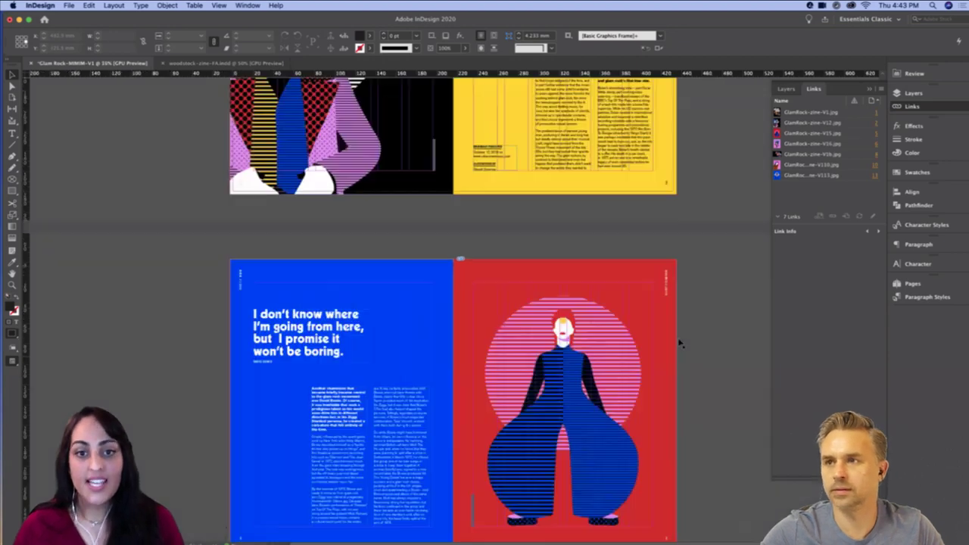
{"action": "scroll", "coordinate": [651, 353], "scroll_direction": "up", "scroll_amount": 5}
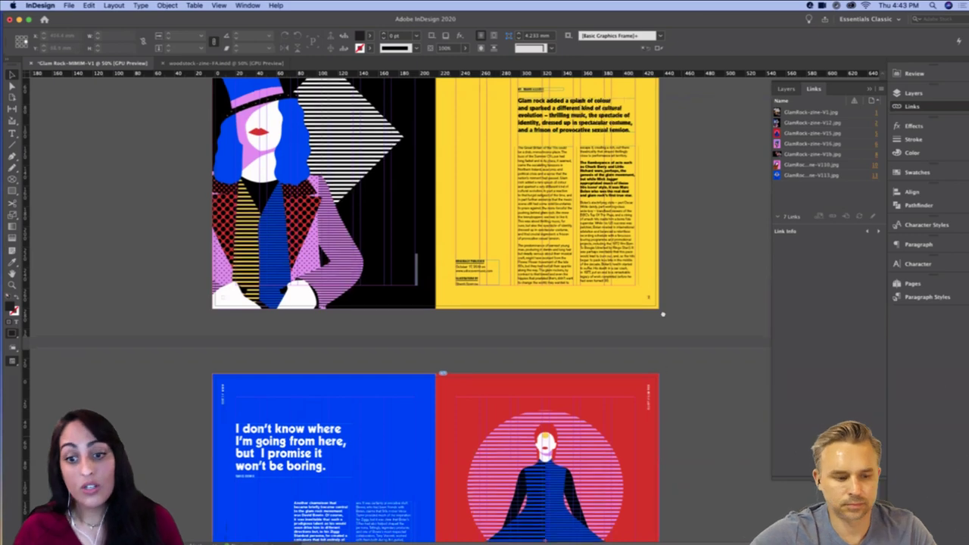
{"action": "scroll", "coordinate": [684, 311], "scroll_direction": "down", "scroll_amount": 7}
{"action": "scroll", "coordinate": [683, 311], "scroll_direction": "down", "scroll_amount": 4}
{"action": "key", "text": "w"}
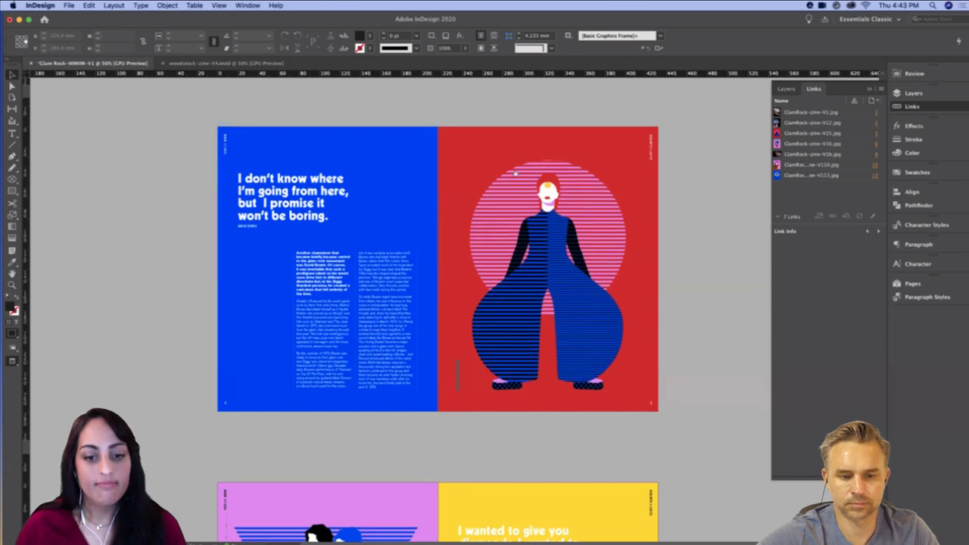
{"action": "scroll", "coordinate": [629, 396], "scroll_direction": "down", "scroll_amount": 10}
{"action": "scroll", "coordinate": [598, 202], "scroll_direction": "down", "scroll_amount": 18}
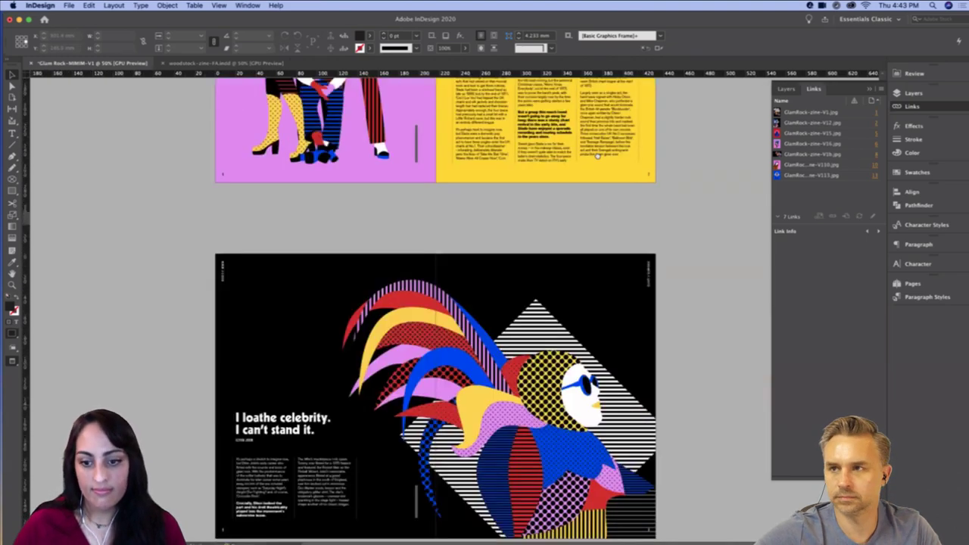
{"action": "scroll", "coordinate": [612, 250], "scroll_direction": "down", "scroll_amount": 11}
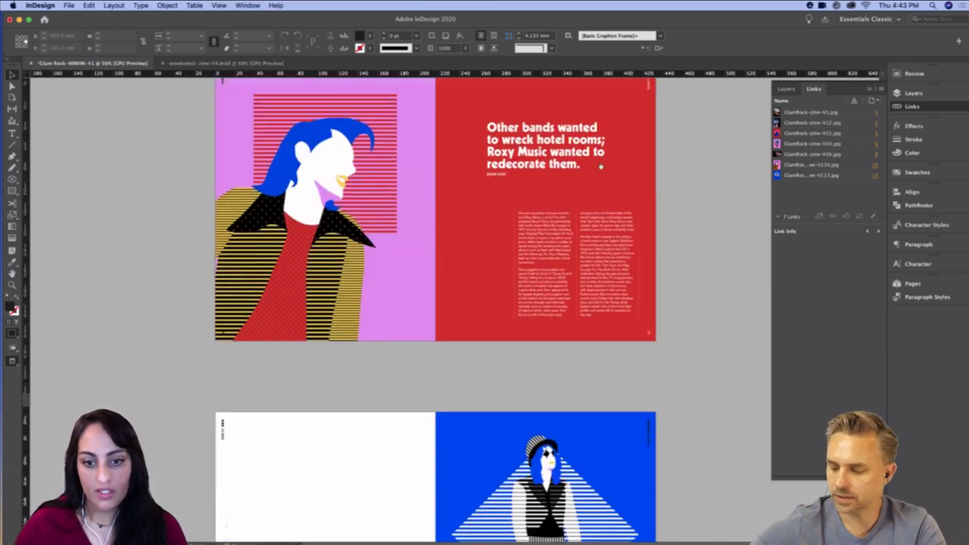
{"action": "scroll", "coordinate": [582, 152], "scroll_direction": "up", "scroll_amount": 2}
{"action": "scroll", "coordinate": [453, 146], "scroll_direction": "down", "scroll_amount": 5}
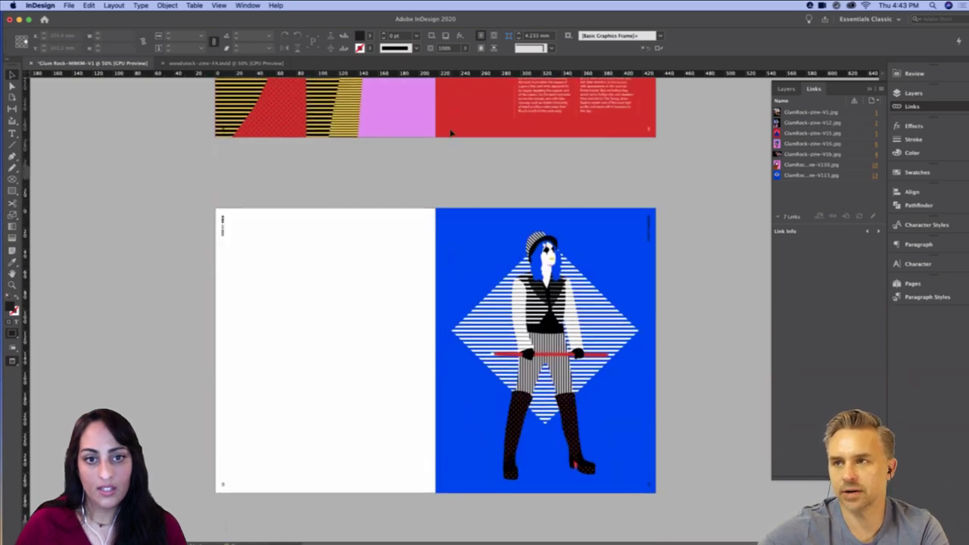
{"action": "key", "text": "w"}
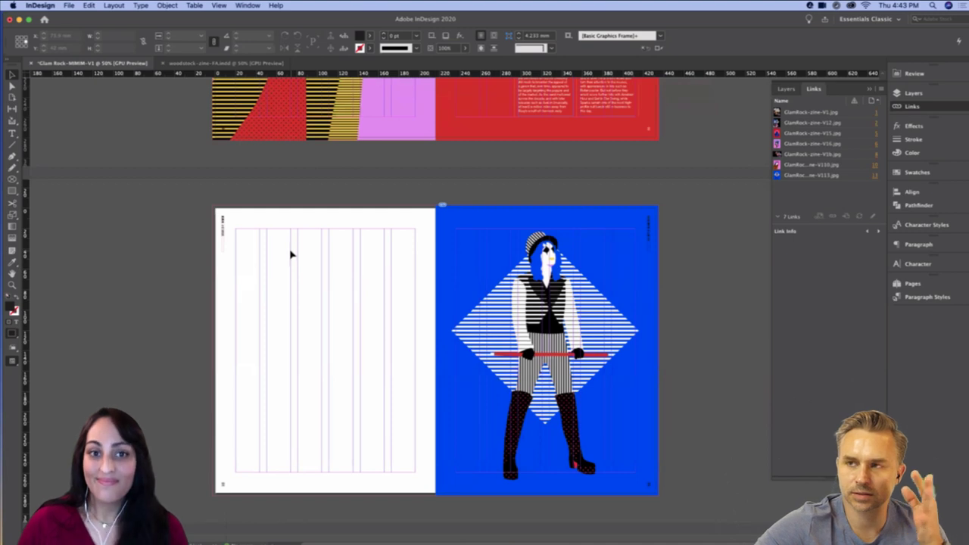
Draw a rectangle covering page 12 out to the bleed and fill it with the R=0 G=0 B=0 black swatch
{"action": "key", "text": "m"}
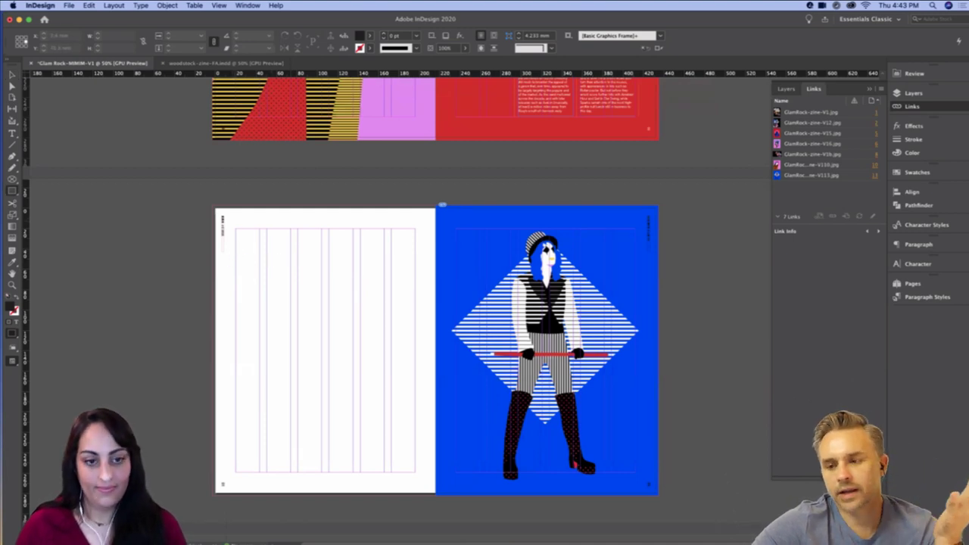
{"action": "left_click_drag", "start_coordinate": [208, 199], "coordinate": [435, 493]}
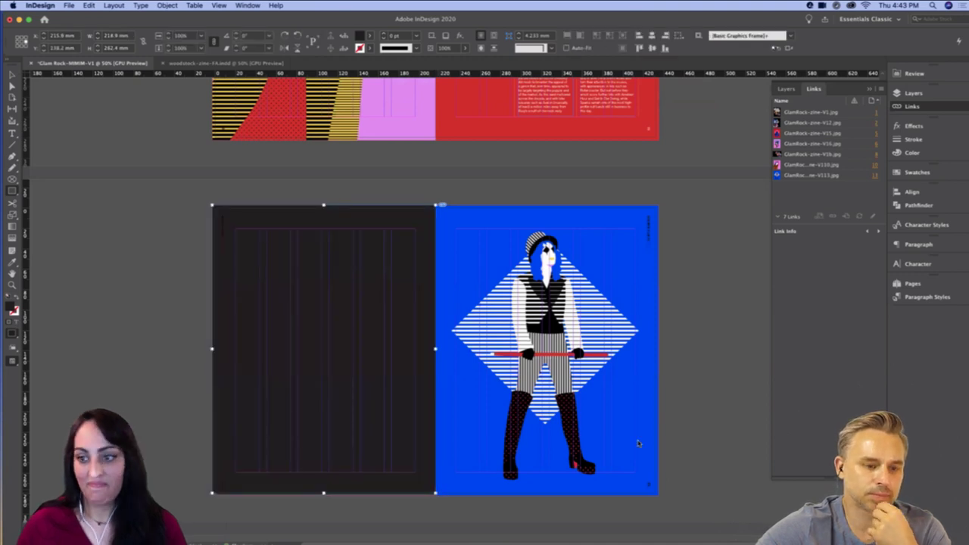
{"action": "left_click", "coordinate": [917, 172]}
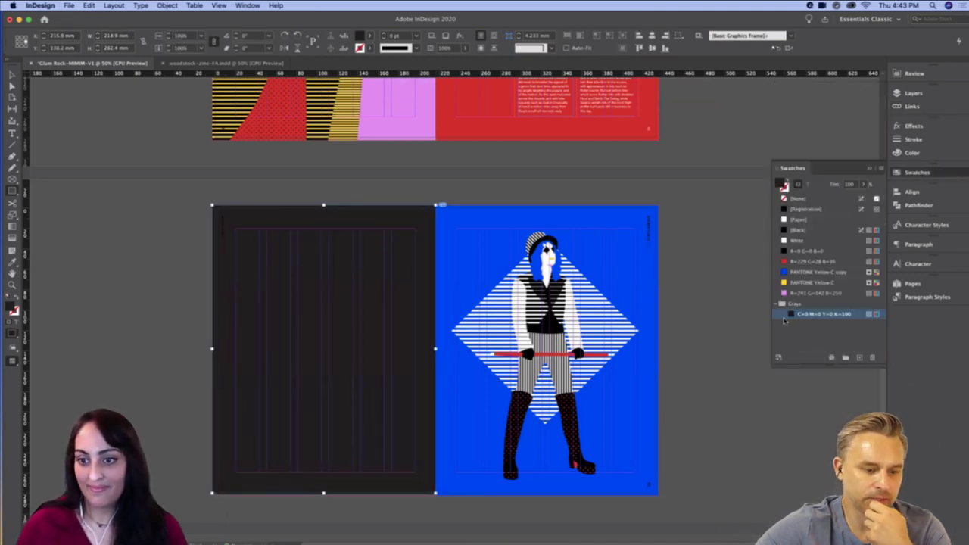
{"action": "left_click", "coordinate": [788, 252]}
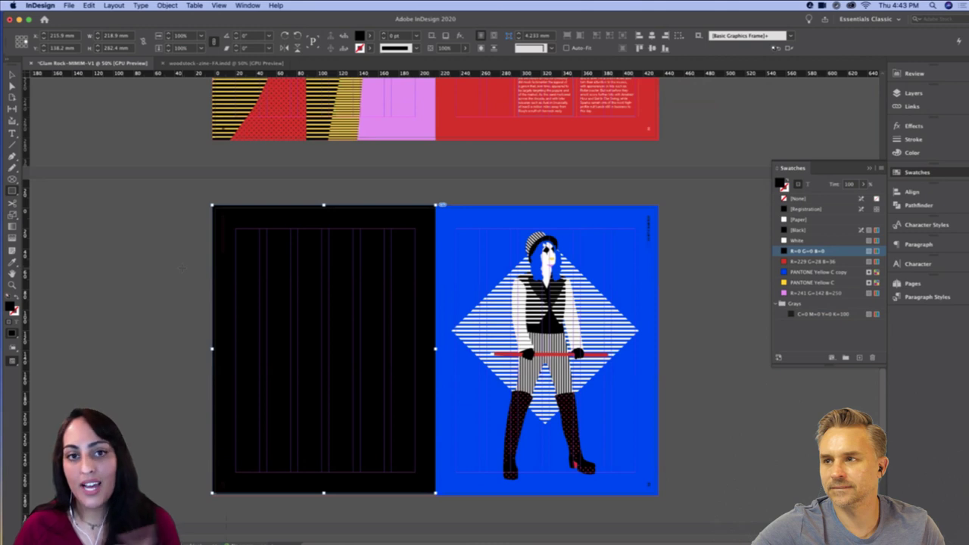
{"action": "key", "text": "a"}
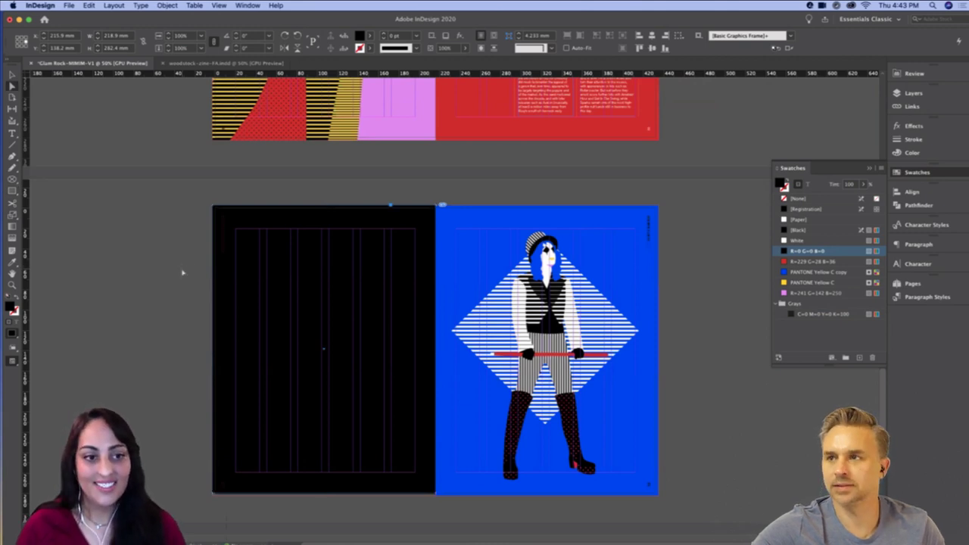
{"action": "left_click", "coordinate": [182, 271]}
{"action": "left_click", "coordinate": [281, 255]}
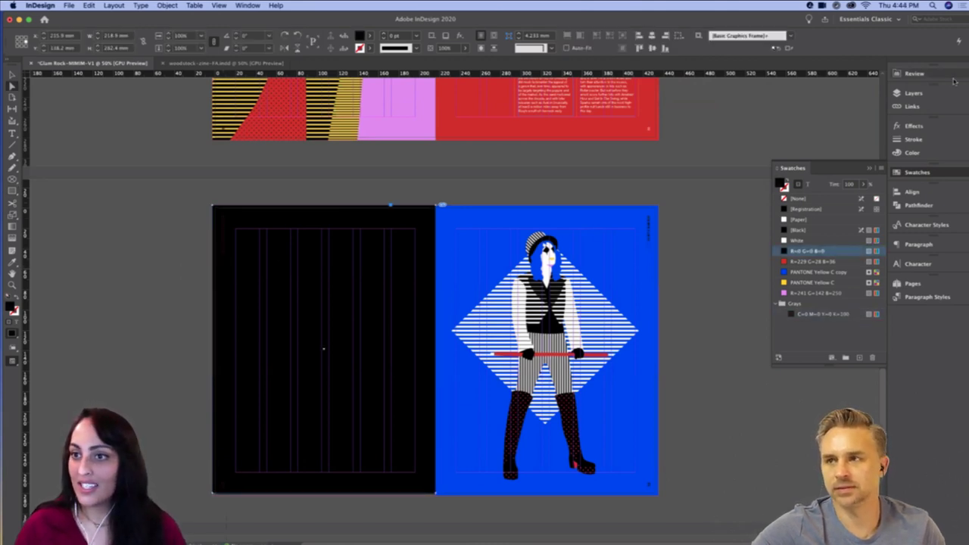
Apply the left-hand B-Master page to page 12 and collapse the Pages panel
{"action": "left_click", "coordinate": [913, 284]}
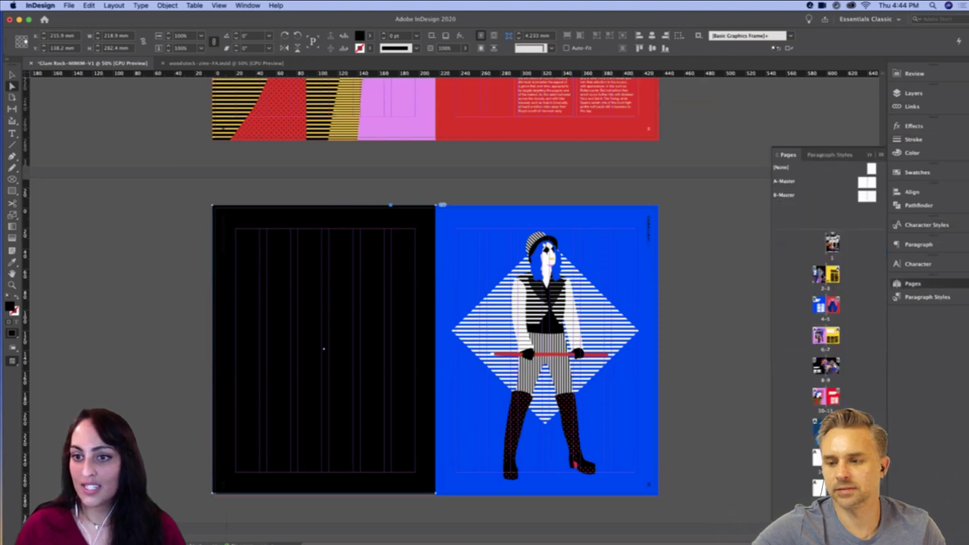
{"action": "left_click", "coordinate": [866, 183]}
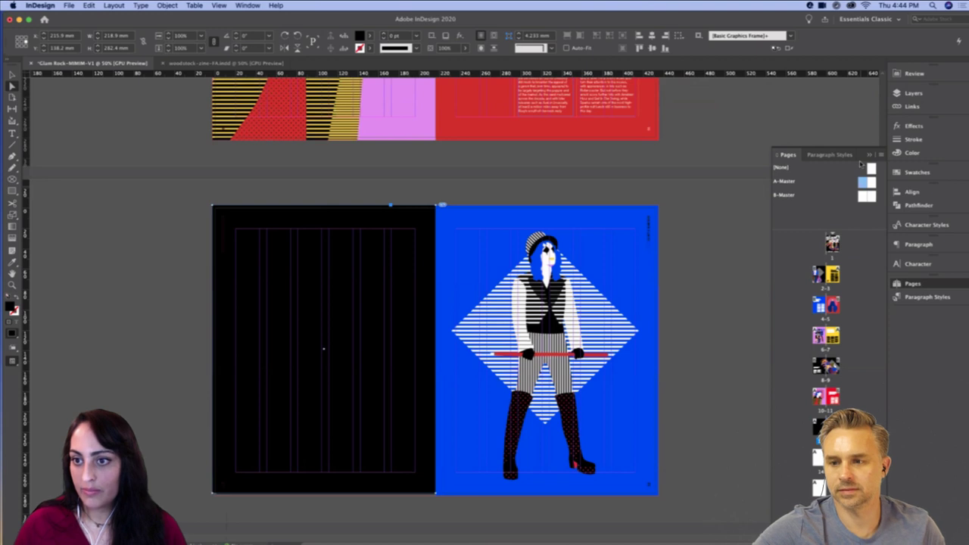
{"action": "left_click", "coordinate": [867, 196]}
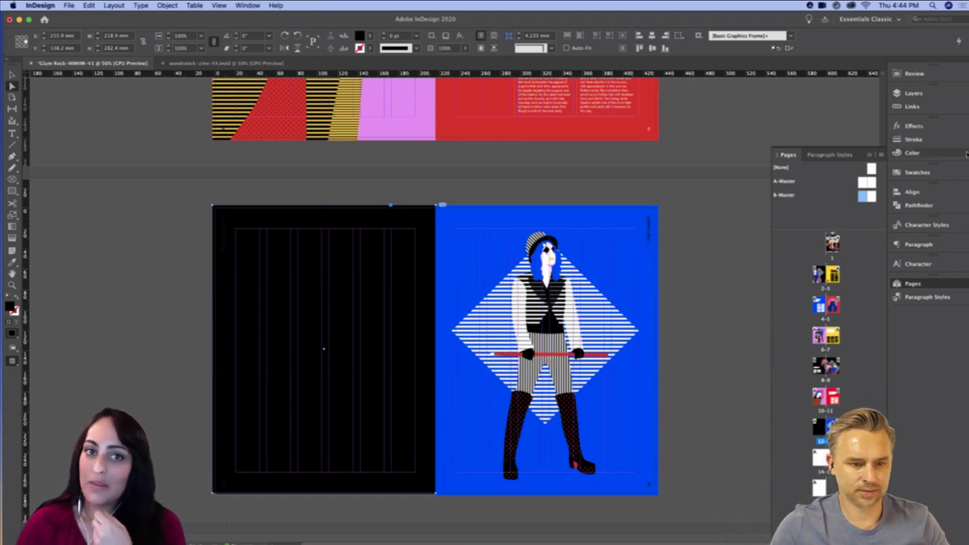
{"action": "left_click", "coordinate": [914, 284]}
{"action": "left_click", "coordinate": [916, 286]}
{"action": "left_click_drag", "start_coordinate": [863, 183], "coordinate": [818, 443]}
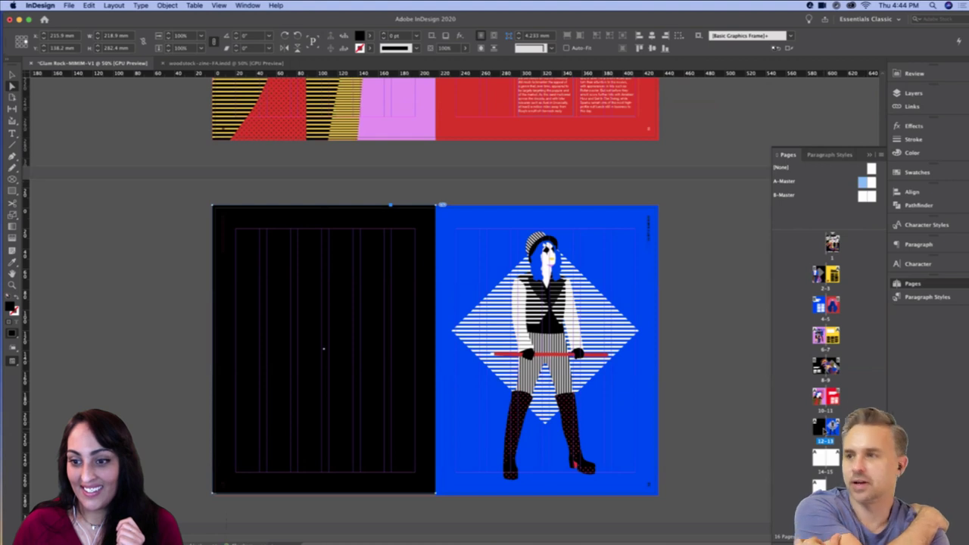
{"action": "left_click", "coordinate": [863, 195]}
{"action": "left_click_drag", "start_coordinate": [863, 196], "coordinate": [819, 443]}
{"action": "left_click", "coordinate": [733, 403]}
{"action": "left_click_drag", "start_coordinate": [742, 390], "coordinate": [741, 388]}
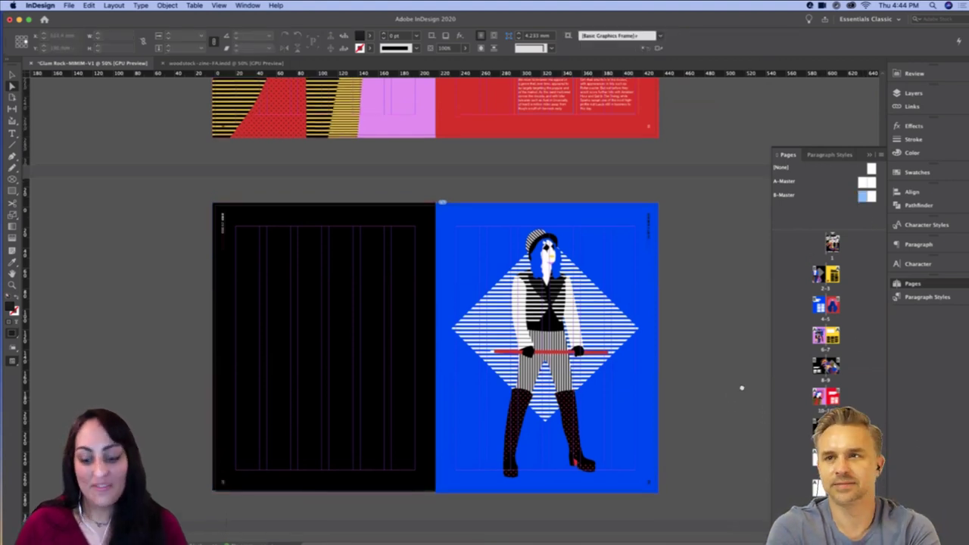
{"action": "scroll", "coordinate": [742, 389], "scroll_direction": "down", "scroll_amount": 1}
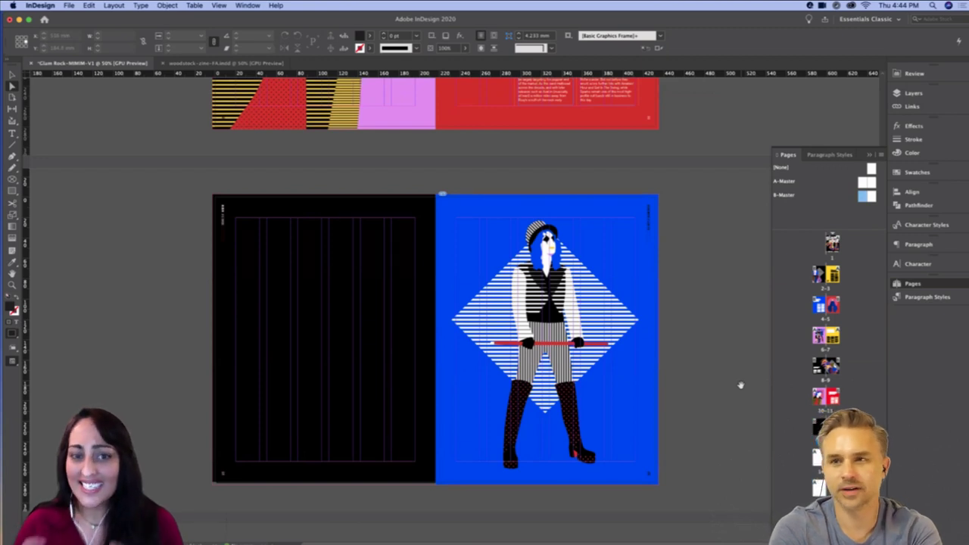
{"action": "key", "text": "super+equal"}
{"action": "left_click_drag", "start_coordinate": [691, 363], "coordinate": [688, 326]}
{"action": "left_click", "coordinate": [869, 156]}
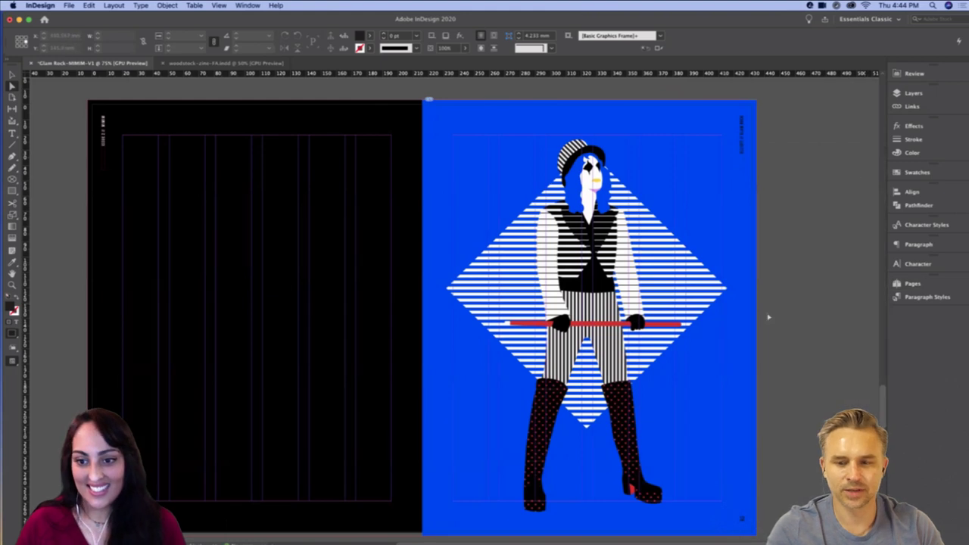
Select the Spread Six quote, body copy and image reference in the Article content text file, and return to InDesign with the Type tool
{"action": "key", "text": "super+minus"}
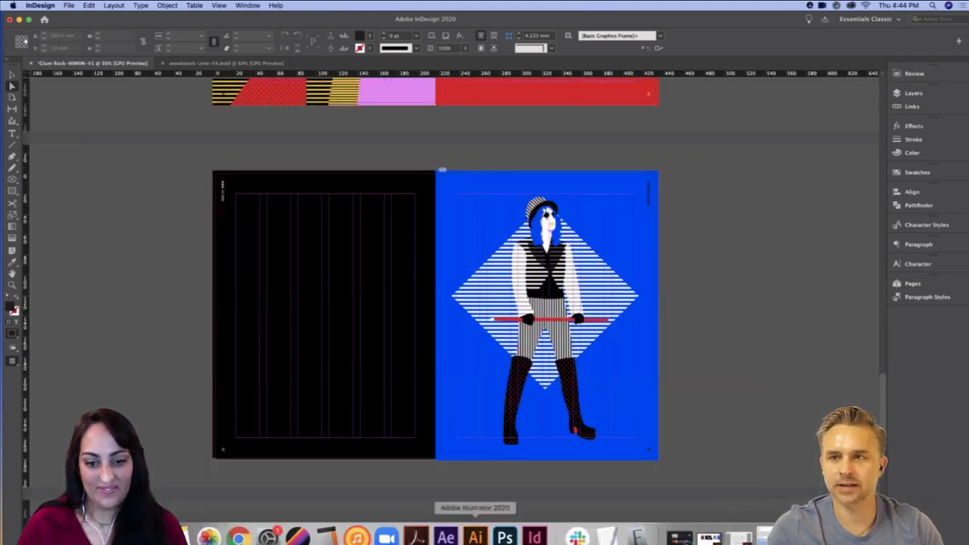
{"action": "left_click", "coordinate": [610, 530]}
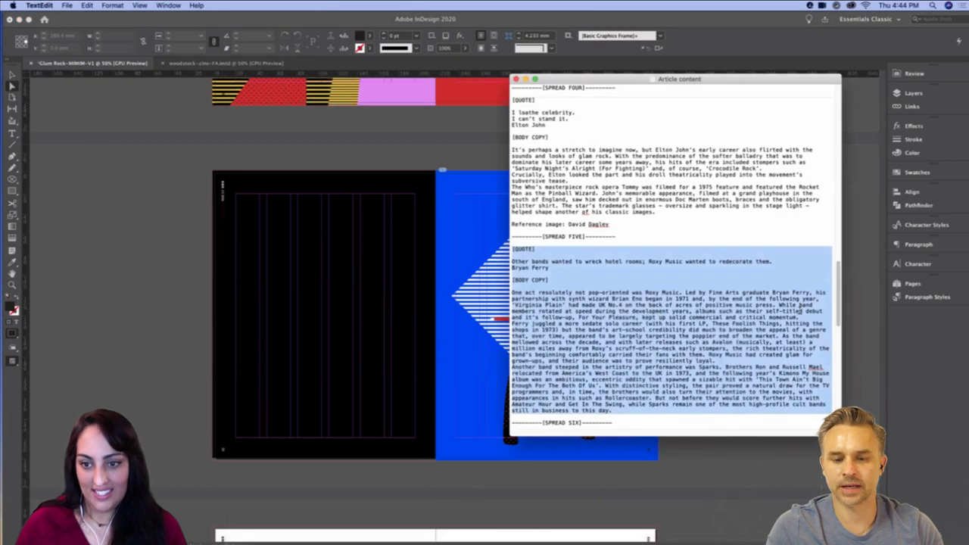
{"action": "scroll", "coordinate": [836, 342], "scroll_direction": "down", "scroll_amount": 10}
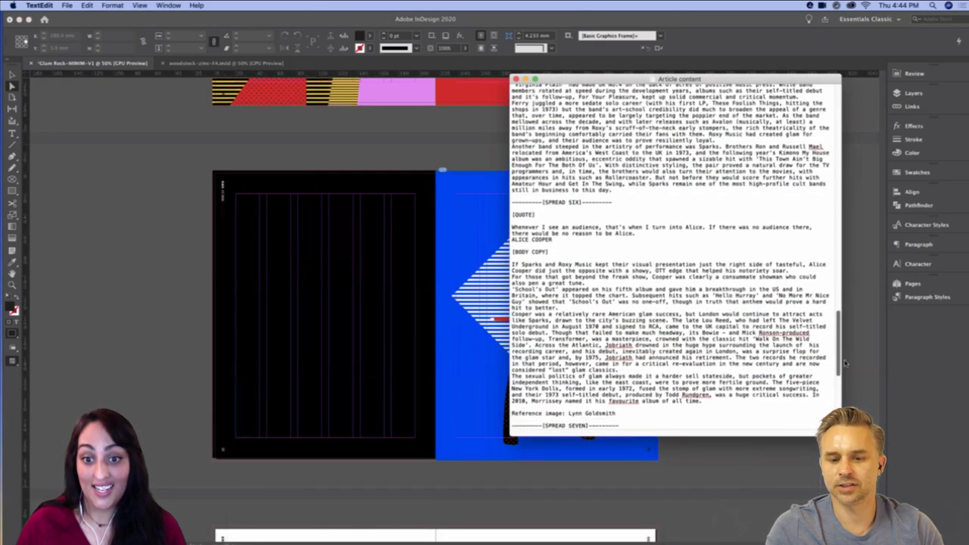
{"action": "left_click_drag", "start_coordinate": [630, 368], "coordinate": [508, 168]}
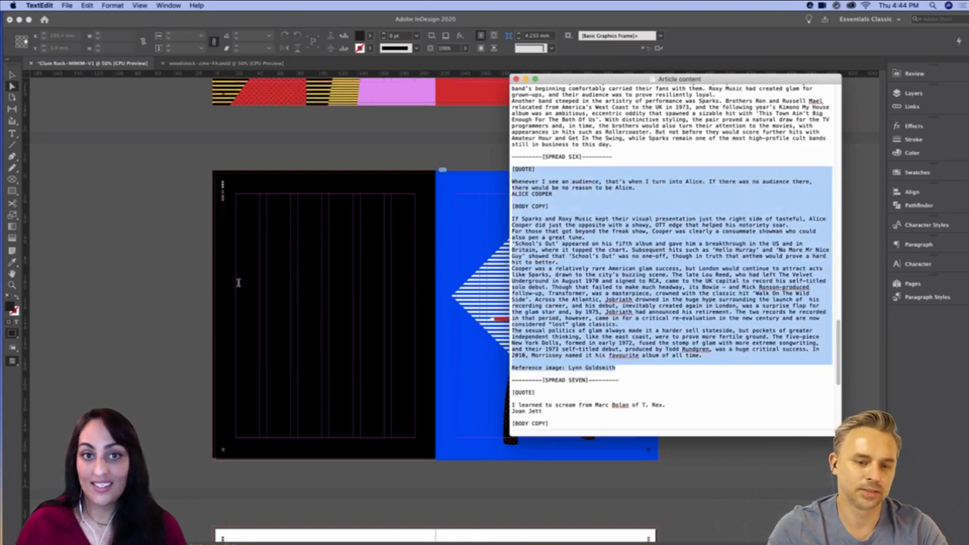
{"action": "left_click", "coordinate": [171, 267]}
{"action": "key", "text": "t"}
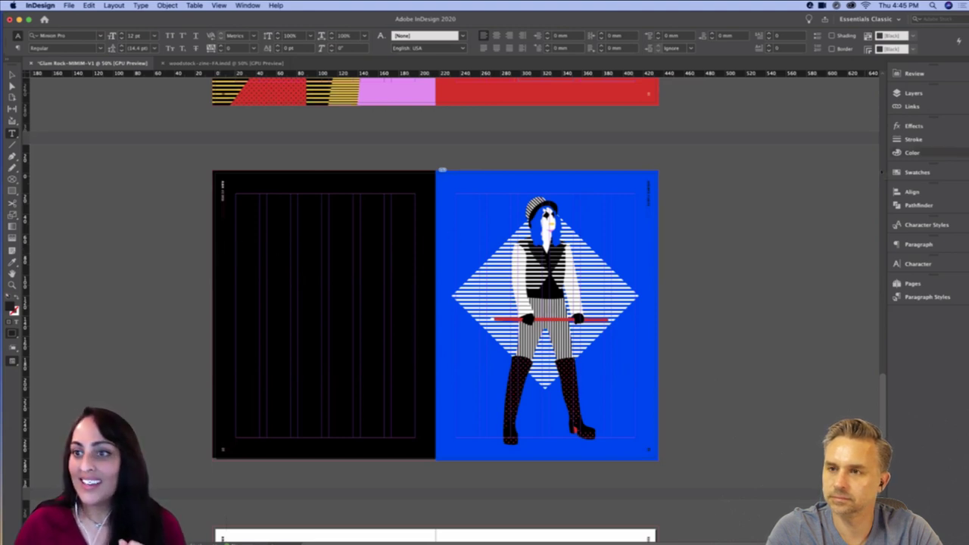
Check the document's layers and reopen the Pages panel beside the 12–13 spread
{"action": "left_click", "coordinate": [913, 93]}
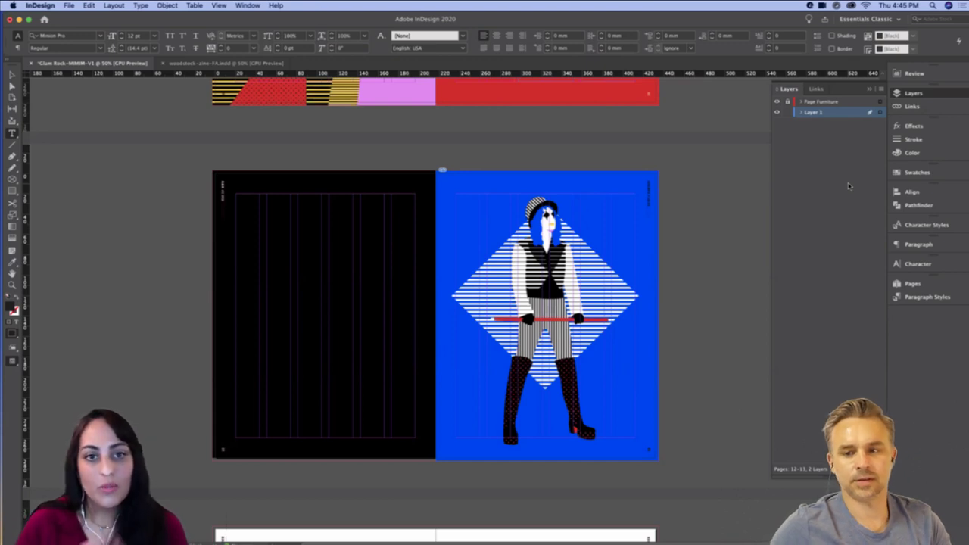
{"action": "left_click", "coordinate": [950, 247]}
{"action": "left_click", "coordinate": [950, 247]}
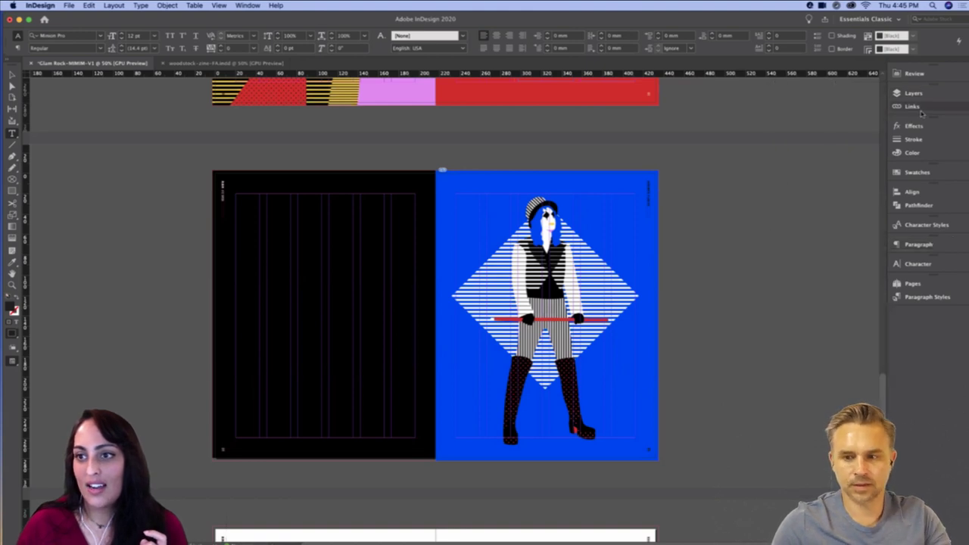
{"action": "left_click", "coordinate": [931, 283]}
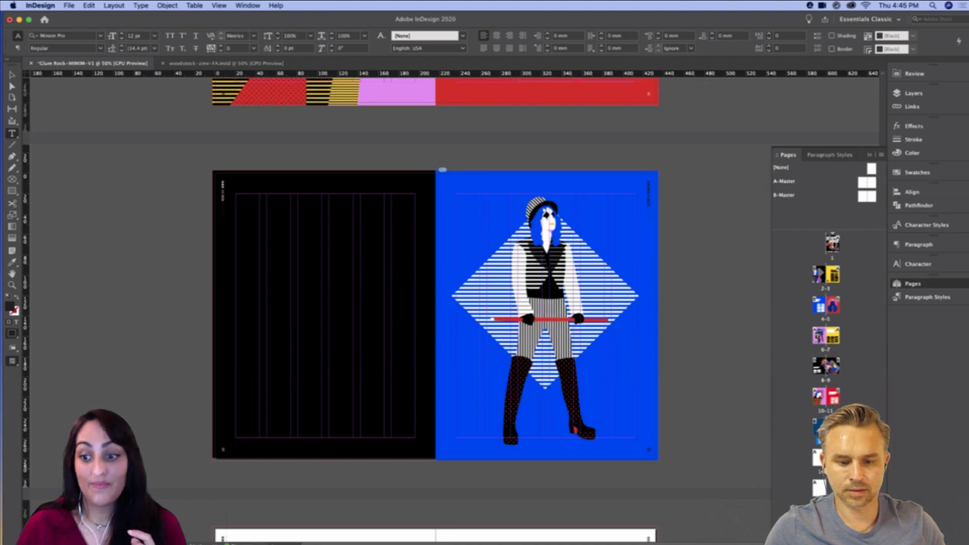
{"action": "scroll", "coordinate": [738, 419], "scroll_direction": "left", "scroll_amount": 3}
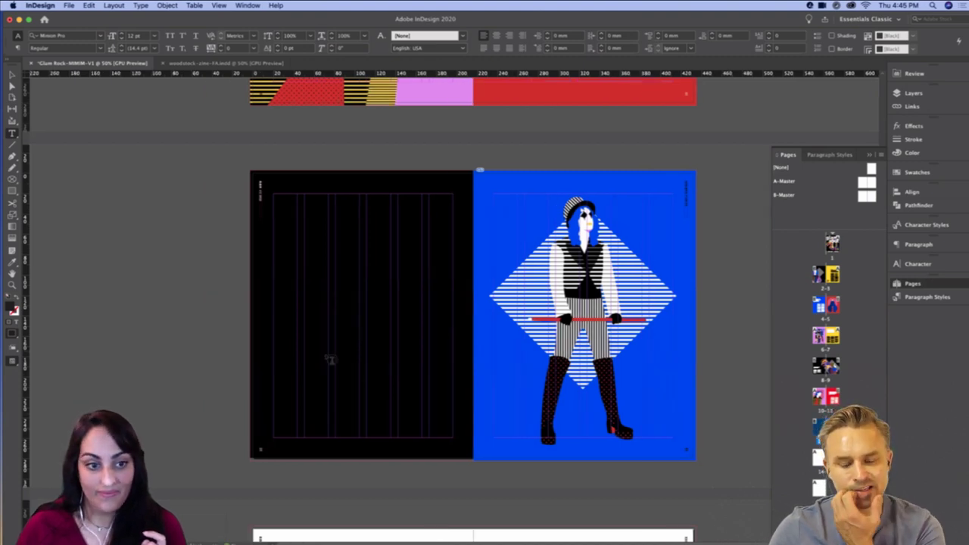
Paste the Spread Six copy into a new text frame across page 12 and apply the Body Copy paragraph style to all of it
{"action": "left_click_drag", "start_coordinate": [217, 307], "coordinate": [418, 428]}
{"action": "key", "text": "super+v"}
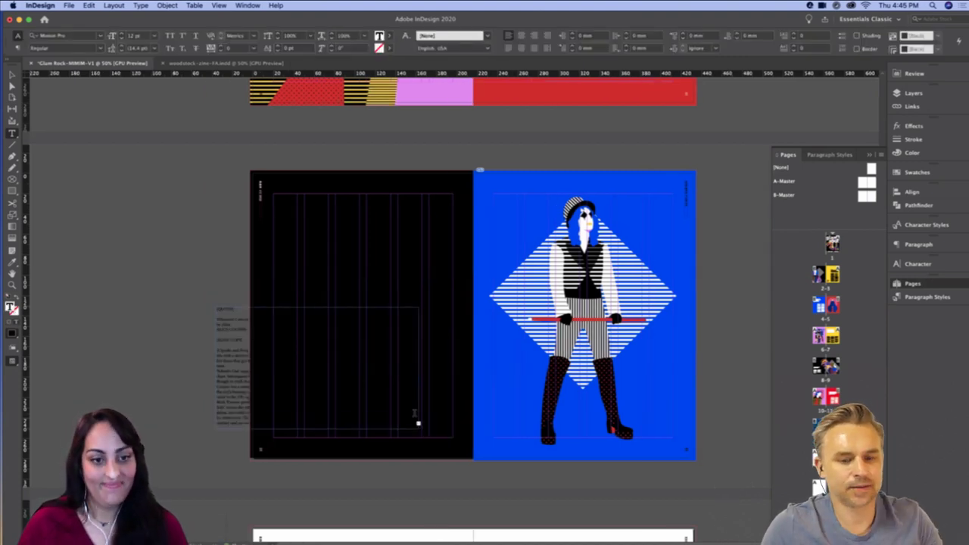
{"action": "key", "text": "super+a"}
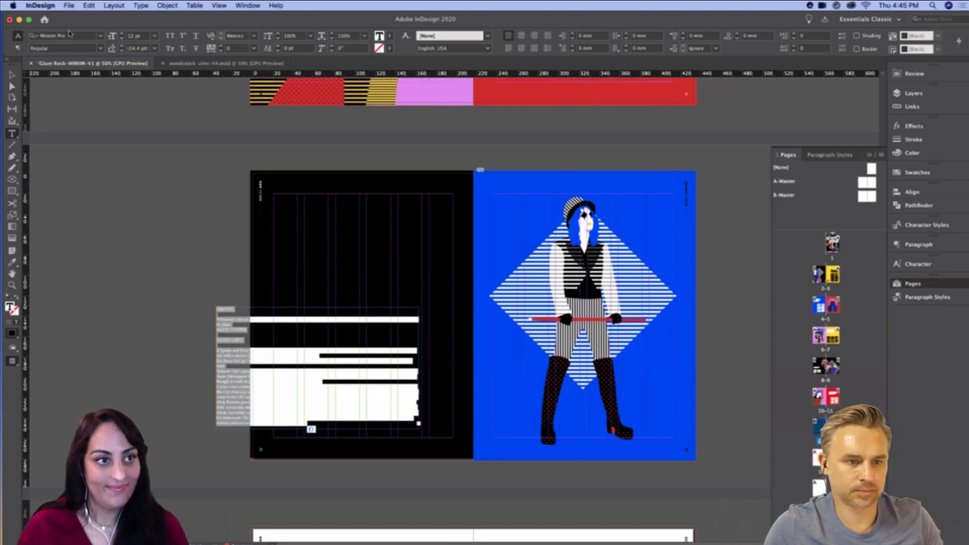
{"action": "left_click", "coordinate": [64, 36]}
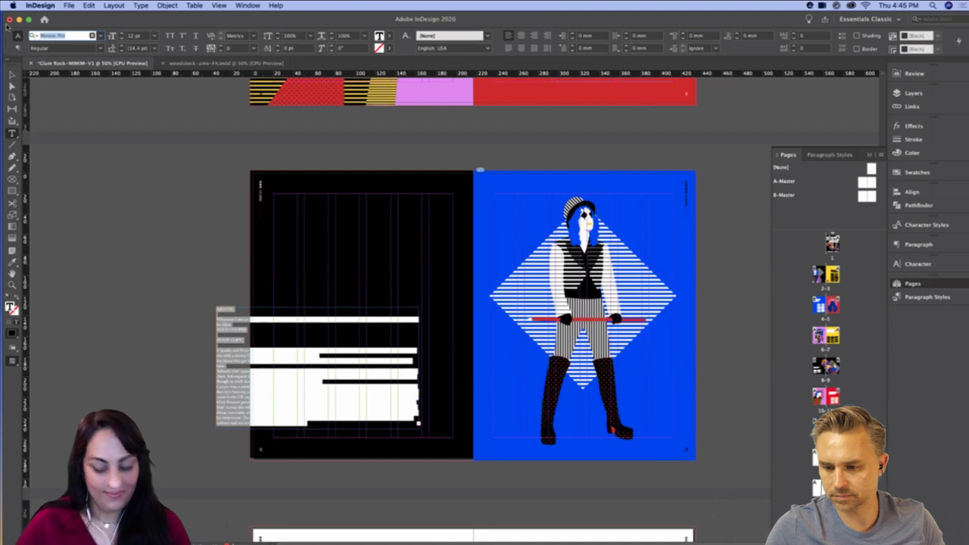
{"action": "left_click", "coordinate": [927, 297]}
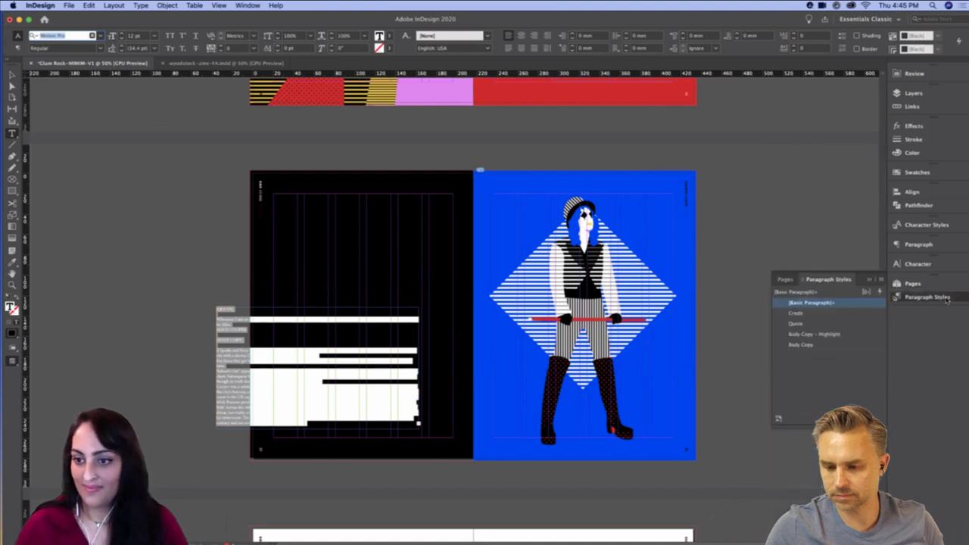
{"action": "left_click", "coordinate": [807, 347]}
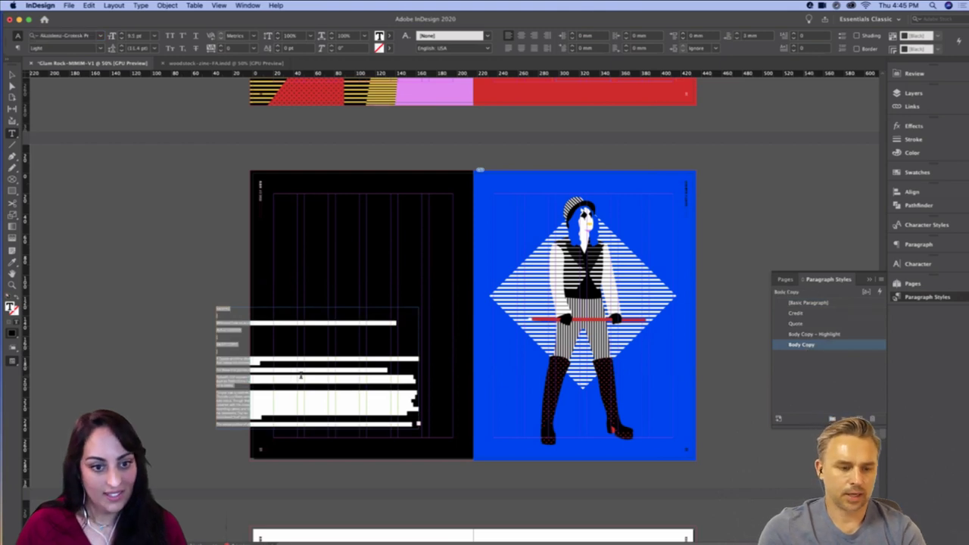
Color all the text in the pasted frame with the White swatch
{"action": "key", "text": "super+2"}
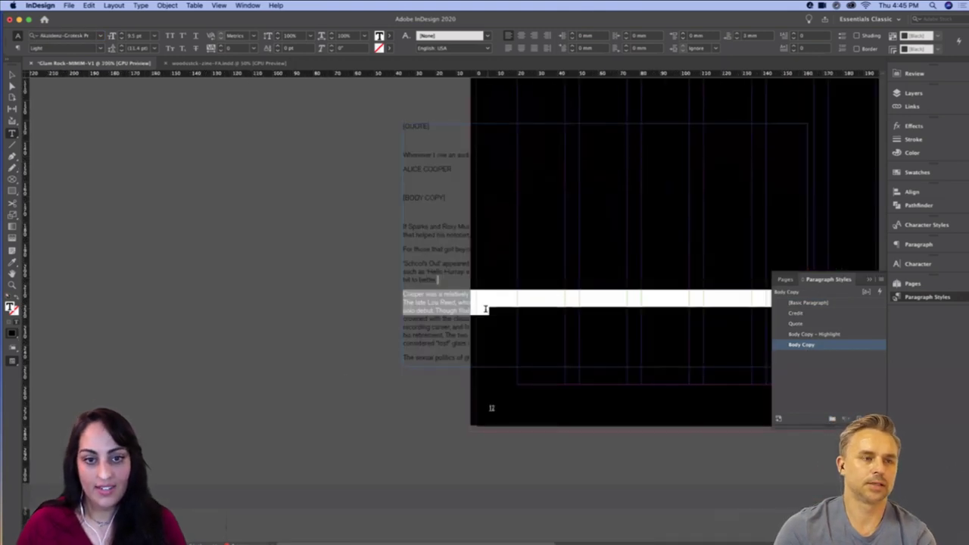
{"action": "key", "text": "Escape"}
{"action": "key", "text": "super+1"}
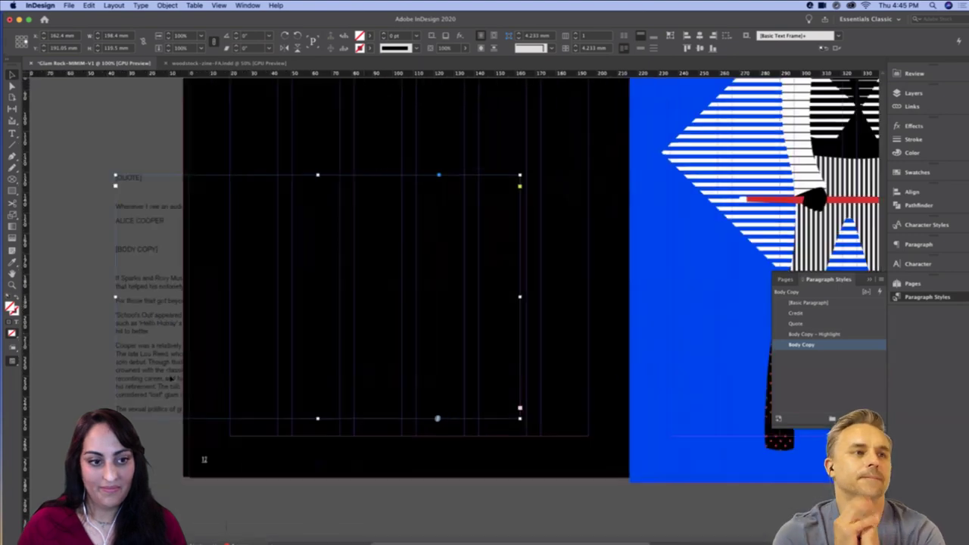
{"action": "left_click", "coordinate": [204, 371]}
{"action": "key", "text": "super+a"}
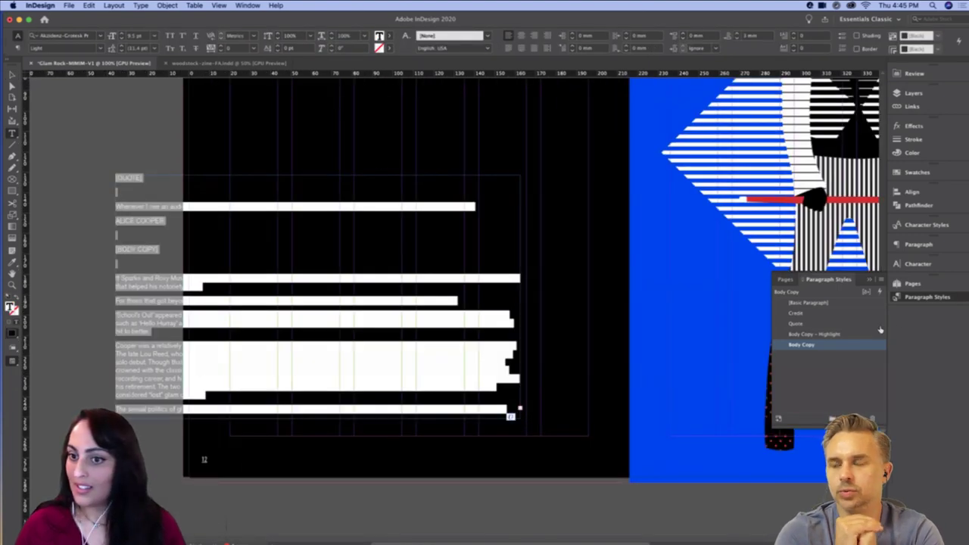
{"action": "left_click", "coordinate": [940, 173]}
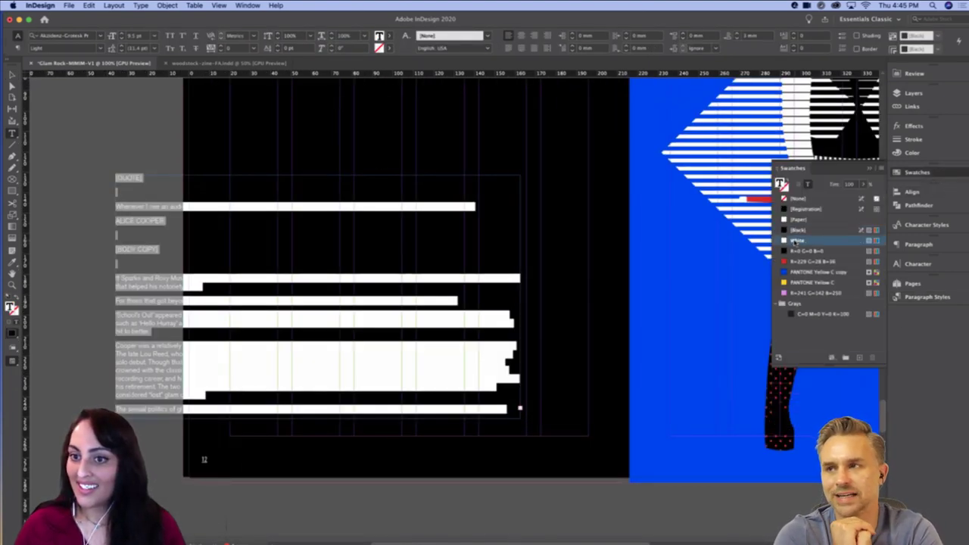
{"action": "left_click", "coordinate": [797, 240]}
{"action": "key", "text": "Escape"}
Align the text frame to page 12's left and bottom margins and narrow it to two grid columns, about 54 mm wide
{"action": "left_click_drag", "start_coordinate": [168, 314], "coordinate": [278, 332]}
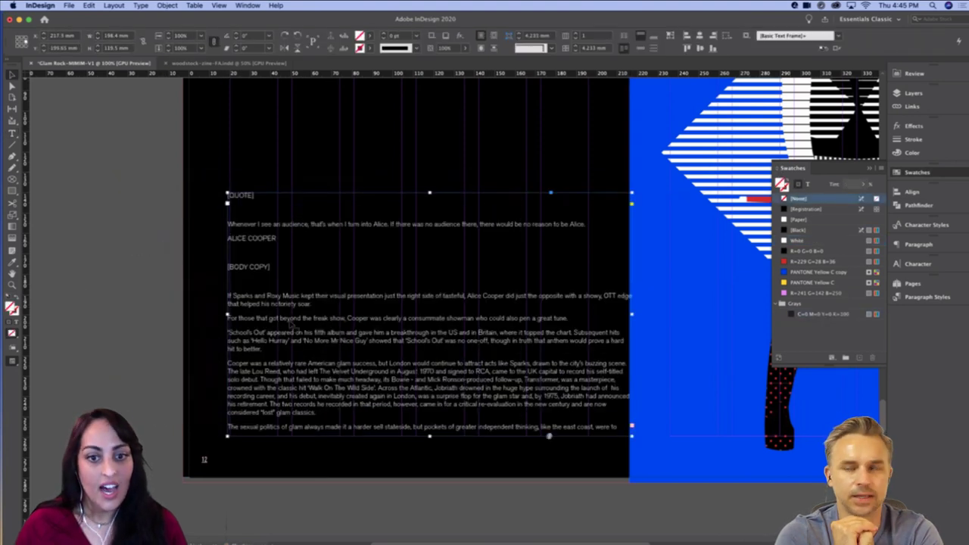
{"action": "left_click_drag", "start_coordinate": [632, 314], "coordinate": [339, 342]}
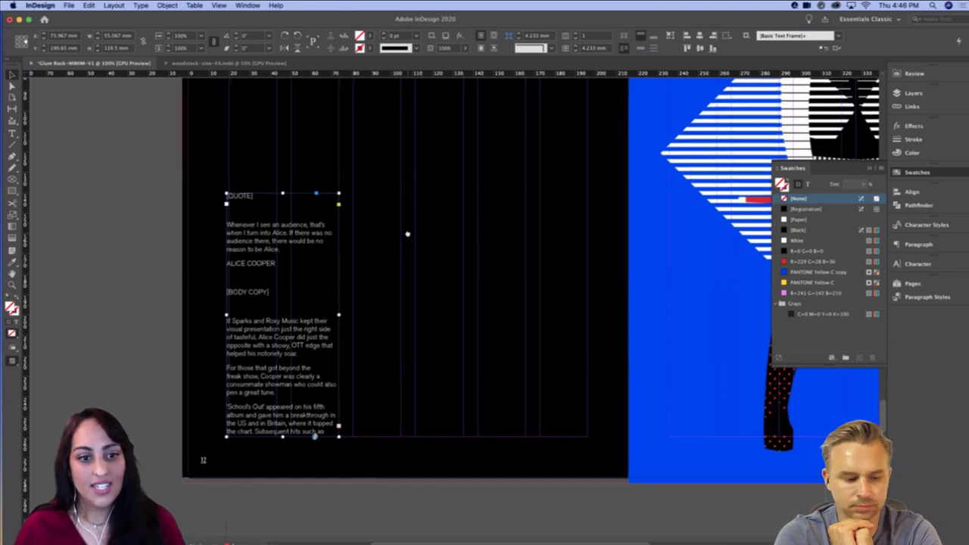
{"action": "left_click_drag", "start_coordinate": [408, 234], "coordinate": [366, 238]}
{"action": "left_click_drag", "start_coordinate": [186, 321], "coordinate": [189, 323]}
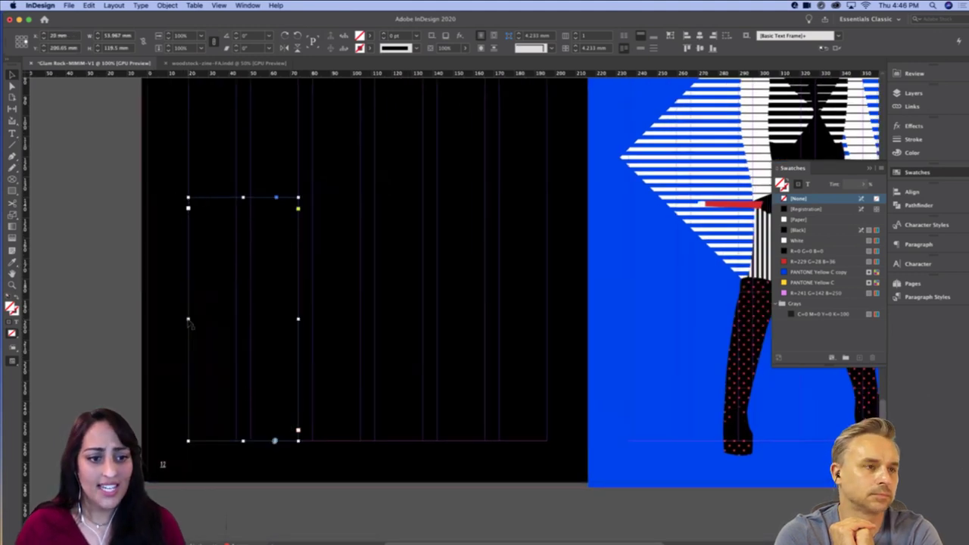
{"action": "scroll", "coordinate": [361, 318], "scroll_direction": "right", "scroll_amount": 3}
{"action": "scroll", "coordinate": [361, 318], "scroll_direction": "up", "scroll_amount": 1}
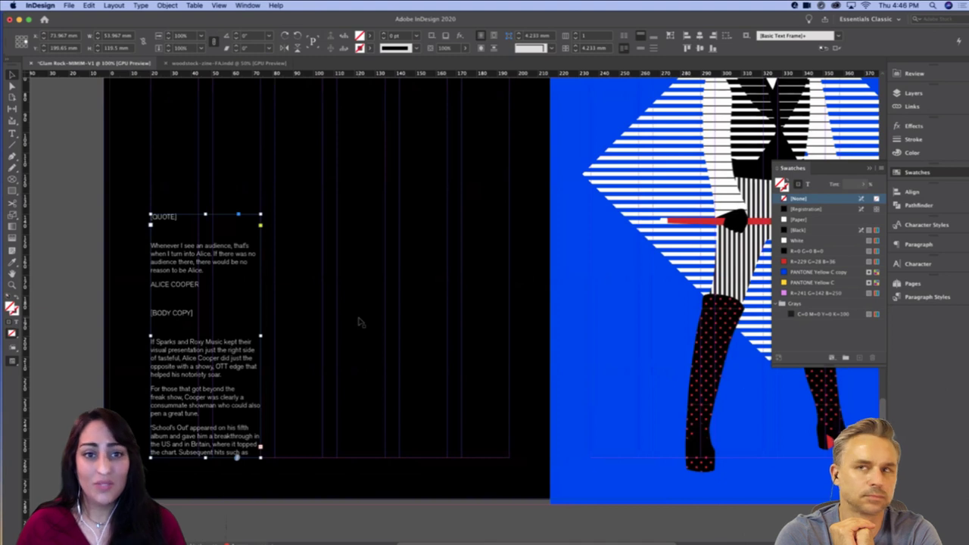
Thread the overset text into two more frames of the same size across the remaining grid columns of page 12
{"action": "left_click", "coordinate": [262, 448]}
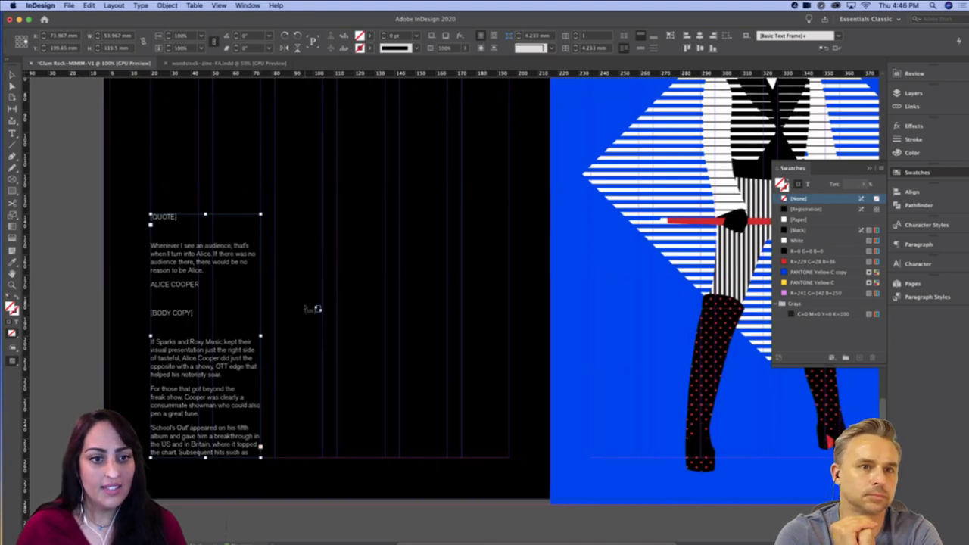
{"action": "left_click_drag", "start_coordinate": [275, 214], "coordinate": [399, 416]}
{"action": "left_click_drag", "start_coordinate": [399, 416], "coordinate": [385, 457]}
{"action": "left_click_drag", "start_coordinate": [399, 214], "coordinate": [510, 457]}
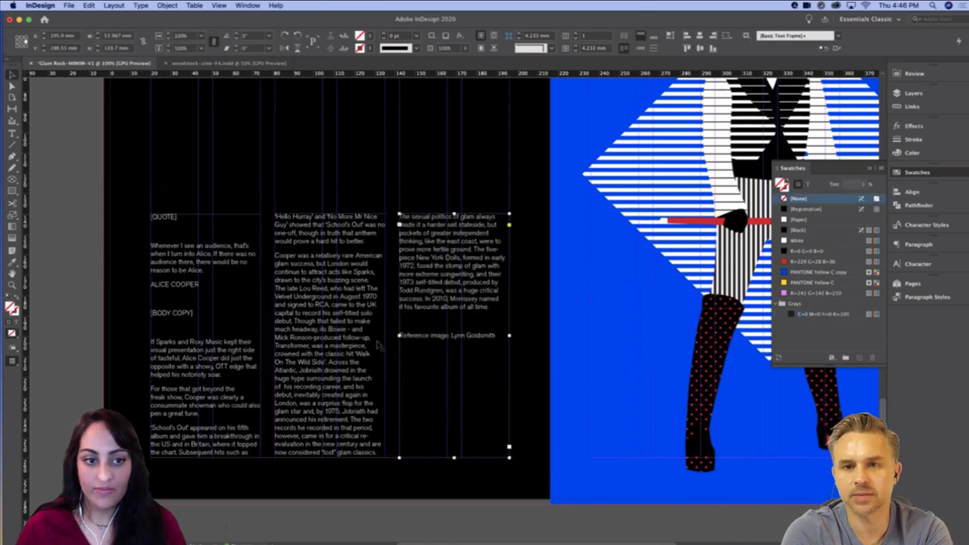
{"action": "left_click", "coordinate": [72, 317]}
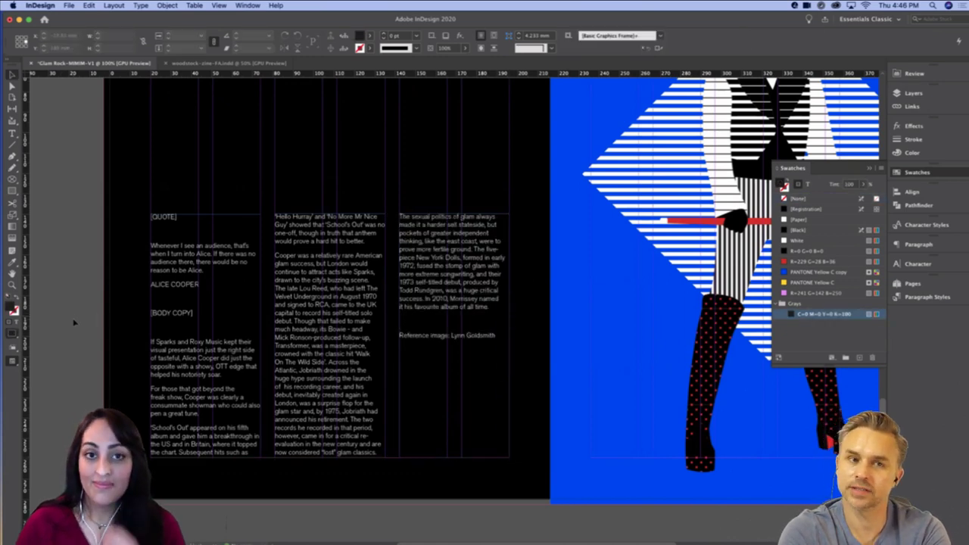
Cut the [QUOTE] label, the quote, the ALICE COOPER line and the [BODY COPY] label from the start of the first column
{"action": "key", "text": "t"}
{"action": "left_click", "coordinate": [150, 217]}
{"action": "left_click_drag", "start_coordinate": [150, 217], "coordinate": [233, 315]}
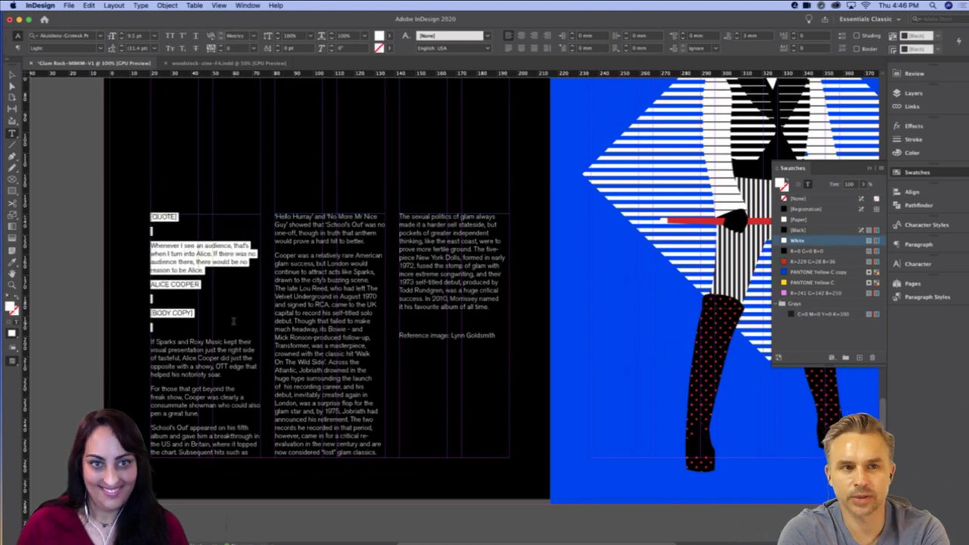
{"action": "key", "text": "BackSpace"}
{"action": "key", "text": "Escape"}
{"action": "left_click", "coordinate": [76, 294]}
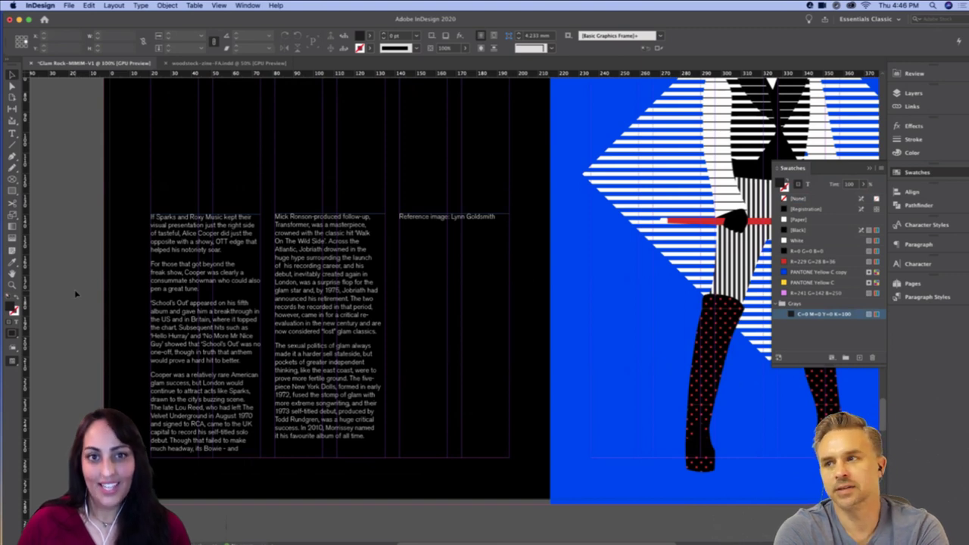
Paste the cut quote text into a new text frame about 84 mm wide above the body copy columns
{"action": "key", "text": "t"}
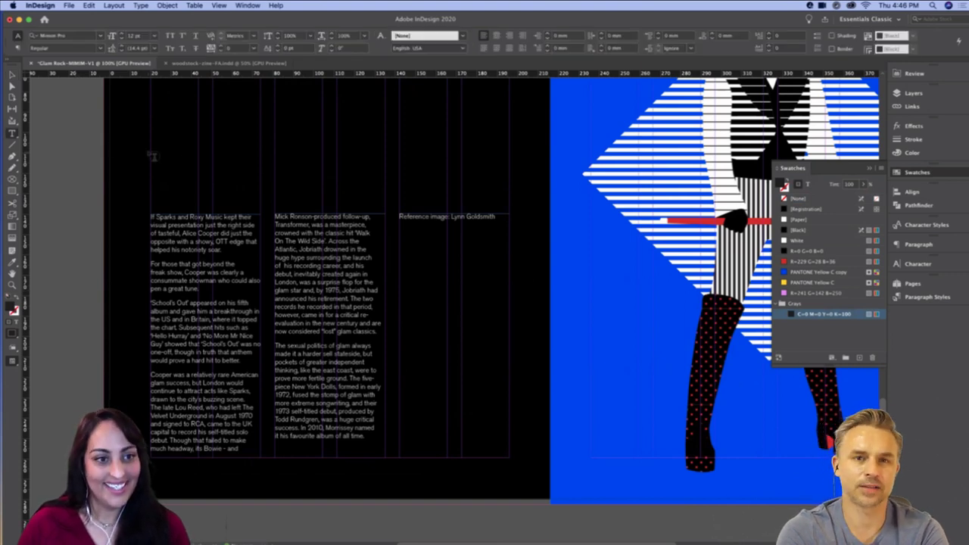
{"action": "left_click_drag", "start_coordinate": [151, 139], "coordinate": [323, 191]}
{"action": "key", "text": "super+v"}
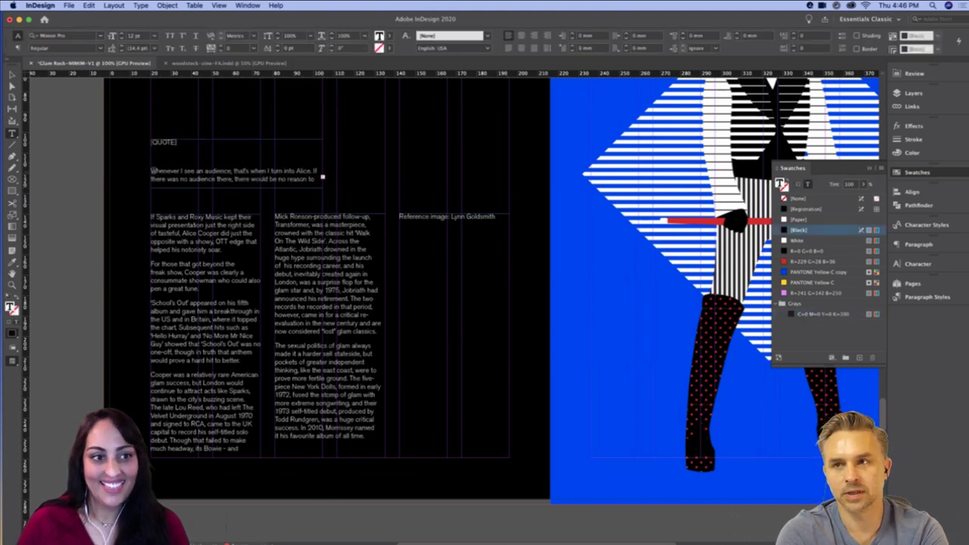
Delete the [QUOTE] label and the empty line above the quote in its new frame
{"action": "left_click", "coordinate": [153, 172]}
{"action": "key", "text": "BackSpace"}
{"action": "key", "text": "BackSpace"}
{"action": "key", "text": "BackSpace"}
{"action": "key", "text": "BackSpace"}
{"action": "key", "text": "BackSpace"}
{"action": "key", "text": "BackSpace"}
{"action": "key", "text": "BackSpace"}
{"action": "key", "text": "BackSpace"}
{"action": "key", "text": "BackSpace"}
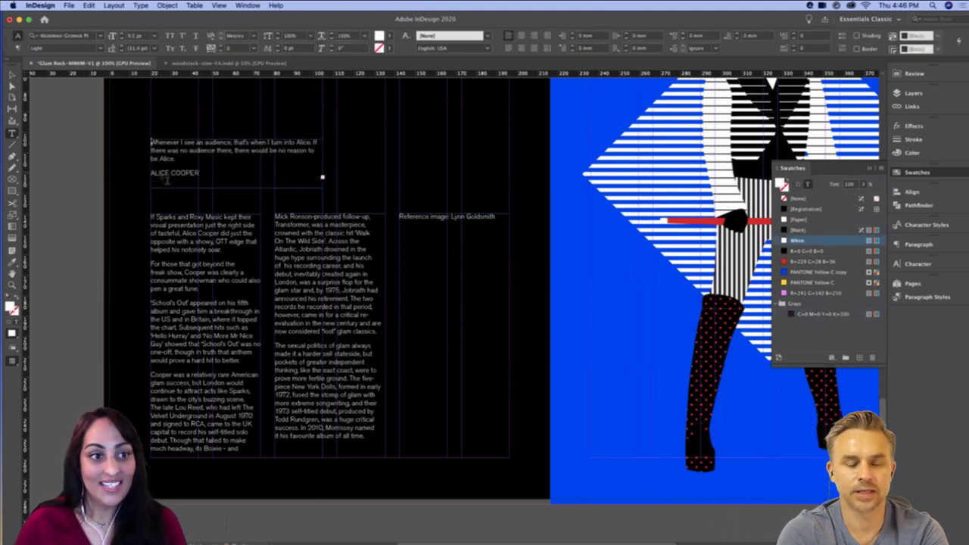
{"action": "left_click", "coordinate": [11, 73]}
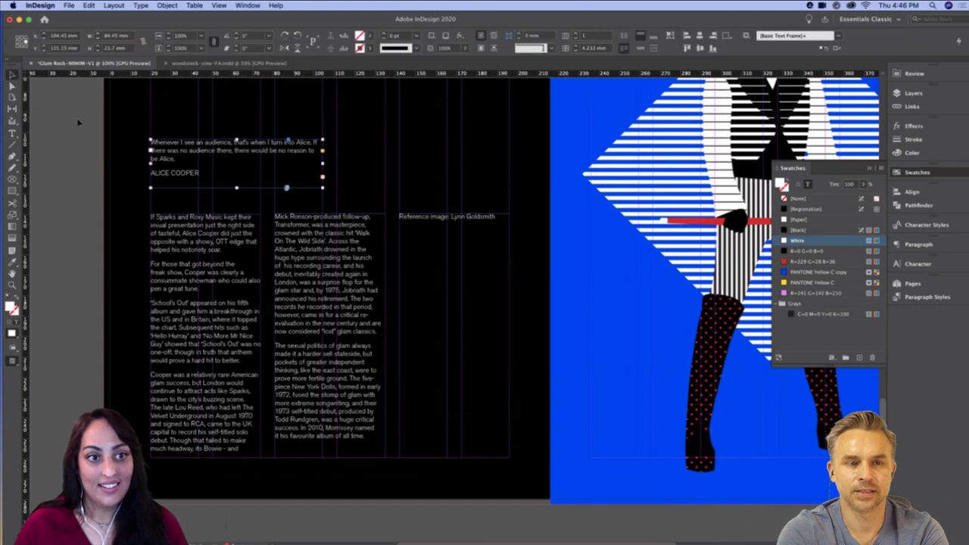
Remove the reference image line from the third column and delete its empty text frame
{"action": "left_click", "coordinate": [443, 237]}
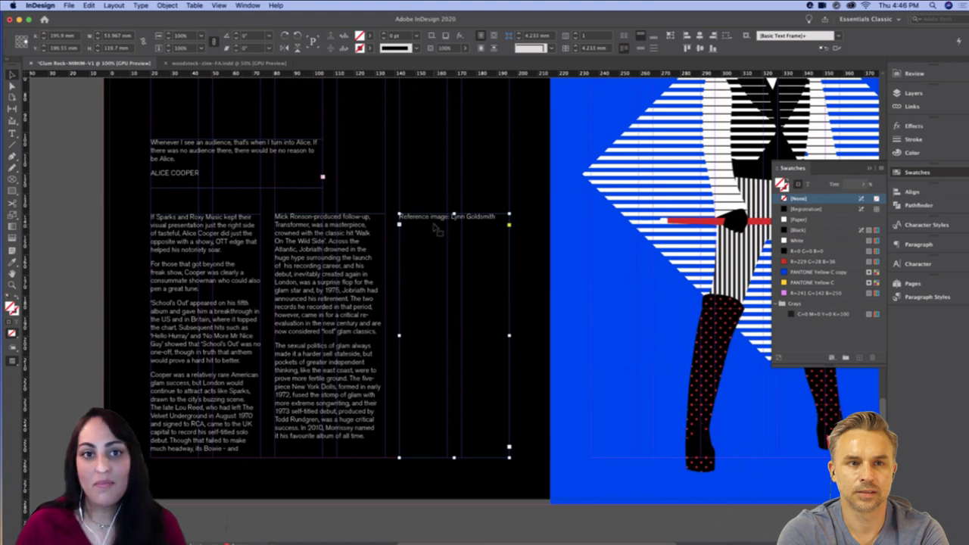
{"action": "triple_click", "coordinate": [434, 217]}
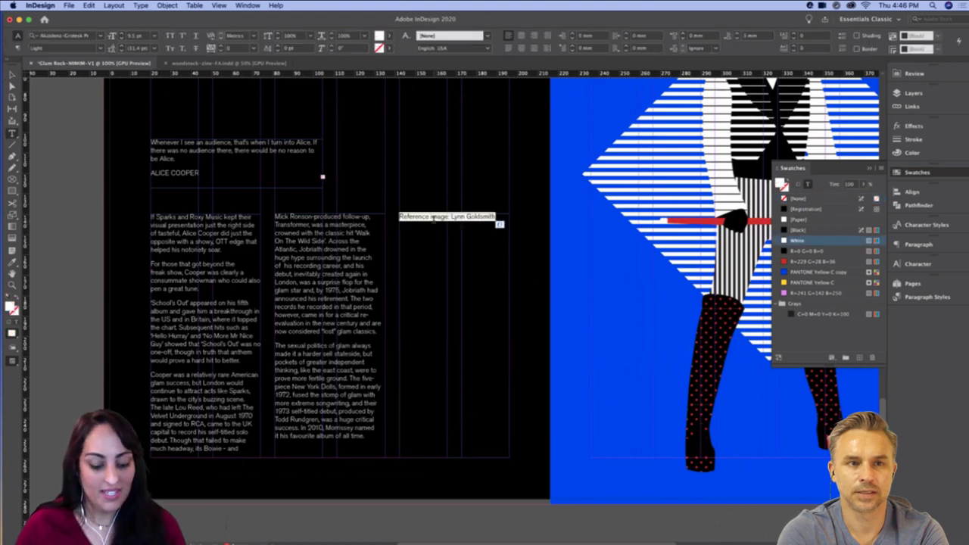
{"action": "key", "text": "BackSpace"}
{"action": "key", "text": "Escape"}
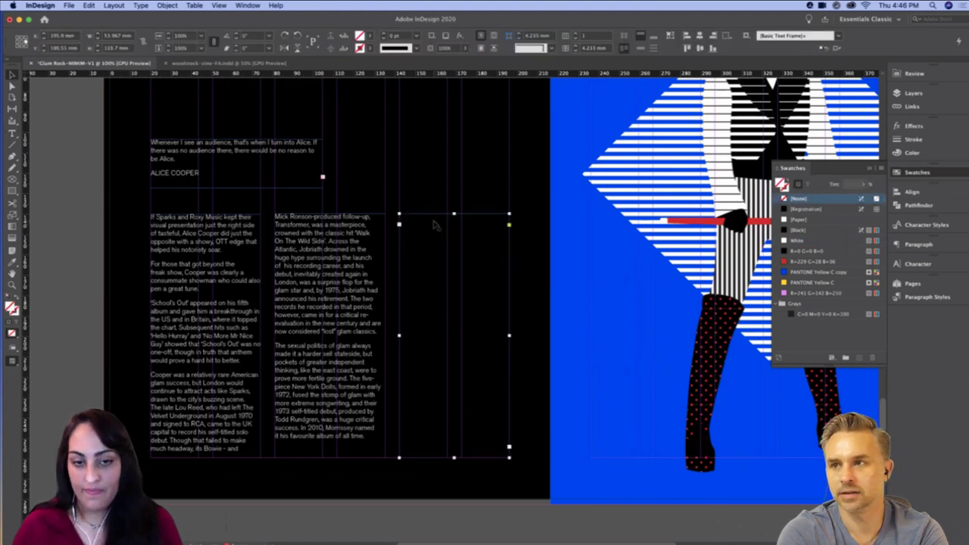
{"action": "key", "text": "Delete"}
{"action": "scroll", "coordinate": [441, 471], "scroll_direction": "right", "scroll_amount": 2}
{"action": "scroll", "coordinate": [442, 472], "scroll_direction": "down", "scroll_amount": 1}
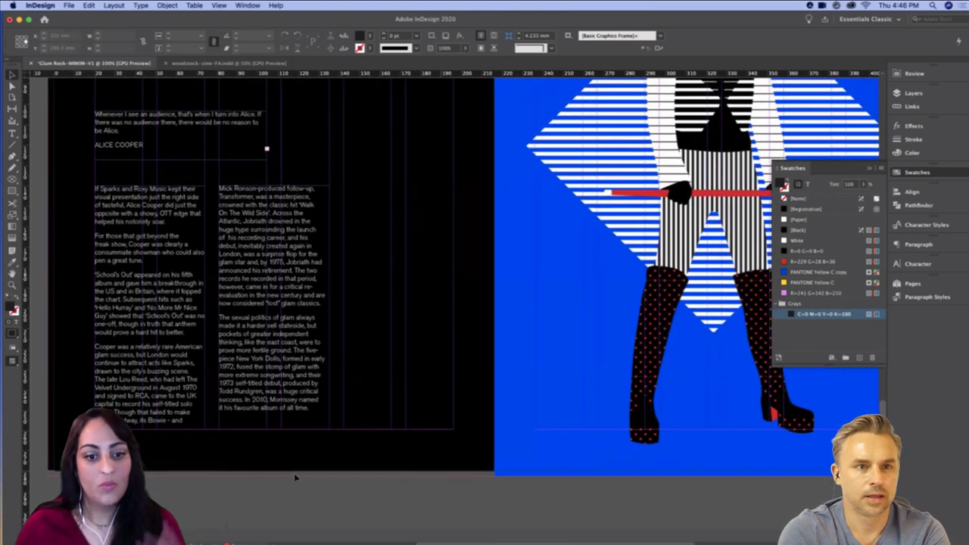
Copy the vertical reference image credit from the black "I loathe celebrity" spread and return to the 12–13 spread
{"action": "left_click", "coordinate": [271, 467]}
{"action": "left_click", "coordinate": [440, 522]}
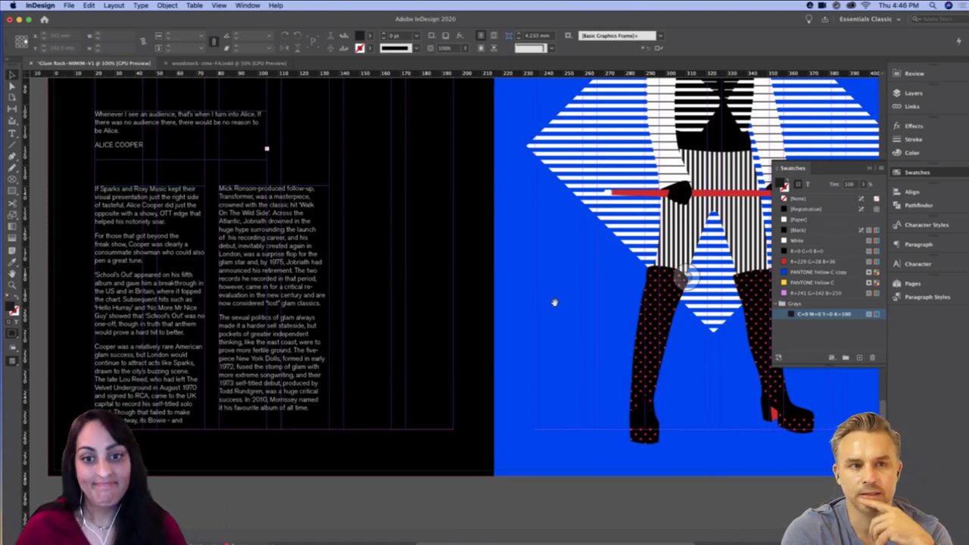
{"action": "scroll", "coordinate": [424, 295], "scroll_direction": "up", "scroll_amount": 3}
{"action": "scroll", "coordinate": [424, 296], "scroll_direction": "right", "scroll_amount": 1}
{"action": "key", "text": "super+minus"}
{"action": "key", "text": "super+minus"}
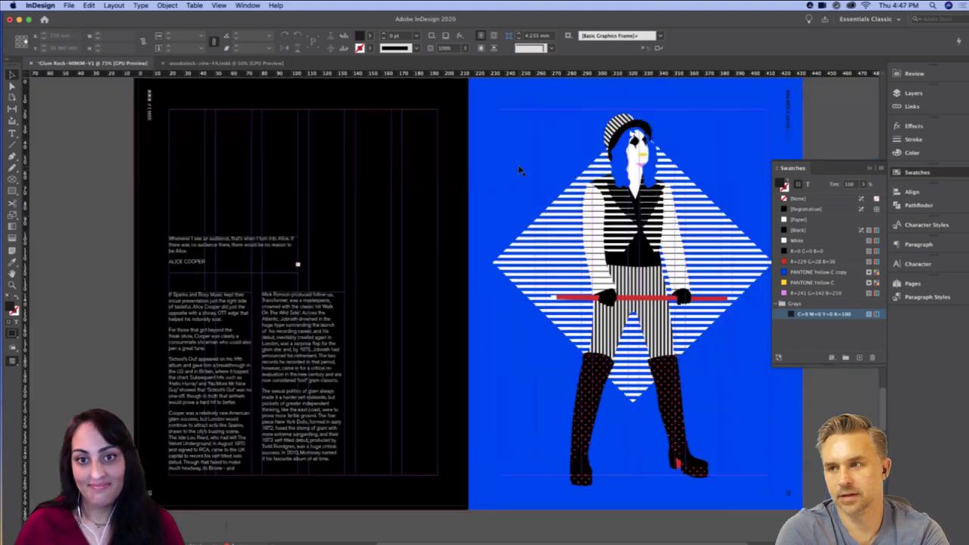
{"action": "left_click_drag", "start_coordinate": [481, 152], "coordinate": [491, 303]}
{"action": "scroll", "coordinate": [494, 180], "scroll_direction": "up", "scroll_amount": 10}
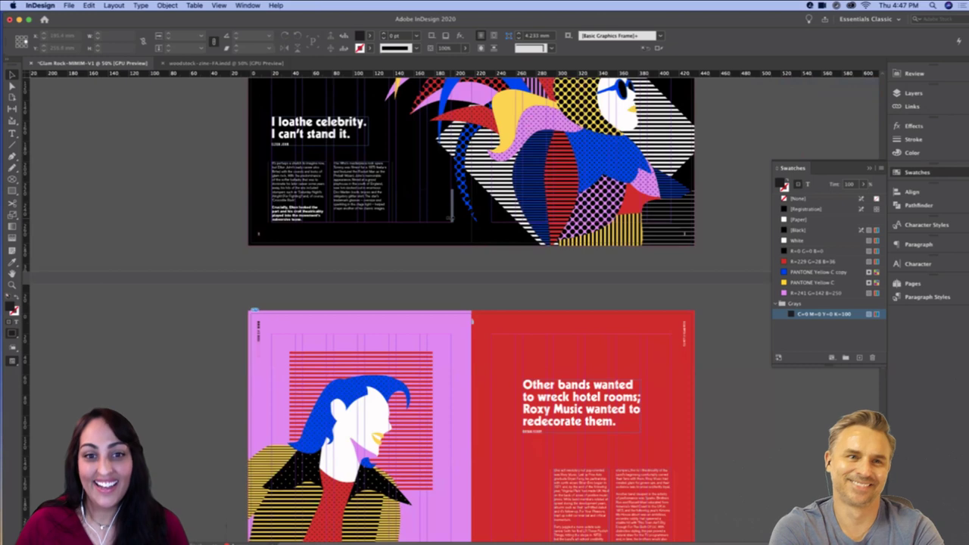
{"action": "left_click", "coordinate": [450, 219]}
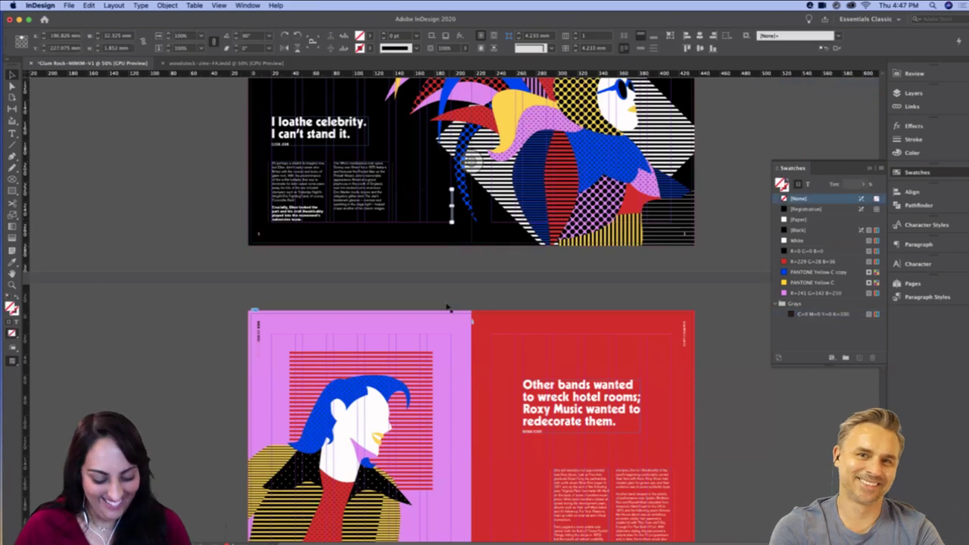
{"action": "left_click_drag", "start_coordinate": [428, 465], "coordinate": [420, 227]}
{"action": "left_click_drag", "start_coordinate": [448, 523], "coordinate": [457, 424]}
{"action": "scroll", "coordinate": [458, 424], "scroll_direction": "down", "scroll_amount": 5}
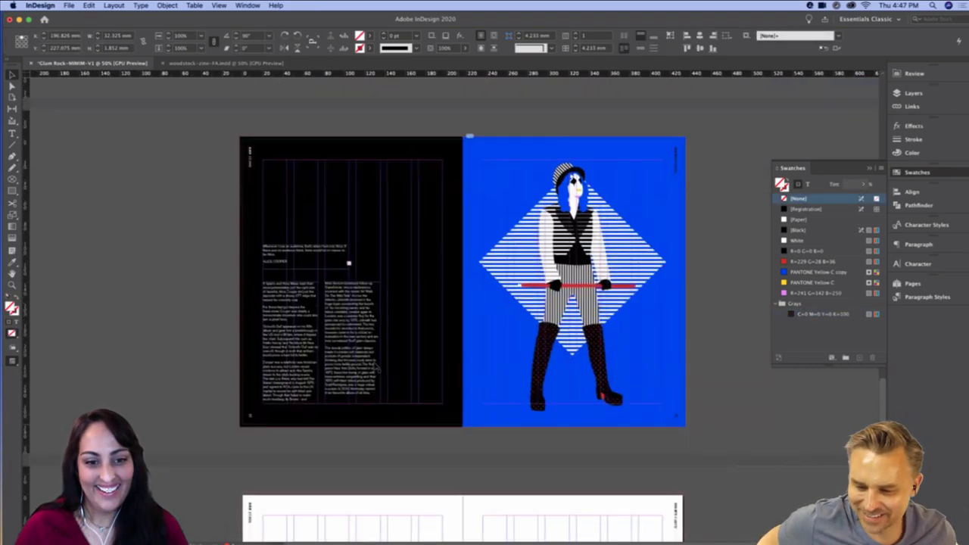
Paste the vertical reference image credit onto the blue page 13, near its lower left corner on the bottom margin
{"action": "left_click", "coordinate": [377, 371]}
{"action": "key", "text": "super+equal"}
{"action": "key", "text": "super+equal"}
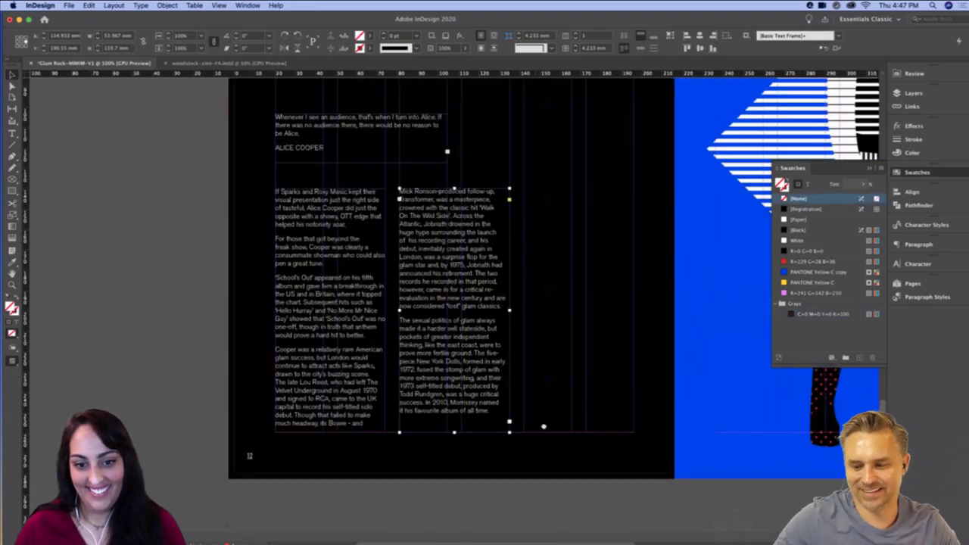
{"action": "scroll", "coordinate": [456, 514], "scroll_direction": "right", "scroll_amount": 5}
{"action": "left_click", "coordinate": [446, 493]}
{"action": "key", "text": "super+v"}
{"action": "left_click_drag", "start_coordinate": [457, 312], "coordinate": [507, 396]}
{"action": "left_click", "coordinate": [393, 482]}
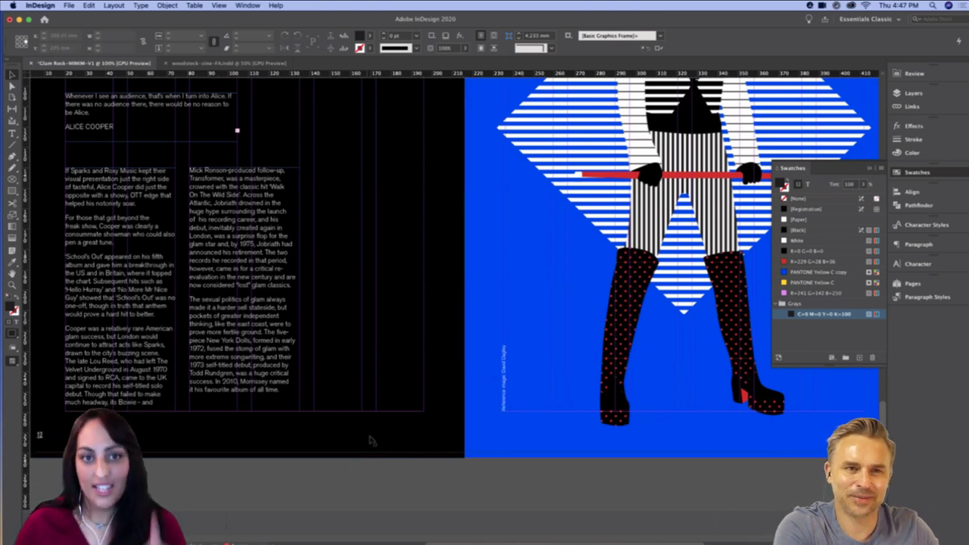
Apply the Quote paragraph style to the Alice Cooper quote above the body columns on page 12
{"action": "scroll", "coordinate": [343, 256], "scroll_direction": "up", "scroll_amount": 5}
{"action": "scroll", "coordinate": [344, 256], "scroll_direction": "left", "scroll_amount": 8}
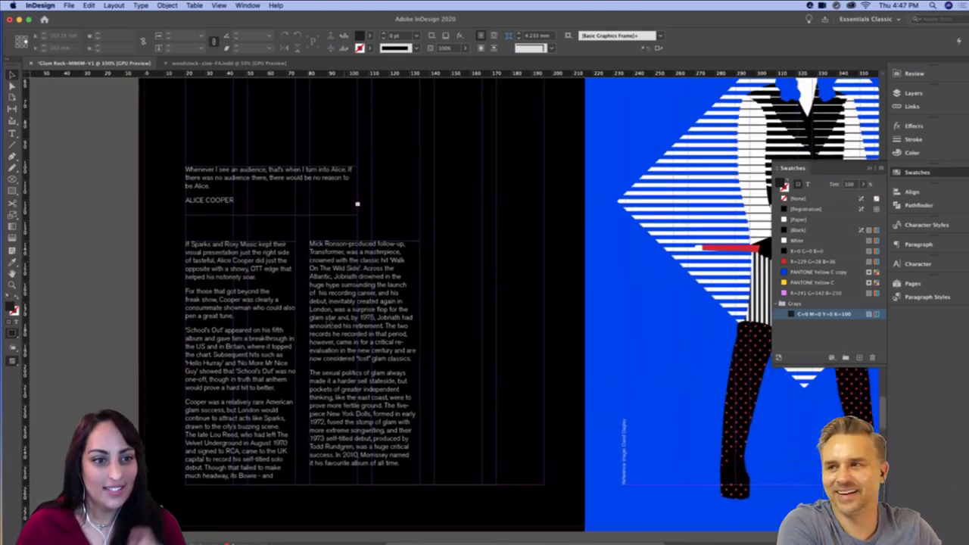
{"action": "double_click", "coordinate": [237, 200]}
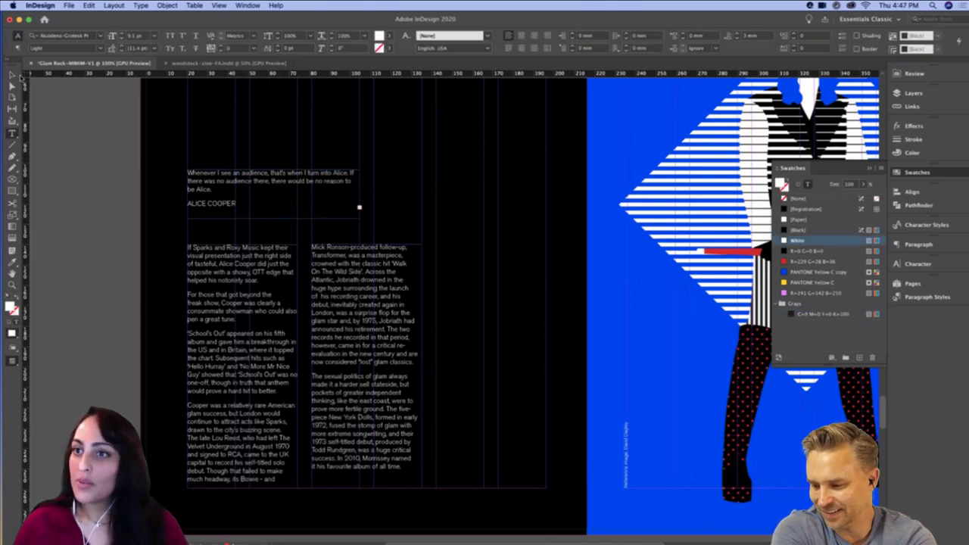
{"action": "triple_click", "coordinate": [224, 190]}
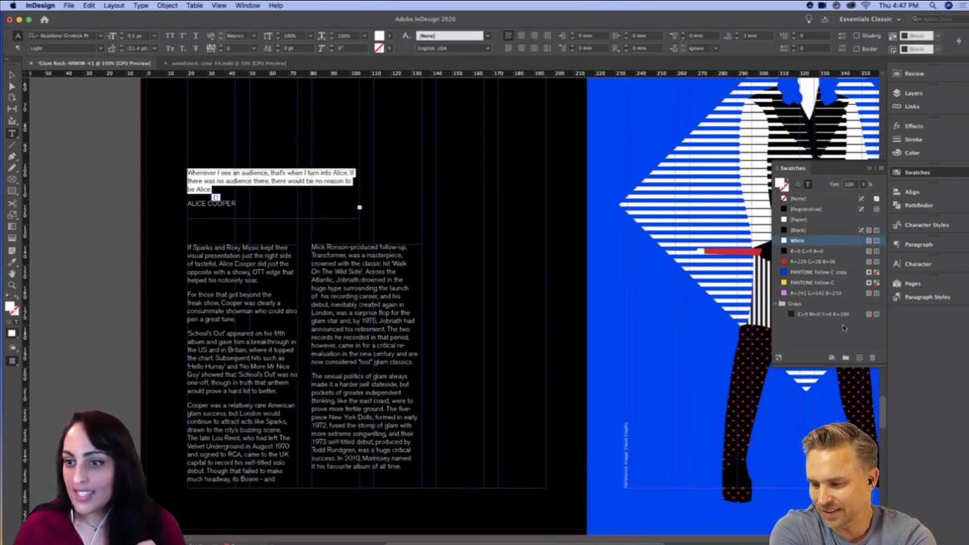
{"action": "left_click", "coordinate": [936, 245]}
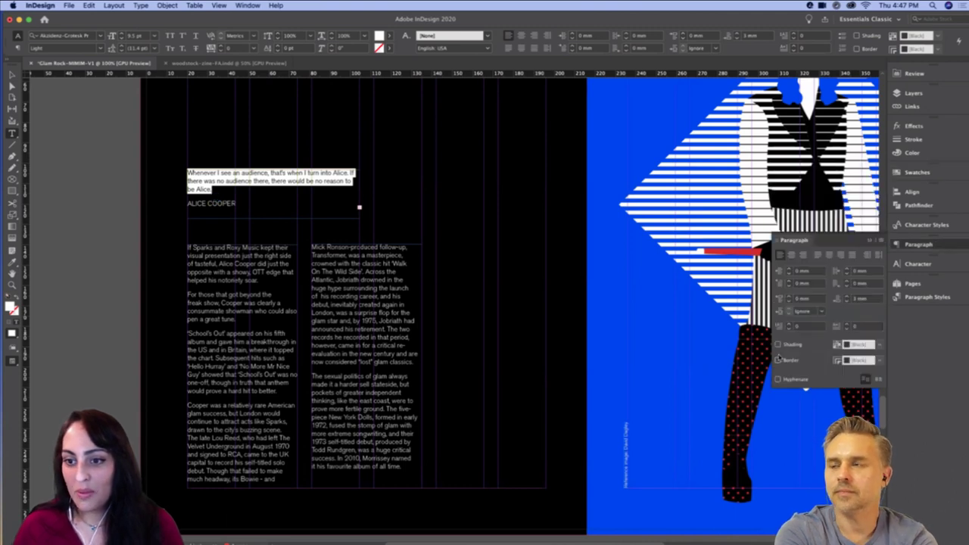
{"action": "left_click", "coordinate": [937, 298]}
{"action": "left_click", "coordinate": [804, 324]}
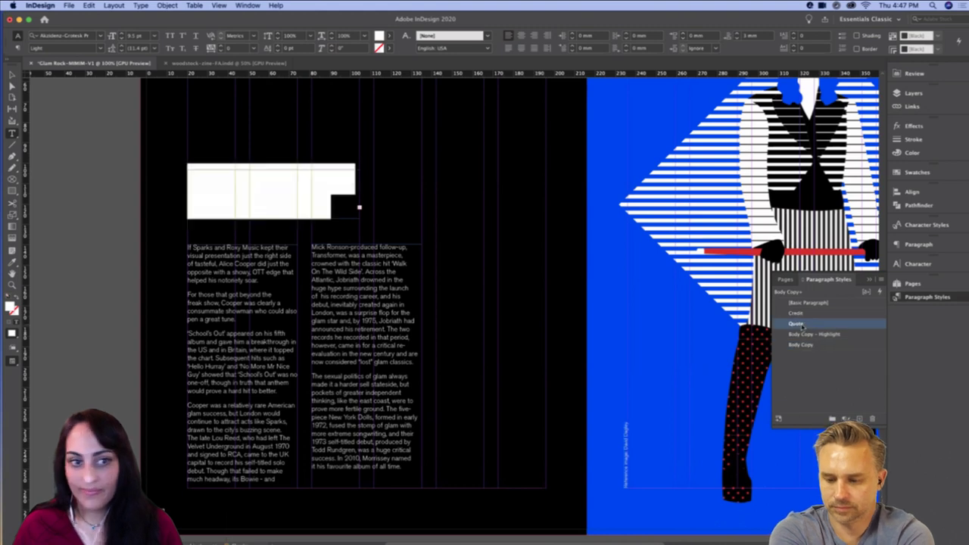
Select all text in the quote frame and colour it with the White swatch
{"action": "key", "text": "Escape"}
{"action": "triple_click", "coordinate": [299, 200]}
{"action": "key", "text": "super+a"}
{"action": "left_click", "coordinate": [940, 171]}
{"action": "left_click", "coordinate": [797, 240]}
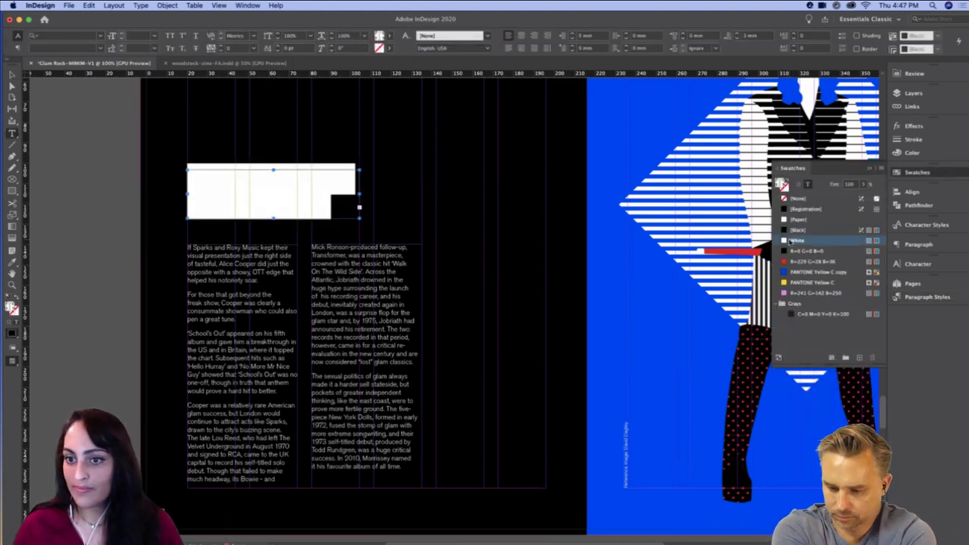
{"action": "key", "text": "Escape"}
Enlarge the quote frame upward and sideways to about 176 mm wide and 74 mm high to fit the whole quote
{"action": "left_click_drag", "start_coordinate": [360, 170], "coordinate": [361, 106]}
{"action": "scroll", "coordinate": [354, 210], "scroll_direction": "up", "scroll_amount": 2}
{"action": "left_click_drag", "start_coordinate": [353, 212], "coordinate": [427, 214]}
{"action": "left_click_drag", "start_coordinate": [304, 151], "coordinate": [304, 113]}
{"action": "left_click_drag", "start_coordinate": [428, 188], "coordinate": [476, 189]}
{"action": "scroll", "coordinate": [476, 190], "scroll_direction": "right", "scroll_amount": 3}
{"action": "left_click_drag", "start_coordinate": [408, 196], "coordinate": [471, 196]}
{"action": "scroll", "coordinate": [338, 257], "scroll_direction": "left", "scroll_amount": 3}
Apply the Credit paragraph style to the ALICE COOPER attribution and colour it Paper
{"action": "double_click", "coordinate": [167, 236]}
{"action": "left_click_drag", "start_coordinate": [156, 234], "coordinate": [304, 250]}
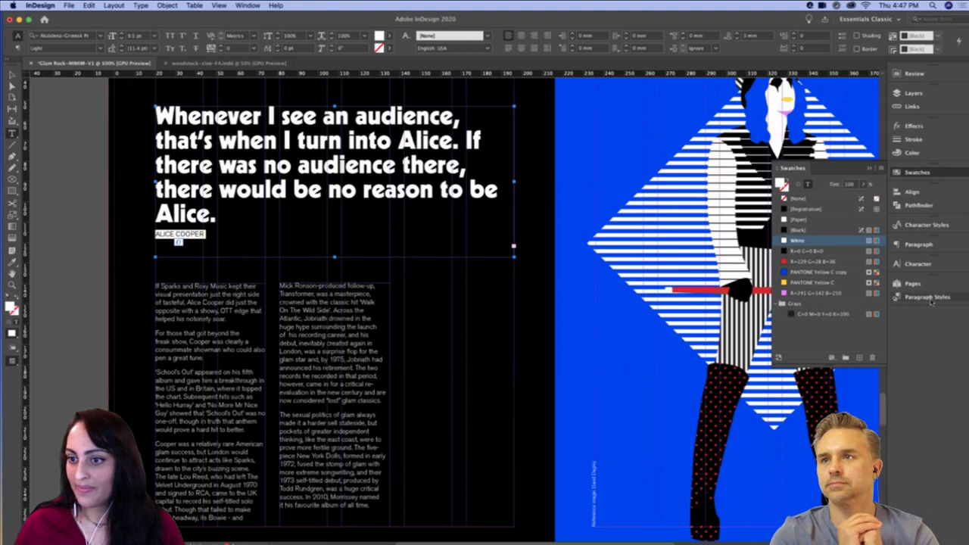
{"action": "left_click", "coordinate": [926, 296]}
{"action": "left_click", "coordinate": [802, 316]}
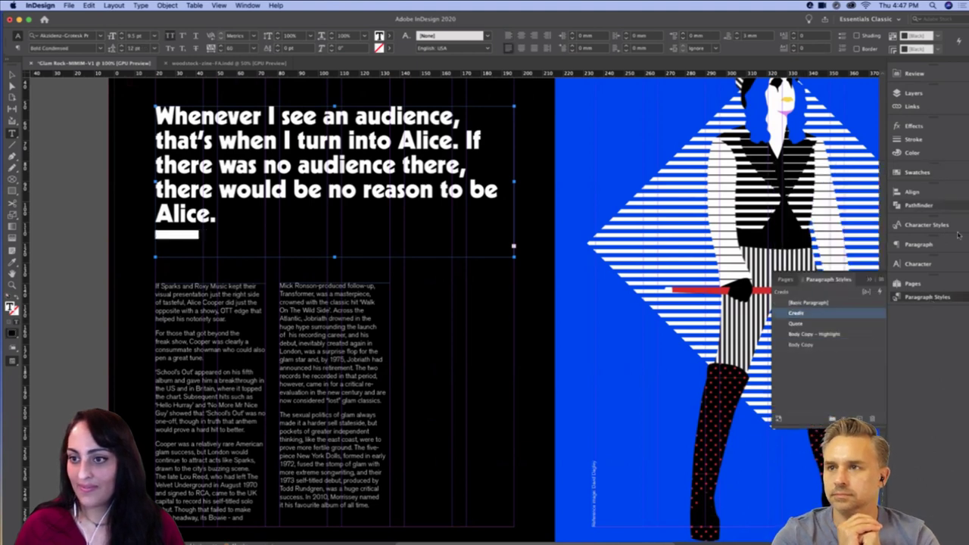
{"action": "left_click", "coordinate": [917, 172]}
{"action": "key", "text": "Escape"}
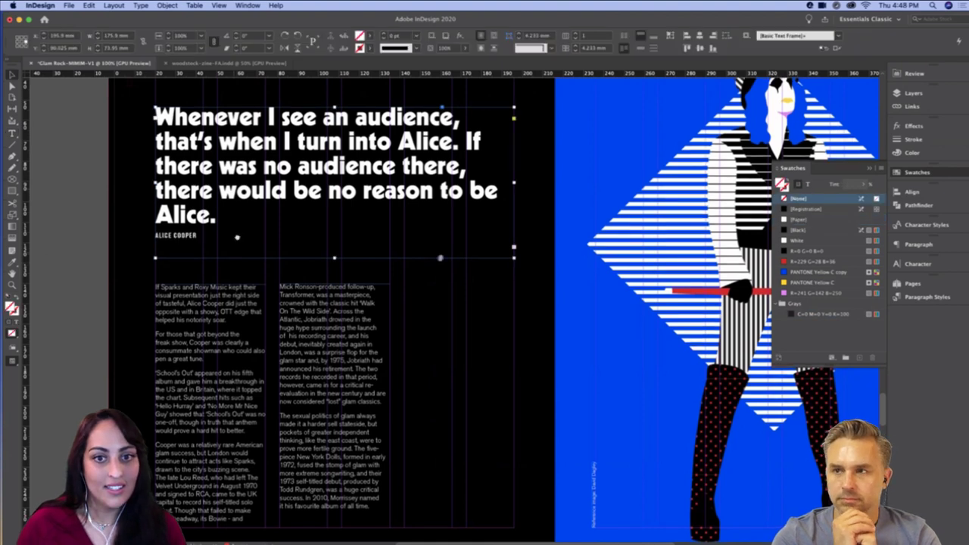
Narrow the quote frame to about 158 mm wide so the quote rewraps with shorter lines
{"action": "scroll", "coordinate": [491, 208], "scroll_direction": "up", "scroll_amount": 3}
{"action": "left_click_drag", "start_coordinate": [519, 237], "coordinate": [480, 237]}
{"action": "left_click", "coordinate": [92, 275]}
{"action": "left_click_drag", "start_coordinate": [94, 275], "coordinate": [180, 297]}
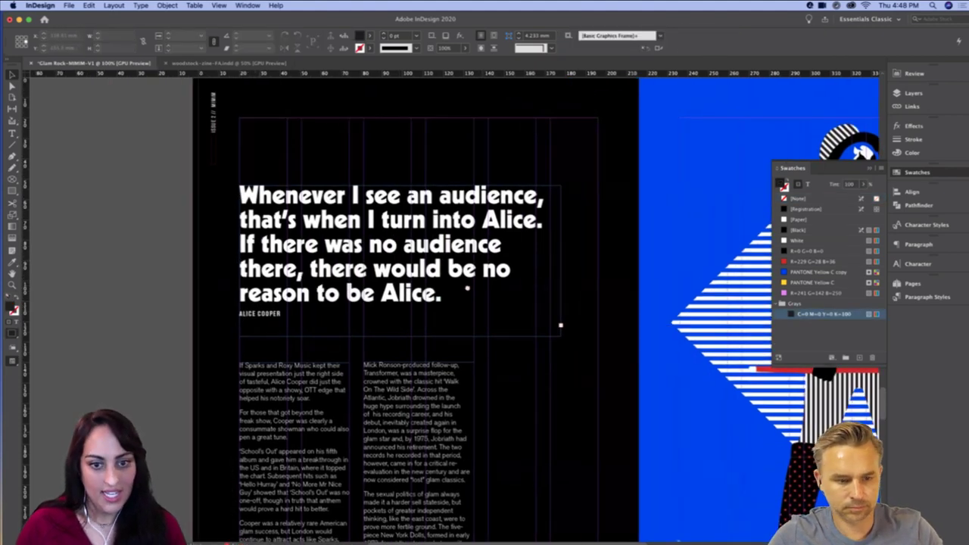
{"action": "scroll", "coordinate": [482, 430], "scroll_direction": "down", "scroll_amount": 5}
{"action": "scroll", "coordinate": [424, 356], "scroll_direction": "up", "scroll_amount": 3}
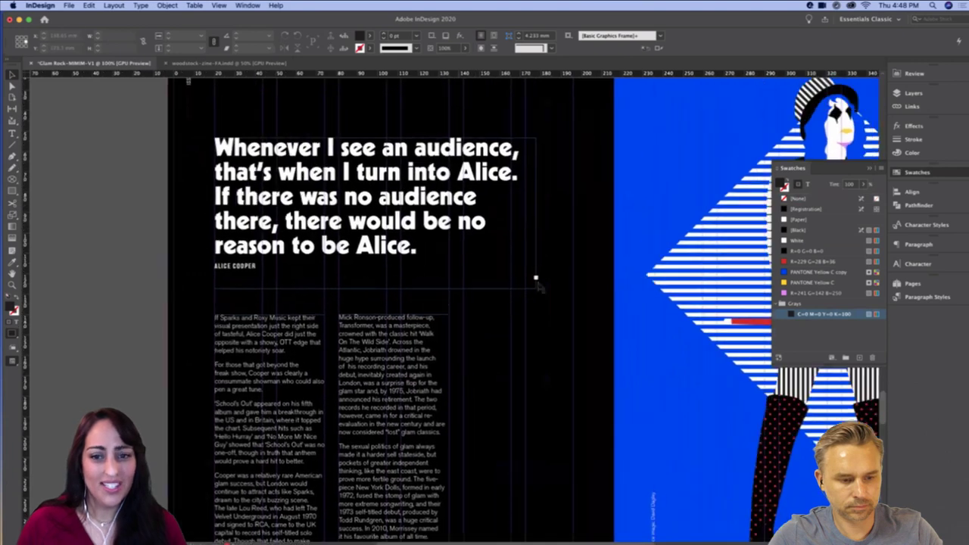
Extend the quote frame down to the top of the body columns and preview the spread without guides
{"action": "left_click", "coordinate": [360, 282]}
{"action": "left_click_drag", "start_coordinate": [375, 288], "coordinate": [375, 311]}
{"action": "triple_click", "coordinate": [258, 293]}
{"action": "key", "text": "BackSpace"}
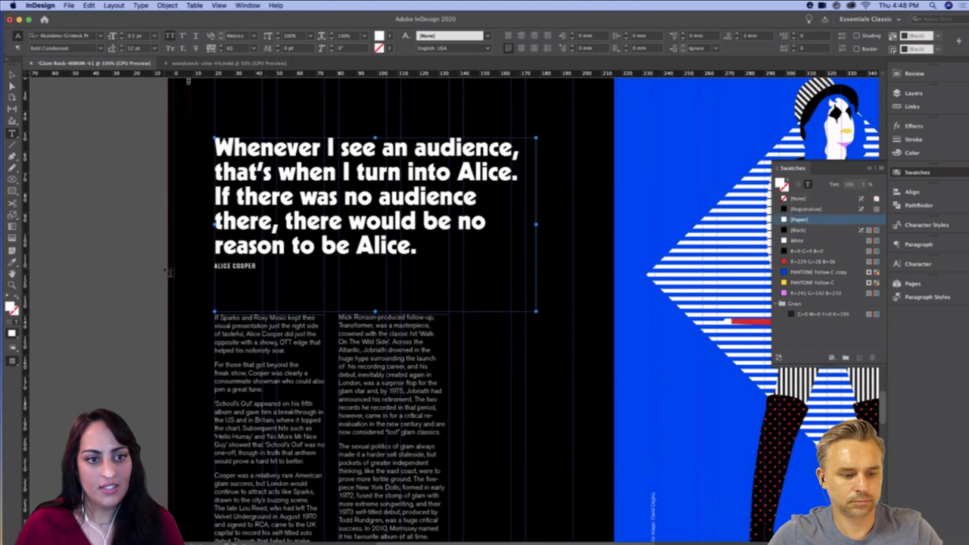
{"action": "key", "text": "Escape"}
{"action": "key", "text": "super+shift+a"}
{"action": "key", "text": "shift+w"}
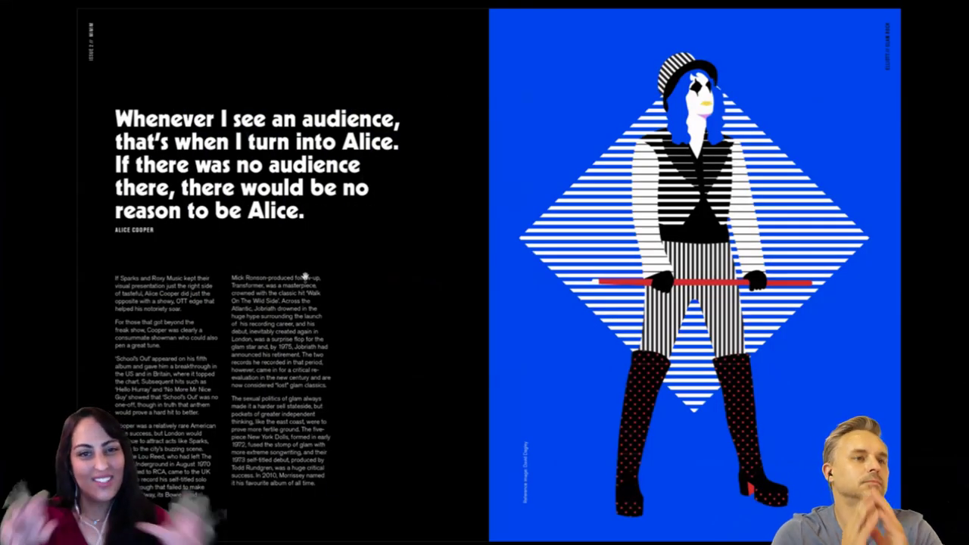
Select both body copy columns on page 12 and lower their tops, leaving them about 89 mm high
{"action": "key", "text": "Escape"}
{"action": "scroll", "coordinate": [327, 293], "scroll_direction": "down", "scroll_amount": 3}
{"action": "scroll", "coordinate": [362, 370], "scroll_direction": "left", "scroll_amount": 4}
{"action": "scroll", "coordinate": [364, 375], "scroll_direction": "up", "scroll_amount": 1}
{"action": "left_click", "coordinate": [397, 457]}
{"action": "left_click", "coordinate": [409, 509]}
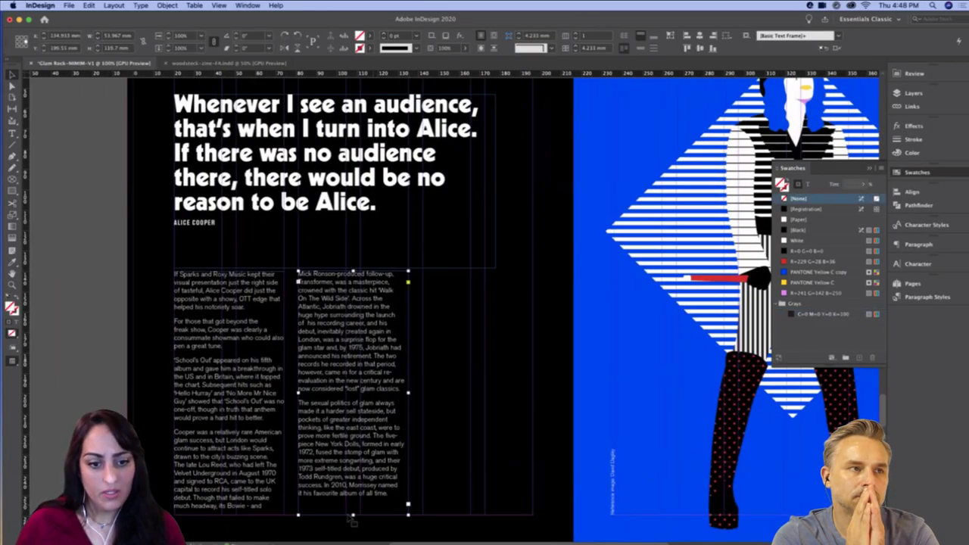
{"action": "left_click", "coordinate": [243, 478], "text": "shift"}
{"action": "left_click", "coordinate": [341, 455], "text": "shift"}
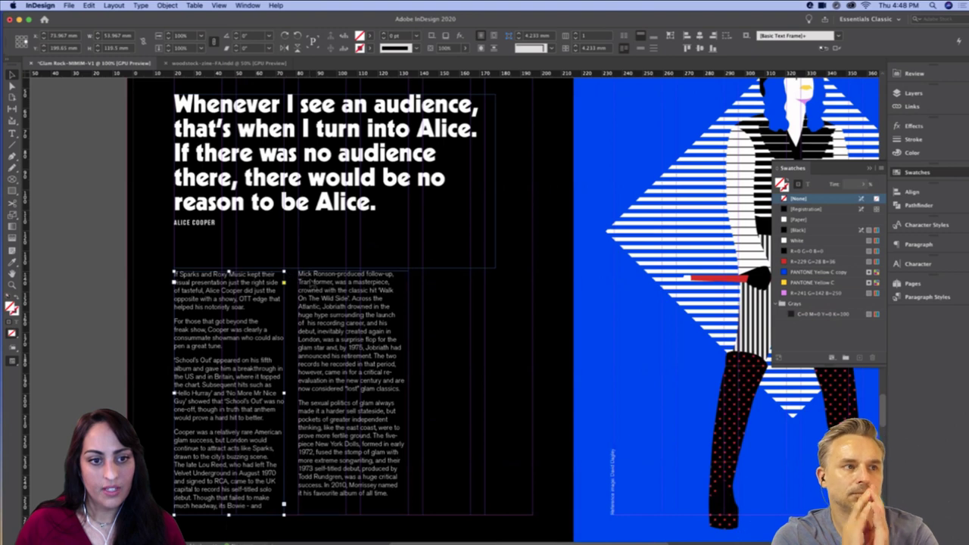
{"action": "left_click", "coordinate": [301, 274], "text": "shift"}
{"action": "left_click_drag", "start_coordinate": [290, 272], "coordinate": [291, 335]}
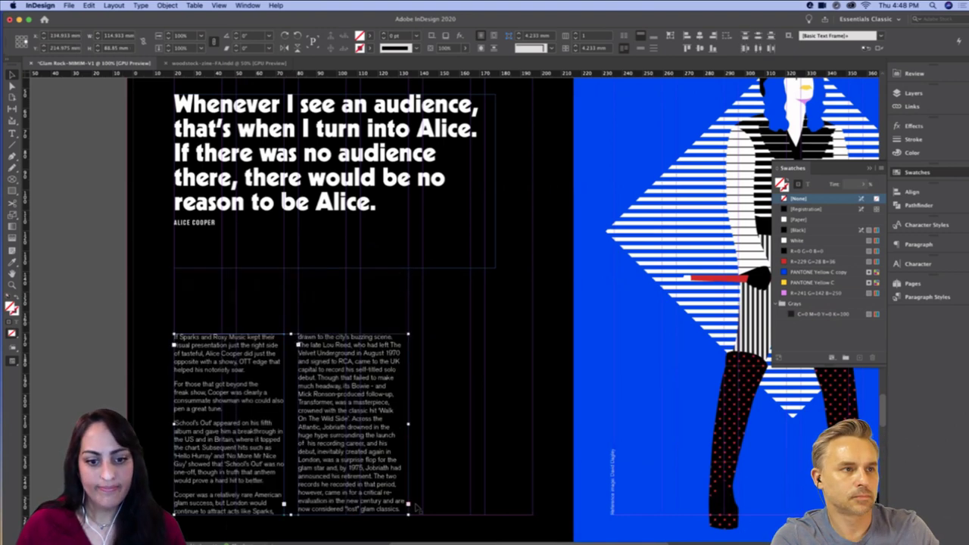
Flow the overset text into a third column frame of matching height, and lower the tops of all three columns together
{"action": "left_click_drag", "start_coordinate": [429, 336], "coordinate": [543, 519]}
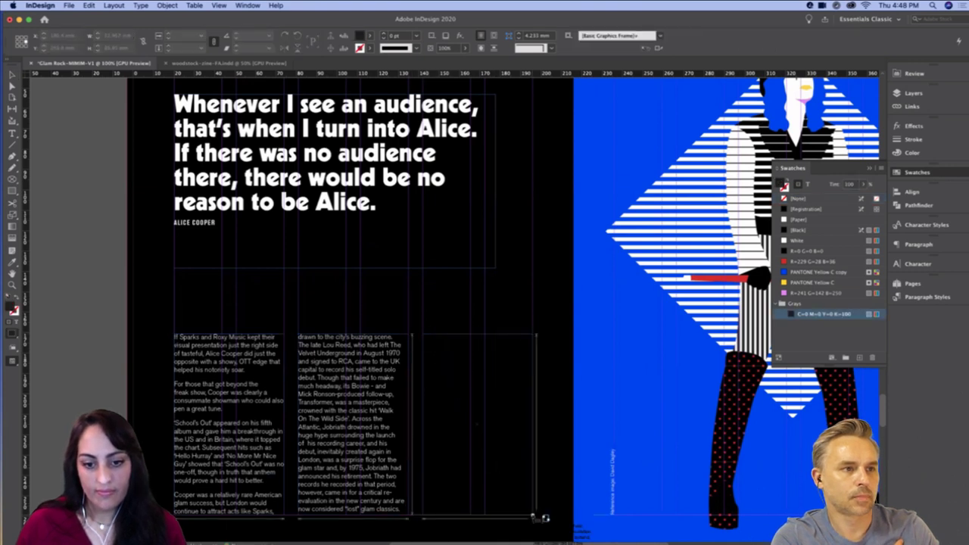
{"action": "left_click", "coordinate": [438, 505]}
{"action": "left_click", "coordinate": [236, 433]}
{"action": "left_click", "coordinate": [342, 444], "text": "shift"}
{"action": "left_click", "coordinate": [466, 428], "text": "shift"}
{"action": "left_click_drag", "start_coordinate": [353, 334], "coordinate": [355, 356]}
Move the quote down closer to the body columns, shorten its frame, and preview the spread
{"action": "left_click", "coordinate": [338, 307]}
{"action": "left_click_drag", "start_coordinate": [310, 164], "coordinate": [311, 230]}
{"action": "key", "text": "alt+super+c"}
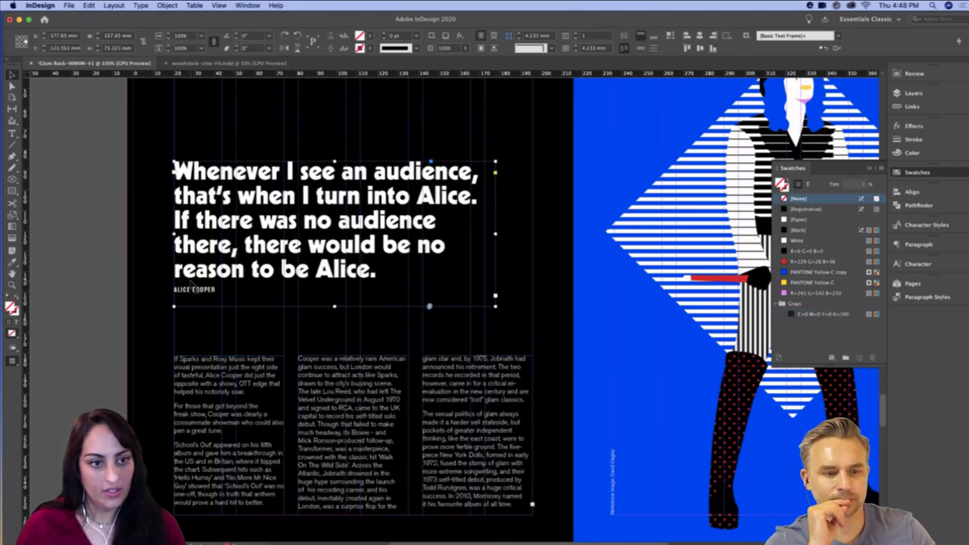
{"action": "key", "text": "shift+w"}
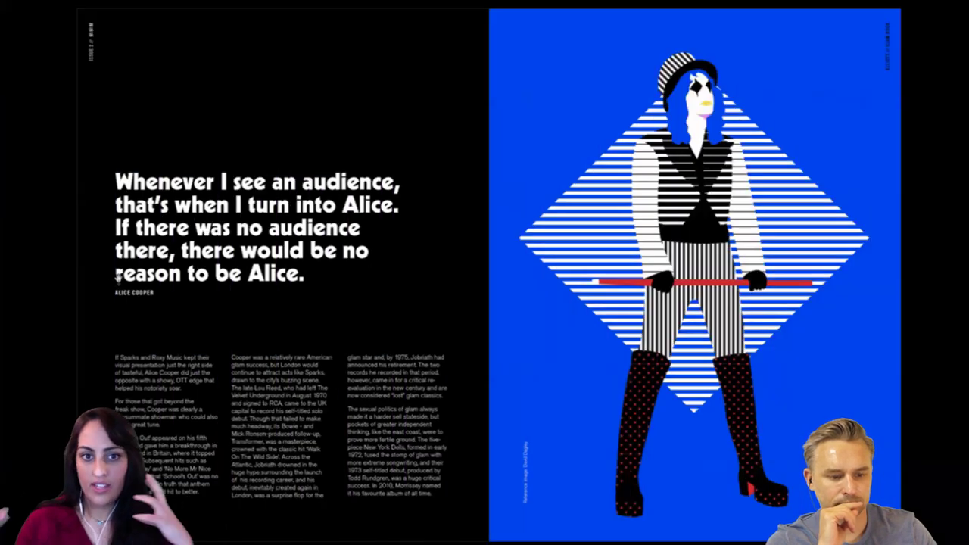
{"action": "key", "text": "shift+w"}
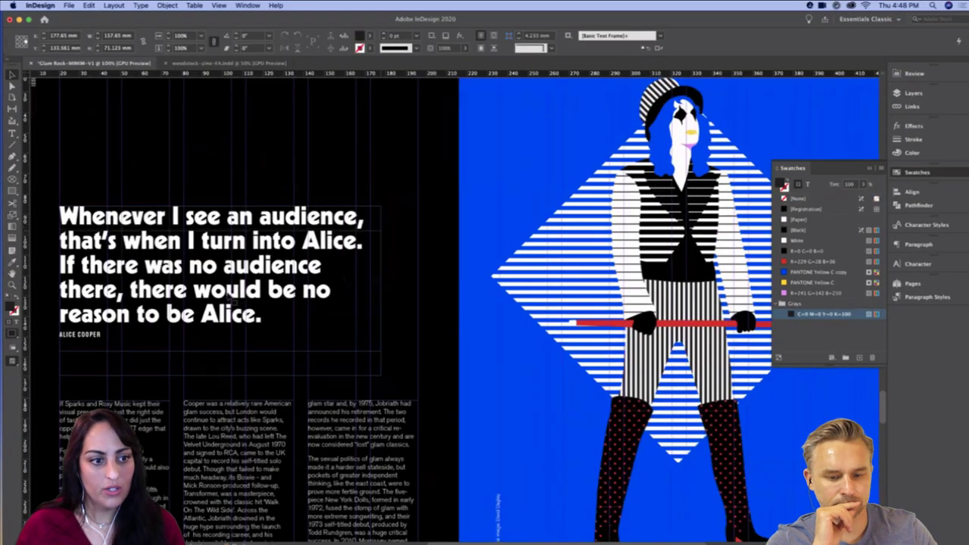
{"action": "key", "text": "shift+w"}
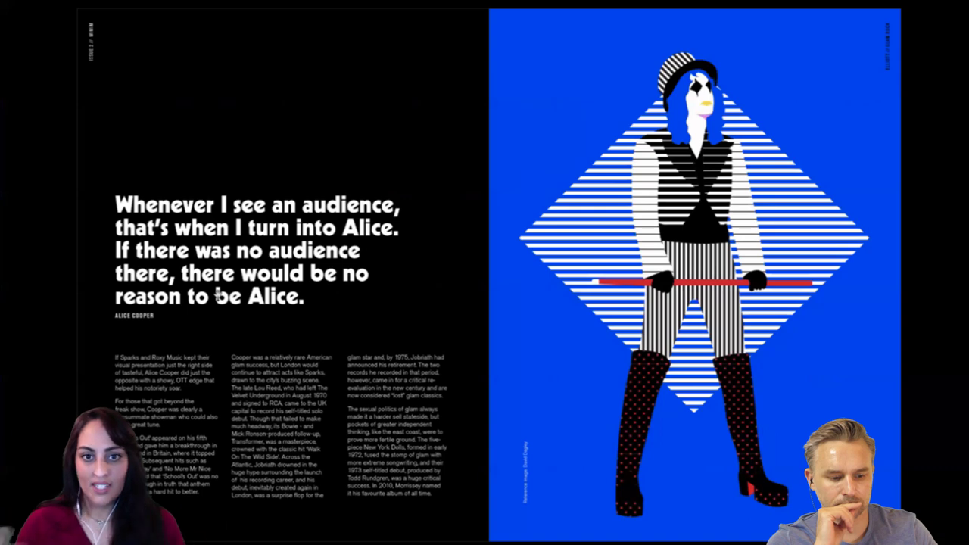
{"action": "key", "text": "shift+w"}
Copy the thin white vertical divider lines from the body columns on red page 11 and return to page 12
{"action": "scroll", "coordinate": [477, 243], "scroll_direction": "up", "scroll_amount": 10}
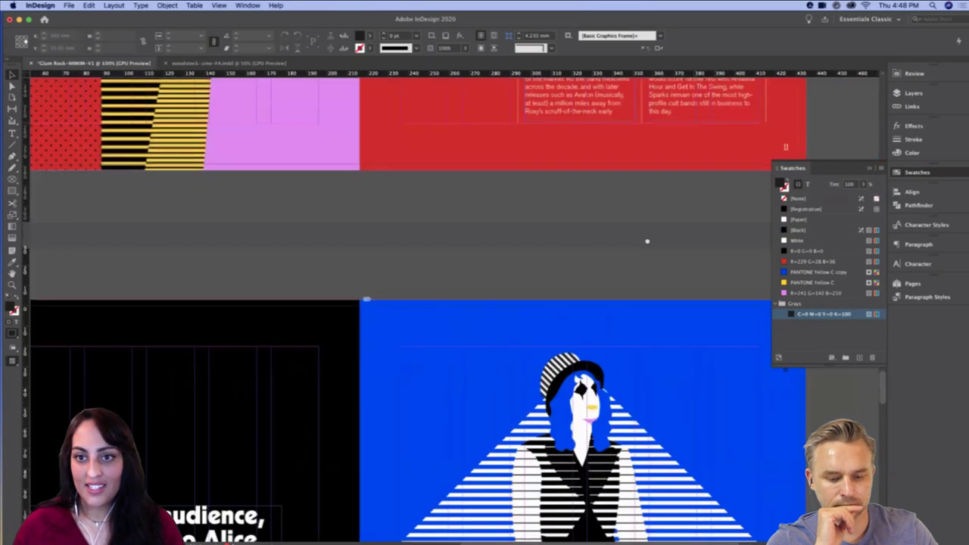
{"action": "left_click", "coordinate": [599, 262]}
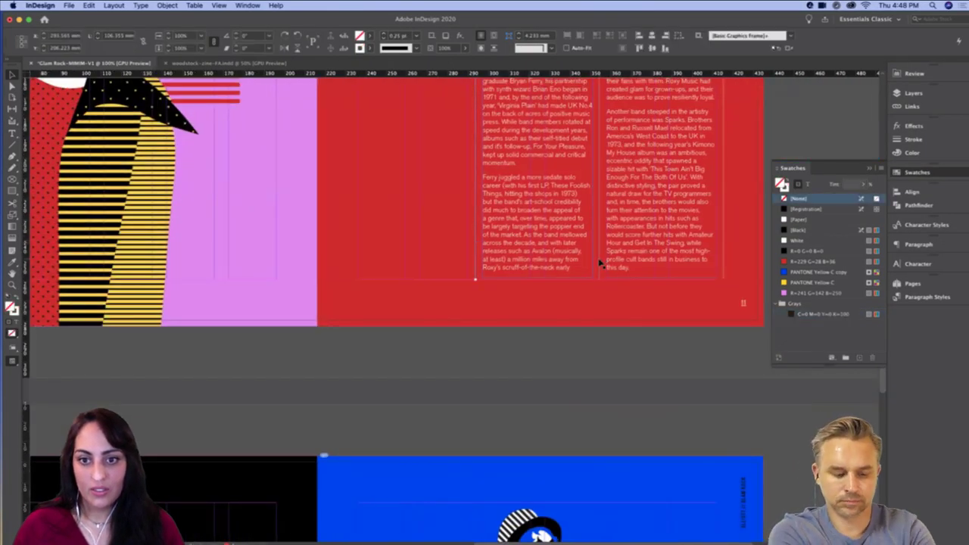
{"action": "left_click", "coordinate": [725, 280]}
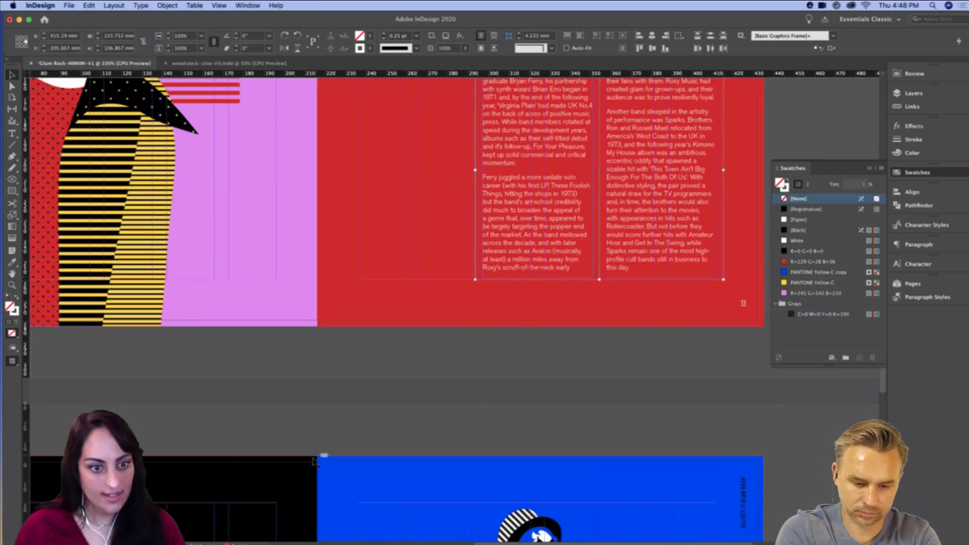
{"action": "left_click_drag", "start_coordinate": [321, 458], "coordinate": [527, 221]}
{"action": "key", "text": "super+z"}
{"action": "left_click", "coordinate": [258, 467]}
{"action": "left_click_drag", "start_coordinate": [258, 467], "coordinate": [495, 474]}
{"action": "scroll", "coordinate": [495, 475], "scroll_direction": "up", "scroll_amount": 5}
{"action": "scroll", "coordinate": [495, 475], "scroll_direction": "left", "scroll_amount": 1}
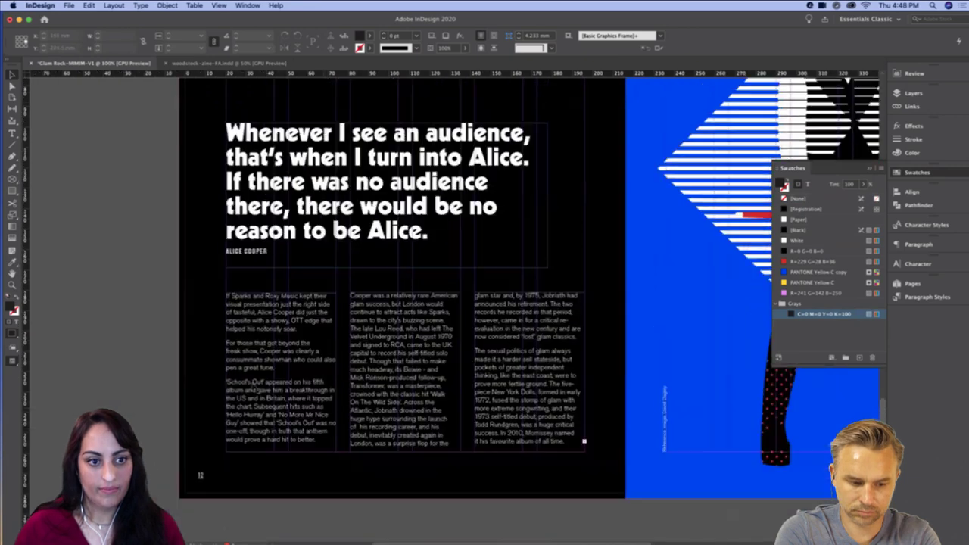
Place the three divider lines along the left side of each page 12 column, shorten them to about 78 mm, and preview the spread
{"action": "left_click_drag", "start_coordinate": [138, 350], "coordinate": [392, 269]}
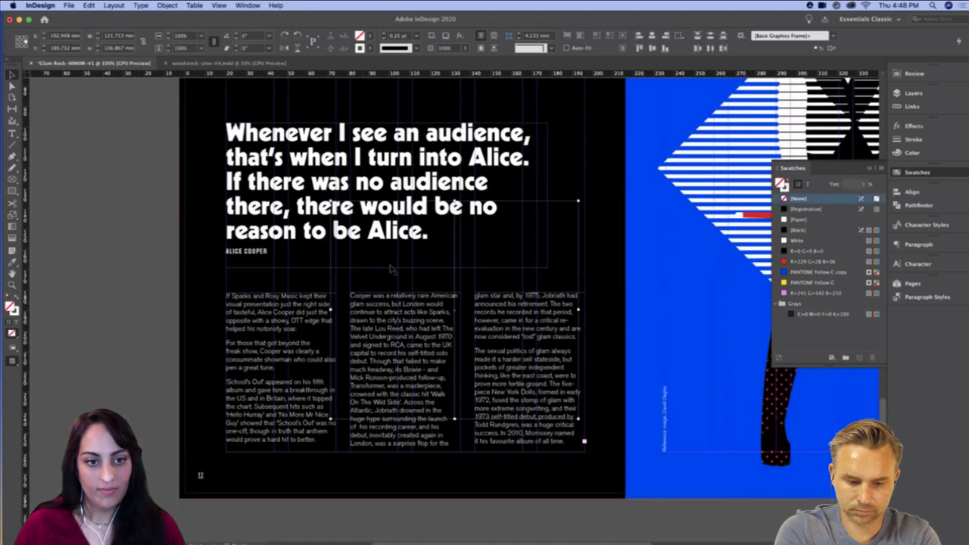
{"action": "left_click_drag", "start_coordinate": [331, 286], "coordinate": [221, 320]}
{"action": "left_click", "coordinate": [352, 296]}
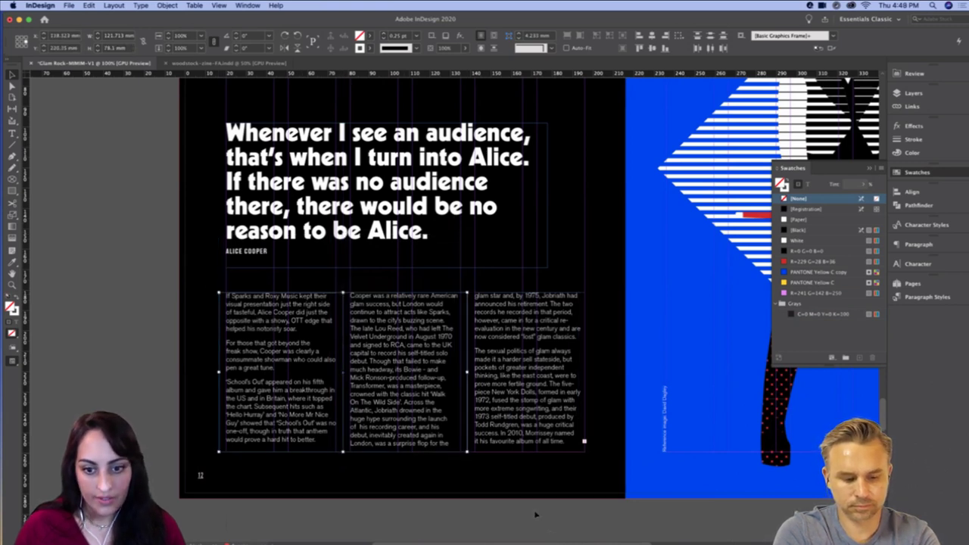
{"action": "left_click", "coordinate": [556, 538]}
{"action": "left_click", "coordinate": [583, 448]}
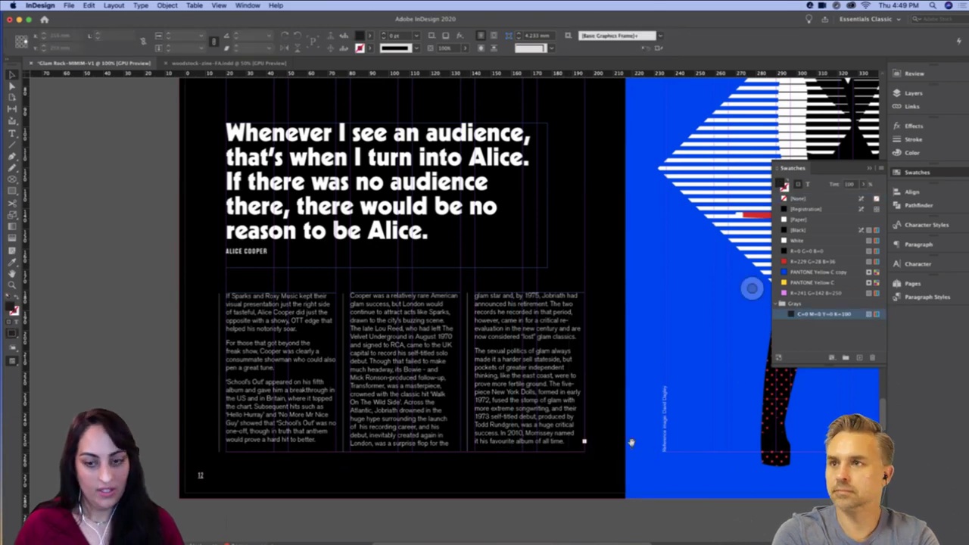
{"action": "key", "text": "shift+w"}
{"action": "key", "text": "Escape"}
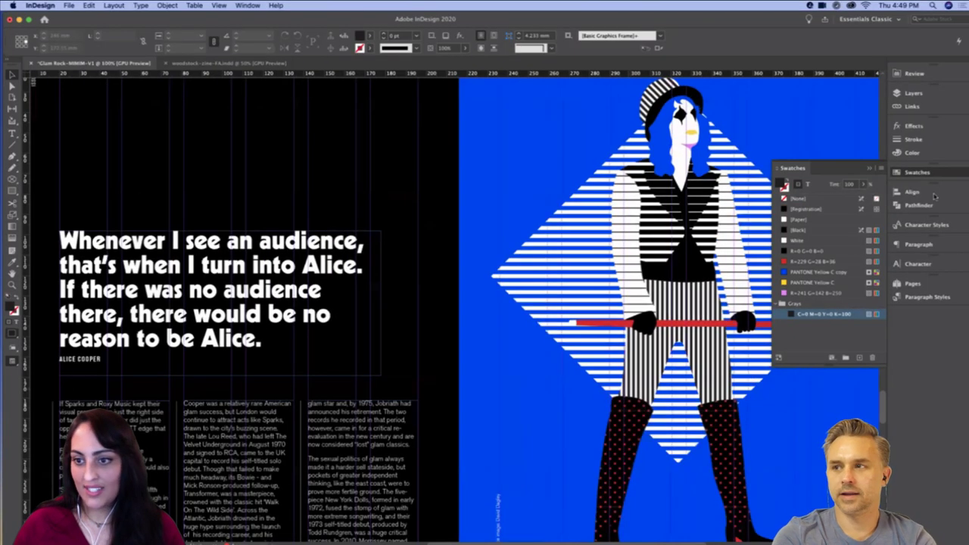
{"action": "left_click_drag", "start_coordinate": [883, 406], "coordinate": [885, 413]}
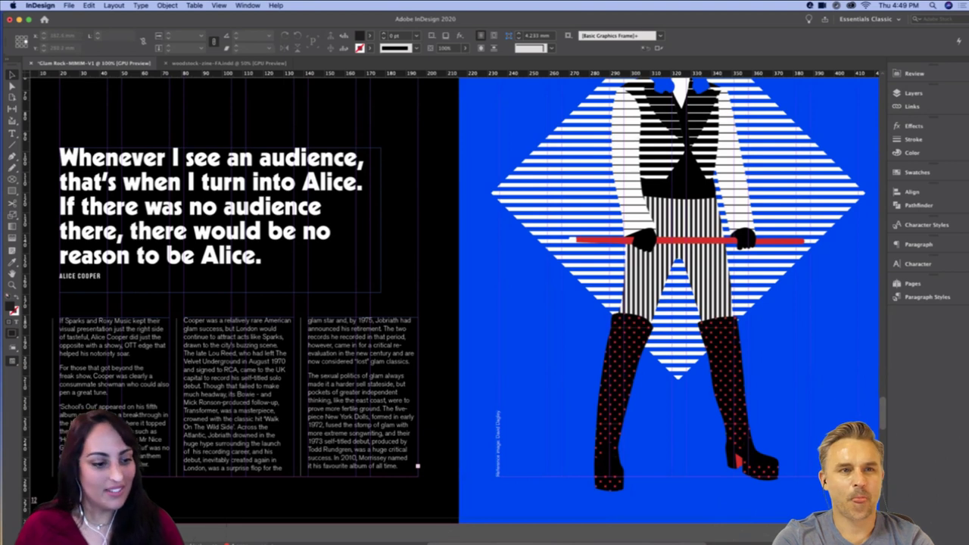
Switch to Finder, browse the photos in Images for Illustration, and preview the singer in the white top hat and jacket at full size
{"action": "left_click", "coordinate": [164, 530]}
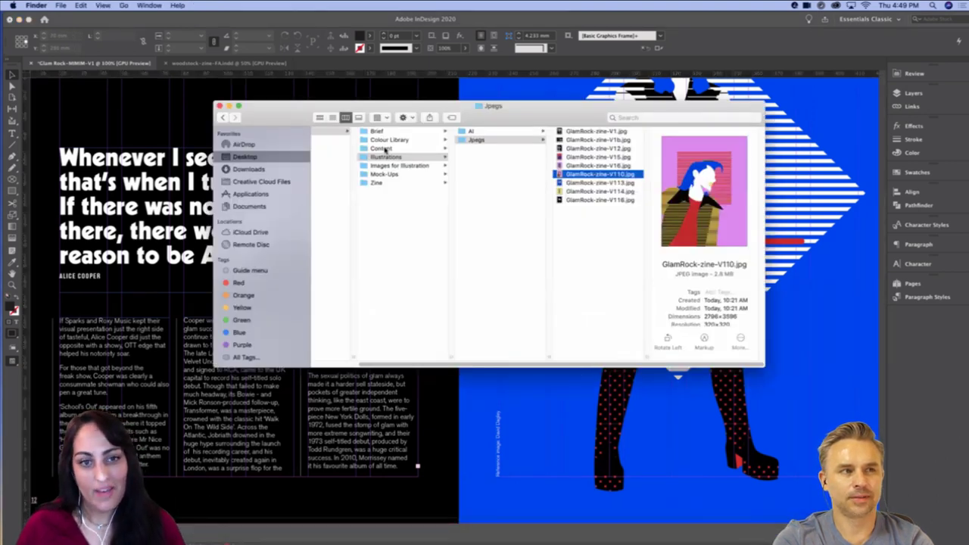
{"action": "left_click_drag", "start_coordinate": [349, 108], "coordinate": [405, 140]}
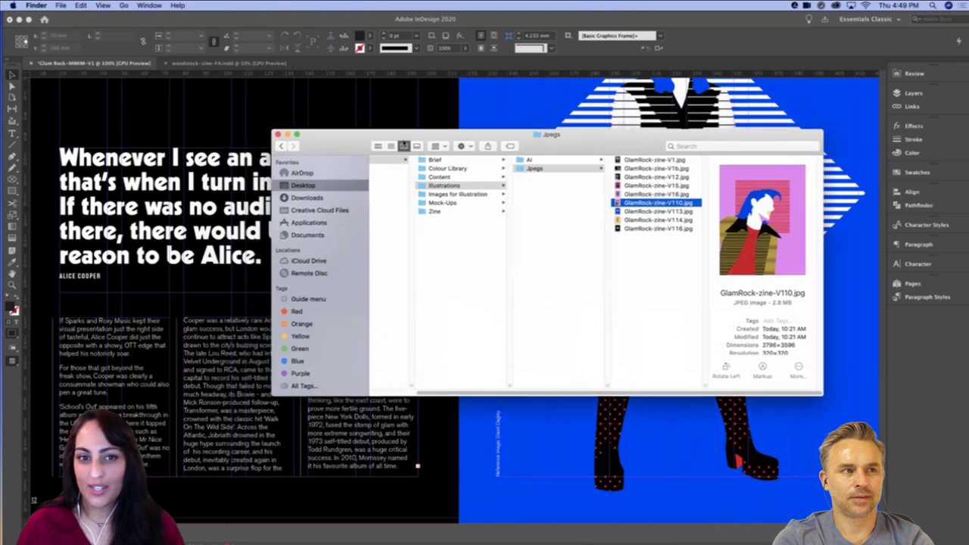
{"action": "left_click", "coordinate": [451, 198]}
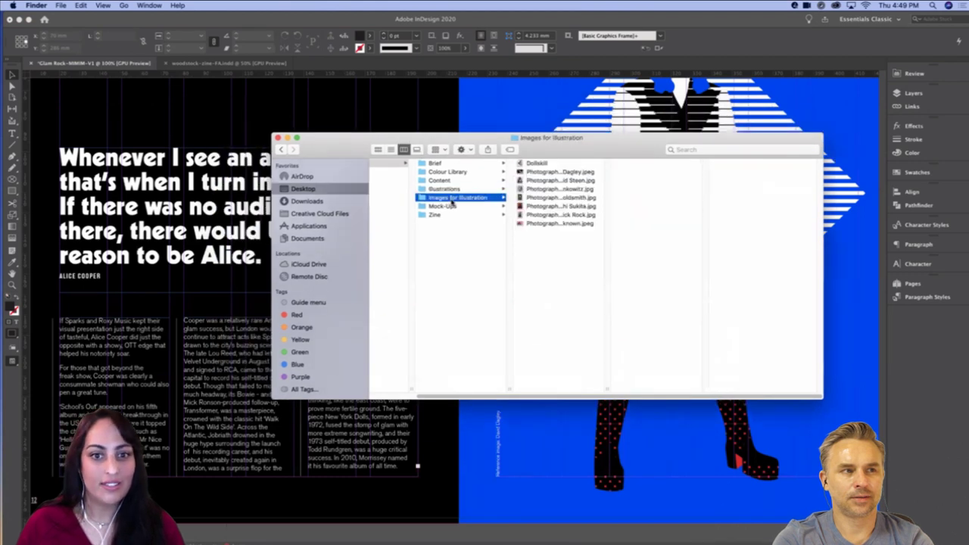
{"action": "left_click", "coordinate": [551, 215]}
{"action": "left_click", "coordinate": [548, 205]}
{"action": "left_click", "coordinate": [531, 181]}
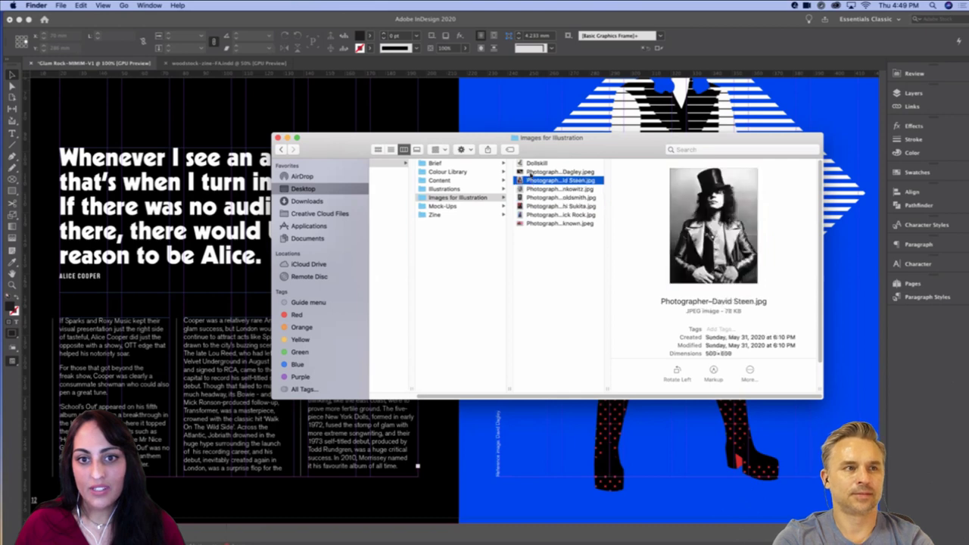
{"action": "left_click", "coordinate": [527, 164]}
{"action": "left_click", "coordinate": [530, 172]}
{"action": "left_click", "coordinate": [532, 180]}
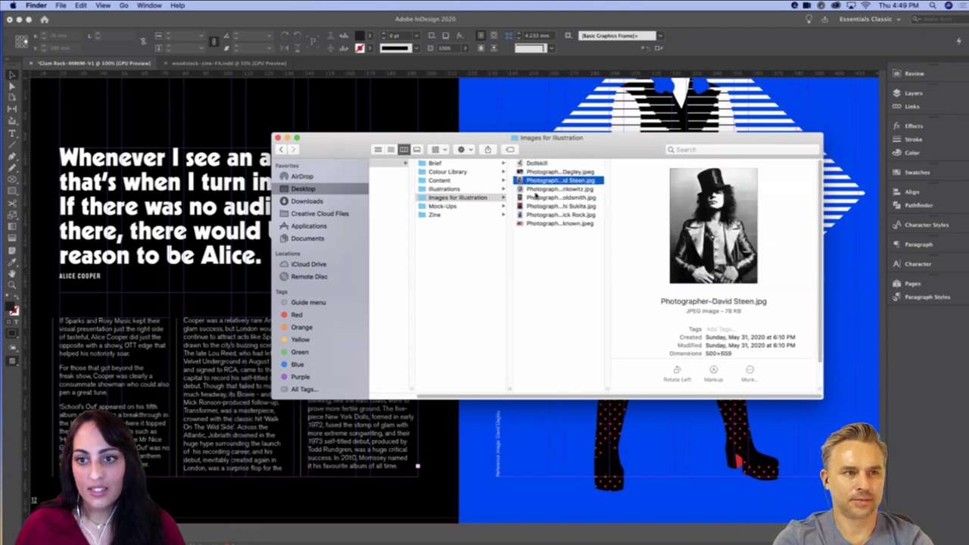
{"action": "left_click", "coordinate": [535, 197]}
{"action": "key", "text": "space"}
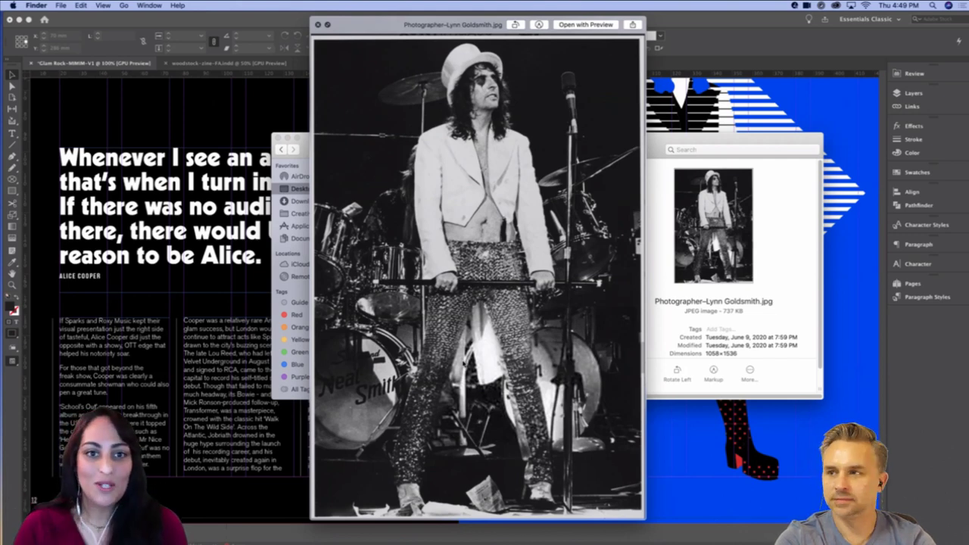
{"action": "left_click", "coordinate": [318, 25]}
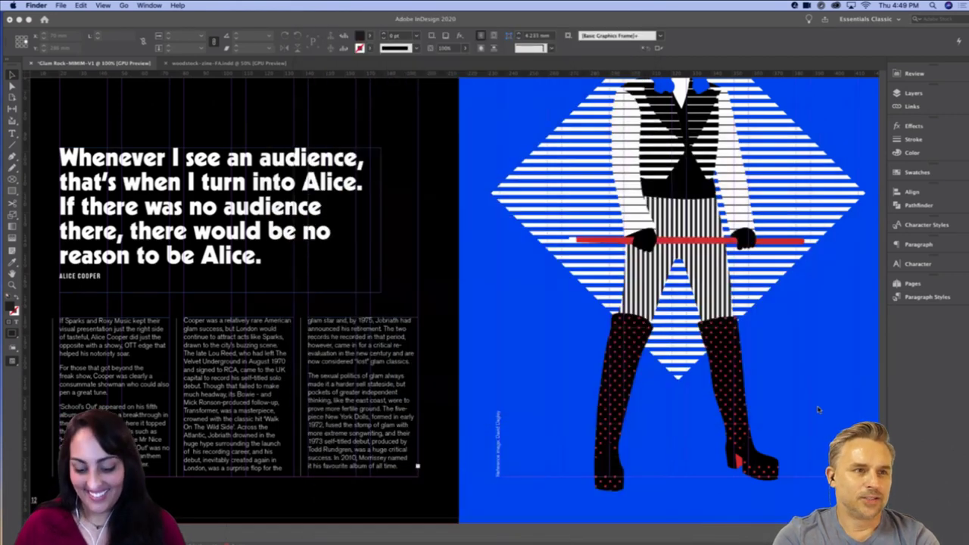
Return to the InDesign layout, review the finished spreads back to yellow page 3, and preview that article page without guides
{"action": "left_click", "coordinate": [819, 410]}
{"action": "key", "text": "super+minus"}
{"action": "key", "text": "super+minus"}
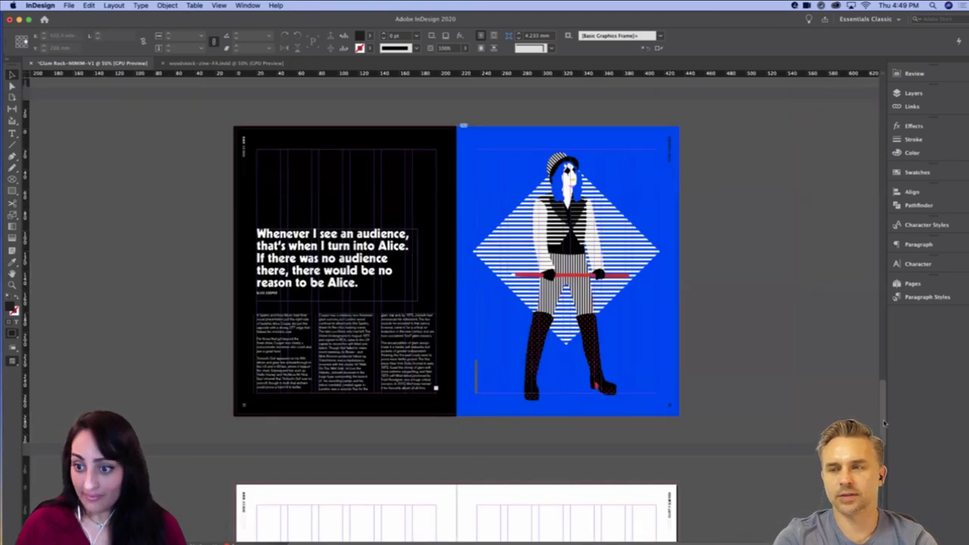
{"action": "left_click_drag", "start_coordinate": [882, 423], "coordinate": [876, 355]}
{"action": "scroll", "coordinate": [876, 355], "scroll_direction": "up", "scroll_amount": 2}
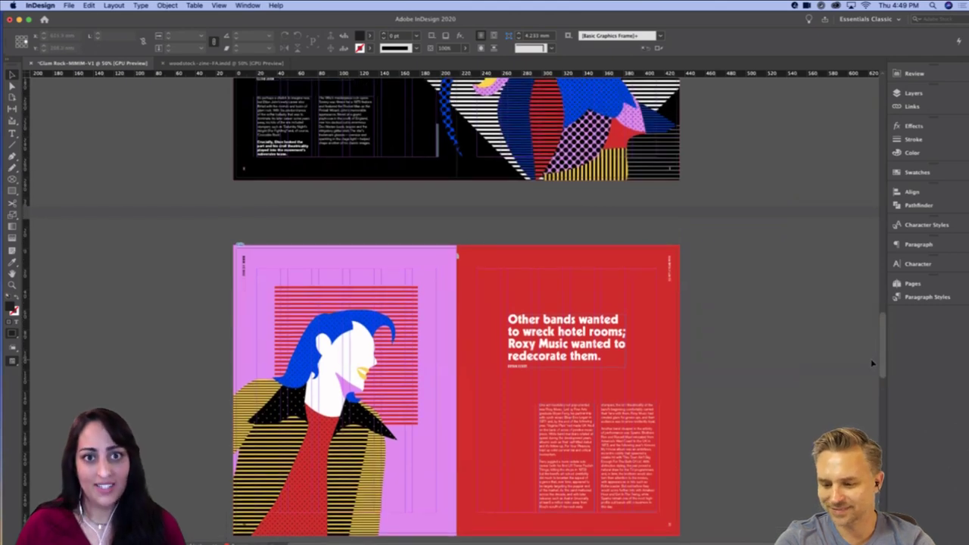
{"action": "left_click_drag", "start_coordinate": [885, 329], "coordinate": [880, 186]}
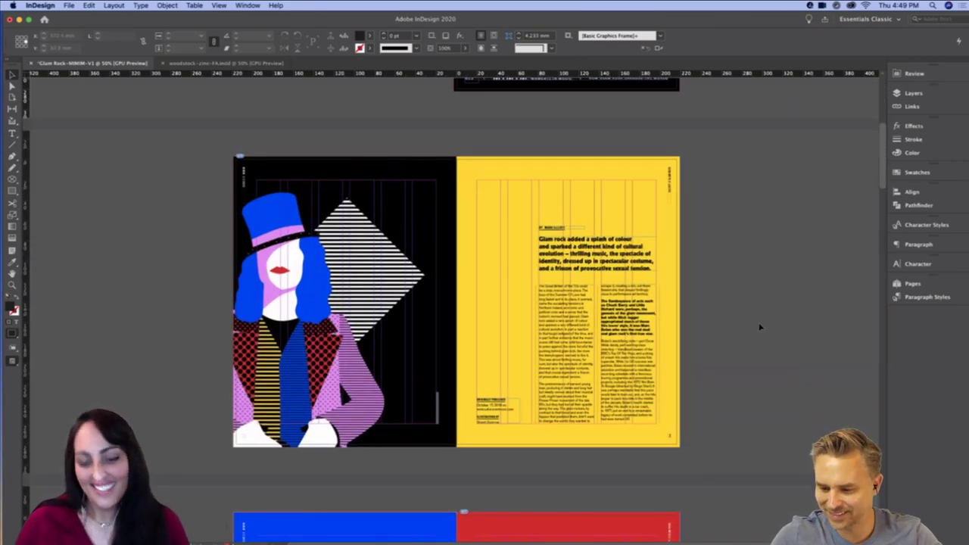
{"action": "key", "text": "super+equal"}
{"action": "key", "text": "super+equal"}
{"action": "scroll", "coordinate": [508, 316], "scroll_direction": "right", "scroll_amount": 5}
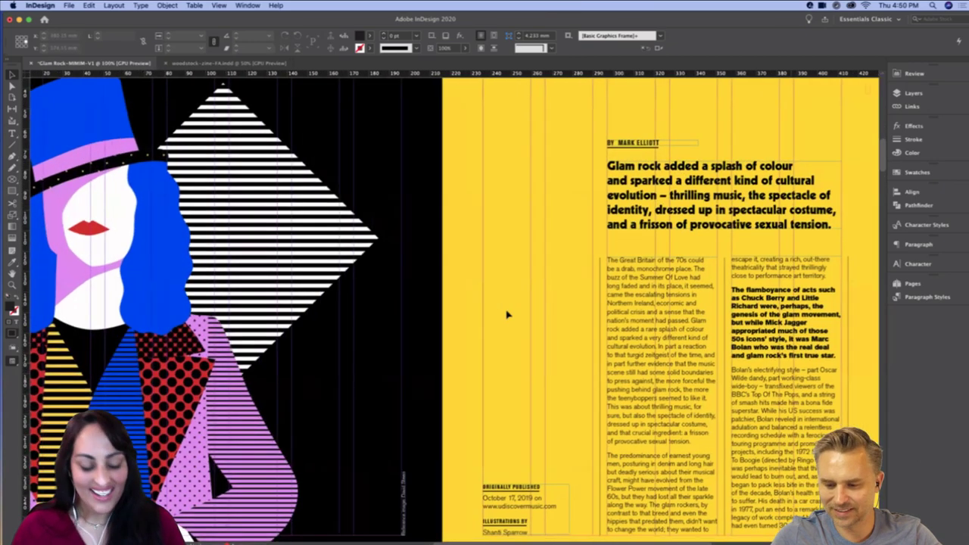
{"action": "scroll", "coordinate": [508, 316], "scroll_direction": "down", "scroll_amount": 1}
{"action": "key", "text": "w"}
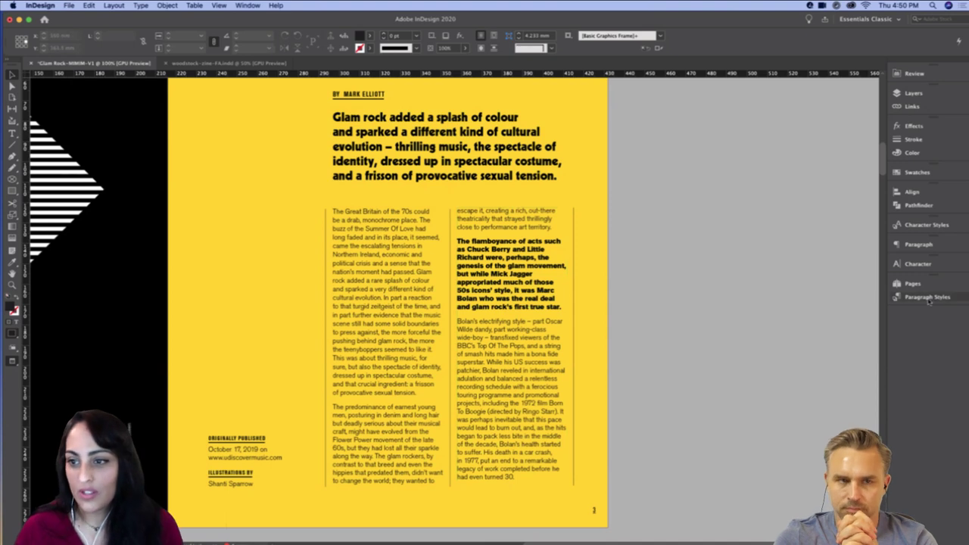
In page 3's first body column, set tracking to 20 on the "buzz of the Summer Of Love" line and -20 on the following line
{"action": "triple_click", "coordinate": [379, 214]}
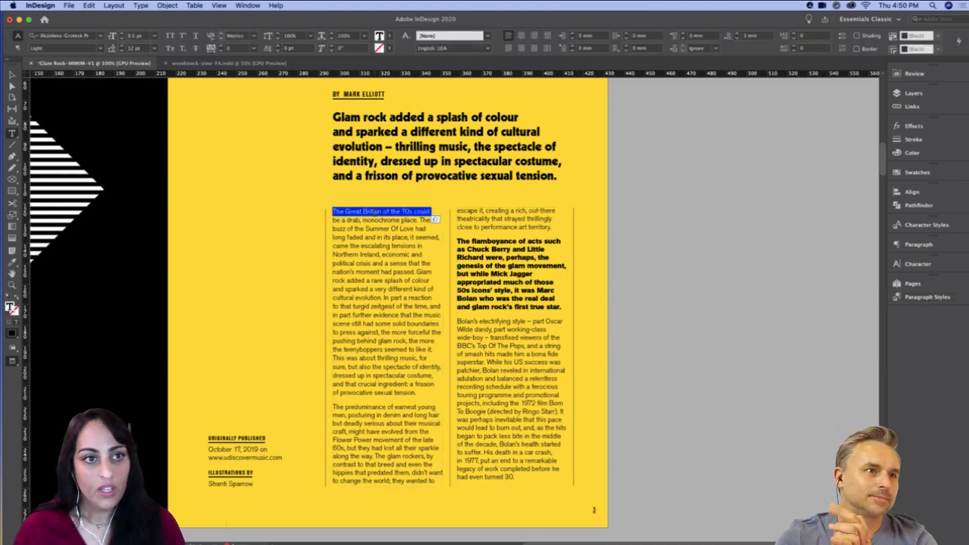
{"action": "left_click", "coordinate": [409, 266]}
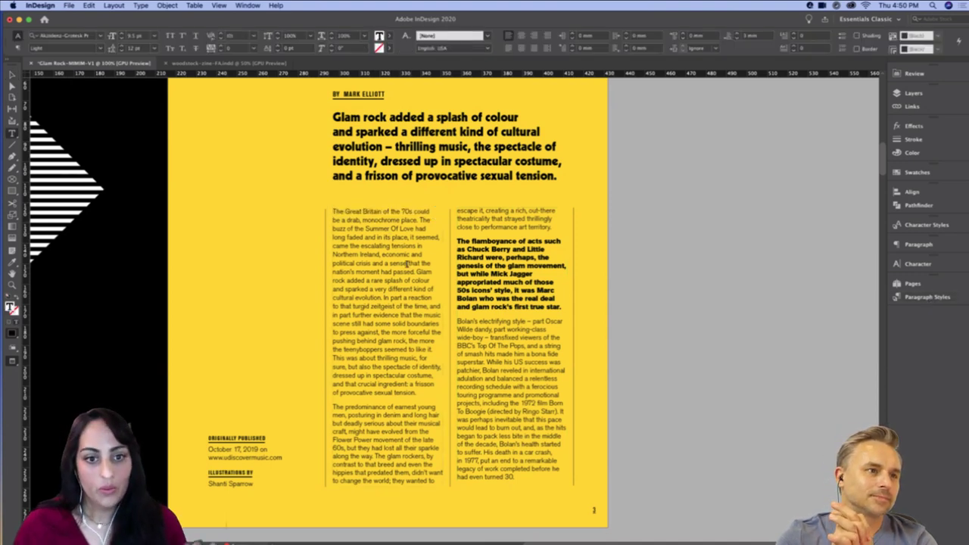
{"action": "key", "text": "super+equal"}
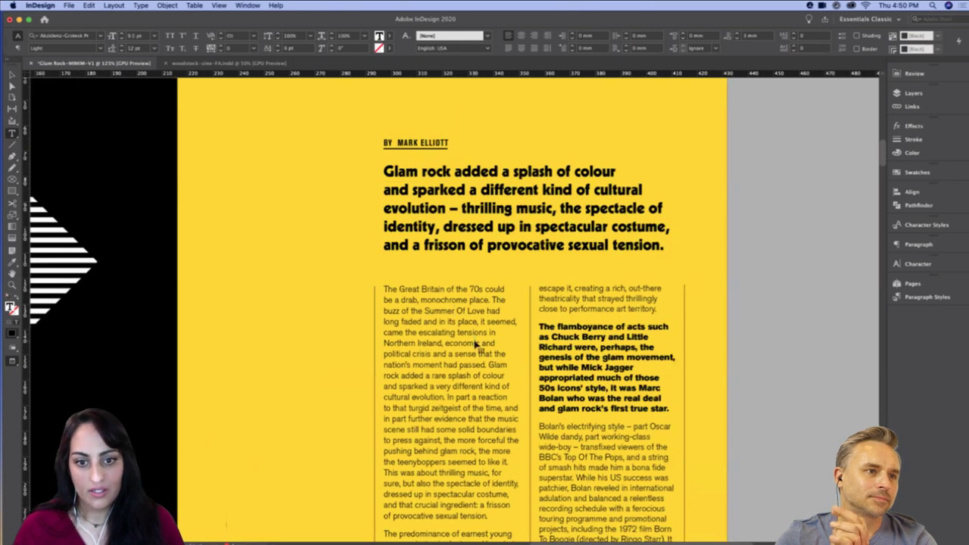
{"action": "key", "text": "Escape"}
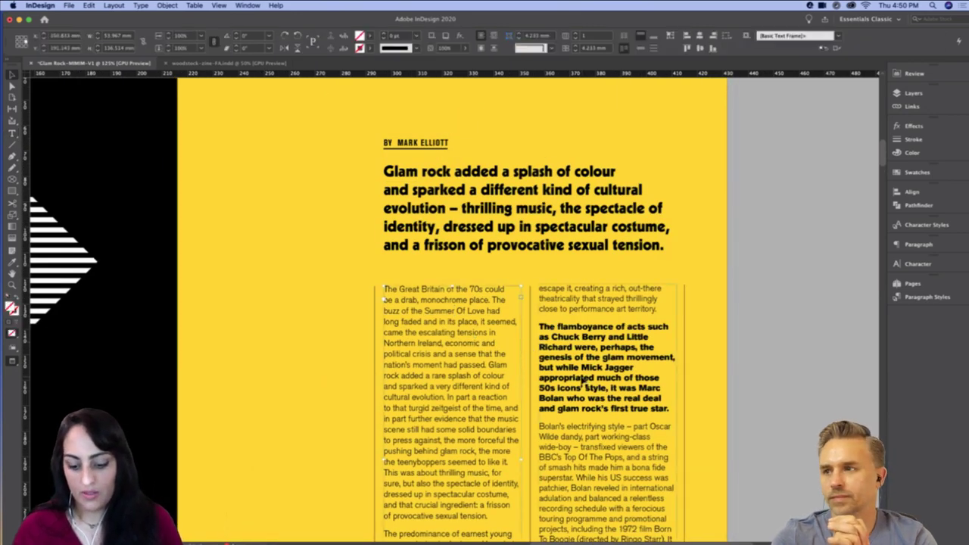
{"action": "key", "text": "super+equal"}
{"action": "scroll", "coordinate": [583, 215], "scroll_direction": "up", "scroll_amount": 3}
{"action": "scroll", "coordinate": [583, 215], "scroll_direction": "right", "scroll_amount": 4}
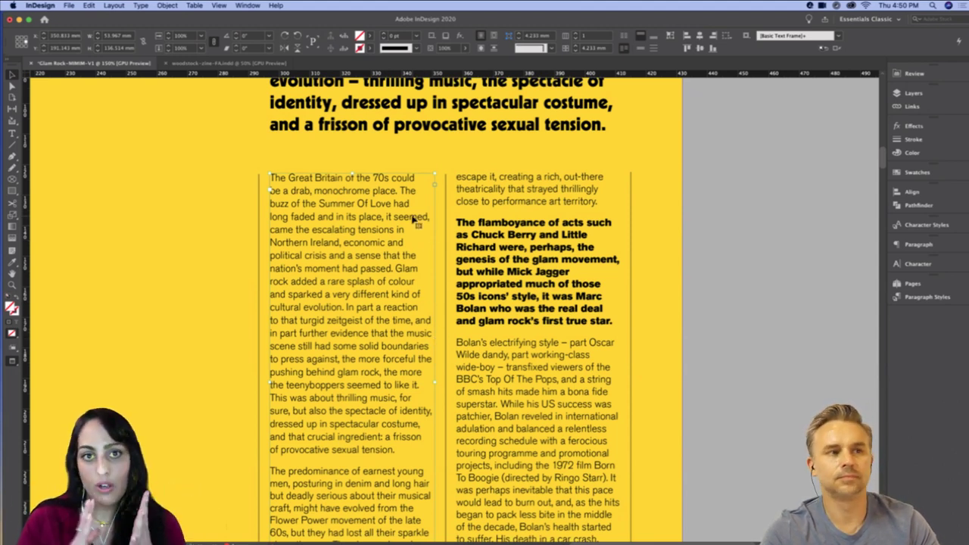
{"action": "triple_click", "coordinate": [400, 203]}
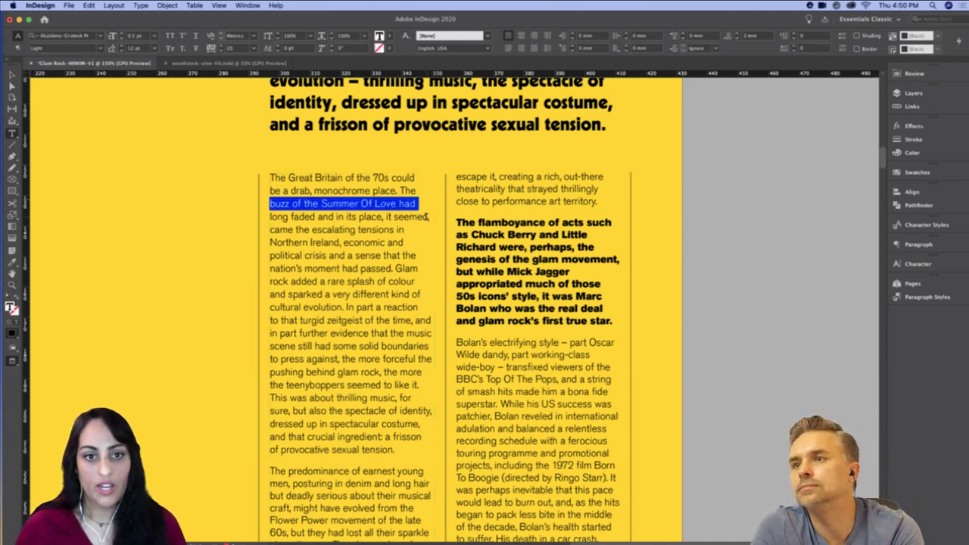
{"action": "triple_click", "coordinate": [426, 217]}
{"action": "key", "text": "alt+Left"}
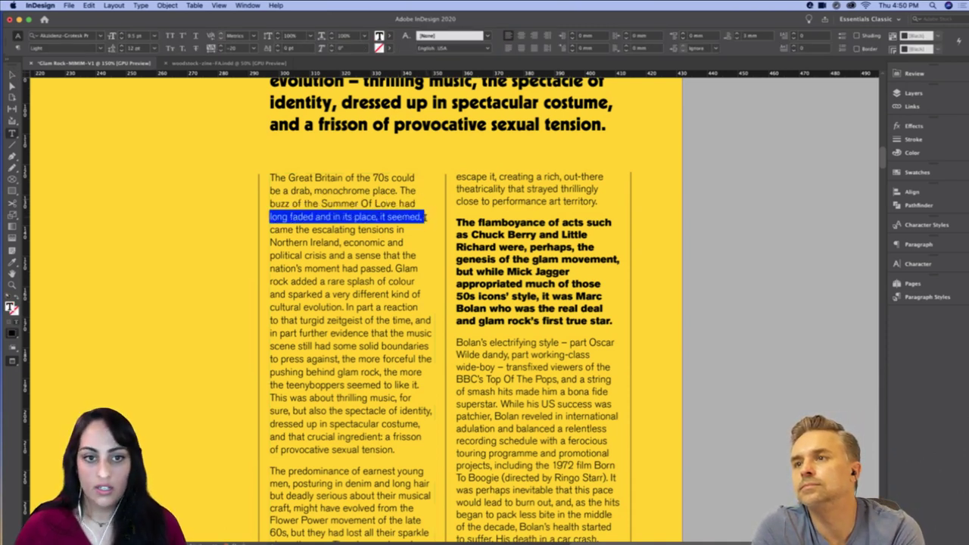
Set tracking to 20 on the first-column lines from "came the escalating tensions" through "In part a reaction"
{"action": "triple_click", "coordinate": [401, 229]}
{"action": "left_click", "coordinate": [403, 241], "text": "shift"}
{"action": "key", "text": "alt+Right"}
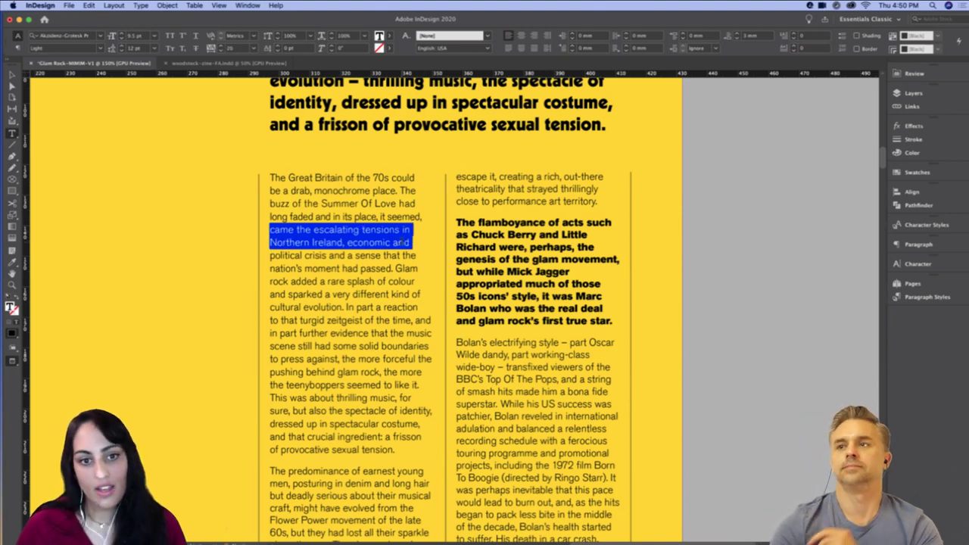
{"action": "left_click_drag", "start_coordinate": [421, 307], "coordinate": [240, 248]}
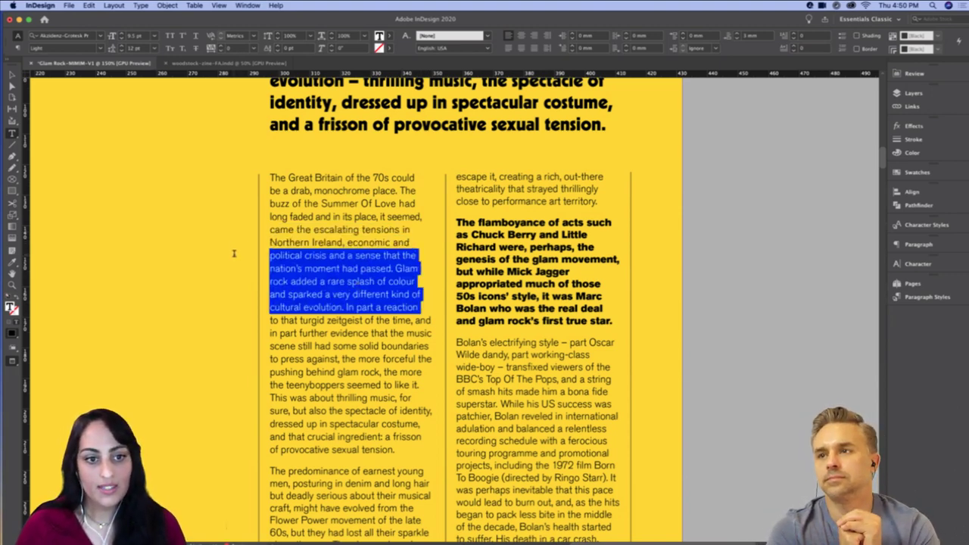
{"action": "key", "text": "alt+Right"}
{"action": "left_click", "coordinate": [388, 256]}
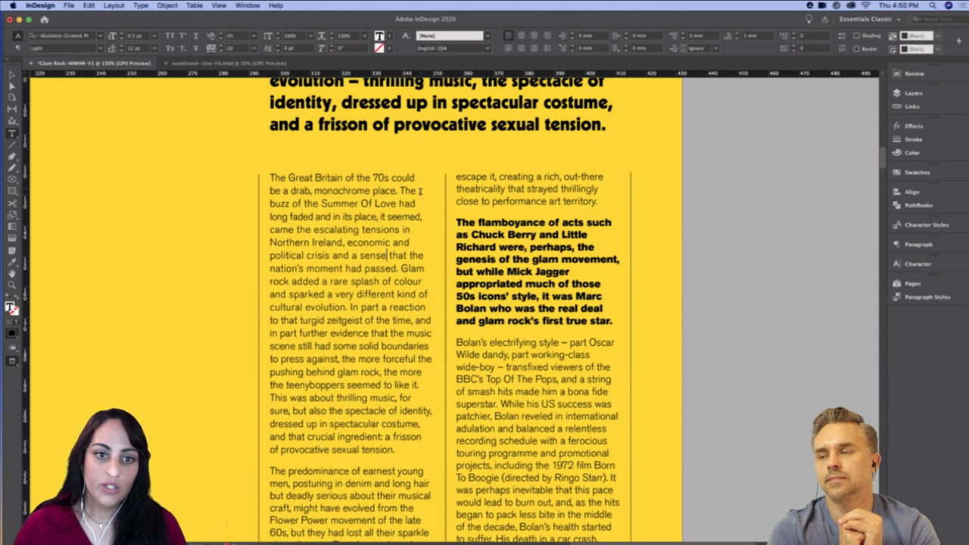
Set tracking to 20 on the "the teenyboppers" and "This was about" lines, leaving the "pushing behind glam rock" line at its normal tracking
{"action": "triple_click", "coordinate": [413, 371]}
{"action": "left_click", "coordinate": [412, 396], "text": "shift"}
{"action": "key", "text": "alt+Right"}
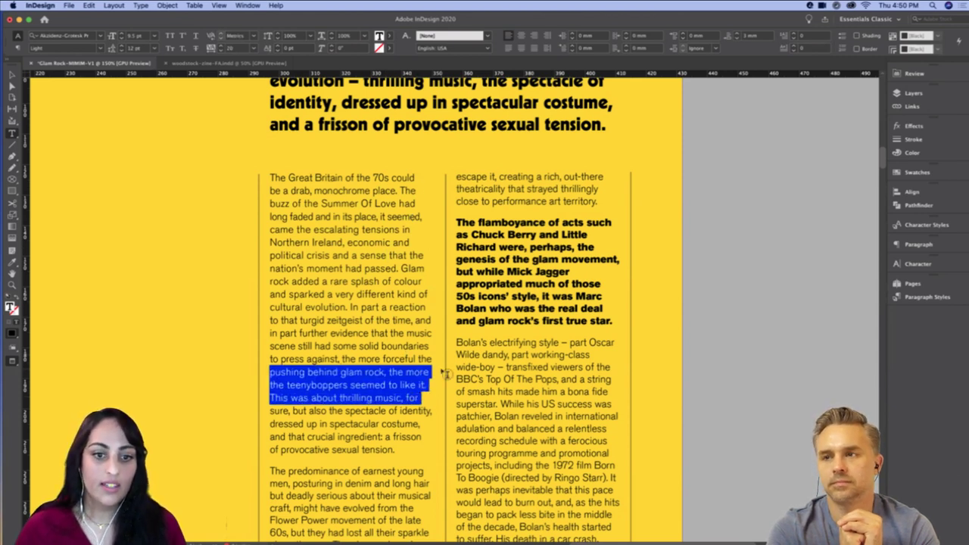
{"action": "triple_click", "coordinate": [426, 372]}
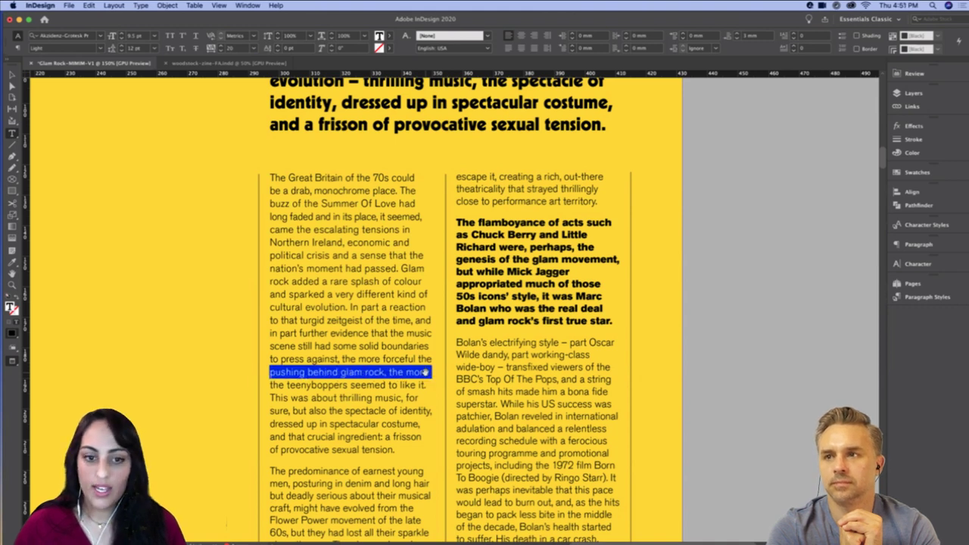
Tighten the first-column lines "to press against, the more forceful the" and "sure, but also the spectacle of identity," to -20 tracking
{"action": "triple_click", "coordinate": [426, 359]}
{"action": "key", "text": "alt+Left"}
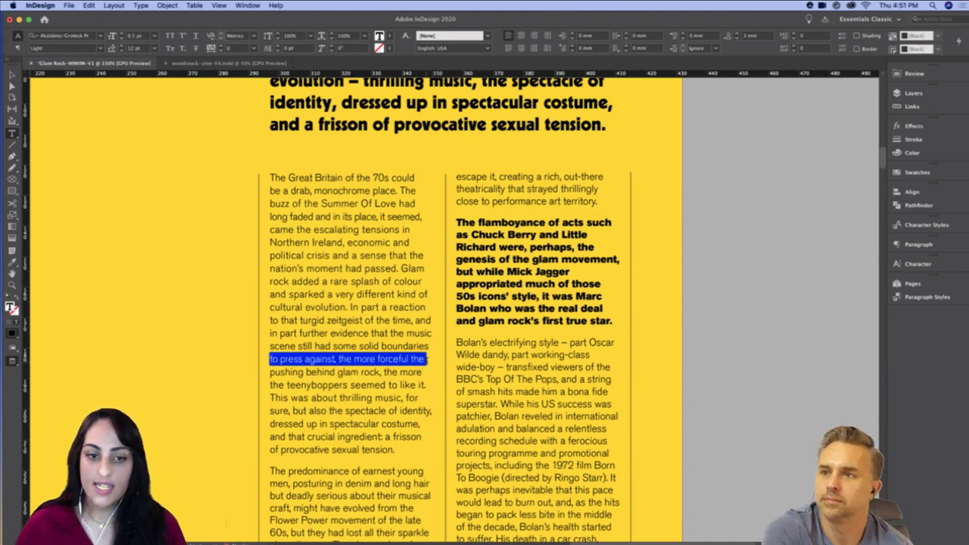
{"action": "triple_click", "coordinate": [408, 411]}
{"action": "key", "text": "alt+Left"}
{"action": "left_click", "coordinate": [424, 431]}
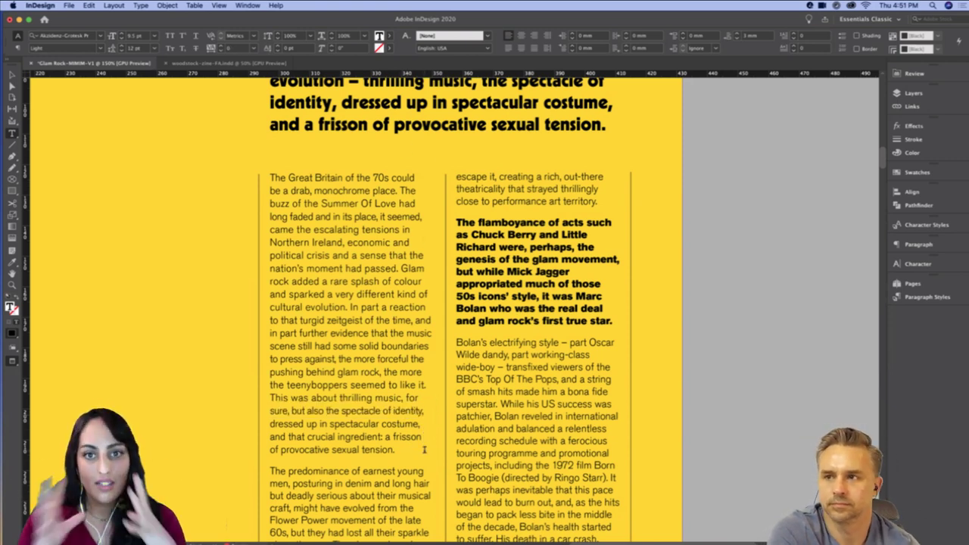
{"action": "key", "text": "Escape"}
Move the word "such" down to the start of the second line in the second column's bold paragraph
{"action": "scroll", "coordinate": [738, 318], "scroll_direction": "down", "scroll_amount": 3}
{"action": "scroll", "coordinate": [738, 318], "scroll_direction": "right", "scroll_amount": 1}
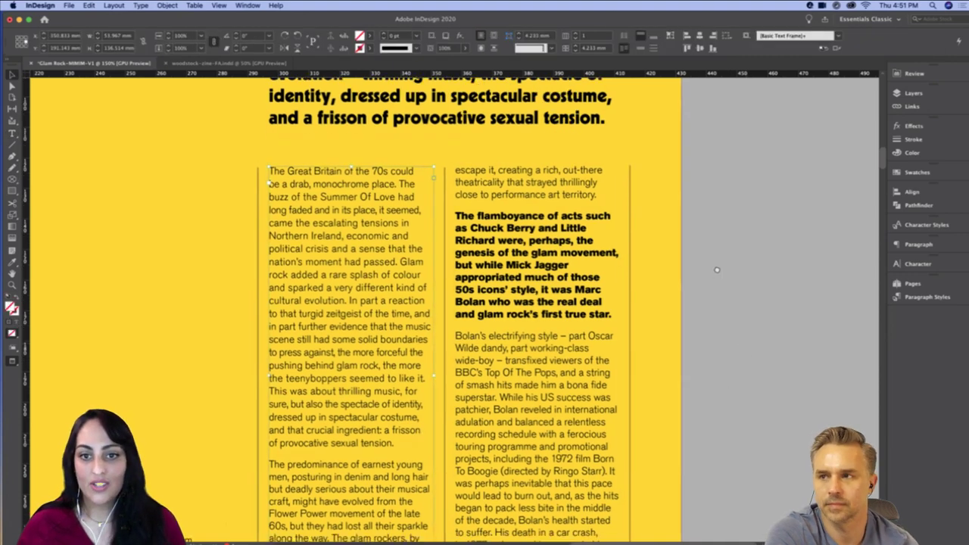
{"action": "scroll", "coordinate": [732, 262], "scroll_direction": "down", "scroll_amount": 2}
{"action": "scroll", "coordinate": [732, 262], "scroll_direction": "left", "scroll_amount": 1}
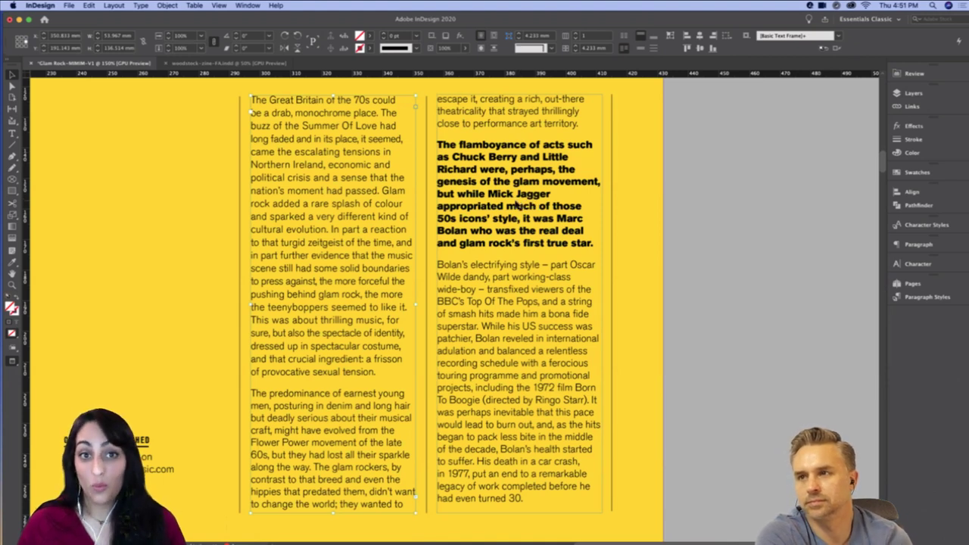
{"action": "double_click", "coordinate": [594, 144]}
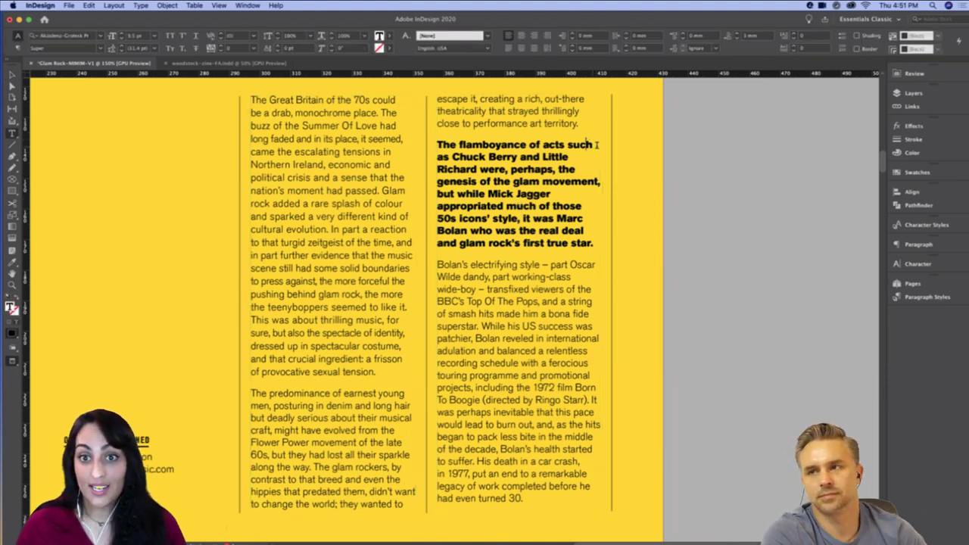
{"action": "key", "text": "super+alt+x"}
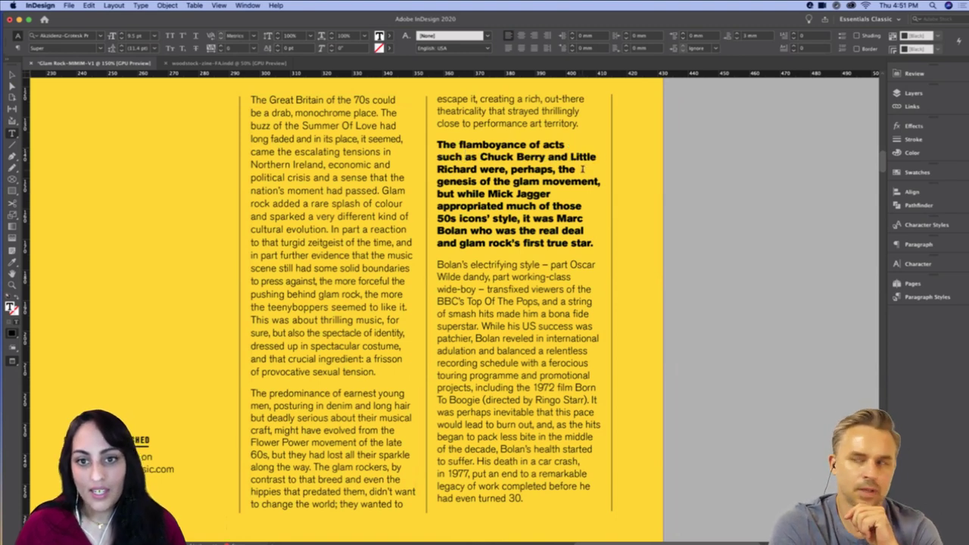
Loosen the tracking of the bold paragraph's first and third lines, and tighten its second line to -20
{"action": "triple_click", "coordinate": [551, 143]}
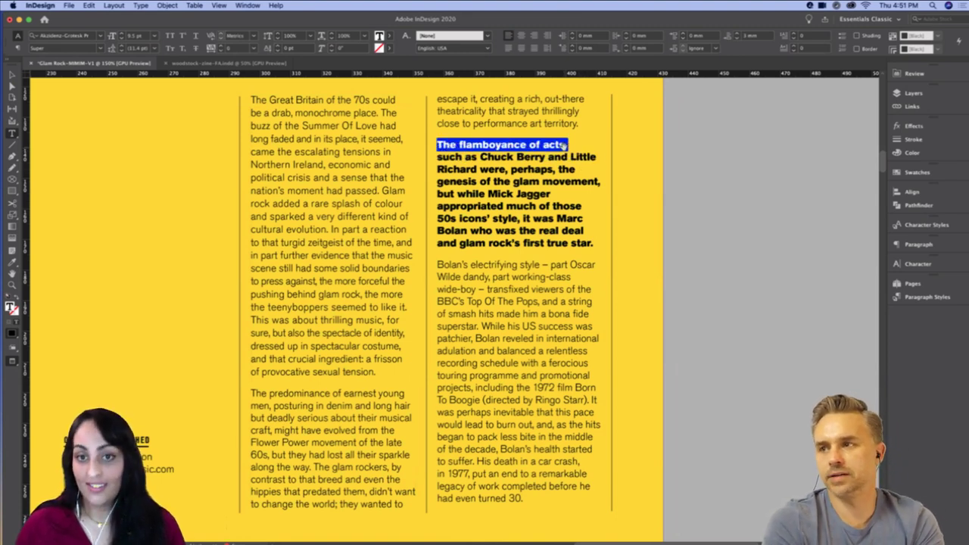
{"action": "triple_click", "coordinate": [573, 168]}
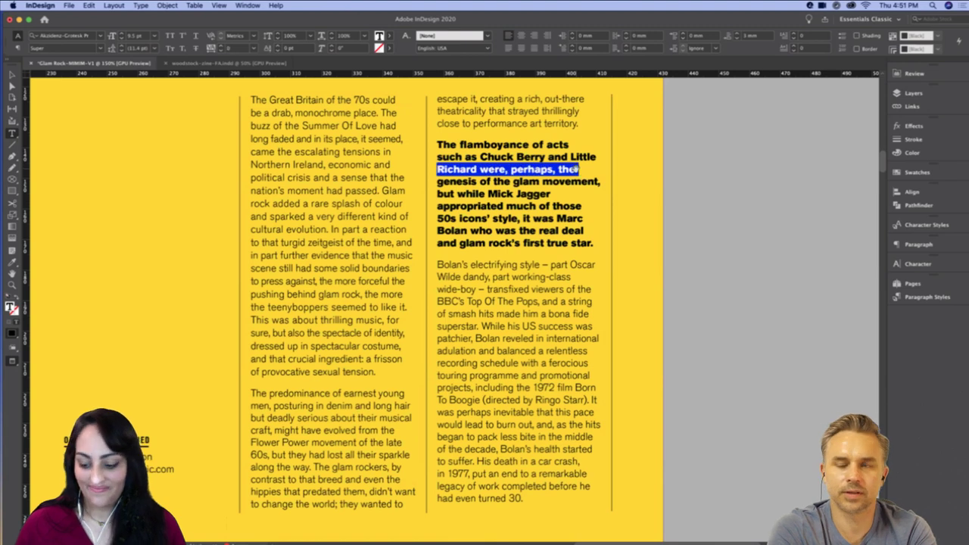
{"action": "triple_click", "coordinate": [562, 156]}
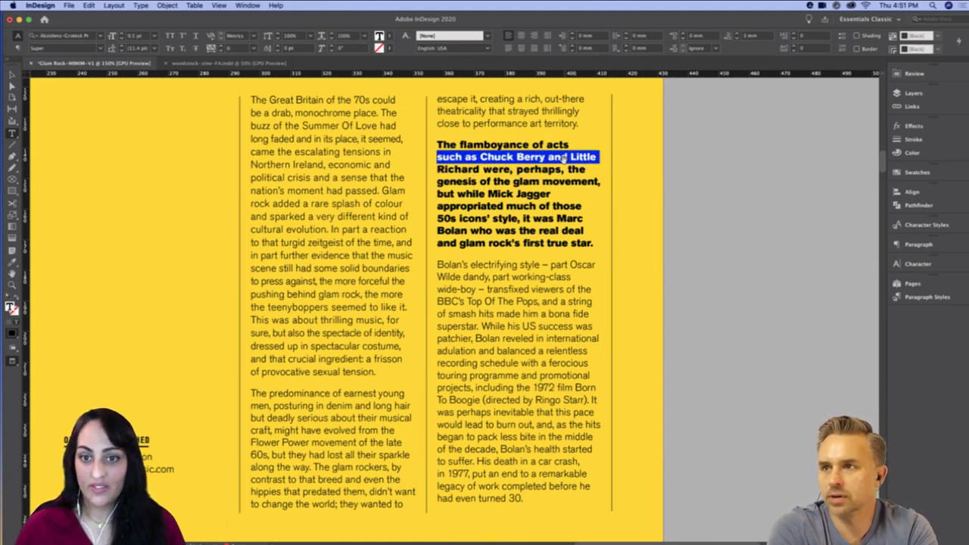
{"action": "key", "text": "alt+Left"}
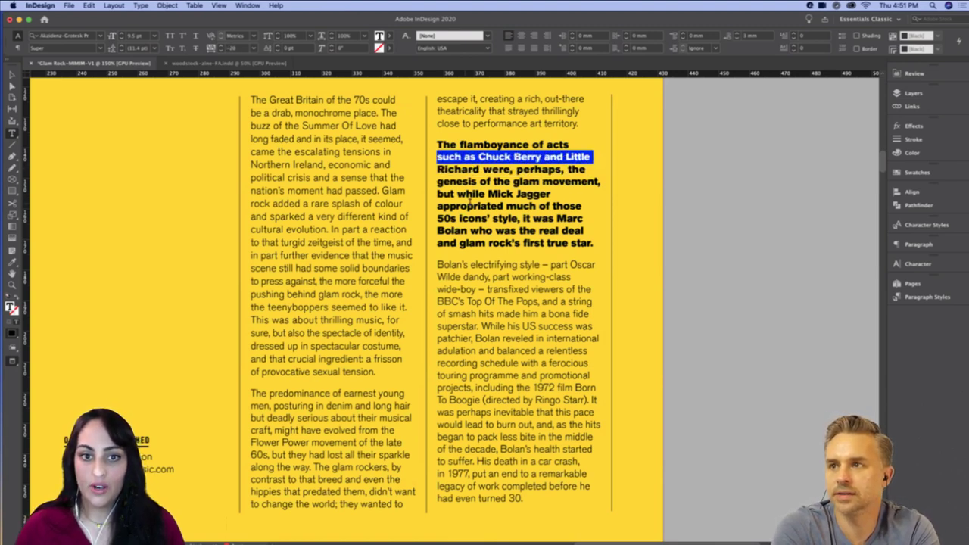
Tighten the bold paragraph's "genesis of the glam movement," line to -20 tracking and loosen the line below it to 20
{"action": "triple_click", "coordinate": [565, 182]}
{"action": "key", "text": "alt+Left"}
{"action": "left_click", "coordinate": [548, 195]}
{"action": "triple_click", "coordinate": [549, 195]}
{"action": "key", "text": "alt+Right"}
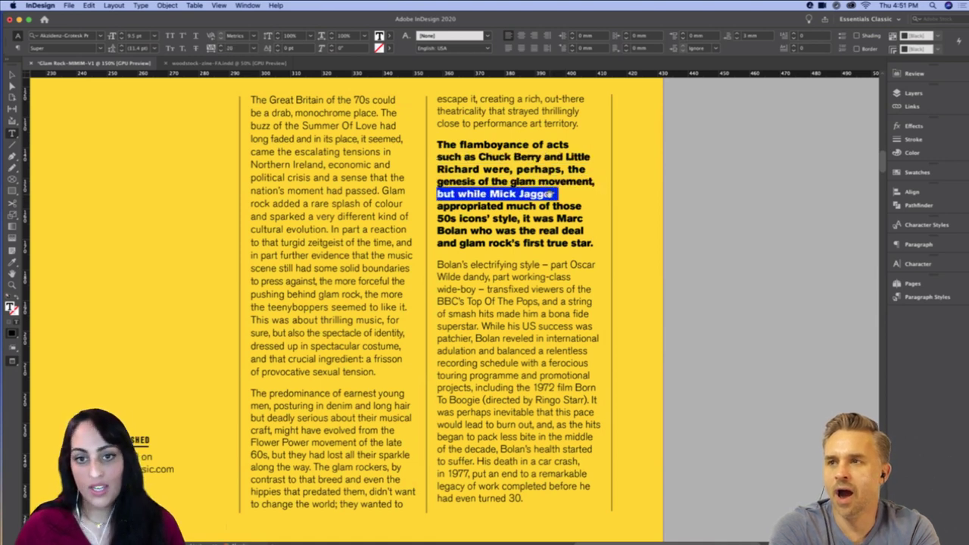
Loosen the tracking of the bold paragraph's three lines from "appropriated much of those" to "Bolan who was the real deal"
{"action": "left_click", "coordinate": [562, 208]}
{"action": "mouse_move", "coordinate": [564, 210]}
{"action": "left_mouse_down"}
{"action": "mouse_move", "coordinate": [575, 220]}
{"action": "mouse_move", "coordinate": [559, 228]}
{"action": "left_mouse_up"}
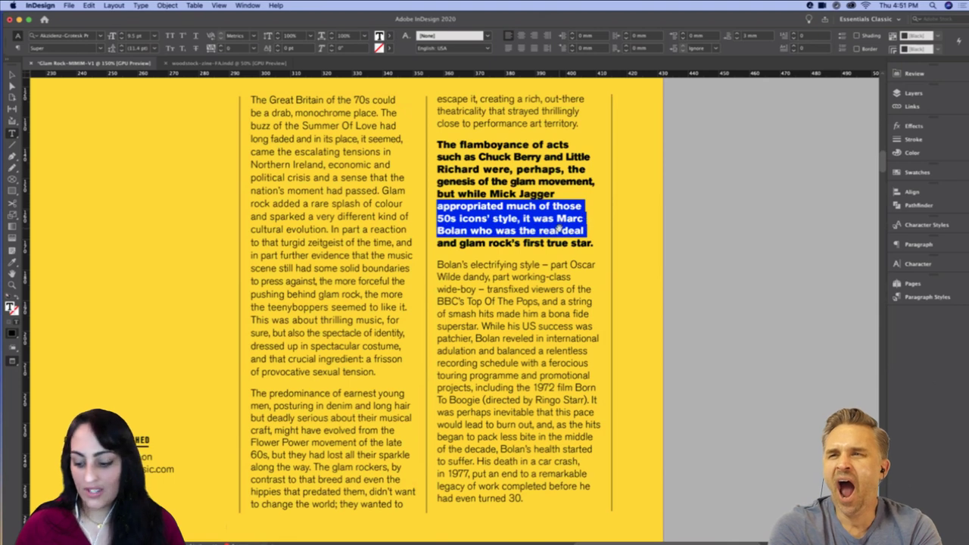
{"action": "key", "text": "alt+Right"}
{"action": "left_click", "coordinate": [561, 175]}
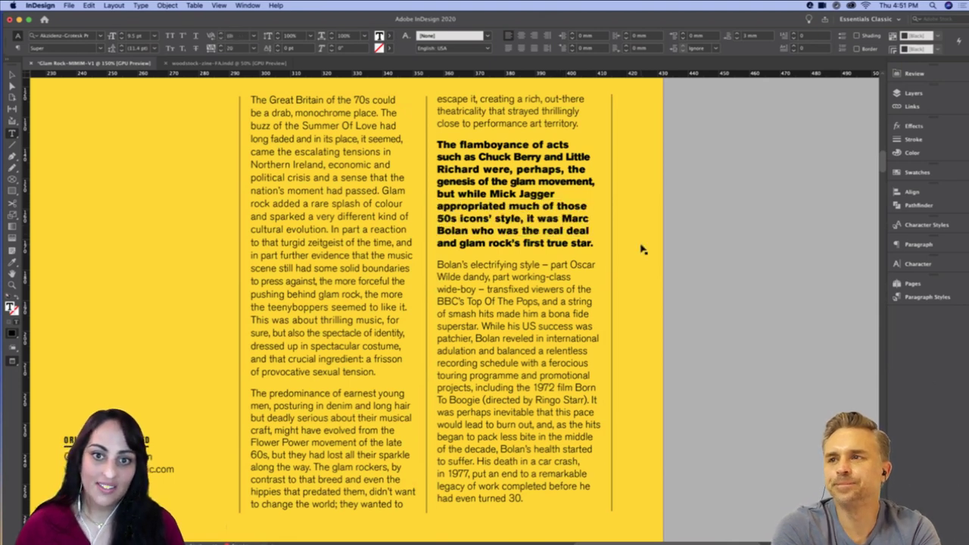
{"action": "key", "text": "Escape"}
Tighten the second-column lines beginning "Bolan's electrifying style", "patchier, Bolan reveled" and "would lead to burn out" to -20 tracking
{"action": "triple_click", "coordinate": [541, 277]}
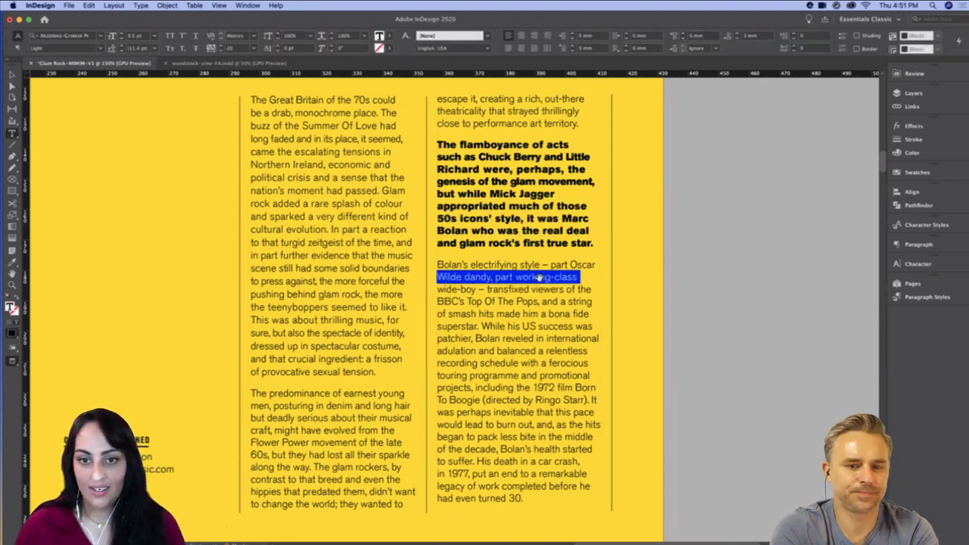
{"action": "triple_click", "coordinate": [557, 265]}
{"action": "key", "text": "alt+Left"}
{"action": "triple_click", "coordinate": [579, 341]}
{"action": "key", "text": "alt+Left"}
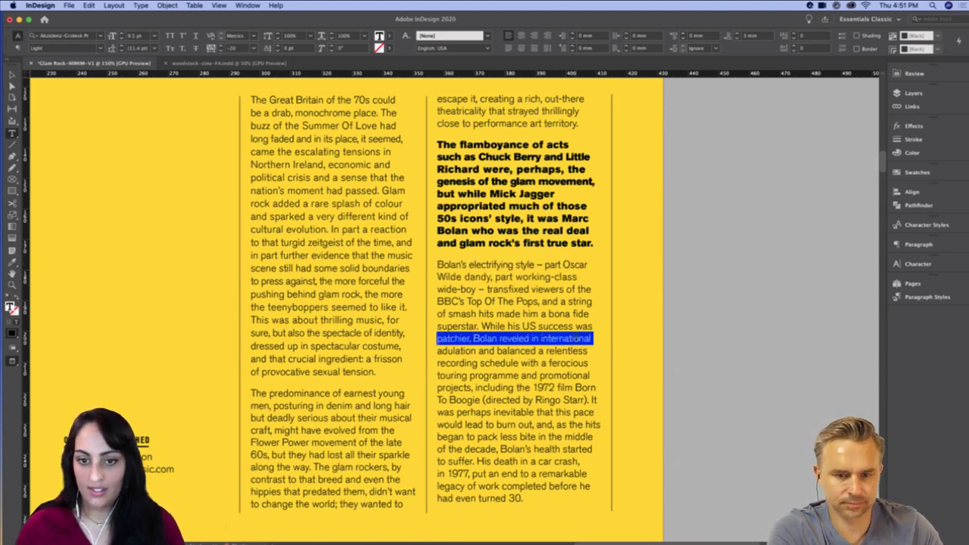
{"action": "triple_click", "coordinate": [588, 424]}
{"action": "key", "text": "alt+Left"}
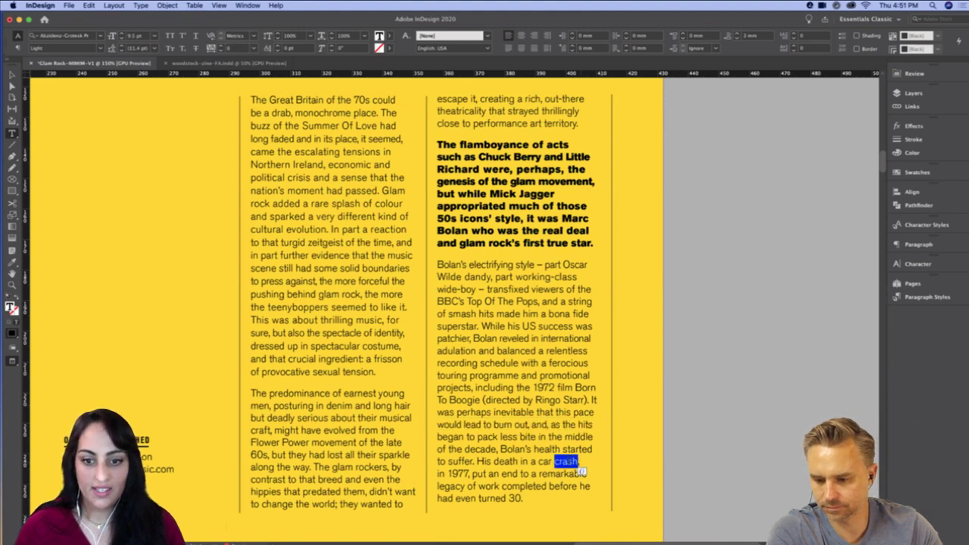
Loosen the line "to suffer. His death in a car crash," to 20 tracking and tighten the "To Boogie (directed by Ringo Starr). It" line
{"action": "triple_click", "coordinate": [570, 461]}
{"action": "key", "text": "alt+Right"}
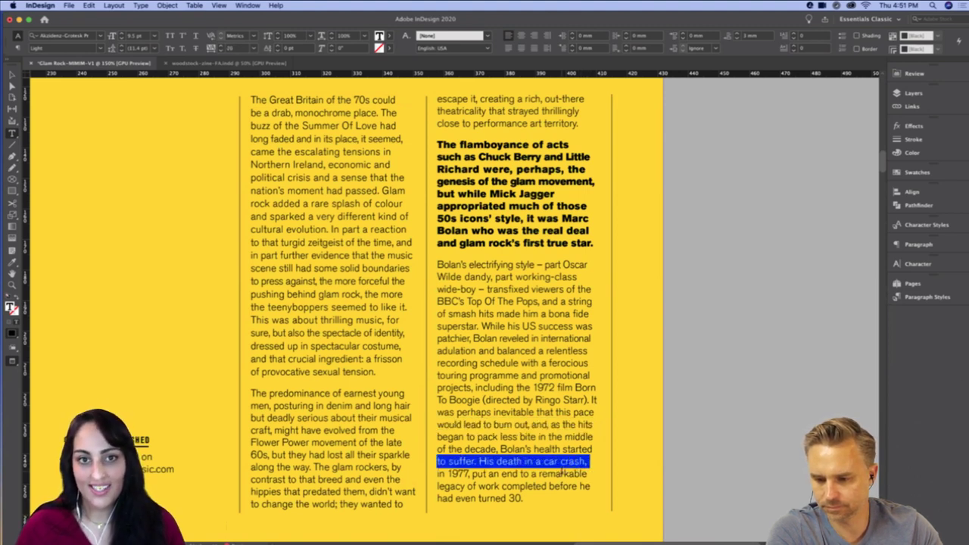
{"action": "double_click", "coordinate": [570, 487]}
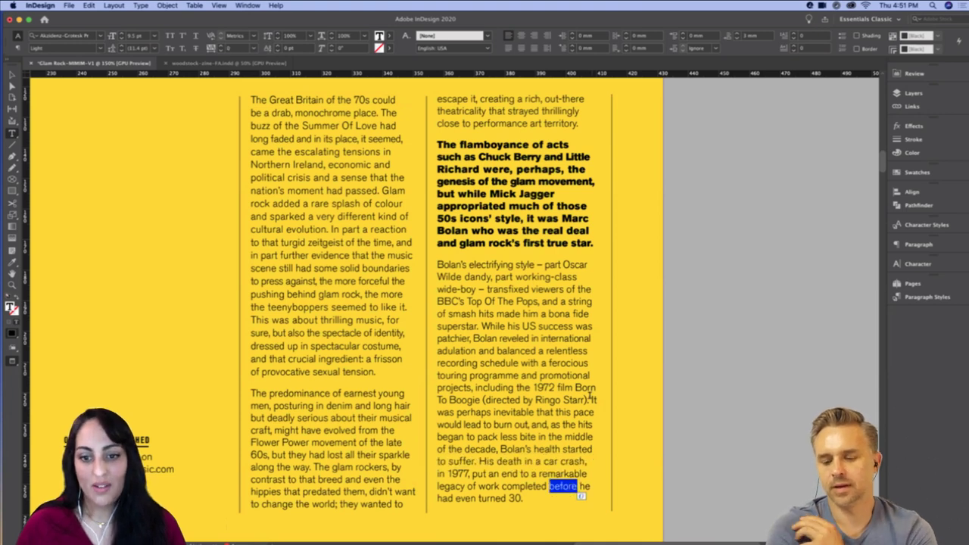
{"action": "triple_click", "coordinate": [590, 399]}
{"action": "key", "text": "alt+Left"}
{"action": "key", "text": "Escape"}
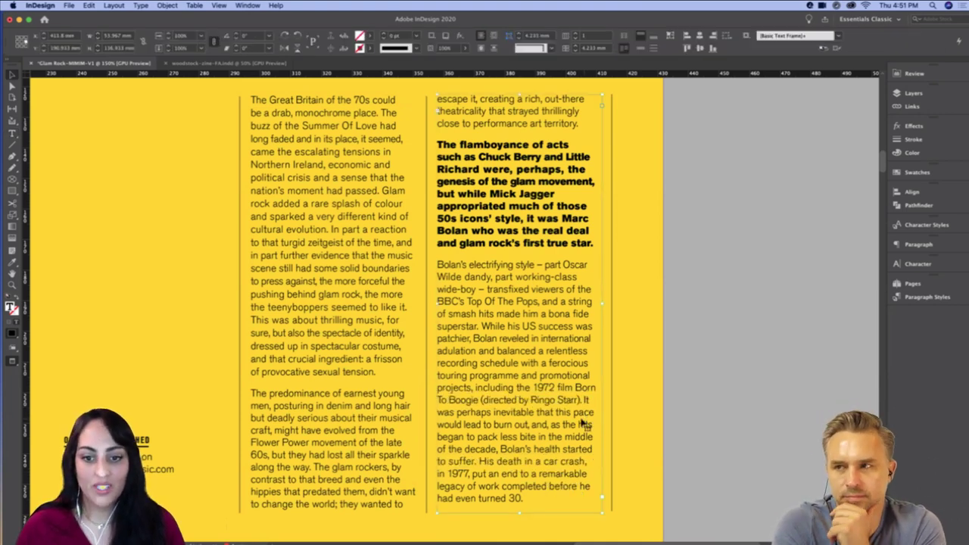
Loosen the first-column line "craft, might have evolved from the" to 20 tracking and tighten the "but deadly serious about their musical" line above it
{"action": "double_click", "coordinate": [325, 432]}
{"action": "triple_click", "coordinate": [324, 430]}
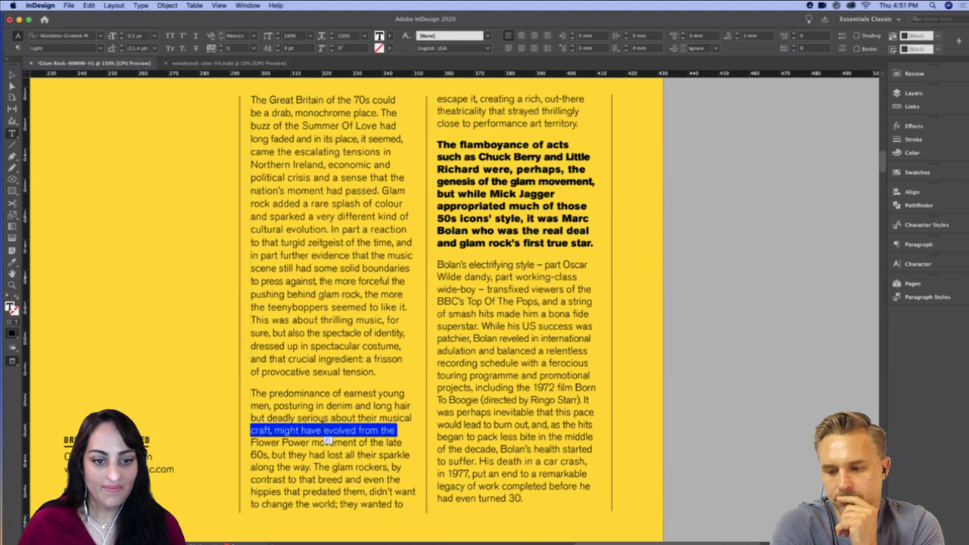
{"action": "key", "text": "alt+Right"}
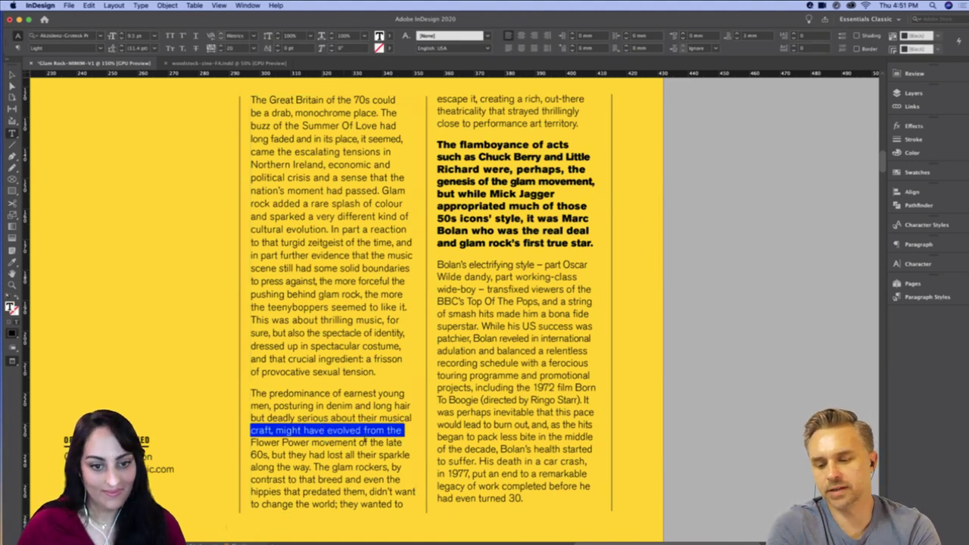
{"action": "triple_click", "coordinate": [366, 440]}
{"action": "triple_click", "coordinate": [393, 413]}
{"action": "key", "text": "alt+Left"}
Tighten the first-column line "hippies that predated them, didn't want" to -40 tracking
{"action": "triple_click", "coordinate": [397, 492]}
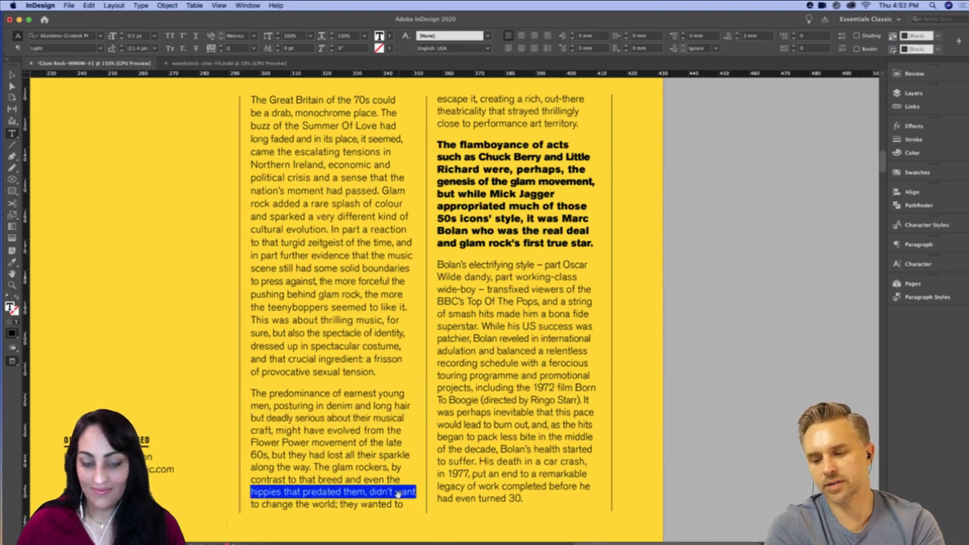
{"action": "key", "text": "alt+Left"}
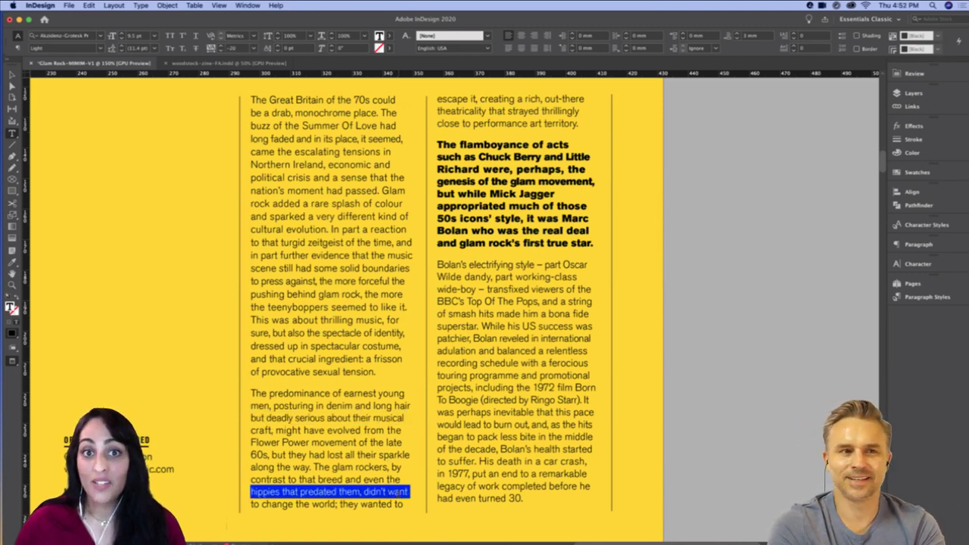
{"action": "key", "text": "alt+Left"}
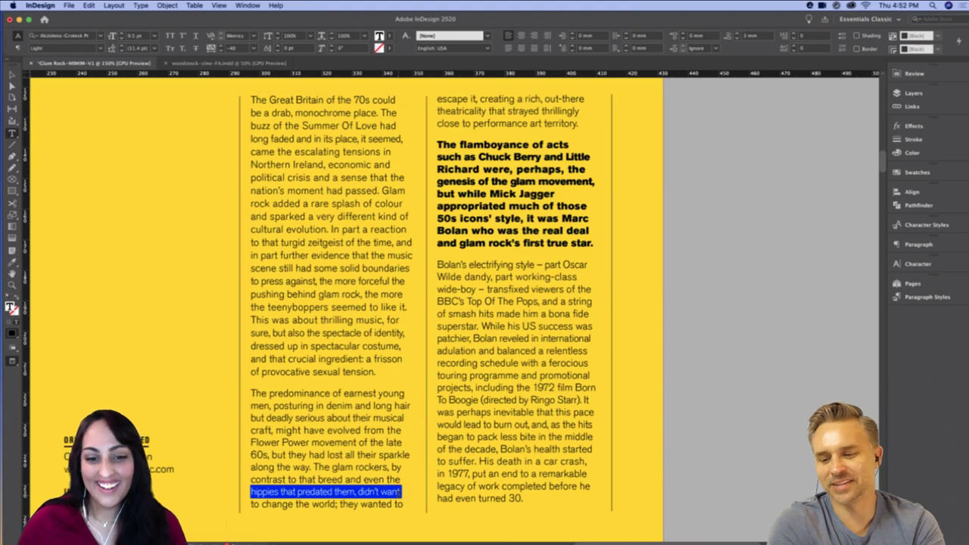
{"action": "key", "text": "Escape"}
Review the rag of both body text columns on page 3, from the intro down to the last lines
{"action": "left_click_drag", "start_coordinate": [633, 267], "coordinate": [634, 353]}
{"action": "double_click", "coordinate": [387, 227]}
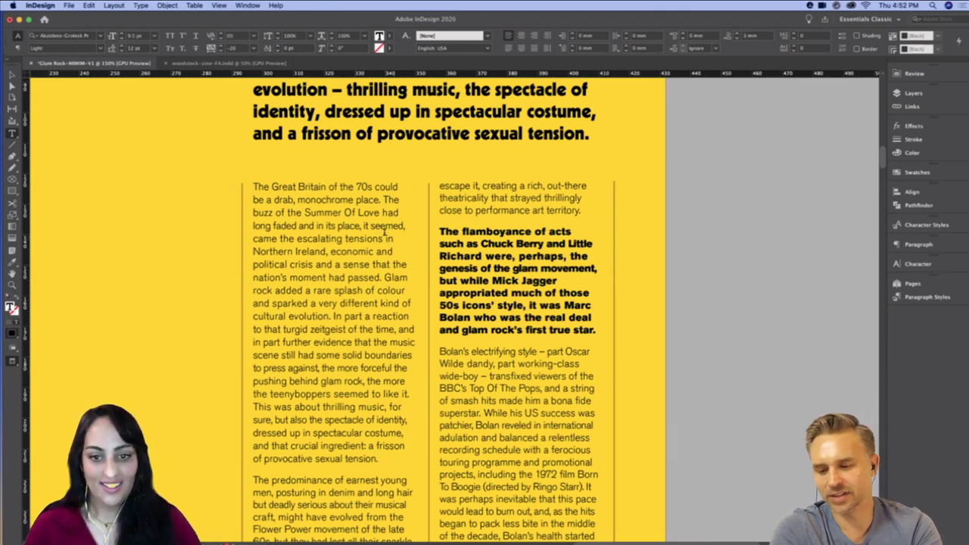
{"action": "key", "text": "Escape"}
{"action": "left_click", "coordinate": [697, 295]}
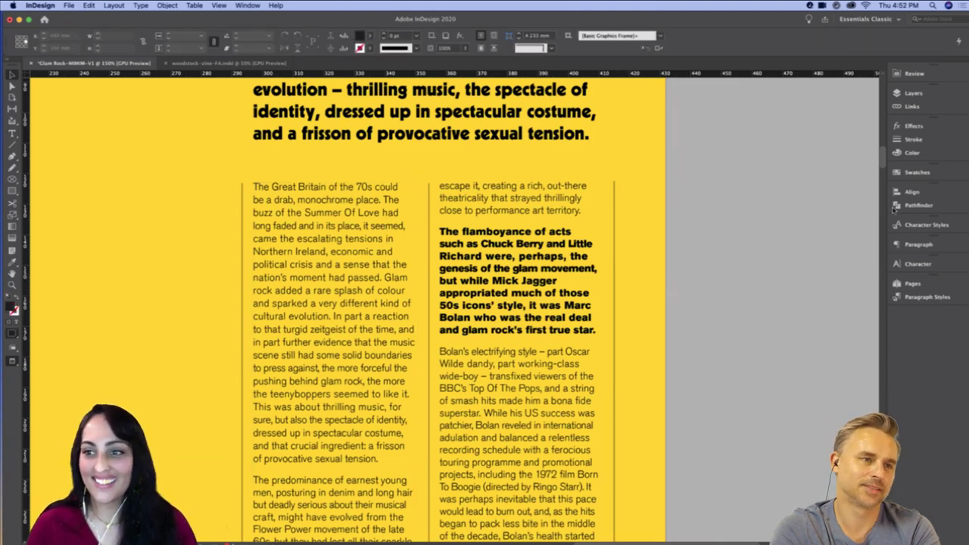
{"action": "left_click_drag", "start_coordinate": [883, 154], "coordinate": [884, 166]}
{"action": "key", "text": "t"}
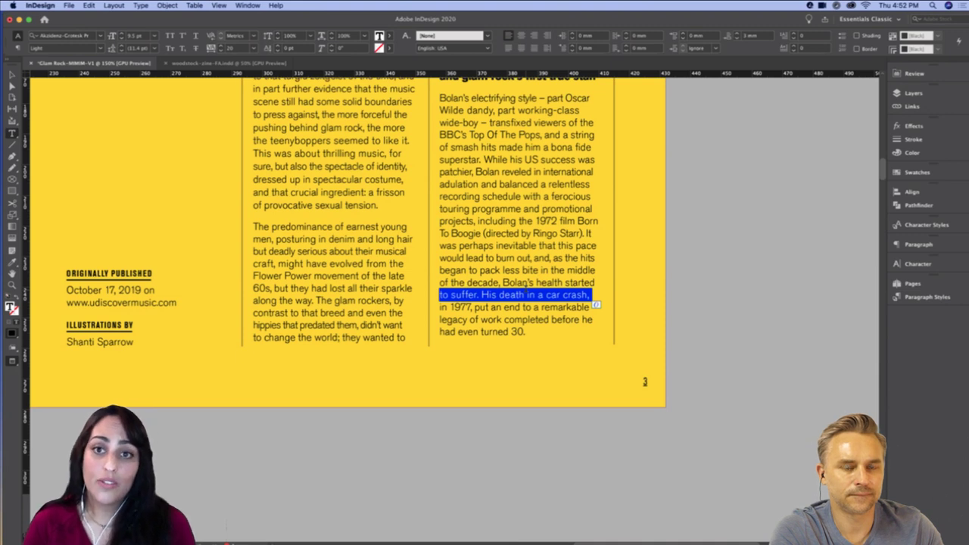
{"action": "key", "text": "Escape"}
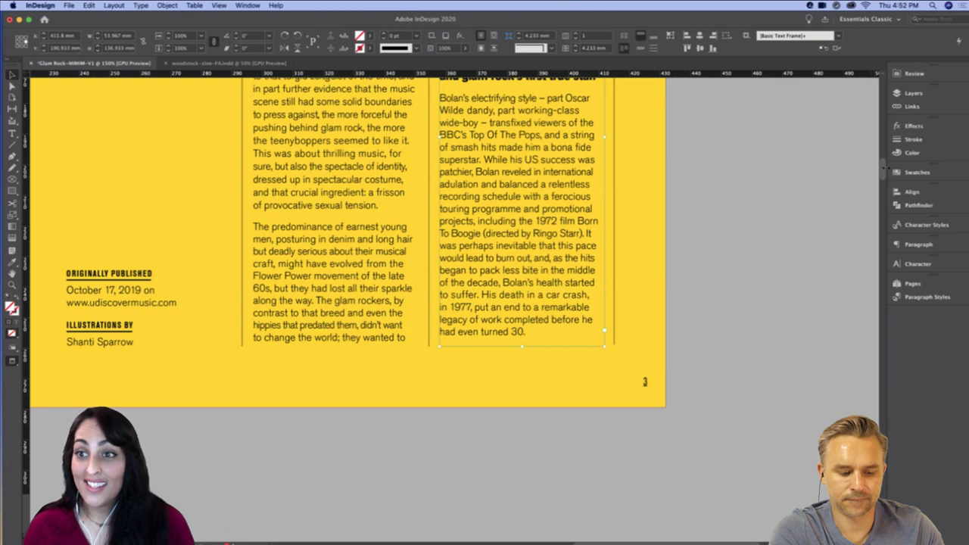
On the blue David Bowie page, loosen the bold intro's first line, "Another chameleon that", to 20 tracking
{"action": "left_click_drag", "start_coordinate": [881, 171], "coordinate": [884, 184]}
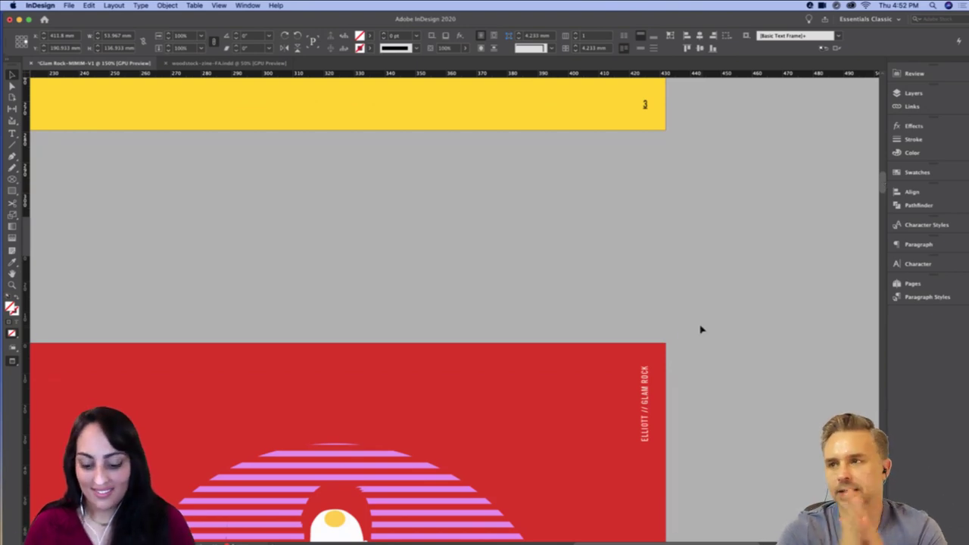
{"action": "key", "text": "super+minus"}
{"action": "scroll", "coordinate": [821, 314], "scroll_direction": "left", "scroll_amount": 5}
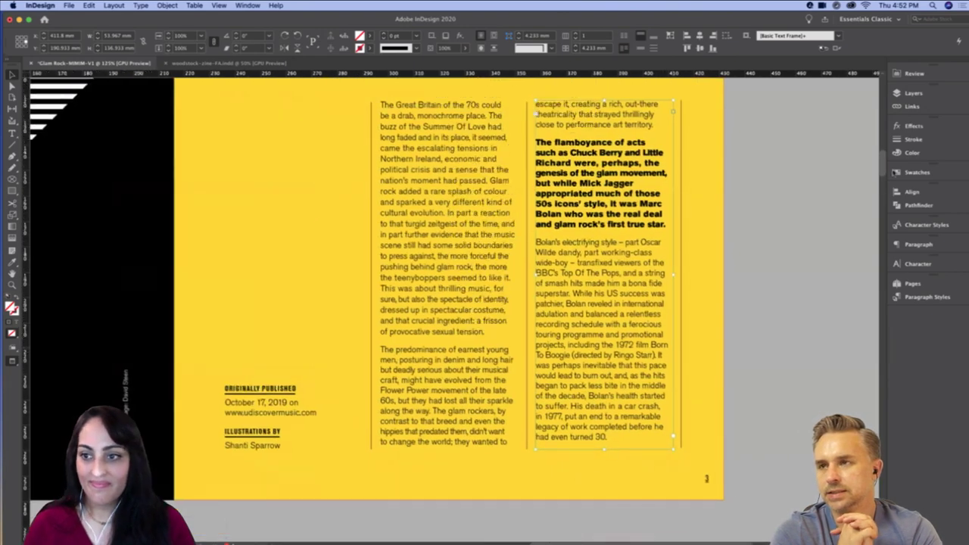
{"action": "scroll", "coordinate": [893, 200], "scroll_direction": "down", "scroll_amount": 7}
{"action": "scroll", "coordinate": [898, 216], "scroll_direction": "down", "scroll_amount": 10}
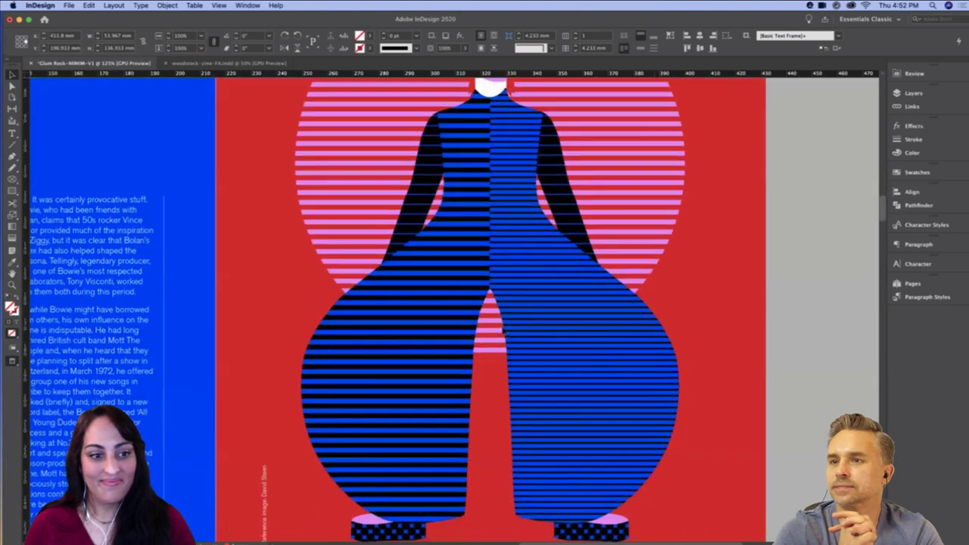
{"action": "scroll", "coordinate": [640, 316], "scroll_direction": "left", "scroll_amount": 8}
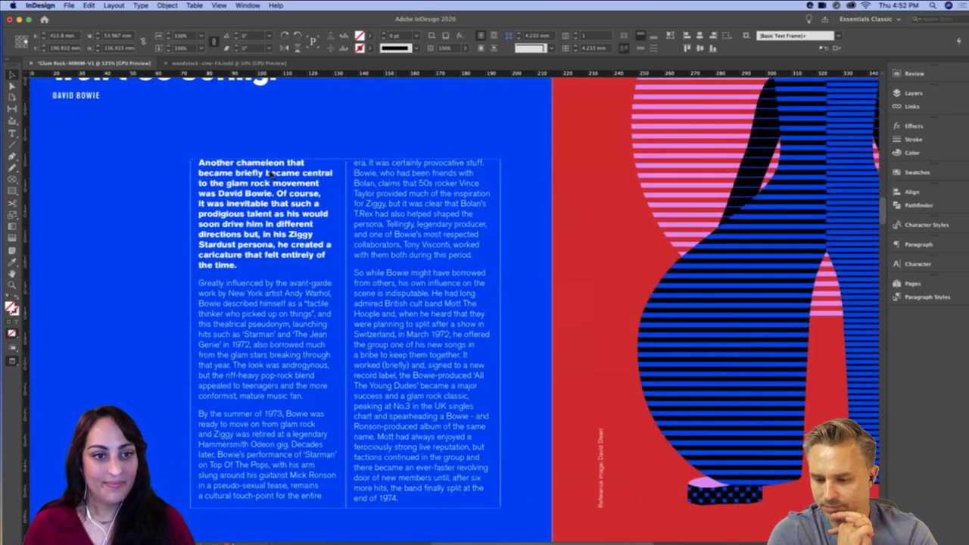
{"action": "triple_click", "coordinate": [271, 166]}
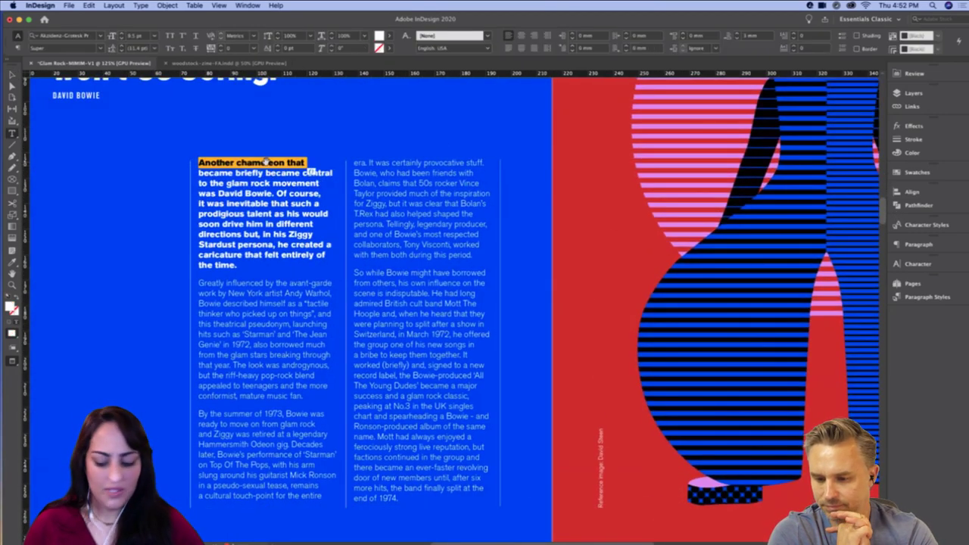
{"action": "key", "text": "alt+Right"}
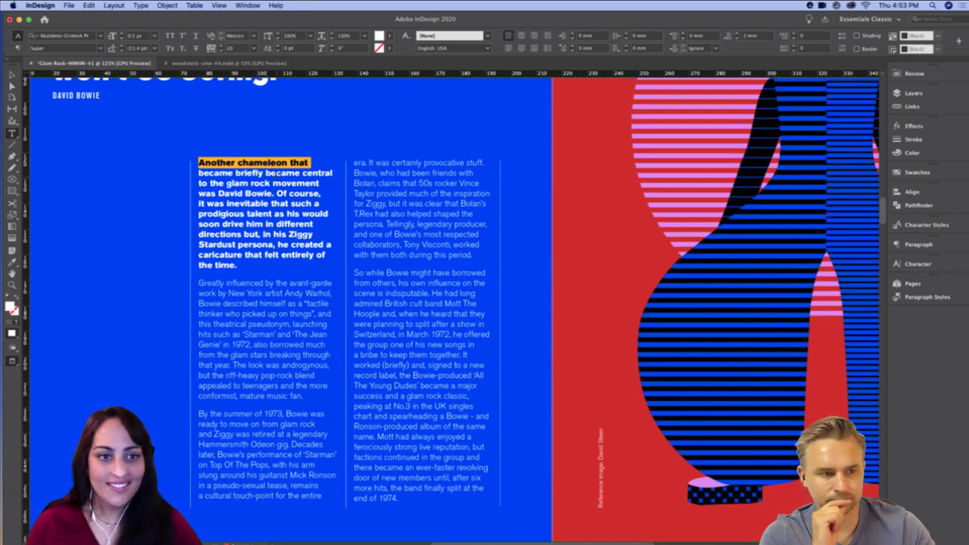
{"action": "triple_click", "coordinate": [321, 187]}
{"action": "left_click", "coordinate": [323, 188]}
{"action": "left_click", "coordinate": [318, 192]}
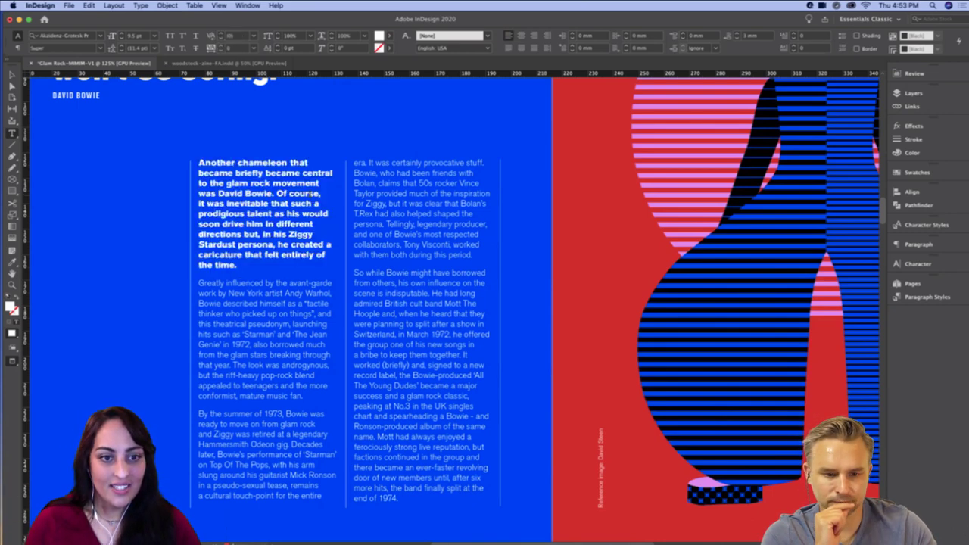
Place a copy of the Bowie page's first text column in the empty space beside the original for comparison
{"action": "key", "text": "super+equal"}
{"action": "key", "text": "Escape"}
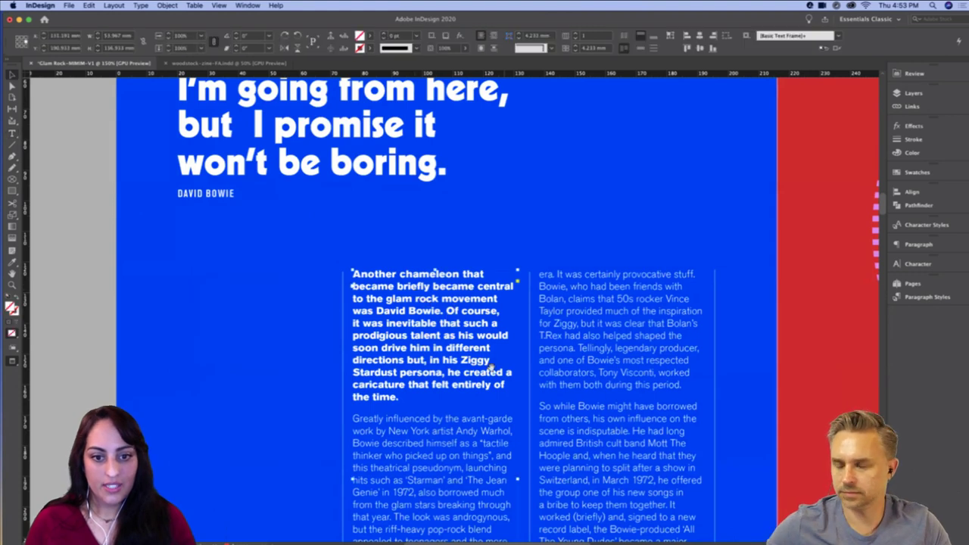
{"action": "left_click_drag", "start_coordinate": [433, 348], "coordinate": [243, 341]}
Set the original bold intro's first line to 40 tracking and lines three to five to 20, and loosen lines seven and eight
{"action": "left_click", "coordinate": [403, 282]}
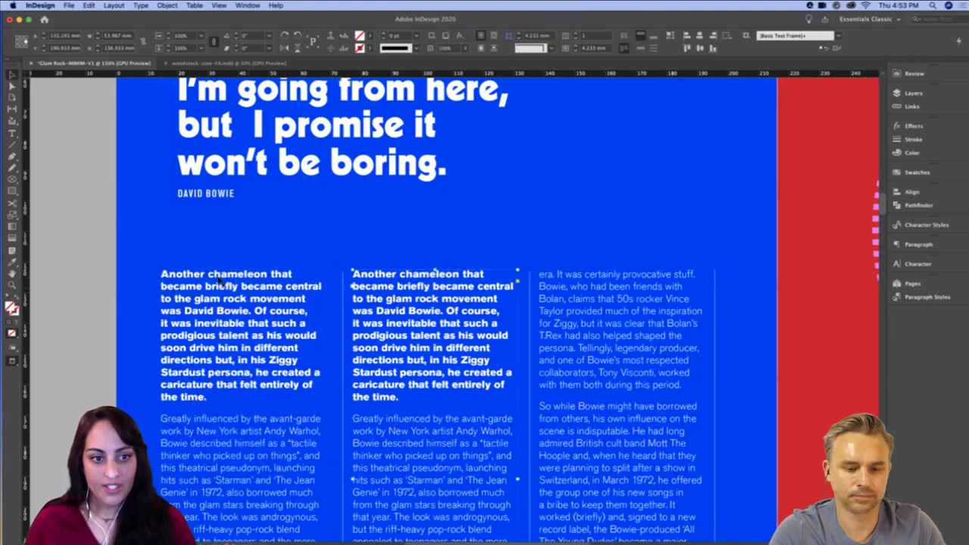
{"action": "double_click", "coordinate": [386, 277]}
{"action": "triple_click", "coordinate": [386, 277]}
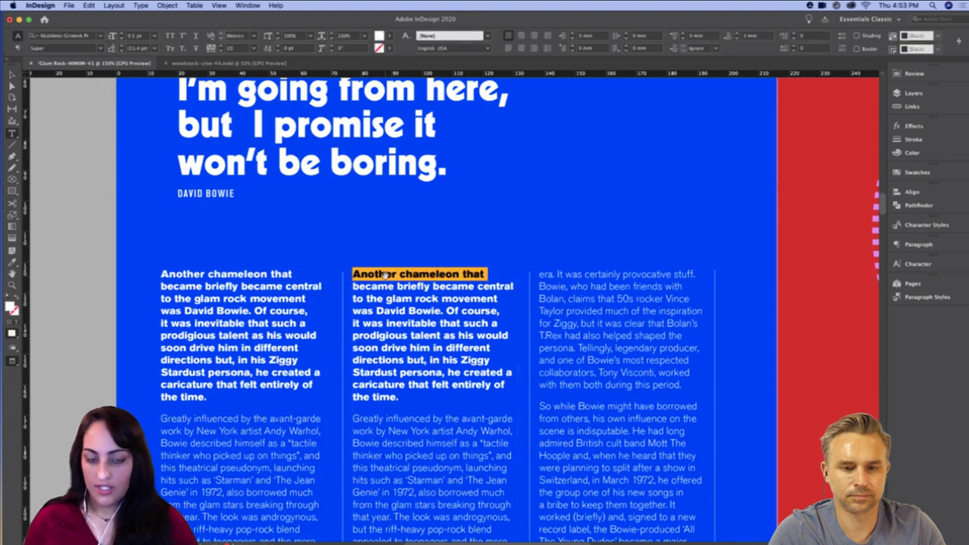
{"action": "left_click_drag", "start_coordinate": [353, 298], "coordinate": [500, 324]}
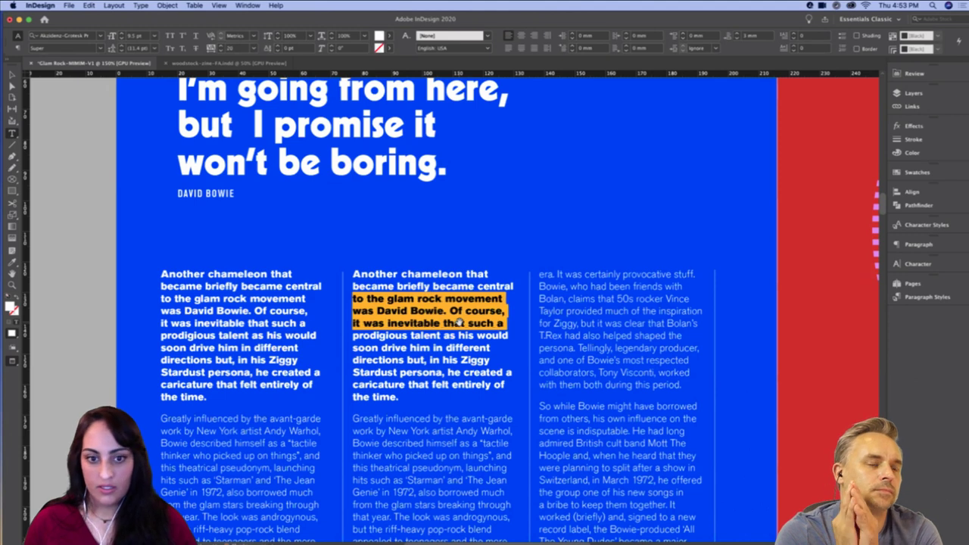
{"action": "double_click", "coordinate": [487, 347]}
{"action": "left_click_drag", "start_coordinate": [489, 349], "coordinate": [493, 359]}
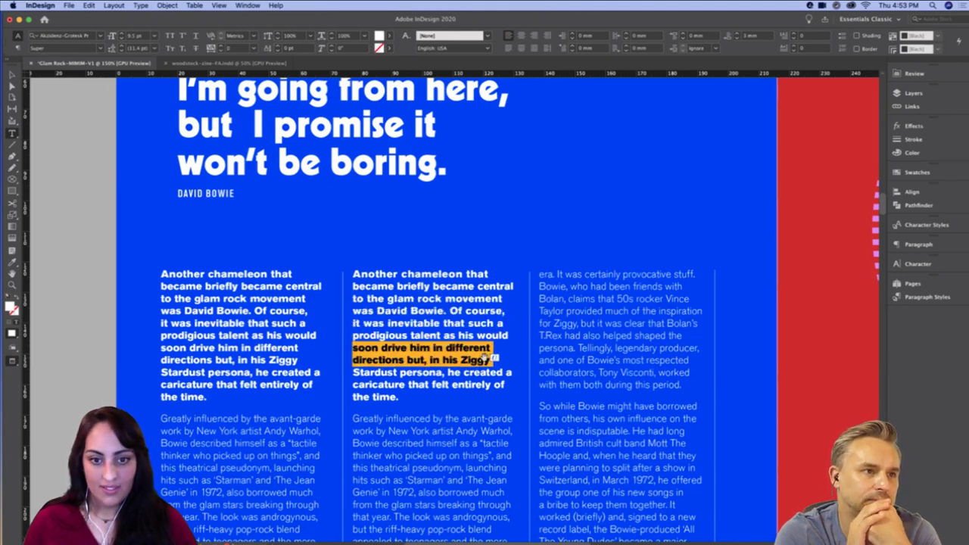
Move the word "a" down to the start of the "caricature" line and "of" down to the intro's last line
{"action": "left_click", "coordinate": [509, 373]}
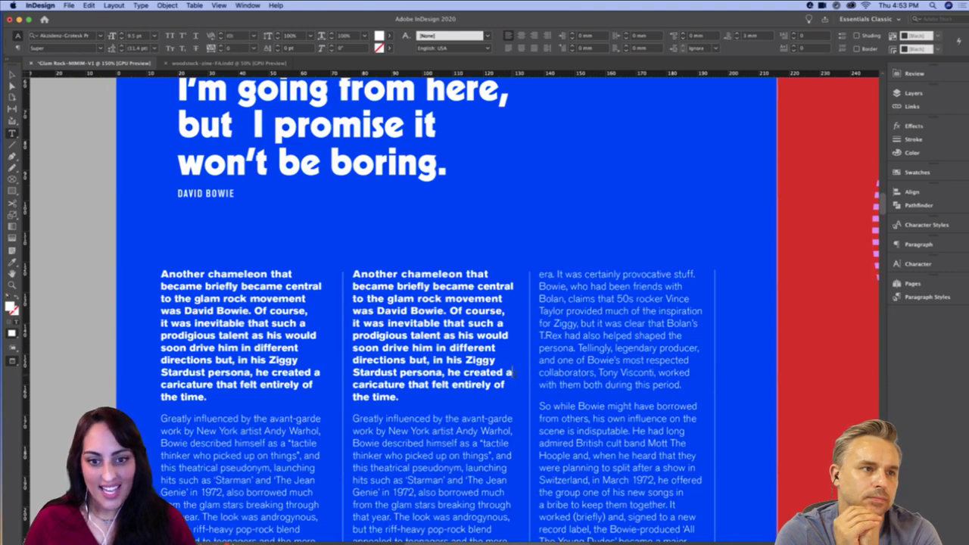
{"action": "key", "text": "shift+Return"}
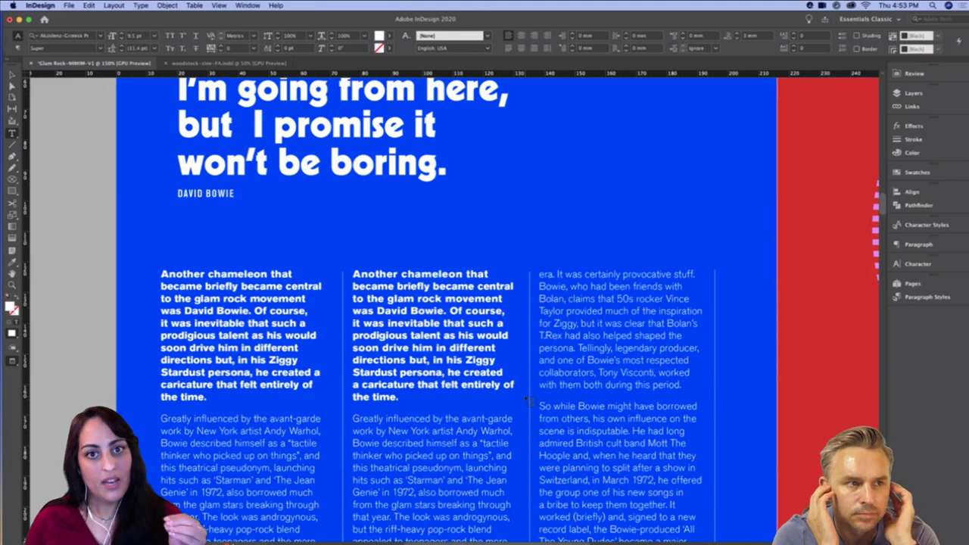
{"action": "left_click", "coordinate": [515, 385]}
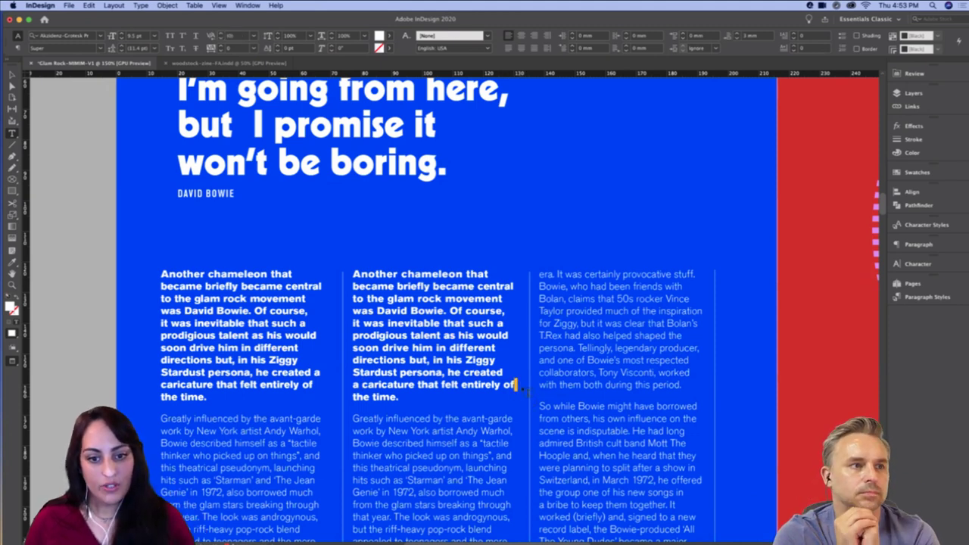
{"action": "key", "text": "BackSpace"}
Loosen the tracking of the bold intro's last five lines, from "soon drive him in different" to "of the time."
{"action": "left_click_drag", "start_coordinate": [435, 397], "coordinate": [352, 348]}
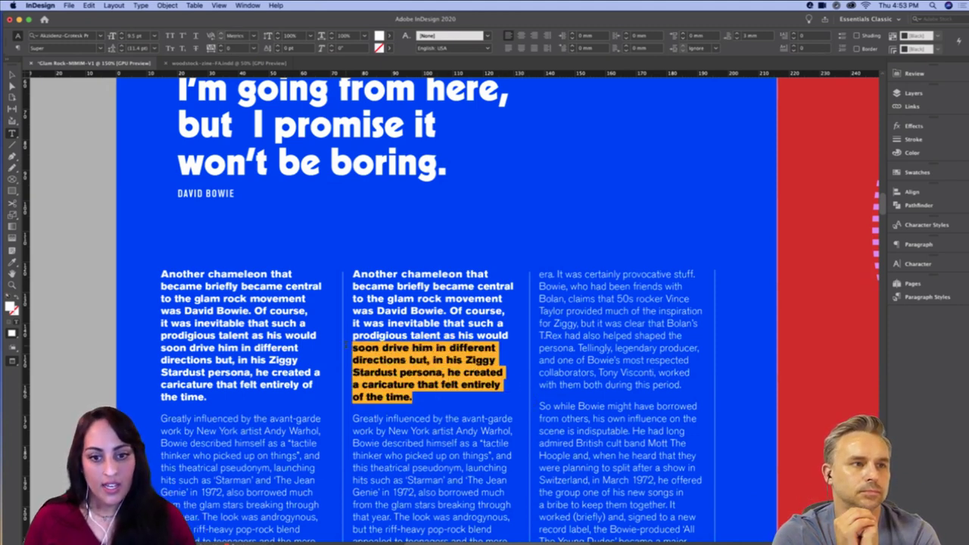
{"action": "left_click", "coordinate": [412, 310]}
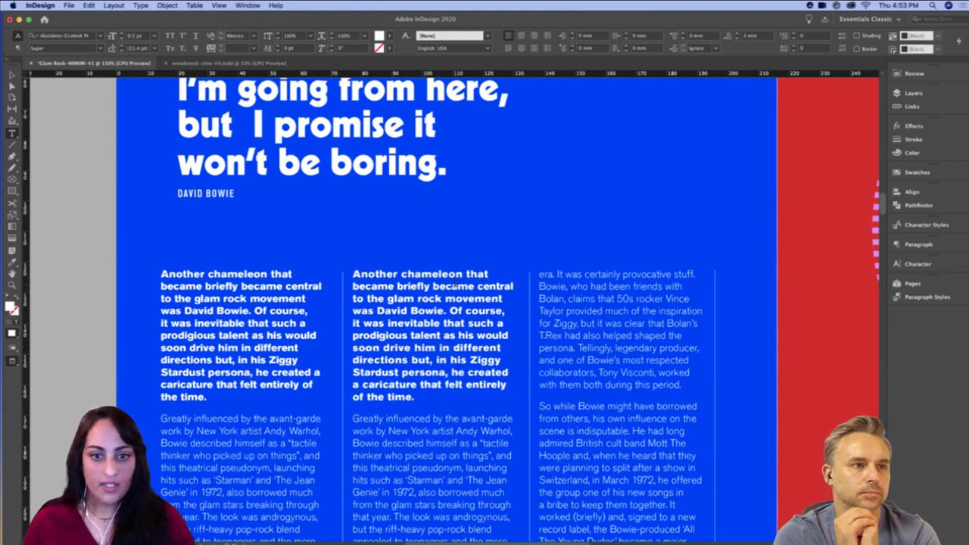
{"action": "triple_click", "coordinate": [470, 274]}
{"action": "left_click", "coordinate": [489, 283]}
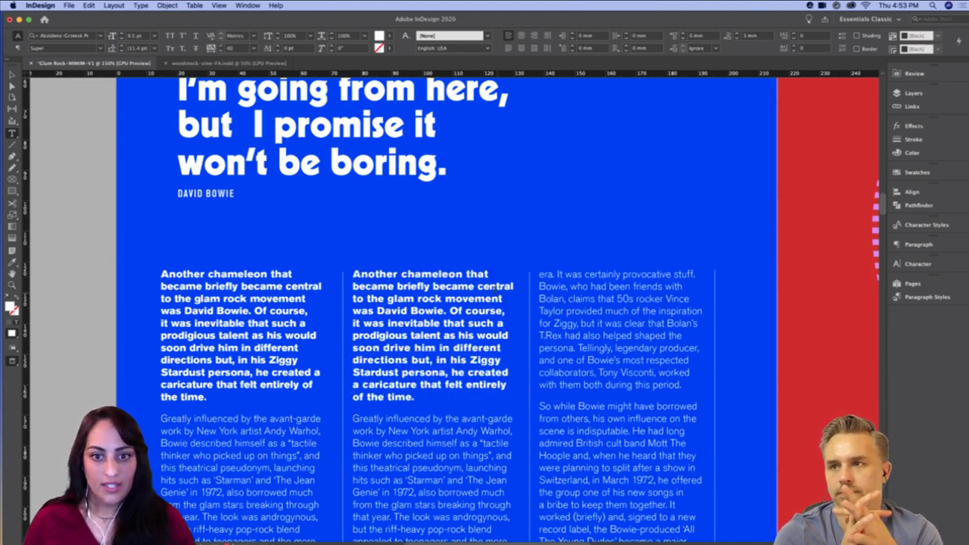
Delete the comparison copy of the first text column from the Bowie page
{"action": "triple_click", "coordinate": [500, 299]}
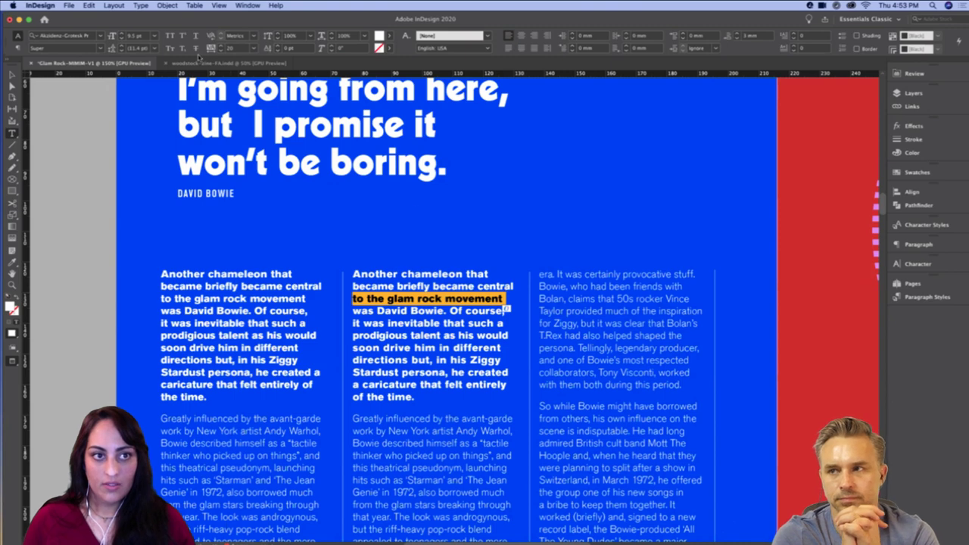
{"action": "key", "text": "Escape"}
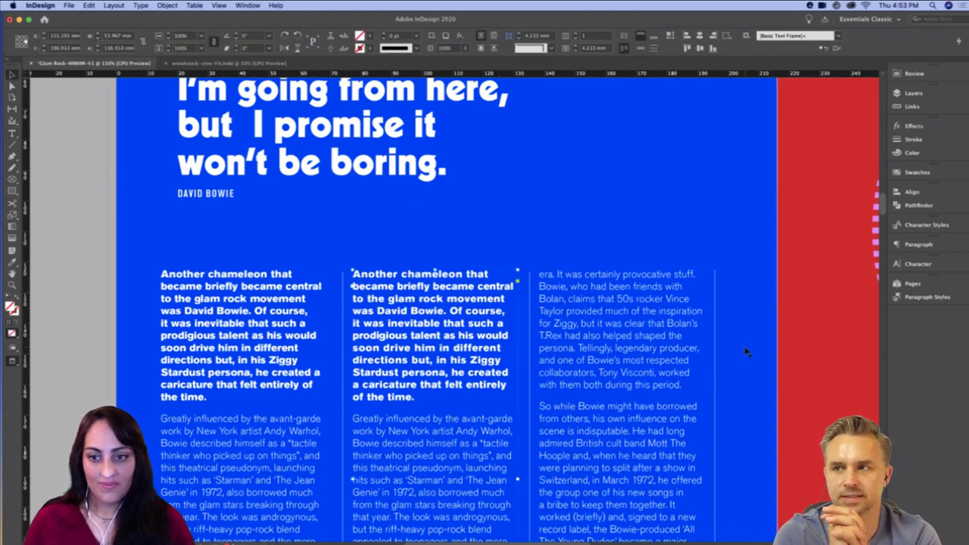
{"action": "left_click", "coordinate": [748, 350]}
{"action": "scroll", "coordinate": [754, 335], "scroll_direction": "down", "scroll_amount": 2}
{"action": "left_click_drag", "start_coordinate": [754, 333], "coordinate": [756, 327]}
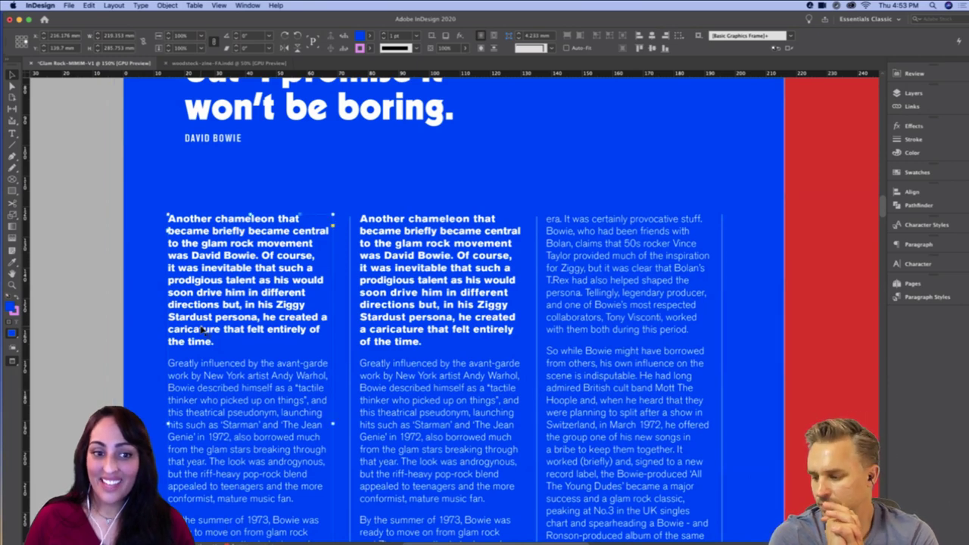
{"action": "left_click", "coordinate": [203, 330]}
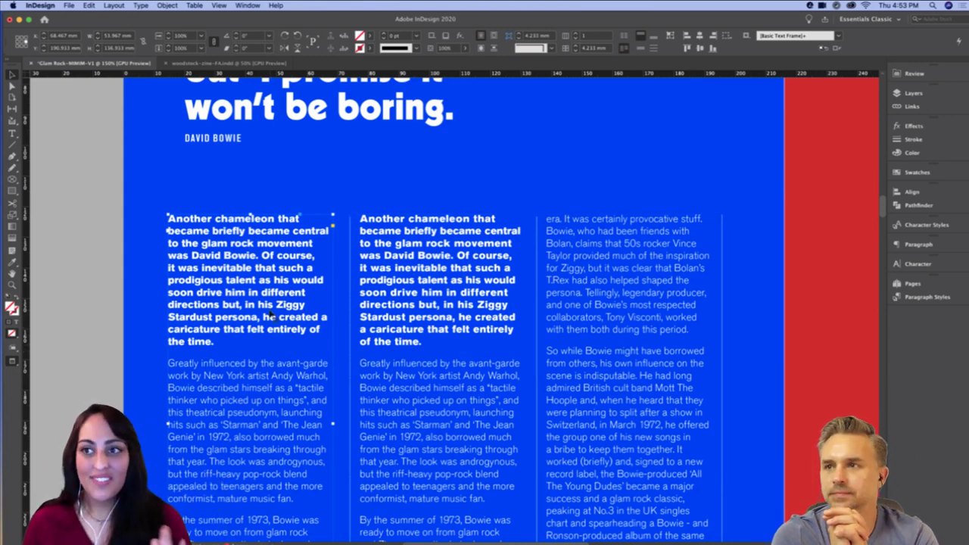
{"action": "key", "text": "BackSpace"}
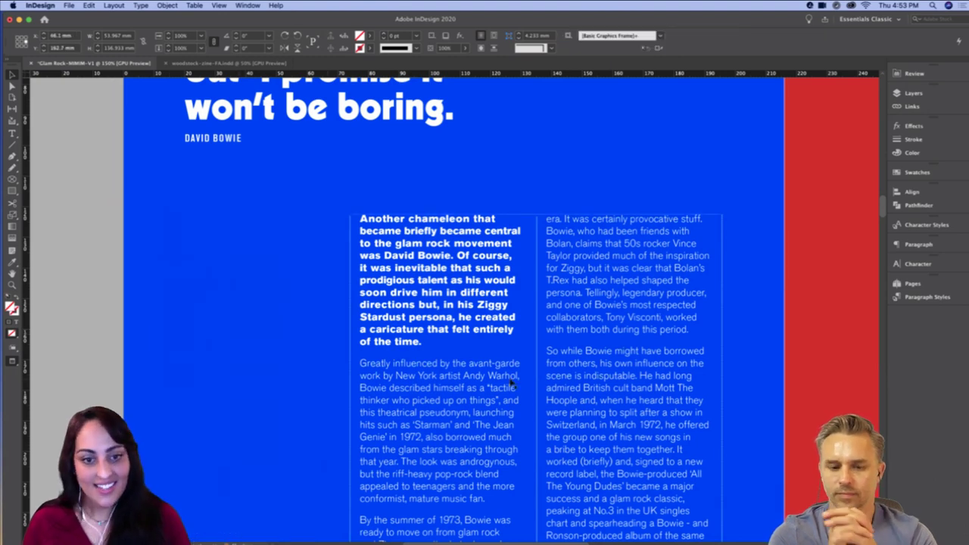
In the "Greatly influenced" paragraph, set the "but the riff-heavy pop-rock blend" line's tracking to 20 and the "appealed to teenagers" line's to -20
{"action": "scroll", "coordinate": [425, 307], "scroll_direction": "down", "scroll_amount": 3}
{"action": "scroll", "coordinate": [426, 306], "scroll_direction": "right", "scroll_amount": 3}
{"action": "left_click", "coordinate": [425, 307]}
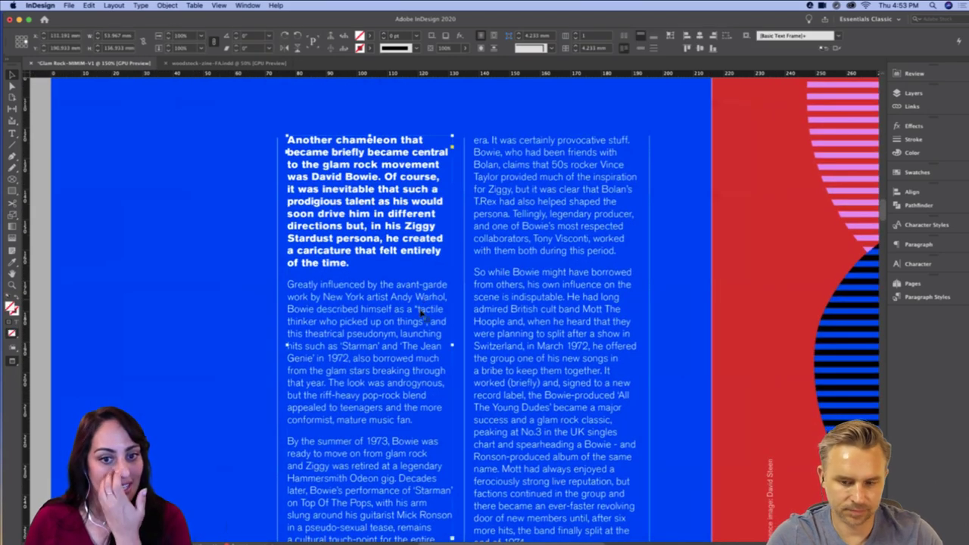
{"action": "double_click", "coordinate": [381, 297]}
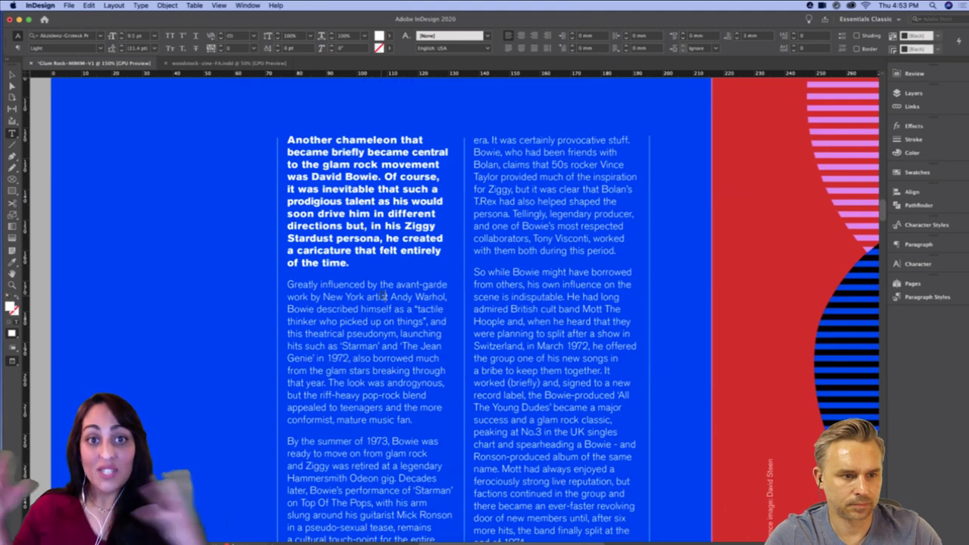
{"action": "triple_click", "coordinate": [425, 395]}
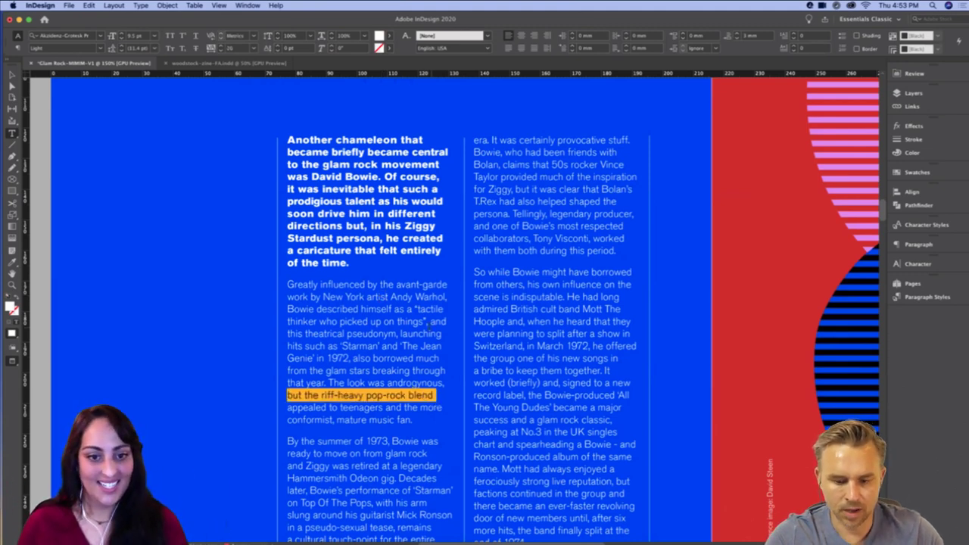
{"action": "triple_click", "coordinate": [441, 336]}
{"action": "left_click_drag", "start_coordinate": [440, 335], "coordinate": [434, 355]}
{"action": "triple_click", "coordinate": [434, 359]}
{"action": "key", "text": "alt+Right"}
{"action": "left_click", "coordinate": [426, 396]}
{"action": "triple_click", "coordinate": [431, 409]}
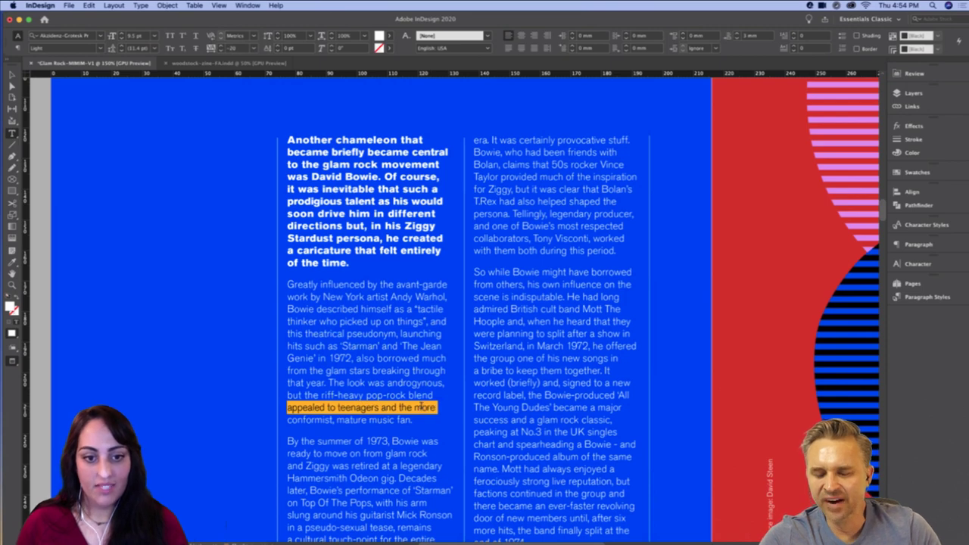
Loosen the "ready to move on" and "Hammersmith Odeon gig" lines to 20 tracking, and tighten the "later, Bowie's performance" line to -20
{"action": "key", "text": "Escape"}
{"action": "scroll", "coordinate": [407, 313], "scroll_direction": "down", "scroll_amount": 1}
{"action": "scroll", "coordinate": [386, 309], "scroll_direction": "down", "scroll_amount": 5}
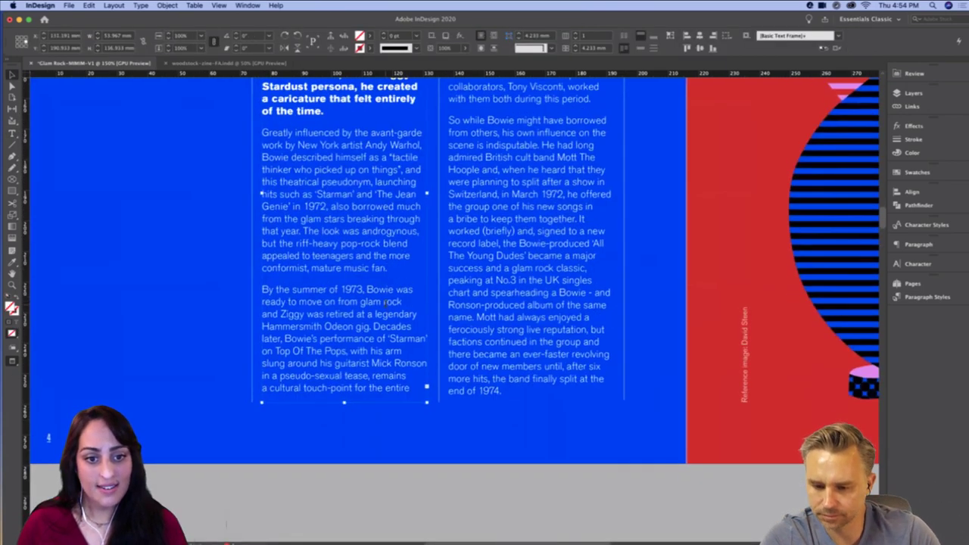
{"action": "triple_click", "coordinate": [386, 302]}
{"action": "double_click", "coordinate": [399, 326]}
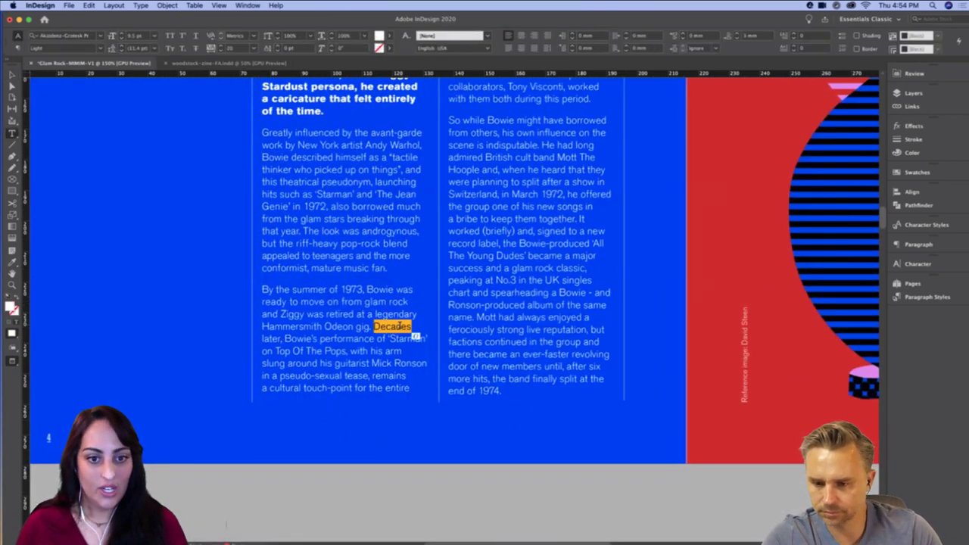
{"action": "triple_click", "coordinate": [392, 326]}
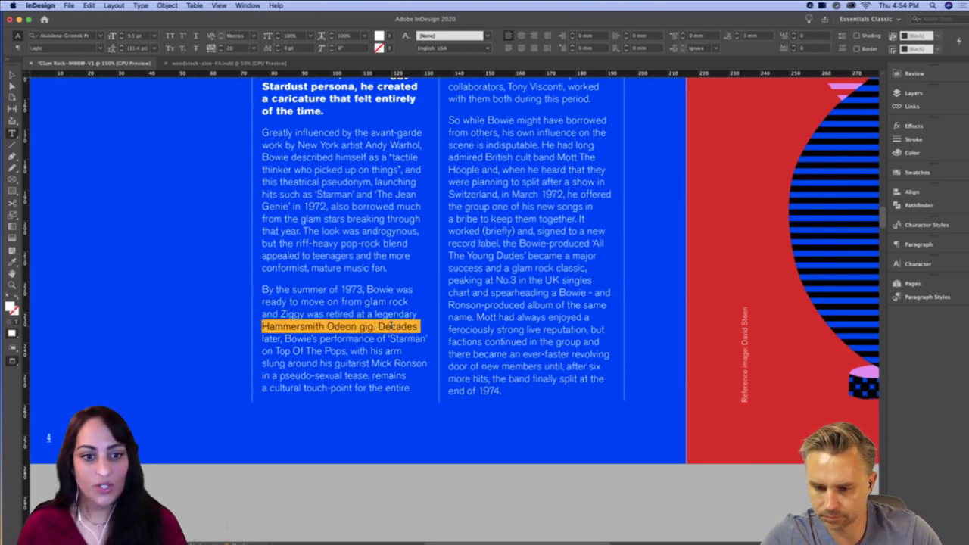
{"action": "double_click", "coordinate": [416, 339]}
{"action": "triple_click", "coordinate": [416, 339]}
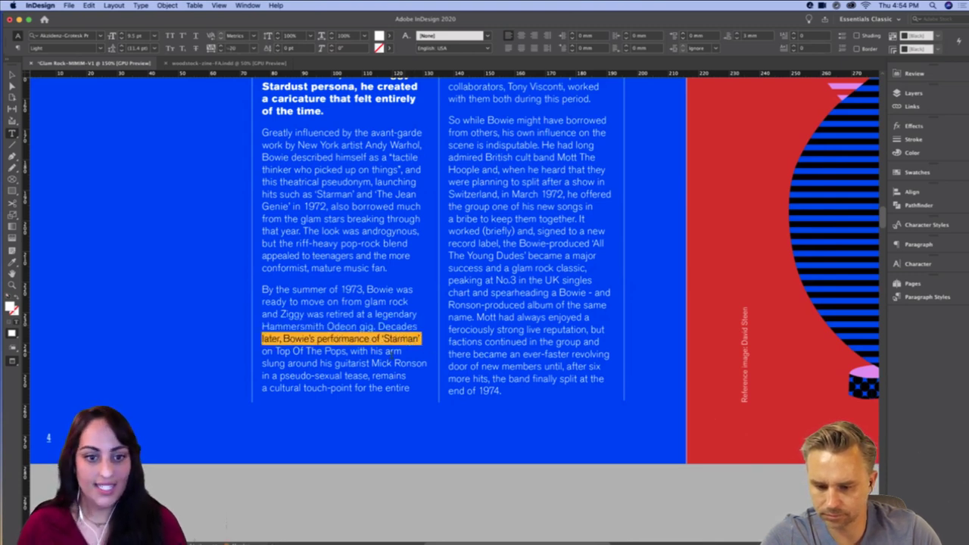
Set the "on Top Of The Pops" and "in a pseudo-sexual tease" lines to 20 tracking, and the "slung around his guitarist" line to -20
{"action": "left_click", "coordinate": [391, 351]}
{"action": "triple_click", "coordinate": [390, 352]}
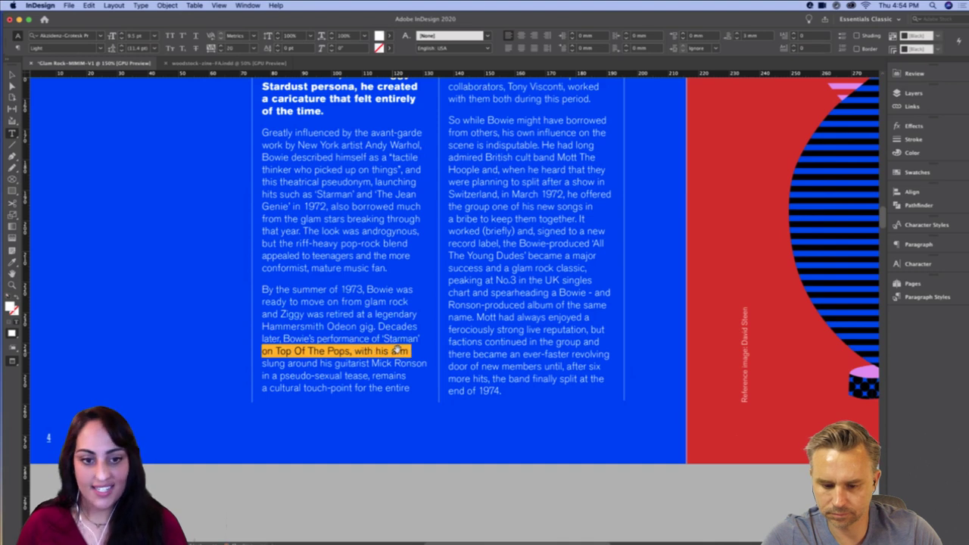
{"action": "triple_click", "coordinate": [401, 363]}
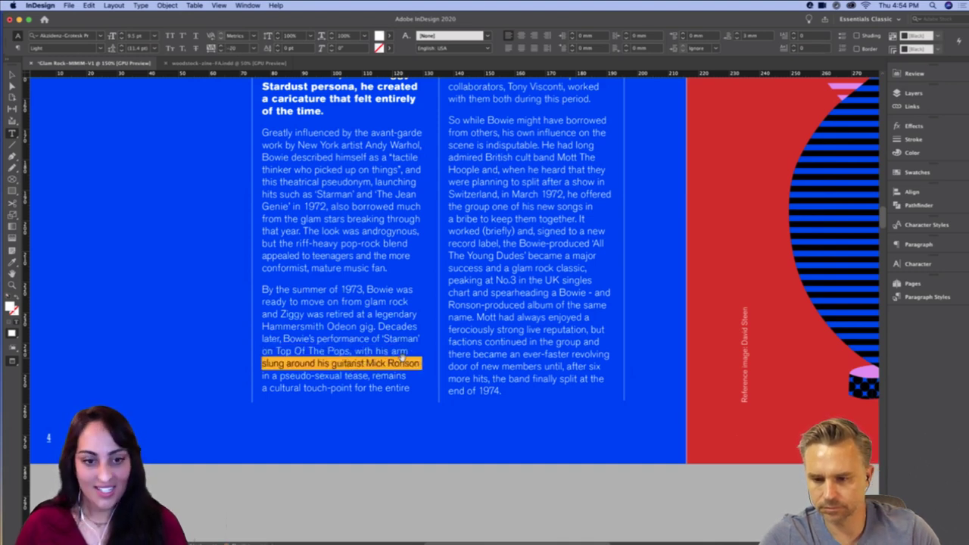
{"action": "triple_click", "coordinate": [387, 375]}
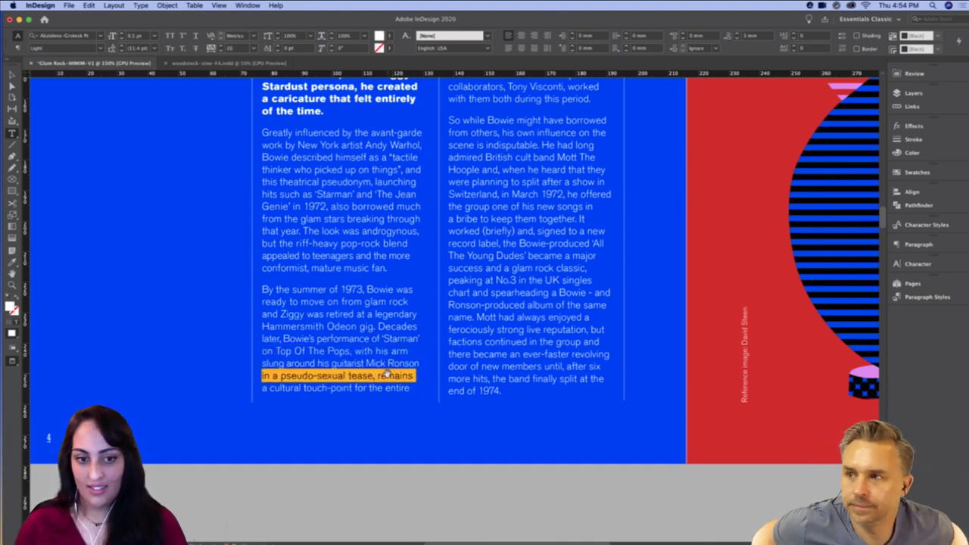
{"action": "left_click", "coordinate": [420, 363]}
{"action": "scroll", "coordinate": [424, 311], "scroll_direction": "up", "scroll_amount": 5}
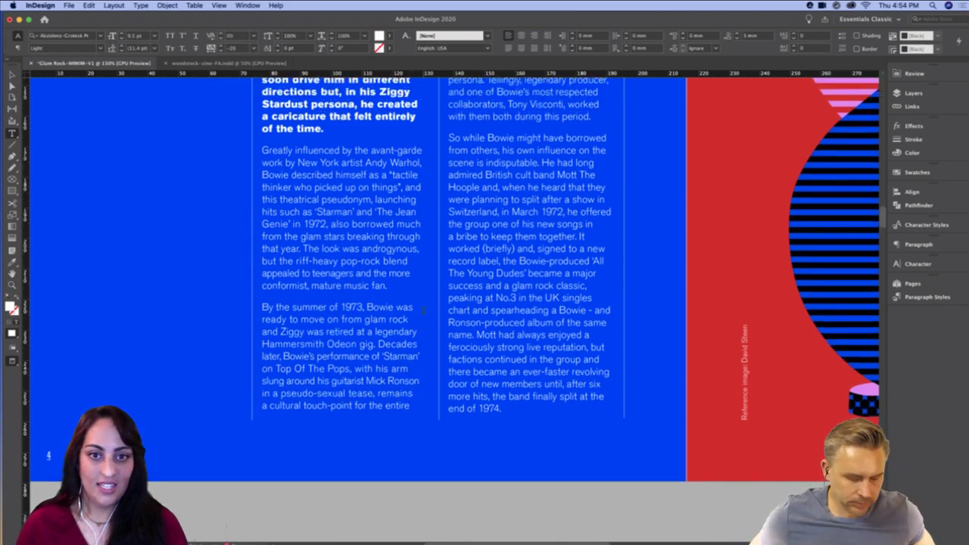
In the second column's first paragraph, set the tracking of the "T.Rex had also helped shaped the" line to 20
{"action": "triple_click", "coordinate": [559, 132]}
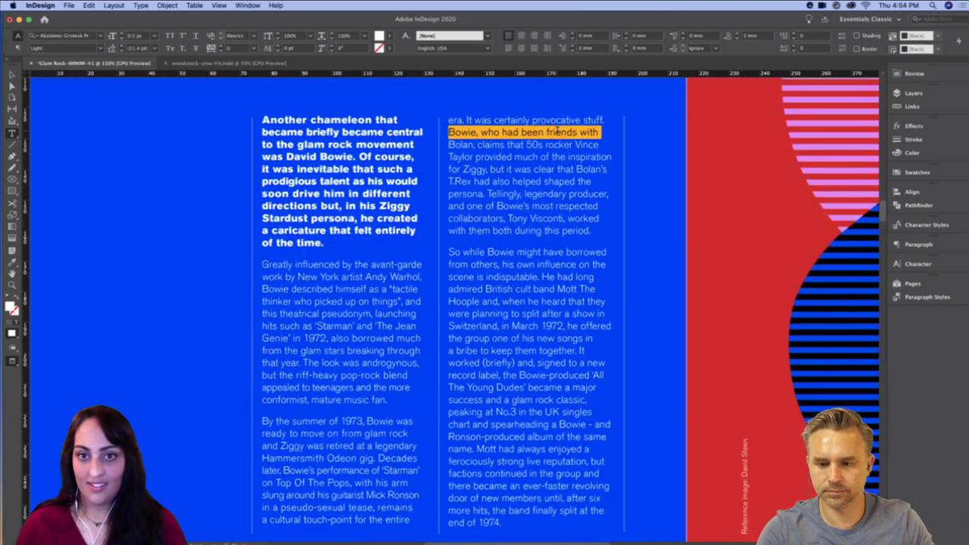
{"action": "triple_click", "coordinate": [575, 183]}
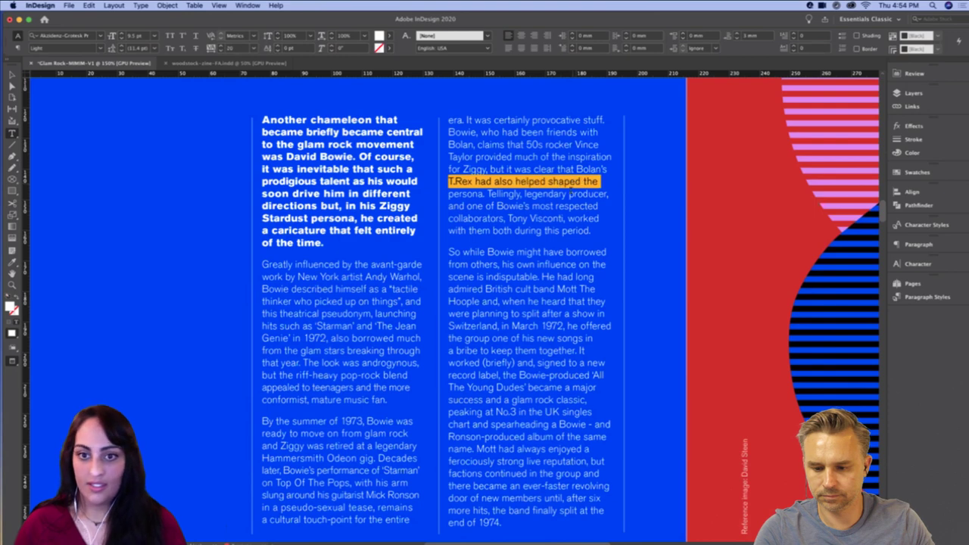
{"action": "triple_click", "coordinate": [577, 205]}
{"action": "left_click", "coordinate": [612, 144]}
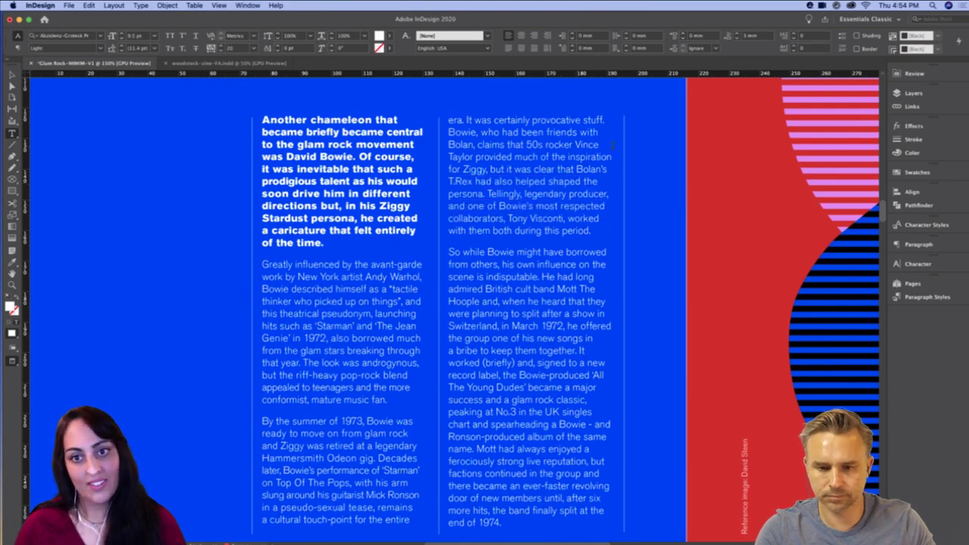
{"action": "scroll", "coordinate": [577, 231], "scroll_direction": "down", "scroll_amount": 5}
{"action": "scroll", "coordinate": [573, 168], "scroll_direction": "up", "scroll_amount": 3}
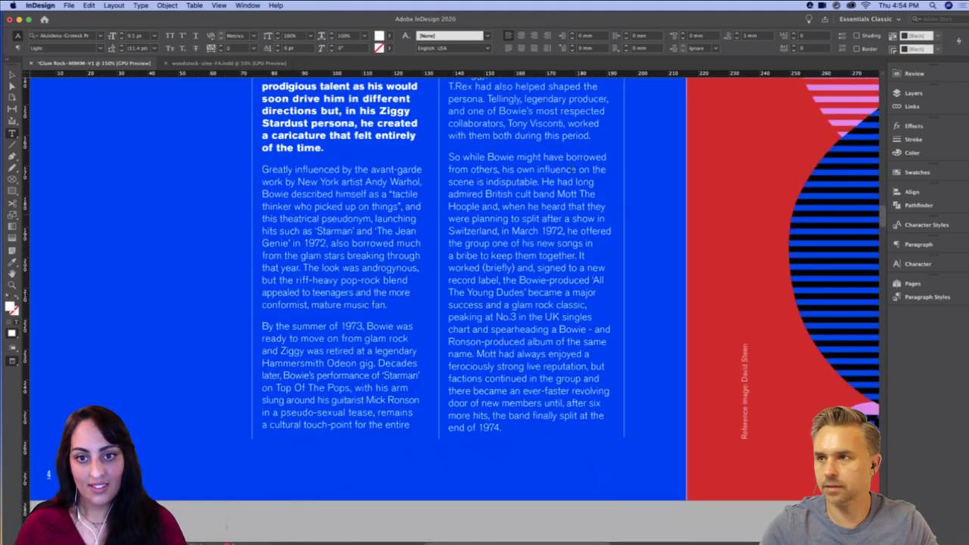
Loosen the tracking of the "scene is indisputable", "a bribe to keep them together" and "peaking at No.3" lines in the second column
{"action": "left_click_drag", "start_coordinate": [566, 179], "coordinate": [569, 194]}
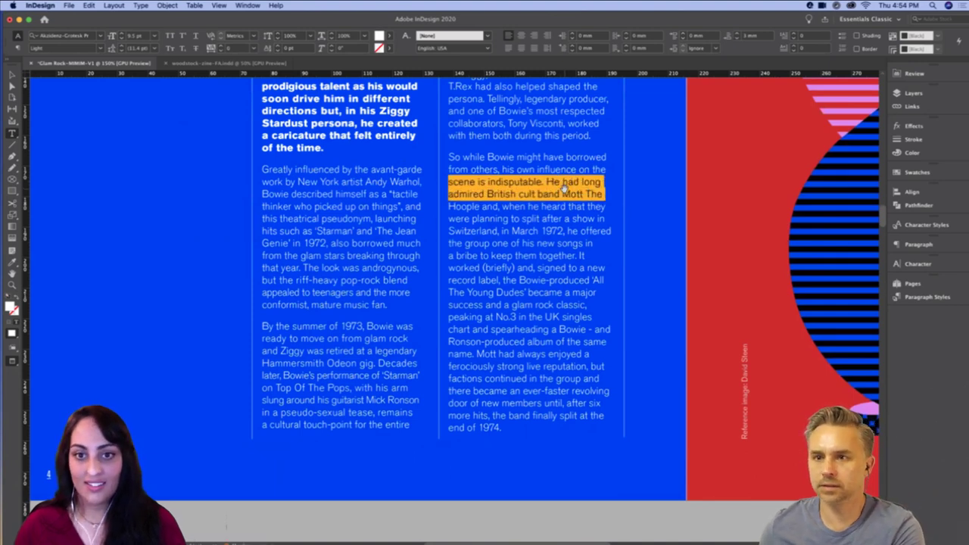
{"action": "left_click_drag", "start_coordinate": [569, 243], "coordinate": [592, 256]}
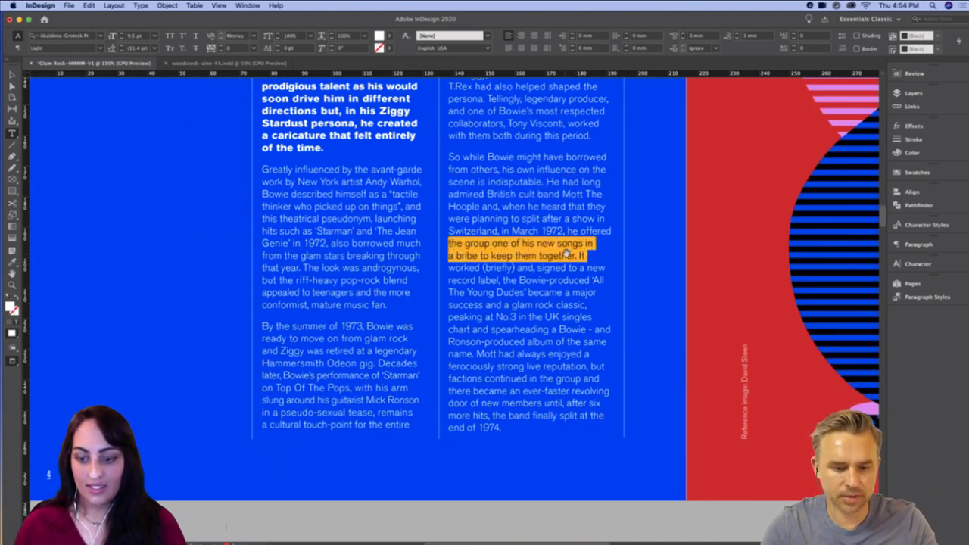
{"action": "left_click_drag", "start_coordinate": [579, 304], "coordinate": [596, 318]}
Tighten the "chart and spearheading" line and set the "name. Mott had always enjoyed a" line's tracking to 20
{"action": "triple_click", "coordinate": [592, 330]}
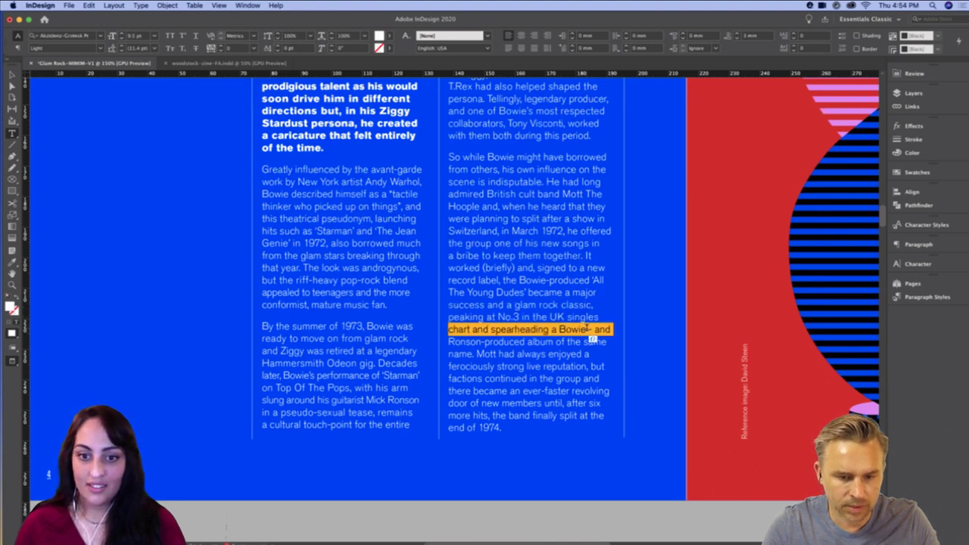
{"action": "triple_click", "coordinate": [566, 353]}
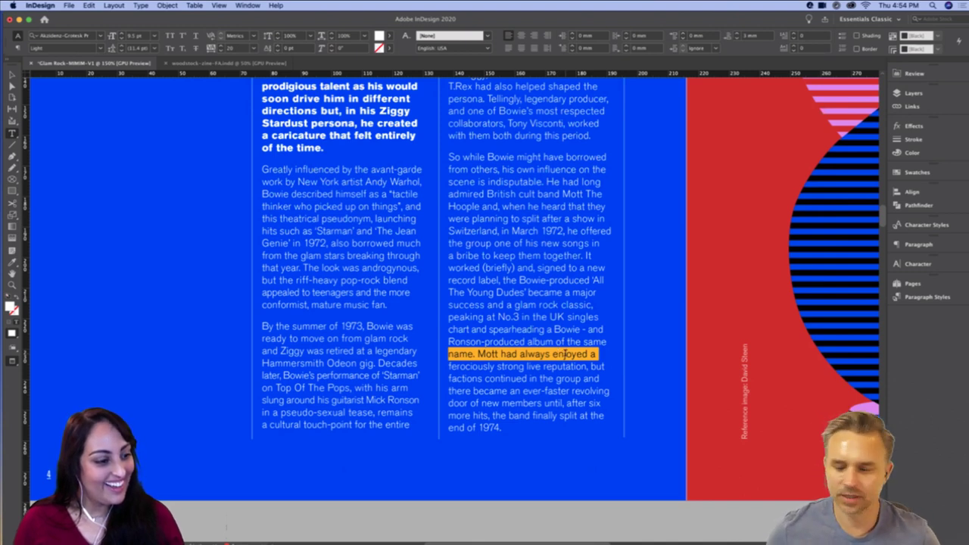
{"action": "left_click", "coordinate": [581, 406]}
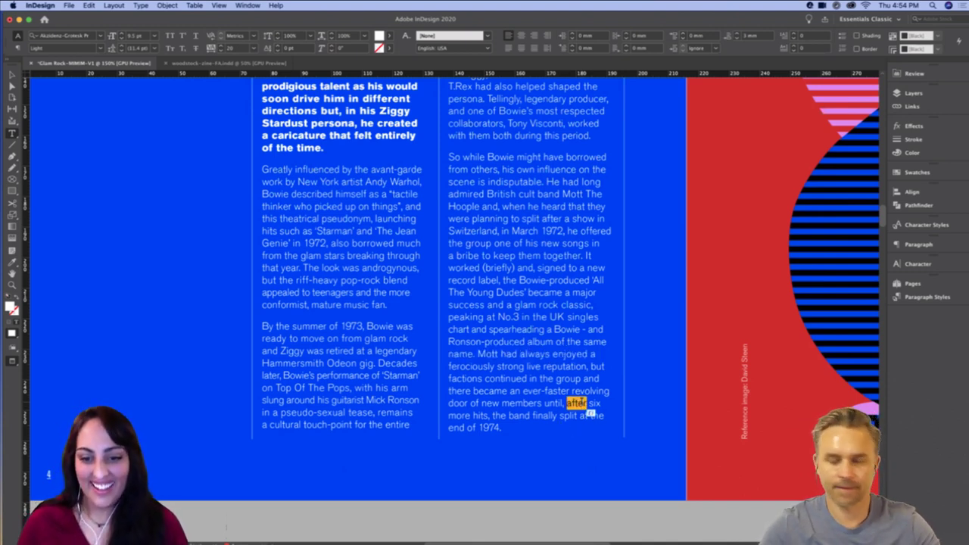
{"action": "triple_click", "coordinate": [581, 379]}
{"action": "key", "text": "Right"}
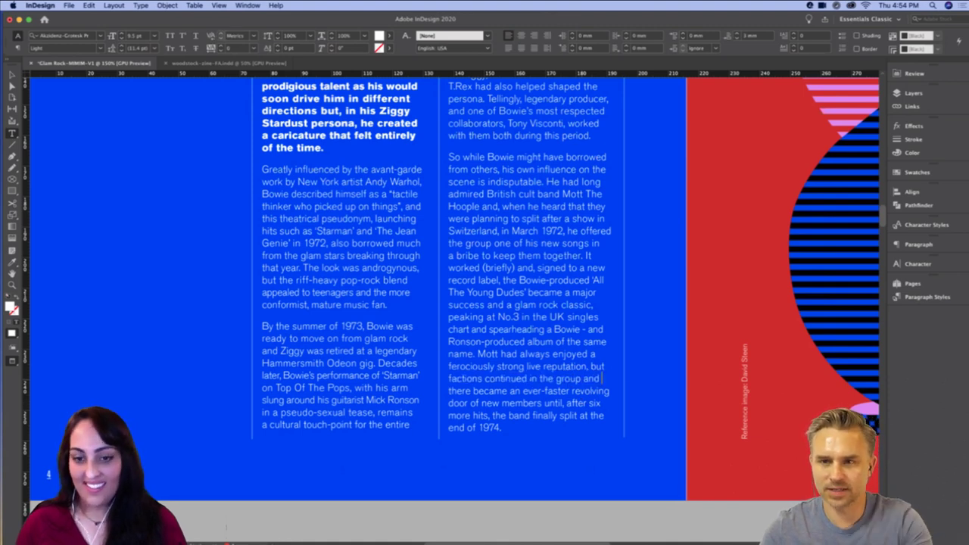
{"action": "triple_click", "coordinate": [582, 379]}
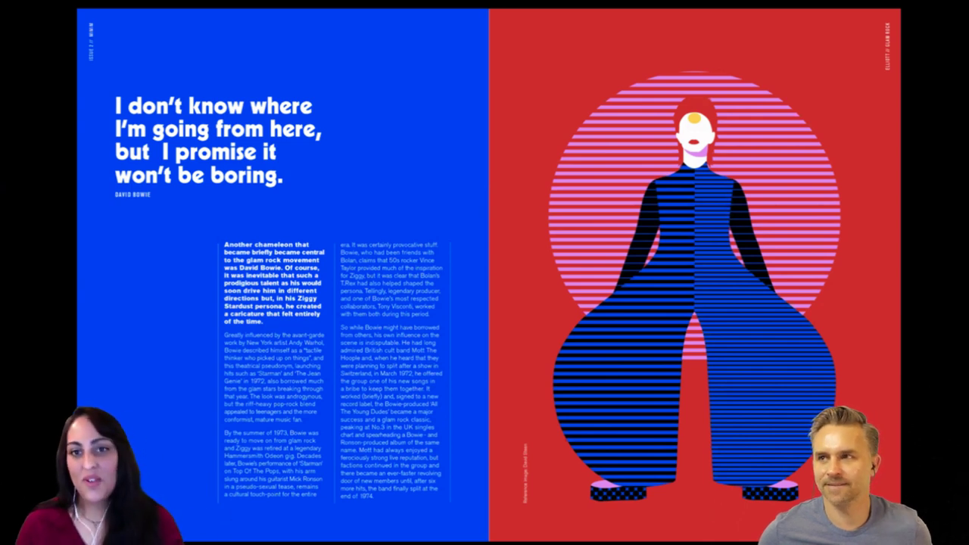
Put the magazine document aside and, in Finder, open Mock-Ups > Mocked Up inside the desktop's *ADOBE LIVE folder
{"action": "key", "text": "Escape"}
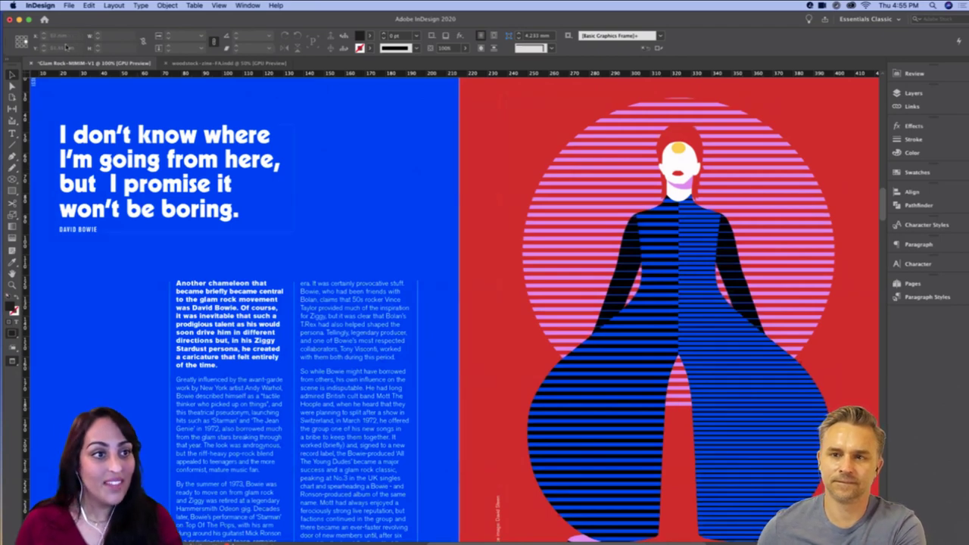
{"action": "left_click", "coordinate": [19, 19]}
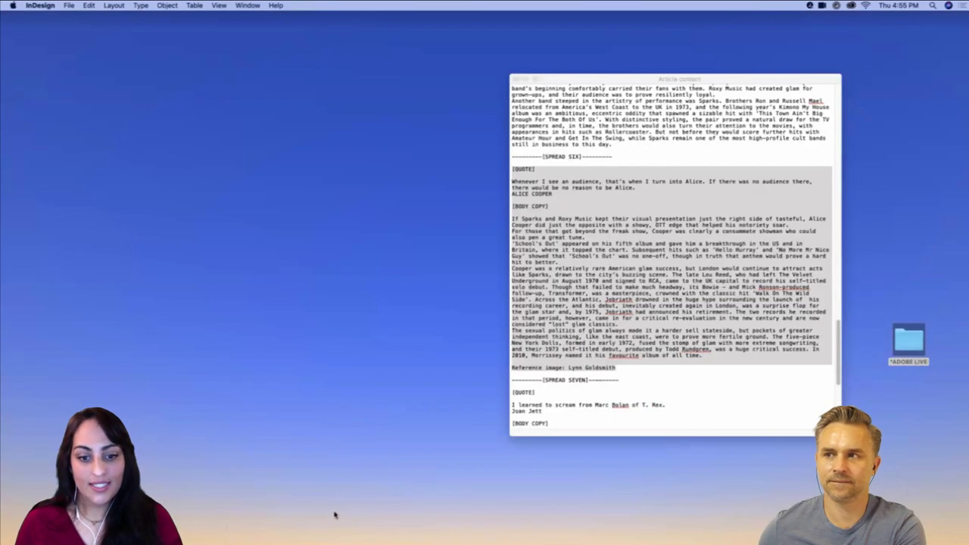
{"action": "left_click", "coordinate": [923, 344]}
{"action": "double_click", "coordinate": [923, 345]}
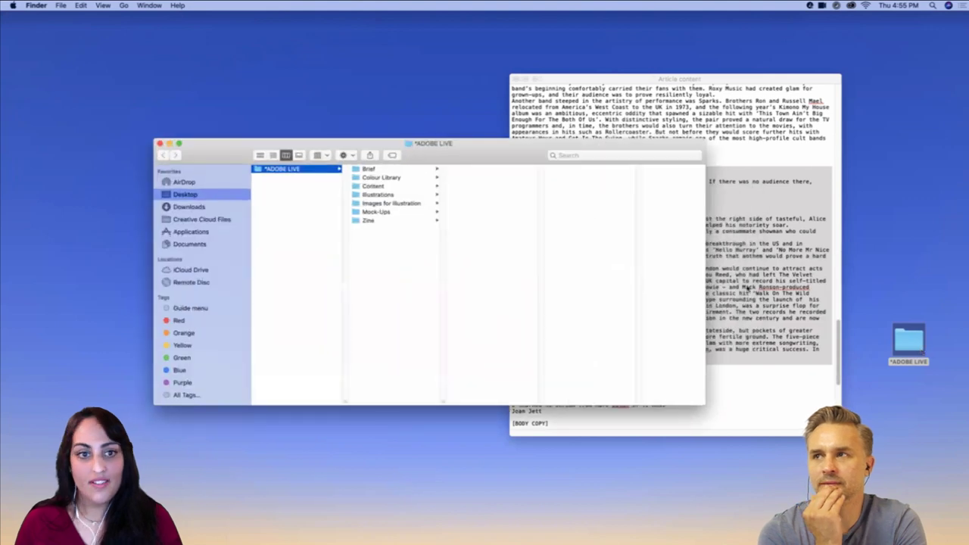
{"action": "left_click", "coordinate": [385, 171]}
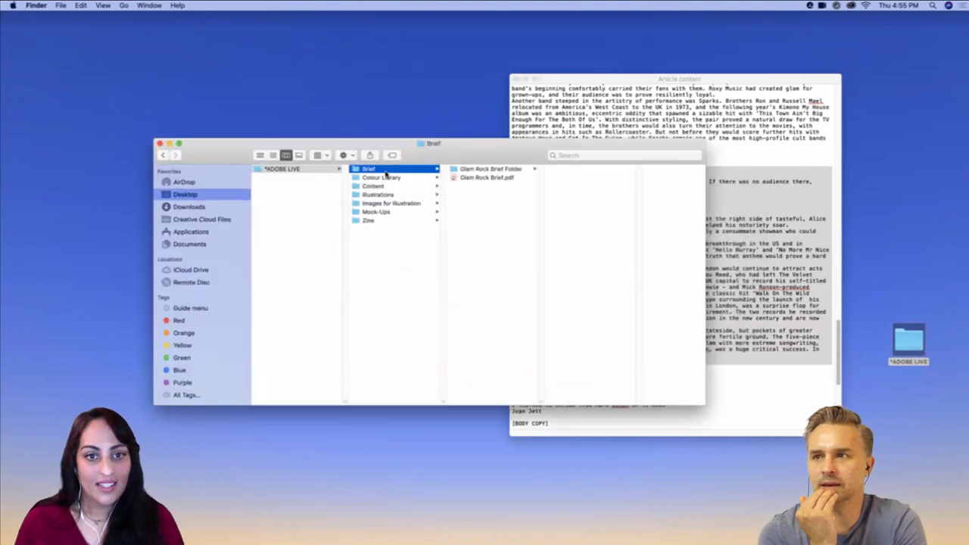
{"action": "left_click", "coordinate": [383, 212]}
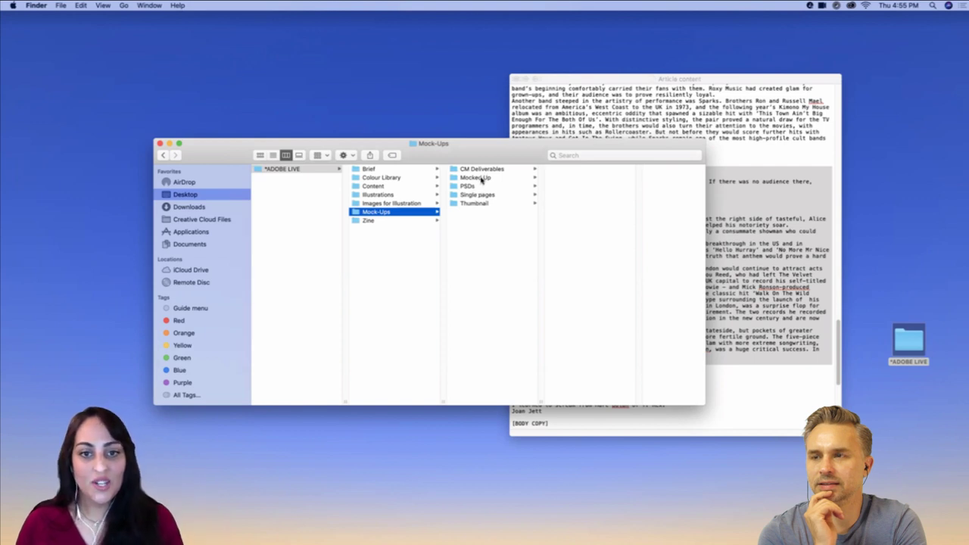
{"action": "left_click", "coordinate": [476, 180]}
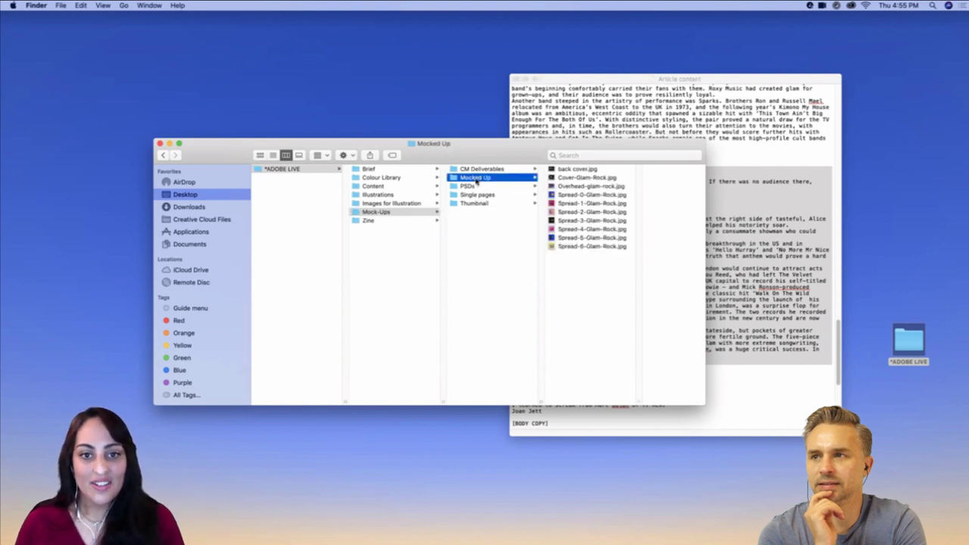
Preview all the images from back cover.jpg through Spread-6-Glam-Rock.jpg together in a full-screen Quick Look
{"action": "left_click", "coordinate": [580, 170]}
{"action": "left_click", "coordinate": [541, 247], "text": "shift"}
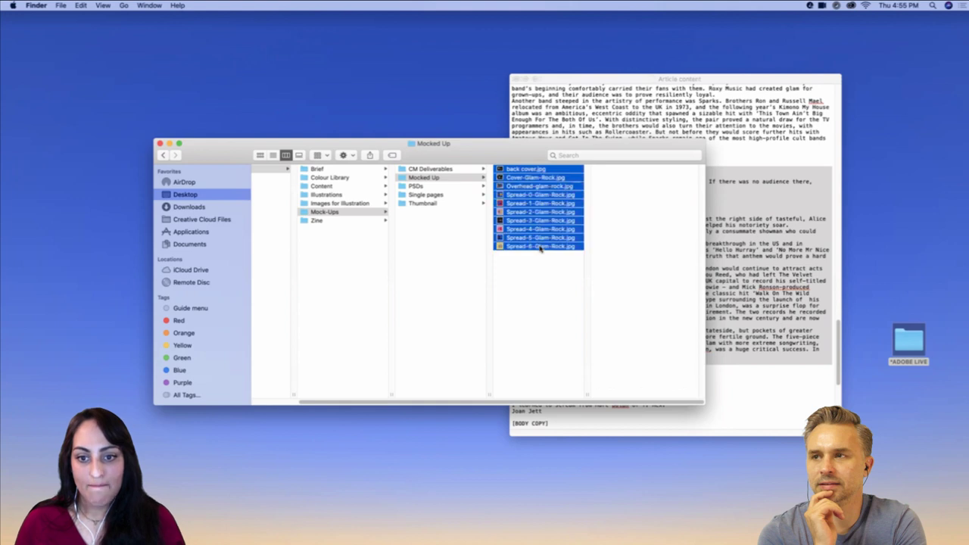
{"action": "key", "text": "space"}
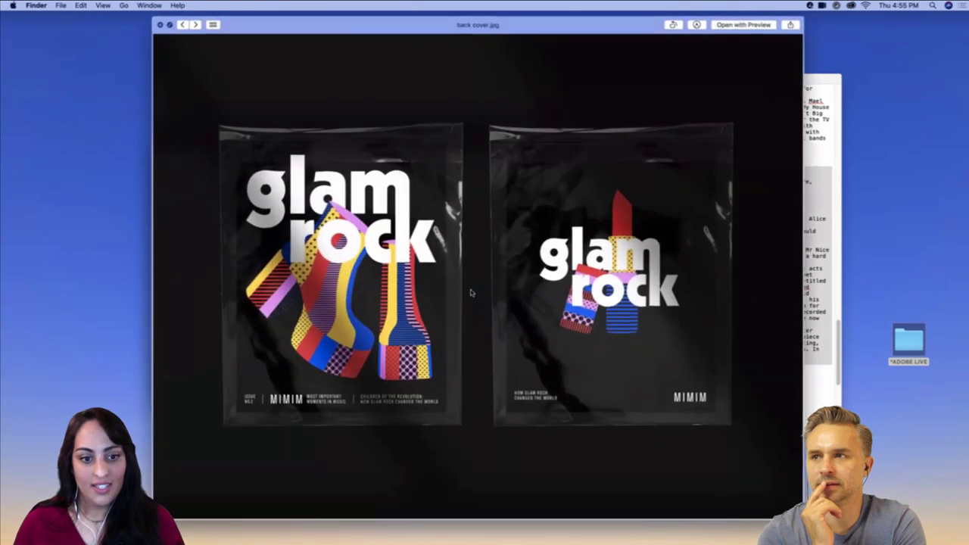
{"action": "left_click", "coordinate": [170, 25]}
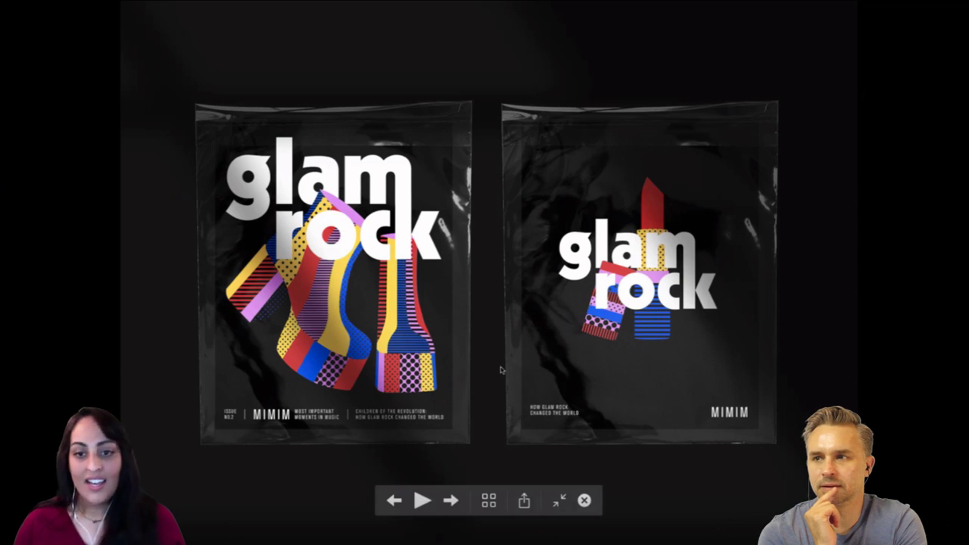
Look through the cover, overhead and spread mock-ups one after another, return to the cover image and leave full screen
{"action": "key", "text": "Right"}
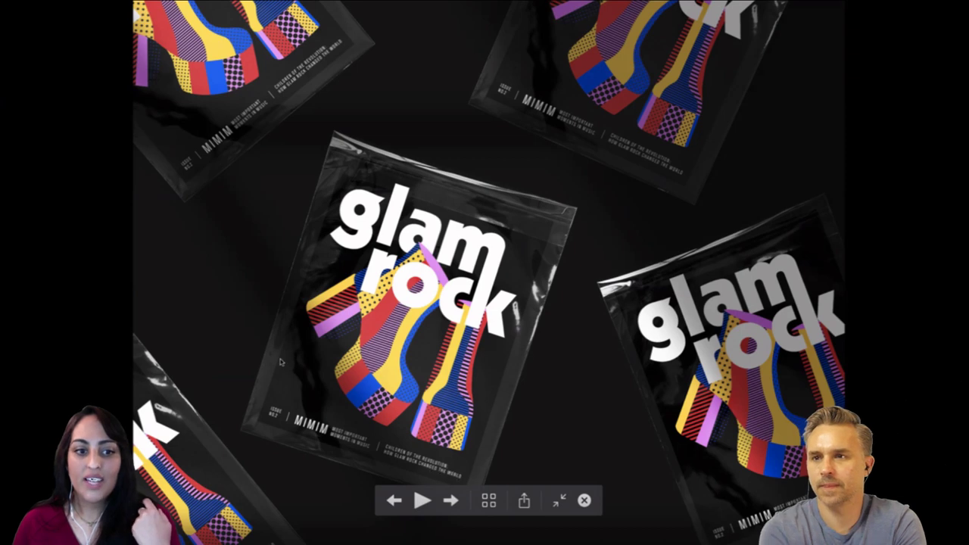
{"action": "left_click", "coordinate": [452, 502]}
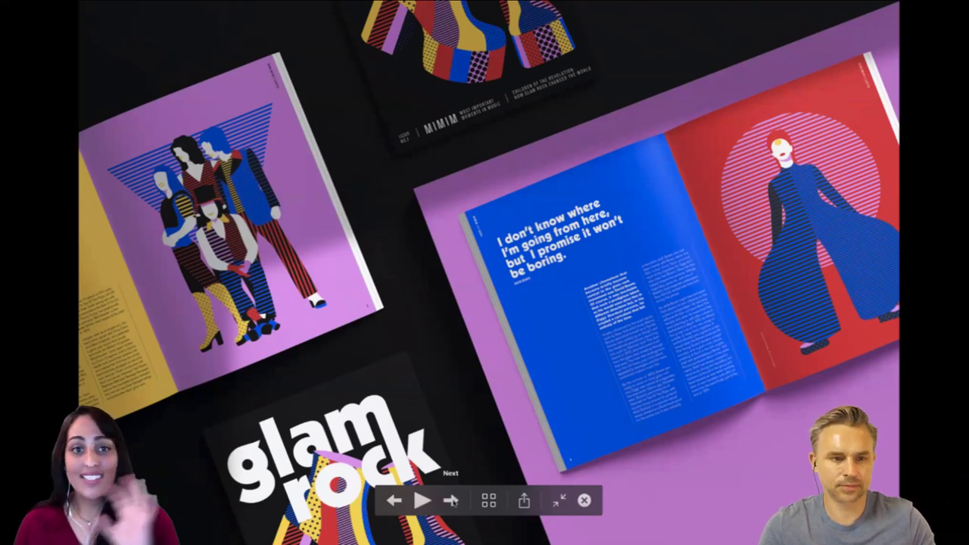
{"action": "left_click", "coordinate": [452, 501]}
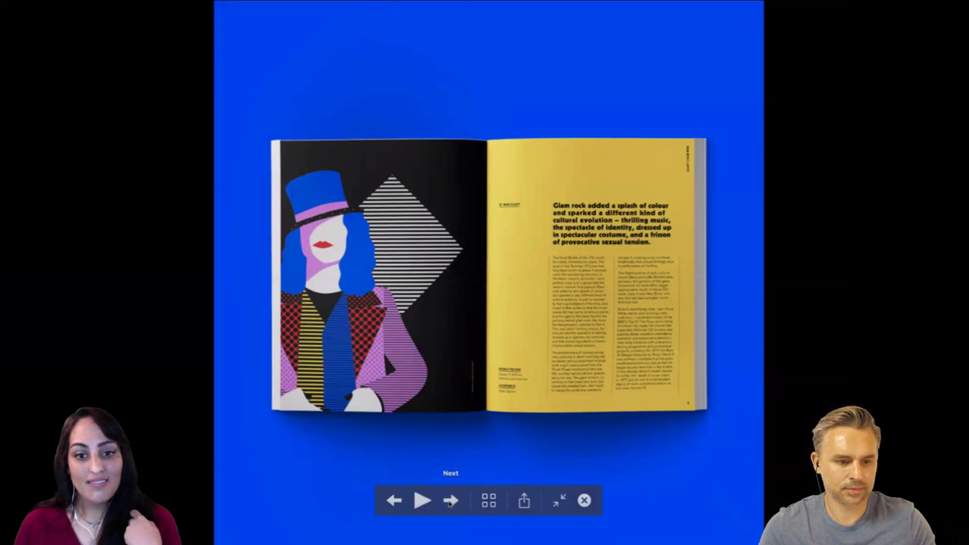
{"action": "left_click", "coordinate": [450, 501]}
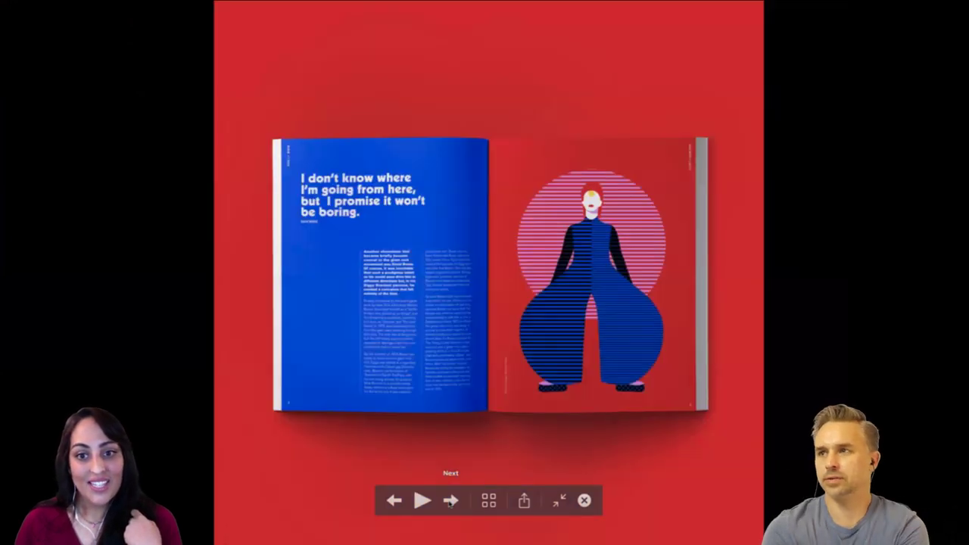
{"action": "left_click", "coordinate": [450, 501]}
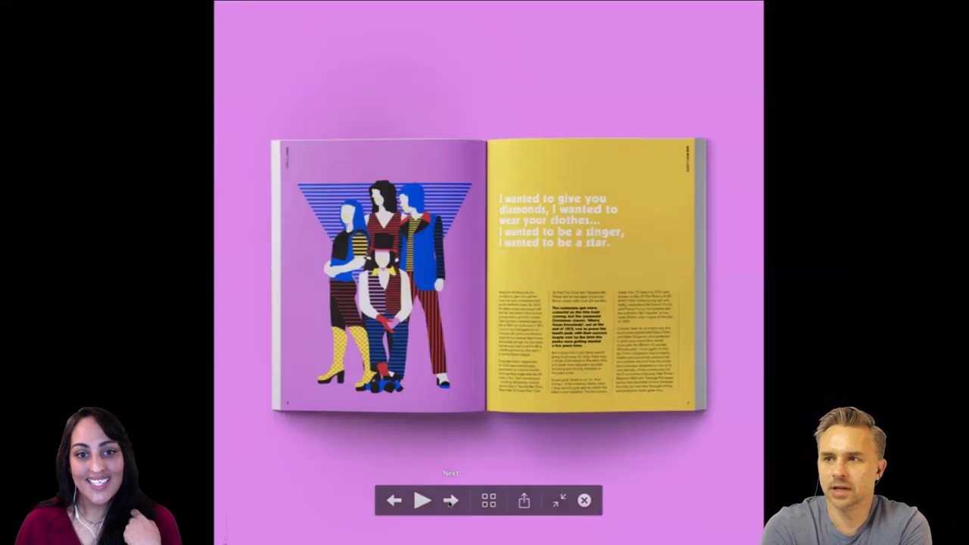
{"action": "left_click", "coordinate": [451, 501]}
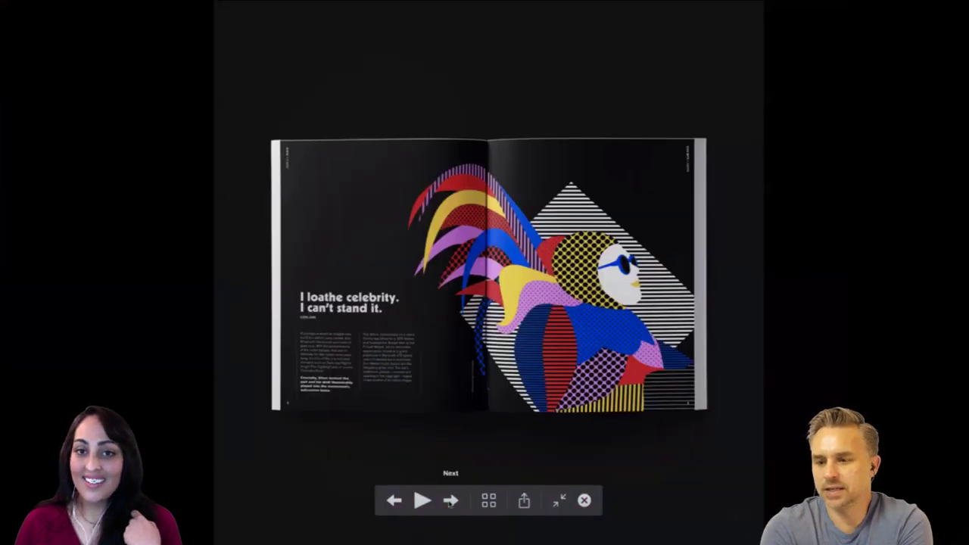
{"action": "left_click", "coordinate": [451, 501]}
{"action": "left_click", "coordinate": [450, 501]}
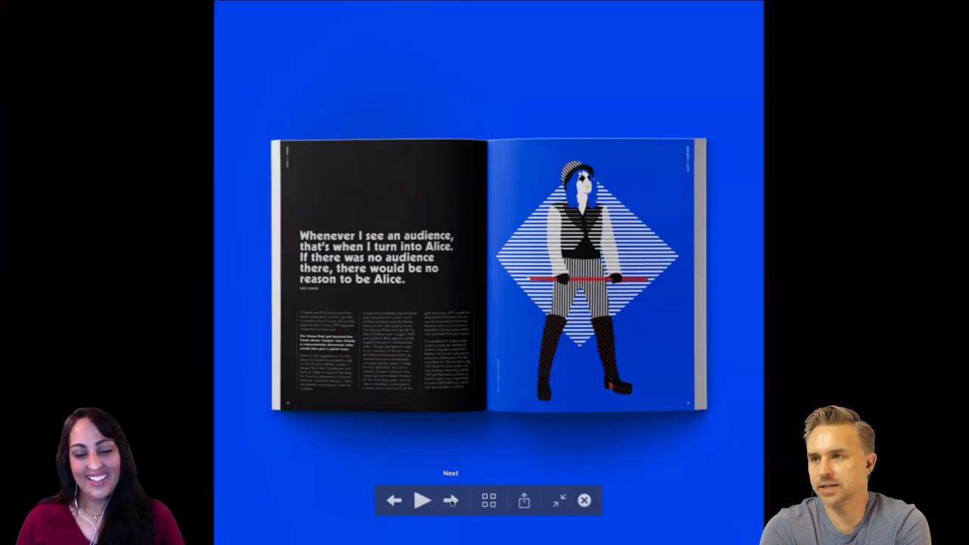
{"action": "left_click", "coordinate": [450, 502]}
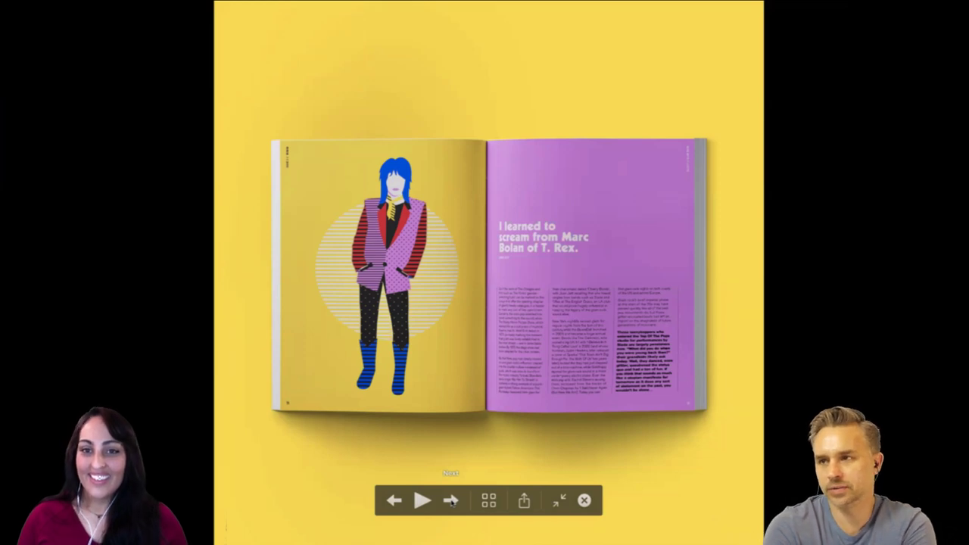
{"action": "left_click", "coordinate": [450, 501]}
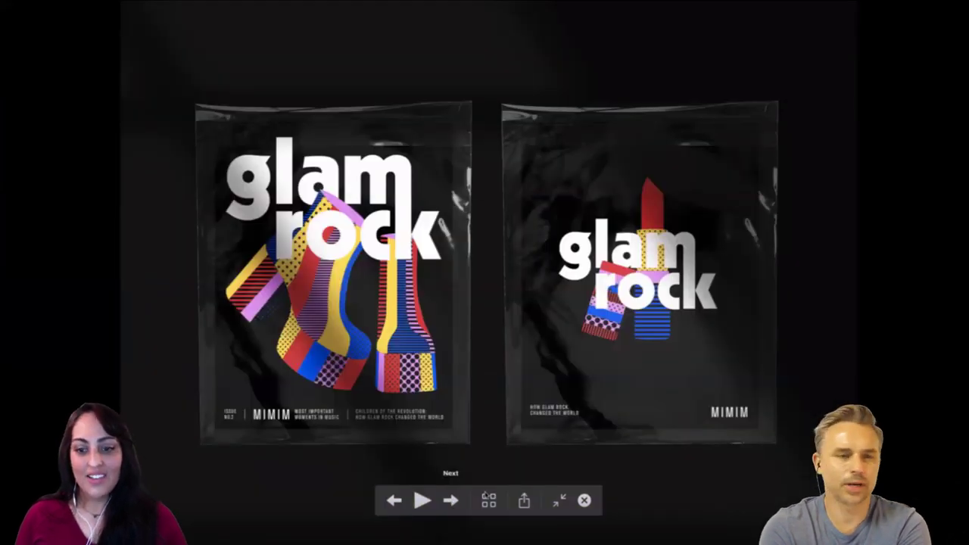
{"action": "left_click", "coordinate": [450, 501]}
{"action": "key", "text": "Escape"}
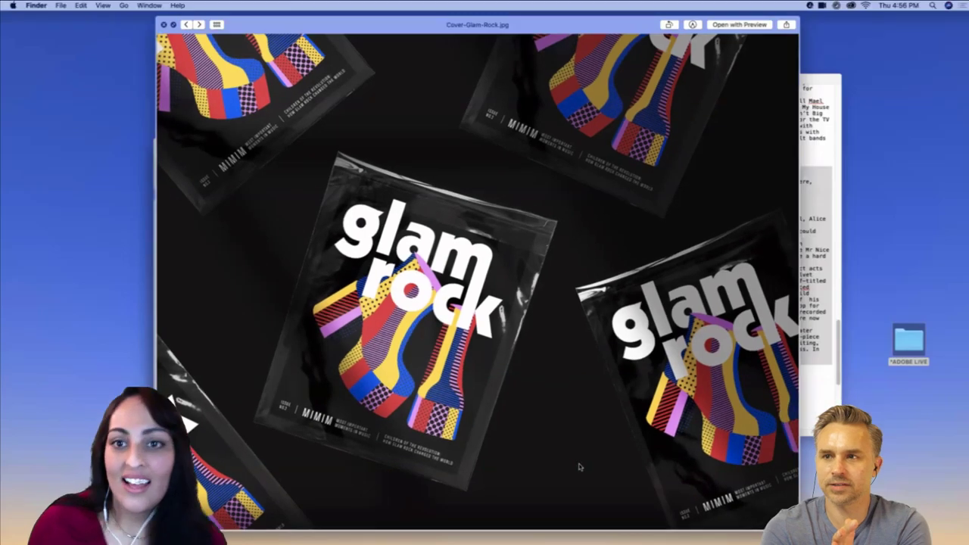